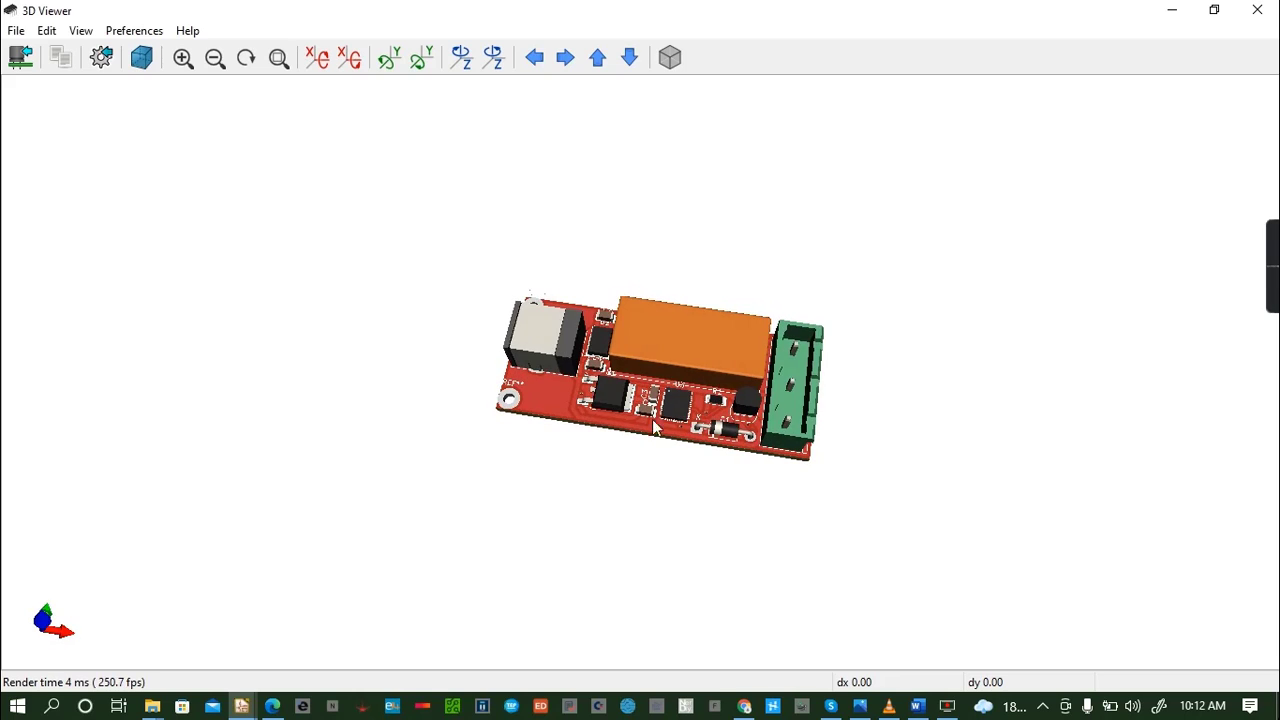
# - Examine the assembled board in the 3D viewer, both close up and rotated through several angles
pyautogui.click(181, 68)
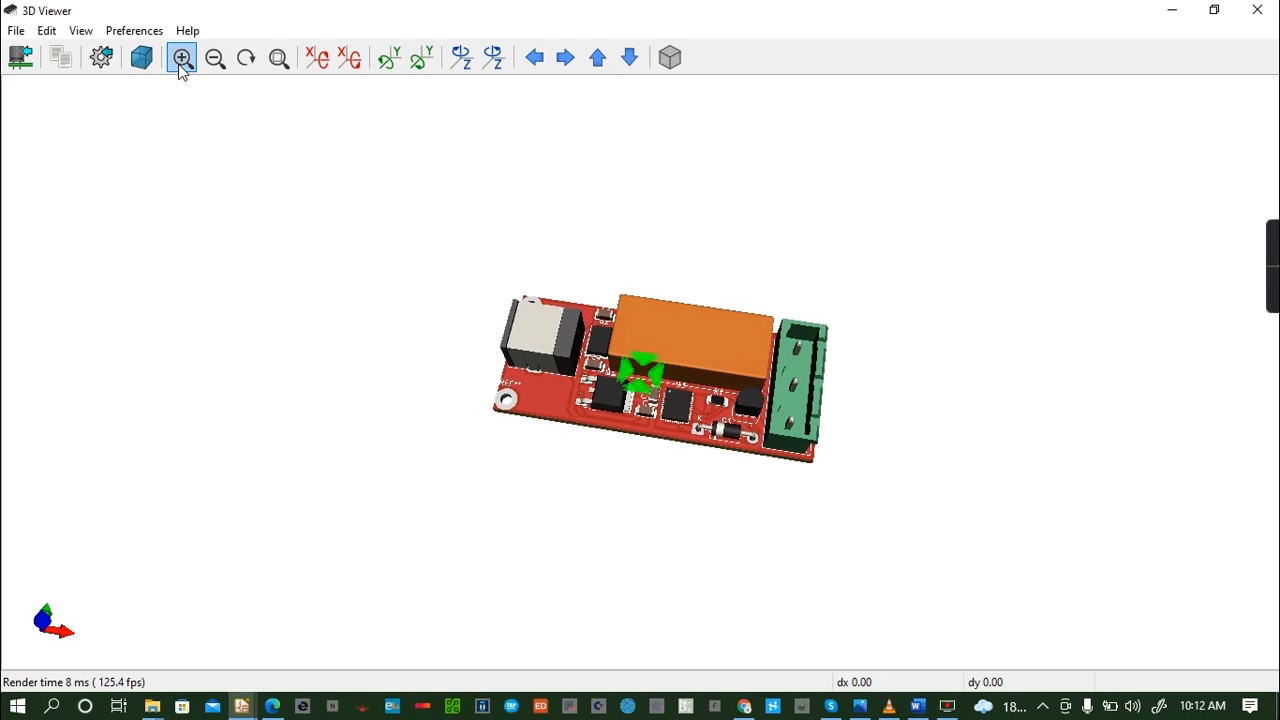
pyautogui.click(181, 68)
pyautogui.click(181, 68)
pyautogui.click(181, 68)
pyautogui.moveTo(714, 365); pyautogui.dragTo(787, 337)
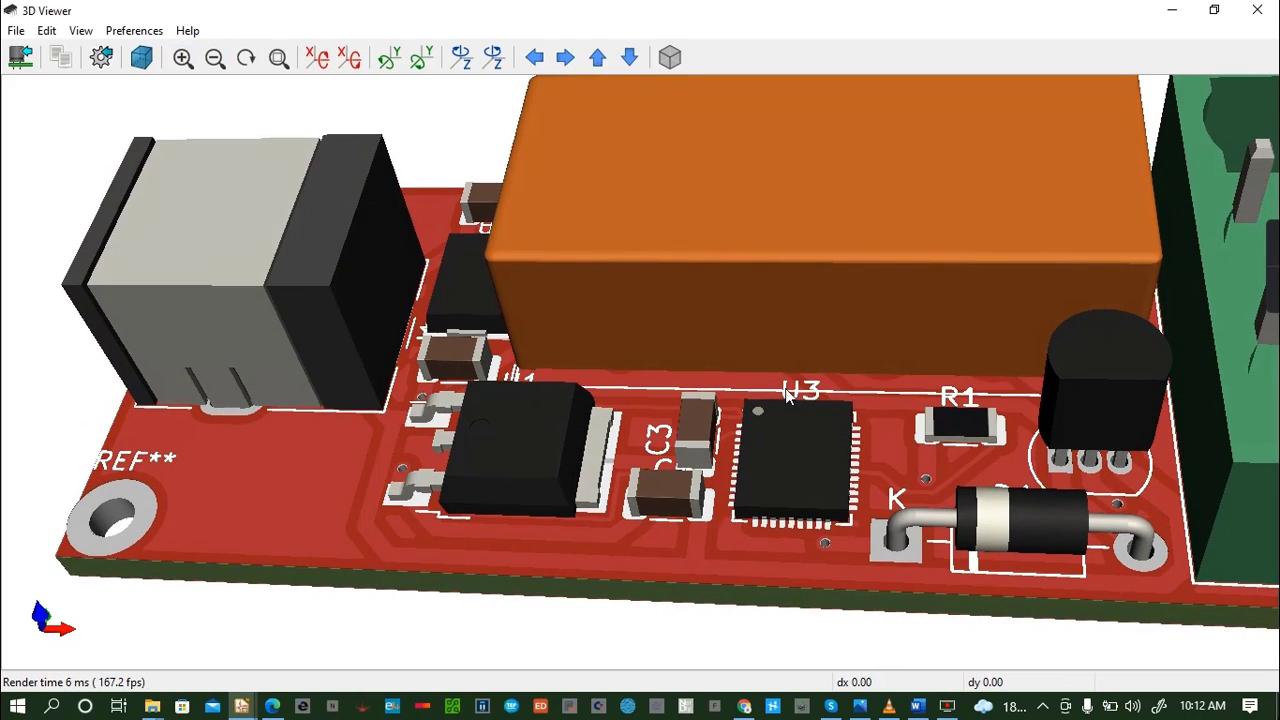
pyautogui.click(214, 58)
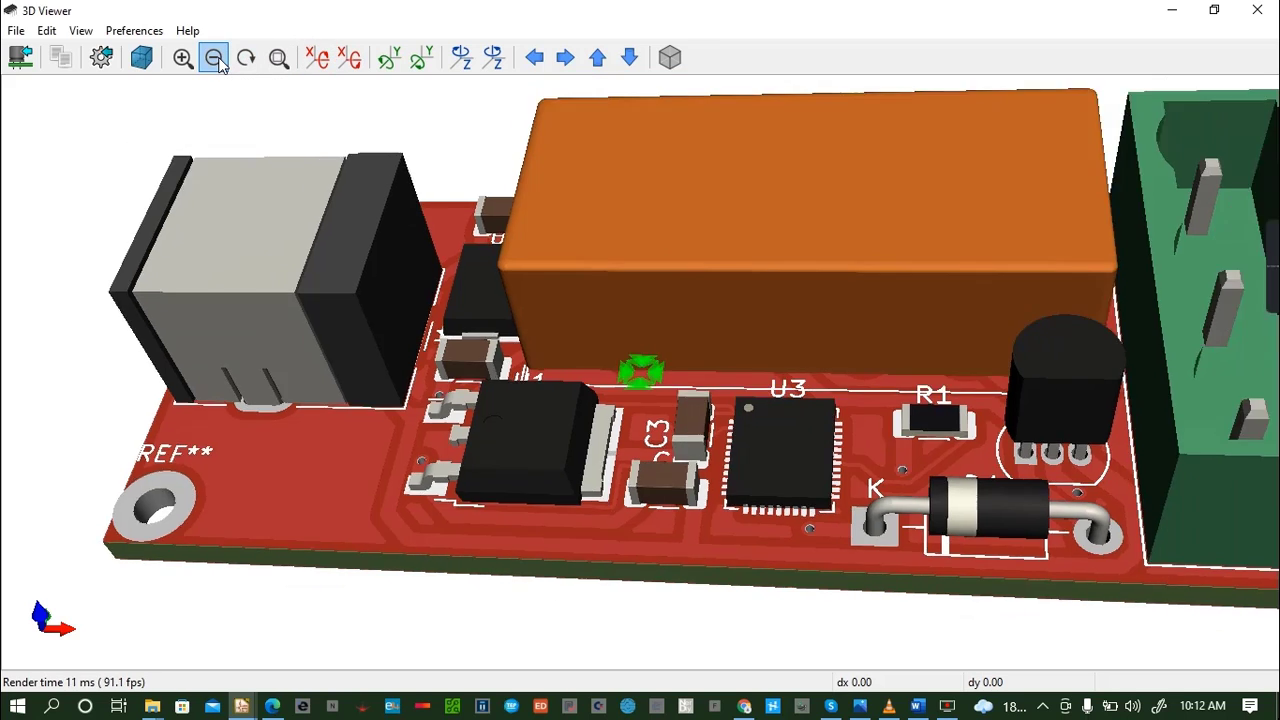
pyautogui.click(214, 58)
pyautogui.moveTo(570, 265); pyautogui.dragTo(615, 418)
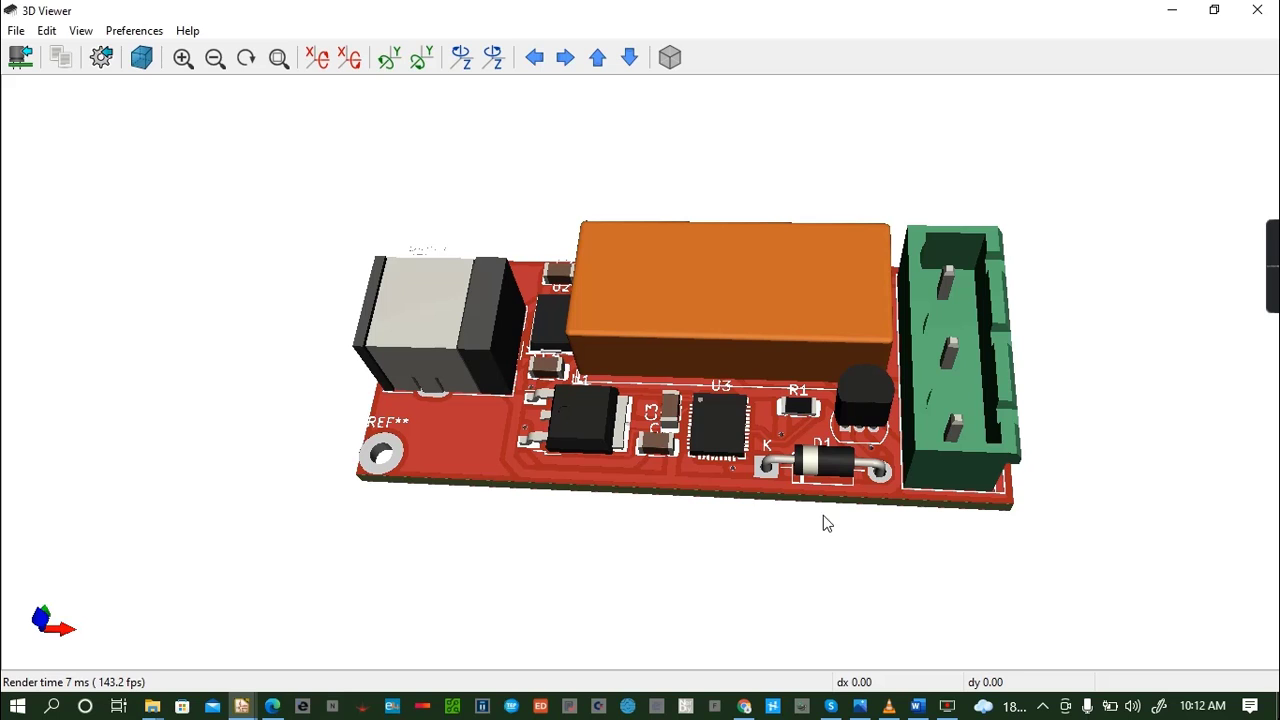
pyautogui.moveTo(857, 385); pyautogui.dragTo(880, 492)
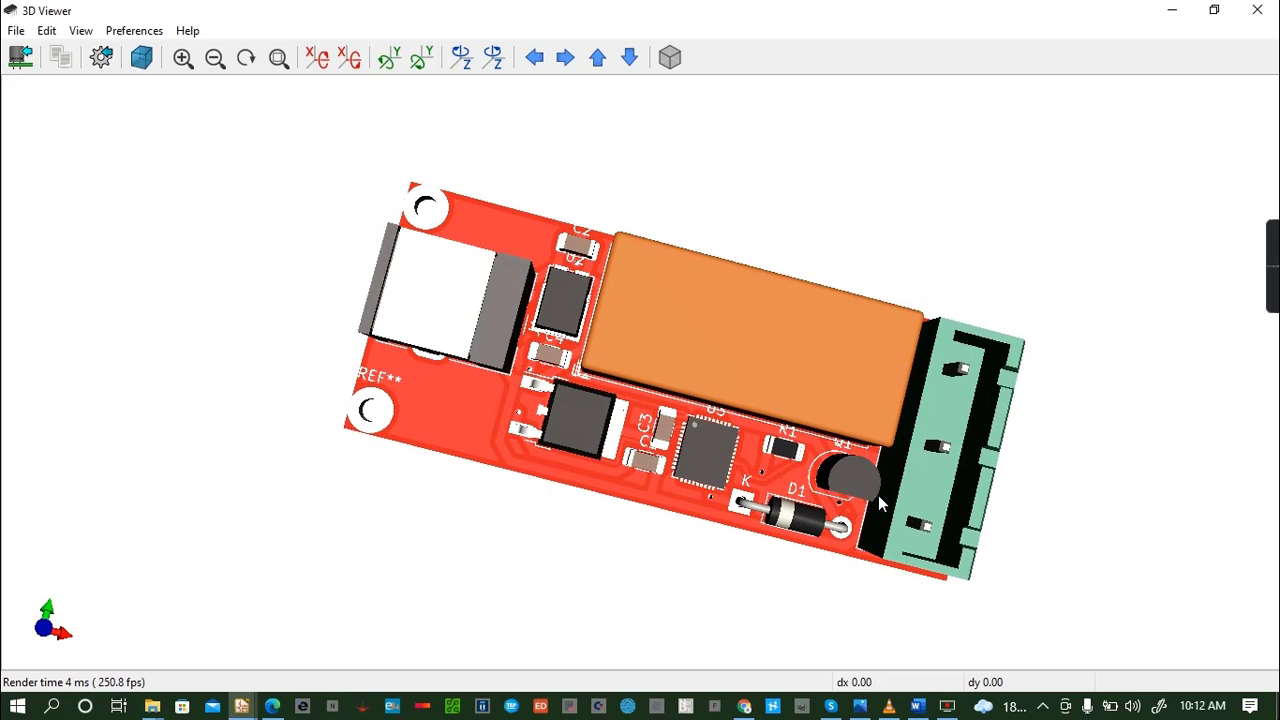
pyautogui.moveTo(691, 391); pyautogui.dragTo(645, 294)
pyautogui.moveTo(795, 331); pyautogui.dragTo(709, 545)
pyautogui.moveTo(858, 520); pyautogui.dragTo(807, 380)
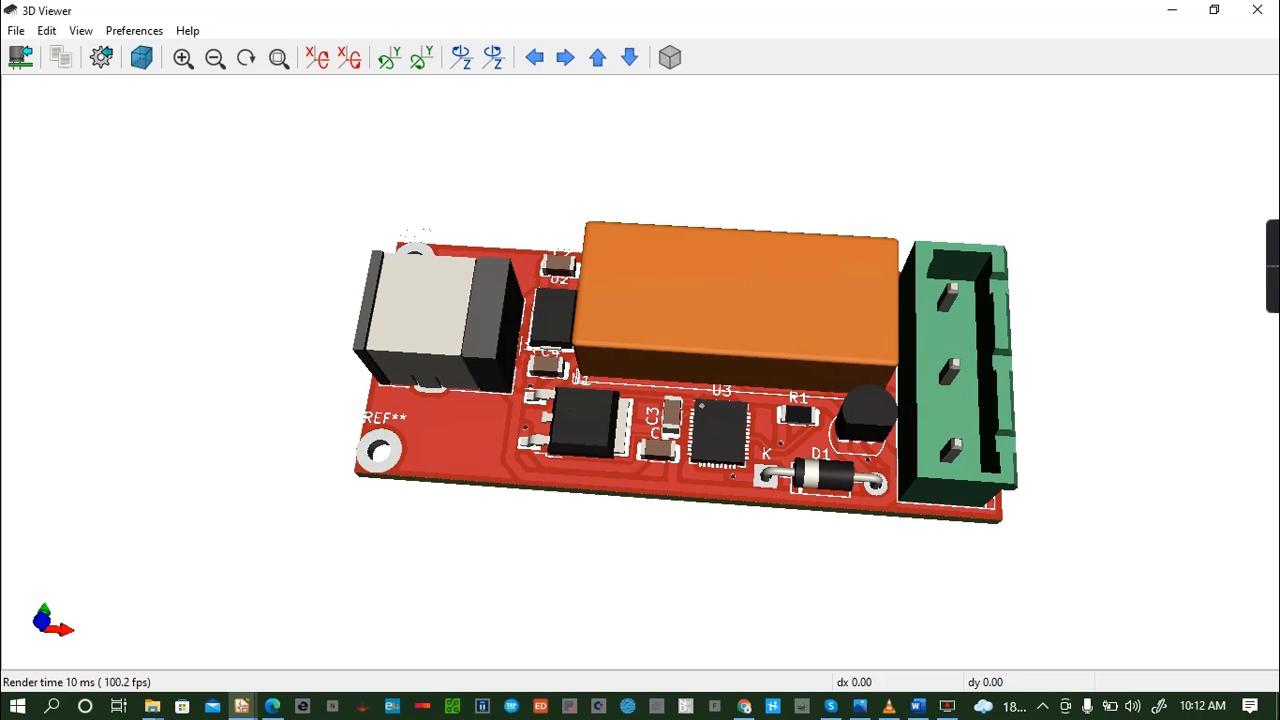
# - Close the 3D viewer, reopen it from the PCB layout and inspect the board's components from the side and above
pyautogui.click(1257, 12)
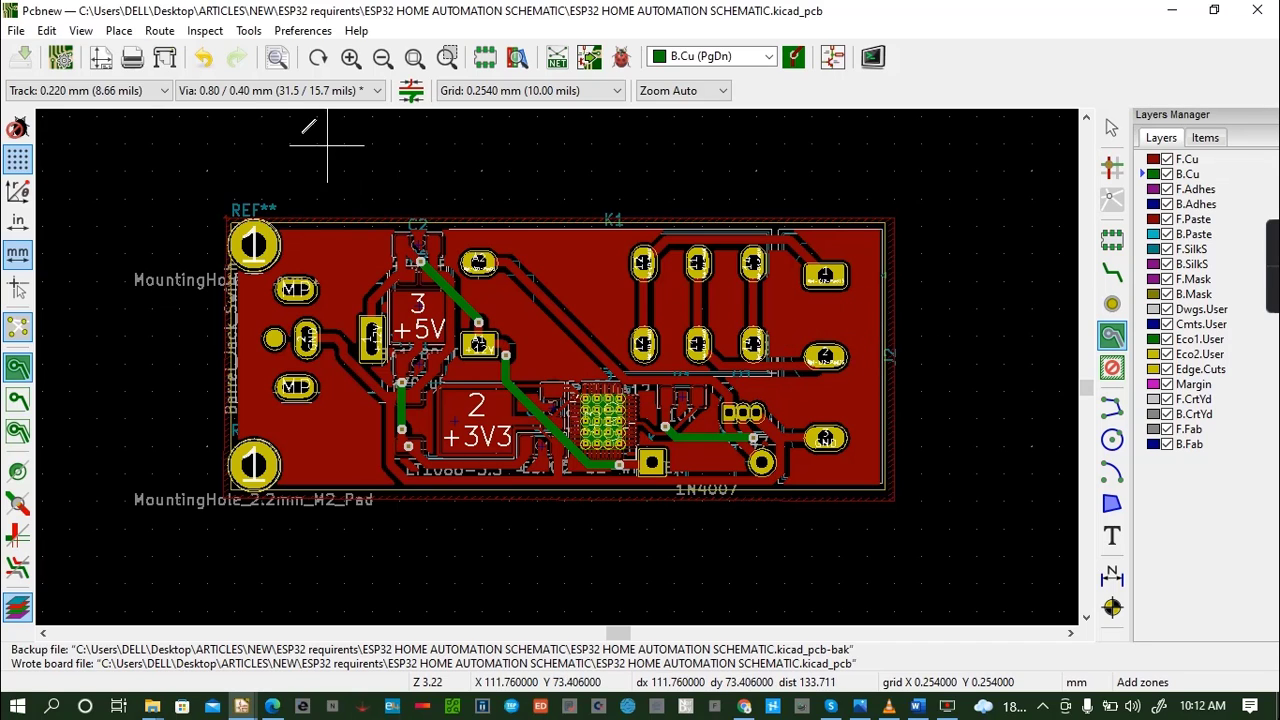
pyautogui.click(80, 30)
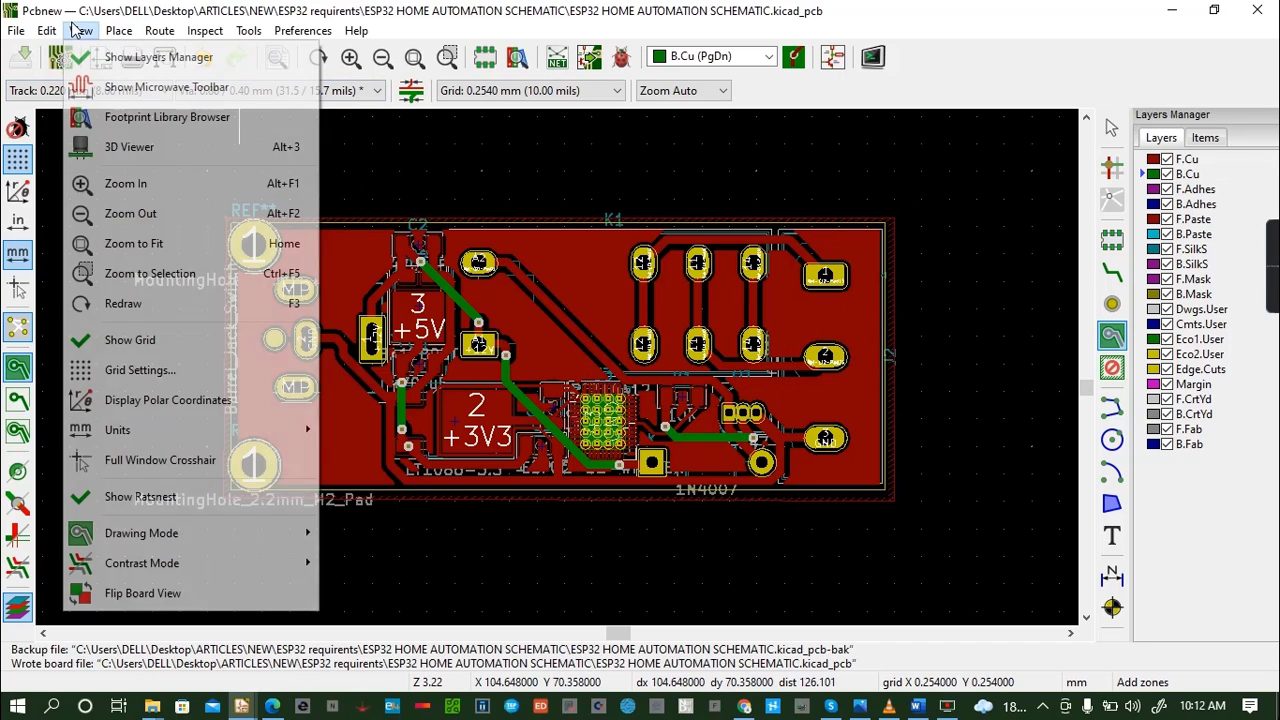
pyautogui.click(175, 160)
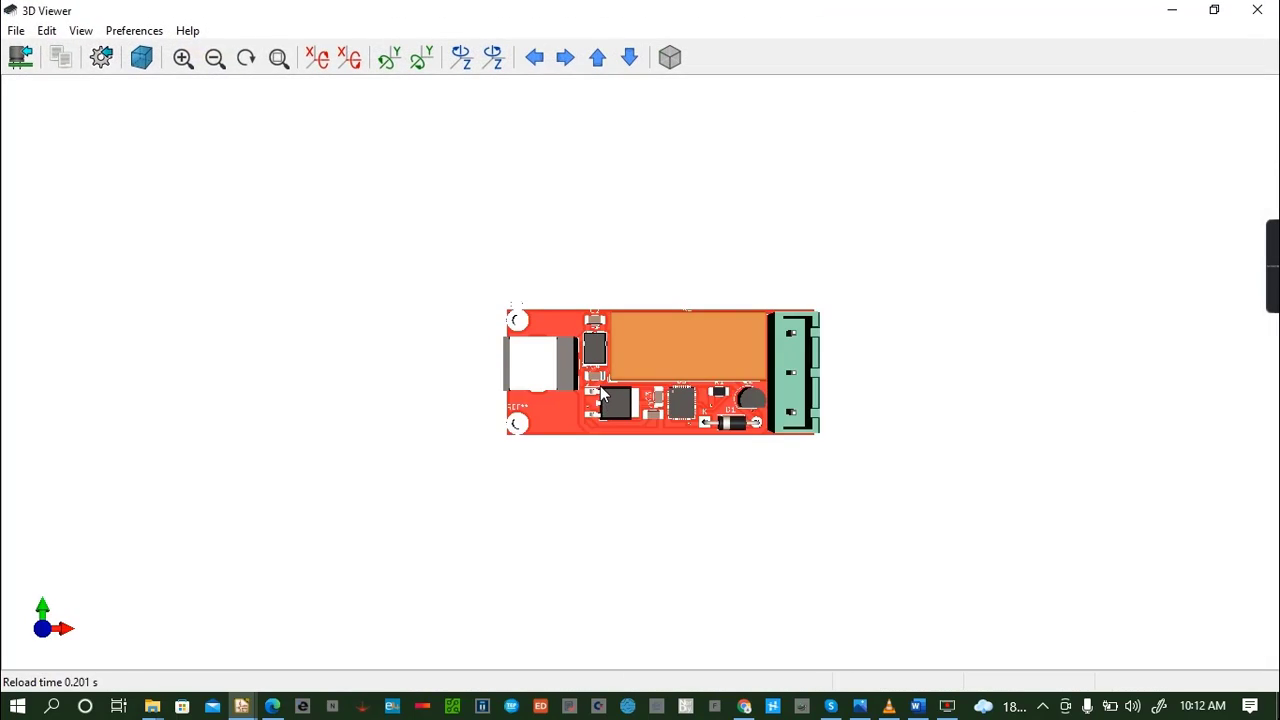
pyautogui.scroll(4, 600, 390)
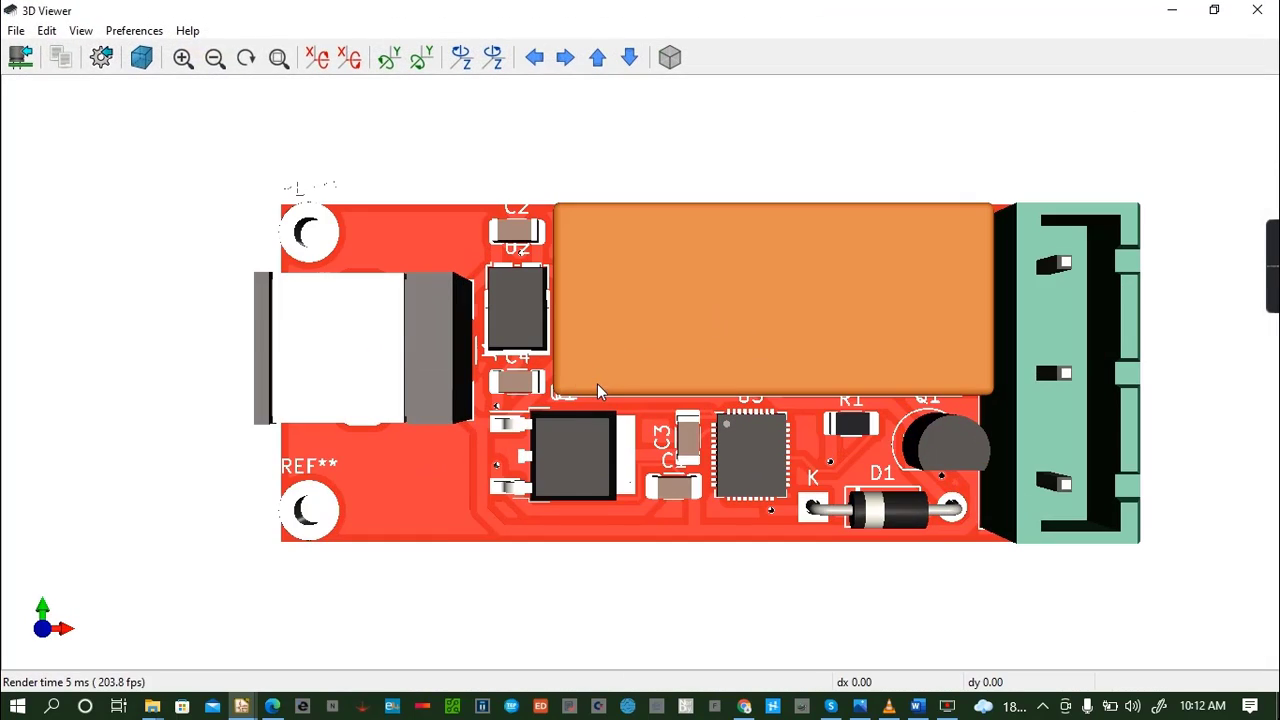
pyautogui.moveTo(597, 383); pyautogui.dragTo(740, 378)
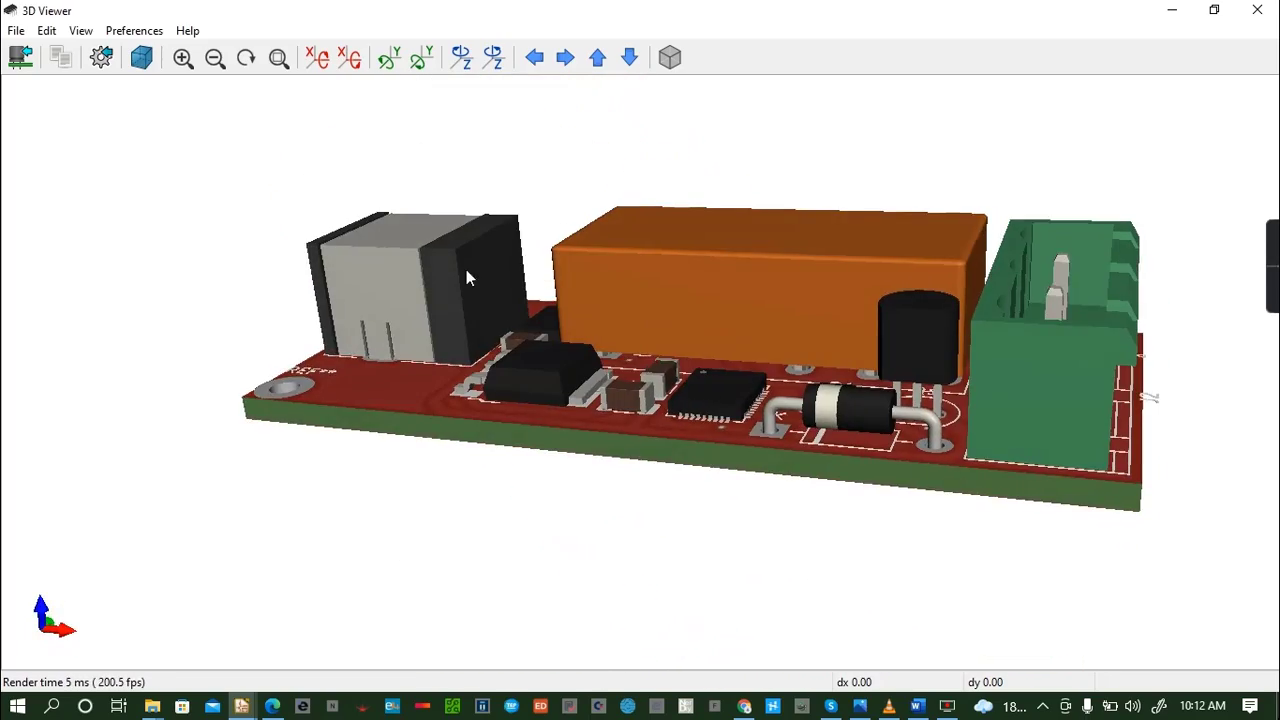
pyautogui.moveTo(466, 269); pyautogui.dragTo(1237, 383)
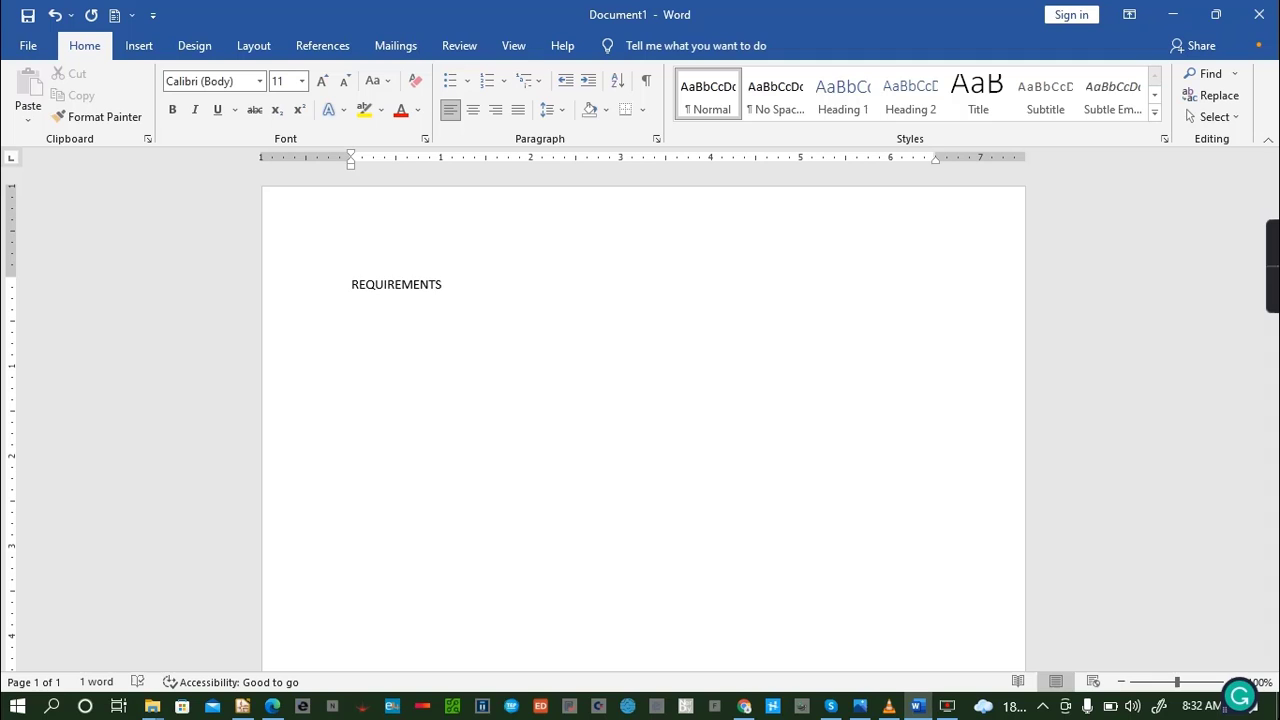
# - In Word, start a new line below the REQUIREMENTS heading and browse to Desktop > ARTICLES > NEW as the save location
pyautogui.press('Return')
pyautogui.hotkey('ctrl', 's')
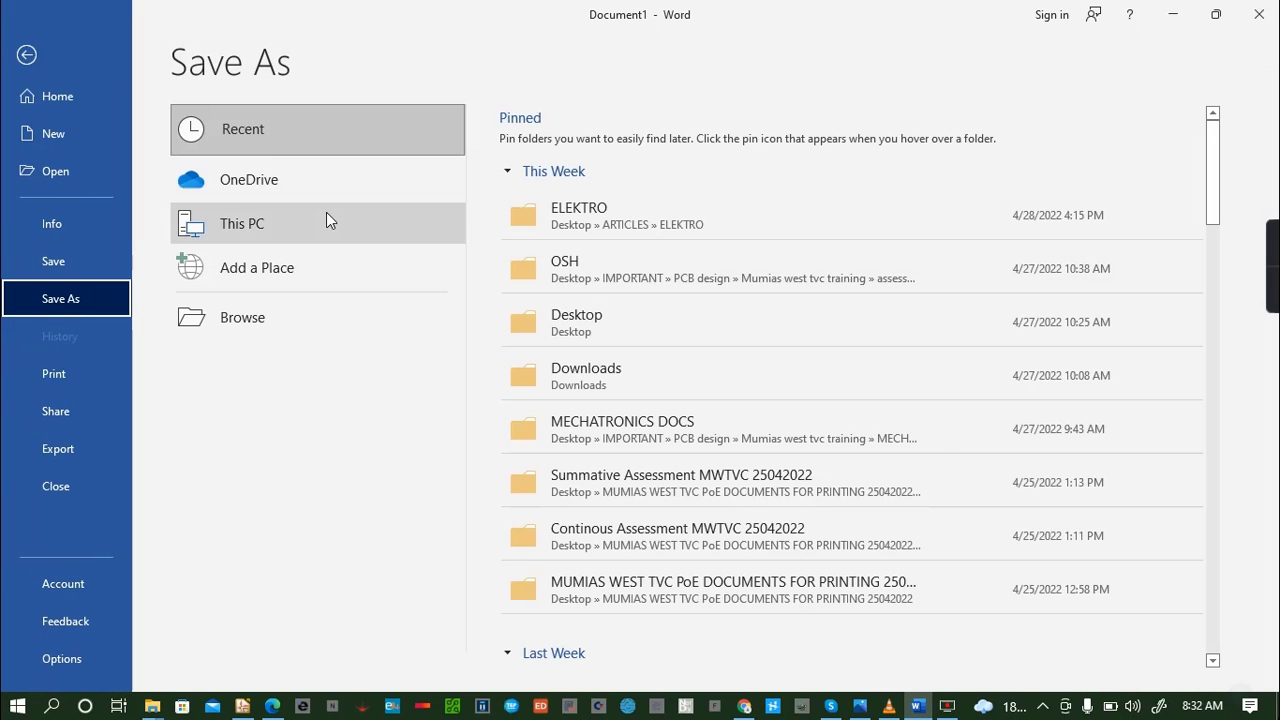
pyautogui.click(73, 260)
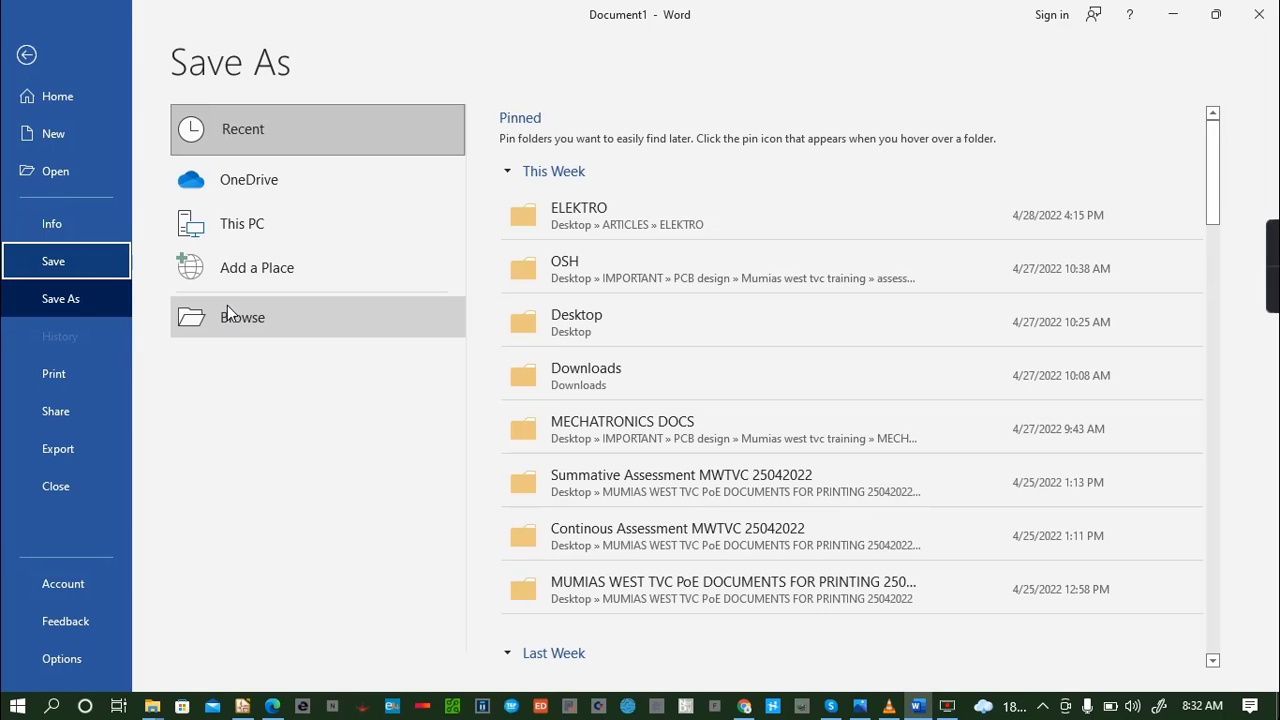
pyautogui.click(644, 329)
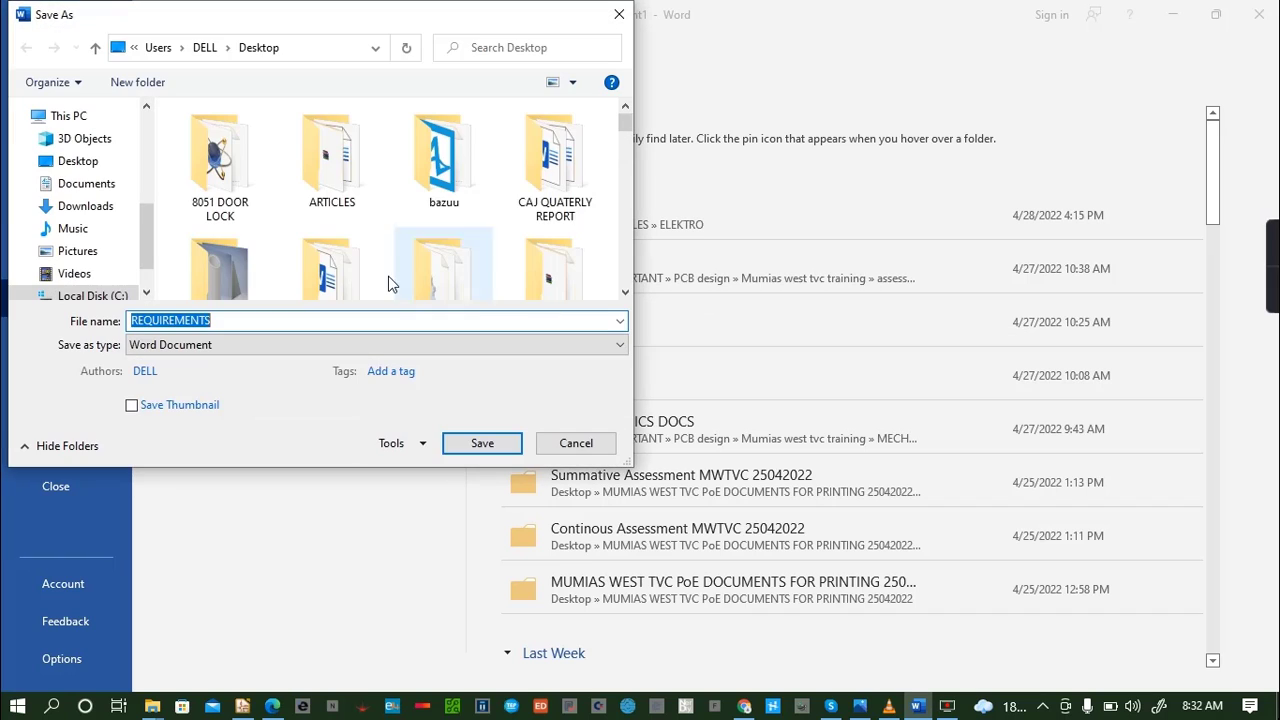
pyautogui.click(351, 198)
pyautogui.doubleClick(351, 198)
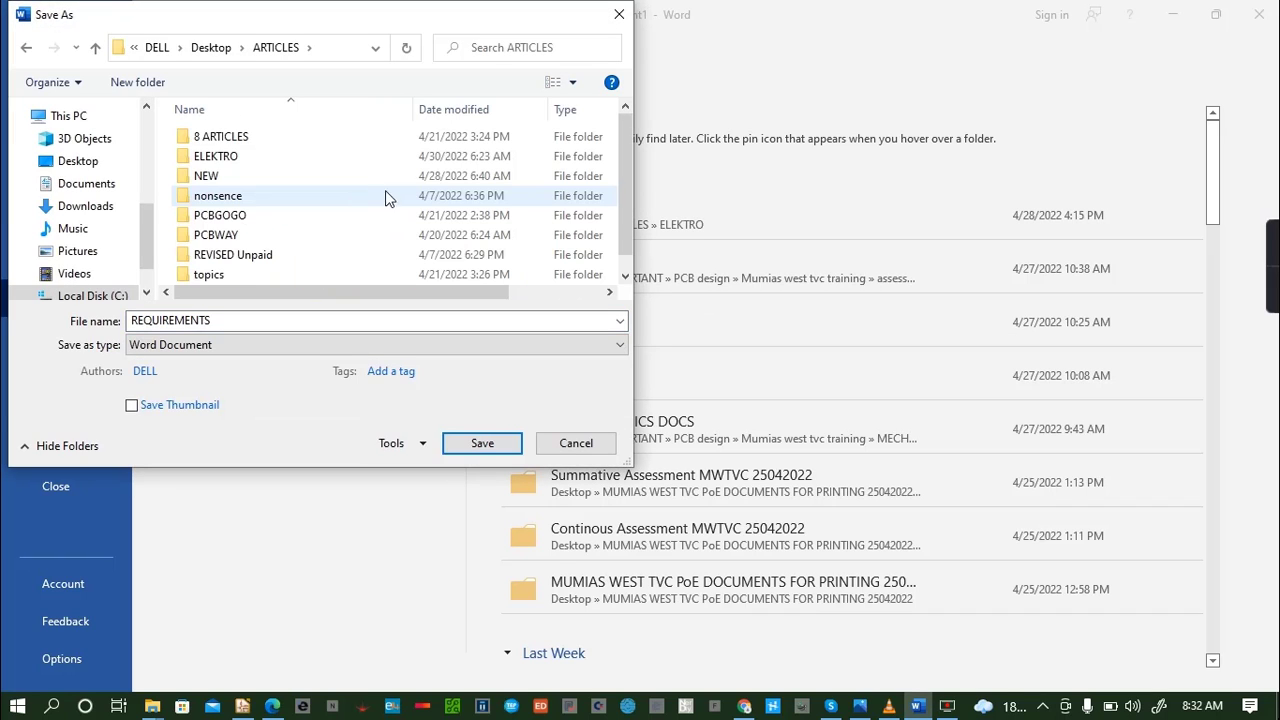
pyautogui.click(628, 277)
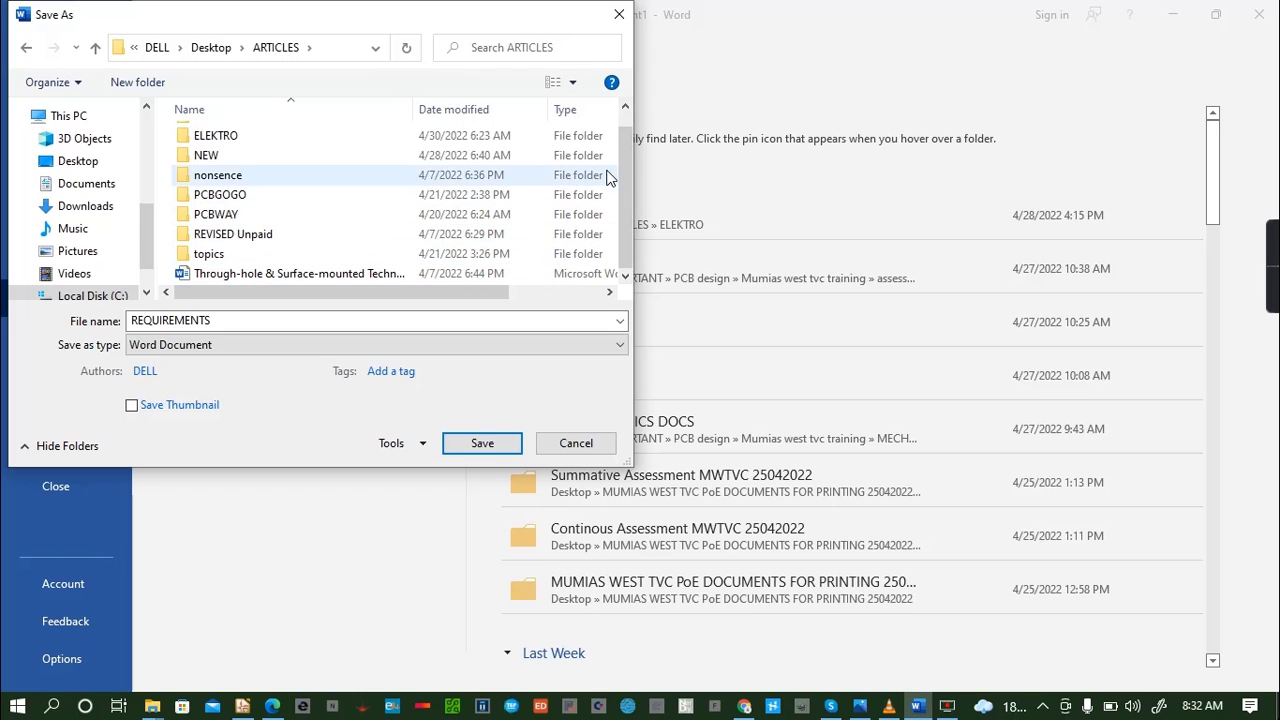
pyautogui.click(625, 107)
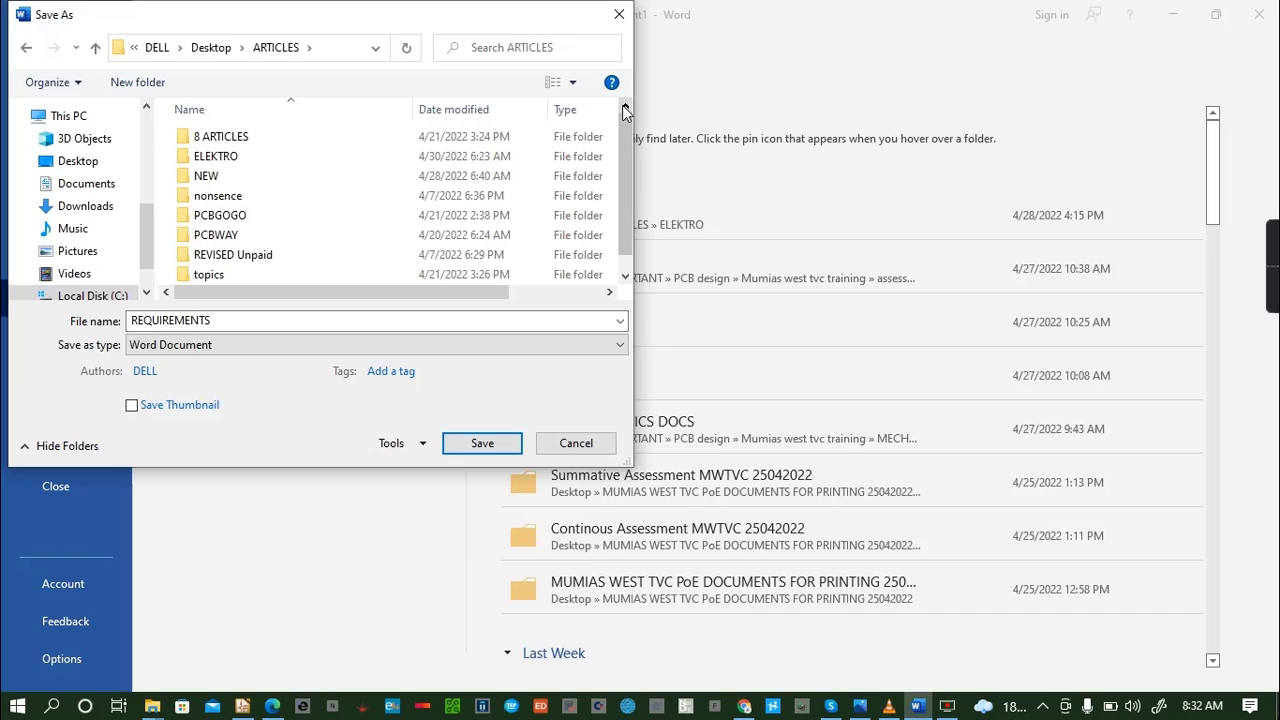
pyautogui.doubleClick(387, 177)
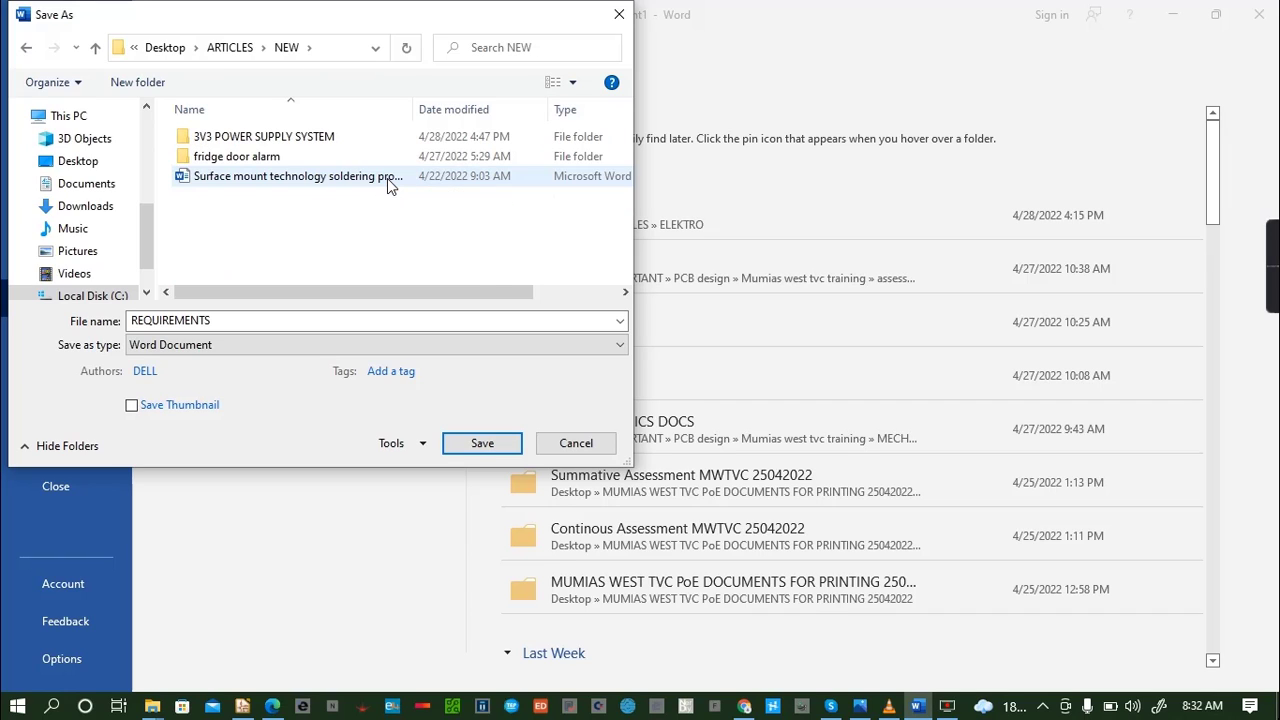
# - Create a folder named "ESP32 requirents" inside the NEW folder
pyautogui.rightClick(352, 215)
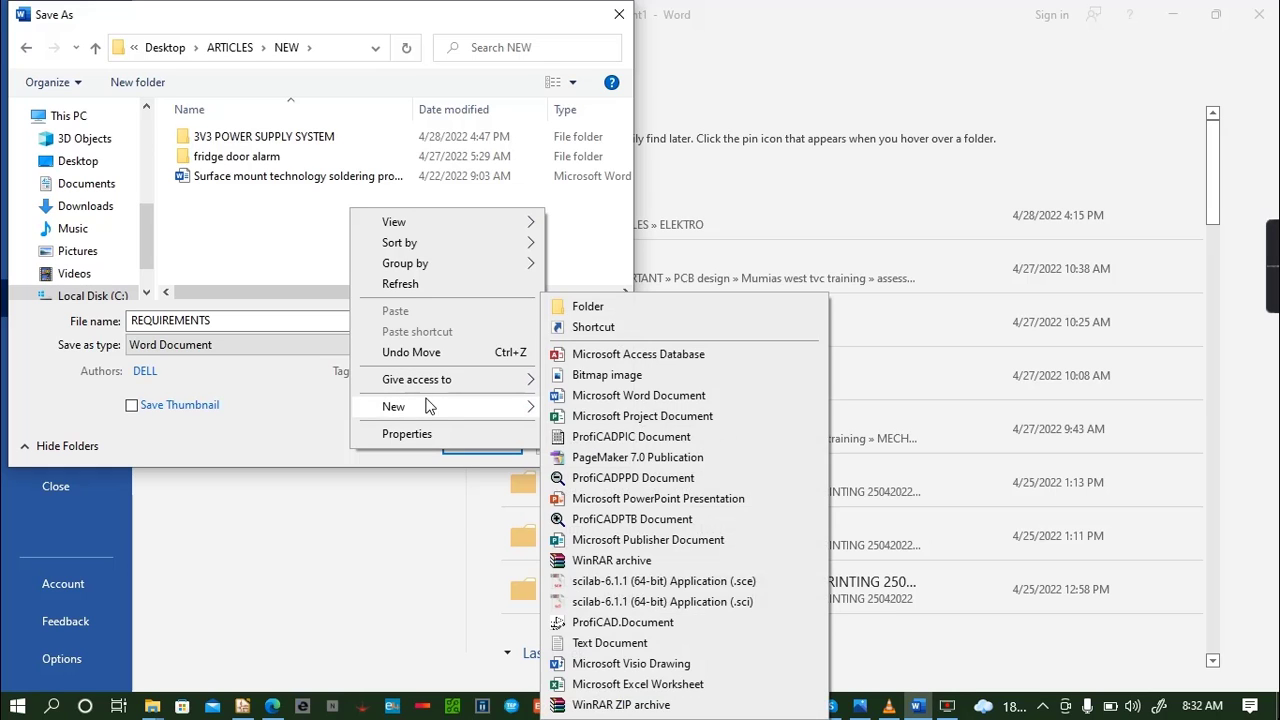
pyautogui.moveTo(464, 409)
pyautogui.click(593, 308)
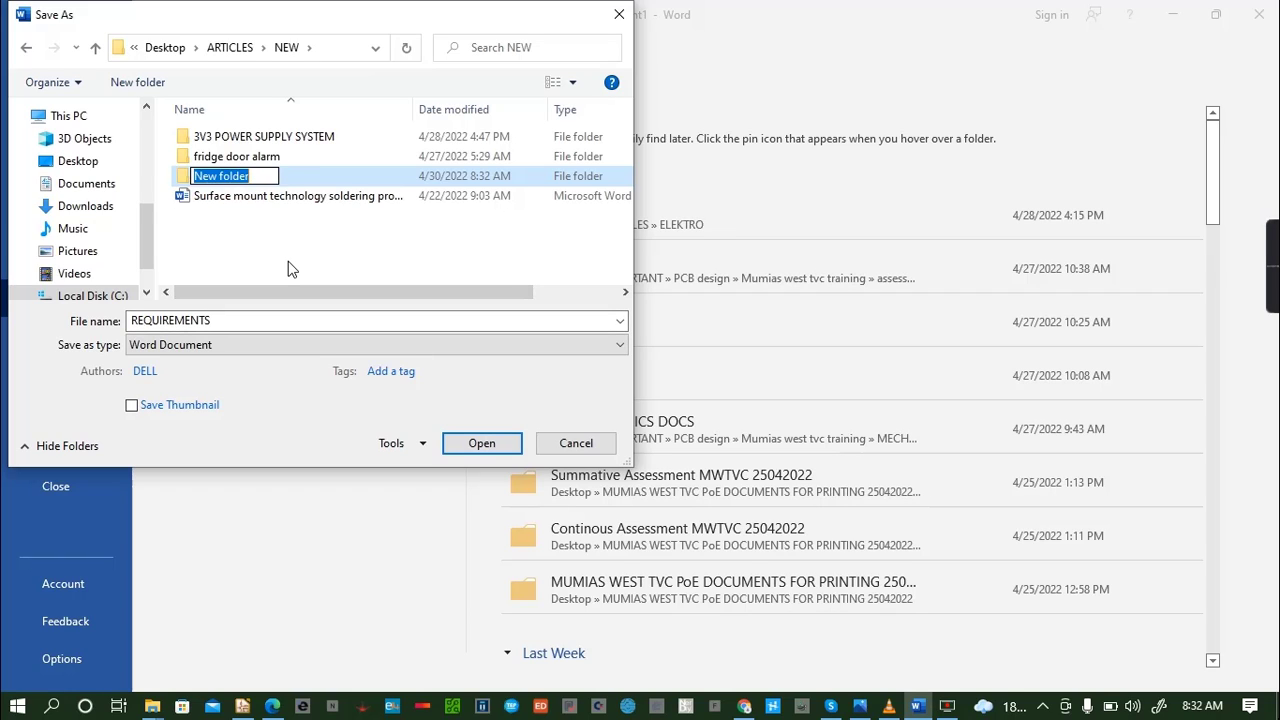
pyautogui.press('BackSpace')
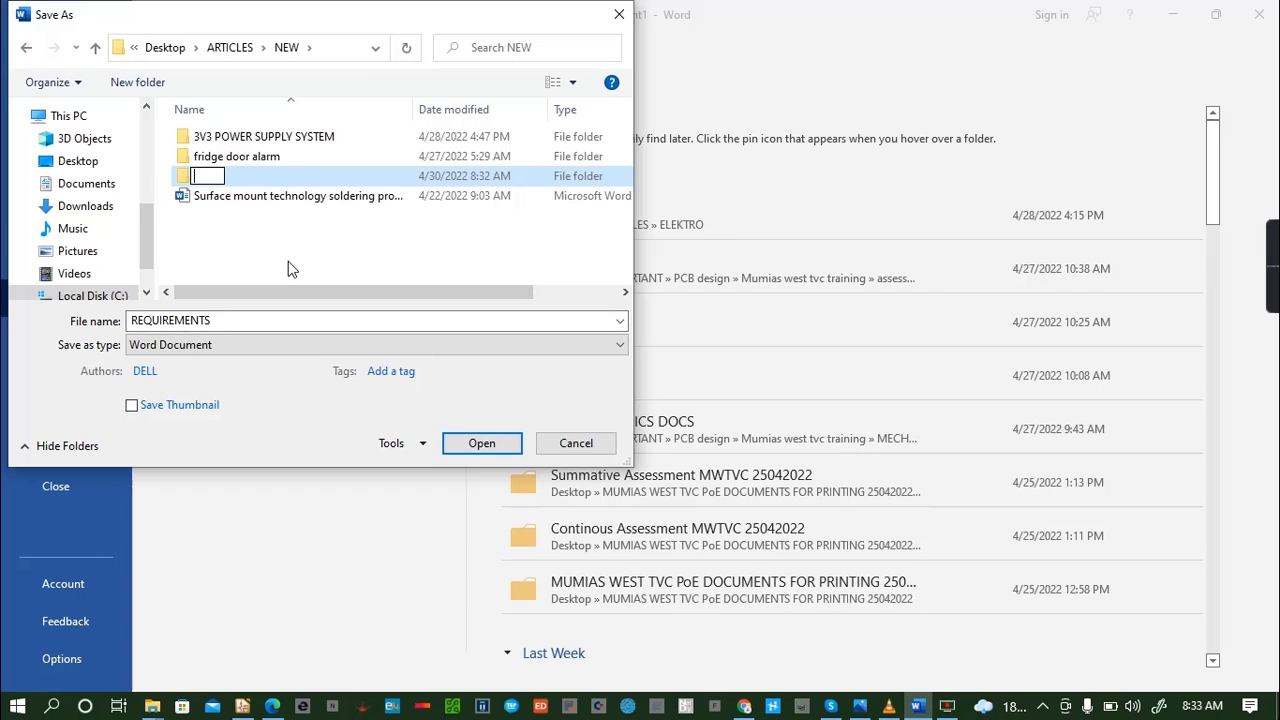
pyautogui.write('ESP32')
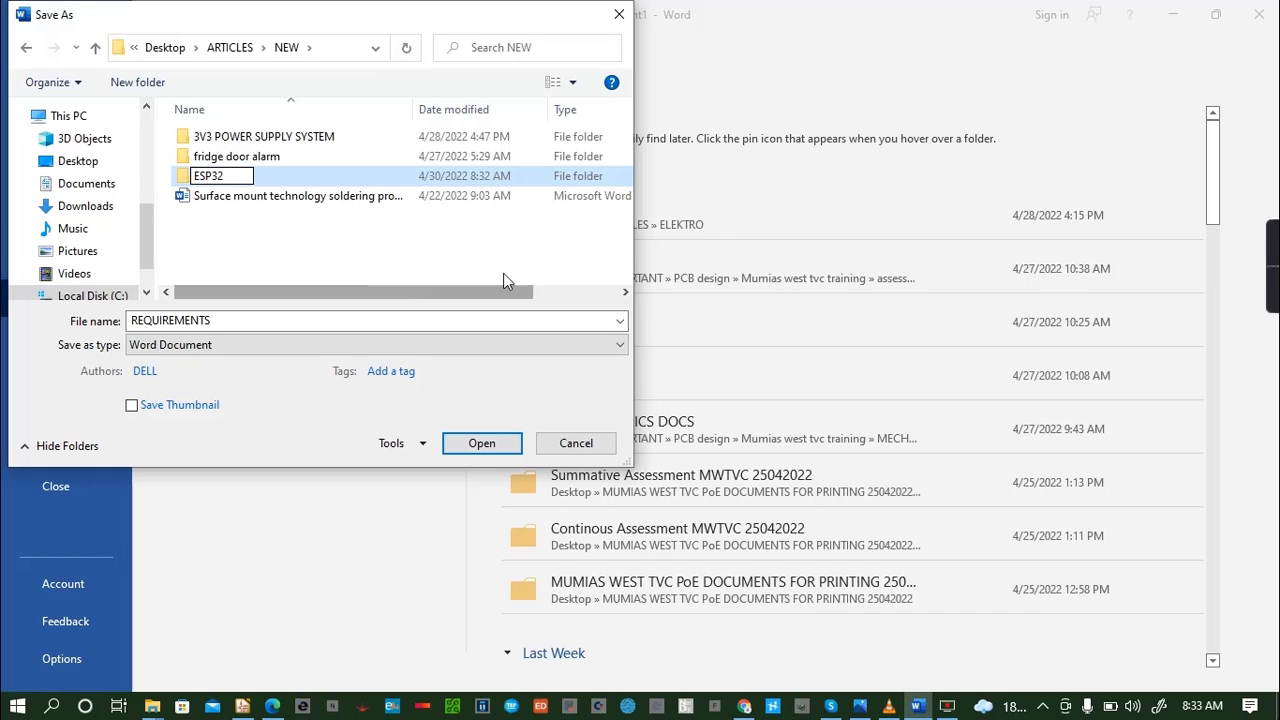
pyautogui.write(' re')
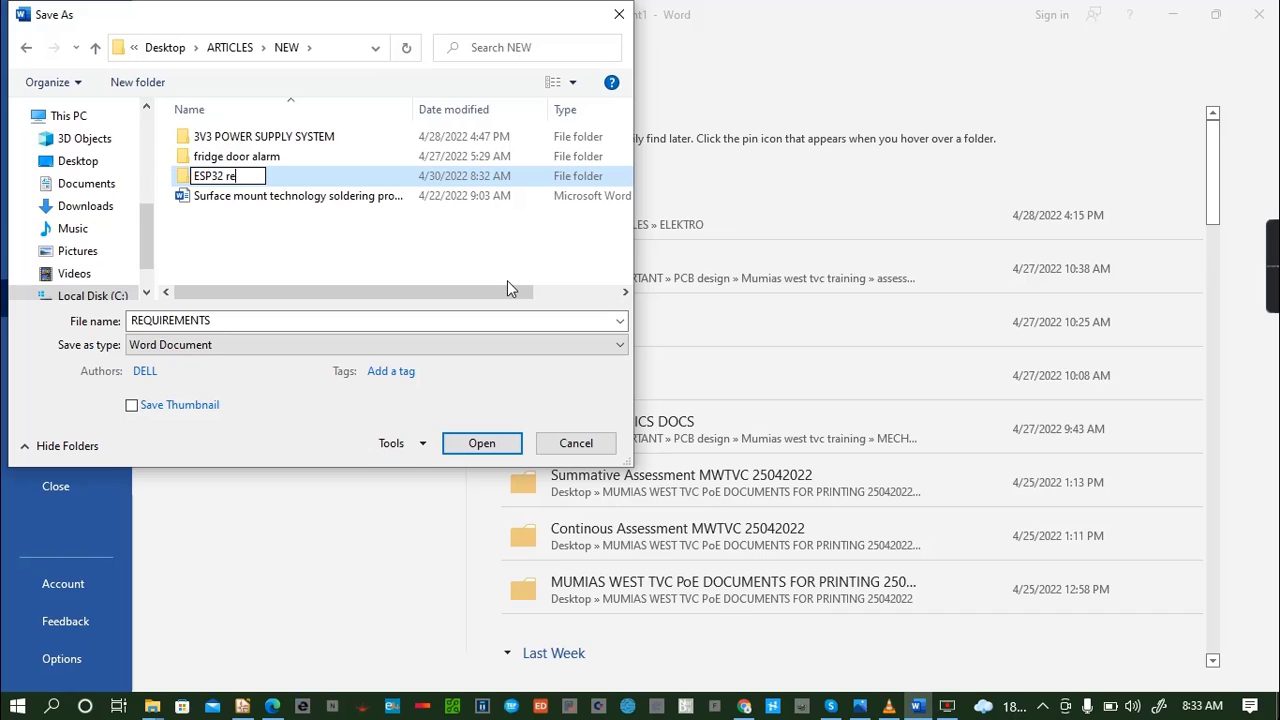
pyautogui.write('quireme')
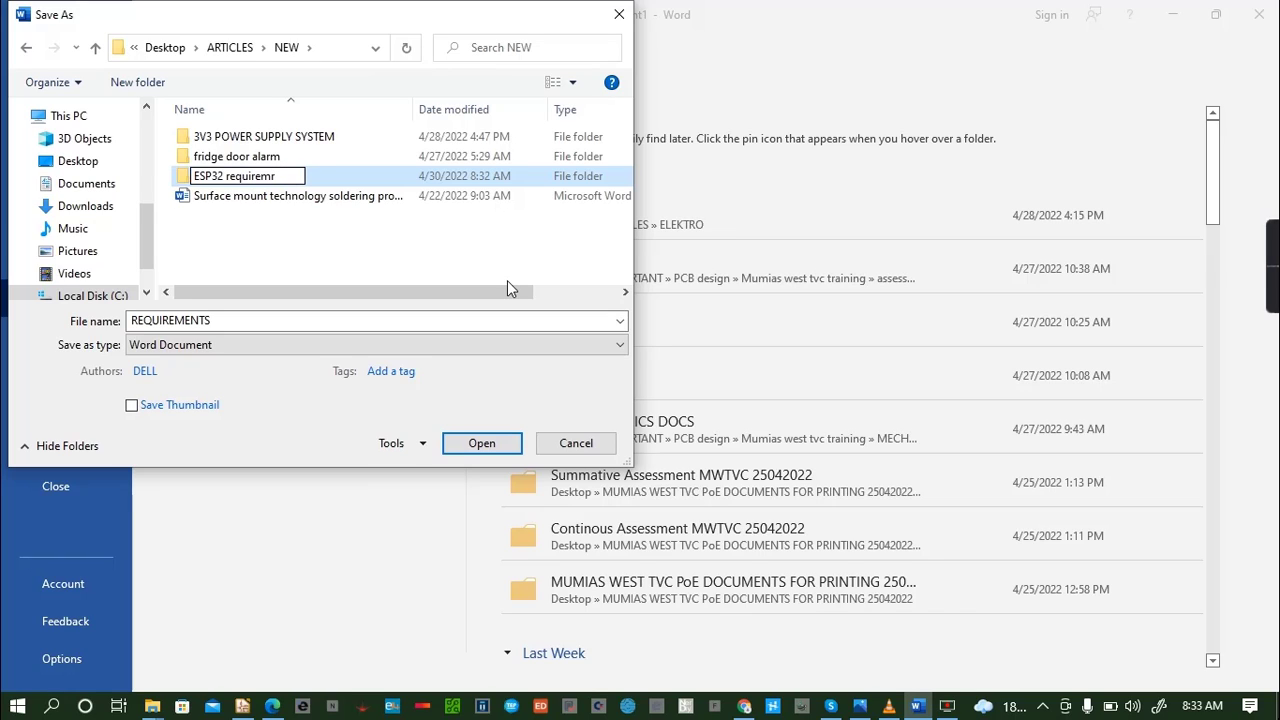
pyautogui.press('BackSpace')
pyautogui.press('BackSpace')
pyautogui.write('nts')
# - Save the document as REQUIREMENTS in the "ESP32 requirents" folder
pyautogui.click(508, 450)
pyautogui.doubleClick(359, 164)
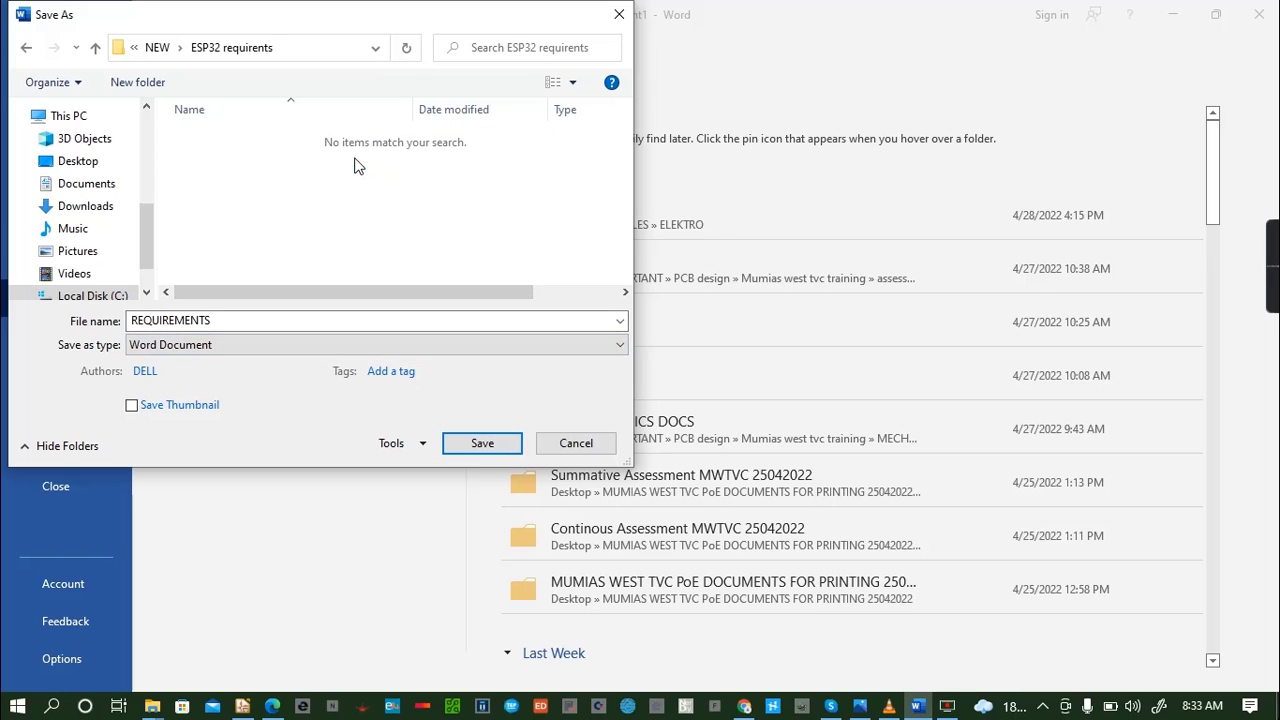
pyautogui.click(488, 446)
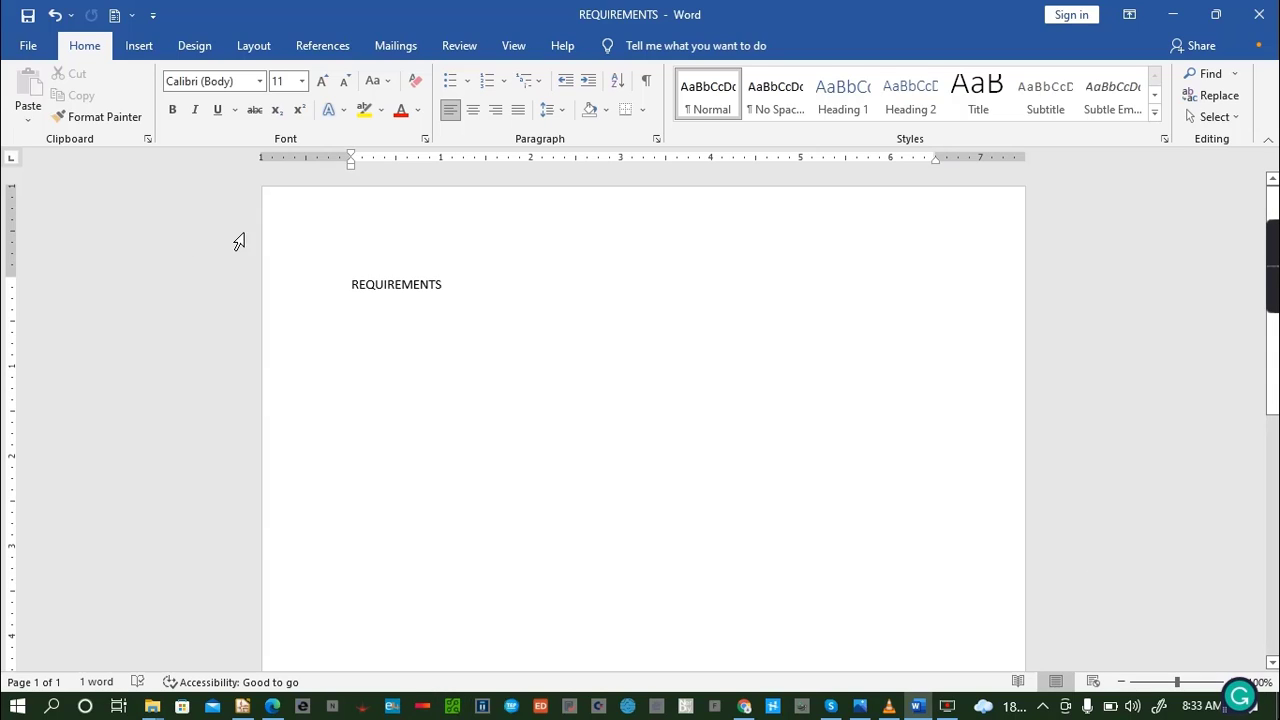
# - Start a numbered list below the heading with "12V adapter" as its first item
pyautogui.write('1. ')
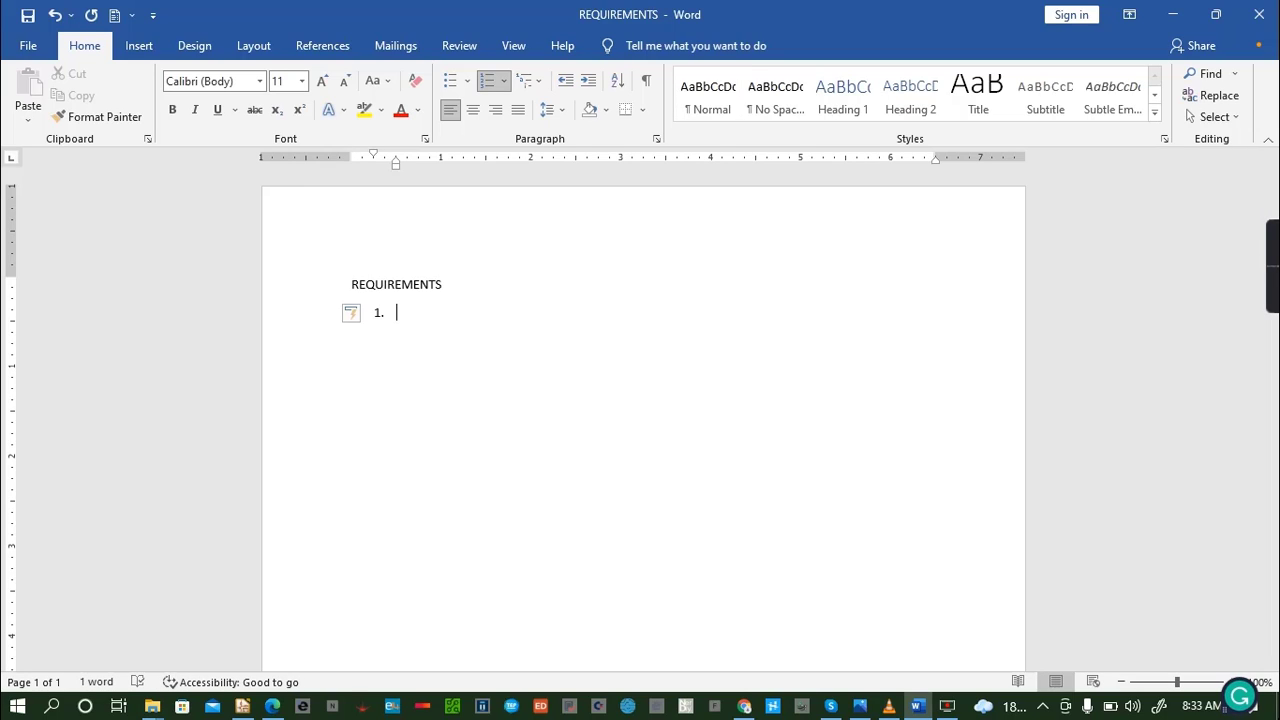
pyautogui.write('12v')
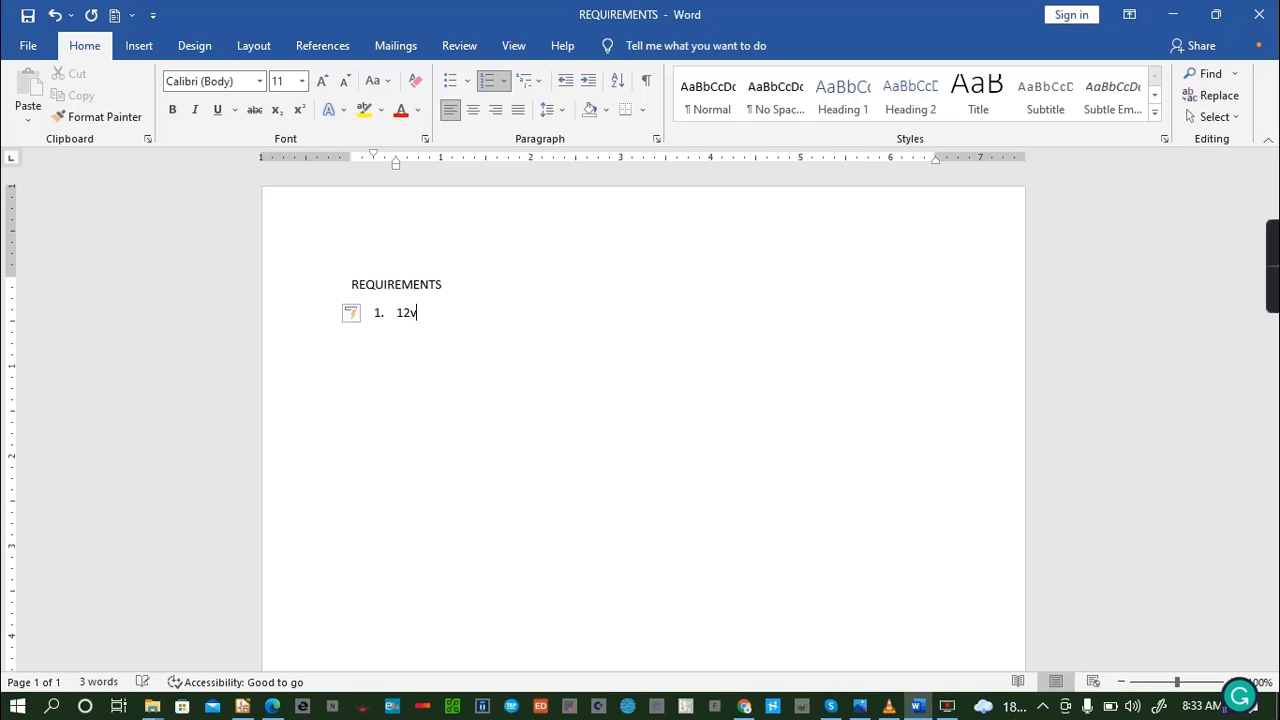
pyautogui.press('BackSpace')
pyautogui.press('BackSpace')
pyautogui.write('V adapter')
pyautogui.press('Return')
# - Add "ESP32-WROOVER , BLE, WI-FI module" as the second list item
pyautogui.write('ESP32')
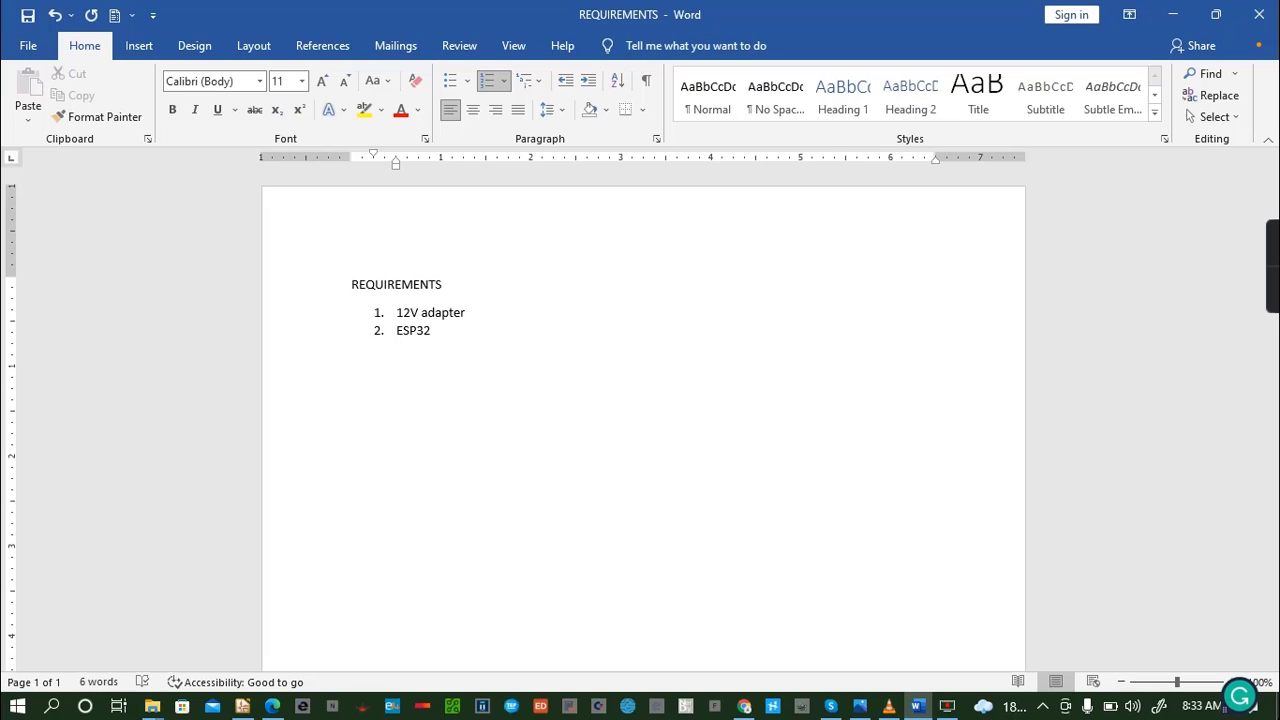
pyautogui.write('-WROOVER , BLE, WI-FI')
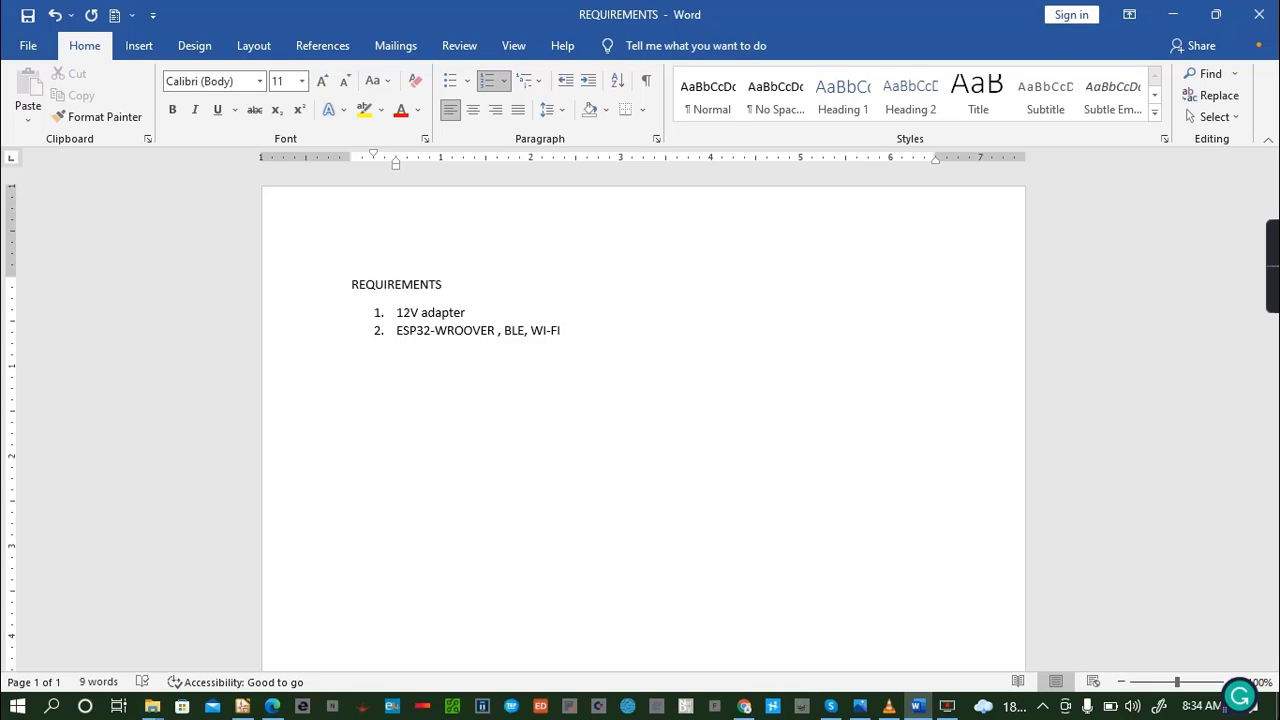
pyautogui.write(' module')
pyautogui.press('Return')
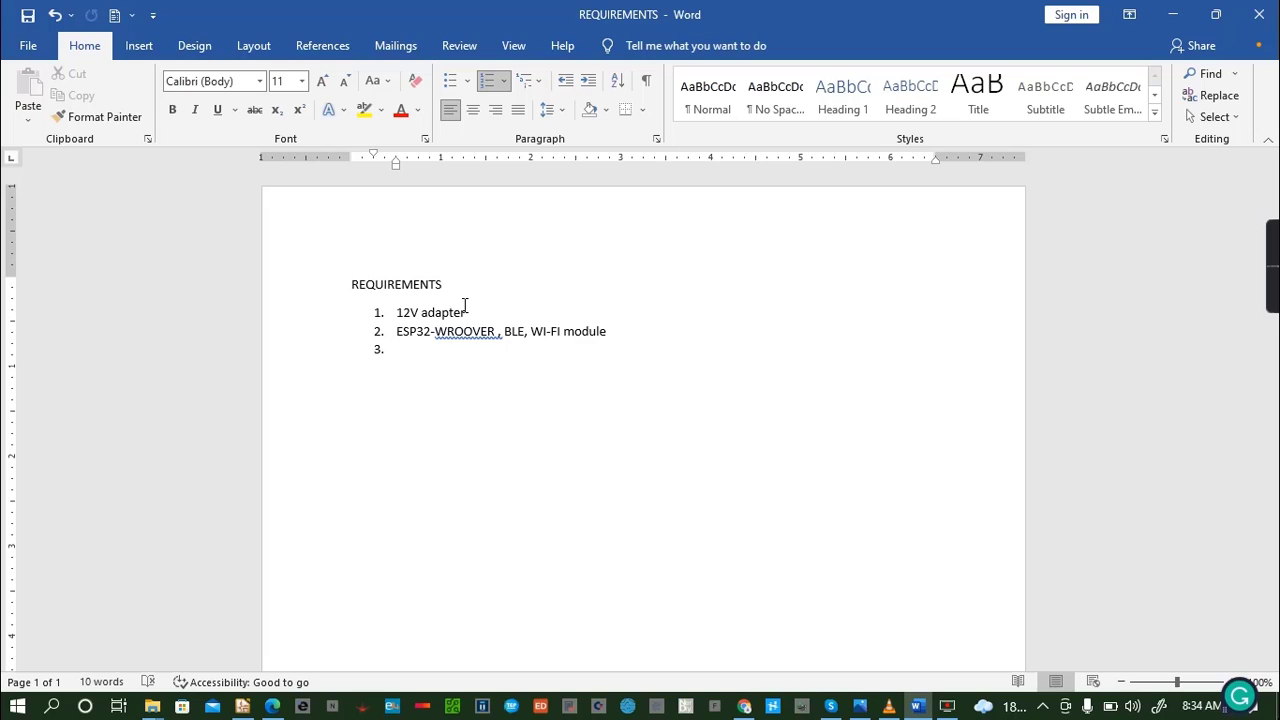
# - Add "DCmotor" as the third list item and save the document
pyautogui.write('DCmotor')
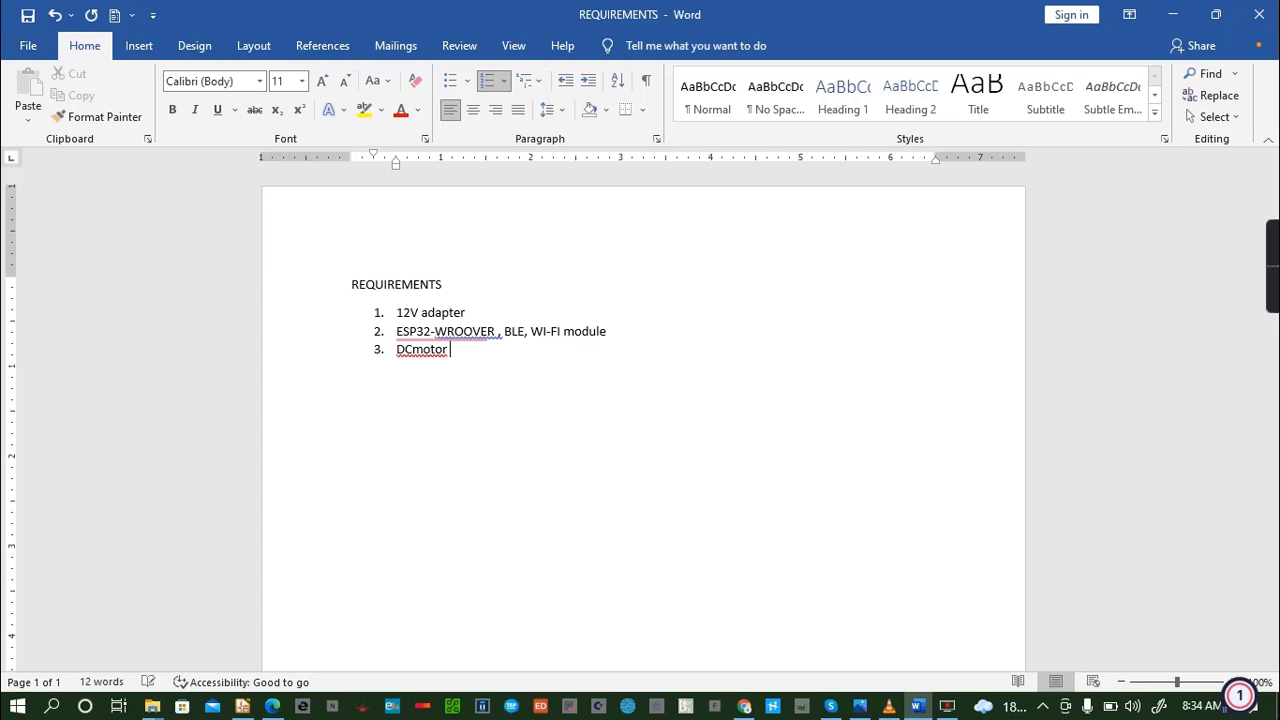
pyautogui.hotkey('ctrl', 's')
pyautogui.press('Return')
# - Add "Voltage regulator- BAI7805T" as the fourth item of the numbered list
pyautogui.write('Voltage regulator')
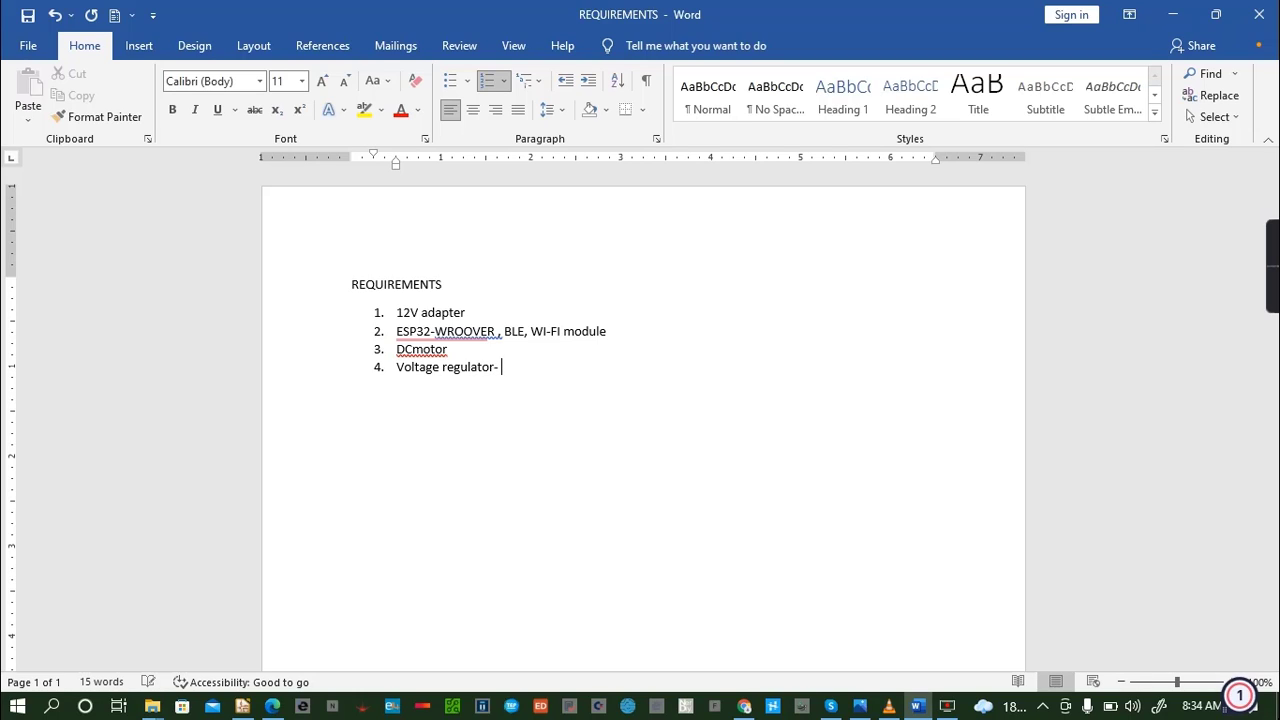
pyautogui.write('- BAI7805T')
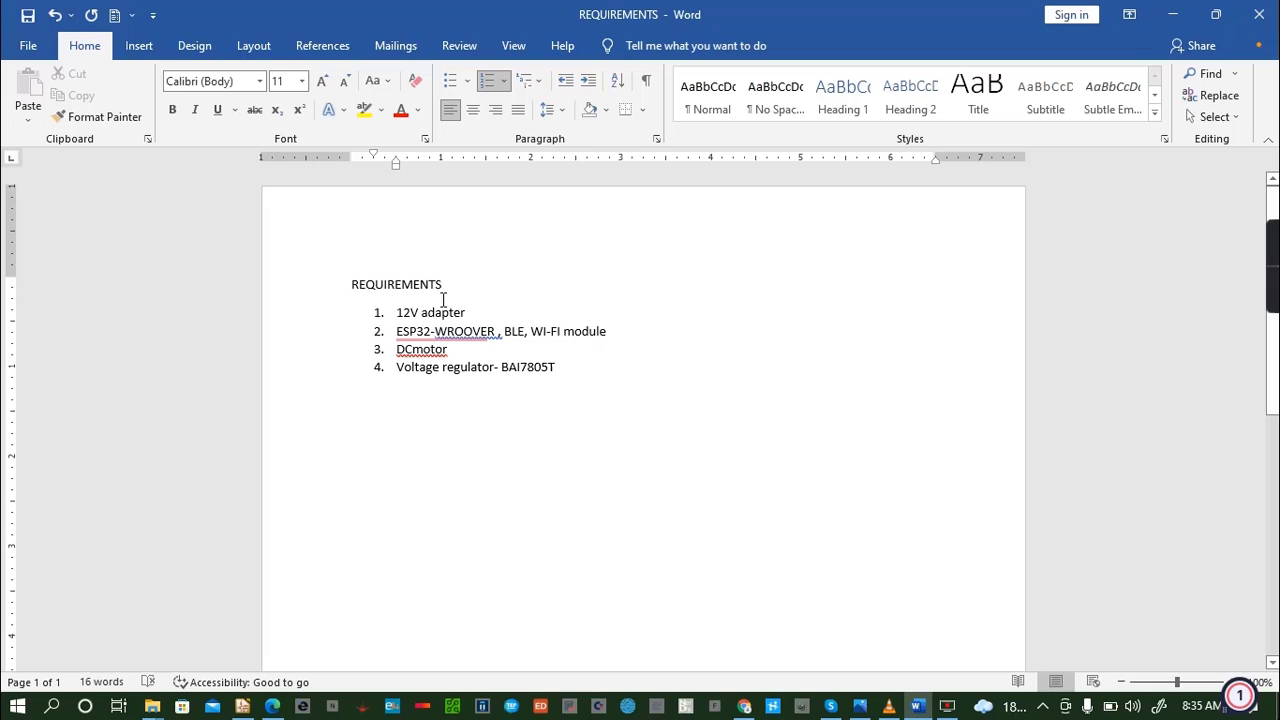
# - Remove the stray space before the first comma in the ESP32 item and correct the third item to "DC motor"
pyautogui.click(436, 331)
pyautogui.click(468, 385)
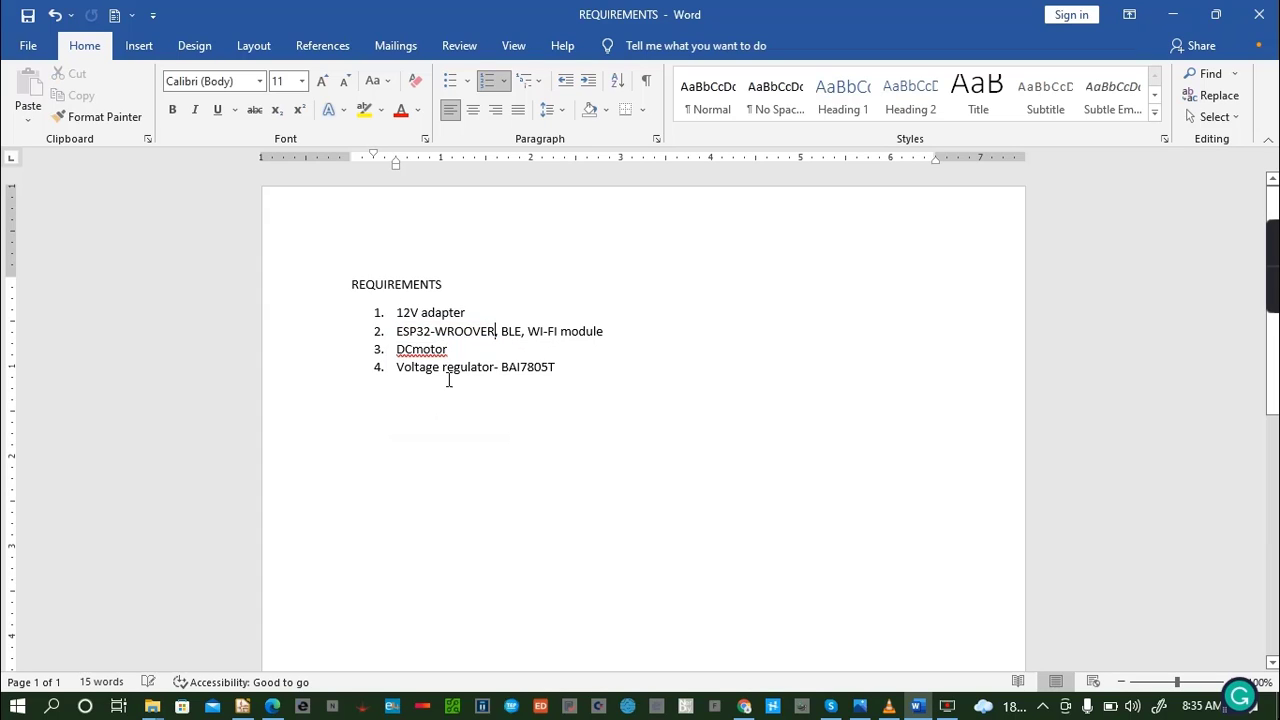
pyautogui.click(567, 366)
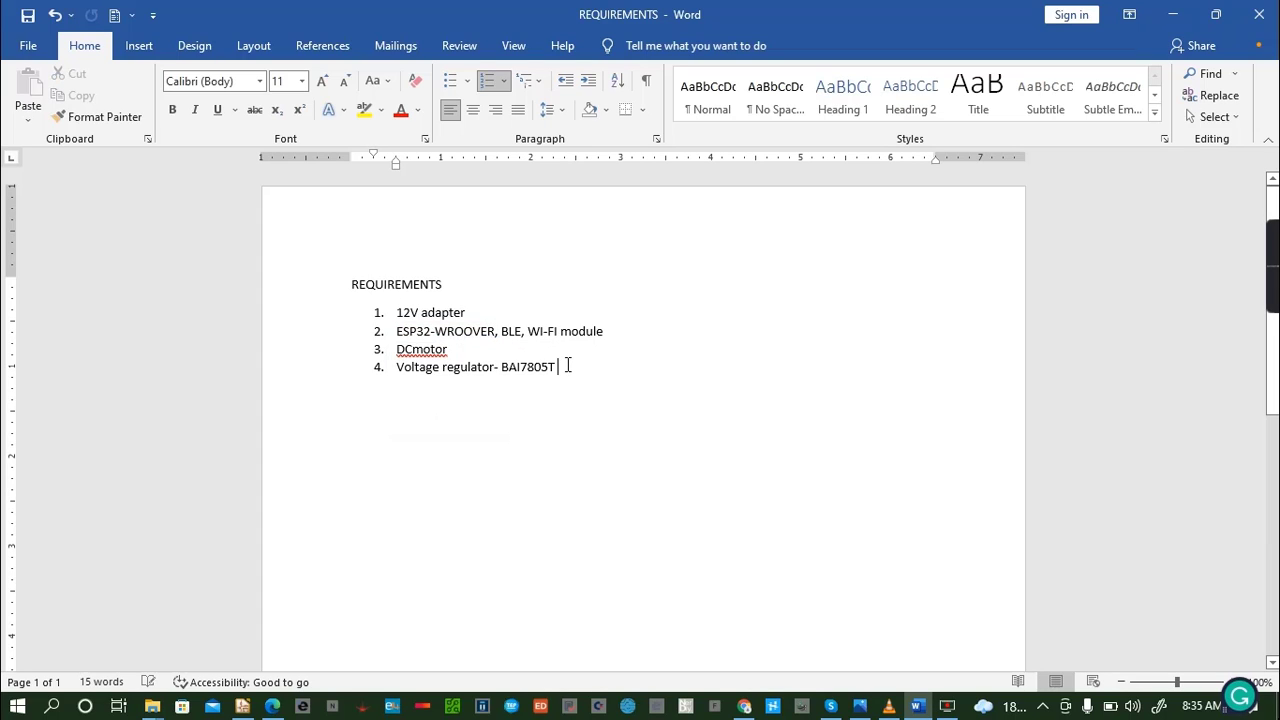
pyautogui.click(413, 350)
# - Append ", 5V output" to the voltage regulator item and start a new list item below it
pyautogui.click(569, 368)
pyautogui.write(', V')
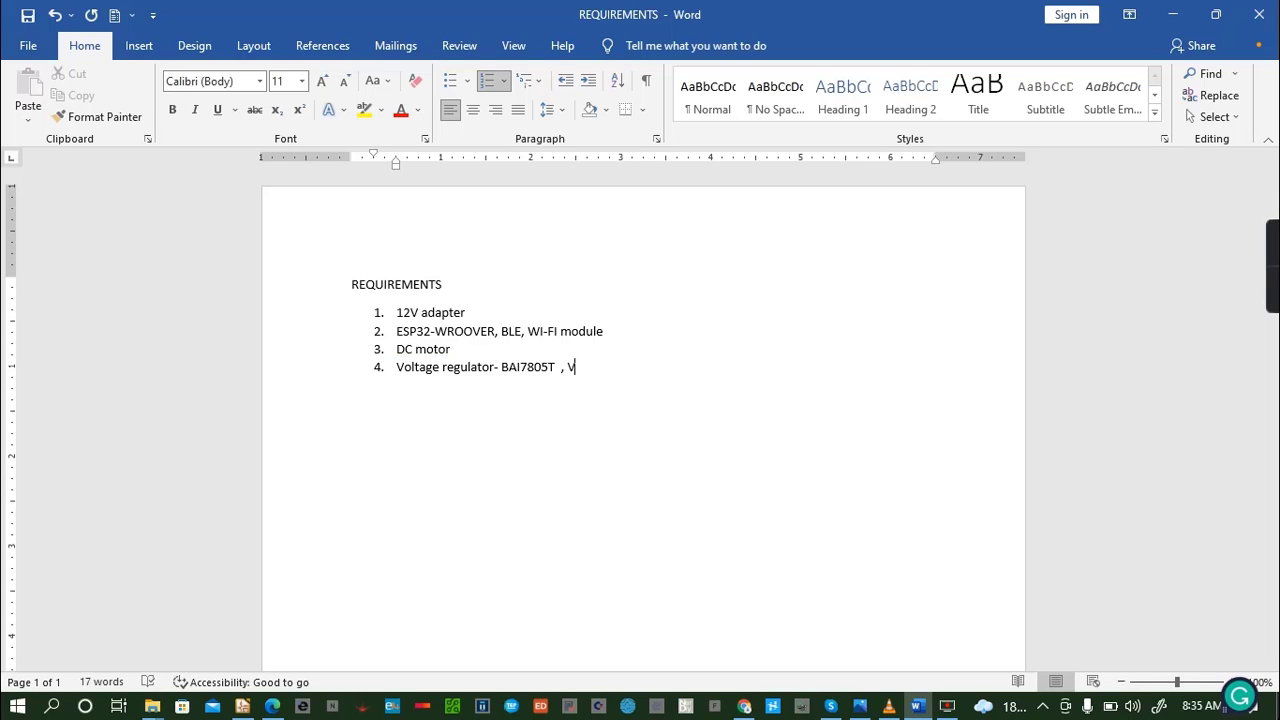
pyautogui.press('BackSpace')
pyautogui.write('5V output')
pyautogui.press('Return')
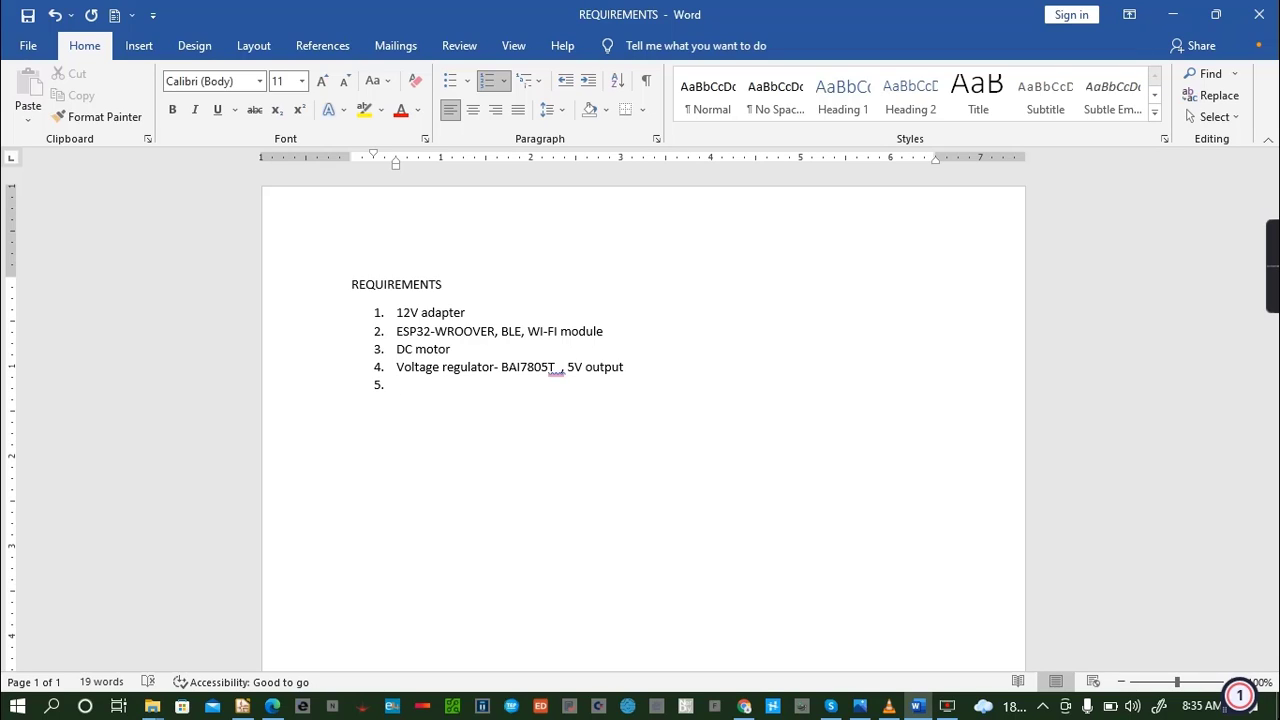
# - Add "Capacitors, 470 uF" as the fifth list item and start the next item
pyautogui.write('Capacitors, 470 uF')
pyautogui.press('Return')
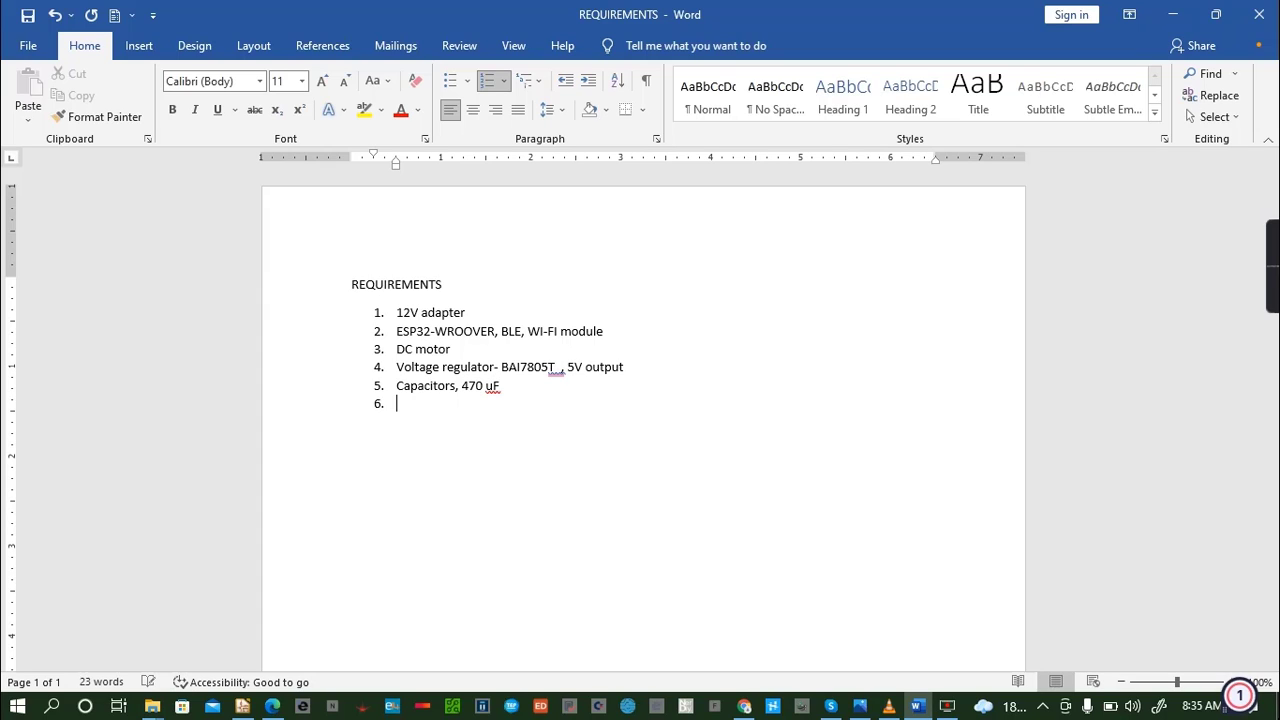
# - Remove the extra space before the comma after "BAI7805T" and return to the empty sixth item
pyautogui.click(556, 369)
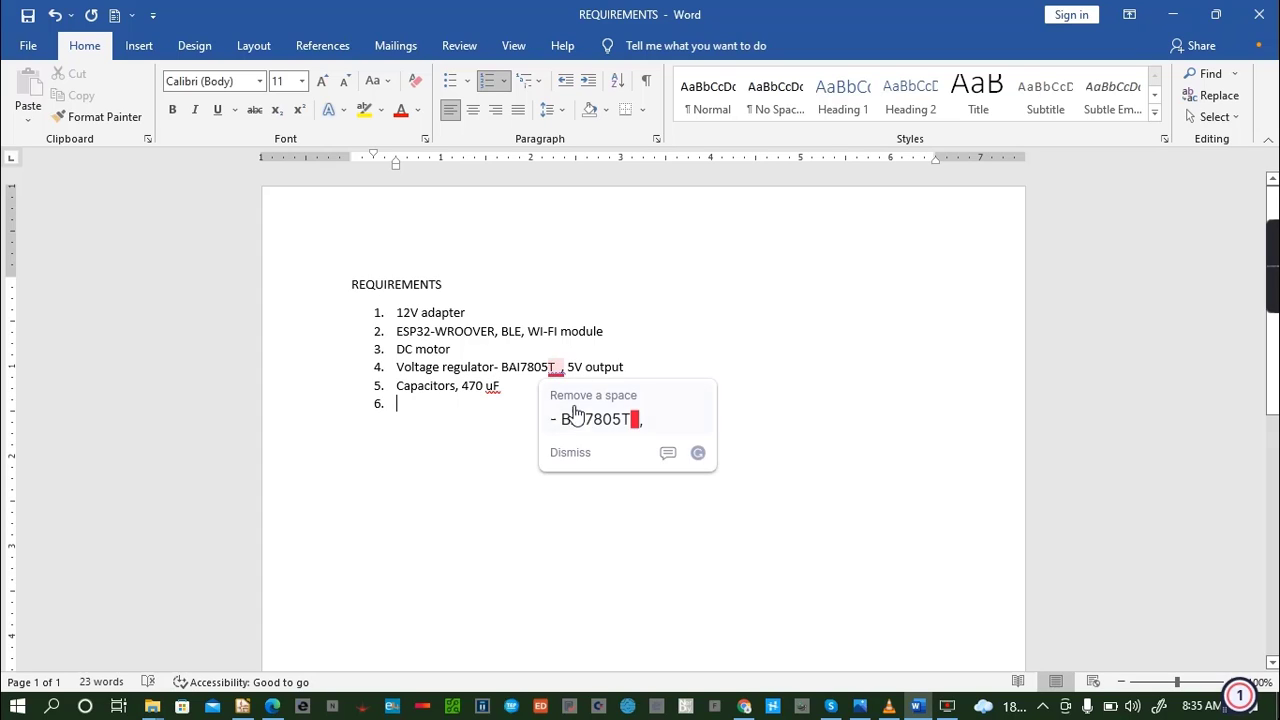
pyautogui.click(579, 410)
pyautogui.click(447, 405)
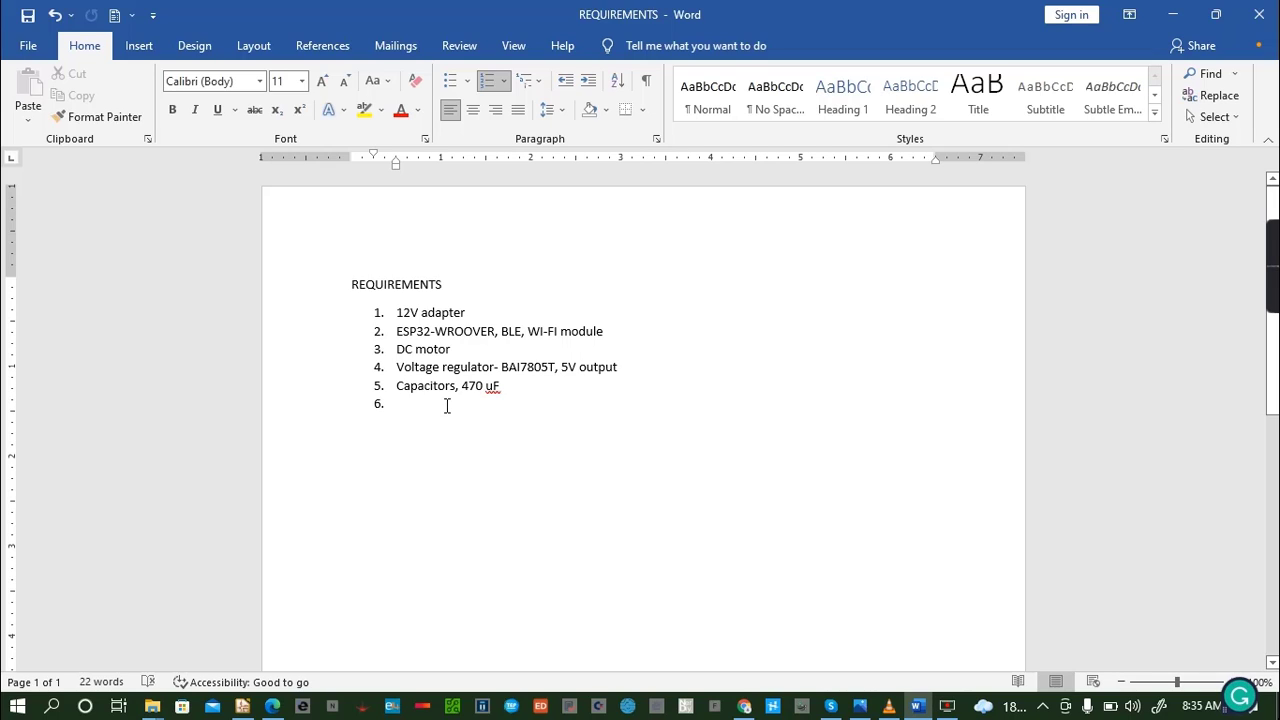
# - Add "DC female jack ............this is a port for powering the system from the 12 V adaptor." as the sixth list item
pyautogui.write('D')
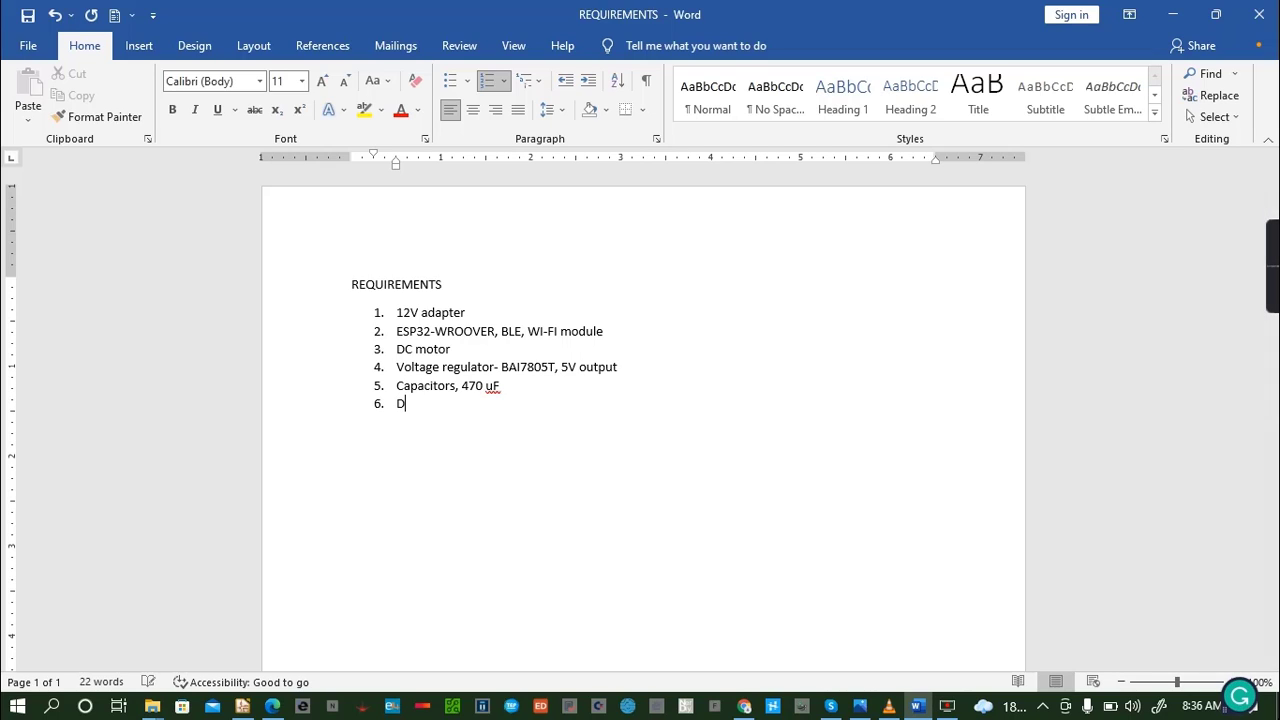
pyautogui.write('C female jack ............this is a port fo')
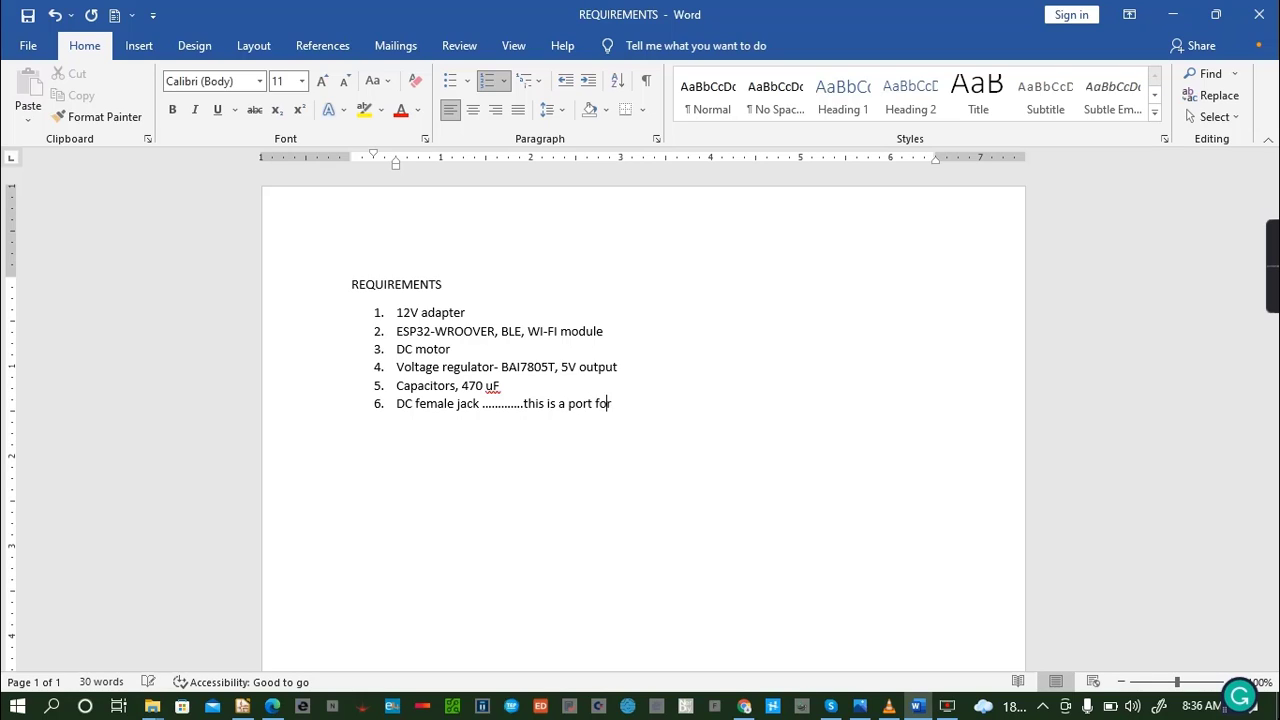
pyautogui.write('r powering the system ')
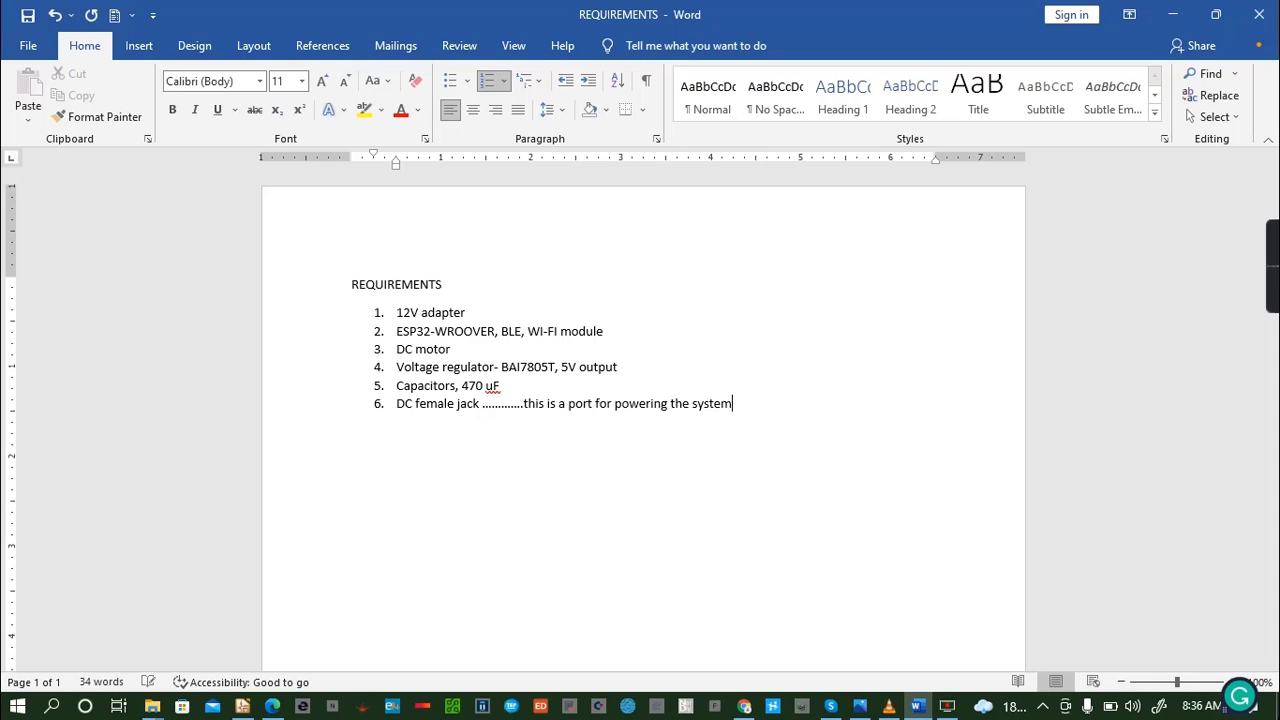
pyautogui.write('from the 12 V adaptor.')
pyautogui.press('Return')
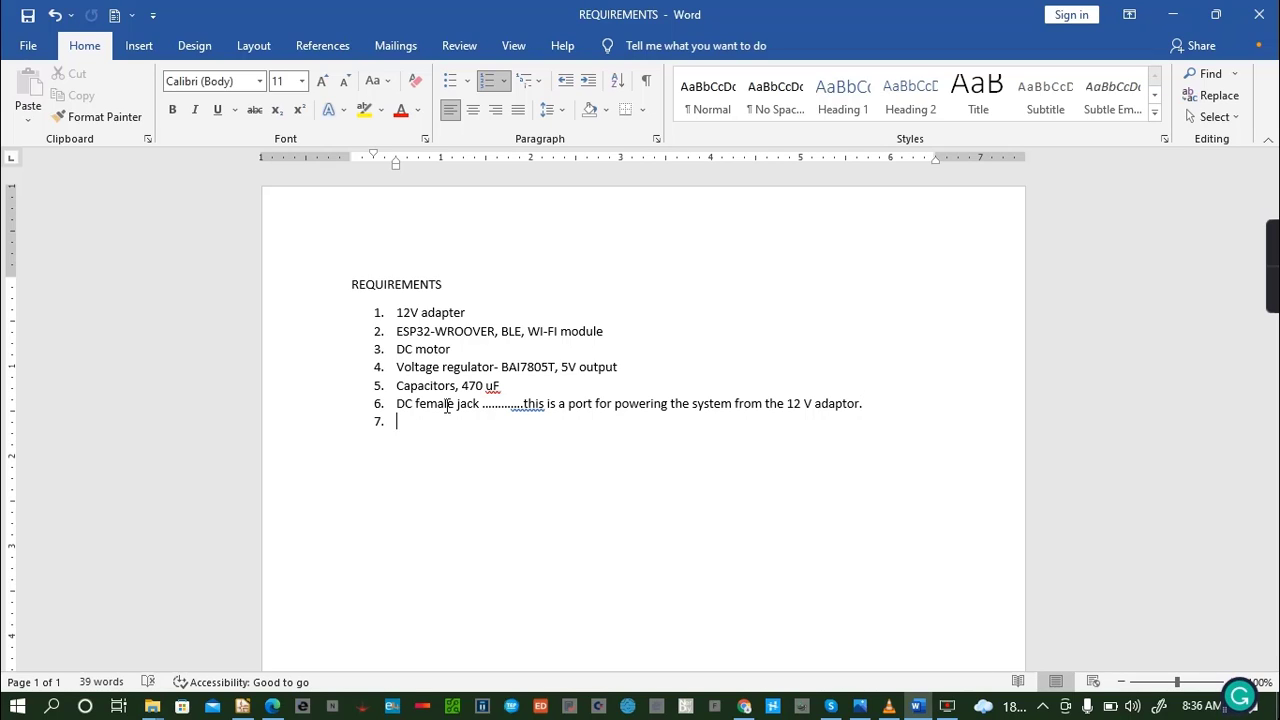
# - Add "Female header" as the seventh list item
pyautogui.write('Fe')
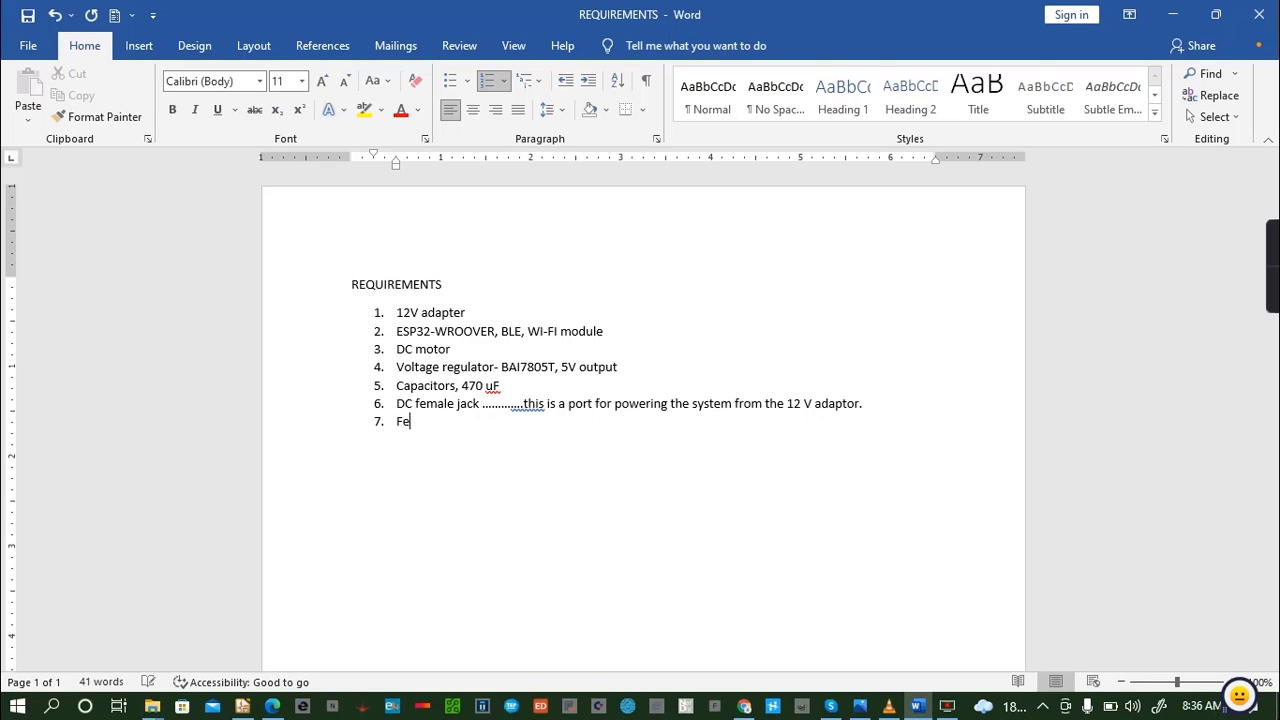
pyautogui.write('male')
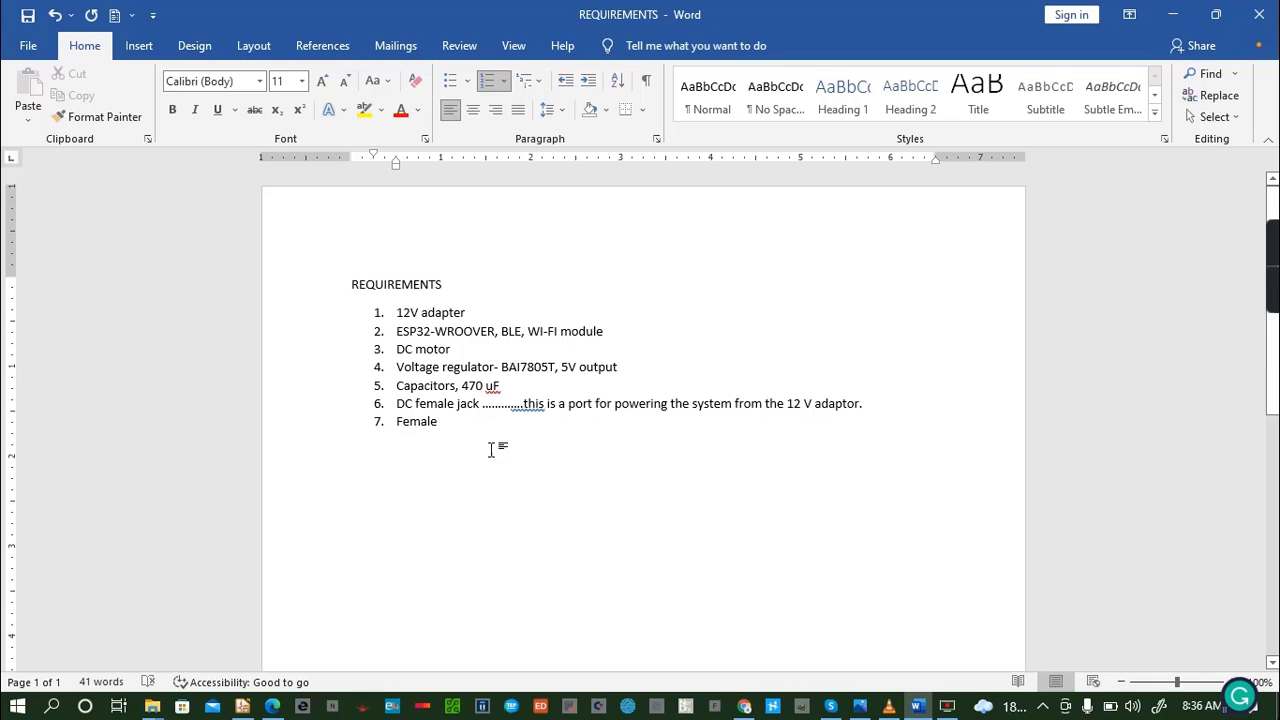
pyautogui.write(' header')
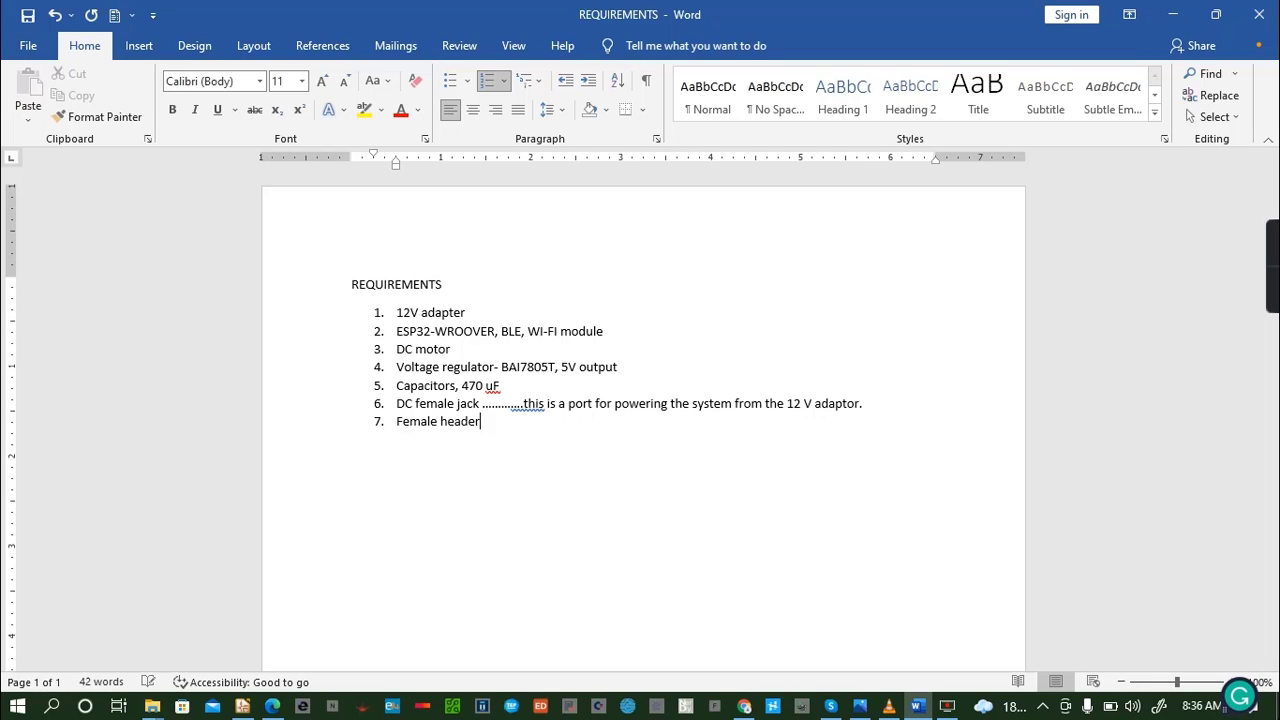
pyautogui.press('Return')
# - Add "10K Resisitors 4" as the eighth list item and save the document
pyautogui.write('10K Resisitors 4')
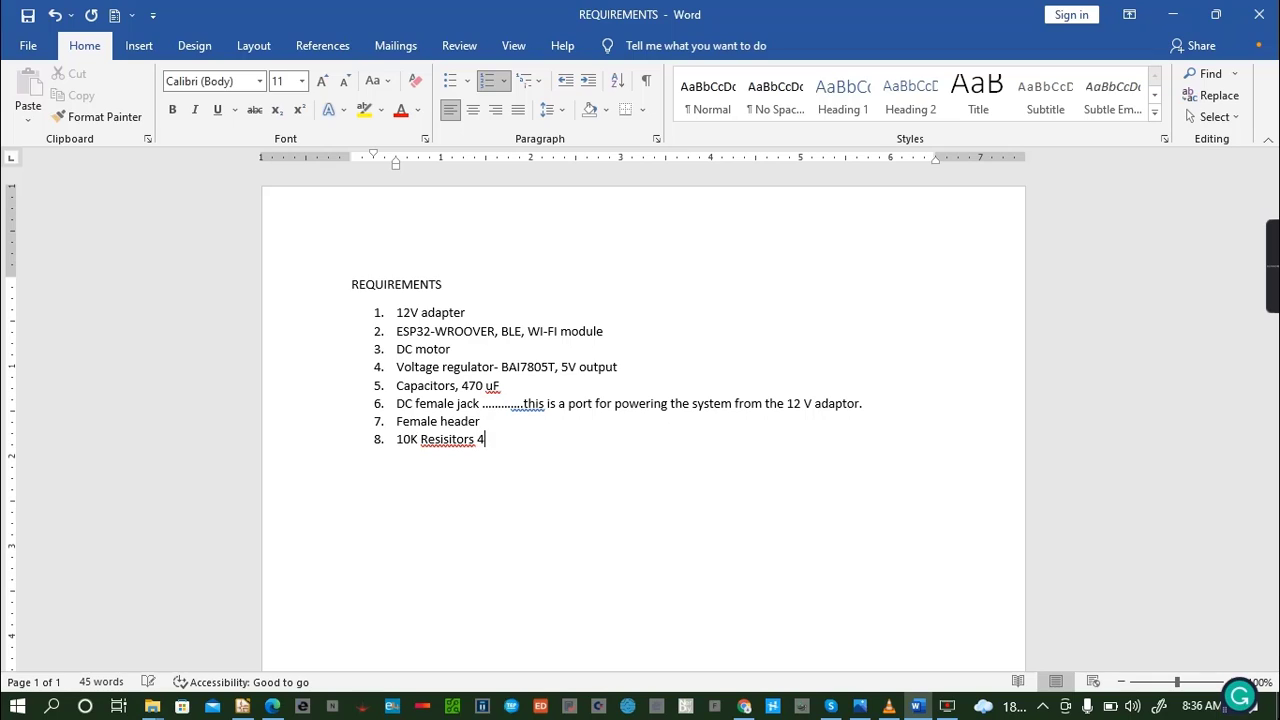
pyautogui.press('Return')
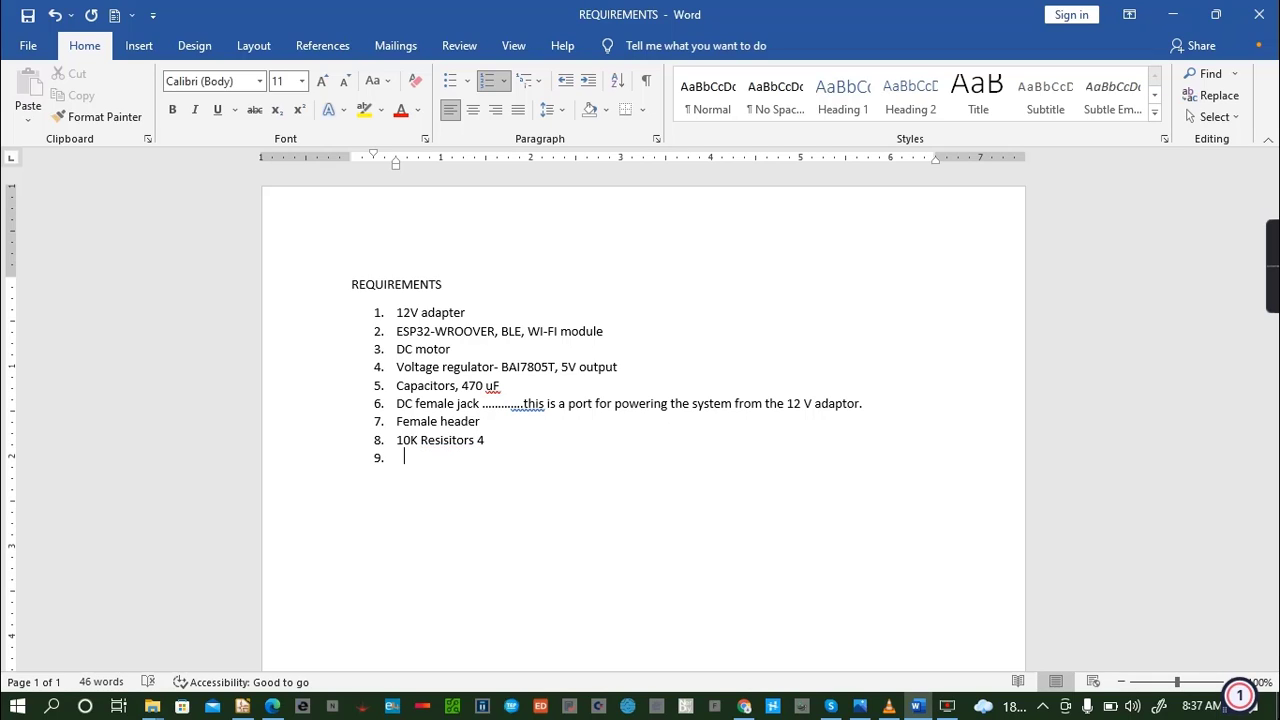
pyautogui.hotkey('ctrl', 's')
# - Add "BC547 transistors .......... BJT, 4" as the ninth list item
pyautogui.write('BC547 transistor')
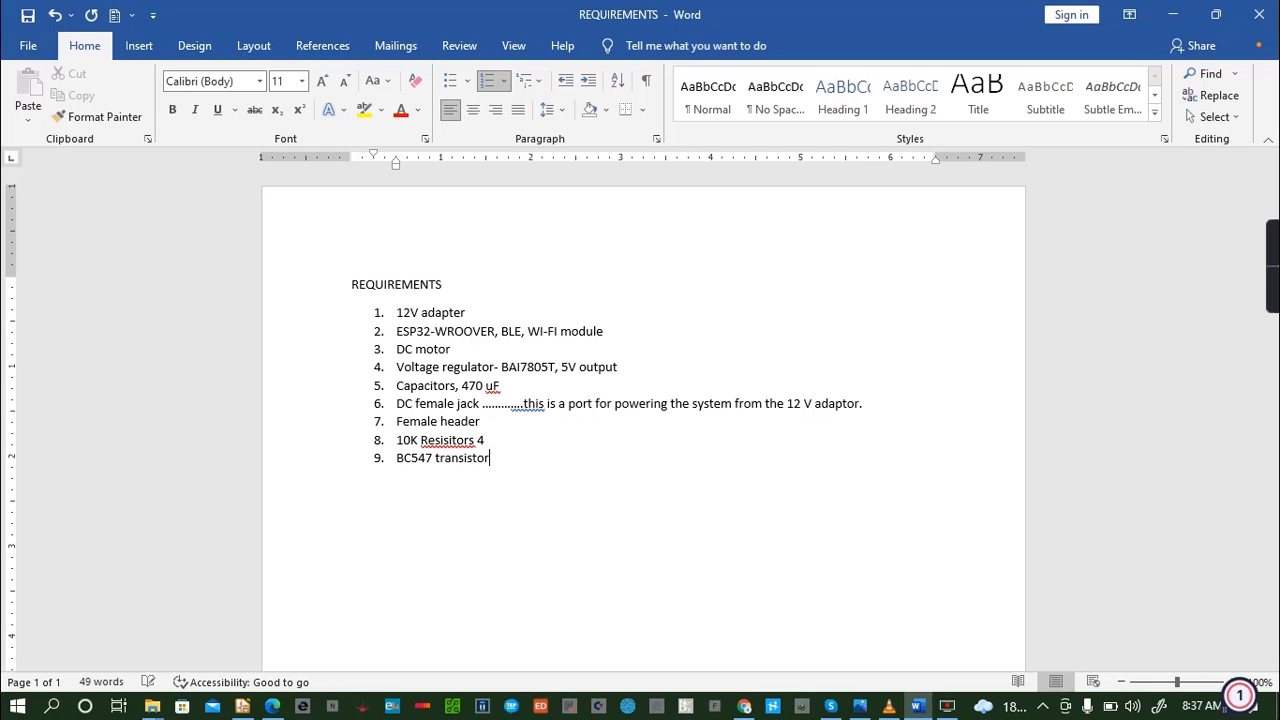
pyautogui.write('s .......... BJT, 4')
pyautogui.press('Return')
# - Add "SPDT RELAYS 12v......, 4" as the tenth list item and save the document
pyautogui.write('SP')
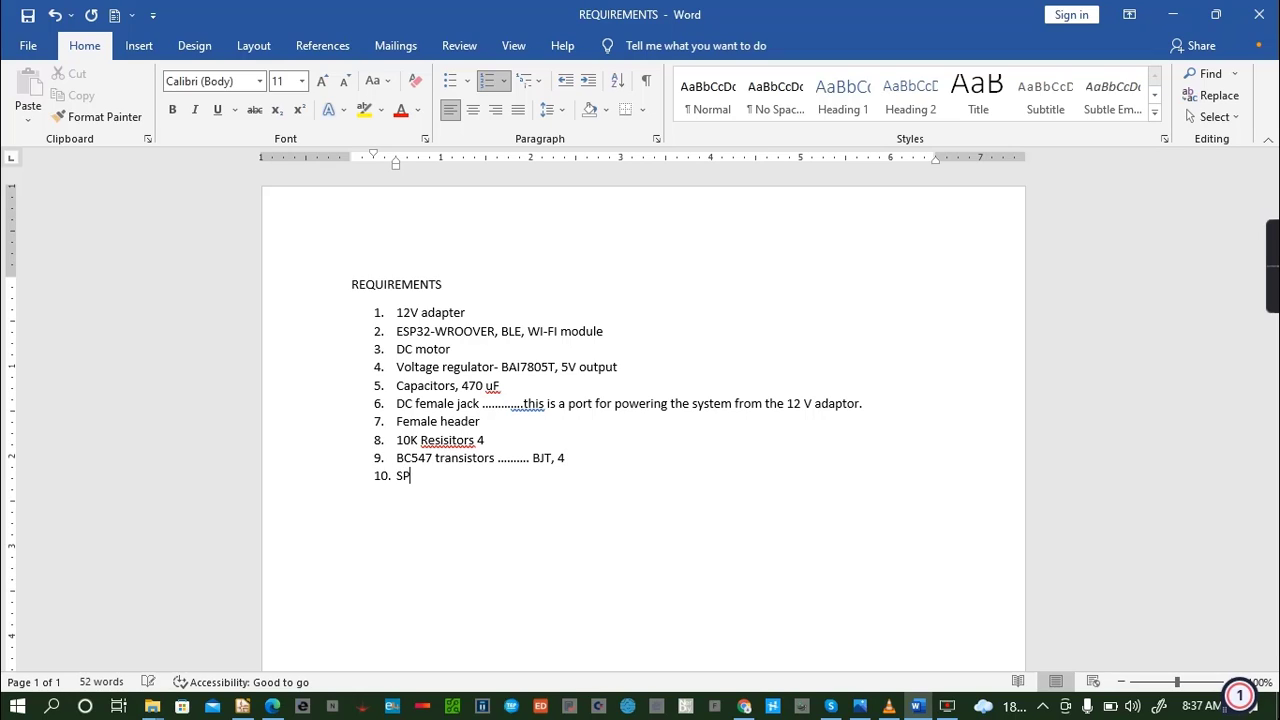
pyautogui.write('DT RELAYS 12v......')
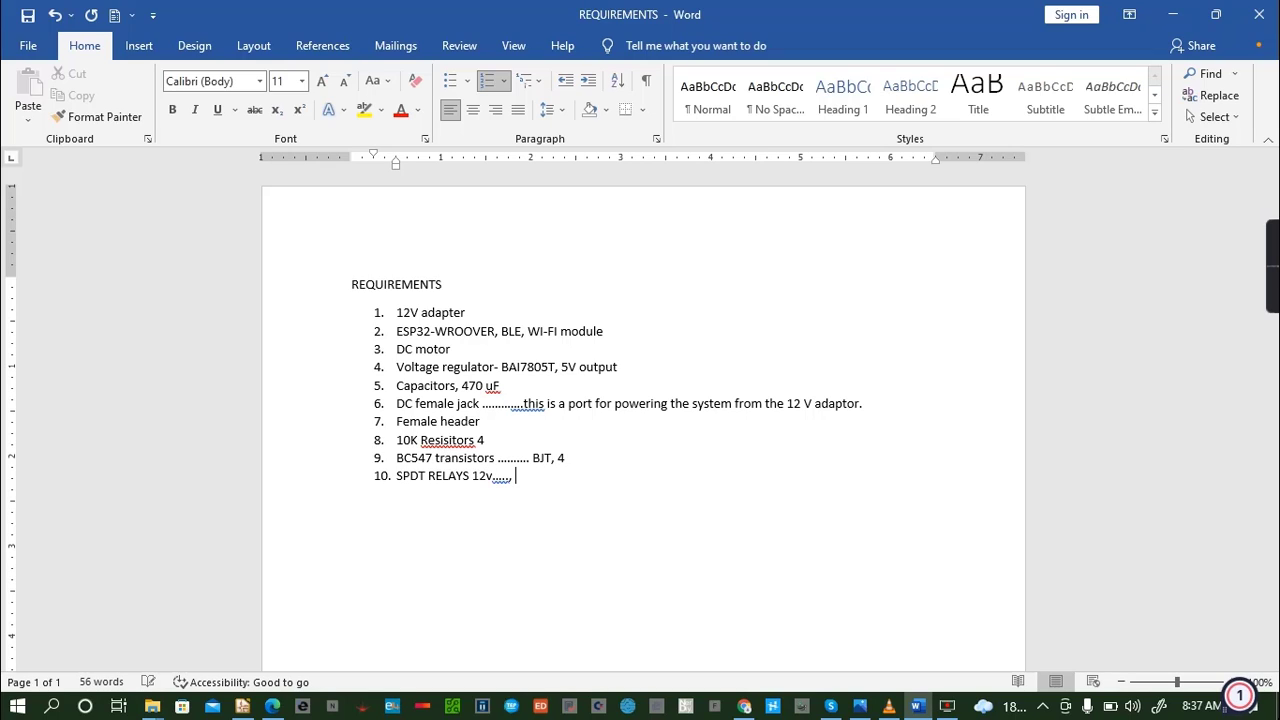
pyautogui.write(', 4')
pyautogui.press('Return')
pyautogui.hotkey('ctrl', 's')
# - Add "Voltage regulator, 3.3v ........" as the eleventh list item
pyautogui.write('voltage regul')
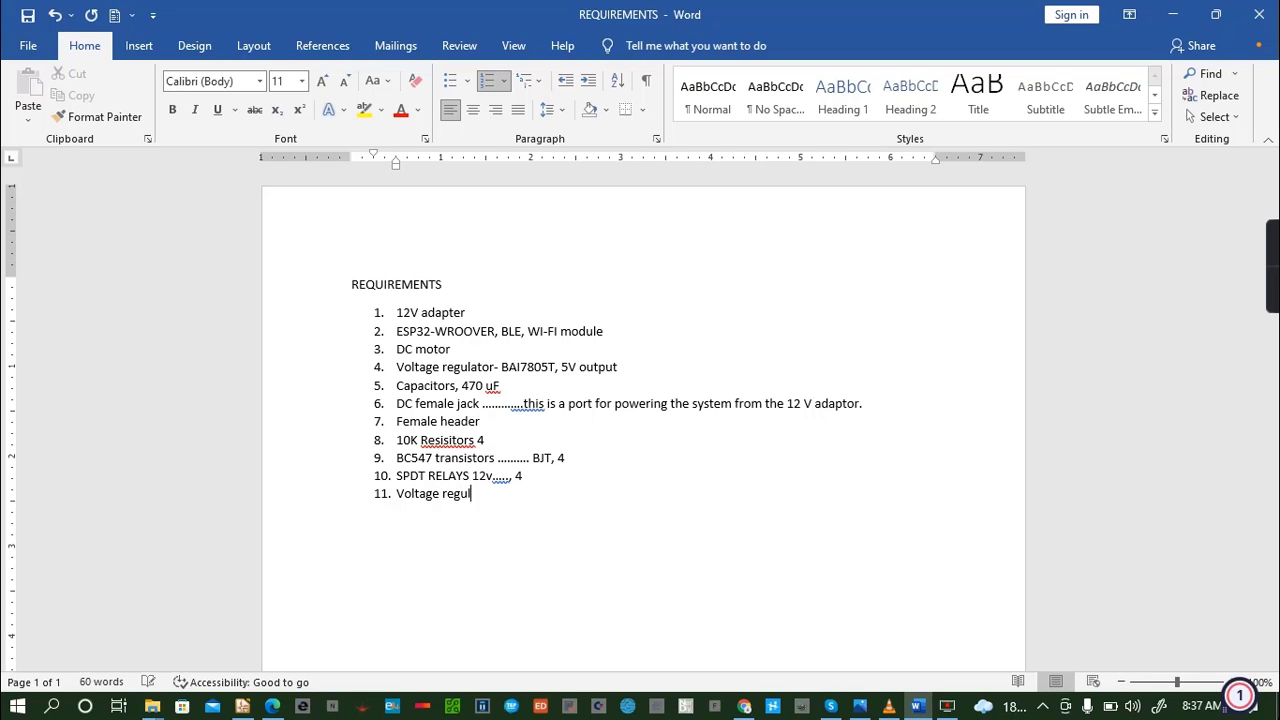
pyautogui.write('ator, 3.3v ........')
pyautogui.press('Return')
# - Add "Screwed terminal blocks, 4" as the twelfth item, end the numbered list after it and save the document
pyautogui.write('Screwed ')
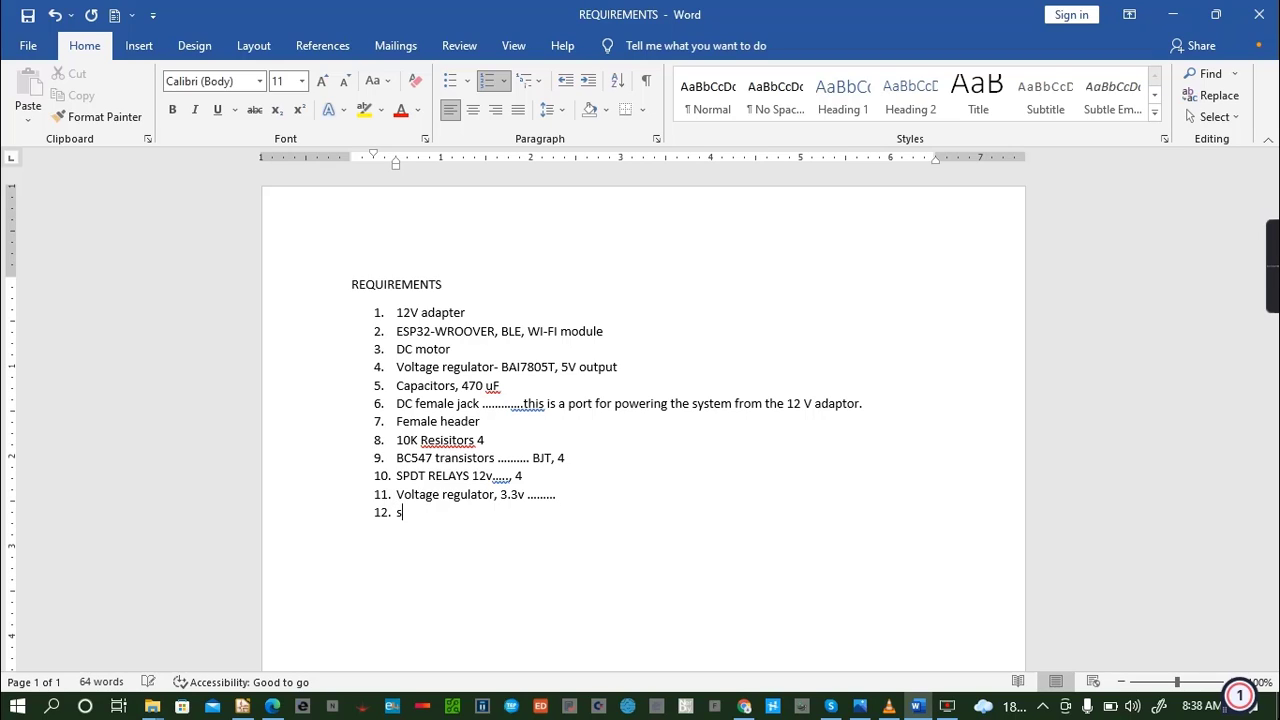
pyautogui.write('terminal b')
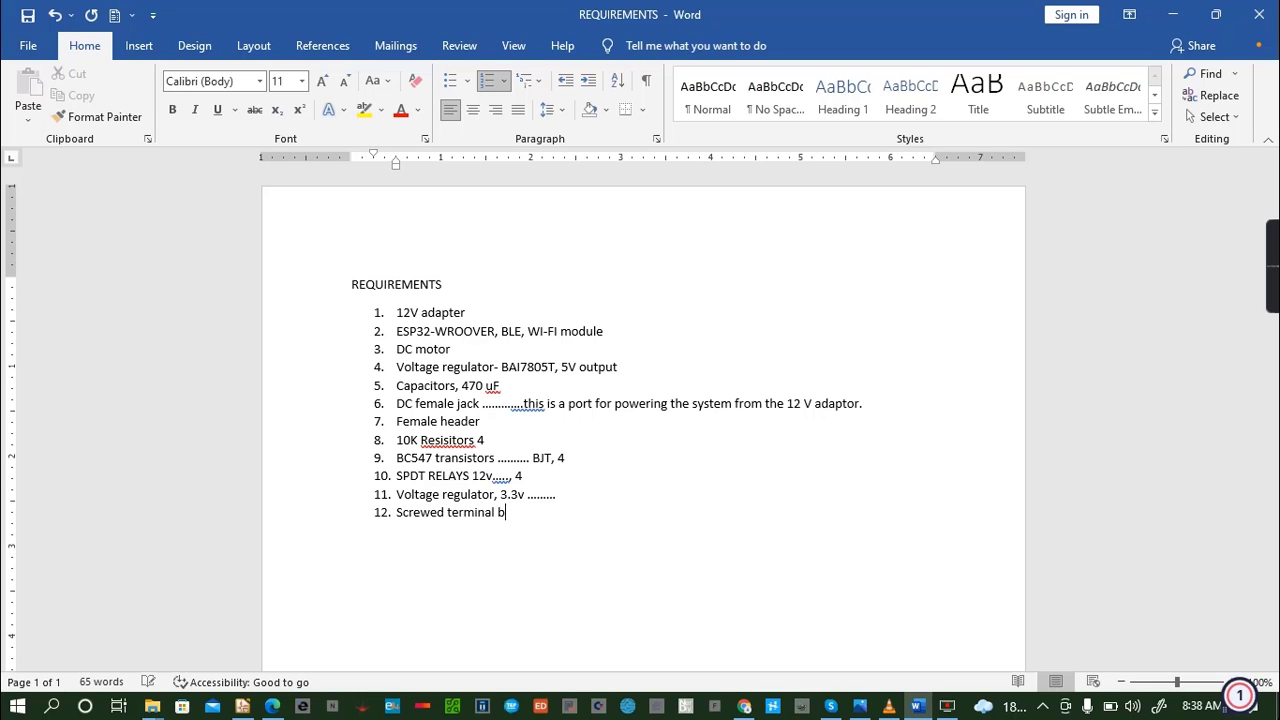
pyautogui.write('locks, 4')
pyautogui.press('Return')
pyautogui.press('BackSpace')
pyautogui.hotkey('ctrl', 's')
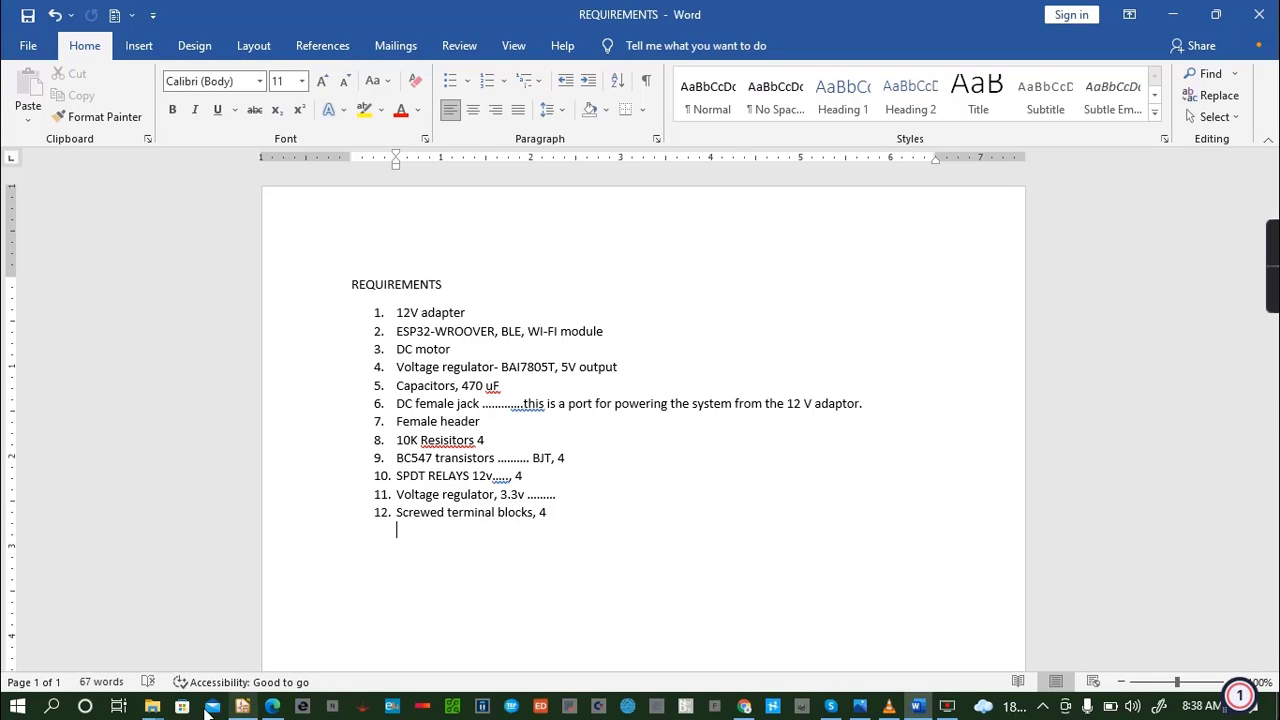
# - Switch to KiCad and start creating a new blank project
pyautogui.moveTo(151, 707)
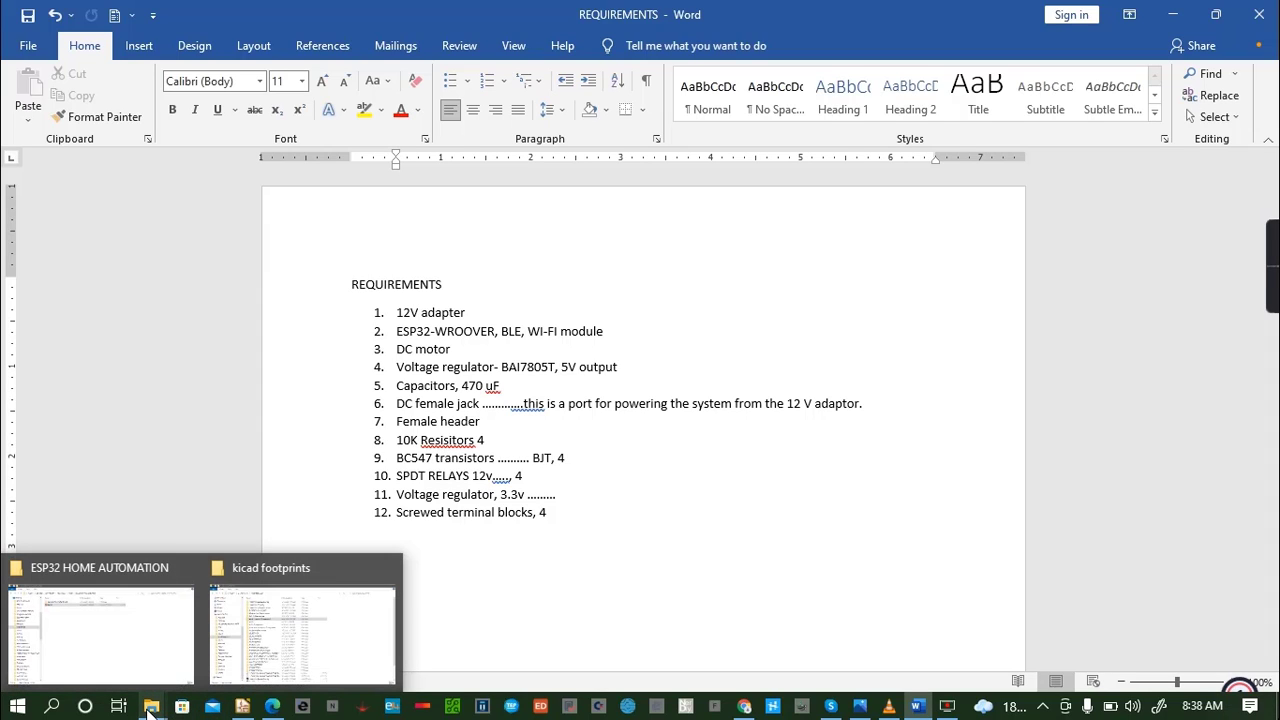
pyautogui.click(242, 707)
pyautogui.click(16, 33)
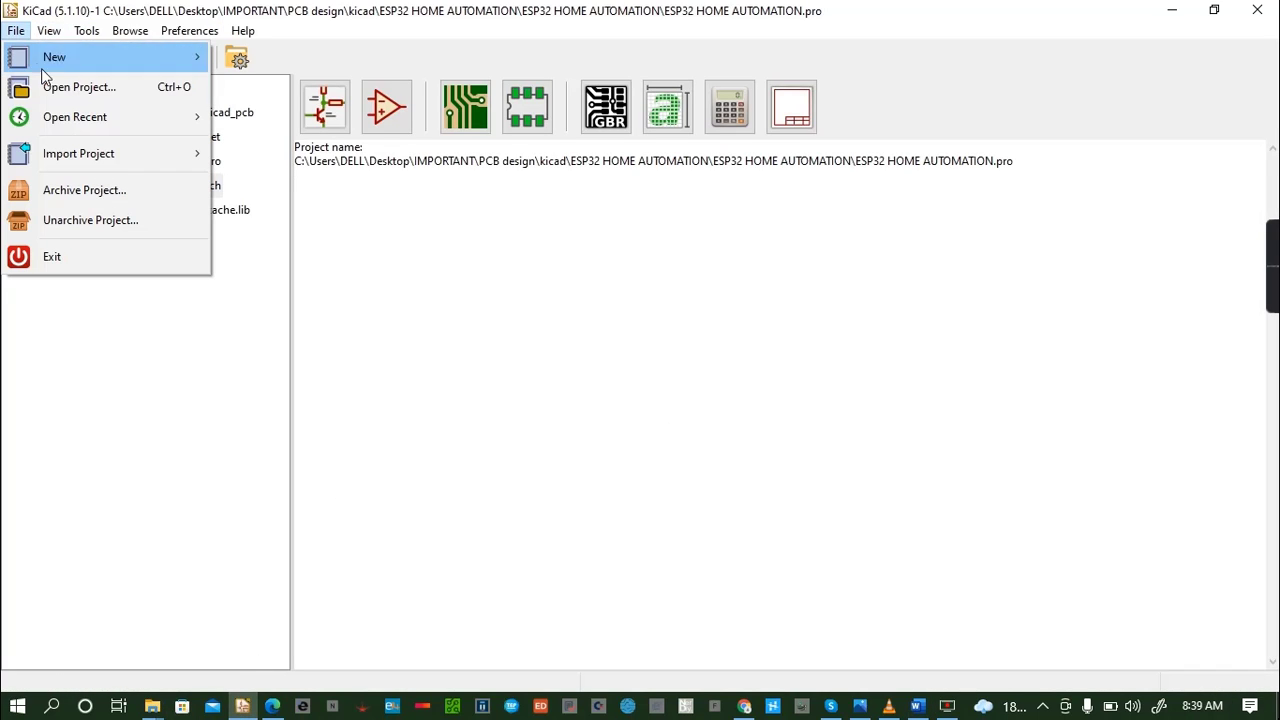
pyautogui.moveTo(69, 62)
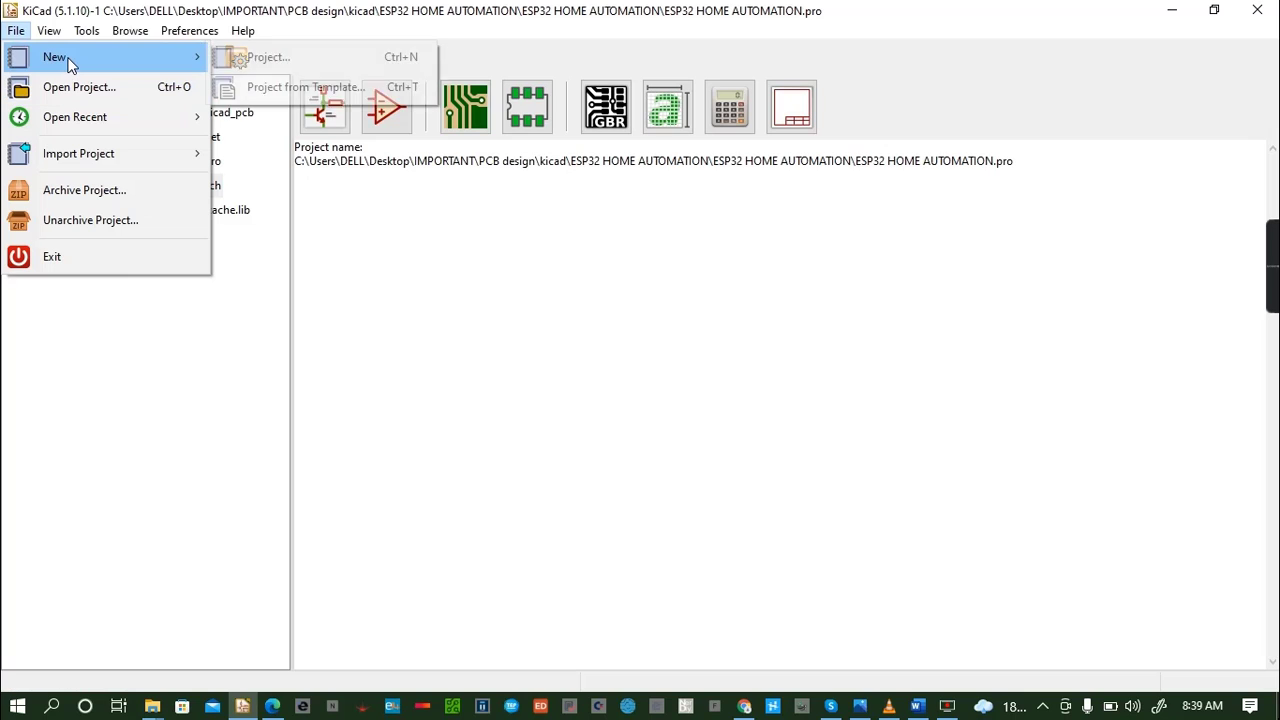
pyautogui.click(268, 57)
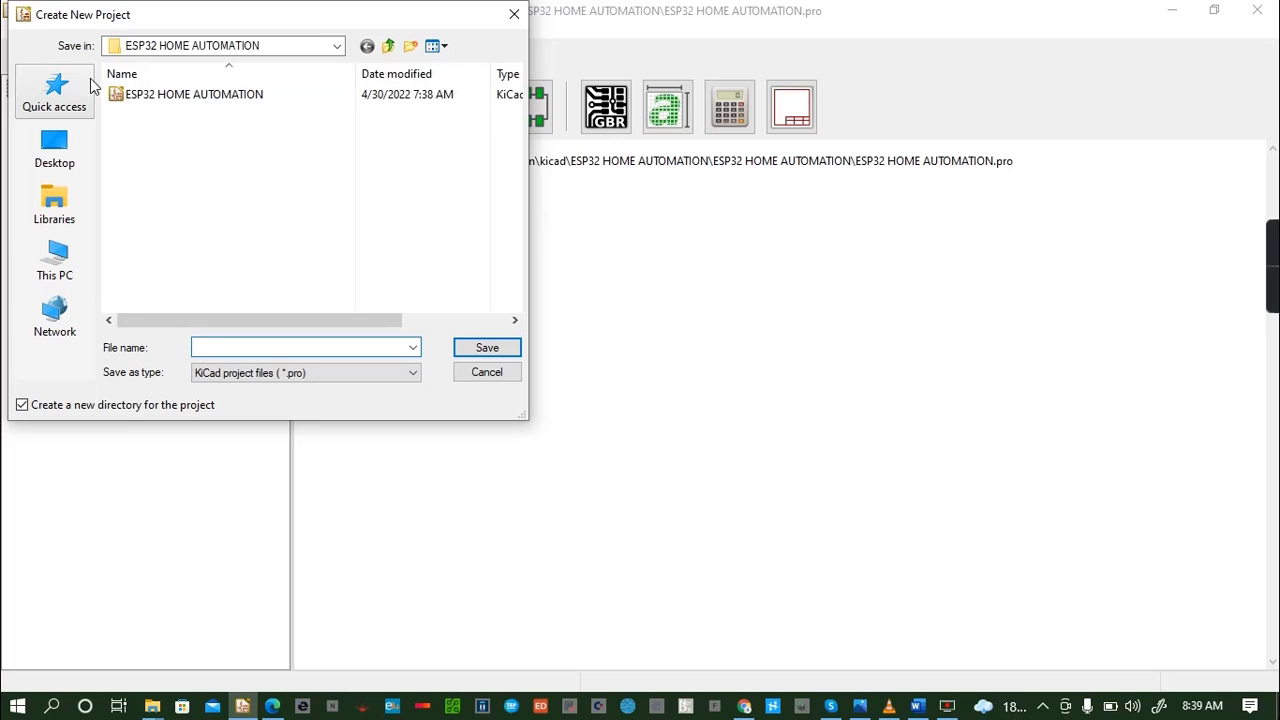
# - Save the new project as "ESP32 HOME AUTOMATION SCHEMATIC" in the Desktop's ARTICLES\NEW\ESP32 requirents folder
pyautogui.click(205, 46)
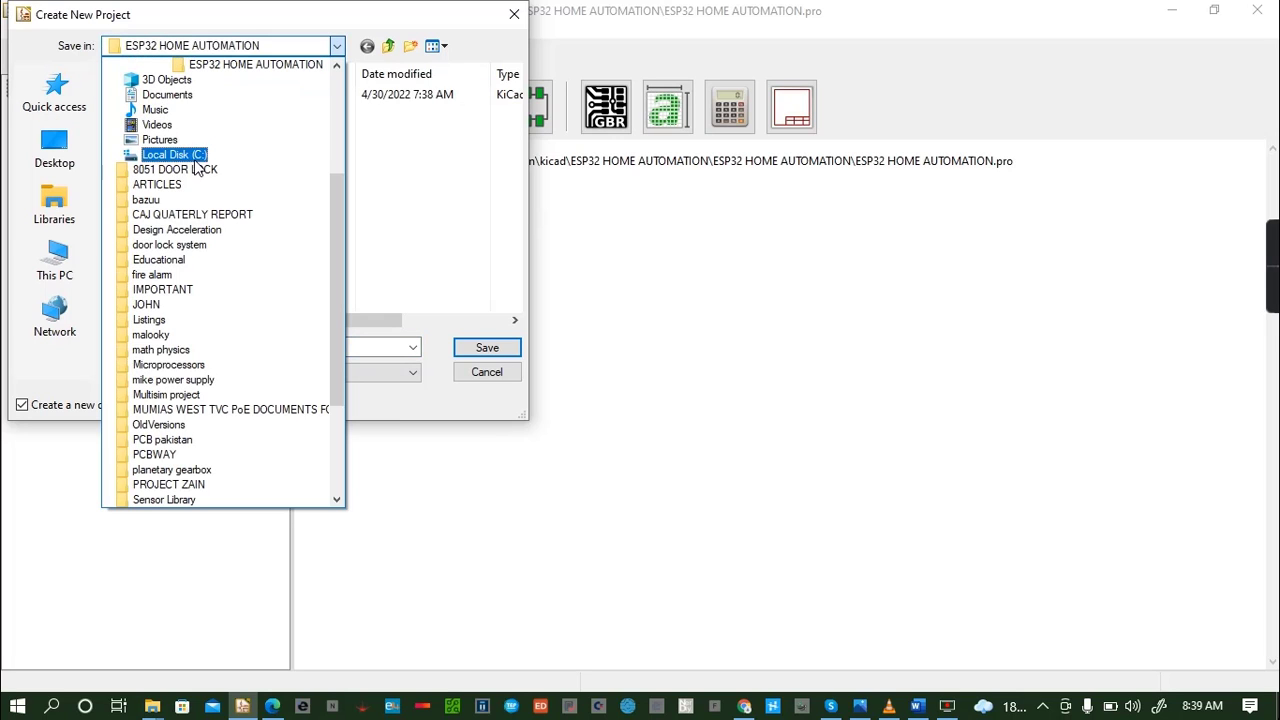
pyautogui.click(213, 289)
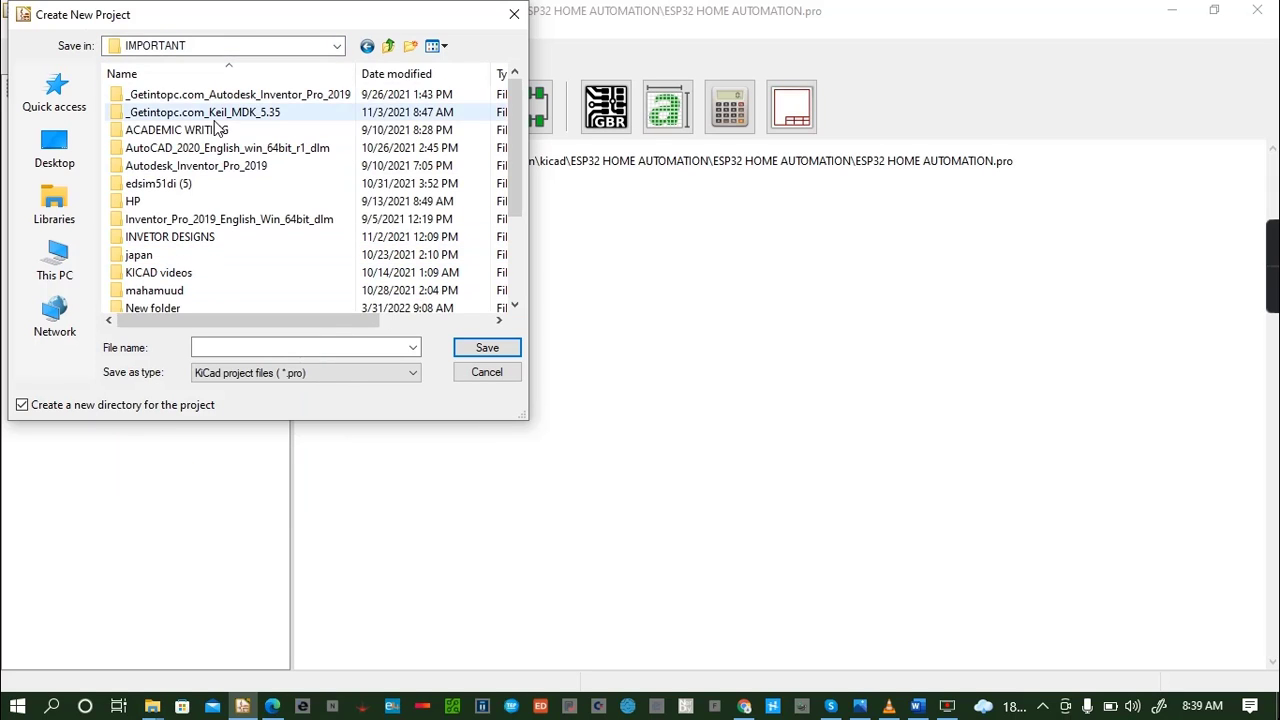
pyautogui.click(388, 46)
pyautogui.click(516, 321)
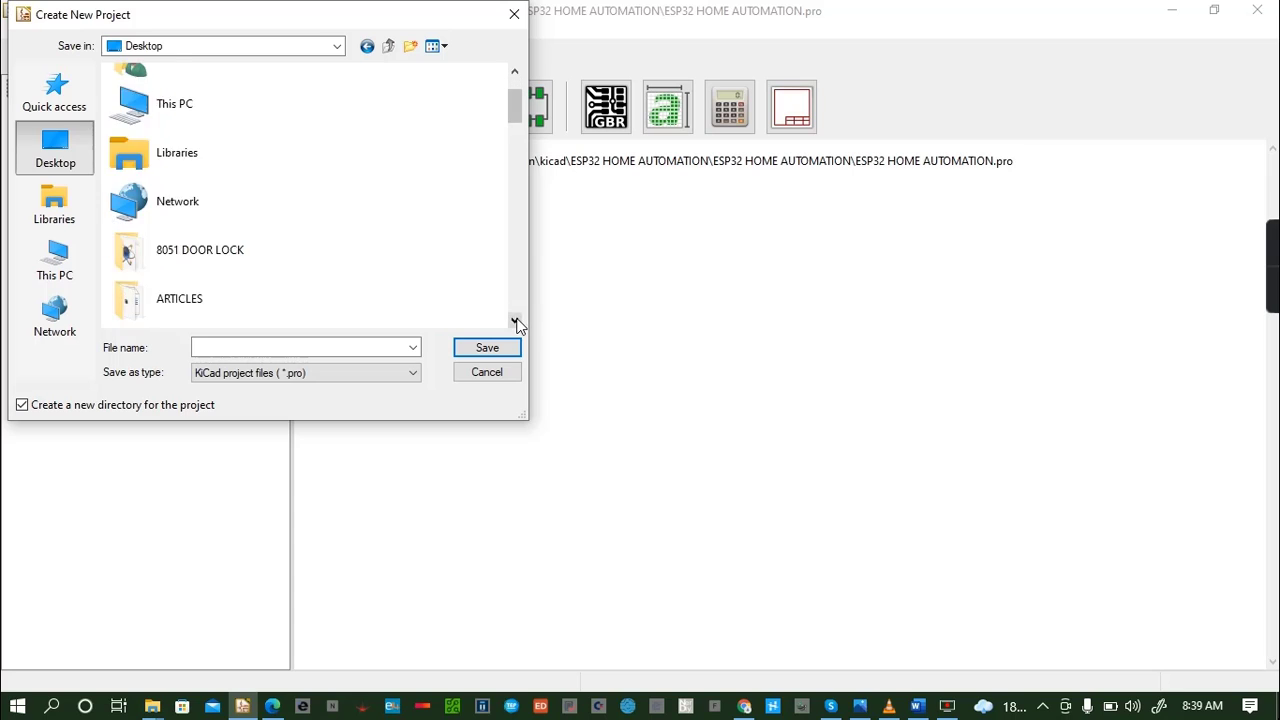
pyautogui.click(516, 321)
pyautogui.doubleClick(193, 209)
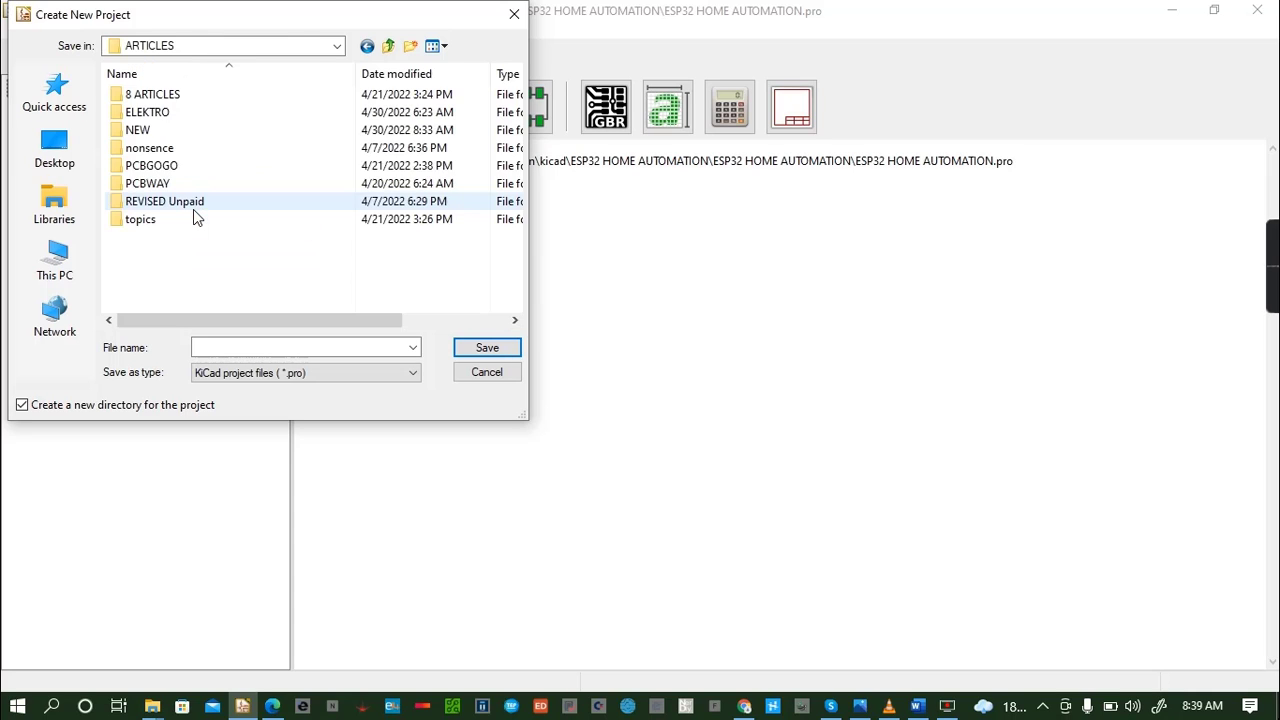
pyautogui.doubleClick(172, 135)
pyautogui.doubleClick(222, 115)
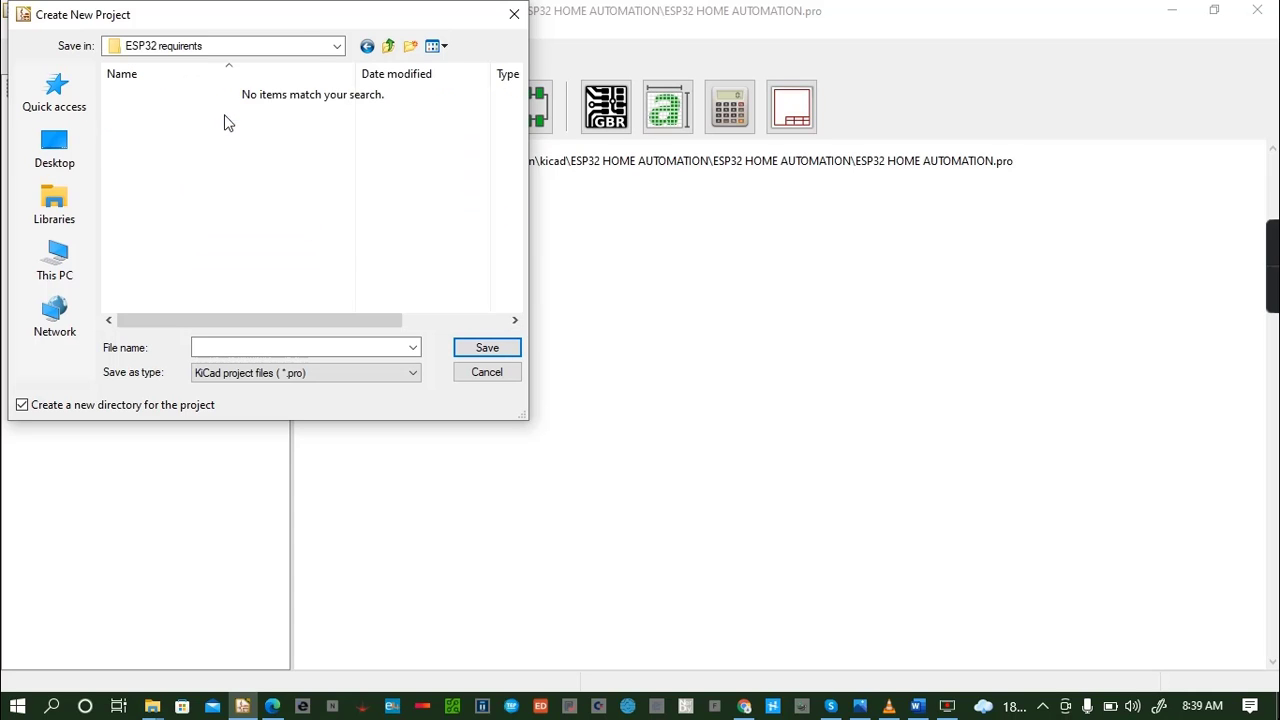
pyautogui.click(326, 351)
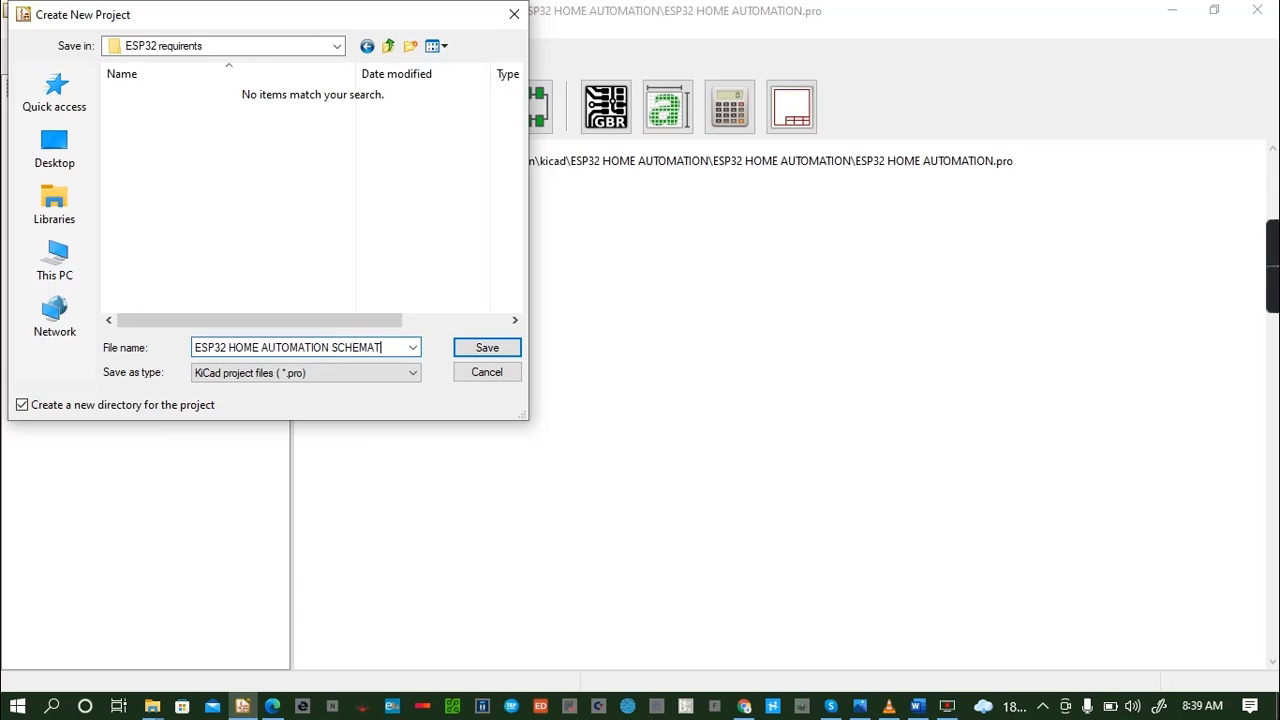
pyautogui.click(505, 347)
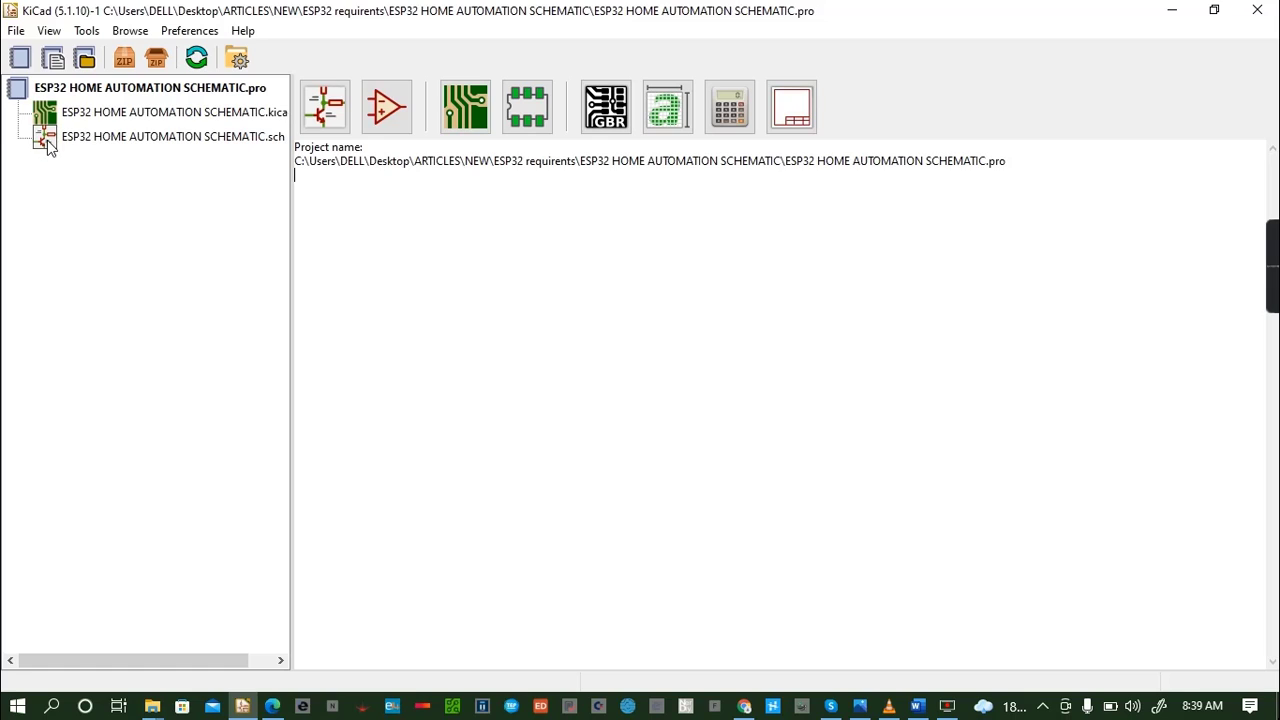
# - Open the ESP32 HOME AUTOMATION SCHEMATIC.sch file of the project in the schematic editor
pyautogui.doubleClick(47, 140)
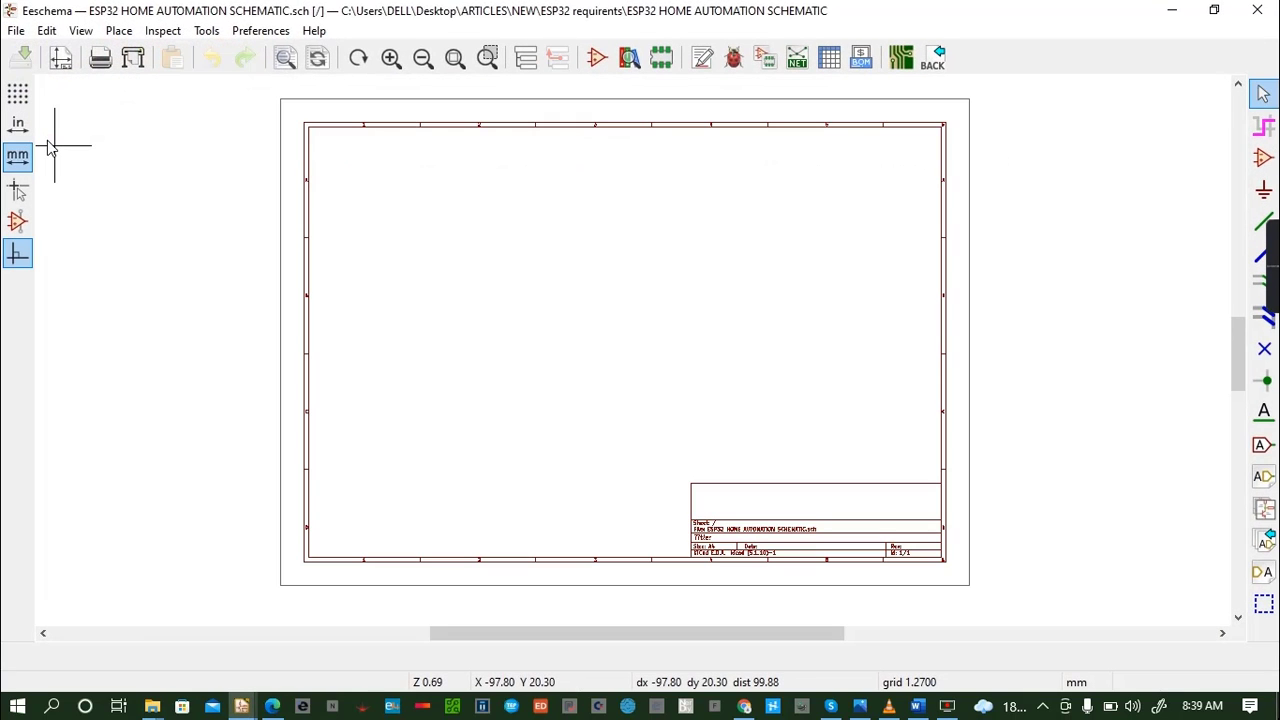
pyautogui.scroll(1, 389, 211)
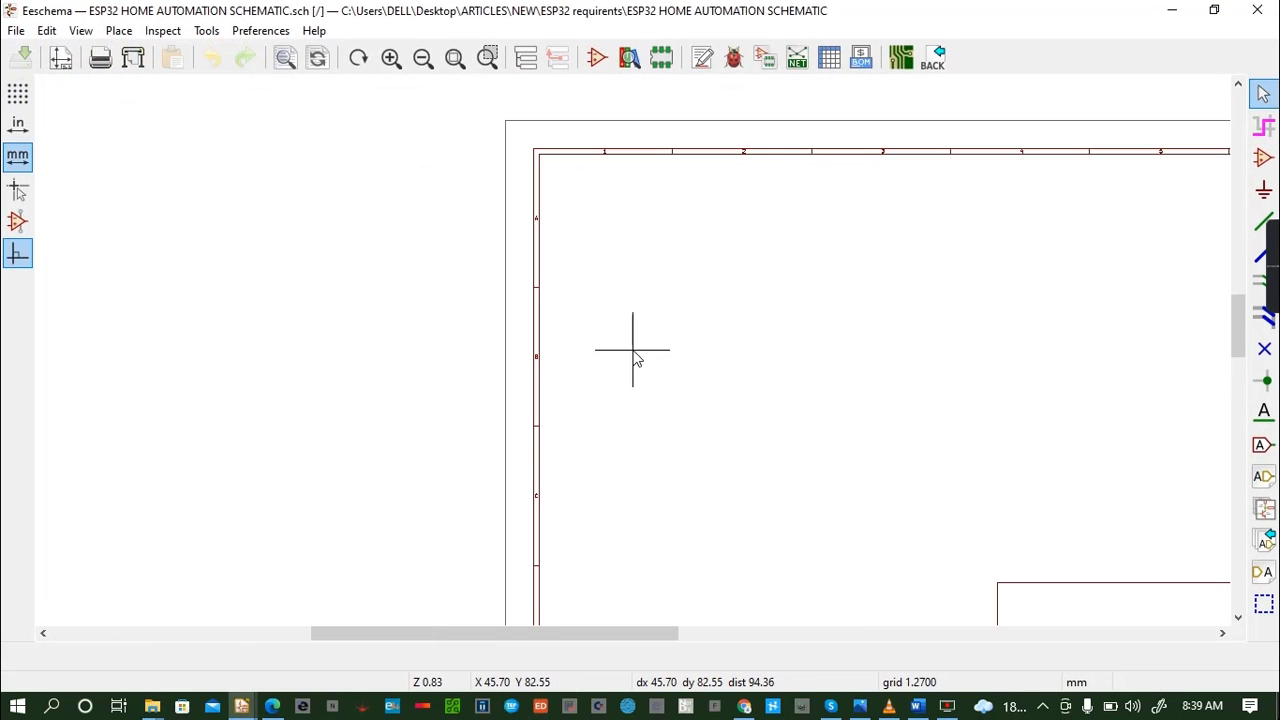
pyautogui.click(1222, 633)
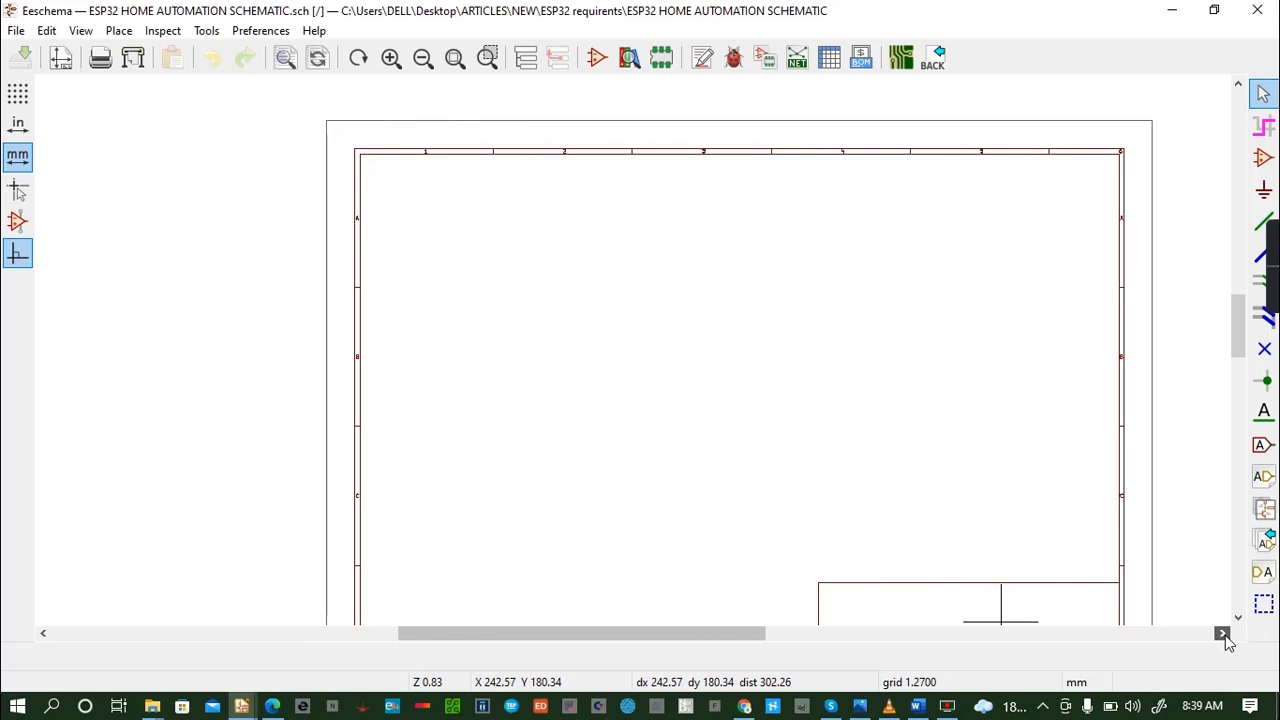
pyautogui.click(1225, 636)
pyautogui.click(1225, 636)
pyautogui.scroll(-1, 518, 403)
pyautogui.scroll(4, 633, 351)
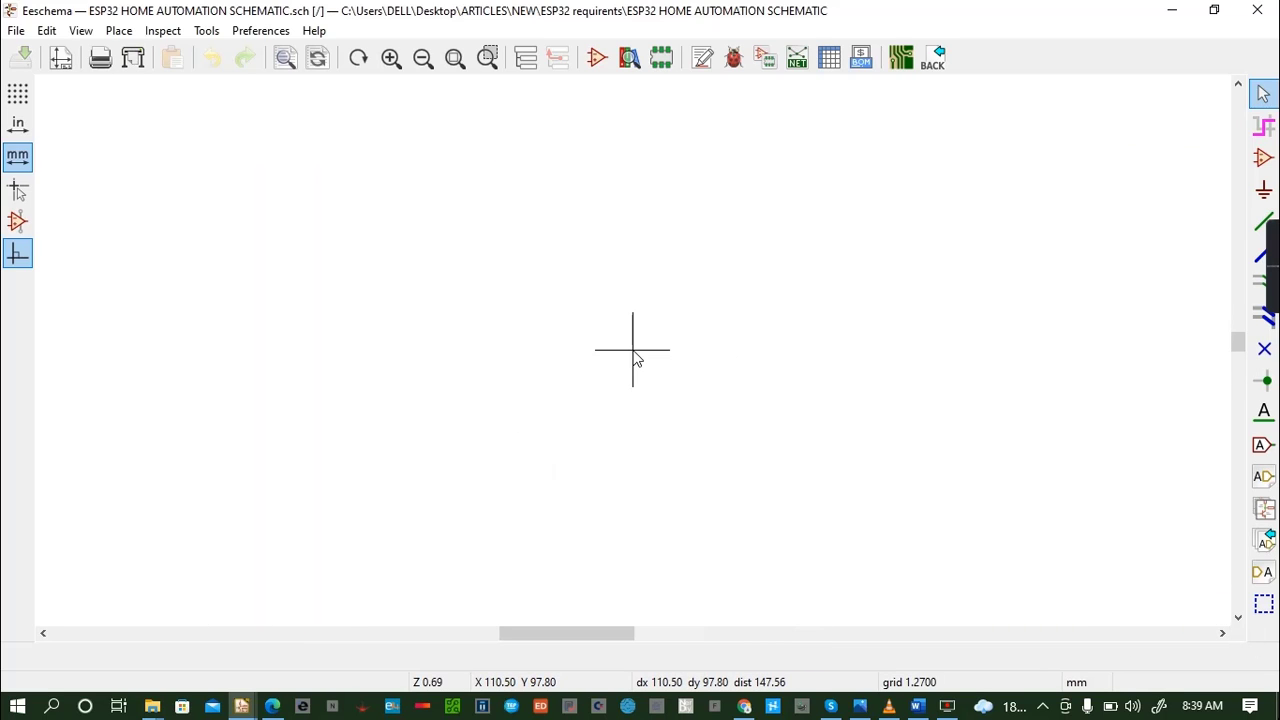
pyautogui.scroll(7, 634, 362)
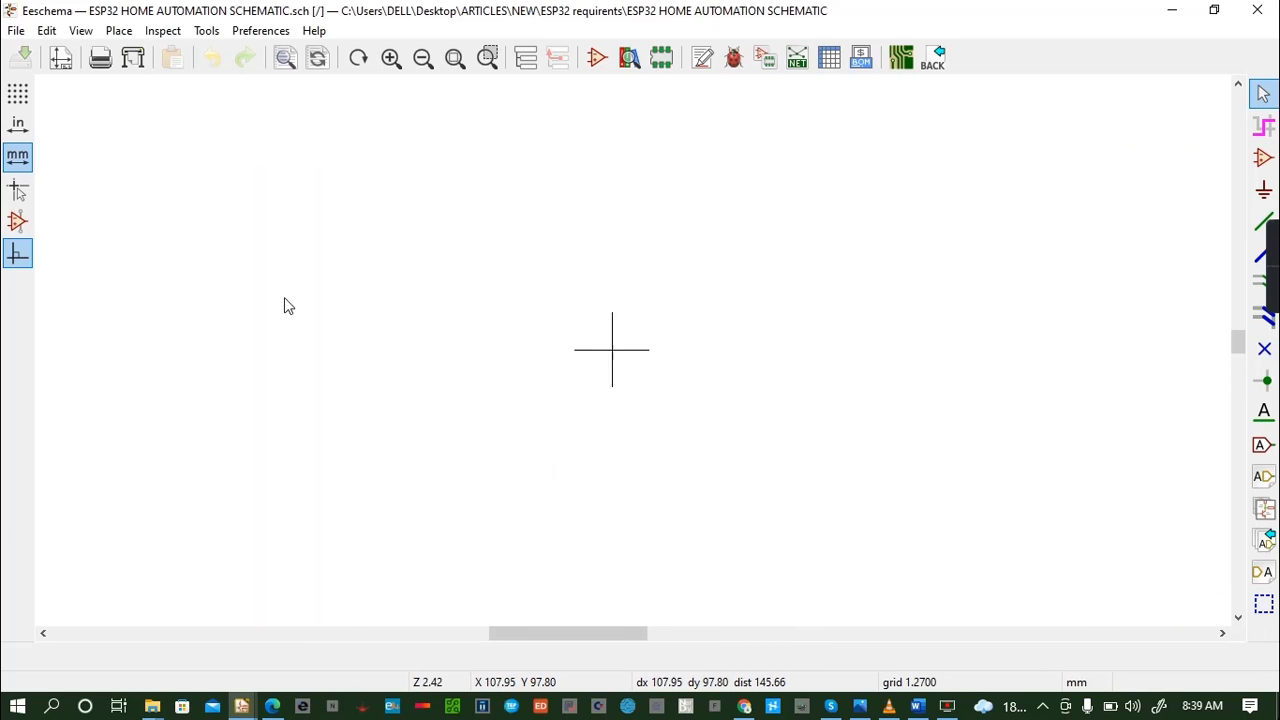
pyautogui.click(47, 31)
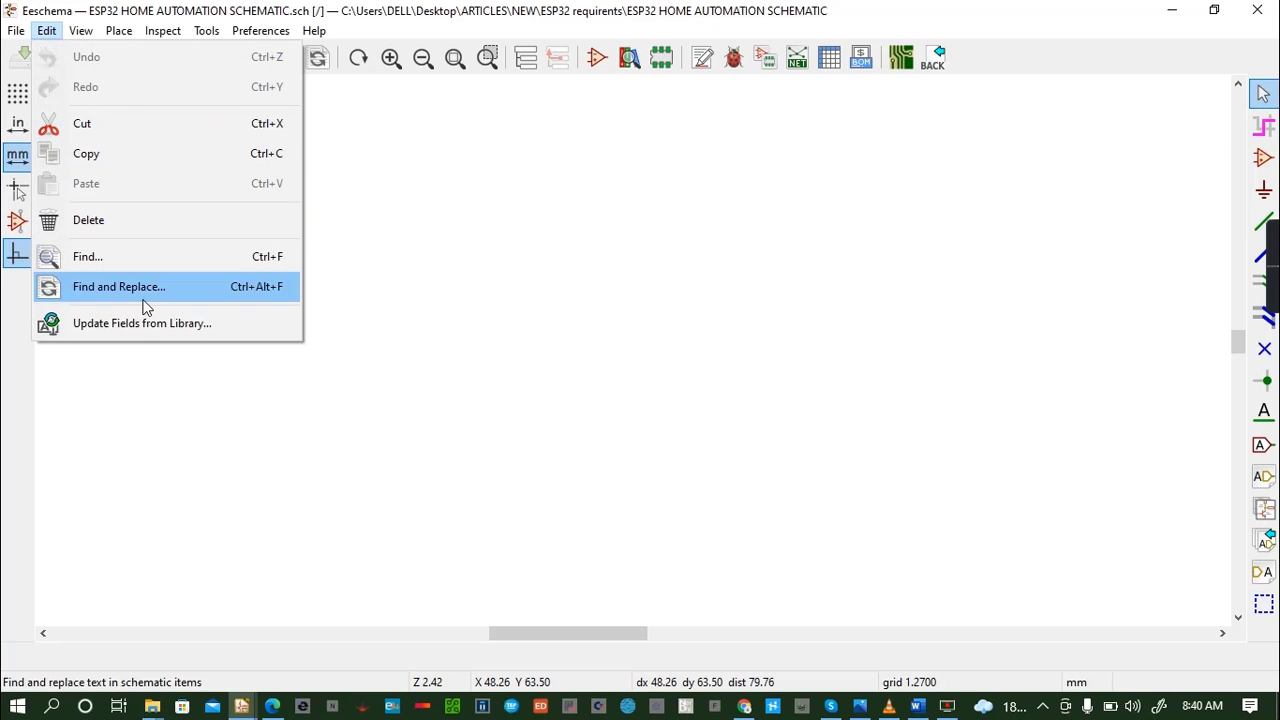
pyautogui.click(352, 168)
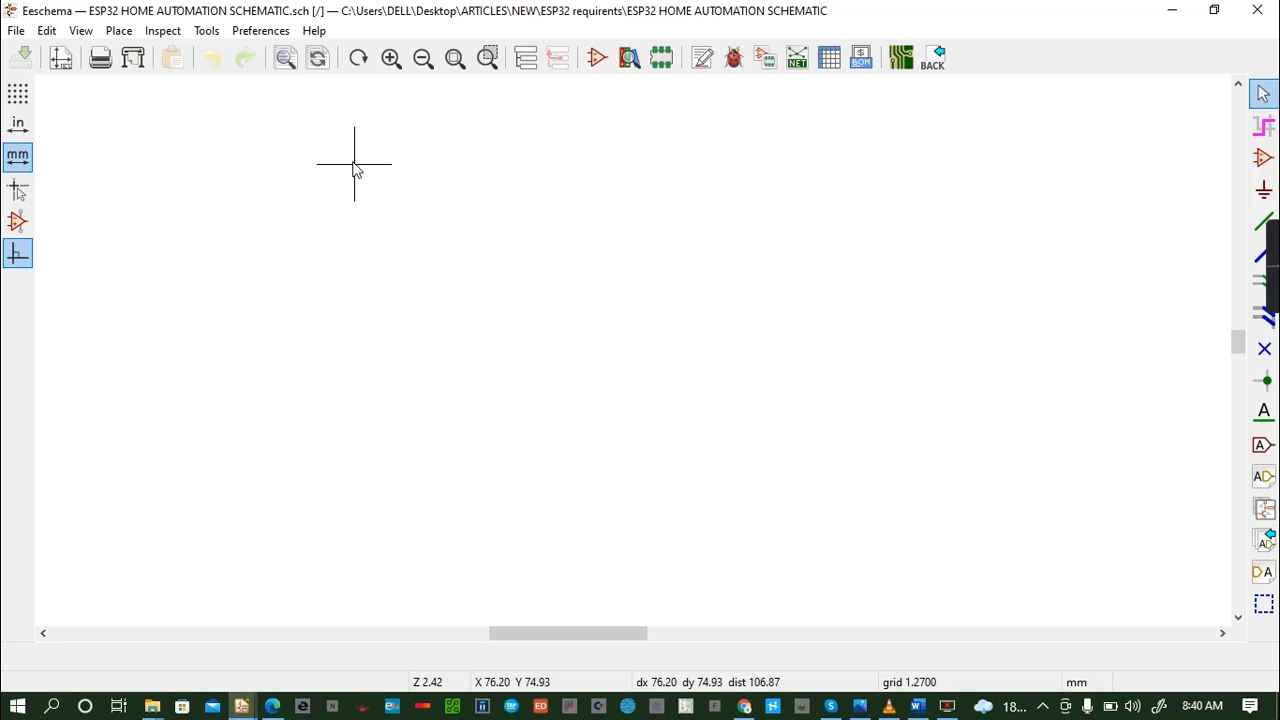
# - In the page settings, set the issue date to 2022-04-30 and the title to "ESP32 HOME AUTOMATION PROJECT"
pyautogui.click(60, 57)
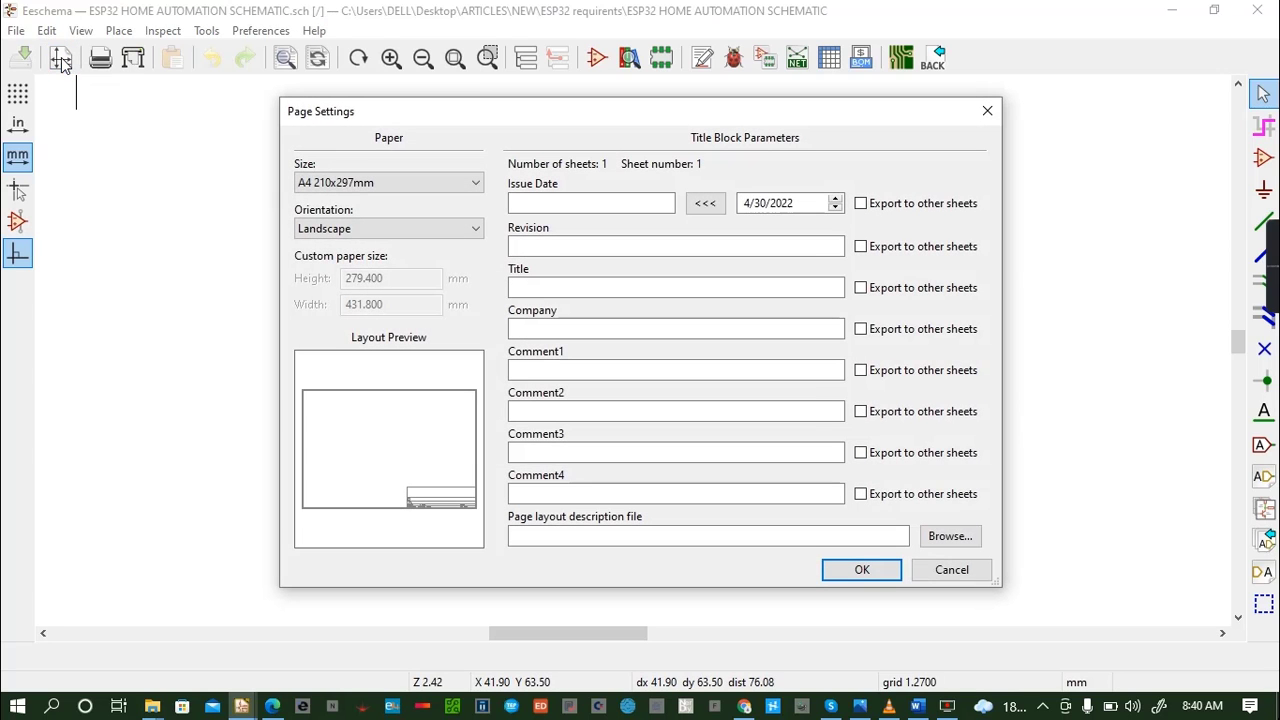
pyautogui.click(705, 203)
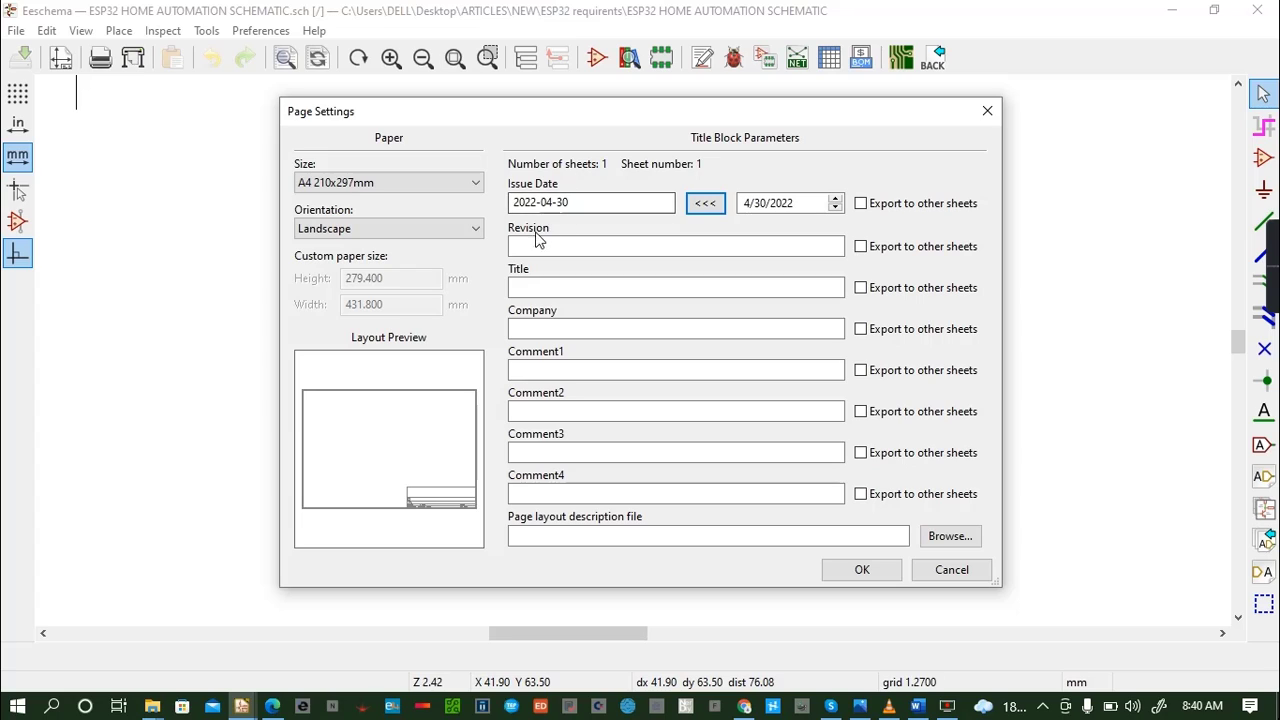
pyautogui.click(536, 285)
pyautogui.write('E')
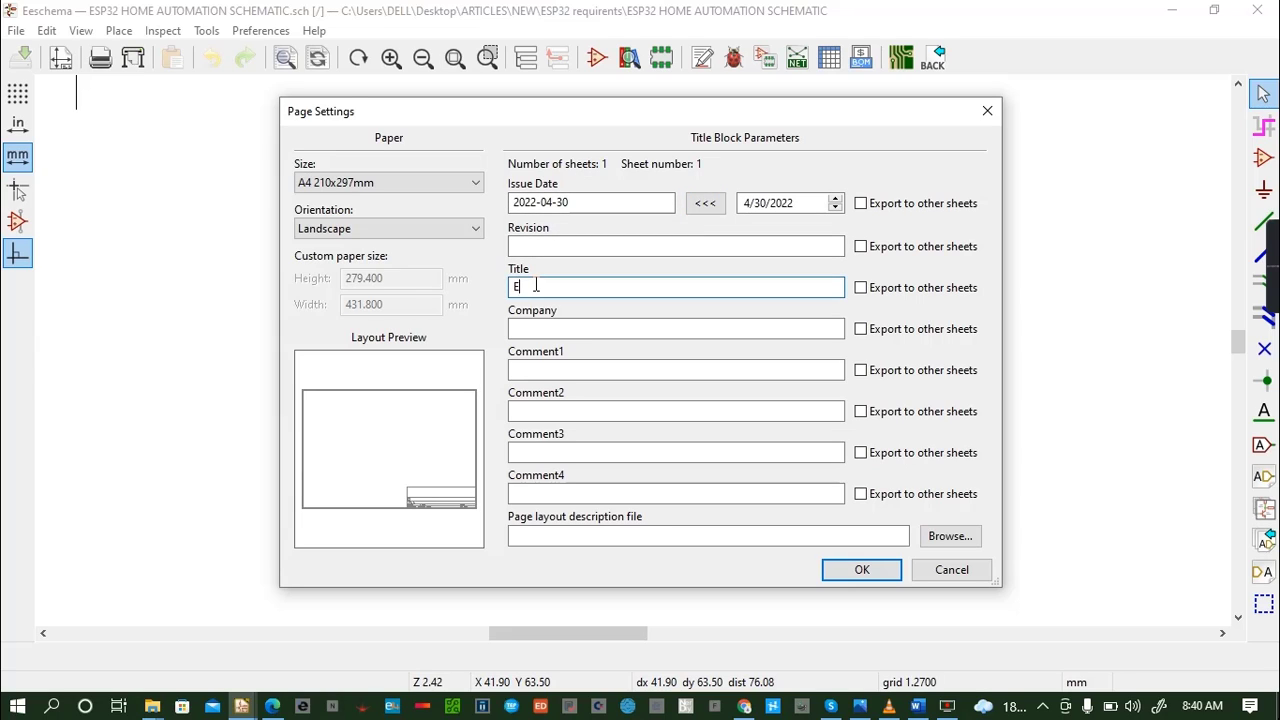
pyautogui.write('SP32 HOME AUTOMA')
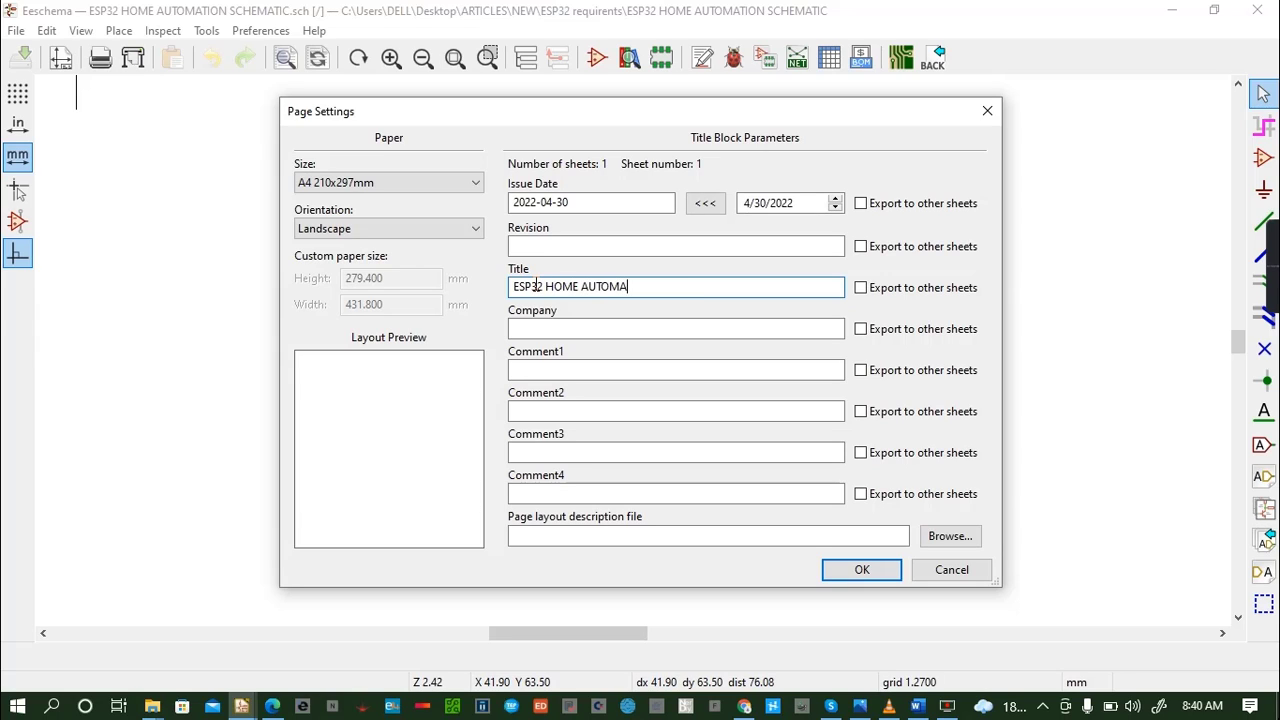
pyautogui.write('TION PROJECT')
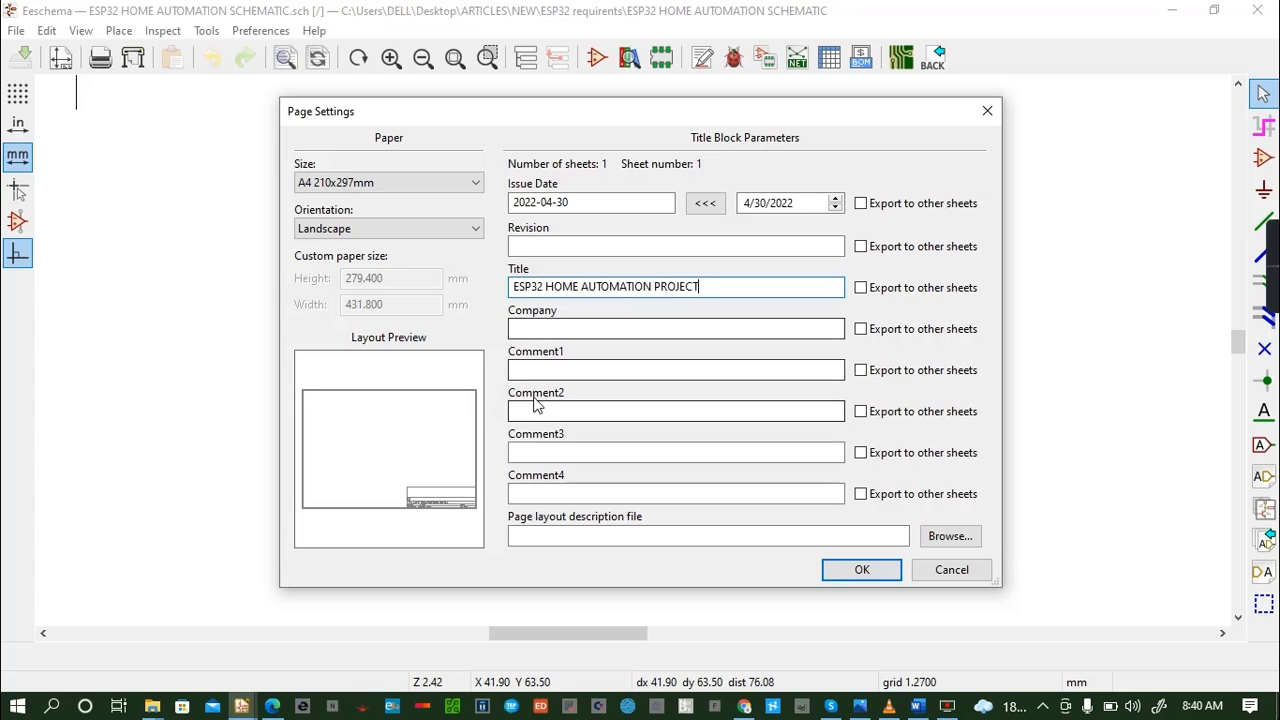
# - Enter the author's full name as the company in the title block parameters
pyautogui.click(567, 322)
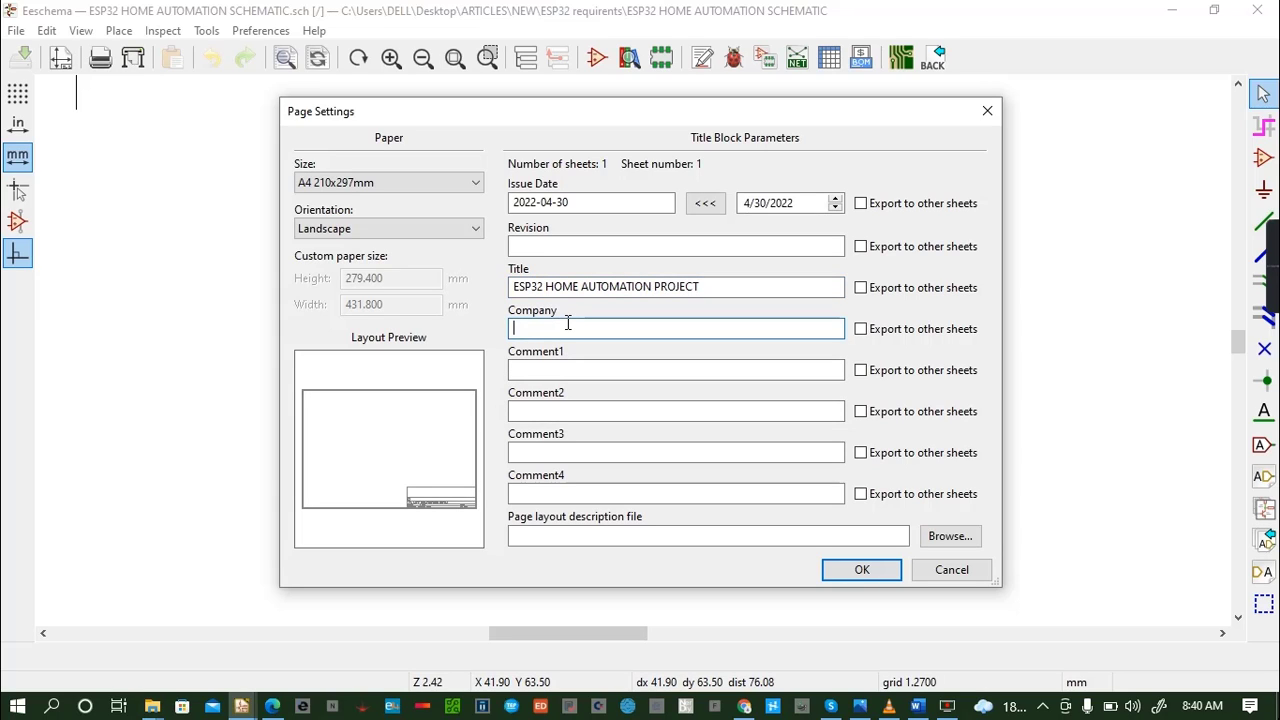
pyautogui.write('SIMON MUNYUA MUGO')
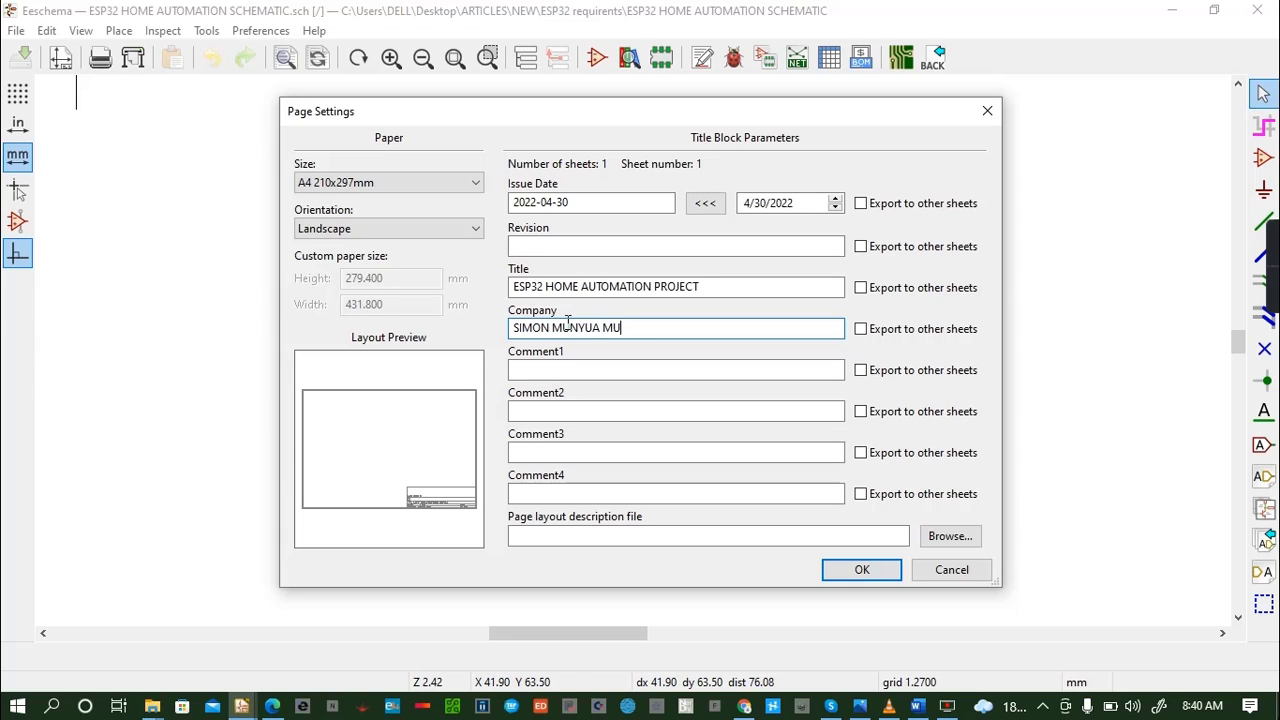
# - Enter "MUMIAS WEST TECHNICAL & VOCATIONAL COLLEGE" as Comment1 of the title block
pyautogui.click(593, 376)
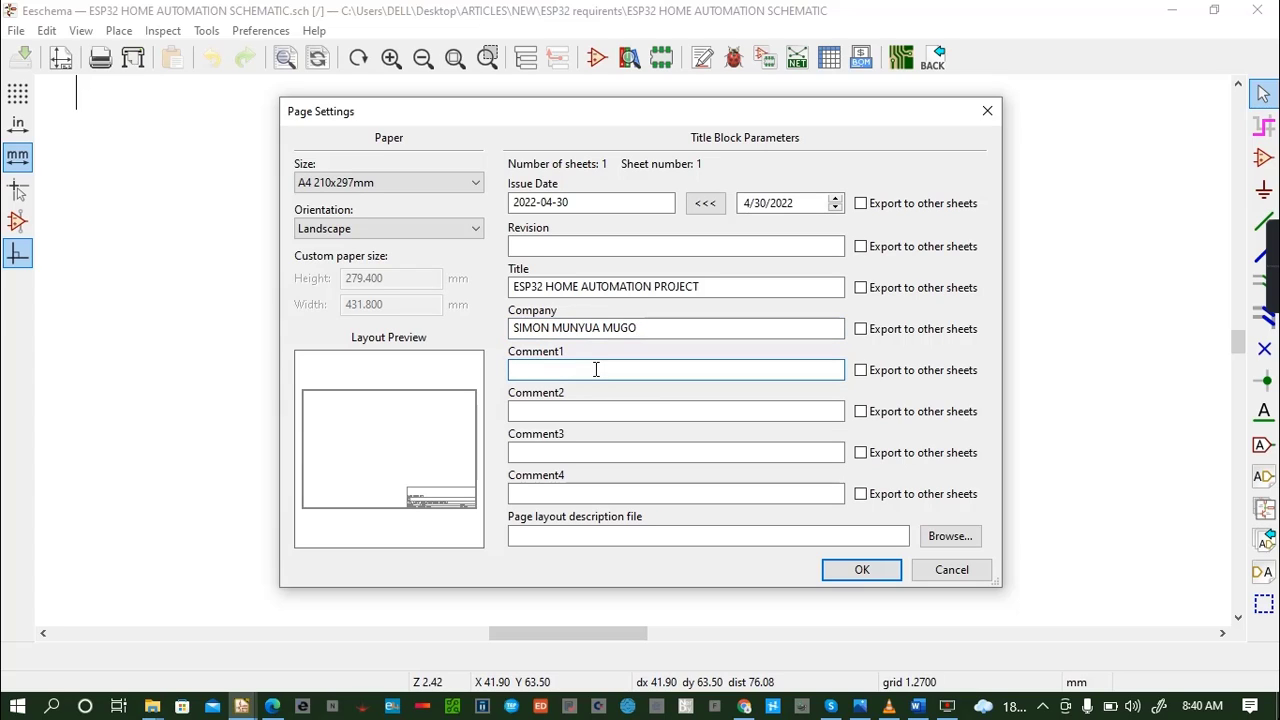
pyautogui.write('MUMIAS WES')
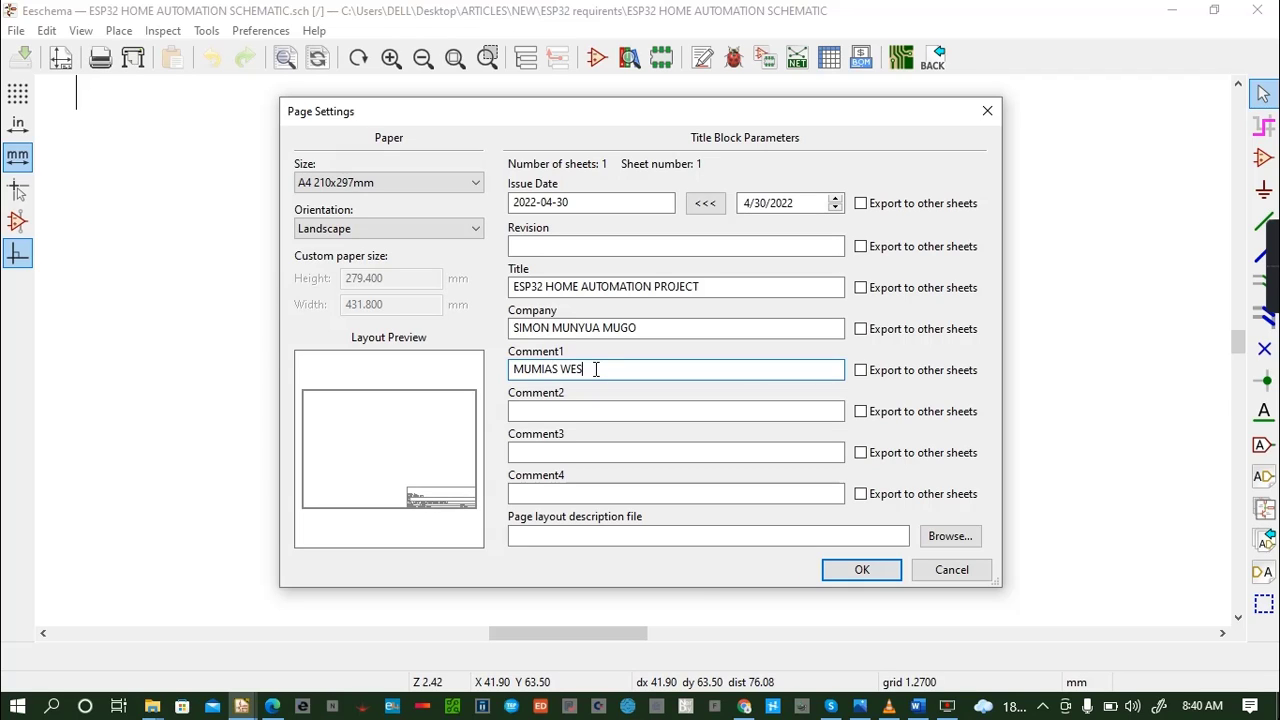
pyautogui.write('T TECHNICAL COLL')
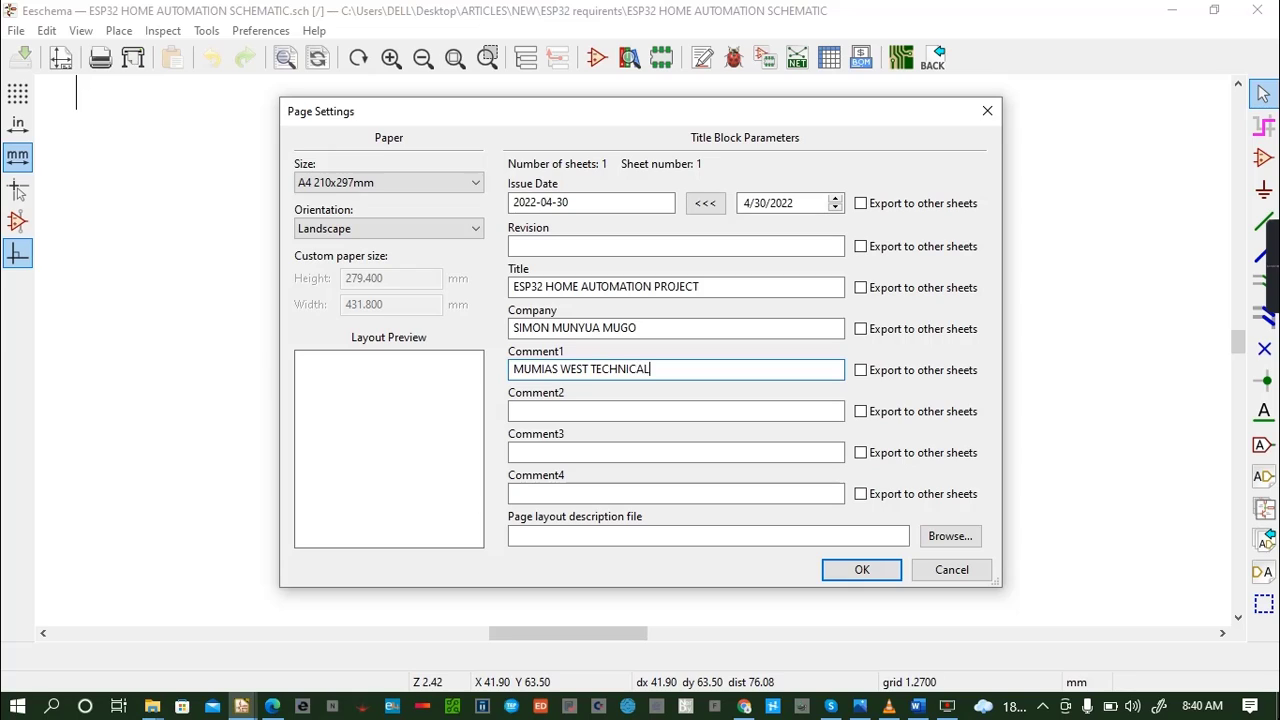
pyautogui.press('BackSpace')
pyautogui.press('BackSpace')
pyautogui.press('BackSpace')
pyautogui.press('BackSpace')
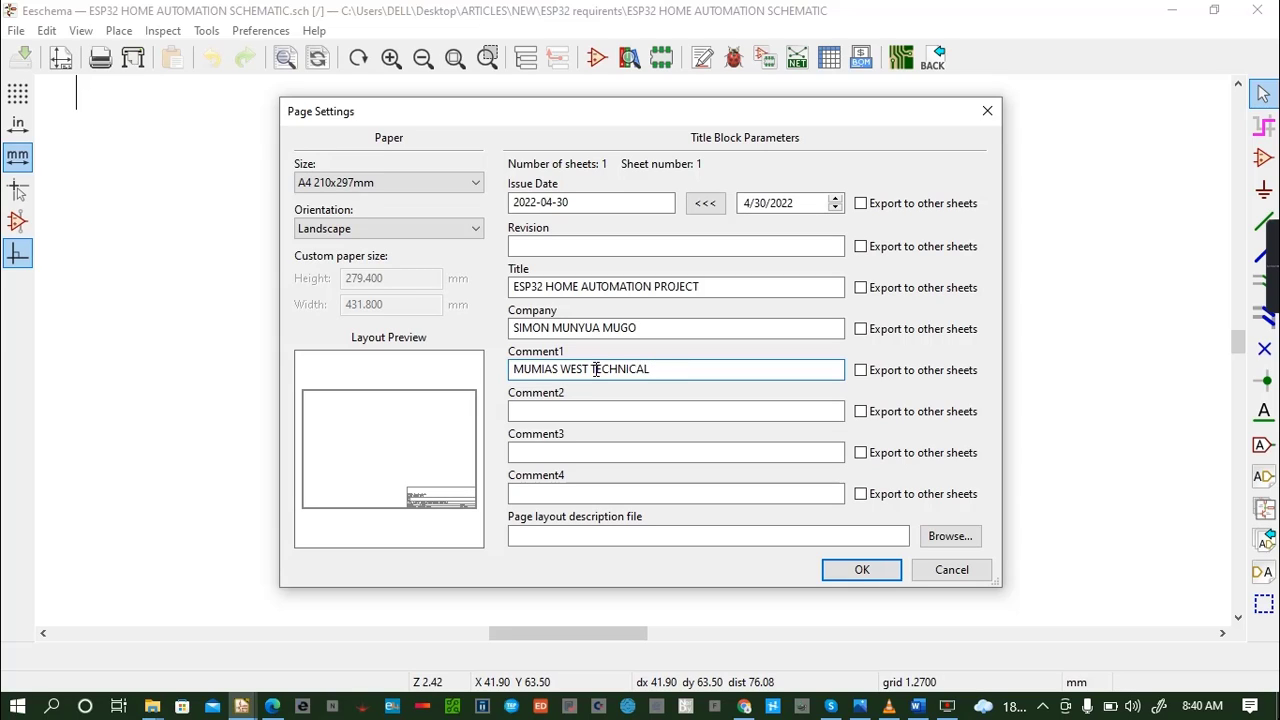
pyautogui.write('& VOCATIONAL COLLEGE')
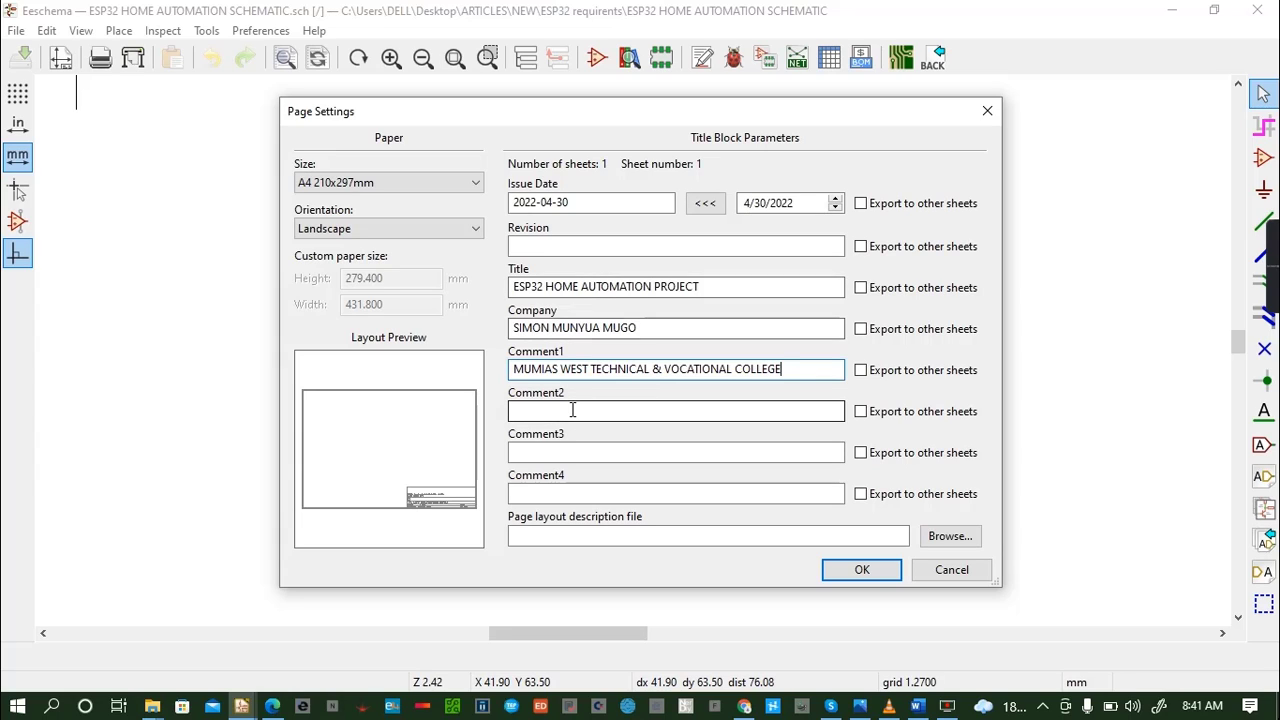
# - Enter "MECHATRNIC ENGINEER" as Comment2 and 1 as the revision, and apply the page settings
pyautogui.click(573, 410)
pyautogui.write('MECJ')
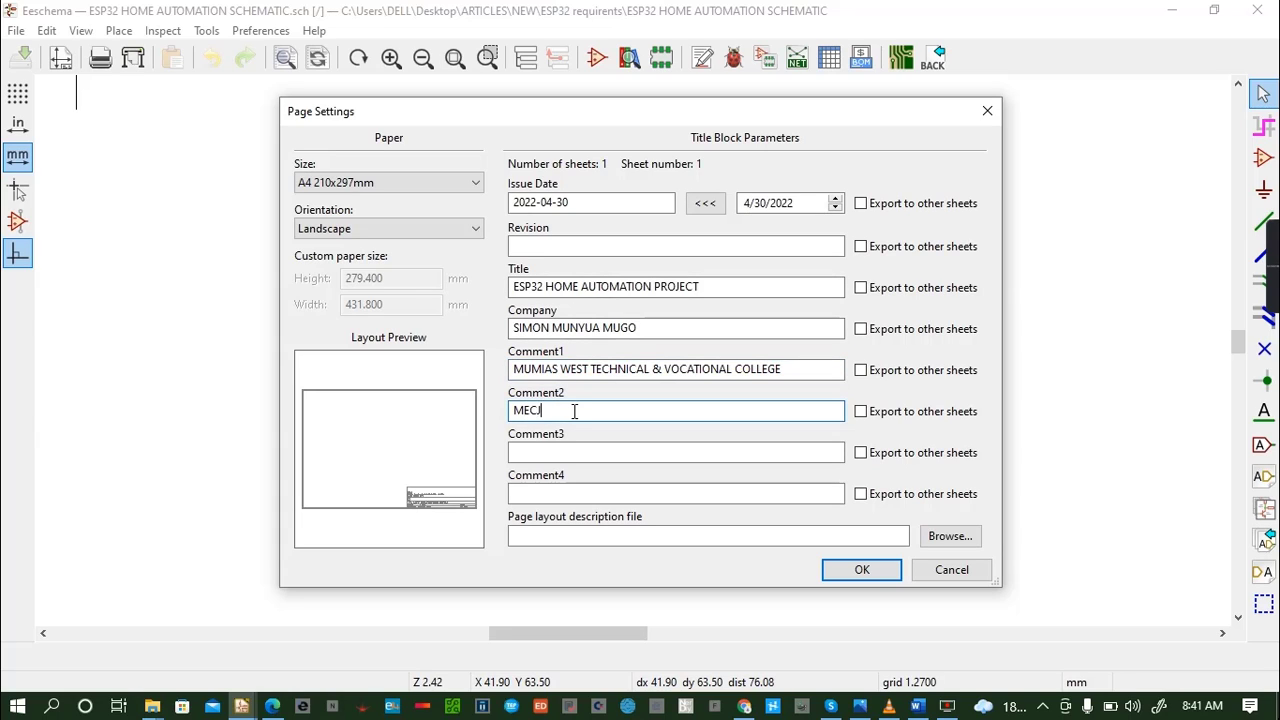
pyautogui.write('ATR')
pyautogui.press('BackSpace')
pyautogui.press('BackSpace')
pyautogui.press('BackSpace')
pyautogui.press('BackSpace')
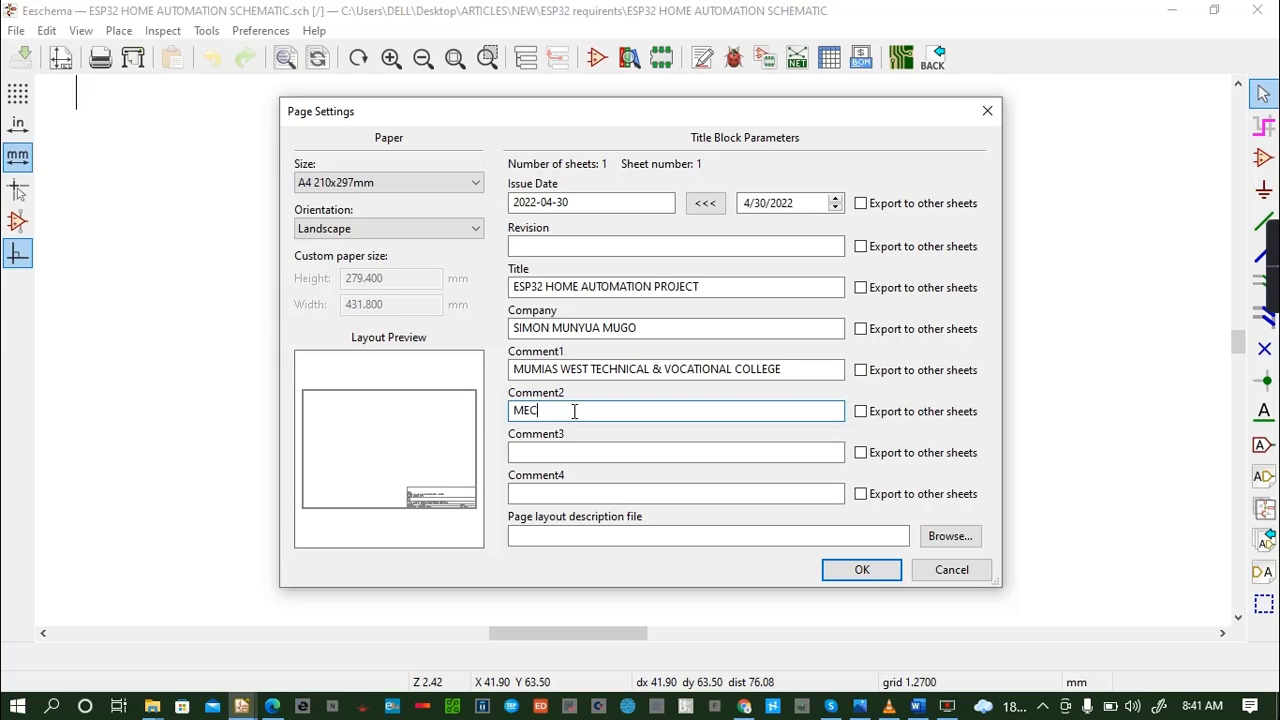
pyautogui.write('HATRNIC ENGINEER')
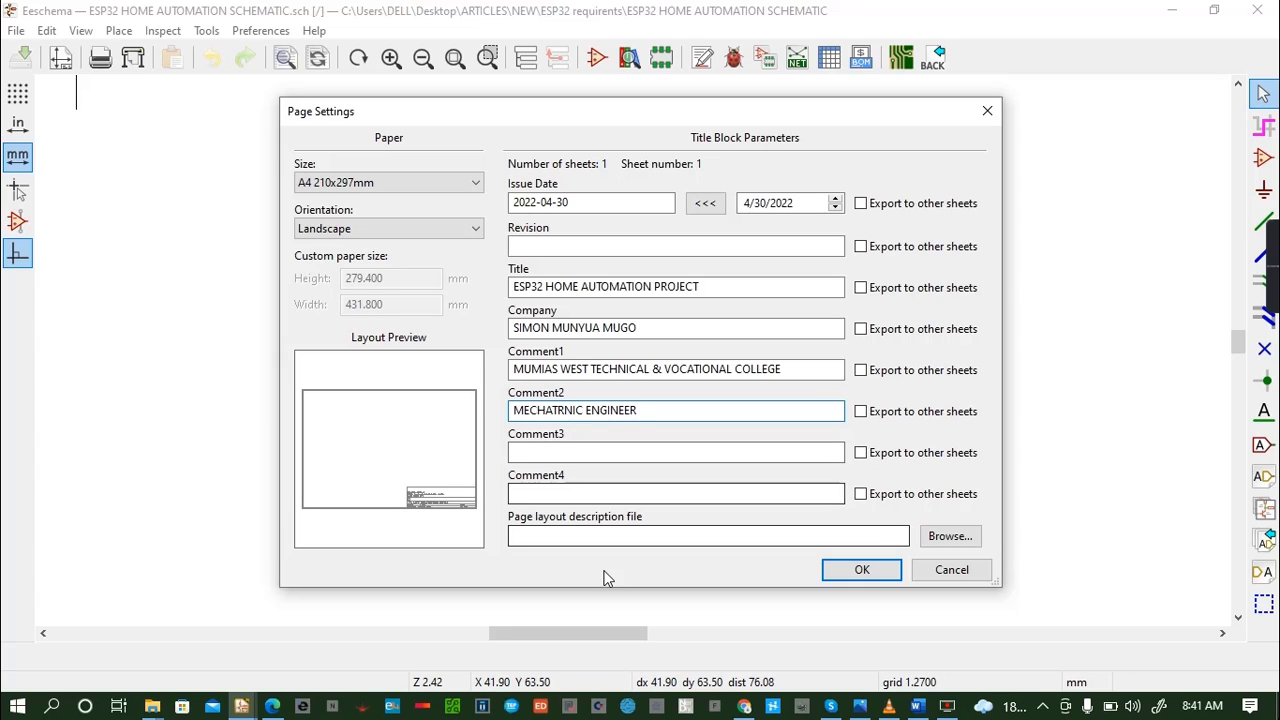
pyautogui.click(574, 247)
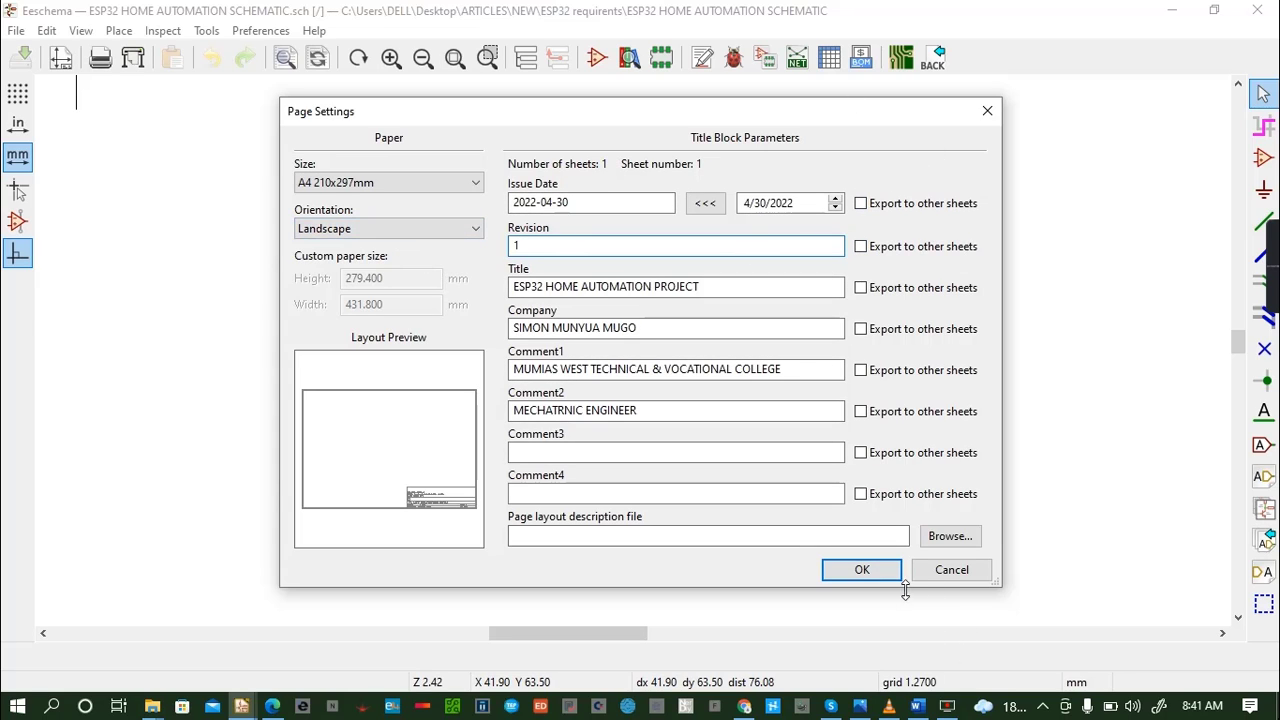
pyautogui.click(866, 574)
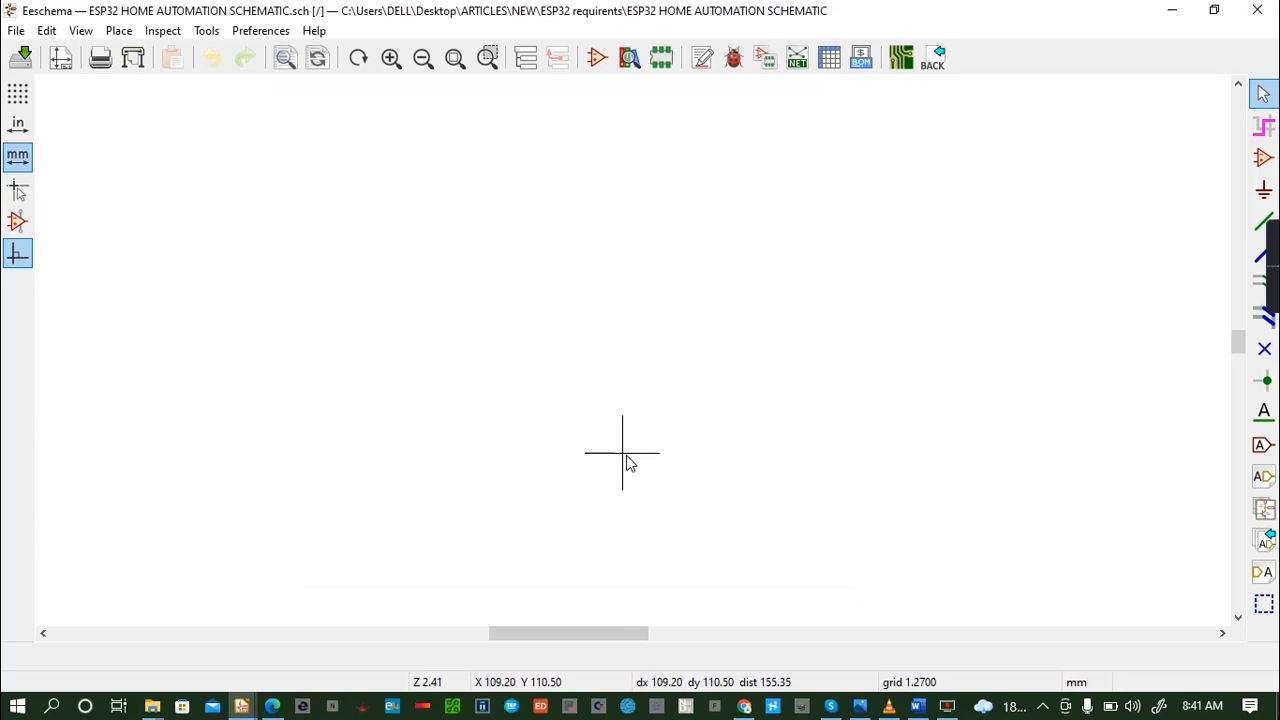
# - Examine the filled-in title block of the sheet and bring the sheet's upper-left corner into view
pyautogui.scroll(-5, 632, 350)
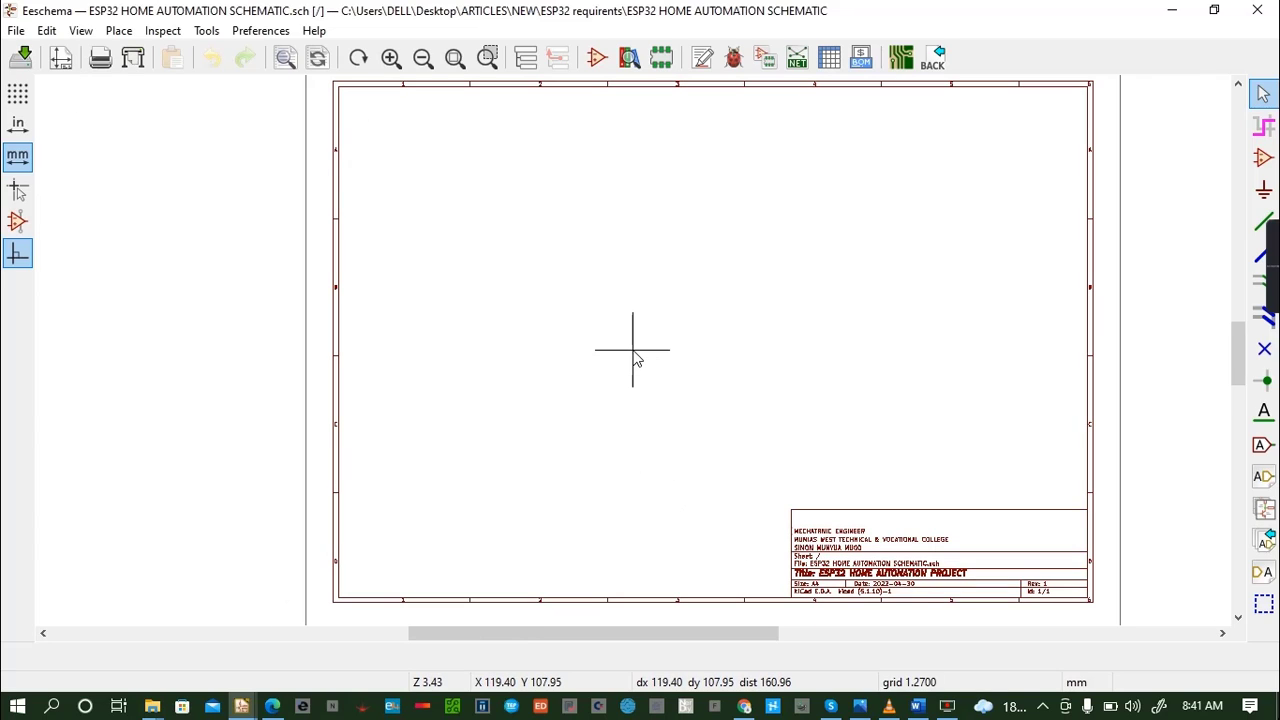
pyautogui.click(1238, 617)
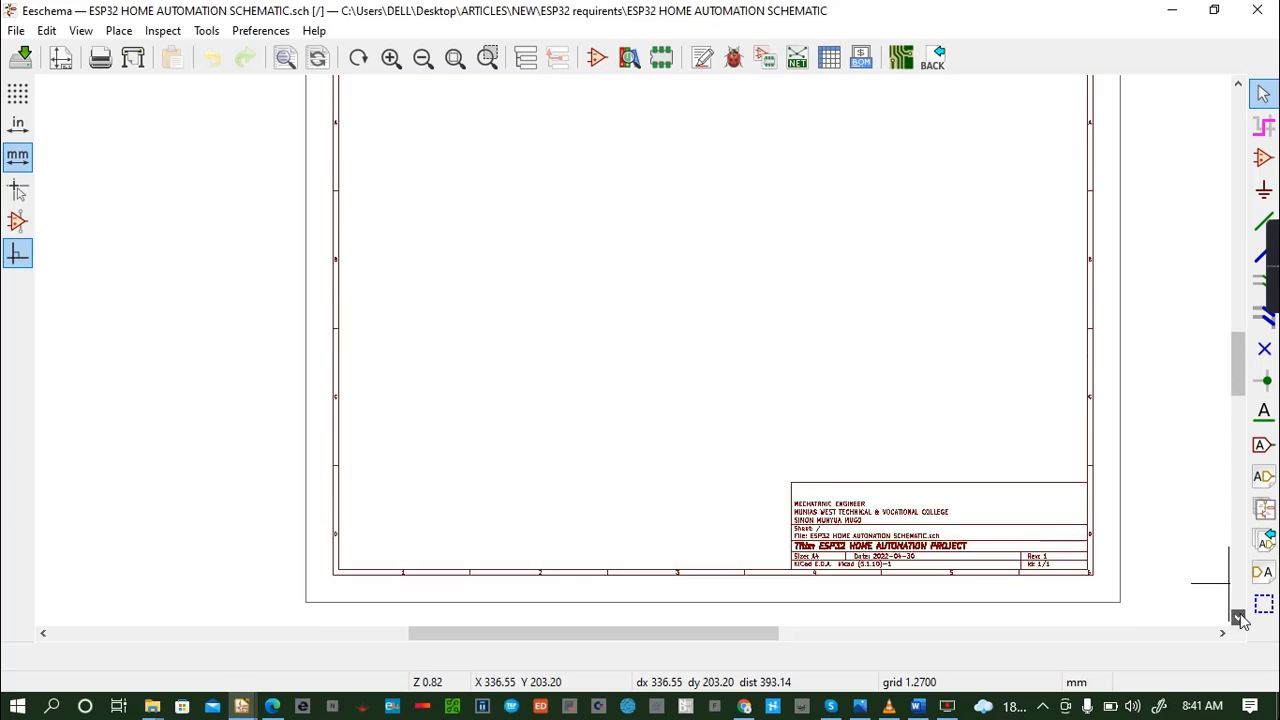
pyautogui.scroll(4, 867, 457)
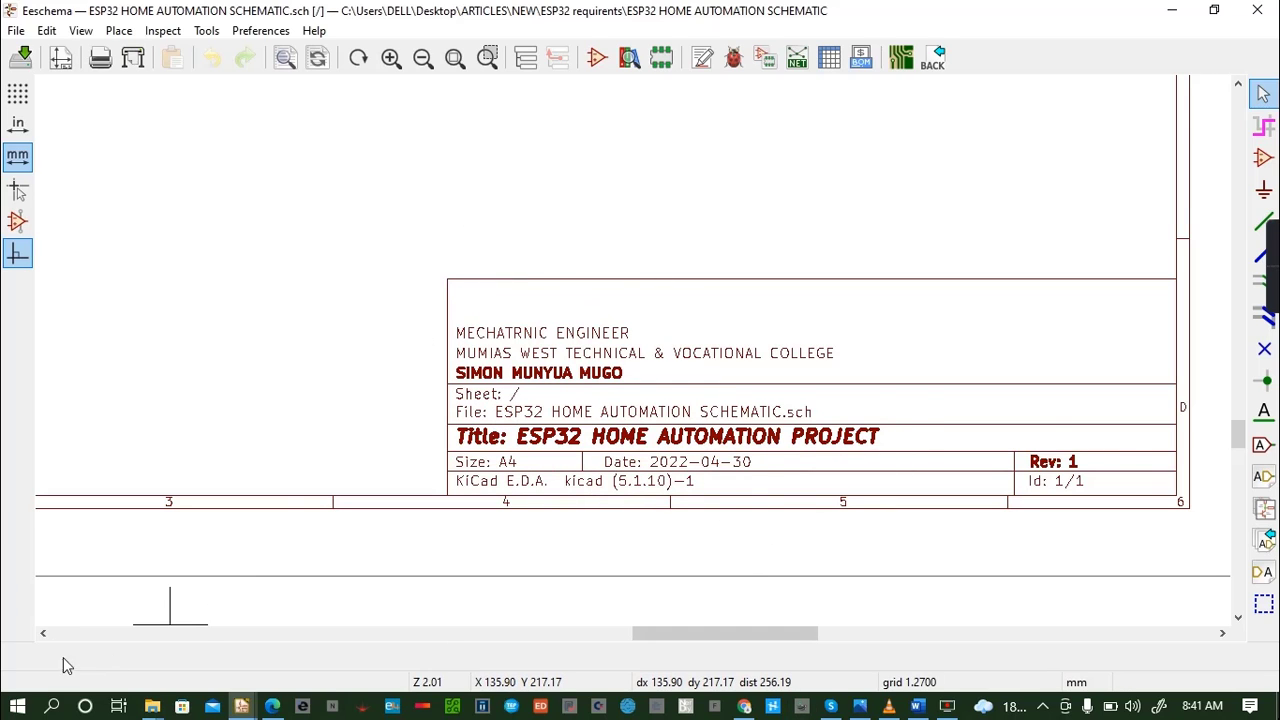
pyautogui.click(45, 633)
pyautogui.click(47, 632)
pyautogui.moveTo(1238, 432); pyautogui.dragTo(1240, 266)
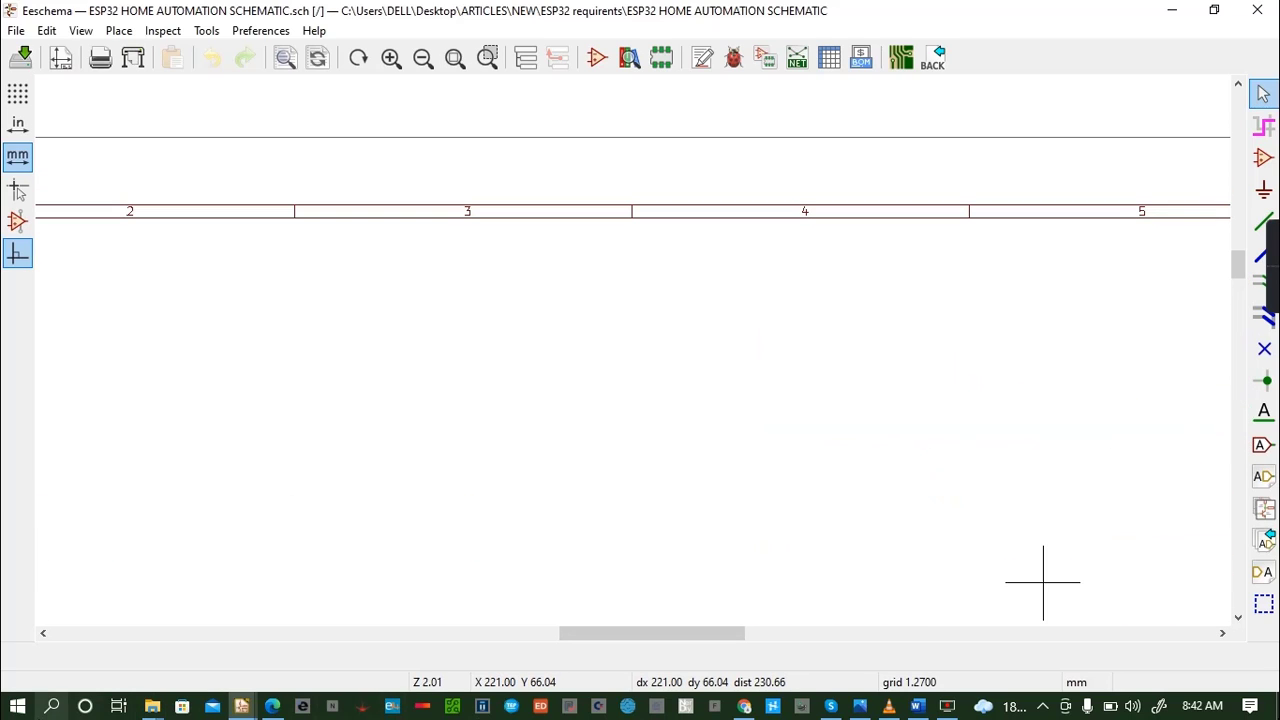
pyautogui.moveTo(596, 634); pyautogui.dragTo(482, 685)
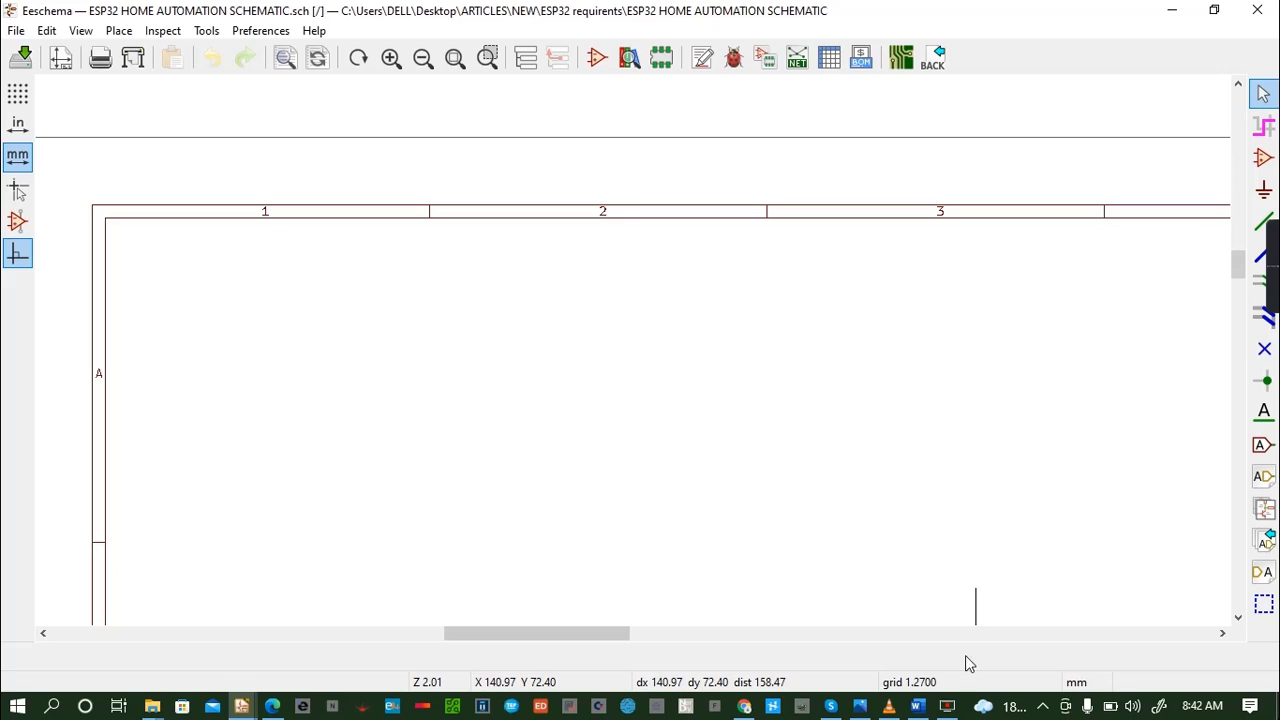
# - Switch to the REQUIREMENTS document in Word and add the line "Step 1: Designing of a 5V power supply system:" below the list
pyautogui.click(917, 706)
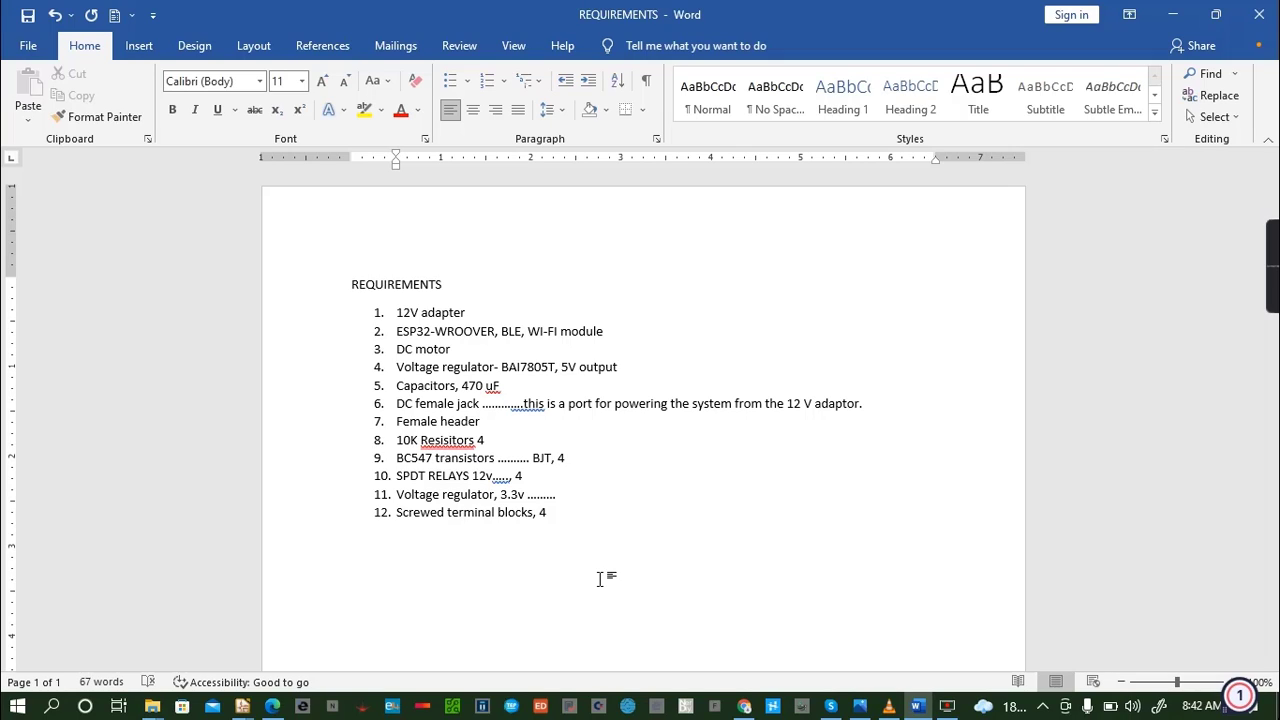
pyautogui.write('Step 1: Designing of a 5V power supply system:')
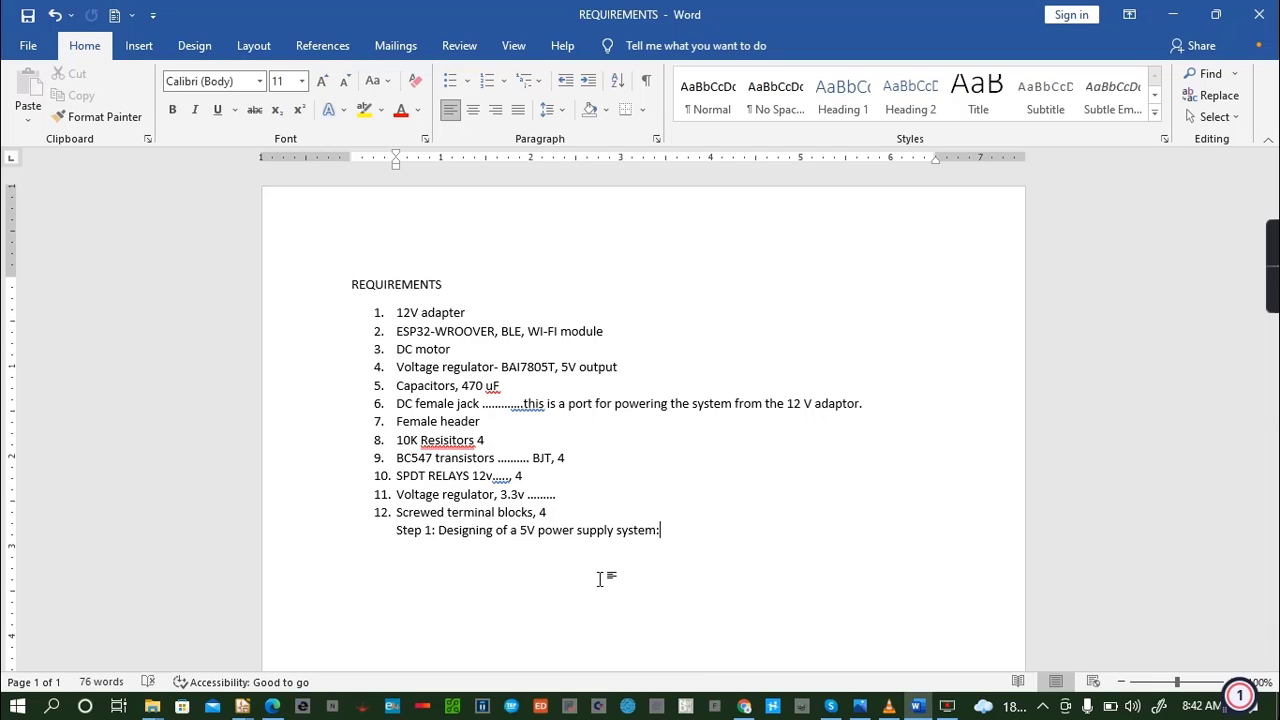
# - Correct the spelling of "Resisitors" to "Resistors" in the eighth list item and switch back to the KiCad schematic editor
pyautogui.moveTo(463, 442)
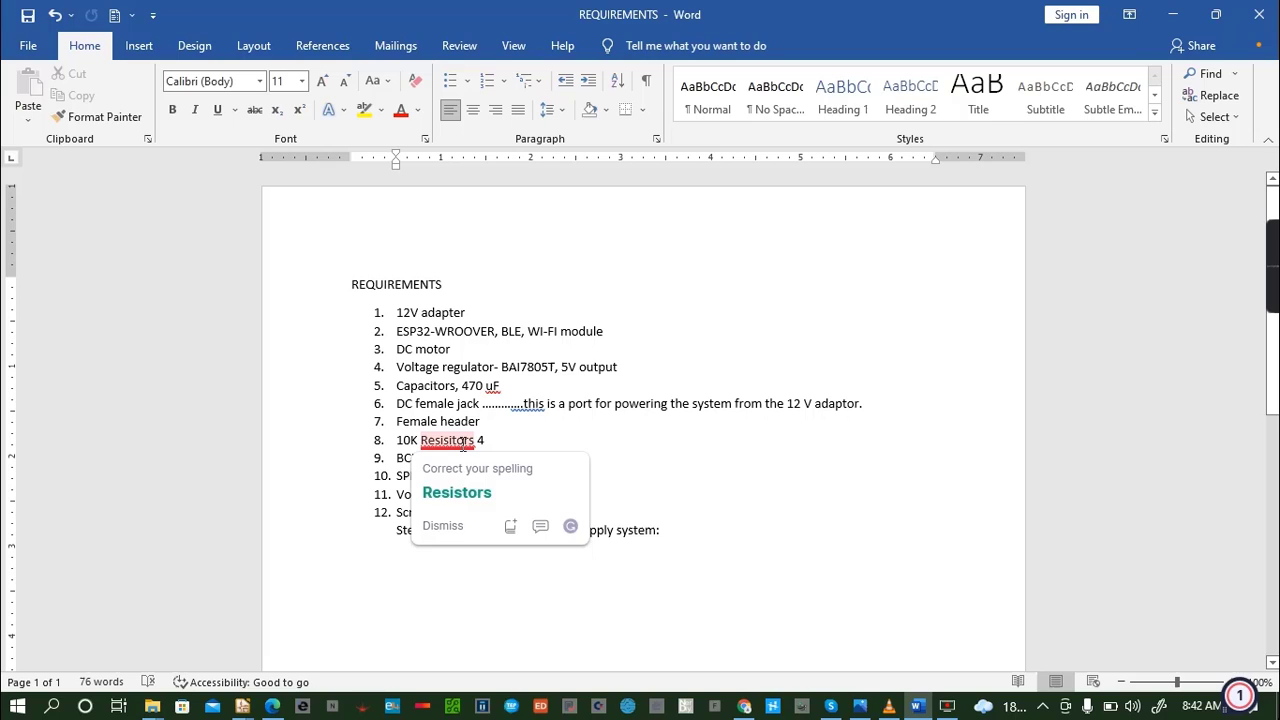
pyautogui.click(484, 500)
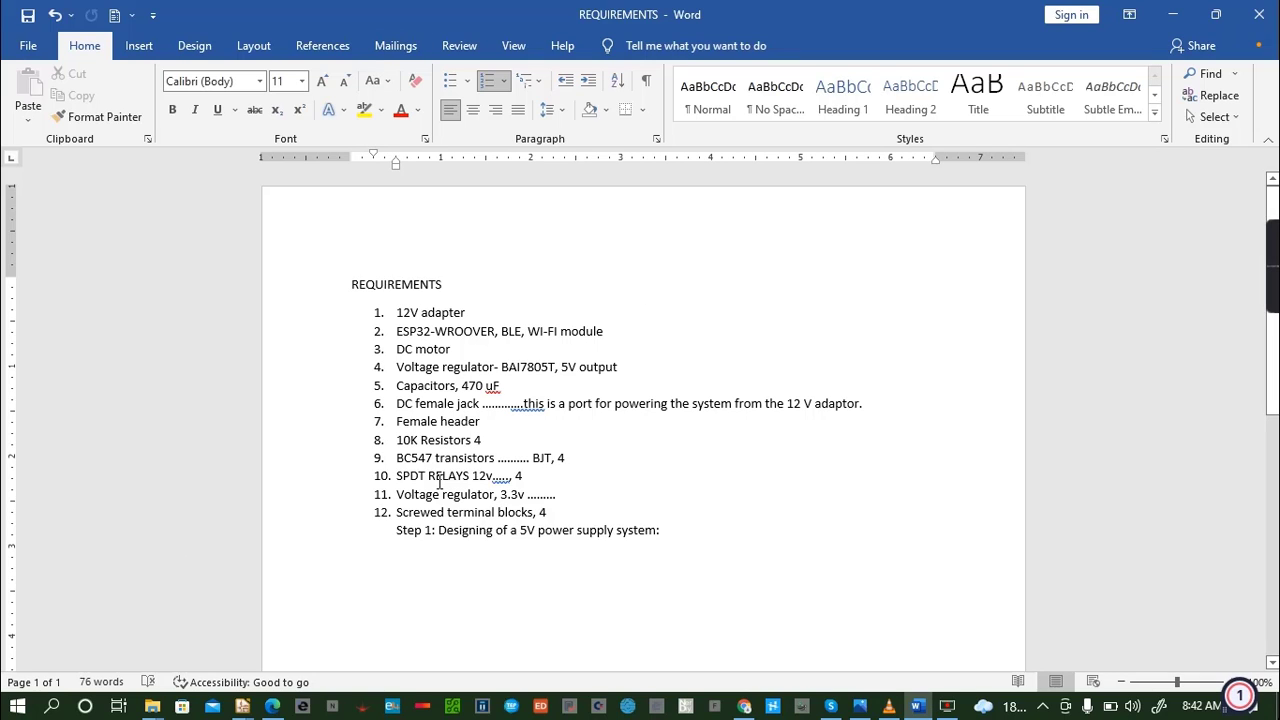
pyautogui.click(241, 706)
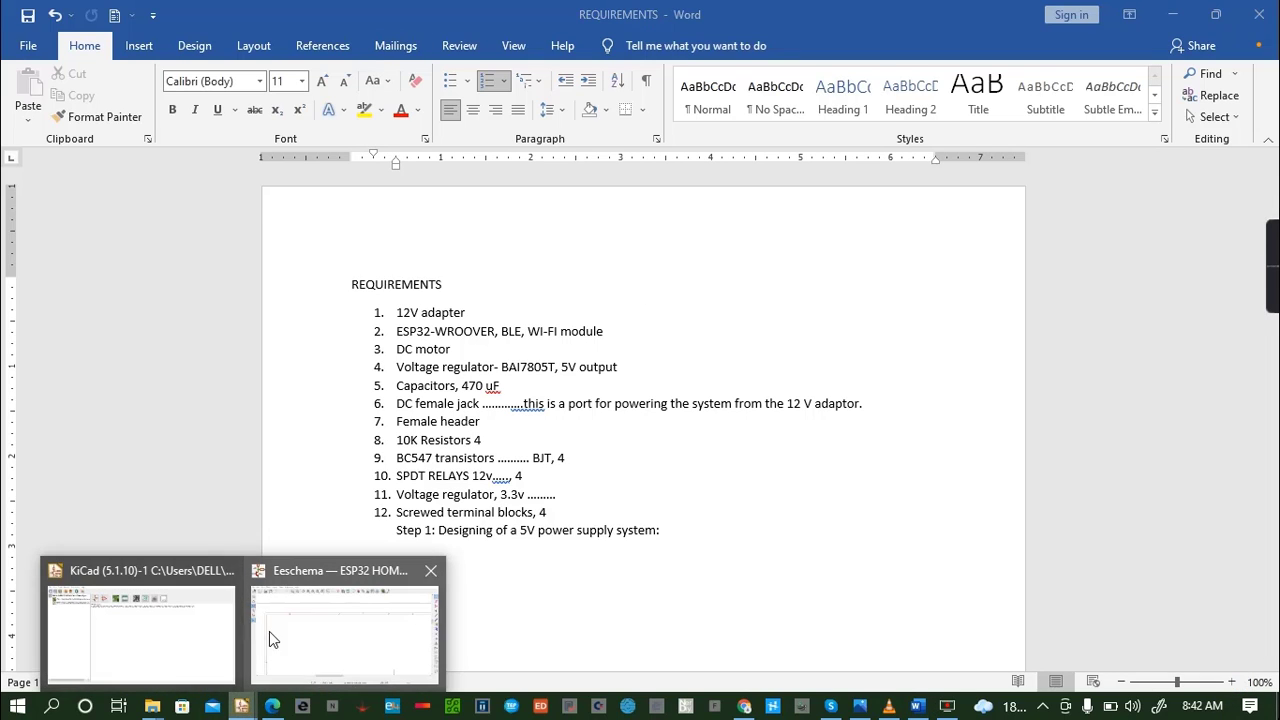
pyautogui.click(315, 628)
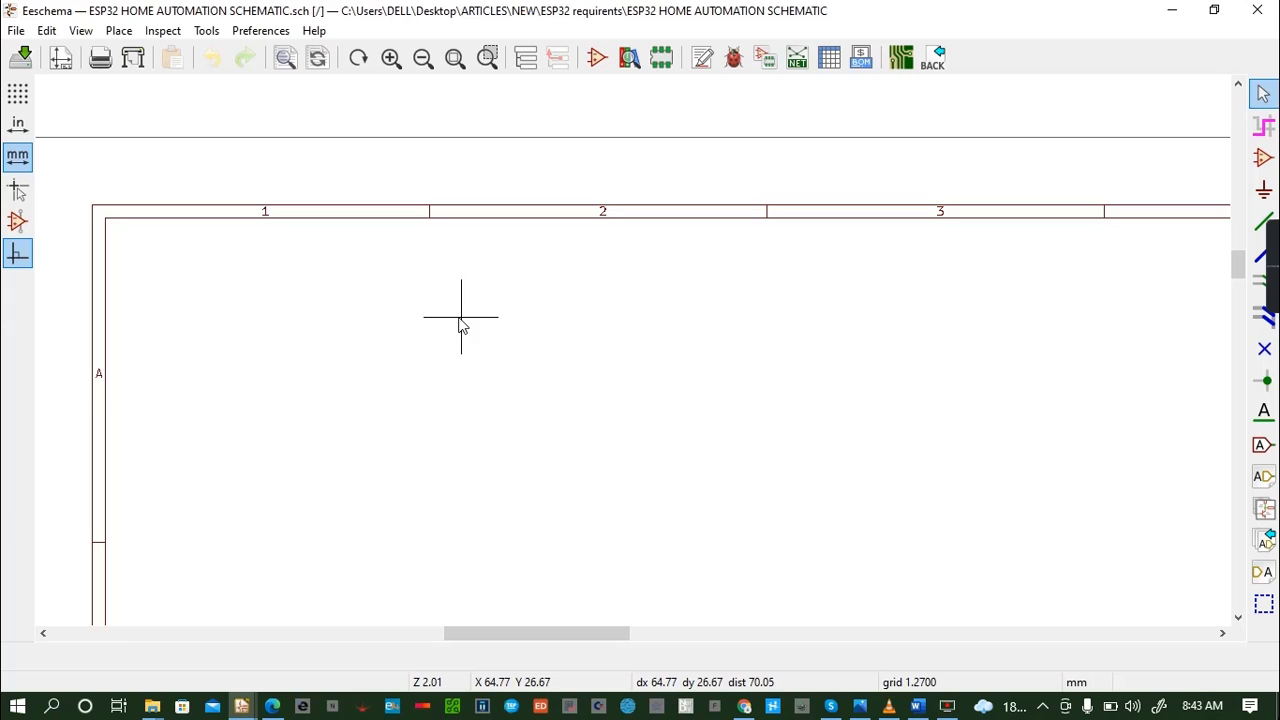
# - Start adding a symbol, dismiss the missing-library error so it does not show again, and filter the symbol list by "bar"
pyautogui.press('a')
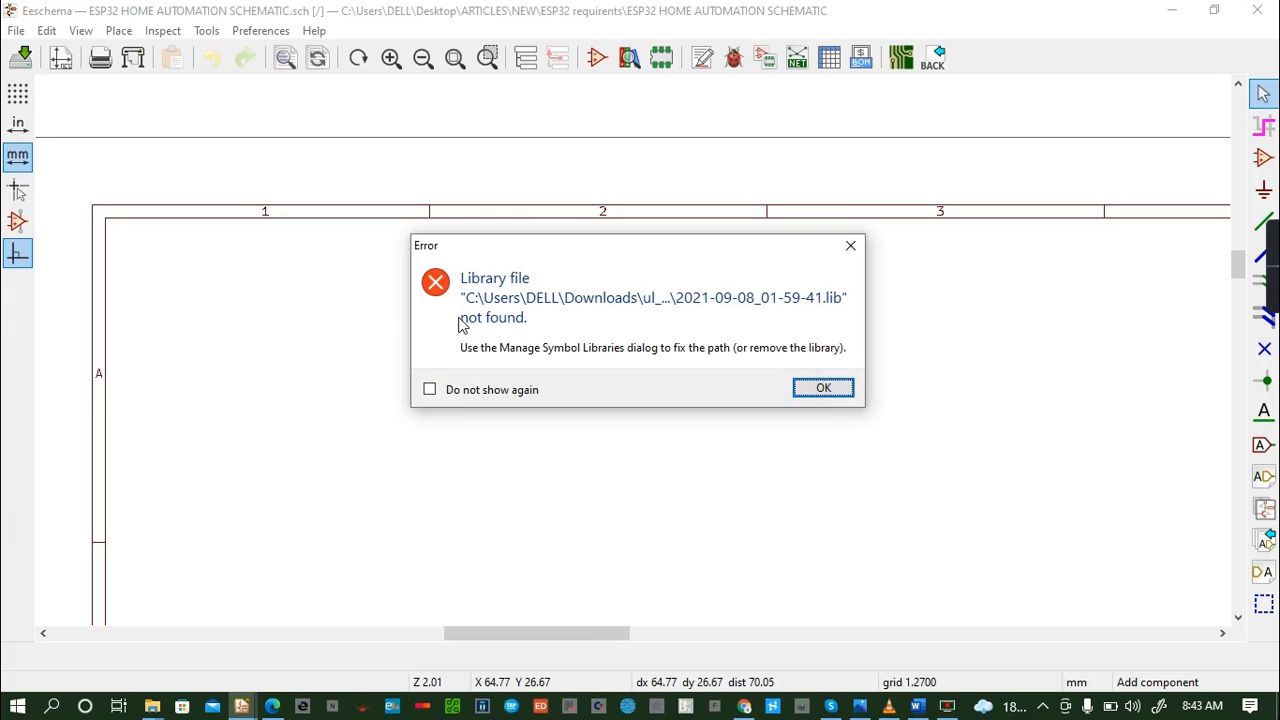
pyautogui.click(430, 389)
pyautogui.click(808, 391)
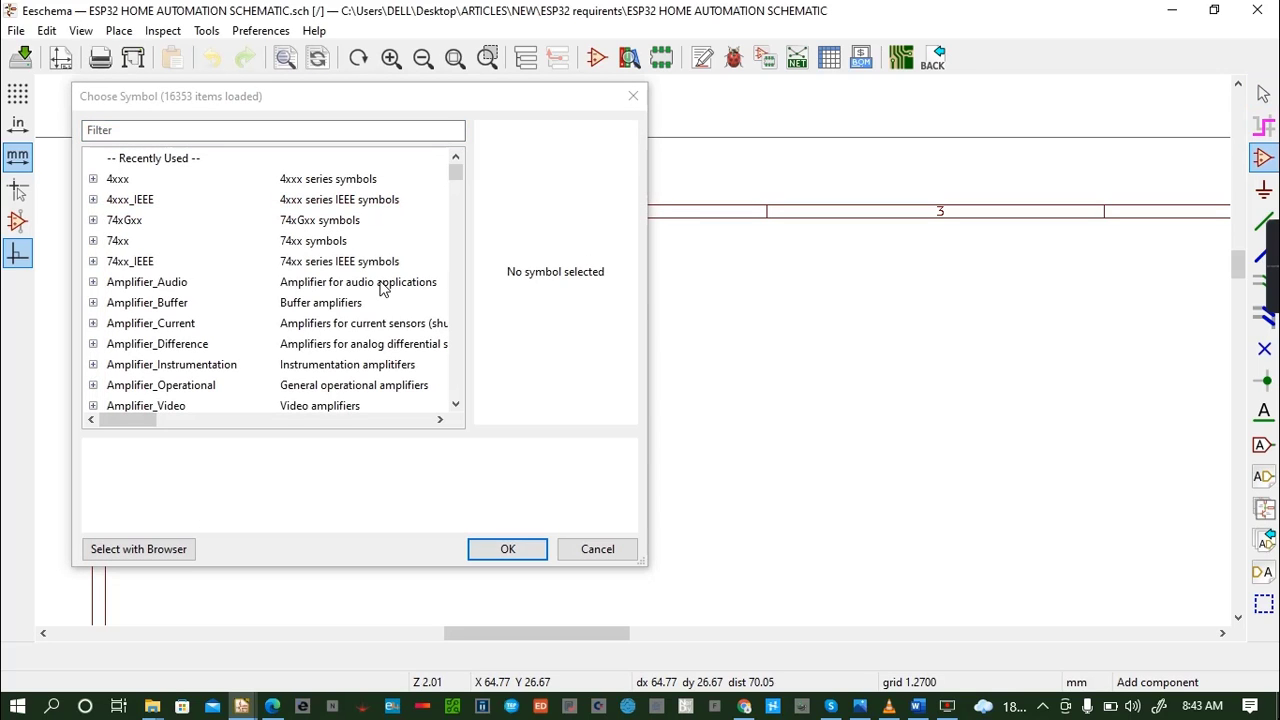
pyautogui.click(200, 128)
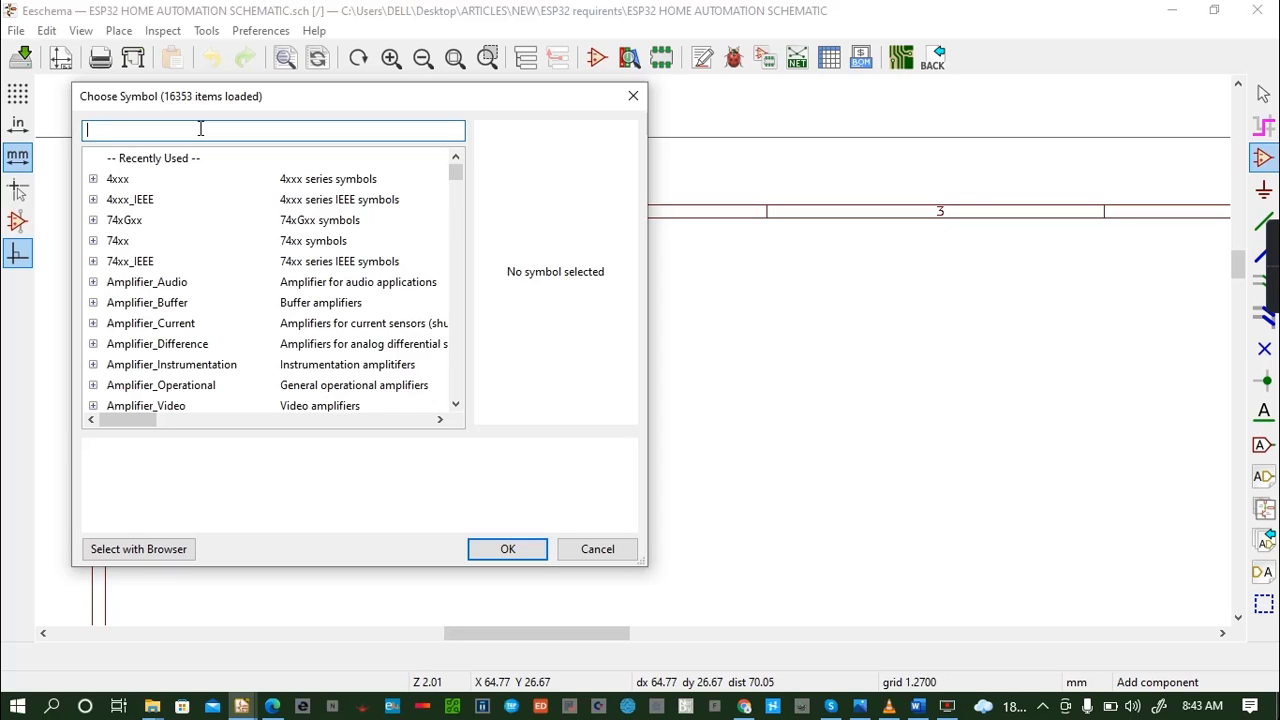
pyautogui.write('ba')
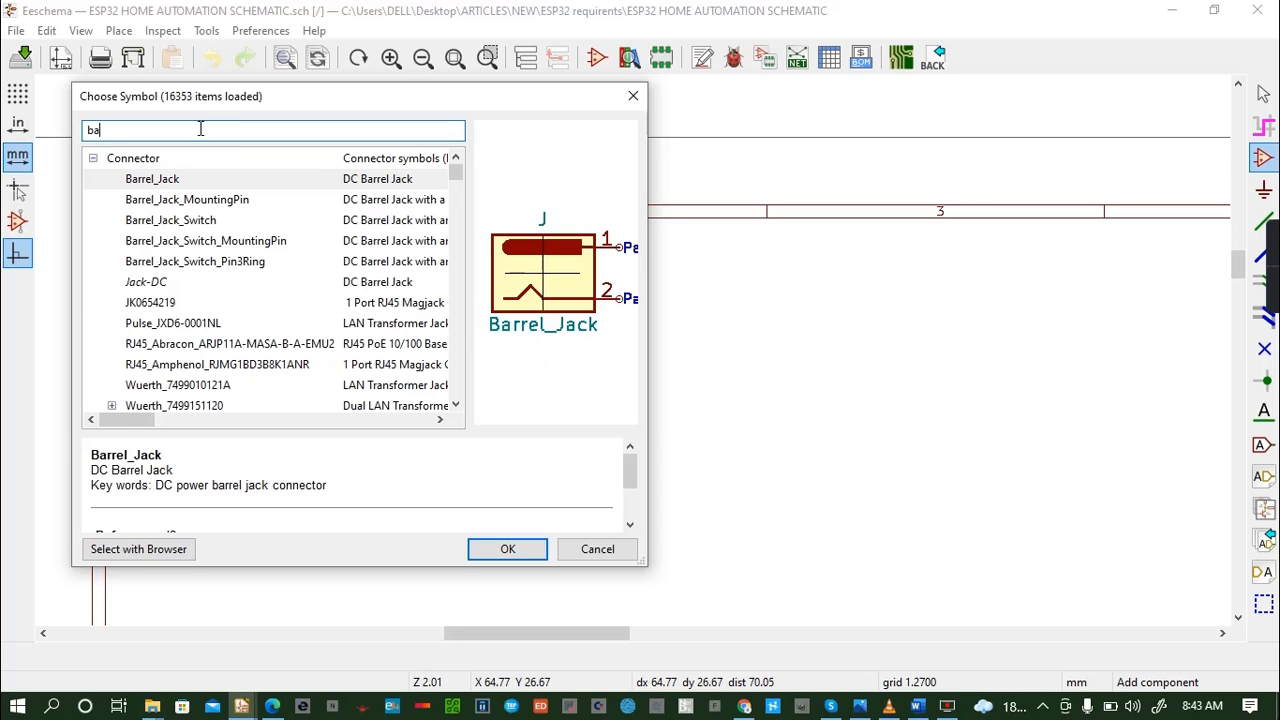
pyautogui.write('r')
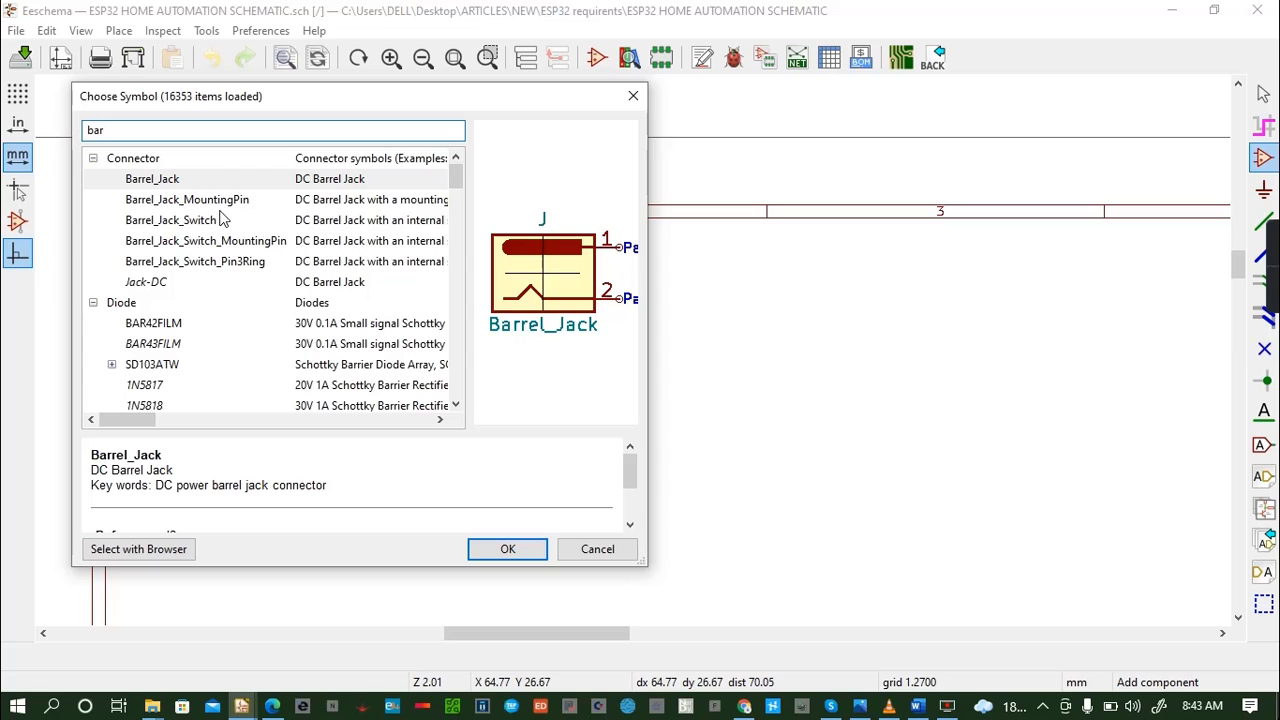
# - Compare the previews and descriptions of the plain, mounting-pin, switch and Pin3Ring variants of the Barrel_Jack symbol
pyautogui.click(203, 200)
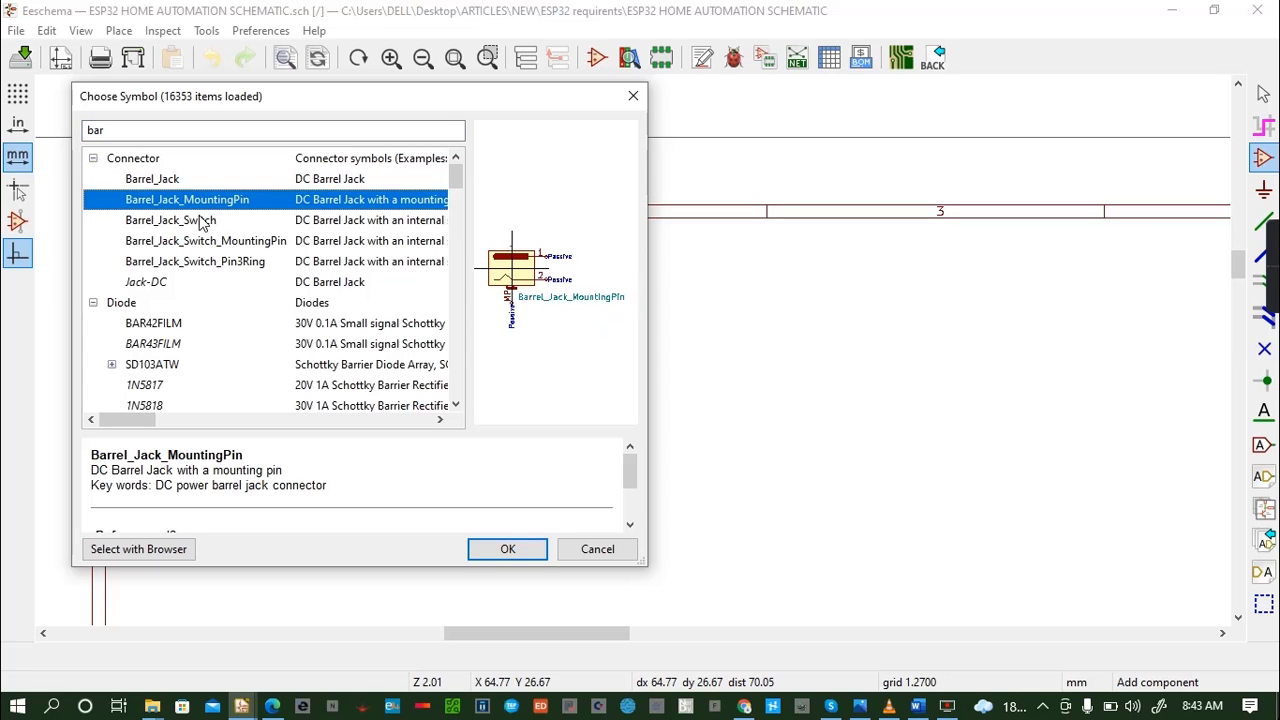
pyautogui.click(203, 222)
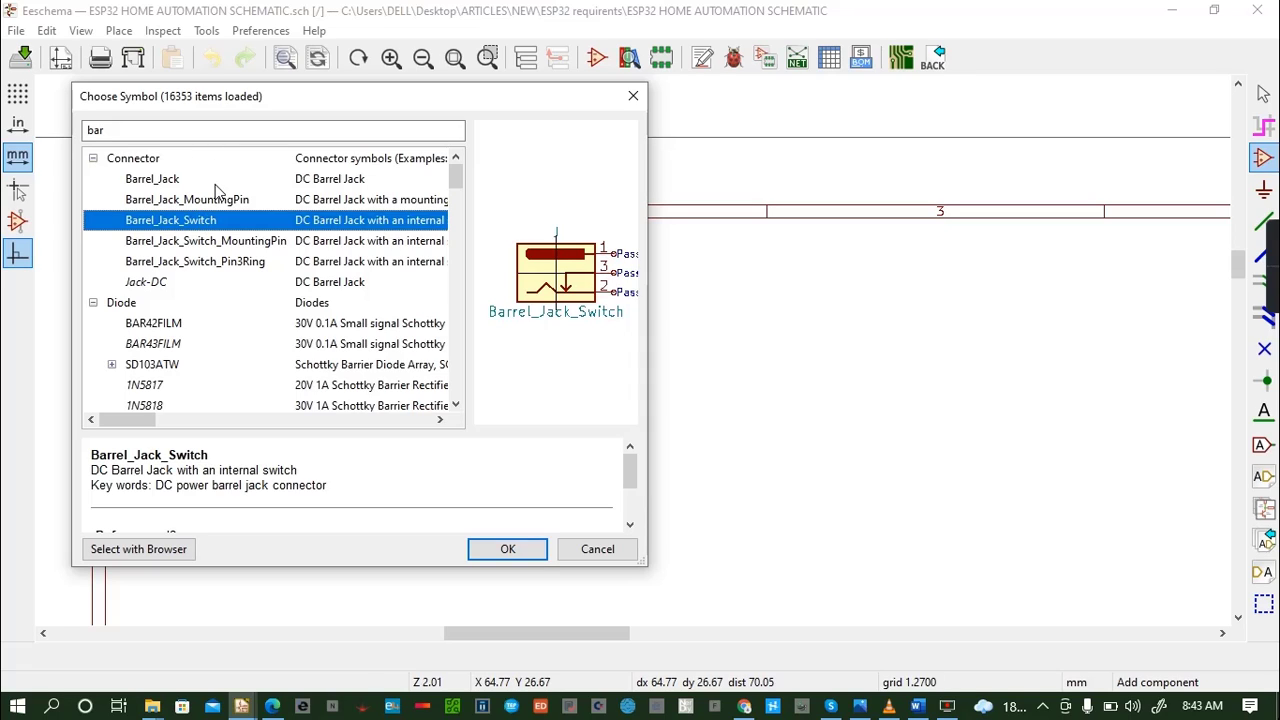
pyautogui.click(214, 187)
pyautogui.click(222, 201)
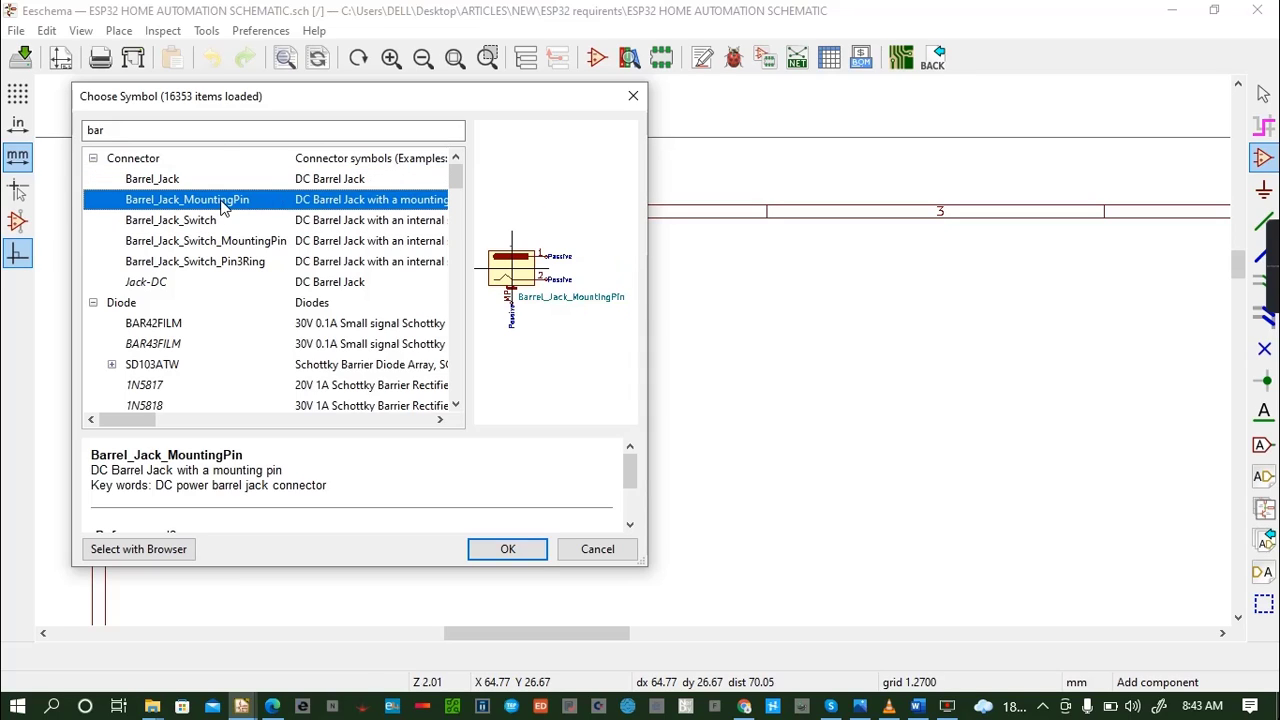
pyautogui.click(213, 222)
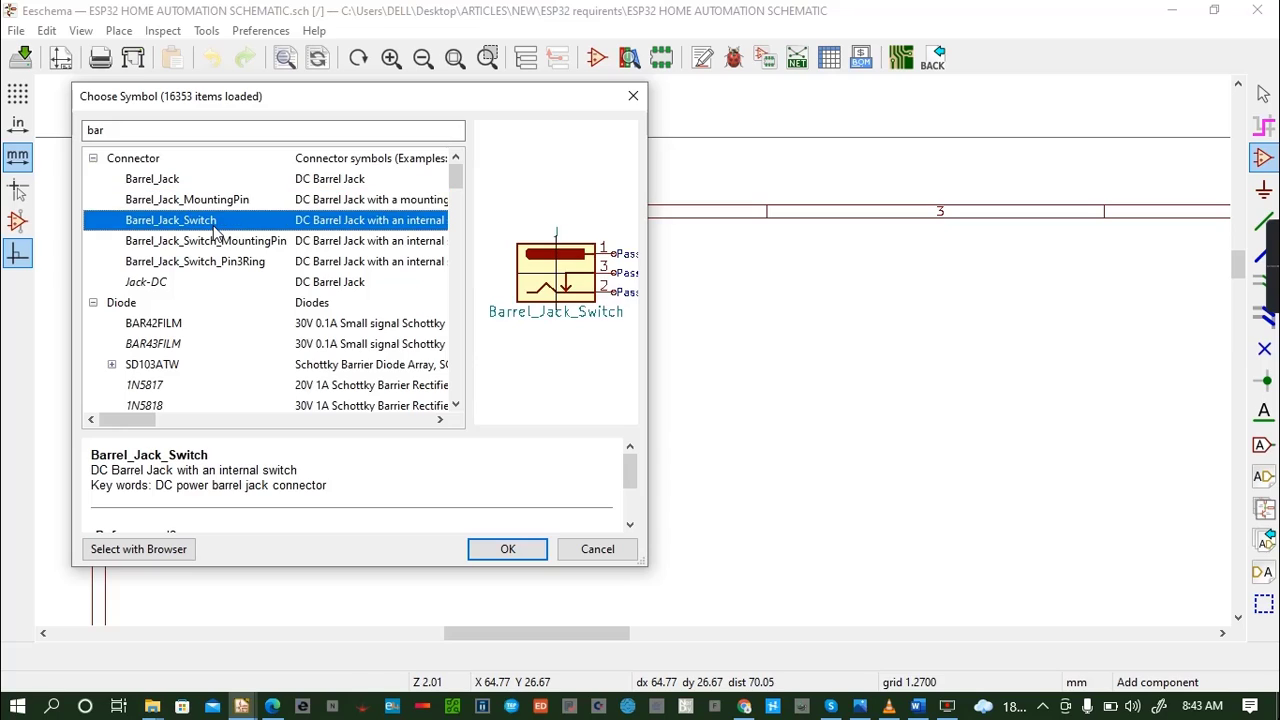
pyautogui.click(212, 249)
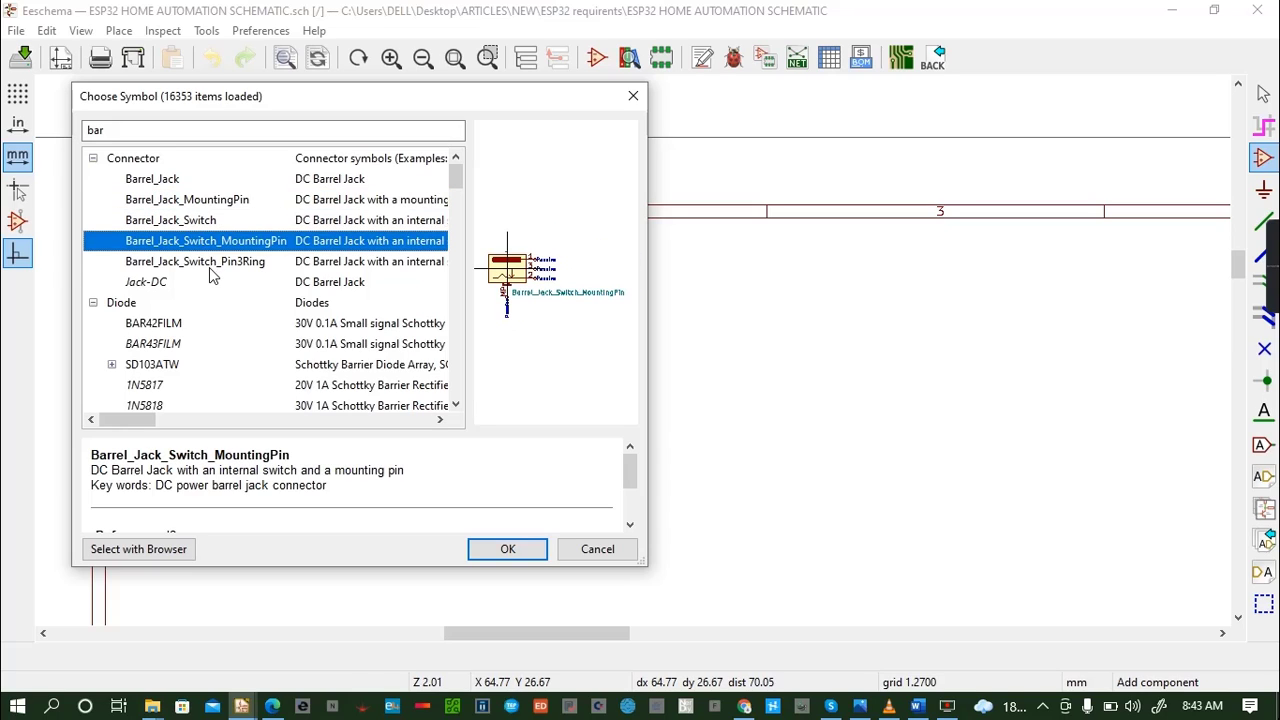
pyautogui.click(211, 266)
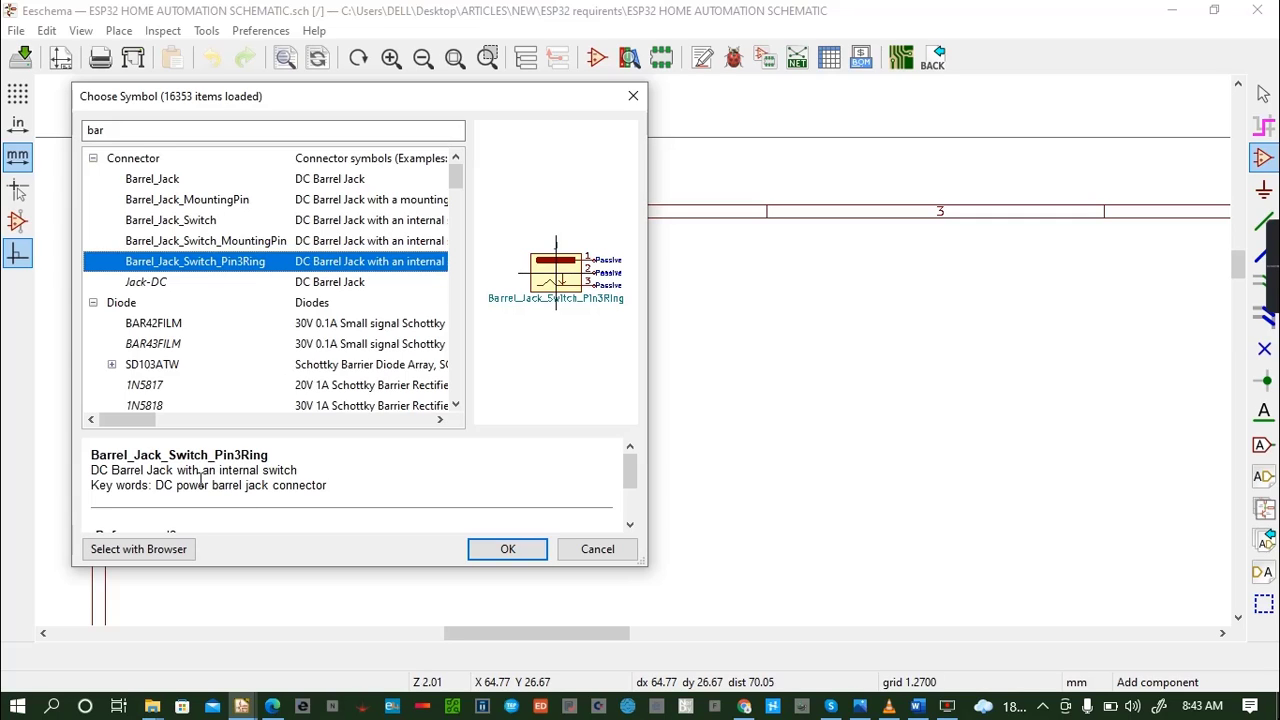
pyautogui.click(345, 200)
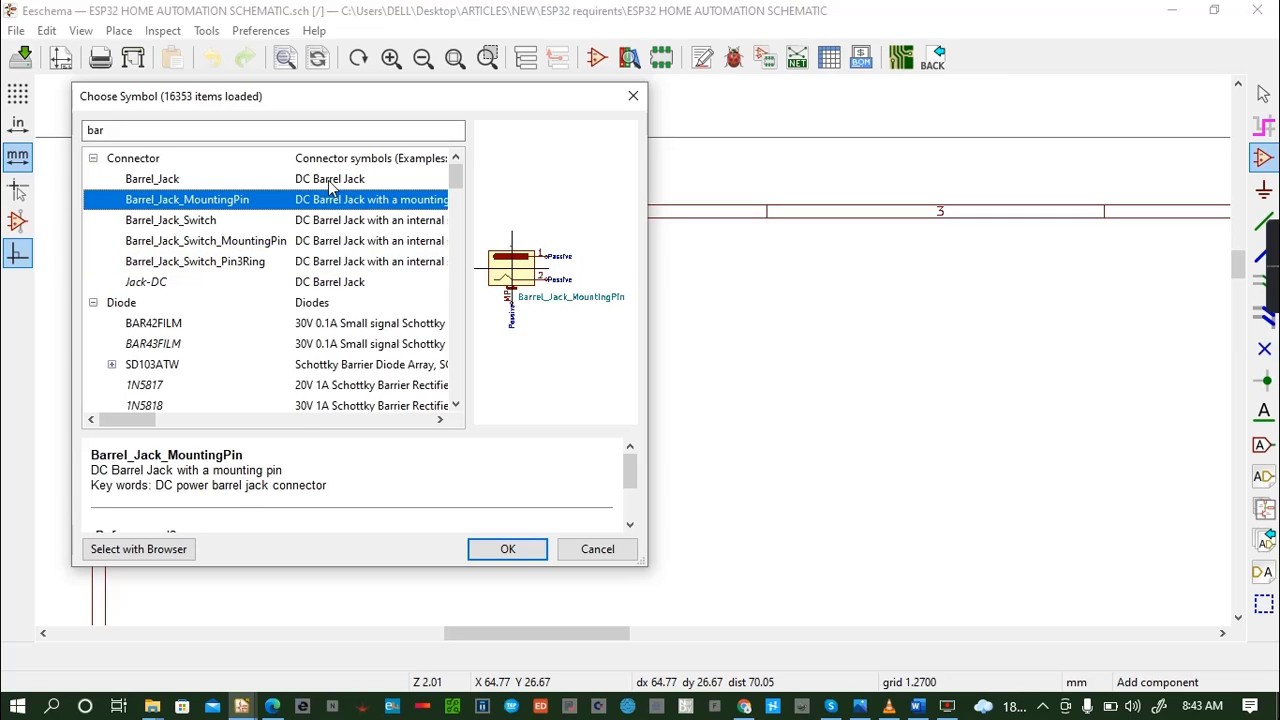
pyautogui.click(323, 180)
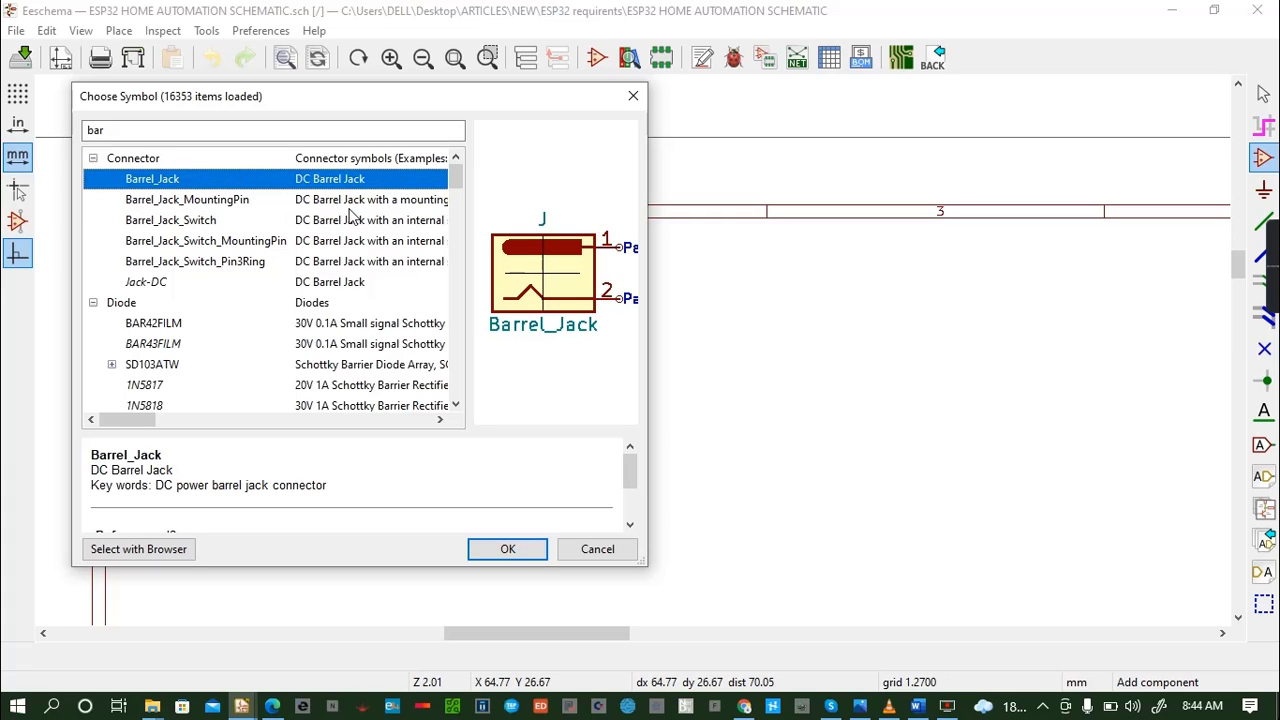
pyautogui.click(295, 207)
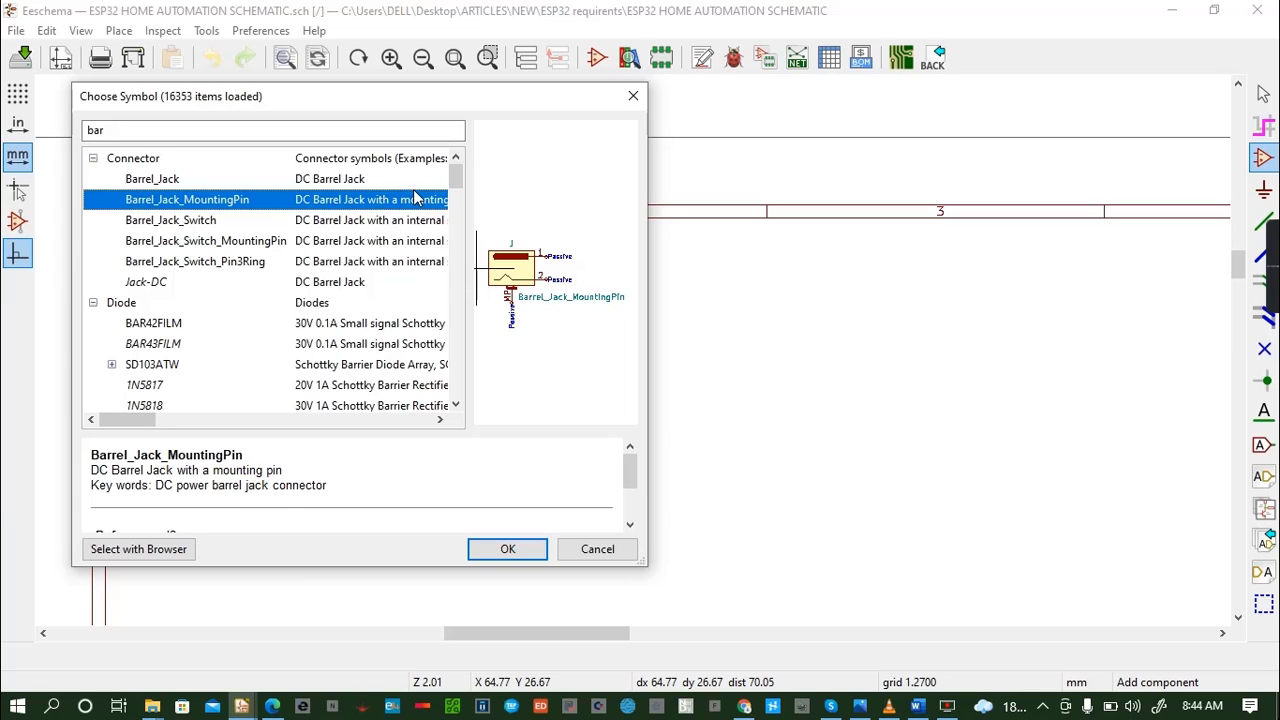
pyautogui.click(302, 222)
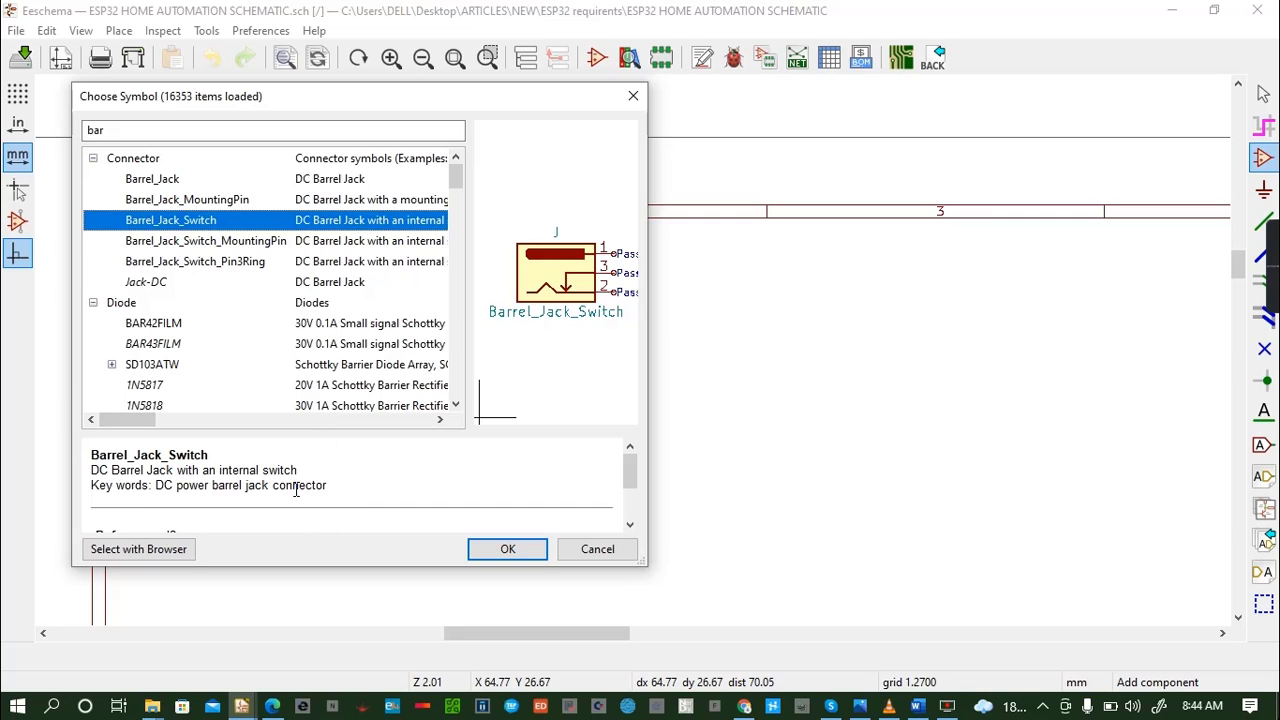
pyautogui.click(374, 200)
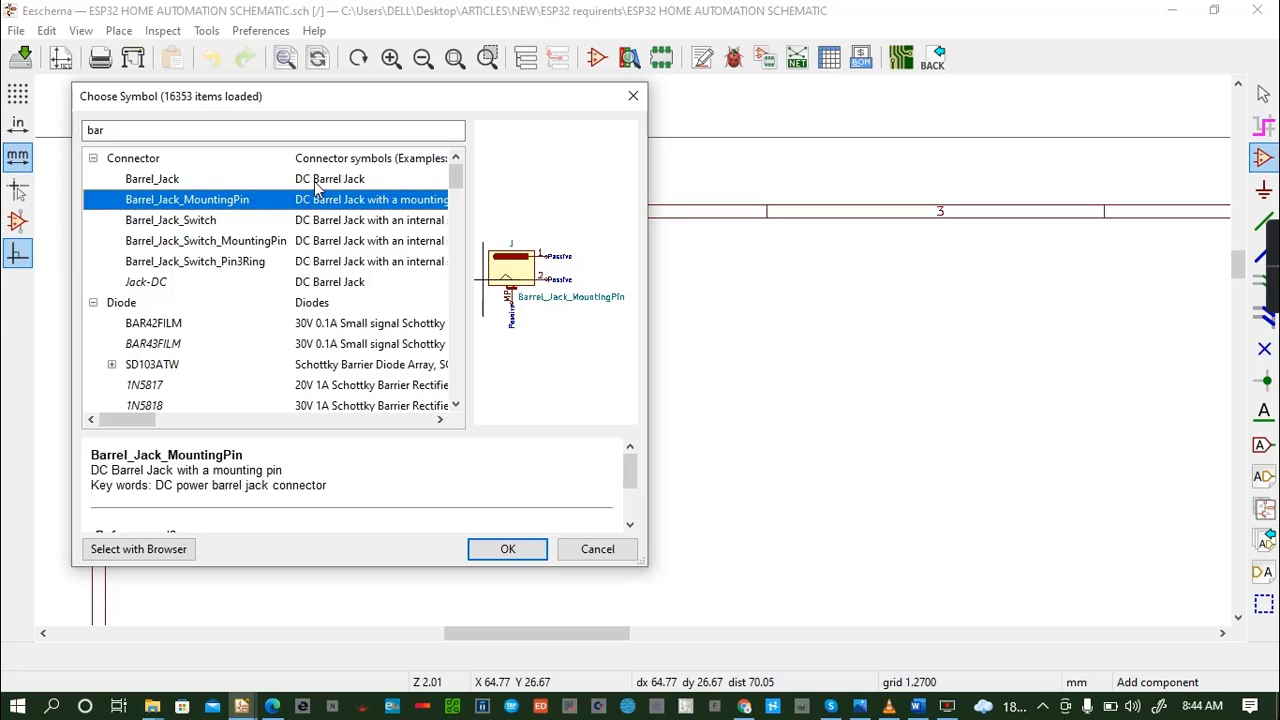
pyautogui.click(334, 222)
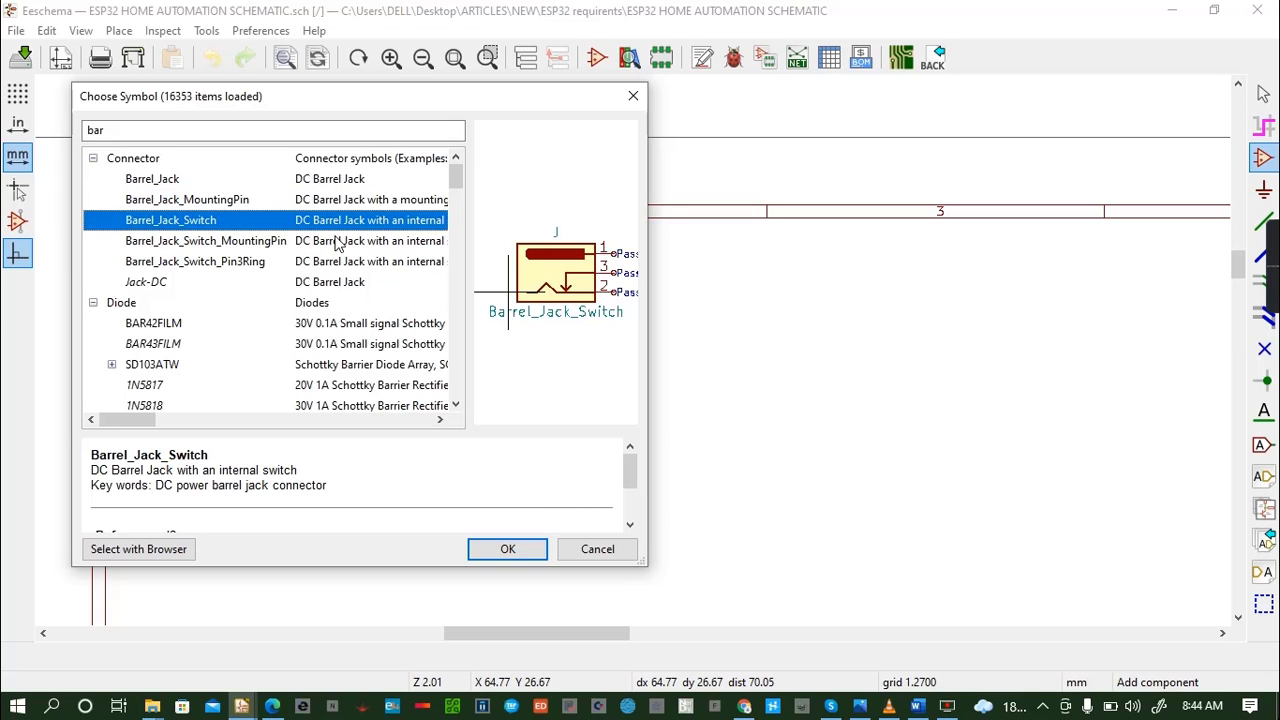
pyautogui.click(337, 242)
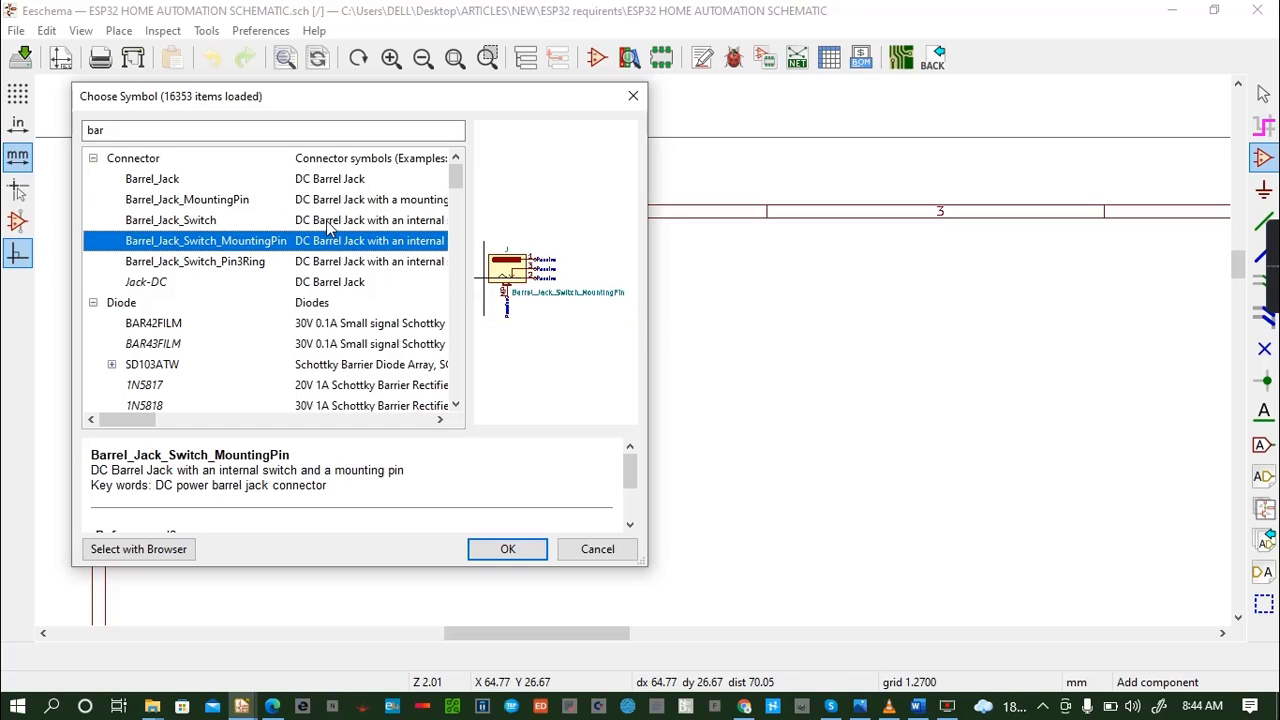
# - Place the Barrel_Jack_Switch symbol close to the sheet's left border in row A, column 1, and save the schematic
pyautogui.click(330, 222)
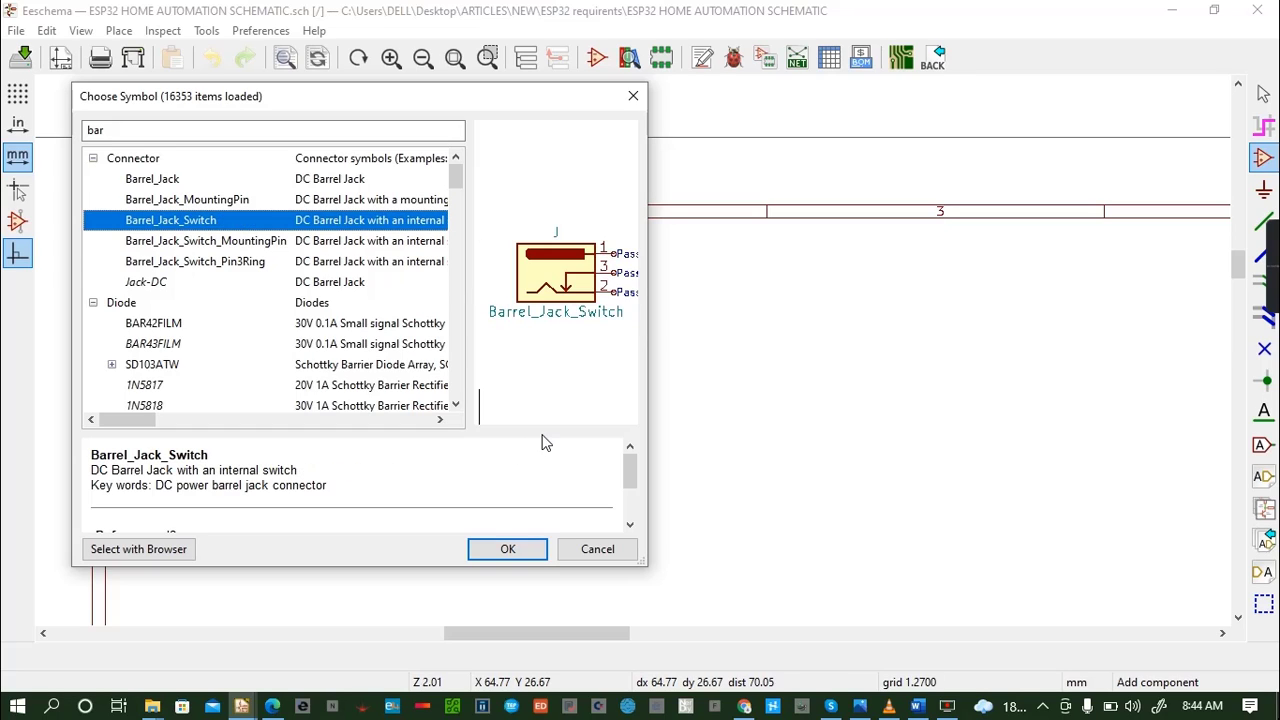
pyautogui.click(506, 550)
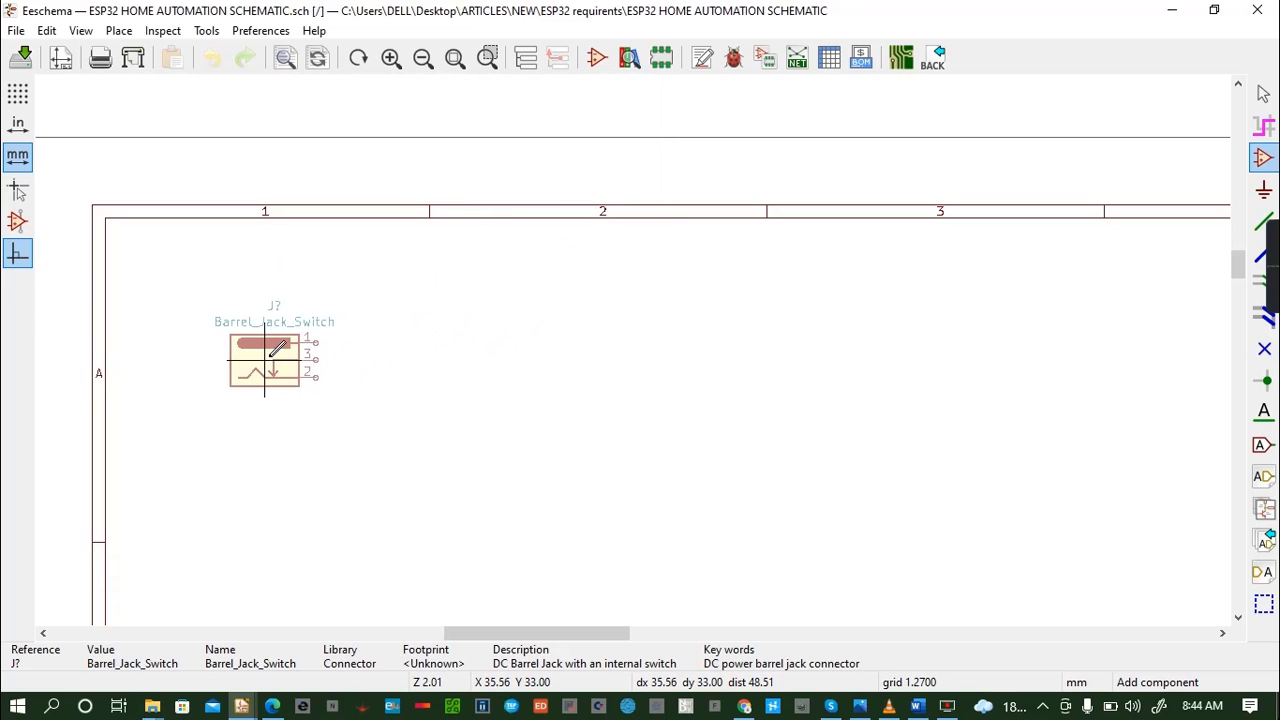
pyautogui.click(258, 357)
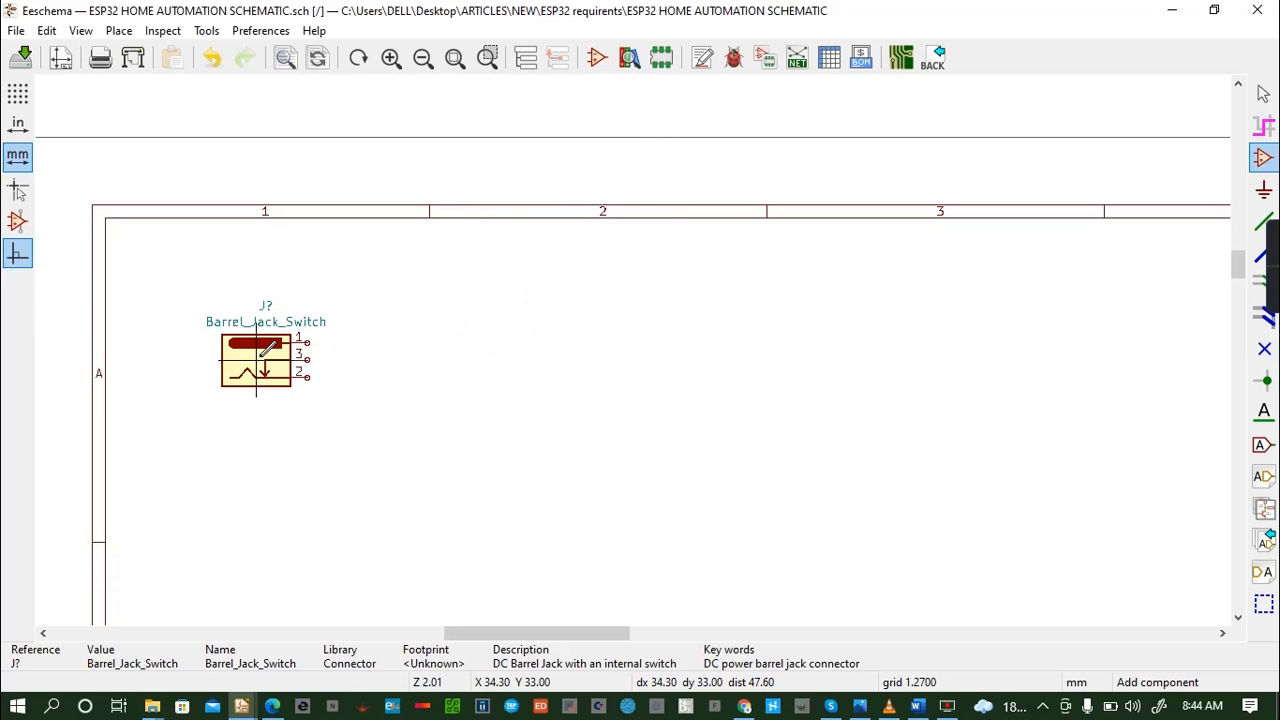
pyautogui.press('m')
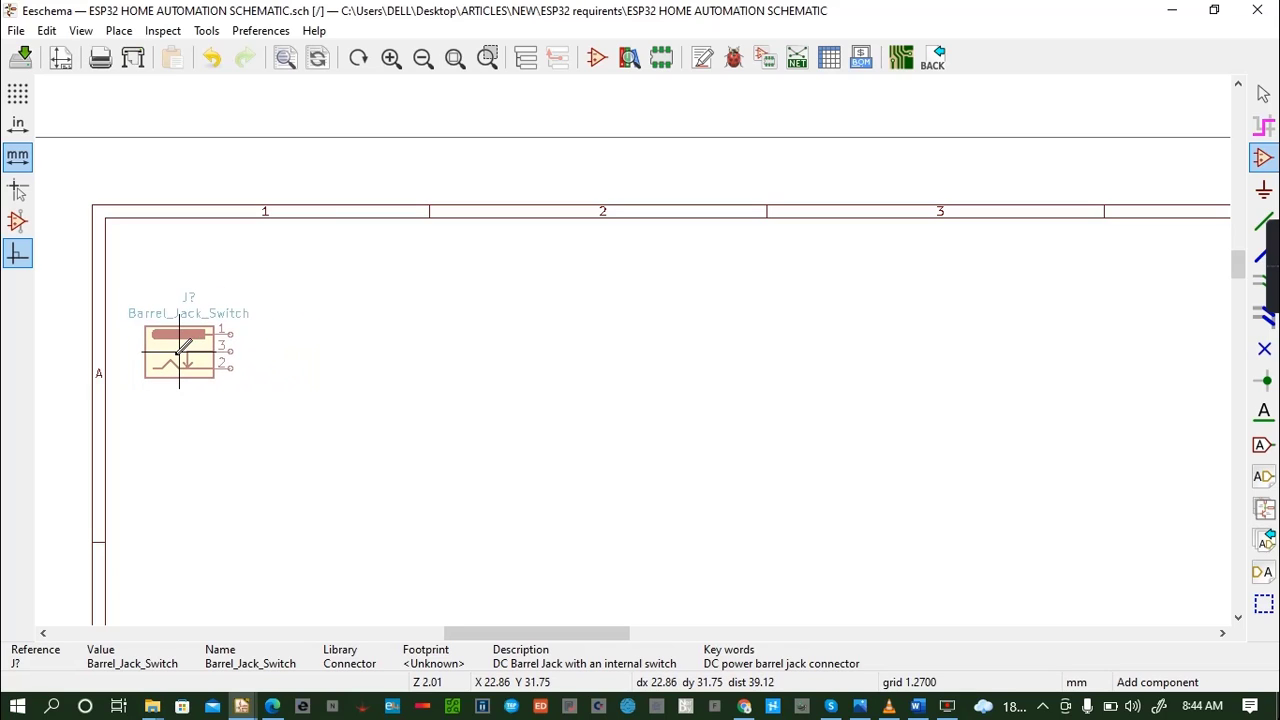
pyautogui.click(178, 349)
pyautogui.hotkey('ctrl', 's')
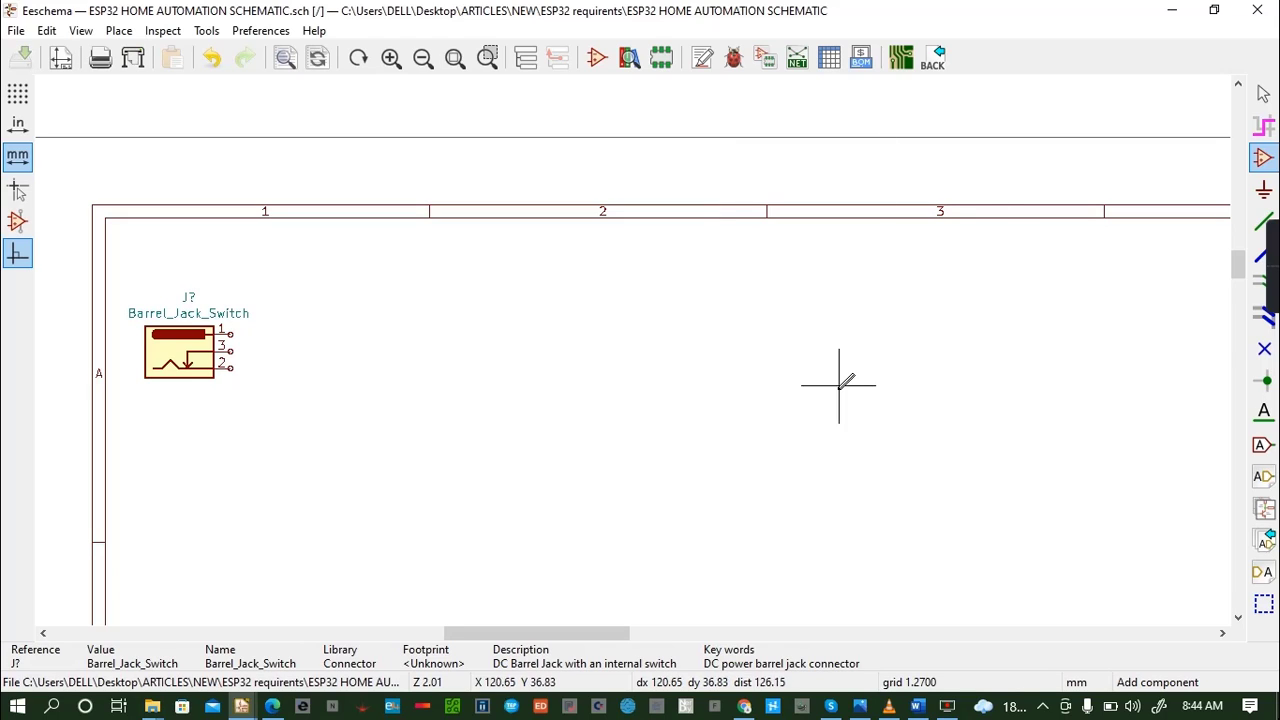
# - Find the GND power symbol with the filter "gnd" and place it below the barrel jack's pins
pyautogui.click(367, 325)
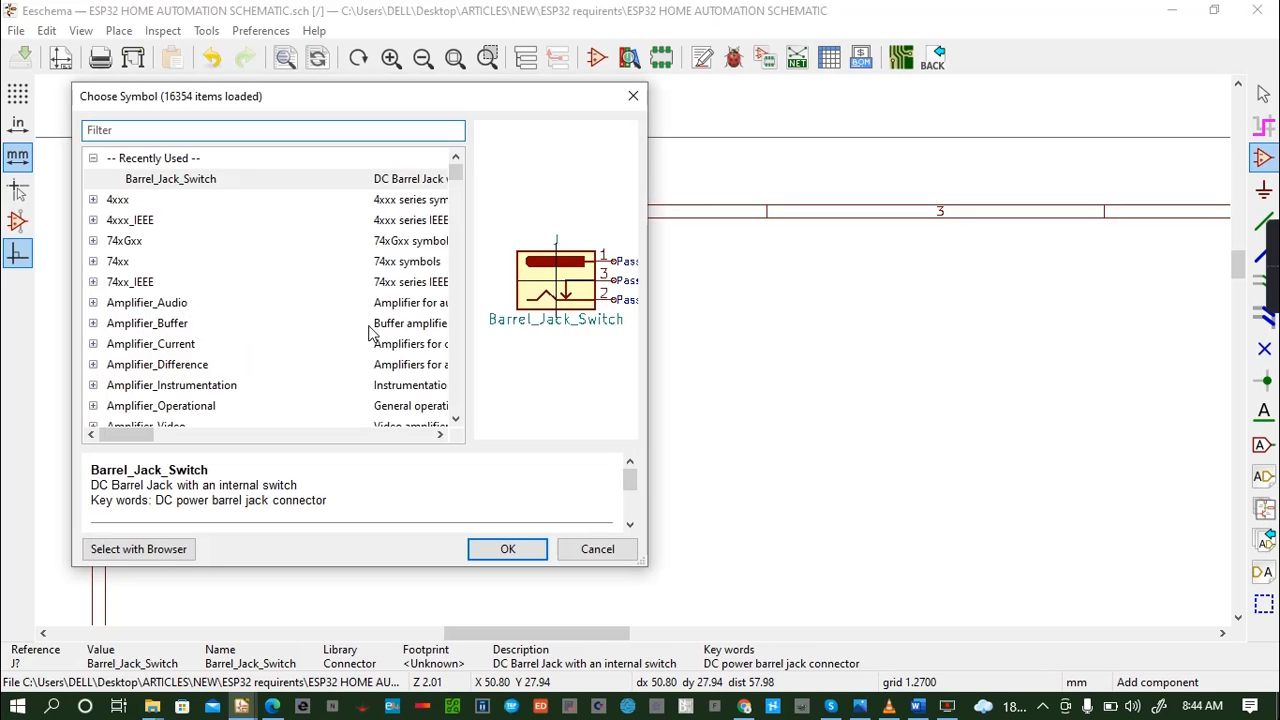
pyautogui.write('gnd')
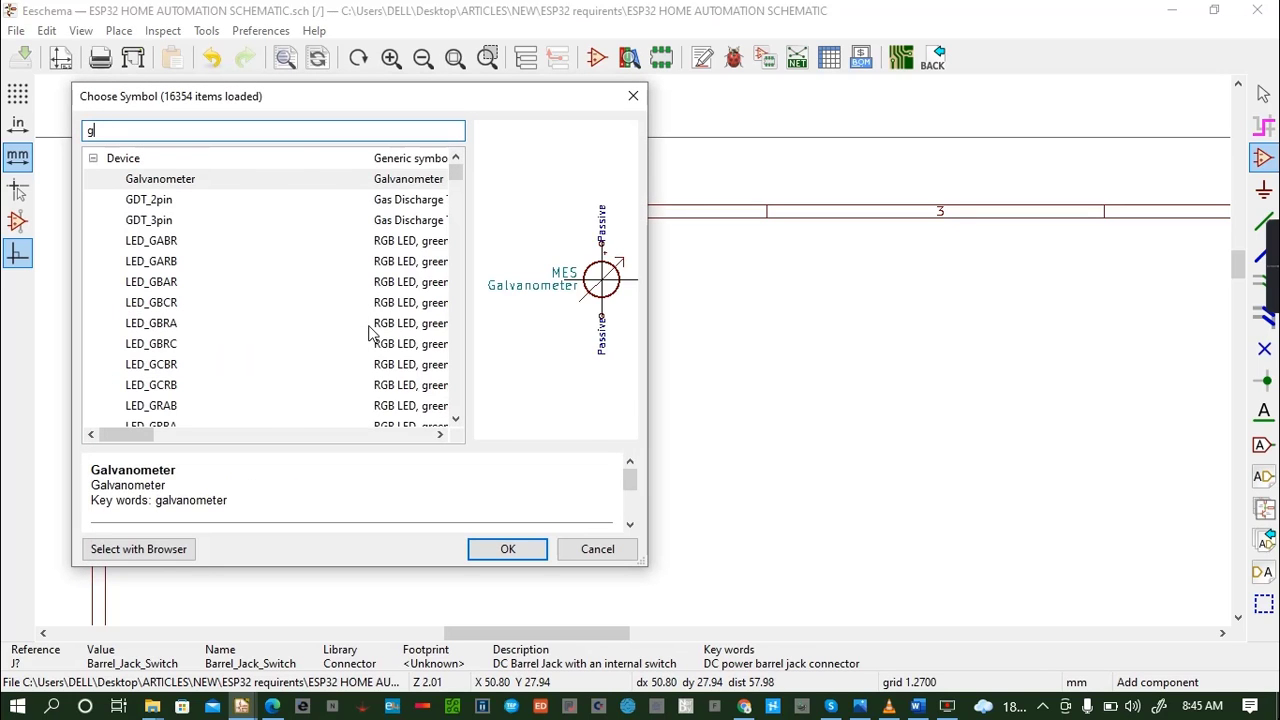
pyautogui.click(504, 549)
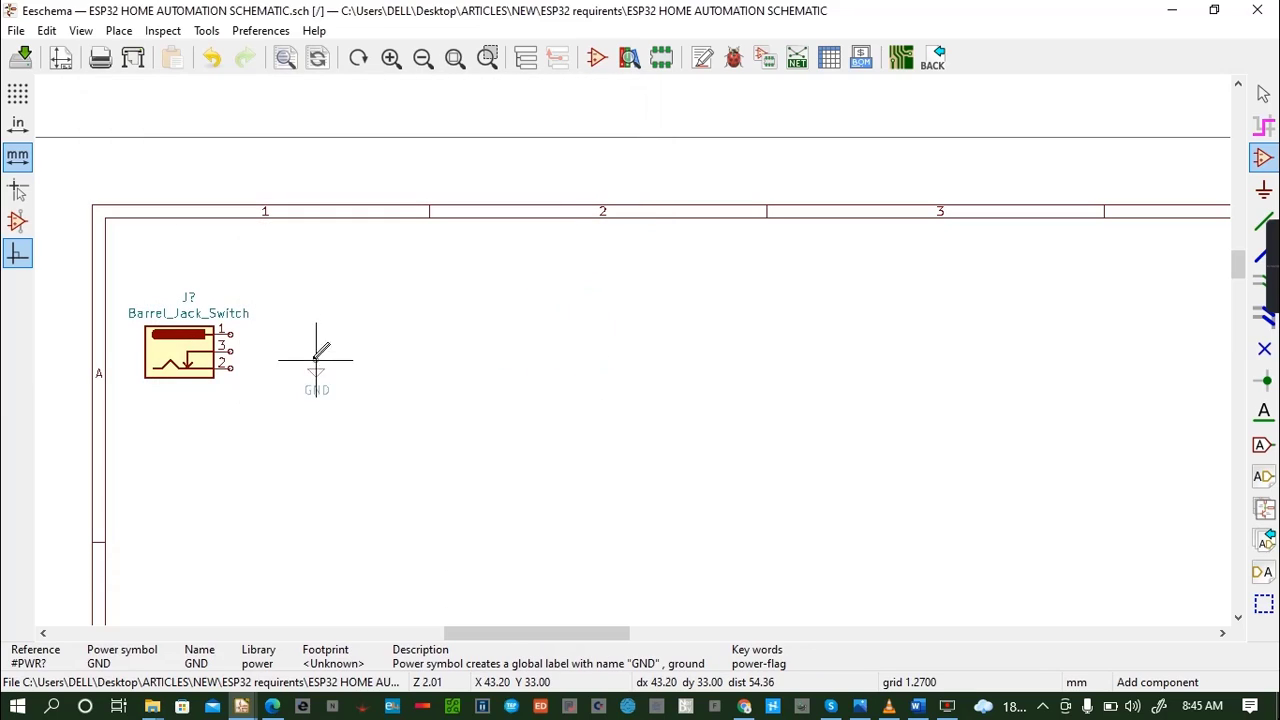
pyautogui.click(230, 436)
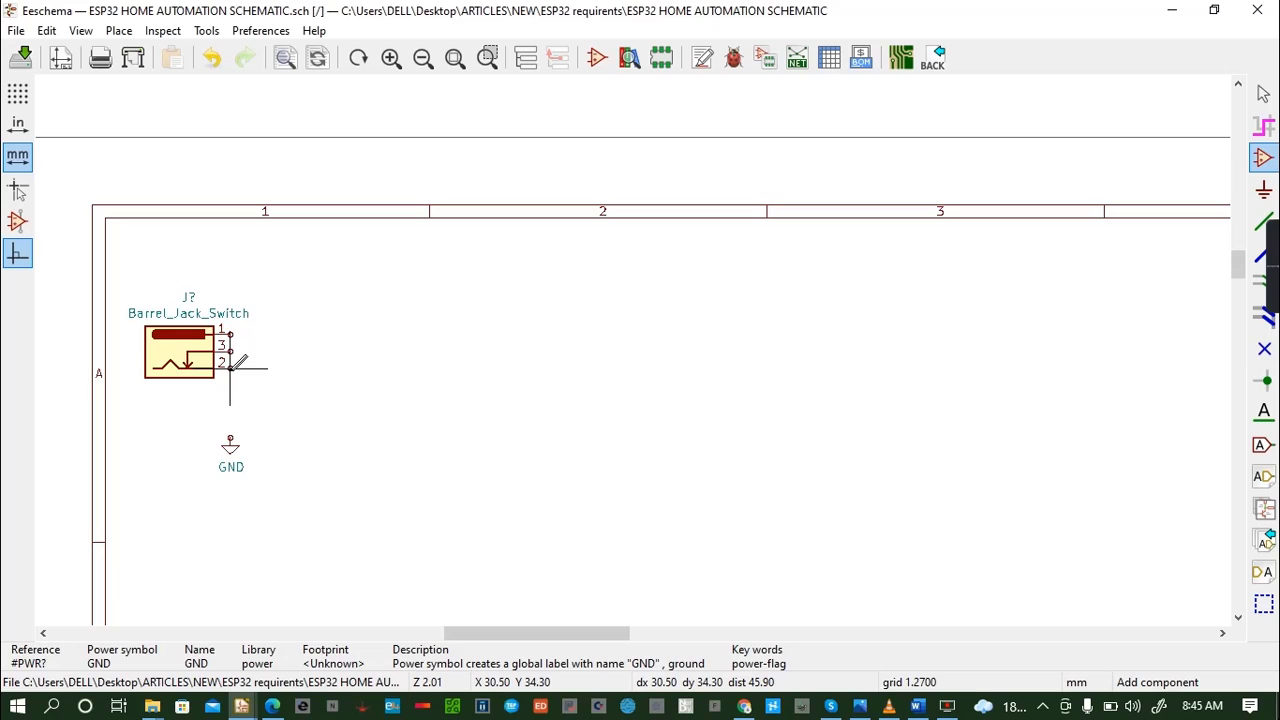
# - Wire barrel jack pins 2 and 3 together to GND, shifting the GND symbol onto the wire's end, and save the schematic
pyautogui.press('w')
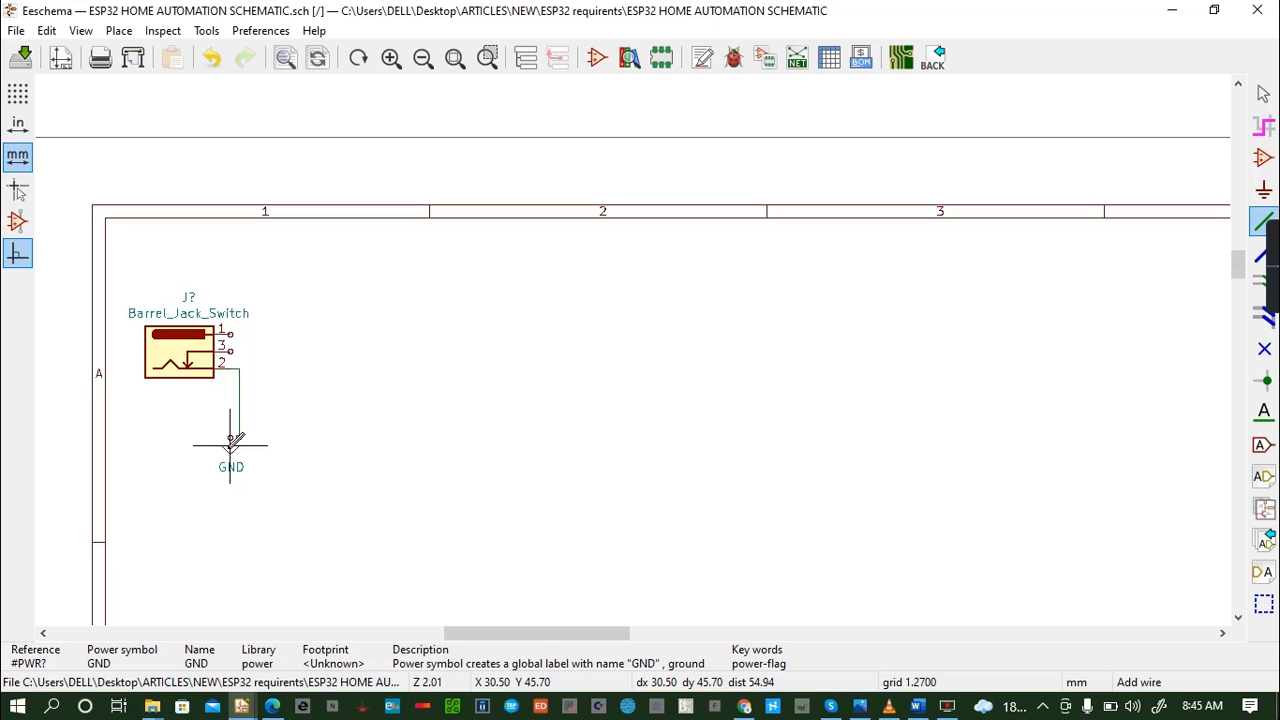
pyautogui.press('m')
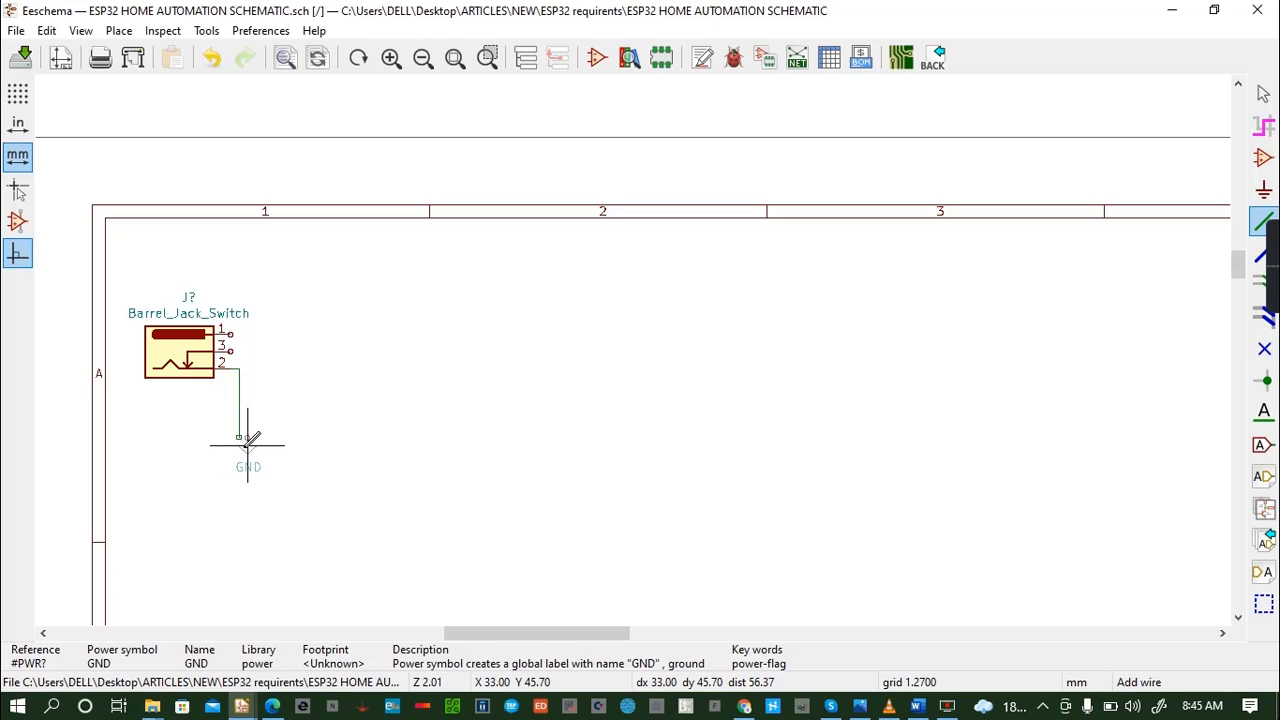
pyautogui.click(239, 446)
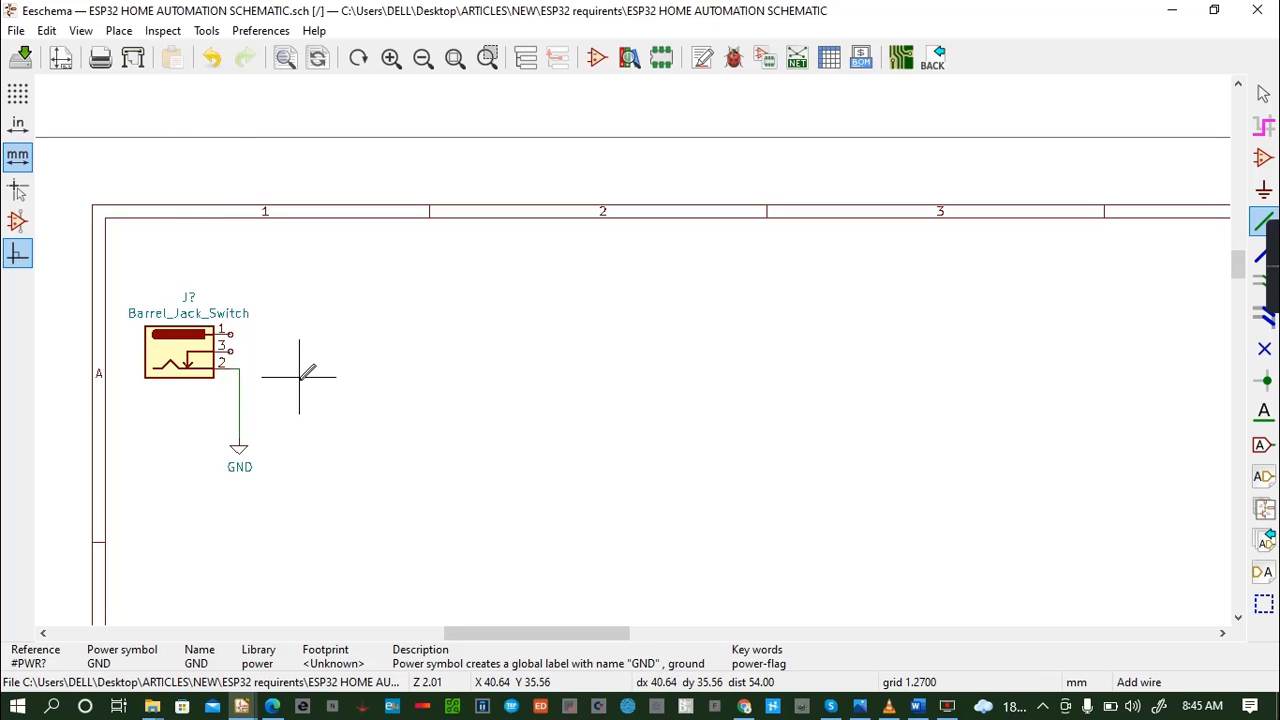
pyautogui.click(239, 368)
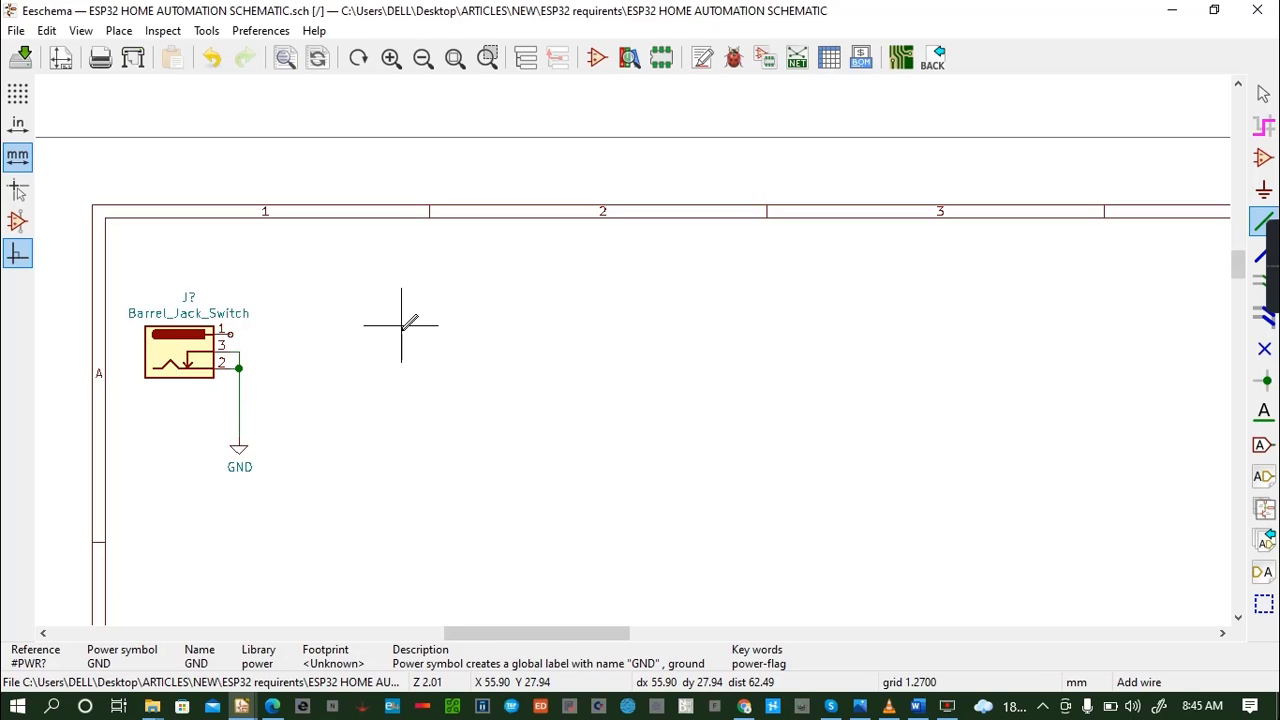
pyautogui.hotkey('ctrl', 's')
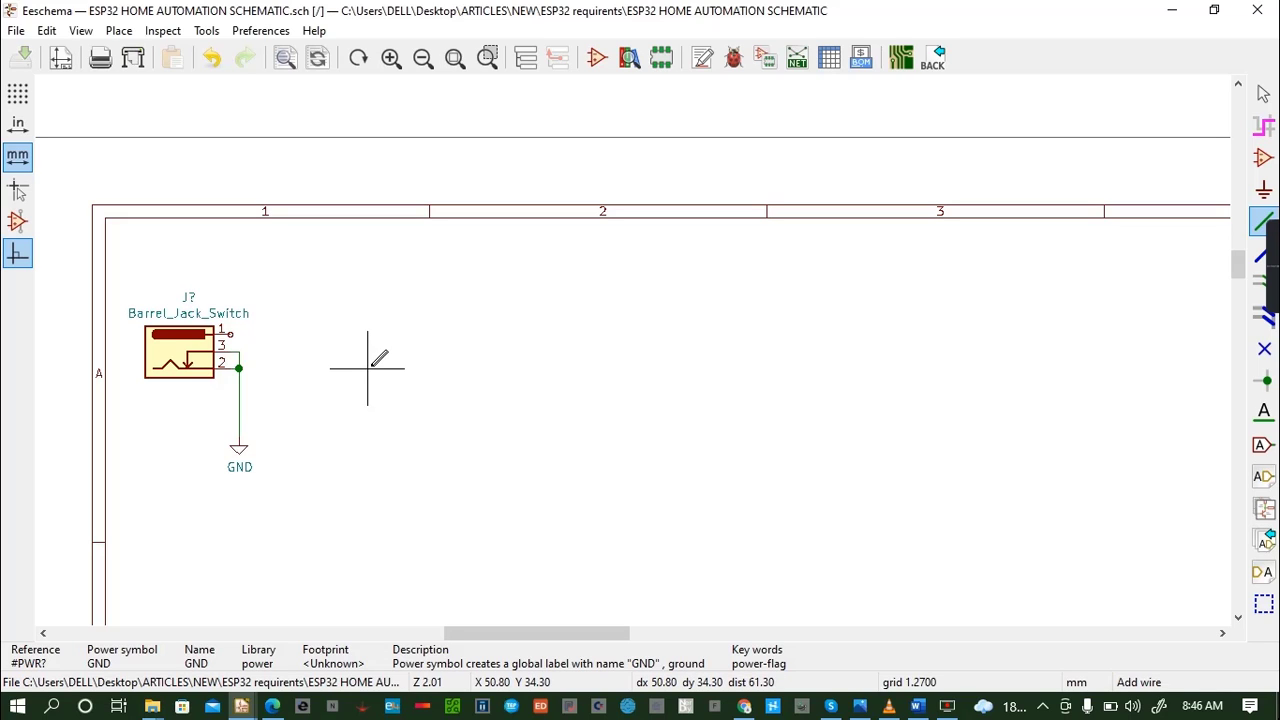
# - Search the symbol chooser for "ba178"
pyautogui.press('a')
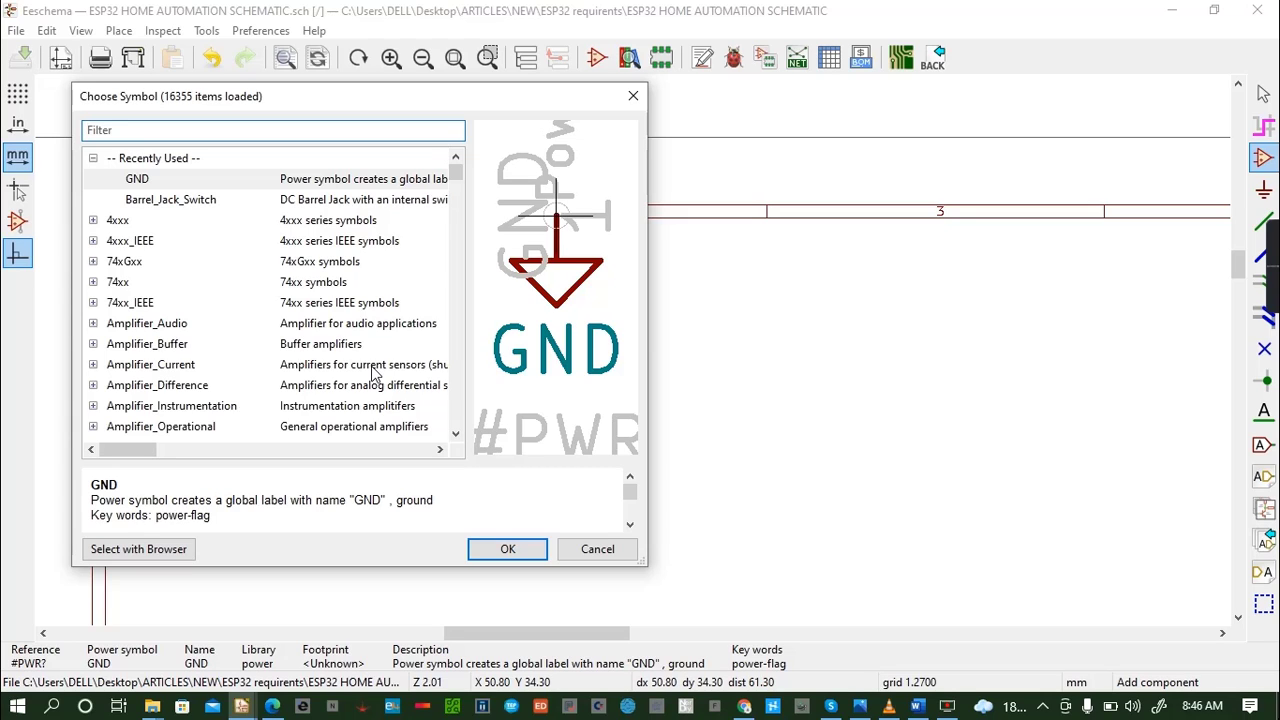
pyautogui.write('ba')
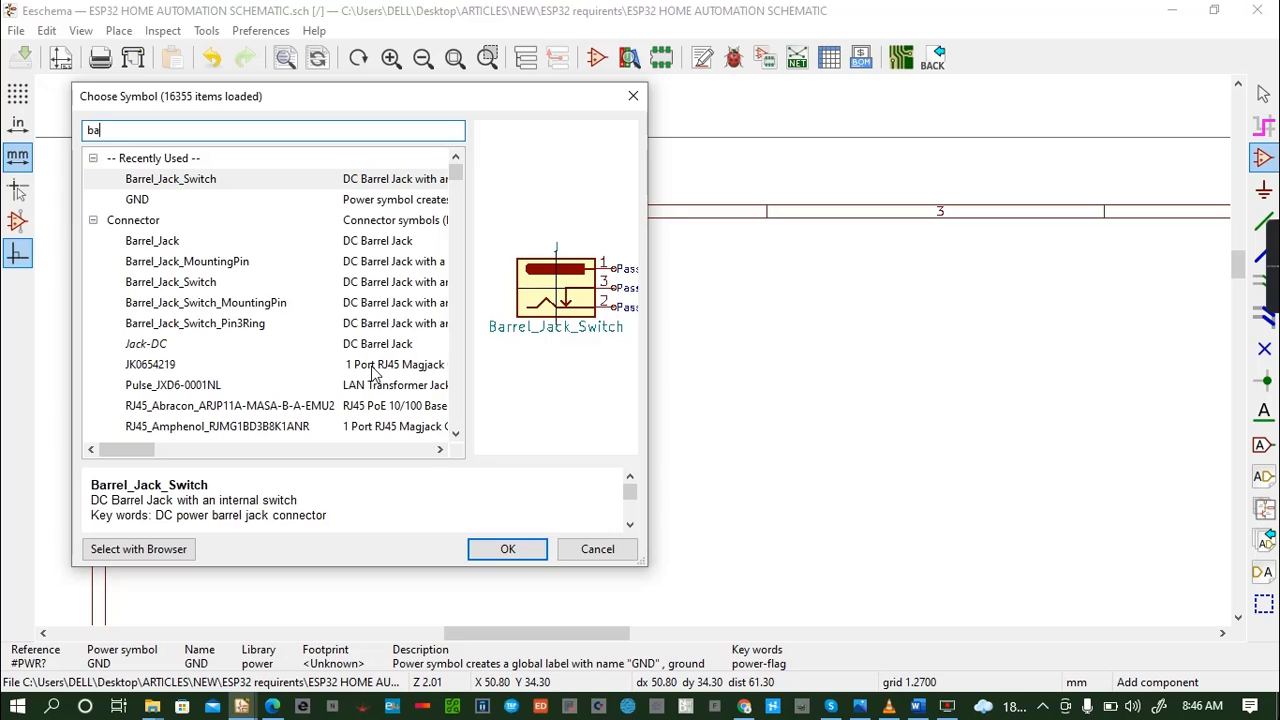
pyautogui.write('1')
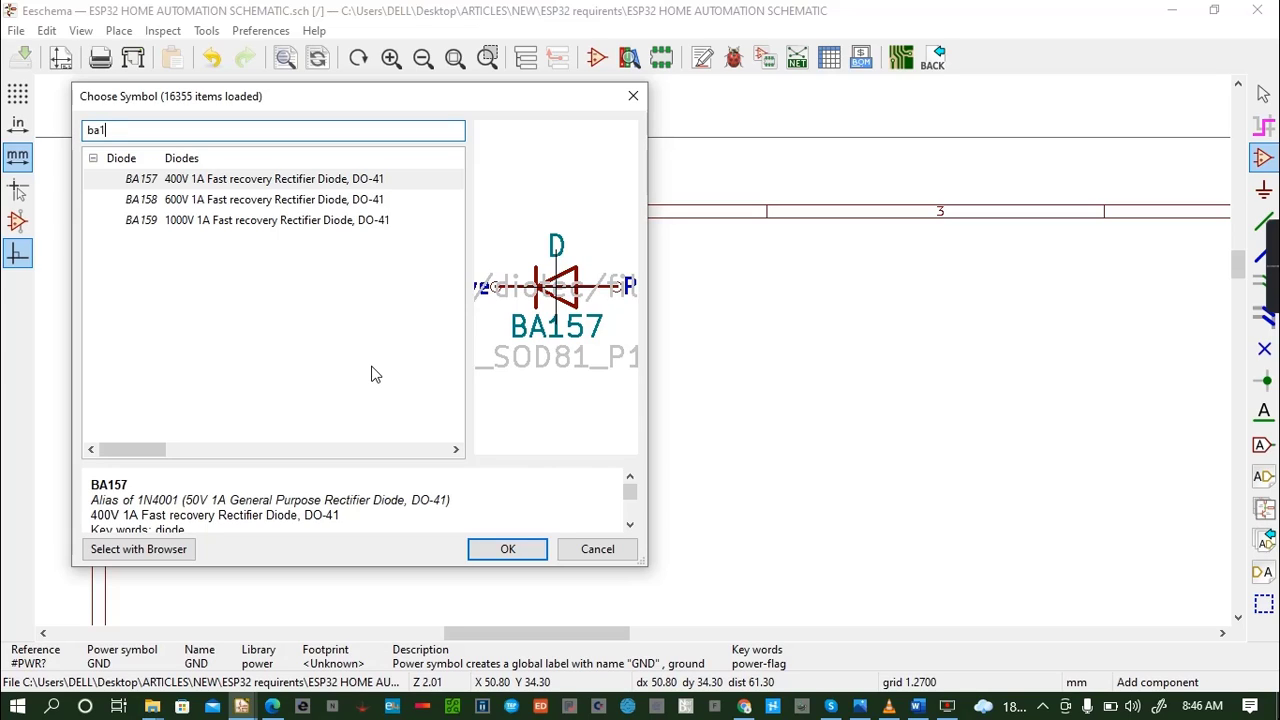
pyautogui.write('78')
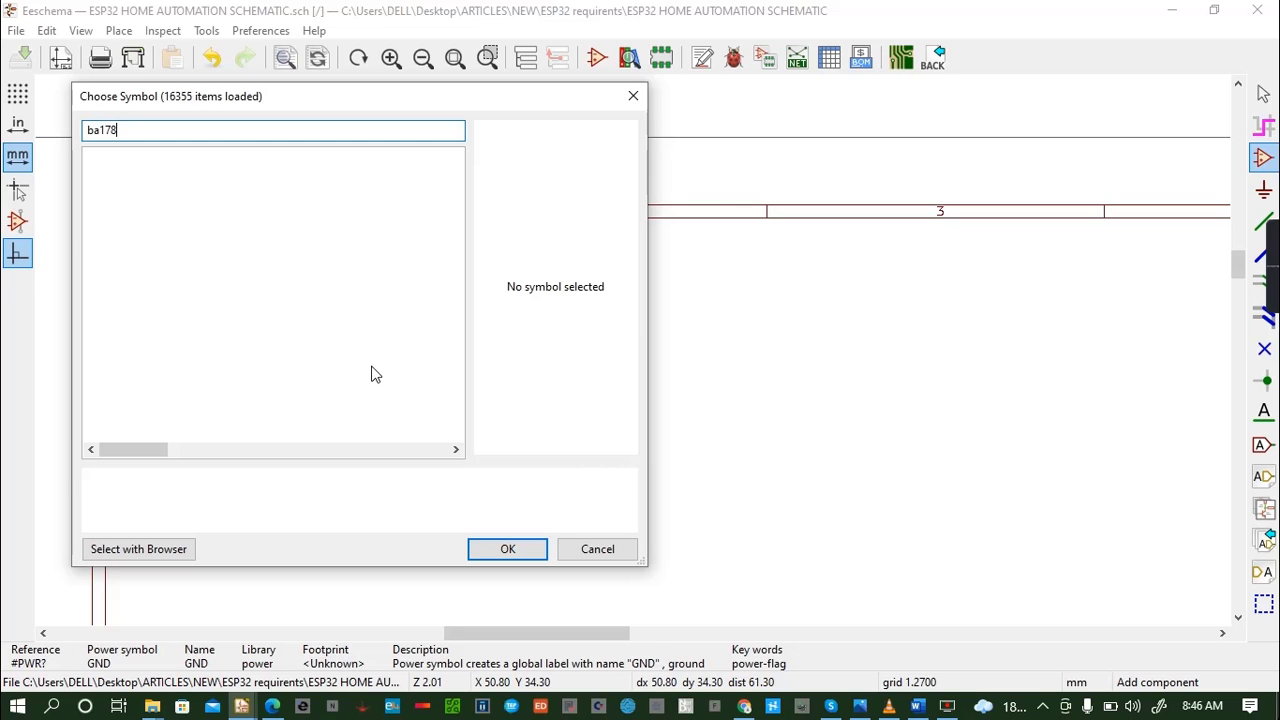
# - Replace the symbol filter with "7805" to look for an equivalent 5V linear regulator
pyautogui.press('BackSpace')
pyautogui.press('BackSpace')
pyautogui.press('BackSpace')
pyautogui.press('BackSpace')
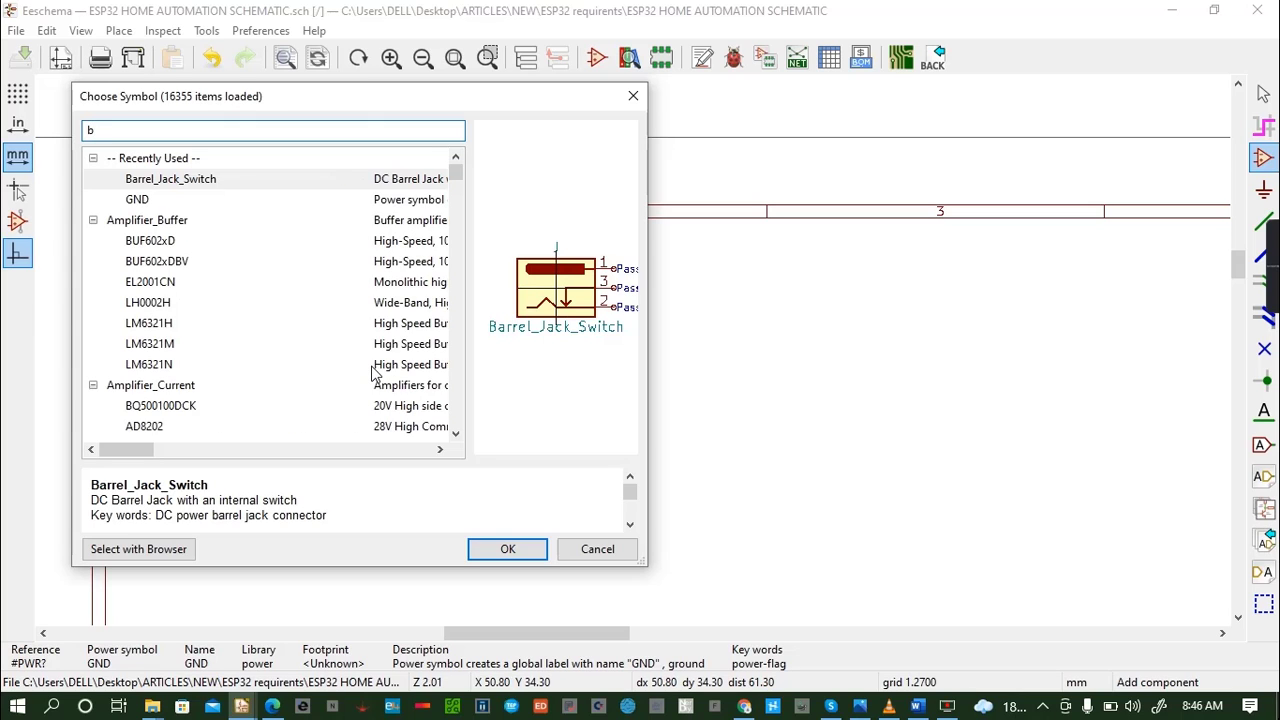
pyautogui.press('BackSpace')
pyautogui.write('7')
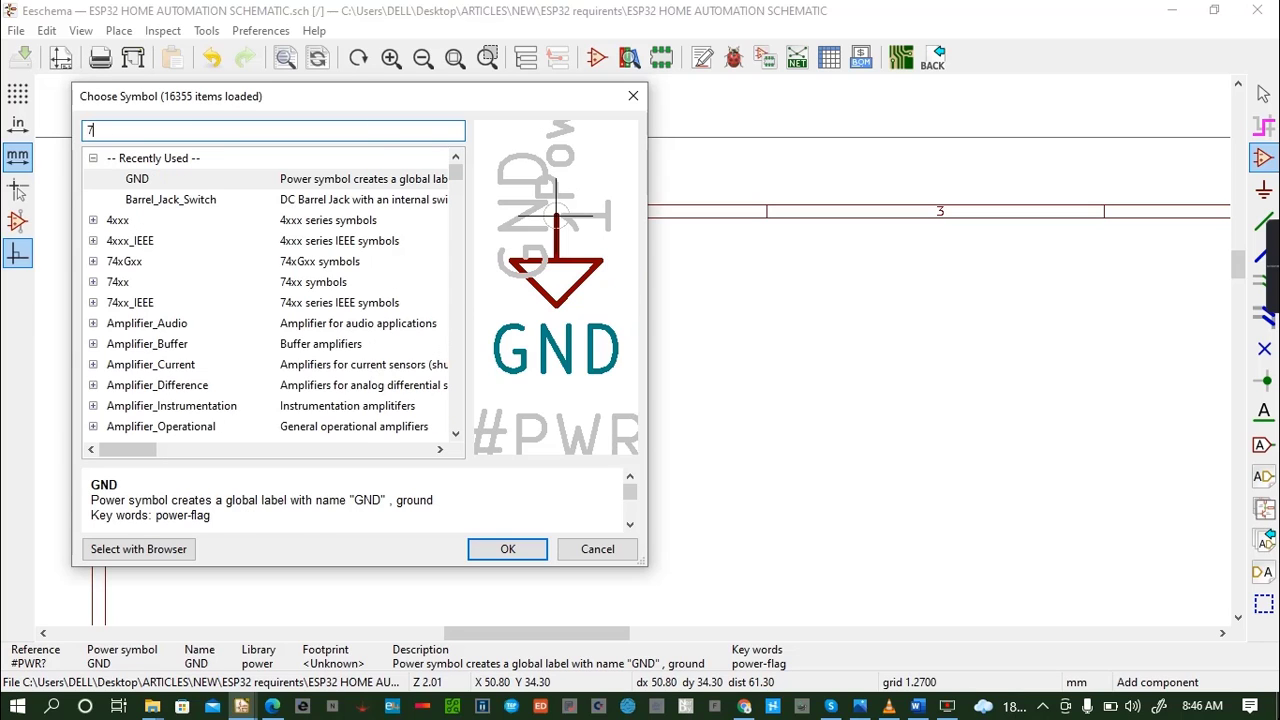
pyautogui.write('805')
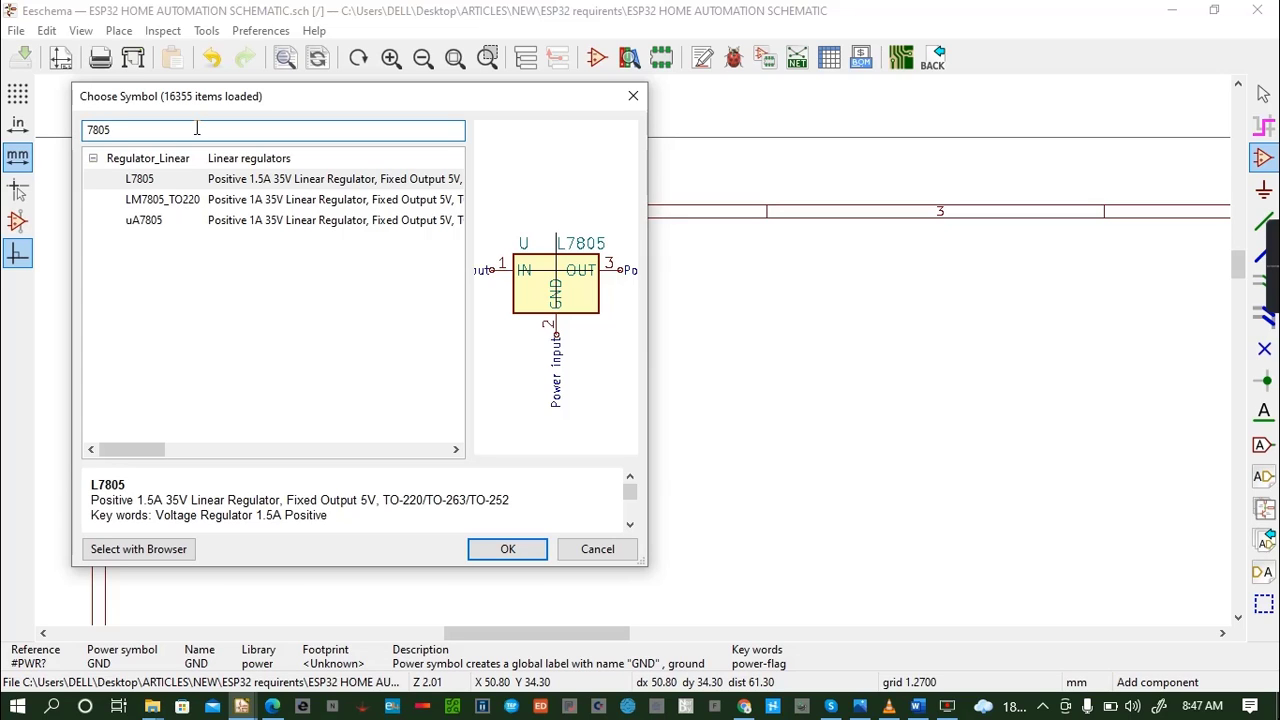
# - Search the symbols again with the filter "BA1" and clear the filter
pyautogui.press('BackSpace')
pyautogui.press('BackSpace')
pyautogui.press('BackSpace')
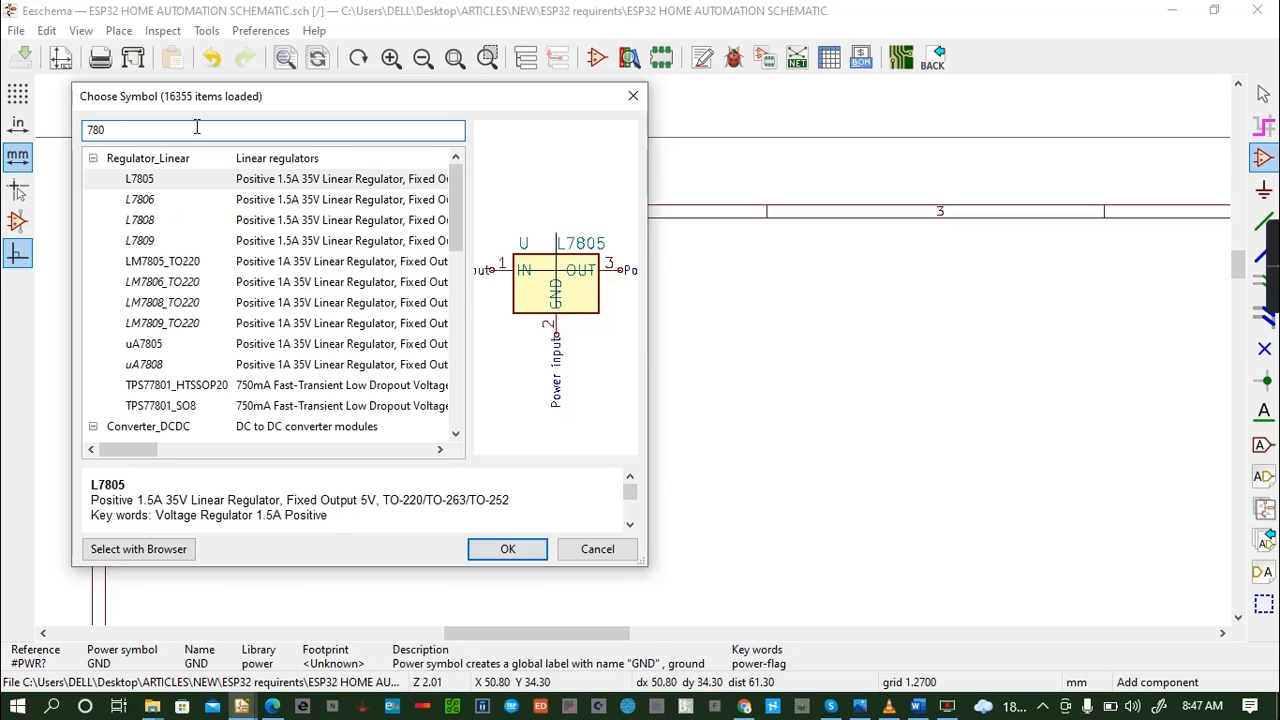
pyautogui.press('BackSpace')
pyautogui.write('BA1')
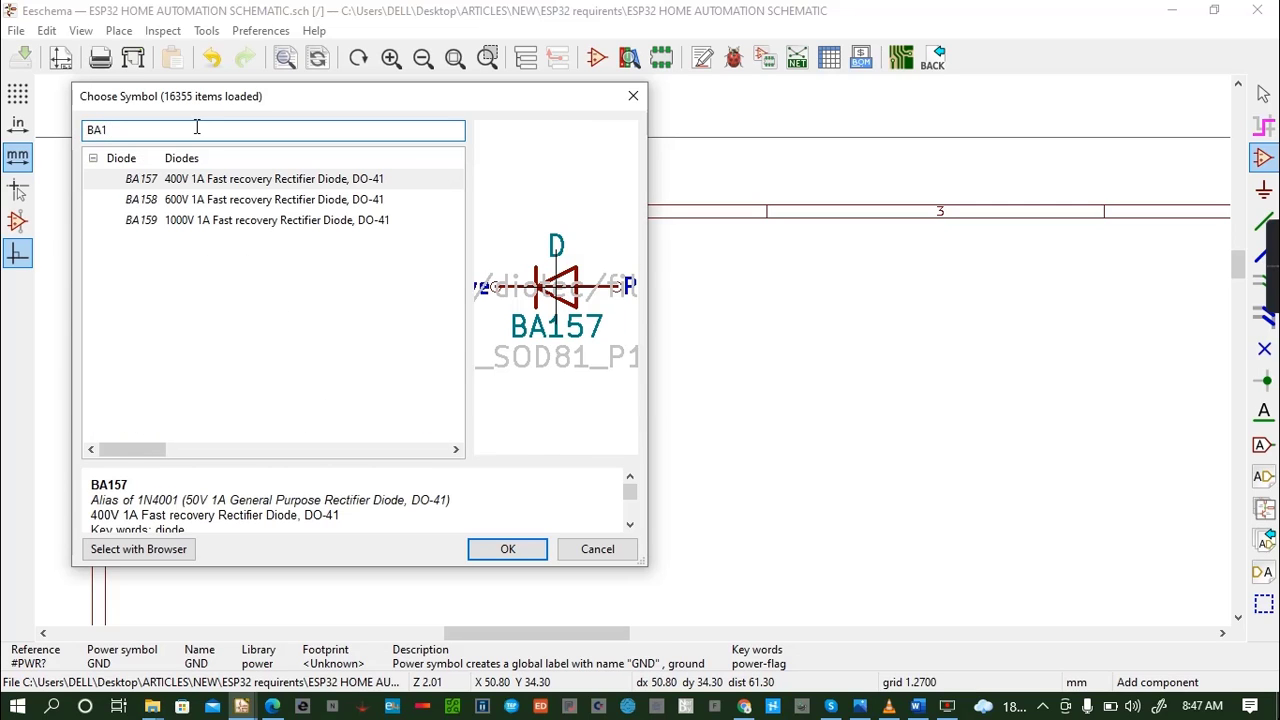
pyautogui.press('BackSpace')
pyautogui.press('BackSpace')
pyautogui.press('BackSpace')
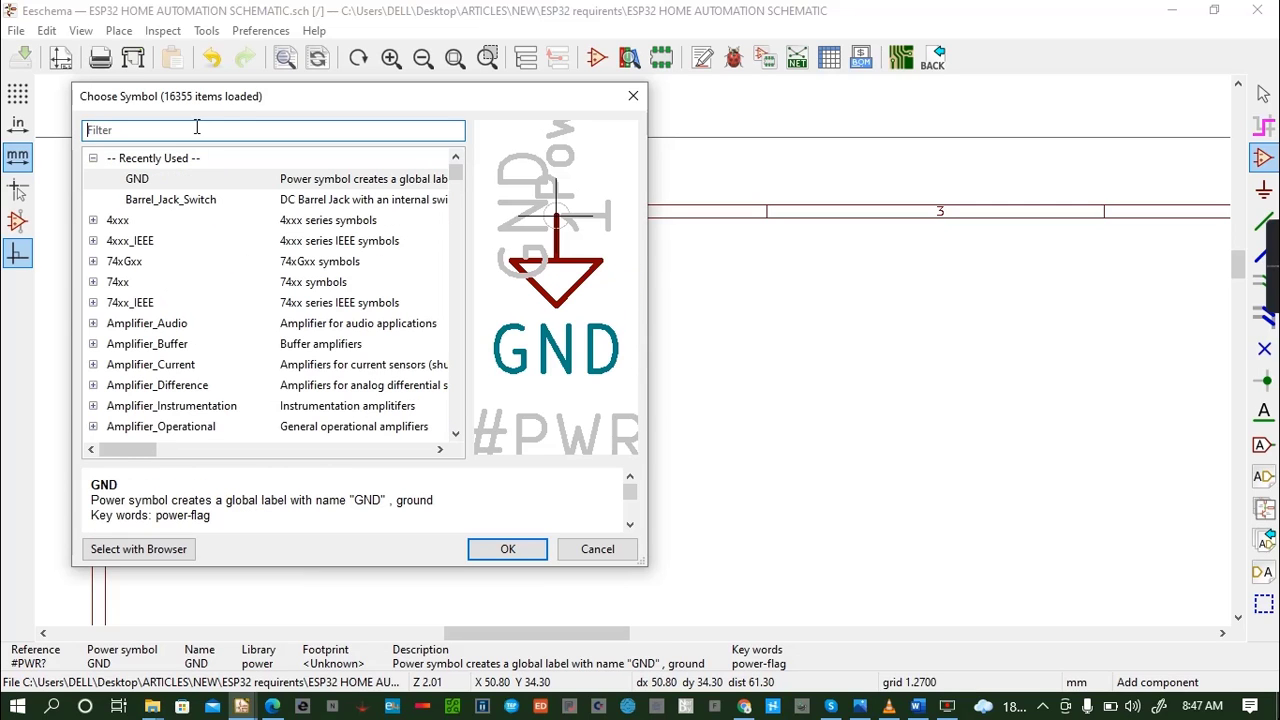
# - Find the ul_BA17805T archive with a Windows search for "BA1" and extract it to its own folder in Downloads
pyautogui.click(53, 707)
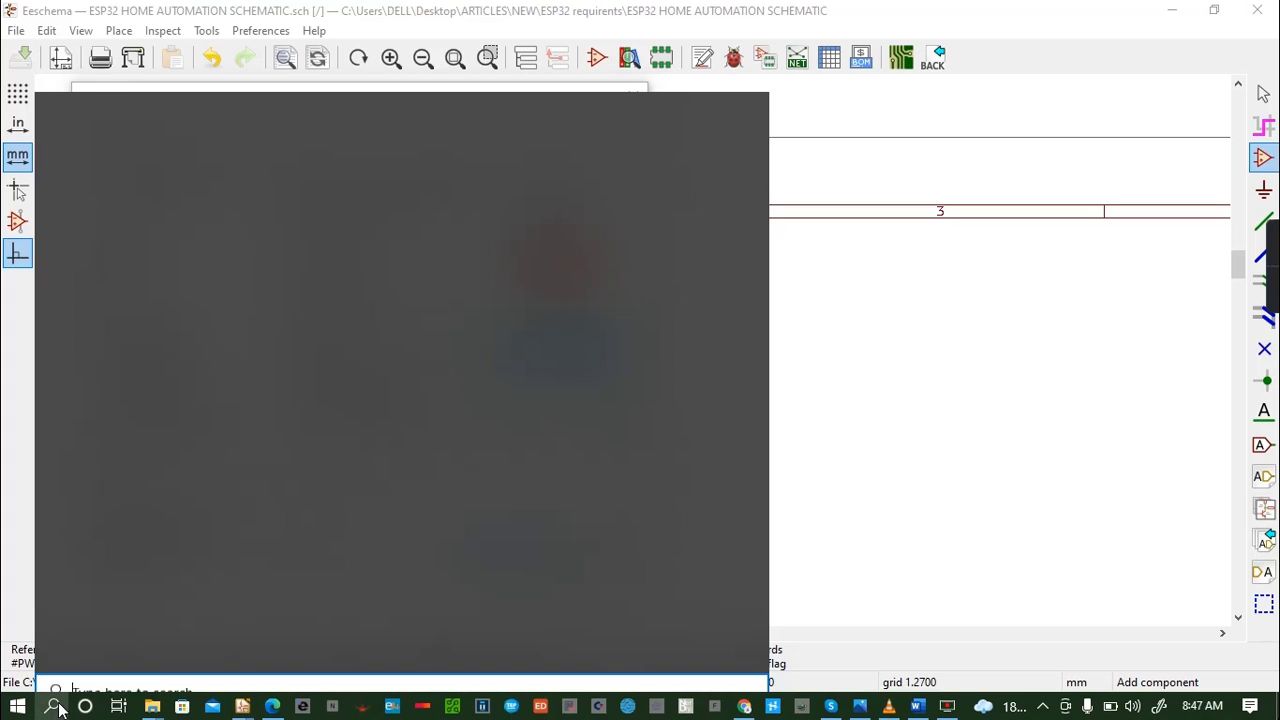
pyautogui.write('BA1')
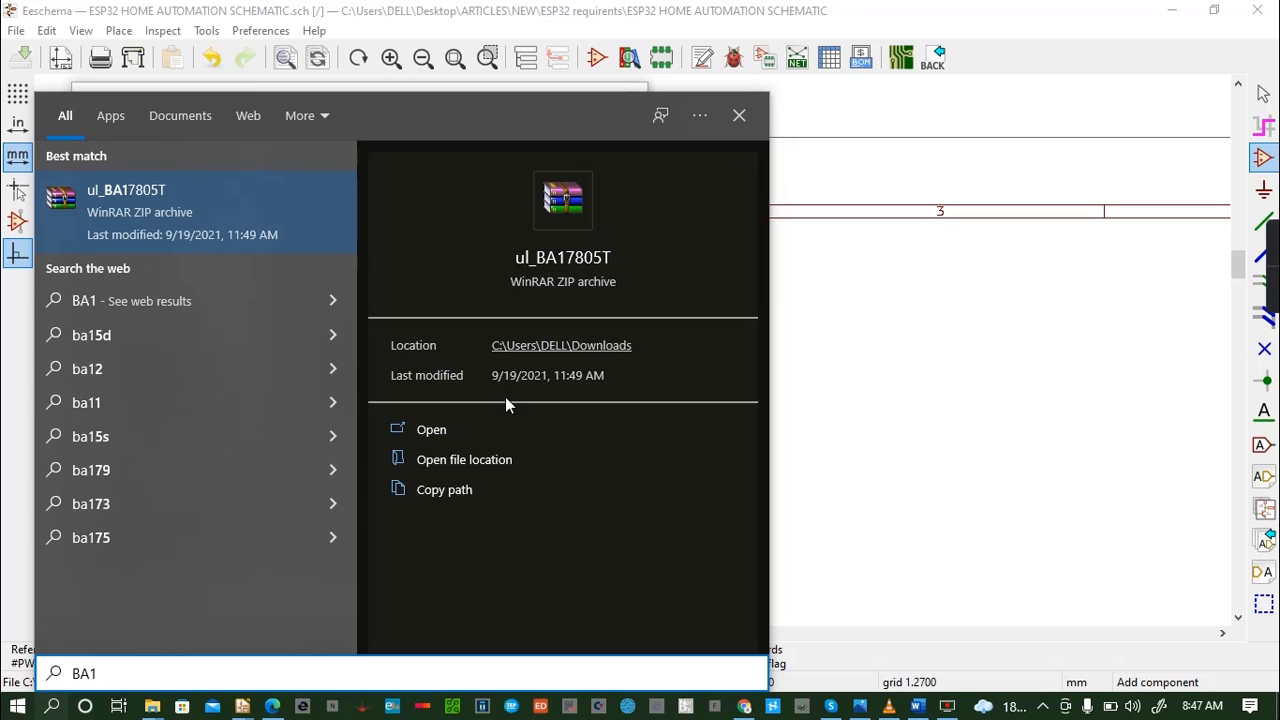
pyautogui.click(460, 470)
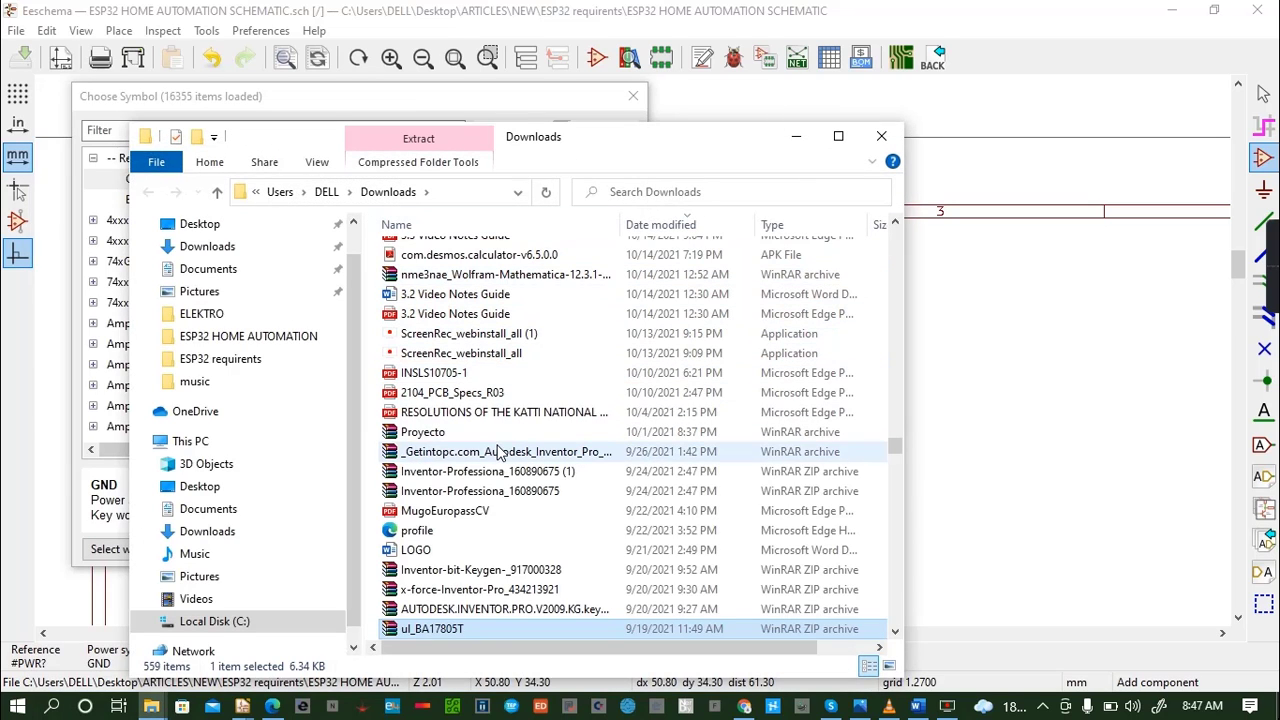
pyautogui.scroll(-3, 500, 450)
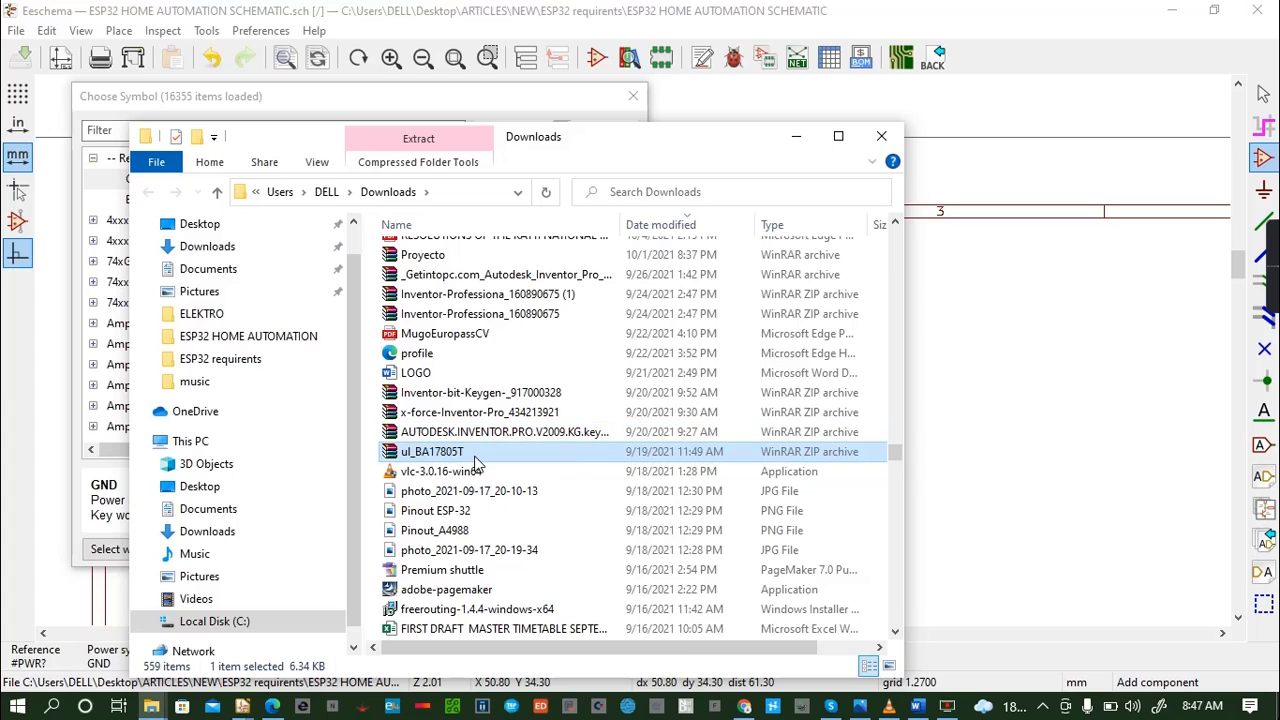
pyautogui.rightClick(478, 458)
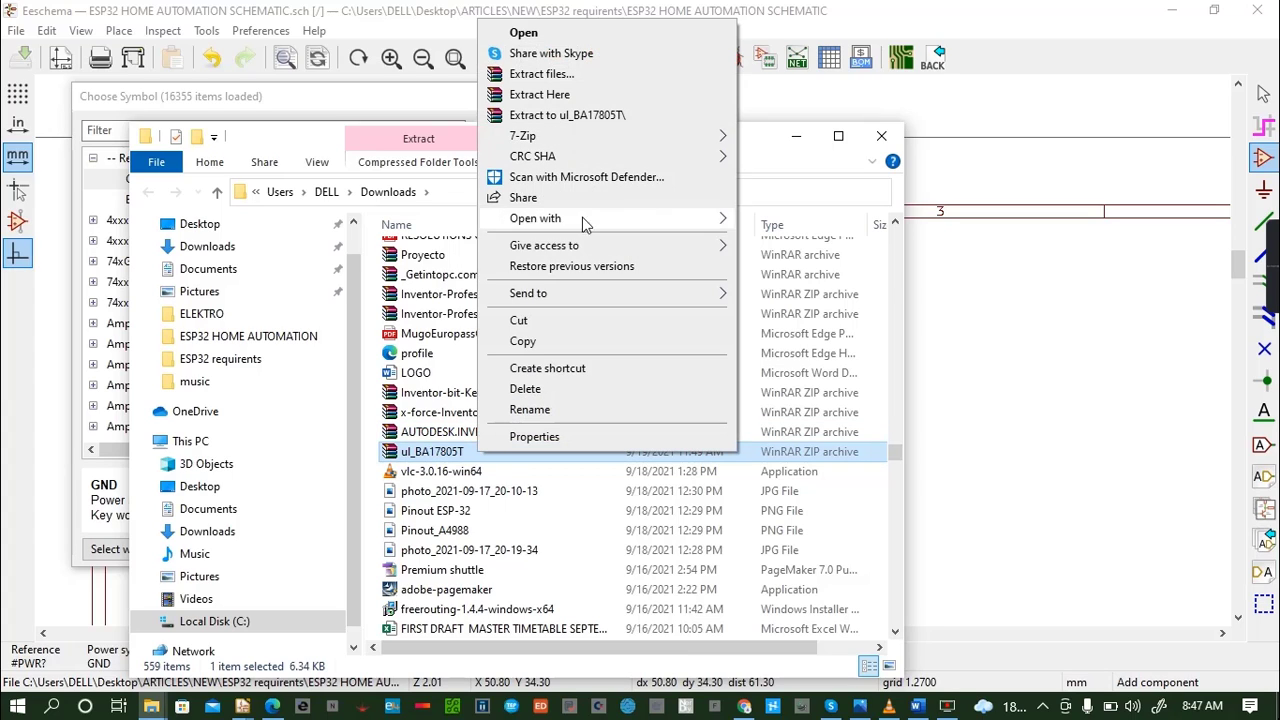
pyautogui.click(572, 117)
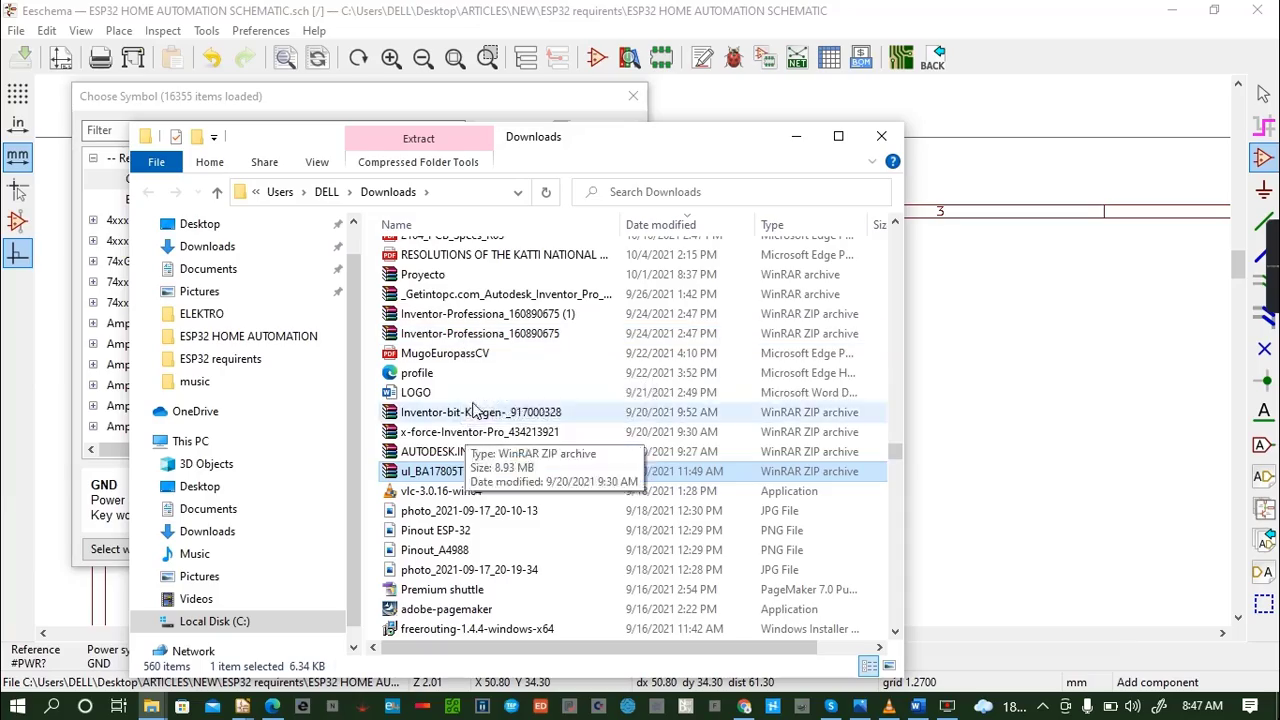
# - Copy the extracted ul_BA17805T folder listed under Today in Downloads
pyautogui.scroll(20, 470, 465)
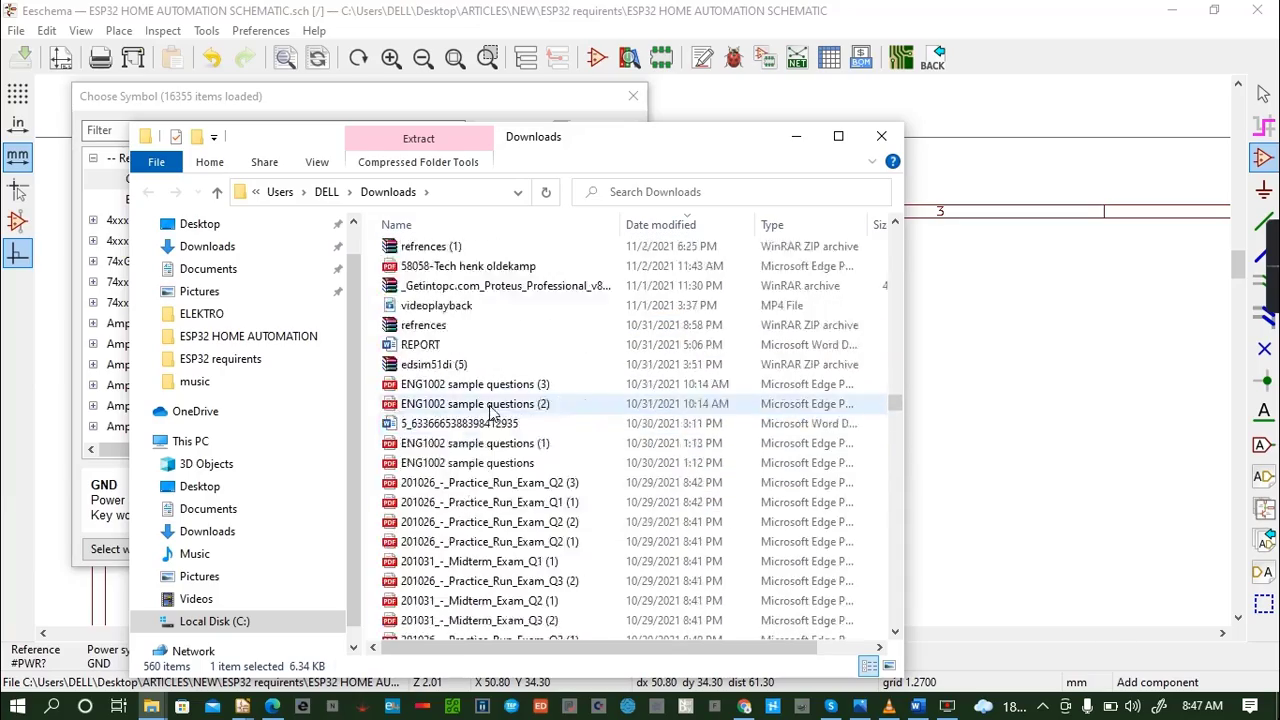
pyautogui.scroll(20, 490, 410)
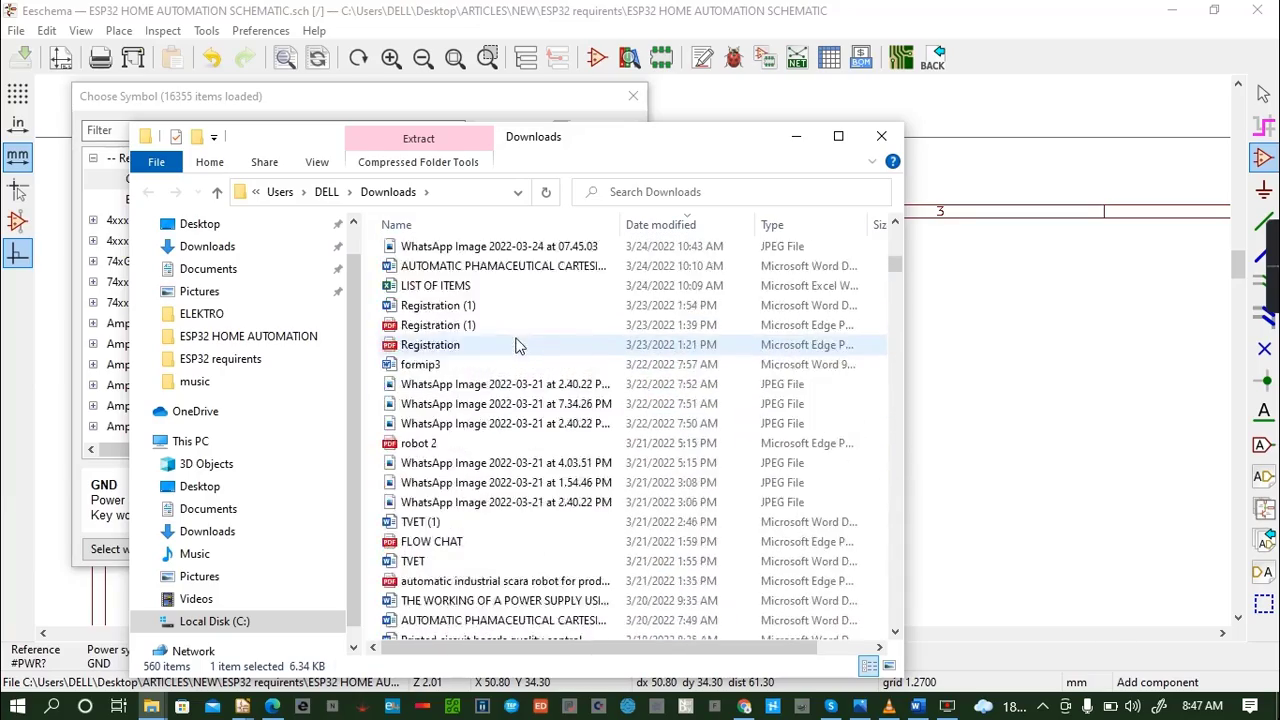
pyautogui.scroll(1, 518, 344)
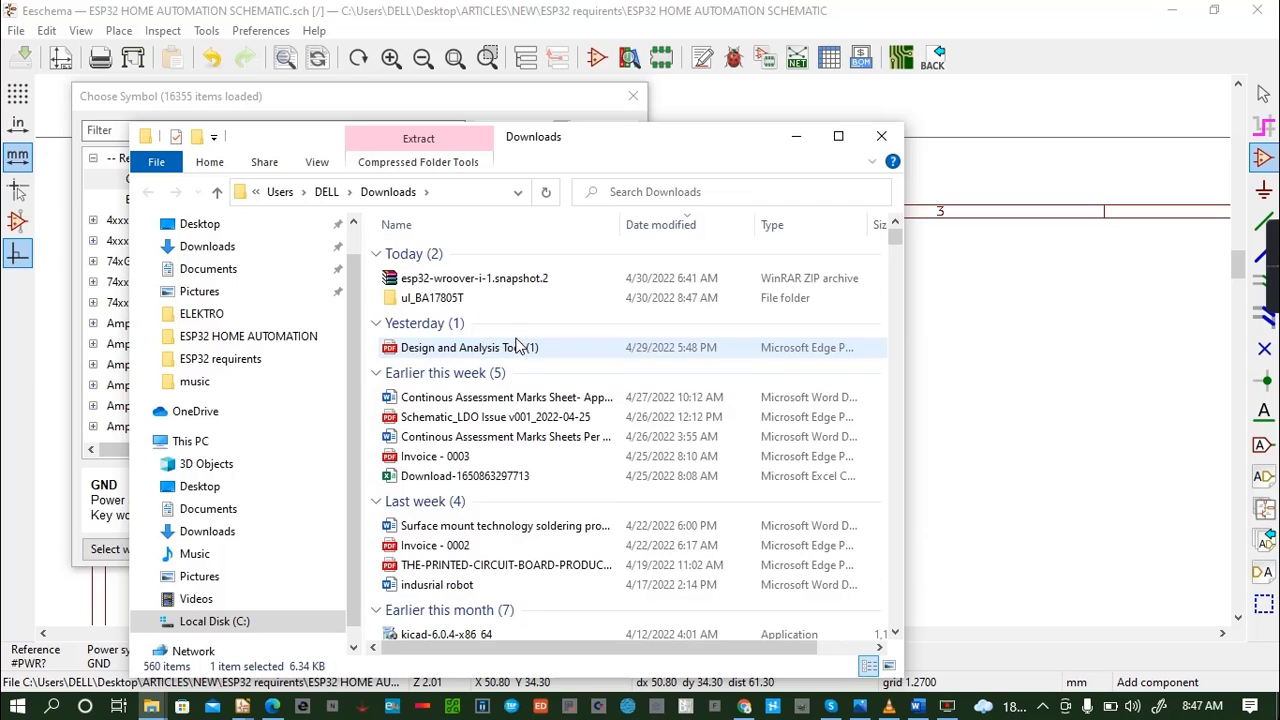
pyautogui.click(475, 300)
pyautogui.rightClick(475, 300)
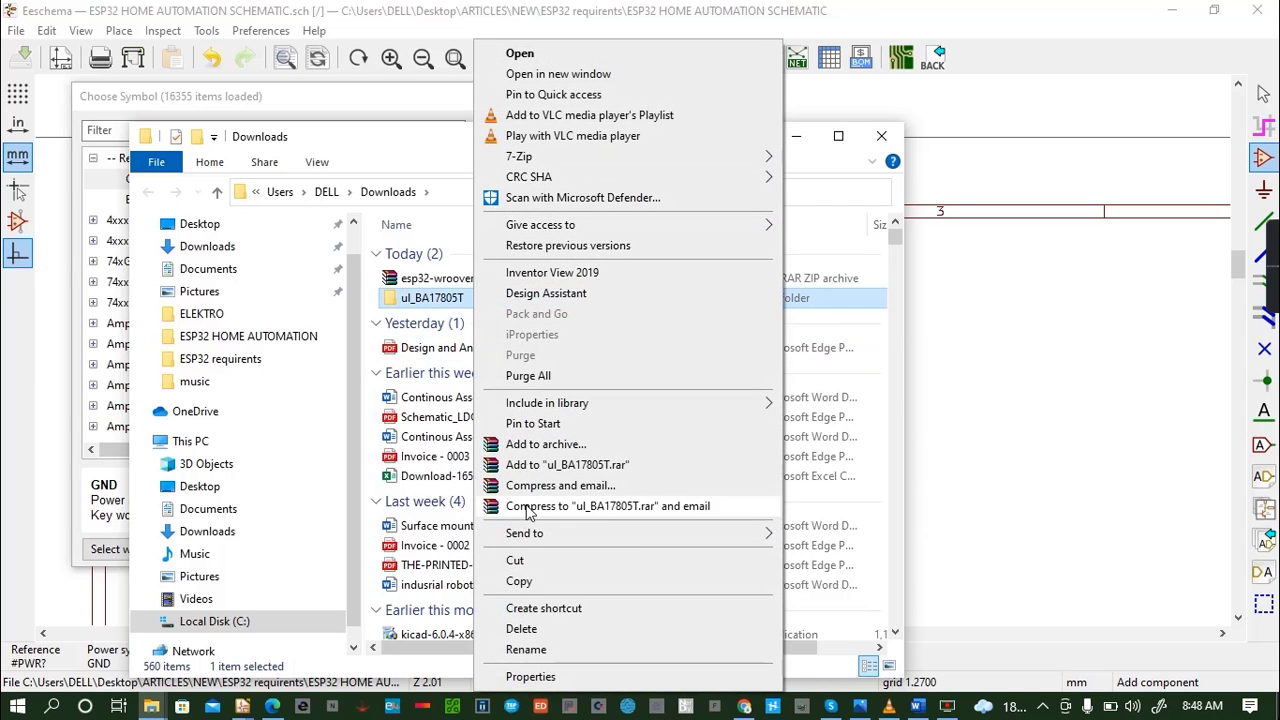
pyautogui.click(527, 579)
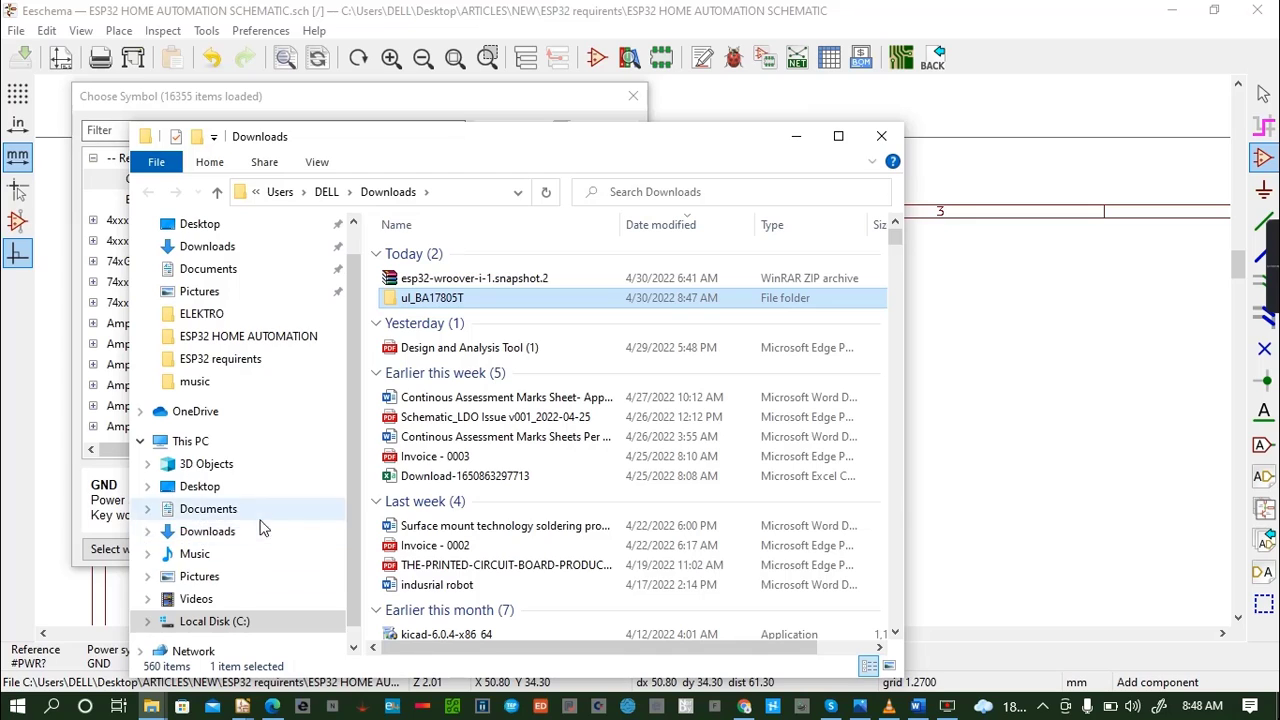
# - Paste the ul_BA17805T folder into the kicad footprints folder on Local Disk (C:)
pyautogui.scroll(-1, 200, 560)
pyautogui.click(200, 597)
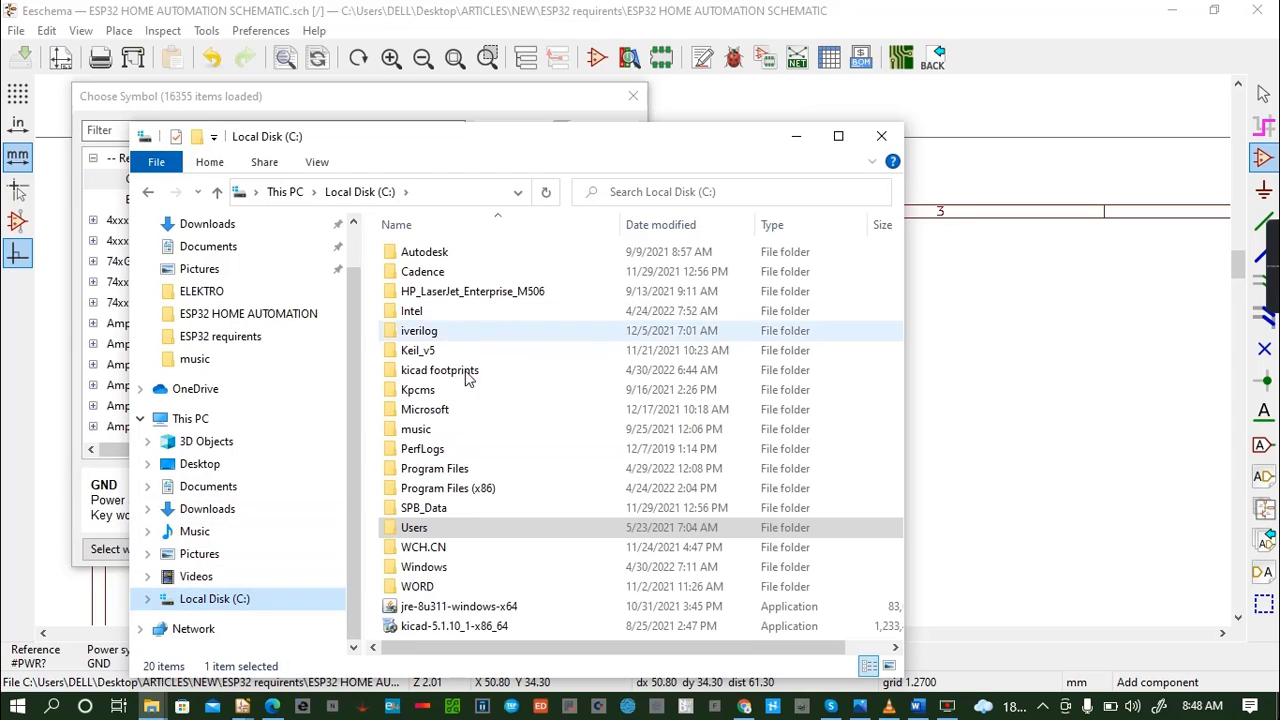
pyautogui.doubleClick(440, 370)
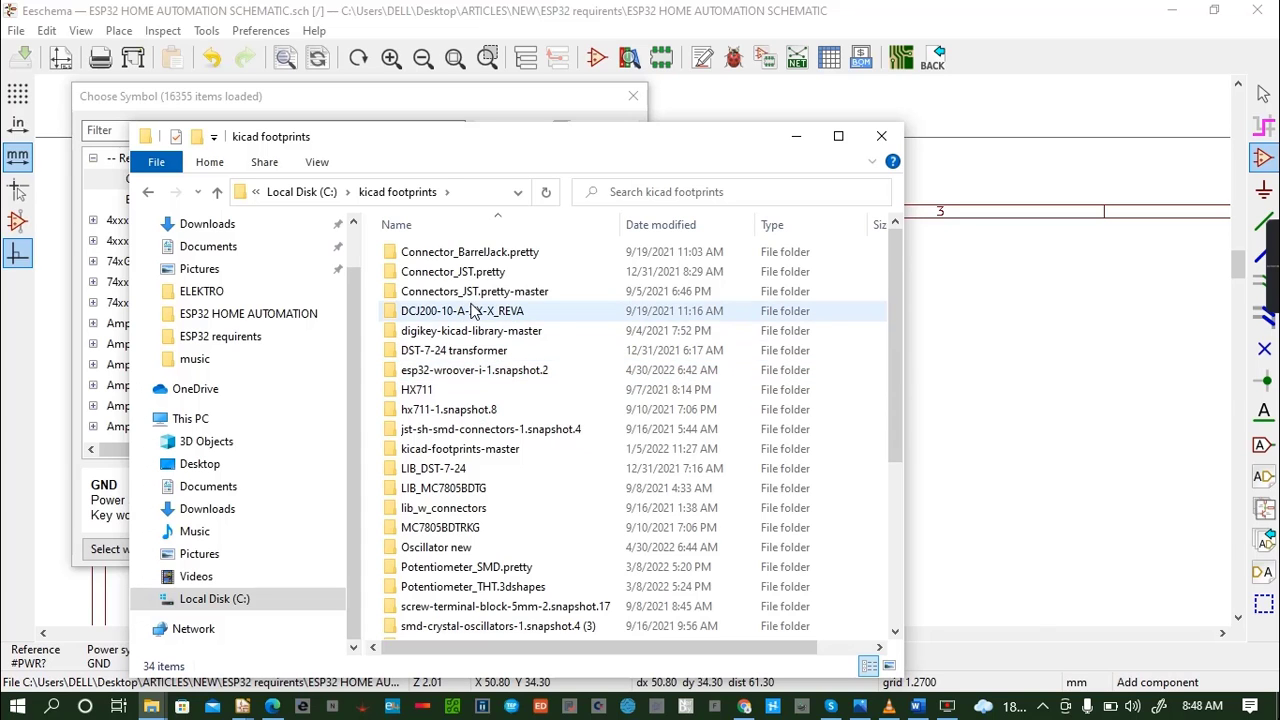
pyautogui.scroll(-1, 474, 312)
pyautogui.scroll(-1, 473, 350)
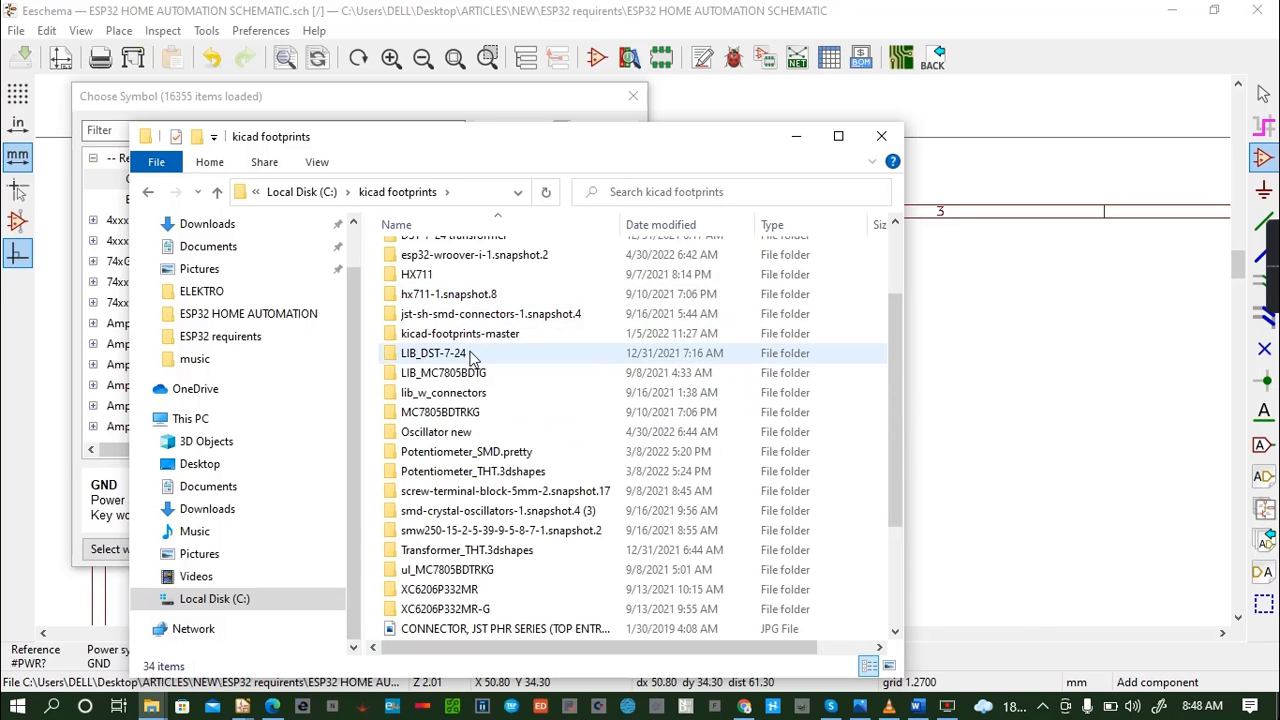
pyautogui.click(838, 136)
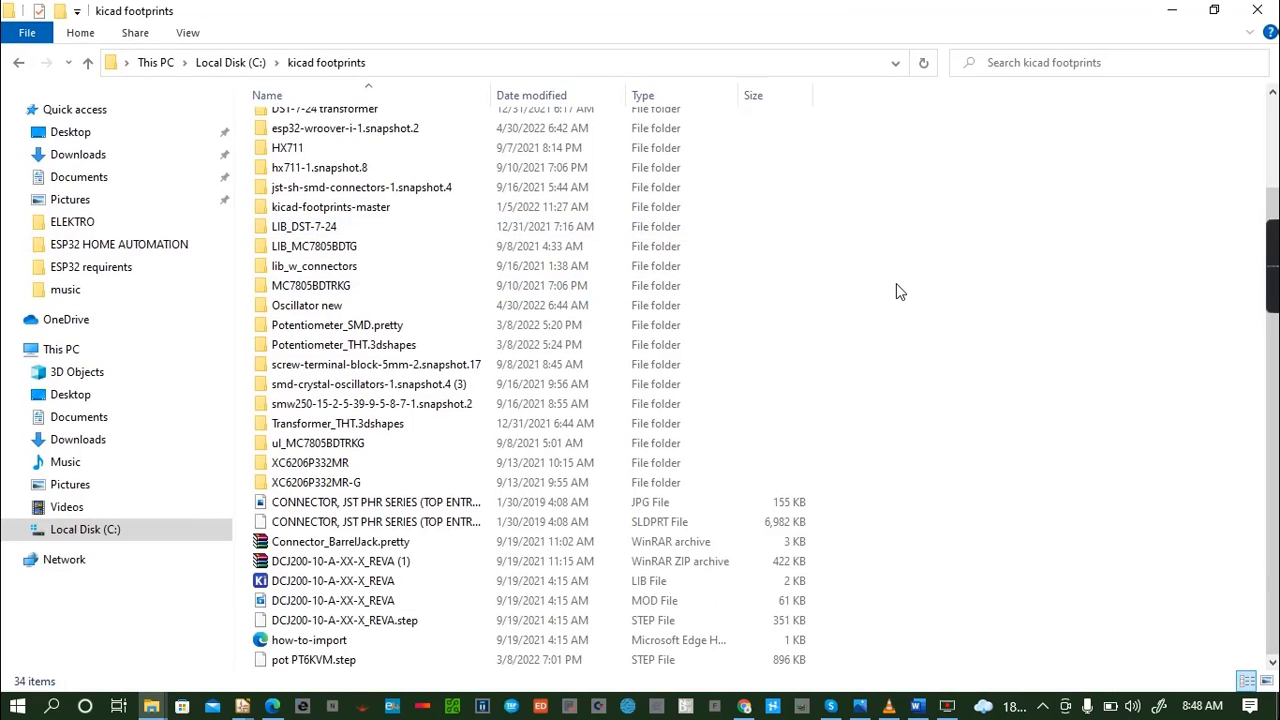
pyautogui.rightClick(896, 283)
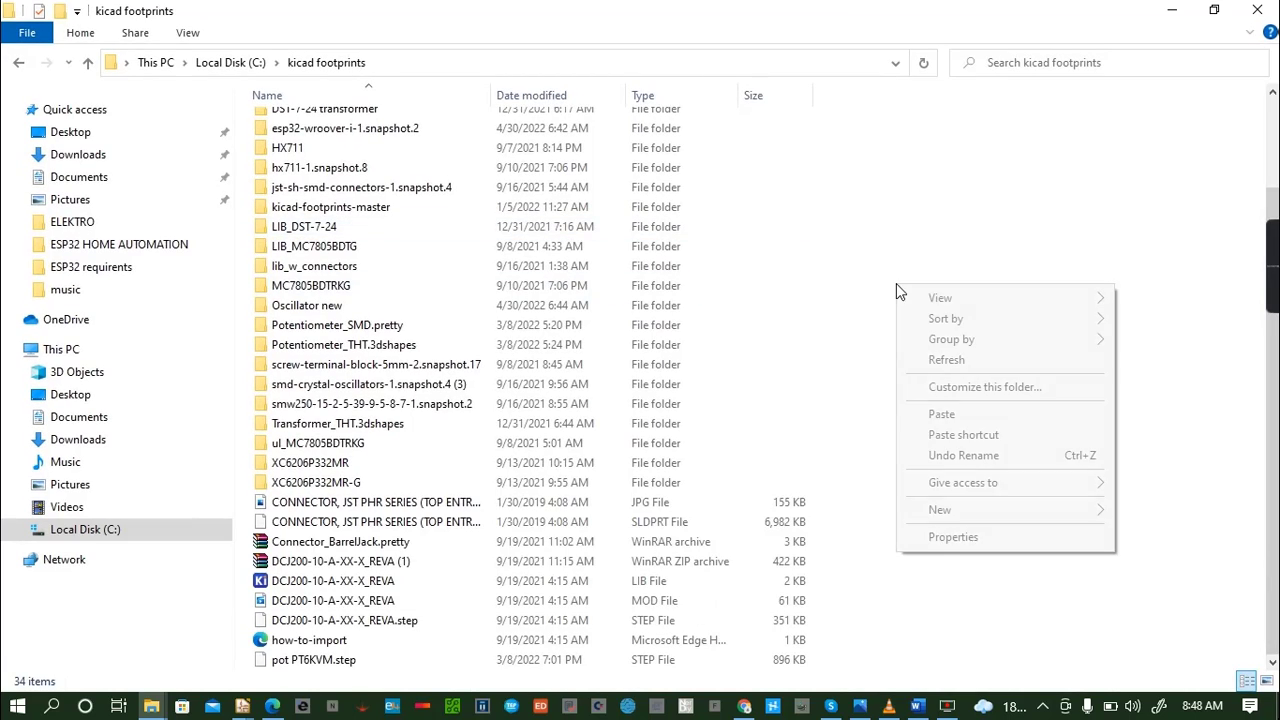
pyautogui.click(941, 416)
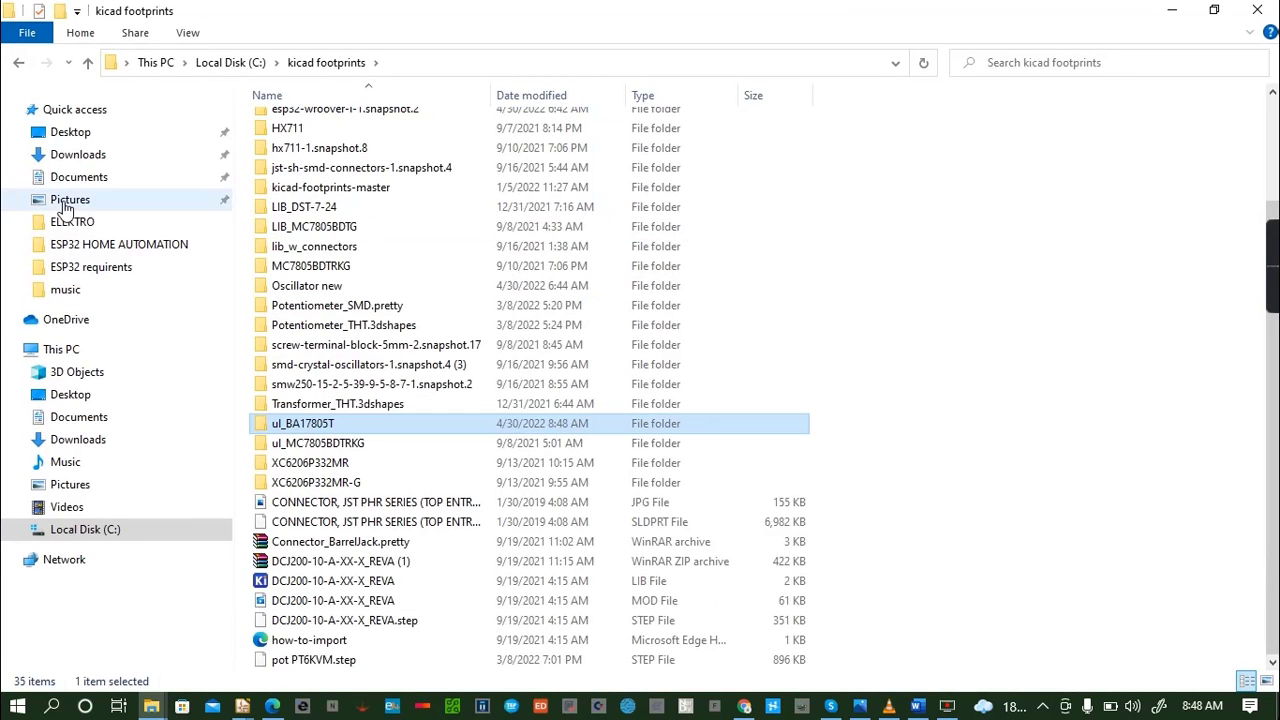
# - Switch back to the Eeschema schematic window and dismiss the symbol chooser
pyautogui.click(241, 706)
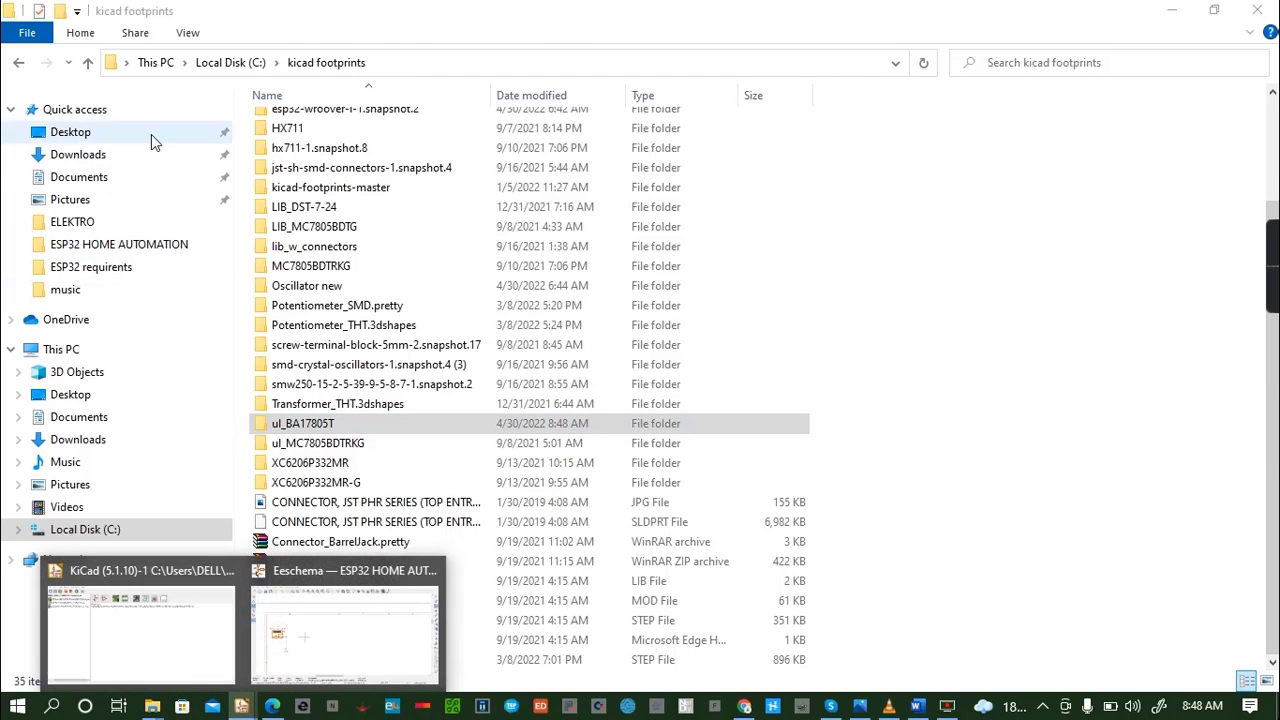
pyautogui.click(309, 628)
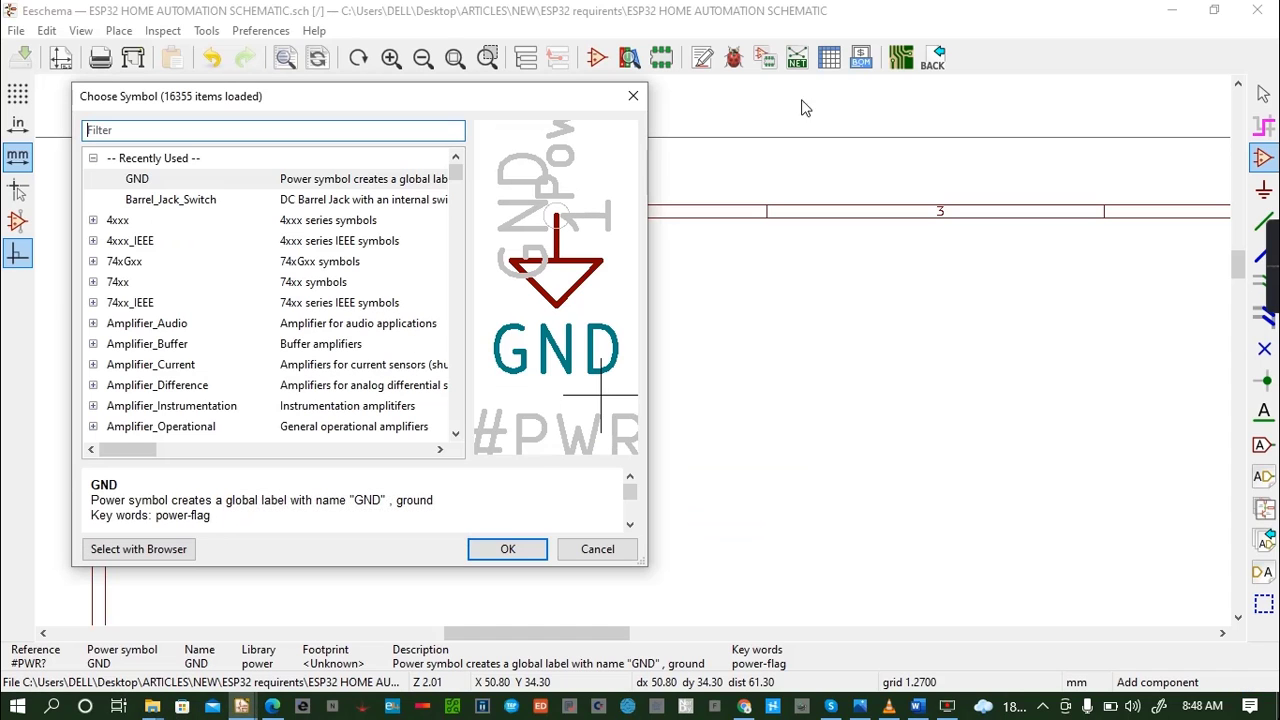
pyautogui.click(636, 96)
# - Open the global symbol library manager and browse for an existing library in the kicad footprints folder on Local Disk (C:)
pyautogui.click(252, 31)
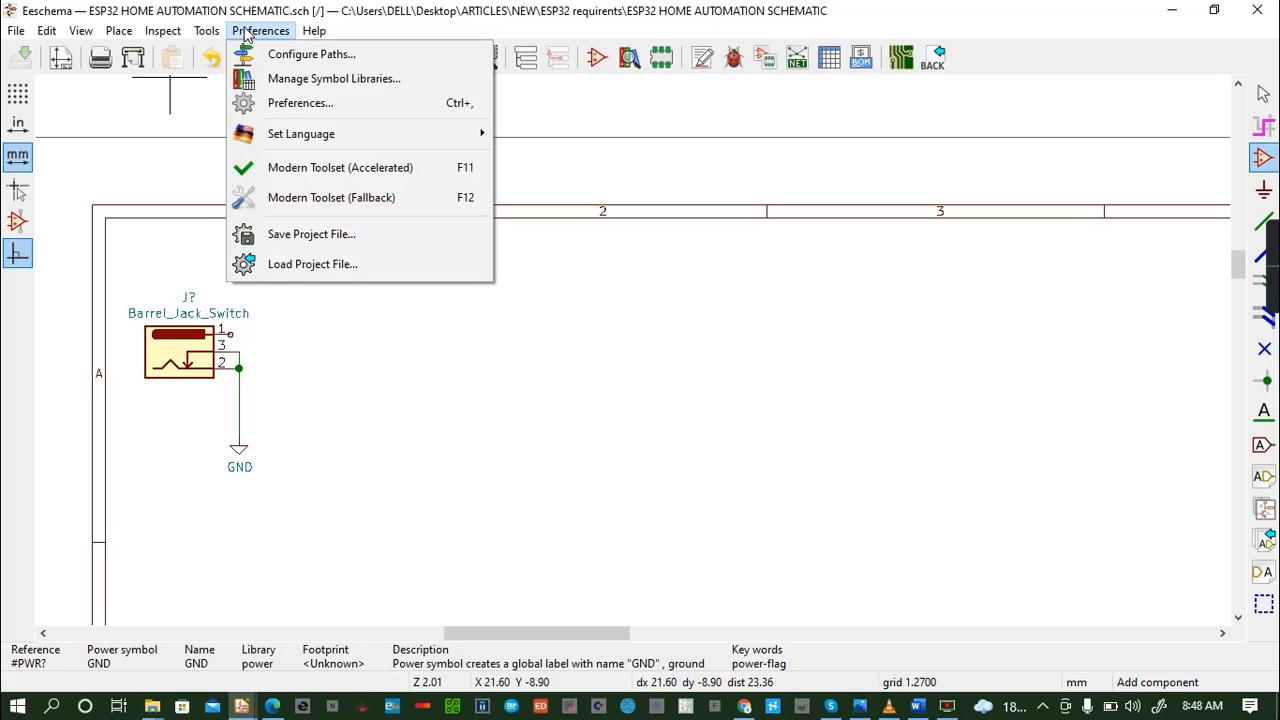
pyautogui.click(370, 80)
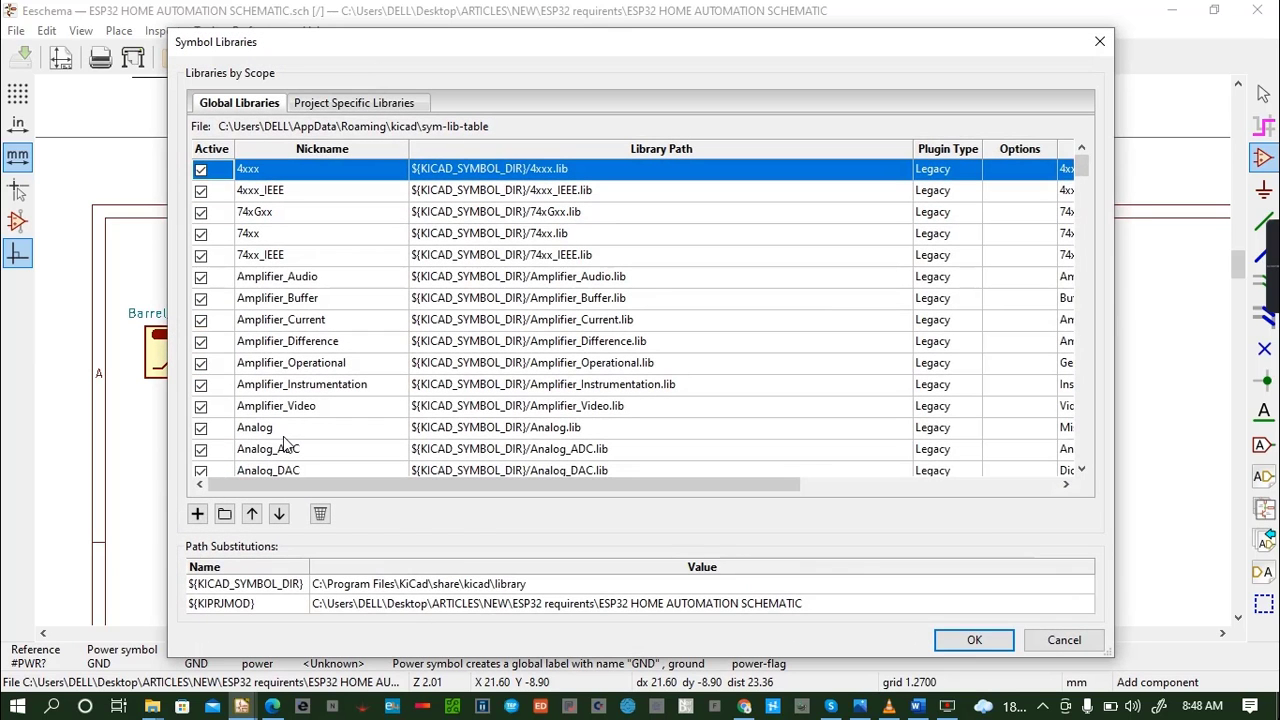
pyautogui.click(224, 515)
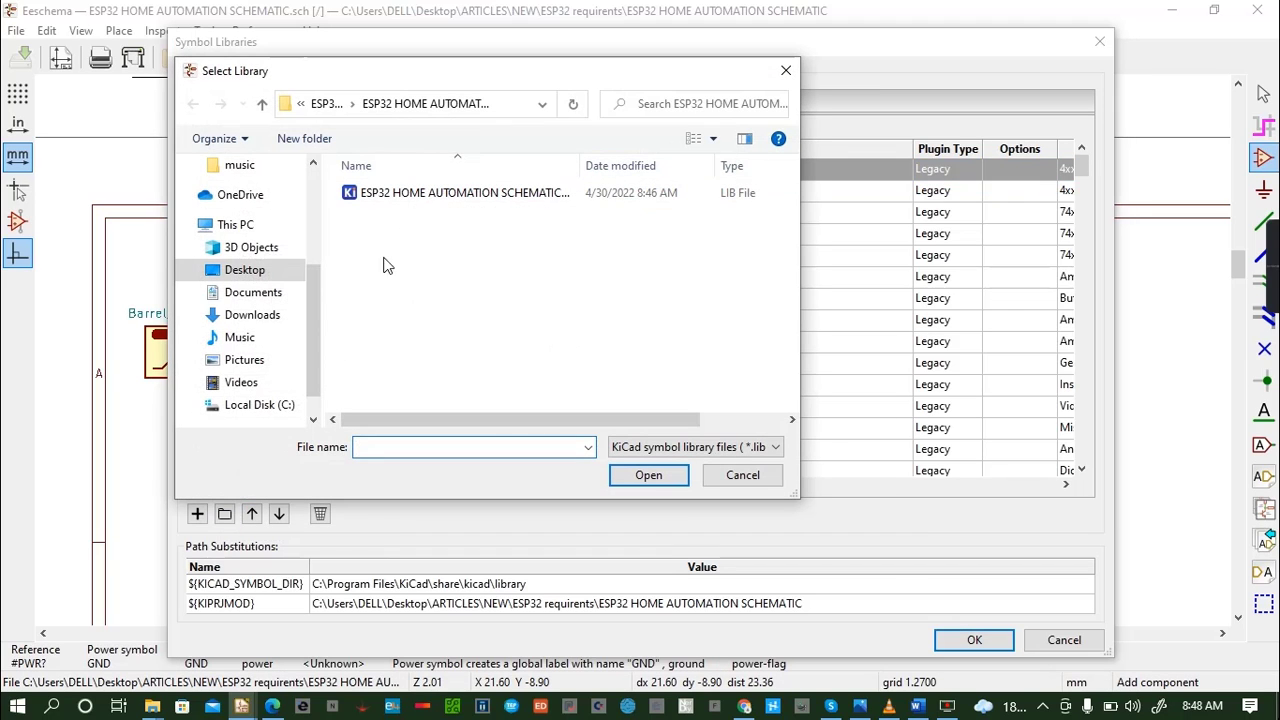
pyautogui.click(266, 407)
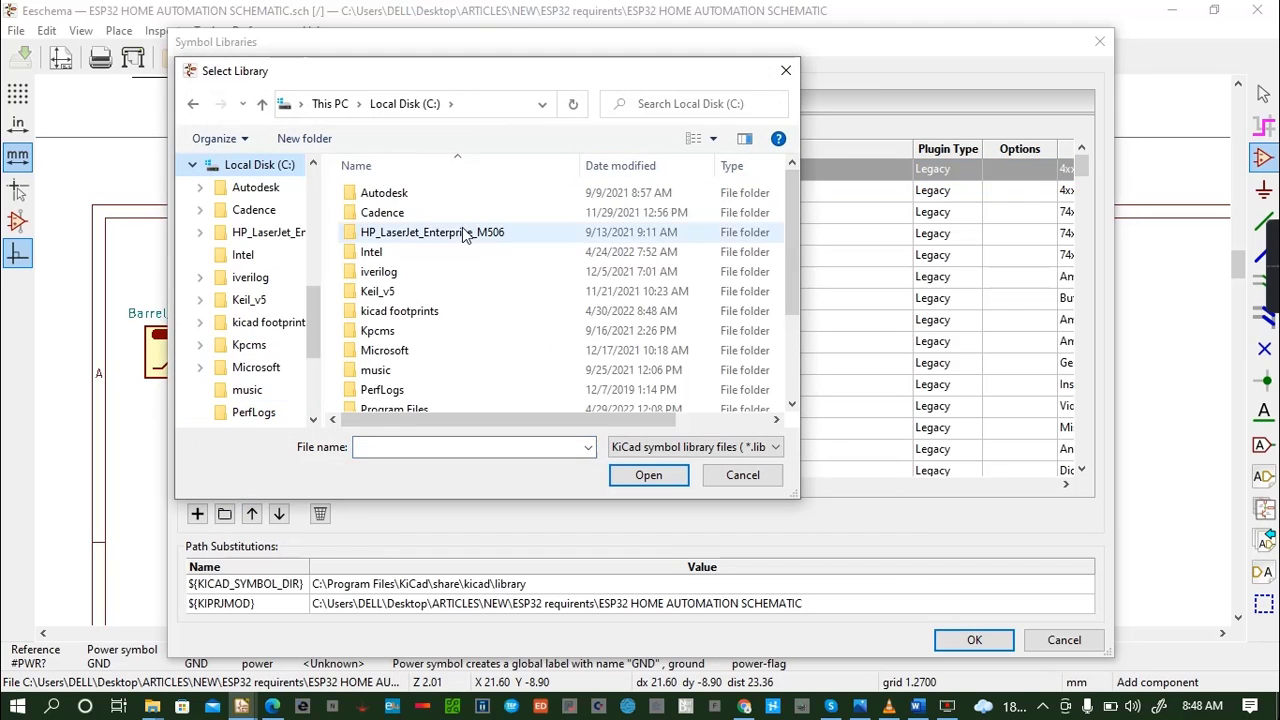
pyautogui.scroll(-2, 452, 240)
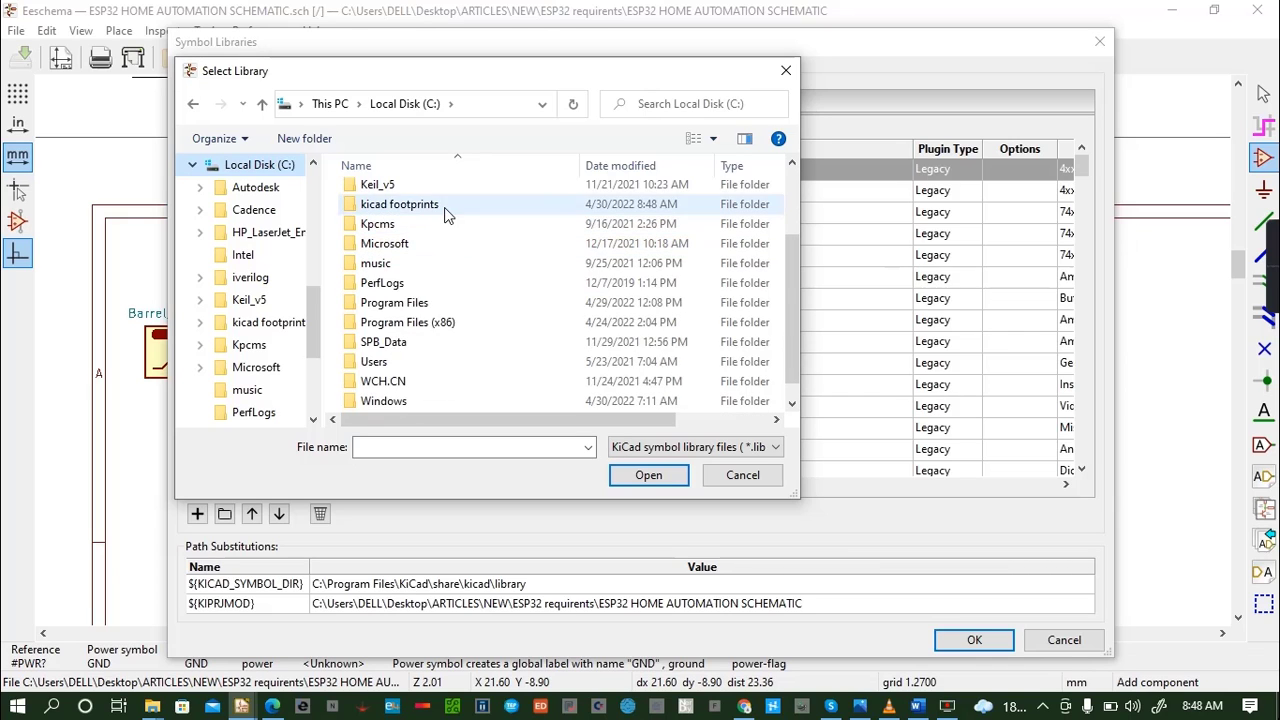
pyautogui.doubleClick(447, 212)
pyautogui.scroll(-3, 461, 285)
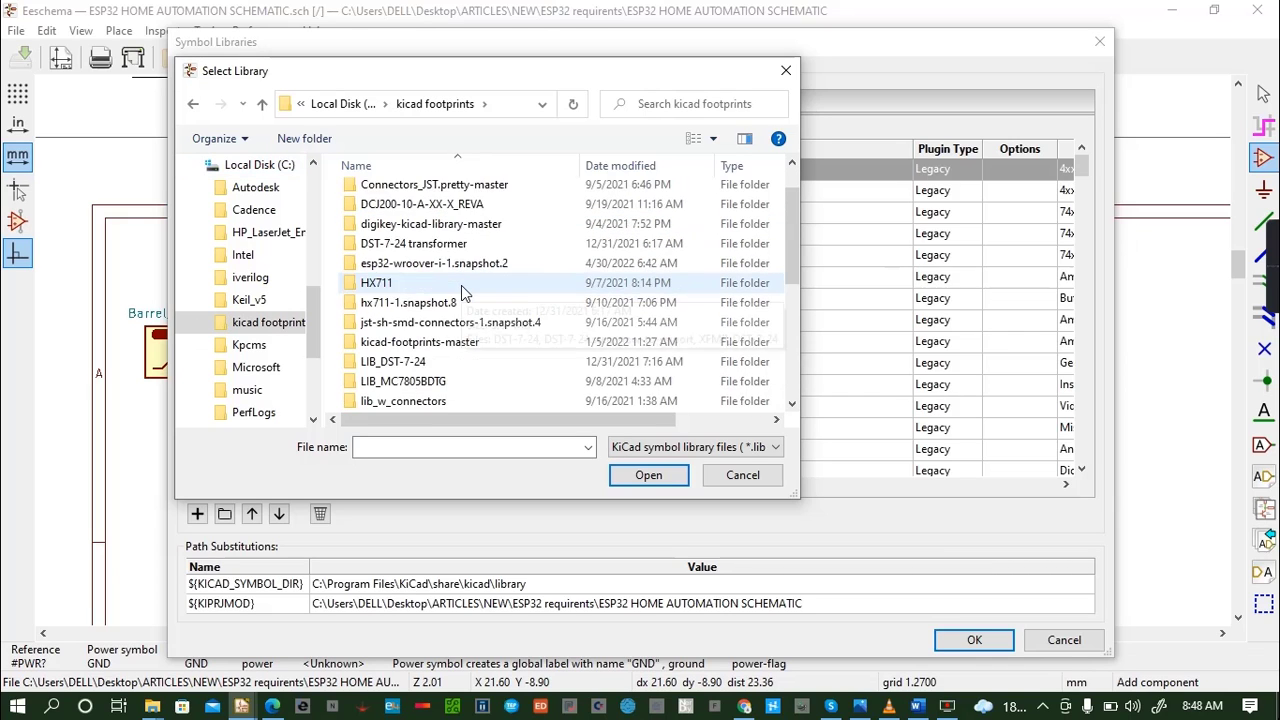
pyautogui.scroll(3, 461, 285)
pyautogui.scroll(-5, 468, 275)
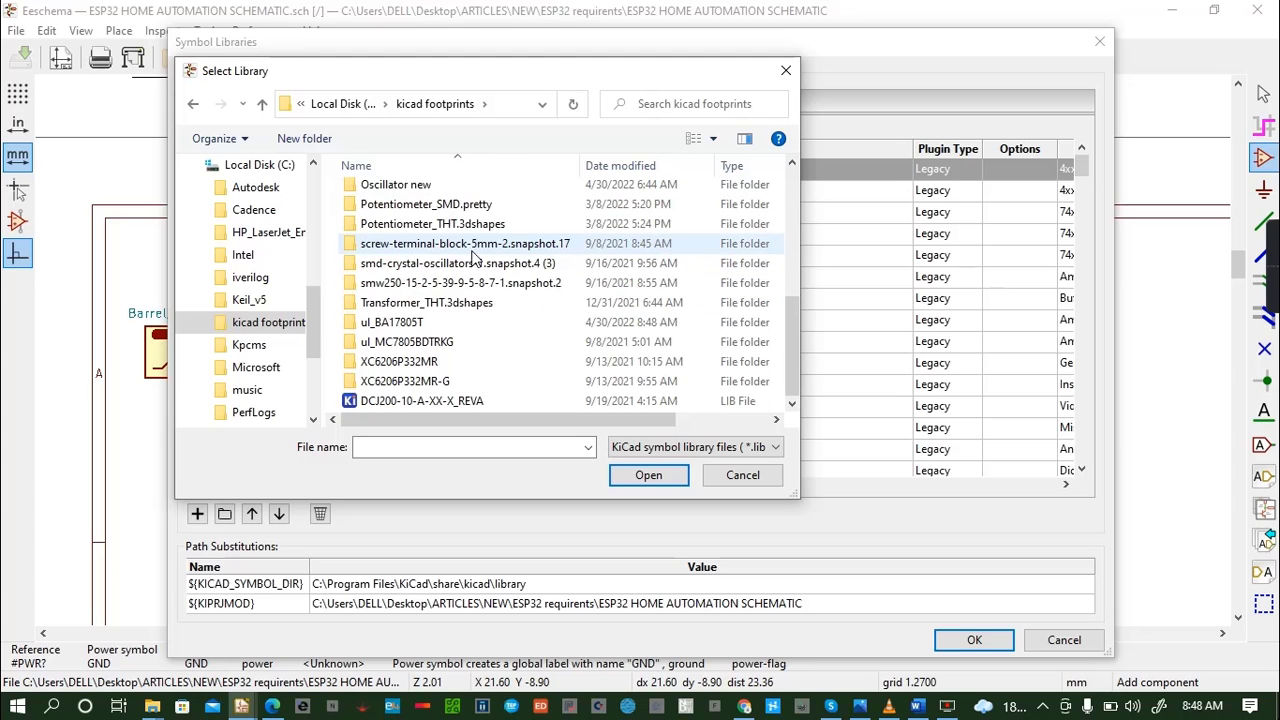
pyautogui.scroll(6, 468, 256)
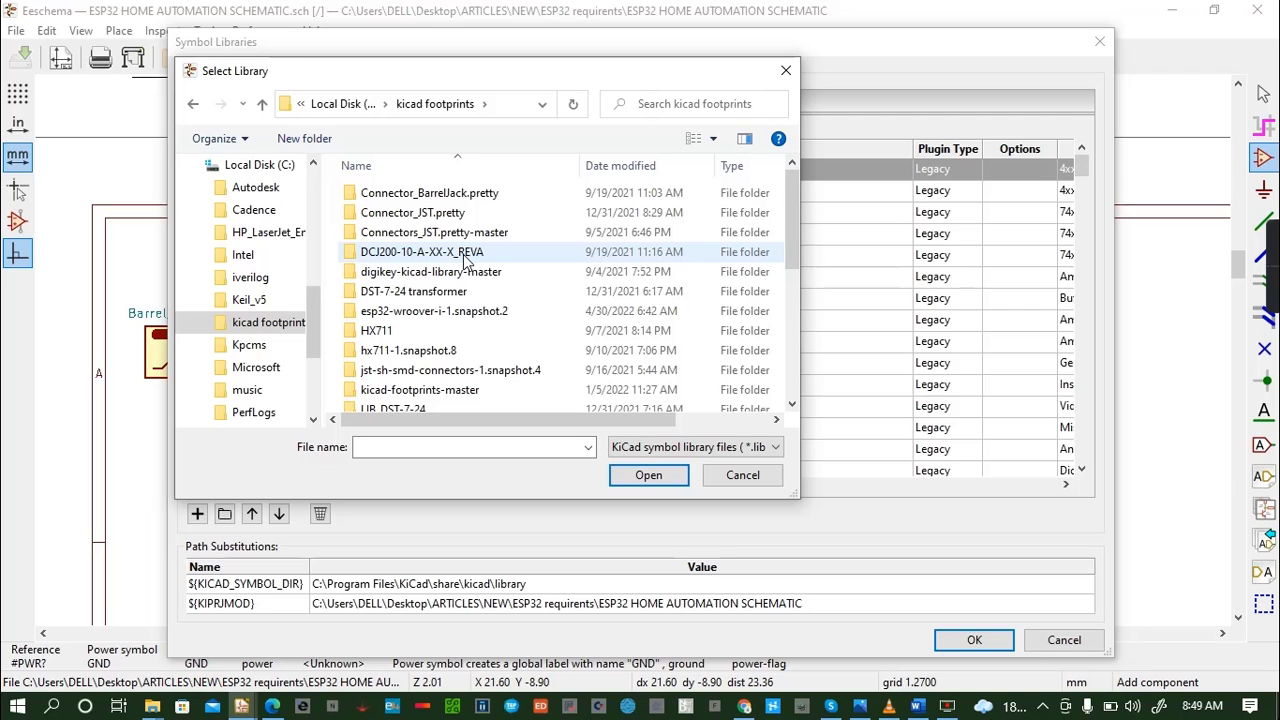
pyautogui.scroll(-6, 433, 232)
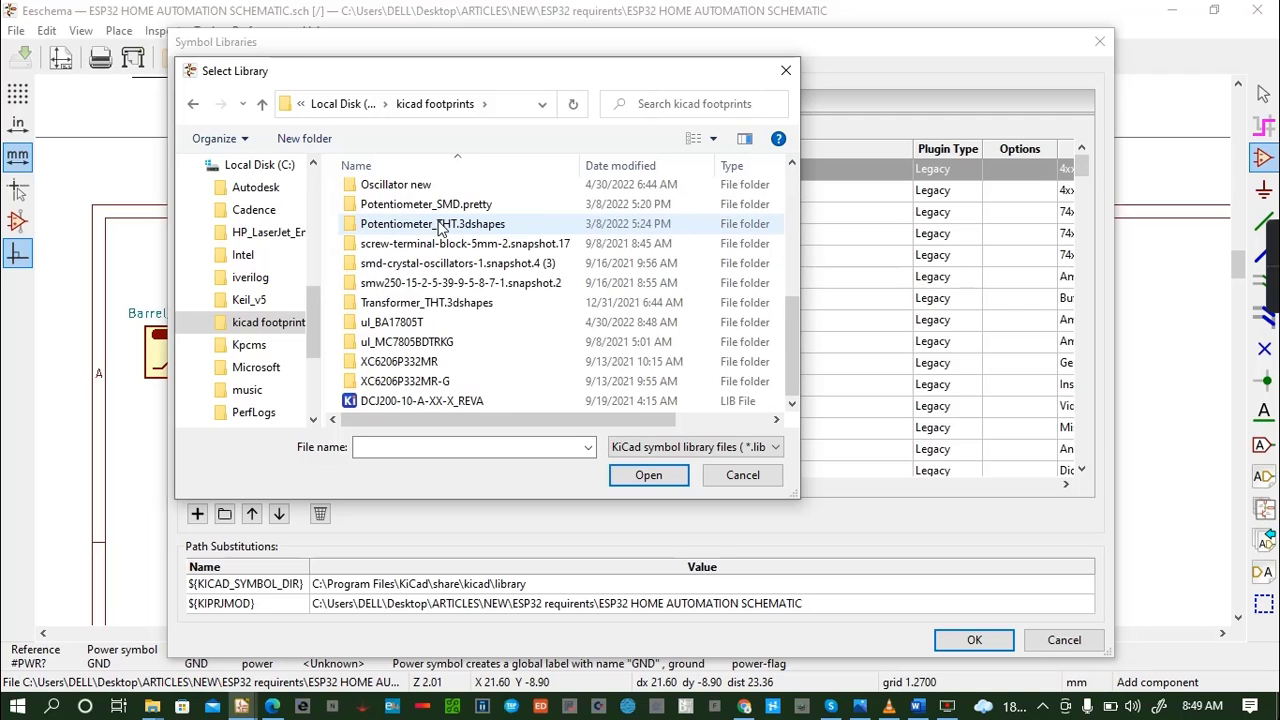
pyautogui.doubleClick(402, 324)
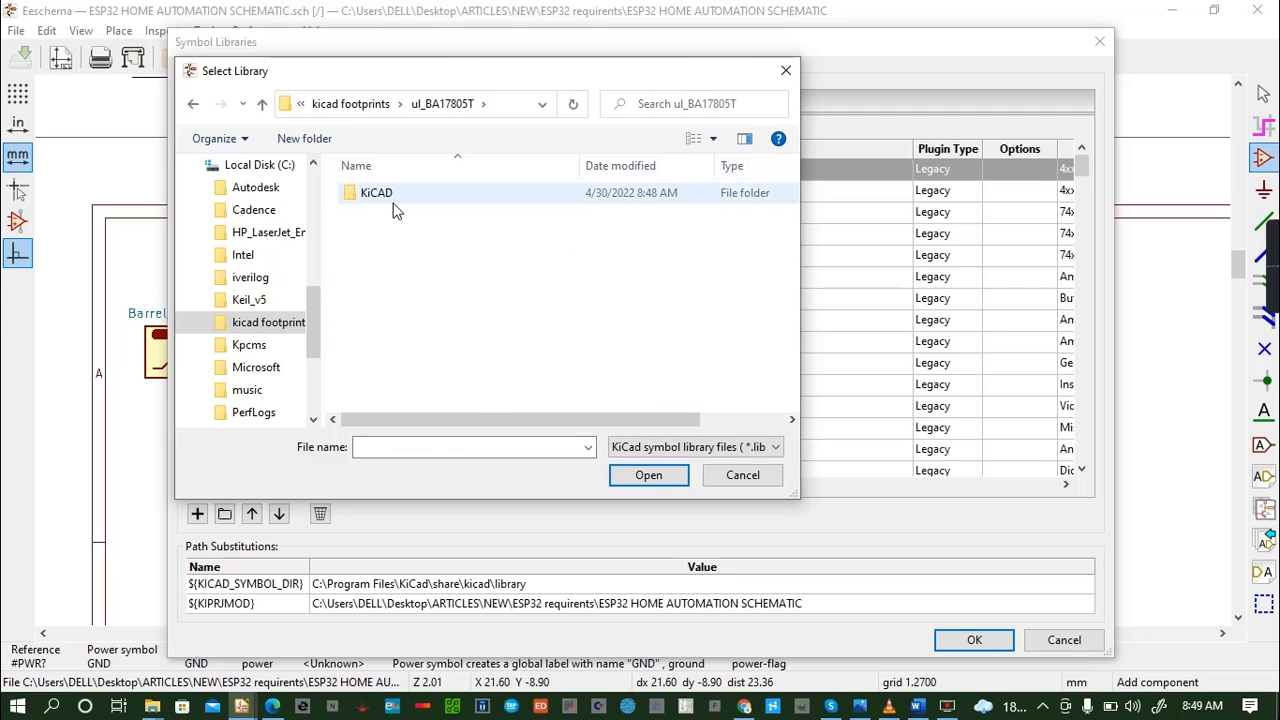
pyautogui.doubleClick(394, 210)
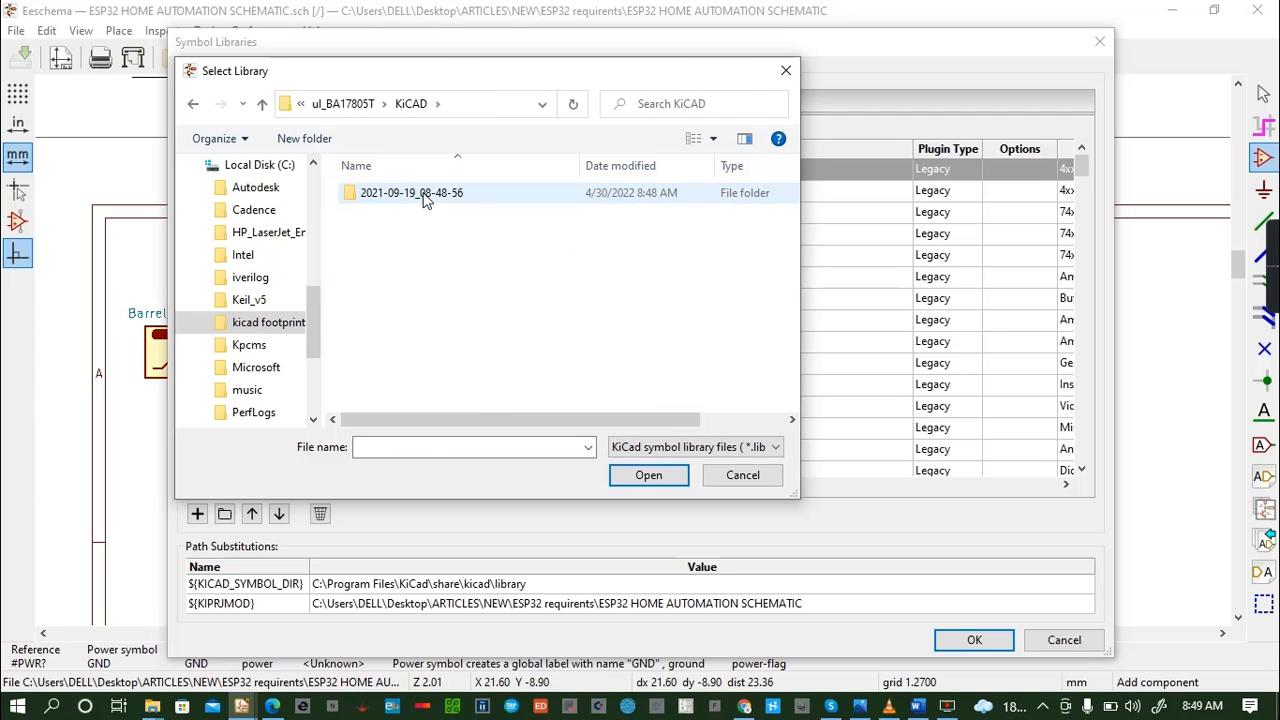
pyautogui.click(480, 195)
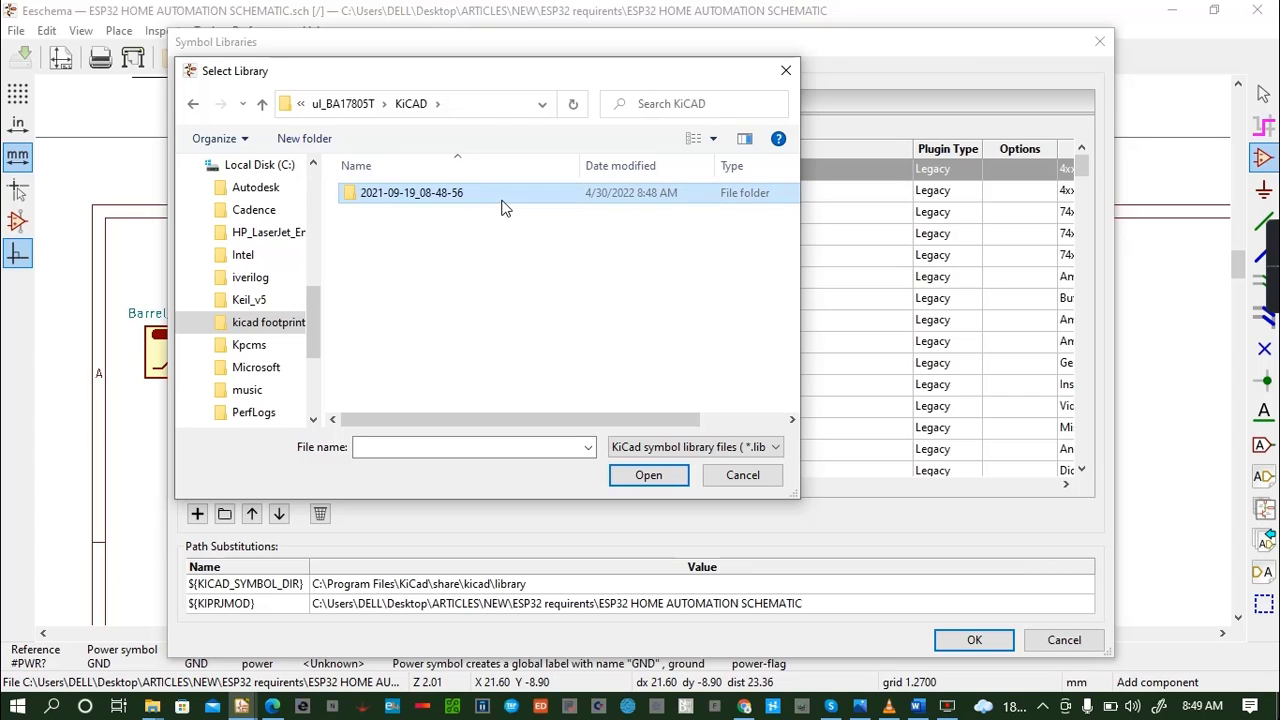
pyautogui.doubleClick(505, 200)
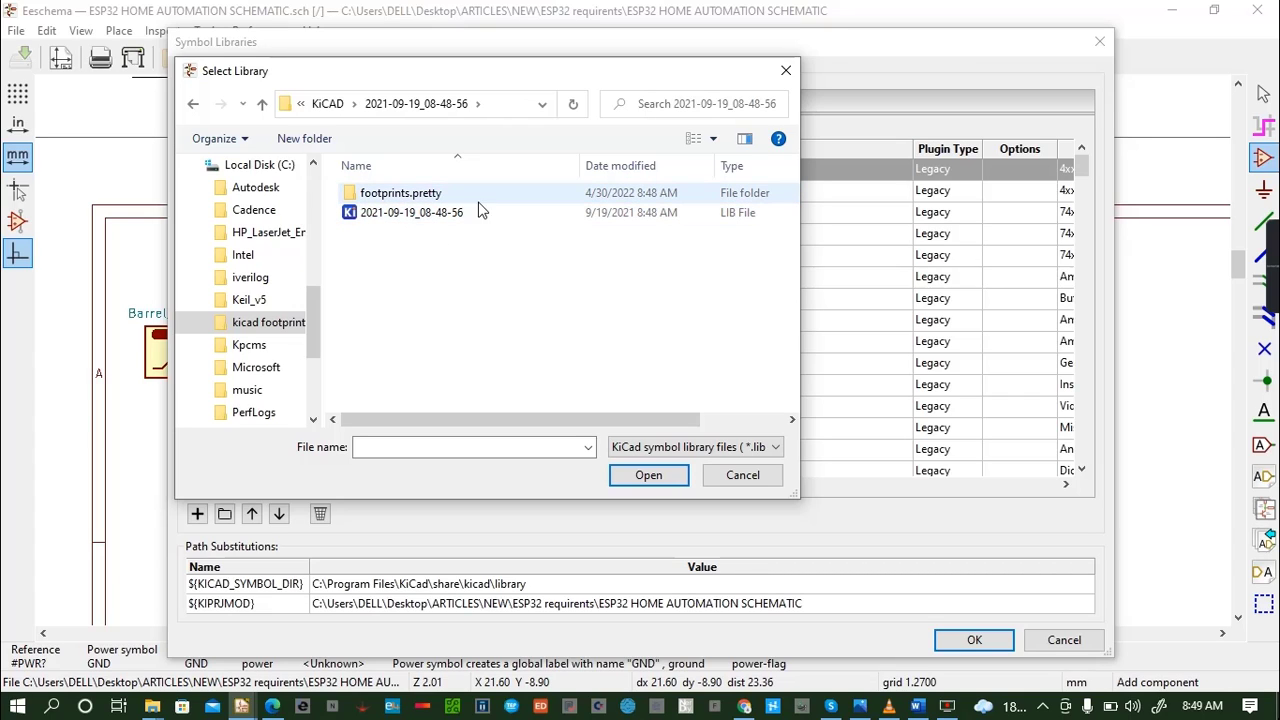
pyautogui.doubleClick(446, 197)
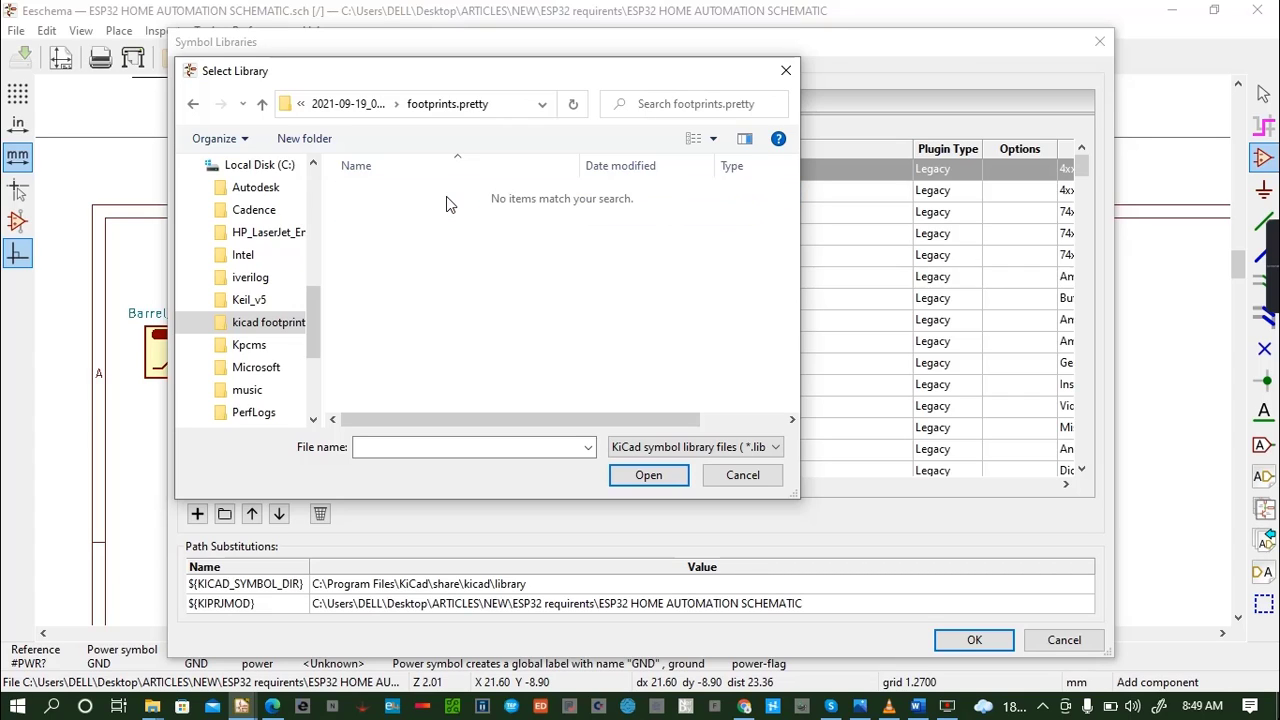
pyautogui.click(194, 106)
pyautogui.click(194, 106)
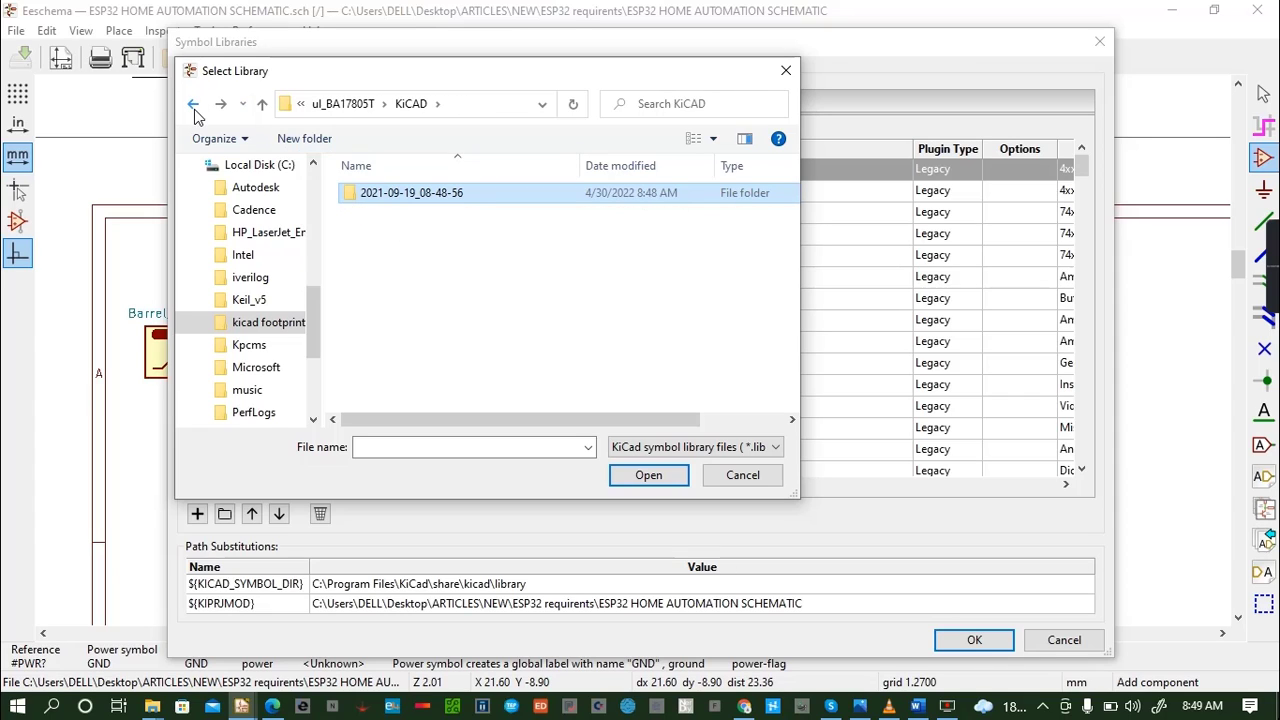
pyautogui.click(194, 106)
pyautogui.click(194, 106)
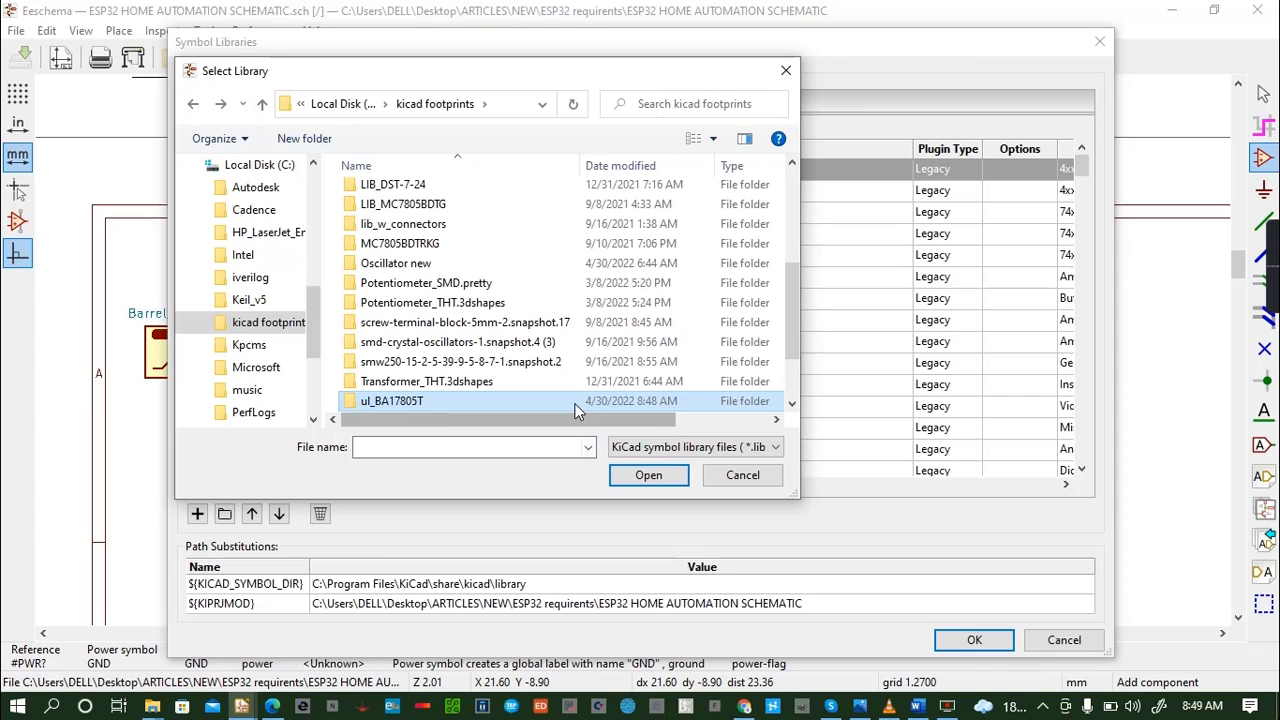
# - Add the 2021-09-19_08-48-56 library file from the ul_BA17805T folder's KiCAD subfolder to the global symbol libraries
pyautogui.click(665, 481)
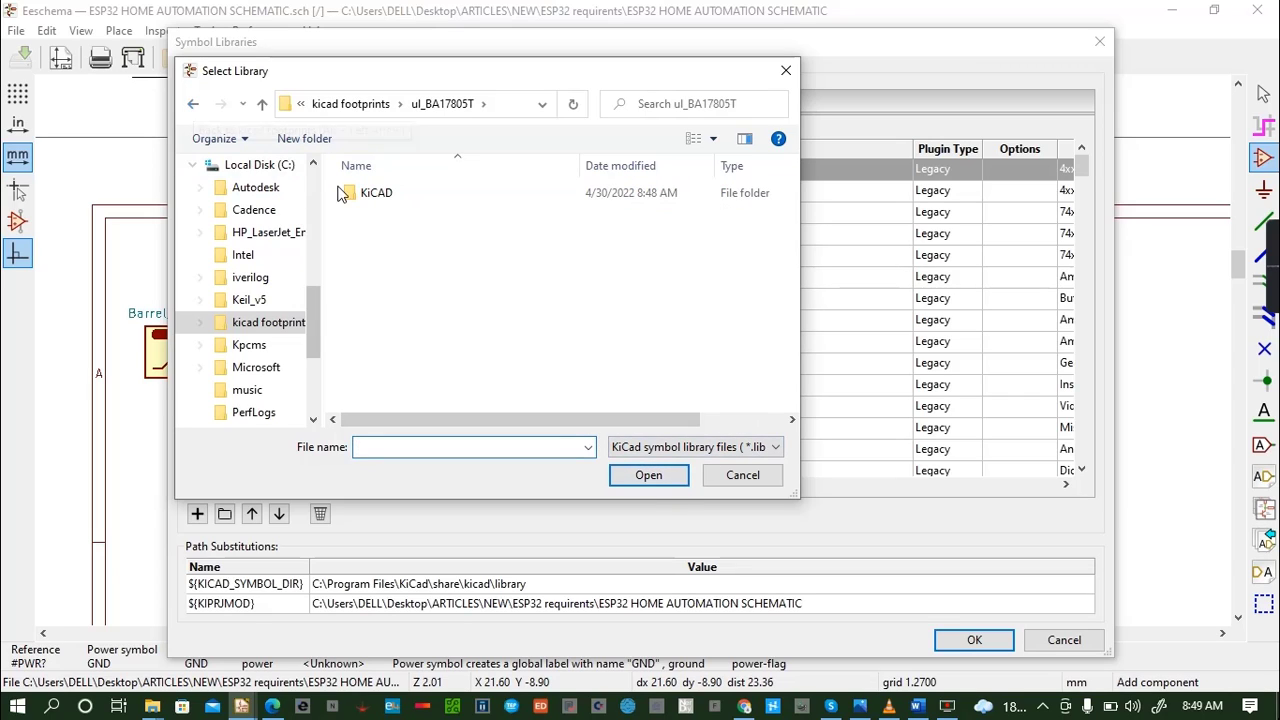
pyautogui.doubleClick(397, 196)
pyautogui.doubleClick(397, 196)
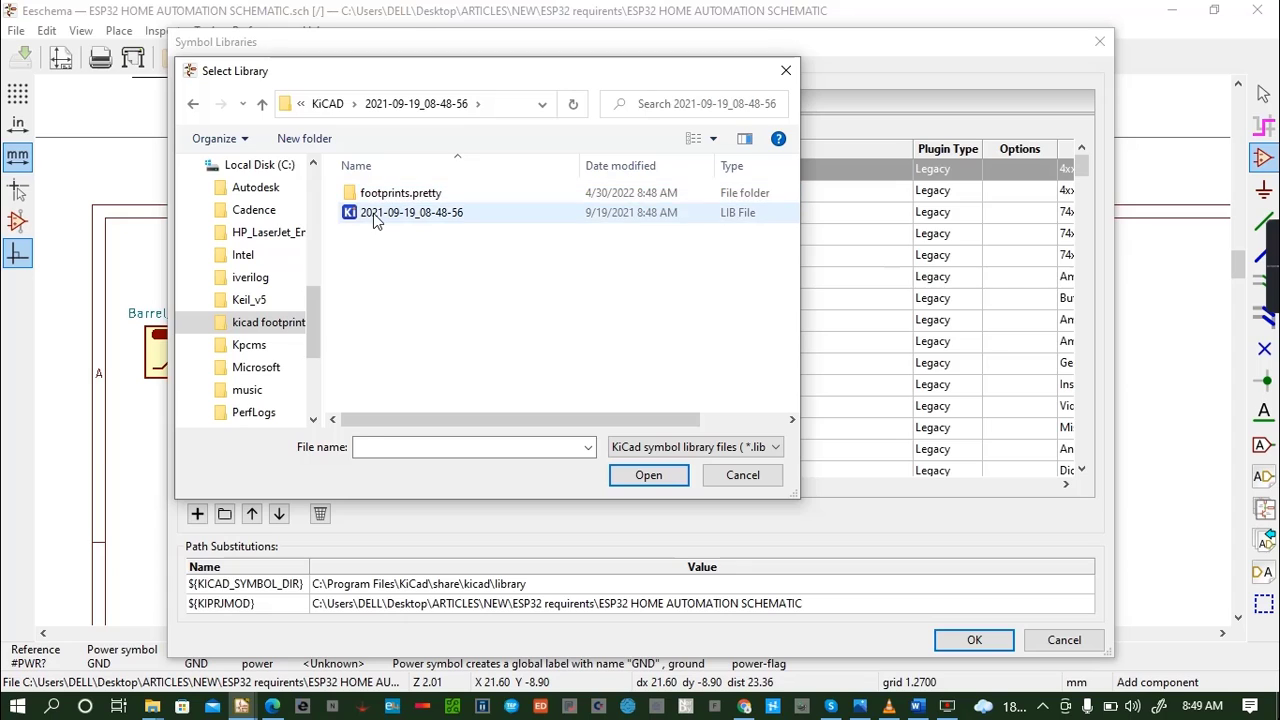
pyautogui.click(373, 213)
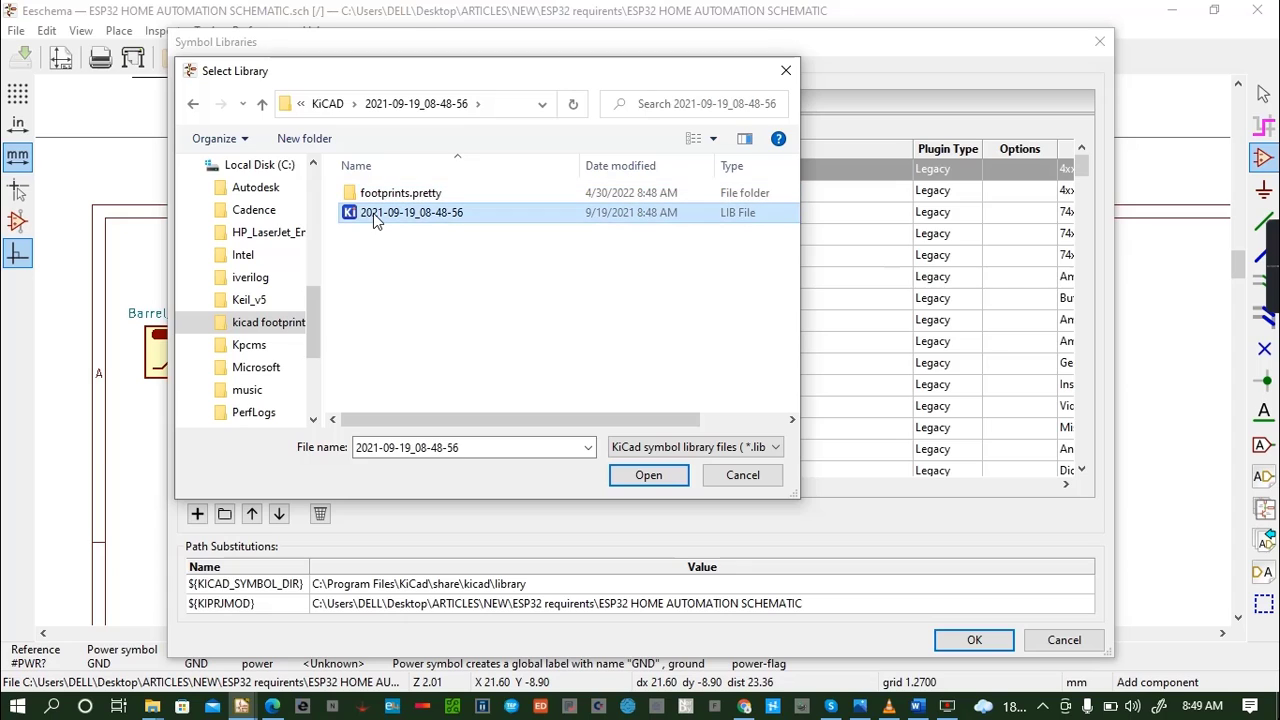
pyautogui.click(650, 476)
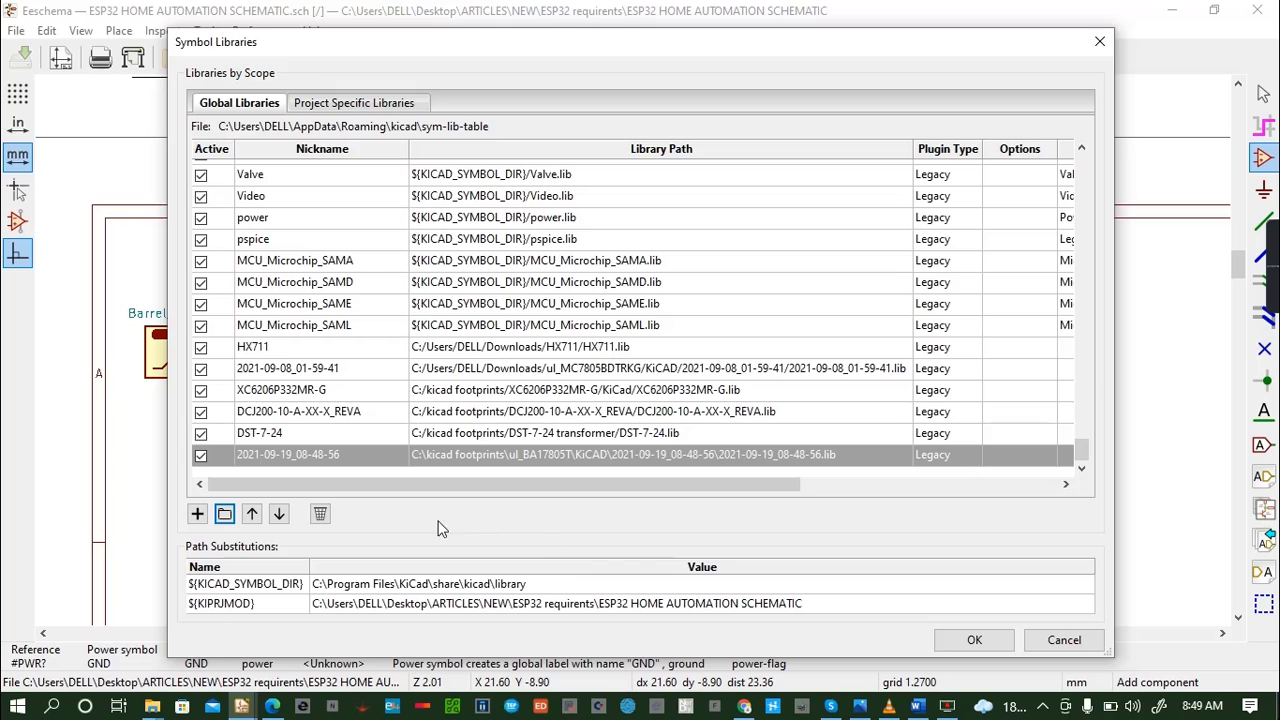
# - Replace the nickname of the newly added ul_BA17805T library with a name starting with BA1
pyautogui.doubleClick(361, 460)
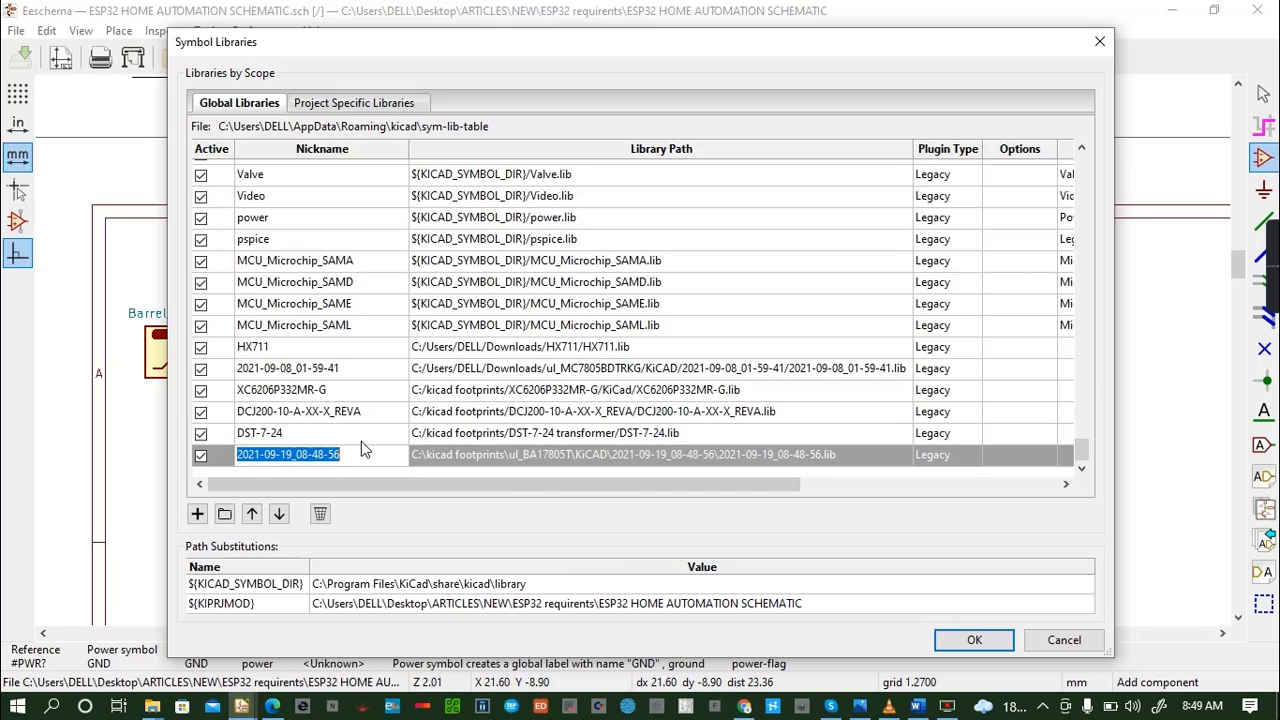
pyautogui.press('BackSpace')
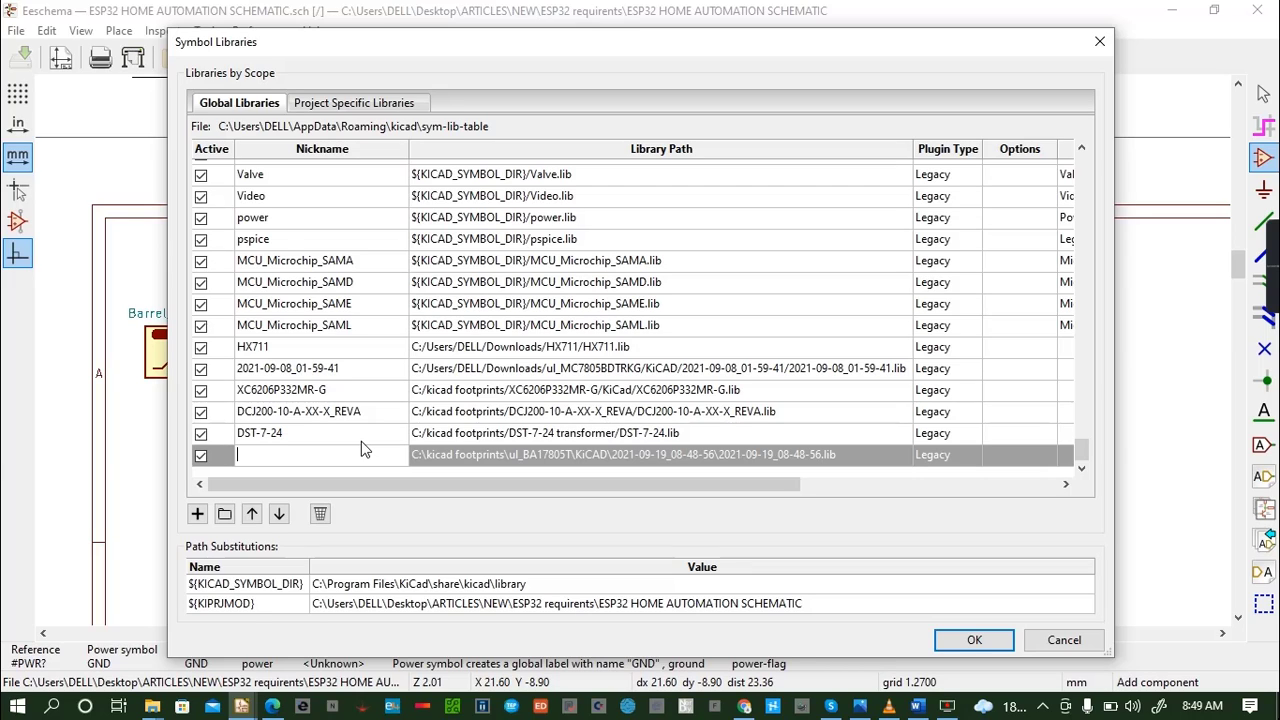
pyautogui.write('BA17805T')
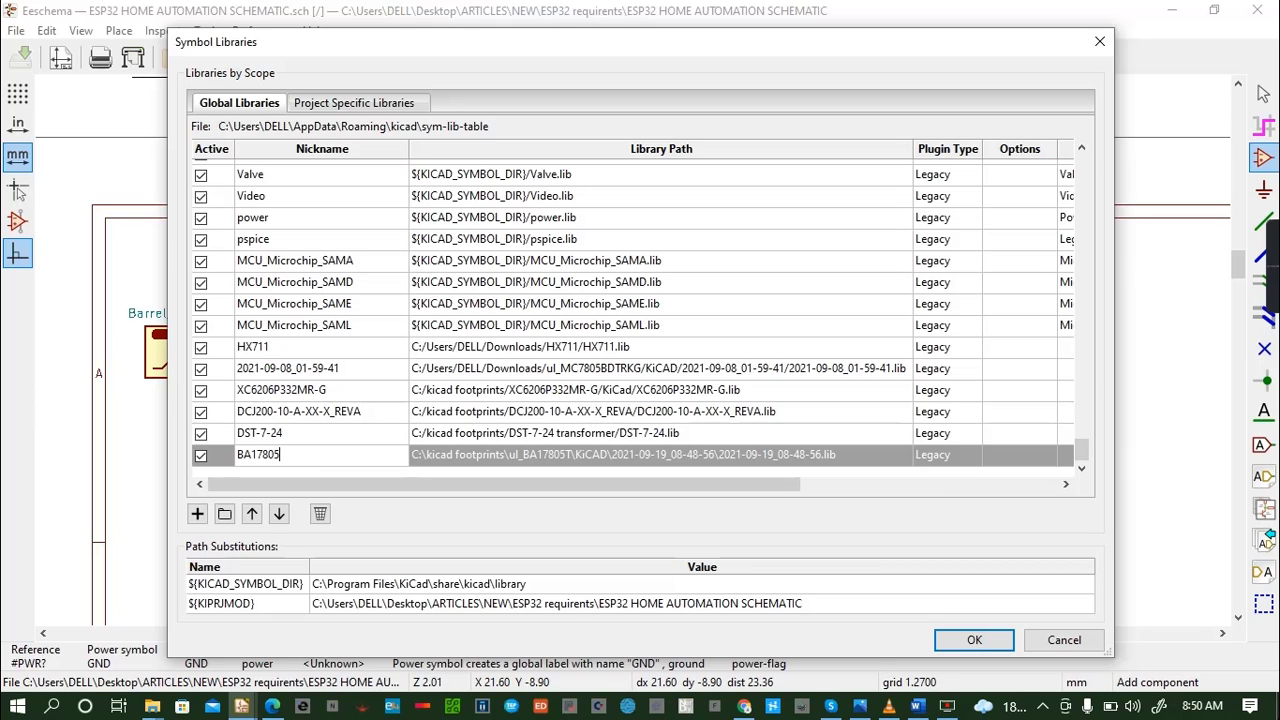
# - Save the library list with nickname BA17805T, place the BA17805T regulator symbol beside the barrel jack, and shift it slightly away from the jack
pyautogui.click(975, 641)
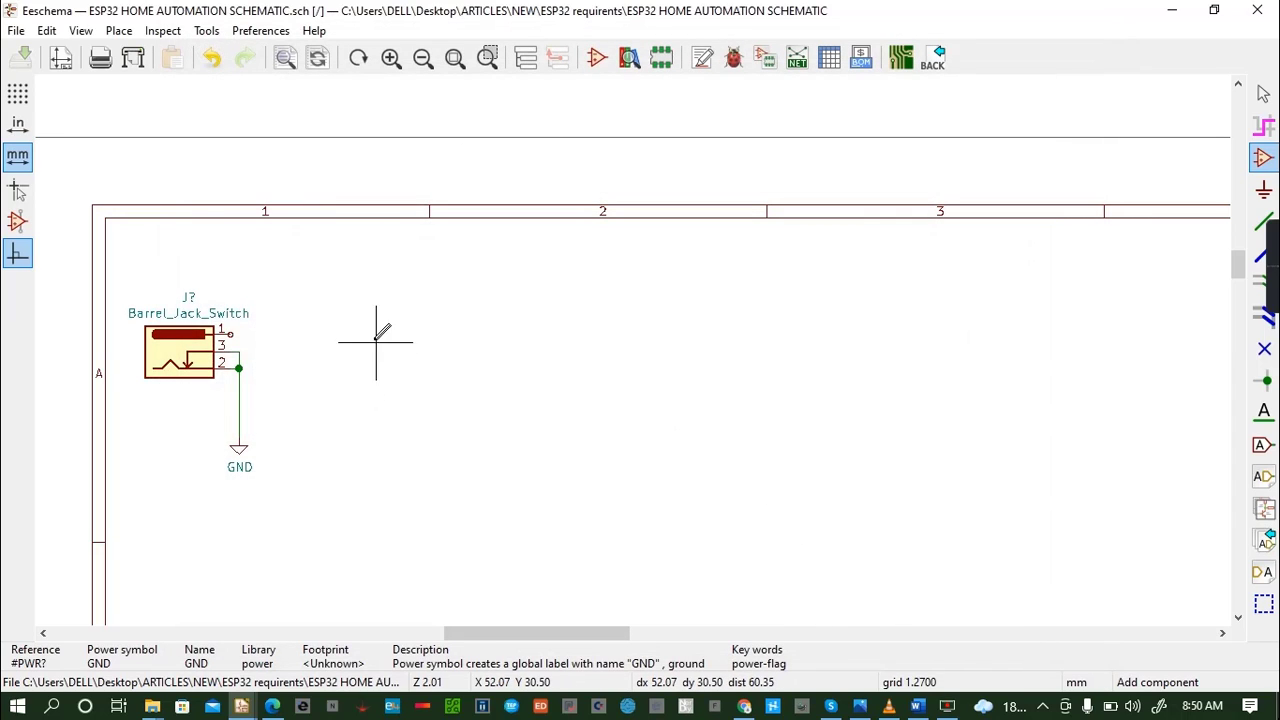
pyautogui.click(269, 253)
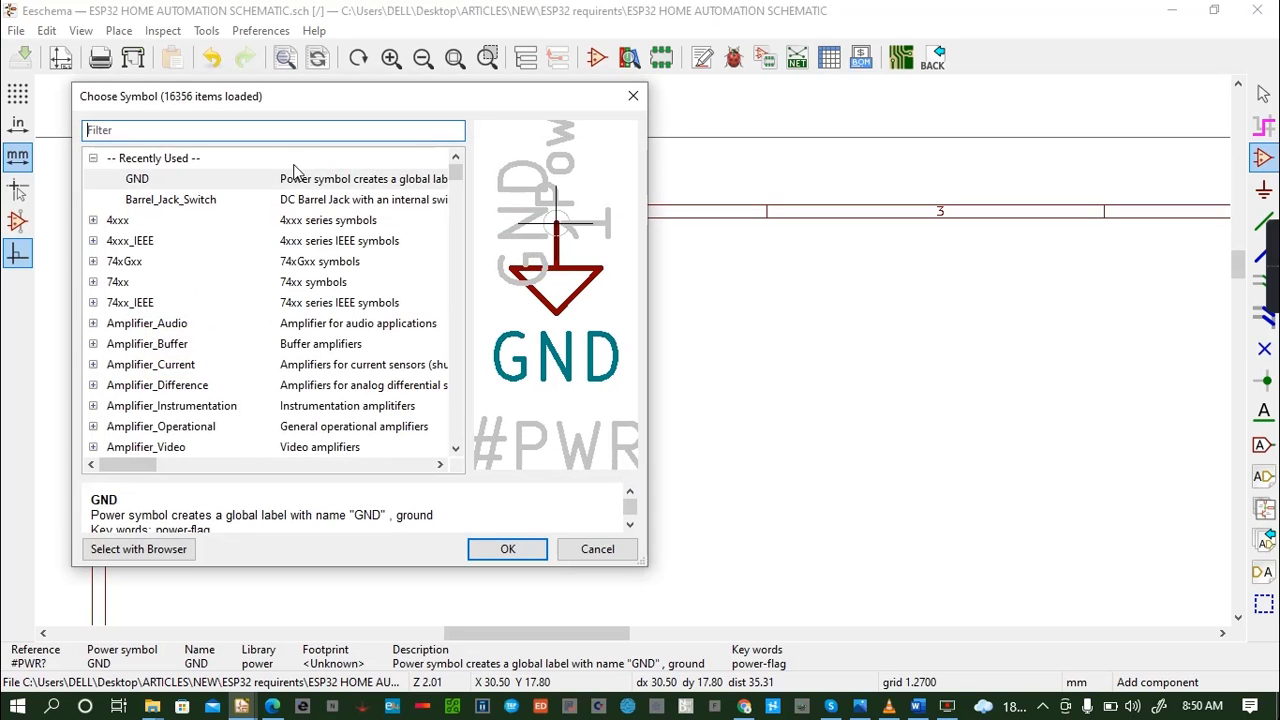
pyautogui.write('BA1')
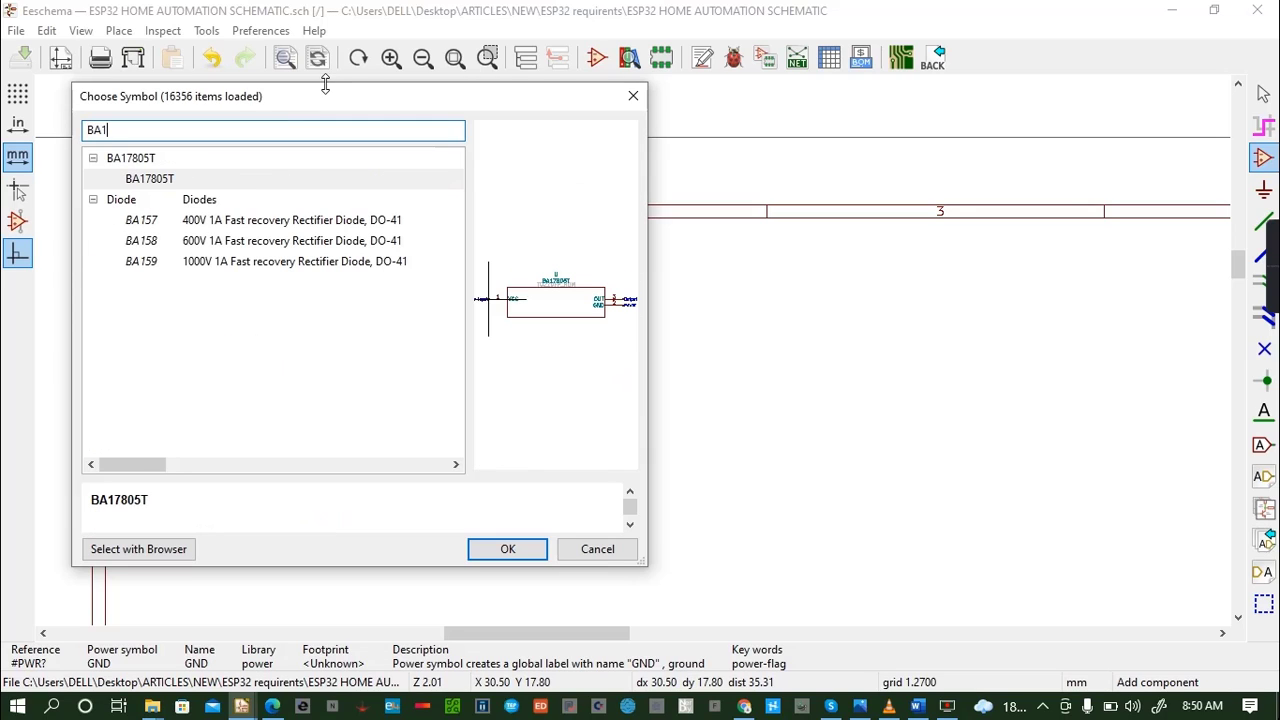
pyautogui.click(295, 180)
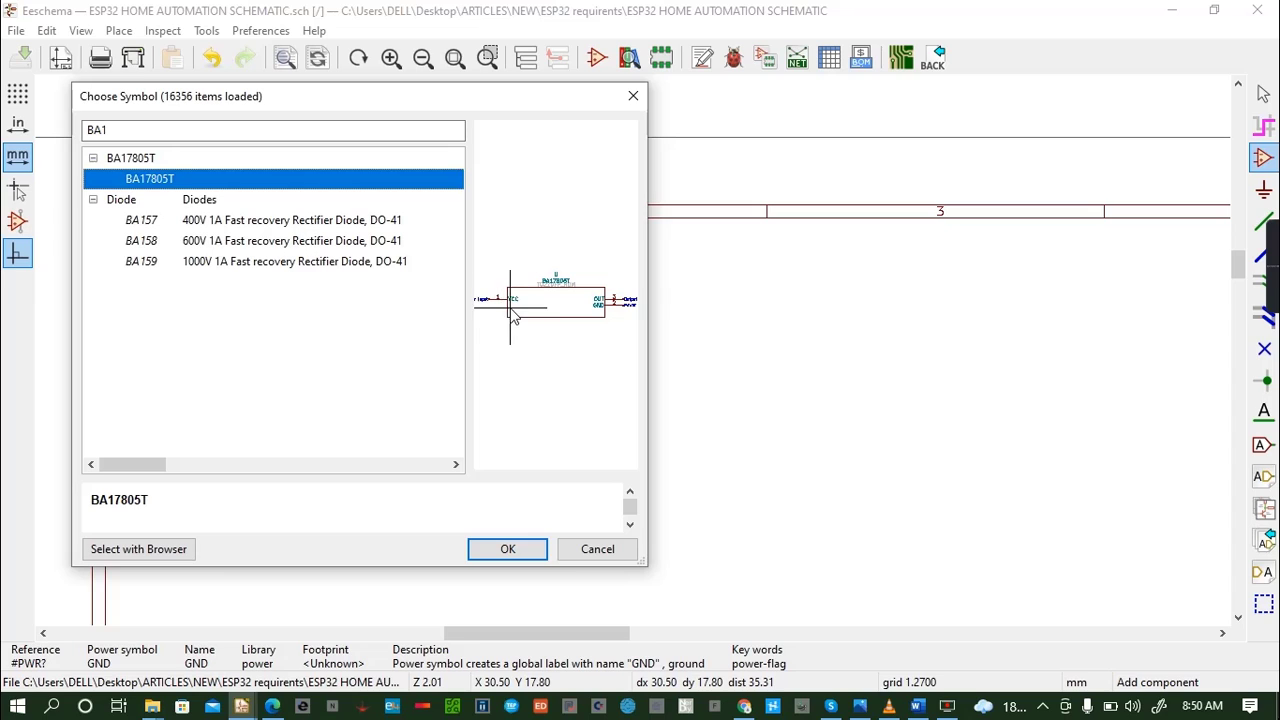
pyautogui.click(507, 549)
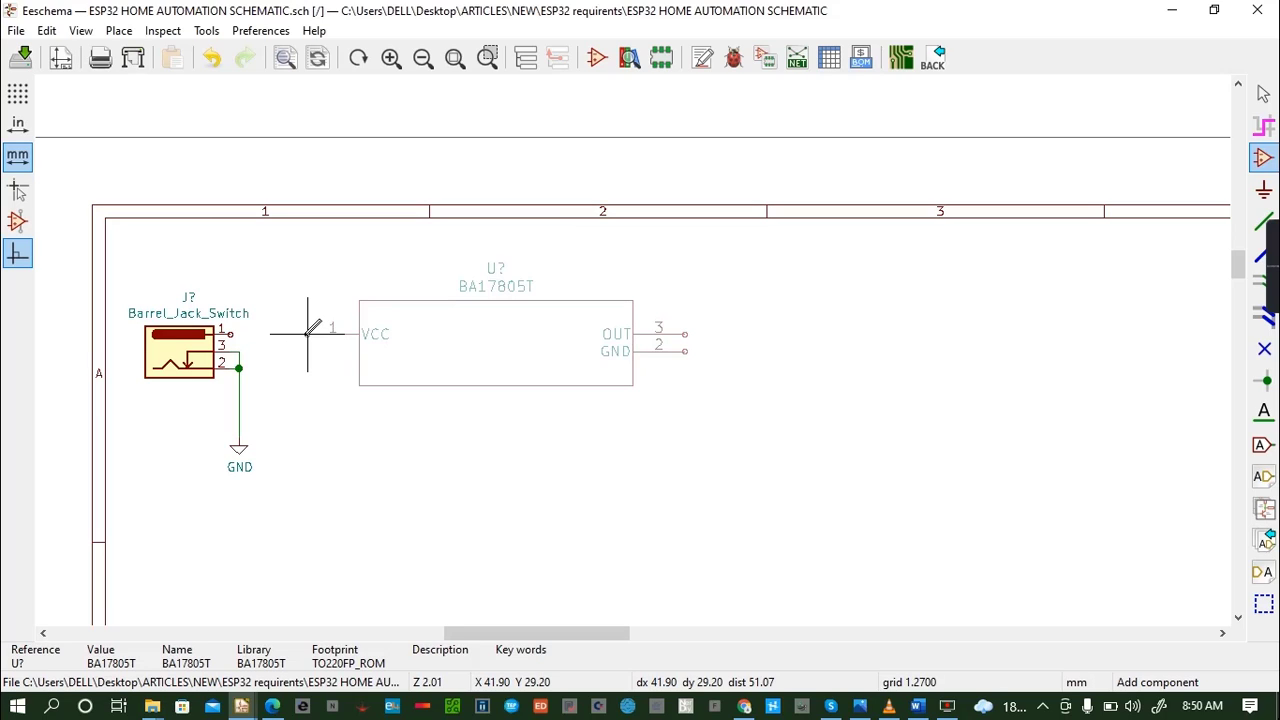
pyautogui.click(307, 333)
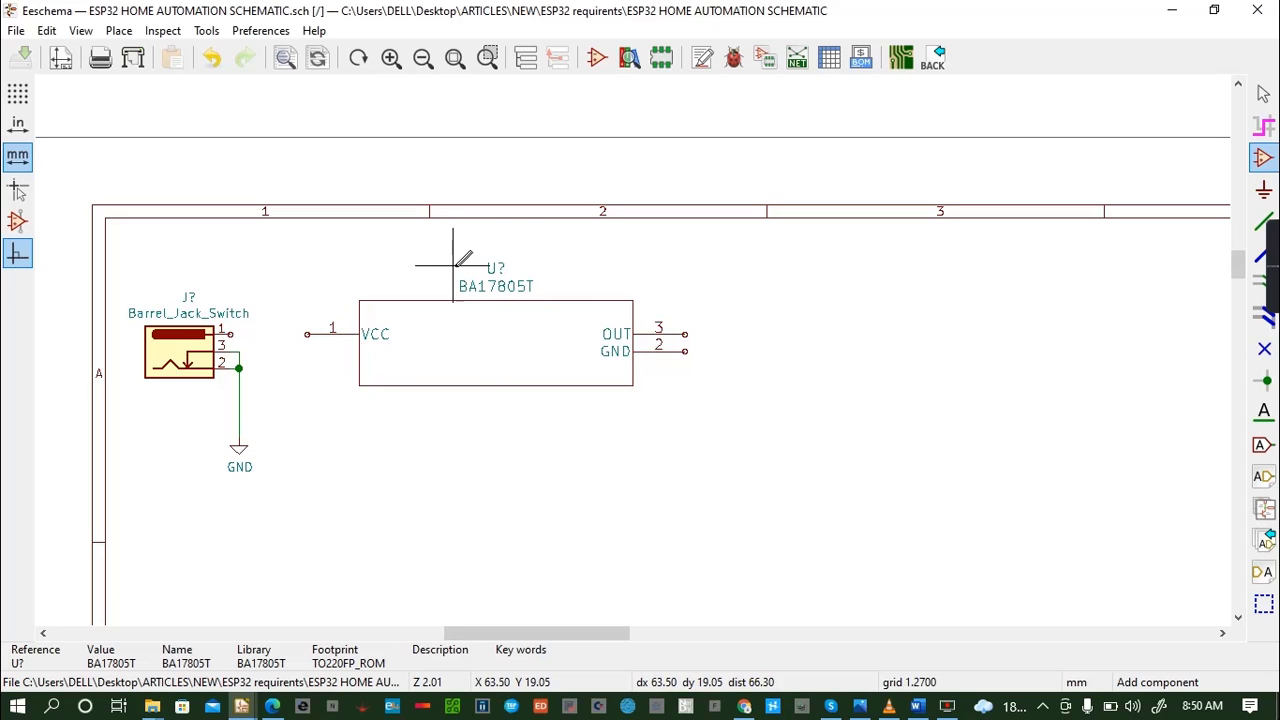
pyautogui.moveTo(455, 282); pyautogui.dragTo(537, 297)
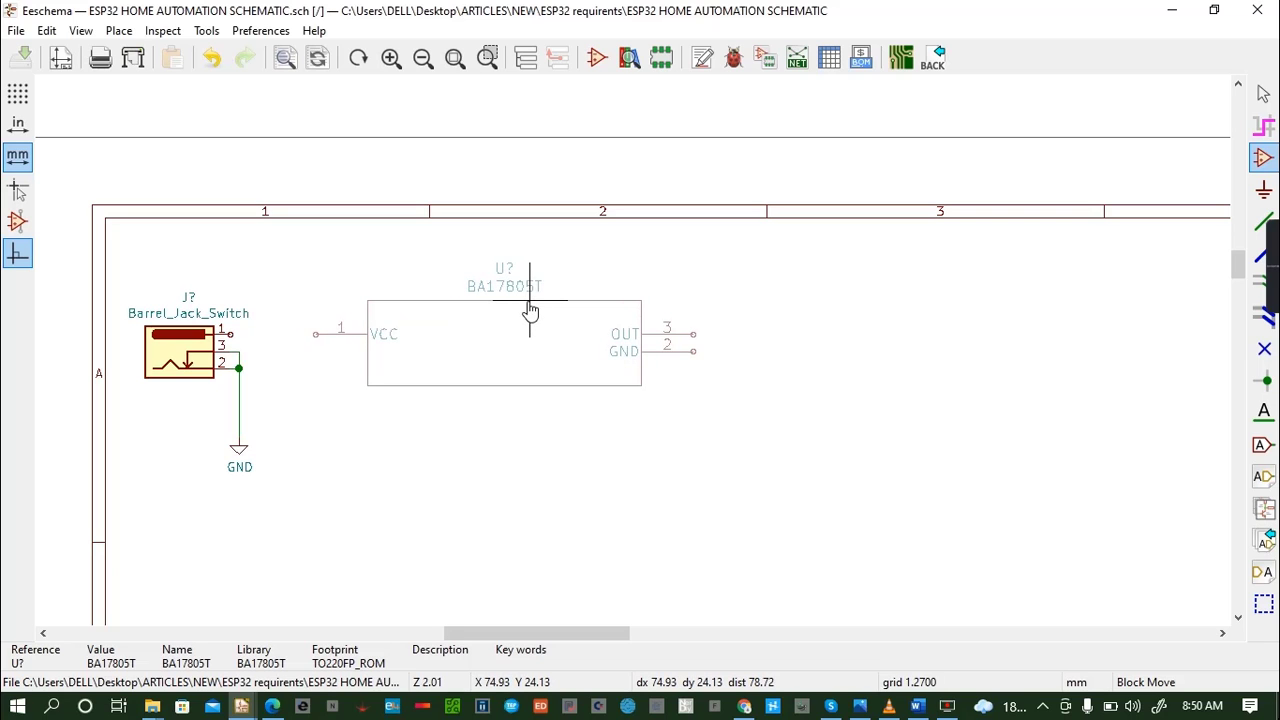
pyautogui.click(533, 295)
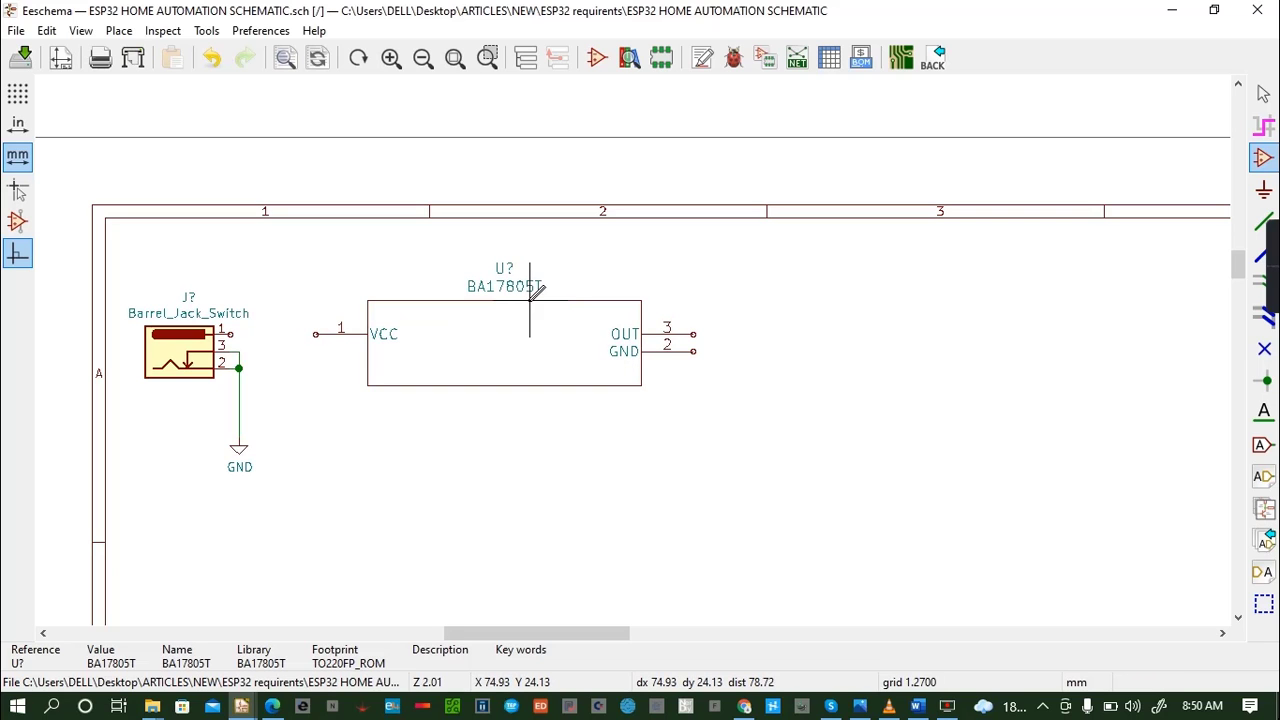
# - Switch to the Edge browser and search the web for "BA17805T Datasheet" in a new tab
pyautogui.click(285, 706)
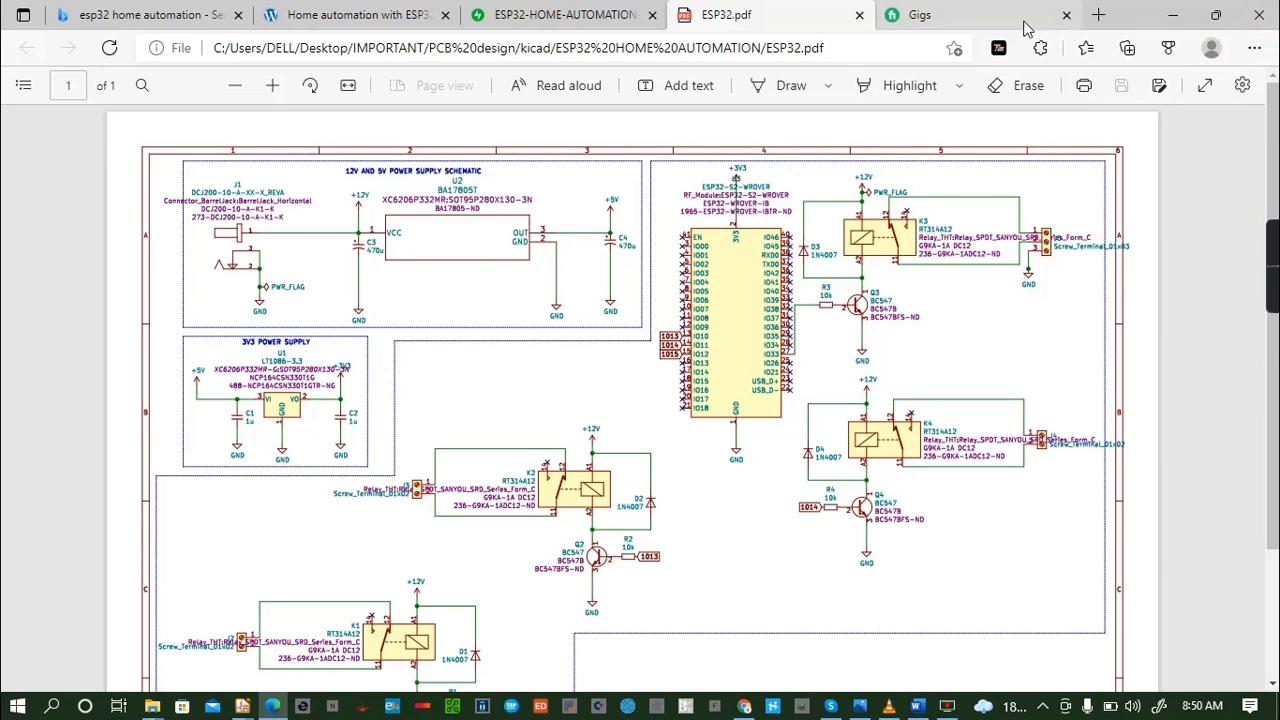
pyautogui.click(1098, 15)
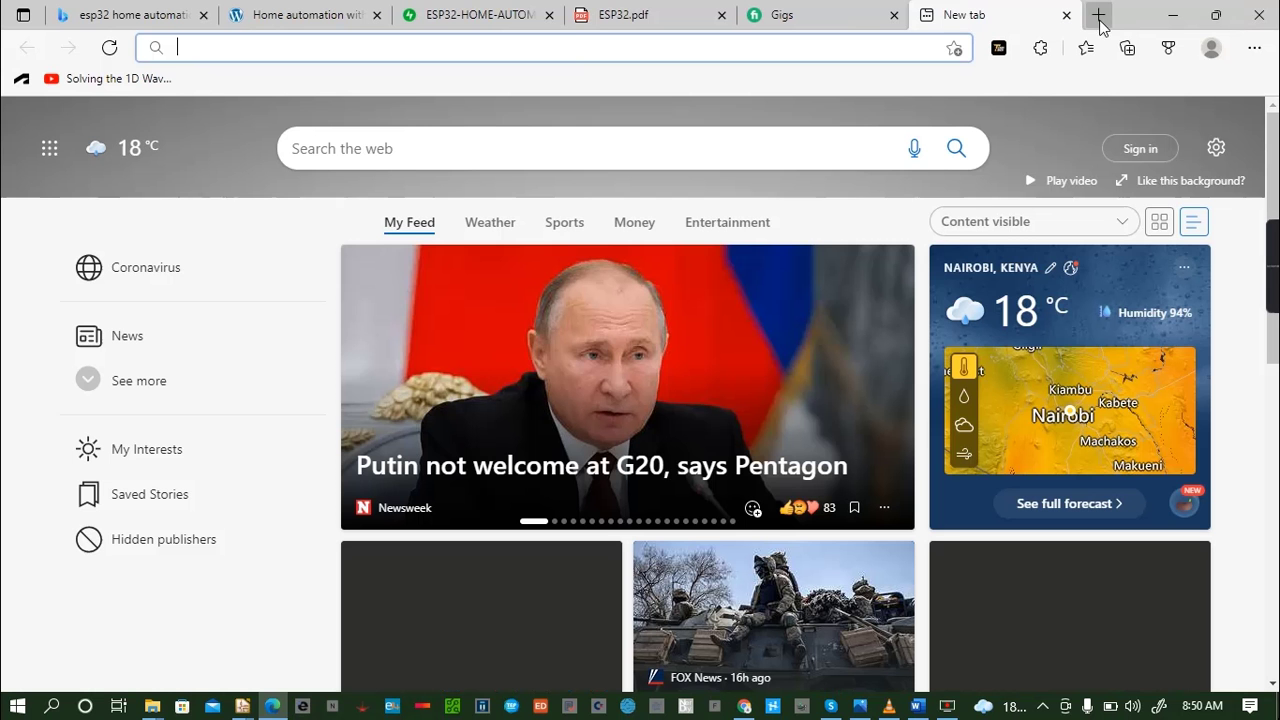
pyautogui.click(579, 46)
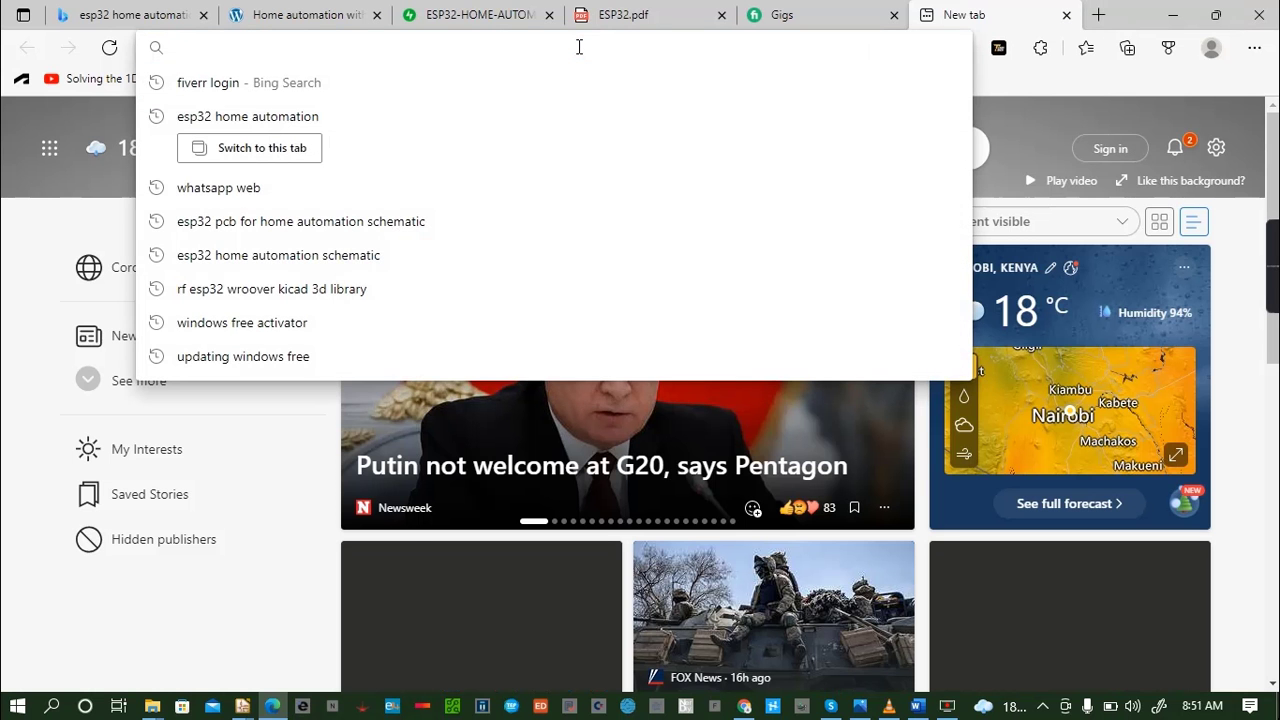
pyautogui.write('BA17')
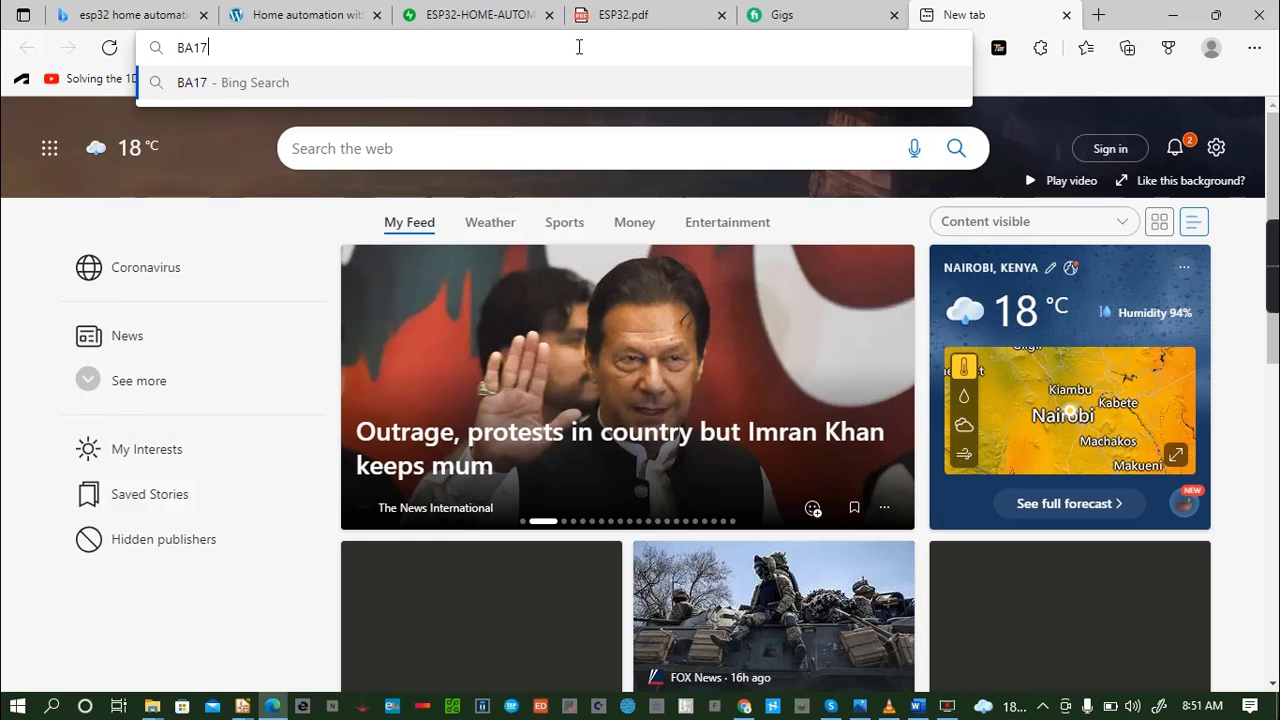
pyautogui.write('805')
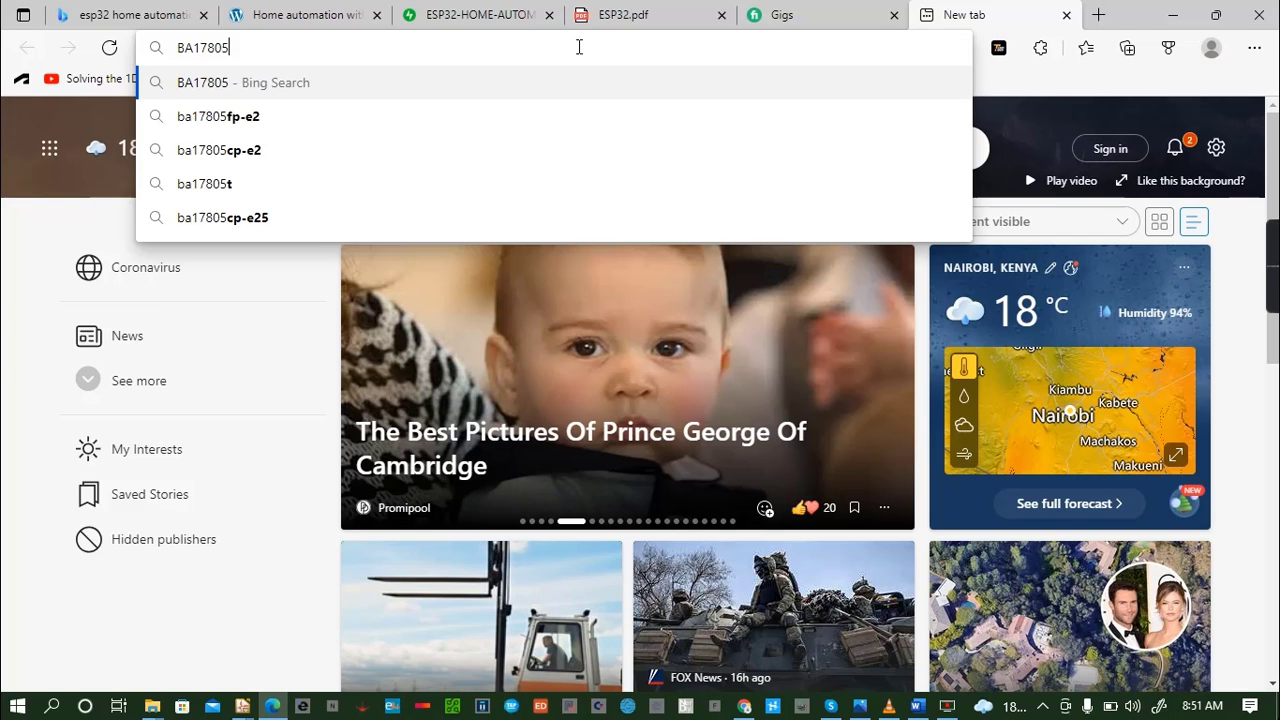
pyautogui.write('T')
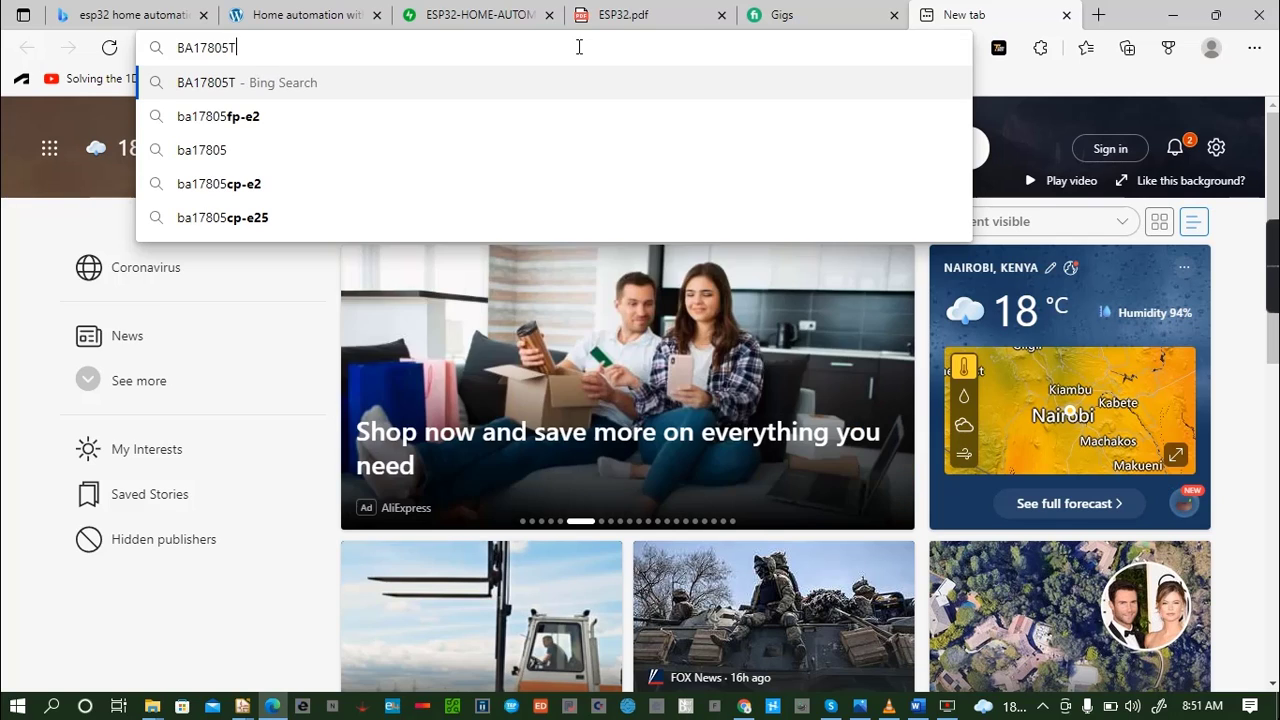
pyautogui.write(' D')
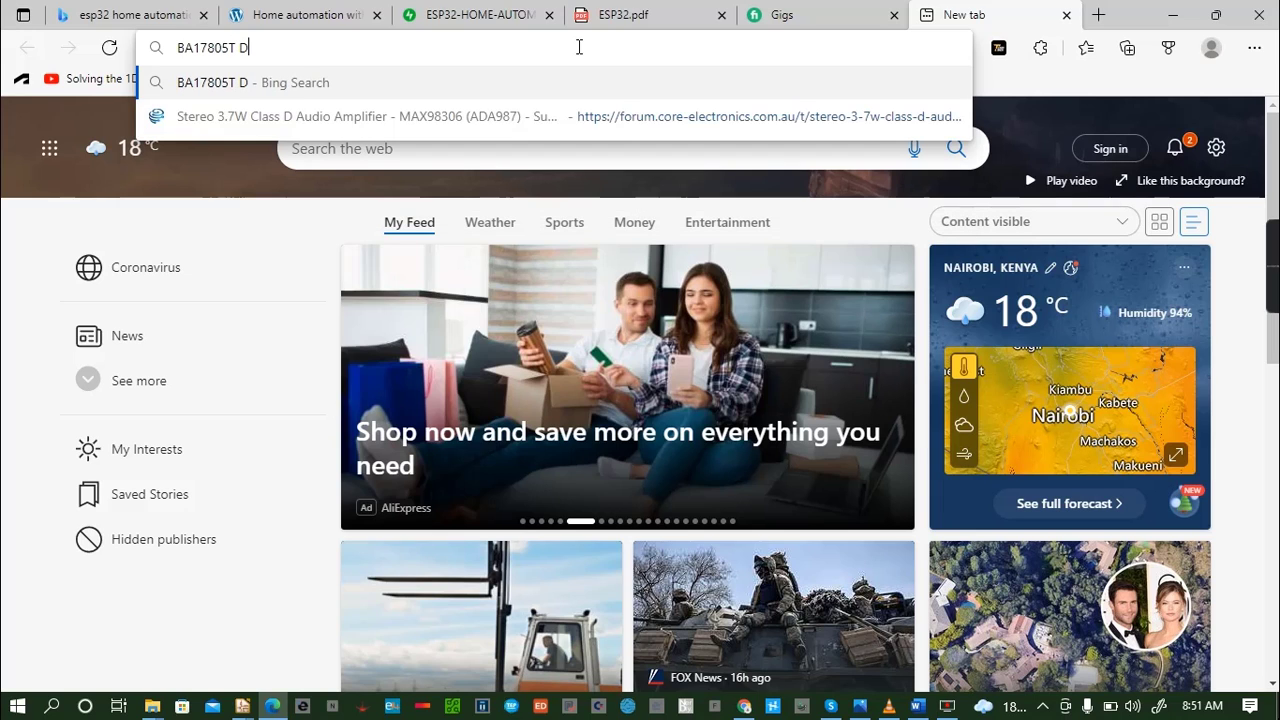
pyautogui.write('atasheet')
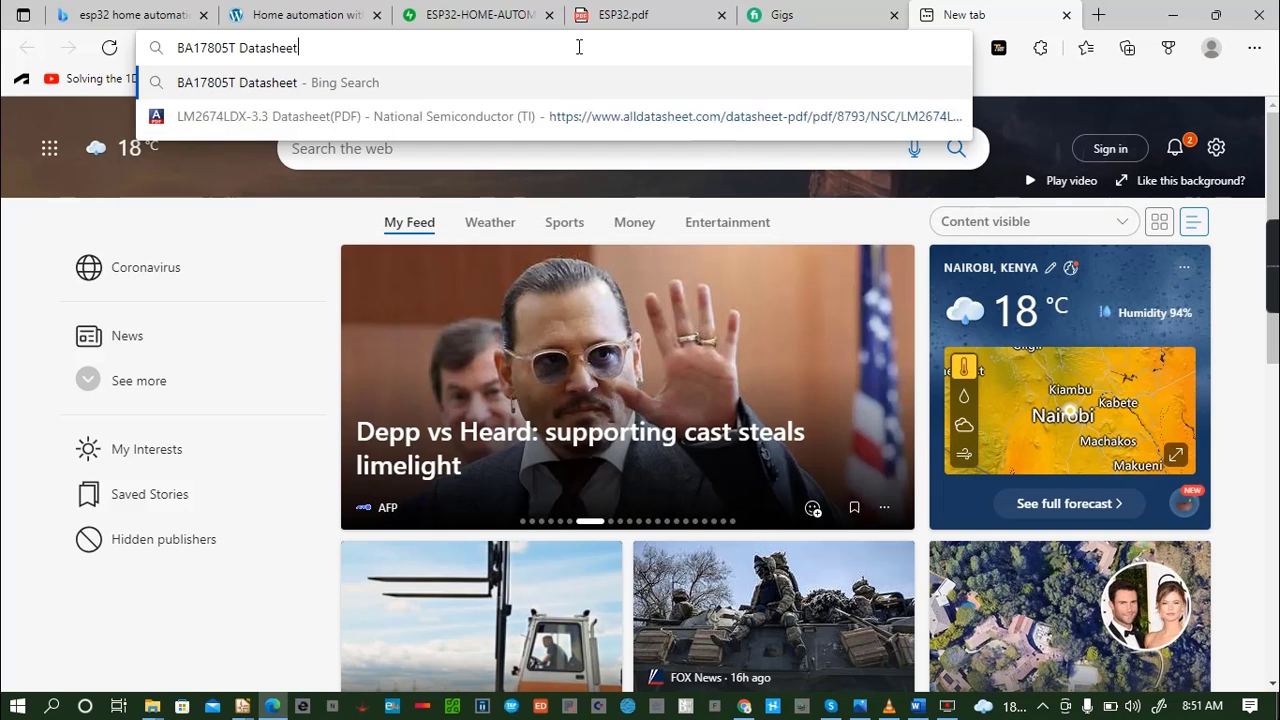
pyautogui.press('Return')
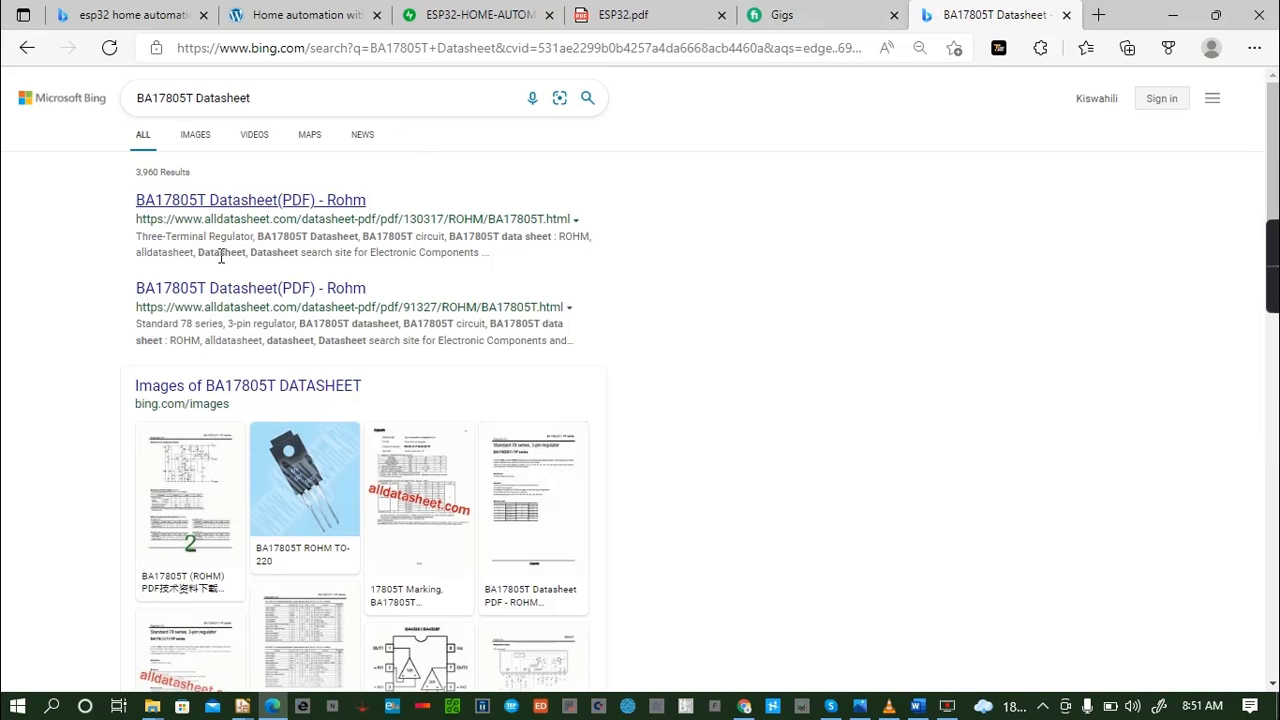
# - Open the first Rohm BA17805T result on alldatasheet.com and bring up its PDF datasheet
pyautogui.click(244, 200)
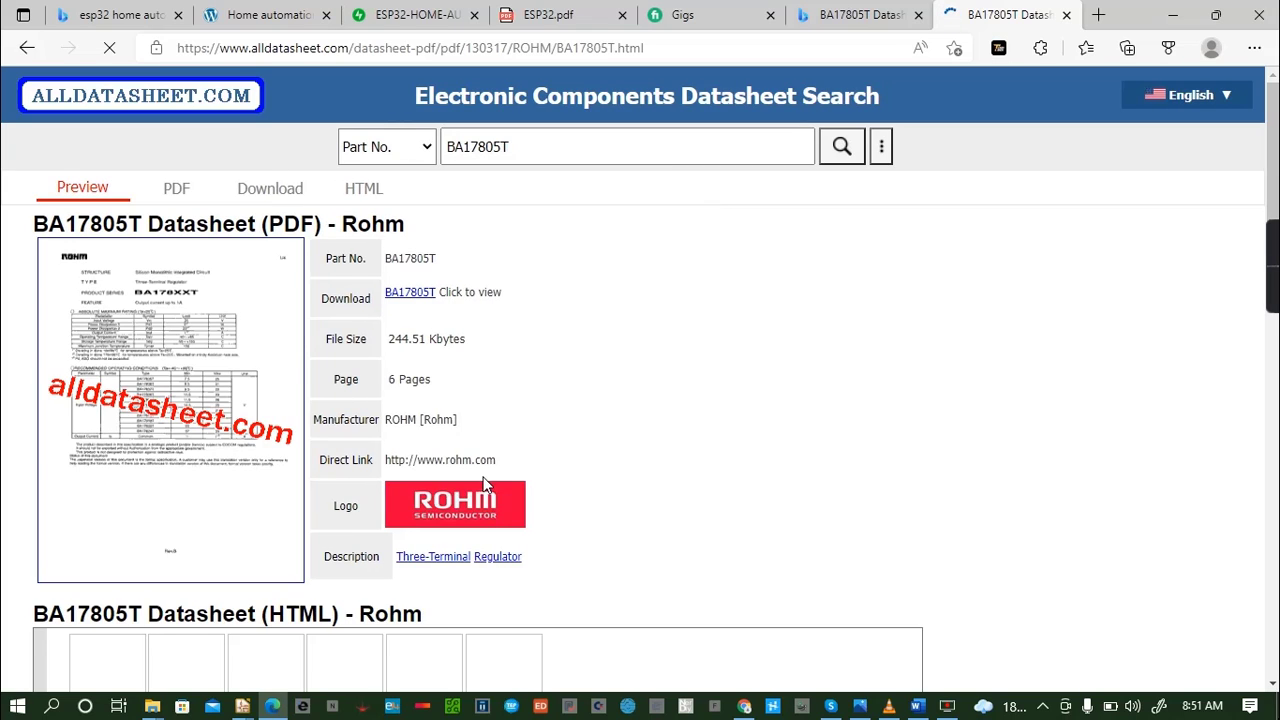
pyautogui.scroll(-1, 528, 462)
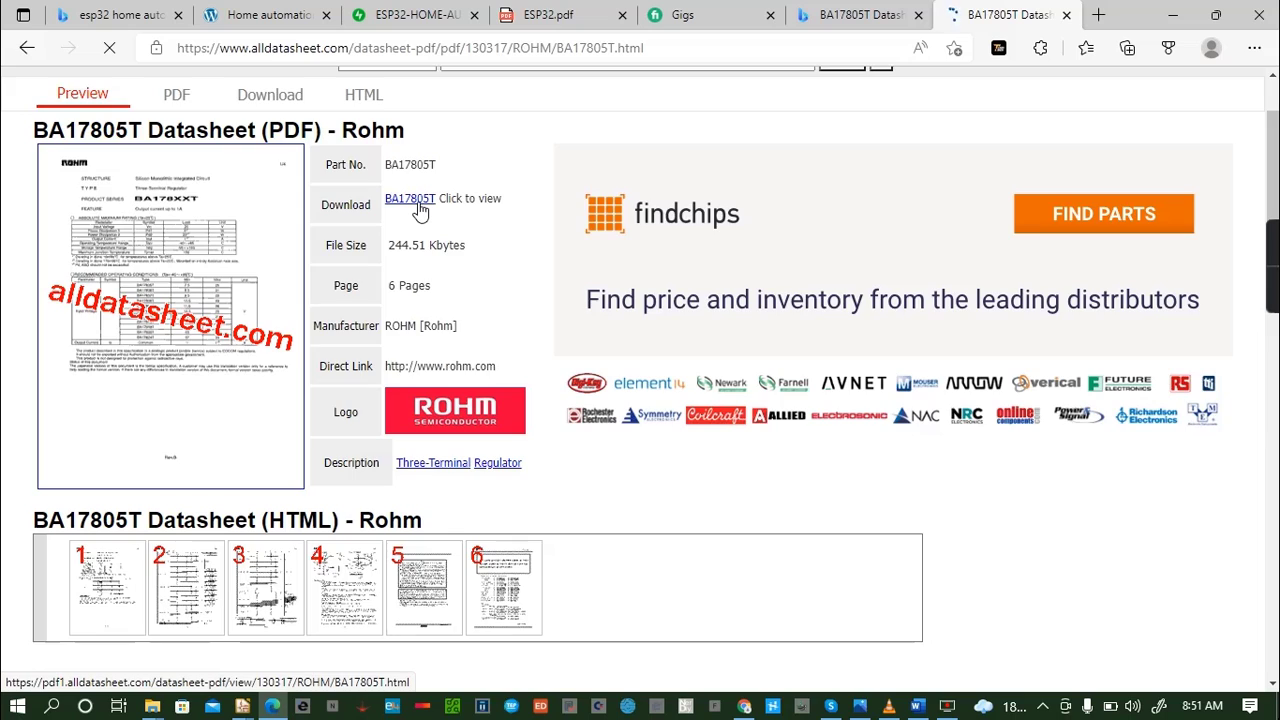
pyautogui.scroll(-5, 420, 210)
pyautogui.scroll(1, 420, 210)
pyautogui.scroll(5, 420, 210)
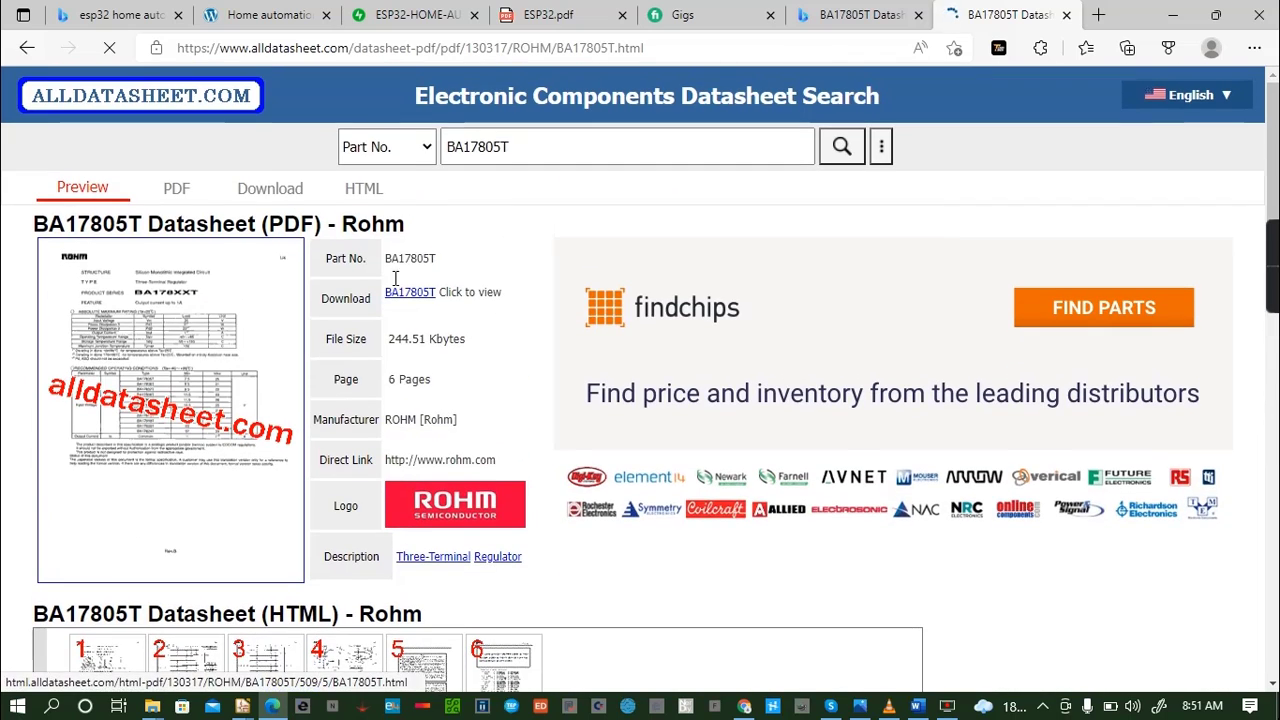
pyautogui.click(410, 300)
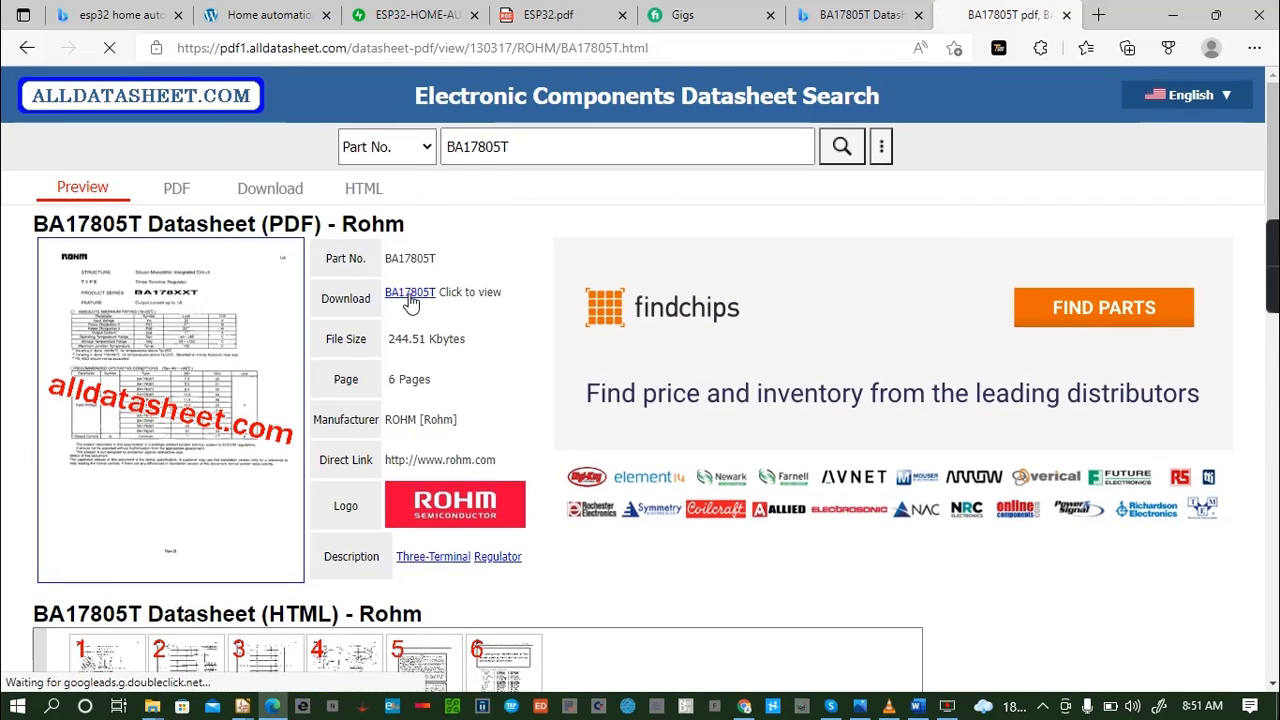
# - Look through the six-page BA17805T datasheet for ratings, operating conditions, pin assignments and an application circuit
pyautogui.scroll(-5, 410, 303)
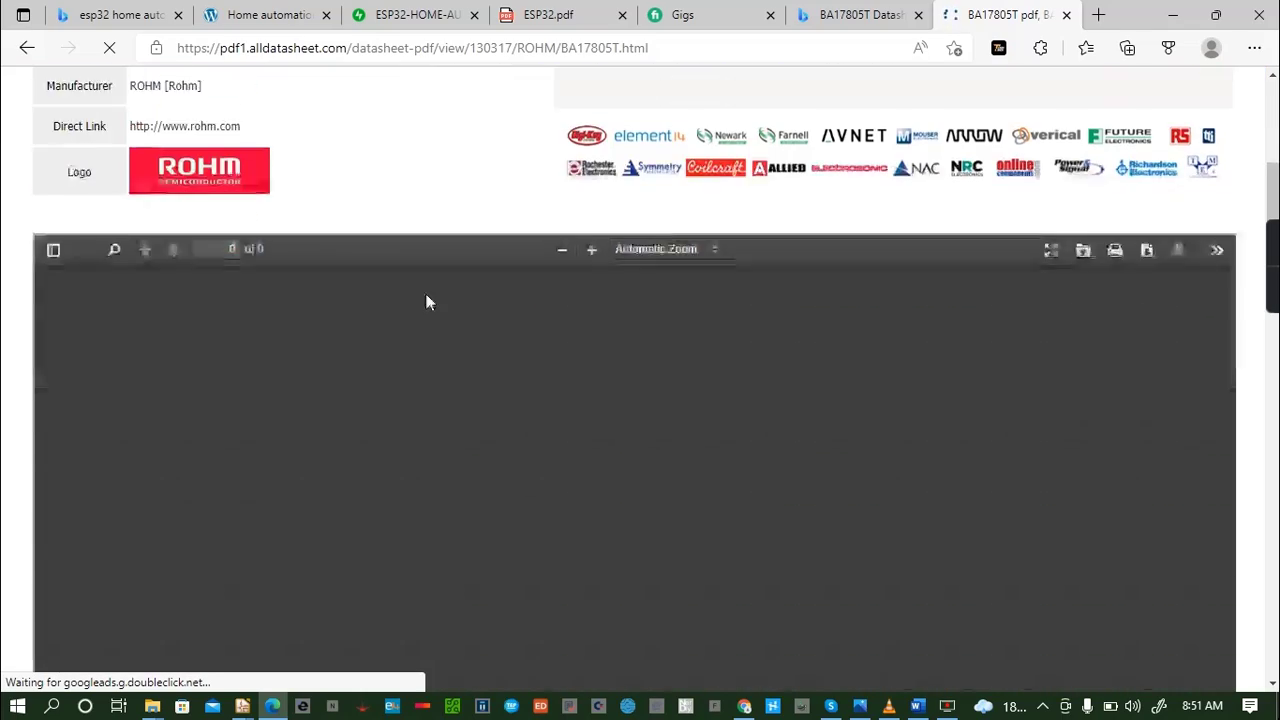
pyautogui.scroll(-15, 668, 258)
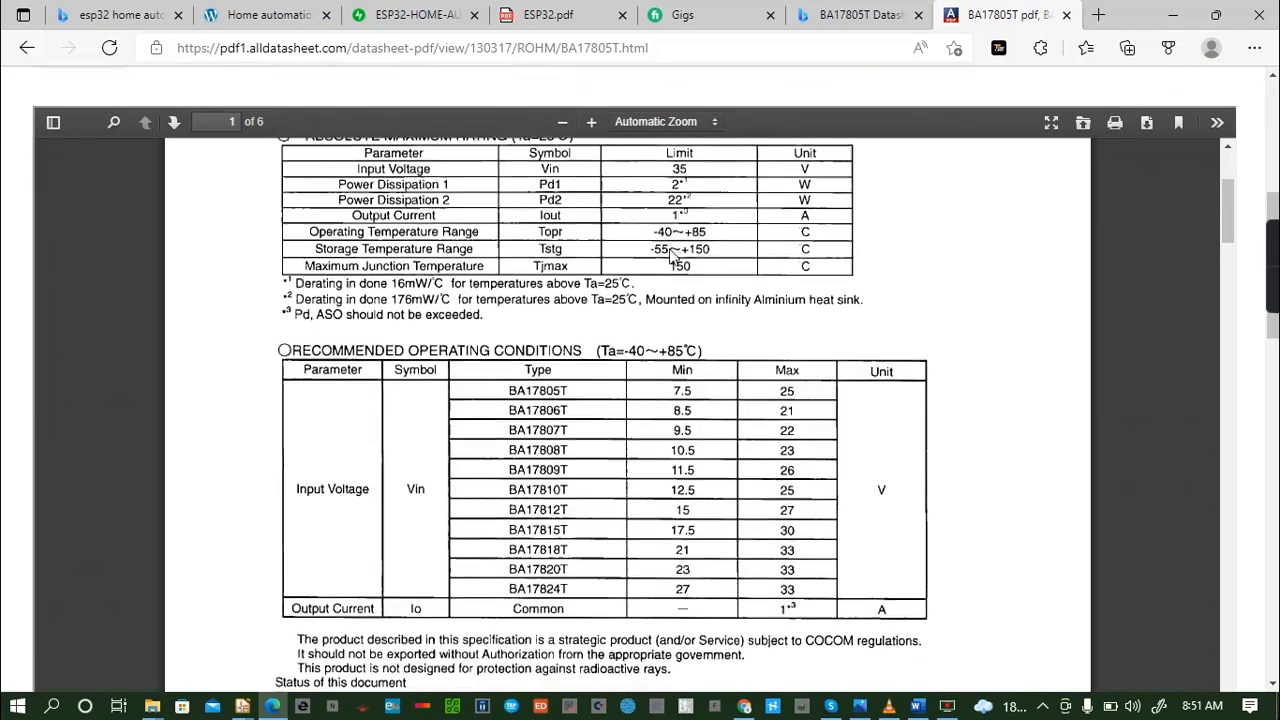
pyautogui.scroll(-20, 668, 258)
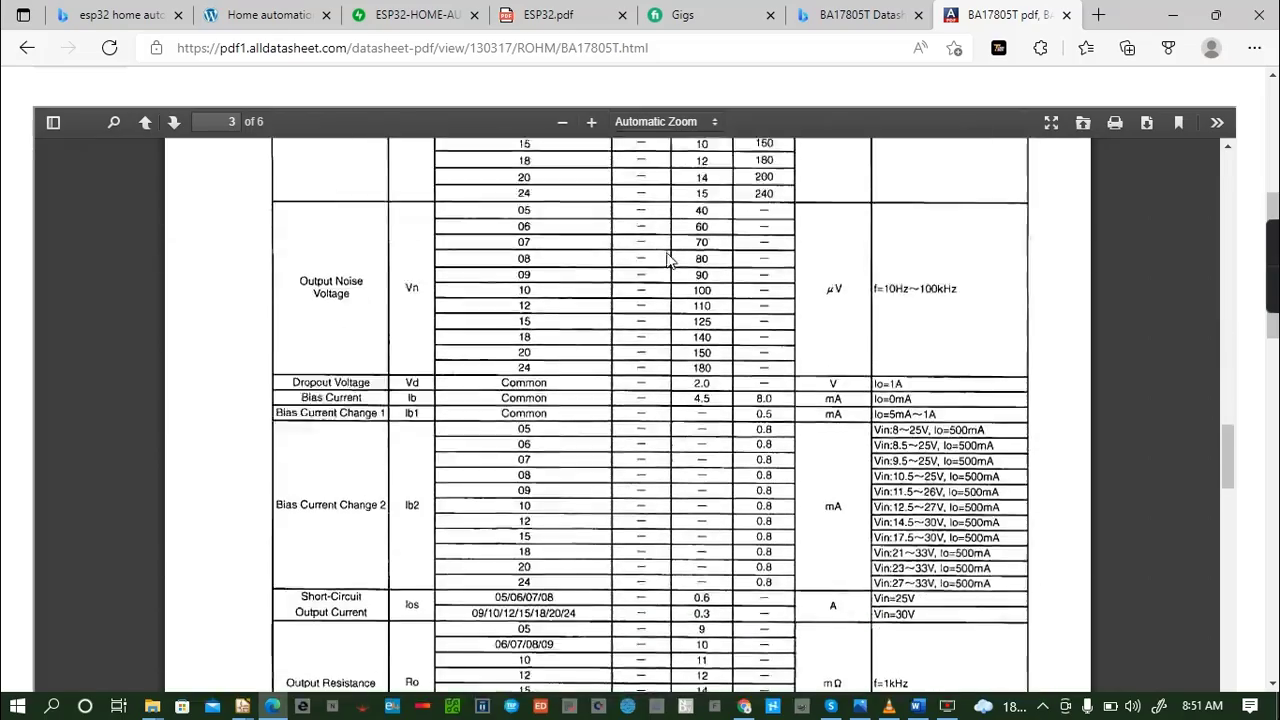
pyautogui.scroll(-20, 668, 258)
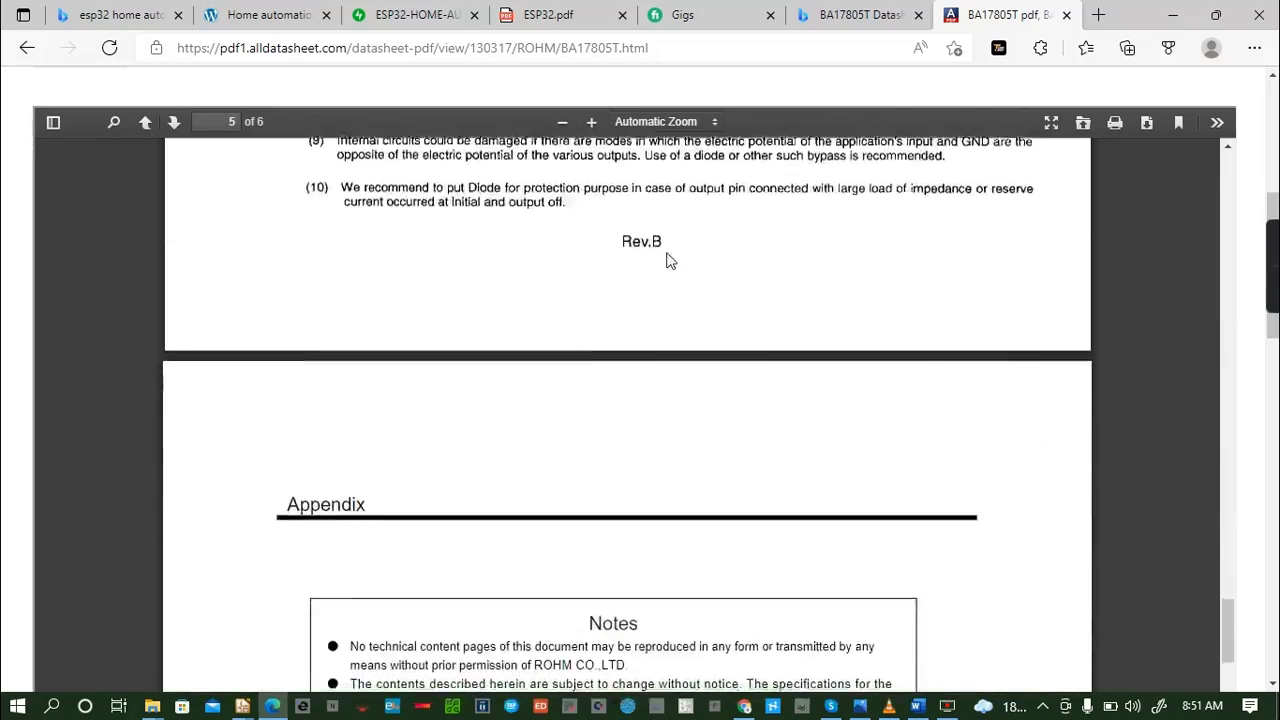
pyautogui.scroll(-1, 668, 258)
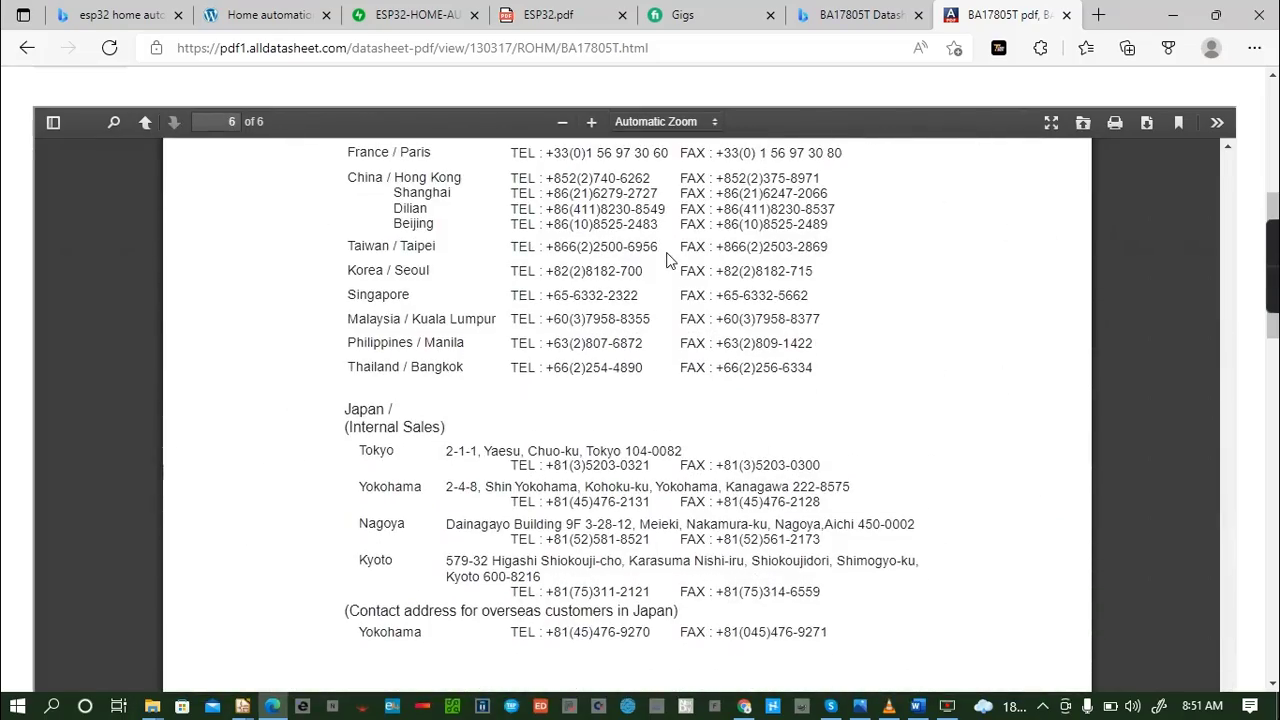
pyautogui.scroll(-10, 658, 263)
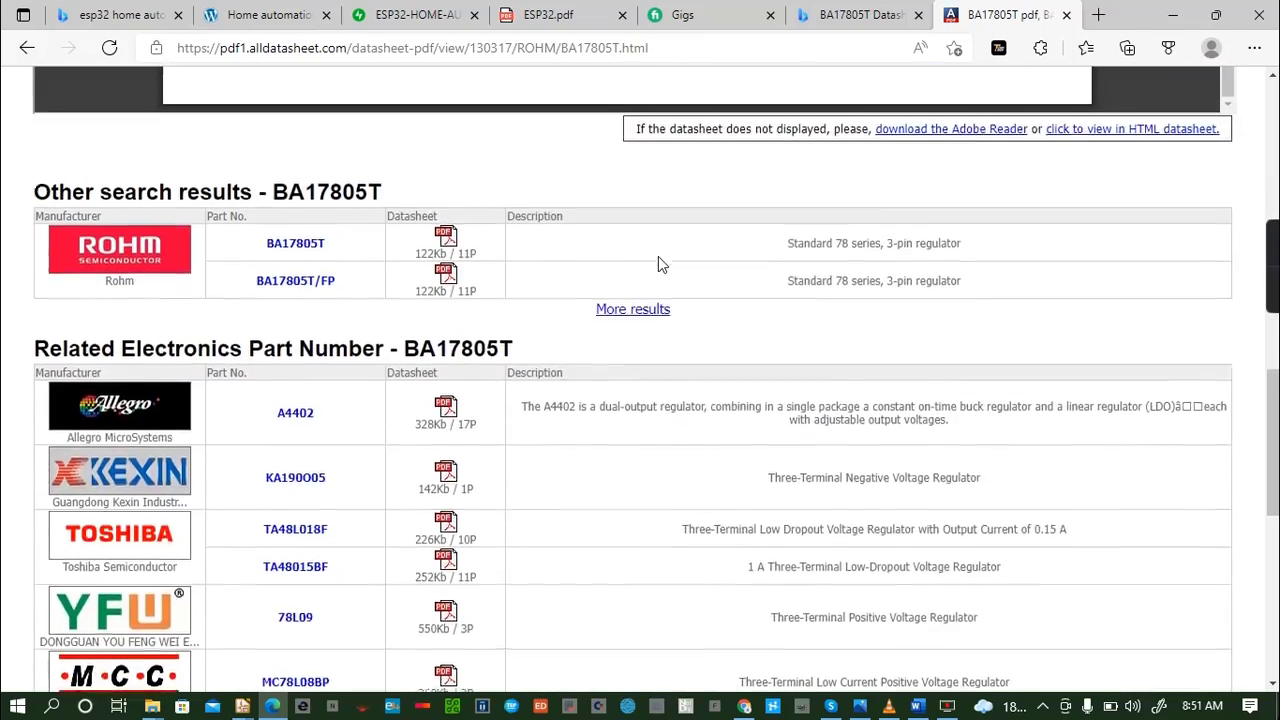
pyautogui.scroll(9, 658, 263)
pyautogui.scroll(-5, 658, 263)
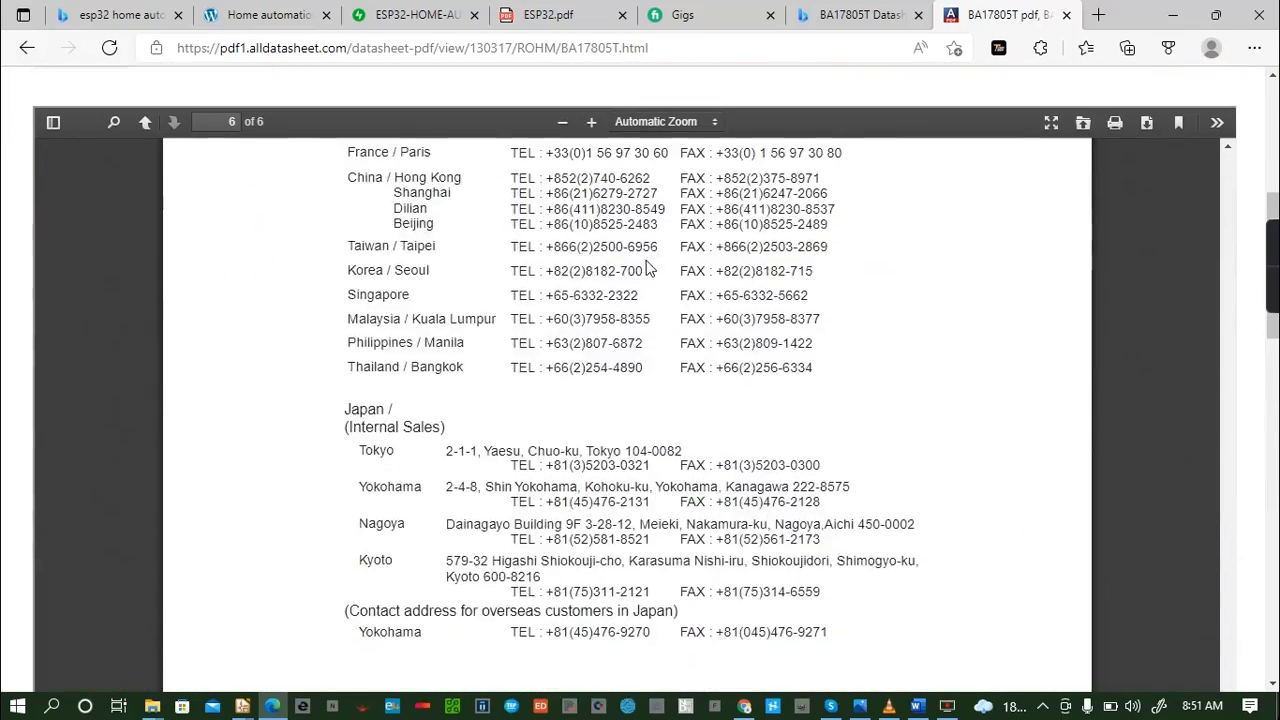
pyautogui.scroll(2, 658, 263)
pyautogui.scroll(15, 648, 266)
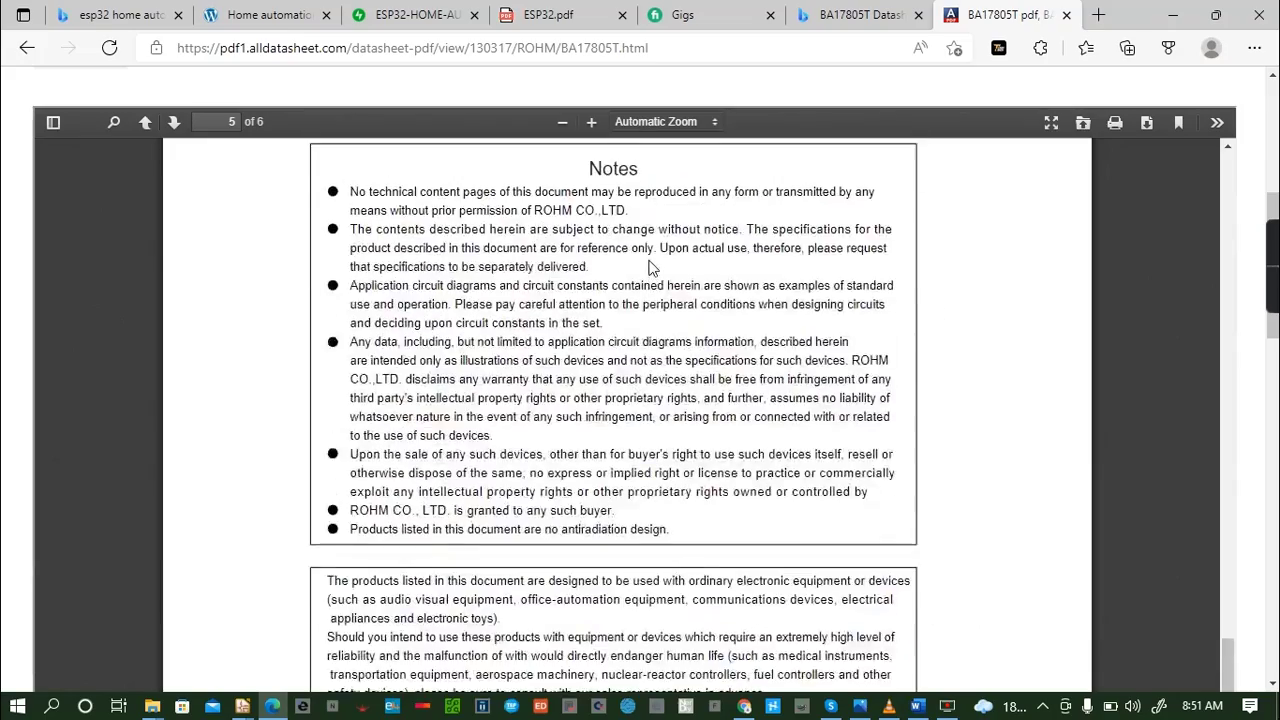
pyautogui.scroll(10, 648, 266)
pyautogui.scroll(-3, 648, 266)
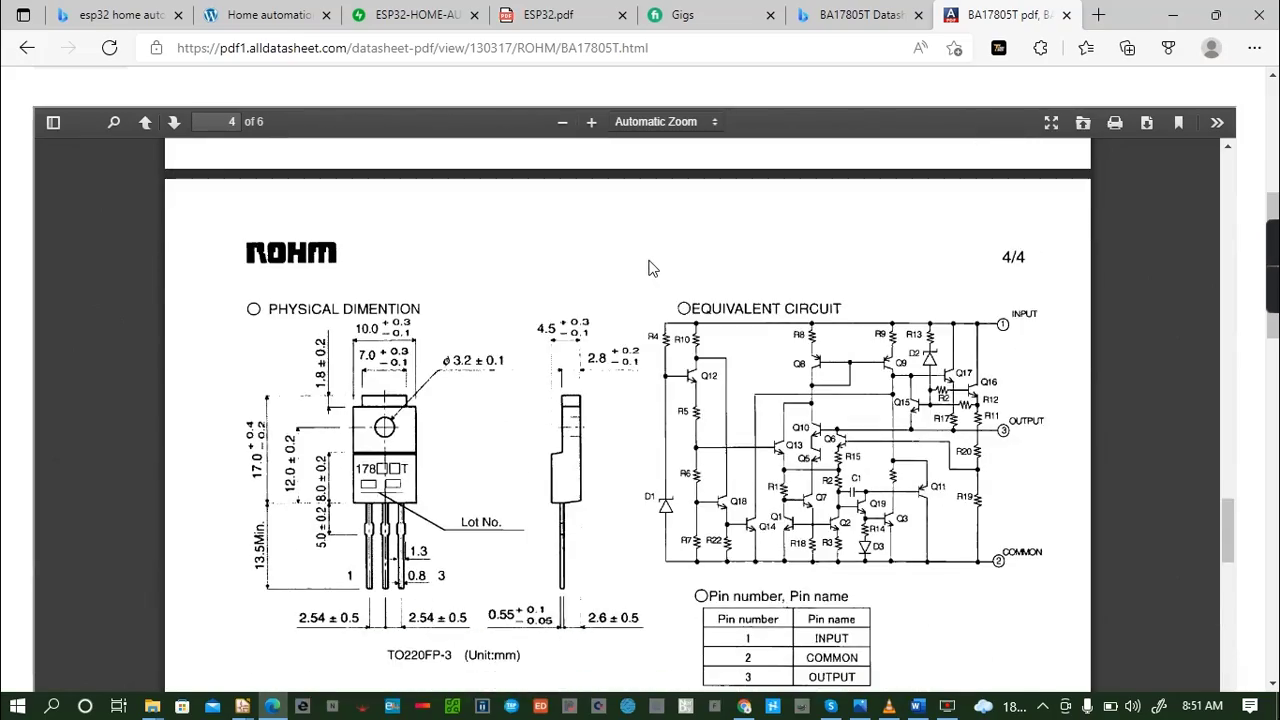
pyautogui.scroll(15, 648, 266)
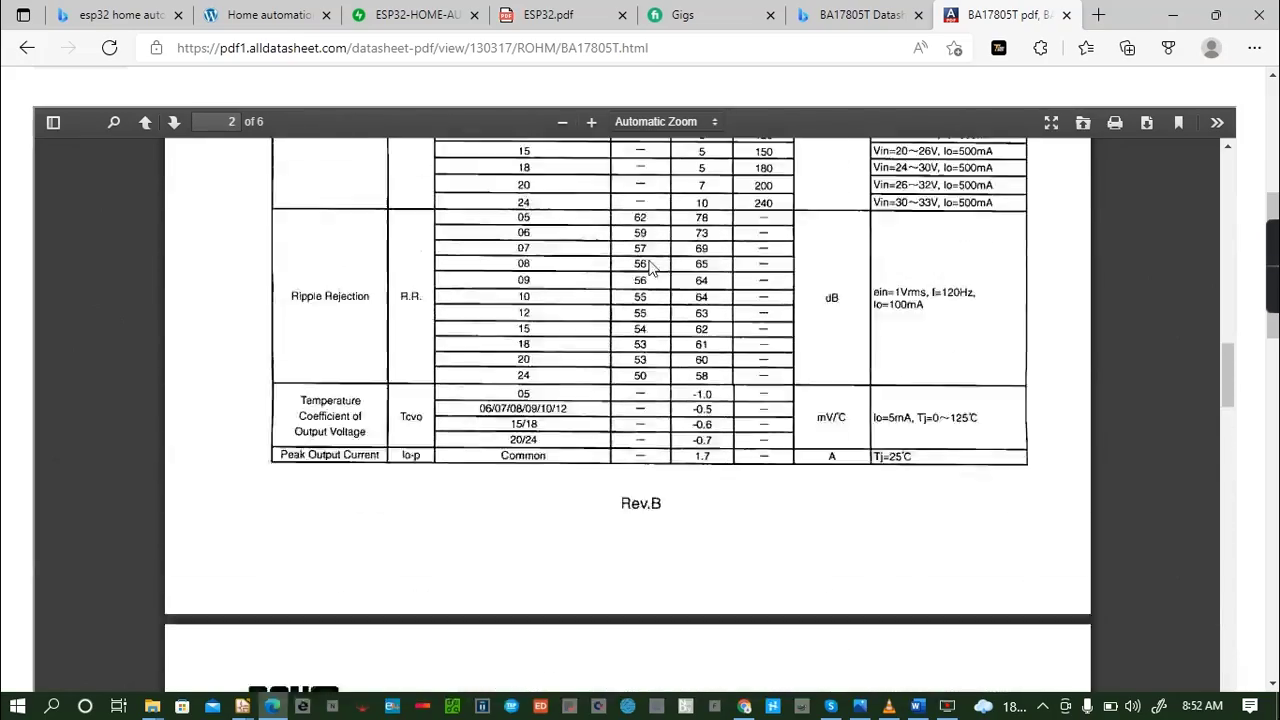
pyautogui.scroll(12, 648, 266)
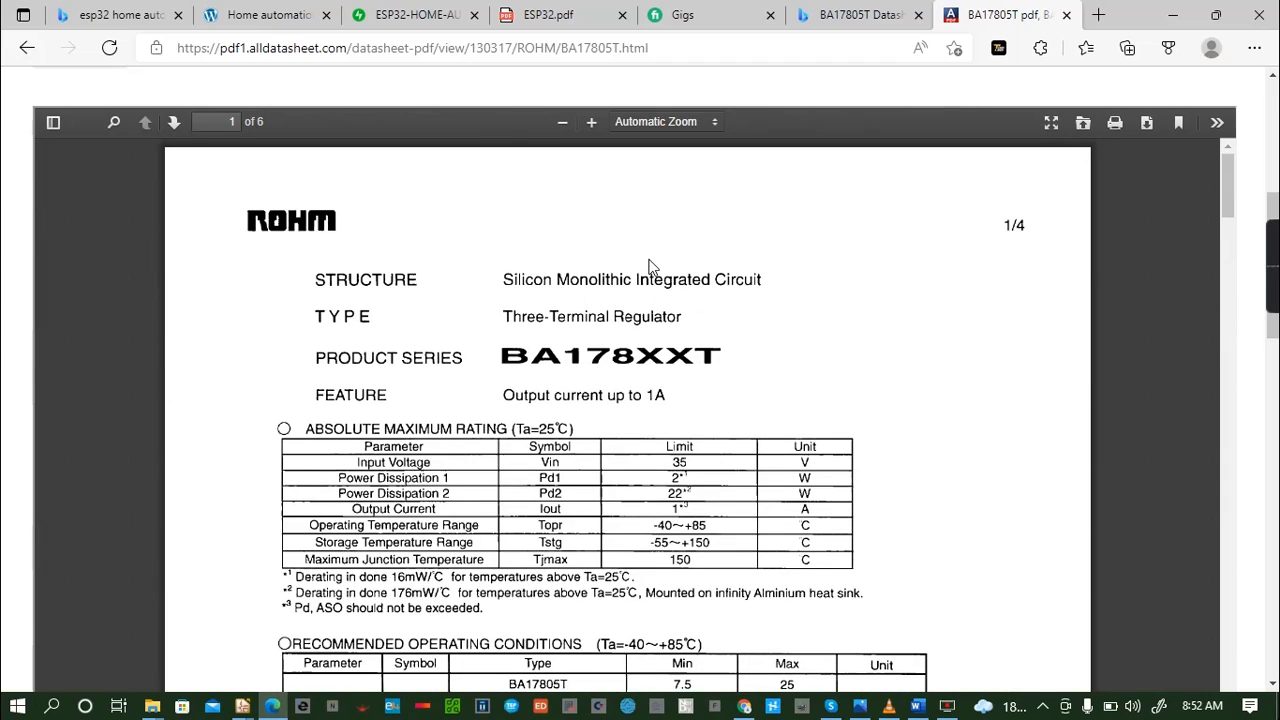
# - Close the alldatasheet.com page and open the BA17805T datasheet from its Digi-Key product result instead
pyautogui.click(27, 47)
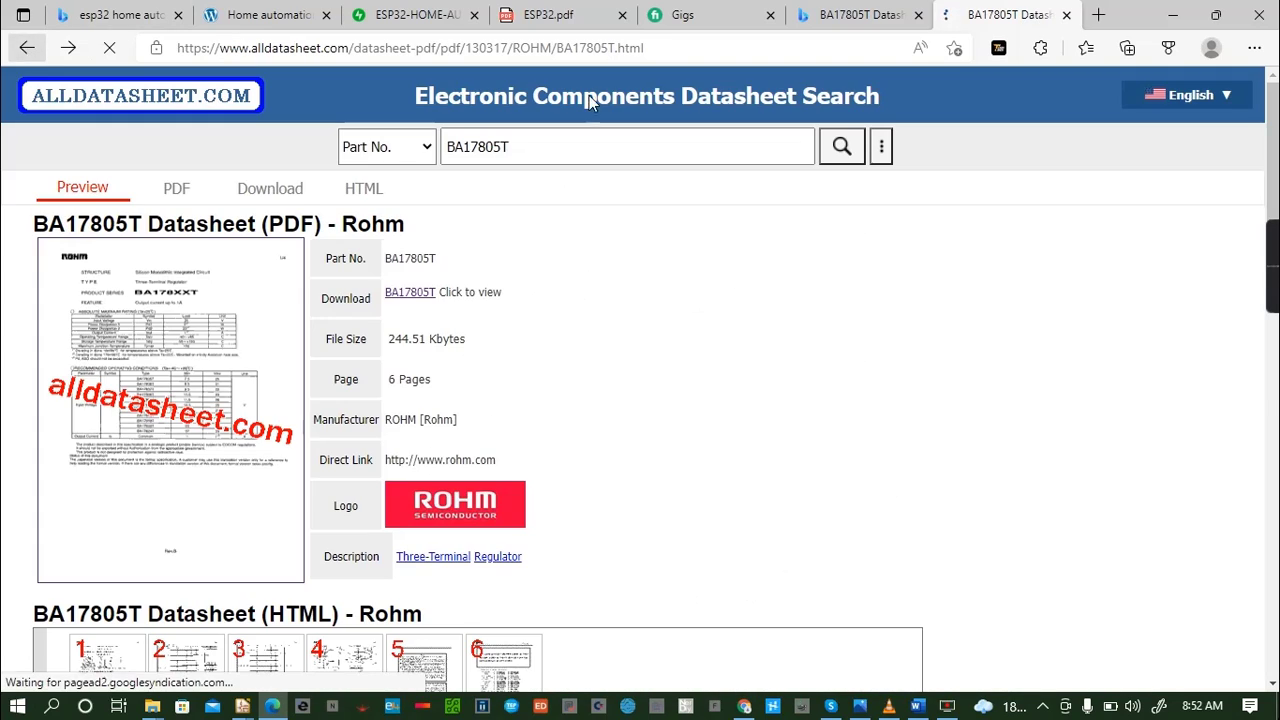
pyautogui.click(1066, 15)
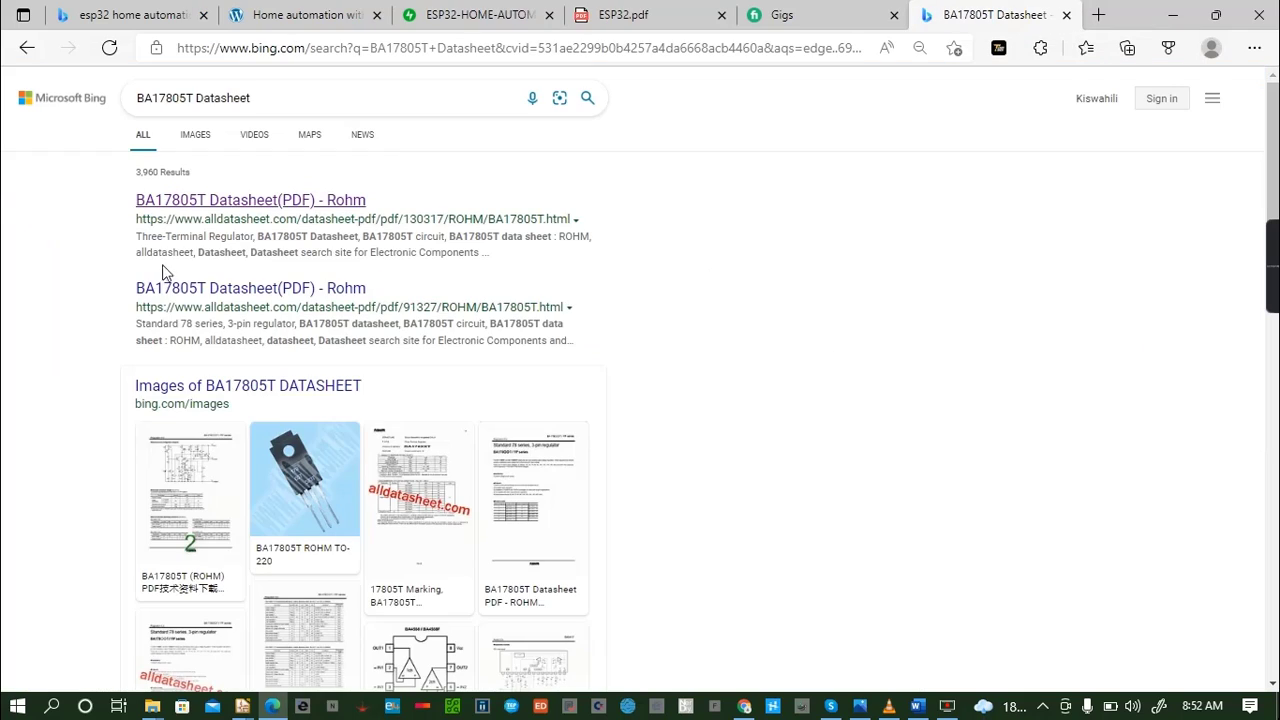
pyautogui.scroll(-1, 252, 249)
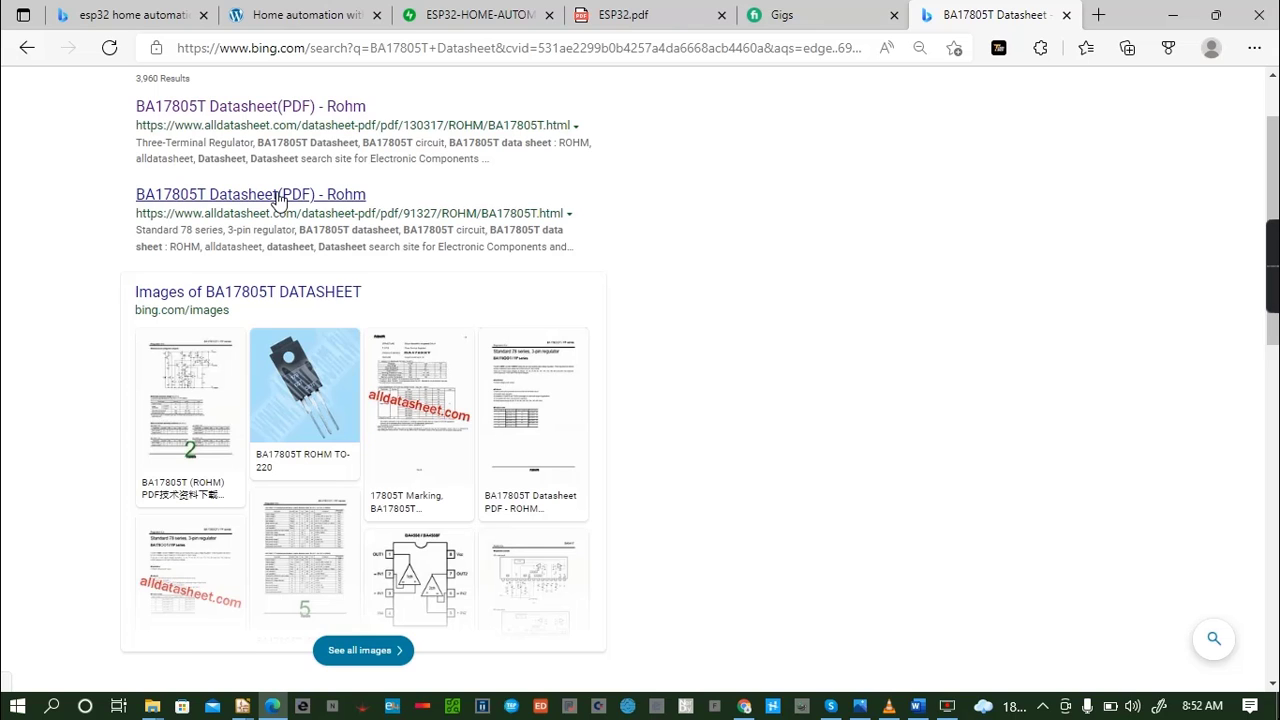
pyautogui.scroll(-5, 280, 200)
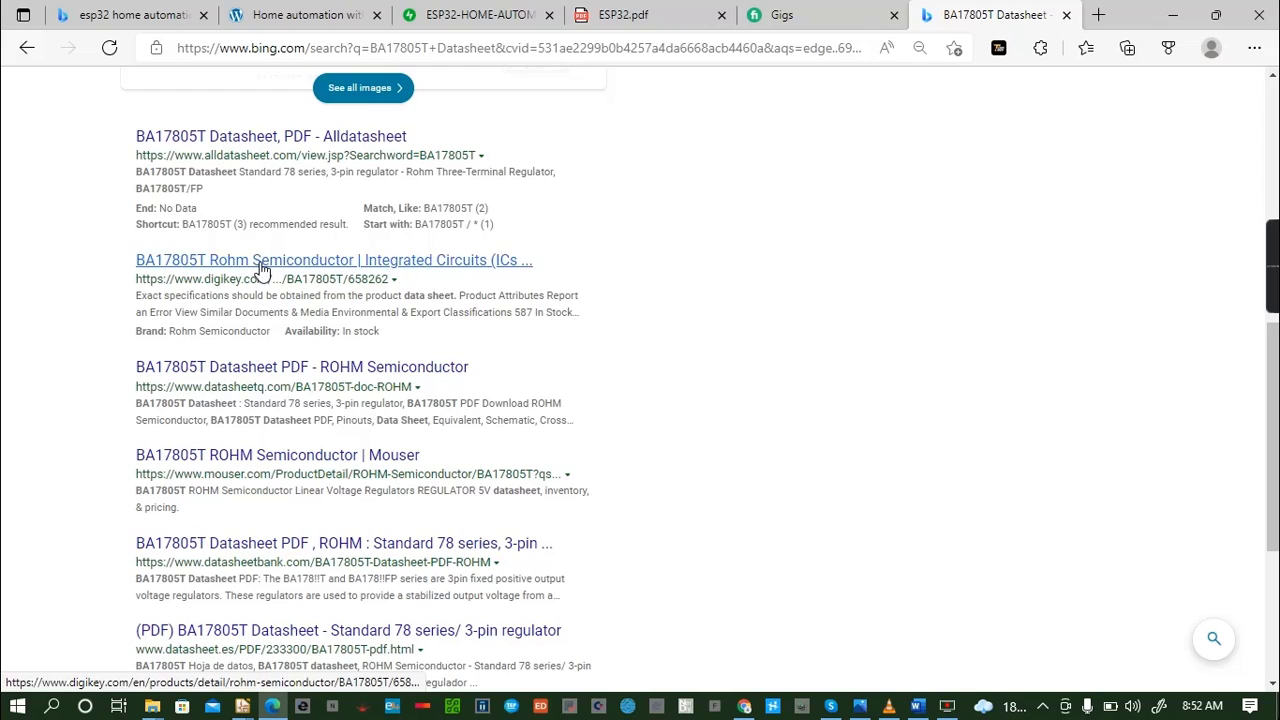
pyautogui.click(260, 262)
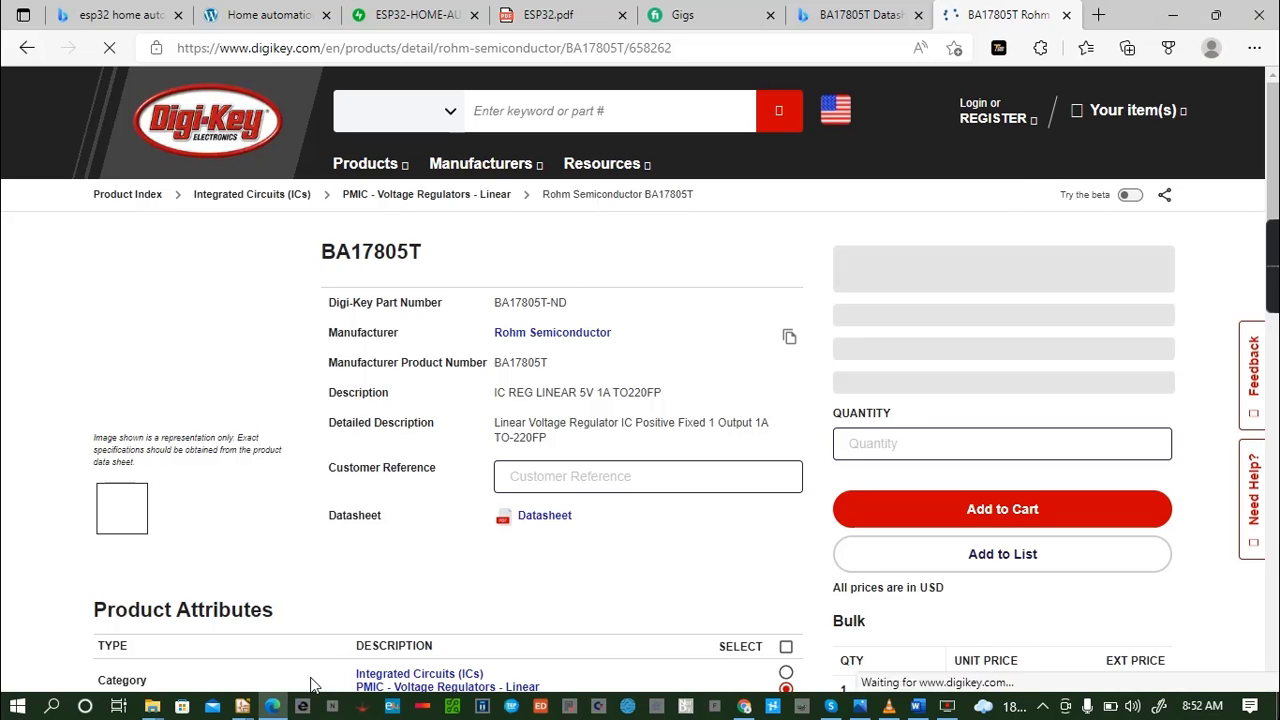
pyautogui.click(545, 518)
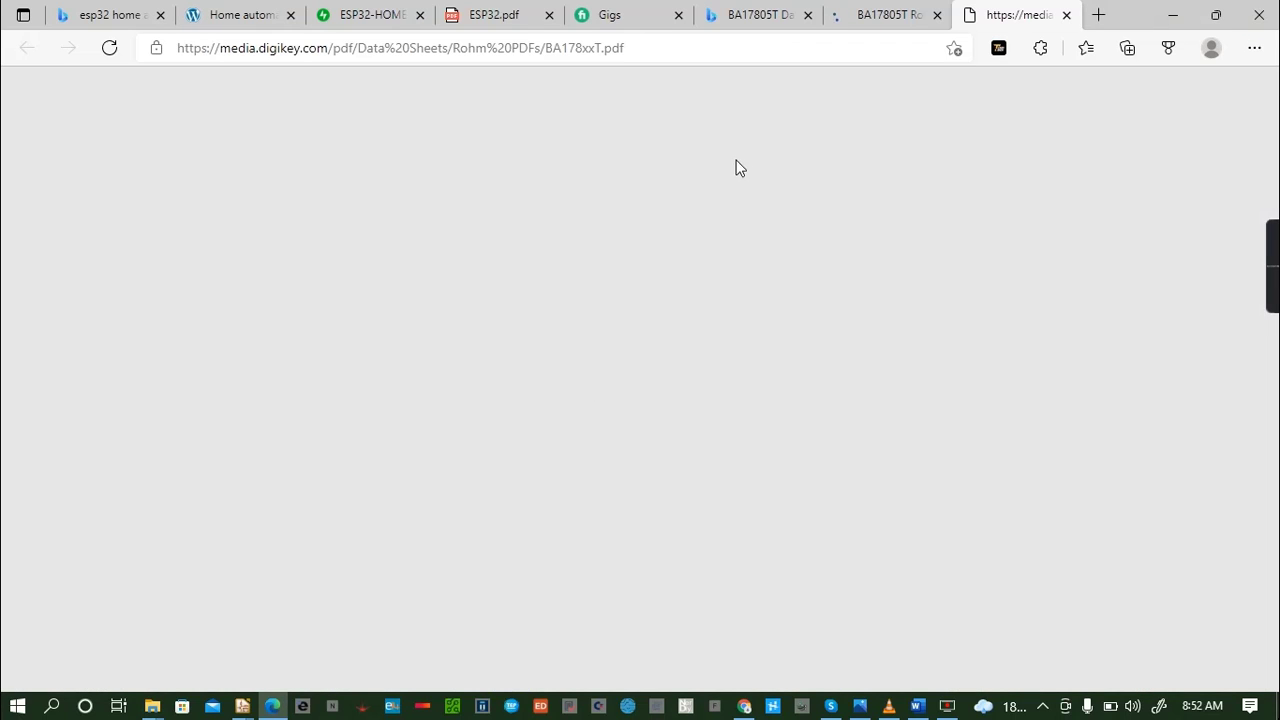
# - Look through the Digi-Key BA178xxT datasheet for operating conditions, pin names and any application circuit
pyautogui.scroll(-2, 600, 230)
pyautogui.scroll(-10, 475, 318)
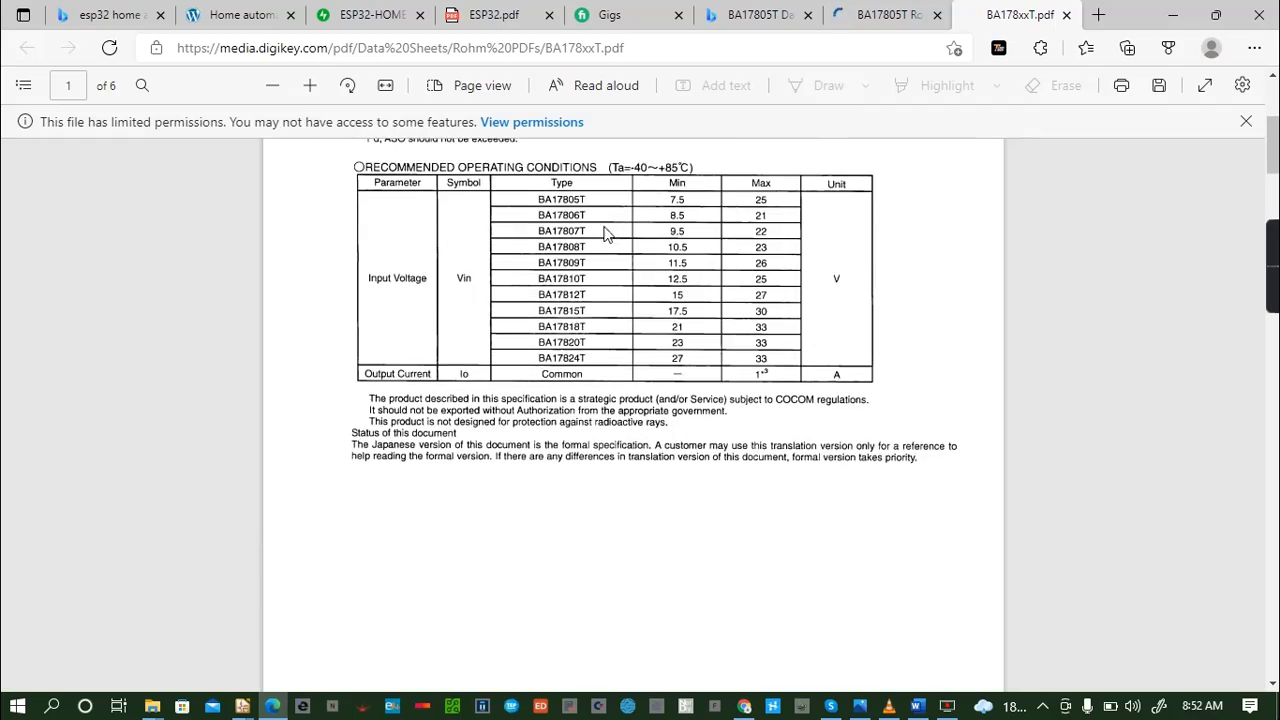
pyautogui.scroll(-15, 475, 318)
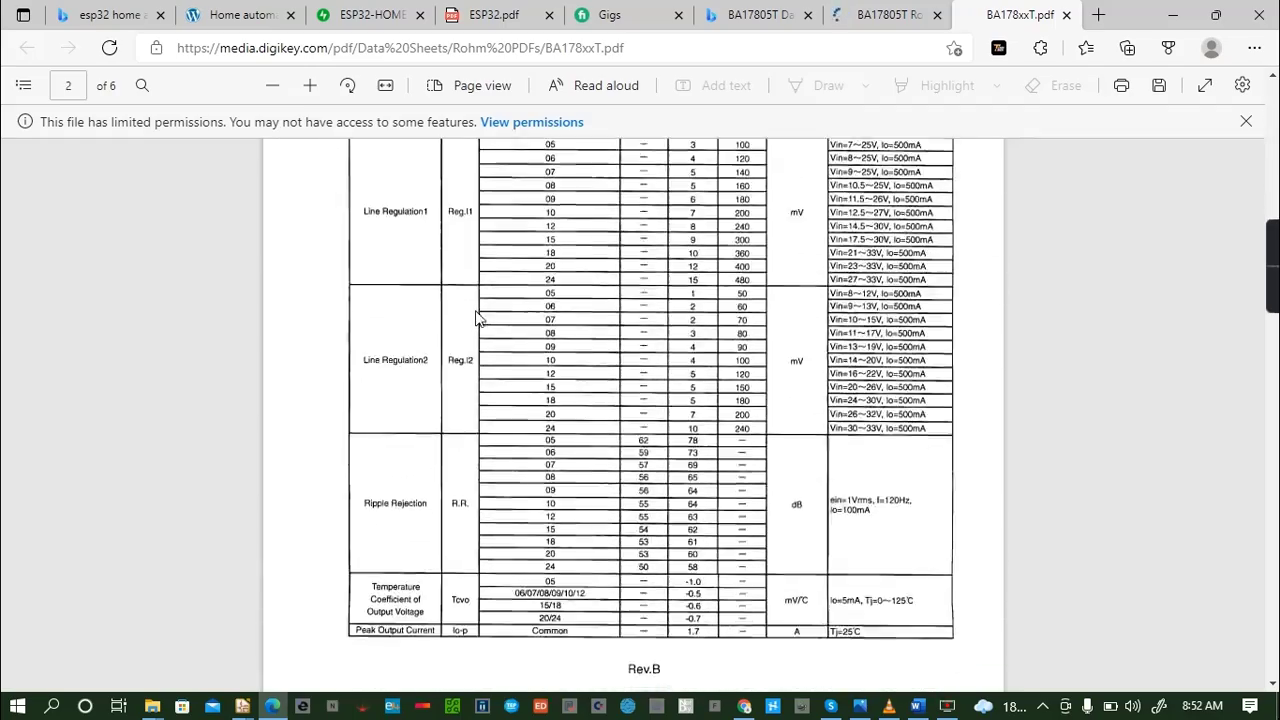
pyautogui.scroll(-10, 478, 318)
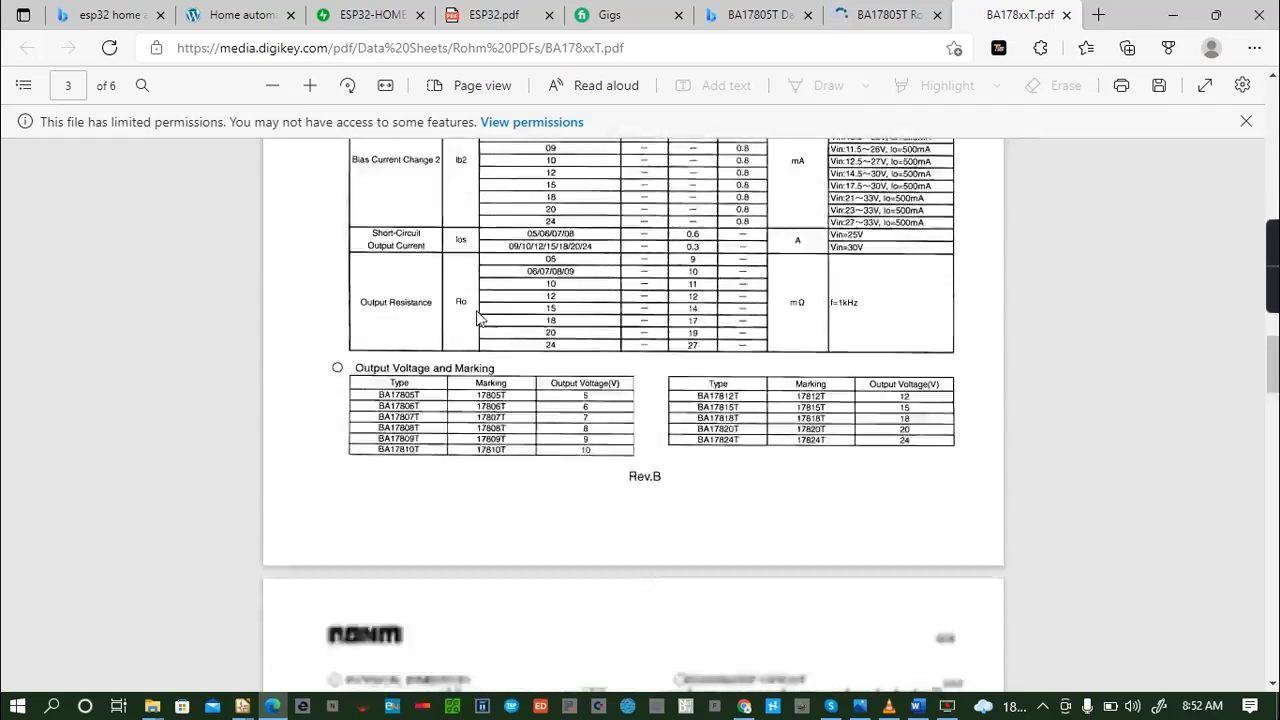
pyautogui.scroll(-20, 478, 312)
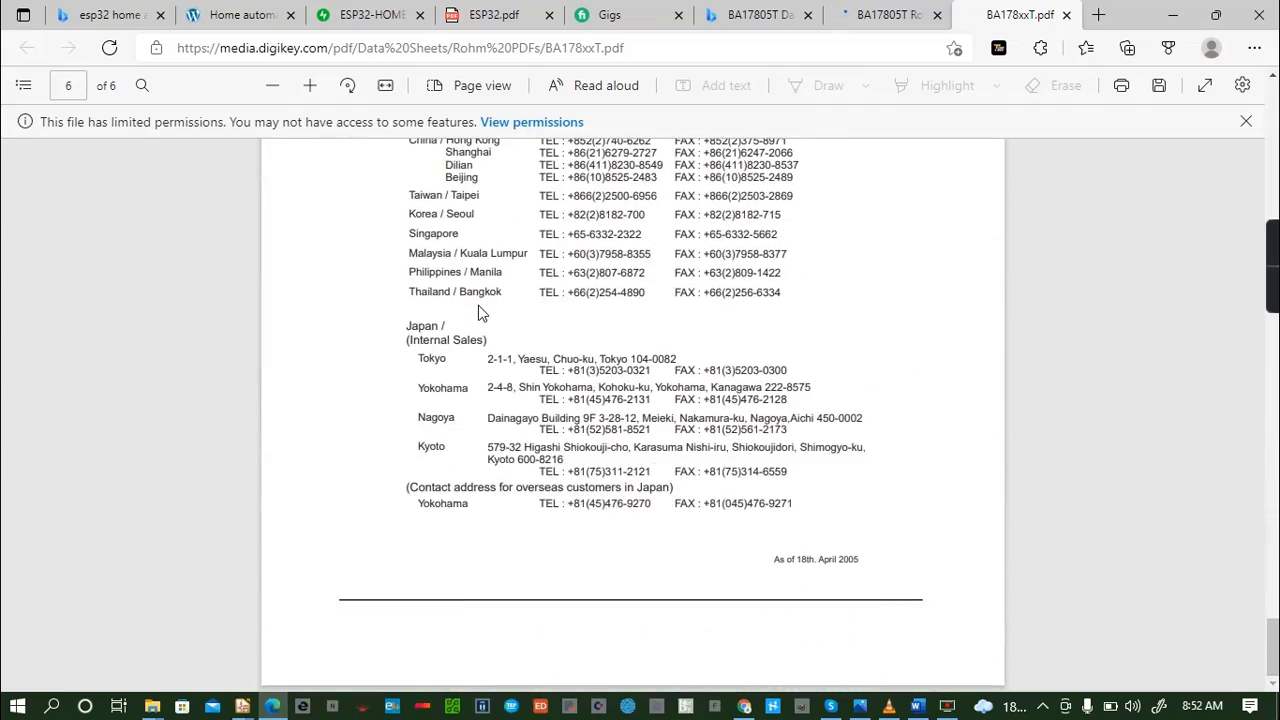
pyautogui.scroll(10, 478, 312)
pyautogui.scroll(10, 478, 313)
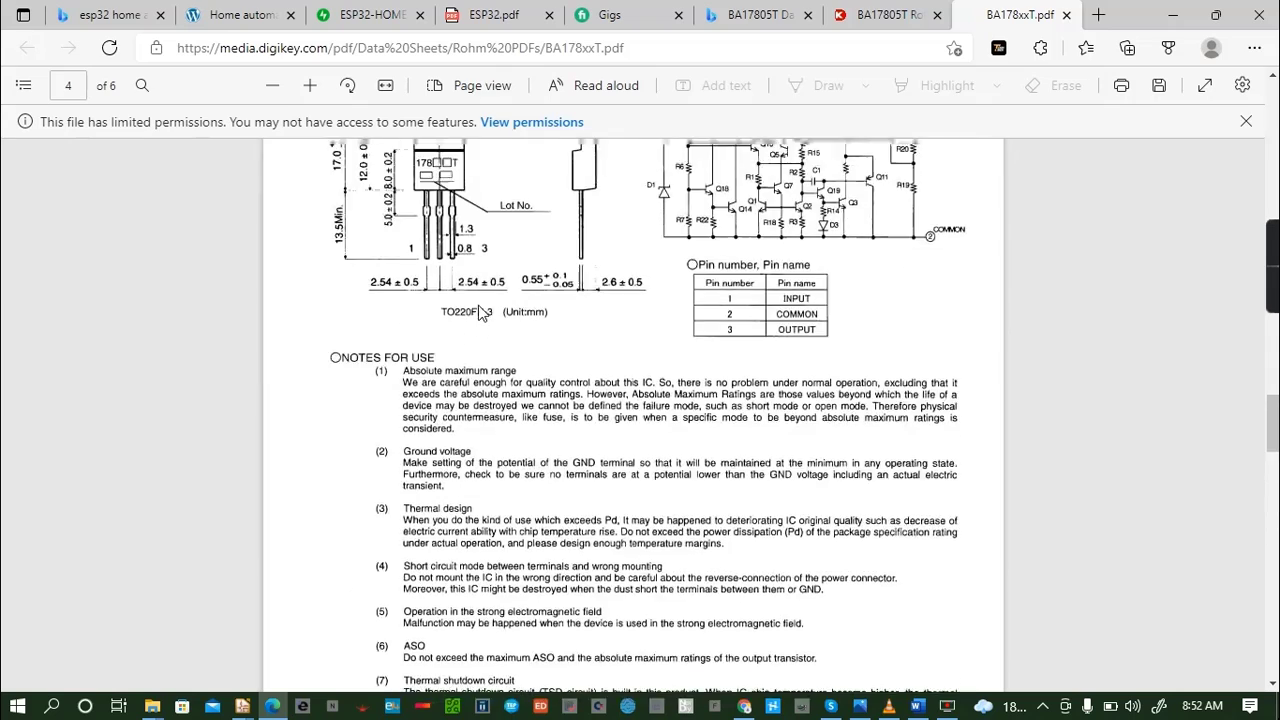
pyautogui.scroll(-3, 478, 313)
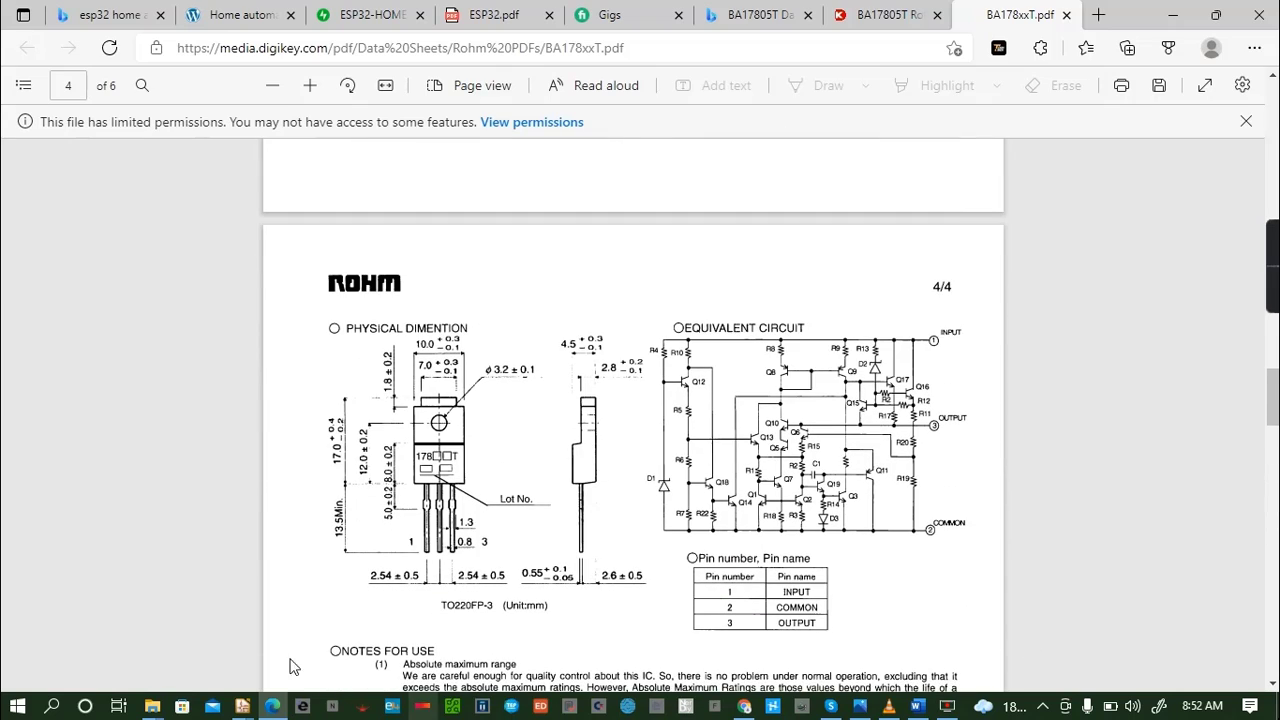
pyautogui.scroll(4, 595, 485)
pyautogui.scroll(10, 590, 485)
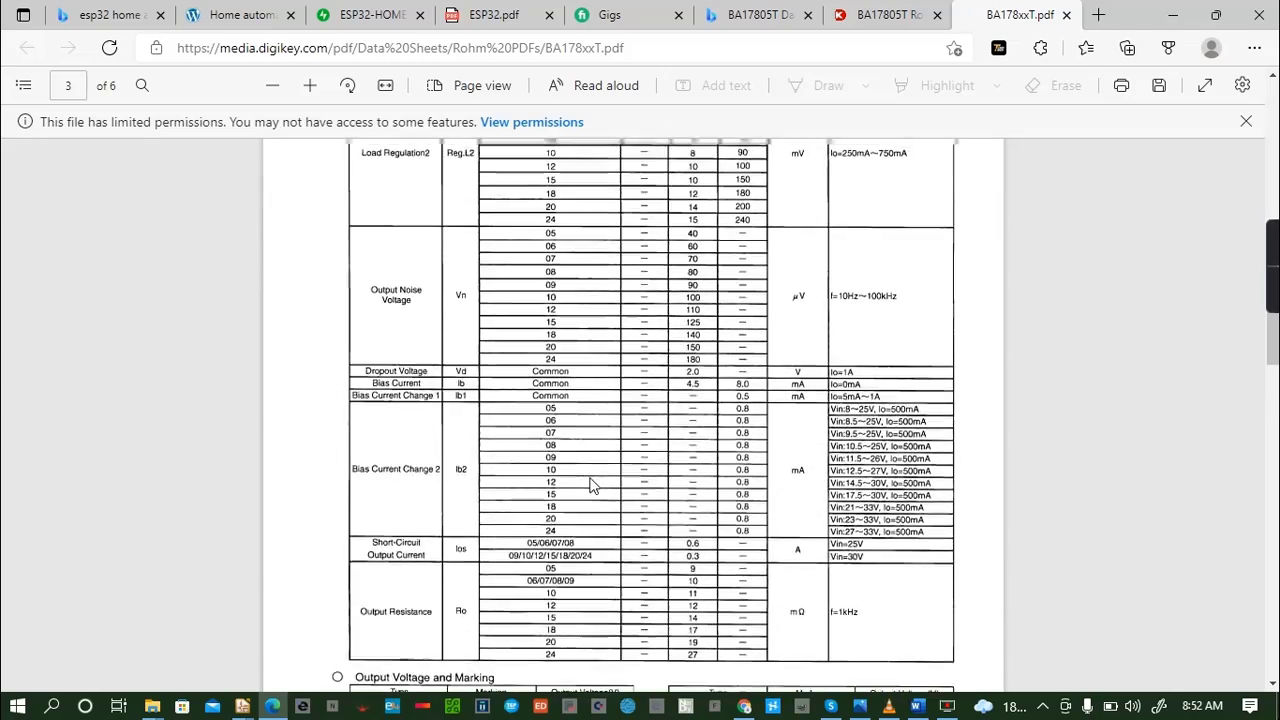
pyautogui.scroll(6, 590, 485)
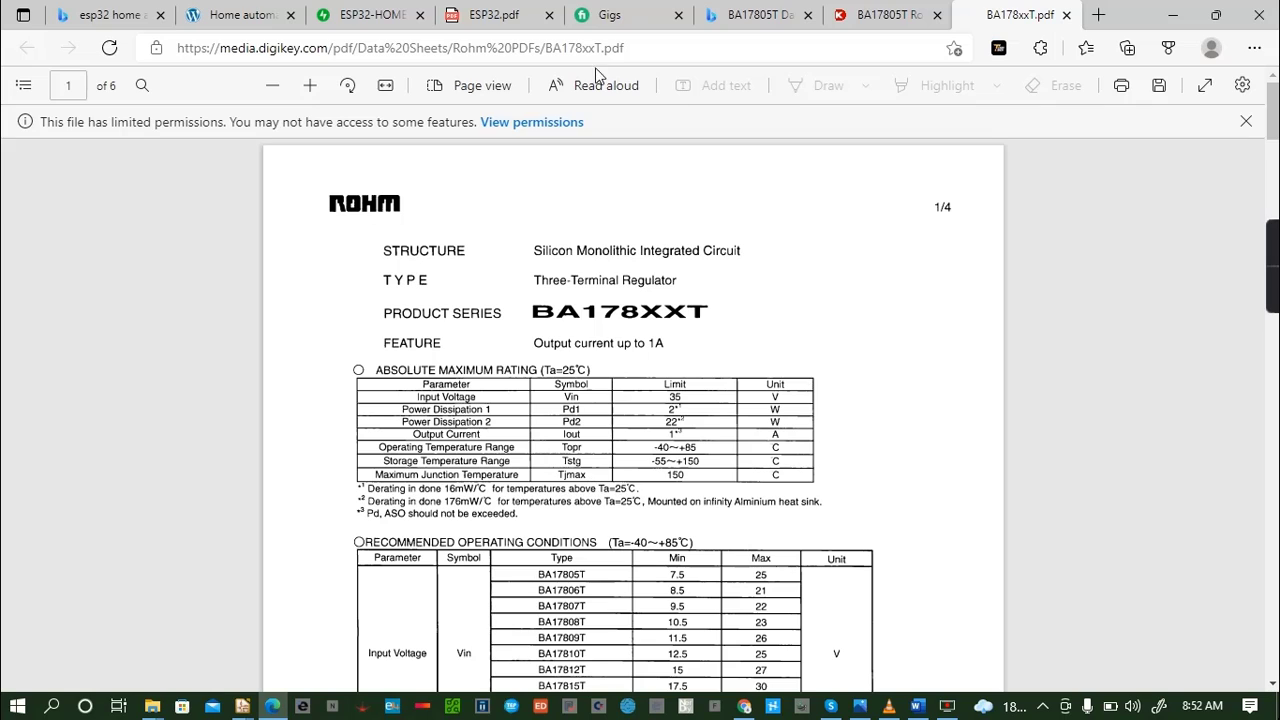
# - Search the web for "7805 datasheet" in place of the open Digi-Key PDF
pyautogui.click(650, 55)
pyautogui.press('BackSpace')
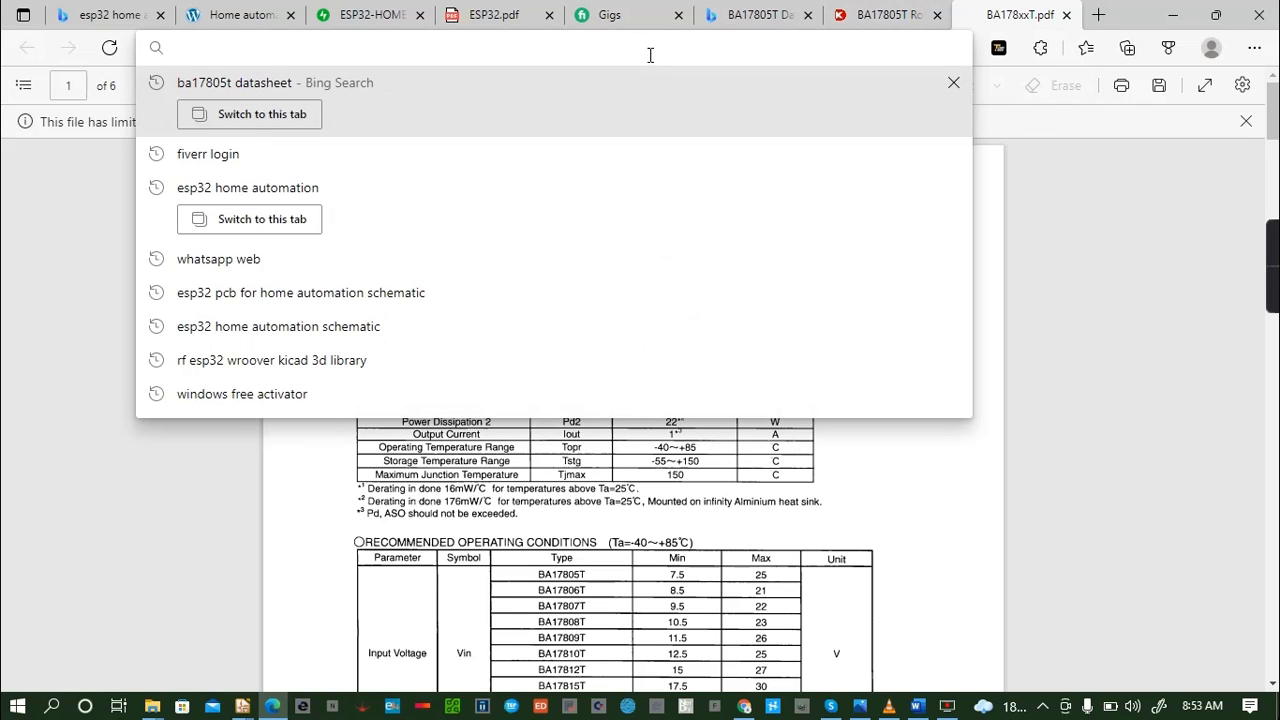
pyautogui.write('7805')
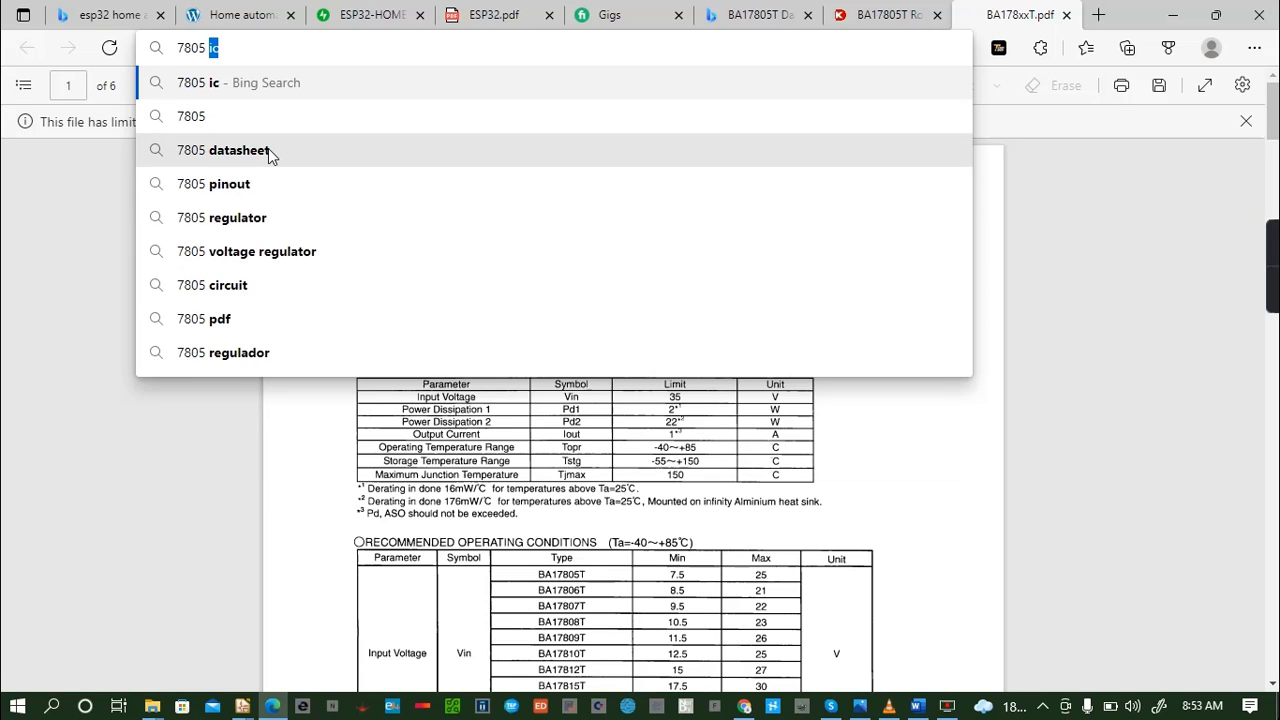
pyautogui.click(268, 148)
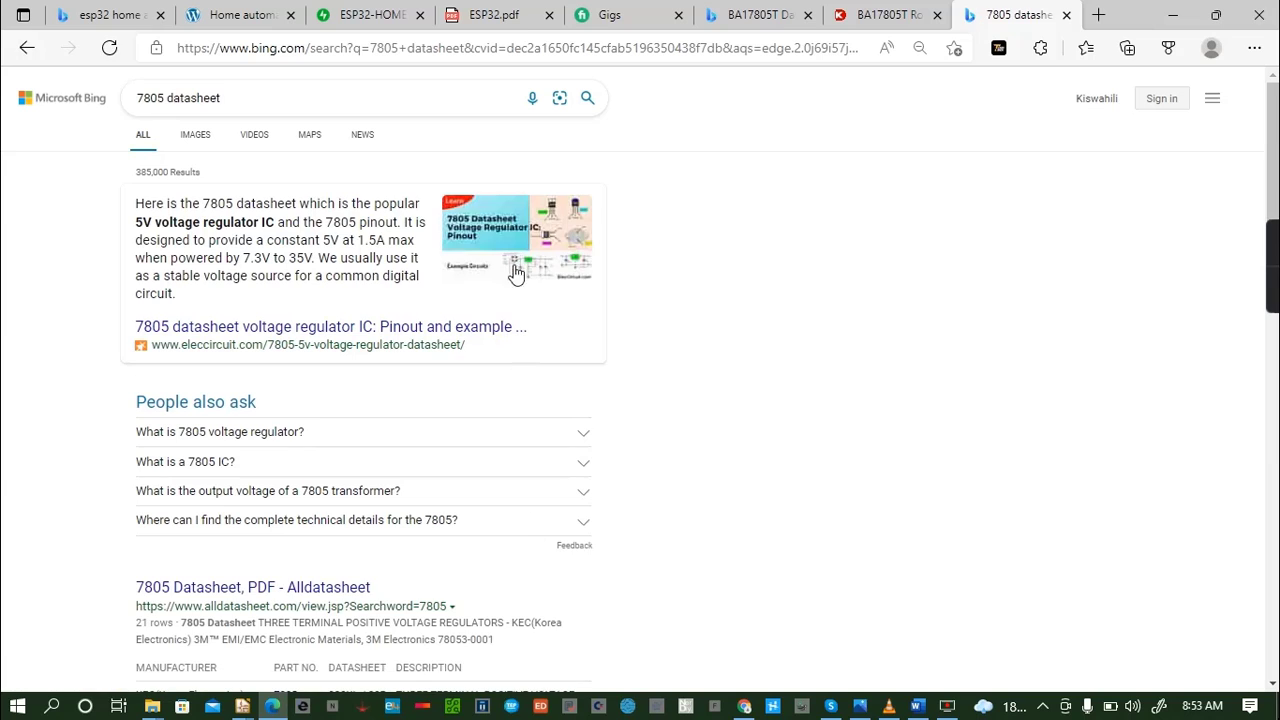
# - Open the "7805 Datasheet, PDF - Alldatasheet" result from the search list
pyautogui.scroll(-1, 430, 343)
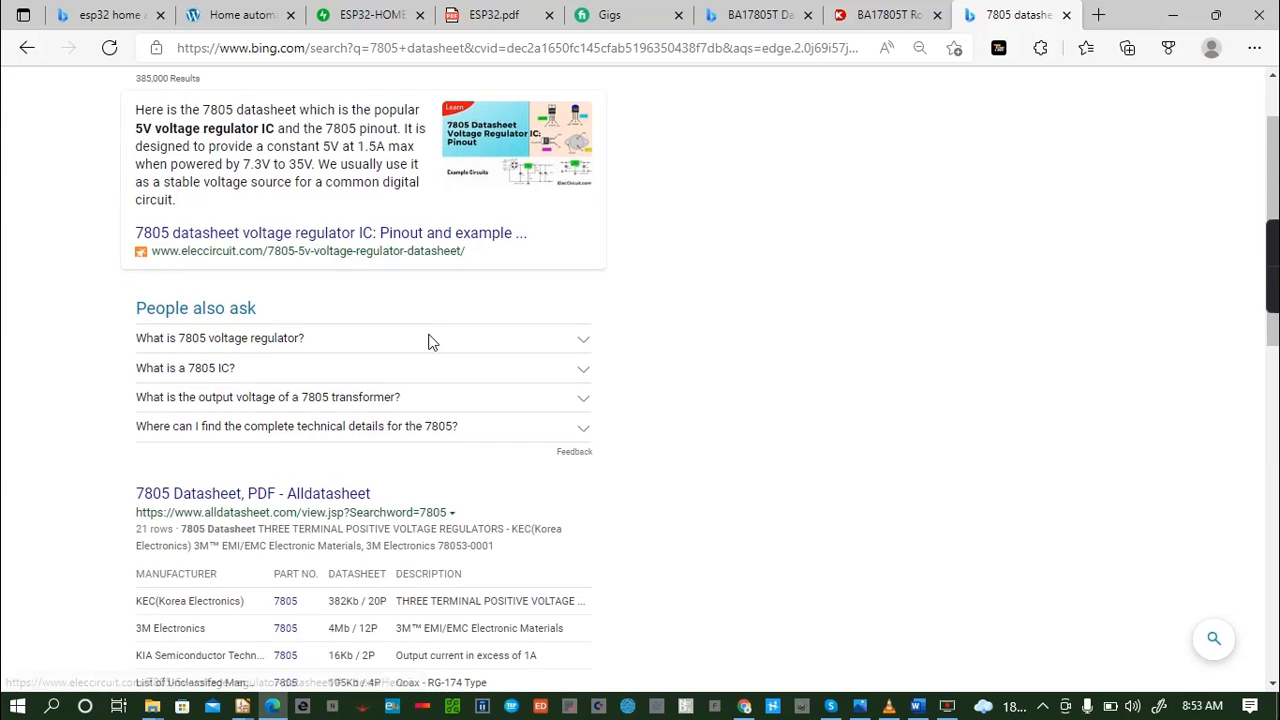
pyautogui.scroll(-2, 329, 500)
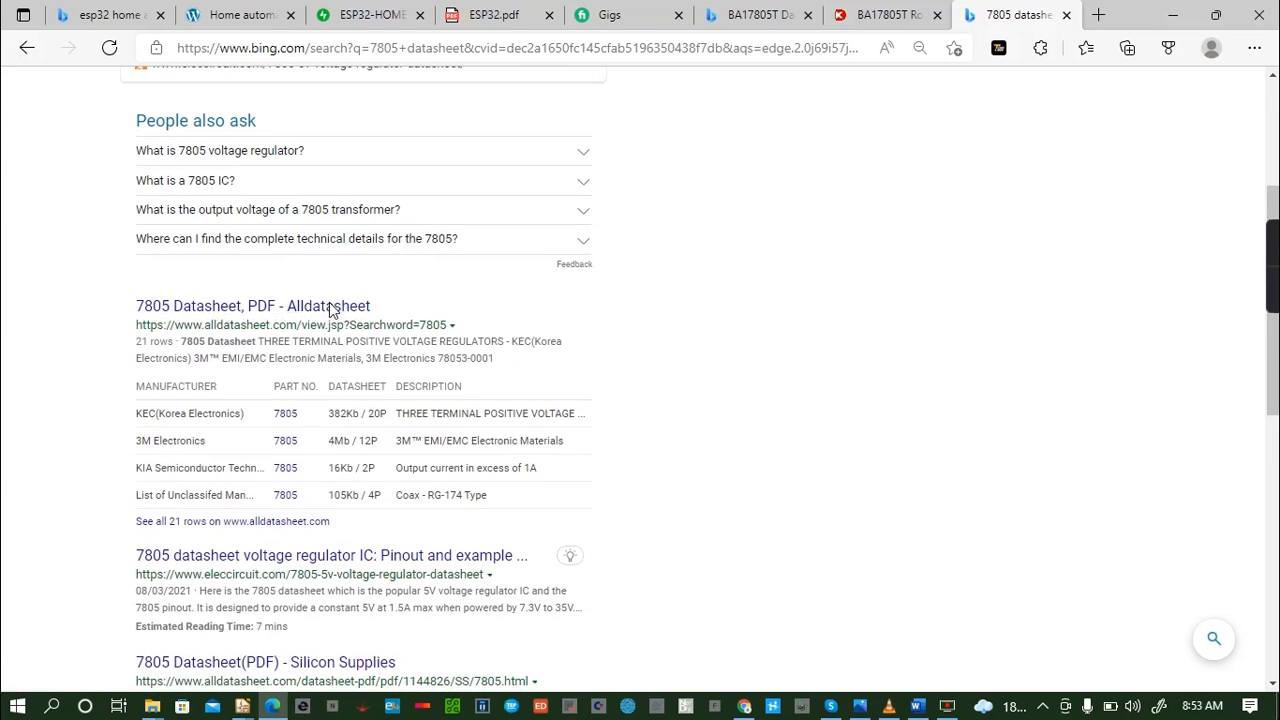
pyautogui.click(330, 305)
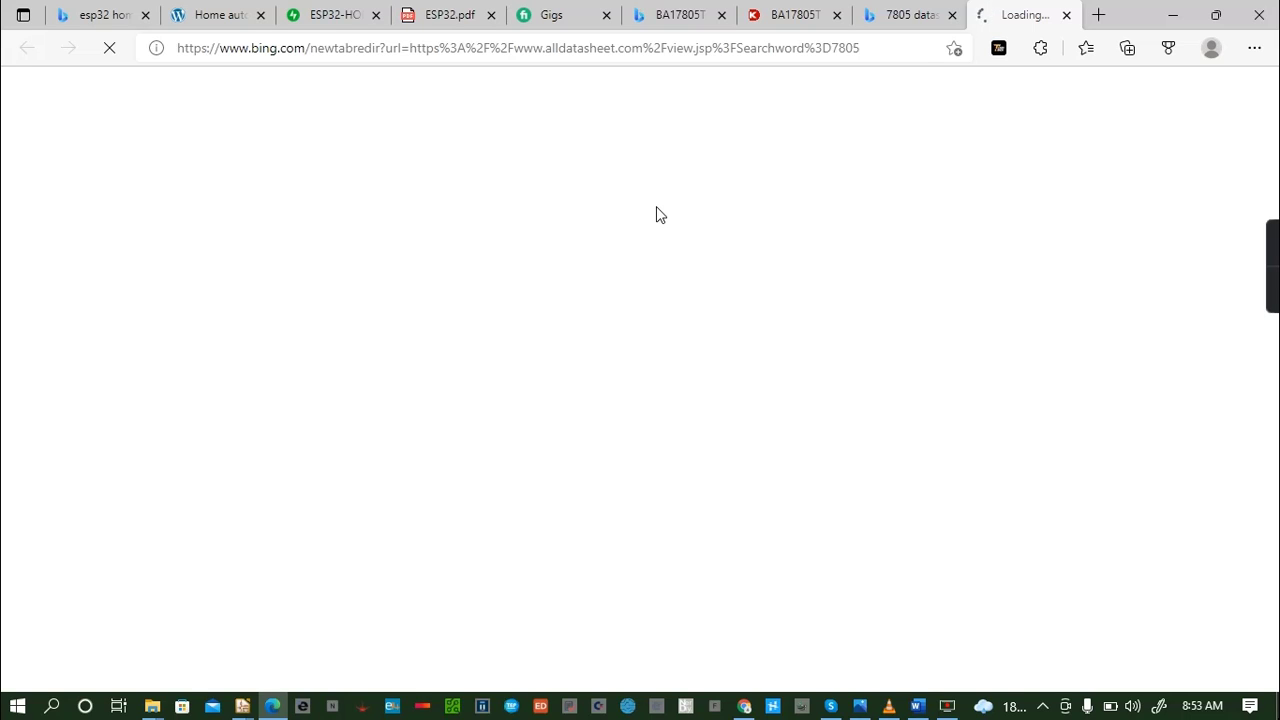
# - Return to the 7805 search results, open the Silicon Supplies 7805 datasheet entry and bring up its PDF
pyautogui.click(935, 12)
pyautogui.scroll(-4, 328, 392)
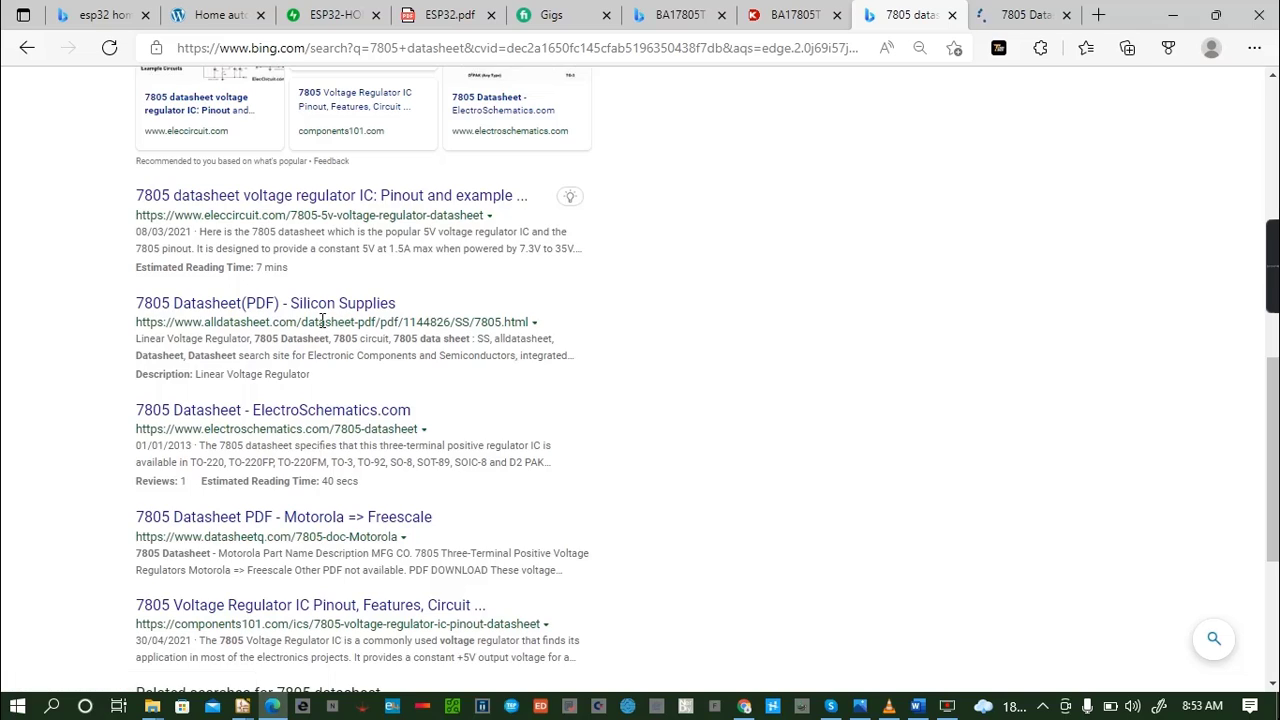
pyautogui.scroll(-3, 325, 360)
pyautogui.scroll(1, 380, 258)
pyautogui.scroll(2, 383, 255)
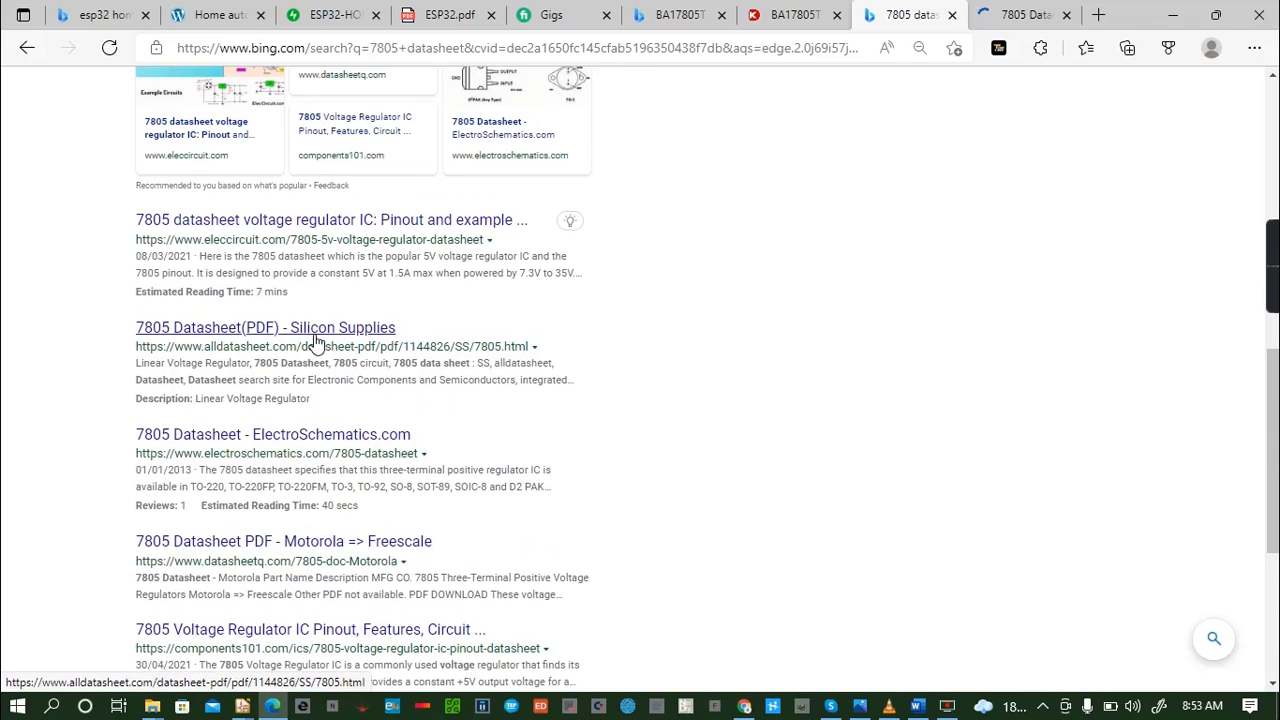
pyautogui.click(318, 330)
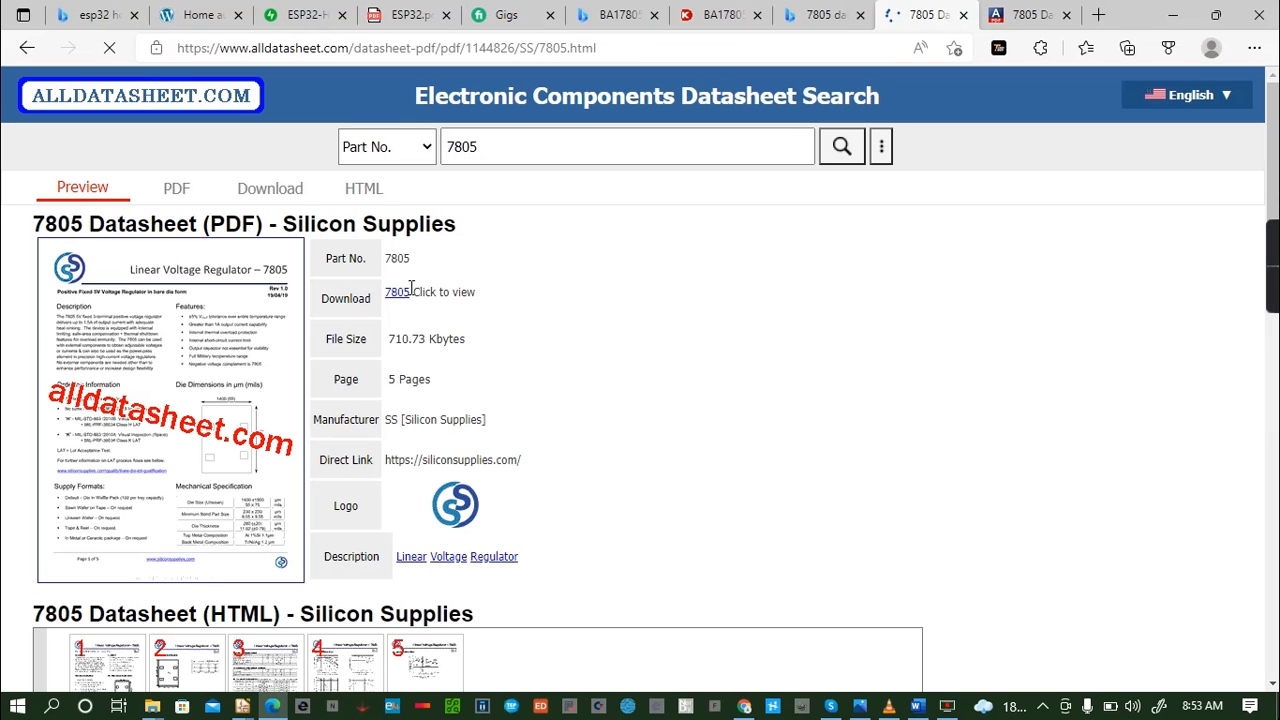
pyautogui.click(404, 296)
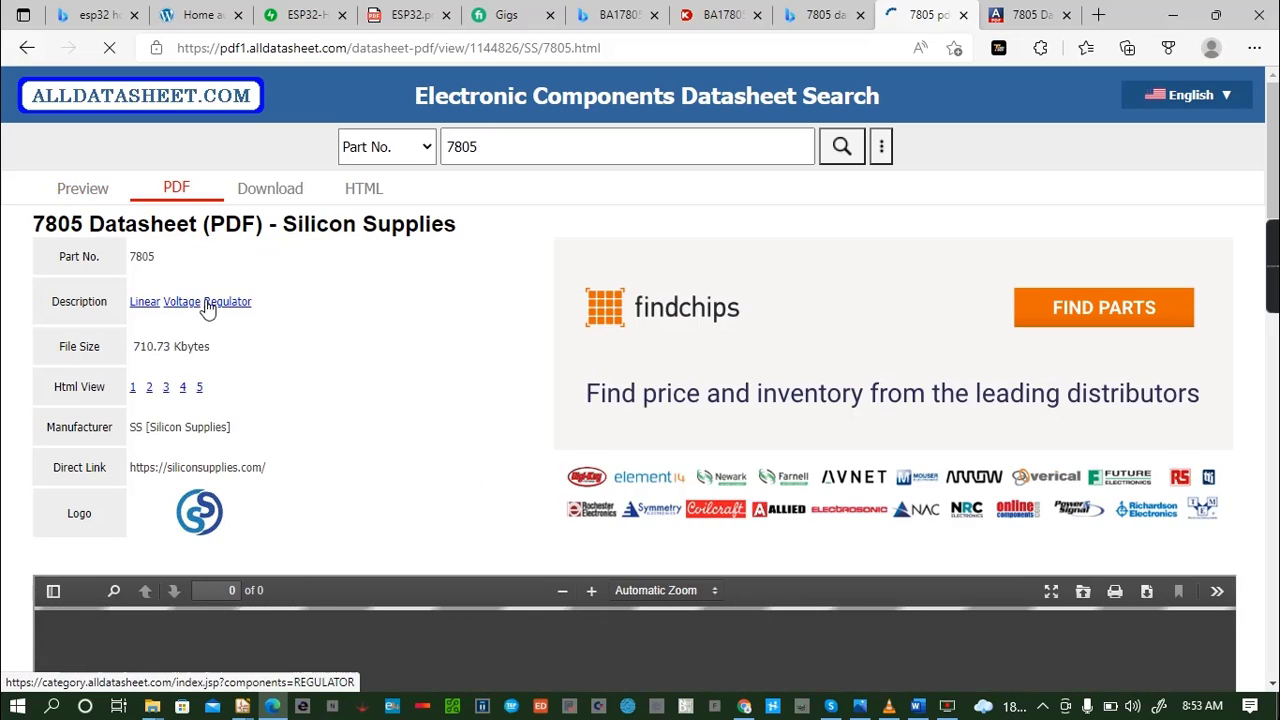
# - Find the Typical Application circuit on page 2 of the Silicon Supplies 7805 datasheet
pyautogui.scroll(-10, 343, 586)
pyautogui.scroll(-15, 477, 430)
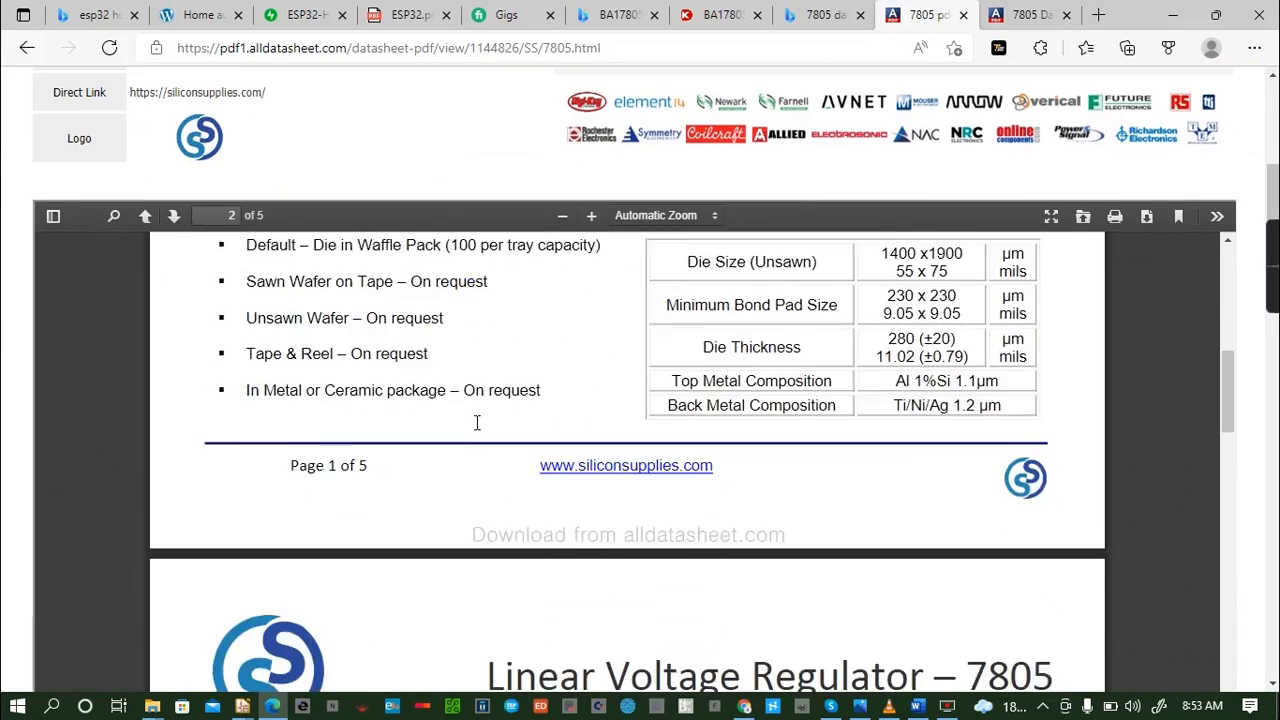
pyautogui.scroll(1, 480, 430)
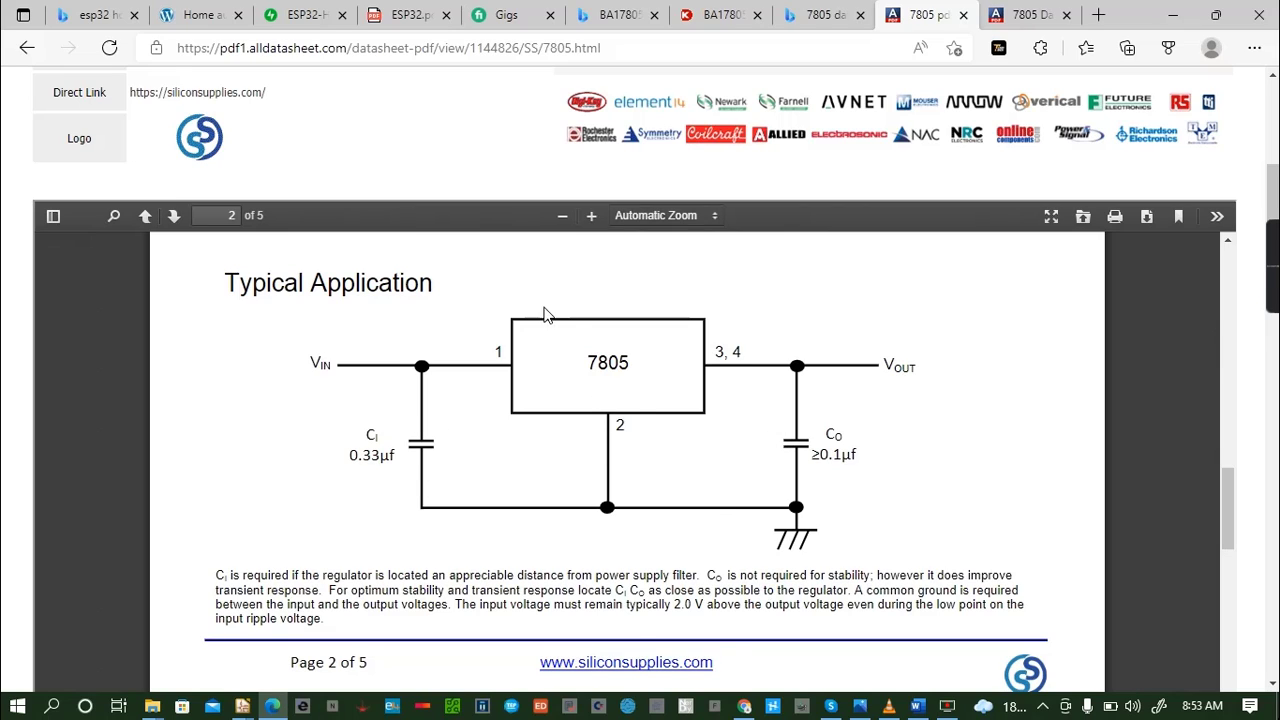
# - Switch back to the Eeschema schematic and wire barrel jack pin 1 to the BA17805T's VCC pin
pyautogui.click(242, 706)
pyautogui.click(295, 633)
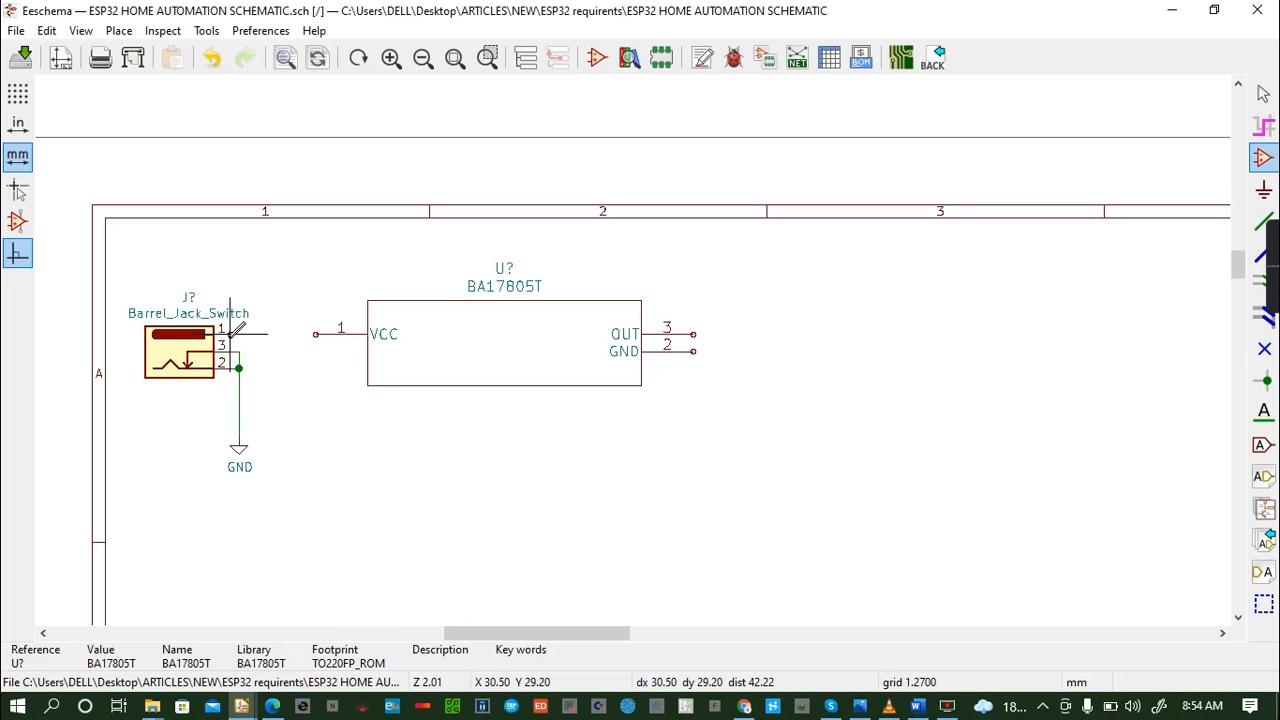
pyautogui.press('w')
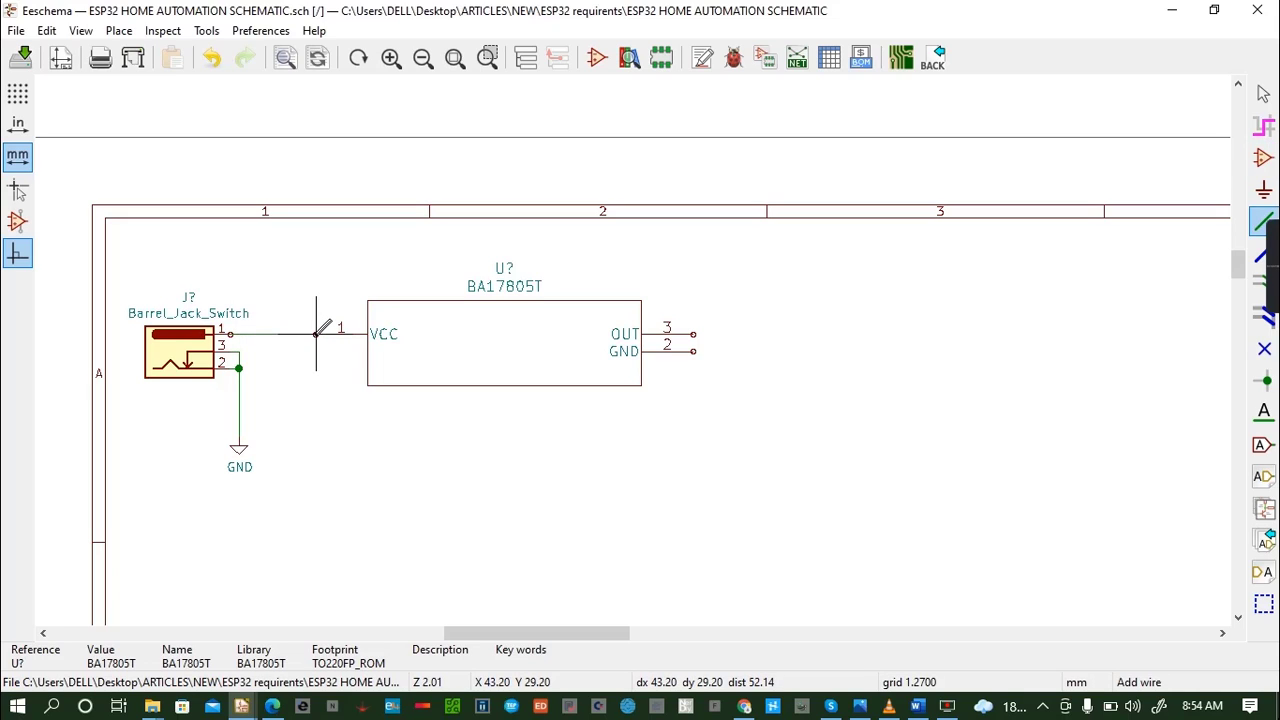
pyautogui.click(316, 341)
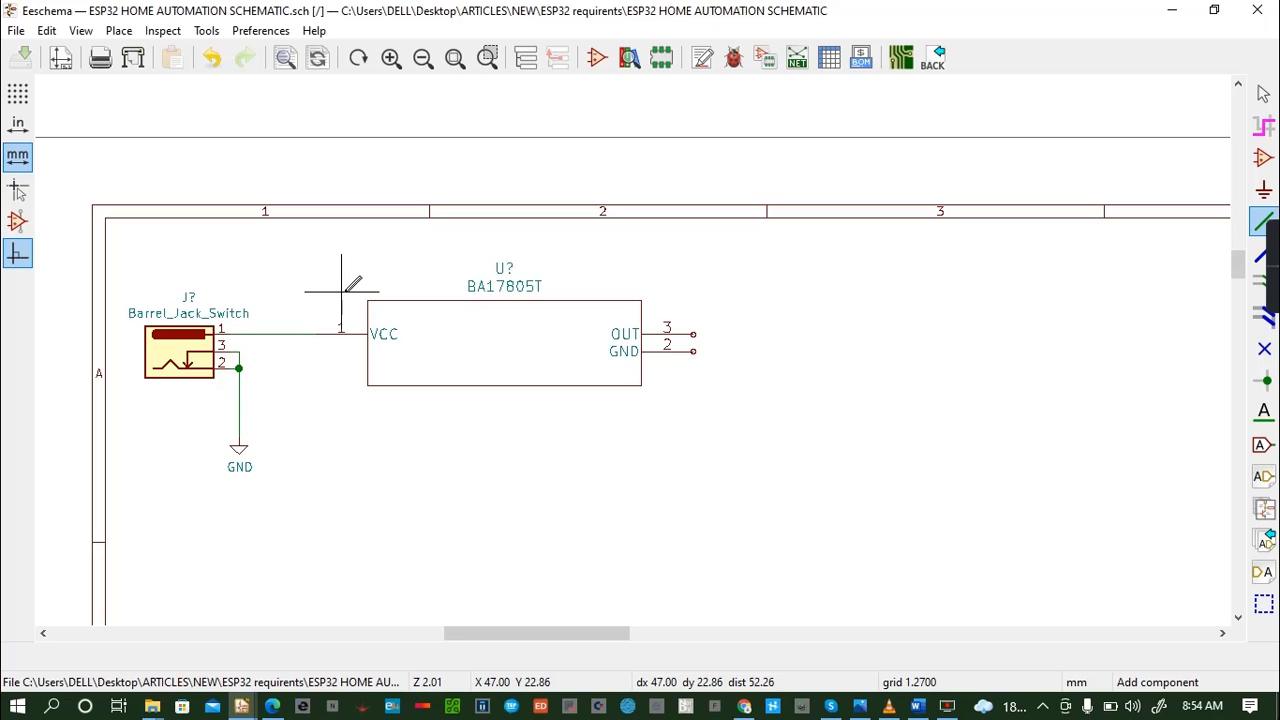
# - Add a CP1 polarized capacitor (US symbol) from the Device library below the barrel jack–VCC wire
pyautogui.press('a')
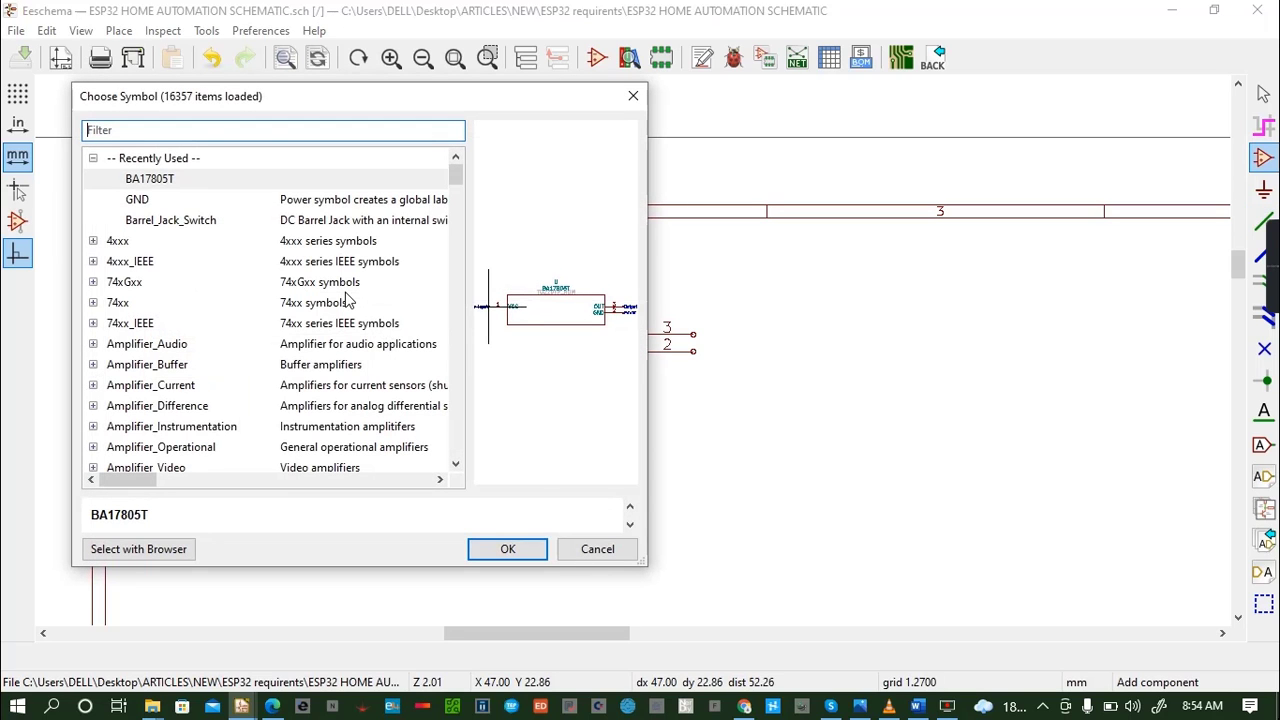
pyautogui.write('ca')
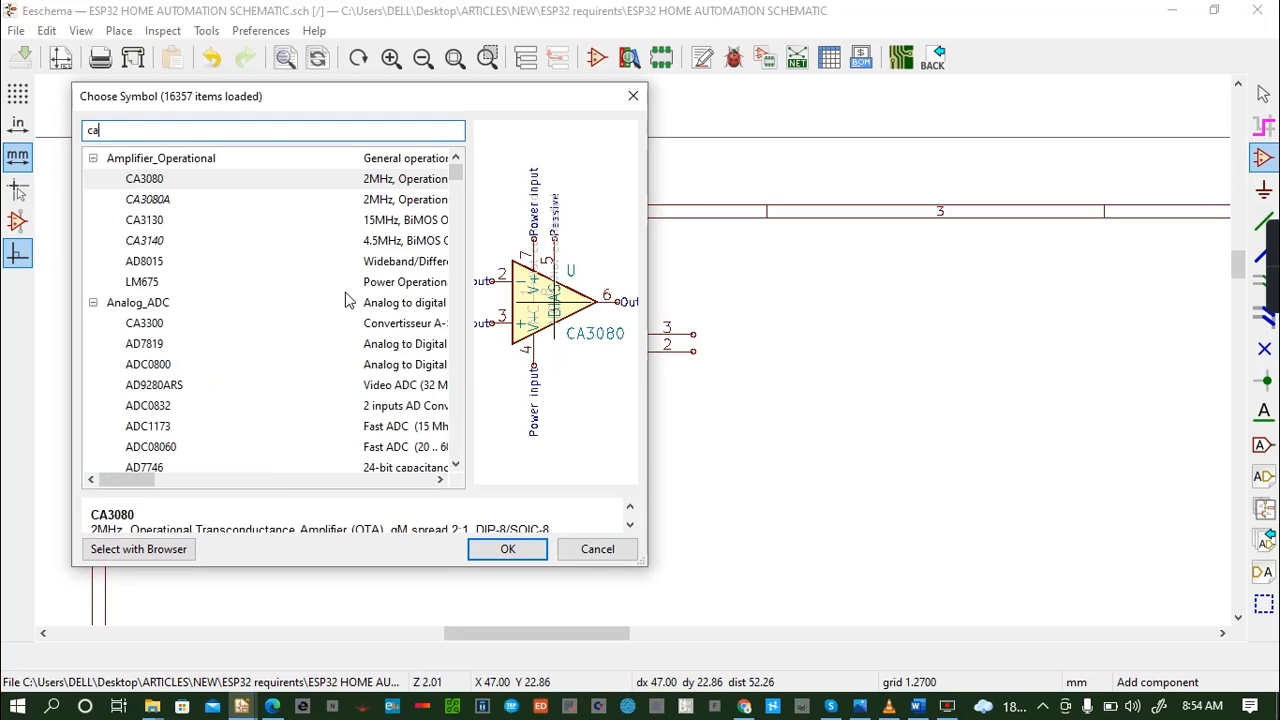
pyautogui.write('p')
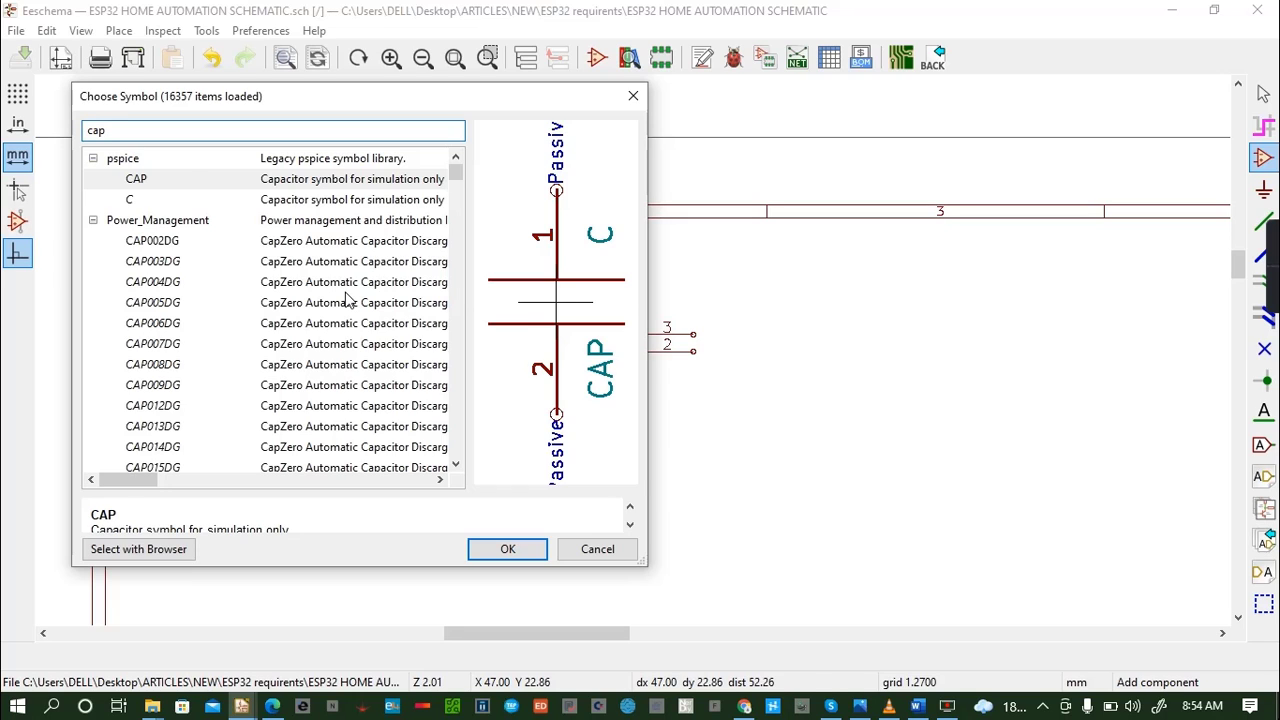
pyautogui.write('ac')
pyautogui.click(331, 287)
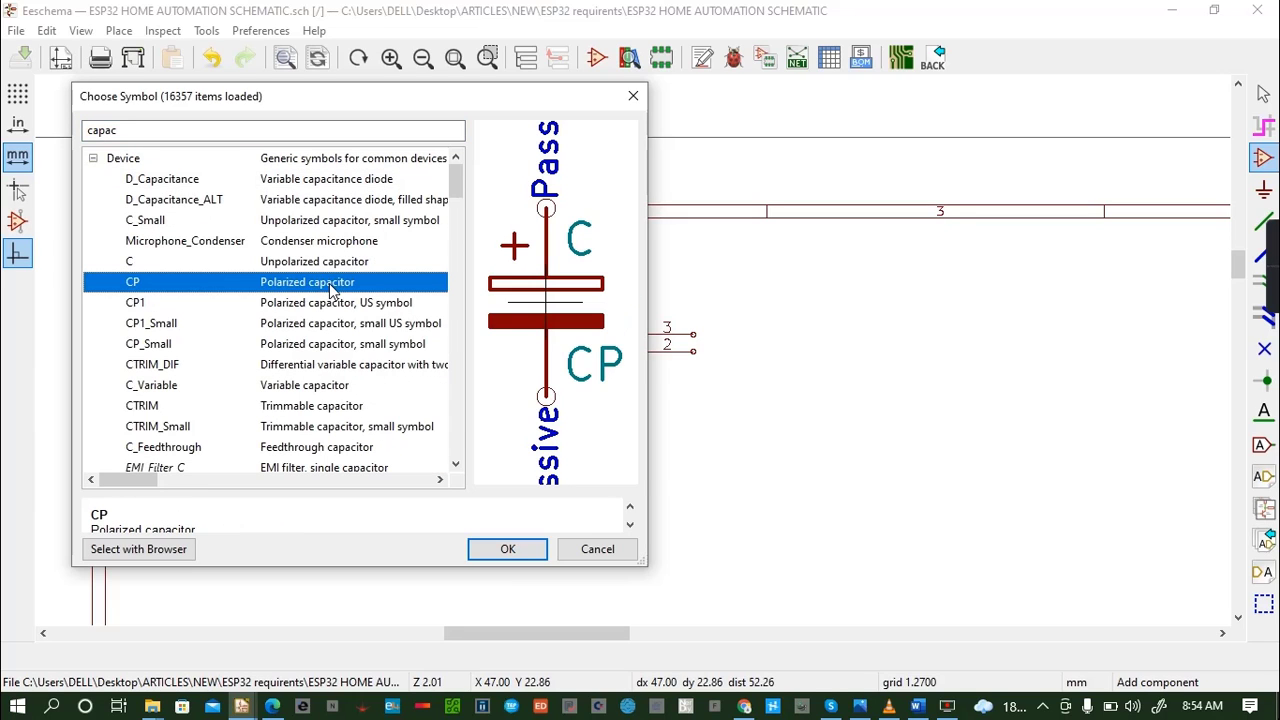
pyautogui.click(332, 306)
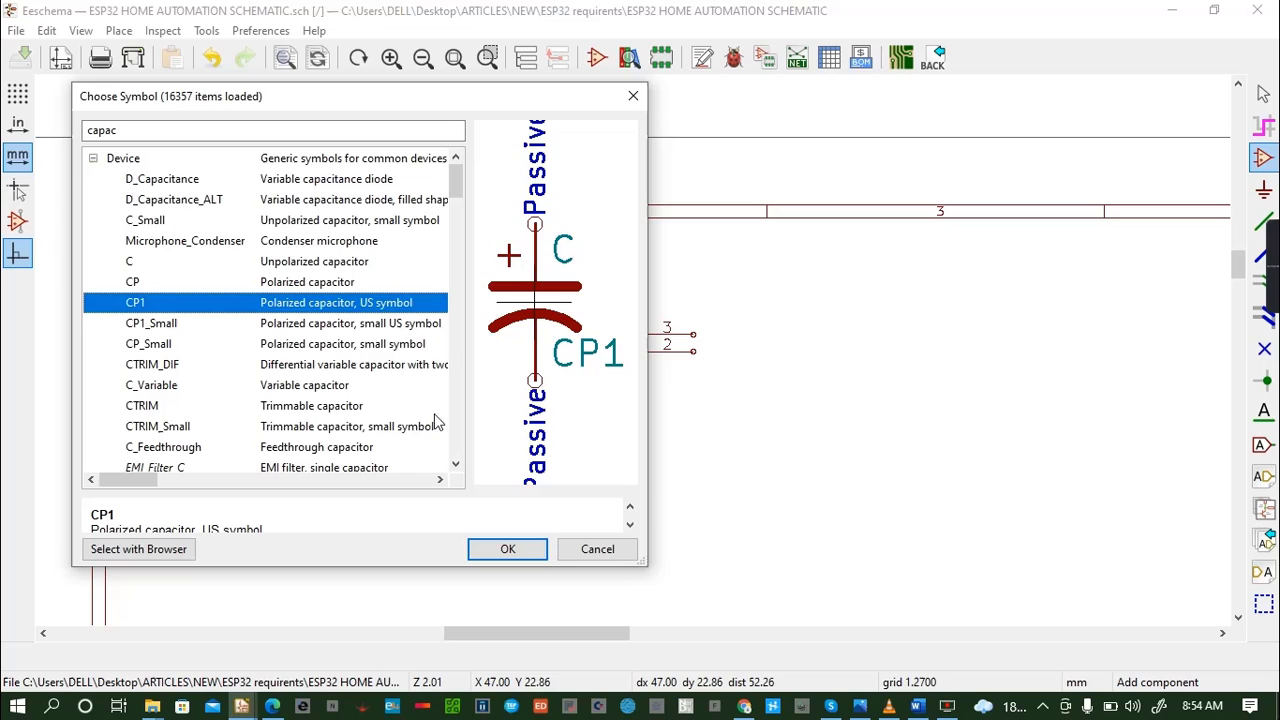
pyautogui.click(520, 549)
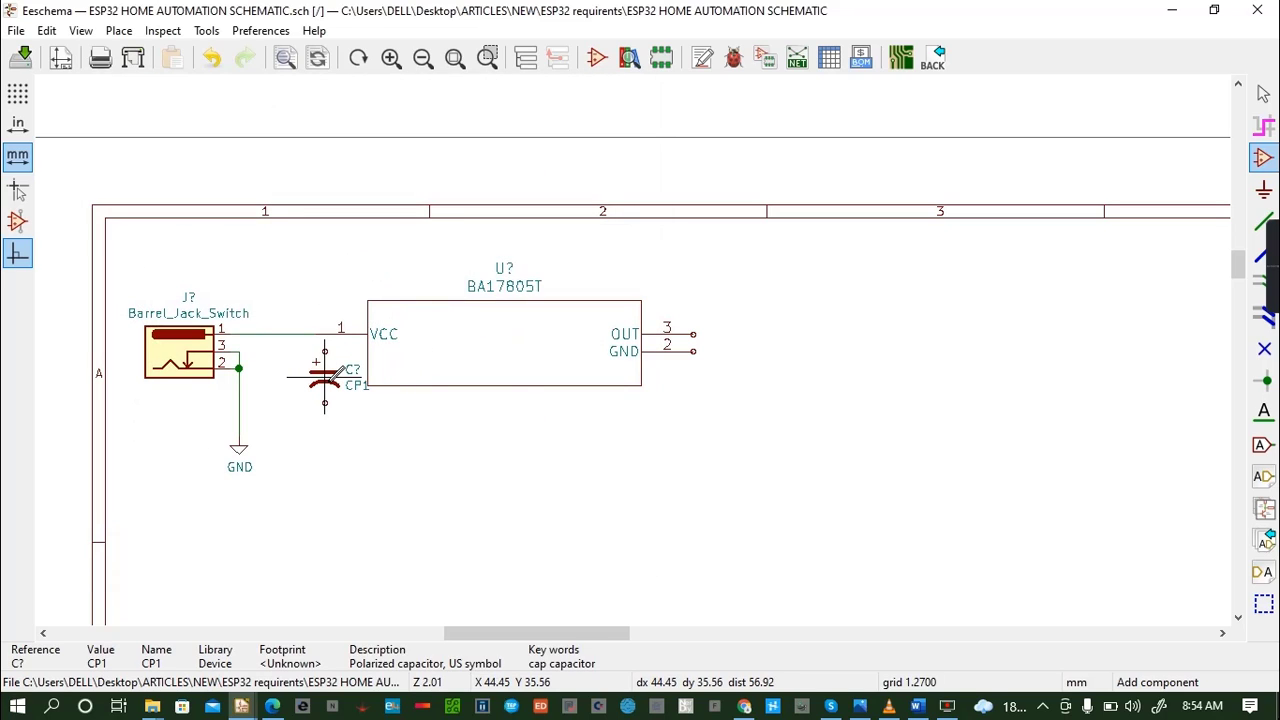
pyautogui.click(330, 386)
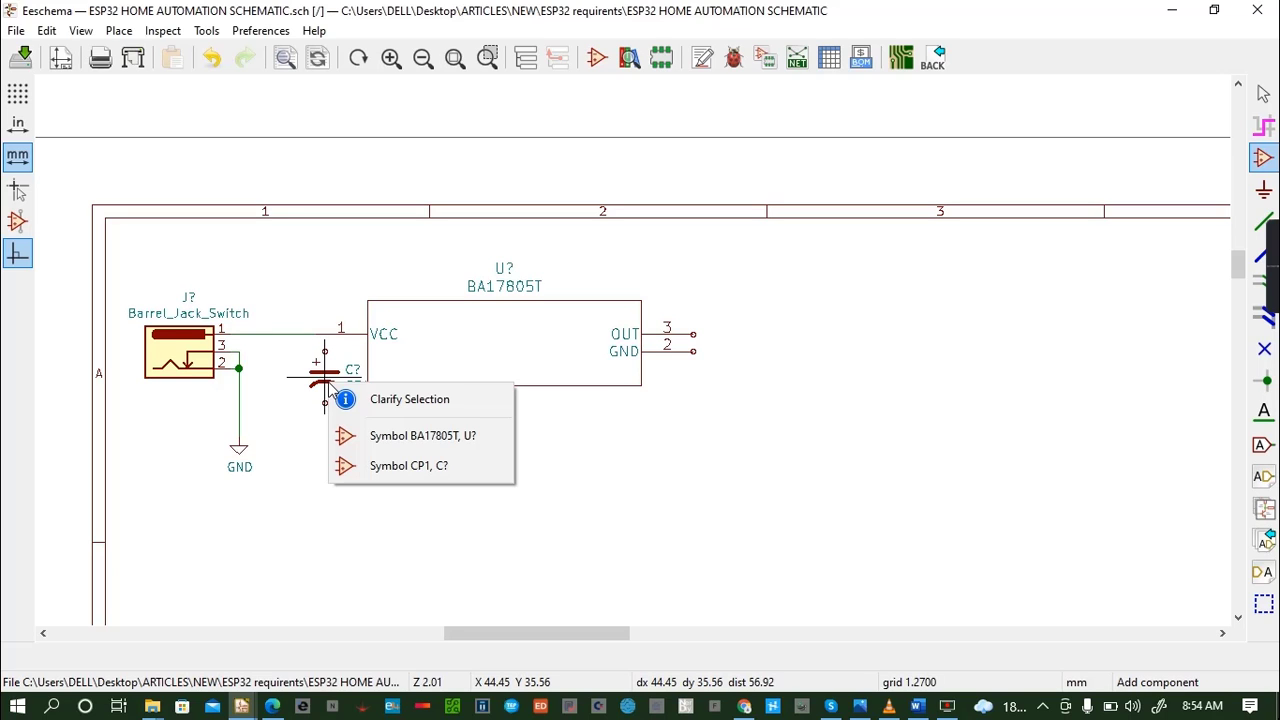
pyautogui.press('Escape')
pyautogui.click(324, 370)
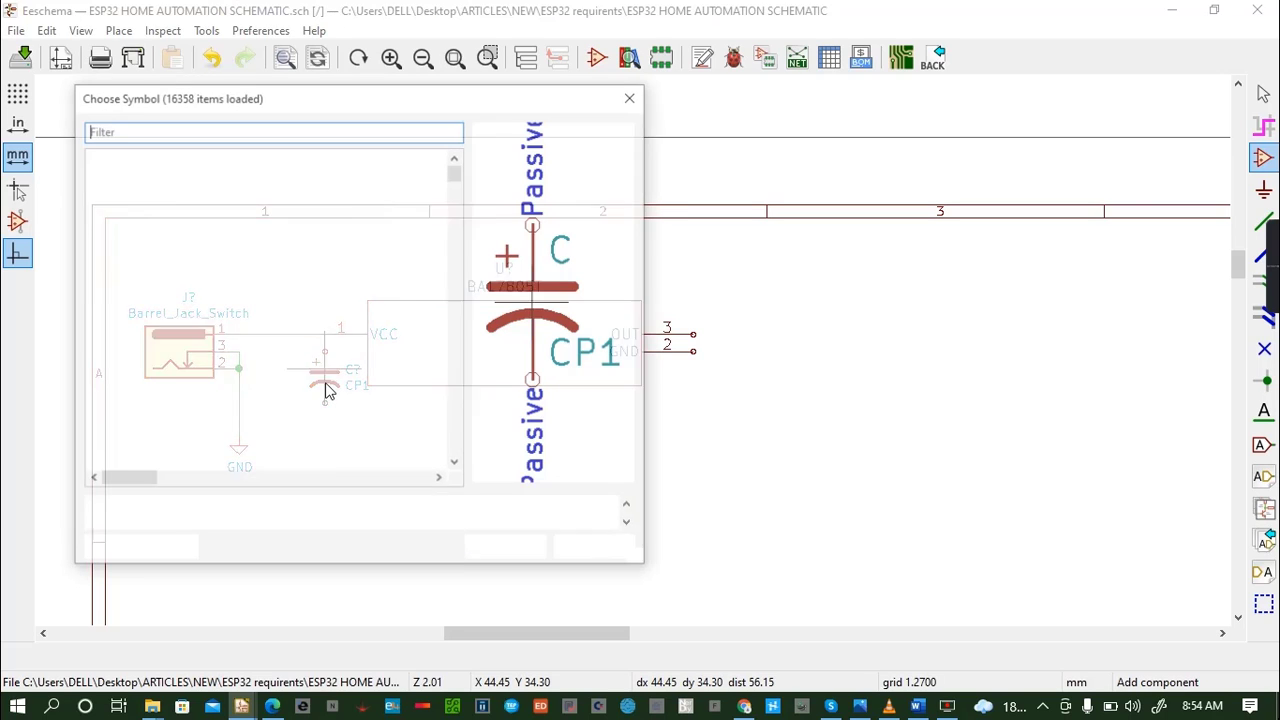
pyautogui.click(632, 98)
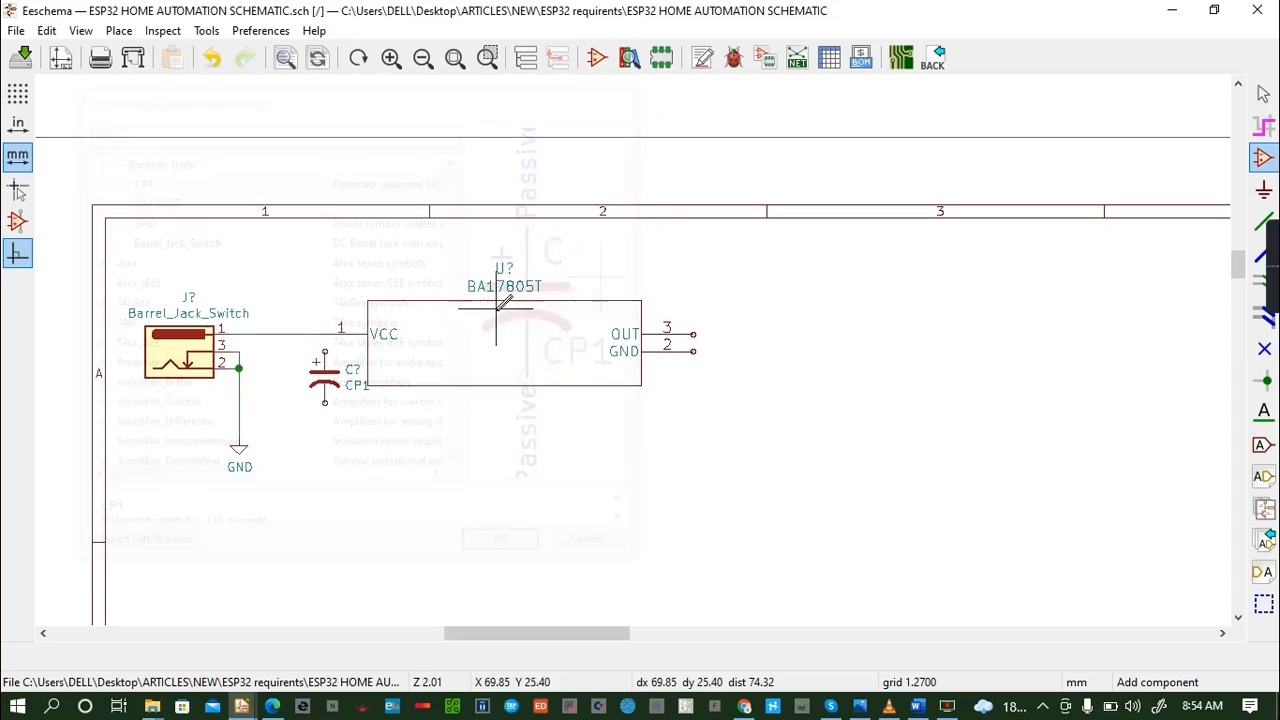
# - Set the CP1 capacitor's value to 470 uF
pyautogui.click(329, 386)
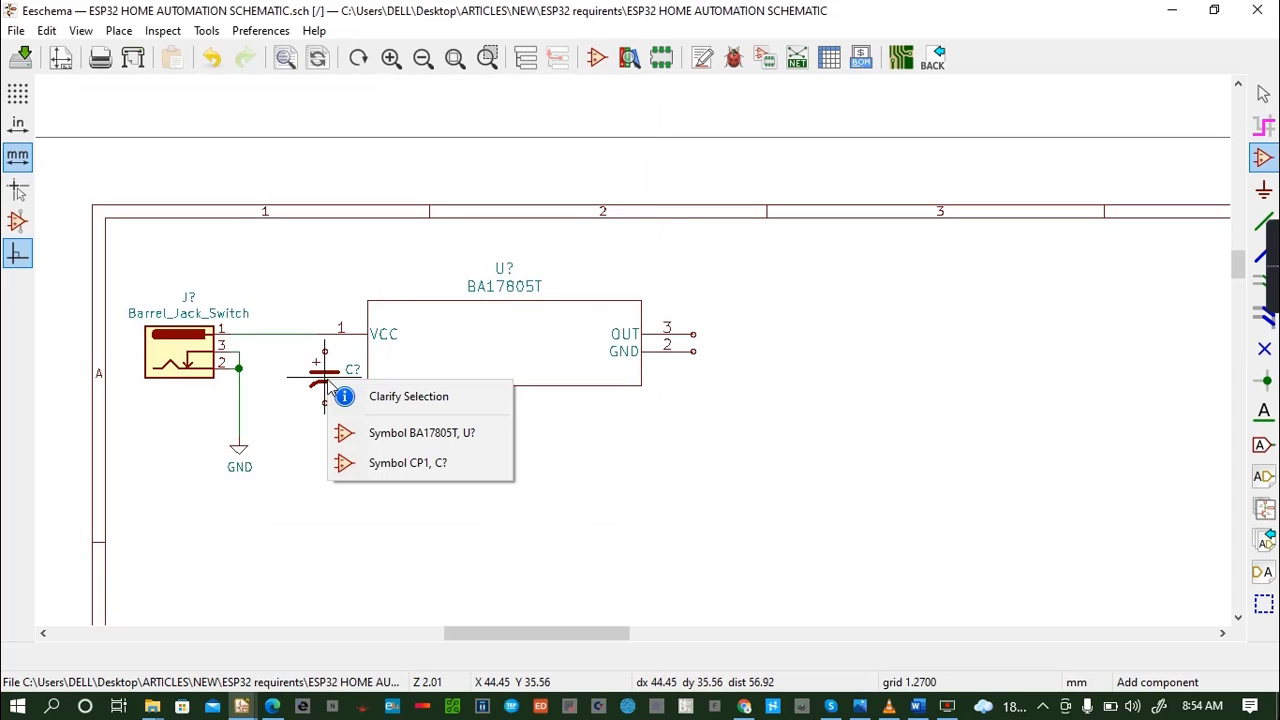
pyautogui.click(388, 463)
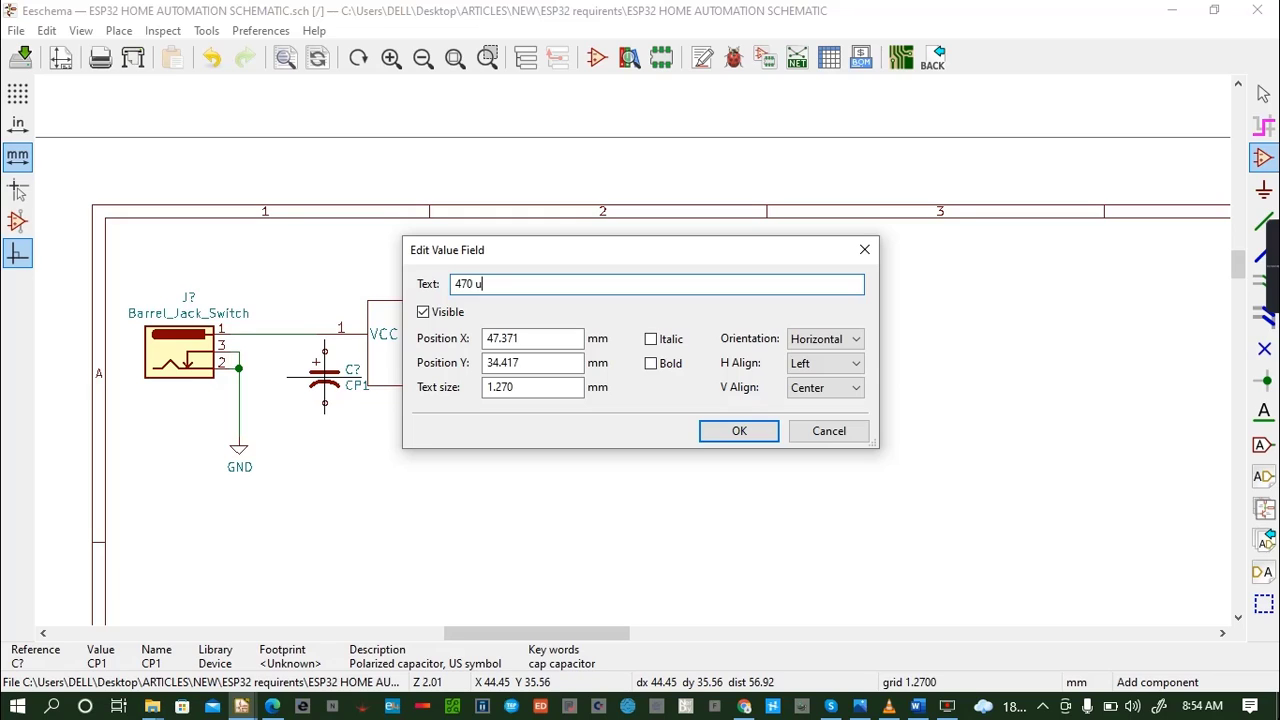
pyautogui.click(737, 431)
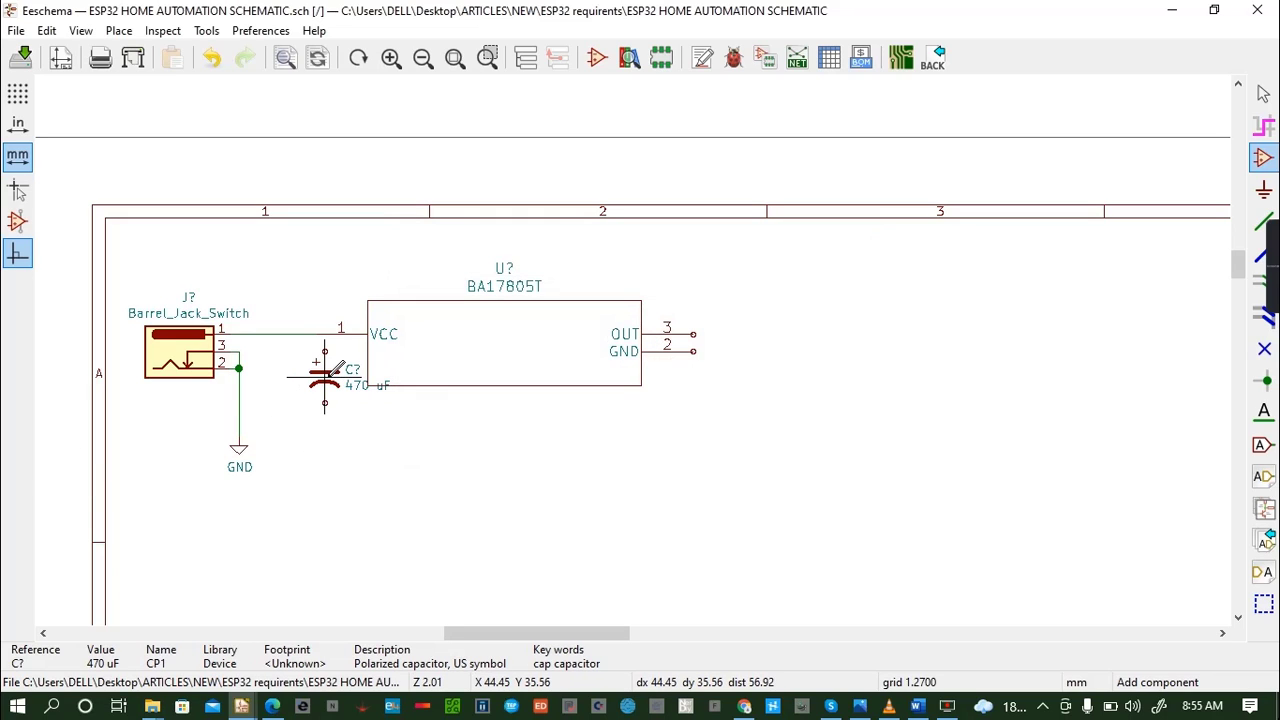
# - Move the 470 uF capacitor slightly down and away from the BA17805T body, leaving space for a wire above it
pyautogui.click(333, 370)
pyautogui.click(400, 458)
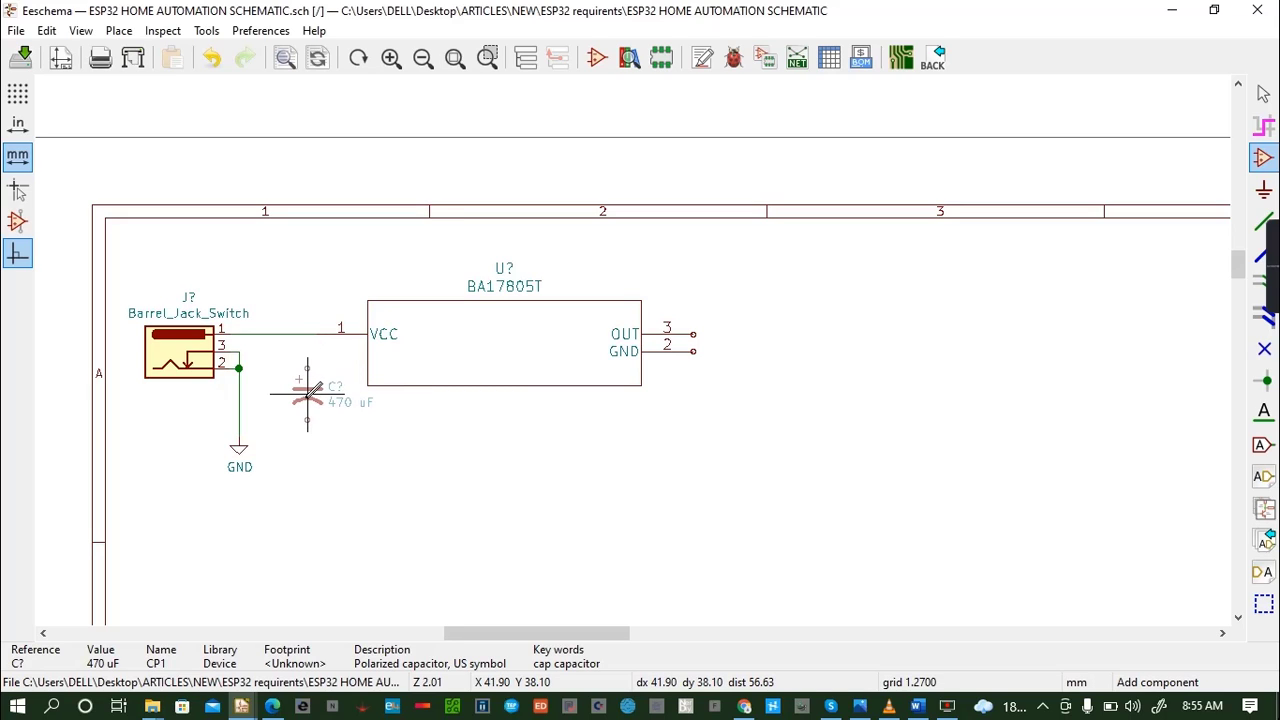
pyautogui.click(308, 392)
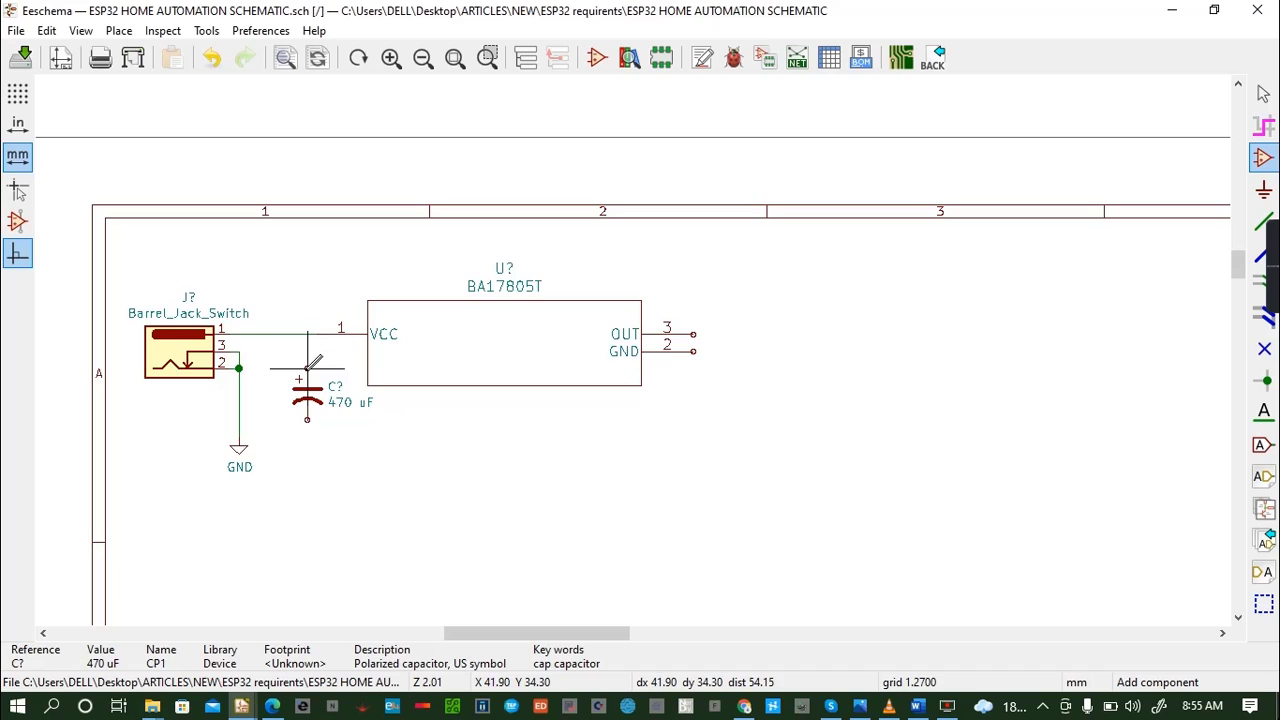
# - Wire the 470 uF capacitor between the VCC line and the barrel jack's GND line, and save the schematic
pyautogui.press('w')
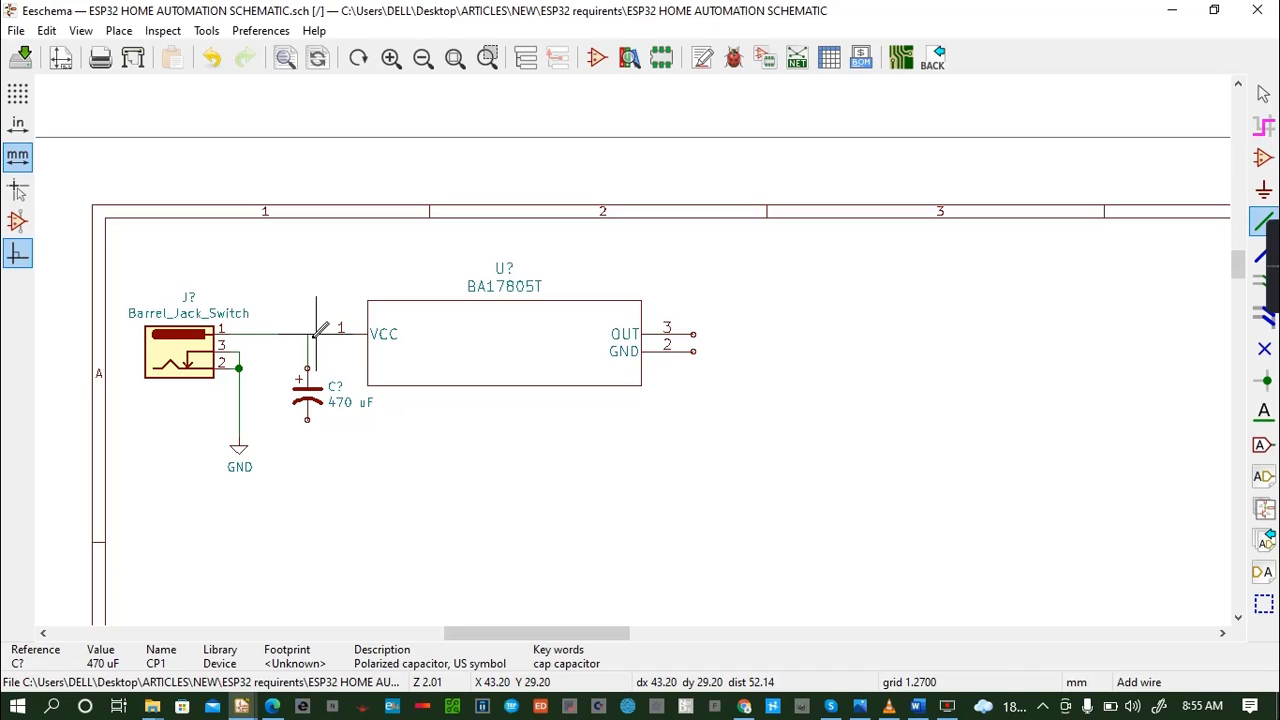
pyautogui.click(307, 419)
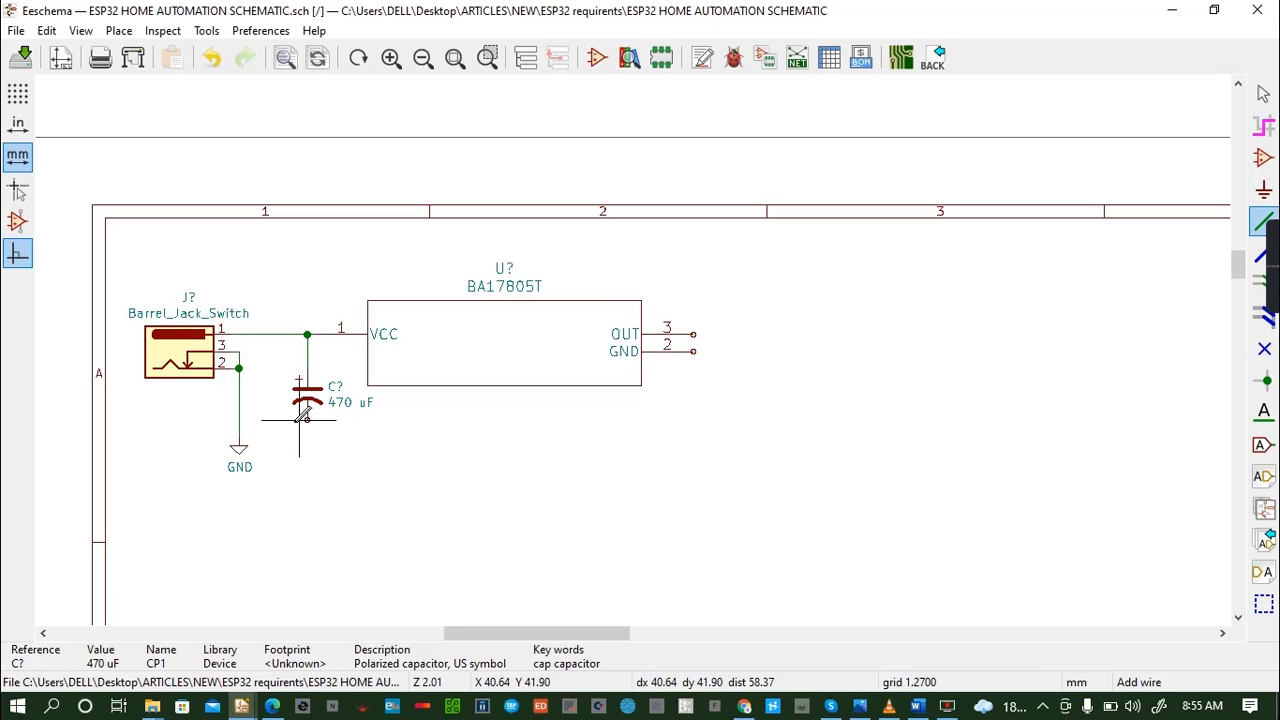
pyautogui.click(239, 419)
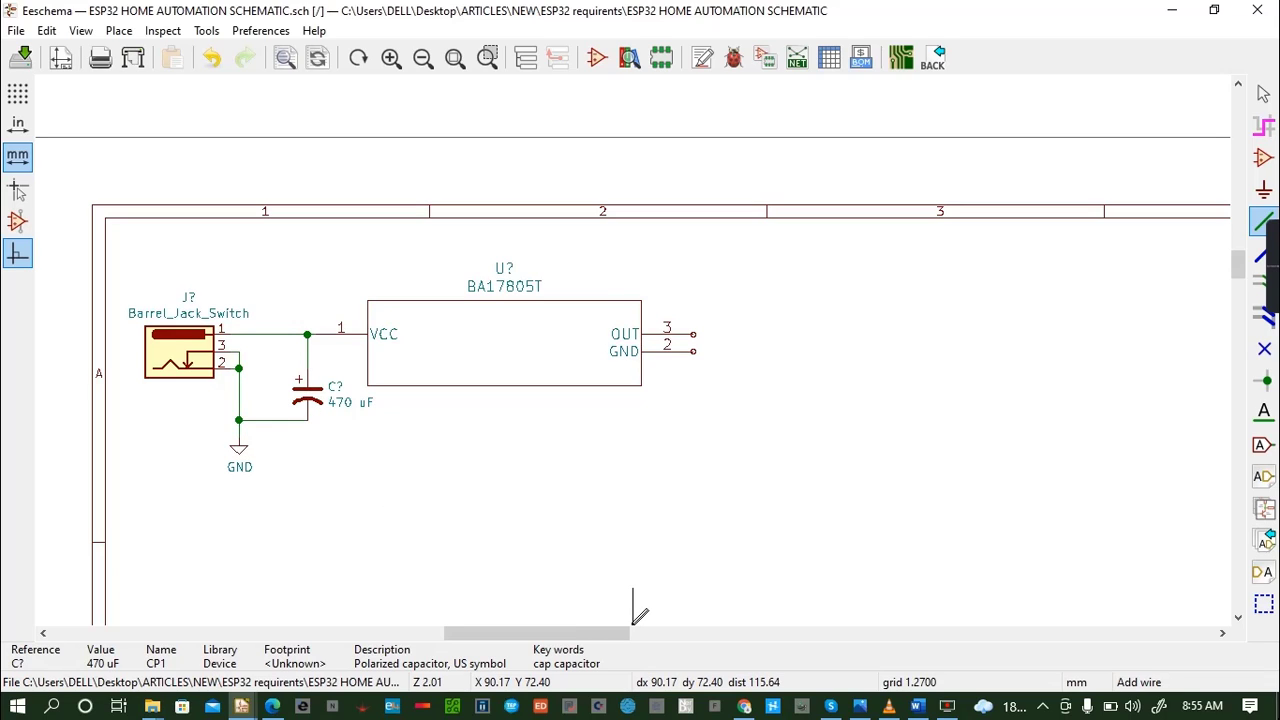
pyautogui.hotkey('ctrl', 's')
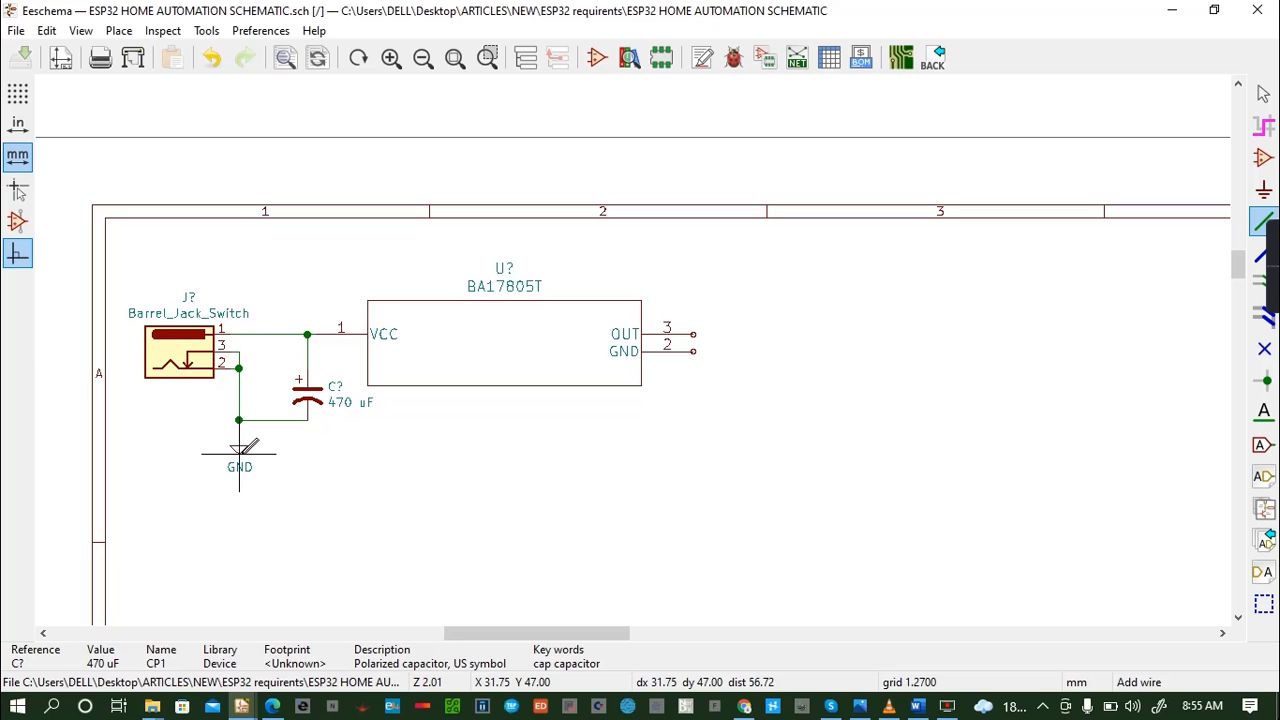
# - Place a copy of the GND symbol below the BA17805T's GND pin and wire the pin to it
pyautogui.press('m')
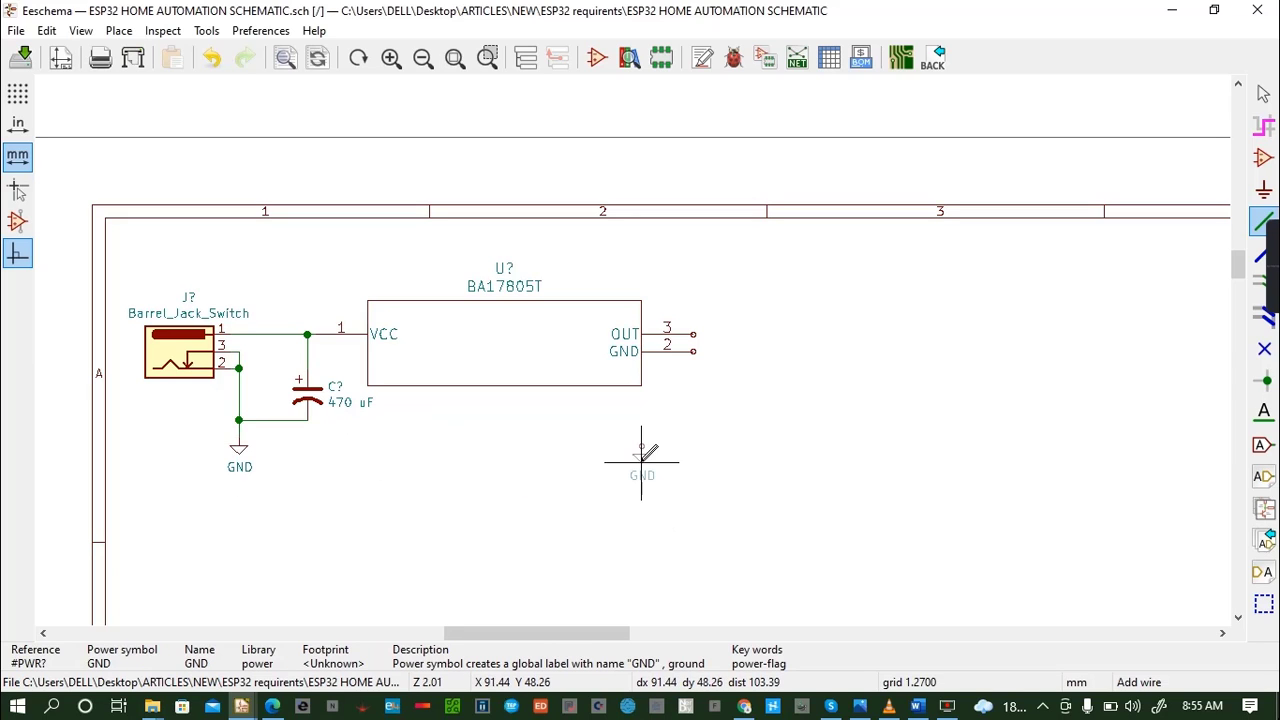
pyautogui.click(701, 461)
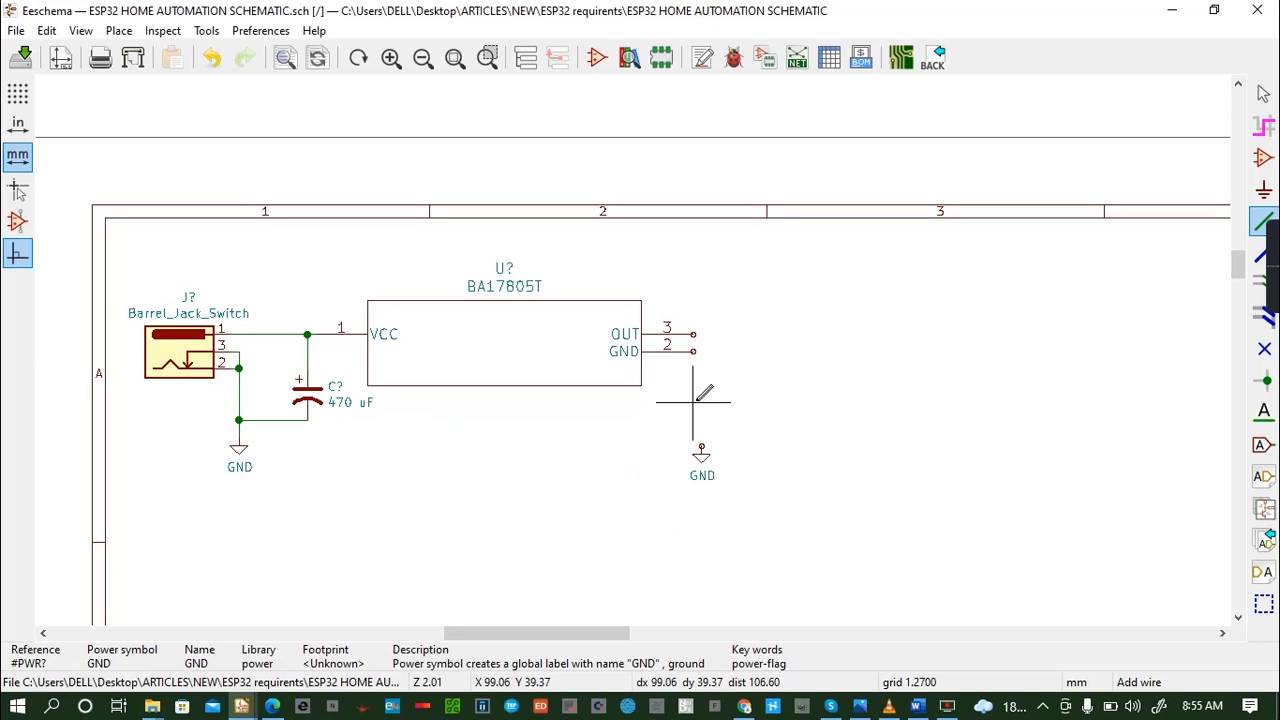
pyautogui.click(693, 351)
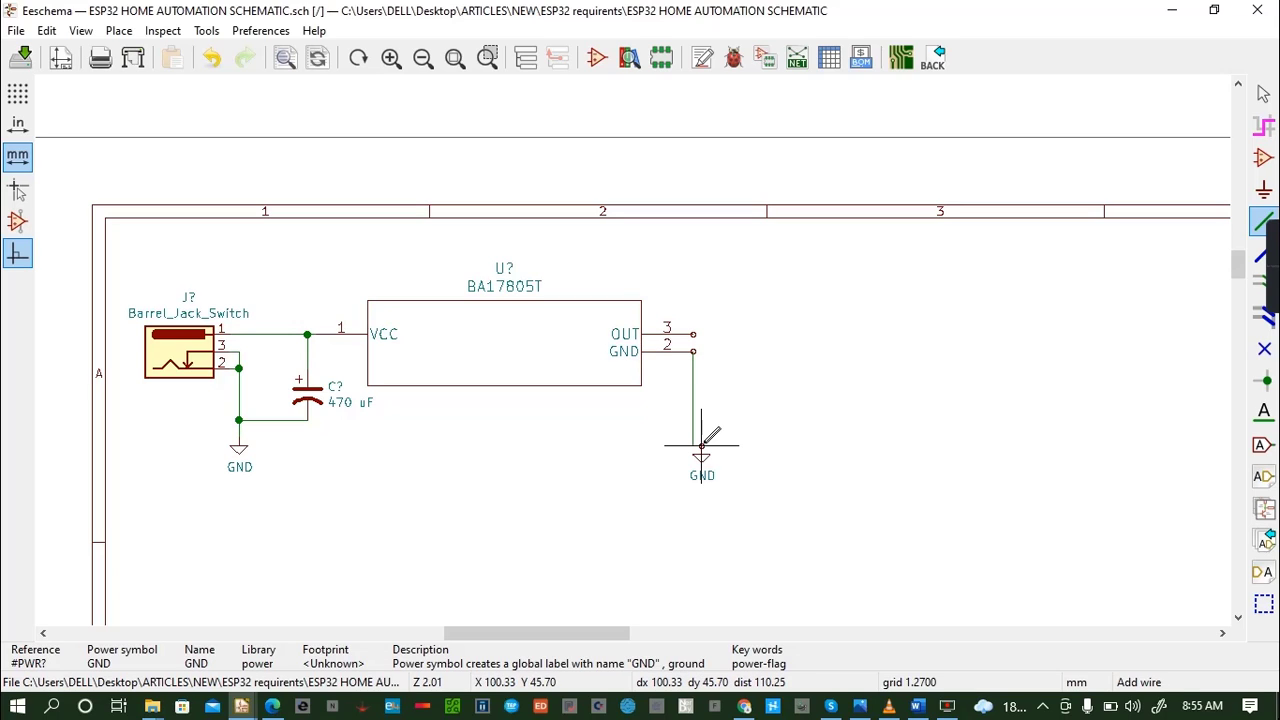
pyautogui.doubleClick(693, 437)
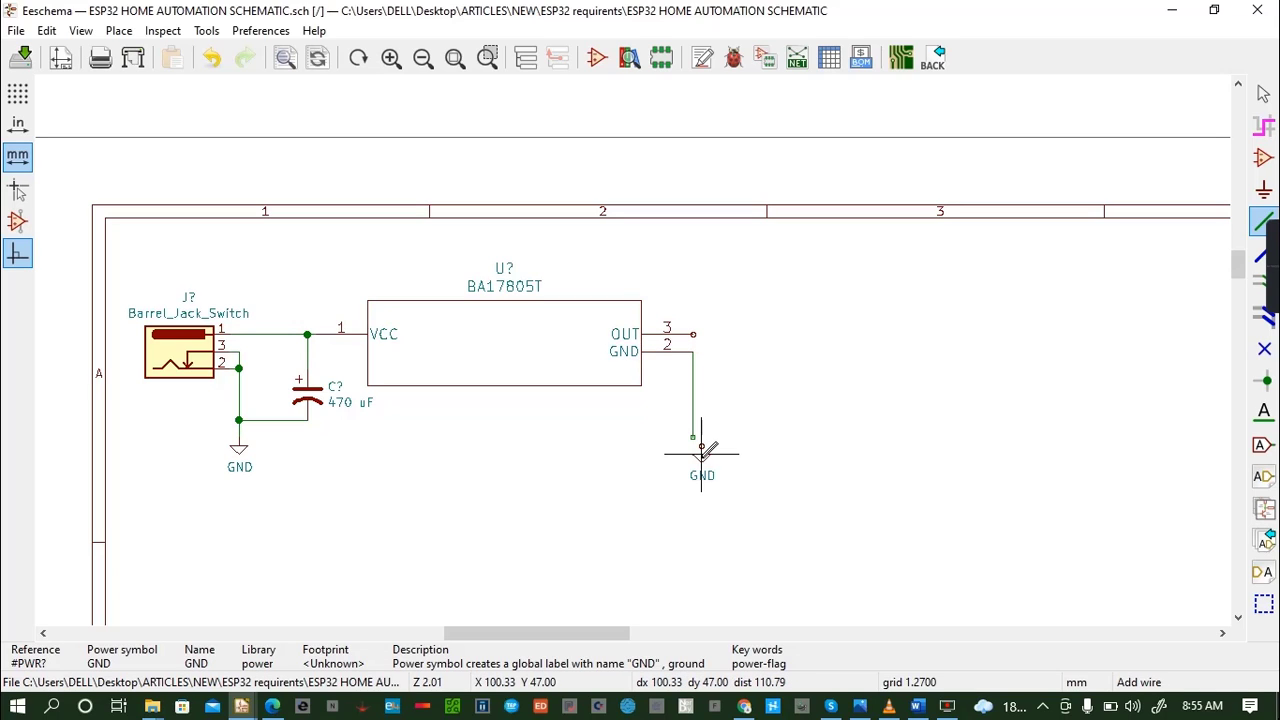
pyautogui.press('m')
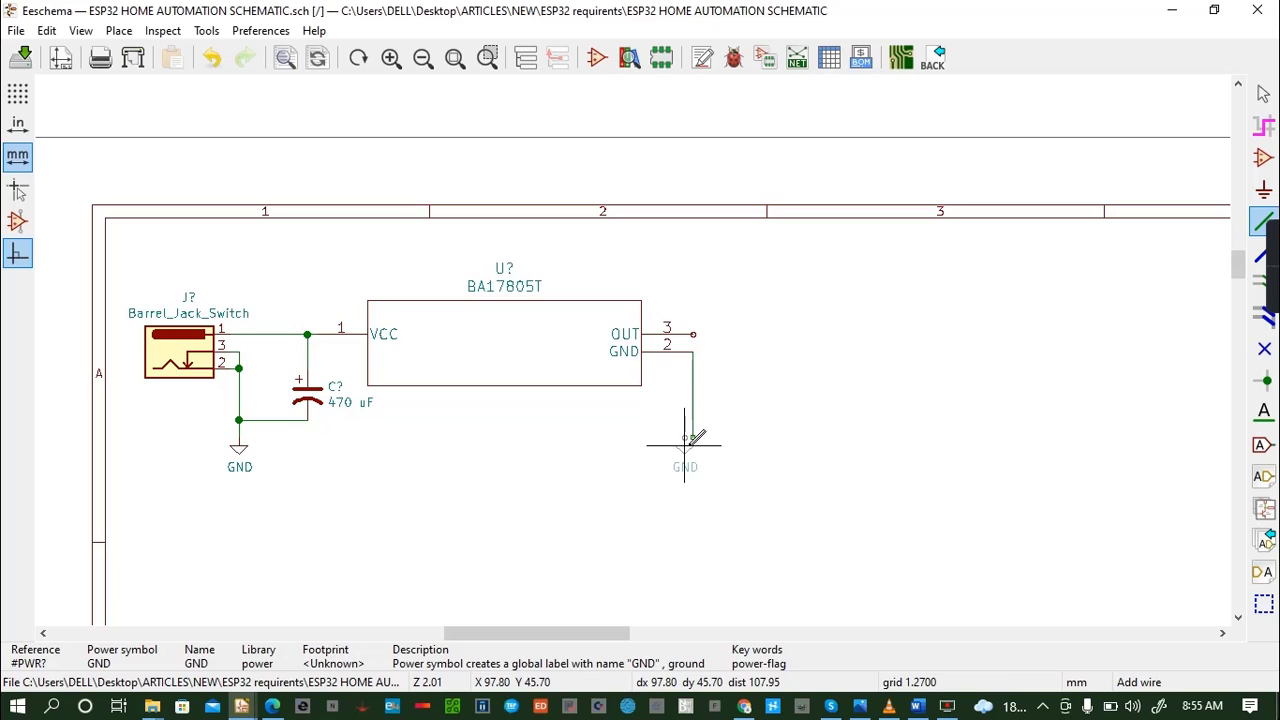
pyautogui.click(693, 445)
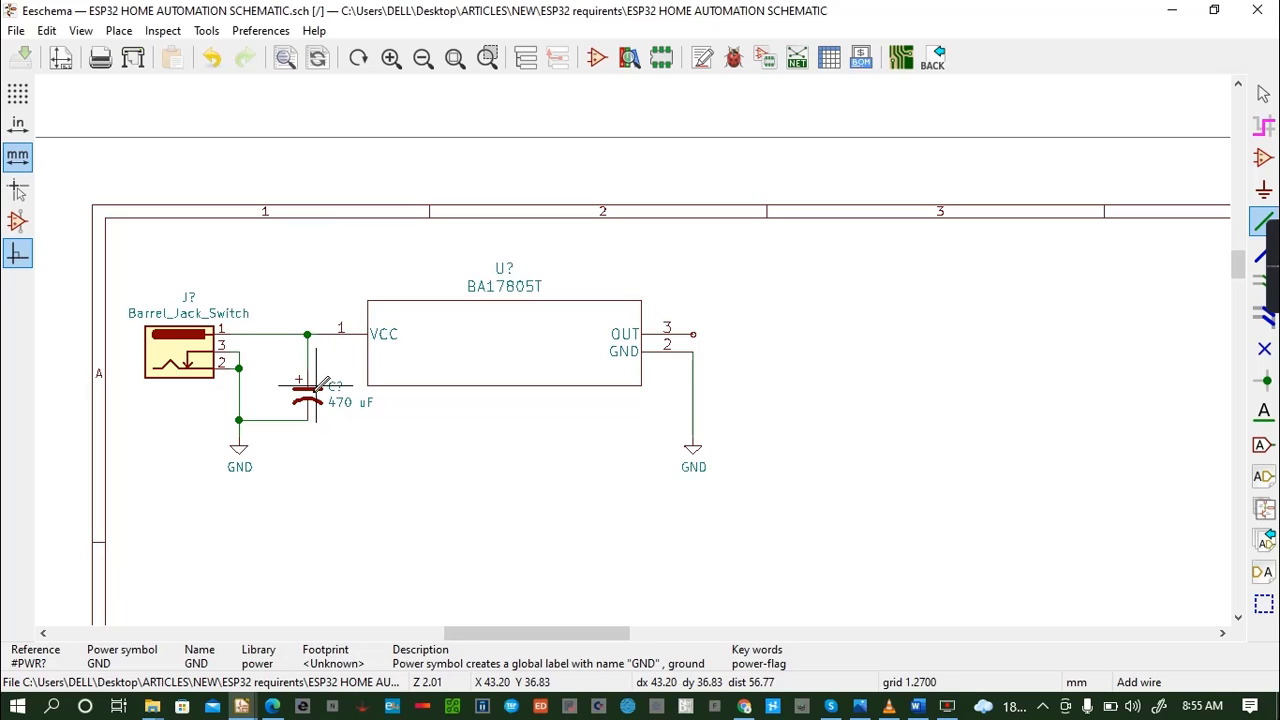
# - Wire a copy of the 470 uF capacitor between the BA17805T's OUT pin and its GND line, and save the schematic
pyautogui.press('c')
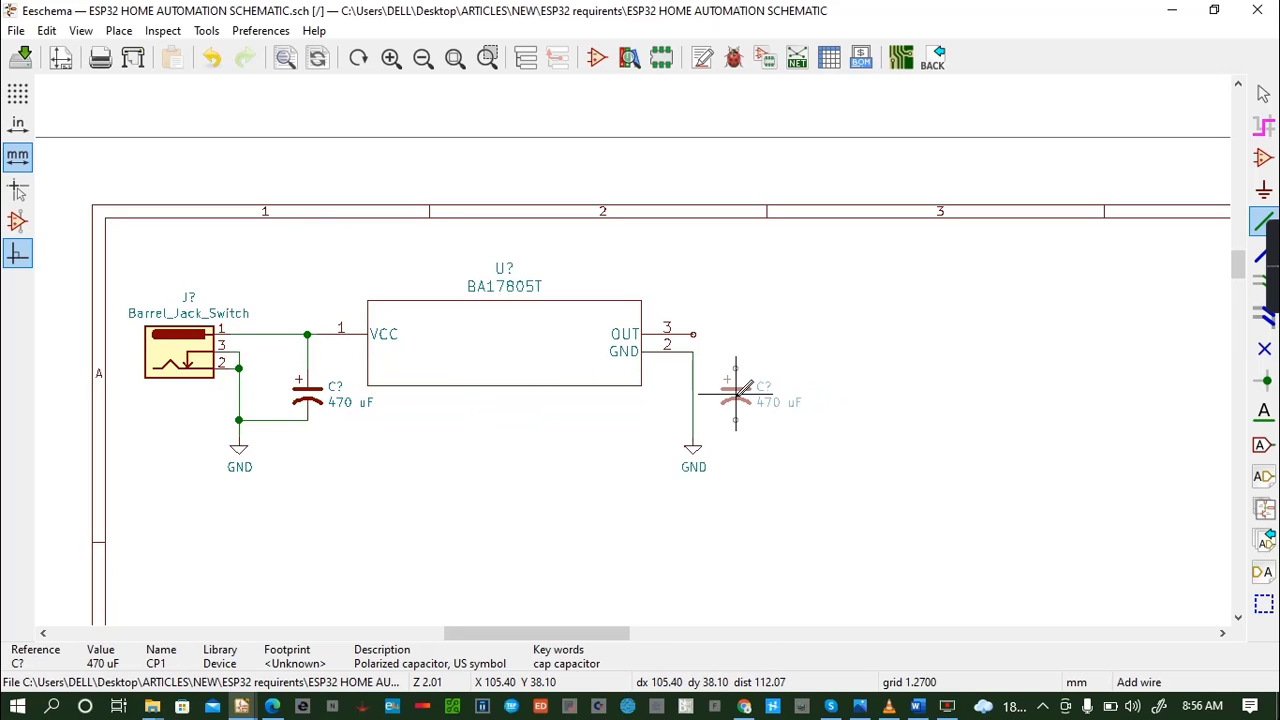
pyautogui.click(736, 393)
pyautogui.click(693, 334)
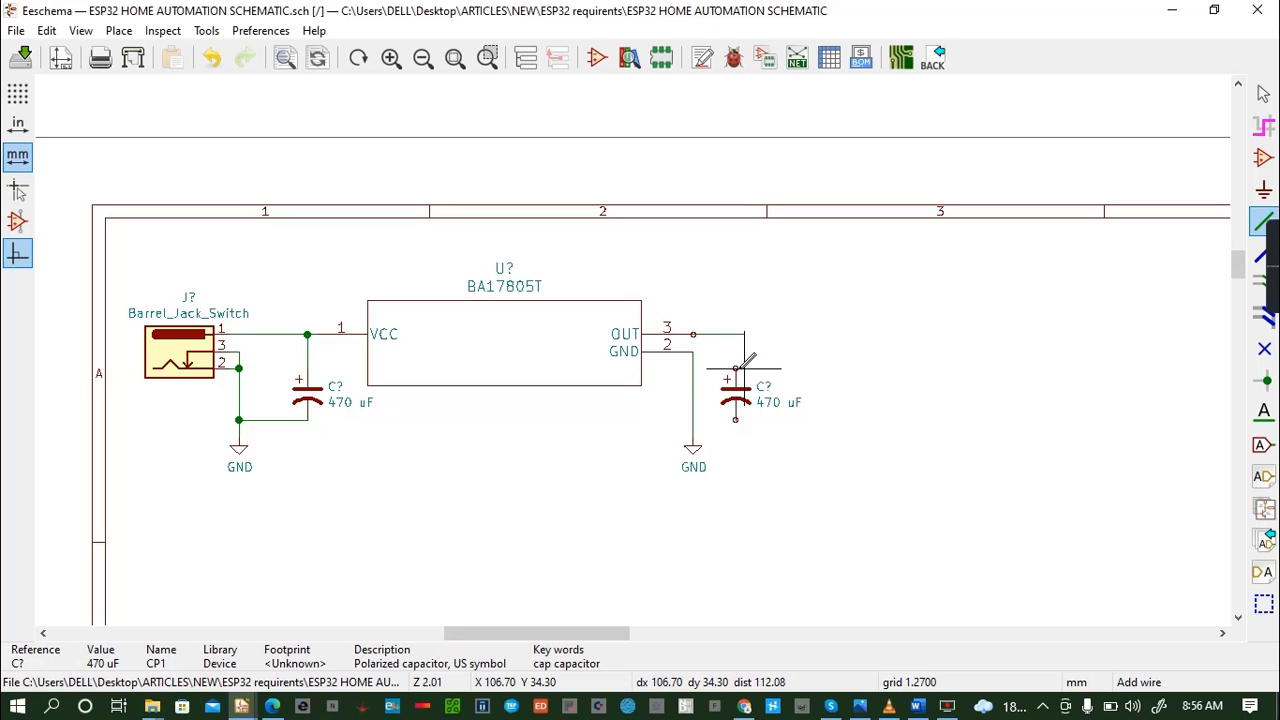
pyautogui.click(736, 420)
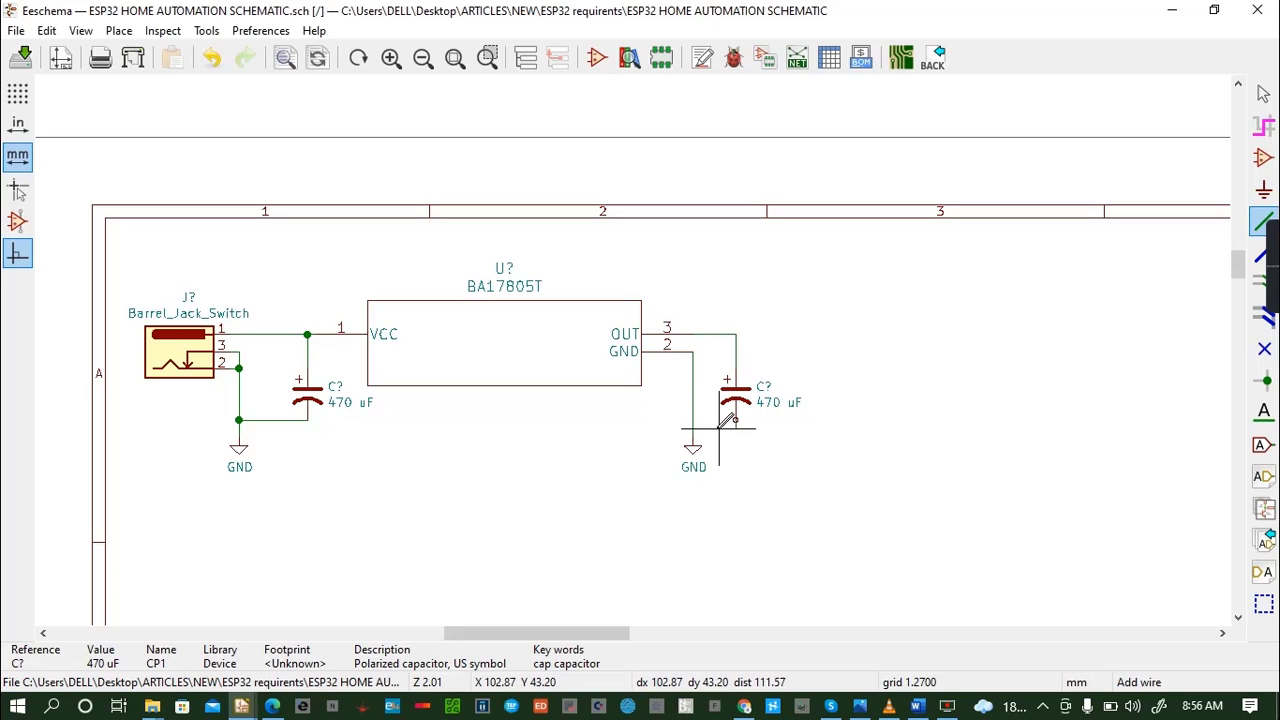
pyautogui.click(693, 420)
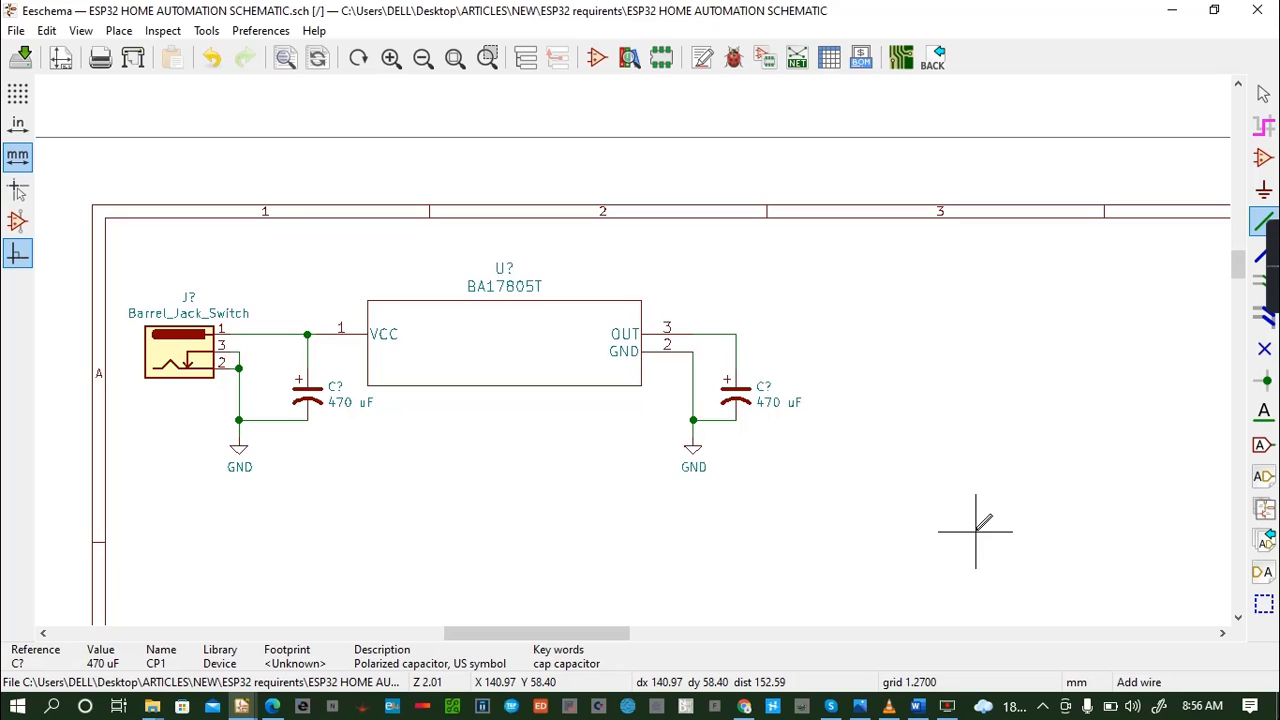
pyautogui.hotkey('ctrl', 's')
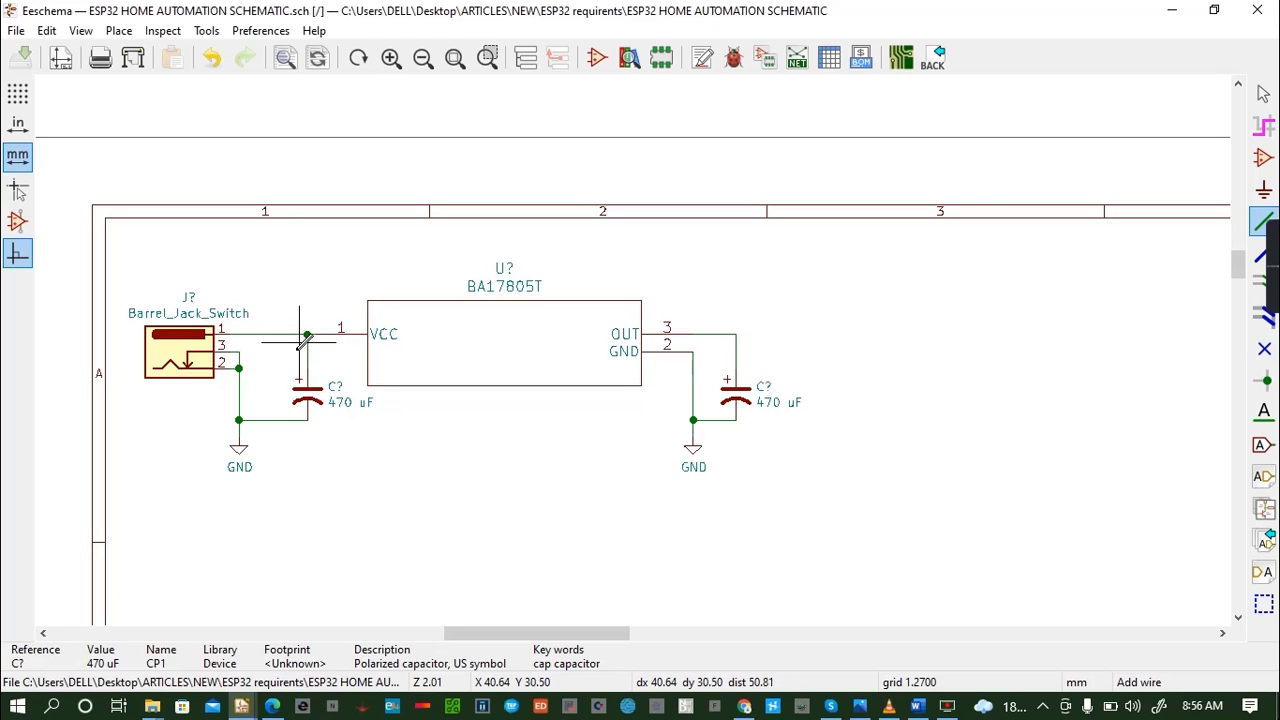
# - Place a +12V power symbol above the input capacitor and wire it down to the VCC line junction
pyautogui.press('a')
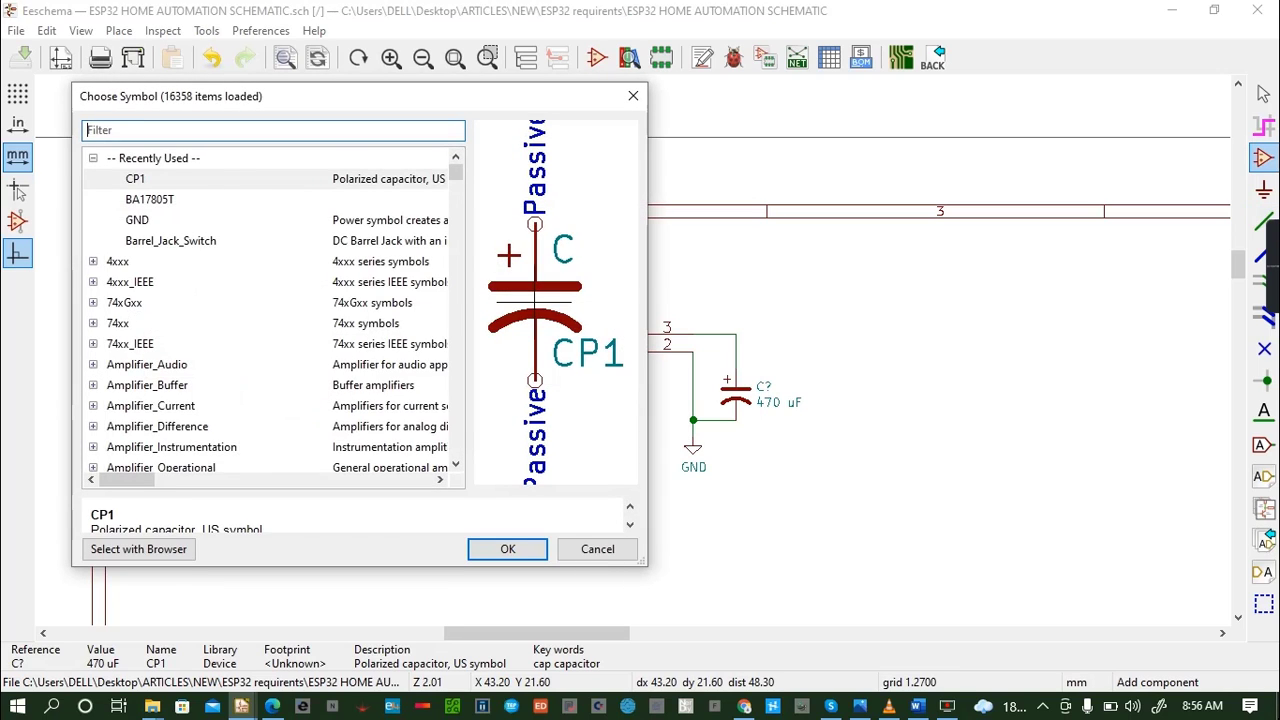
pyautogui.write('12v')
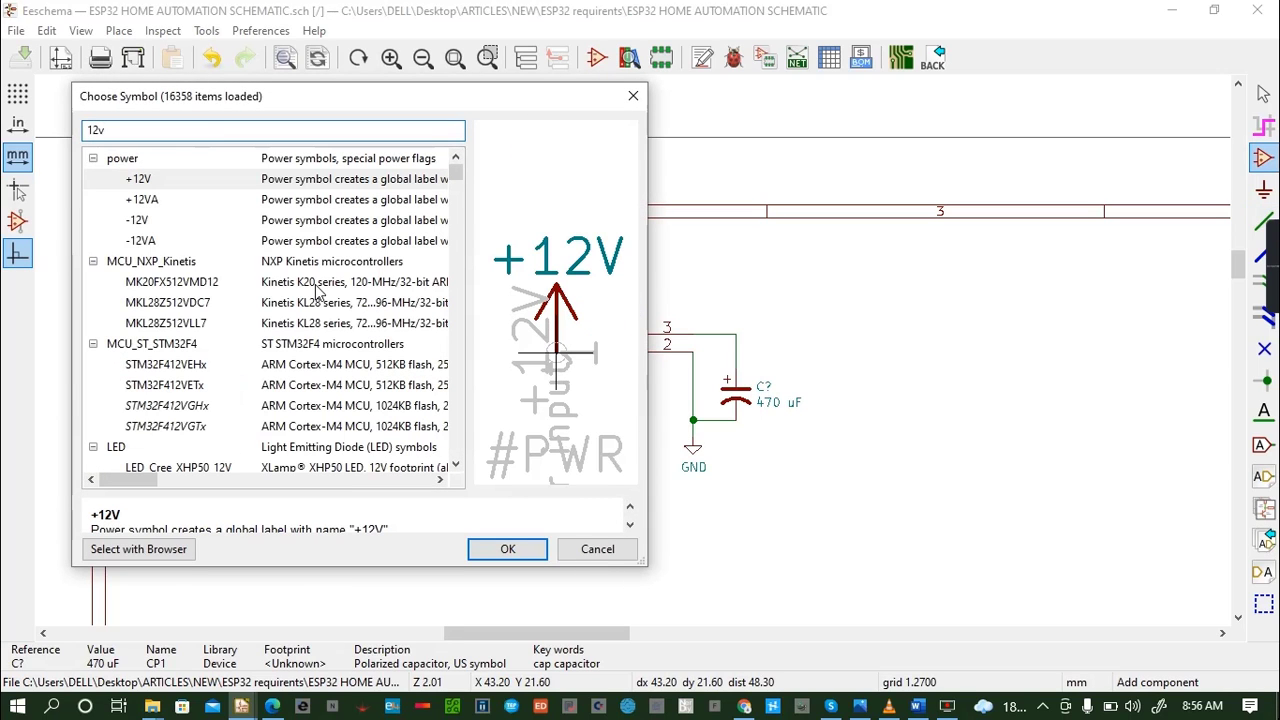
pyautogui.click(240, 180)
pyautogui.click(536, 555)
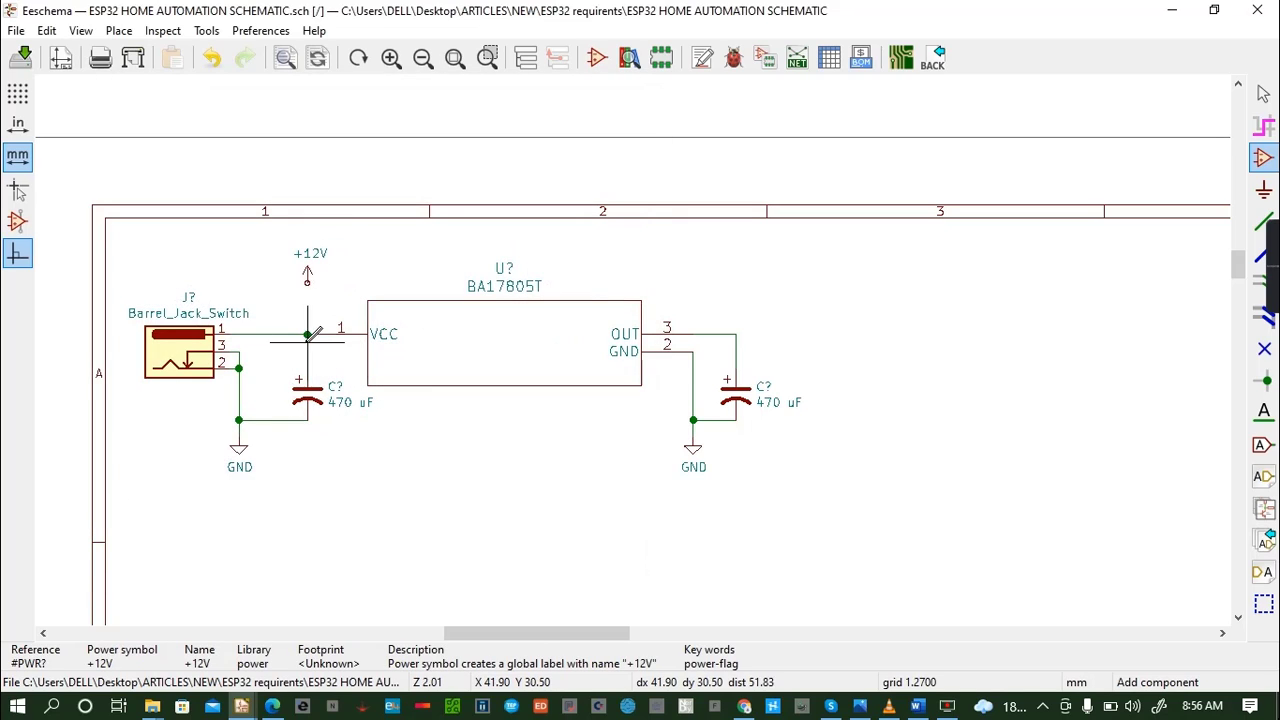
pyautogui.click(308, 281)
pyautogui.press('w')
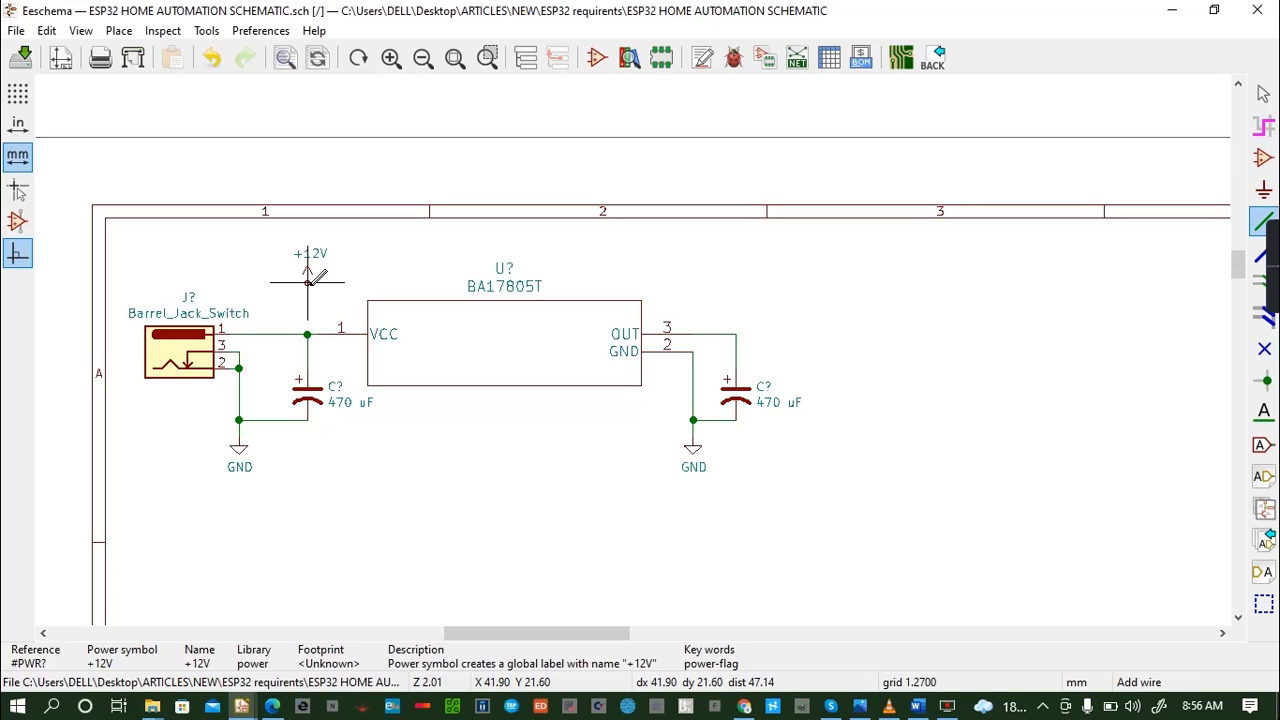
pyautogui.click(308, 334)
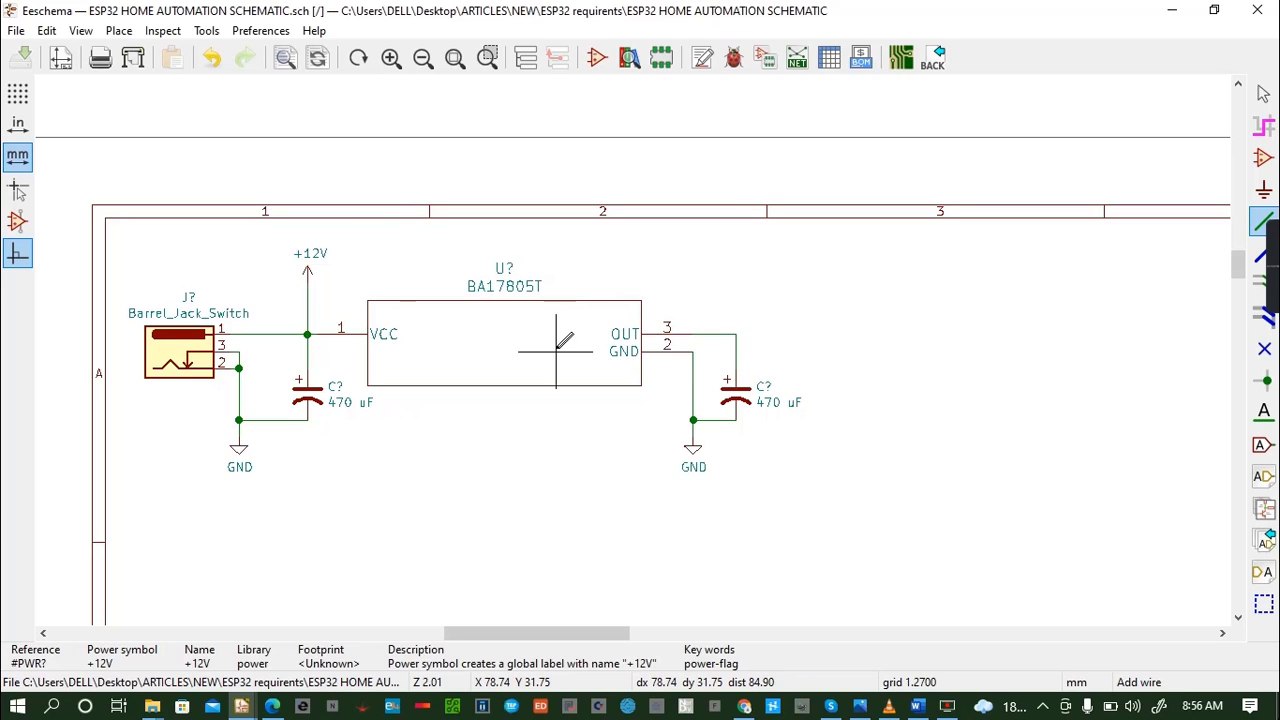
# - Place a +5V power symbol above the output capacitor and wire it down to the BA17805T's OUT line
pyautogui.press('a')
pyautogui.click(348, 268)
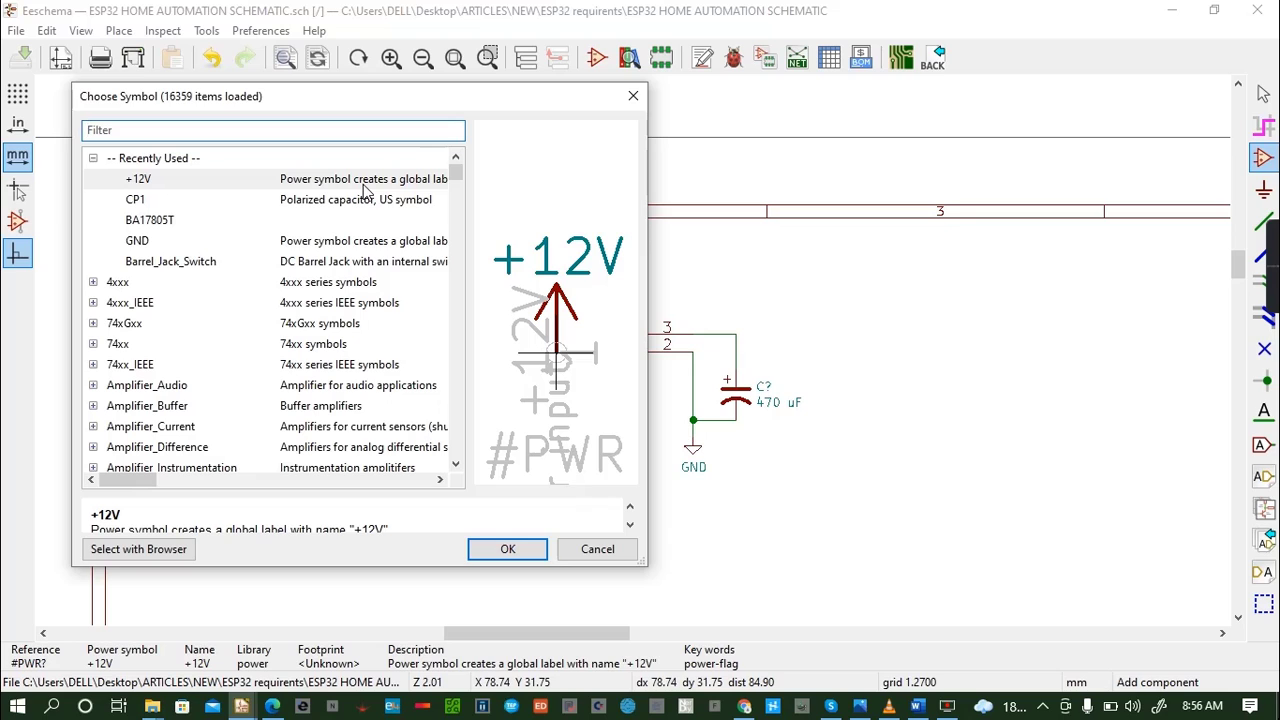
pyautogui.write('5v')
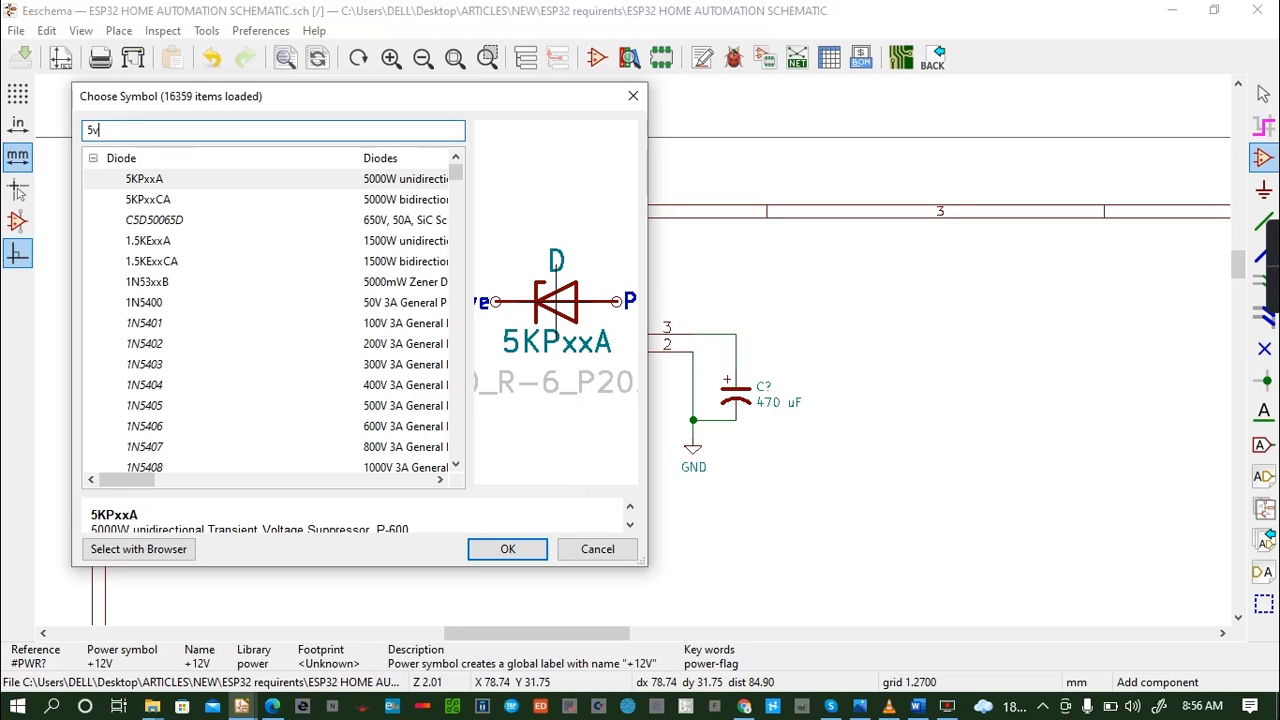
pyautogui.click(508, 548)
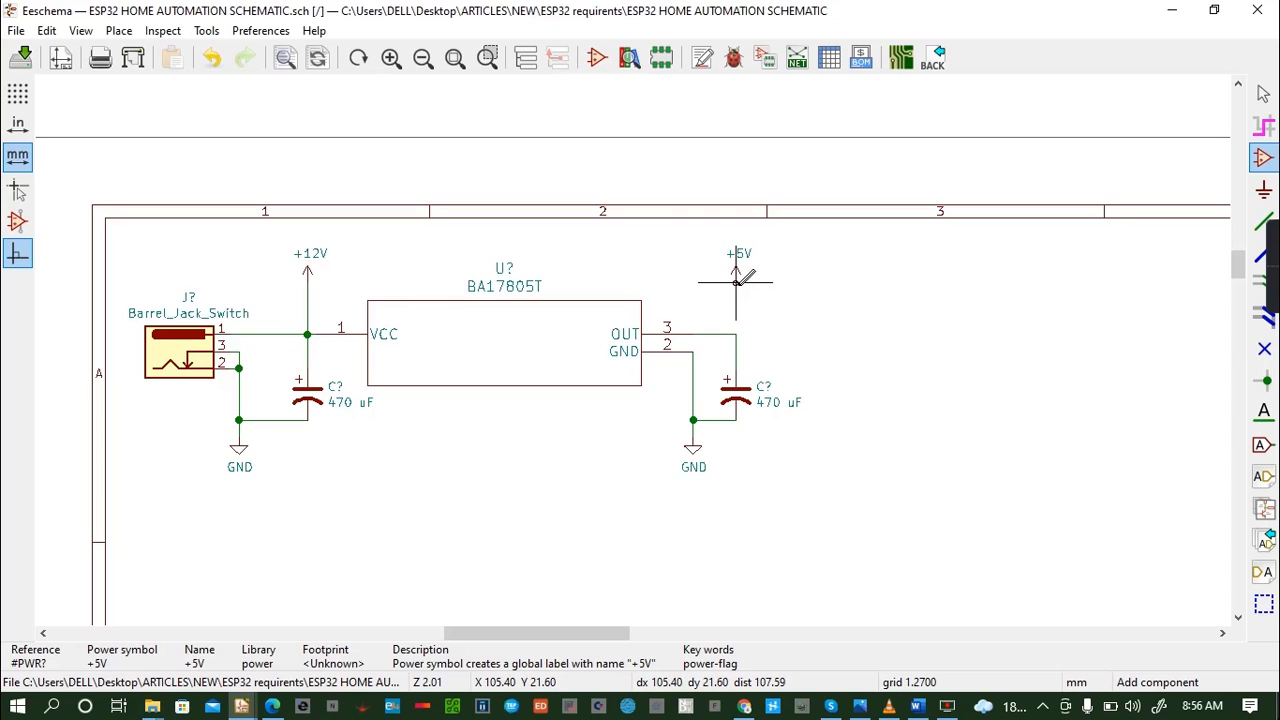
pyautogui.click(737, 281)
pyautogui.press('w')
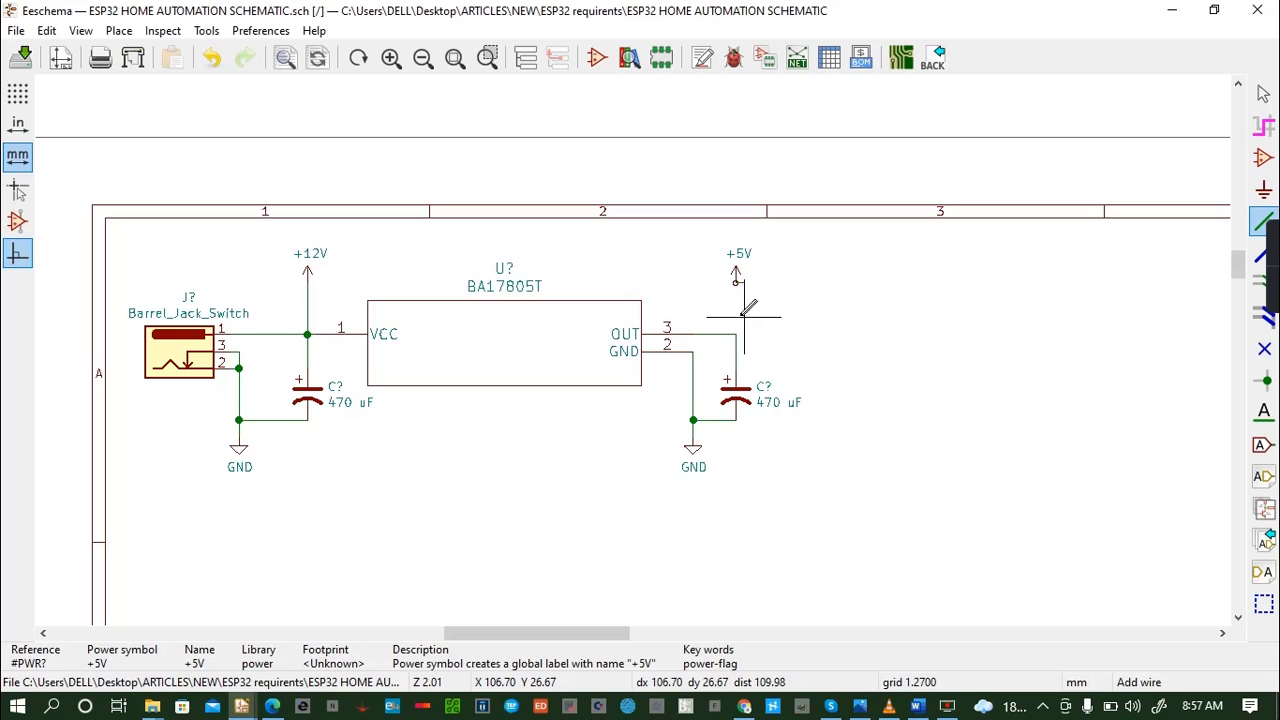
pyautogui.click(736, 334)
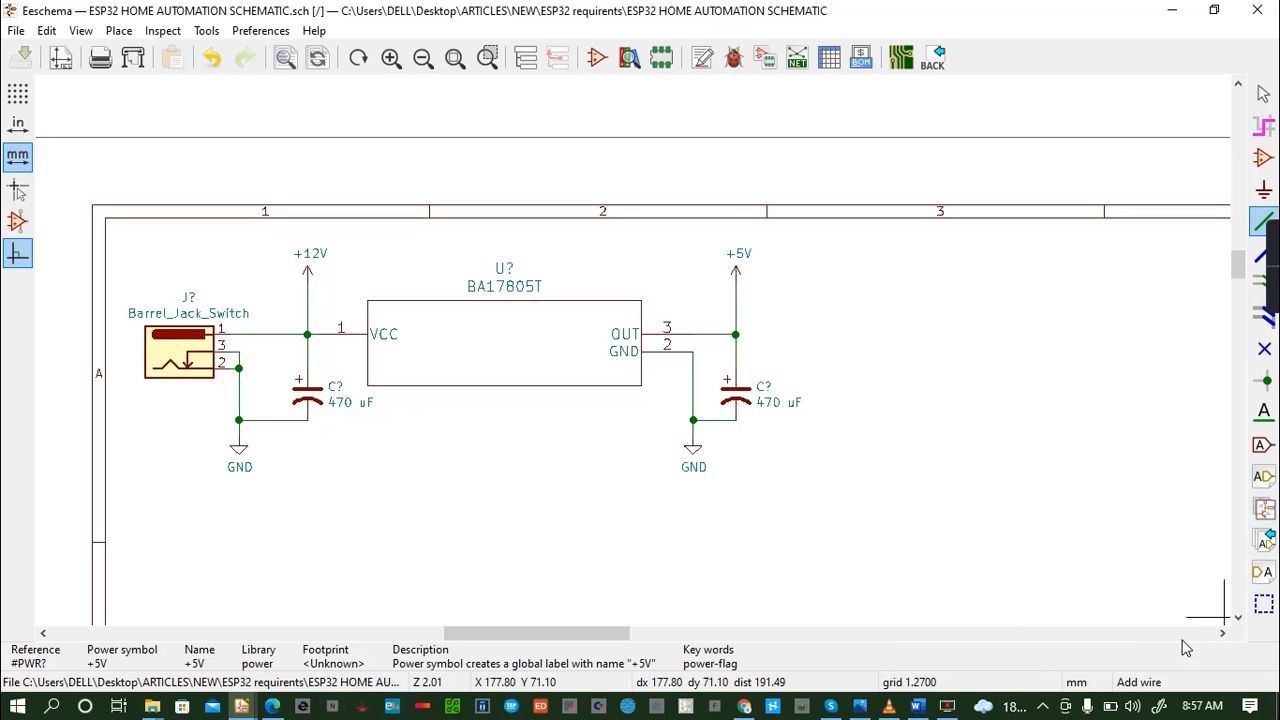
# - Start a graphic text above the BA17805T and enter "12V AND 5V POWER SUPPLY" as its content
pyautogui.click(88, 33)
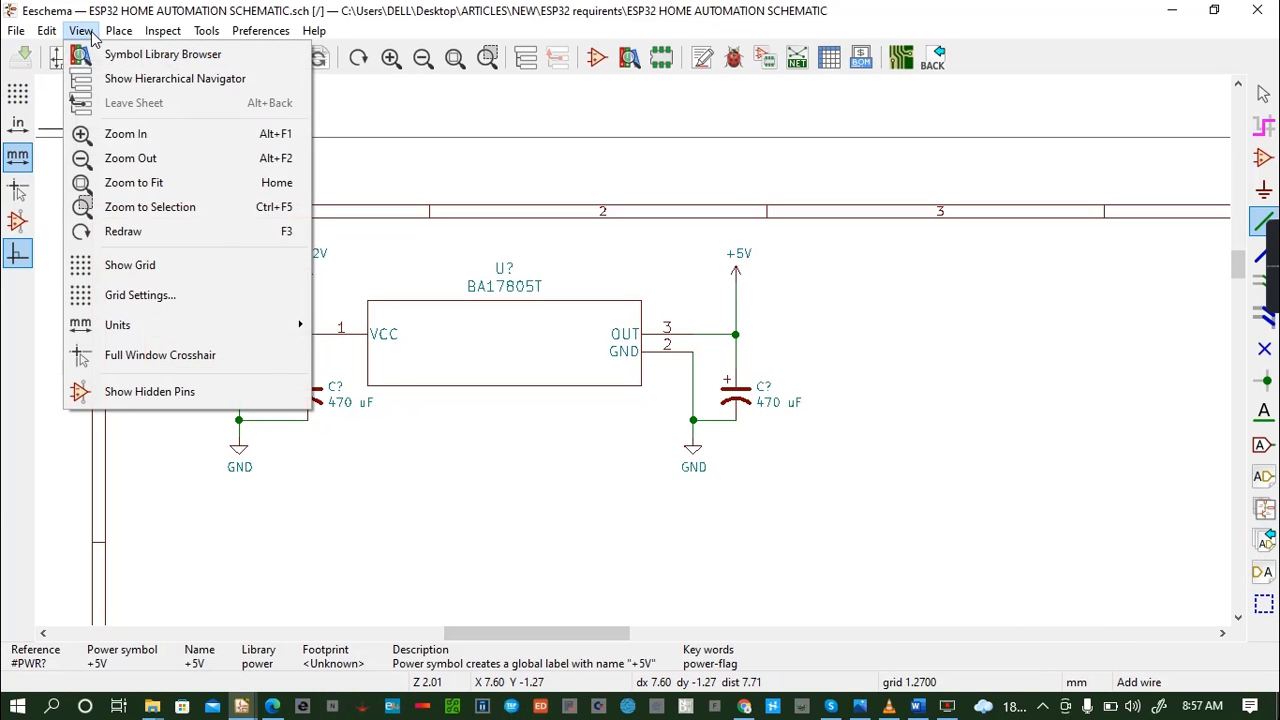
pyautogui.moveTo(57, 33)
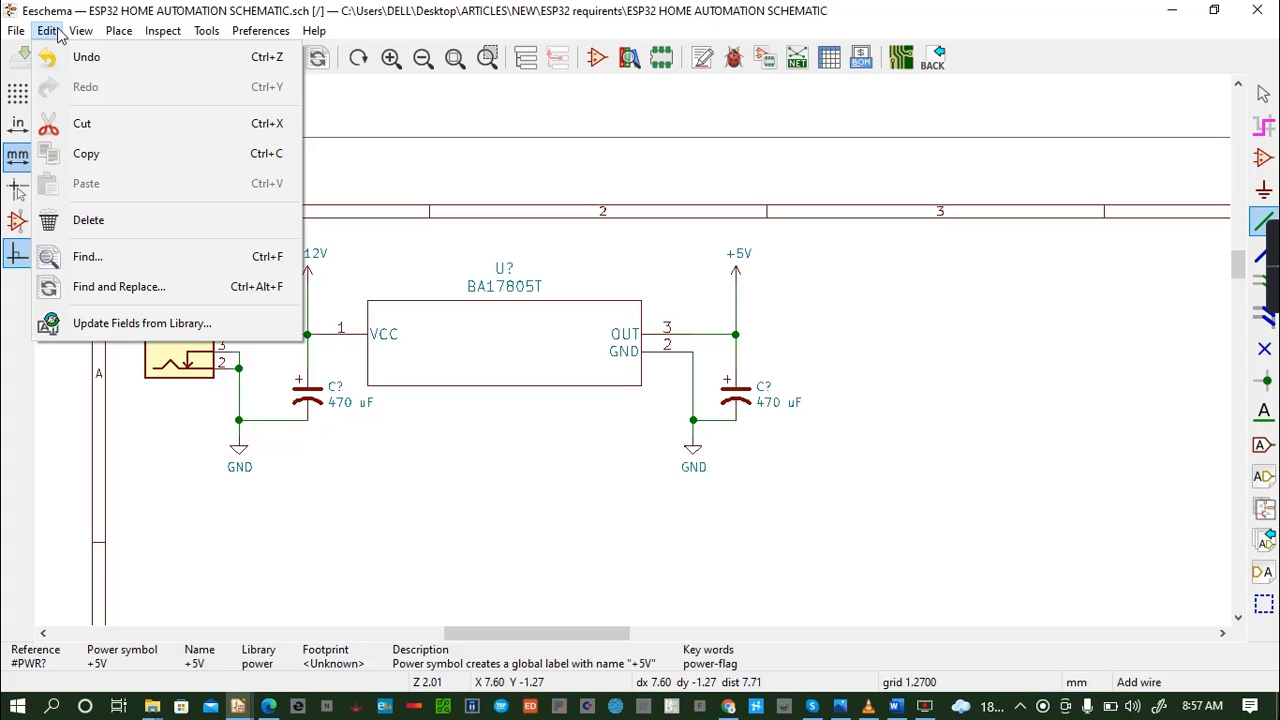
pyautogui.click(188, 522)
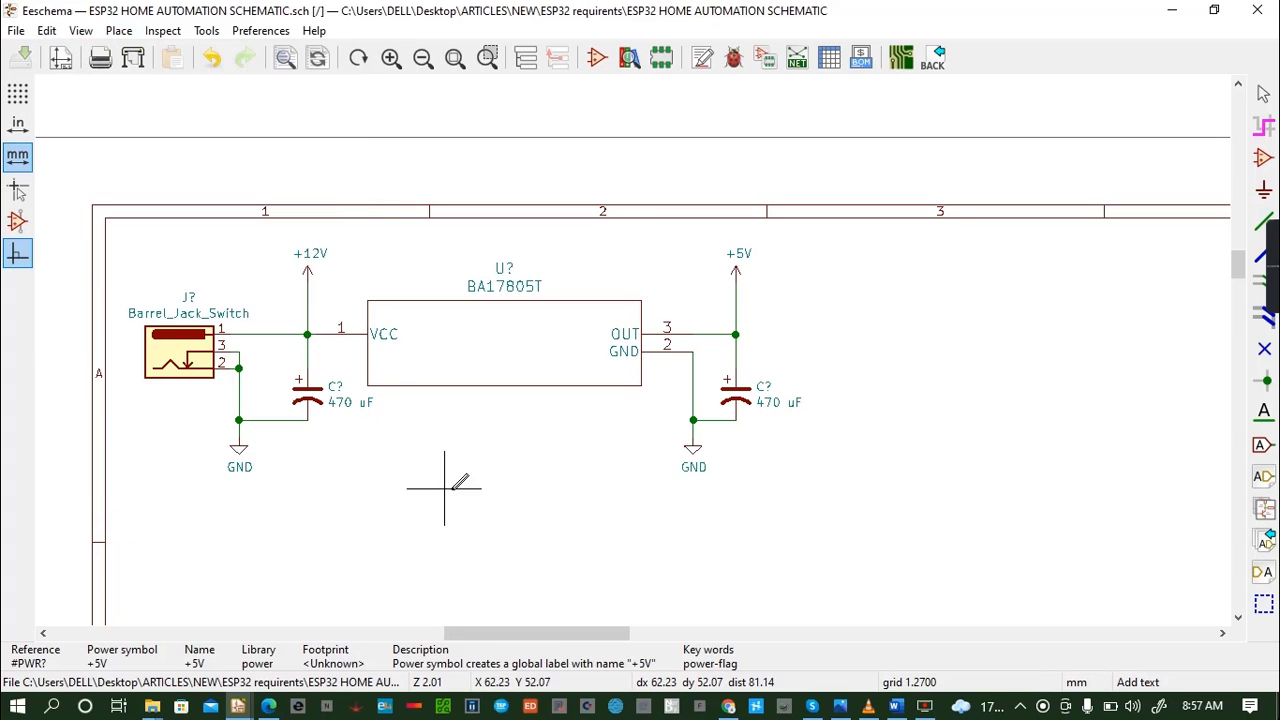
pyautogui.click(383, 240)
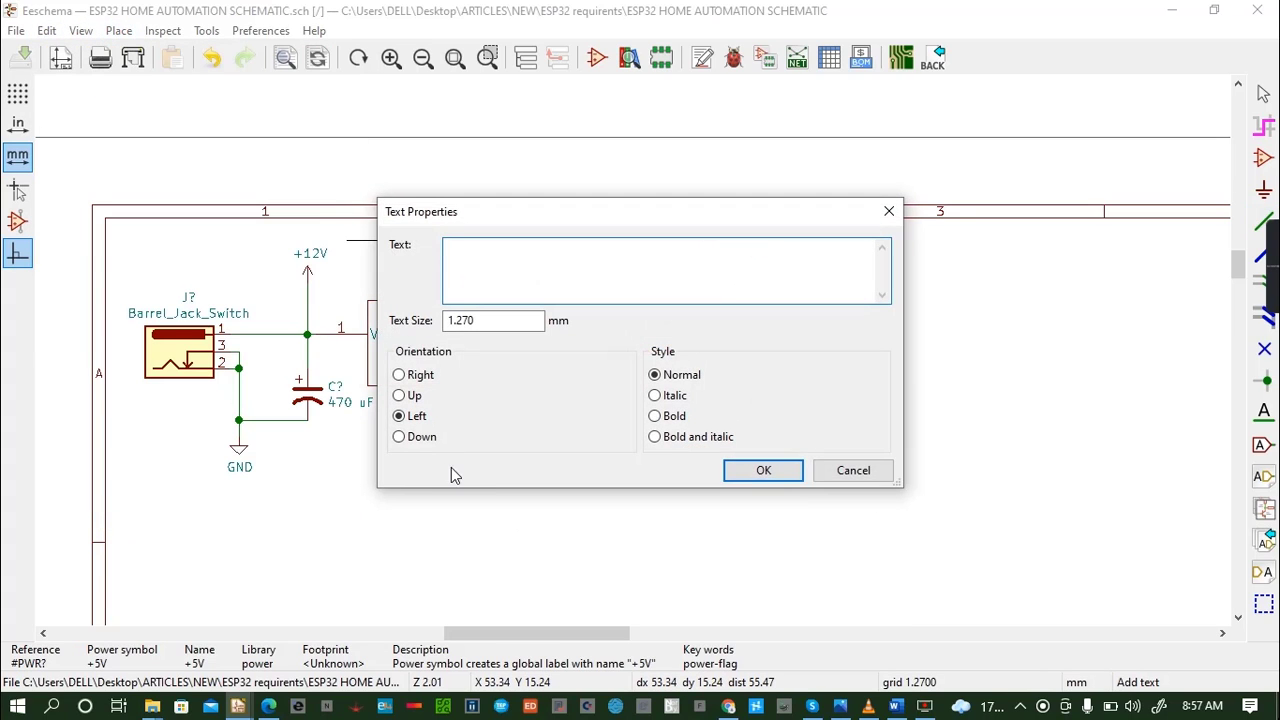
pyautogui.write('12V')
pyautogui.write('and')
pyautogui.press('BackSpace')
pyautogui.write('5V POWER SUPPLY')
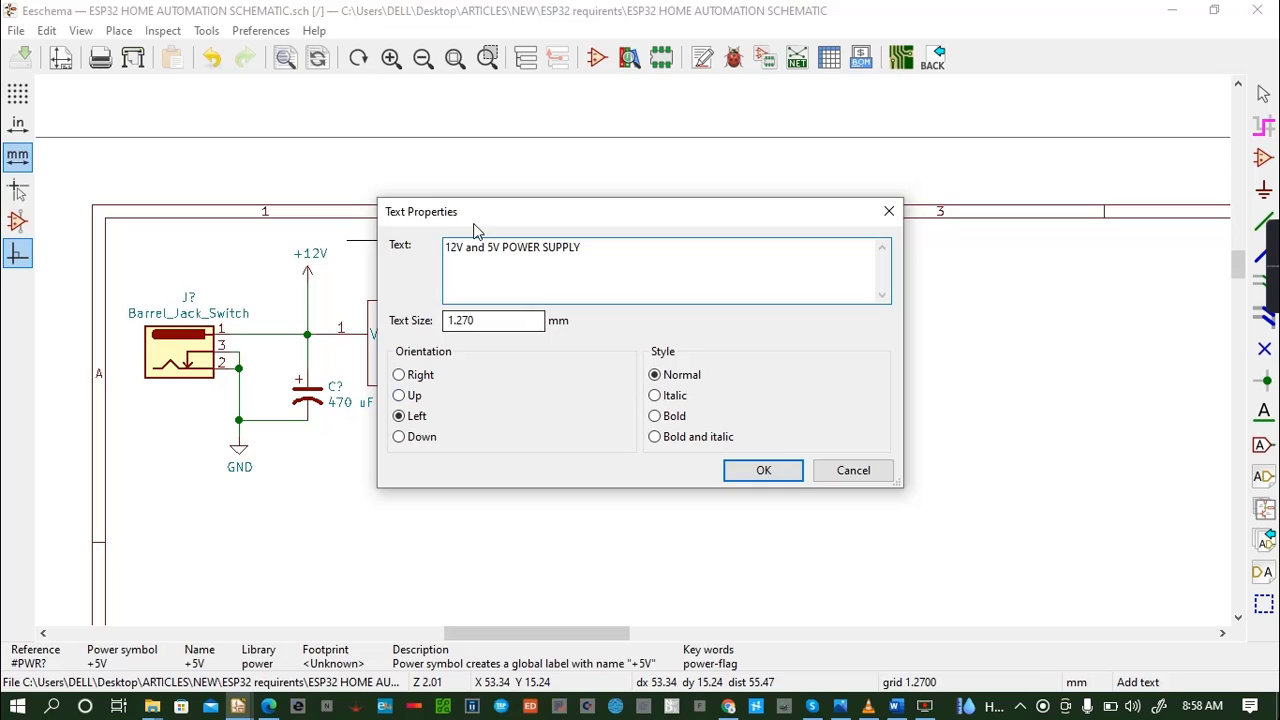
pyautogui.doubleClick(477, 248)
pyautogui.press('BackSpace')
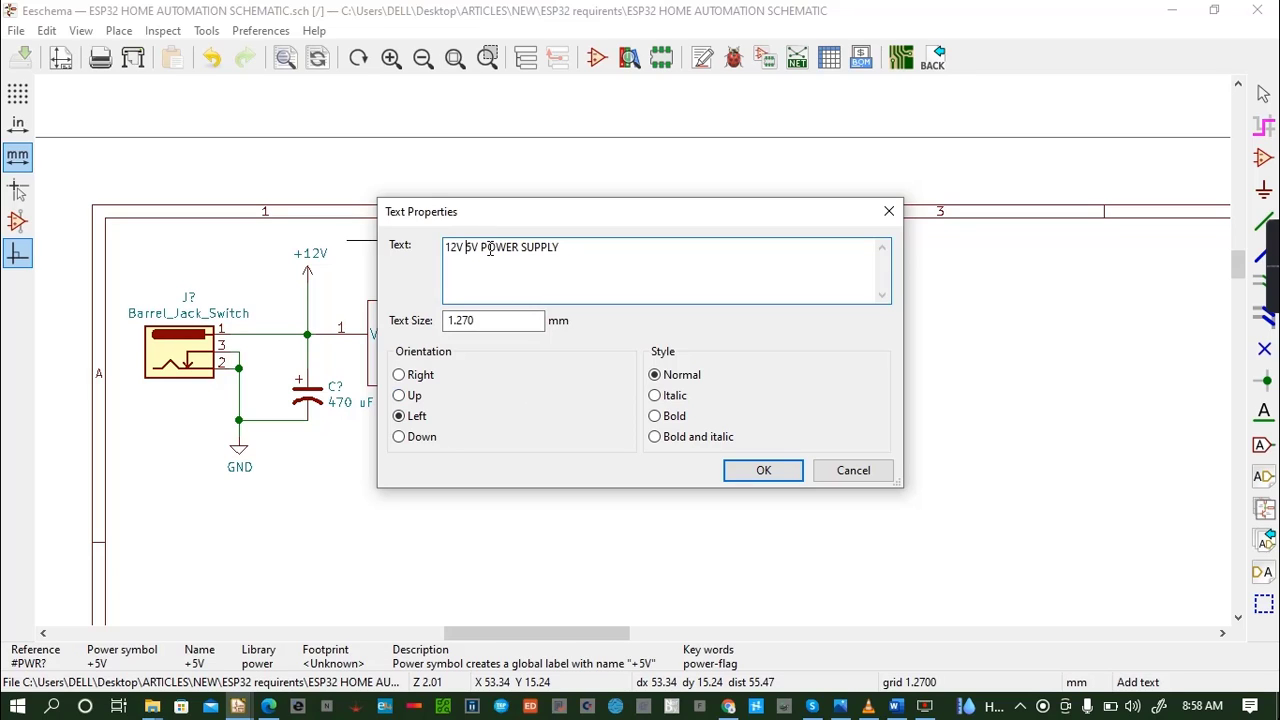
pyautogui.write('AND')
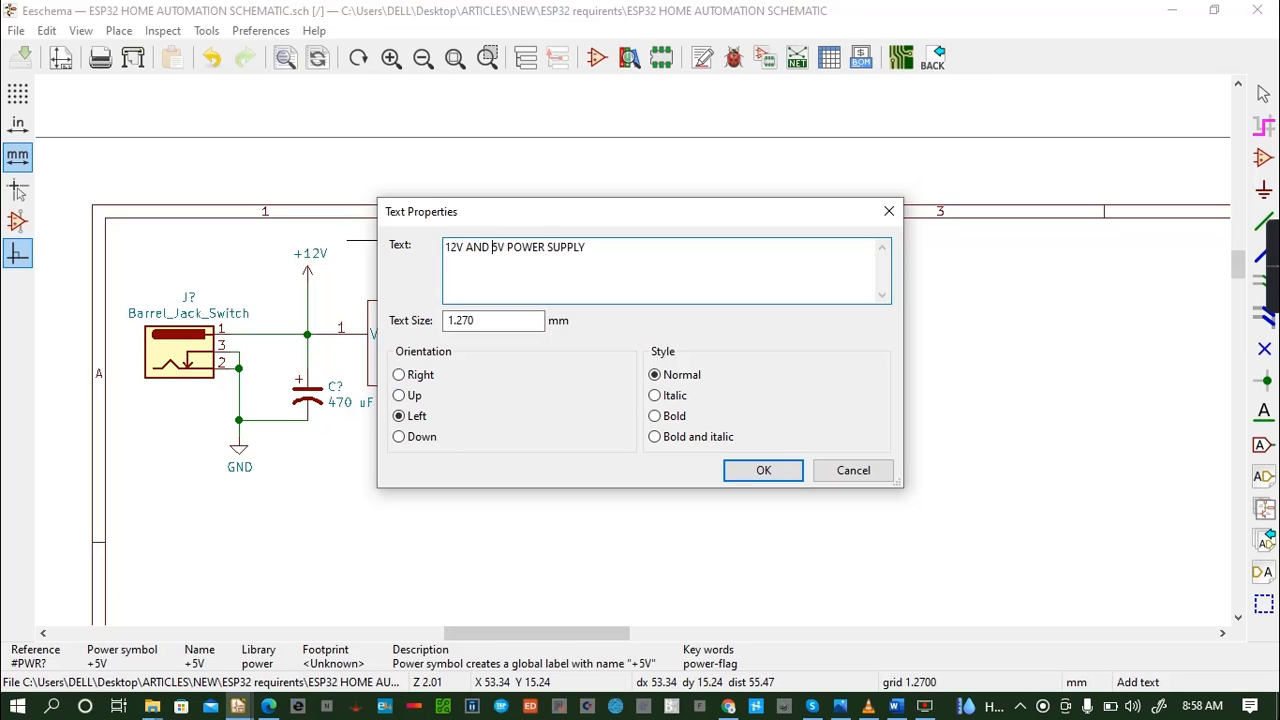
# - Set the title text's size to 1.2 mm and its style to bold, and place it just above the BA17805T's reference
pyautogui.click(489, 320)
pyautogui.press('BackSpace')
pyautogui.press('BackSpace')
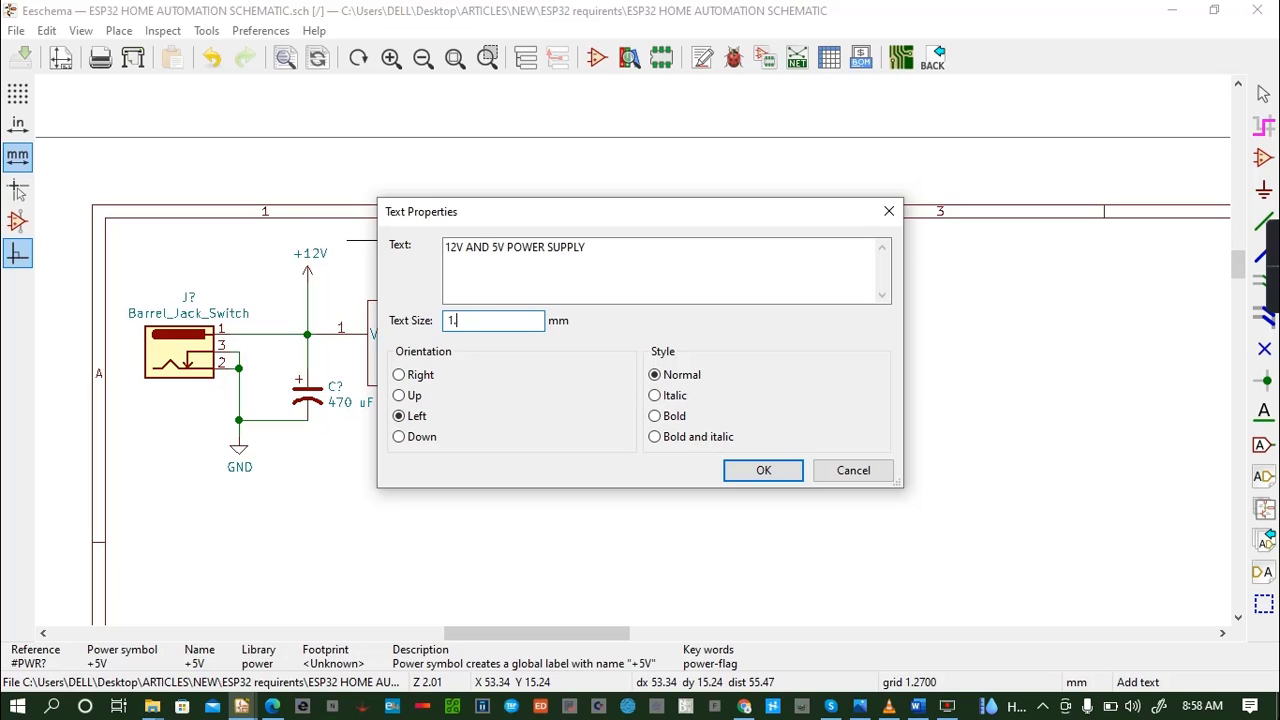
pyautogui.click(655, 416)
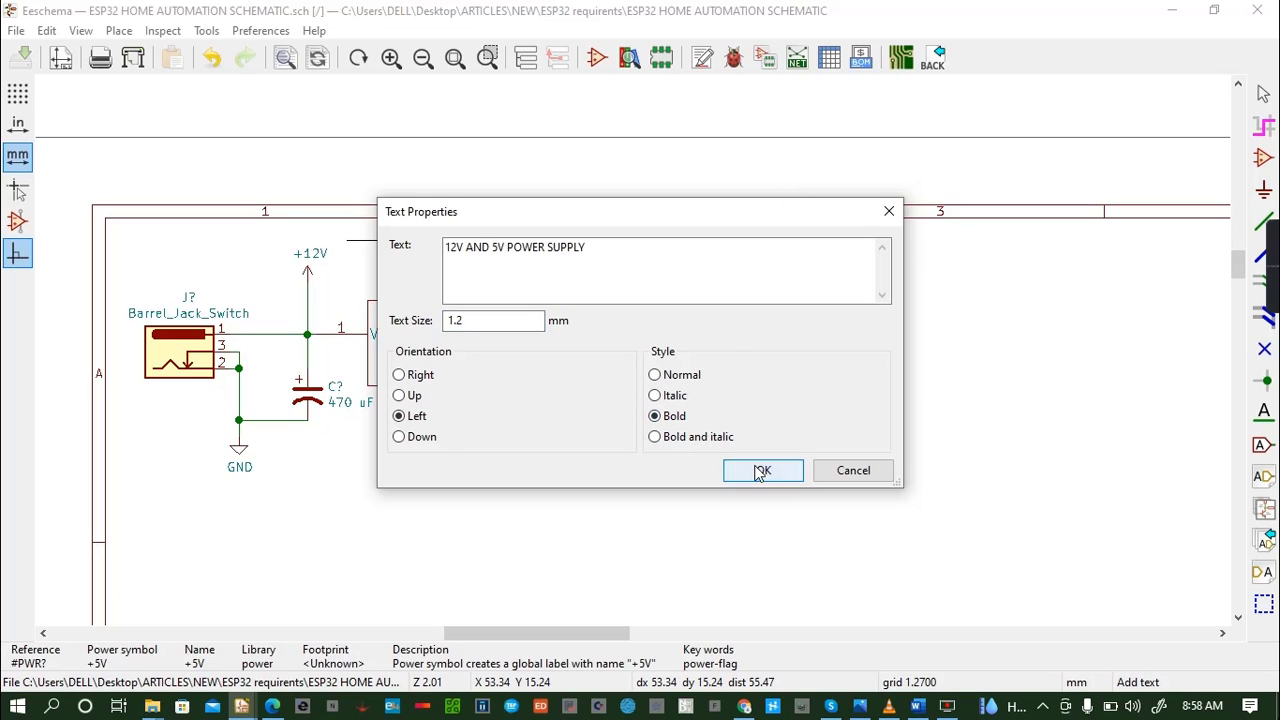
pyautogui.click(763, 470)
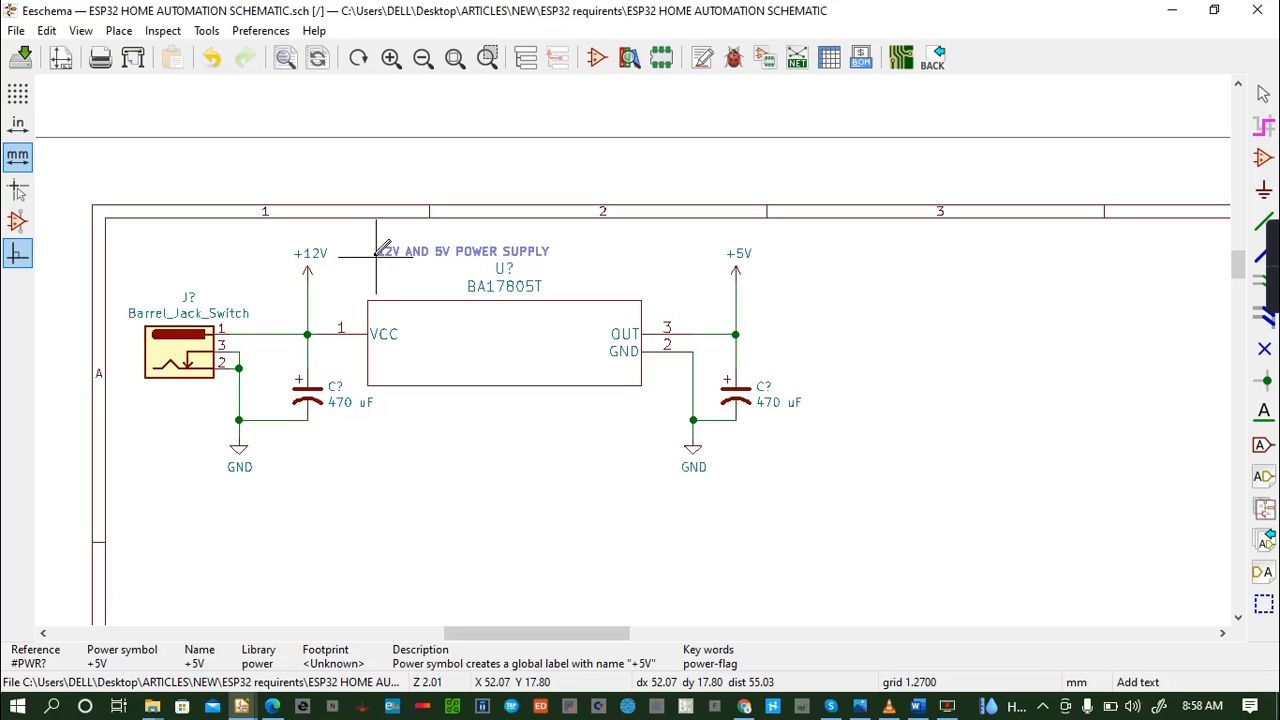
pyautogui.click(376, 255)
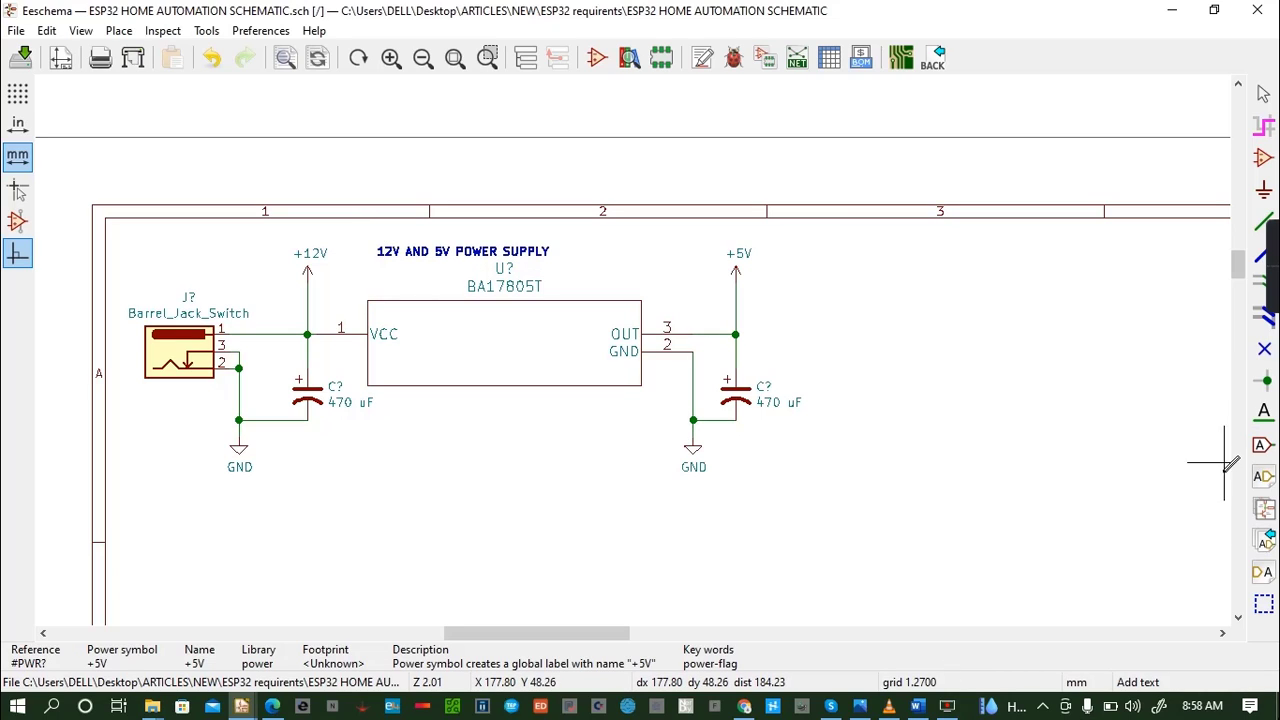
# - With the full-window crosshair on, draw a dashed graphic-line rectangle about 102 by 37 mm around the power supply circuit, and save the schematic
pyautogui.click(1264, 604)
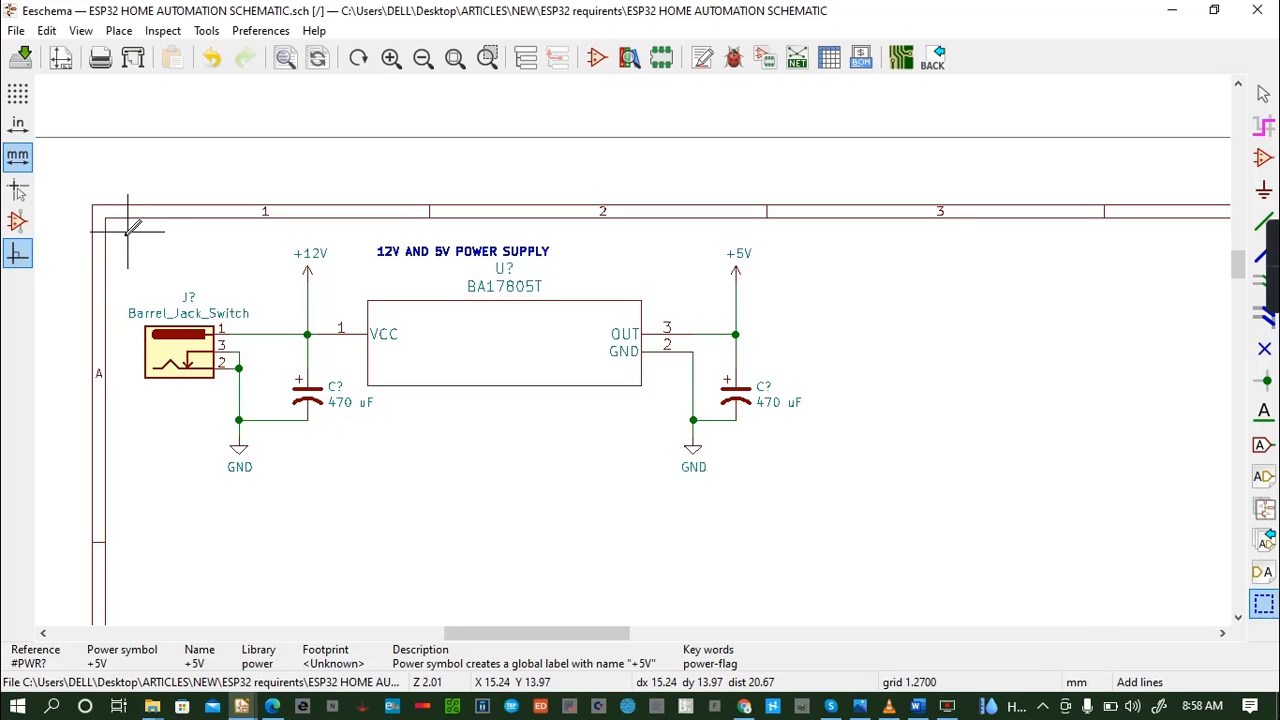
pyautogui.click(22, 197)
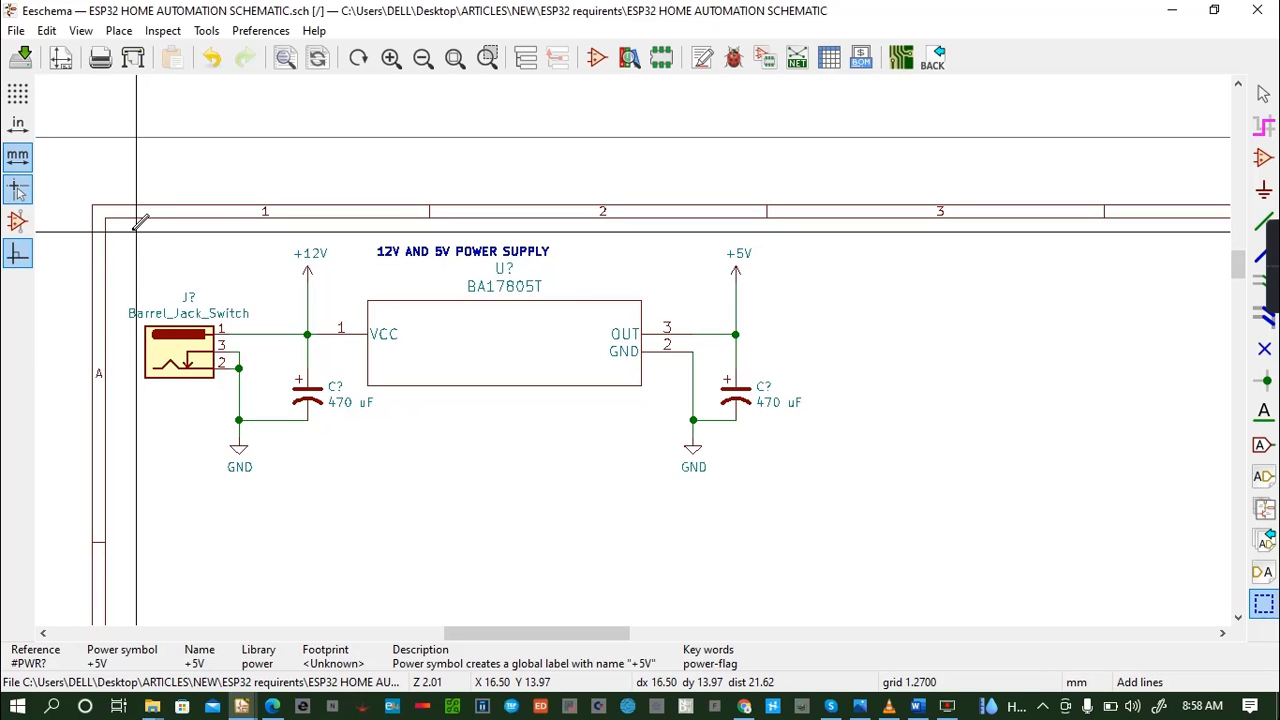
pyautogui.click(120, 232)
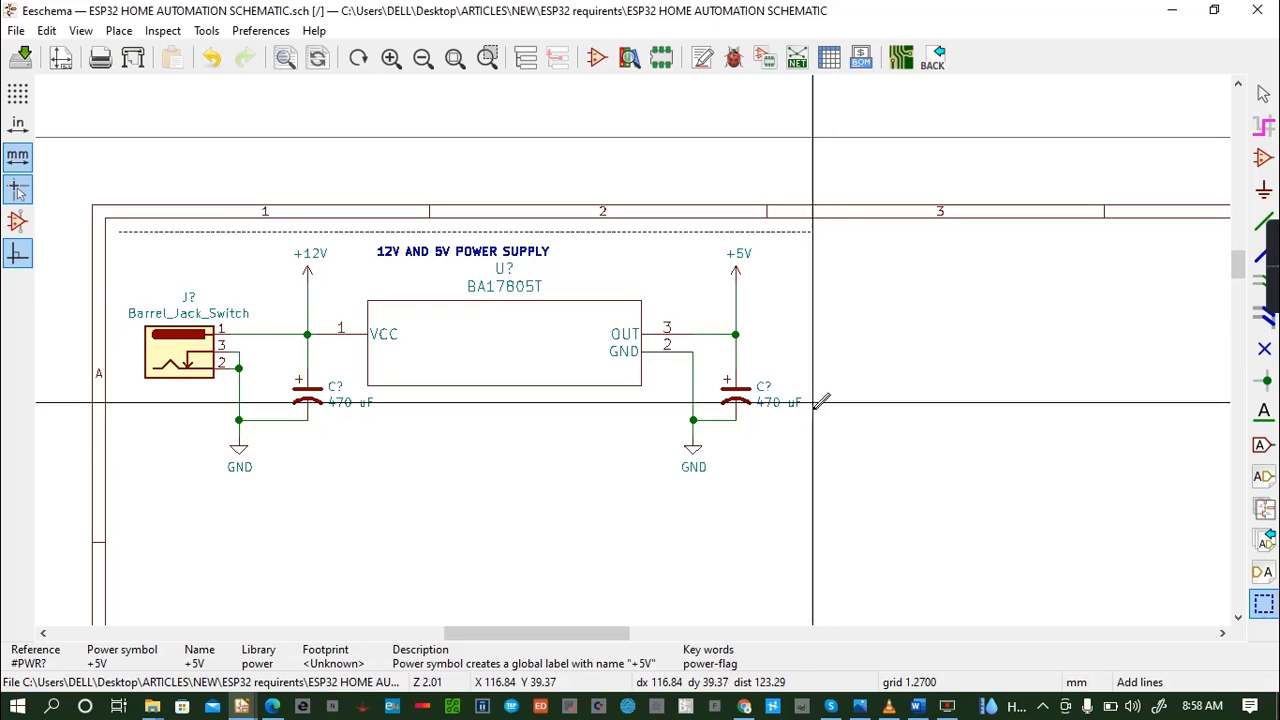
pyautogui.click(804, 453)
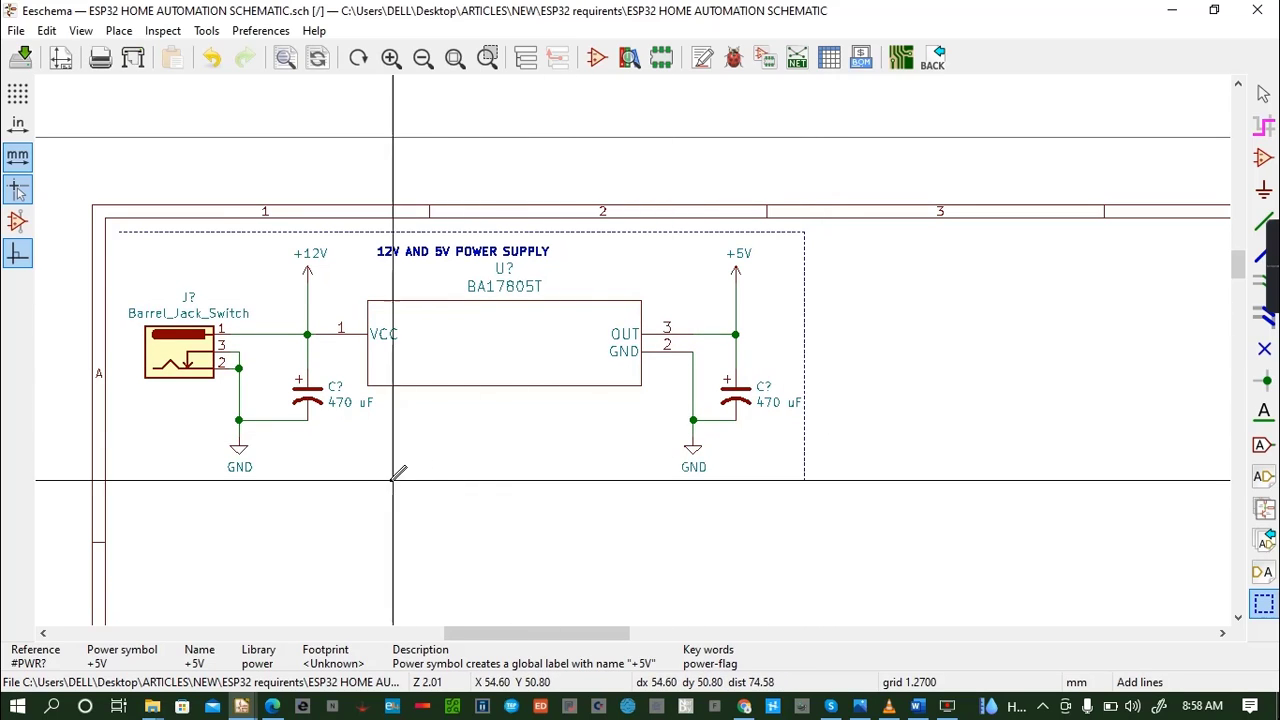
pyautogui.click(120, 480)
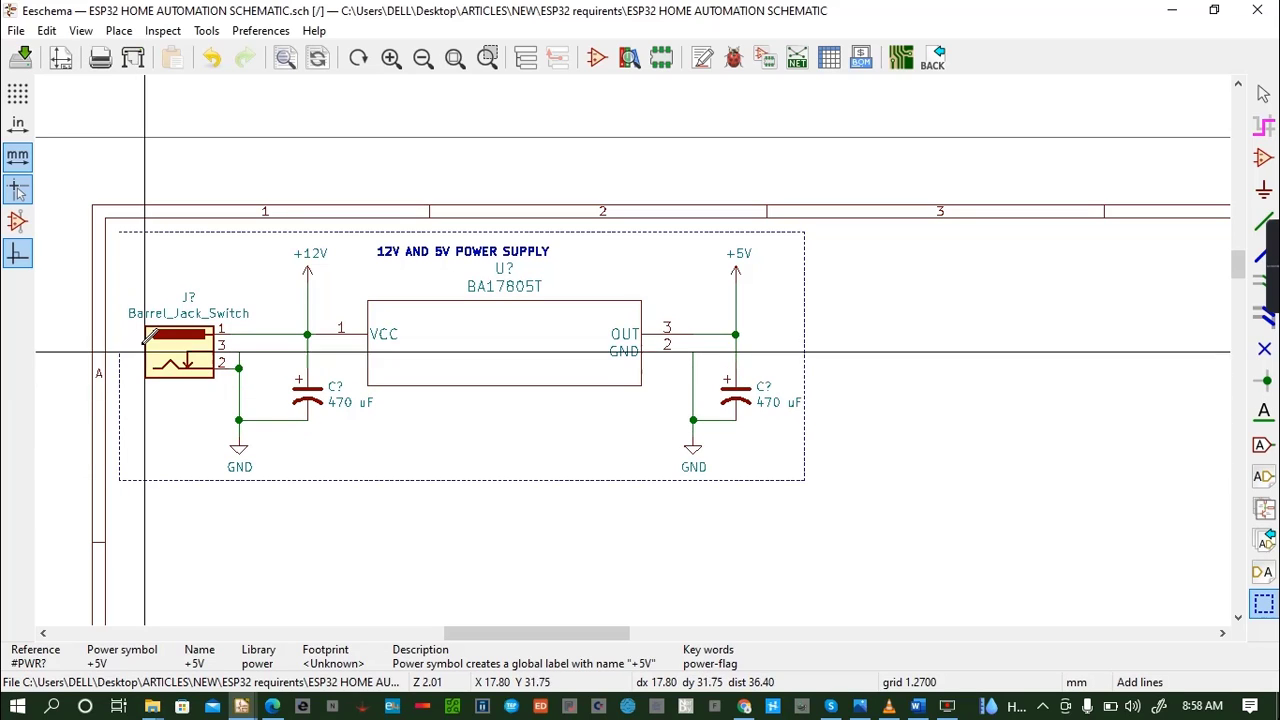
pyautogui.click(120, 232)
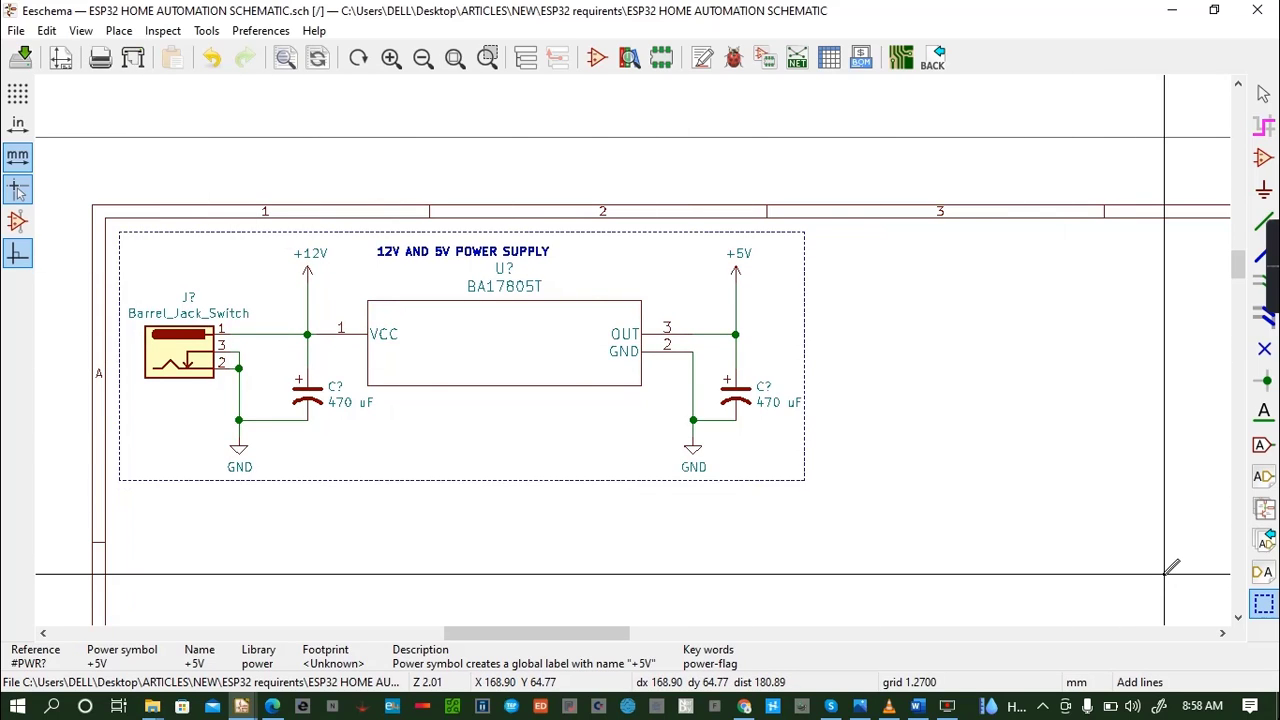
pyautogui.hotkey('ctrl', 's')
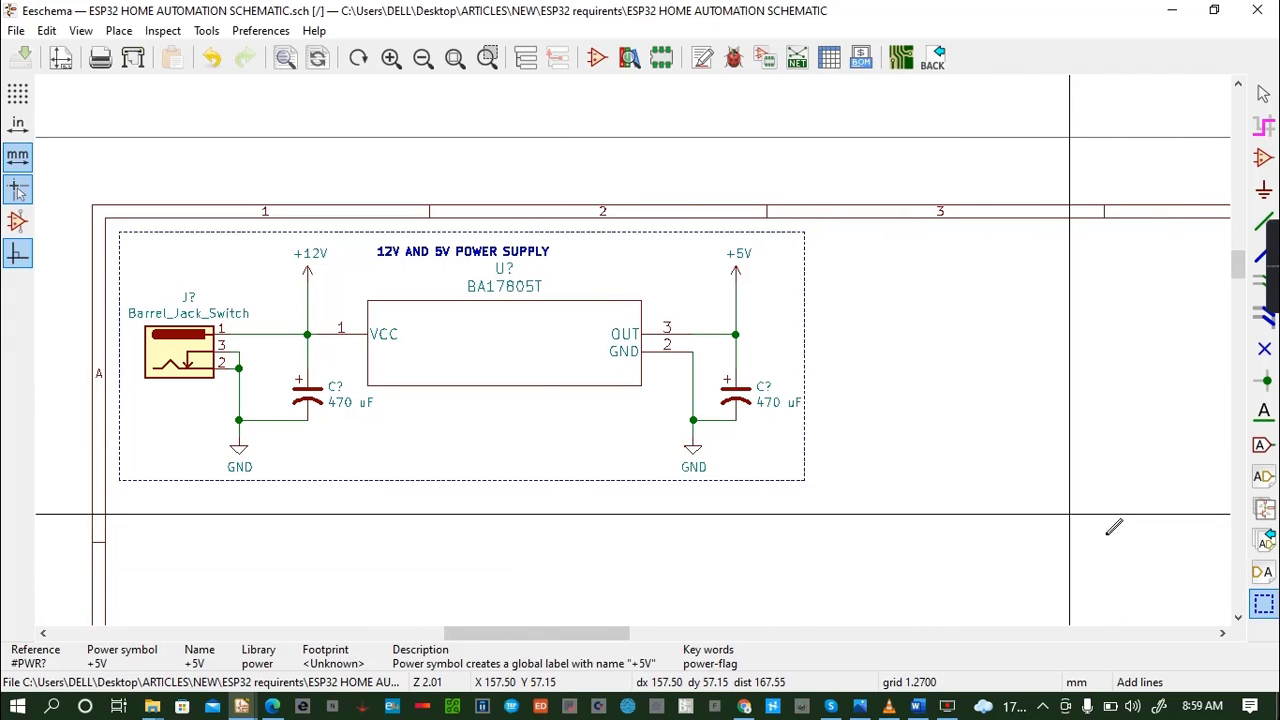
# - Switch to the REQUIREMENTS document in Word, add the line "Step 2: Designing a 3V3 power supply system" below Step 1, and save it
pyautogui.click(1238, 617)
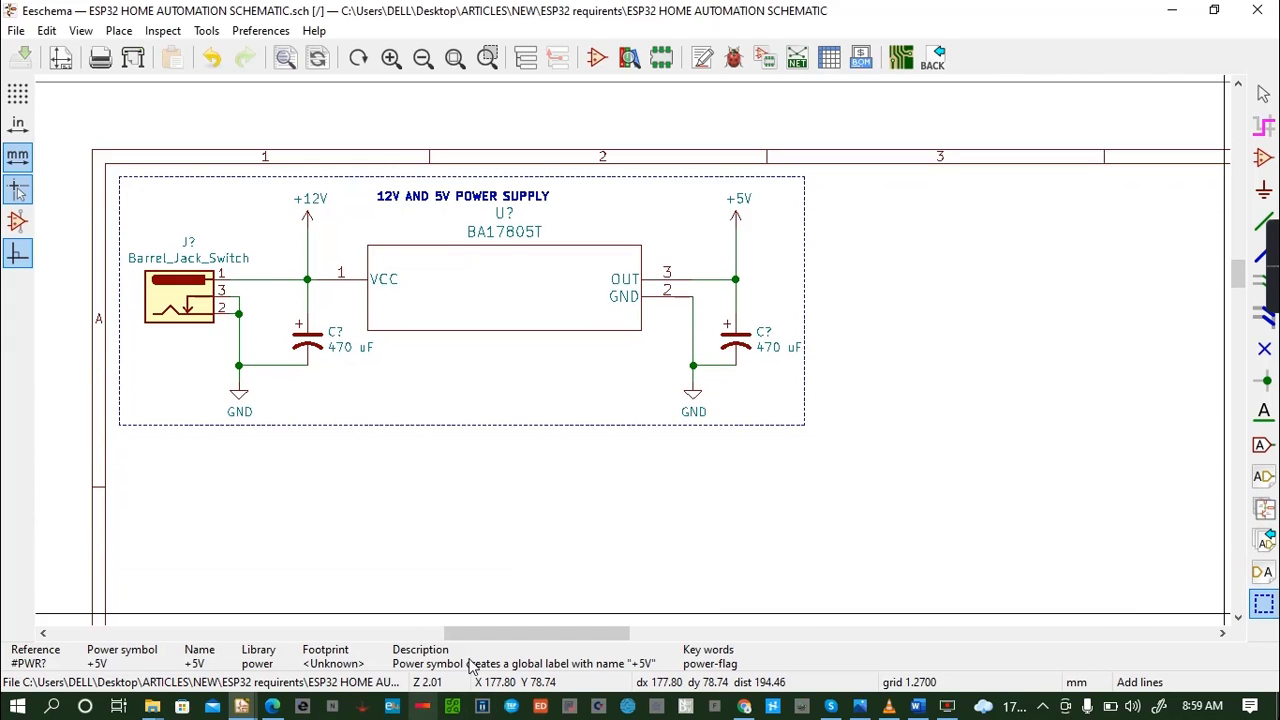
pyautogui.click(917, 706)
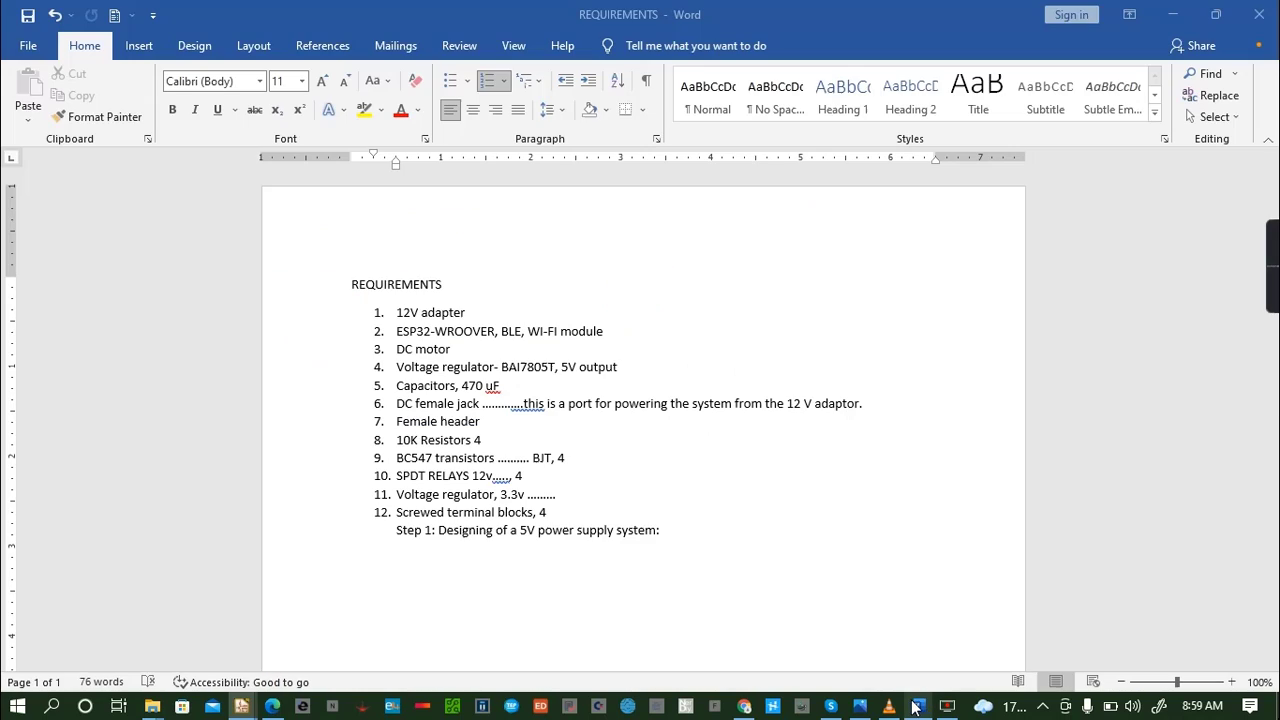
pyautogui.click(700, 523)
pyautogui.press('Return')
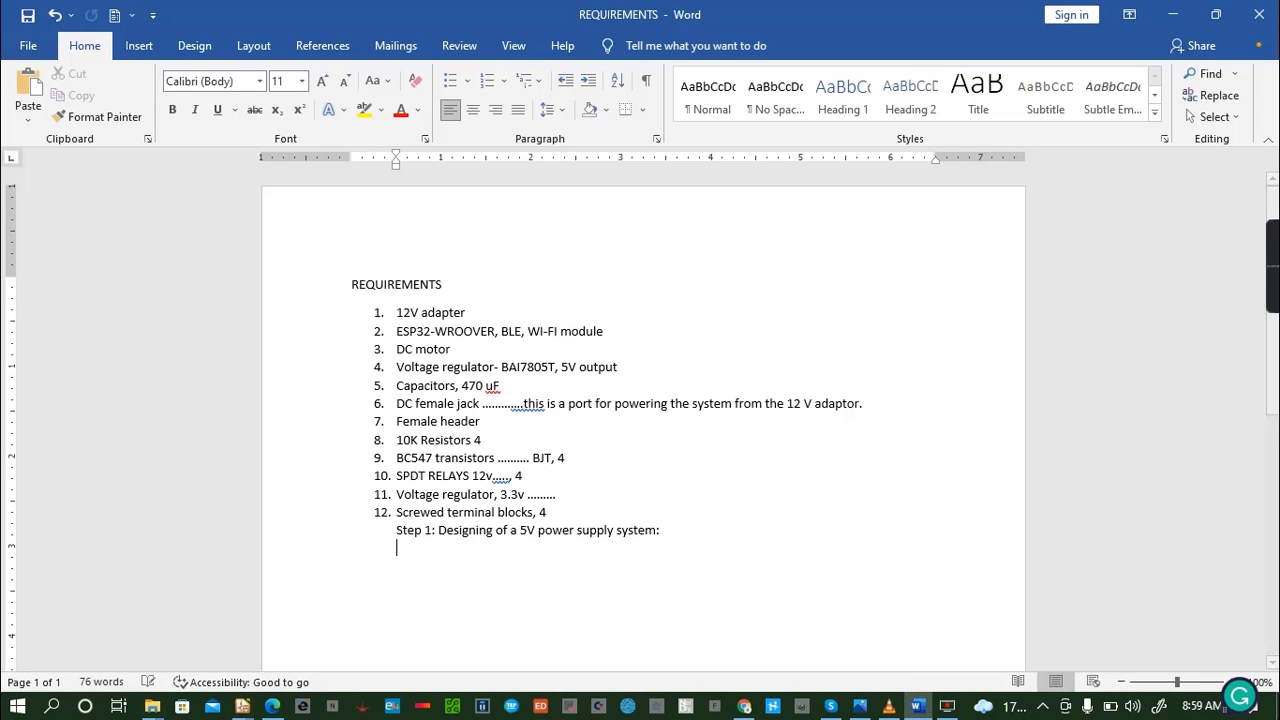
pyautogui.write('Step ')
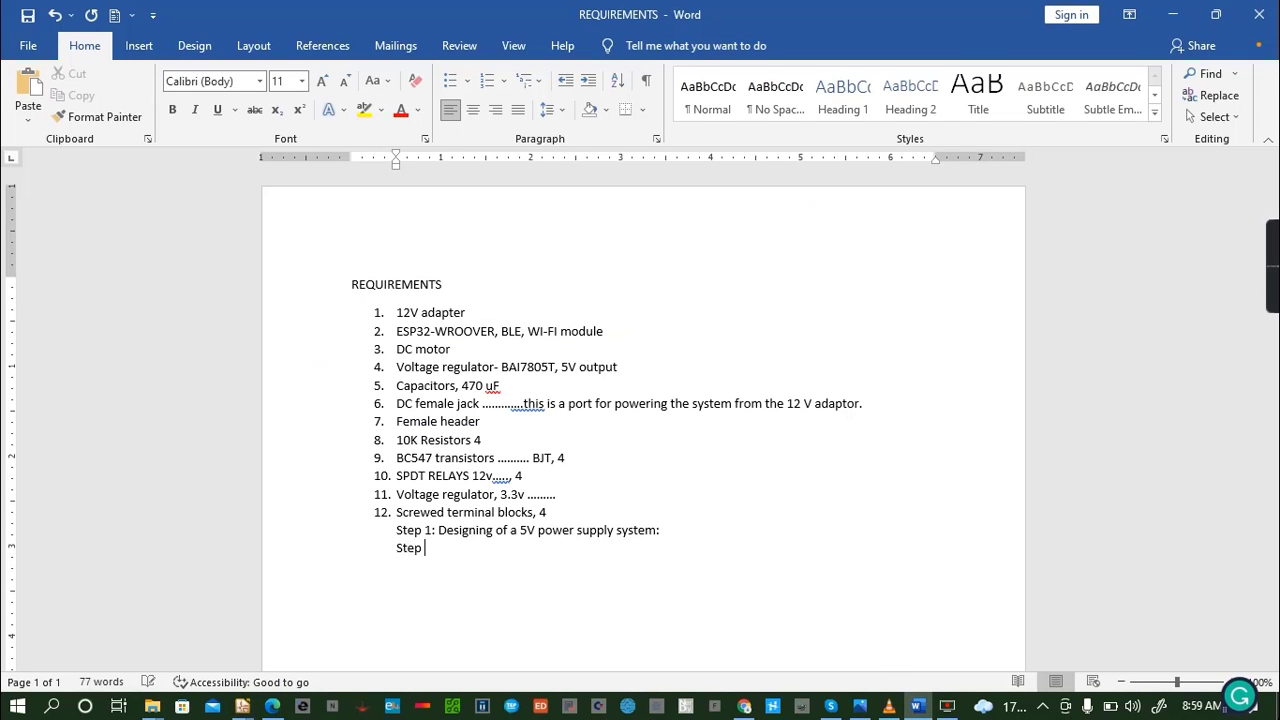
pyautogui.write('2: Designng')
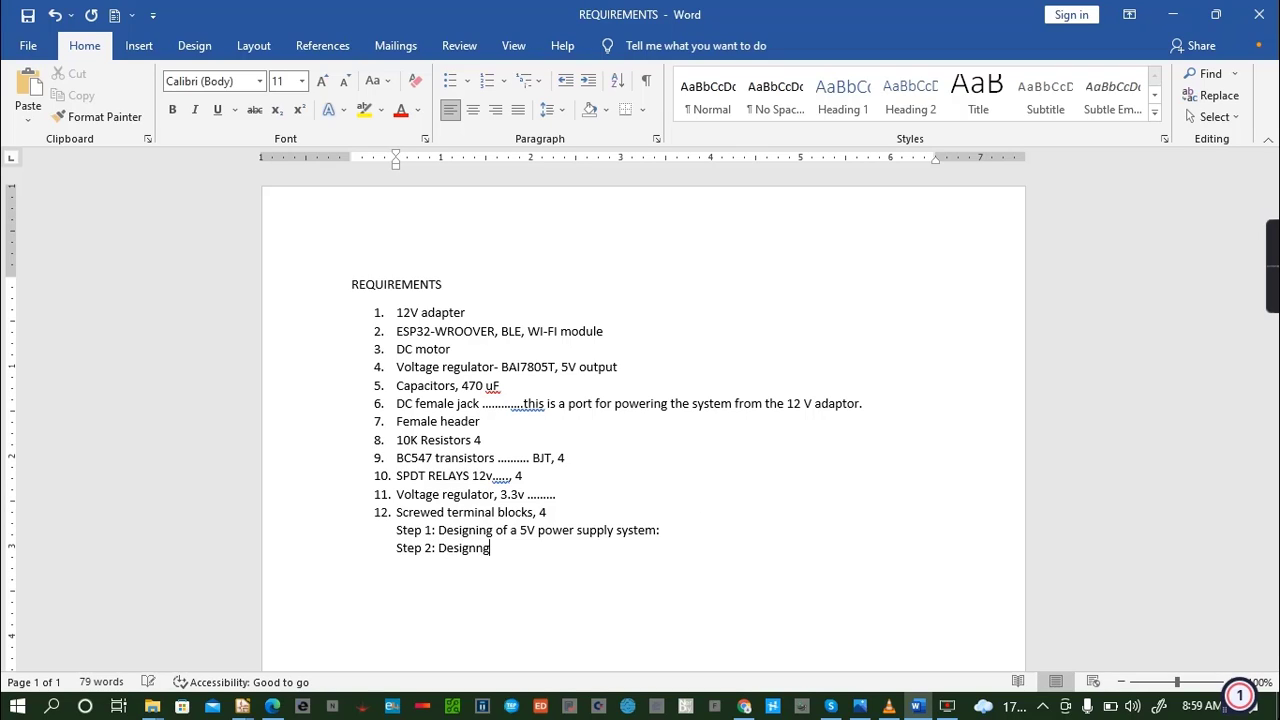
pyautogui.press('BackSpace')
pyautogui.write('ing ')
pyautogui.write('a 2')
pyautogui.write('3')
pyautogui.write('V3 pOW')
pyautogui.press('BackSpace')
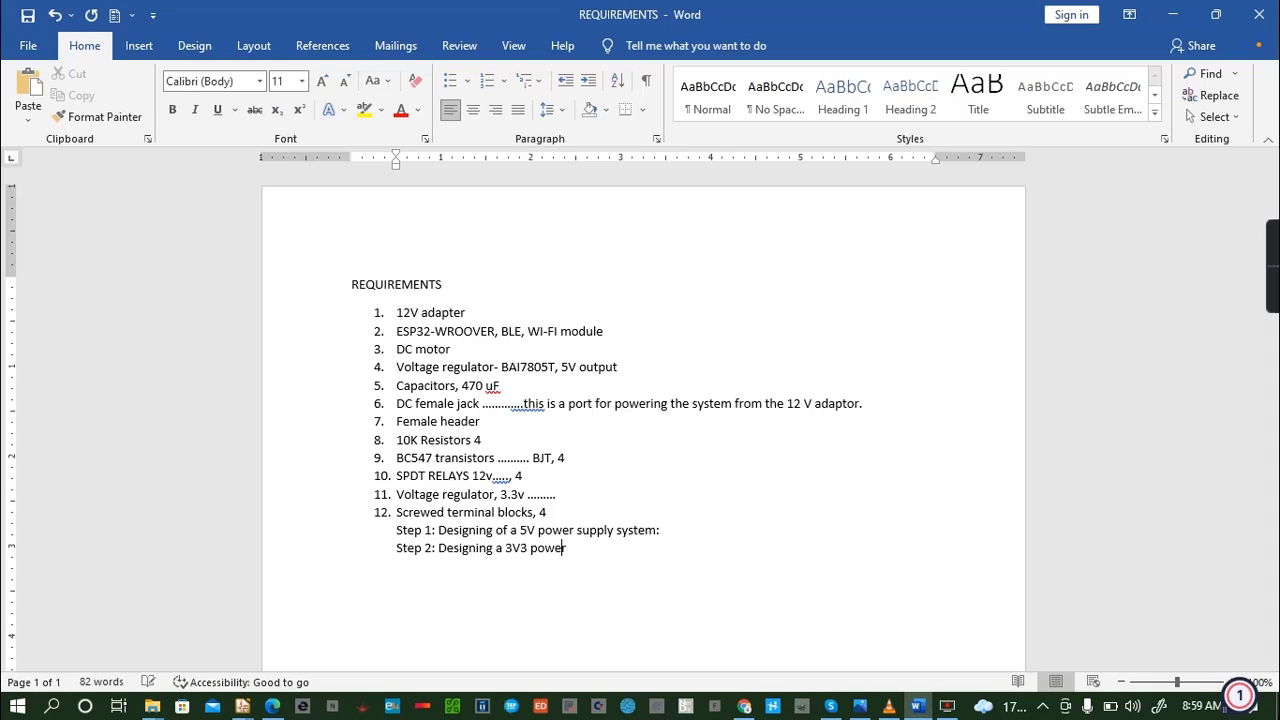
pyautogui.write('ower supply system')
pyautogui.hotkey('ctrl', 's')
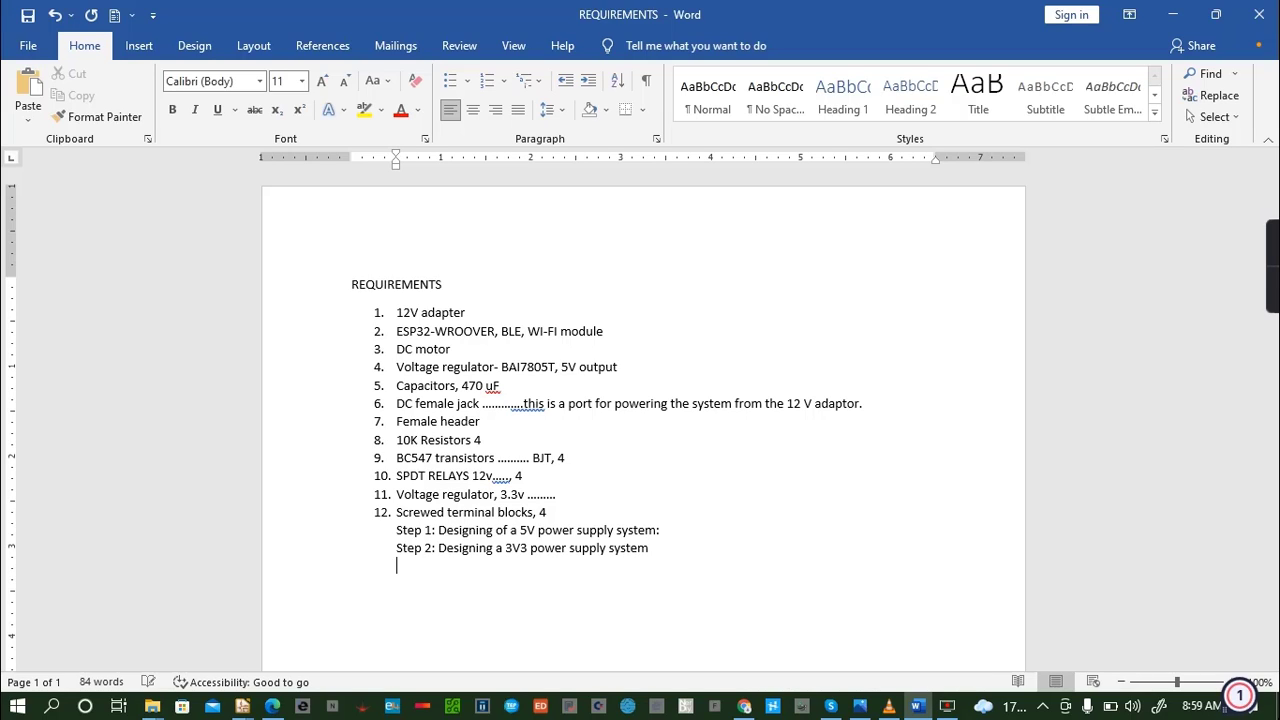
pyautogui.press('Return')
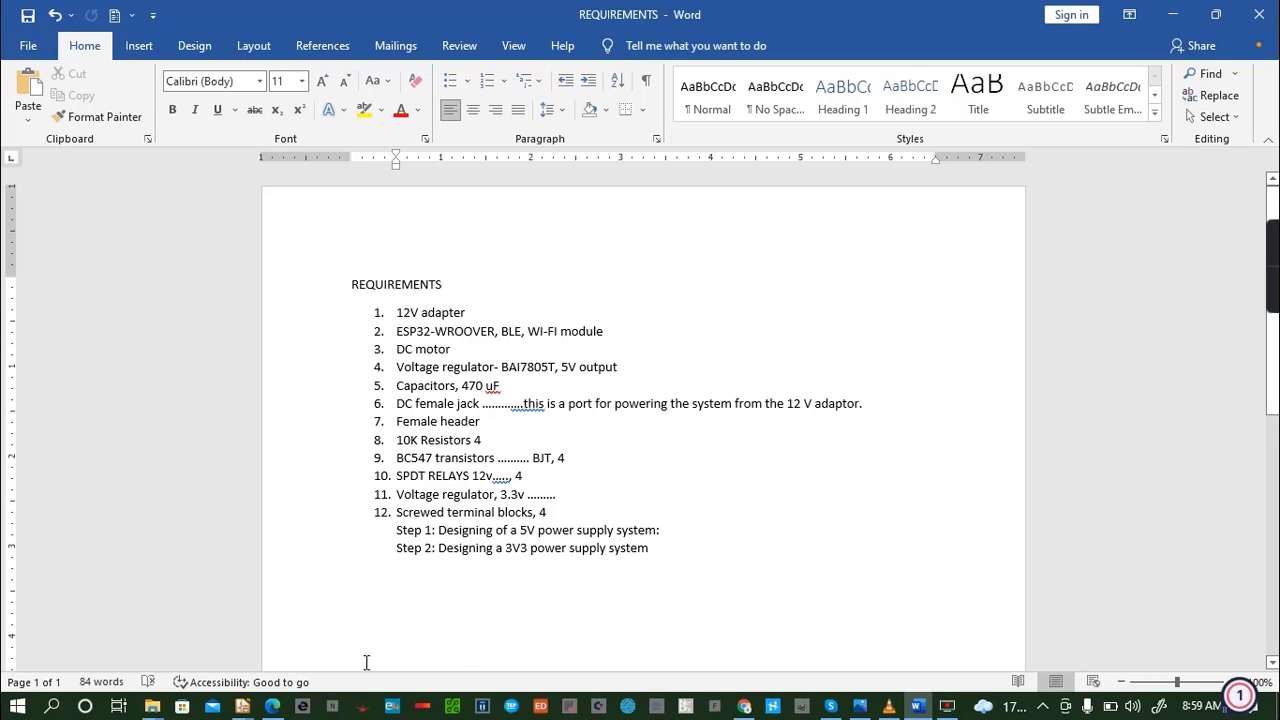
# - Switch back to the schematic in Eeschema and place an LT1086-3.3 regulator below the framed 12V/5V power supply
pyautogui.click(242, 706)
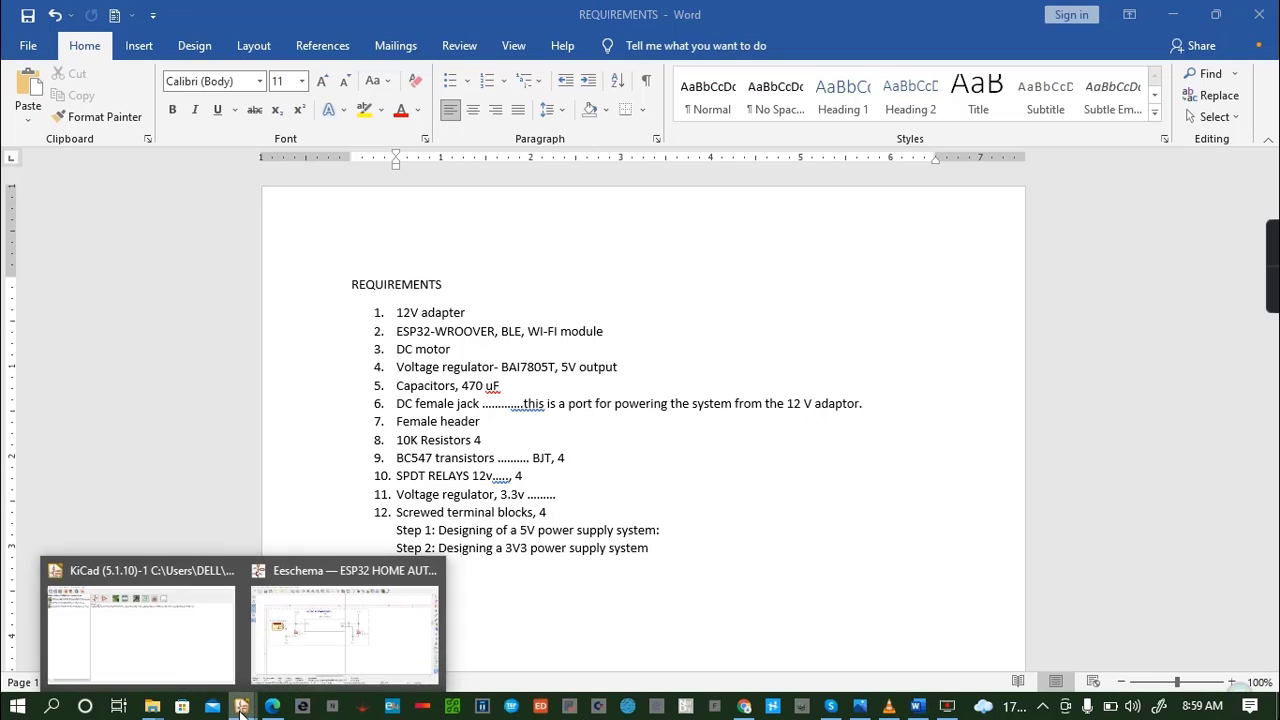
pyautogui.click(323, 640)
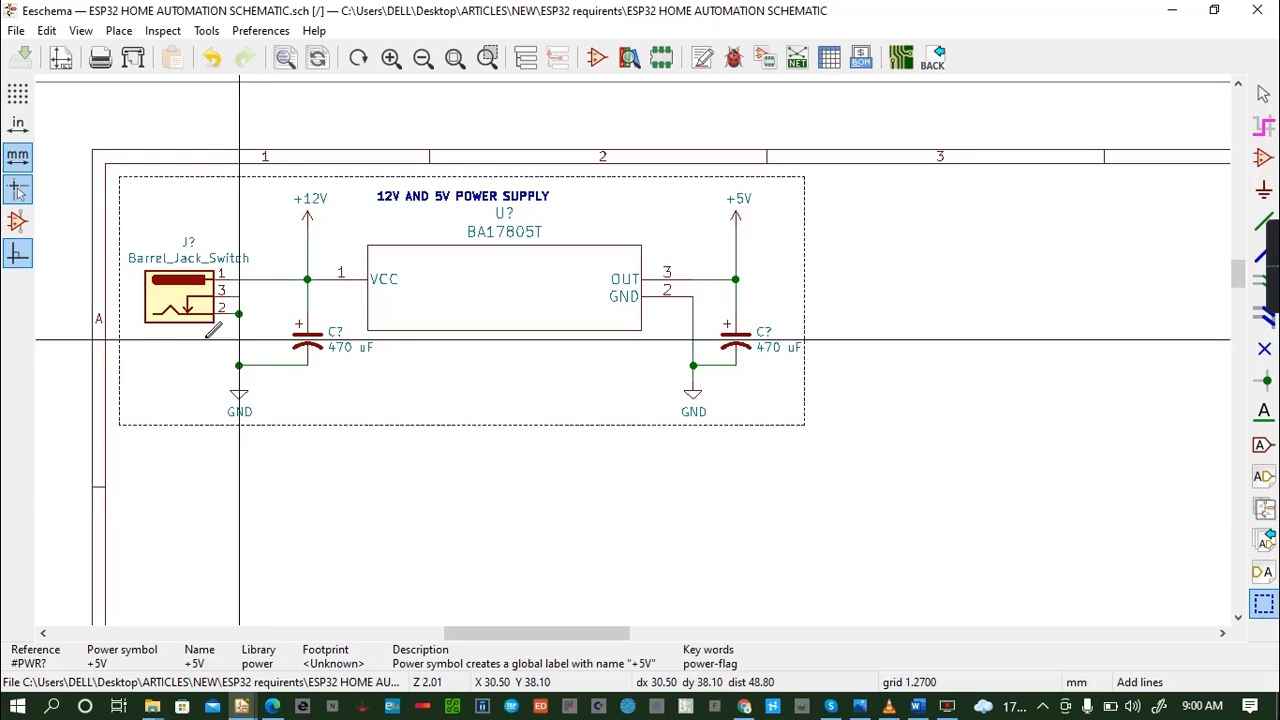
pyautogui.press('a')
pyautogui.click(334, 457)
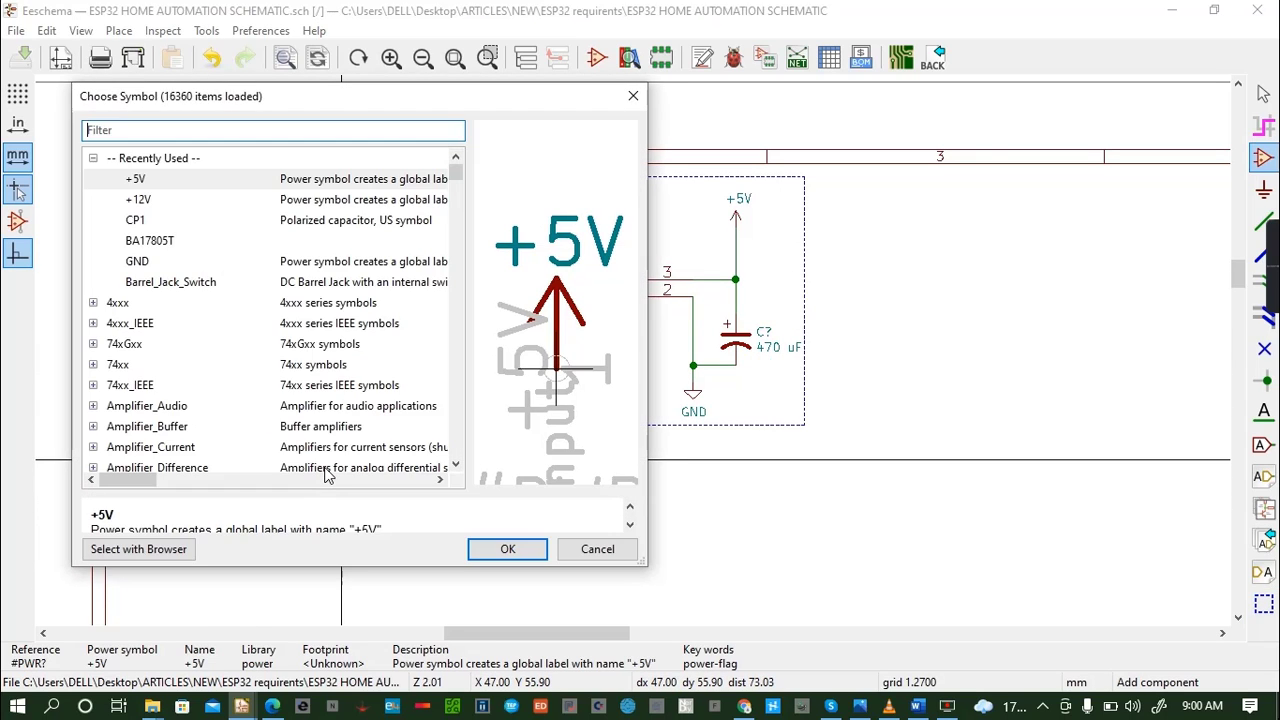
pyautogui.write('lt')
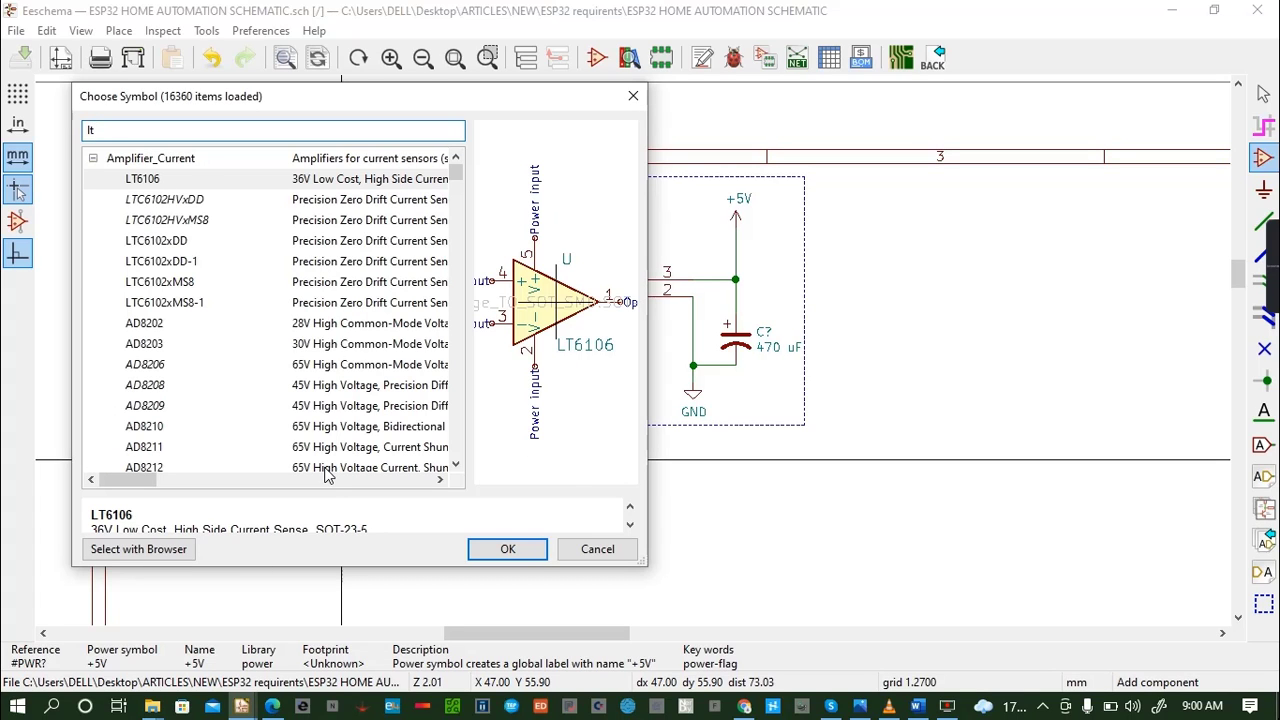
pyautogui.write('1')
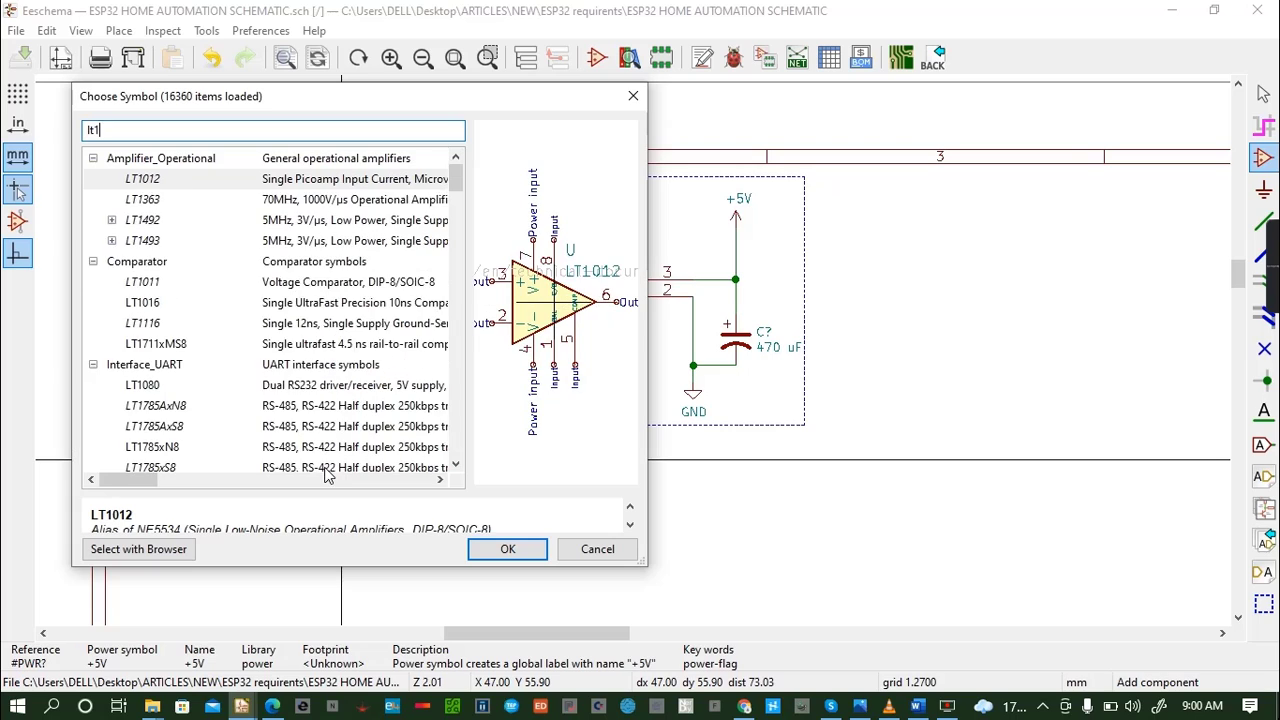
pyautogui.write('086')
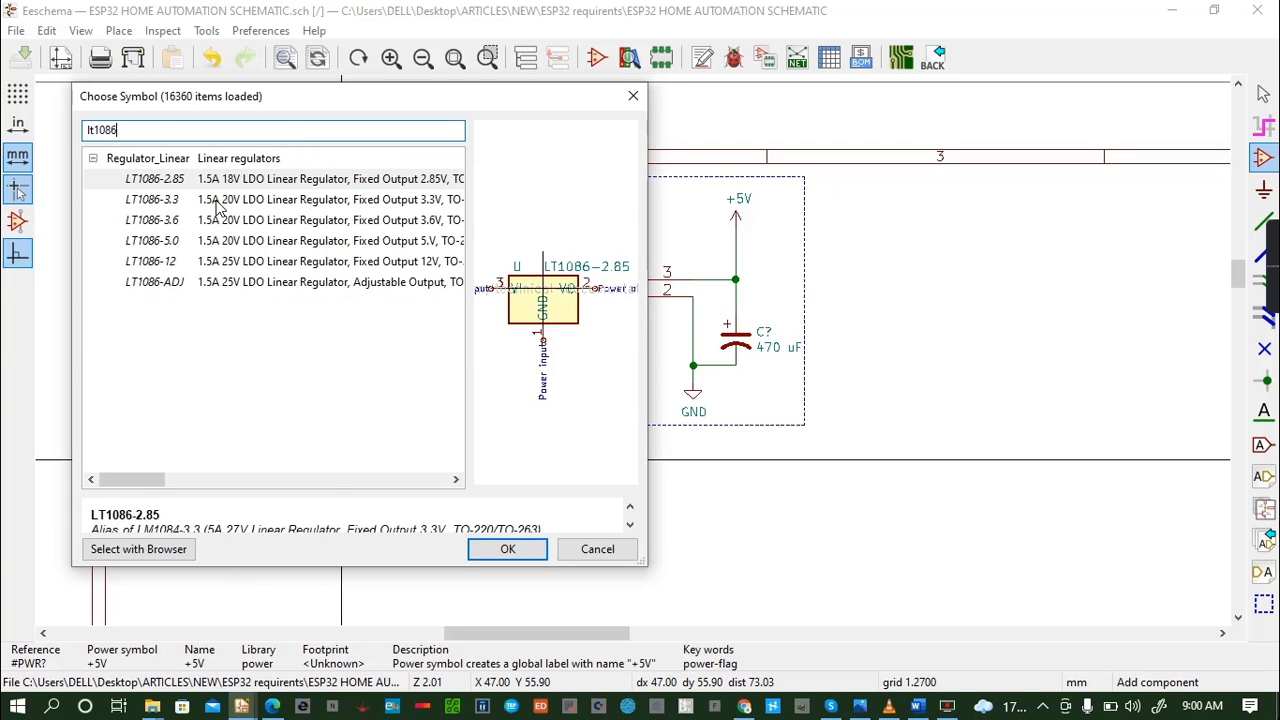
pyautogui.click(188, 206)
pyautogui.click(508, 549)
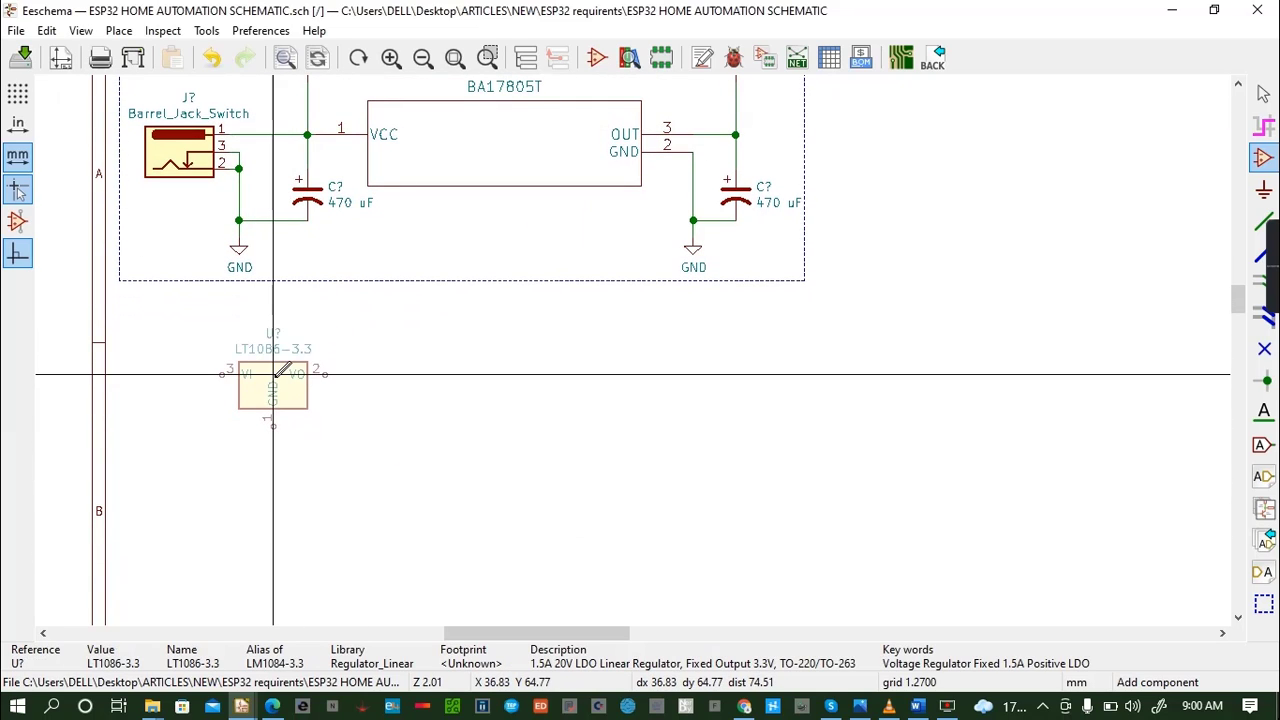
pyautogui.click(273, 374)
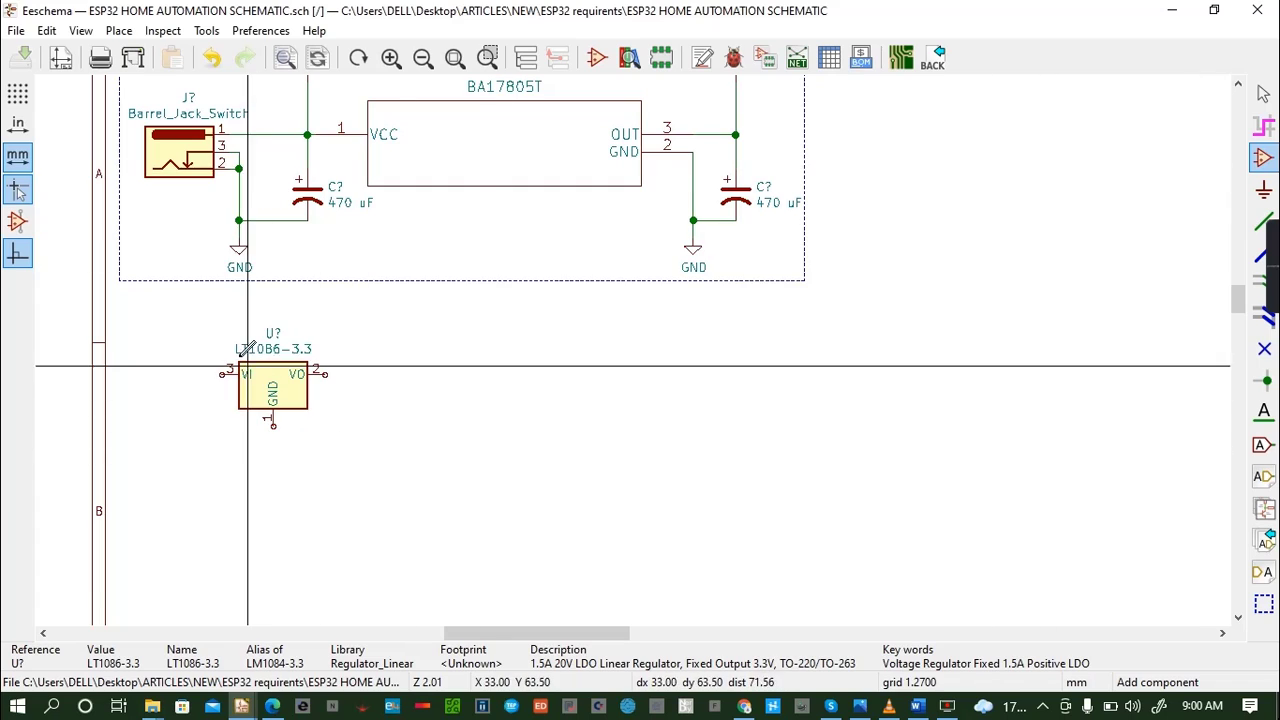
# - Copy the +5V power symbol from the supply circuit and place the copy to the left of the LT1086-3.3
pyautogui.click(1240, 86)
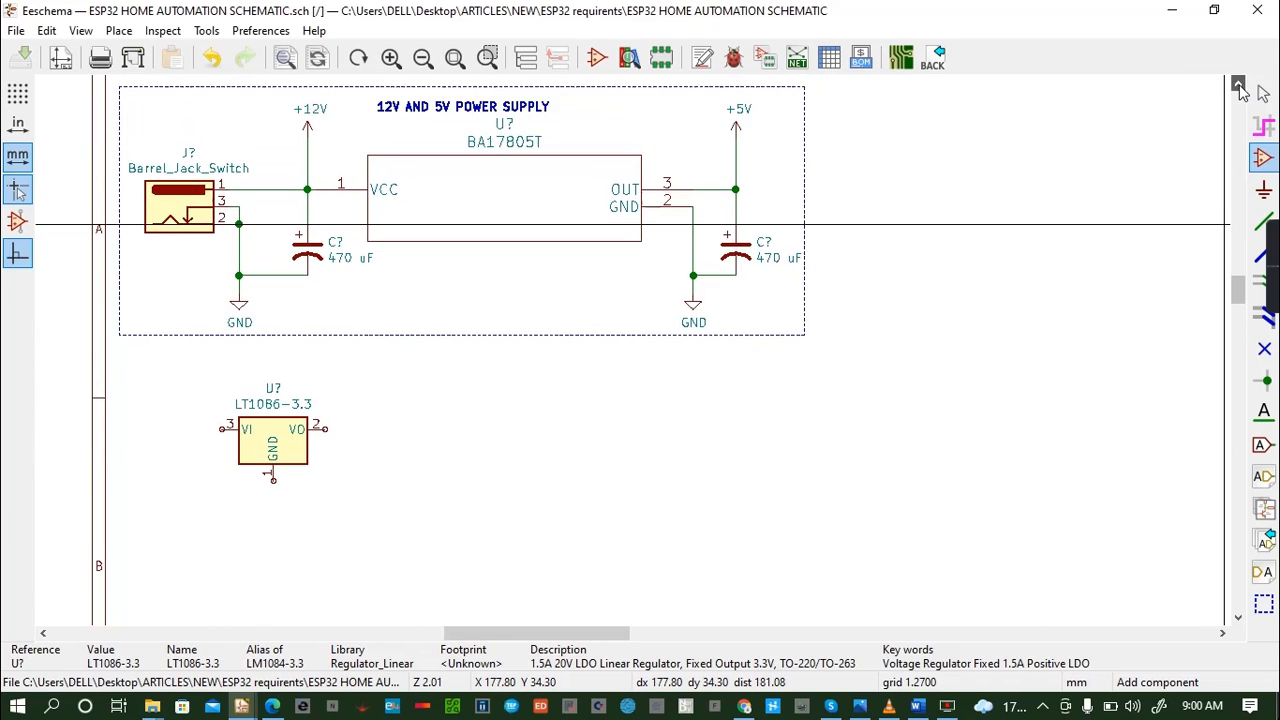
pyautogui.scroll(1, 1095, 208)
pyautogui.scroll(-4, 641, 343)
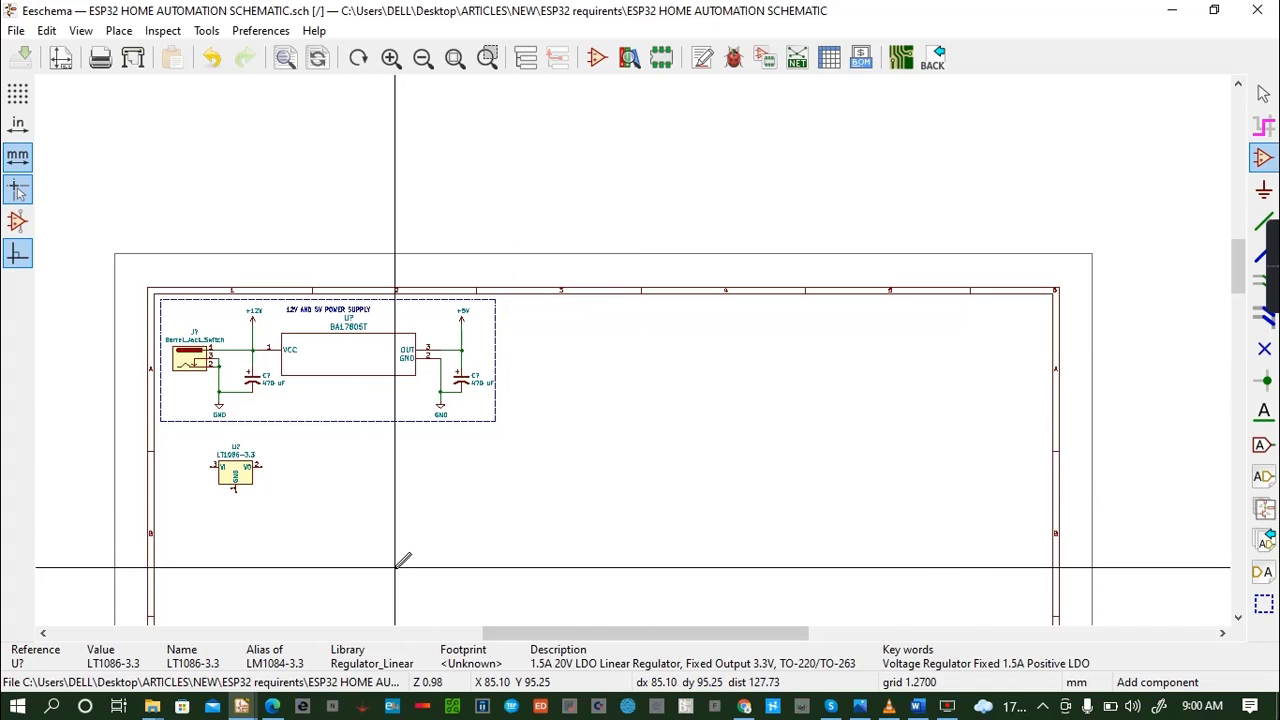
pyautogui.scroll(-1, 401, 562)
pyautogui.scroll(-1, 641, 343)
pyautogui.scroll(2, 641, 343)
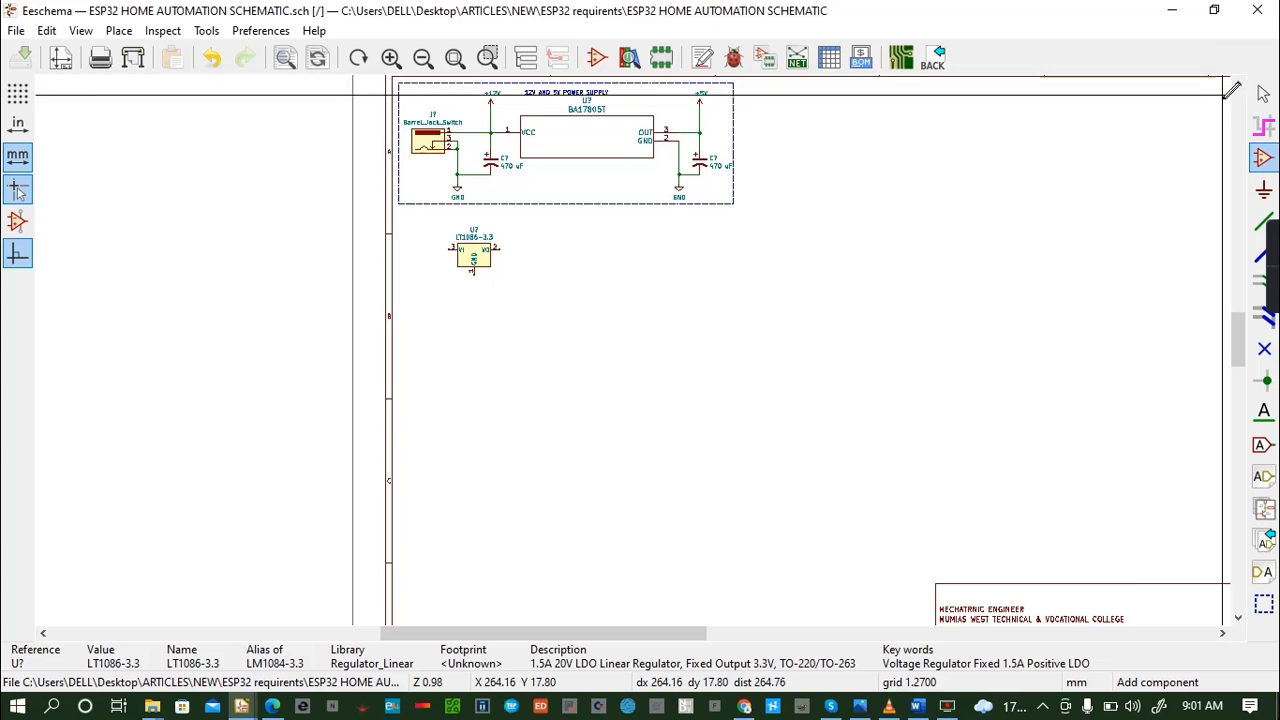
pyautogui.scroll(1, 1122, 205)
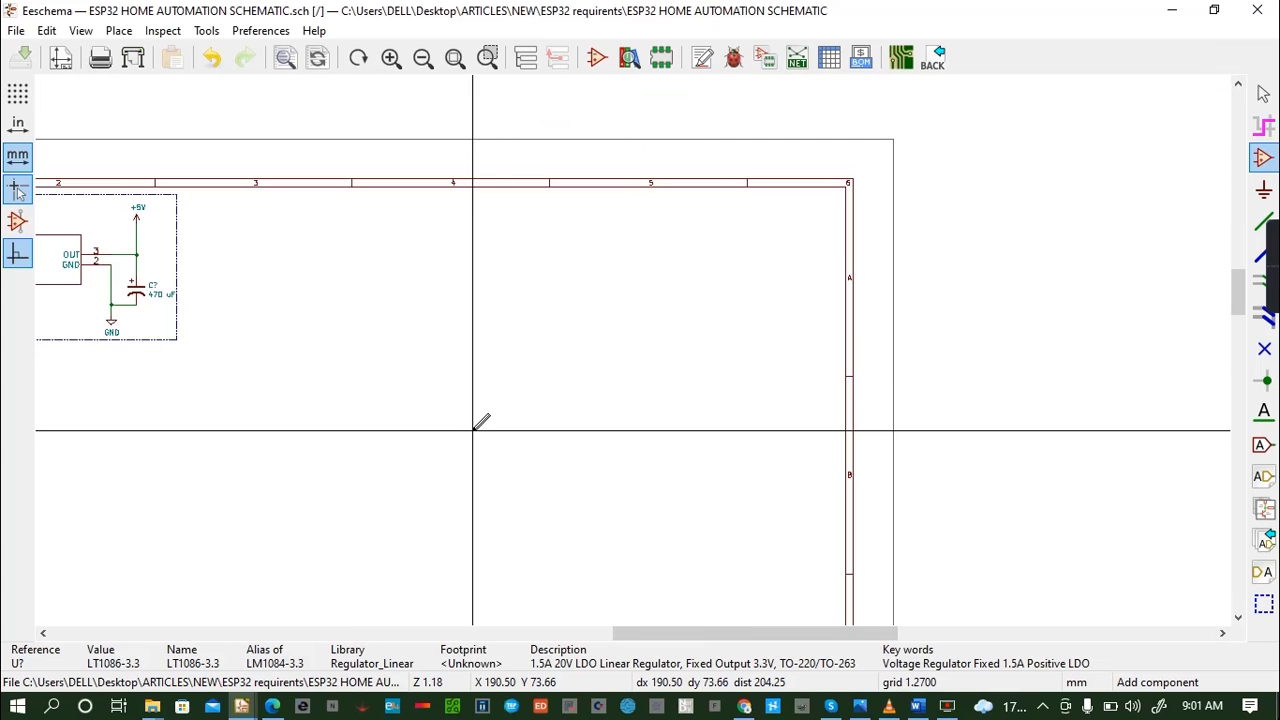
pyautogui.click(39, 635)
pyautogui.click(39, 635)
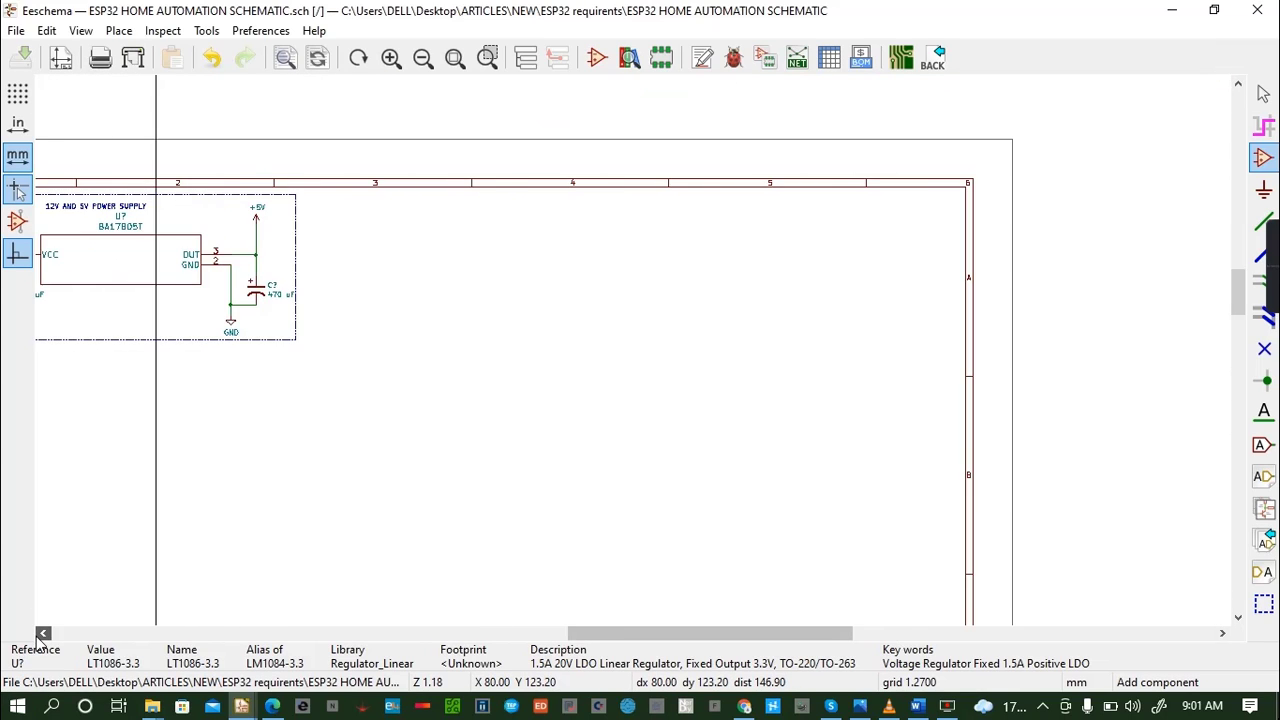
pyautogui.click(39, 635)
pyautogui.click(39, 635)
pyautogui.click(39, 635)
pyautogui.click(39, 635)
pyautogui.click(38, 636)
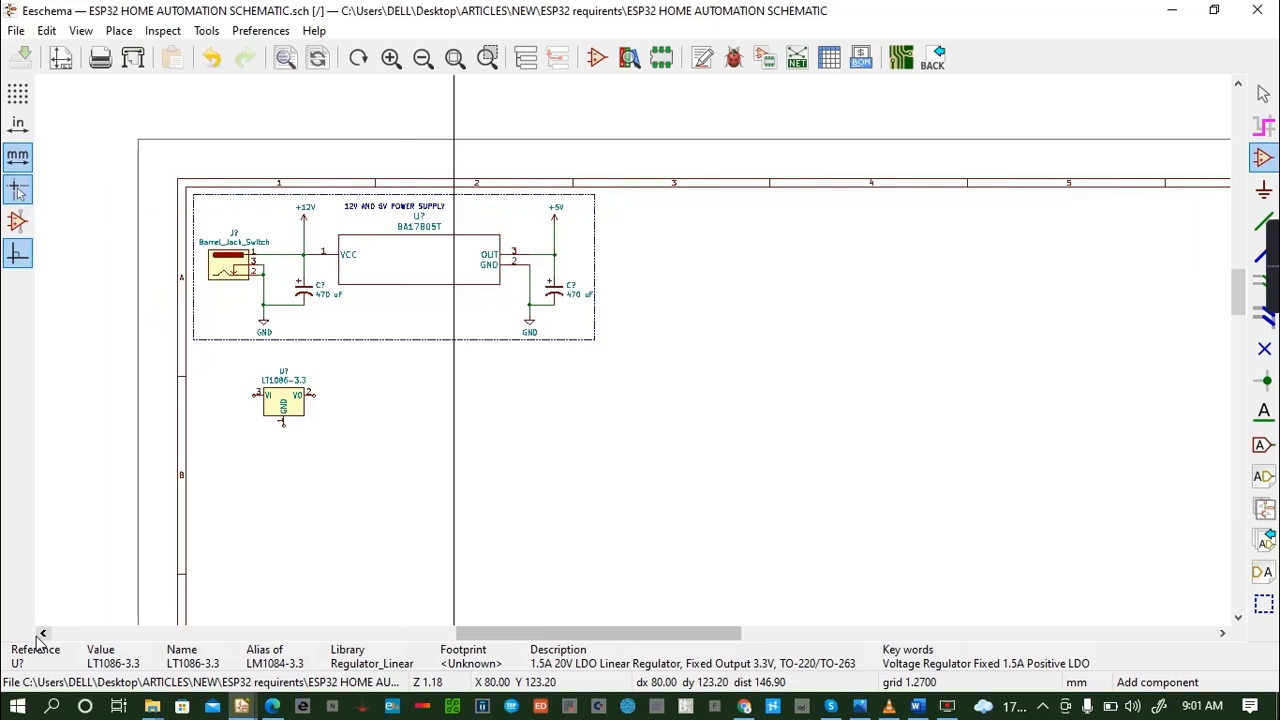
pyautogui.click(554, 213)
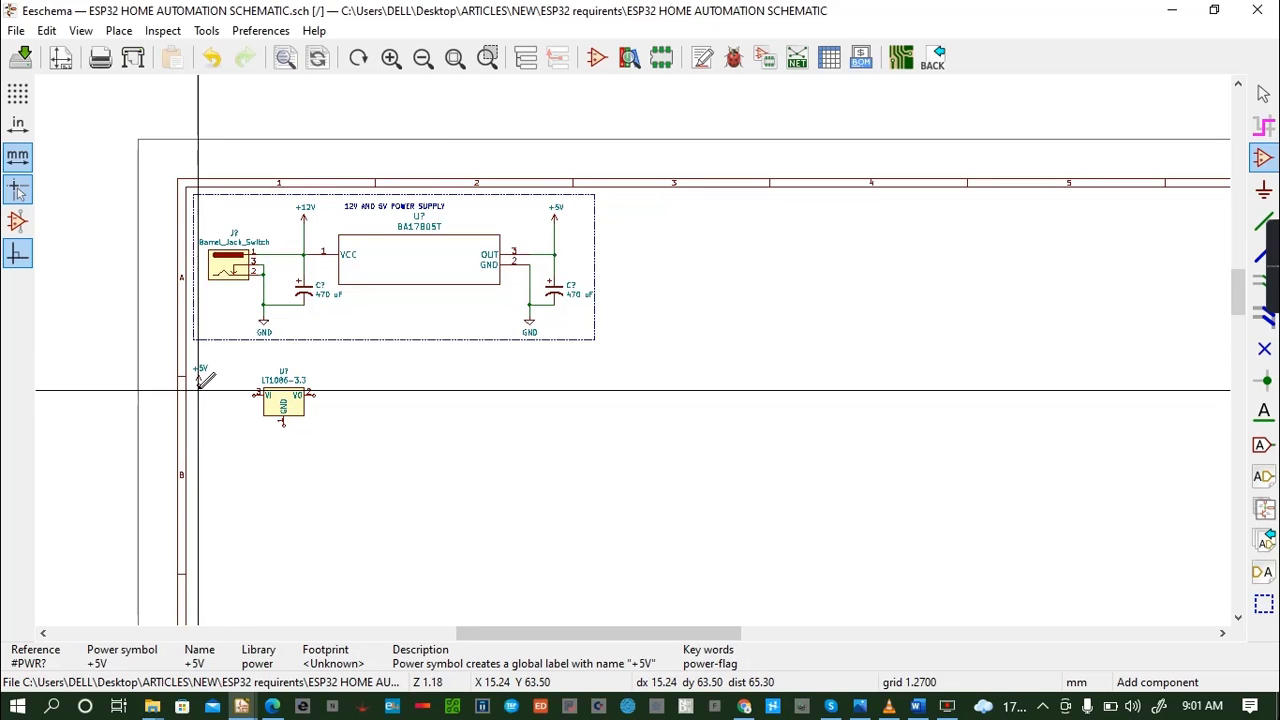
pyautogui.click(197, 390)
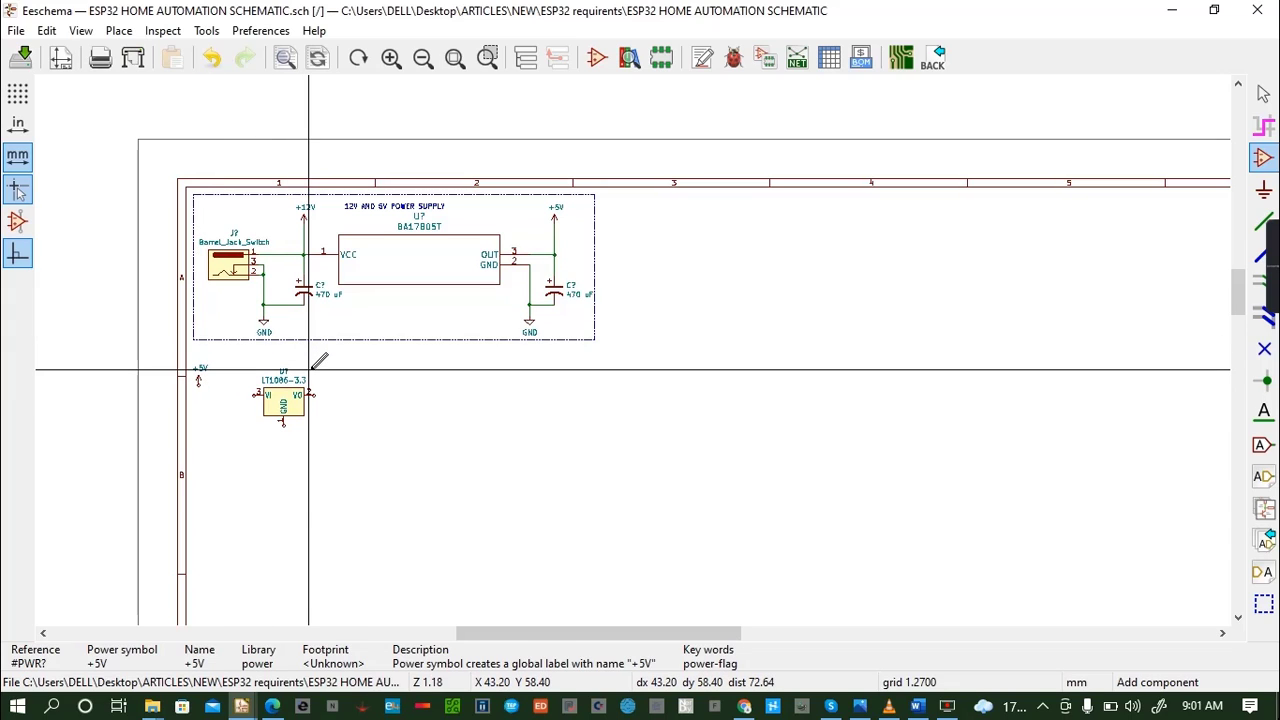
# - Turn off the full-window crosshair and wire the new +5V symbol to the LT1086-3.3's VI pin
pyautogui.scroll(-1, 319, 360)
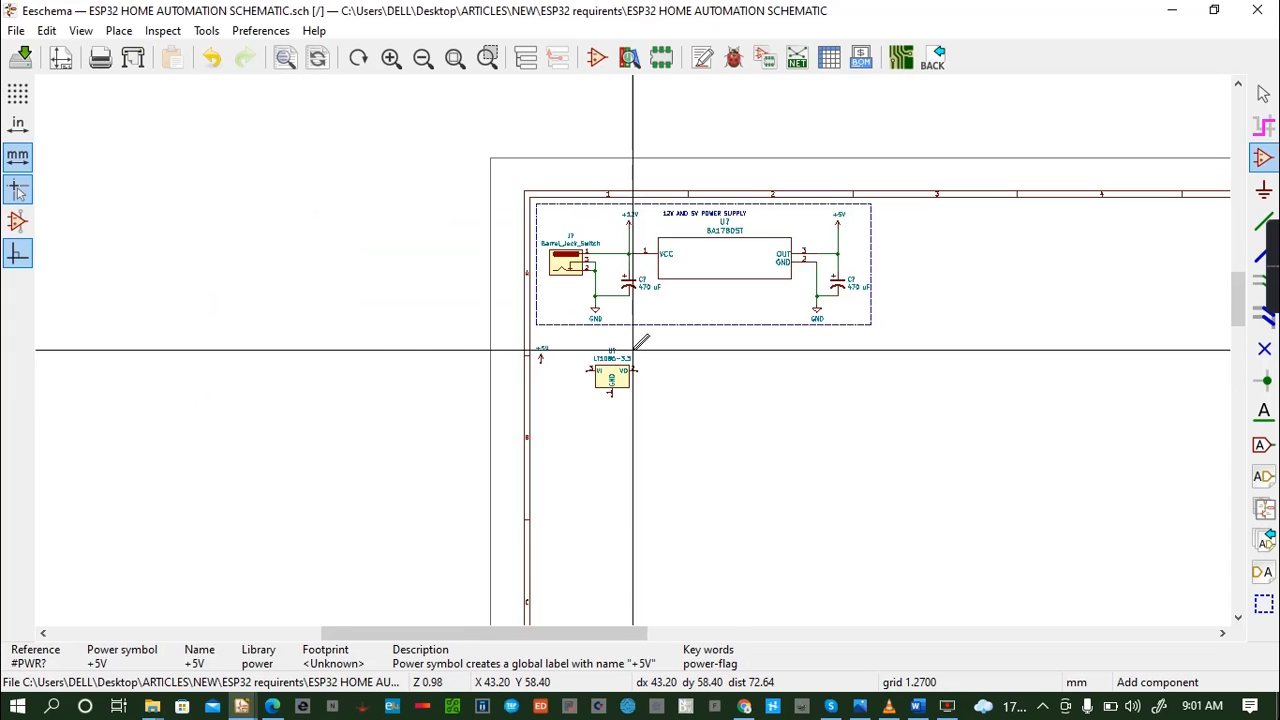
pyautogui.scroll(5, 640, 343)
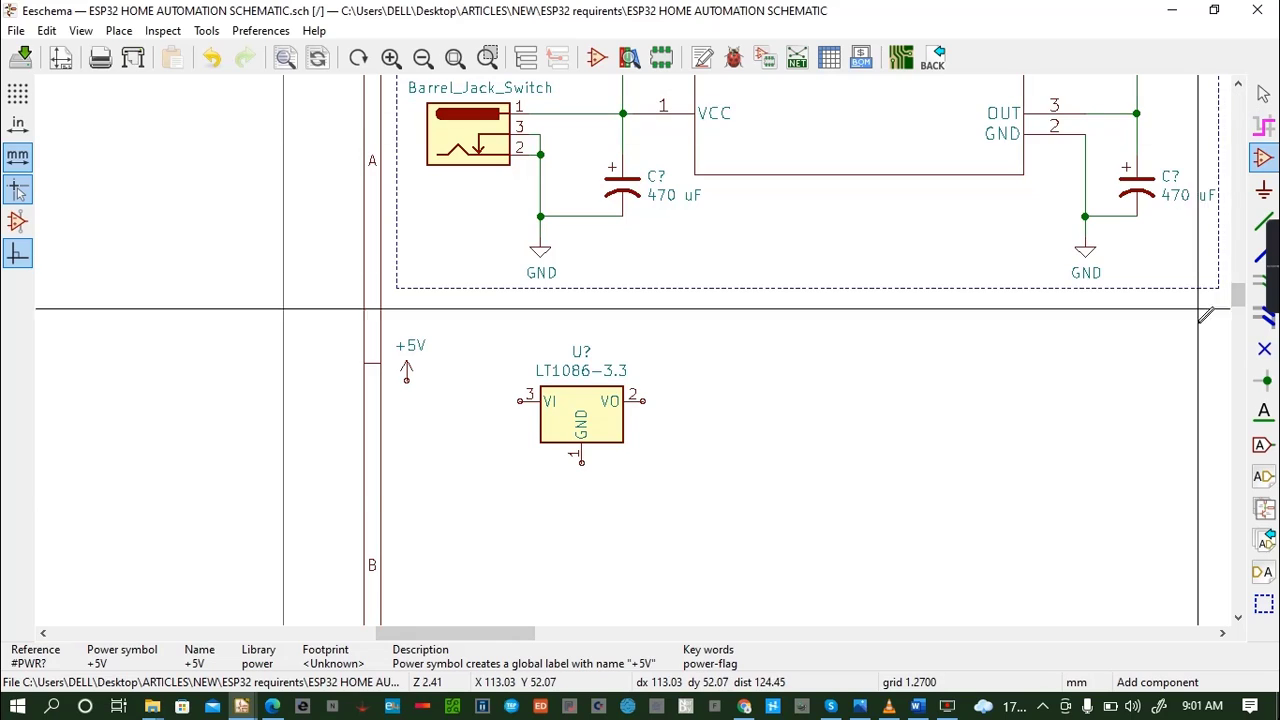
pyautogui.click(1224, 634)
pyautogui.click(1224, 634)
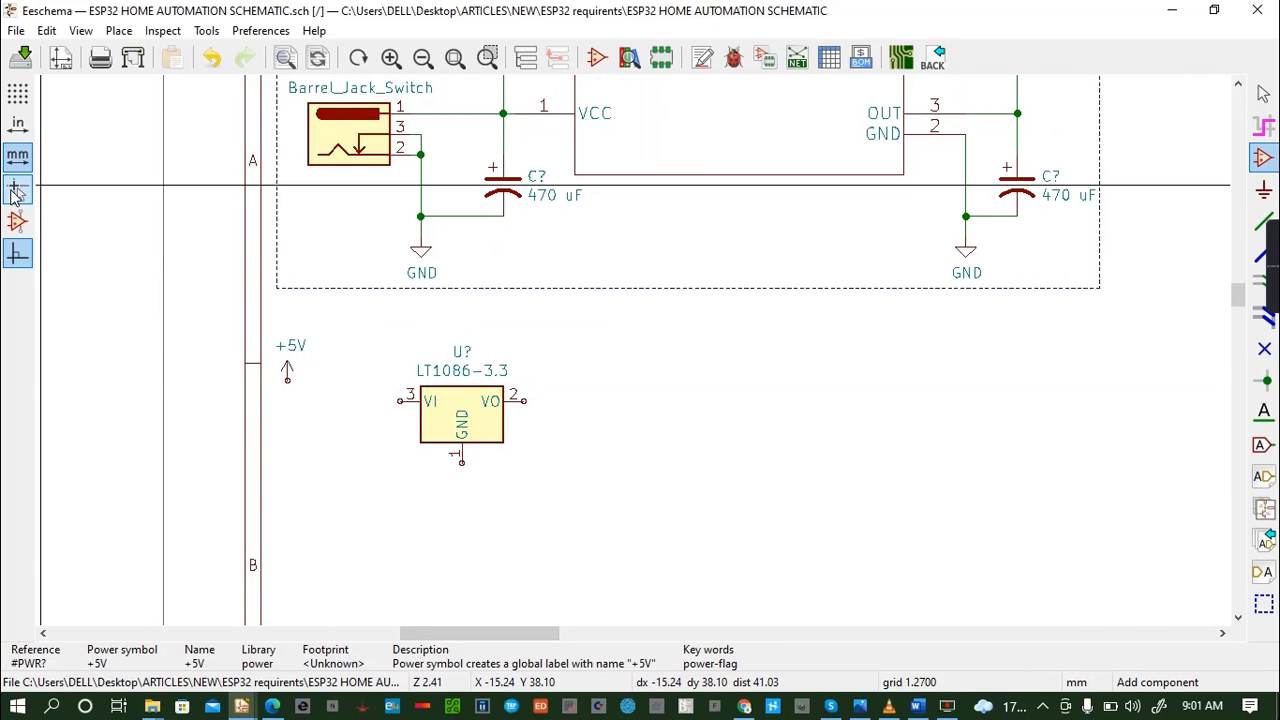
pyautogui.click(17, 187)
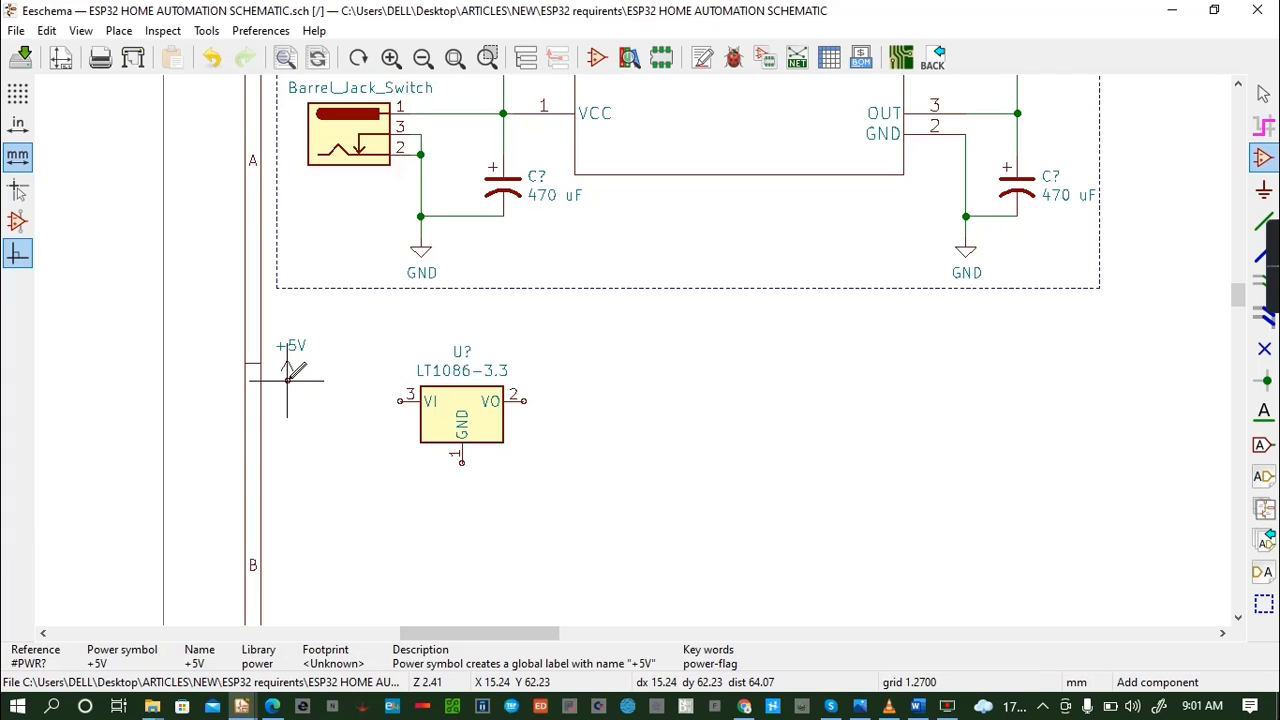
pyautogui.press('w')
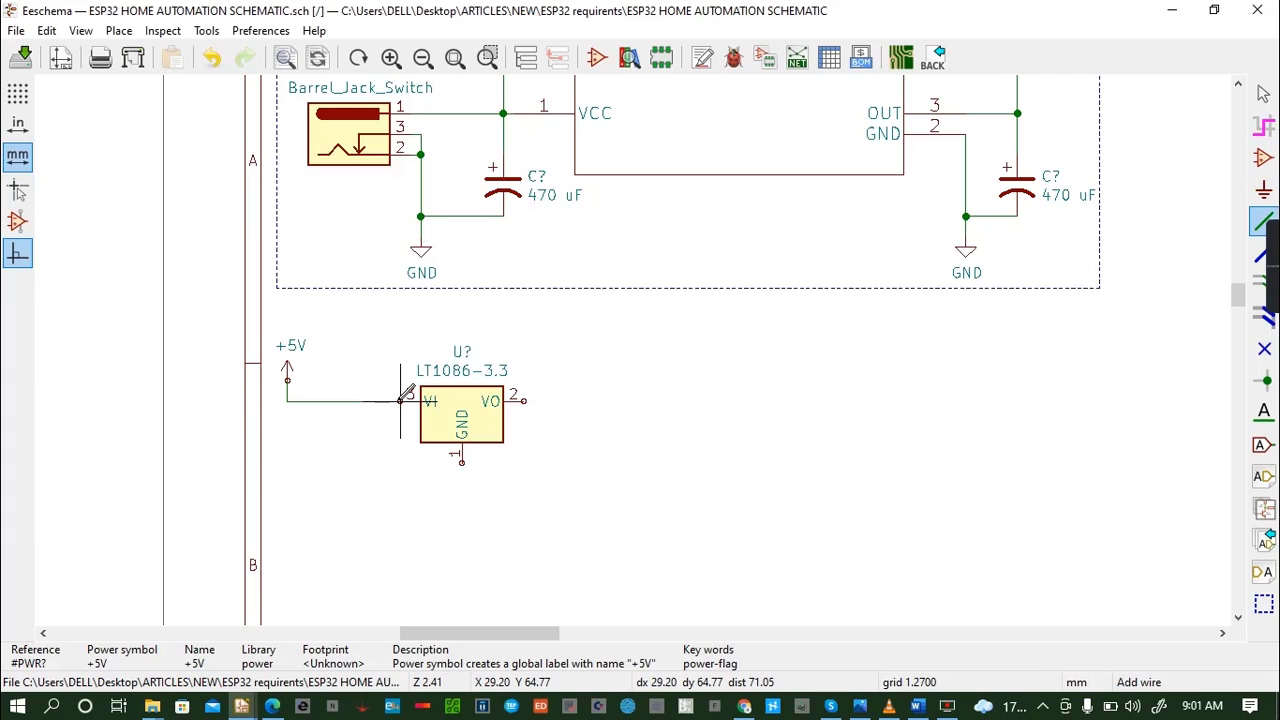
pyautogui.click(400, 401)
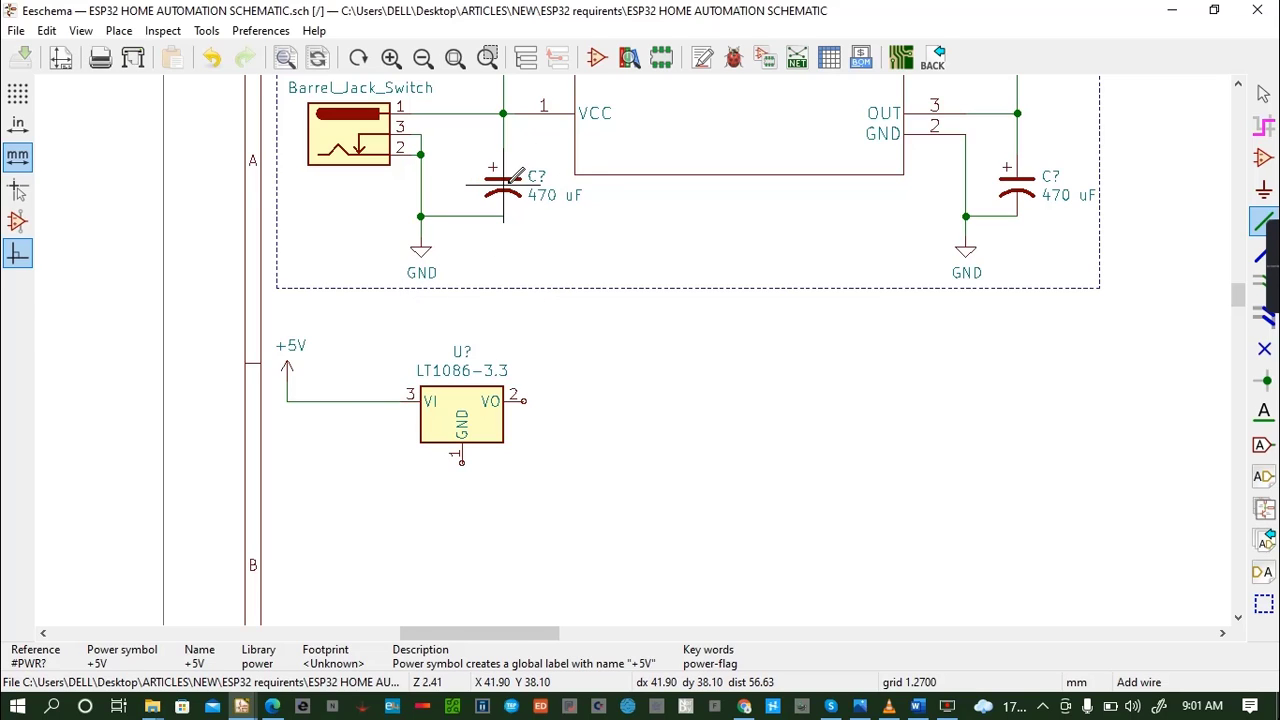
# - Copy the 470 uF input capacitor below the +5V-to-VI wire and connect its positive pin to that wire
pyautogui.press('c')
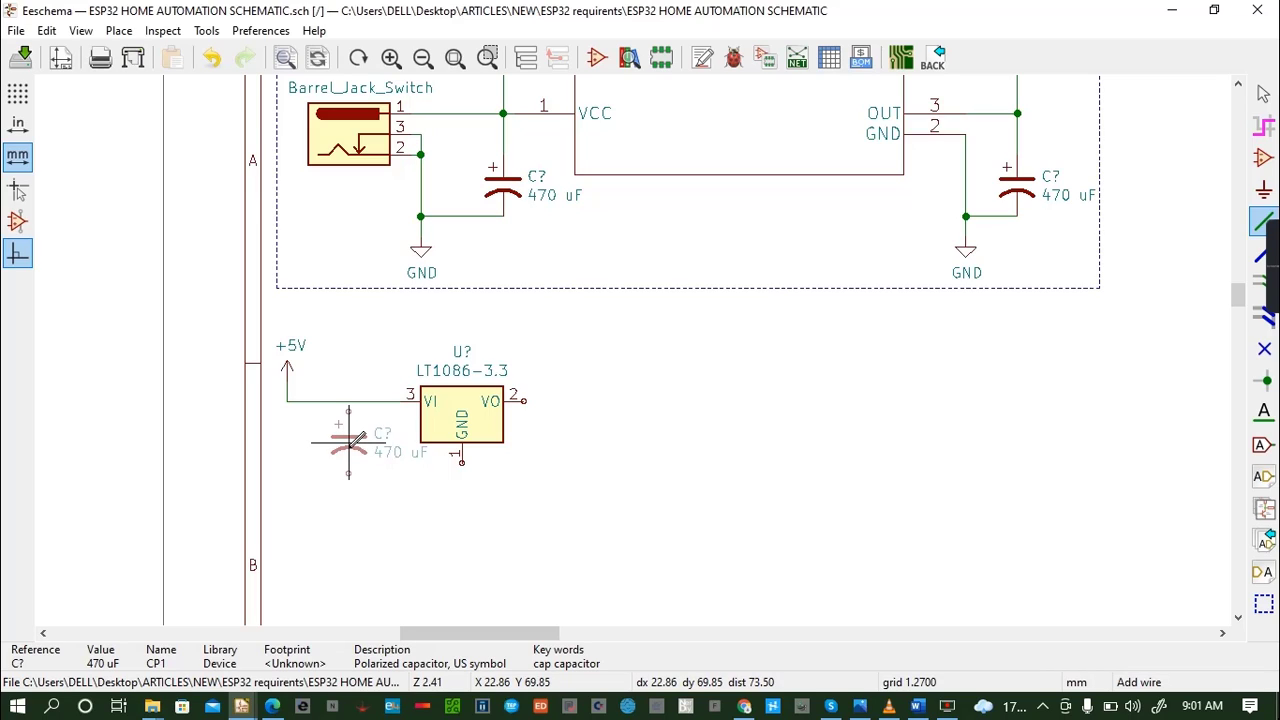
pyautogui.click(348, 450)
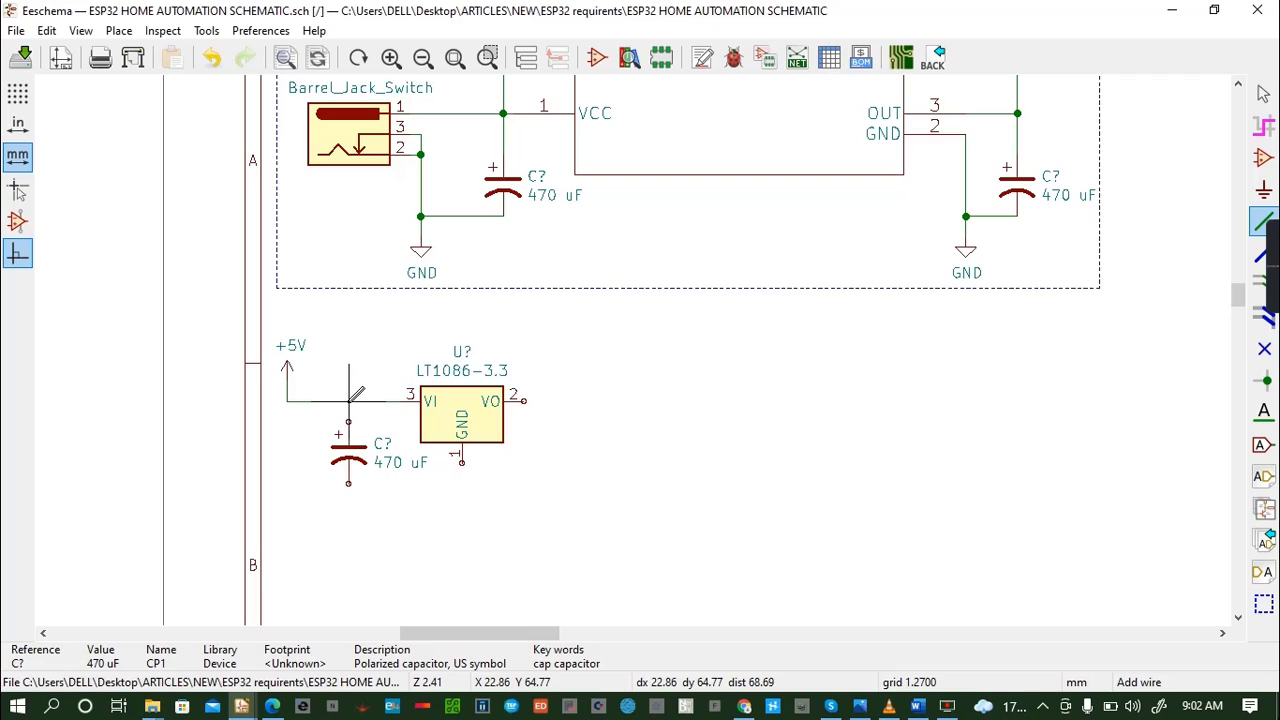
pyautogui.click(349, 401)
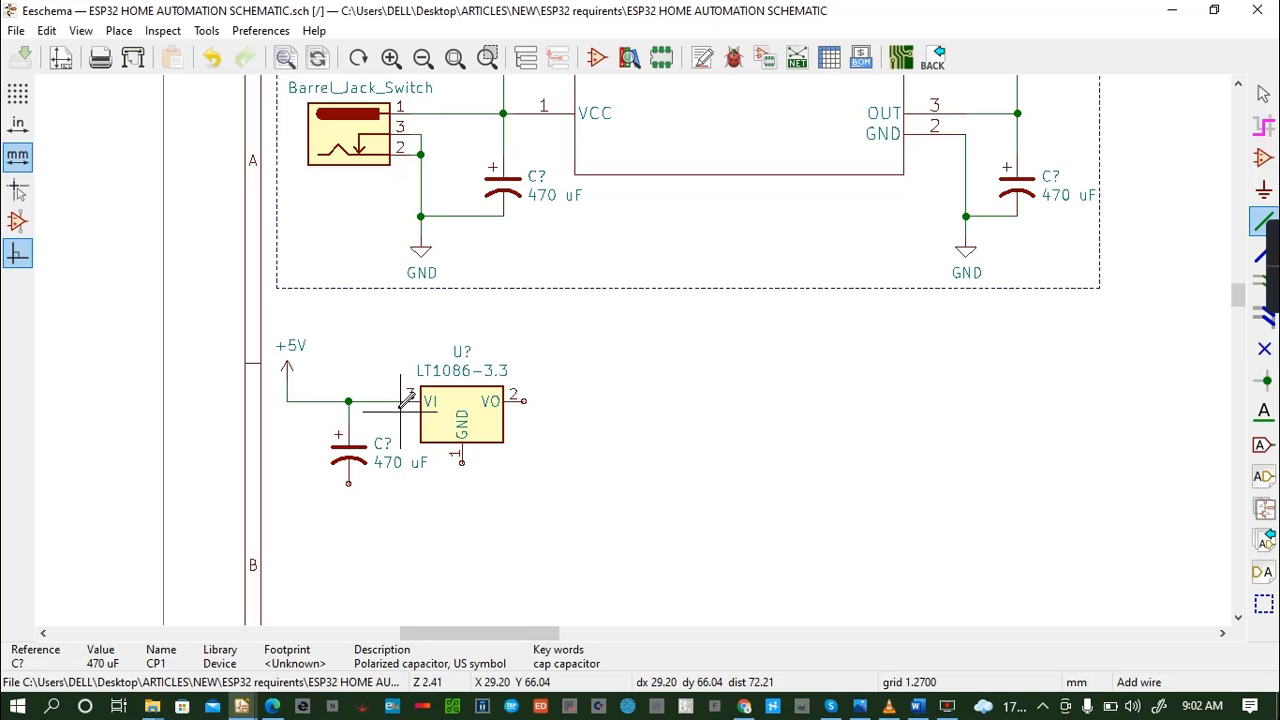
# - Find the unpolarized C_Small capacitor in the symbol library and place it below and to the right of the LT1086-3.3's VO pin
pyautogui.press('a')
pyautogui.click(448, 385)
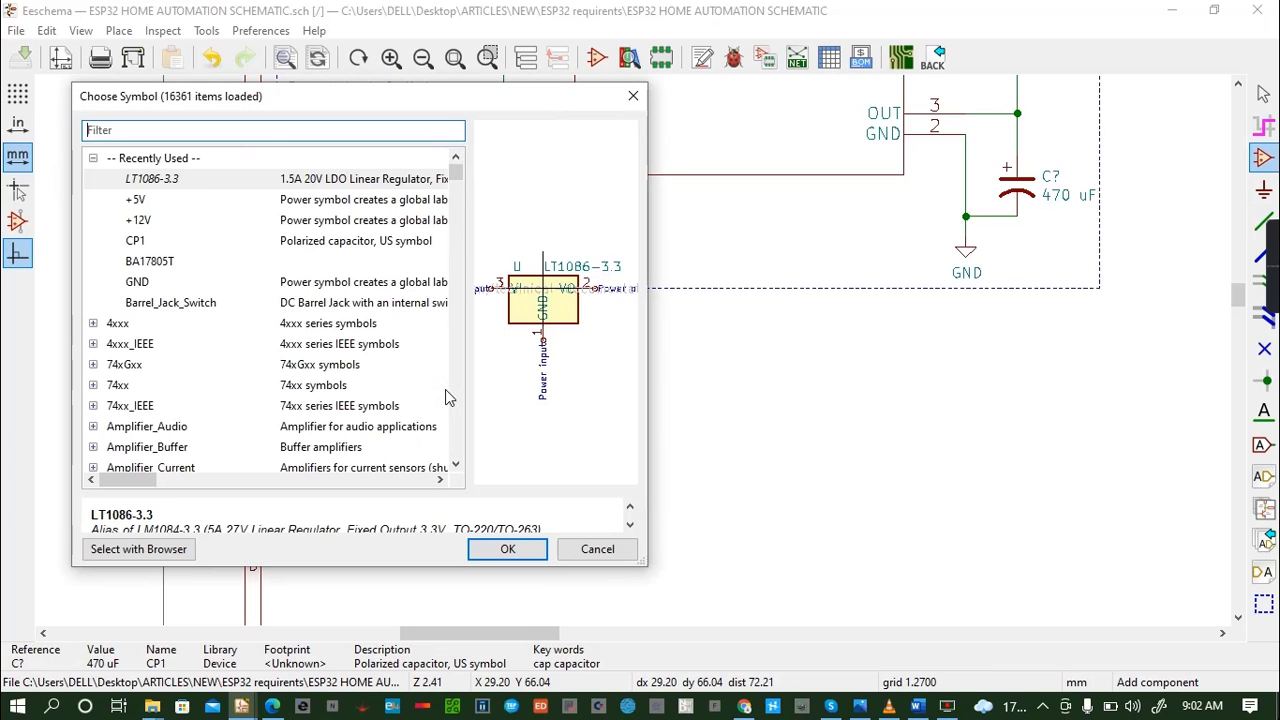
pyautogui.write('capaci')
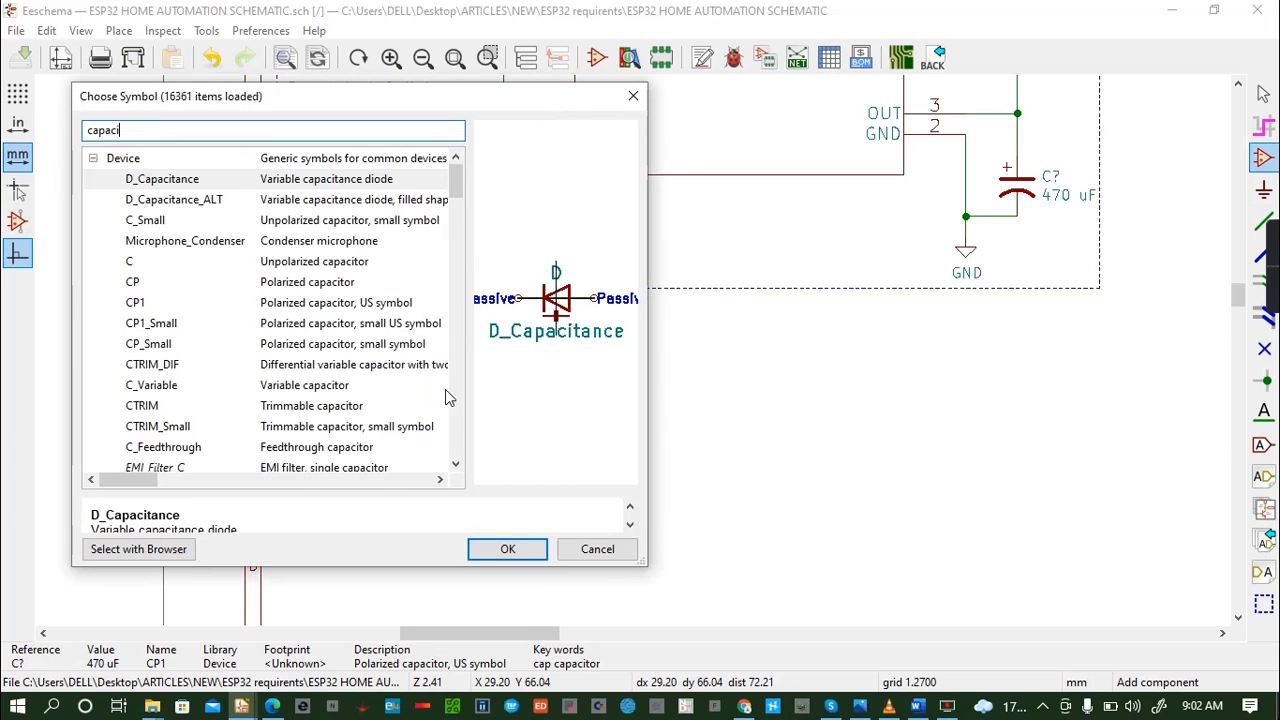
pyautogui.write('tors')
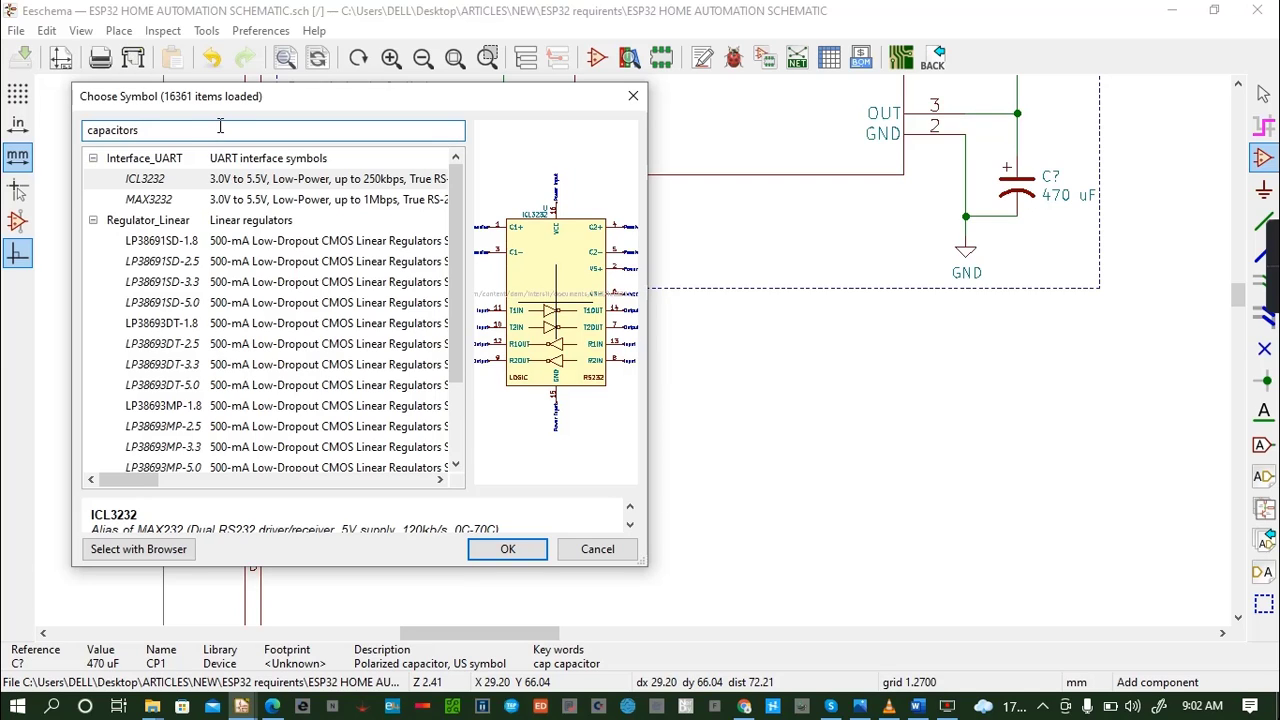
pyautogui.press('BackSpace')
pyautogui.press('BackSpace')
pyautogui.press('BackSpace')
pyautogui.press('BackSpace')
pyautogui.press('BackSpace')
pyautogui.press('BackSpace')
pyautogui.press('BackSpace')
pyautogui.press('BackSpace')
pyautogui.press('BackSpace')
pyautogui.press('BackSpace')
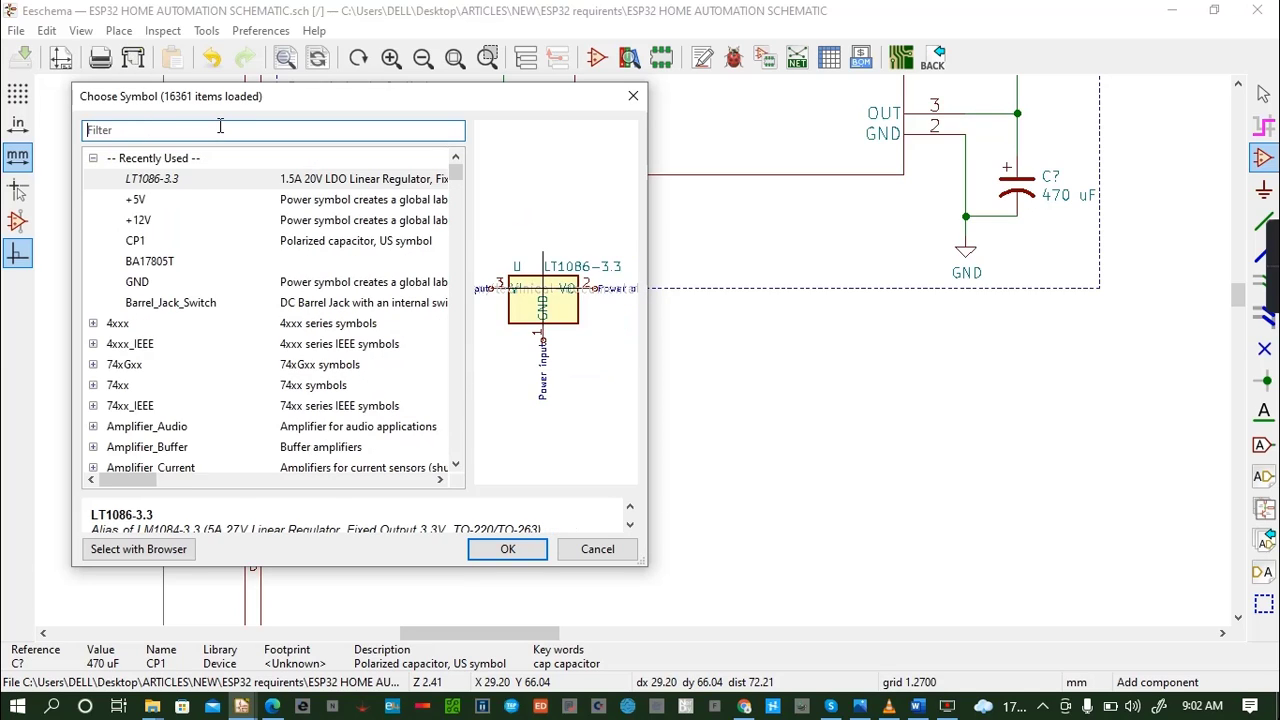
pyautogui.write('capa')
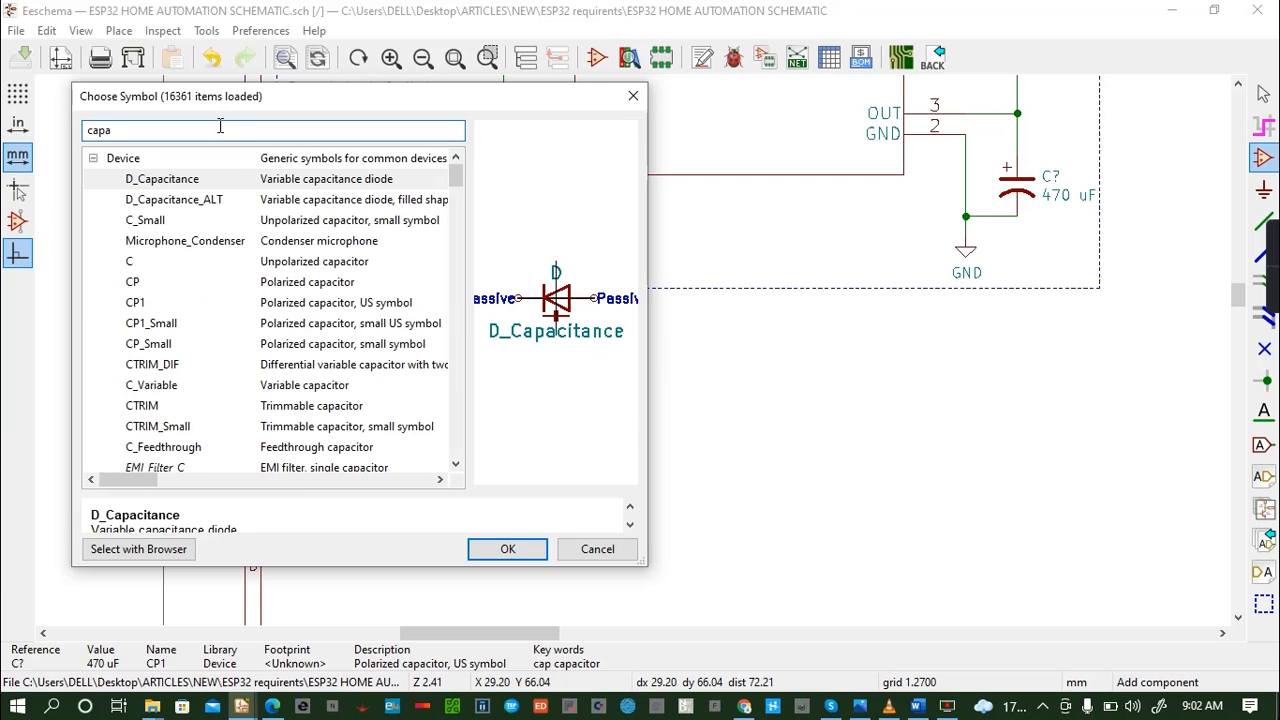
pyautogui.write('citor')
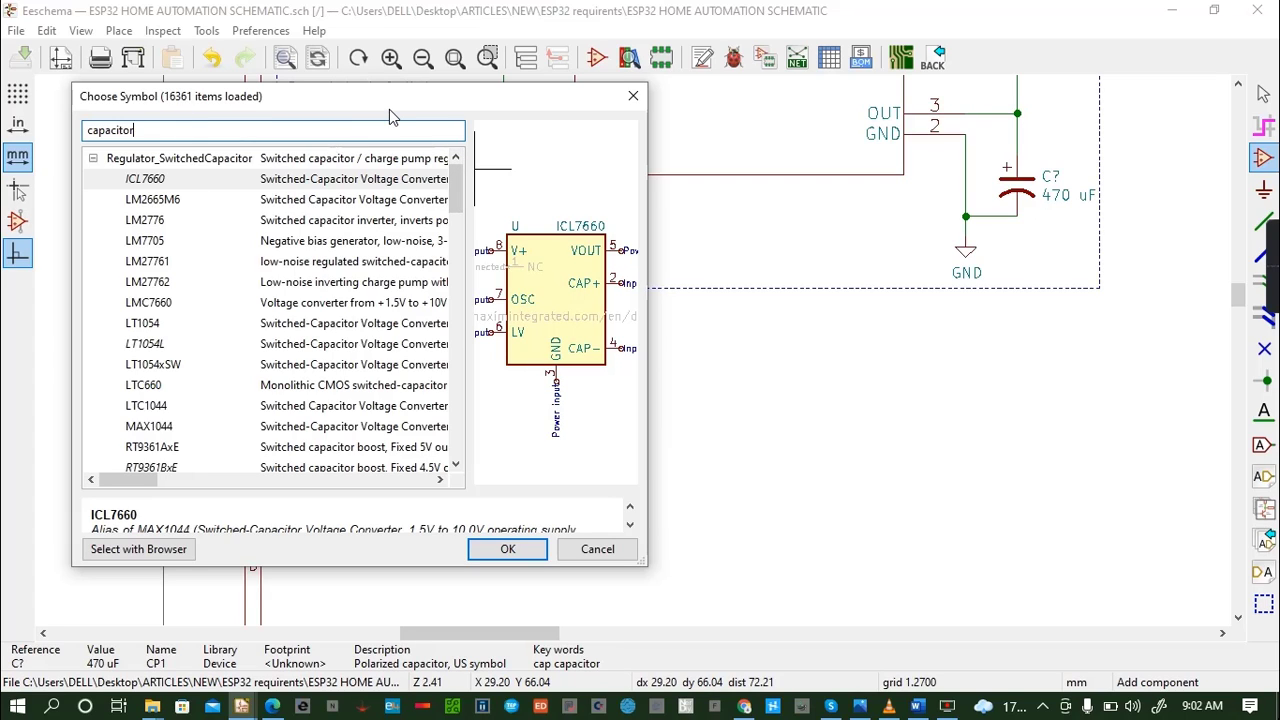
pyautogui.press('BackSpace')
pyautogui.press('BackSpace')
pyautogui.press('BackSpace')
pyautogui.press('BackSpace')
pyautogui.press('BackSpace')
pyautogui.press('BackSpace')
pyautogui.press('BackSpace')
pyautogui.press('BackSpace')
pyautogui.press('BackSpace')
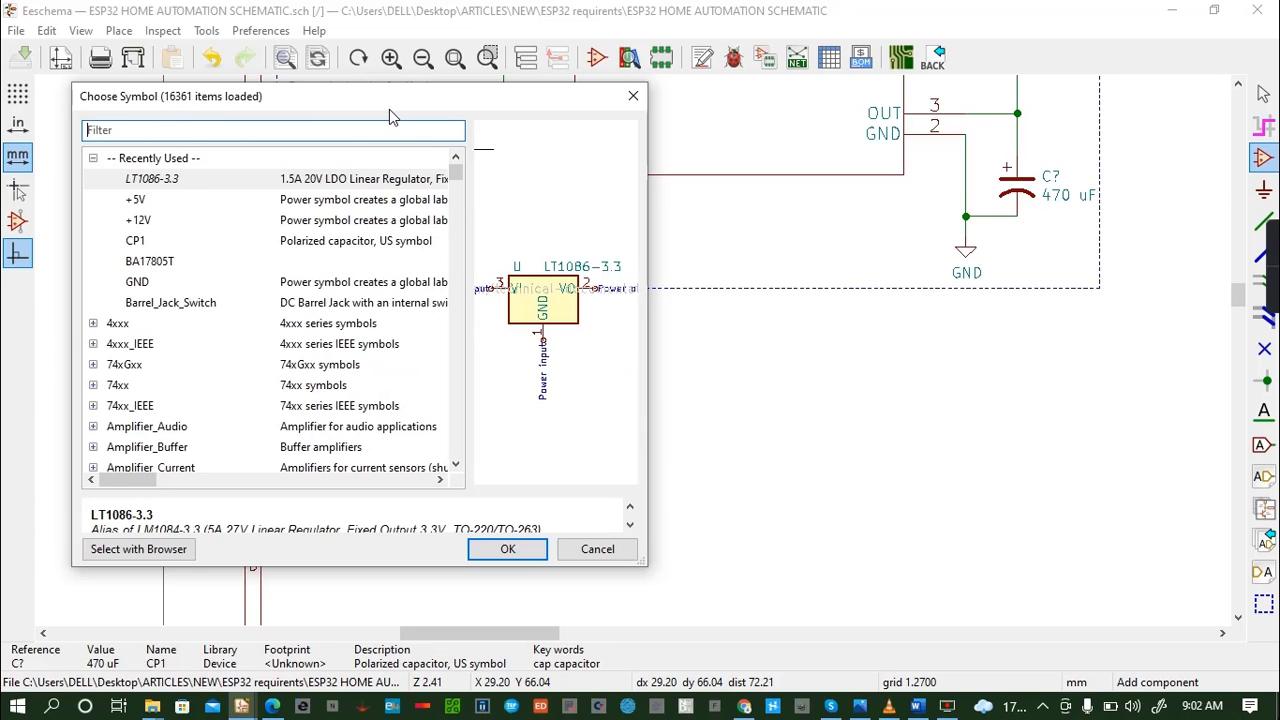
pyautogui.write('ca')
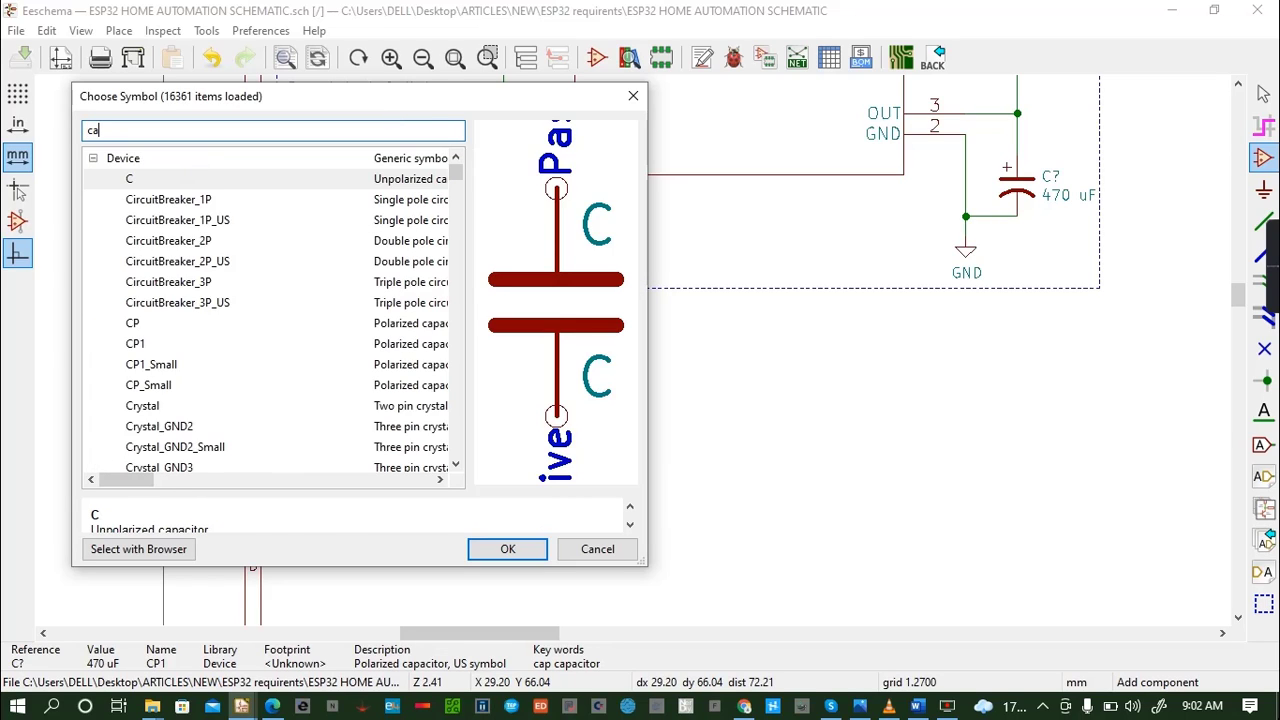
pyautogui.write('p')
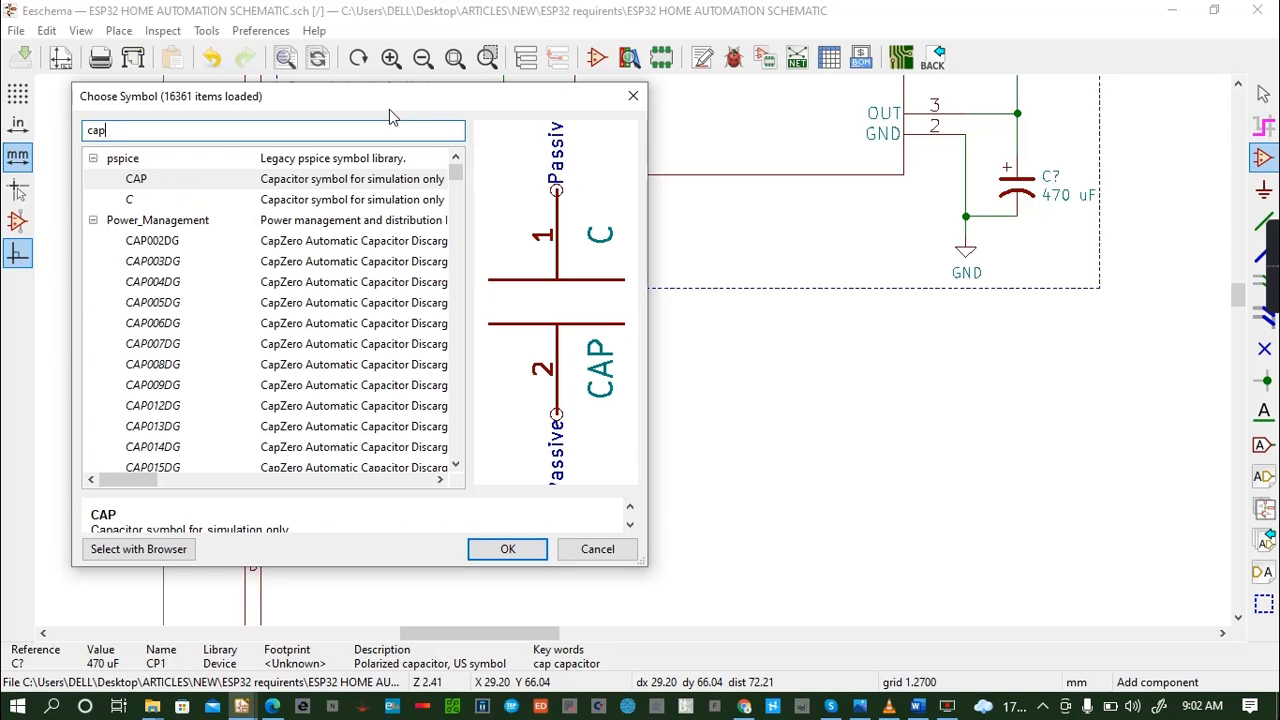
pyautogui.write('a')
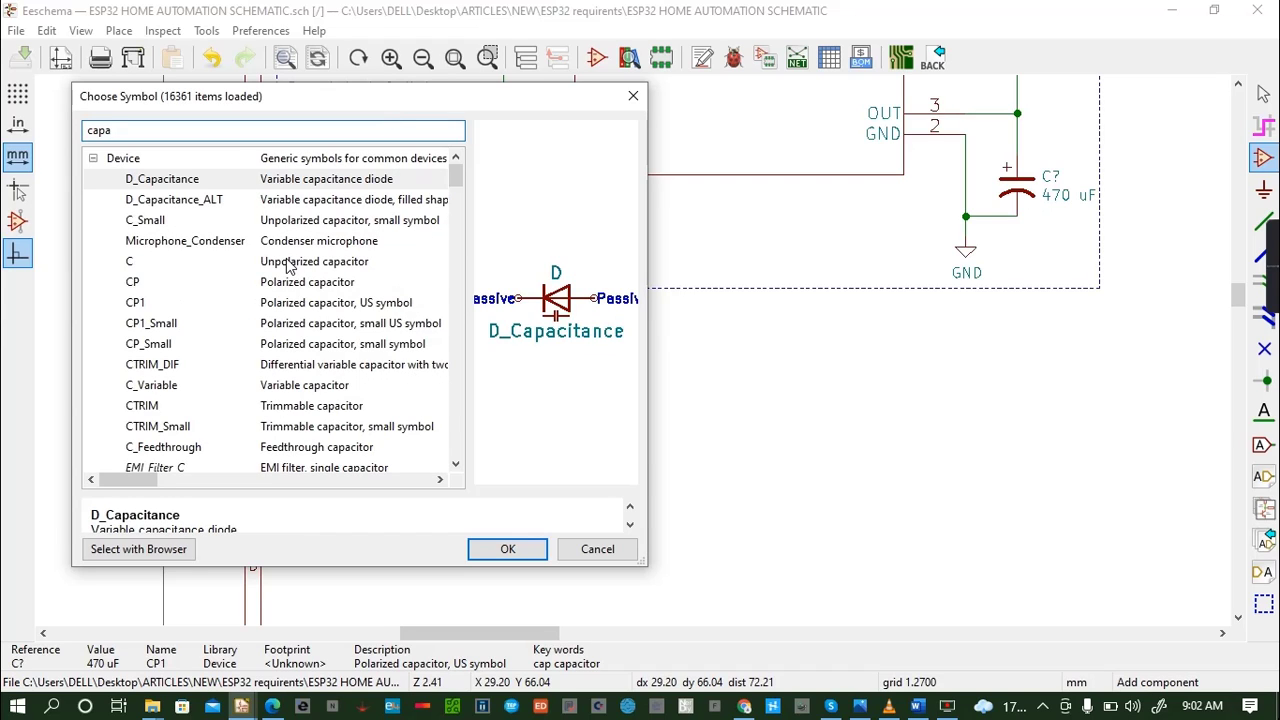
pyautogui.click(280, 224)
pyautogui.click(508, 548)
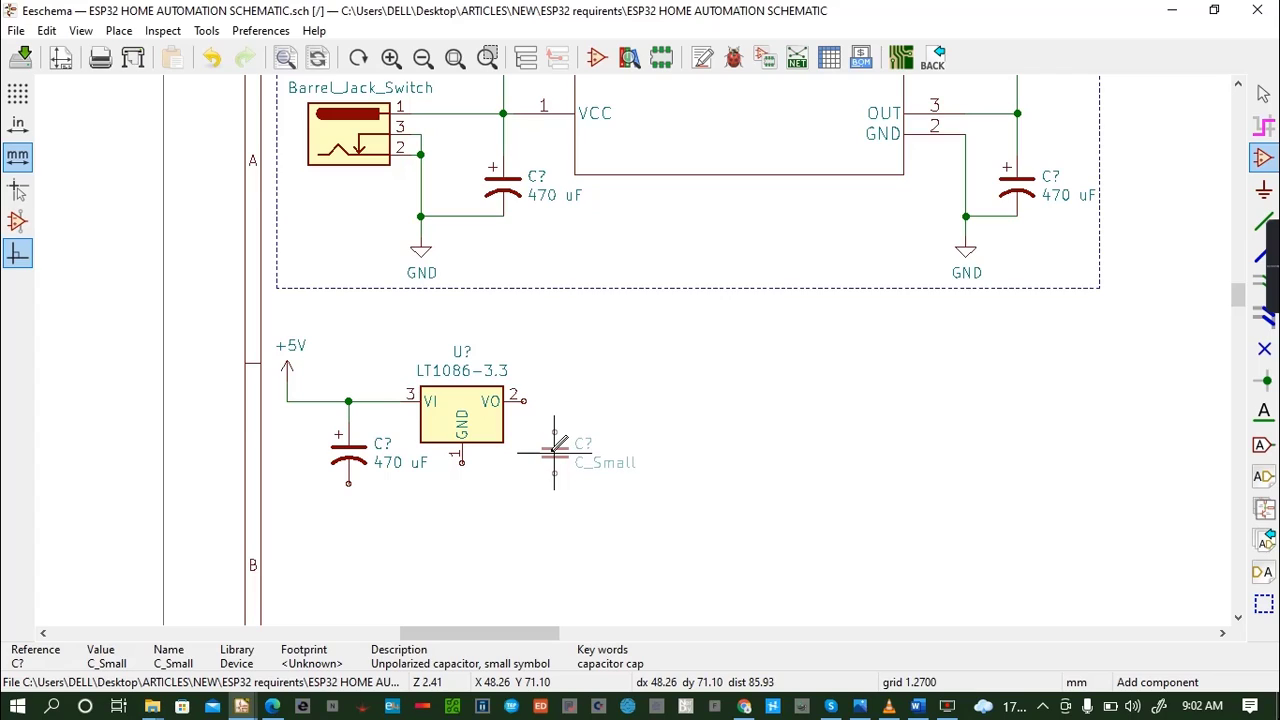
pyautogui.click(555, 450)
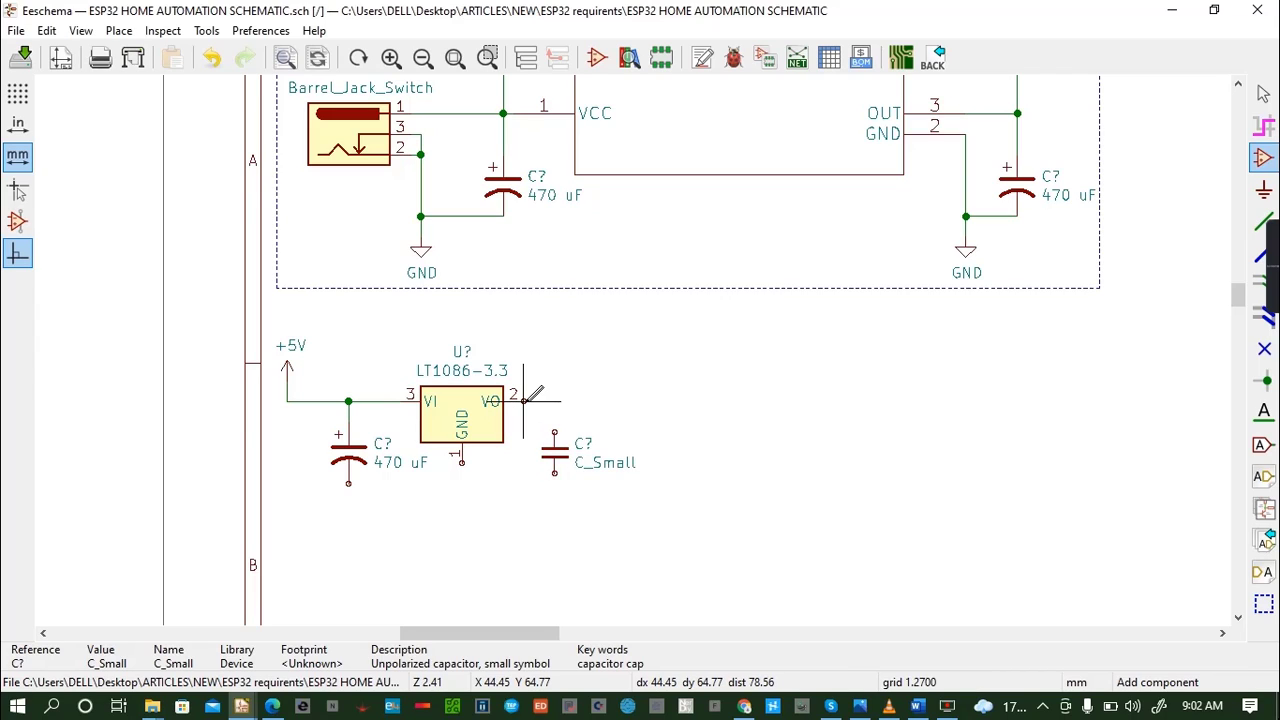
# - Wire the LT1086-3.3's VO pin to the upper pin of the C_Small capacitor
pyautogui.press('w')
pyautogui.click(523, 401)
pyautogui.click(554, 432)
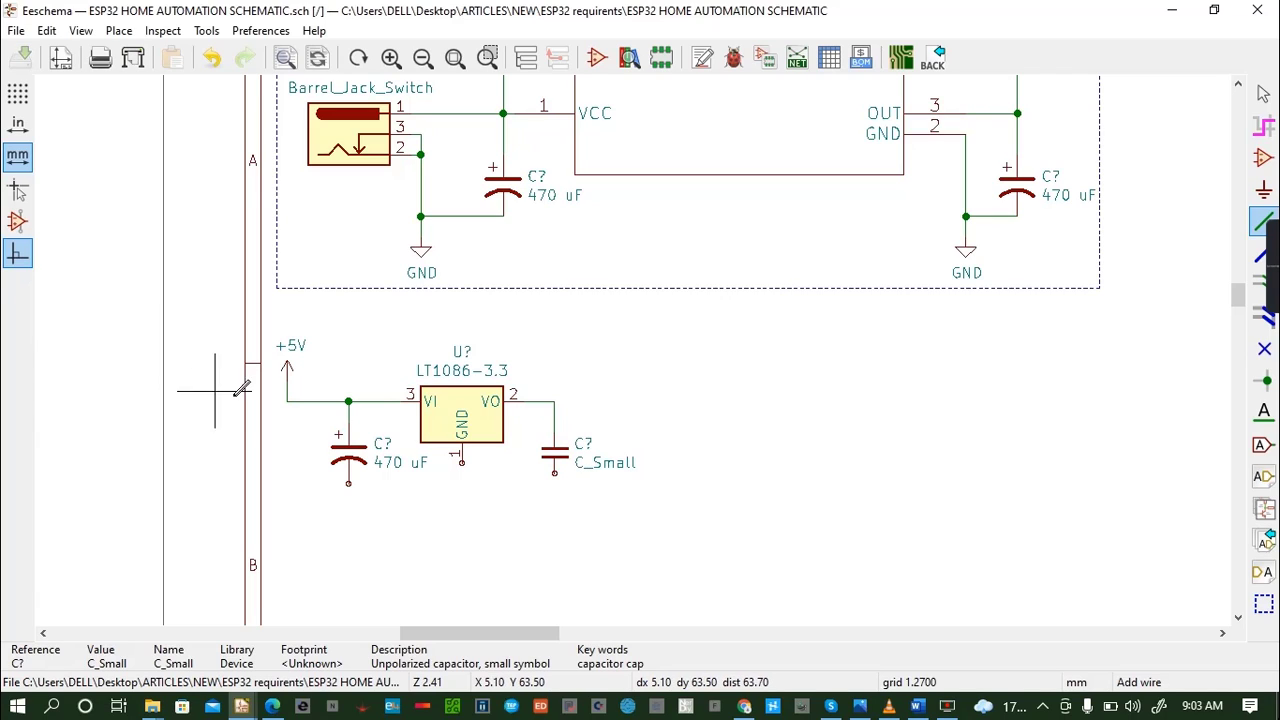
# - Set the value of the polarized input capacitor on the +5V side of the LT1086-3.3 to 1.0 uF
pyautogui.press('v')
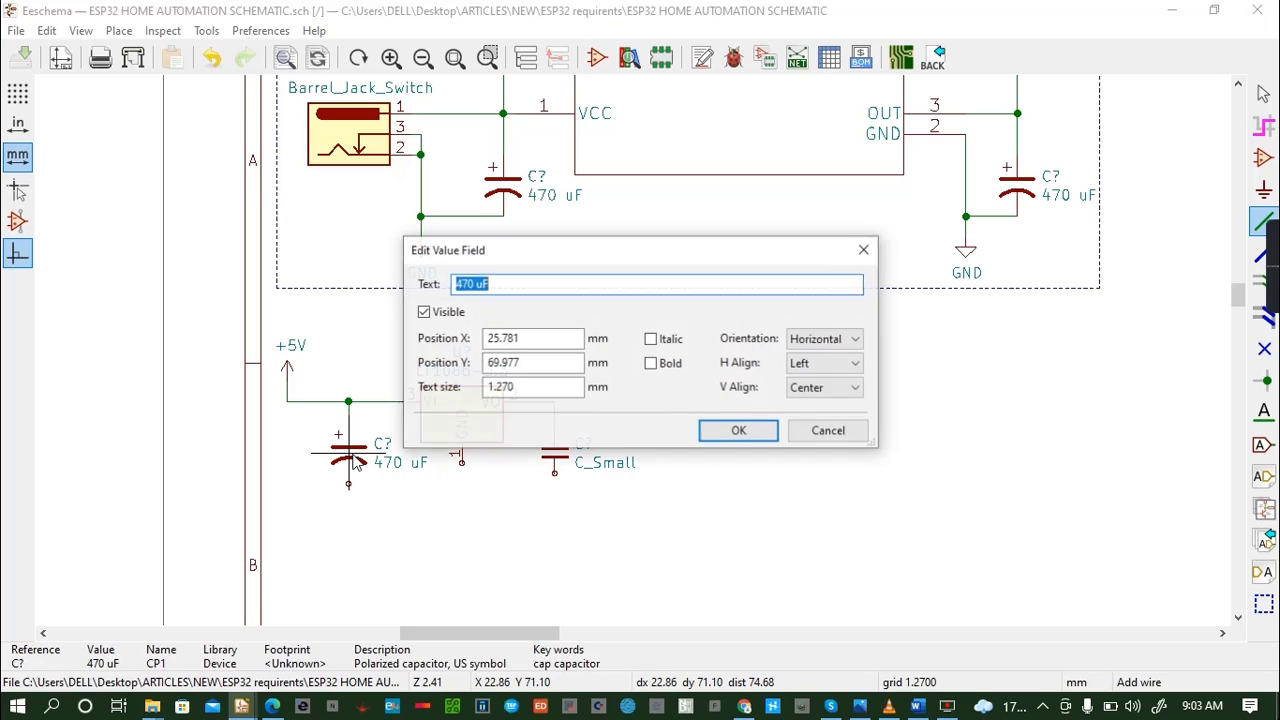
pyautogui.press('BackSpace')
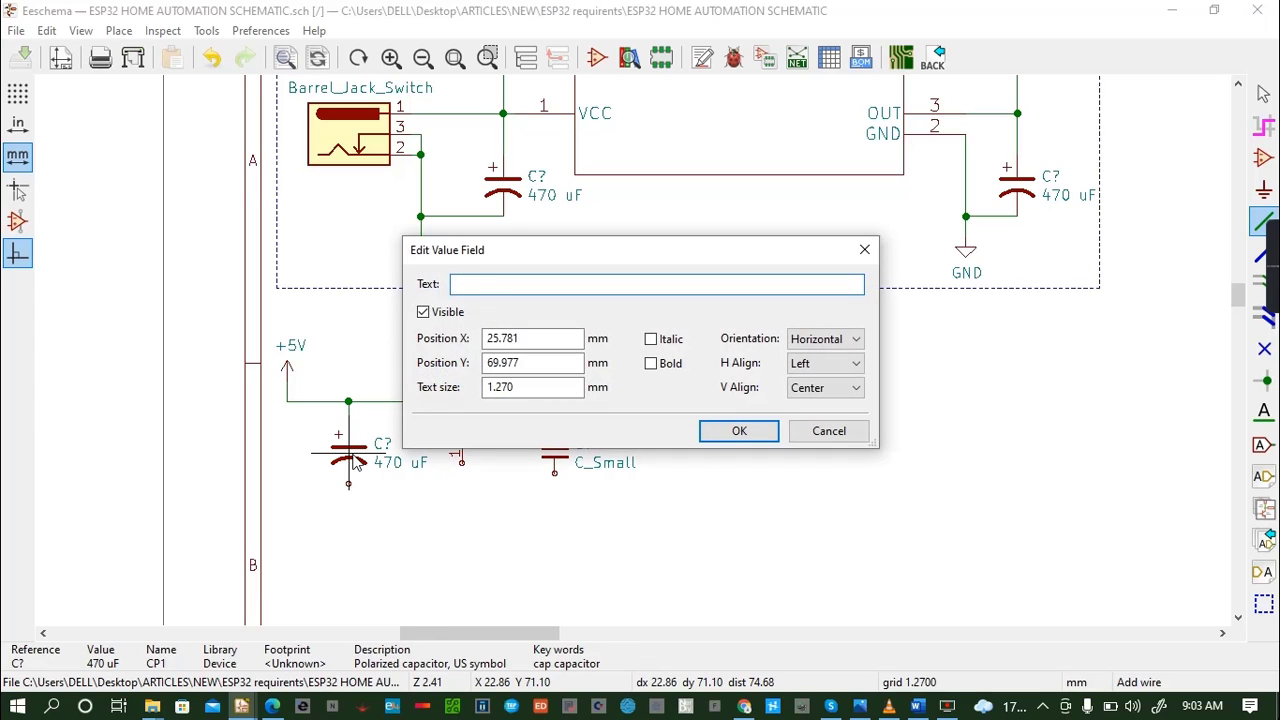
pyautogui.write('1.0 uF')
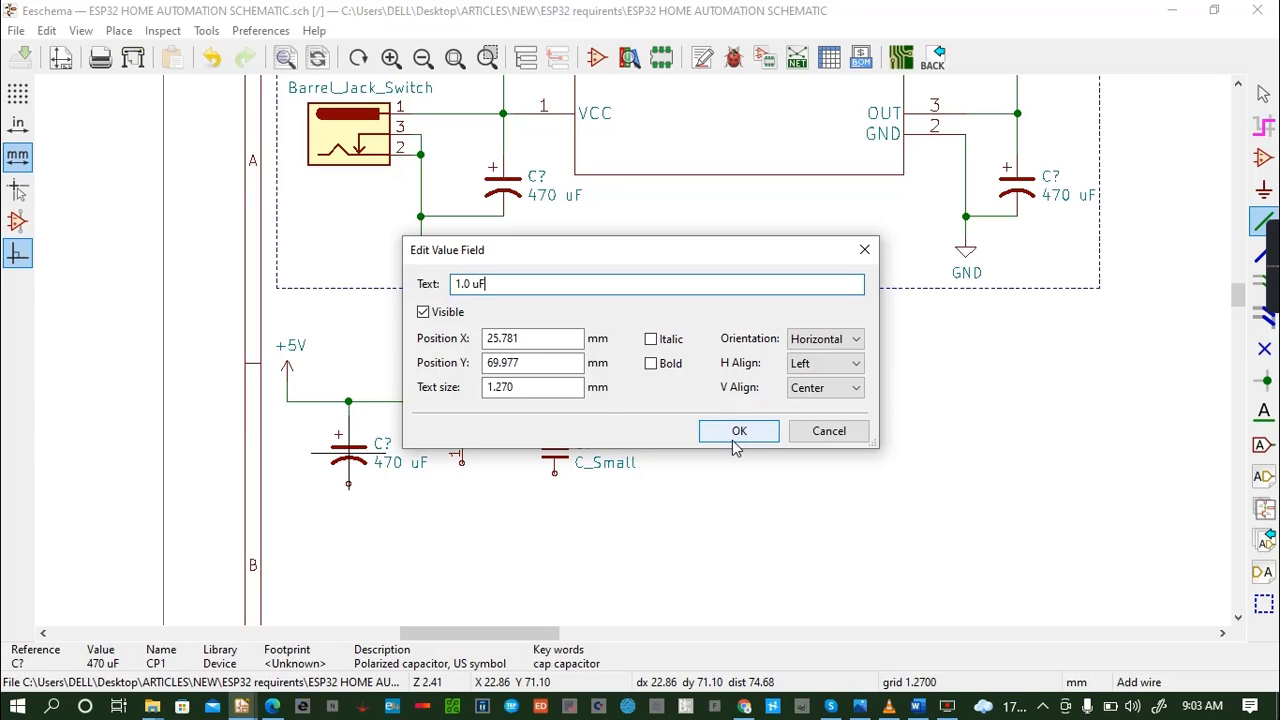
pyautogui.click(739, 432)
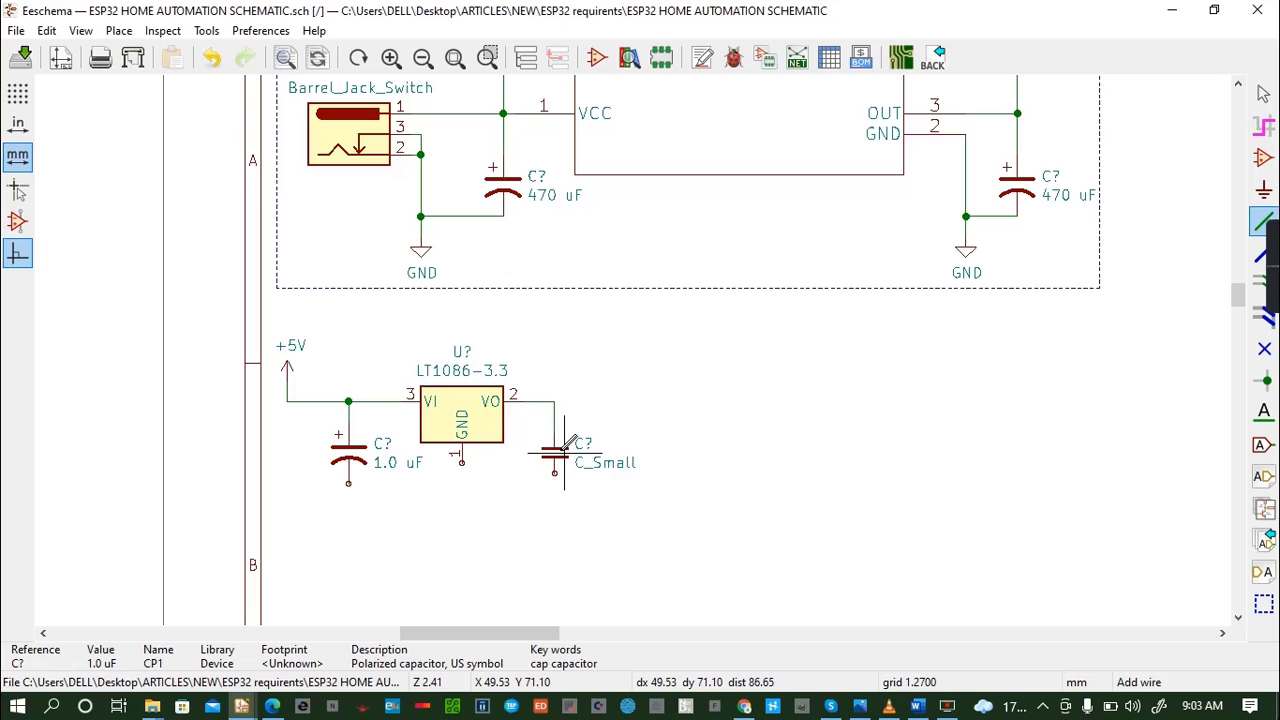
# - Set the value of the C_Small output capacitor at the VO pin to 1.0 uF
pyautogui.press('v')
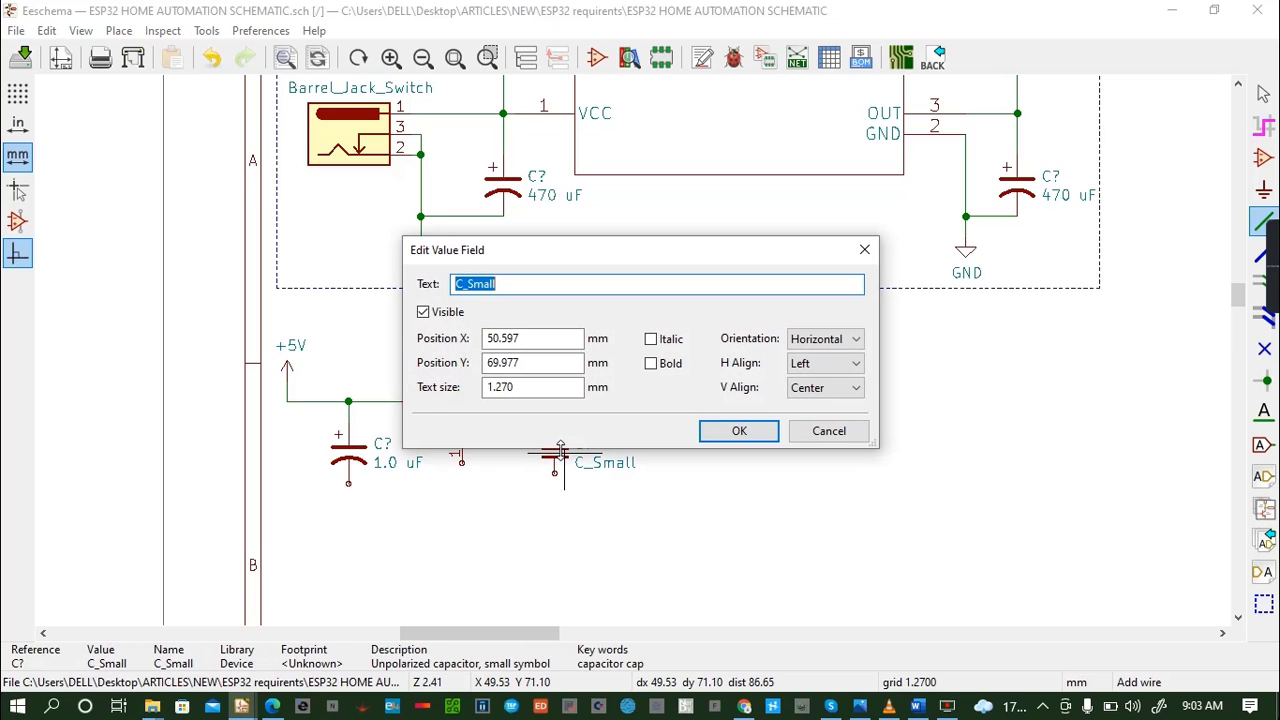
pyautogui.press('BackSpace')
pyautogui.write('1.0 uF')
pyautogui.click(730, 431)
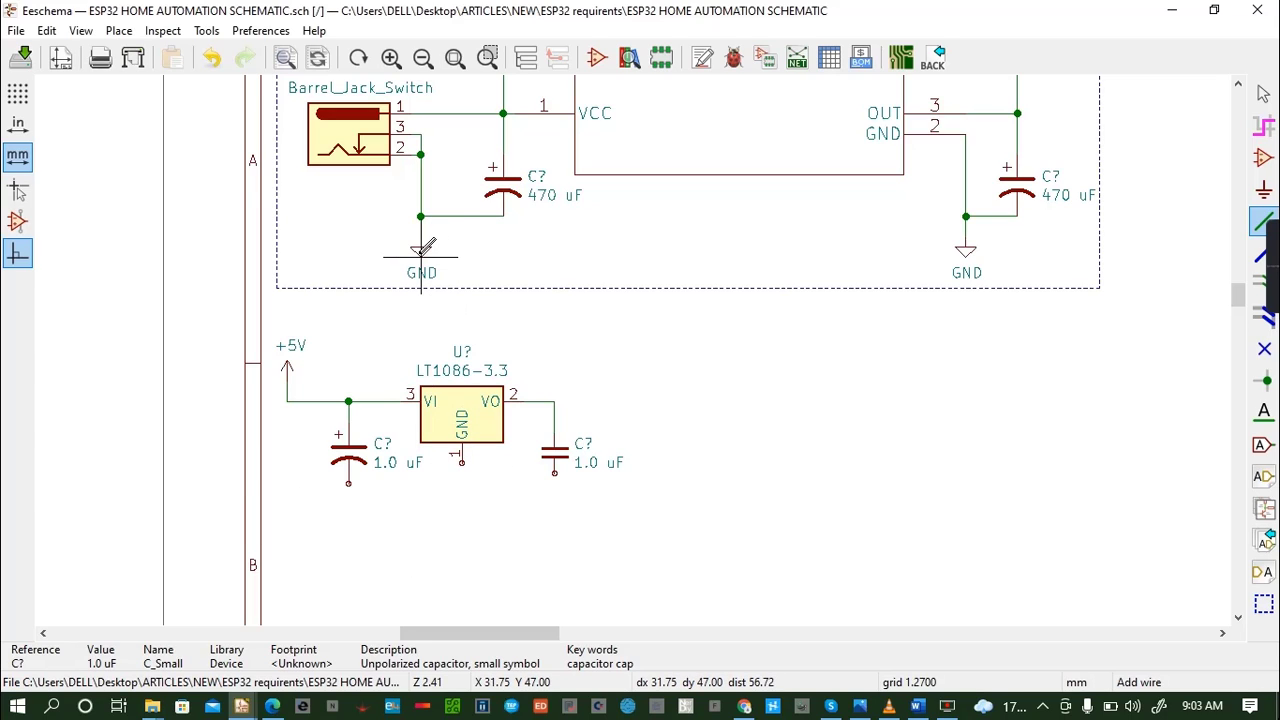
# - Copy the GND symbol below the input capacitor, the LT1086-3.3's GND pin and the output capacitor, and wire each to the pin above
pyautogui.hotkey('ctrl', 'd')
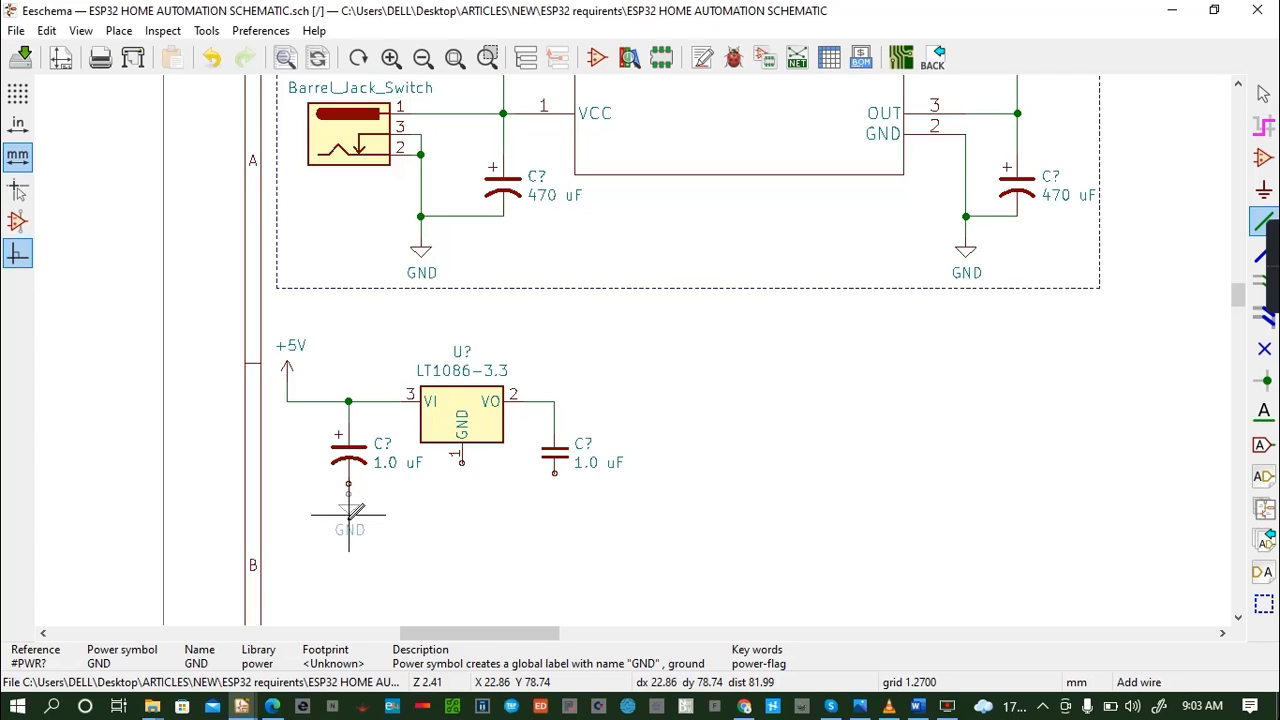
pyautogui.click(352, 506)
pyautogui.hotkey('ctrl', 'd')
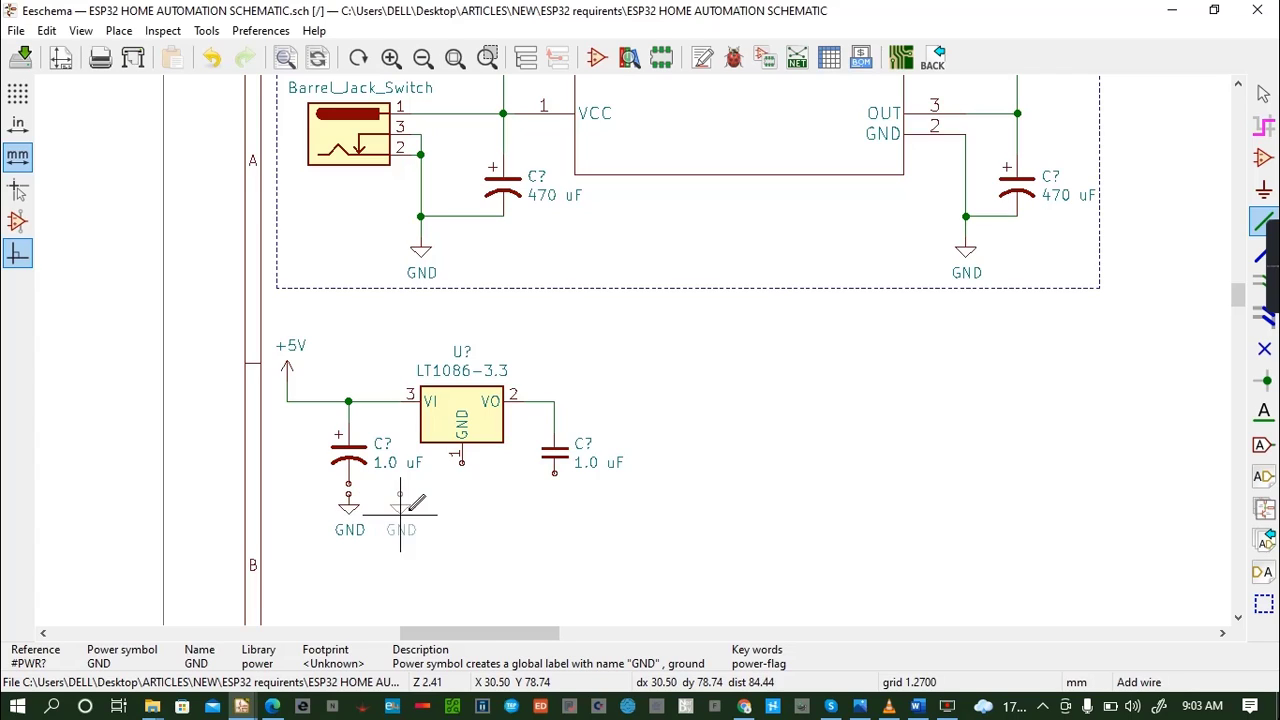
pyautogui.click(464, 497)
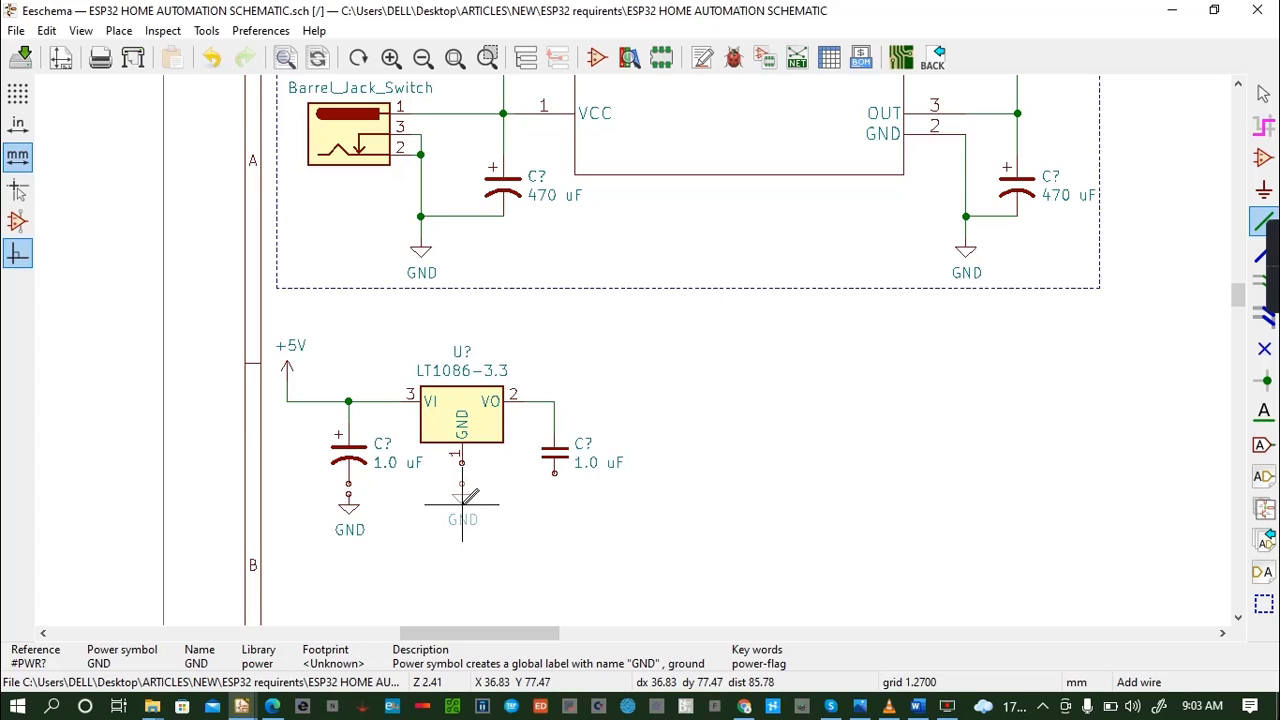
pyautogui.hotkey('ctrl', 'd')
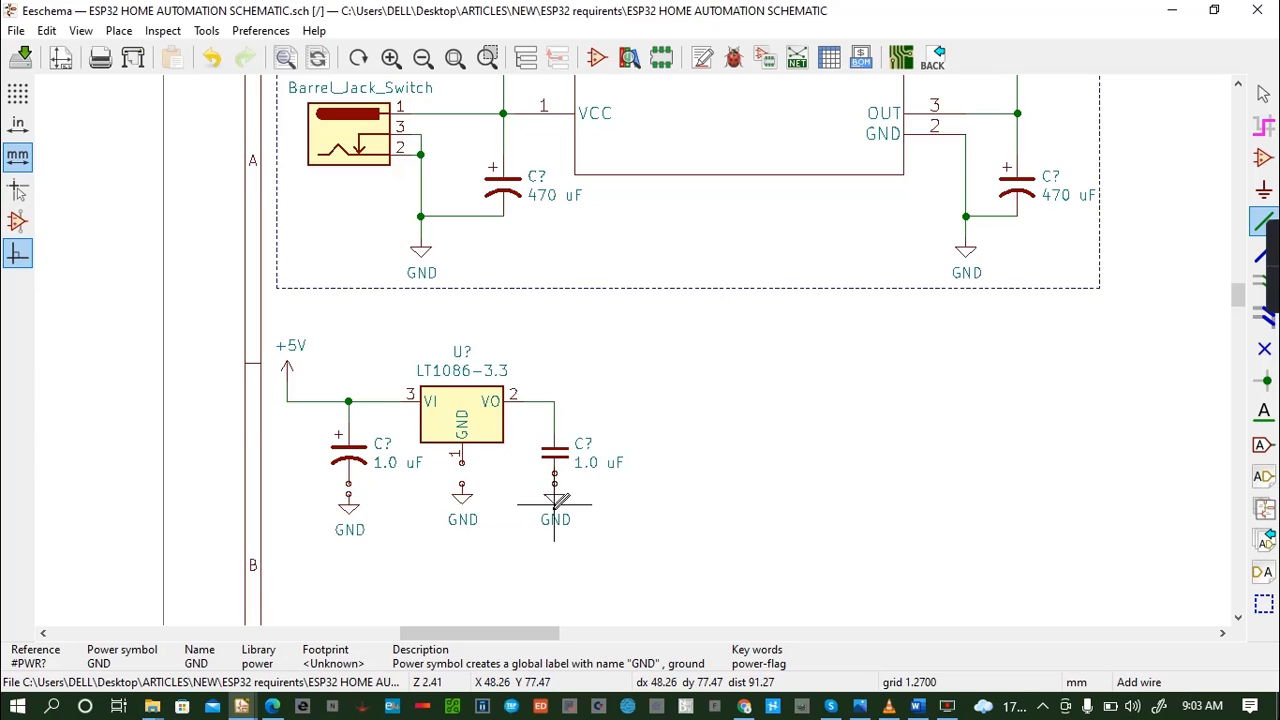
pyautogui.click(556, 485)
pyautogui.click(462, 463)
pyautogui.click(462, 484)
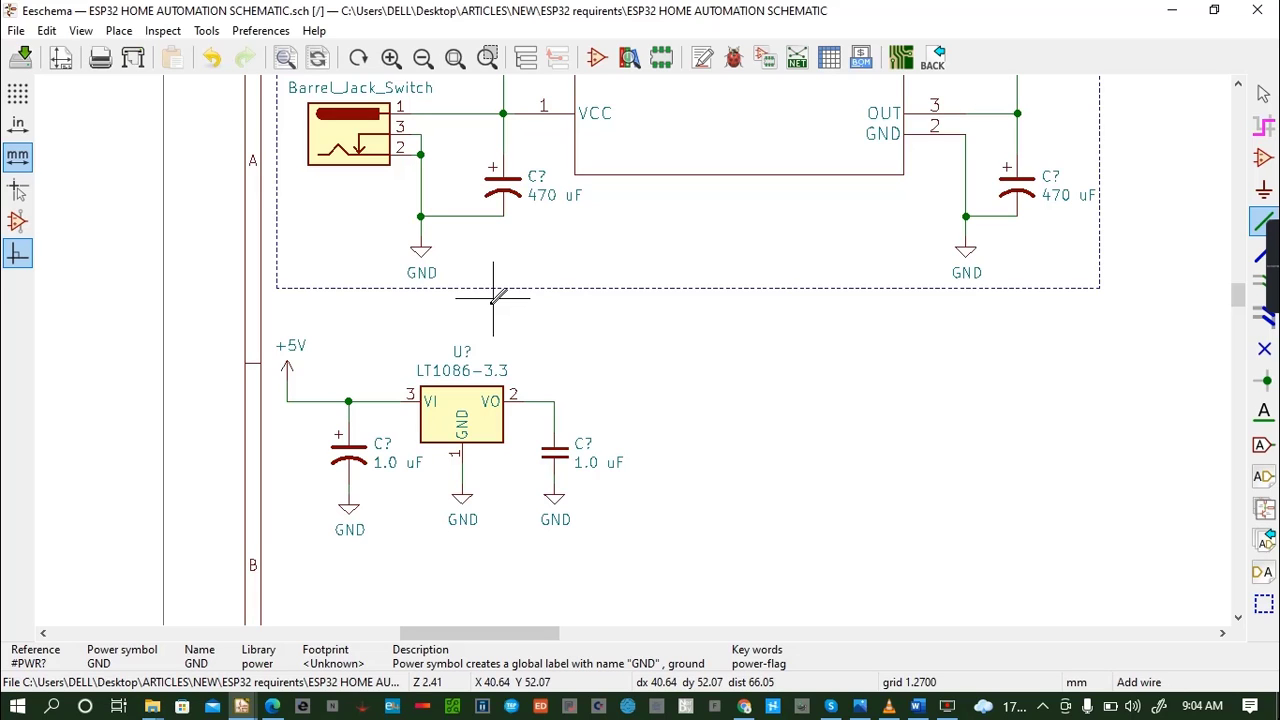
# - Place a +3V3 power symbol directly above the output capacitor
pyautogui.press('a')
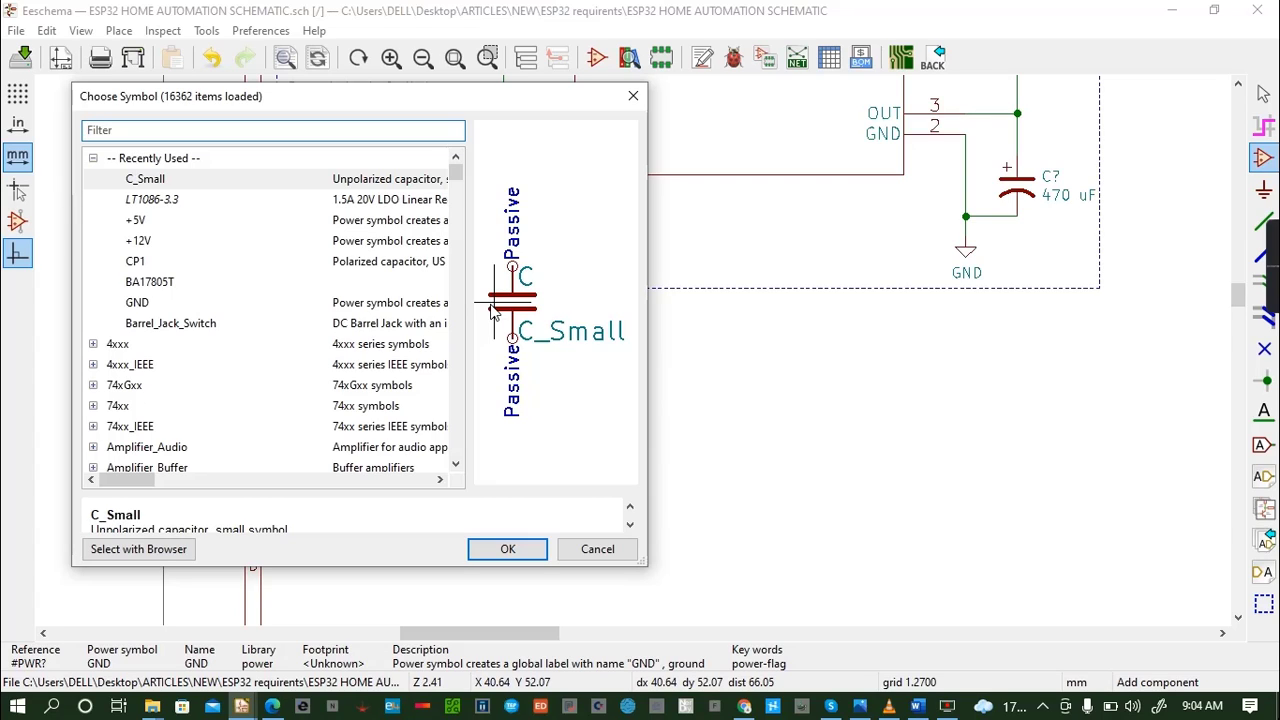
pyautogui.write('3v3')
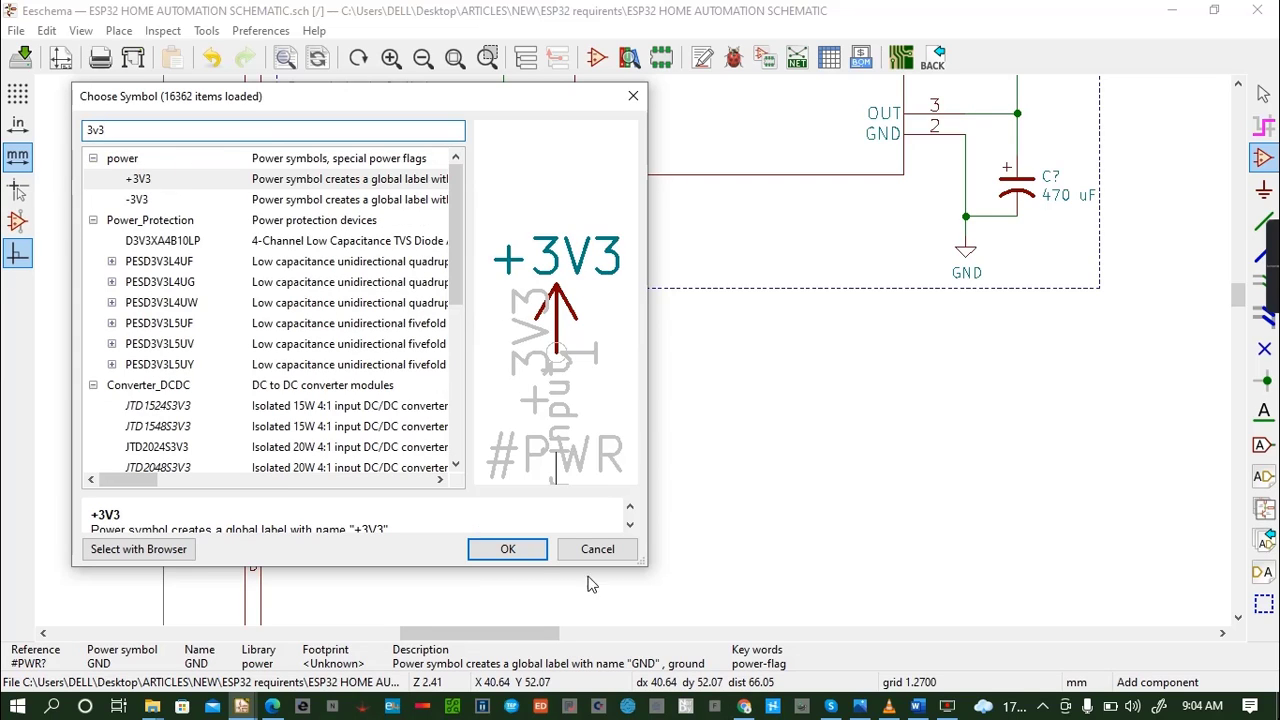
pyautogui.click(508, 549)
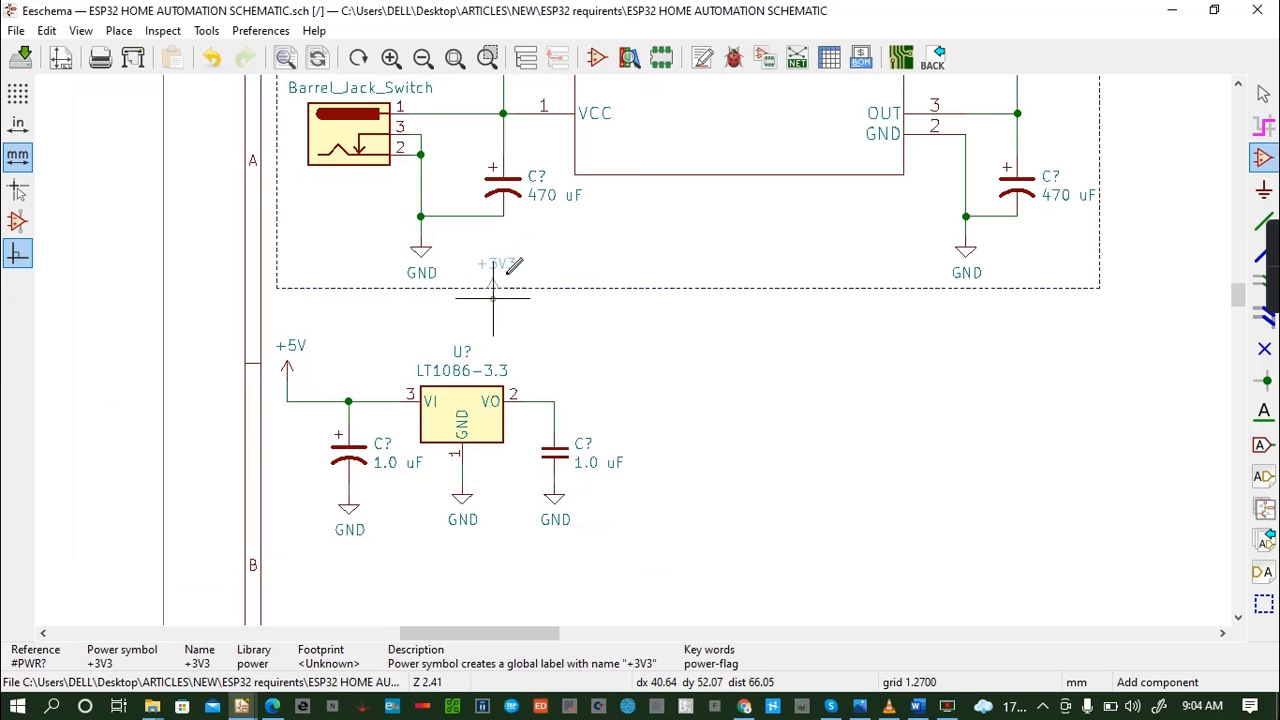
pyautogui.click(555, 370)
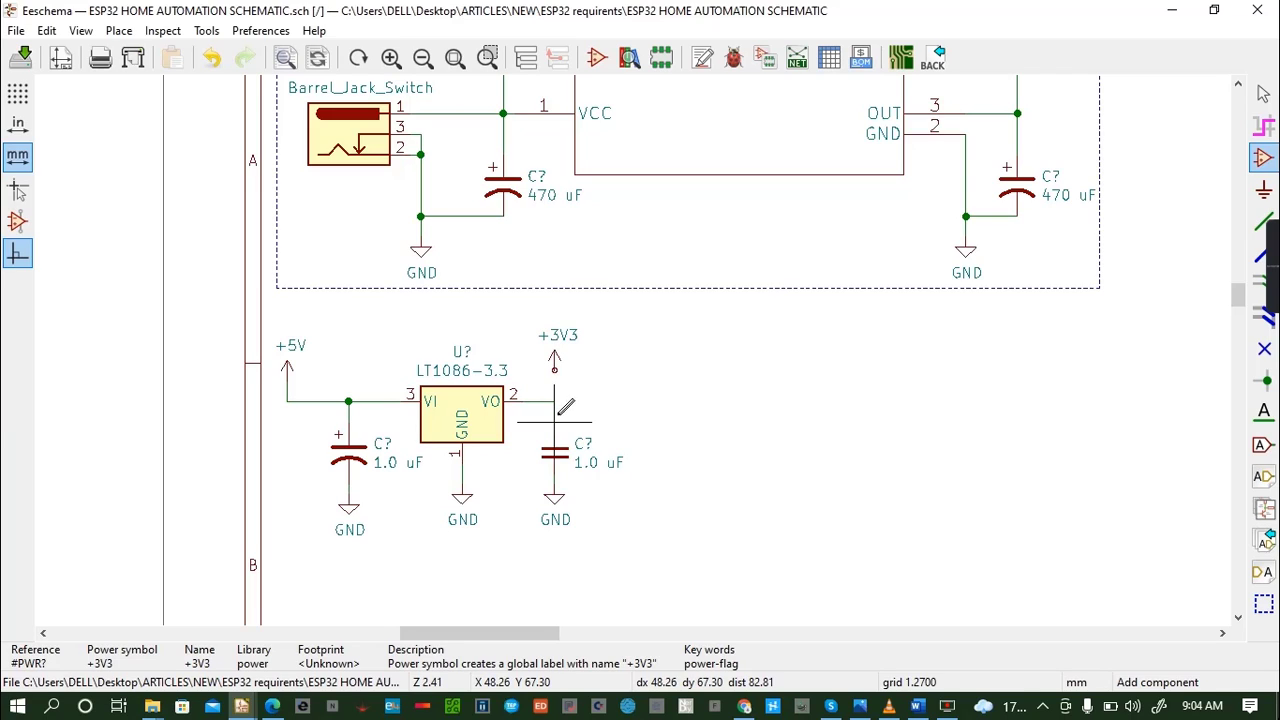
# - Wire the +3V3 symbol down to the corner of the VO-to-capacitor wire and save the schematic
pyautogui.press('w')
pyautogui.click(555, 401)
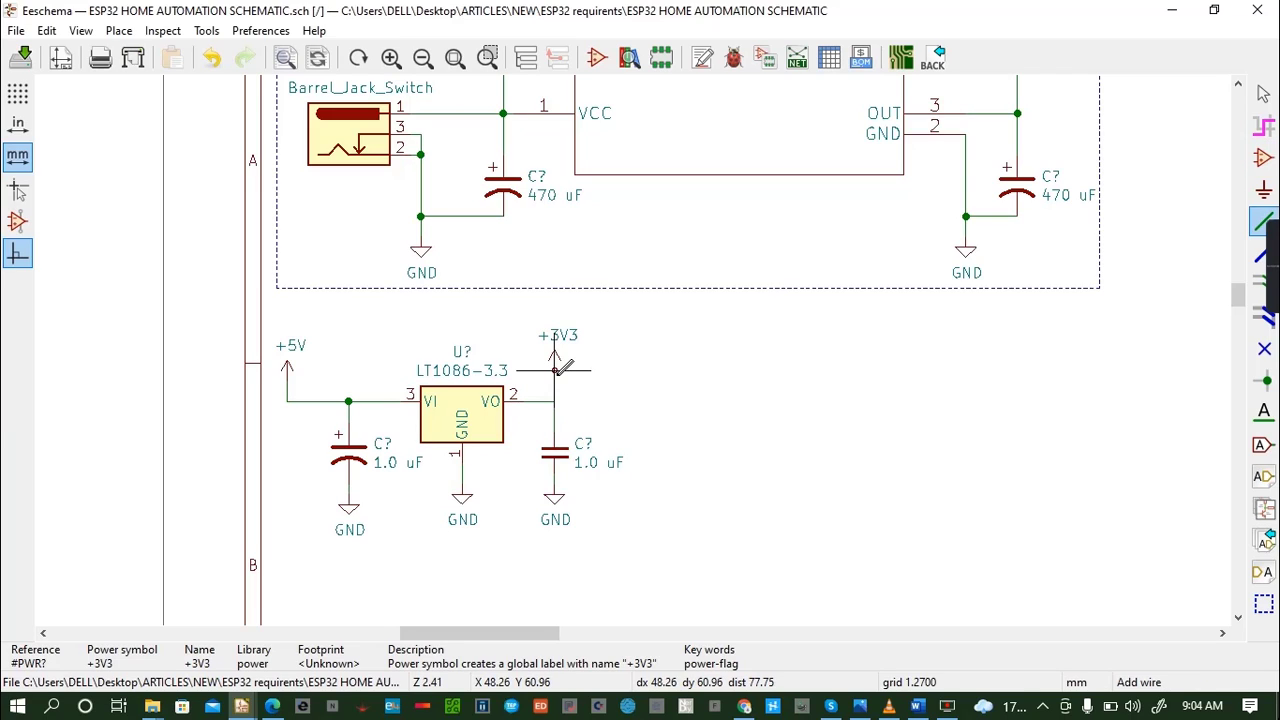
pyautogui.click(555, 370)
pyautogui.hotkey('ctrl', 's')
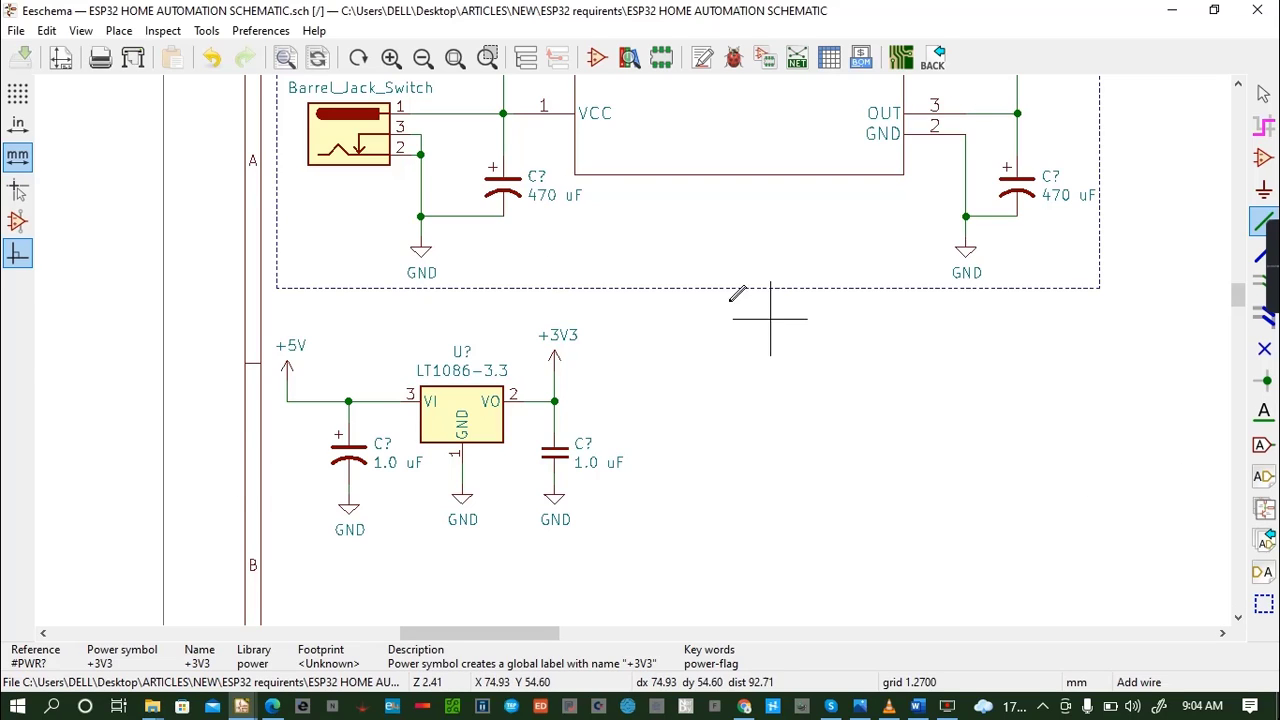
# - Place the bold graphic text "3V3 POWER SUPPLY" above the LT1086-3.3 circuit
pyautogui.click(88, 34)
pyautogui.moveTo(118, 31)
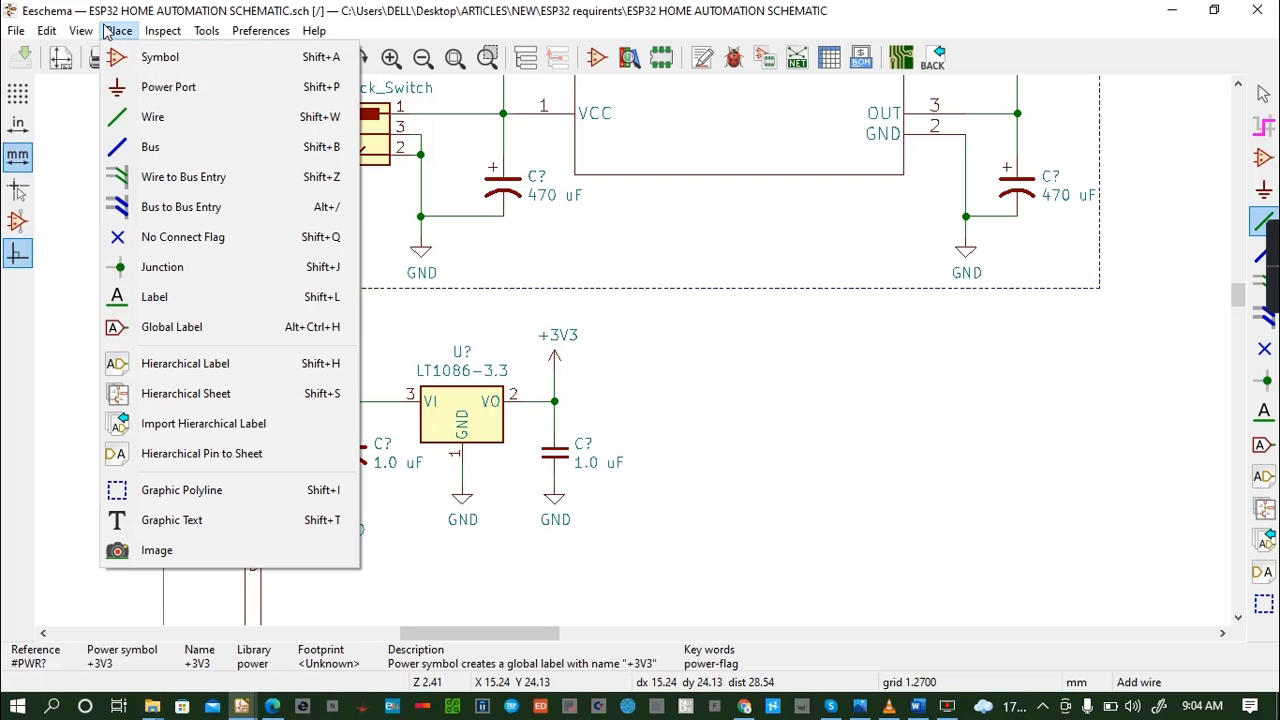
pyautogui.click(184, 521)
pyautogui.click(390, 319)
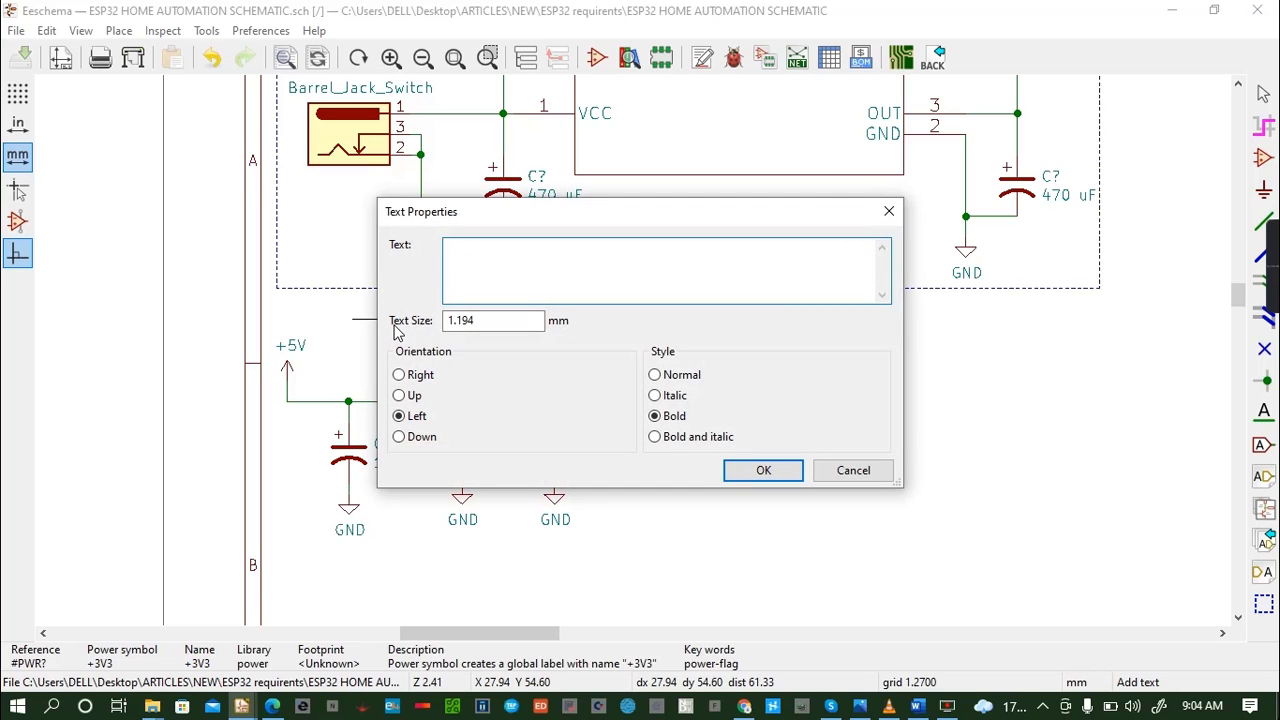
pyautogui.write('3V3 POWER SUPPLY')
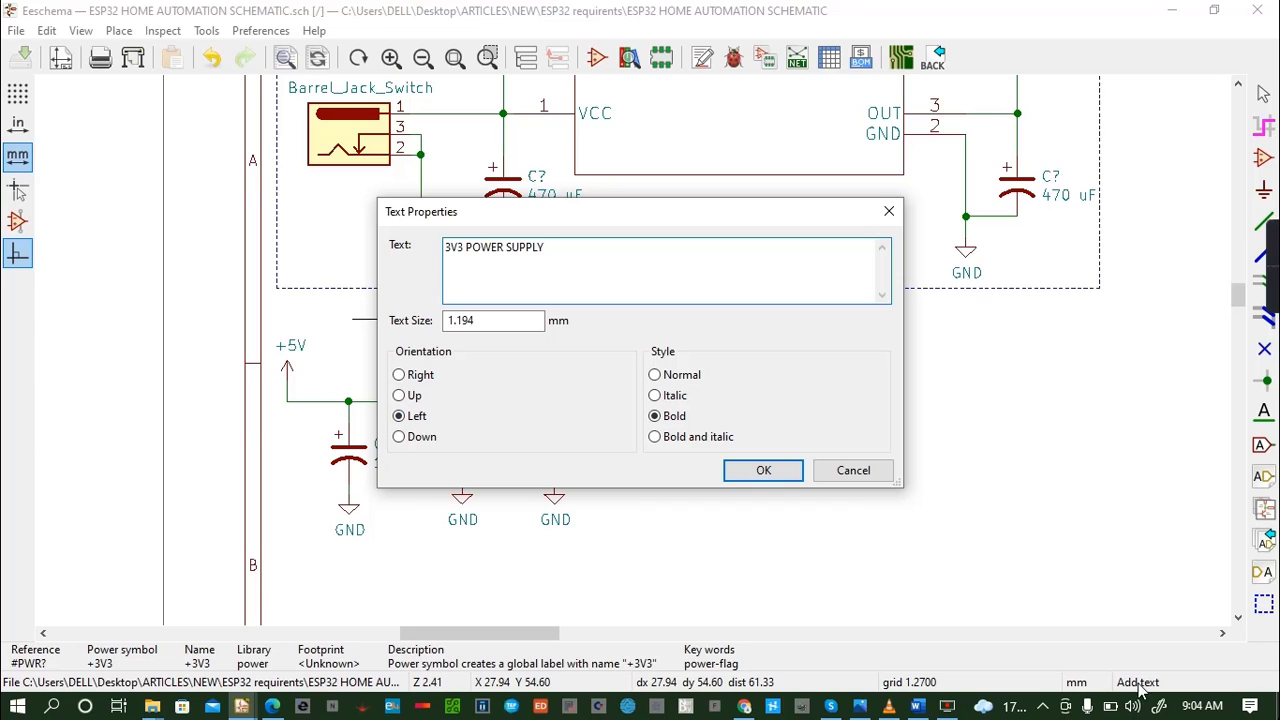
pyautogui.click(753, 472)
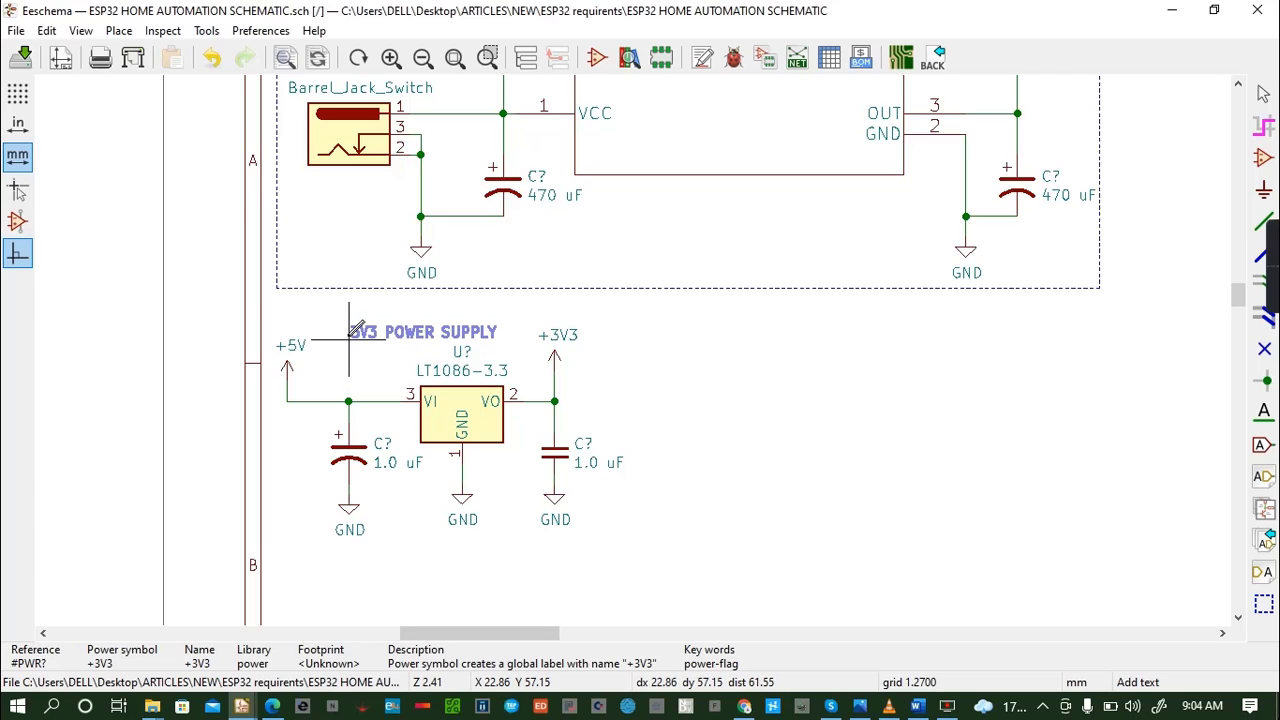
pyautogui.click(349, 331)
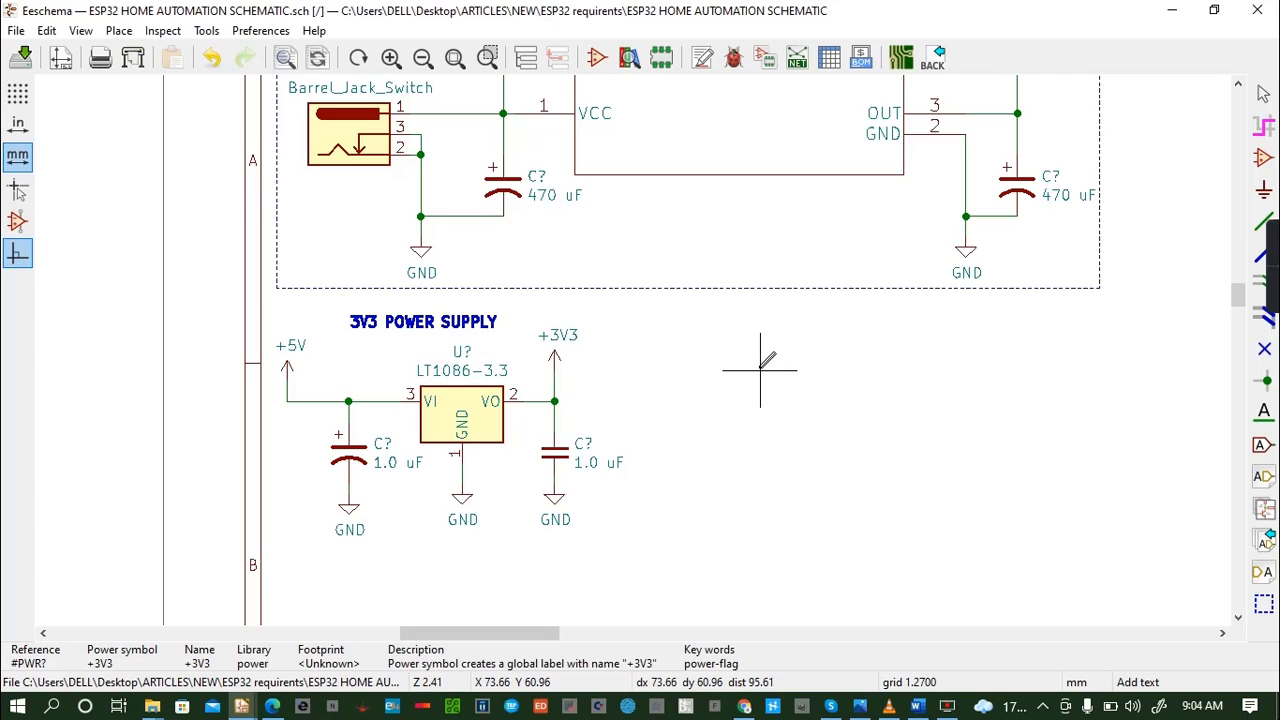
# - Delete the "3V3 POWER SUPPLY" text above the LT1086-3.3
pyautogui.click(432, 321)
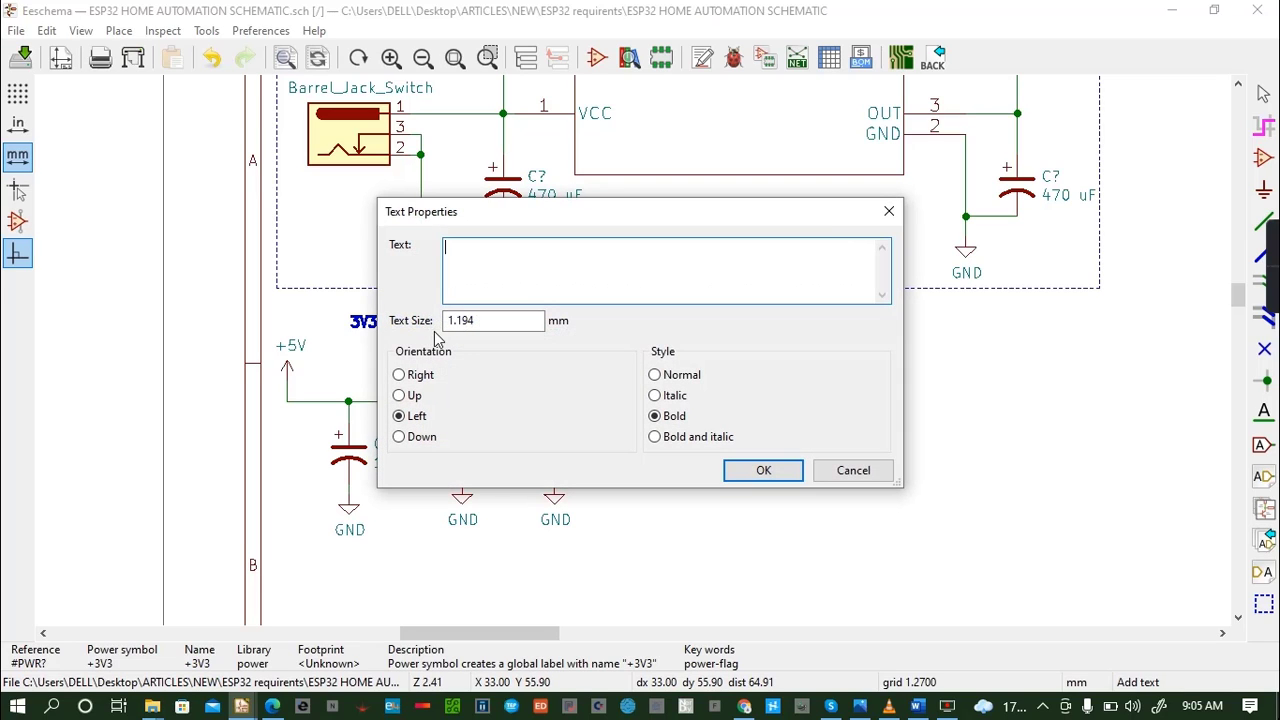
pyautogui.click(889, 209)
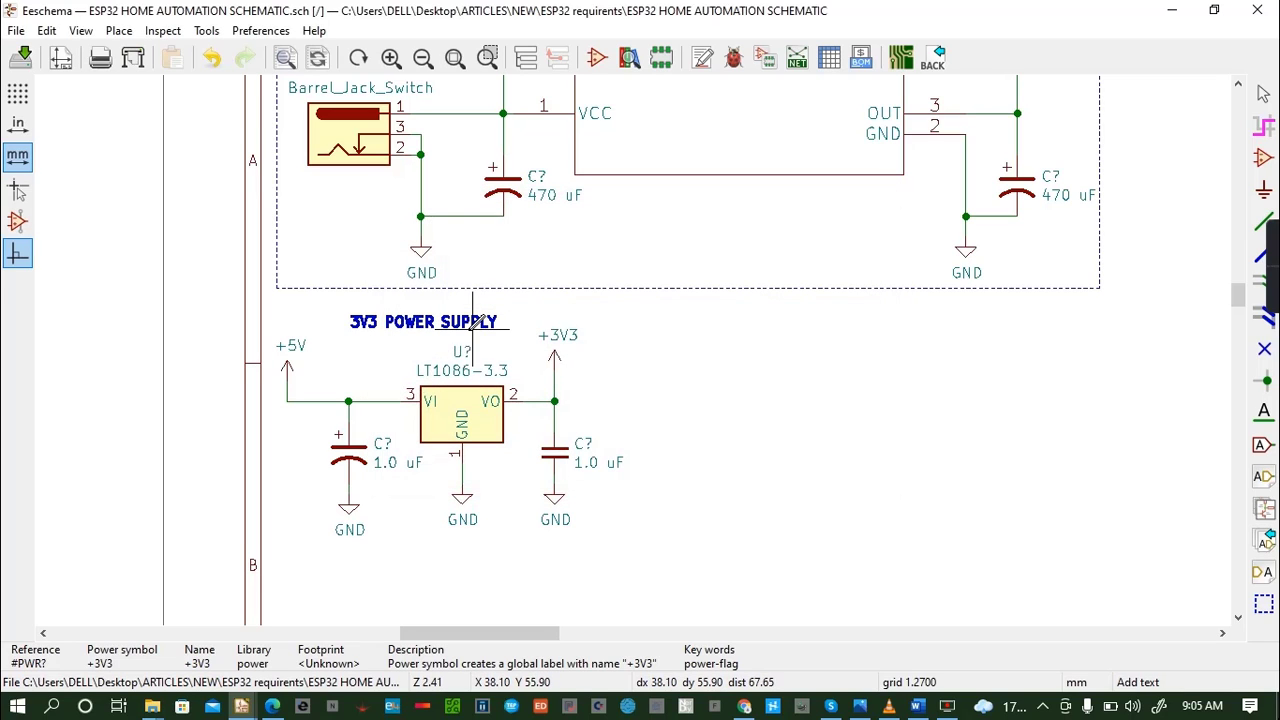
pyautogui.press('Delete')
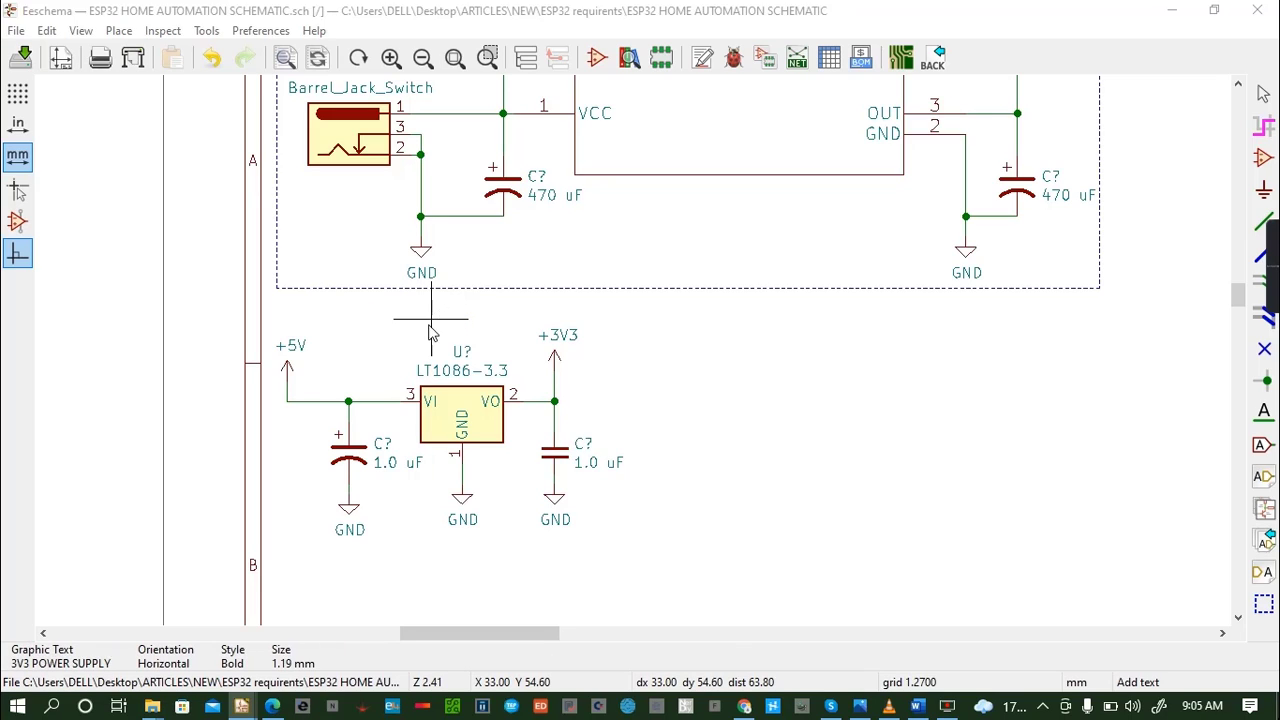
# - Add the bold graphic text "3V3 POWER SUPPLY" at 1.1 mm text size just above the LT1086-3.3 reference, between the +5V and +3V3 symbols
pyautogui.click(432, 318)
pyautogui.write('3V')
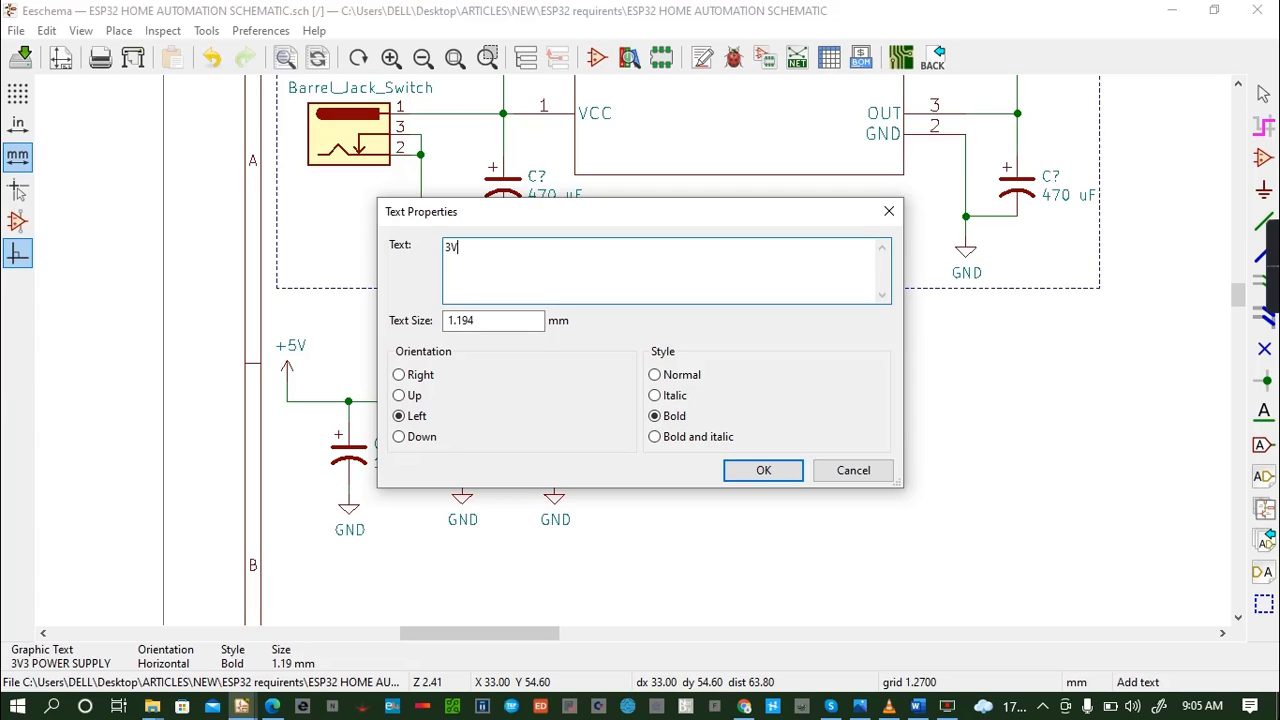
pyautogui.write('3 POWER SUPPLY')
pyautogui.click(482, 319)
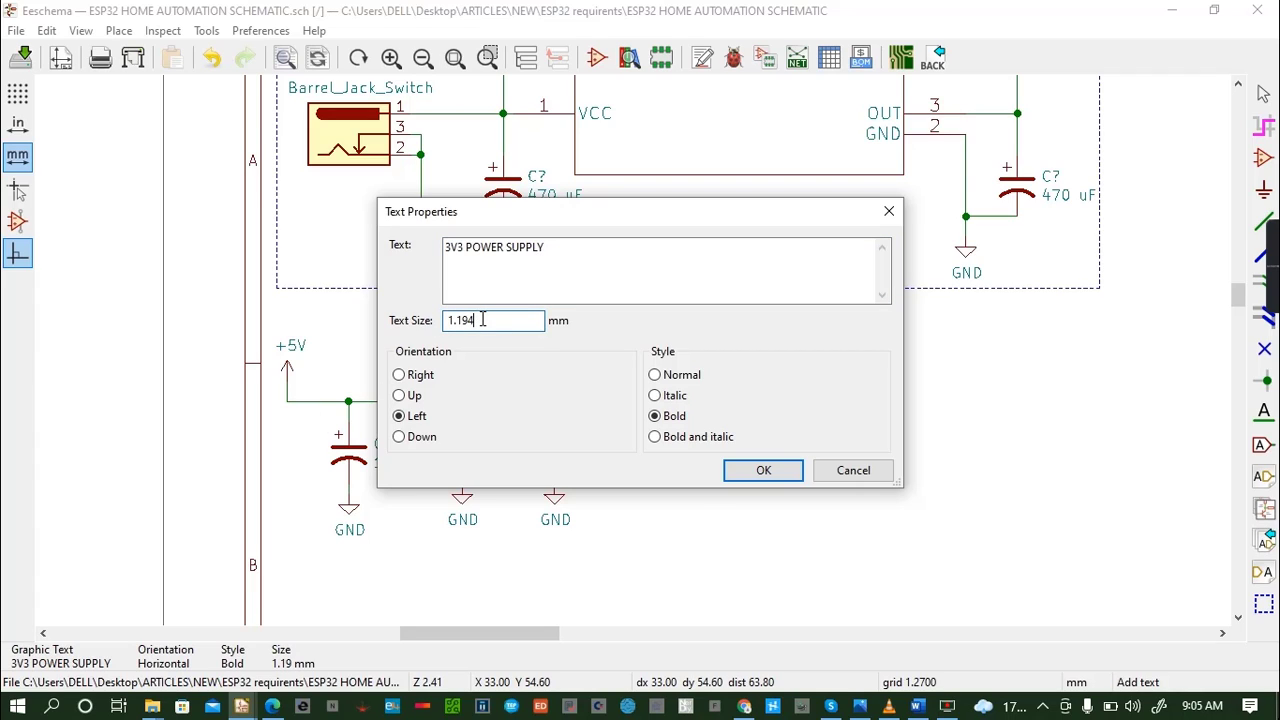
pyautogui.press('BackSpace')
pyautogui.press('BackSpace')
pyautogui.click(731, 470)
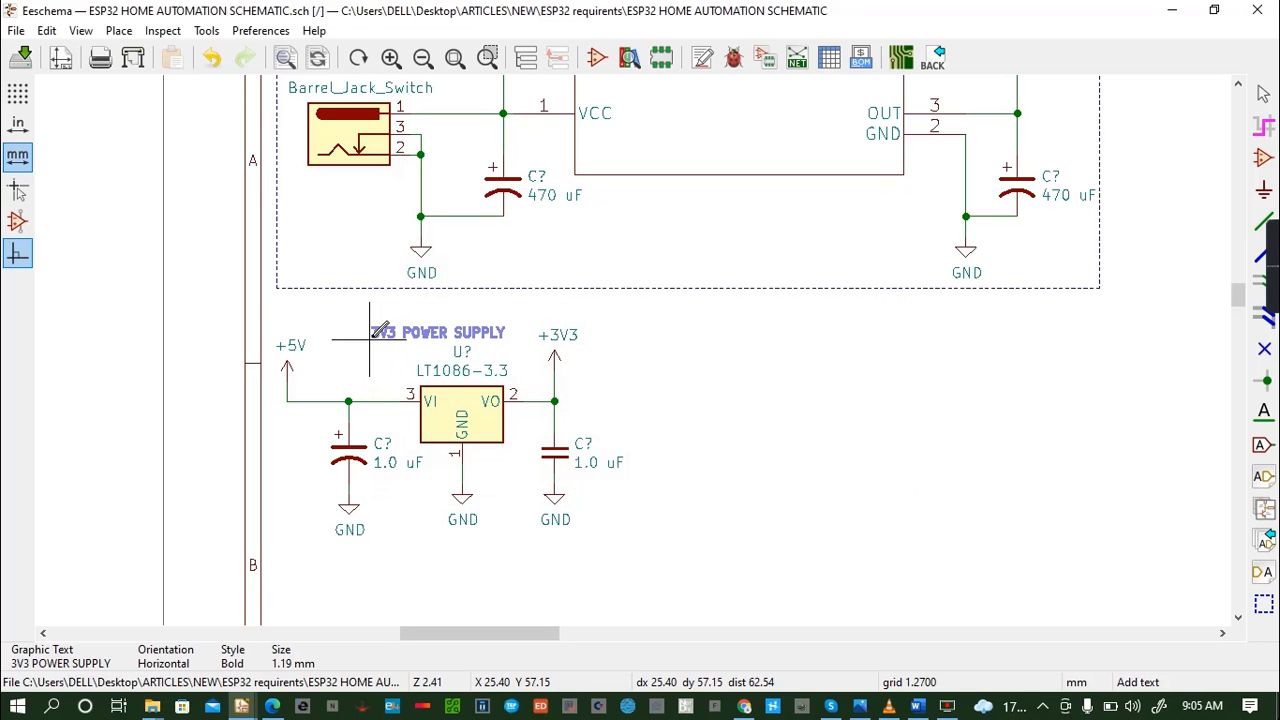
pyautogui.click(370, 330)
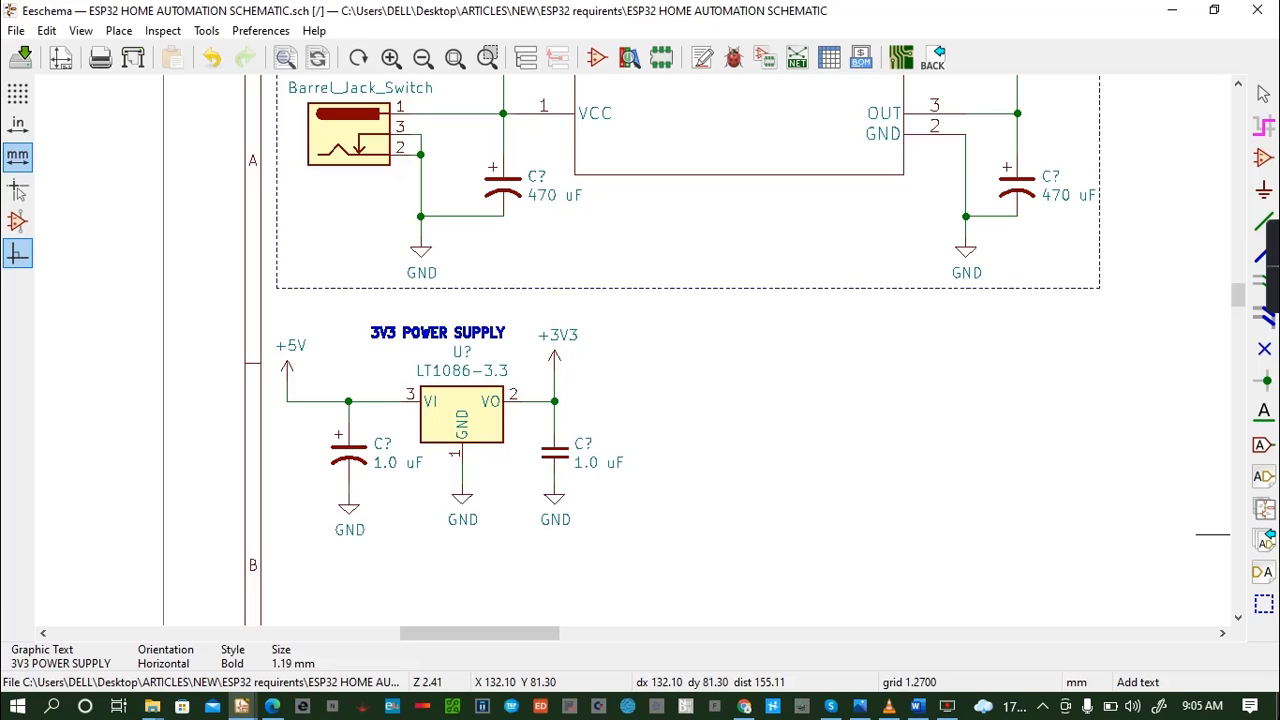
# - Switch to full-window crosshairs and draw a dashed graphic rectangle about 43 by 28 mm around the 3V3 supply circuit and its title
pyautogui.click(1264, 604)
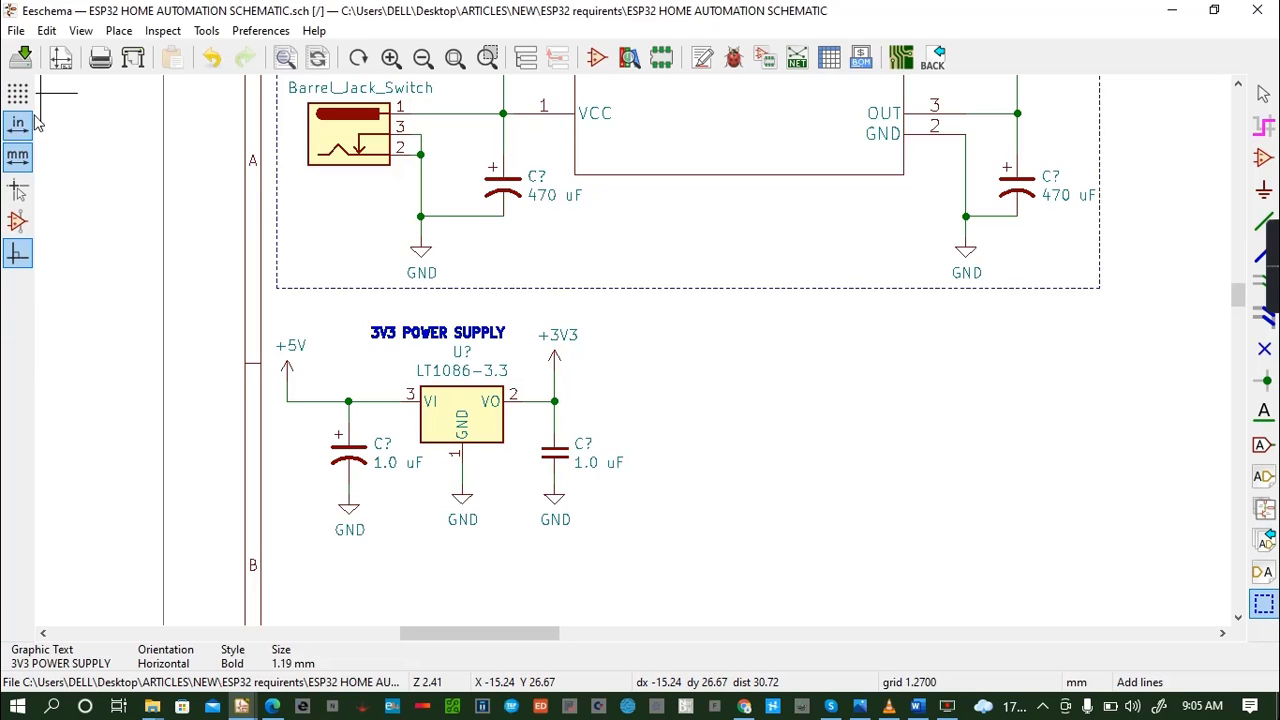
pyautogui.click(17, 186)
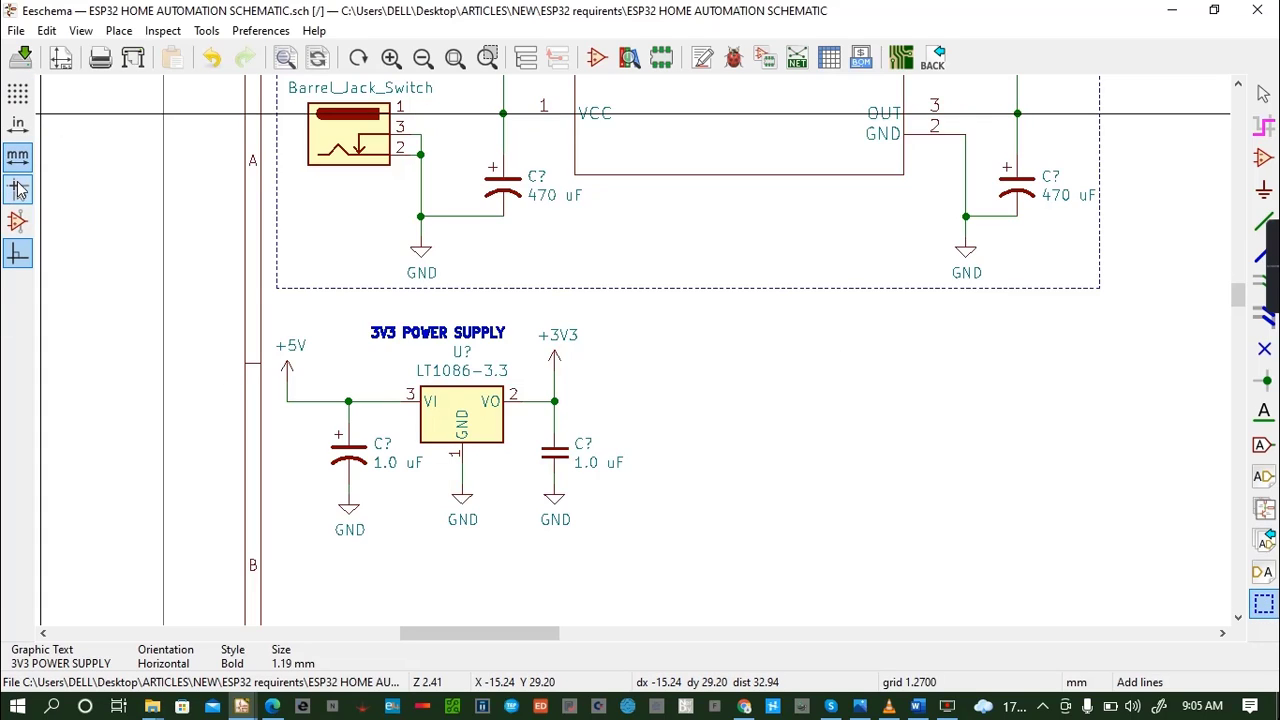
pyautogui.click(277, 318)
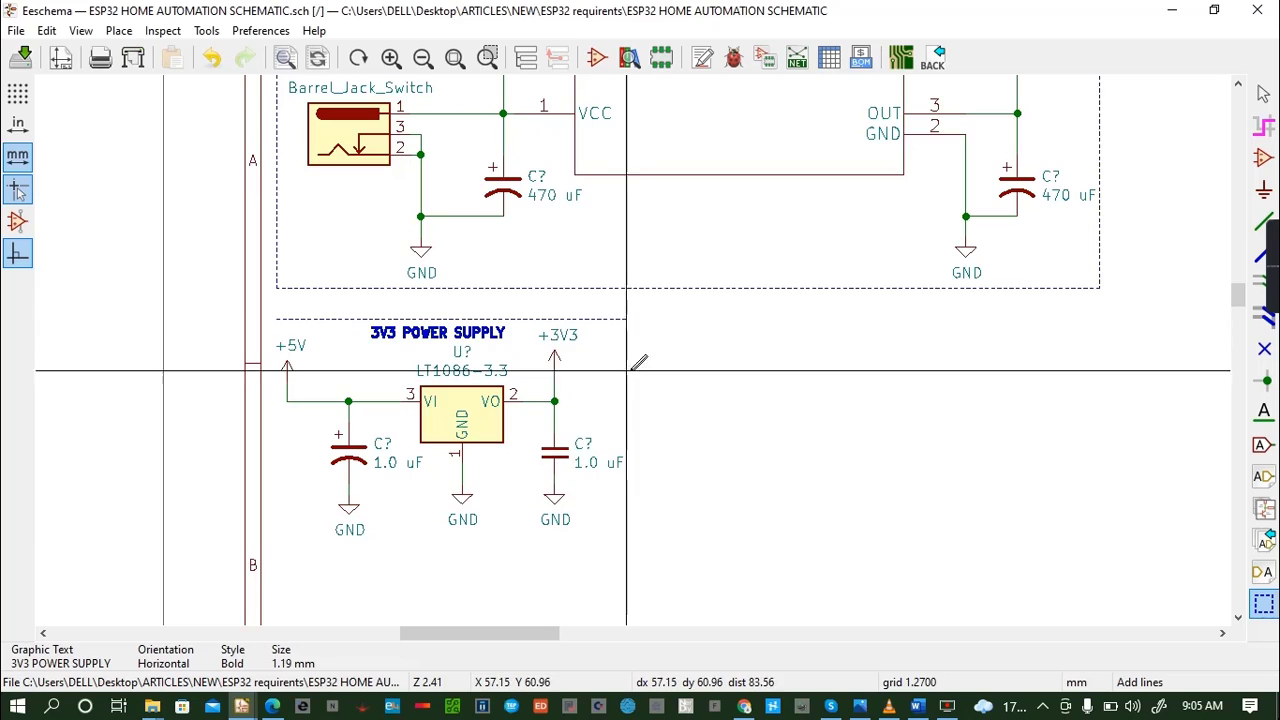
pyautogui.click(626, 545)
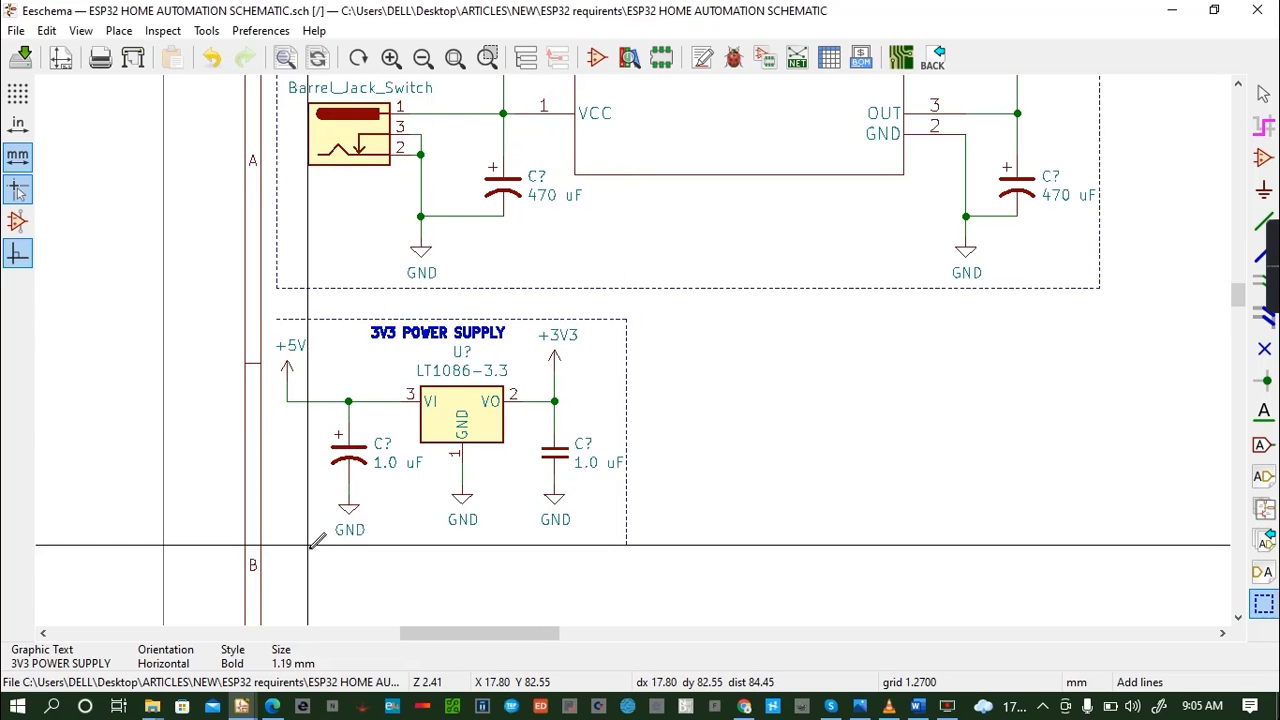
pyautogui.click(277, 545)
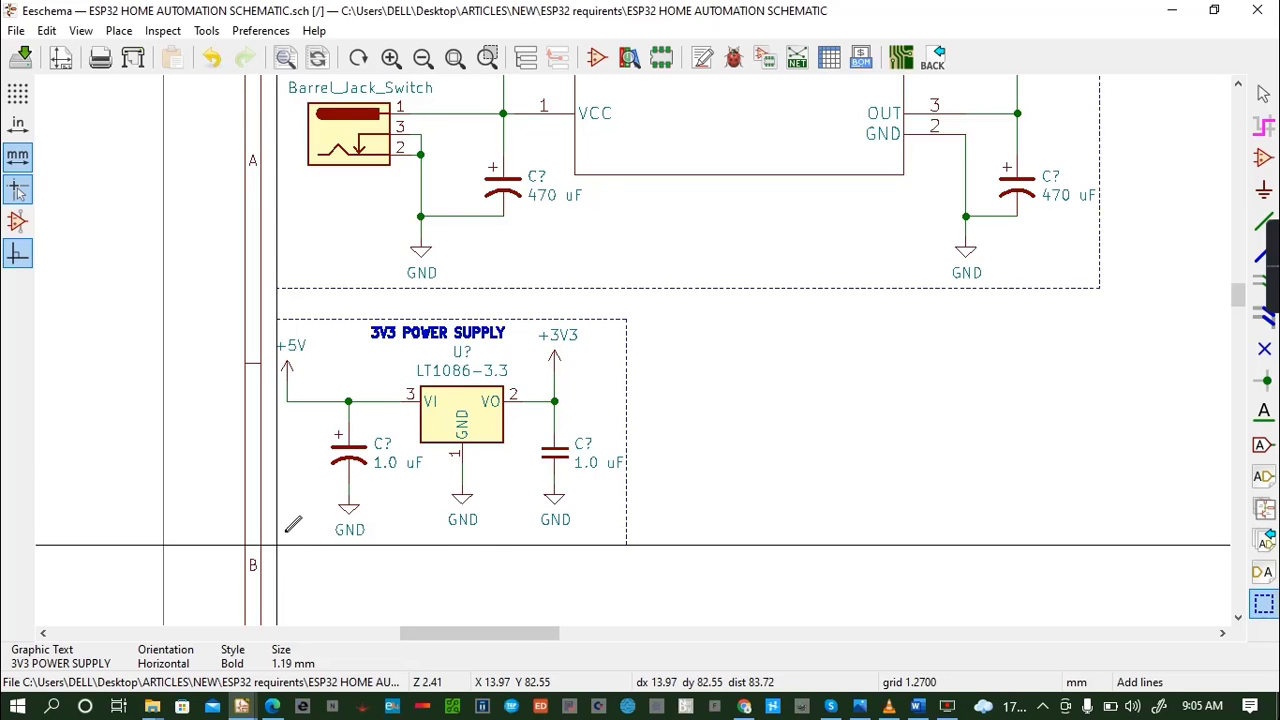
pyautogui.doubleClick(277, 320)
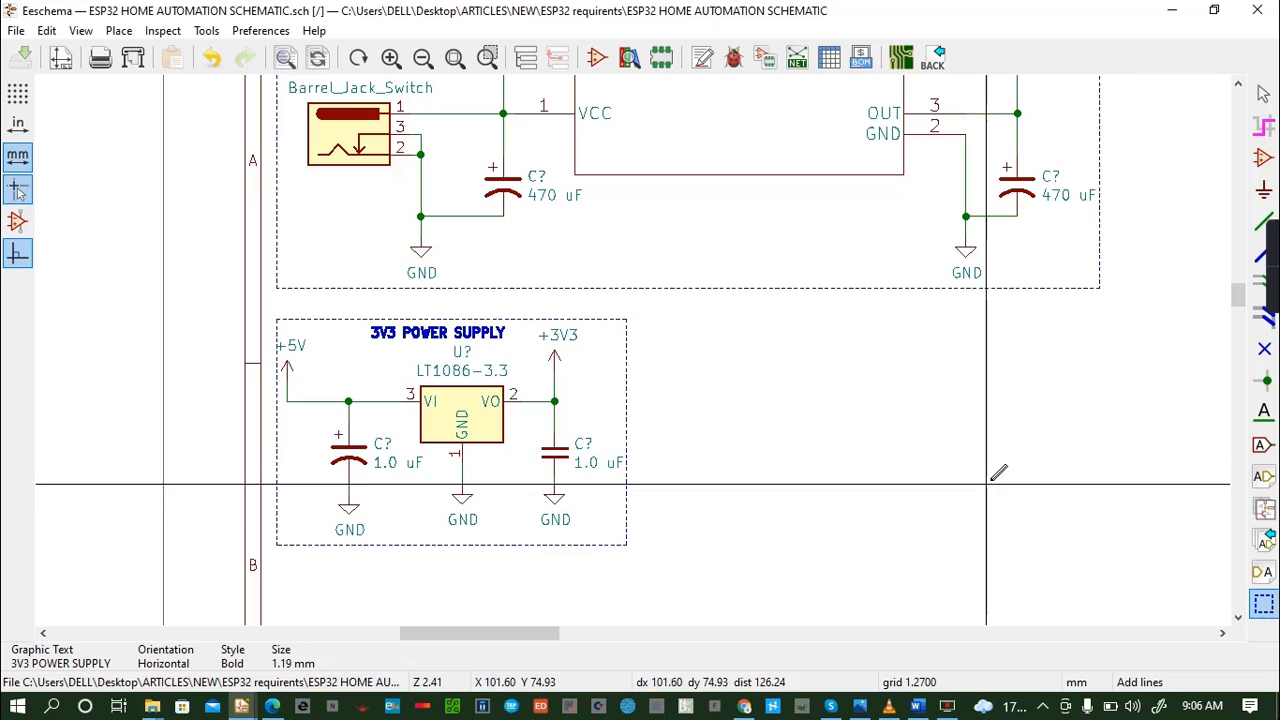
# - Start adding a symbol in the empty area beside the 12V and 5V supply block and filter the symbol library for ESP32-S2
pyautogui.click(1222, 633)
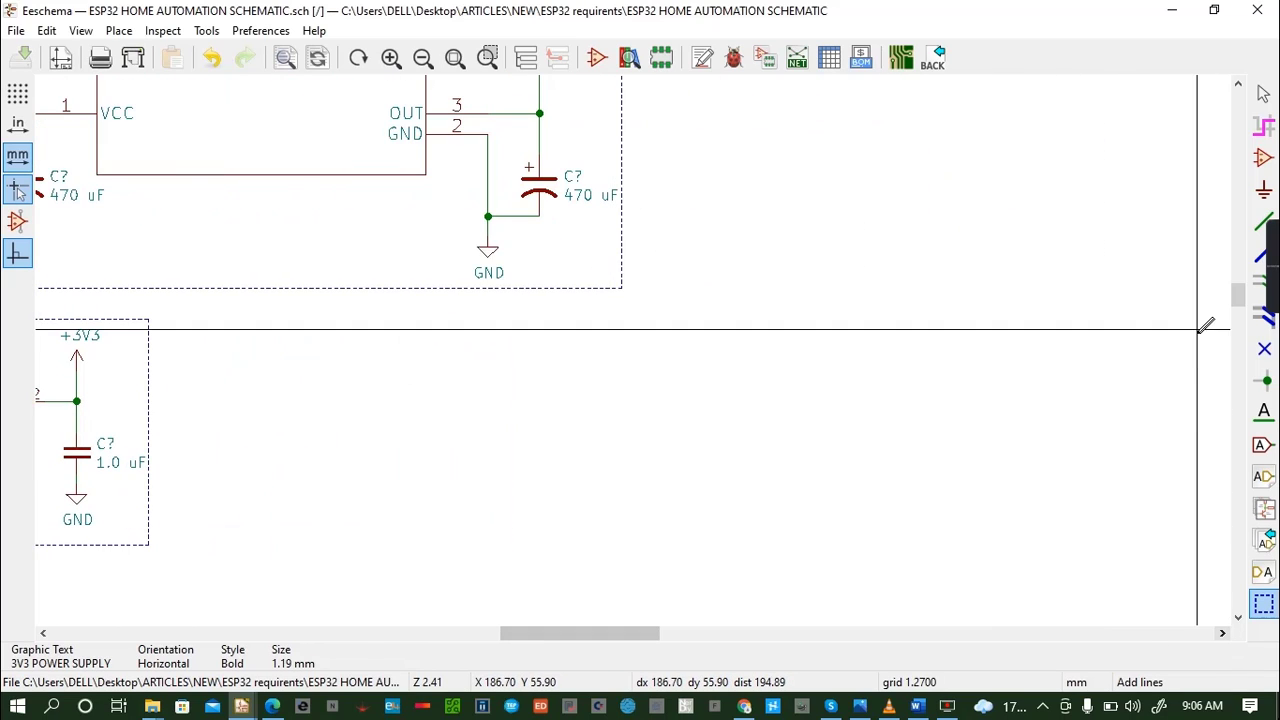
pyautogui.click(1238, 87)
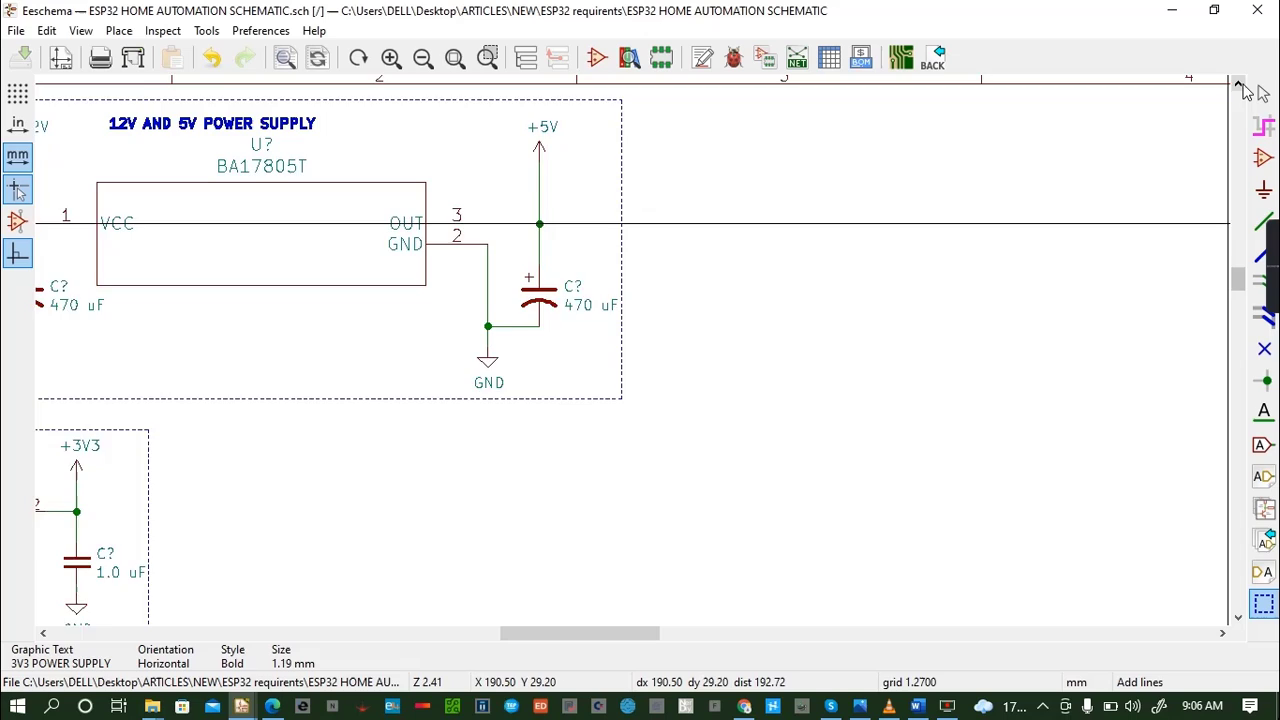
pyautogui.click(1222, 633)
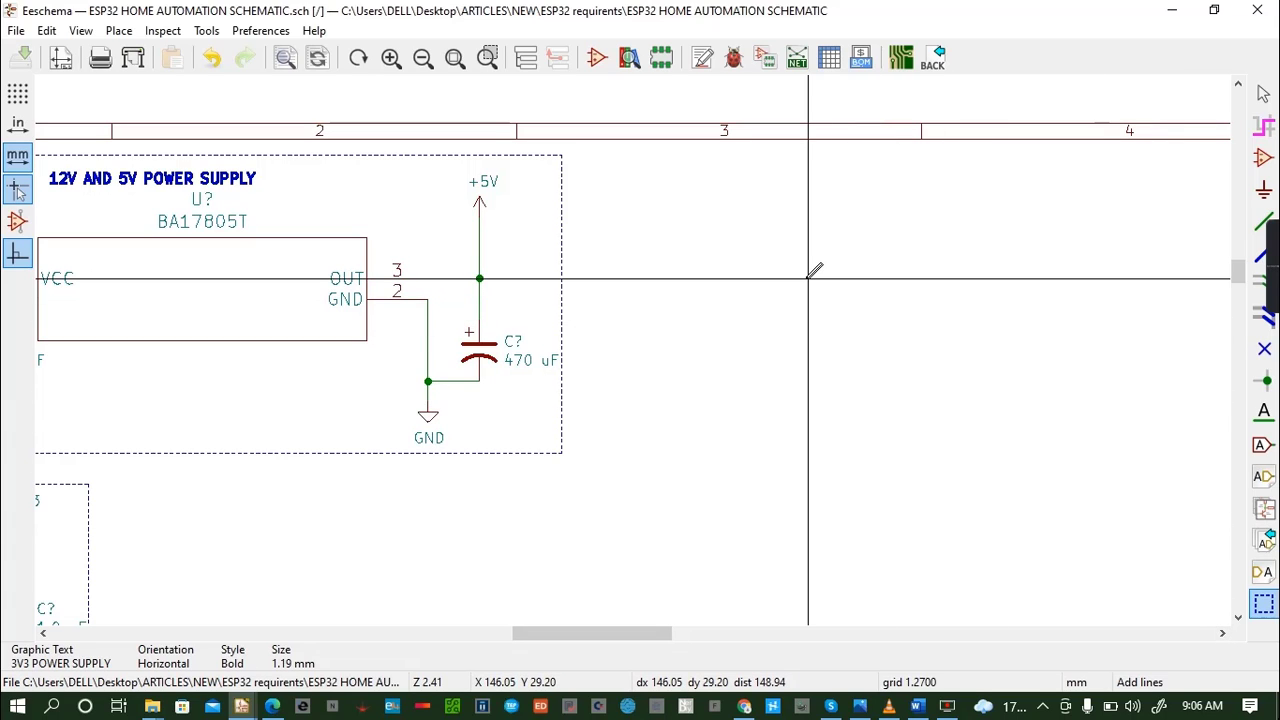
pyautogui.press('a')
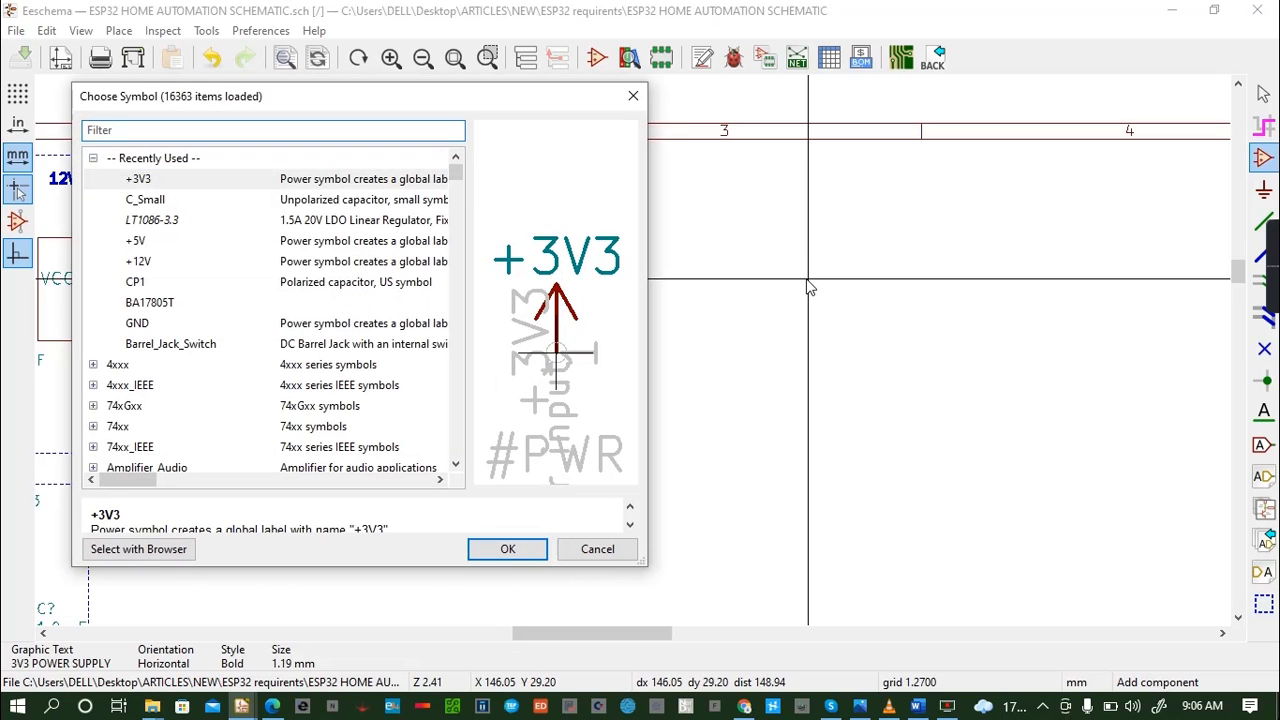
pyautogui.write('ESP')
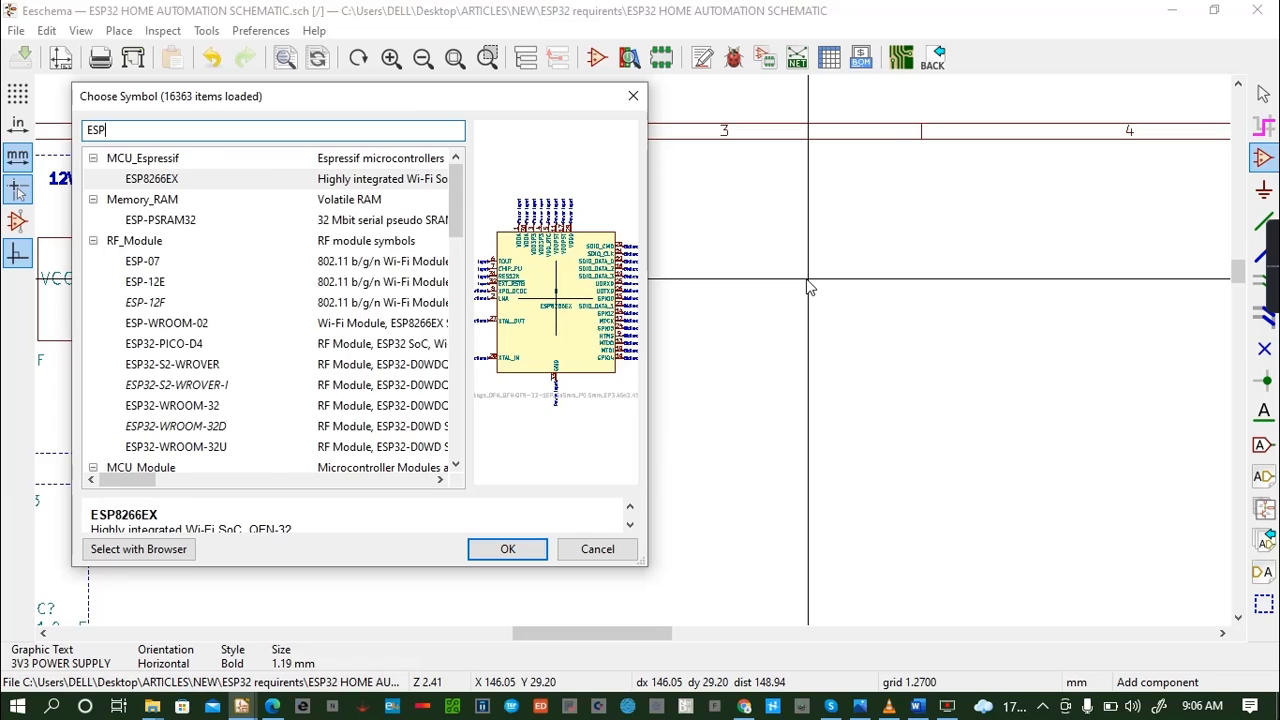
pyautogui.write('32')
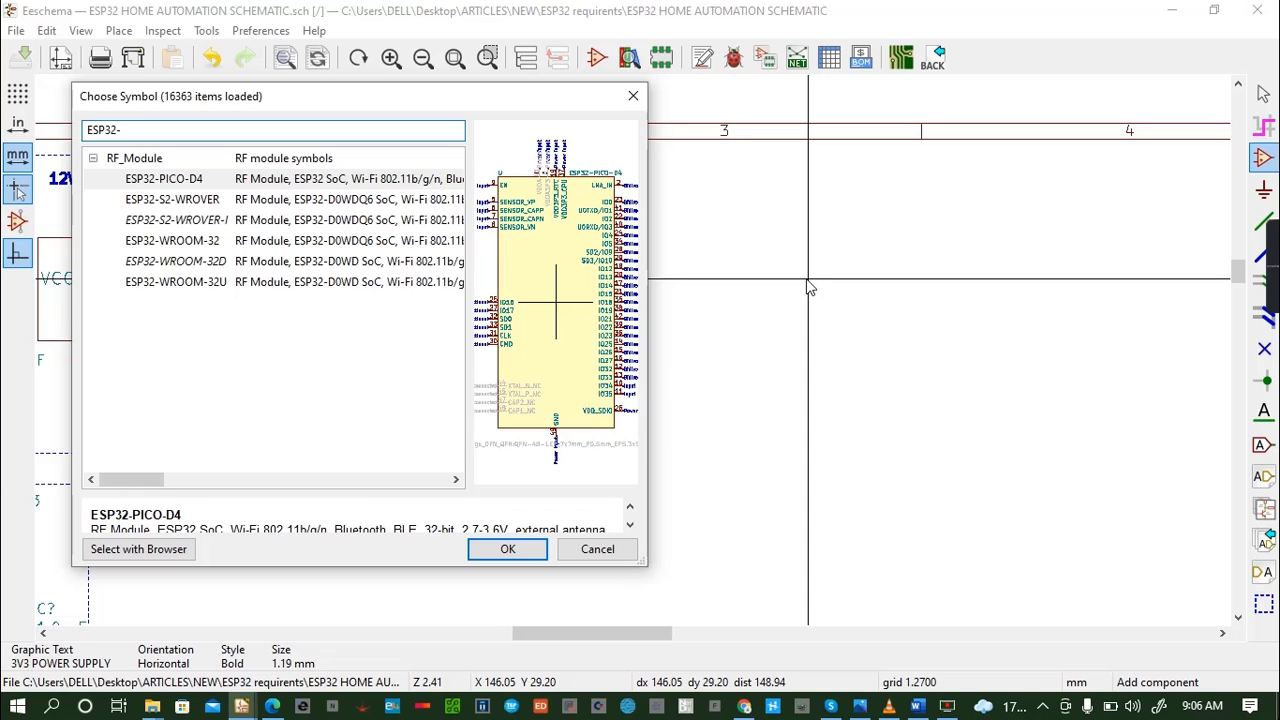
pyautogui.write('-S2')
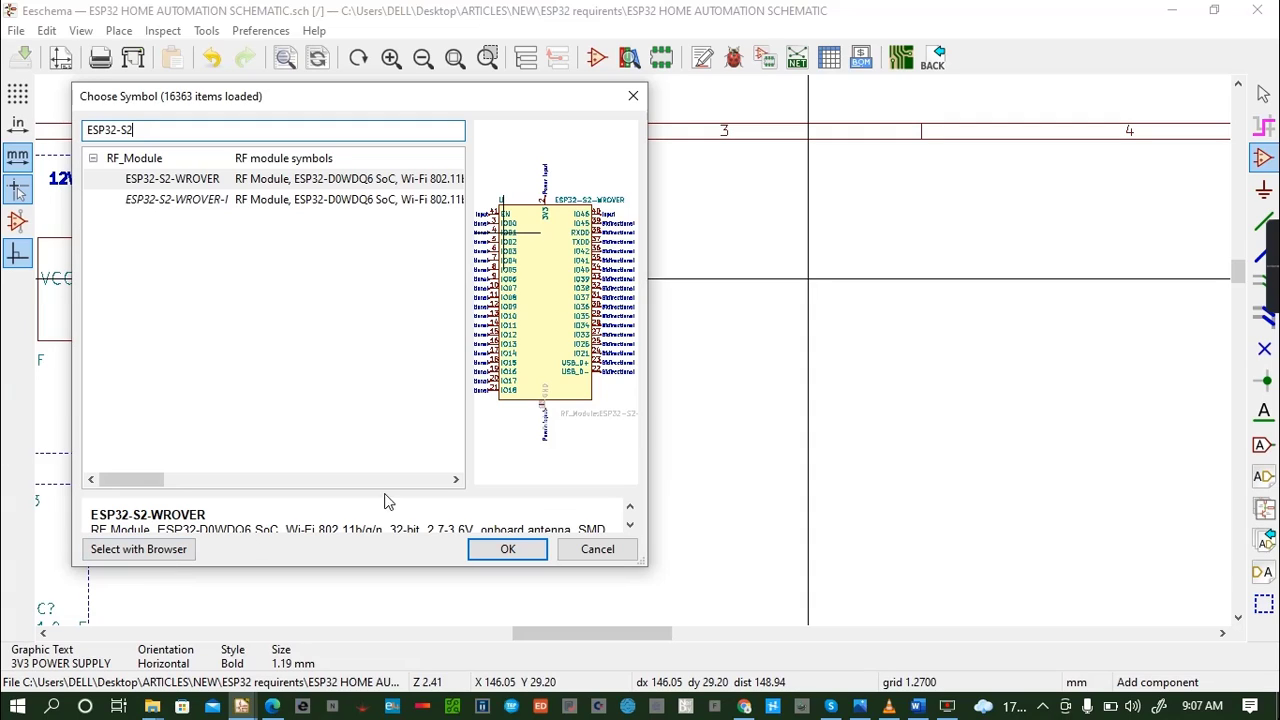
# - Examine the full descriptions of the ESP32-S2-WROVER and ESP32-S2-WROVER-I symbols
pyautogui.click(455, 481)
pyautogui.click(455, 484)
pyautogui.click(455, 484)
pyautogui.click(455, 484)
pyautogui.click(455, 484)
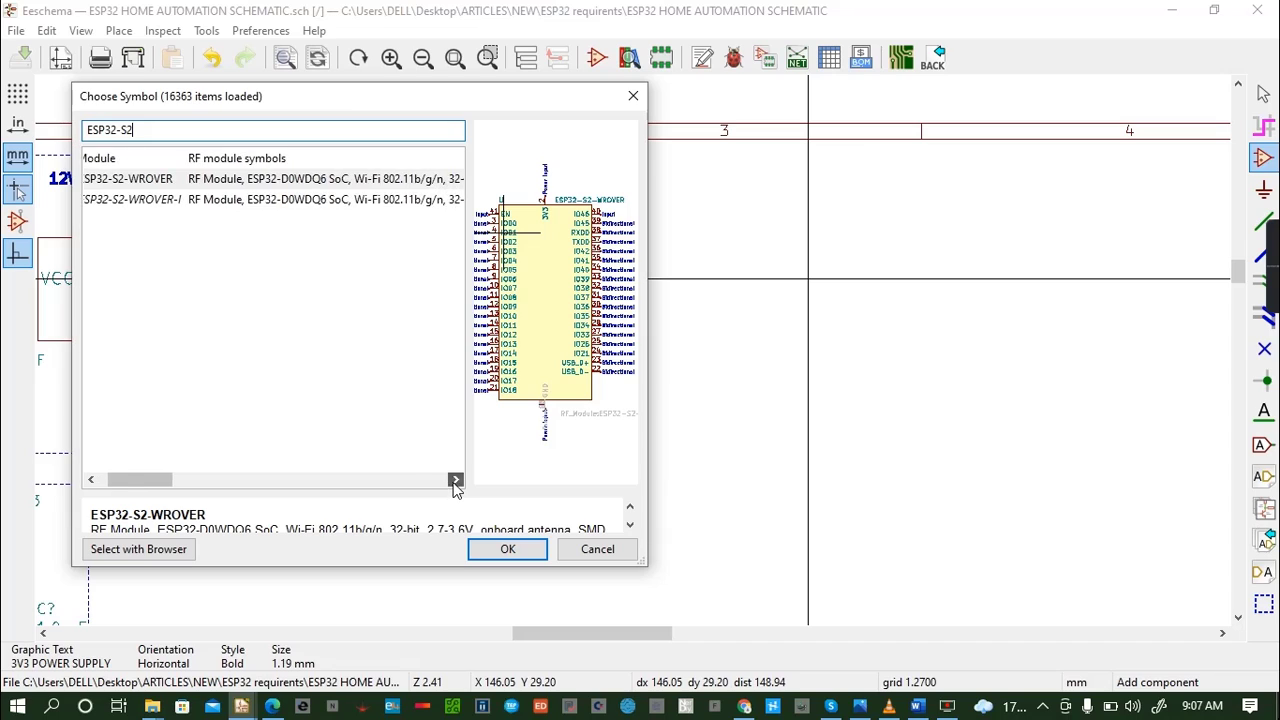
pyautogui.click(455, 484)
pyautogui.click(455, 484)
pyautogui.click(455, 484)
pyautogui.click(455, 484)
pyautogui.click(455, 481)
pyautogui.click(455, 481)
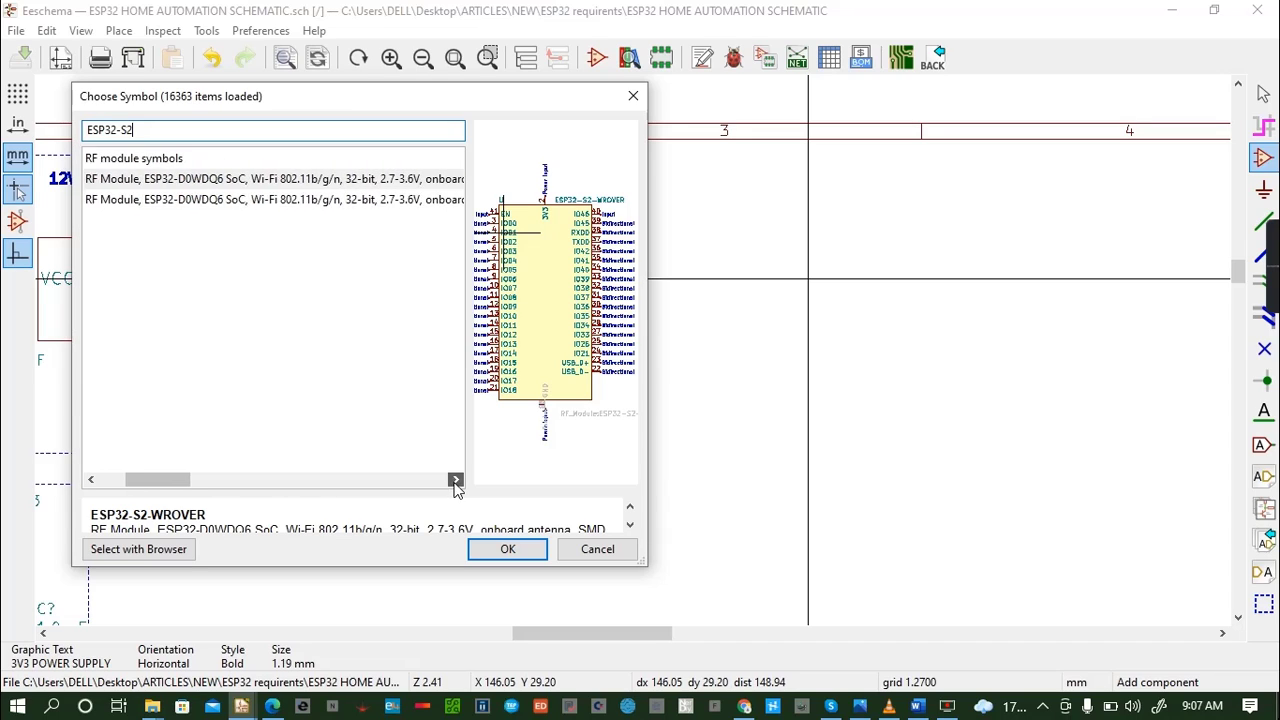
pyautogui.click(455, 481)
pyautogui.click(455, 481)
pyautogui.click(455, 481)
pyautogui.click(455, 481)
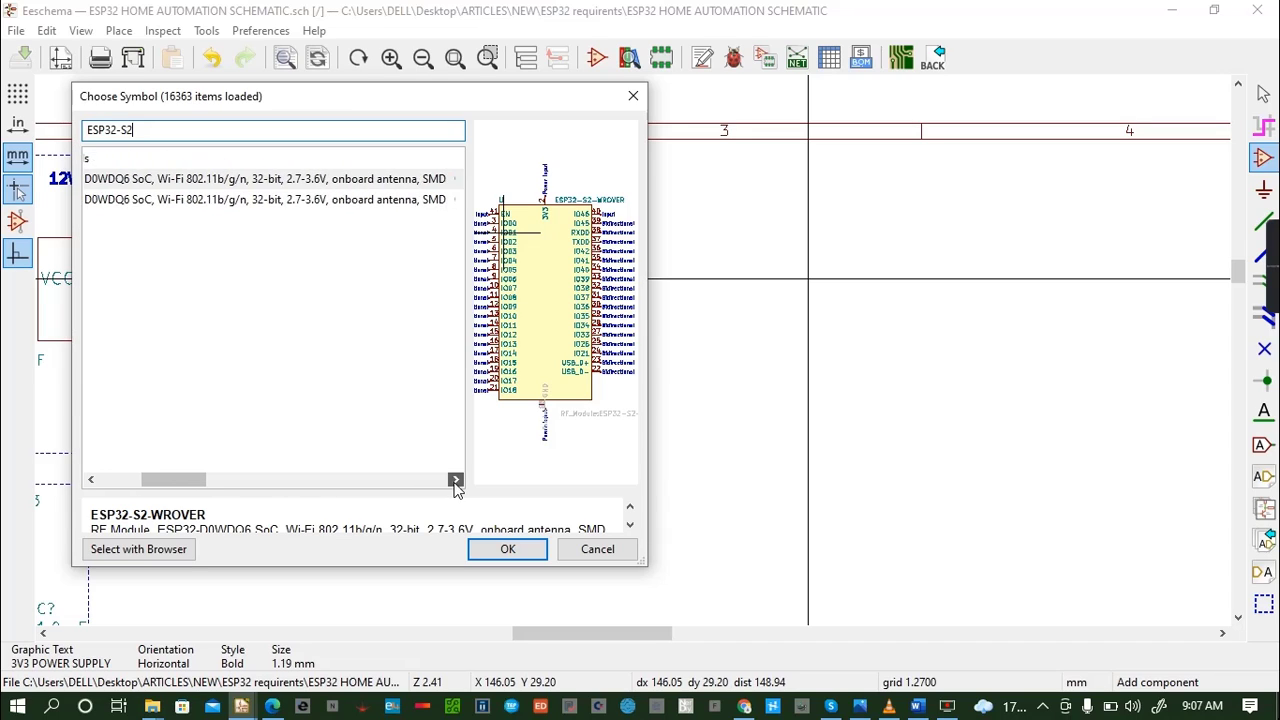
pyautogui.click(455, 481)
pyautogui.click(455, 481)
pyautogui.click(455, 484)
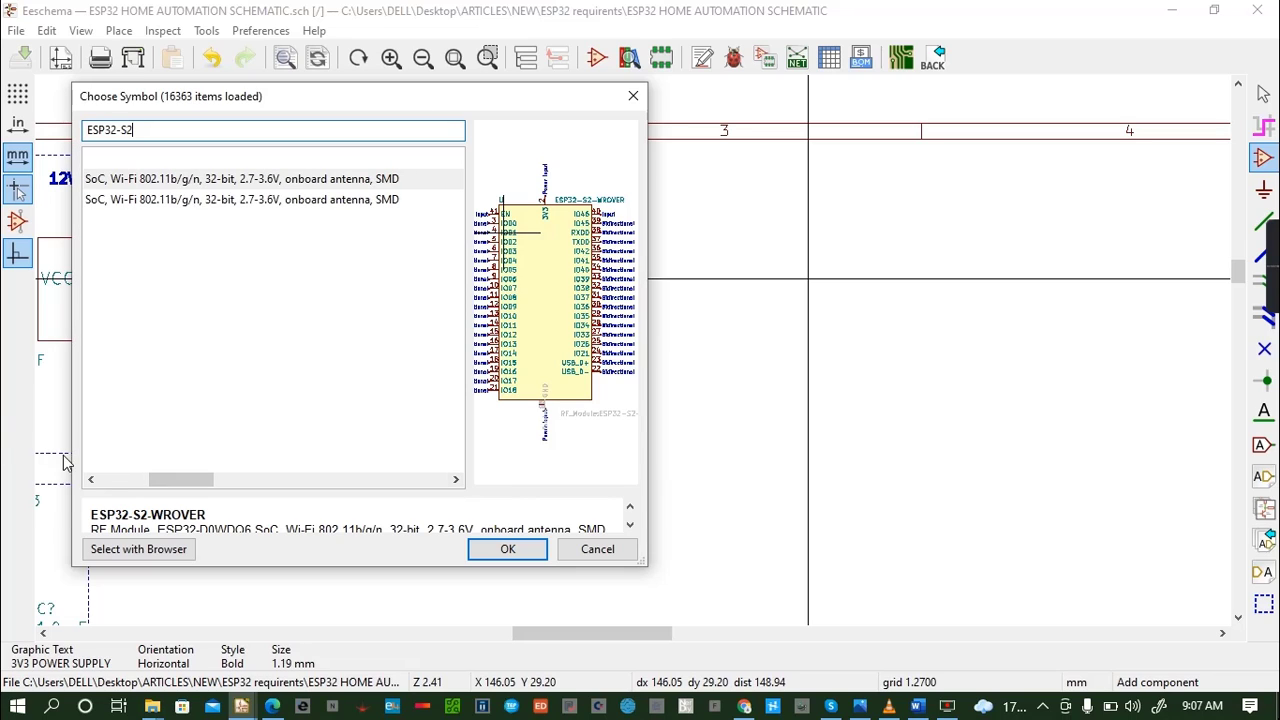
pyautogui.click(90, 480)
pyautogui.click(90, 481)
pyautogui.click(90, 481)
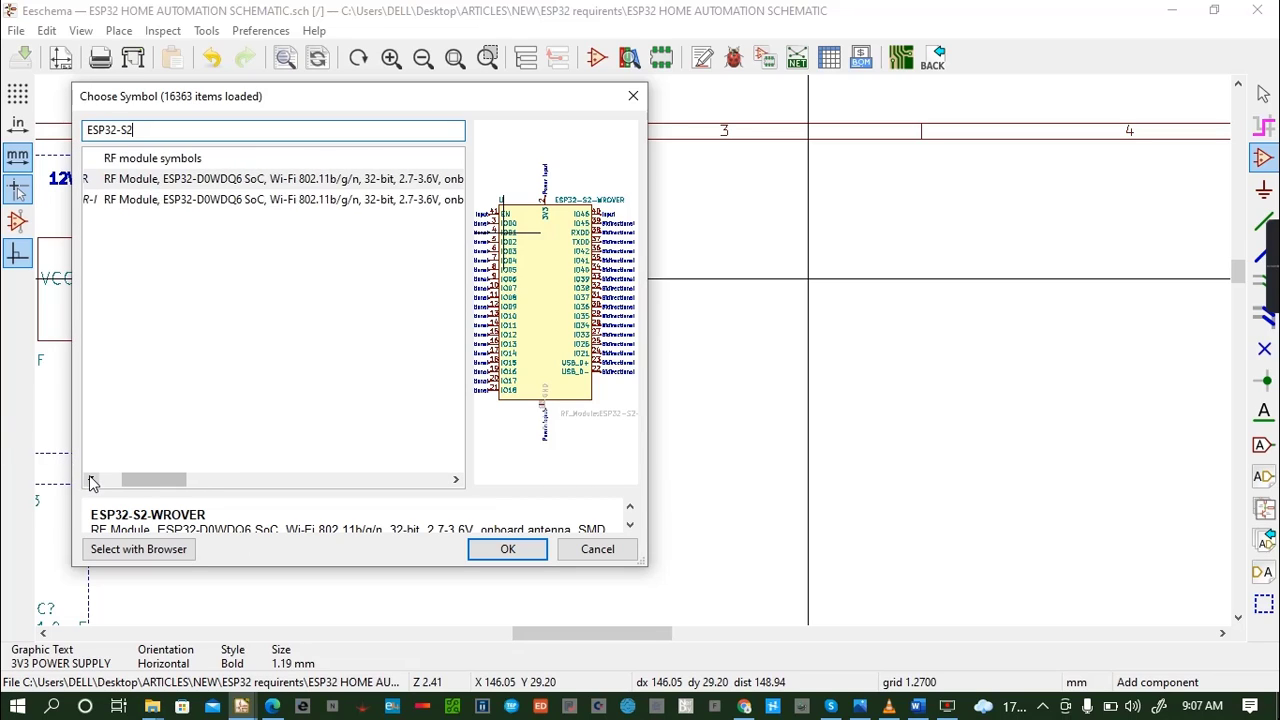
pyautogui.click(90, 481)
pyautogui.click(90, 481)
pyautogui.click(90, 481)
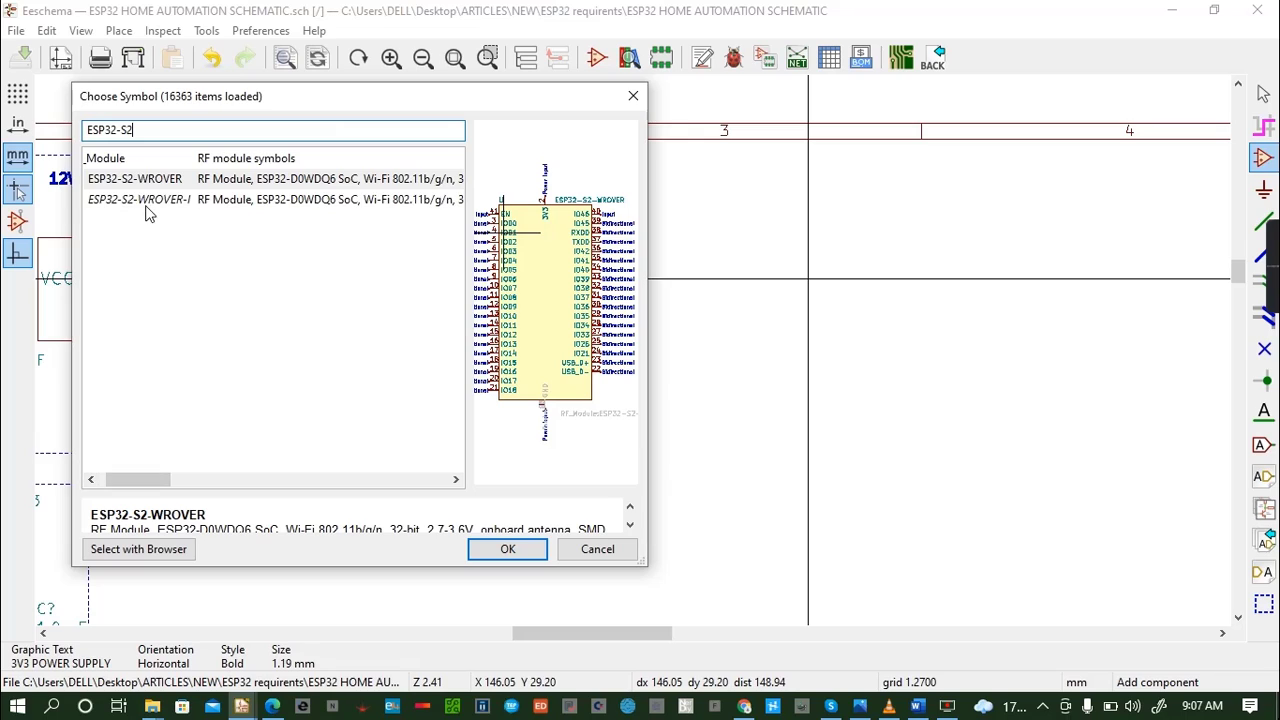
# - Place the ESP32-S2-WROVER symbol in the empty area beyond the 12V and 5V supply block and save the schematic
pyautogui.click(148, 214)
pyautogui.click(154, 181)
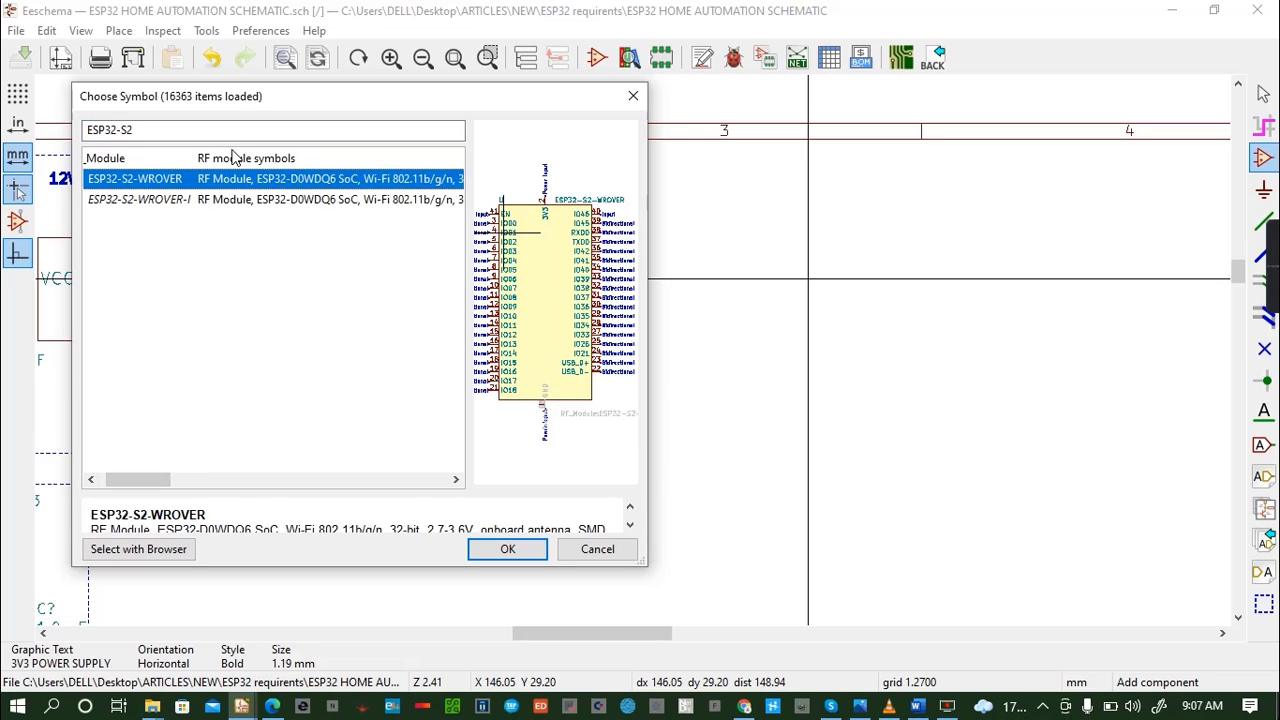
pyautogui.click(512, 550)
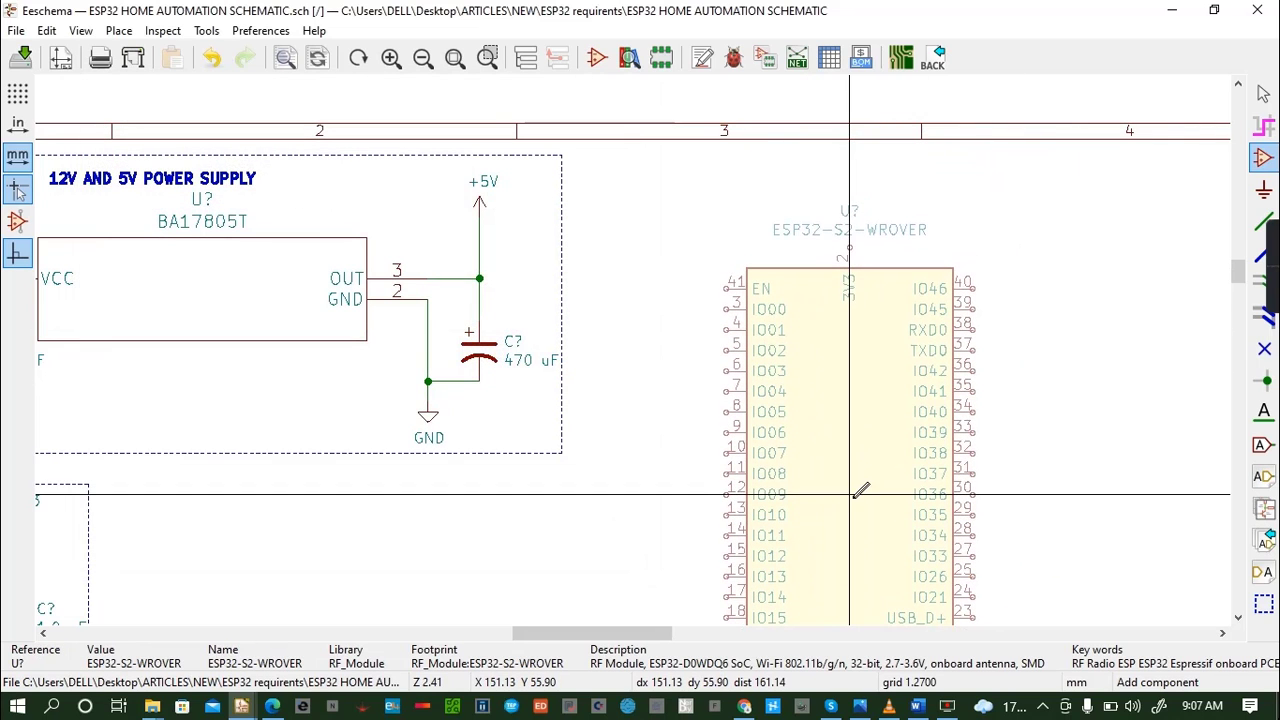
pyautogui.click(790, 514)
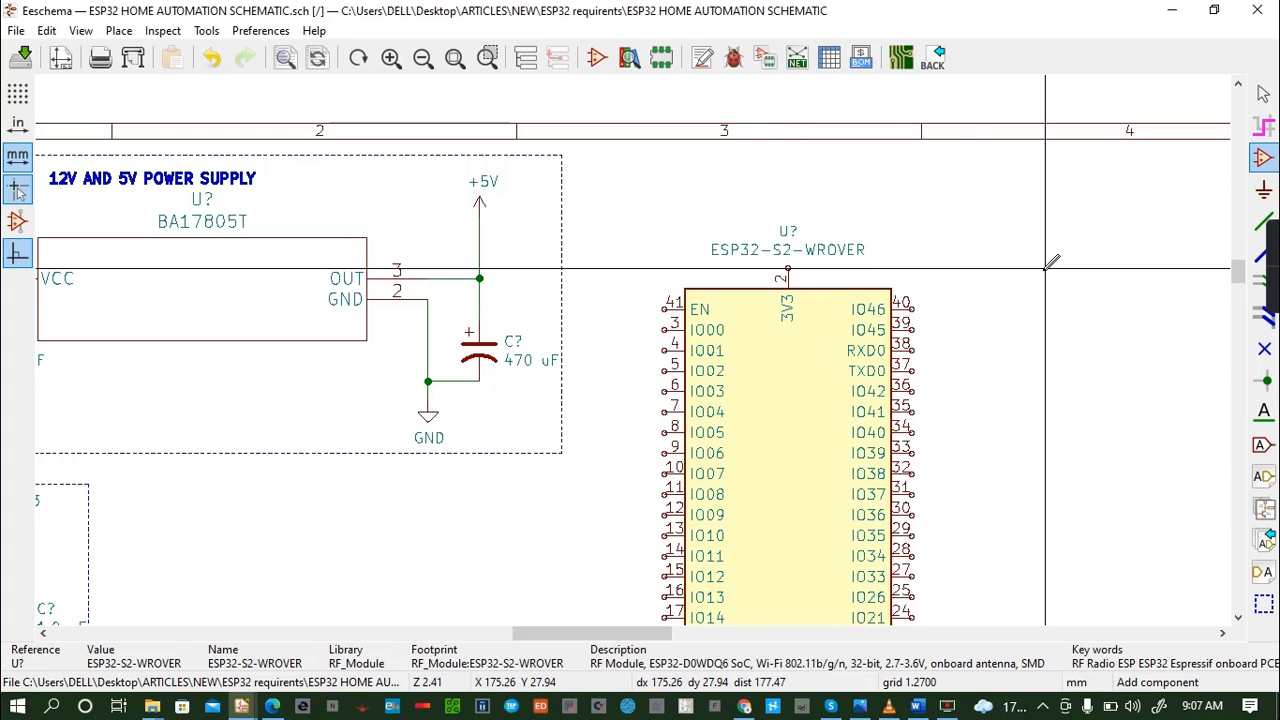
pyautogui.hotkey('ctrl', 's')
pyautogui.scroll(-1, 695, 318)
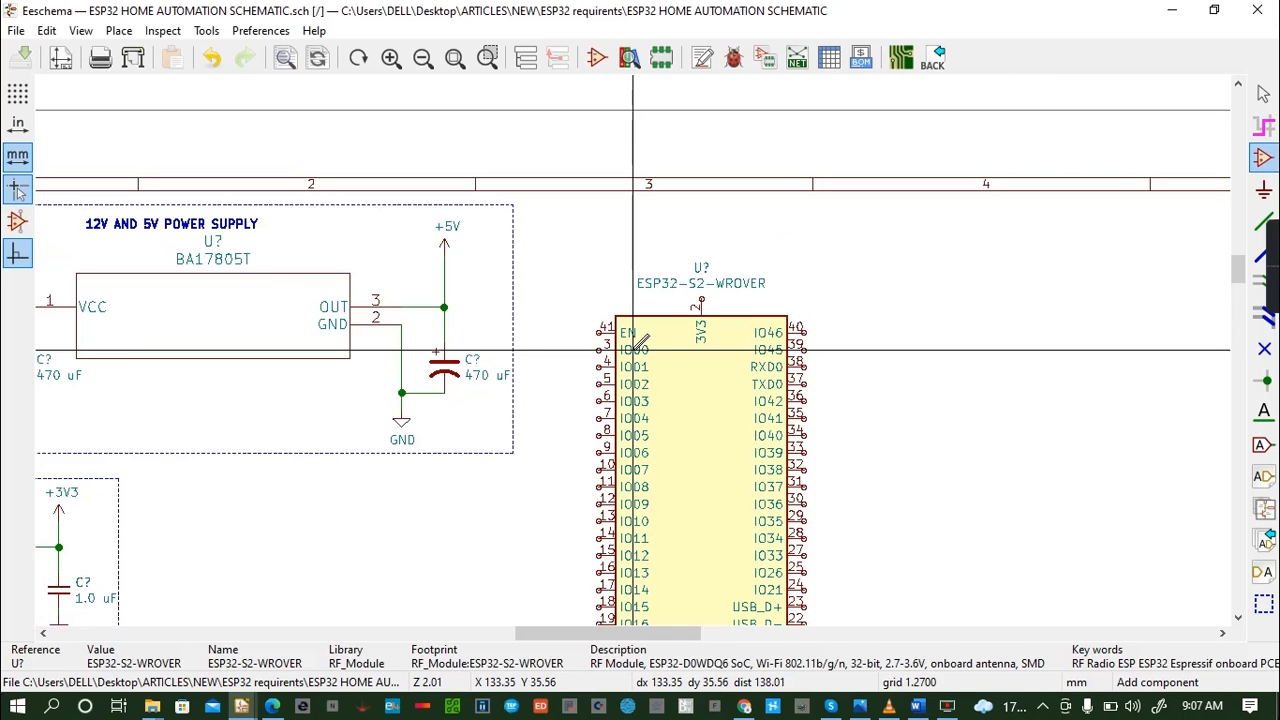
# - Copy the +3V3 power symbol from the 3V3 supply circuit and place the copy above the ESP32-S2-WROVER's 3V3 pin
pyautogui.scroll(-1, 640, 342)
pyautogui.scroll(-1, 640, 342)
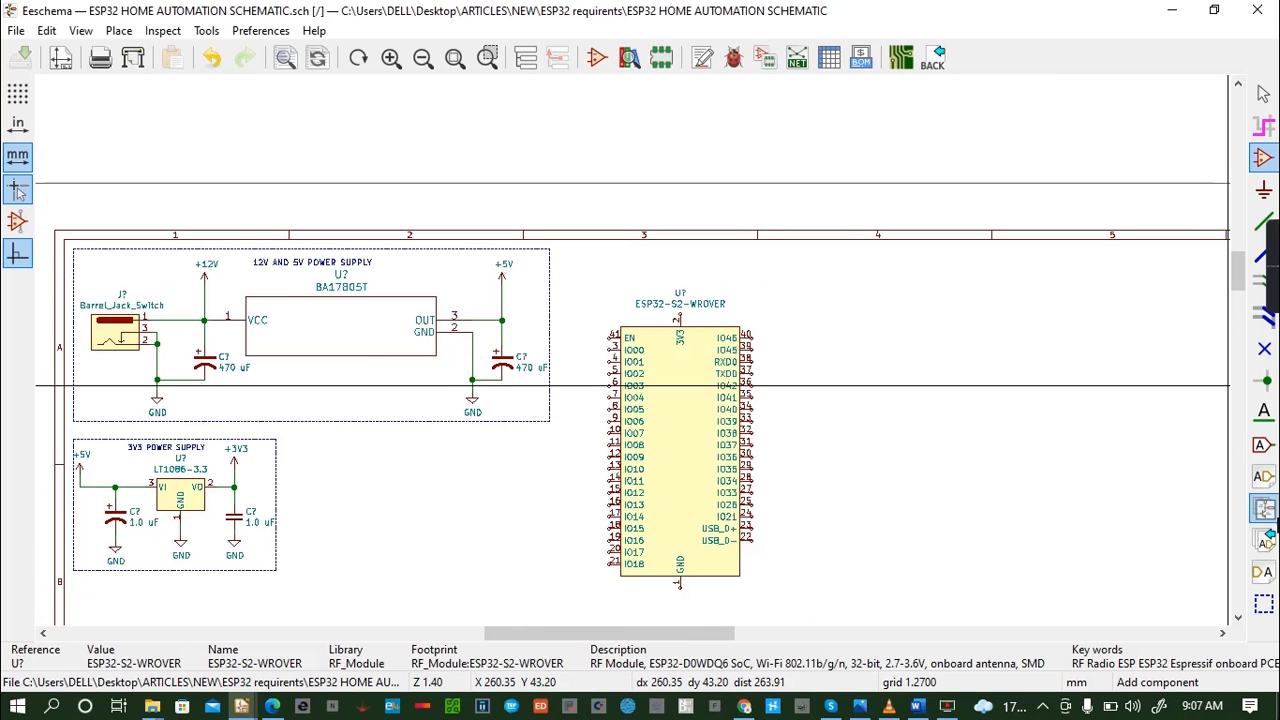
pyautogui.click(1237, 619)
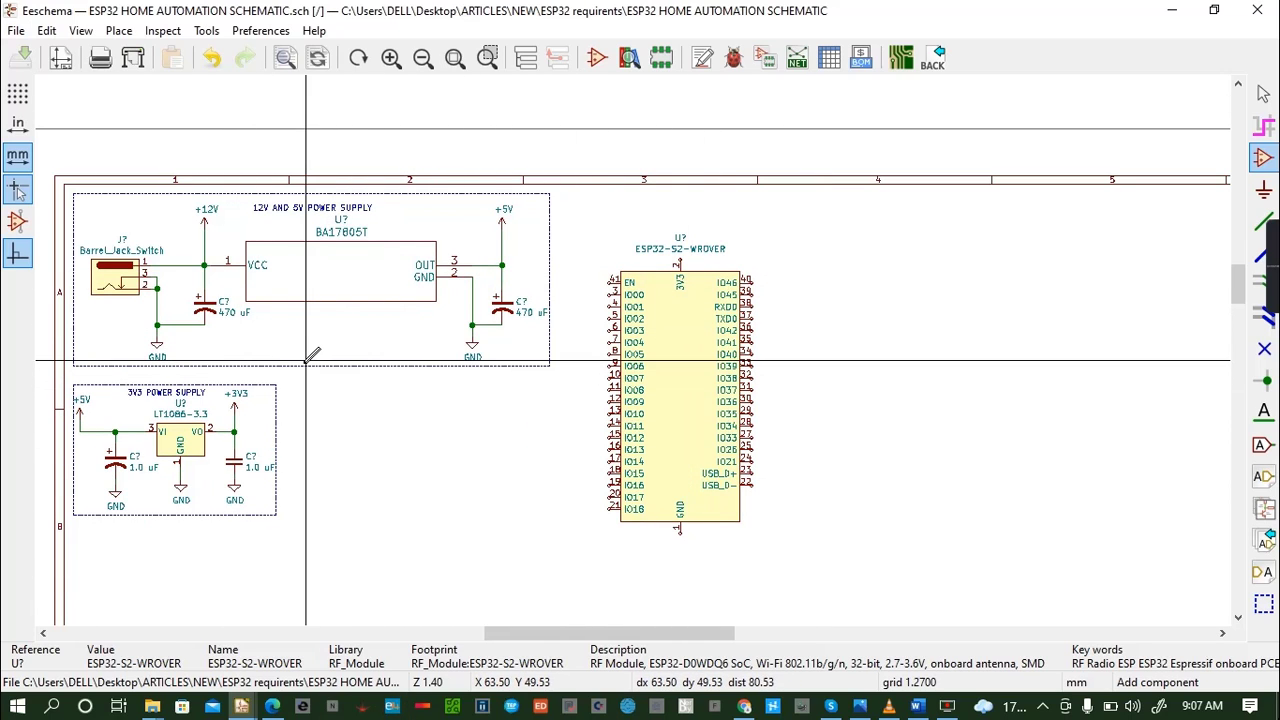
pyautogui.click(235, 408)
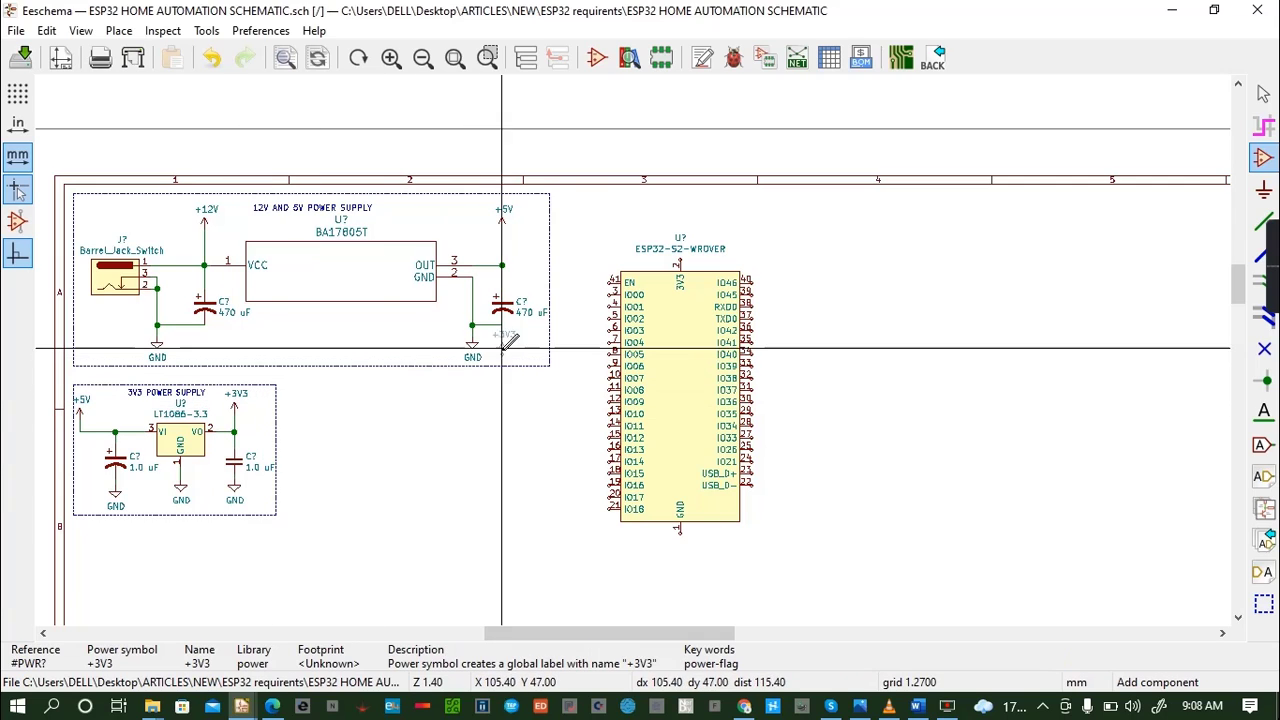
pyautogui.click(676, 213)
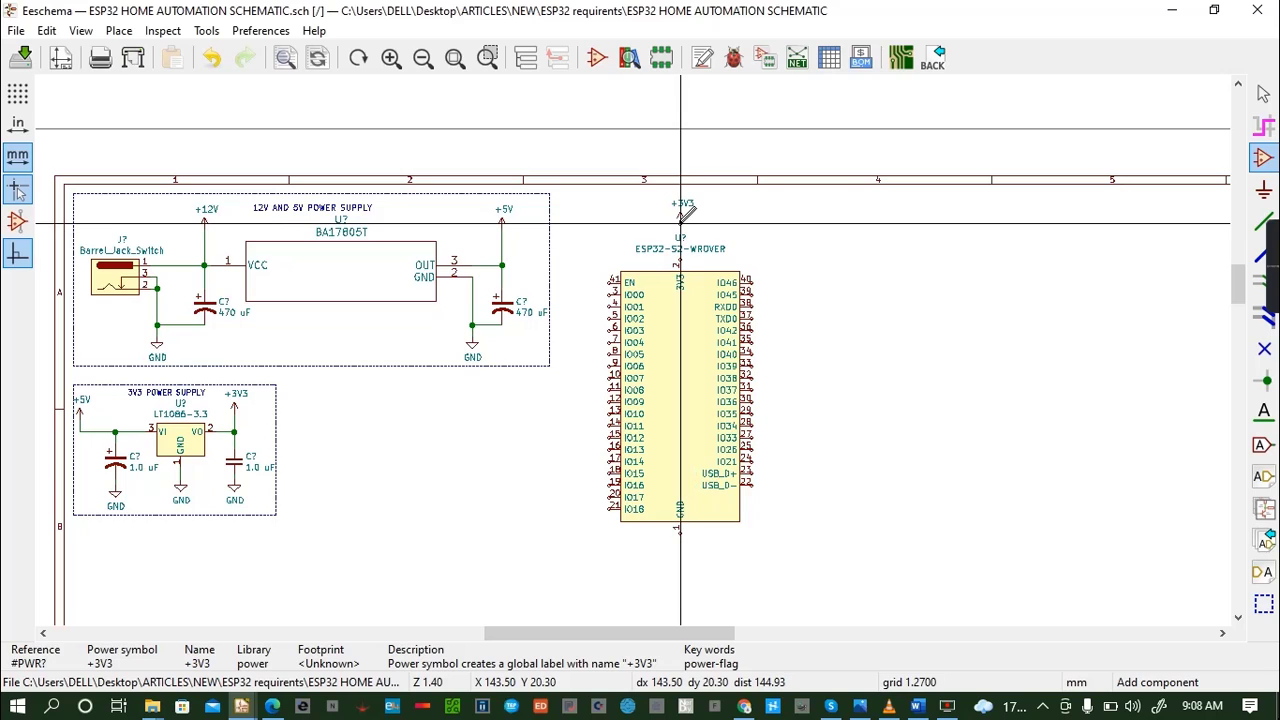
# - Wire the +3V3 power symbol above the ESP32-S2-WROVER straight down to the module's 3V3 pin
pyautogui.press('w')
pyautogui.click(680, 258)
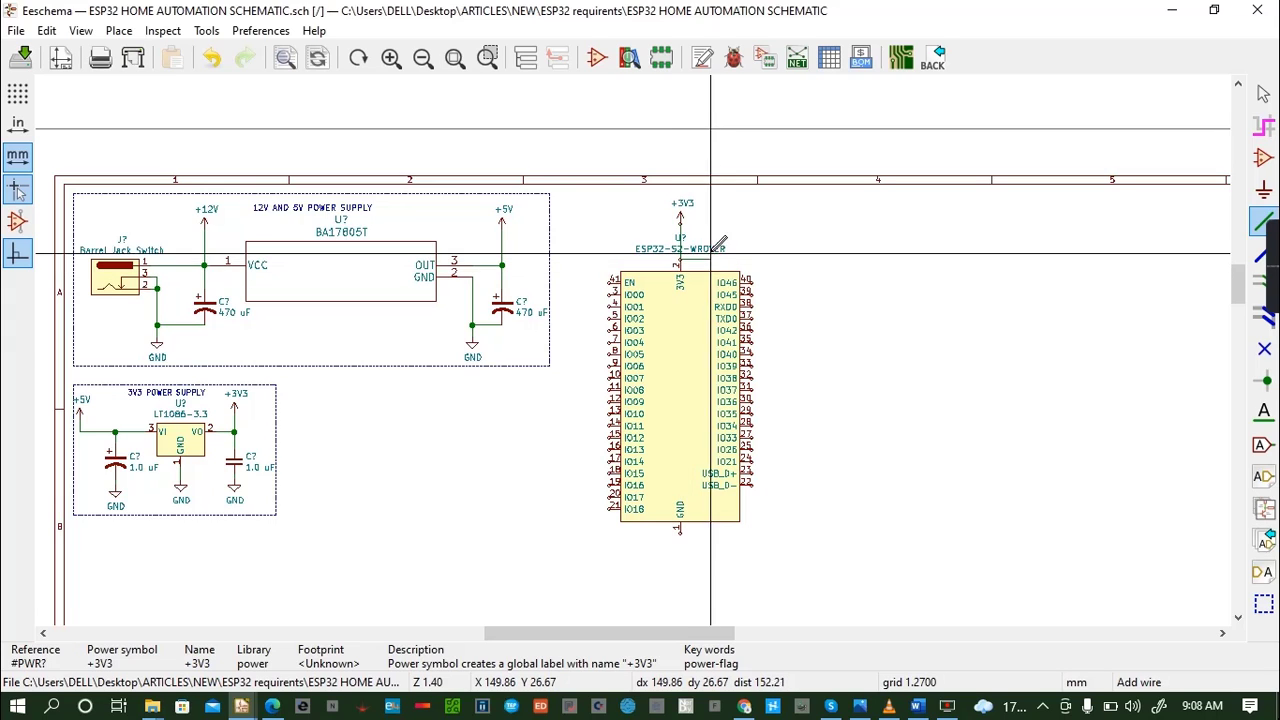
pyautogui.scroll(-1, 700, 260)
pyautogui.scroll(4, 632, 350)
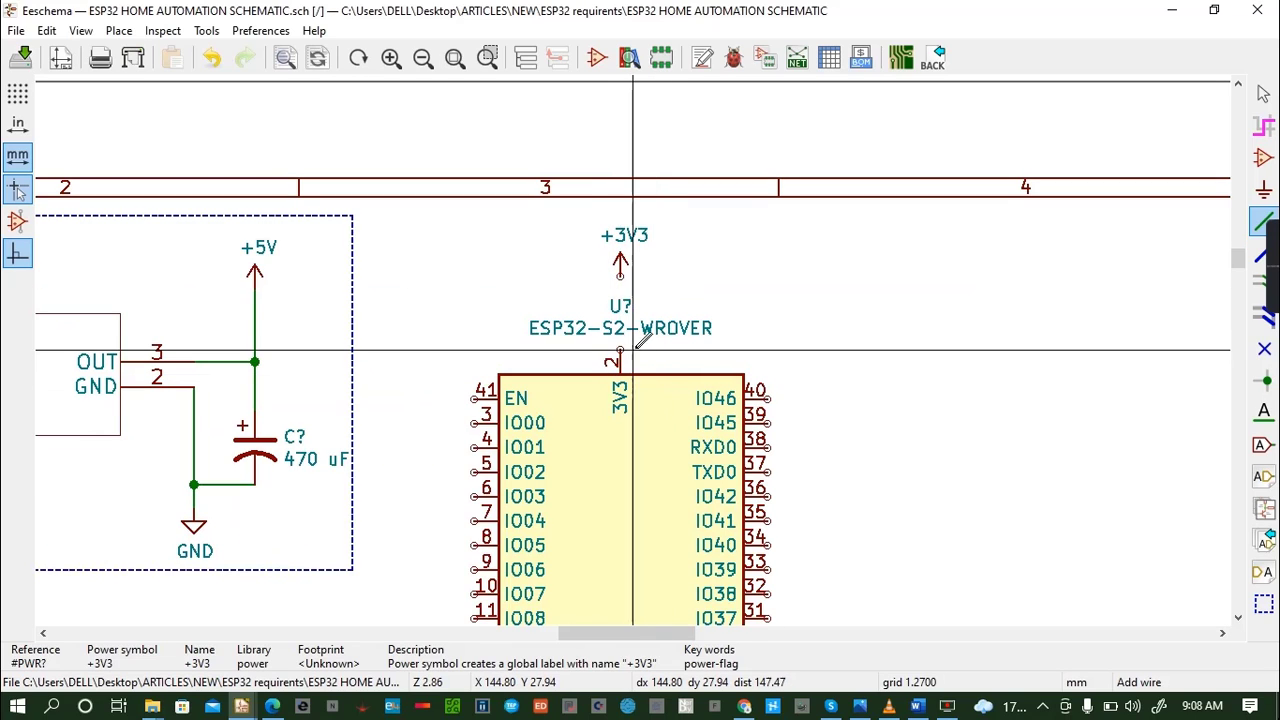
pyautogui.click(621, 279)
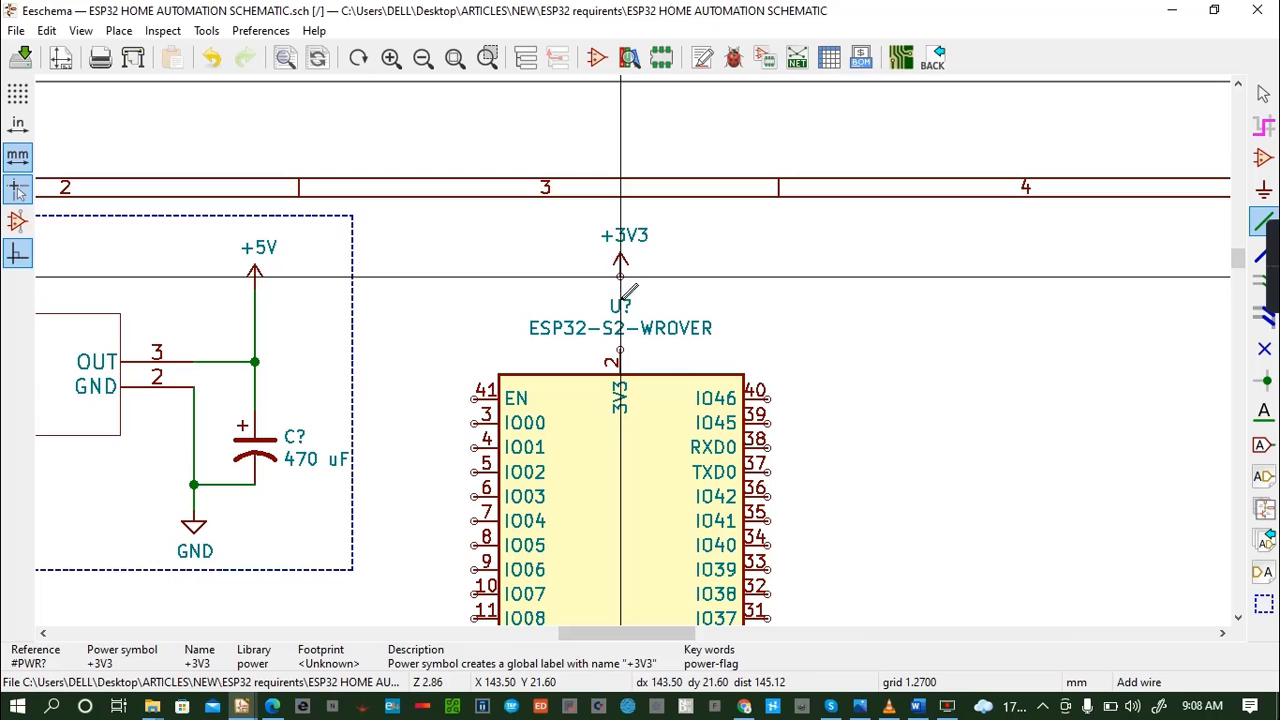
pyautogui.click(621, 350)
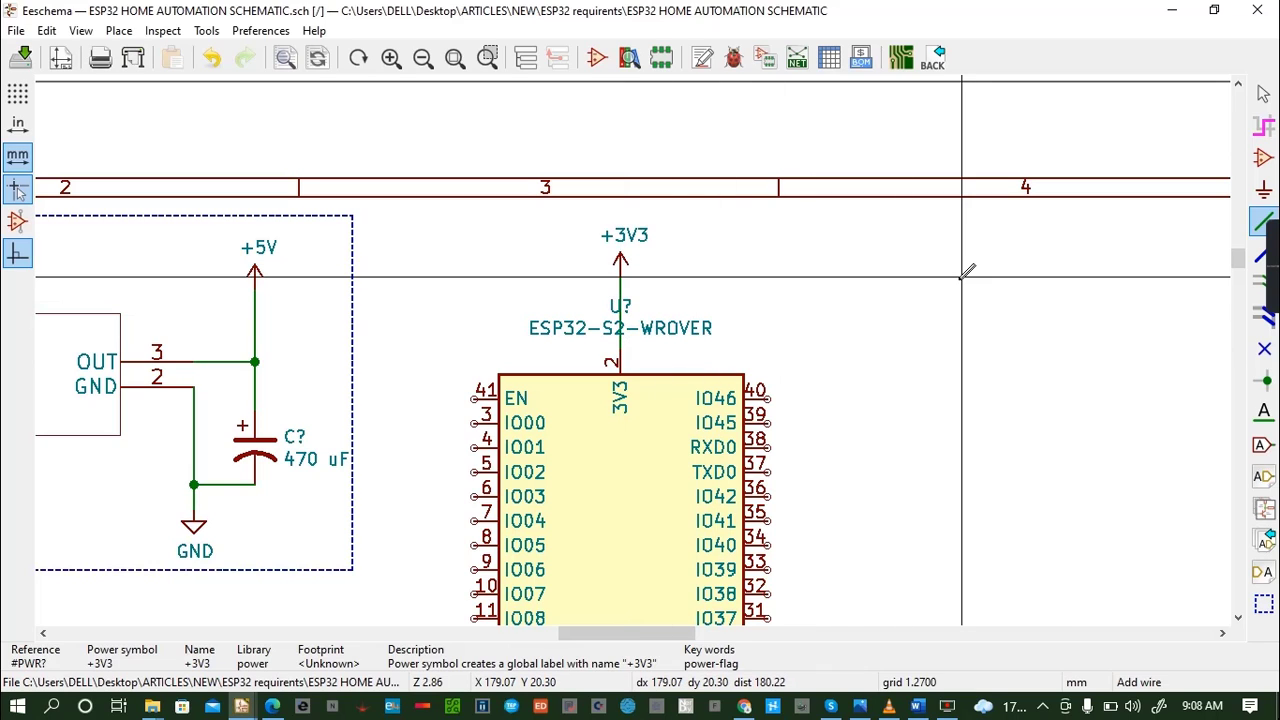
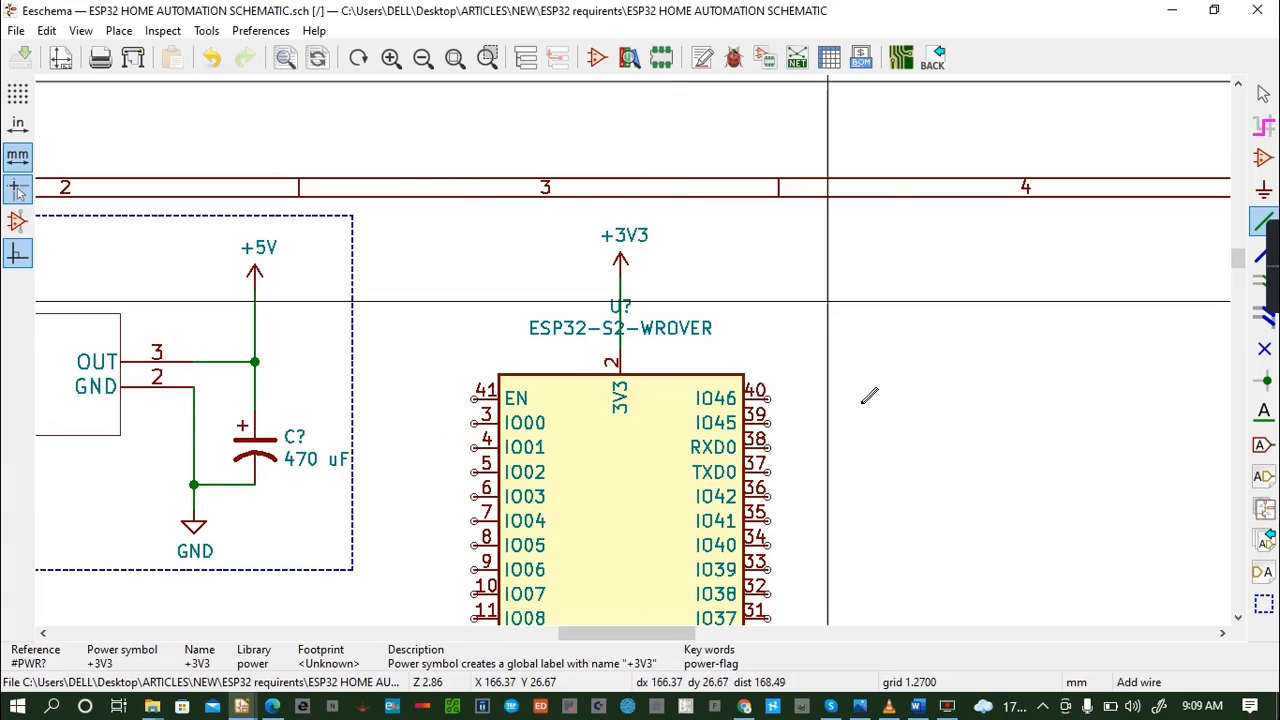
# - Place an R_Small_US resistor, rotated horizontal, beside the ESP32-S2-WROVER in line with its IO33 pin
pyautogui.click(1239, 618)
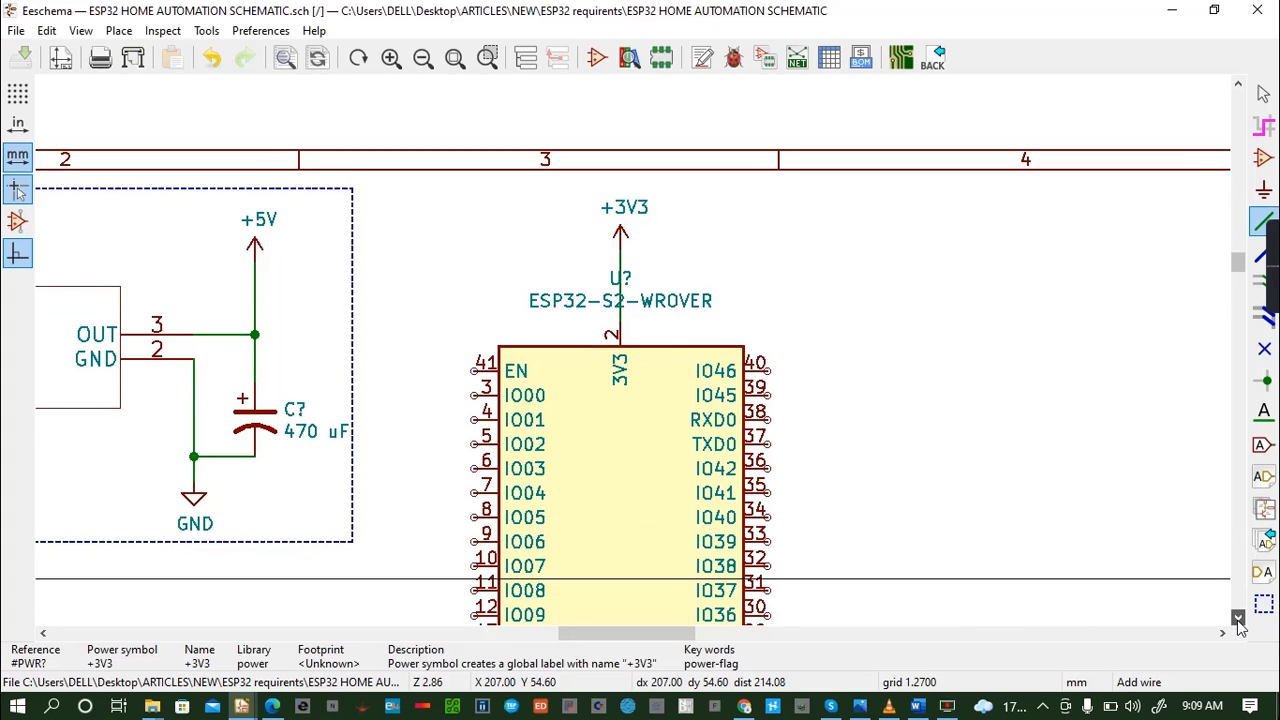
pyautogui.click(1239, 618)
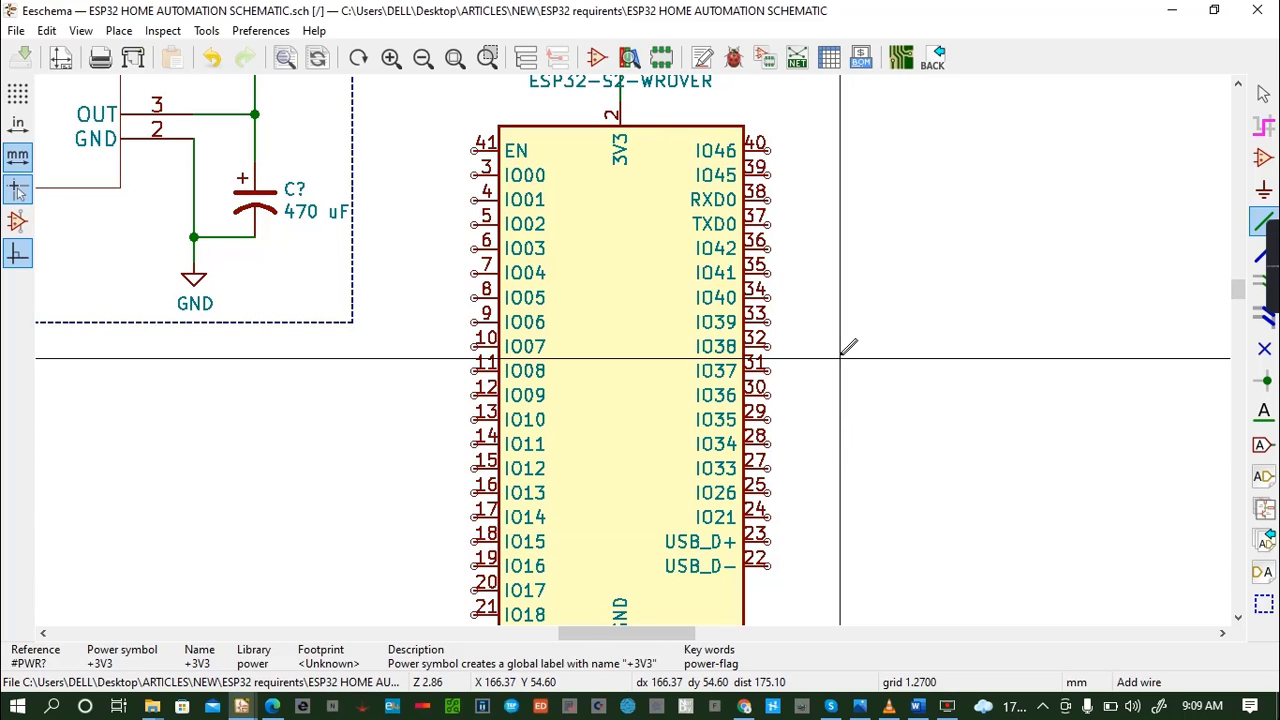
pyautogui.press('a')
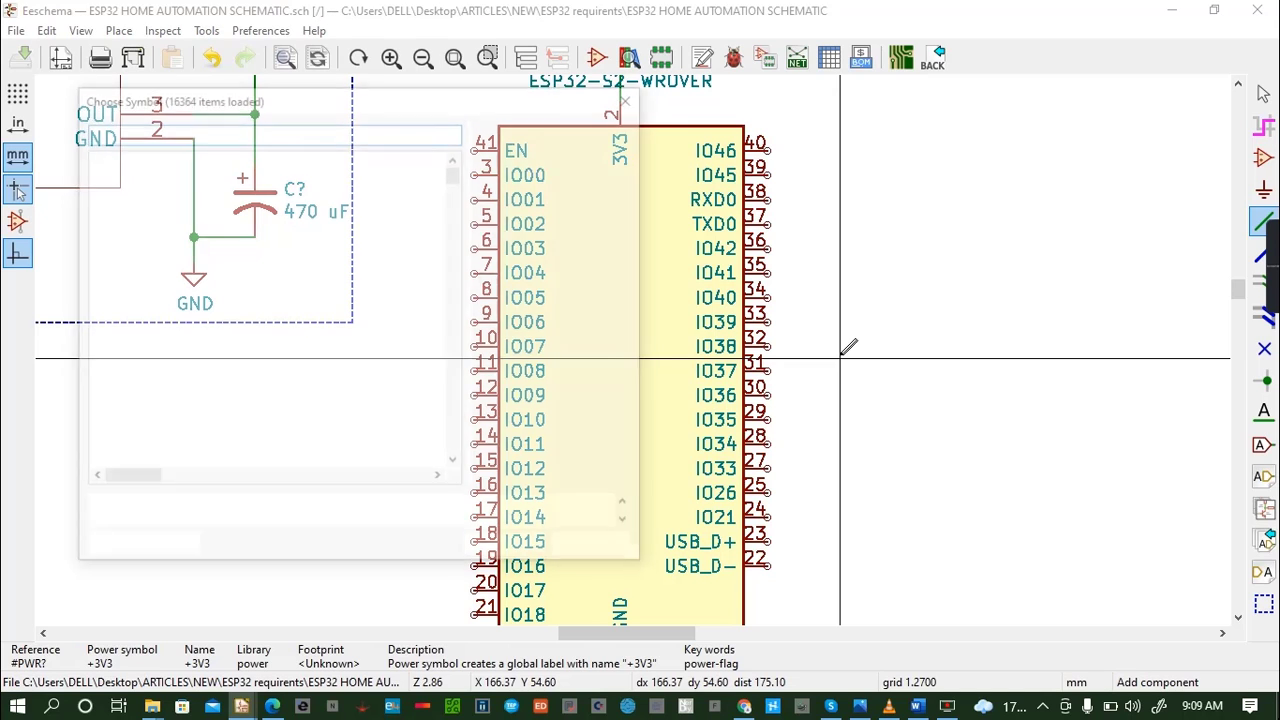
pyautogui.write('RESIS')
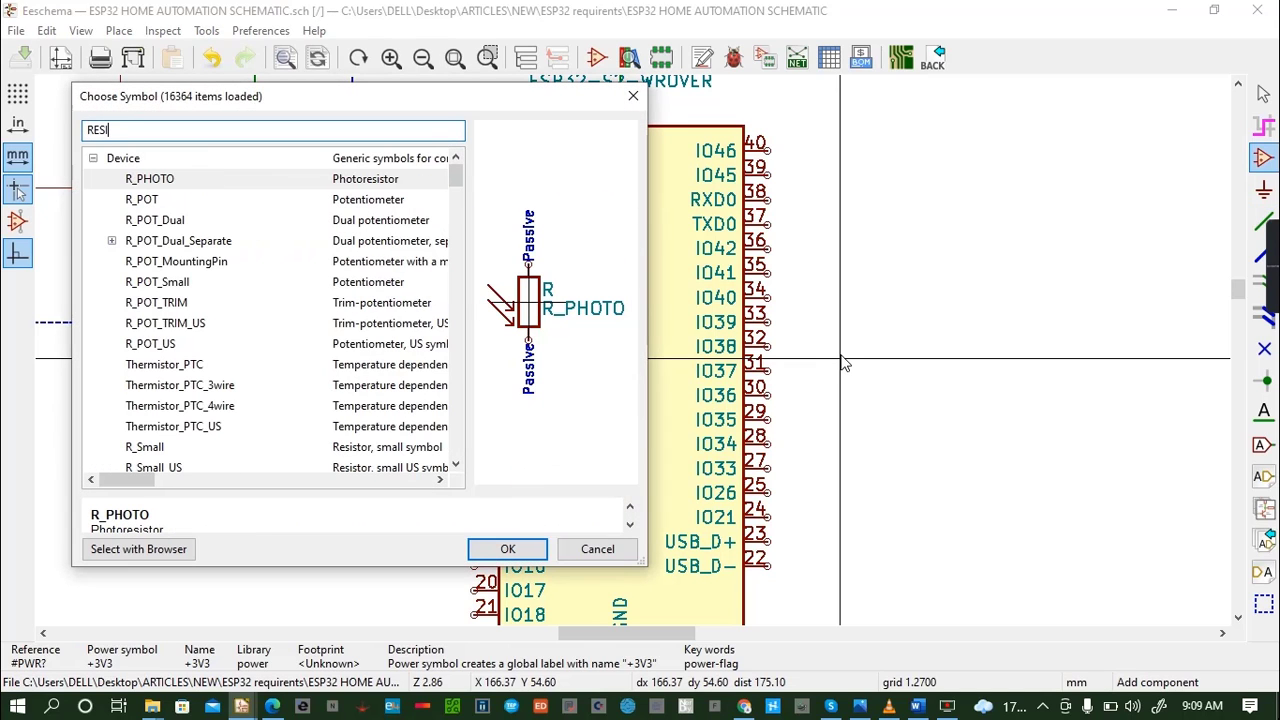
pyautogui.click(206, 448)
pyautogui.click(455, 464)
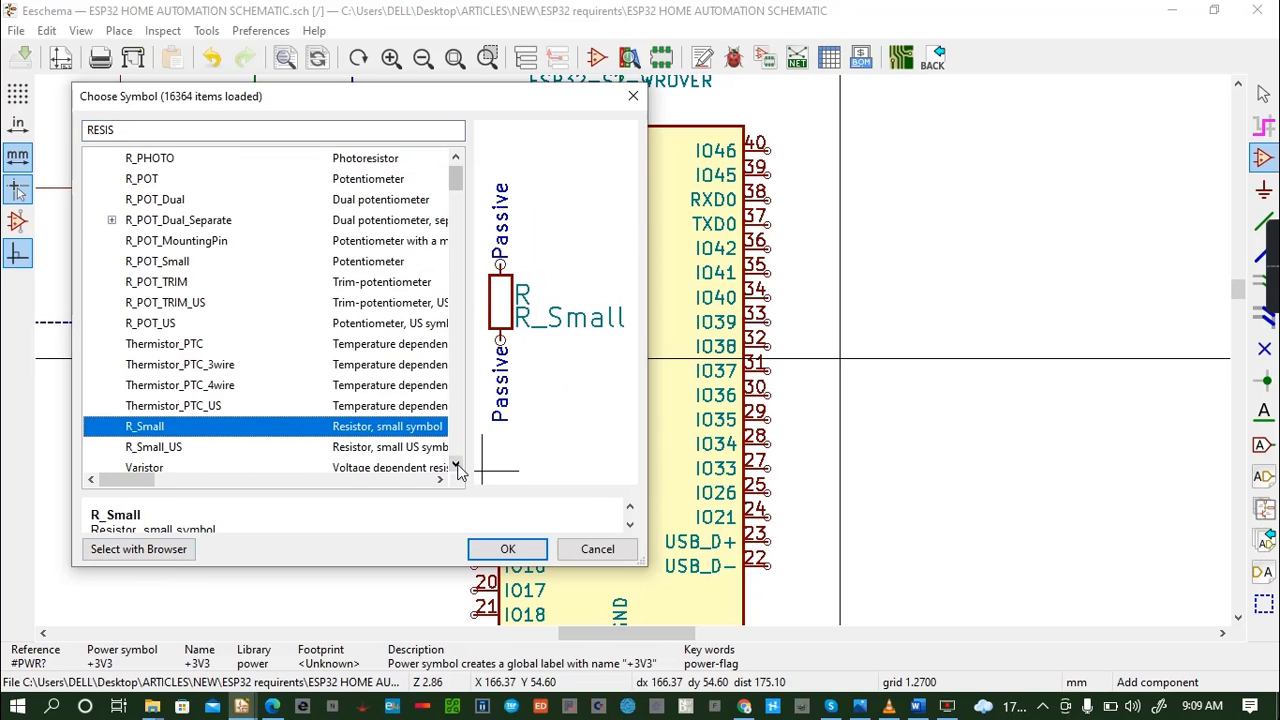
pyautogui.click(455, 464)
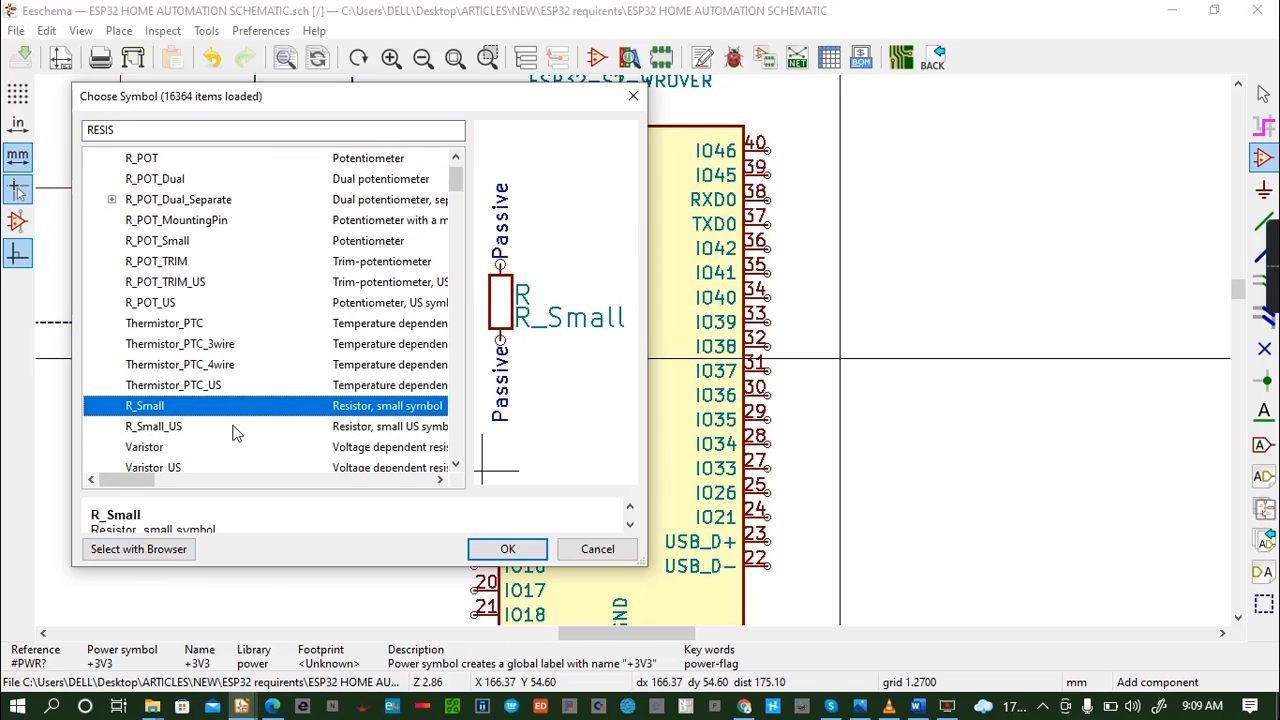
pyautogui.click(237, 426)
pyautogui.click(508, 549)
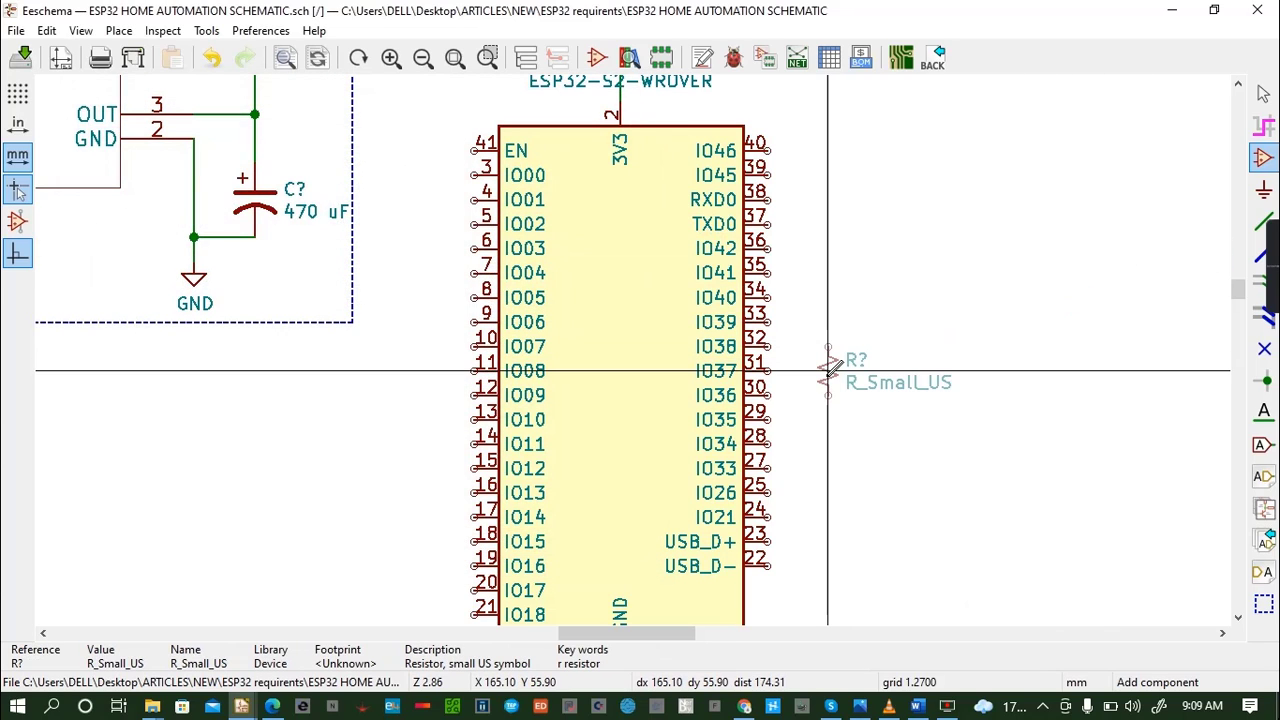
pyautogui.press('r')
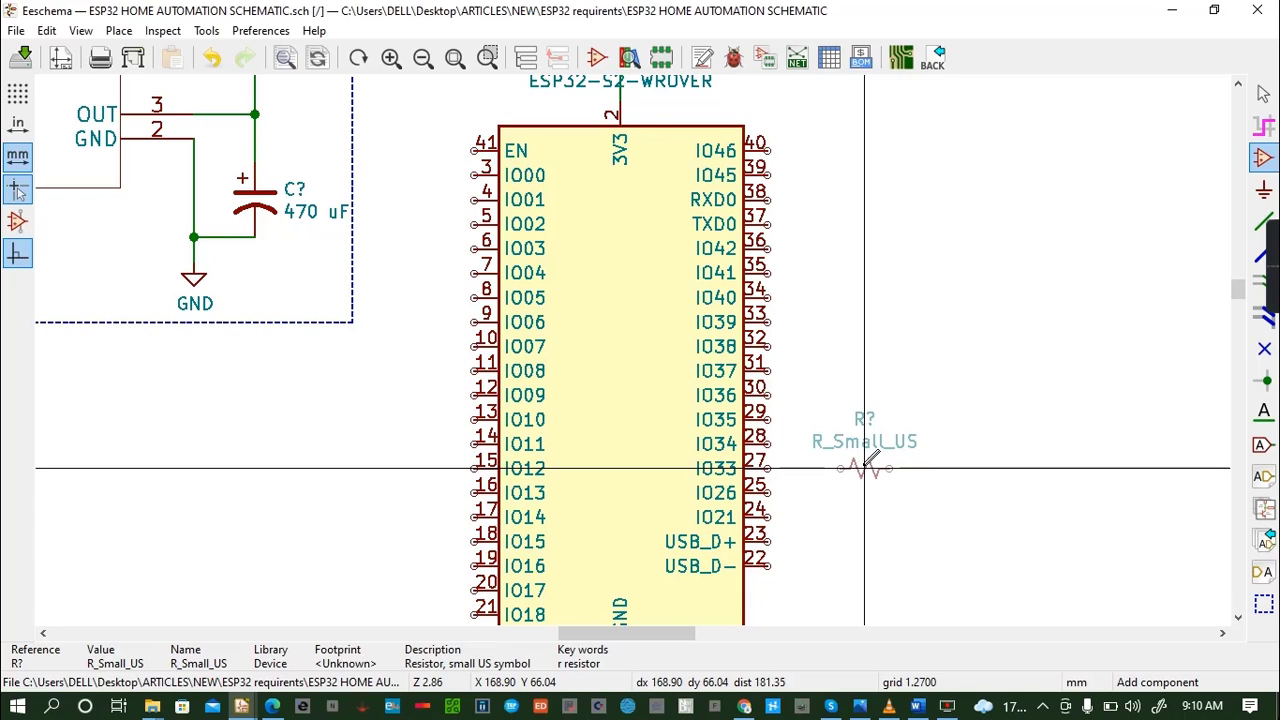
pyautogui.click(865, 467)
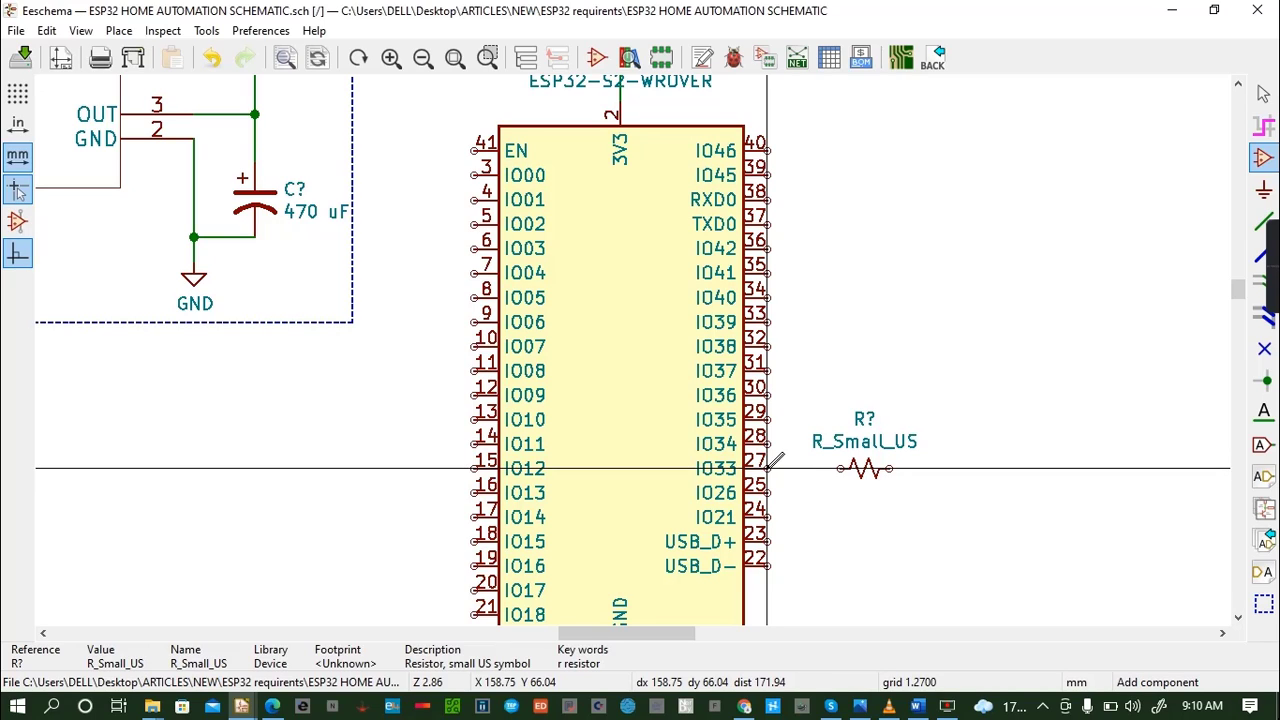
# - Wire the module's IO33 pin to the near end of the resistor and set the resistor's value to 10K
pyautogui.press('w')
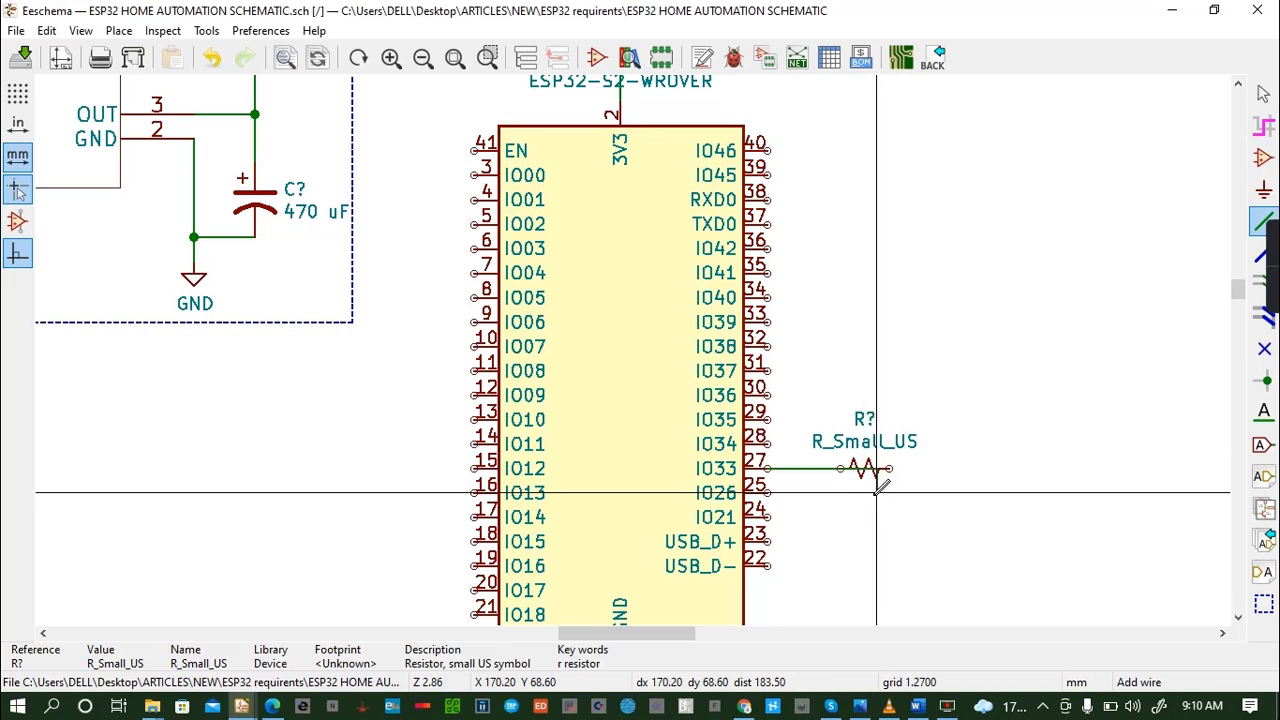
pyautogui.click(840, 468)
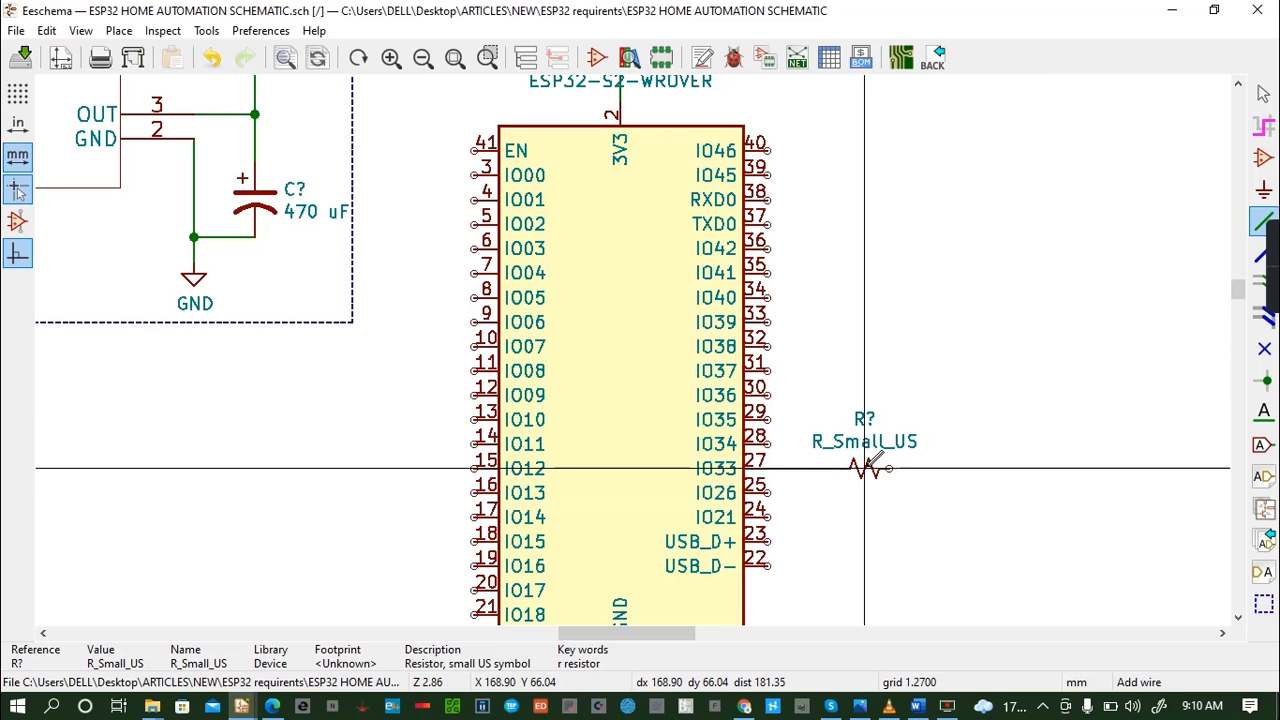
pyautogui.press('v')
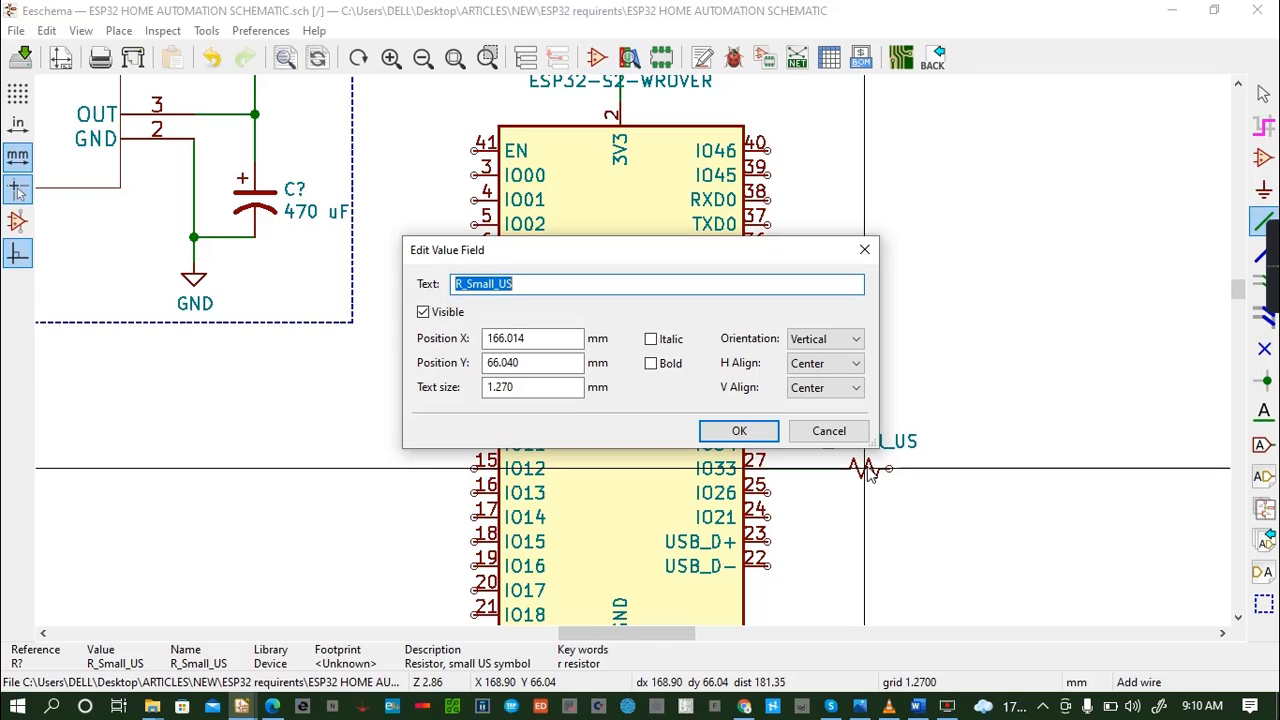
pyautogui.press('BackSpace')
pyautogui.write('10')
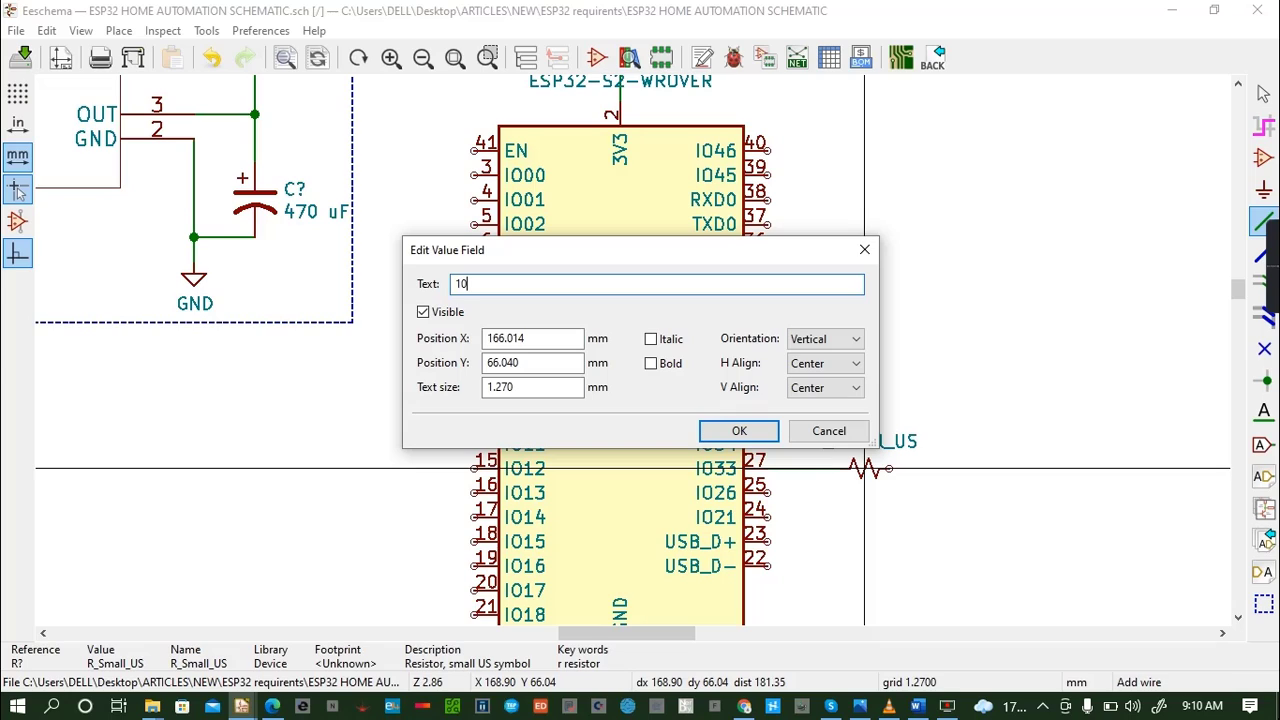
pyautogui.press('BackSpace')
pyautogui.press('BackSpace')
pyautogui.write('10K')
pyautogui.click(739, 431)
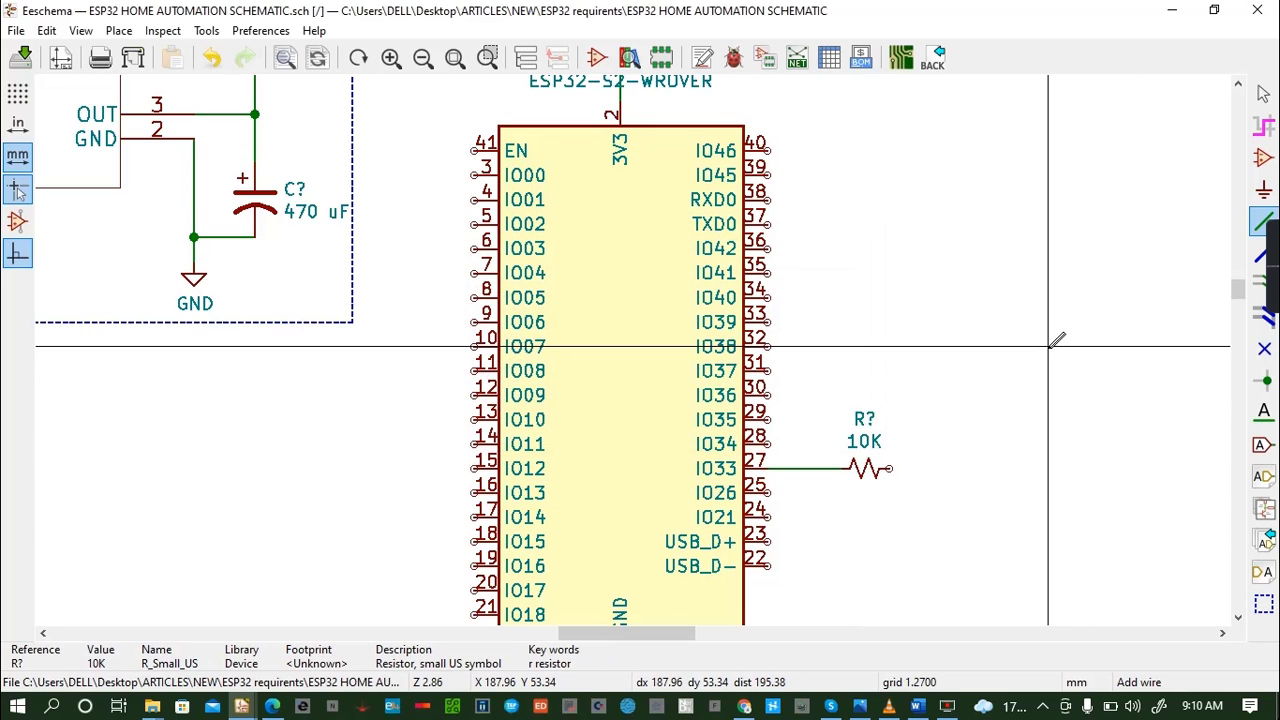
# - Place a BC547 transistor beyond the 10K resistor and wire its base pin 2 to the resistor's free end
pyautogui.press('a')
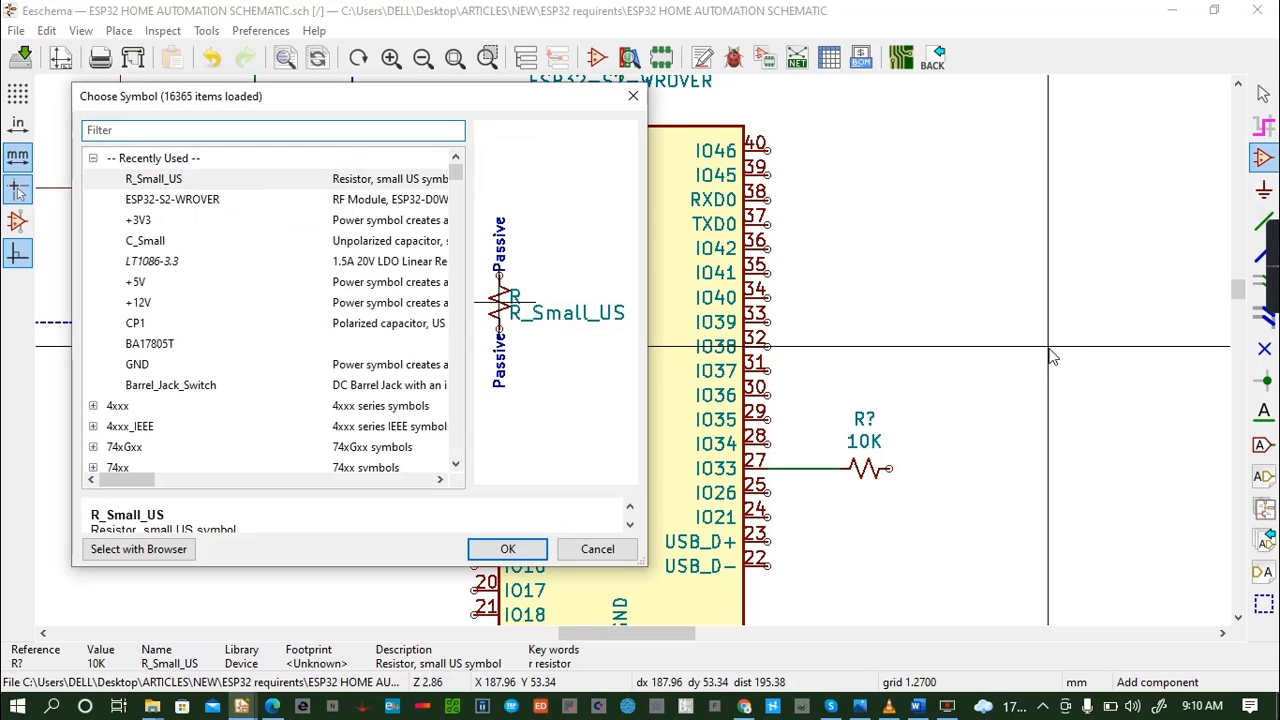
pyautogui.write('BC54')
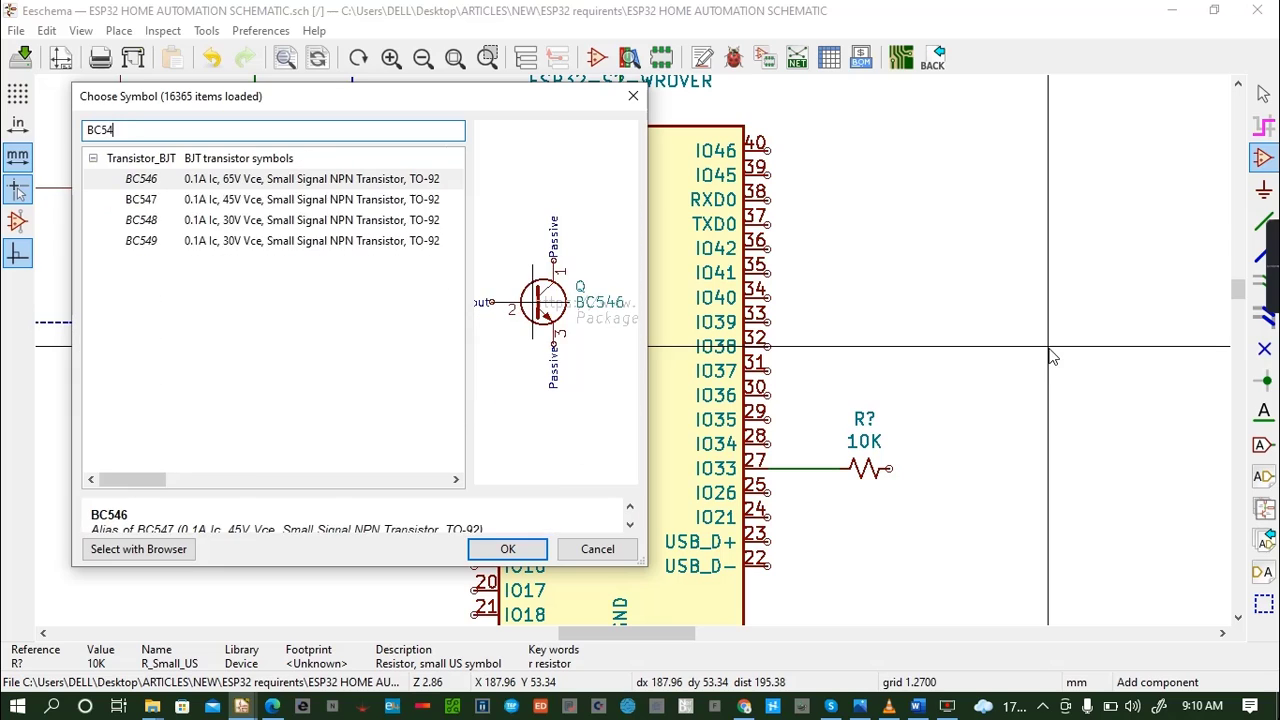
pyautogui.write('7')
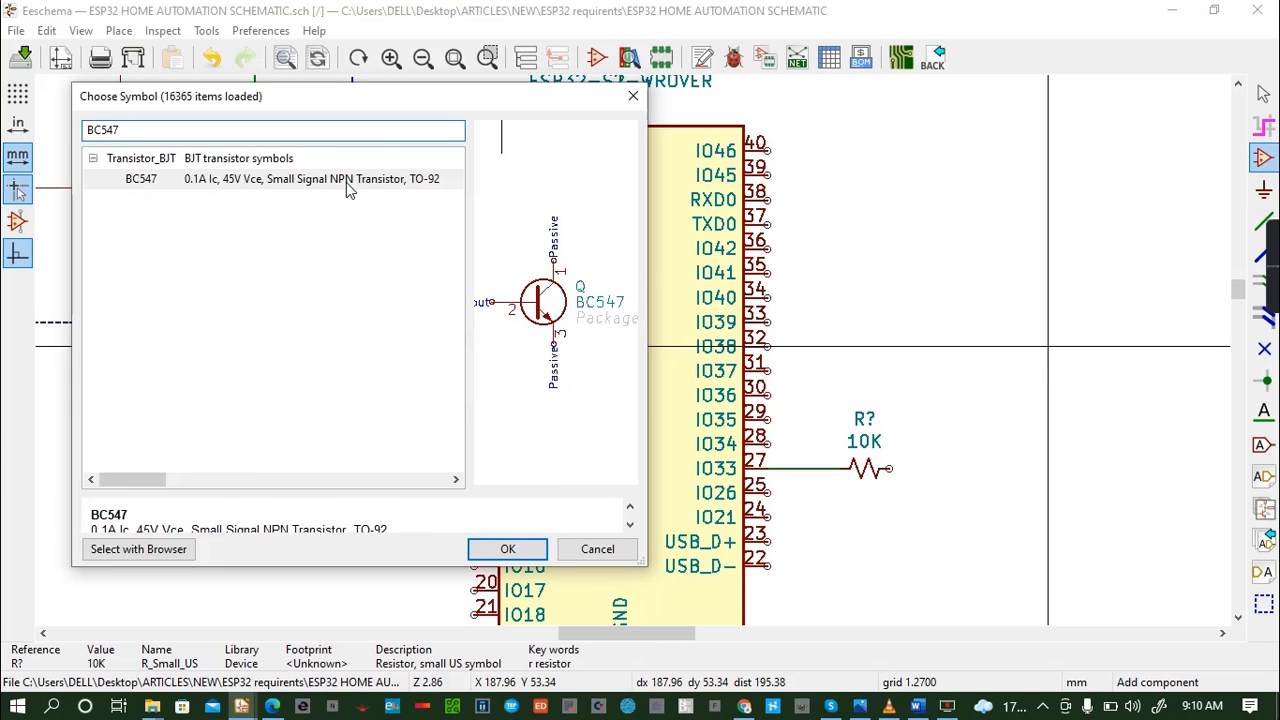
pyautogui.click(507, 549)
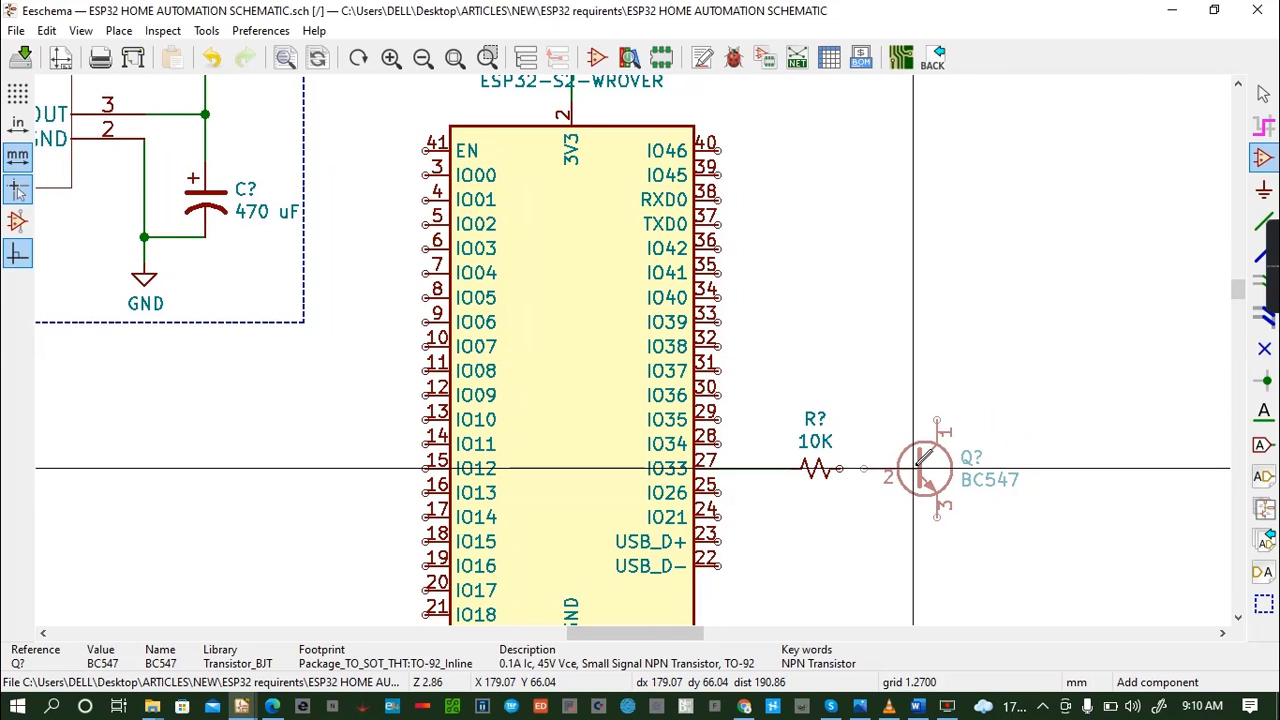
pyautogui.click(915, 469)
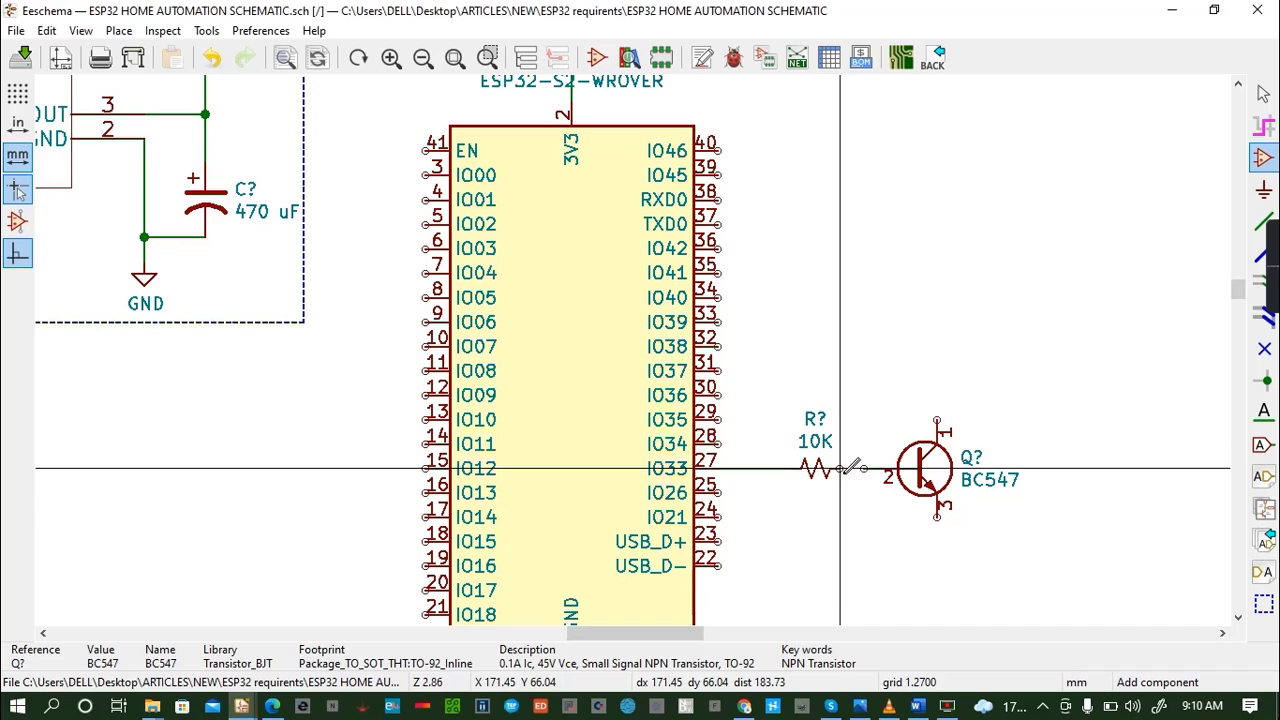
pyautogui.press('w')
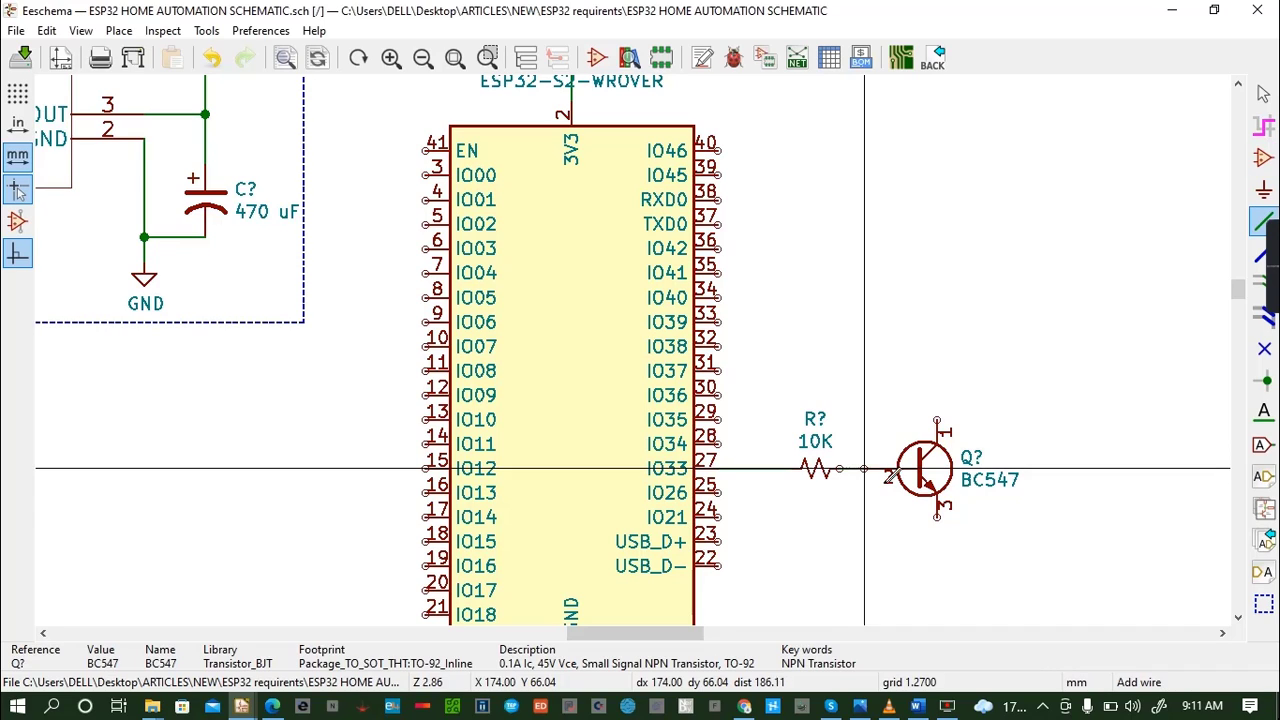
pyautogui.click(882, 468)
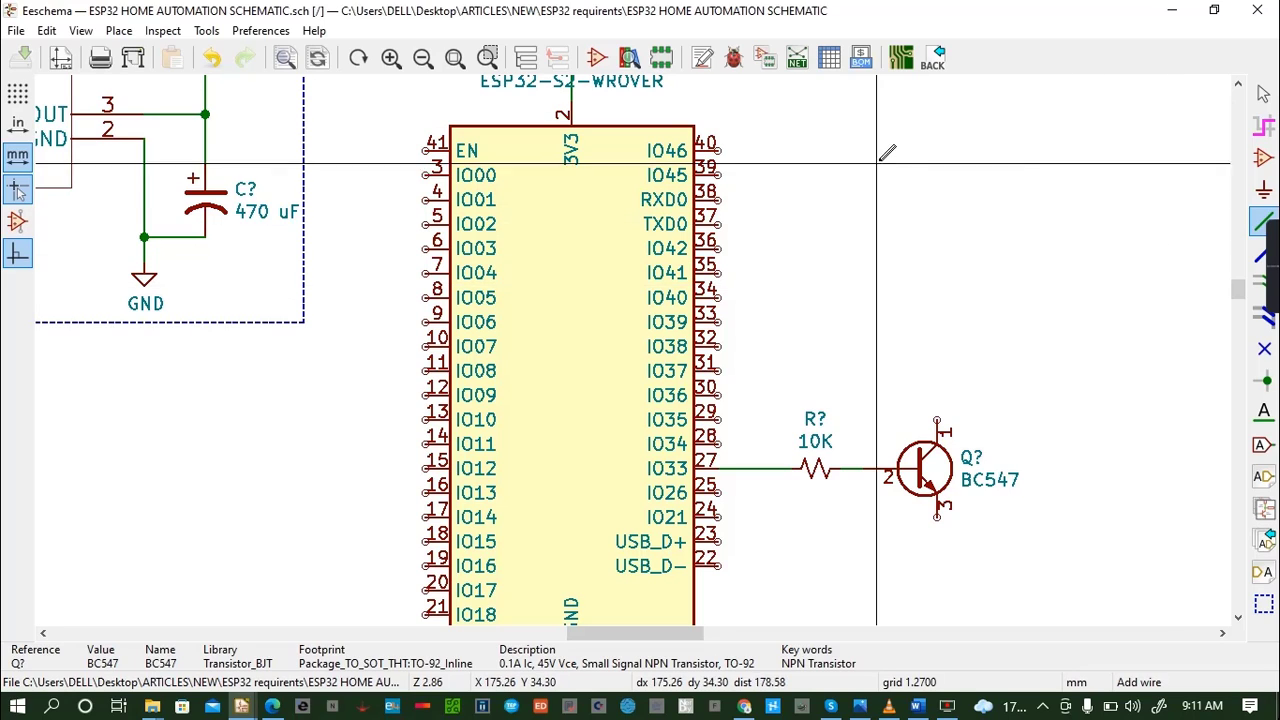
# - Search the symbol libraries for RELAY and look through the entries of the Relay library
pyautogui.press('a')
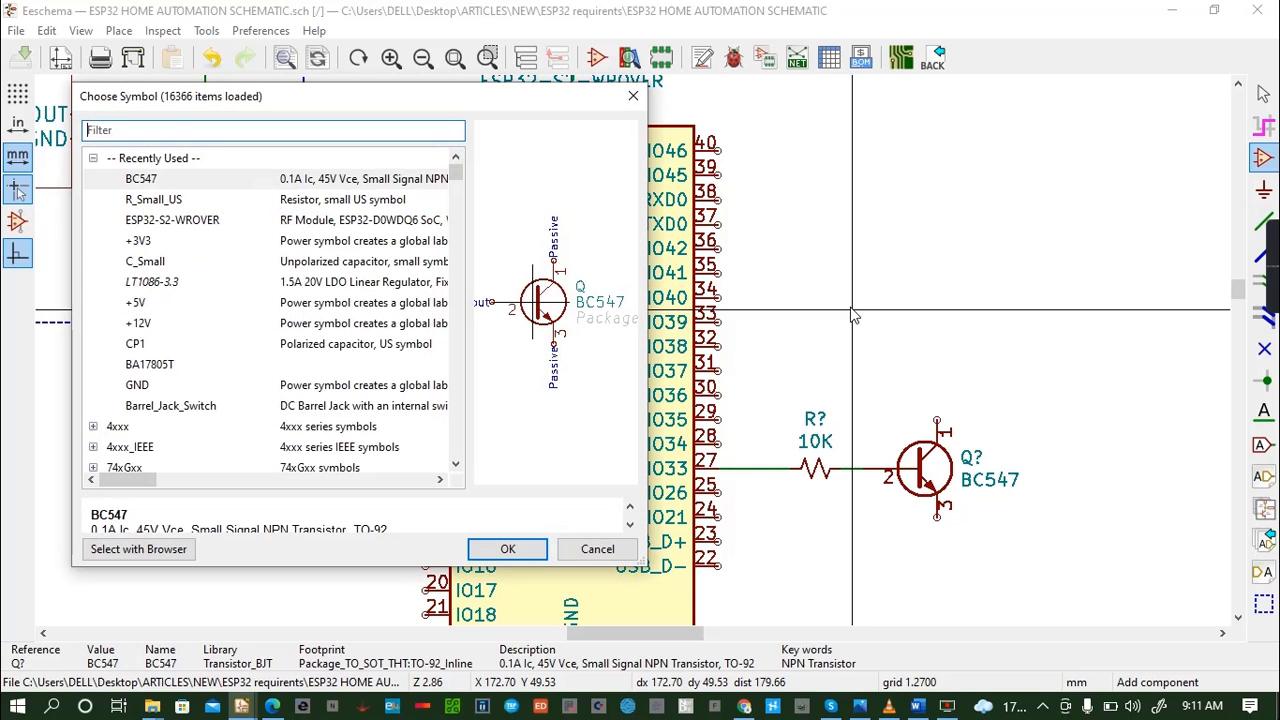
pyautogui.write('RELAY')
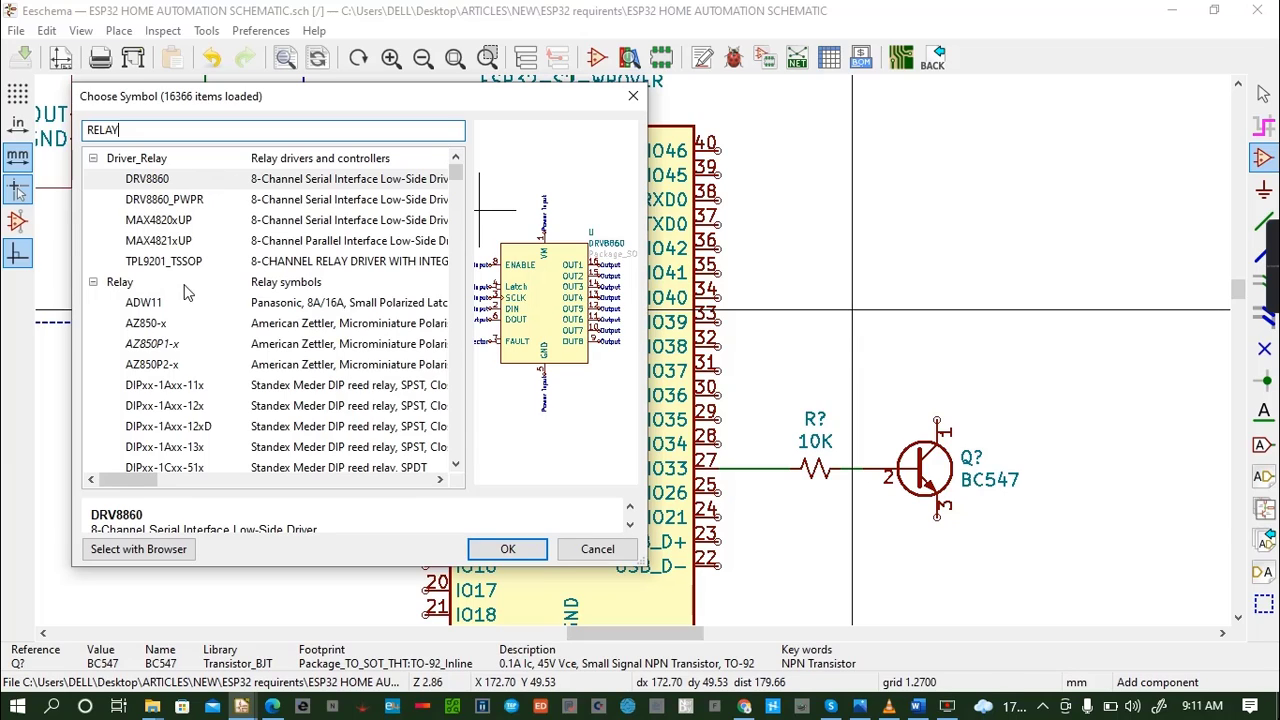
pyautogui.click(120, 284)
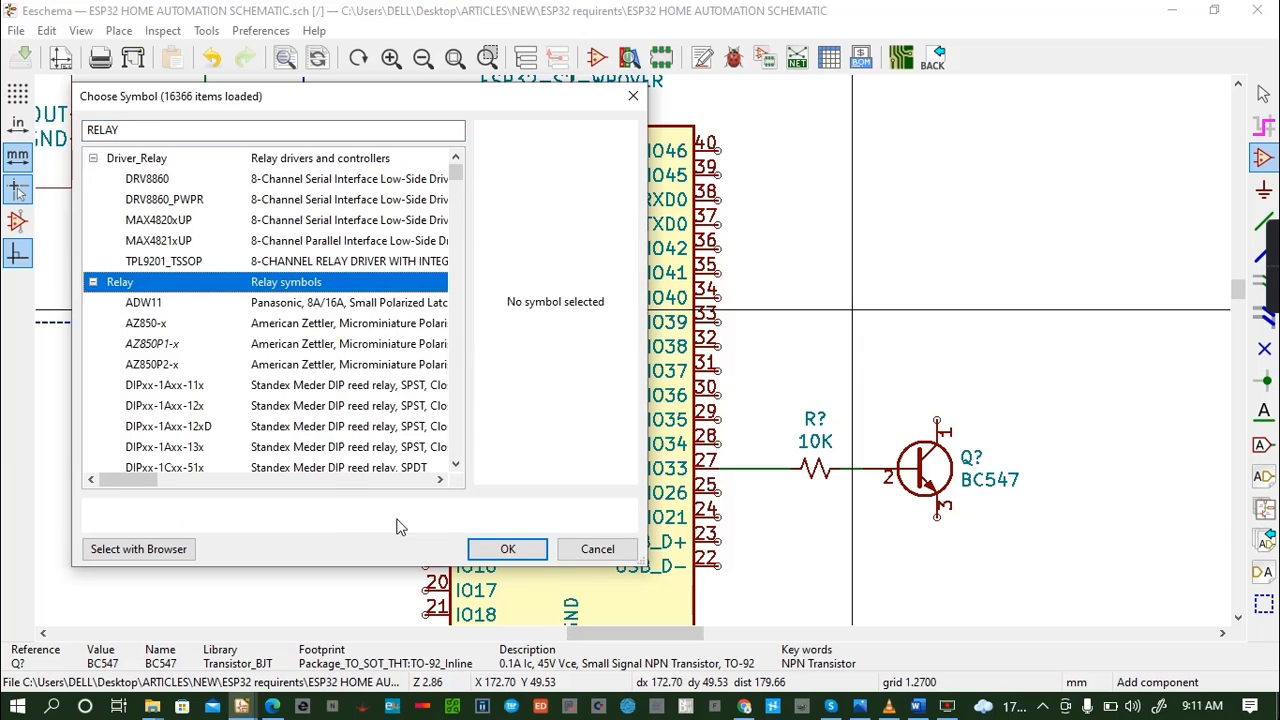
pyautogui.moveTo(460, 469); pyautogui.dragTo(462, 471)
pyautogui.moveTo(462, 470); pyautogui.dragTo(462, 470)
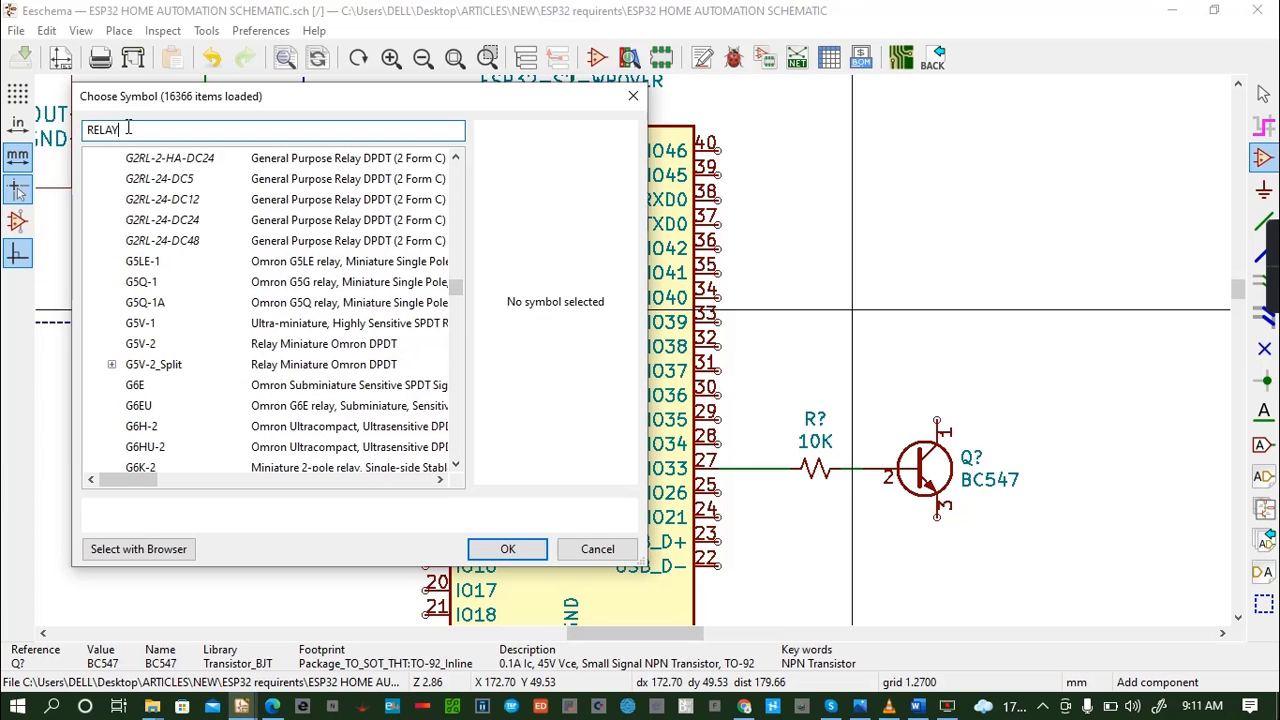
# - Find the RT314A12 relay symbol and place it above the BC547 with its A2 pin aligned to the transistor's collector
pyautogui.press('BackSpace')
pyautogui.press('BackSpace')
pyautogui.press('BackSpace')
pyautogui.press('BackSpace')
pyautogui.press('BackSpace')
pyautogui.write('RT')
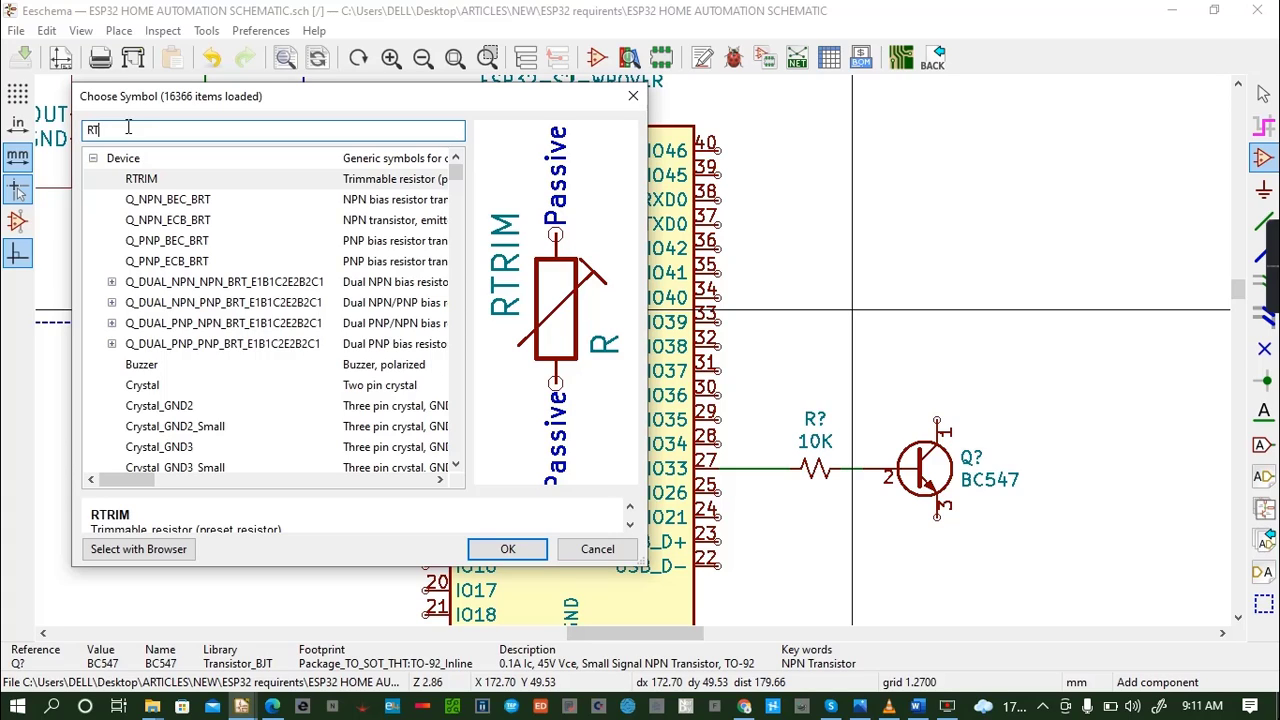
pyautogui.write('1')
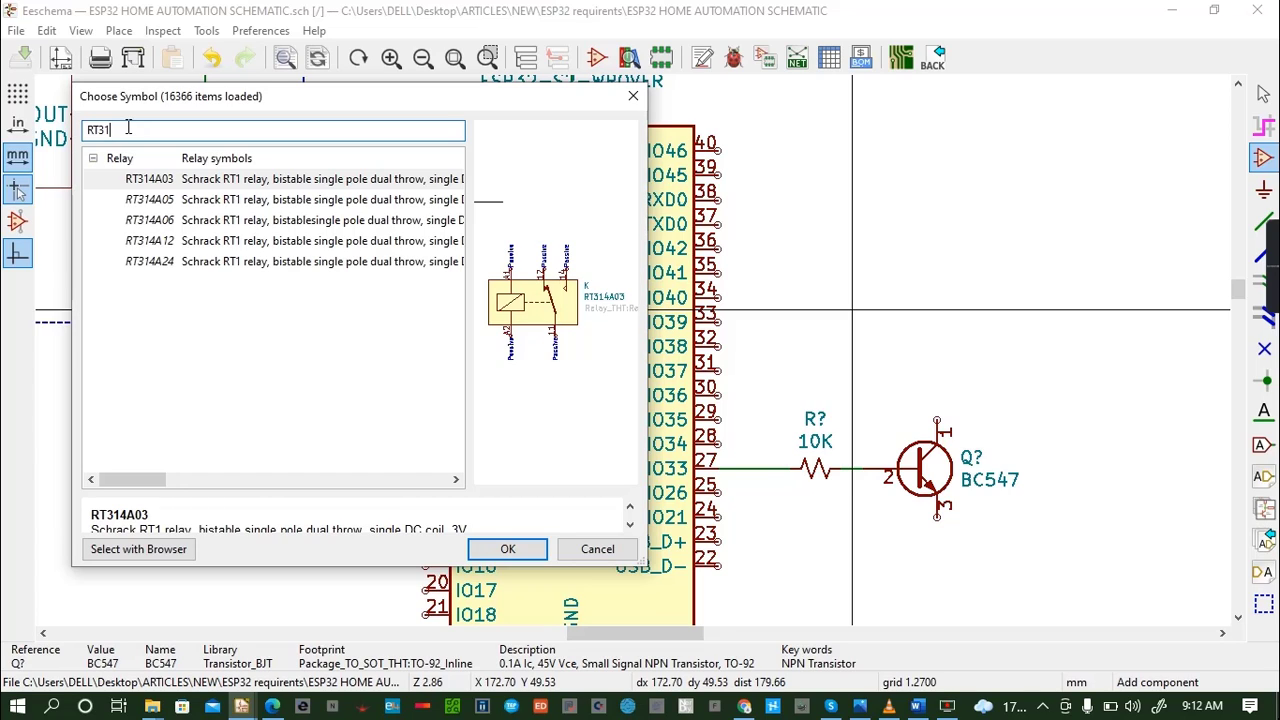
pyautogui.write('4A12')
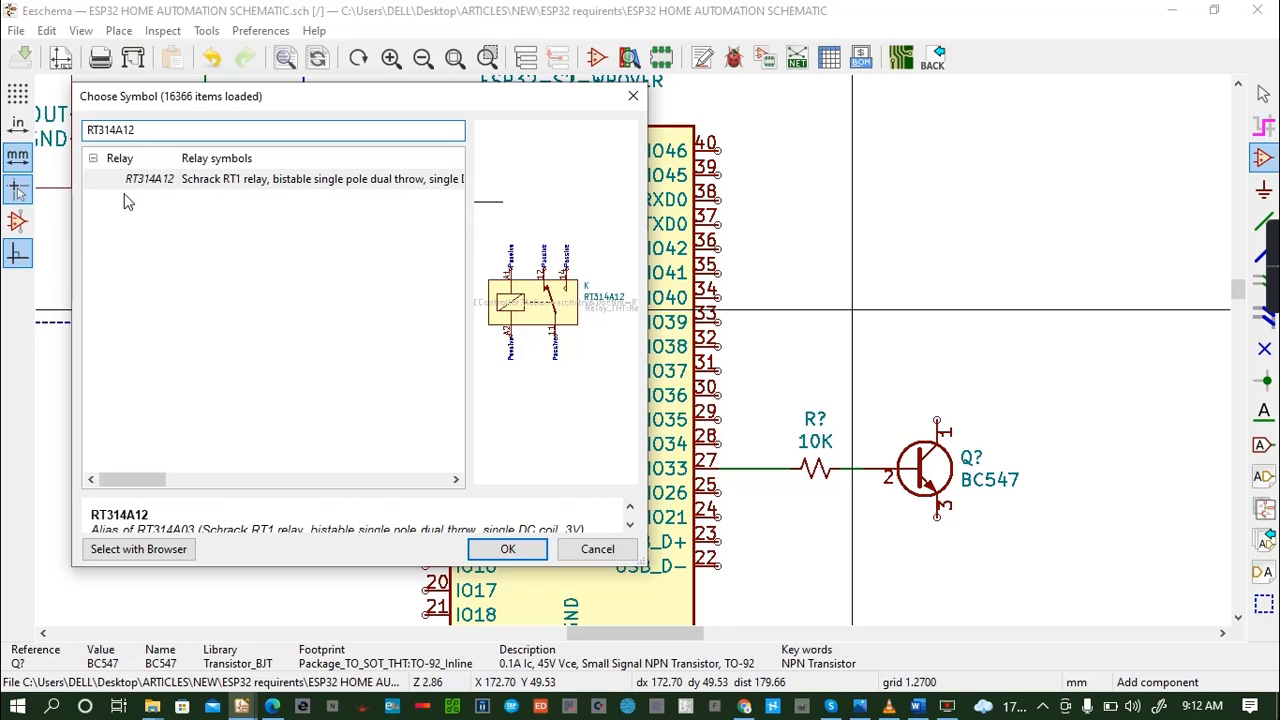
pyautogui.click(175, 187)
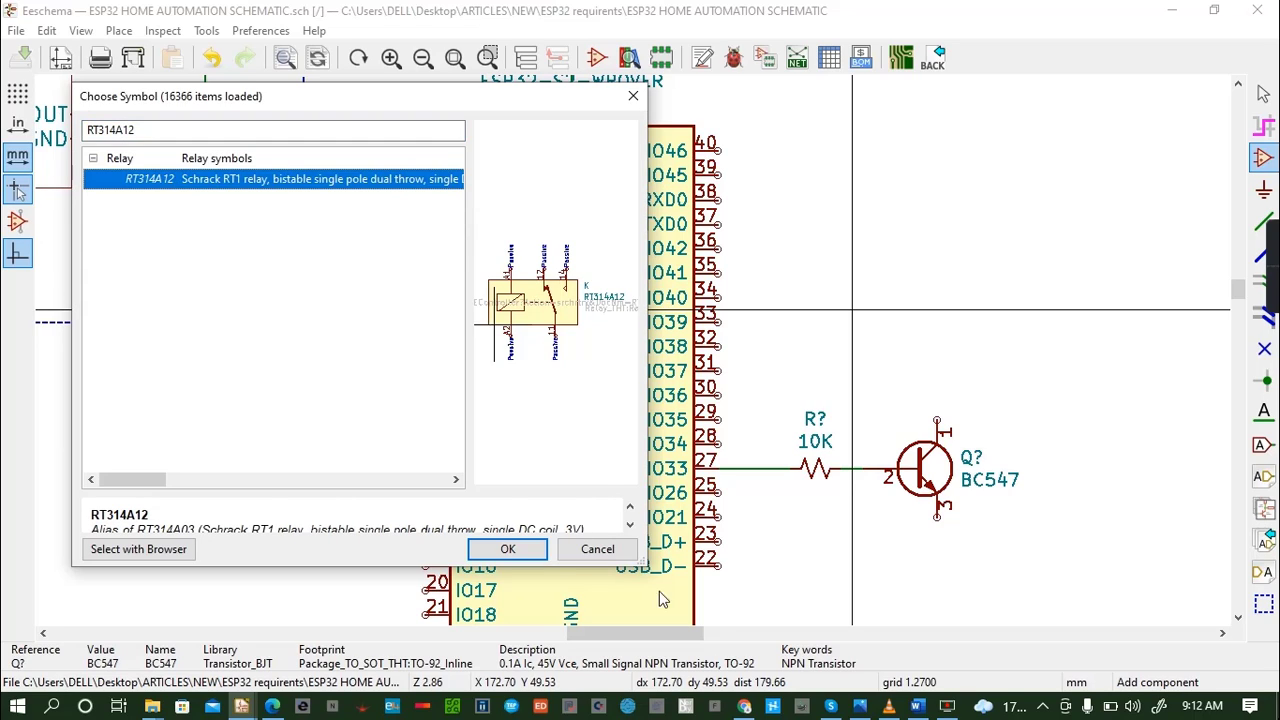
pyautogui.click(508, 549)
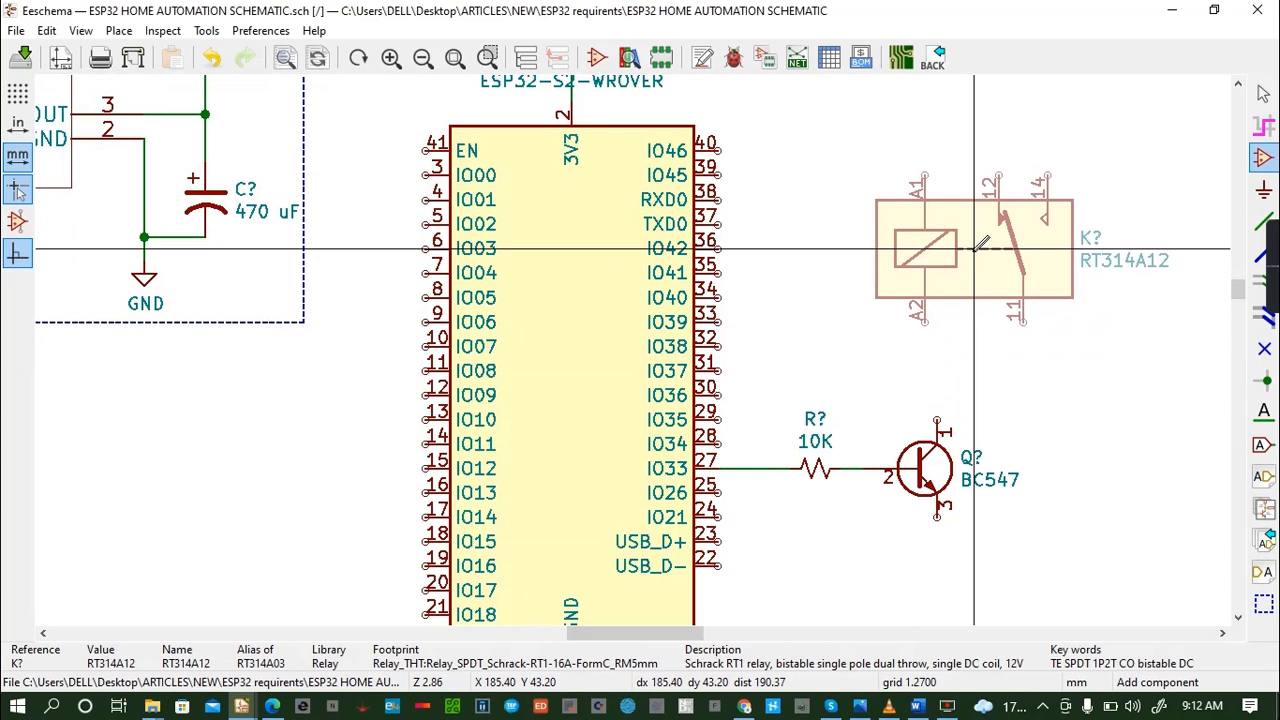
pyautogui.click(987, 272)
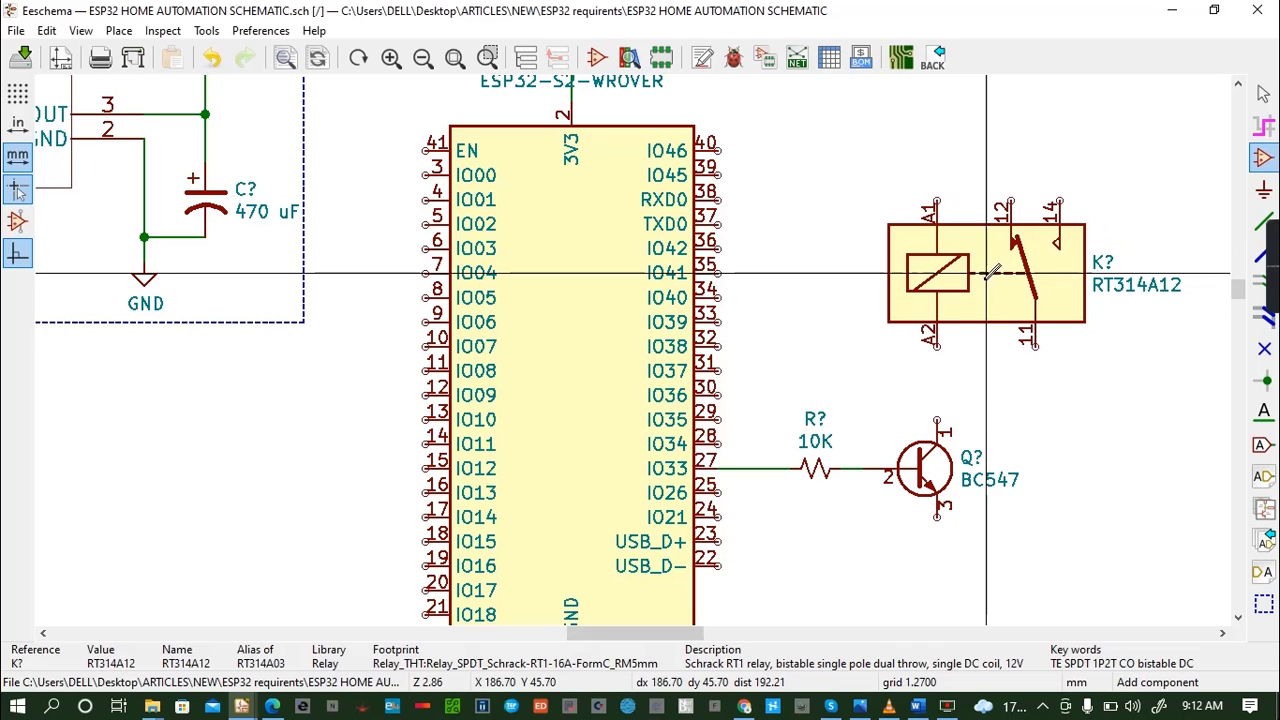
# - Wire the relay's A2 pin down to pin 1 of the BC547 and save the schematic
pyautogui.press('w')
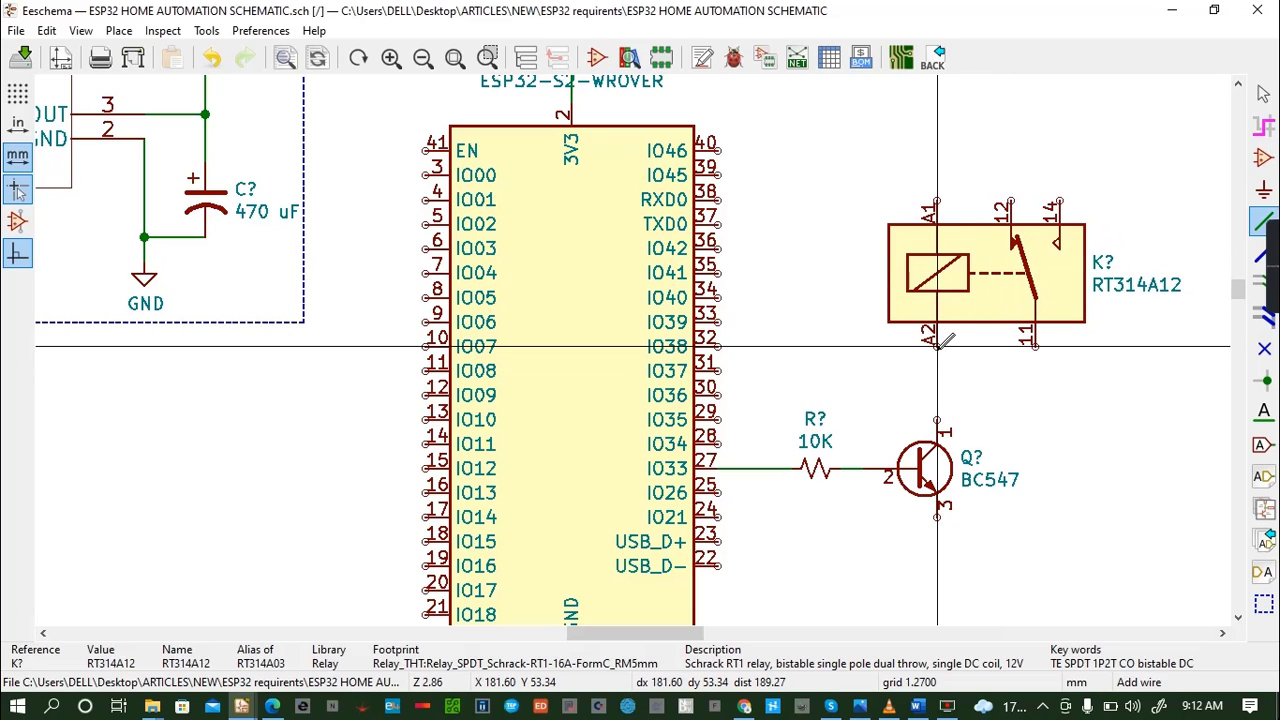
pyautogui.click(937, 419)
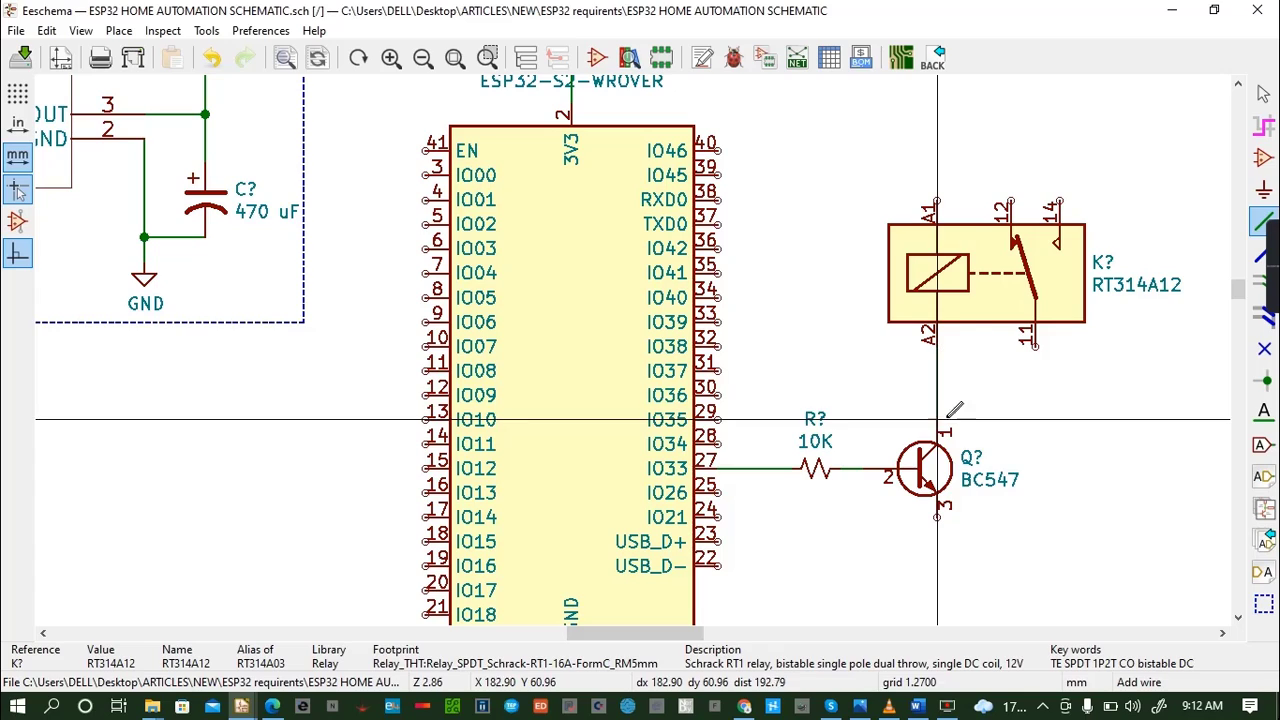
pyautogui.hotkey('ctrl', 's')
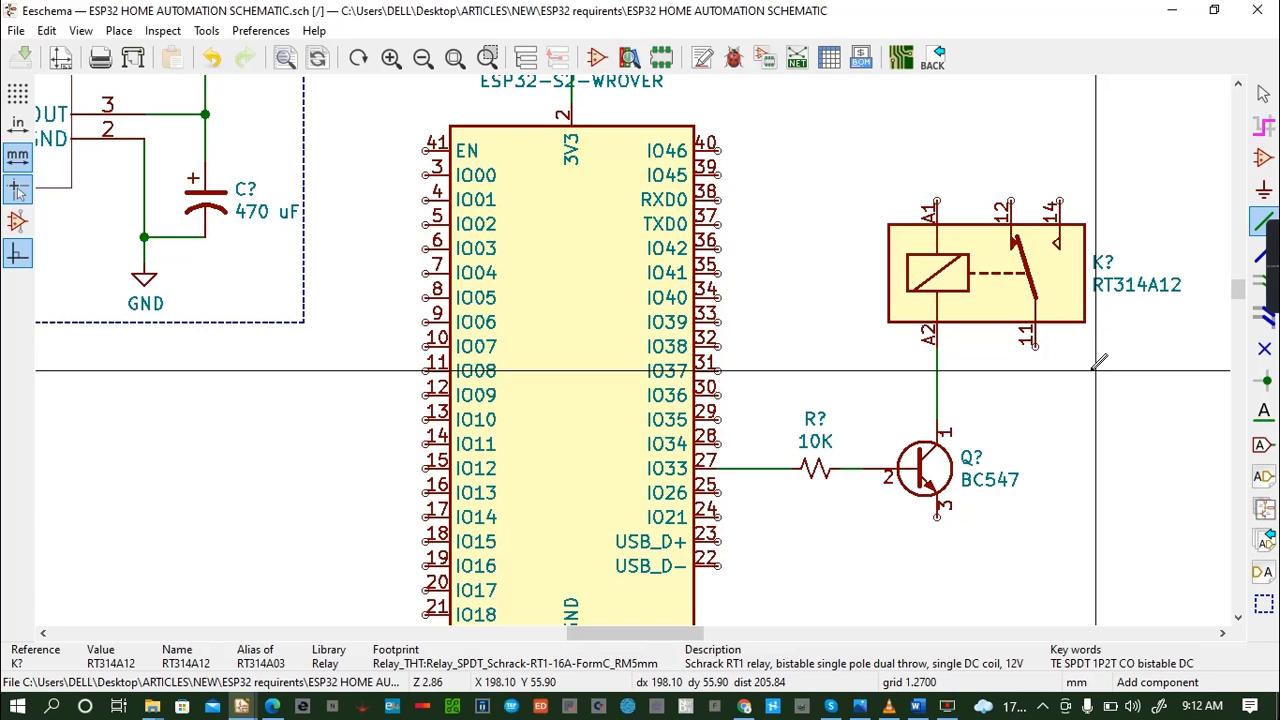
# - Place a 1N4007 diode upright beside the relay coil, cathode up, and wire its anode to the line between relay pin A2 and the transistor's collector
pyautogui.press('a')
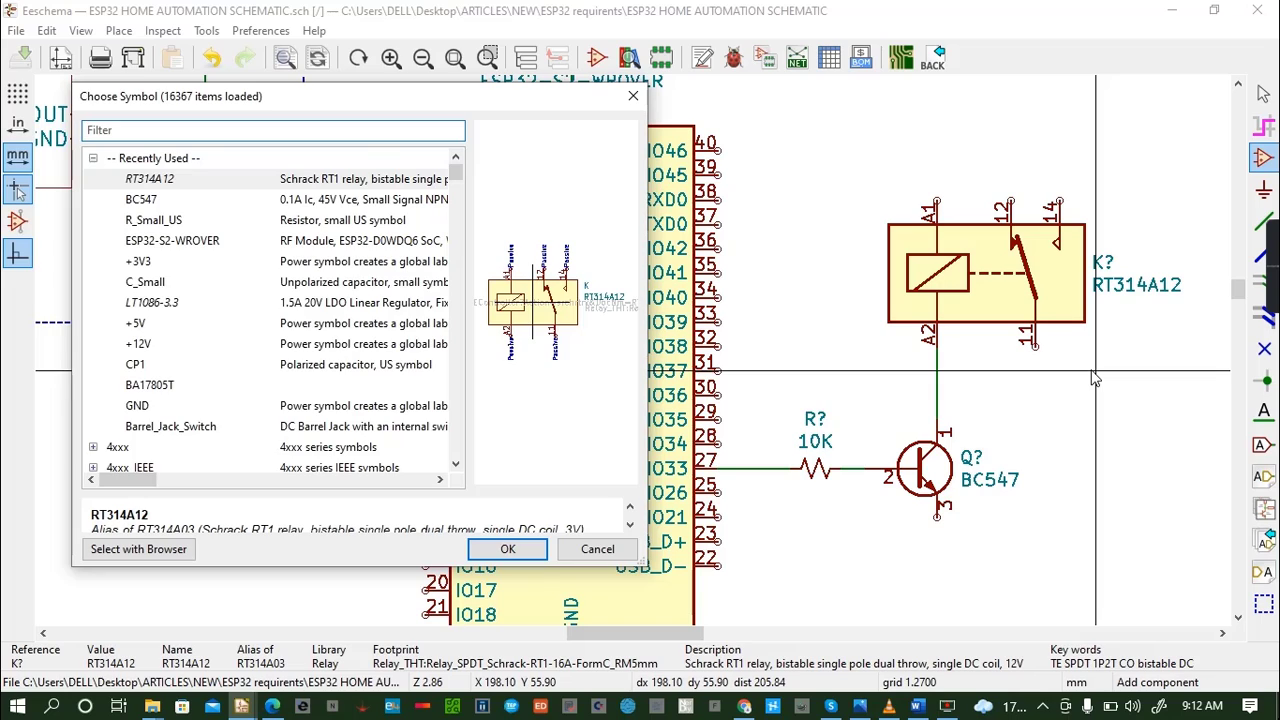
pyautogui.write('1')
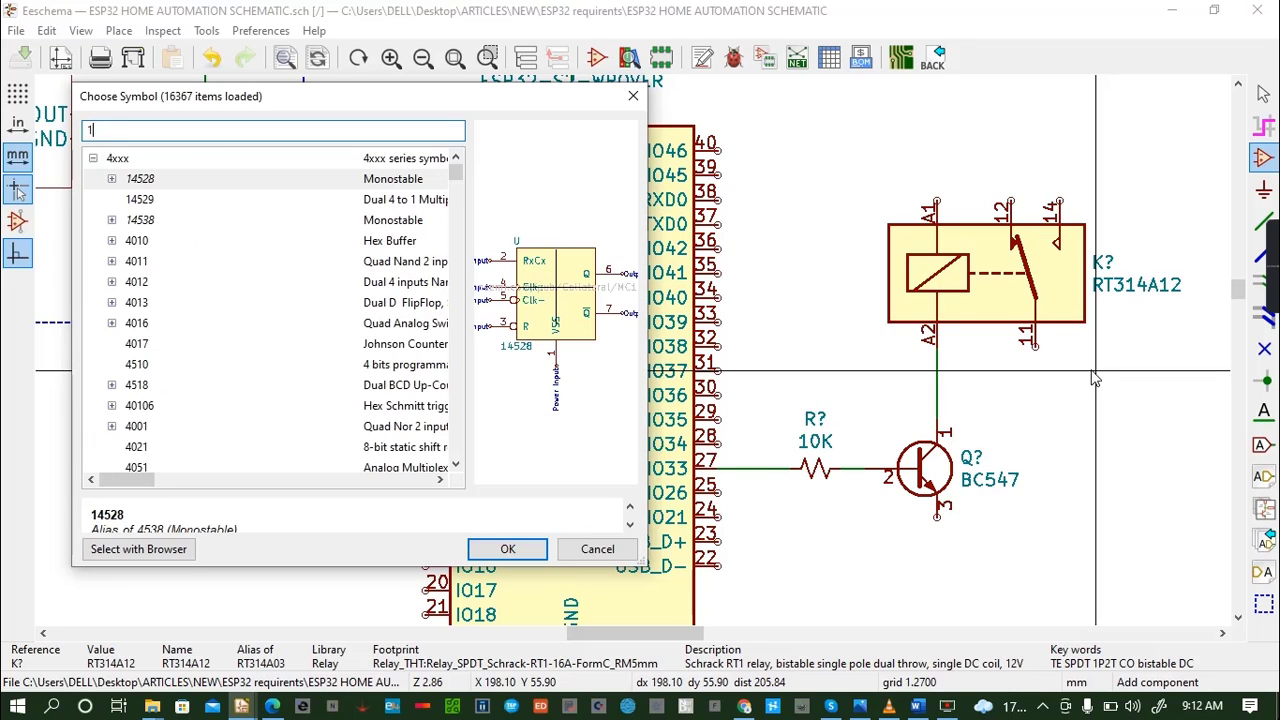
pyautogui.write('4')
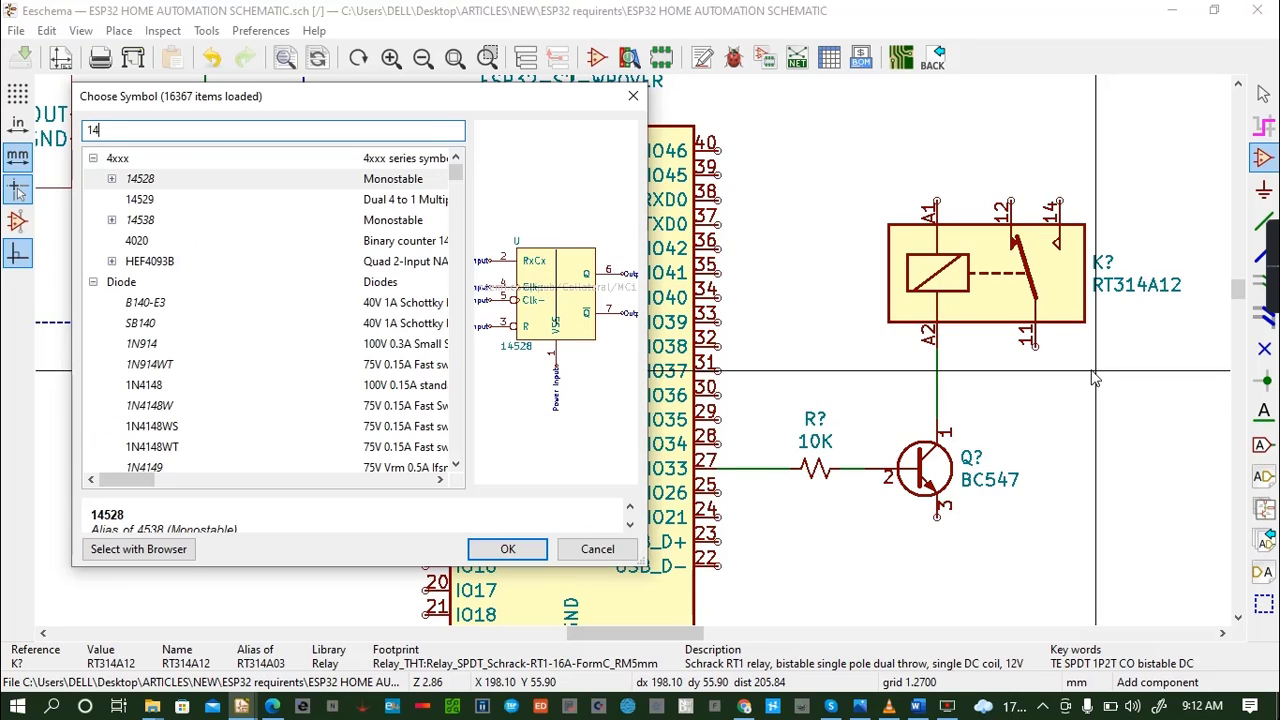
pyautogui.press('BackSpace')
pyautogui.write('N400')
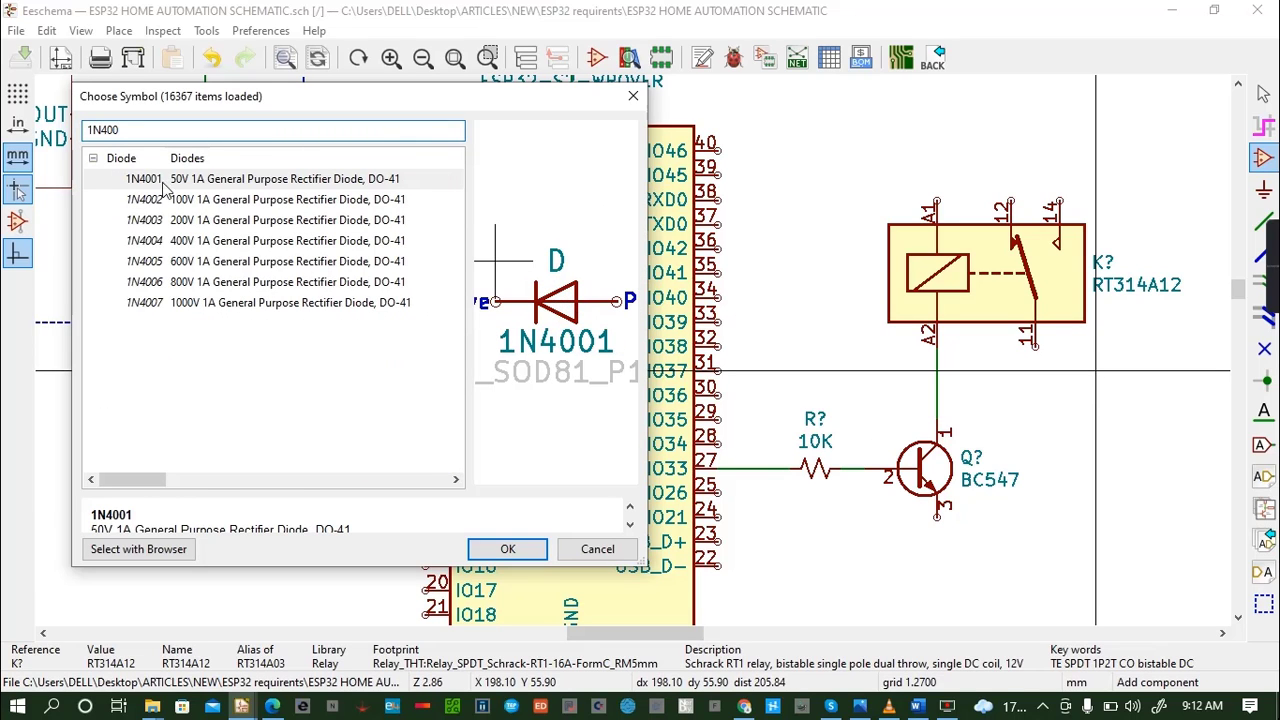
pyautogui.click(200, 305)
pyautogui.click(507, 549)
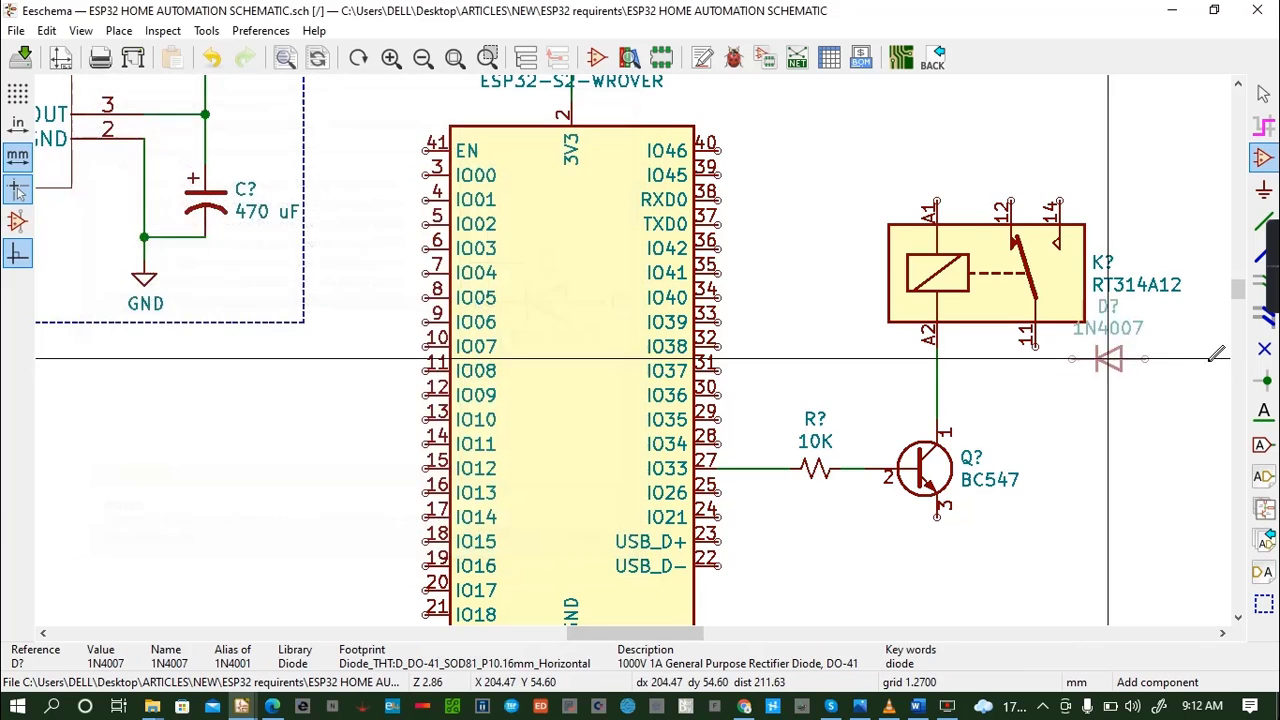
pyautogui.press('r')
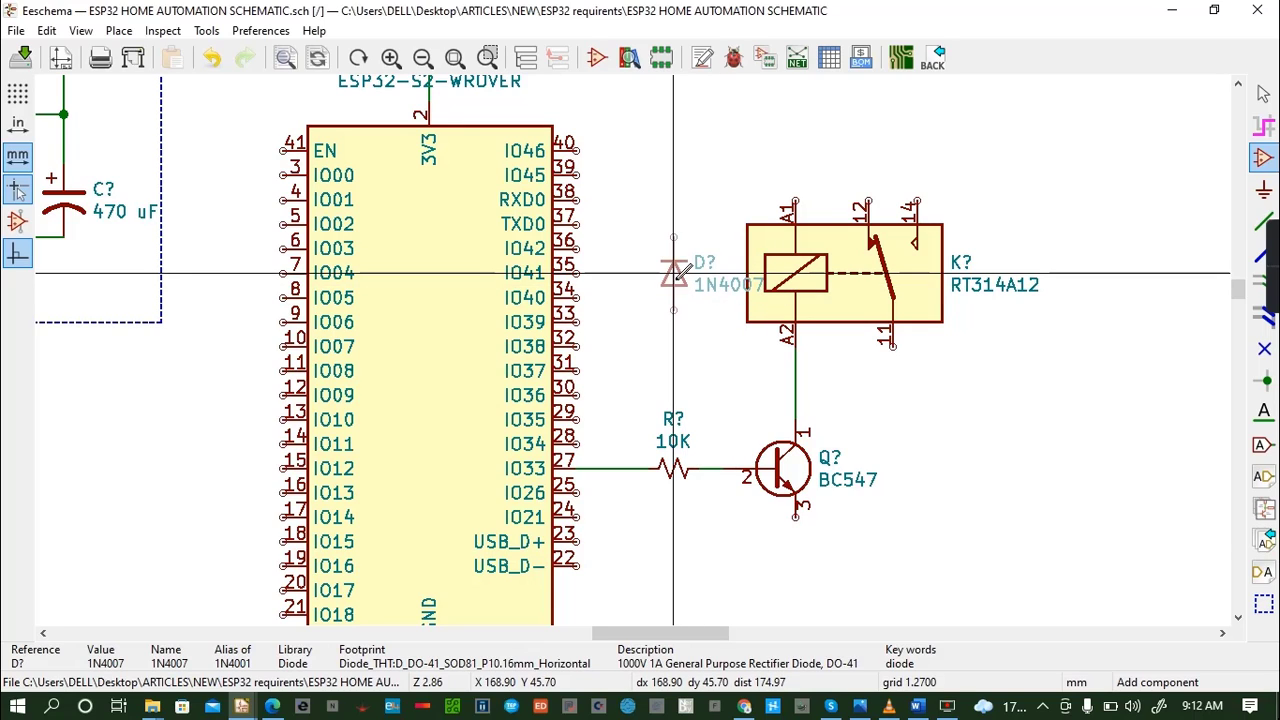
pyautogui.click(674, 272)
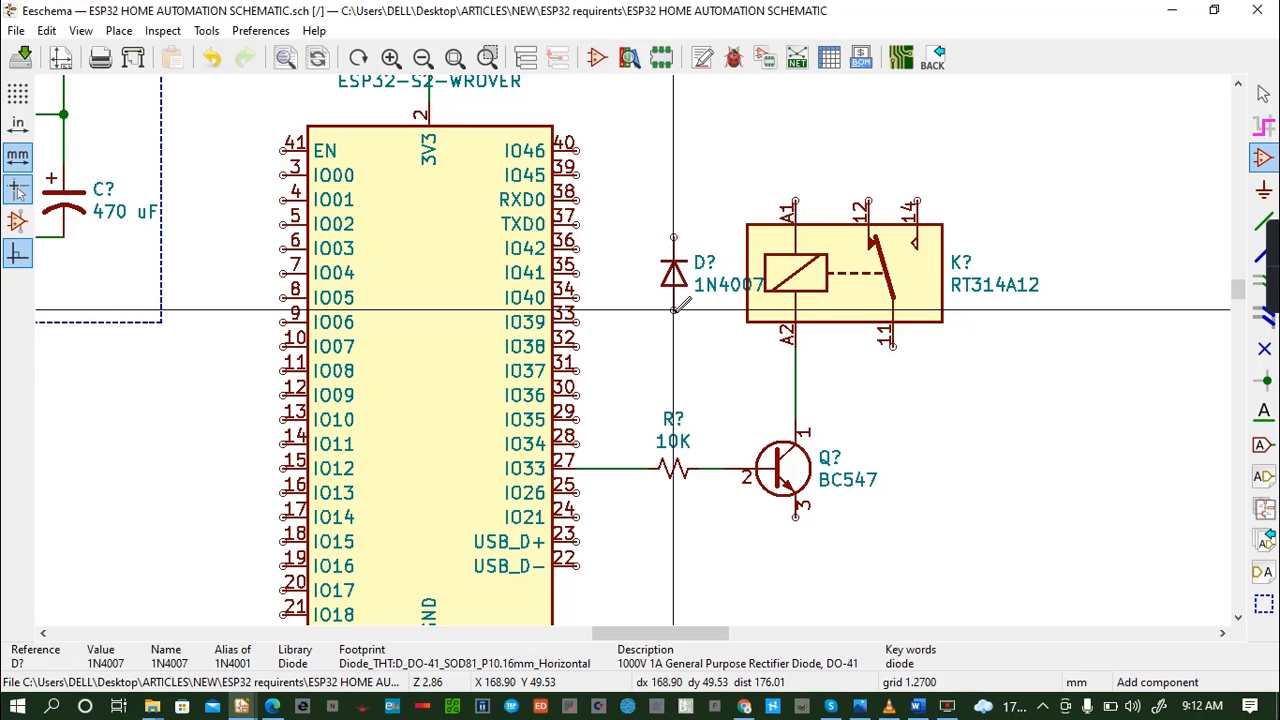
pyautogui.press('w')
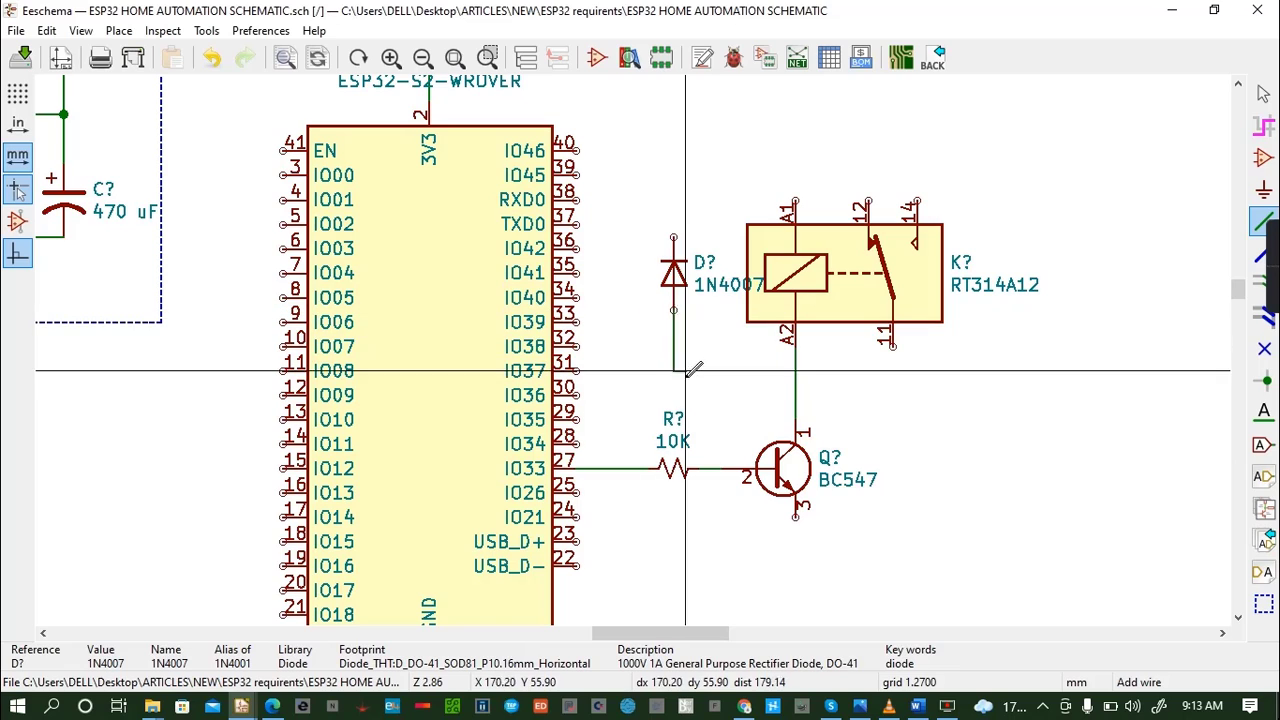
pyautogui.click(795, 382)
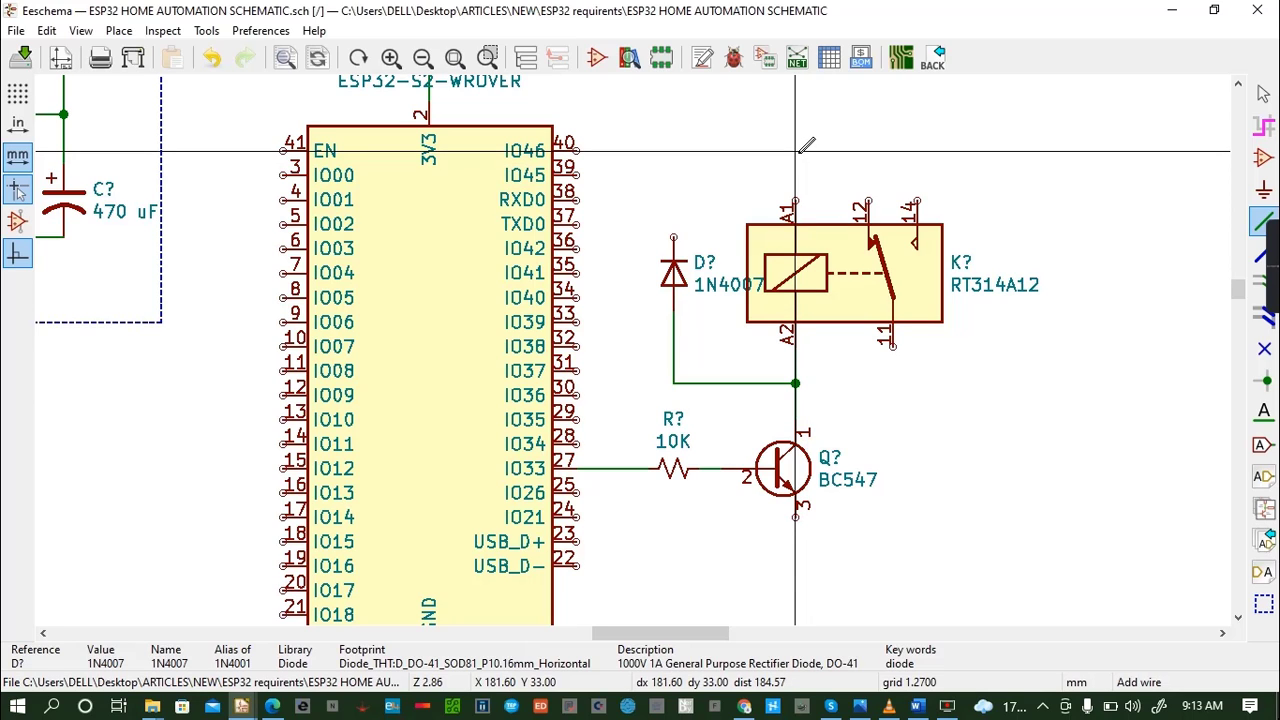
# - Place a +12V power symbol above the relay's A1 pin and wire it down to A1
pyautogui.press('a')
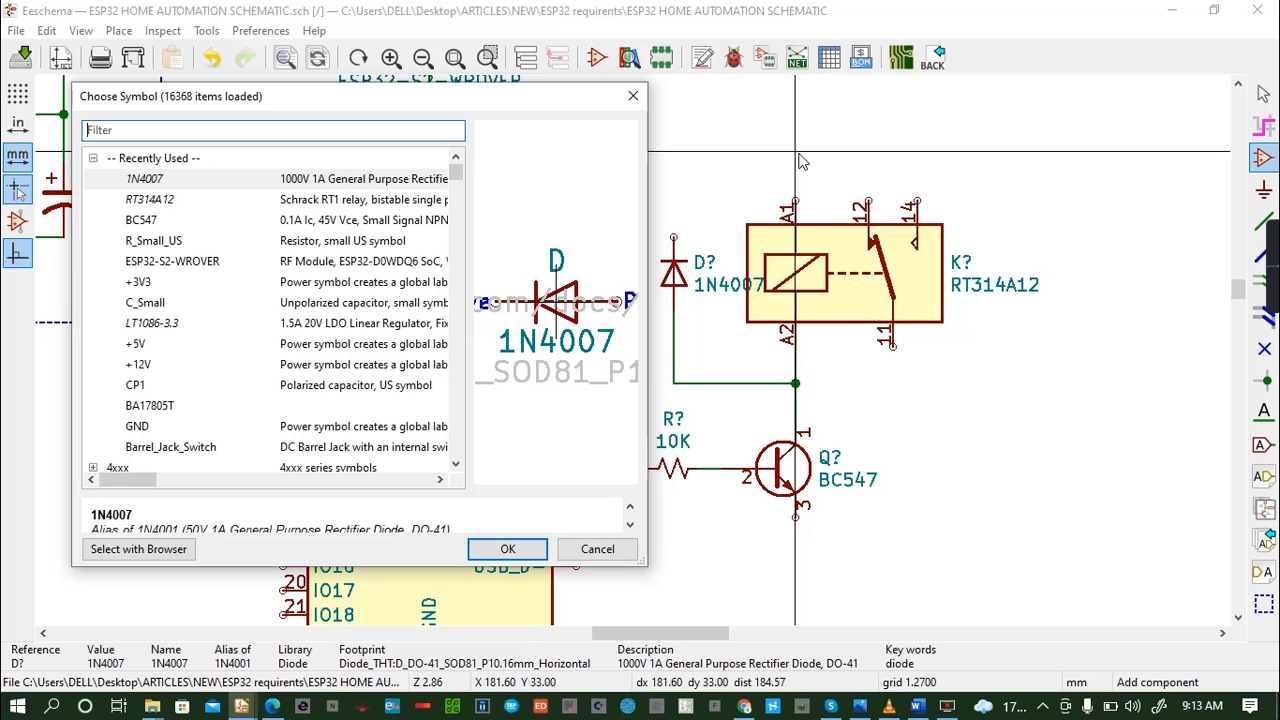
pyautogui.write('12V')
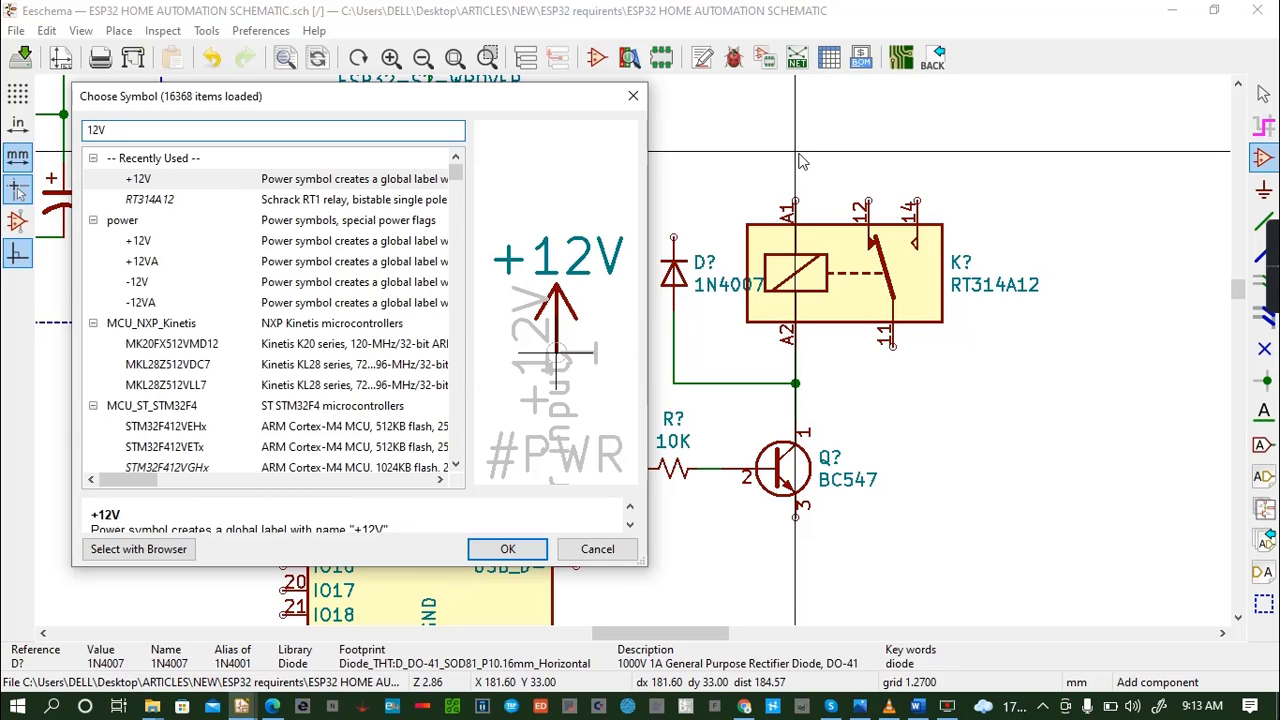
pyautogui.click(508, 549)
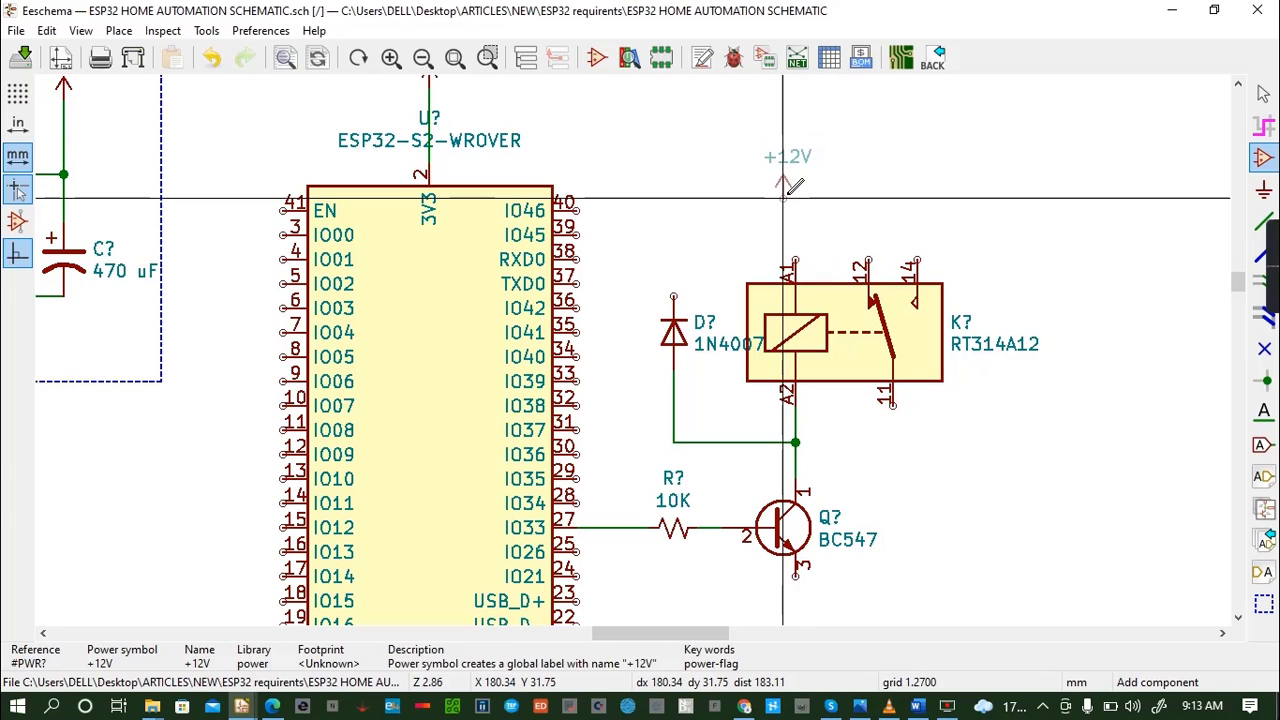
pyautogui.click(797, 180)
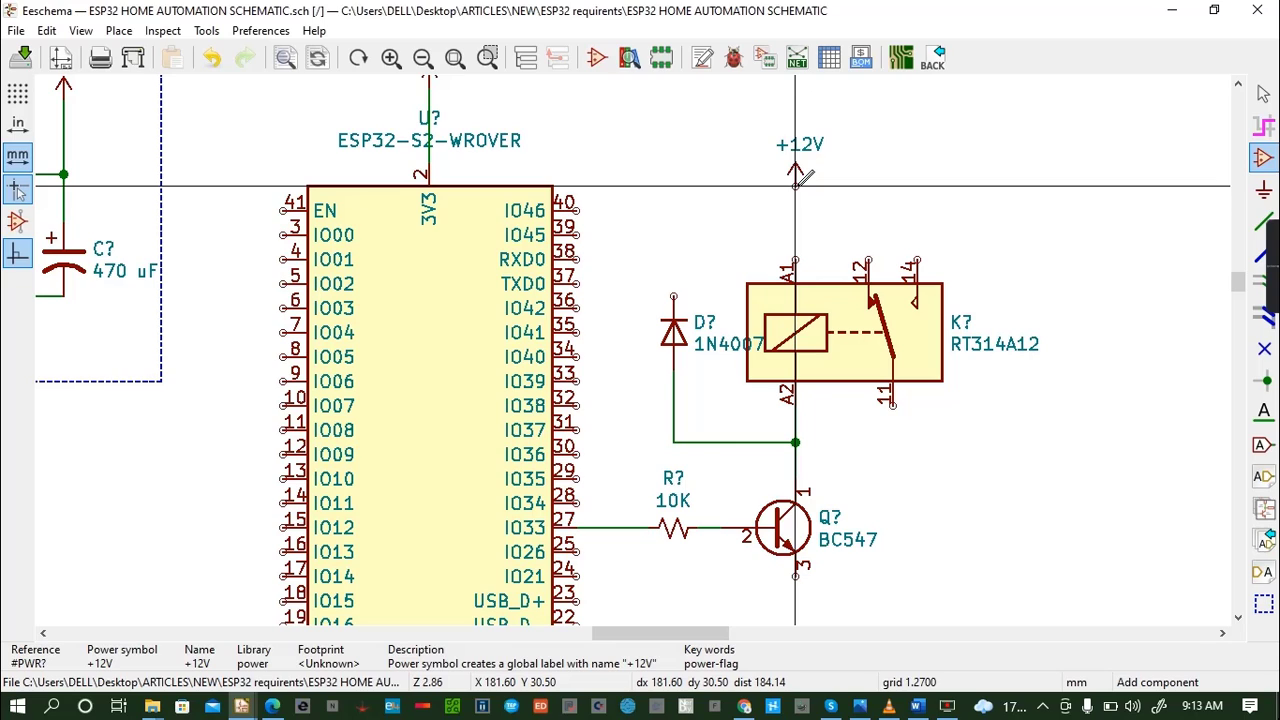
pyautogui.press('w')
pyautogui.click(795, 262)
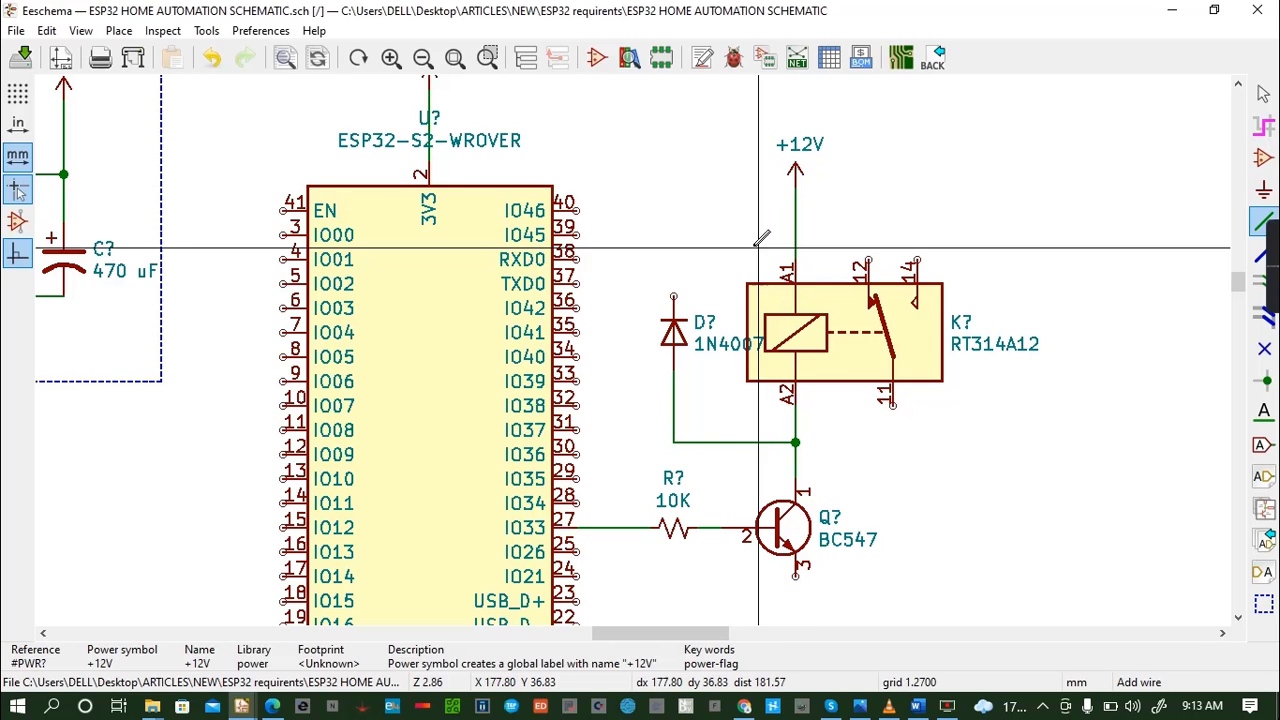
# - Wire the 1N4007's cathode to the line between +12V and relay pin A1, and save the schematic
pyautogui.click(674, 297)
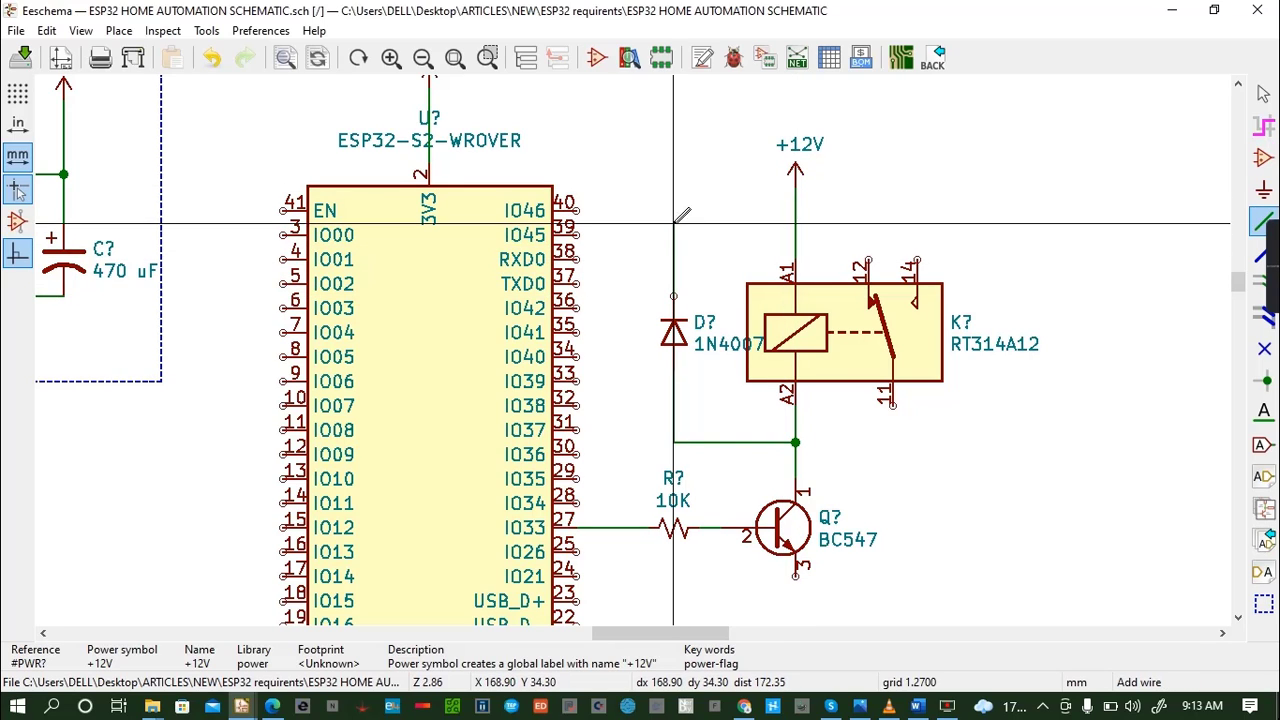
pyautogui.click(795, 222)
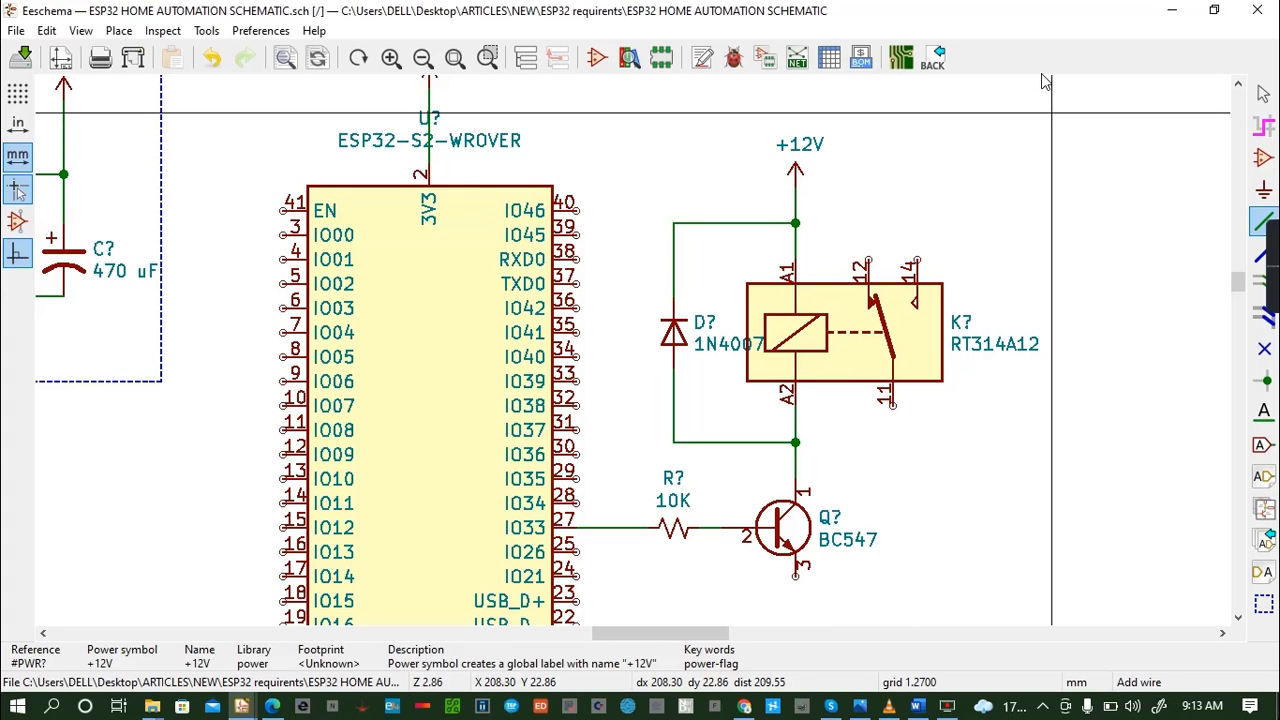
pyautogui.hotkey('ctrl', 's')
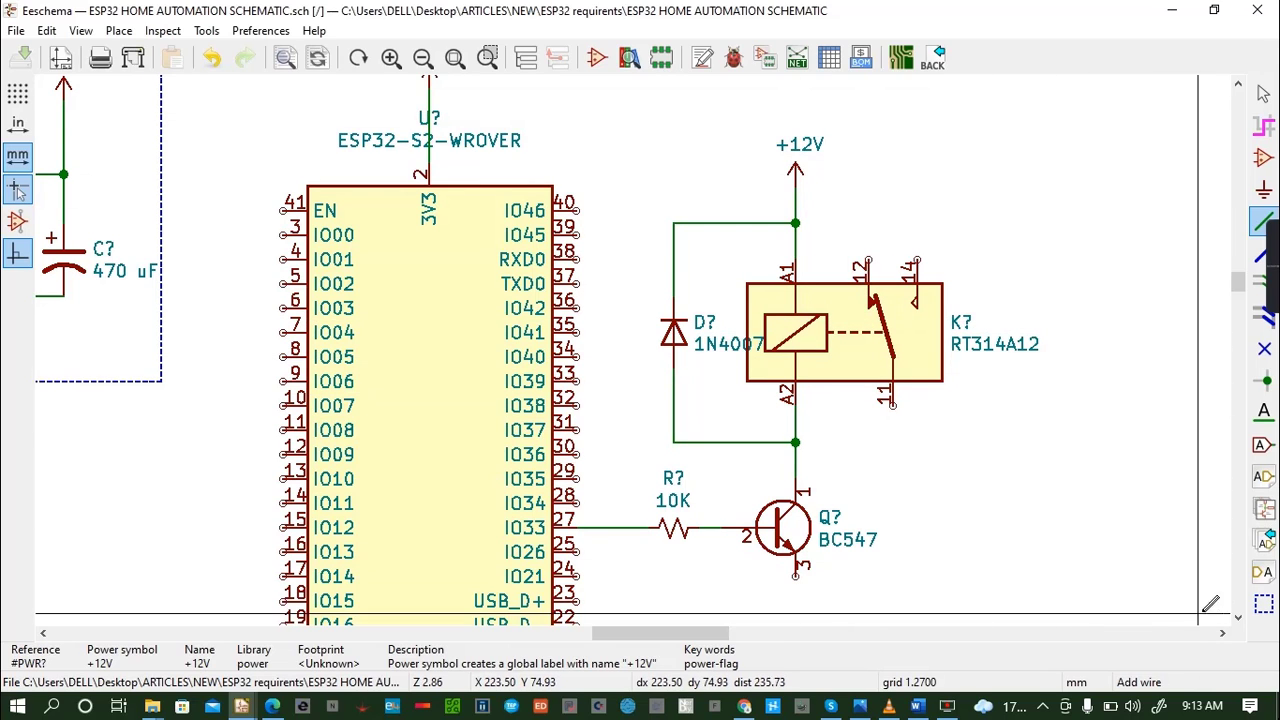
# - Place a GND power symbol directly below pin 3 of the BC547
pyautogui.click(1237, 617)
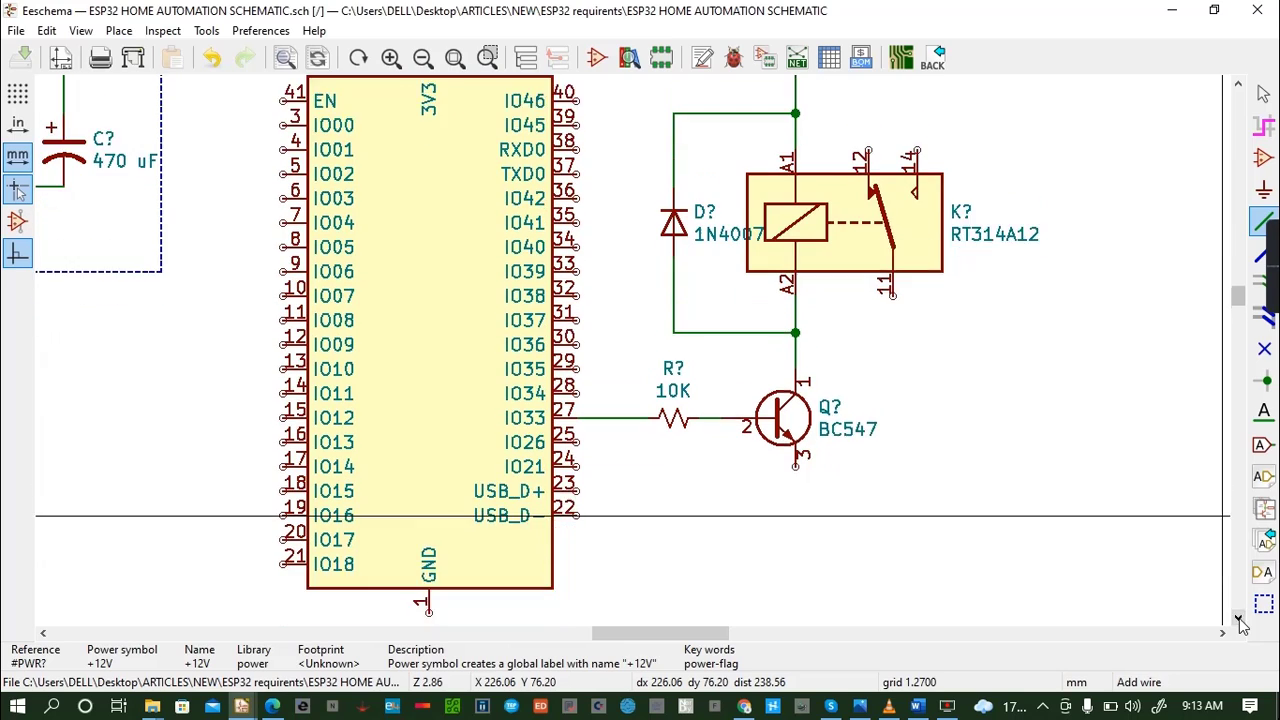
pyautogui.click(1238, 618)
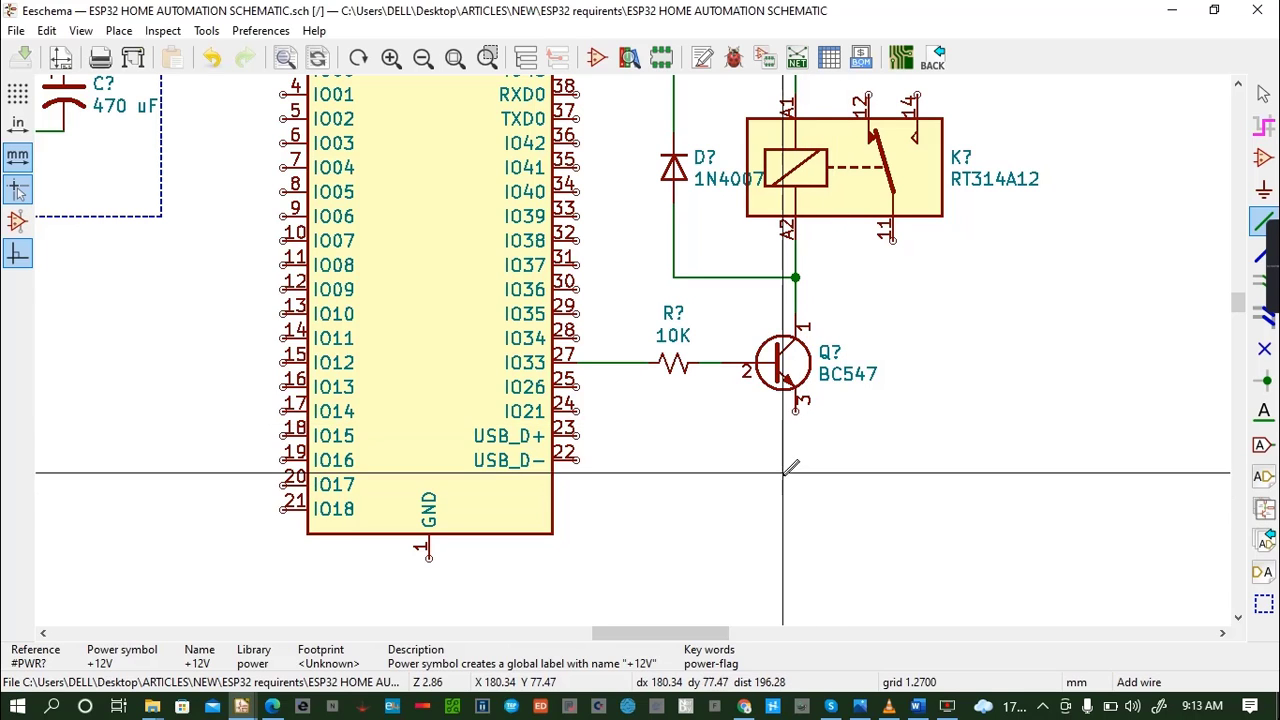
pyautogui.press('a')
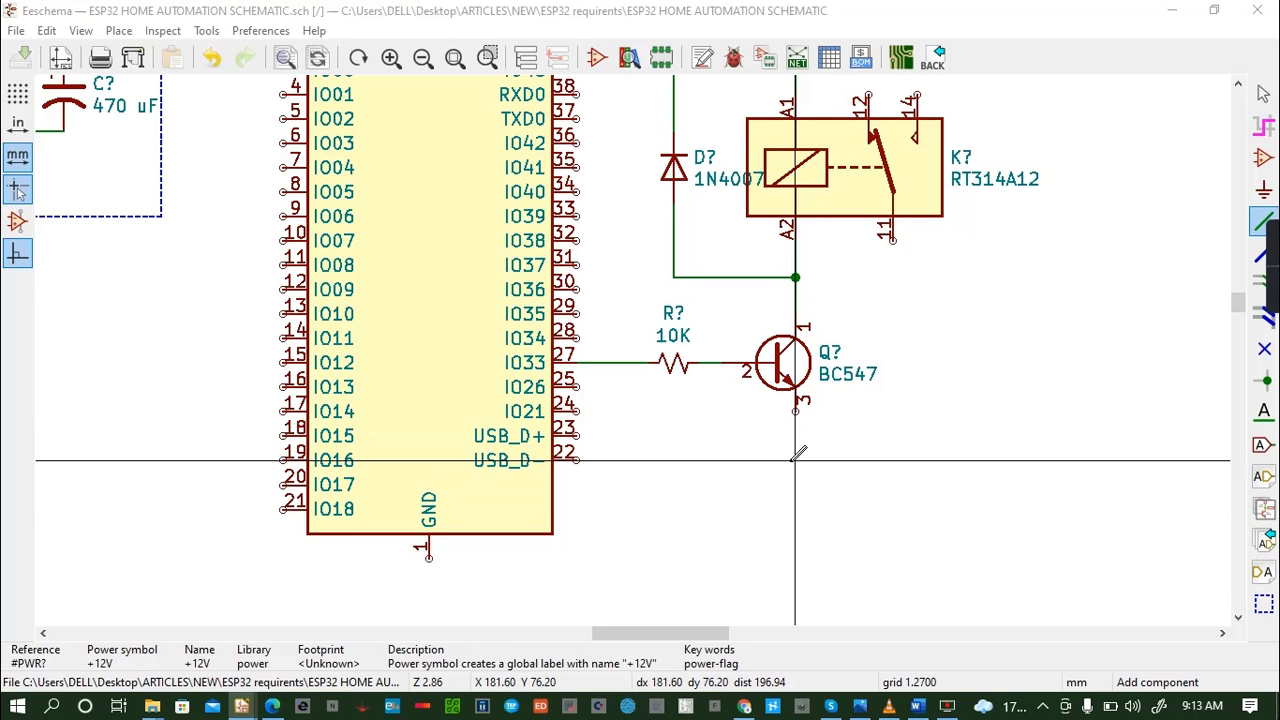
pyautogui.write('GR')
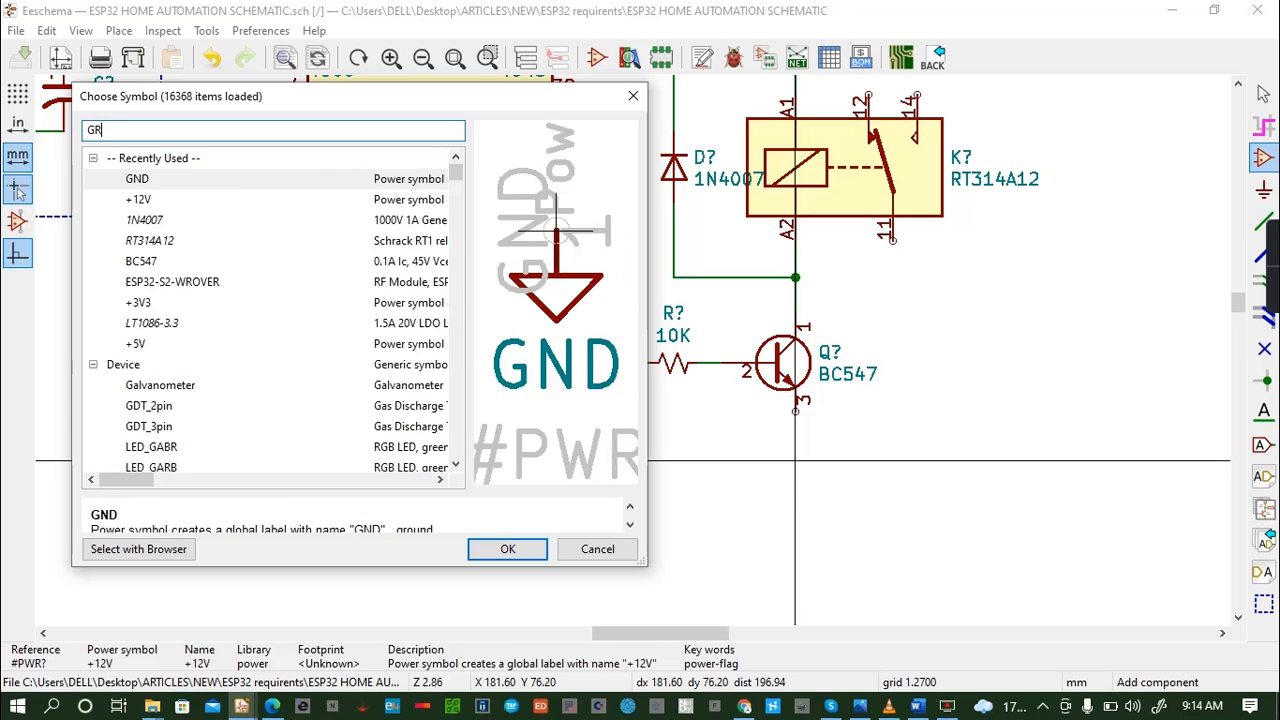
pyautogui.write('GND')
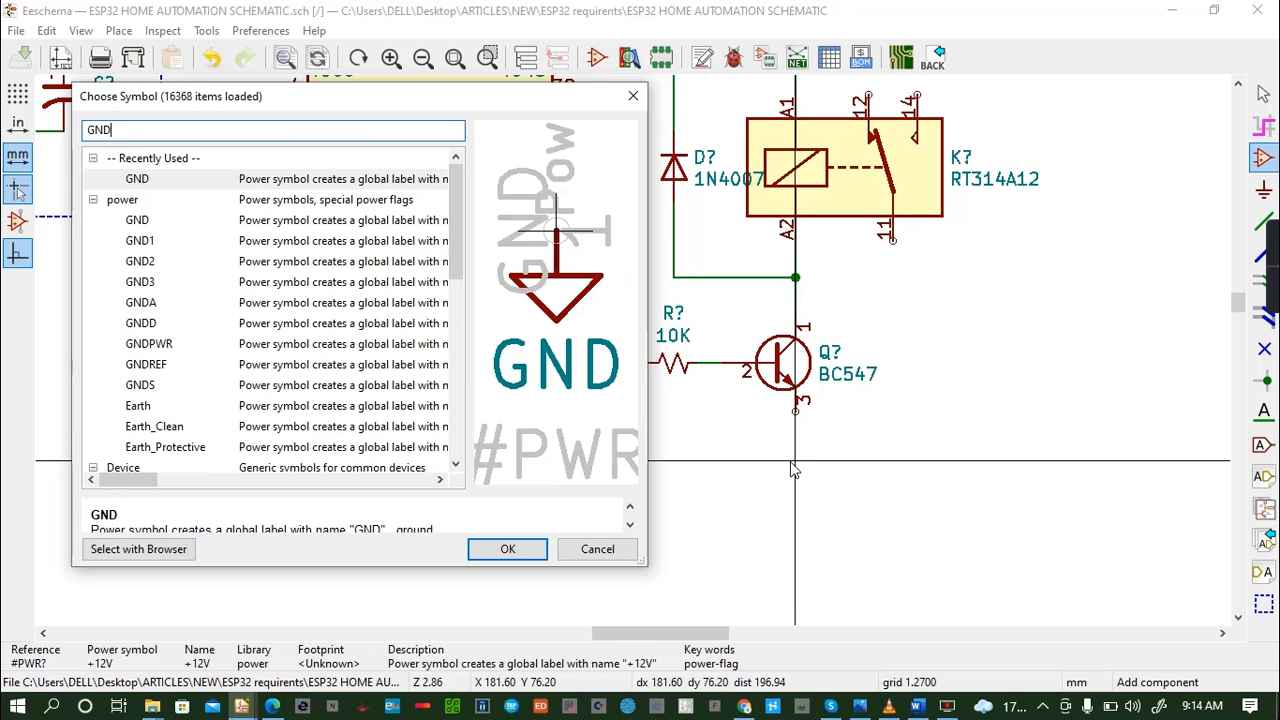
pyautogui.press('Return')
pyautogui.click(797, 460)
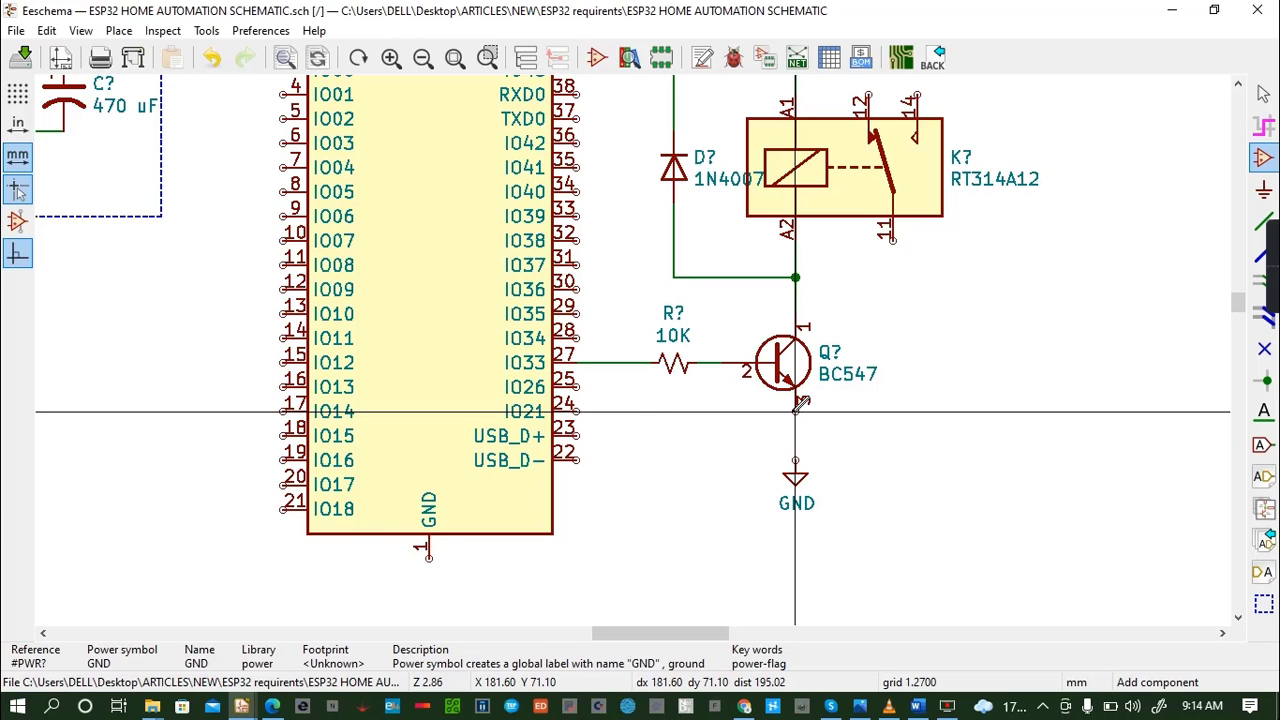
# - Wire pin 3 of the BC547 down to the GND symbol and save the schematic
pyautogui.click(800, 403)
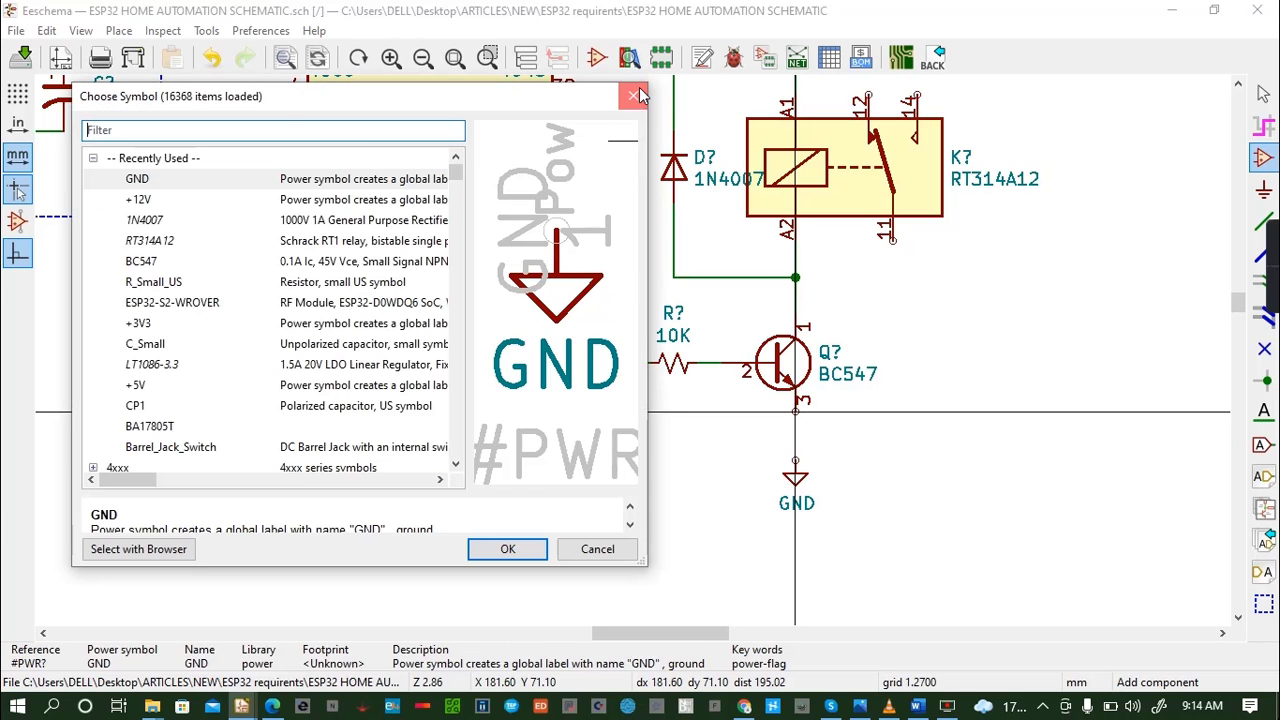
pyautogui.click(636, 94)
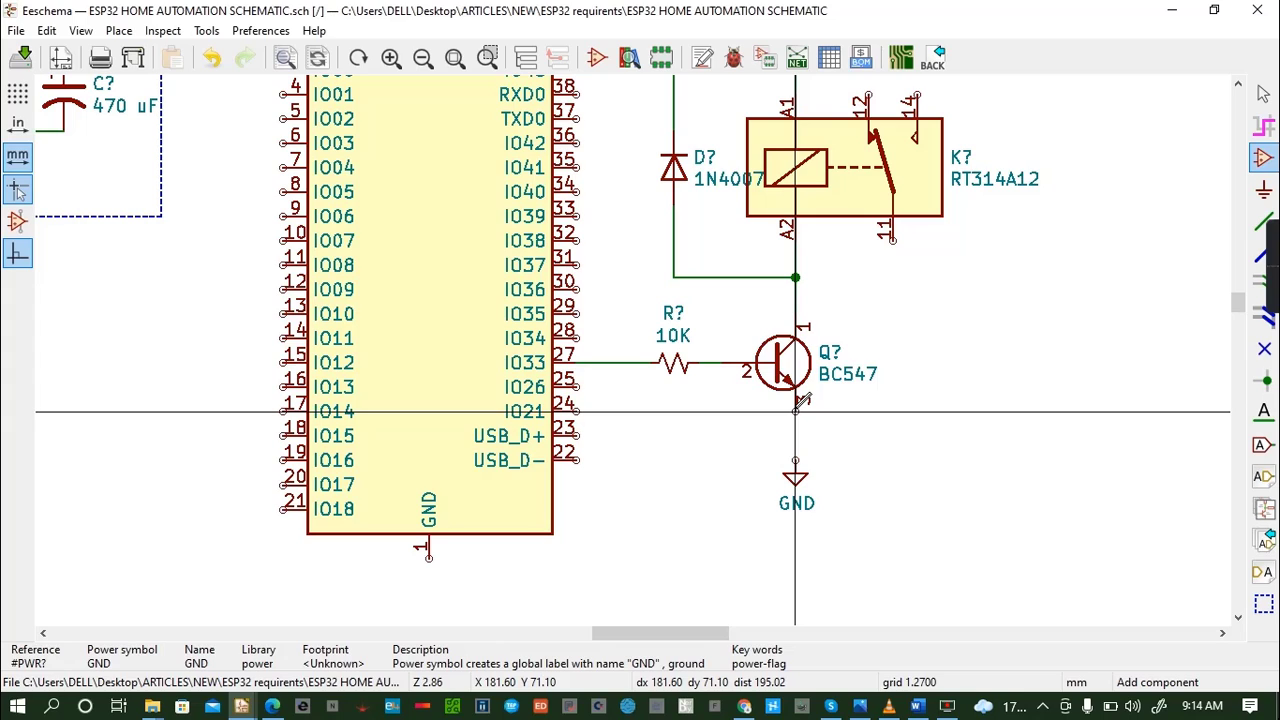
pyautogui.press('w')
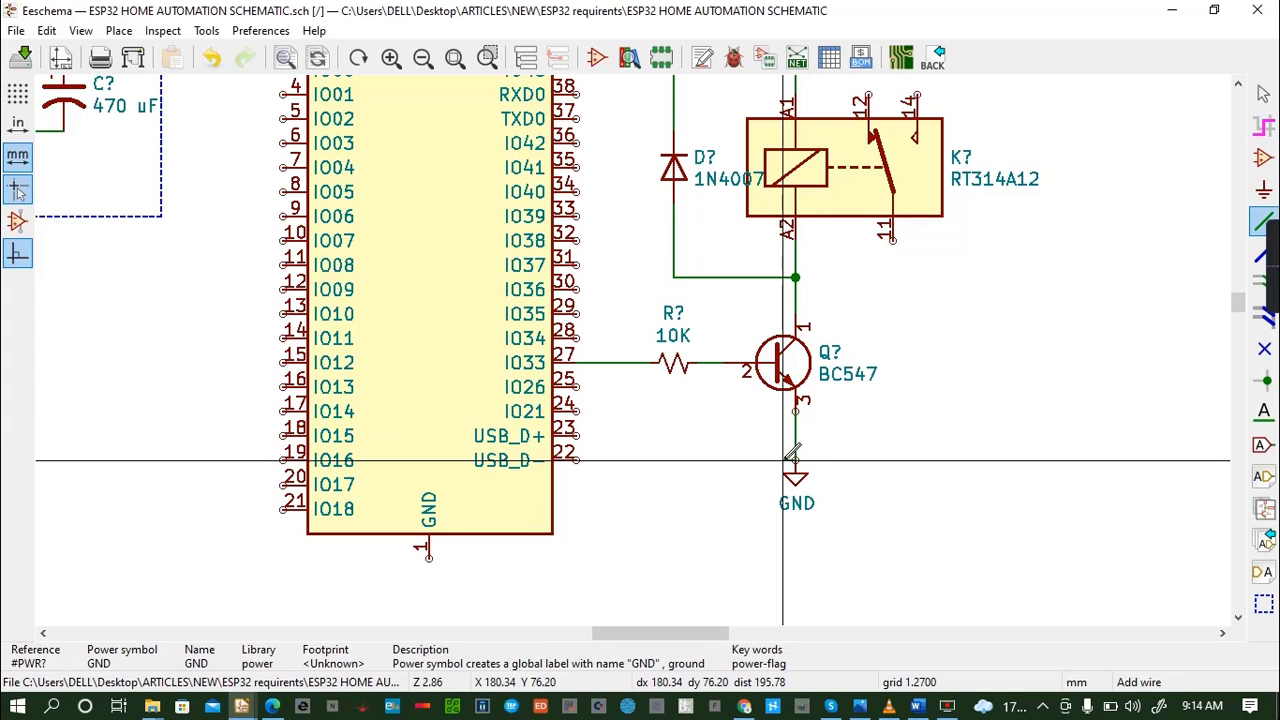
pyautogui.click(795, 464)
pyautogui.hotkey('ctrl', 's')
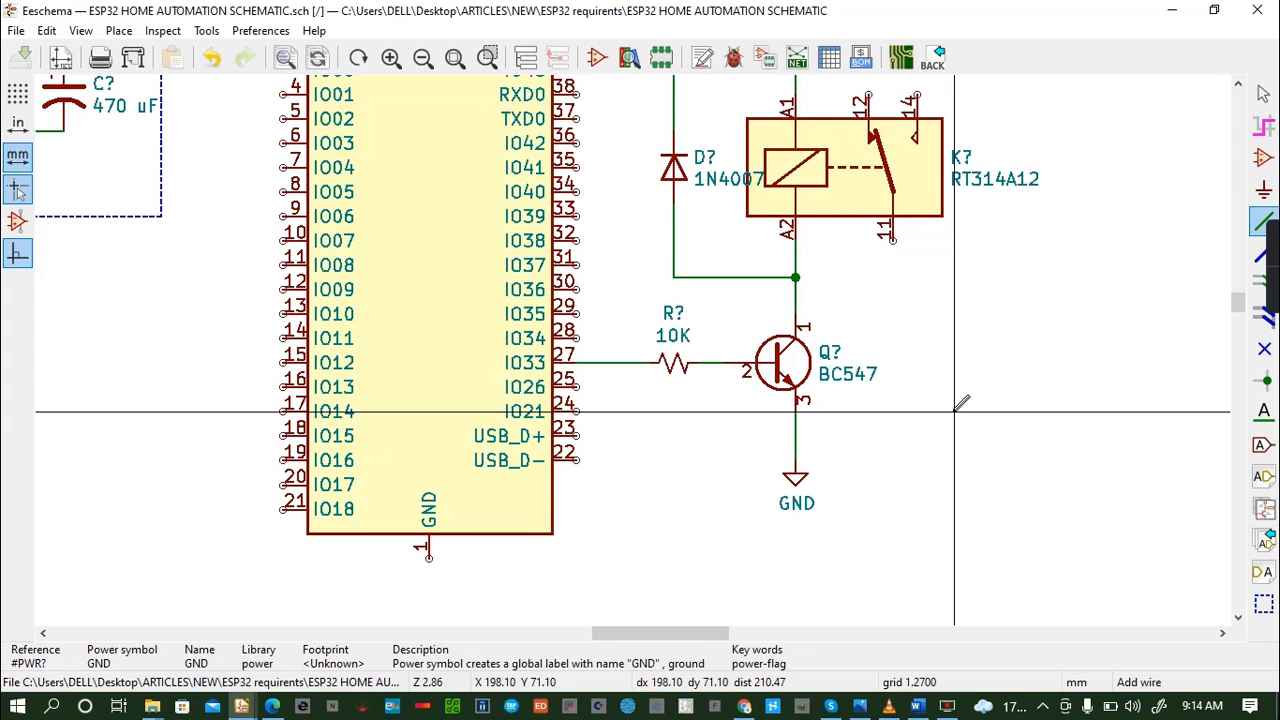
# - Place a generic Conn_01x03 connector beyond the RT314A12 relay, with its pins facing the relay
pyautogui.press('a')
pyautogui.click(955, 410)
pyautogui.write('C')
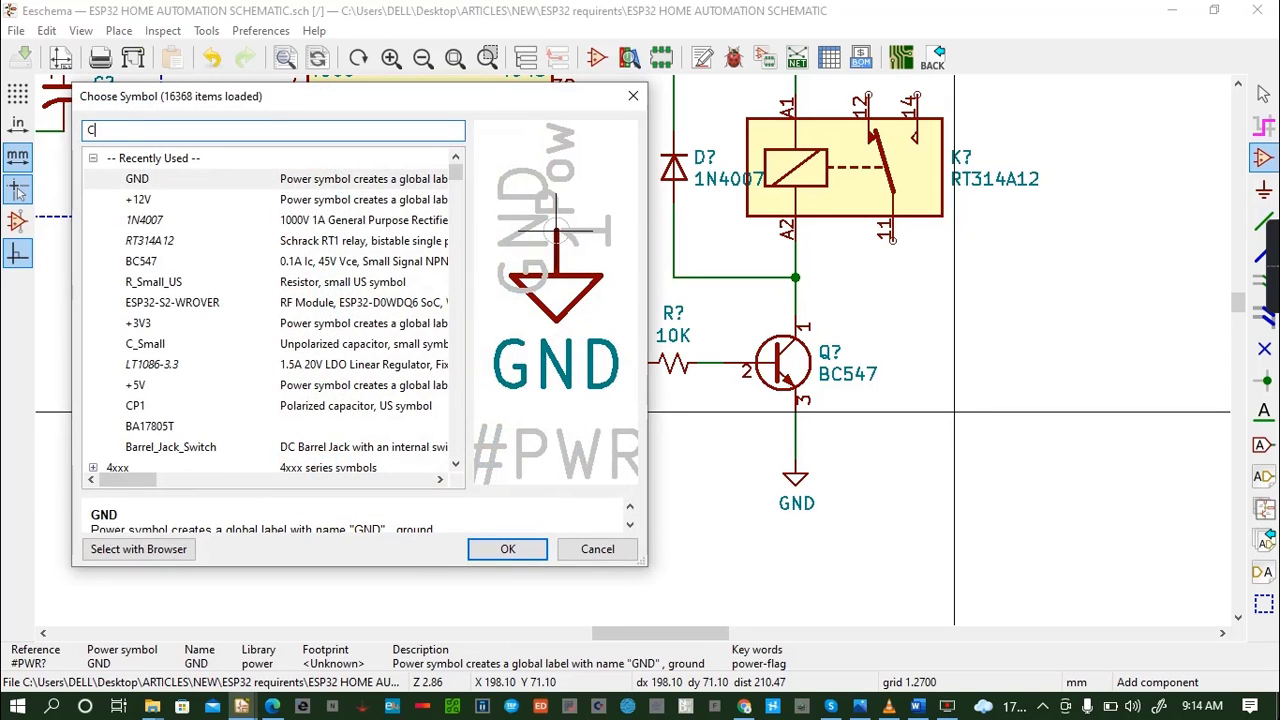
pyautogui.write('ONN')
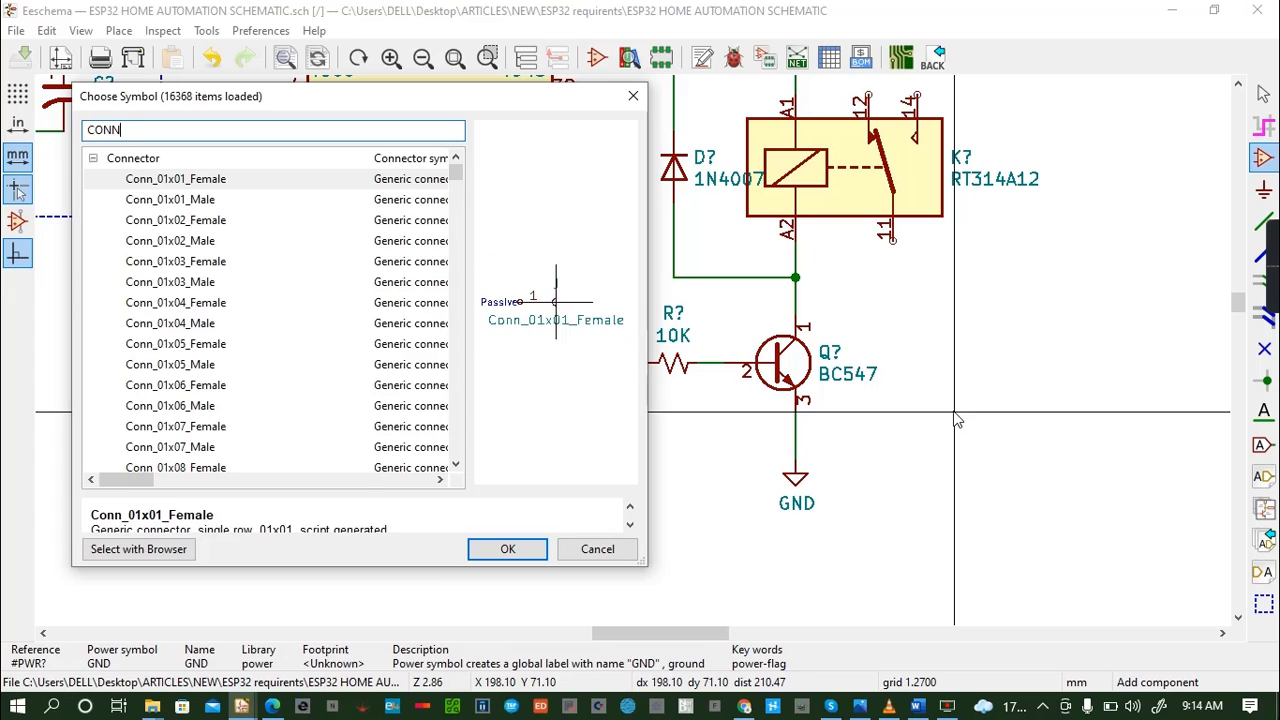
pyautogui.write('N')
pyautogui.write('_')
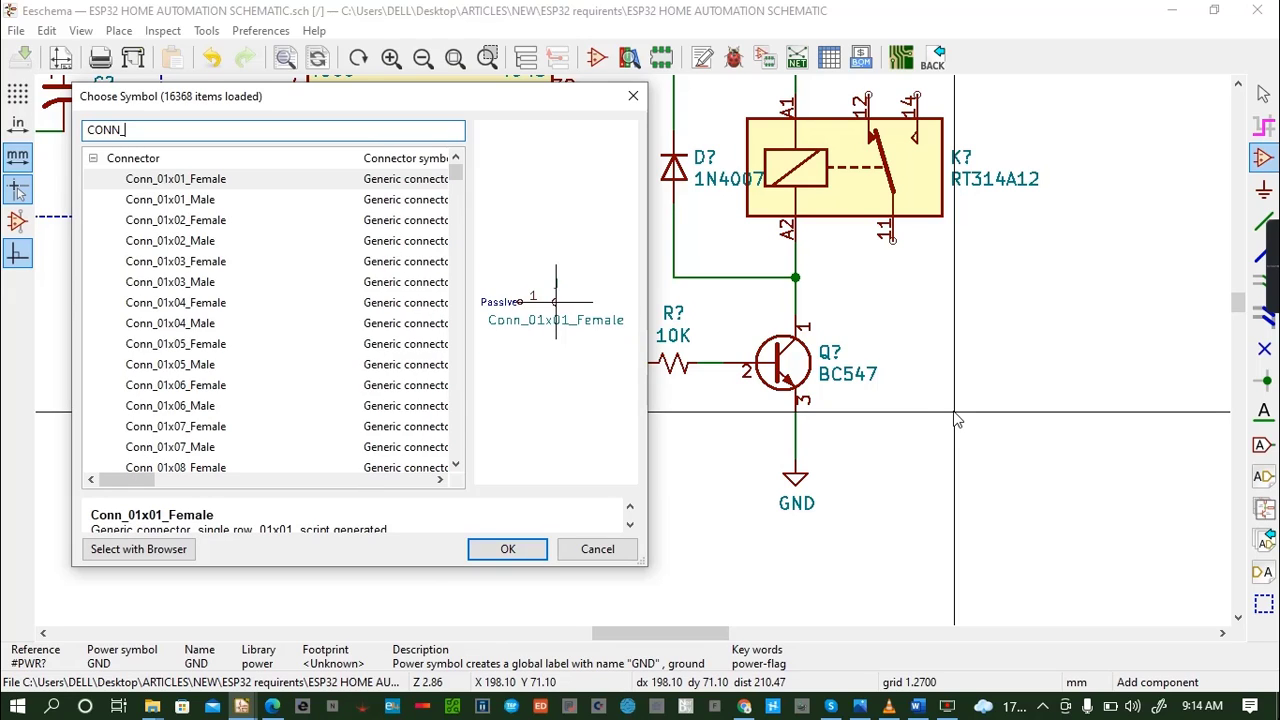
pyautogui.write('01')
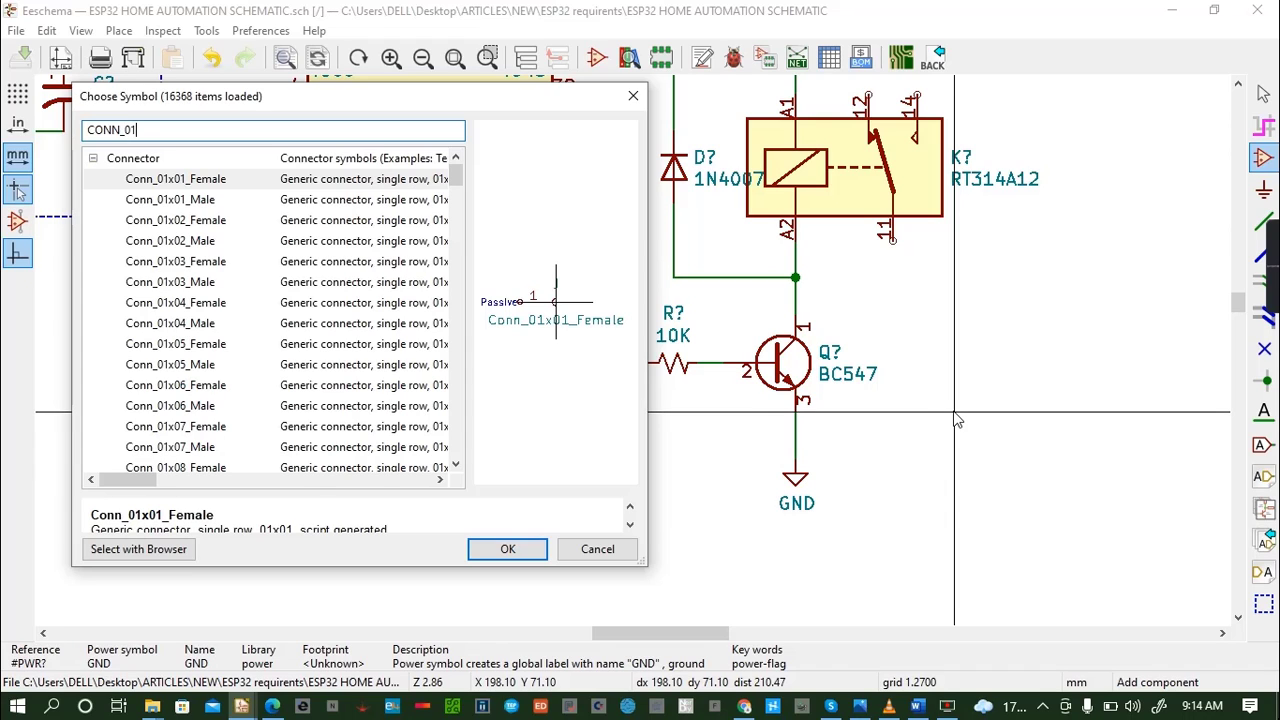
pyautogui.write('X03')
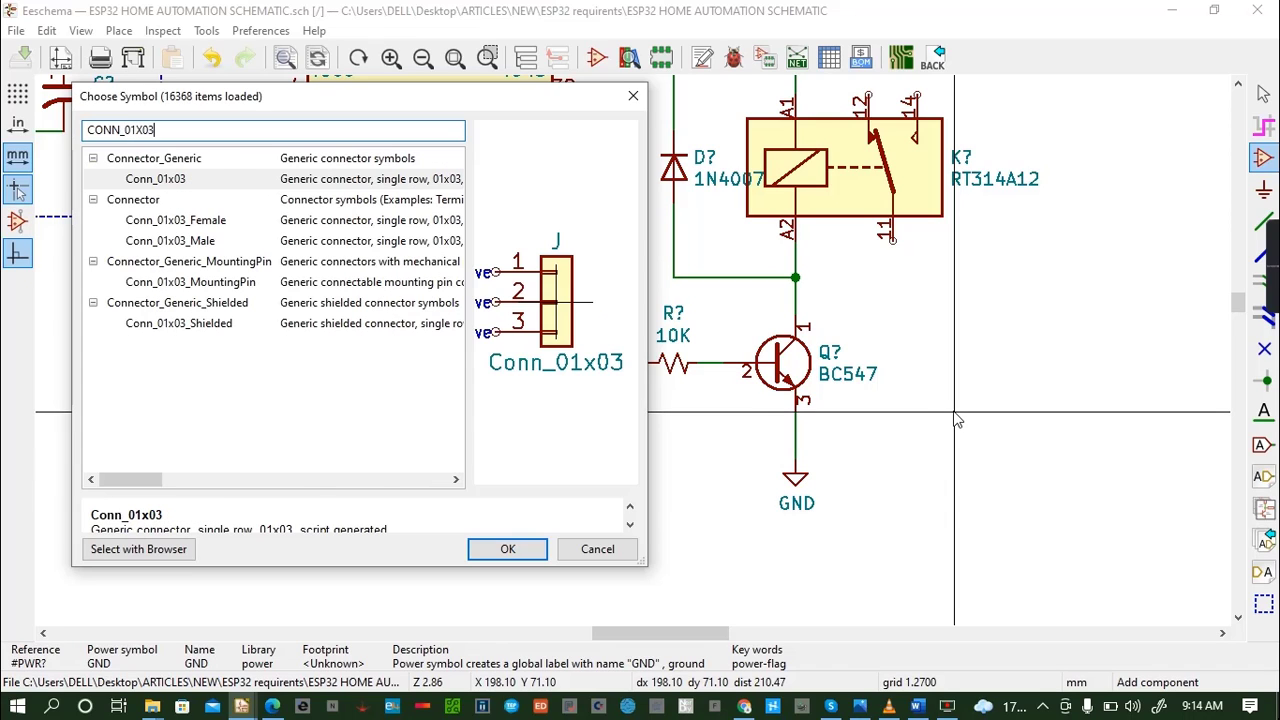
pyautogui.click(515, 551)
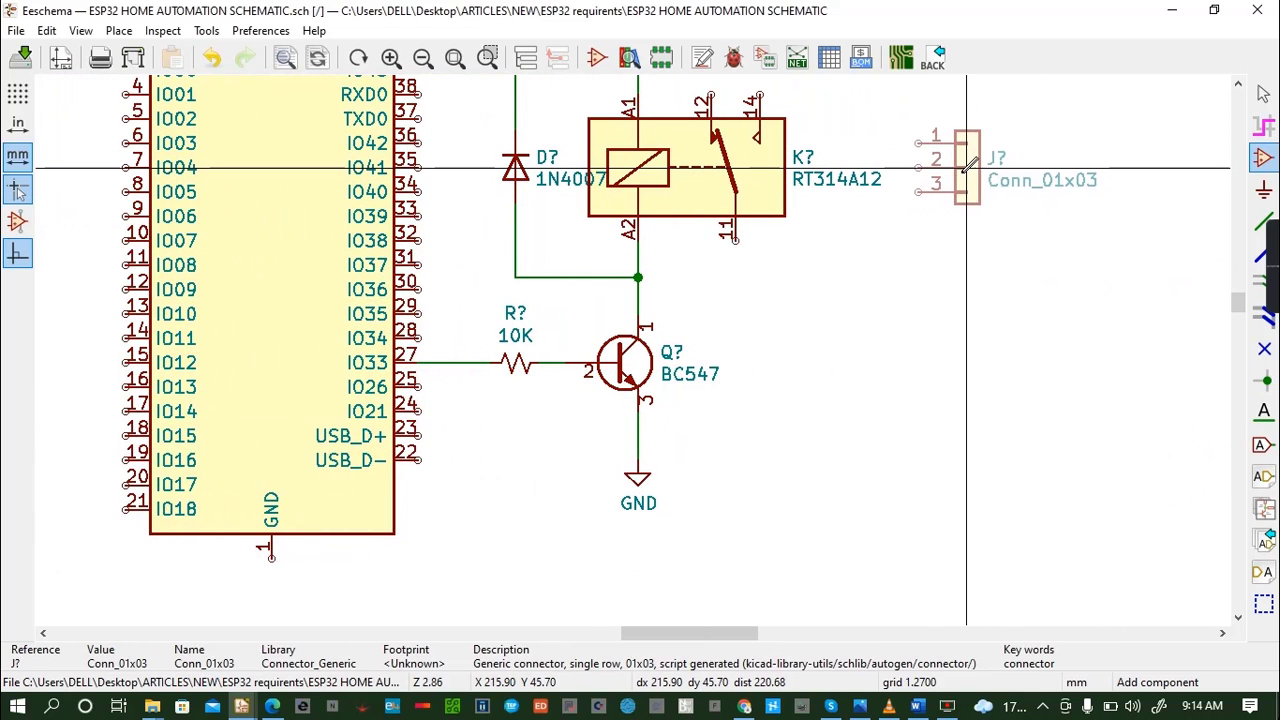
pyautogui.click(966, 168)
pyautogui.click(965, 169)
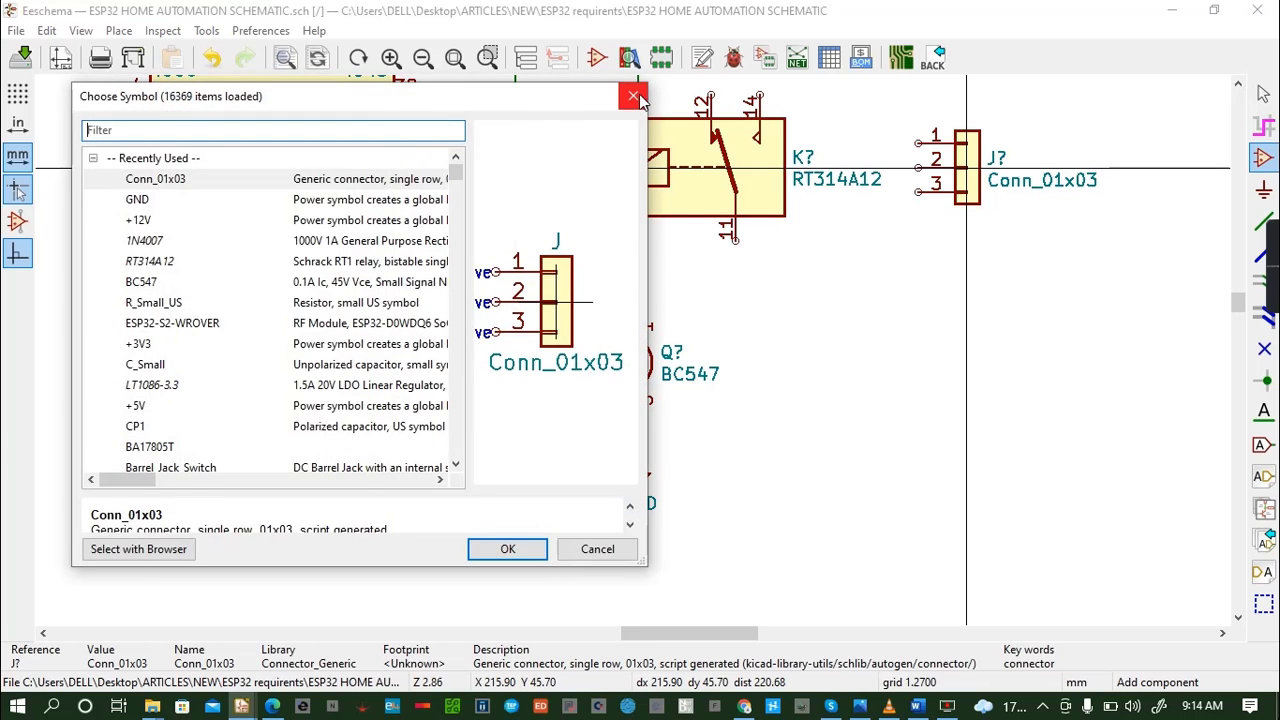
pyautogui.click(633, 96)
pyautogui.click(1238, 87)
pyautogui.click(1239, 88)
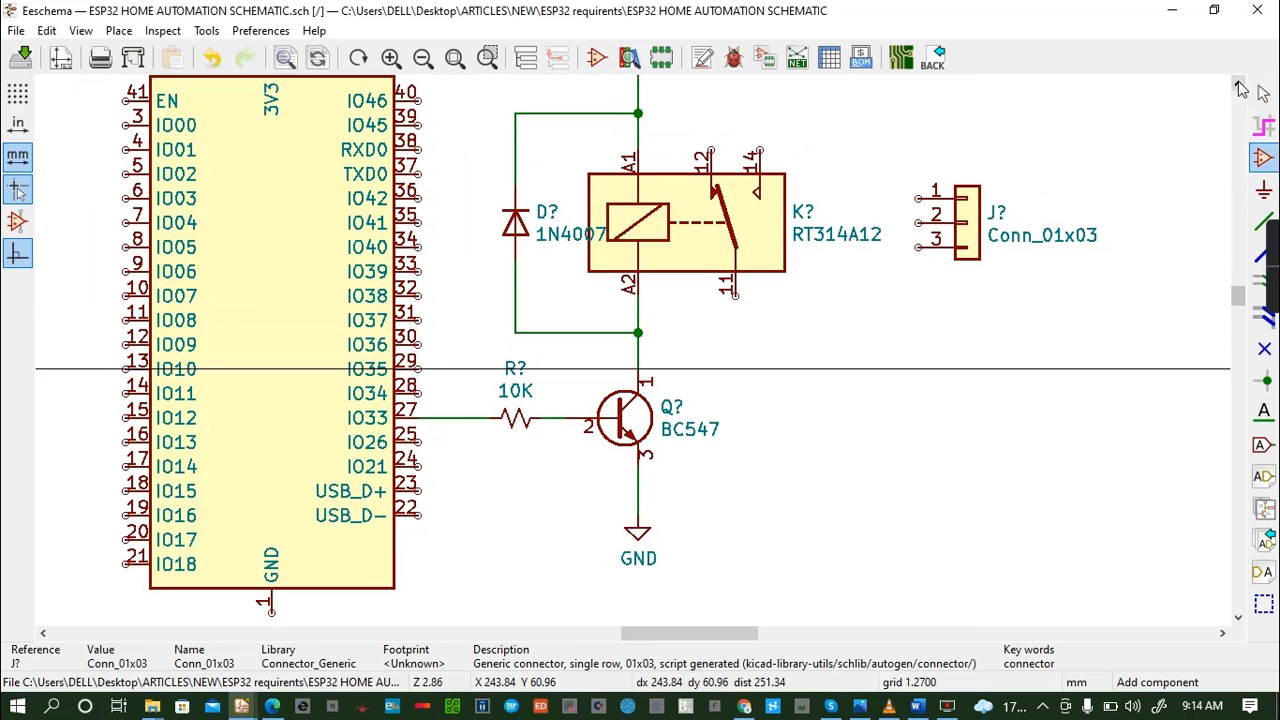
# - Wire pin 12 of the RT314A12 relay up and across to pin 1 of the Conn_01x03 connector
pyautogui.click(1239, 88)
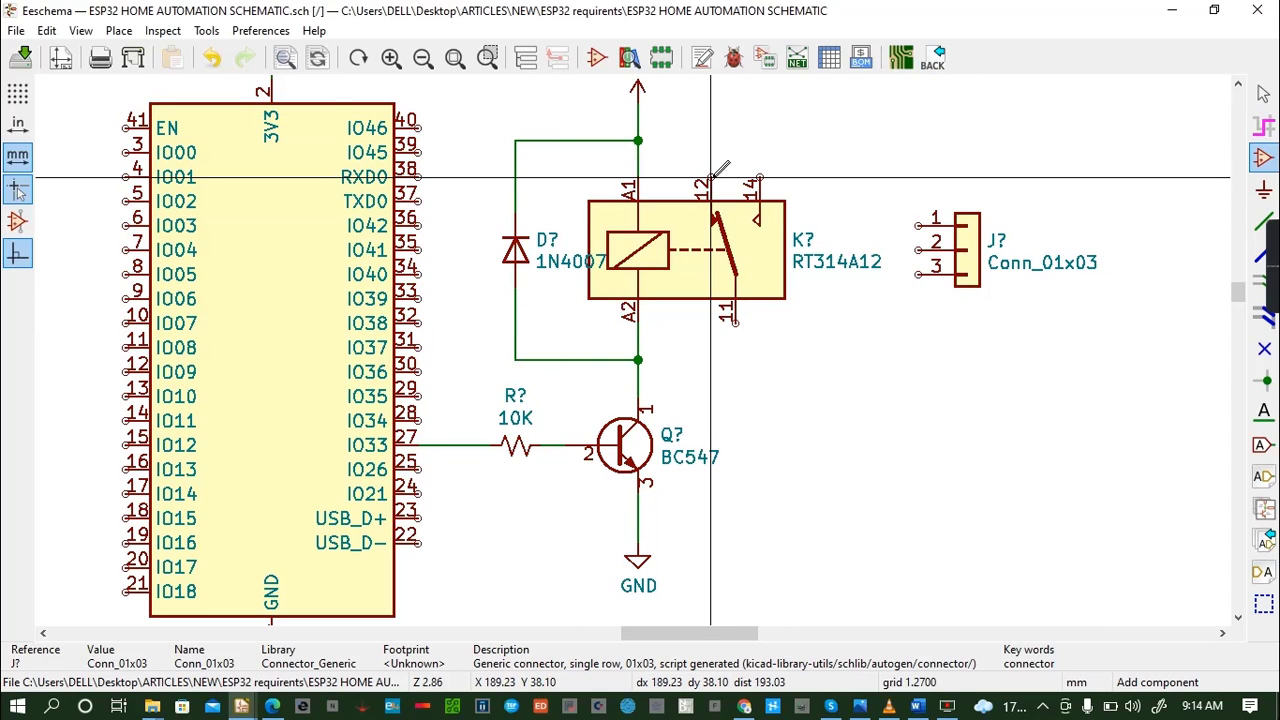
pyautogui.press('w')
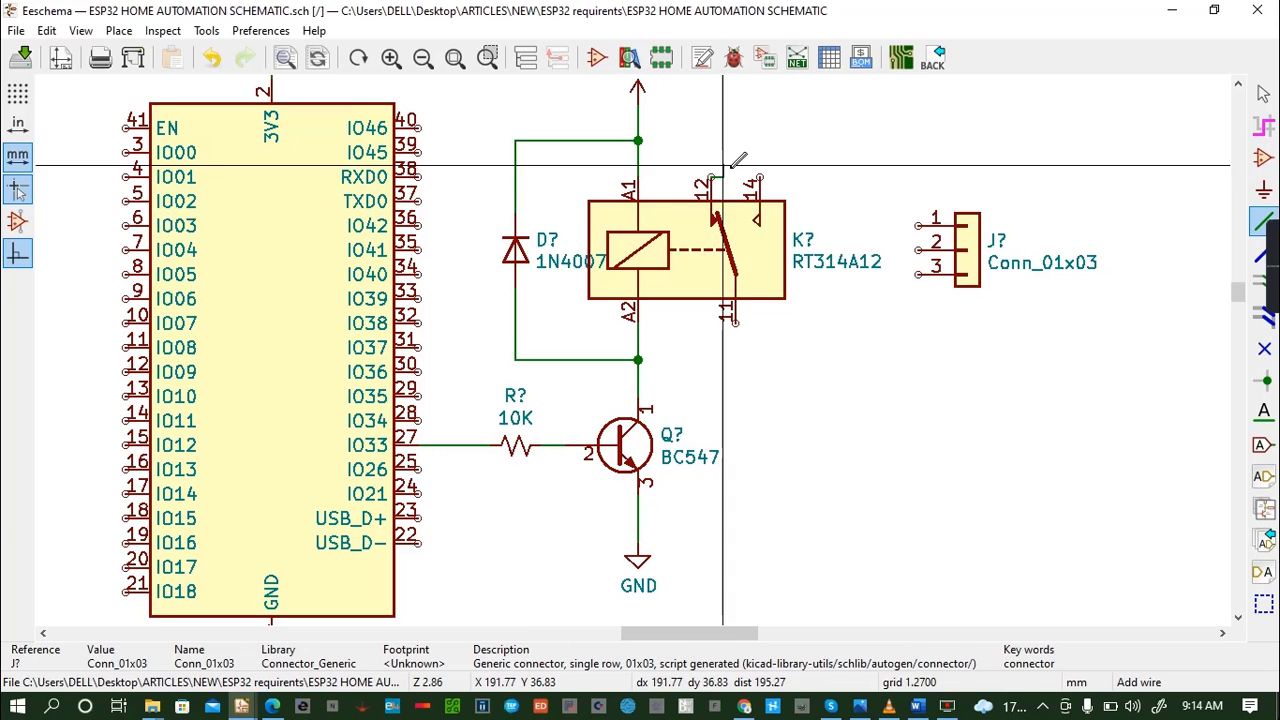
pyautogui.keyDown('shift'); pyautogui.scroll(2, 760, 185); pyautogui.keyUp('shift')
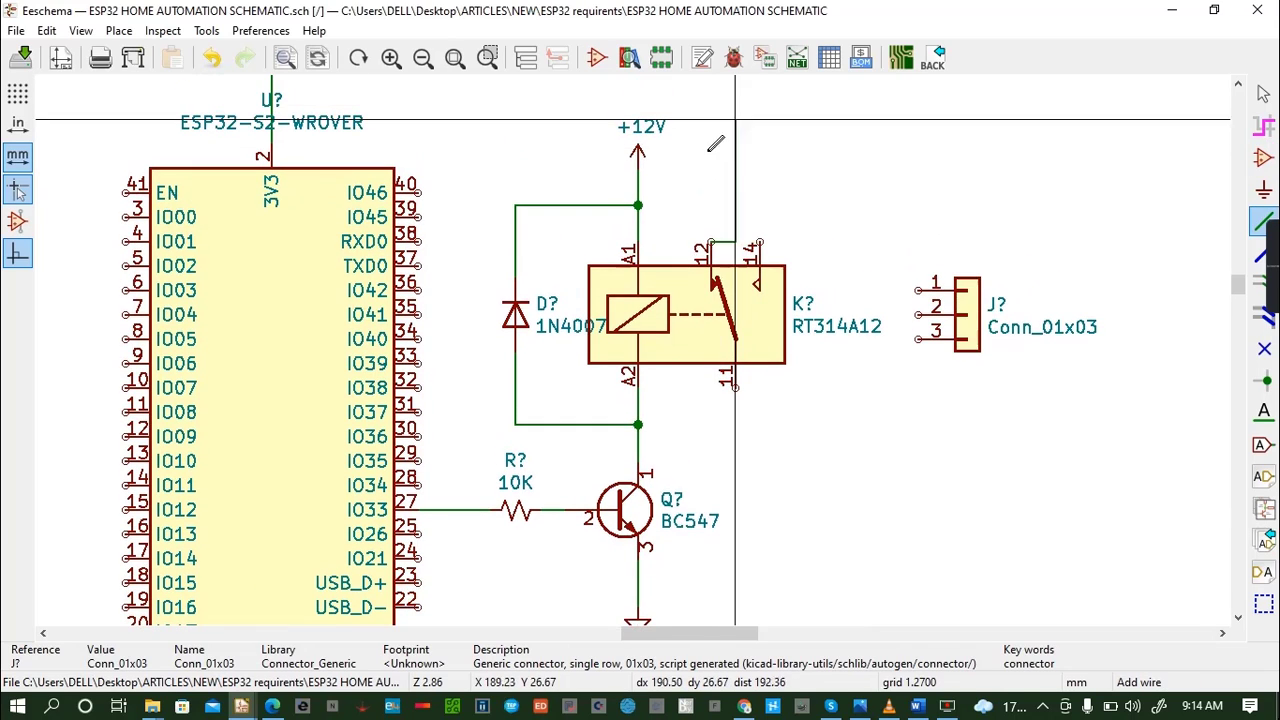
pyautogui.click(711, 205)
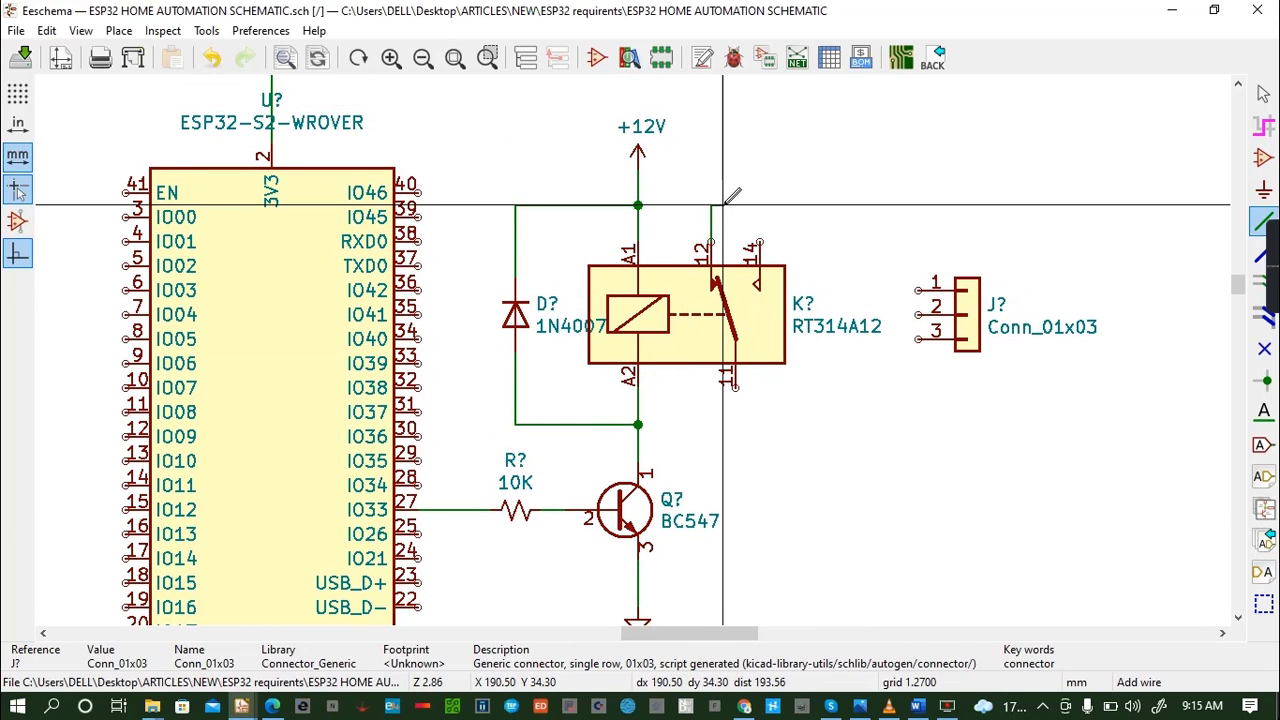
pyautogui.click(918, 290)
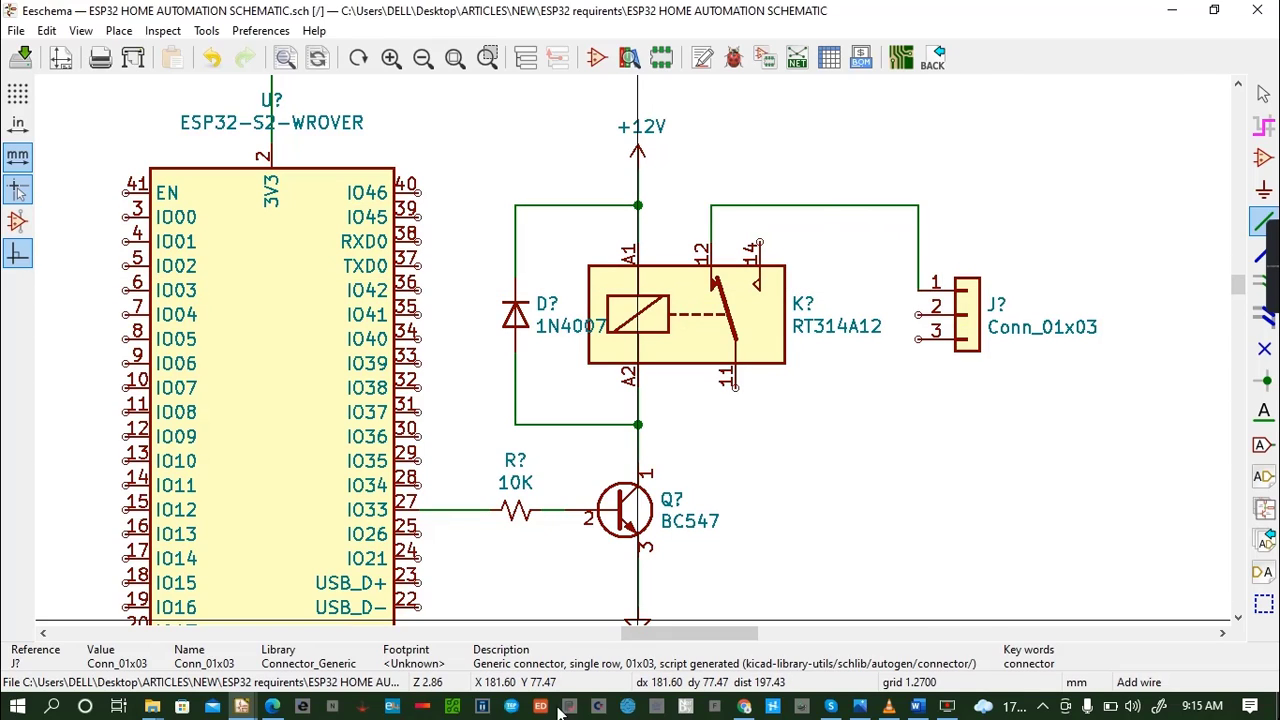
# - Copy the BC547's GND symbol below the Conn_01x03 connector, wire it to pin 3, and save the schematic
pyautogui.click(640, 612)
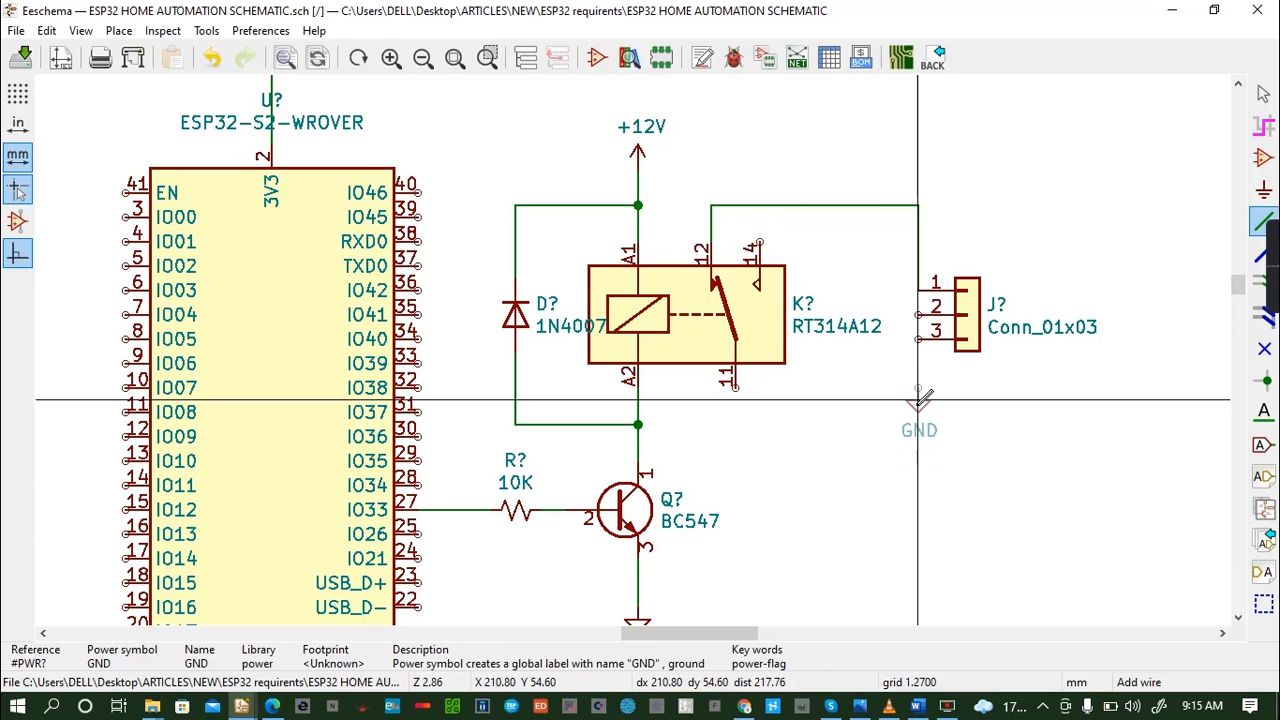
pyautogui.click(906, 400)
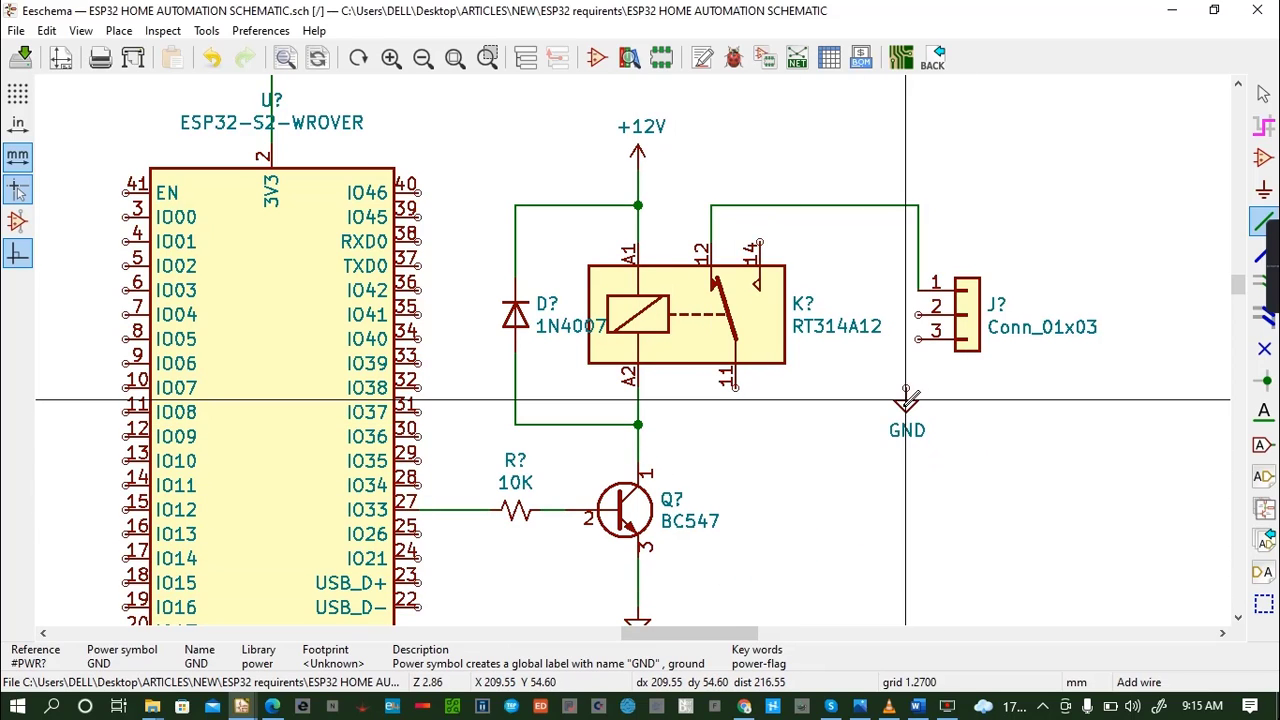
pyautogui.click(918, 339)
pyautogui.hotkey('ctrl', 's')
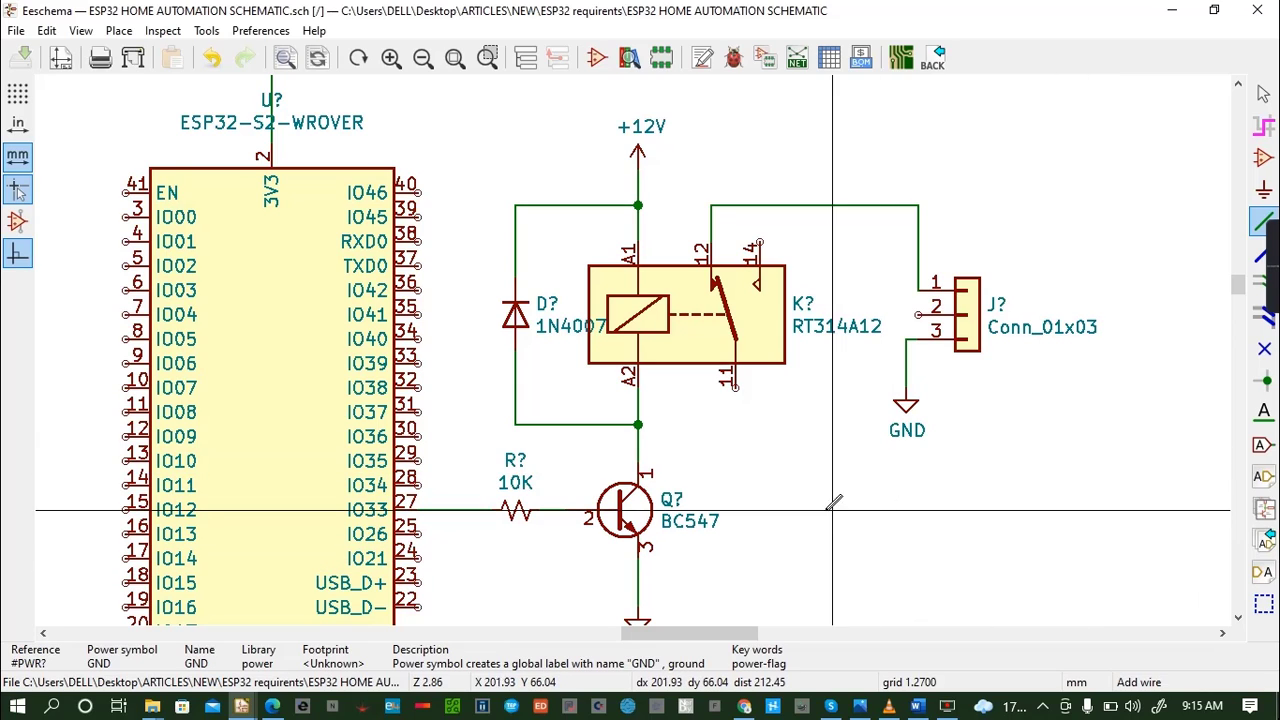
# - Wire relay pin 11 to pin 2 of the Conn_01x03 connector and save the schematic
pyautogui.click(735, 387)
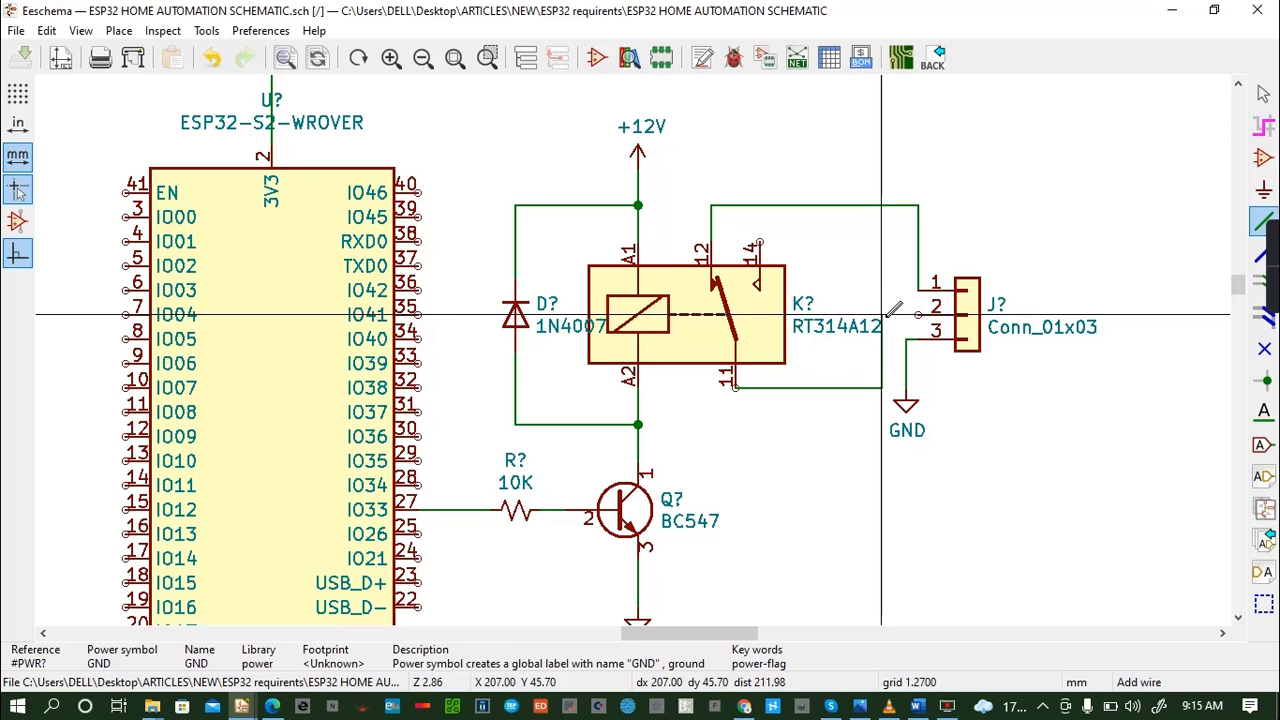
pyautogui.click(918, 316)
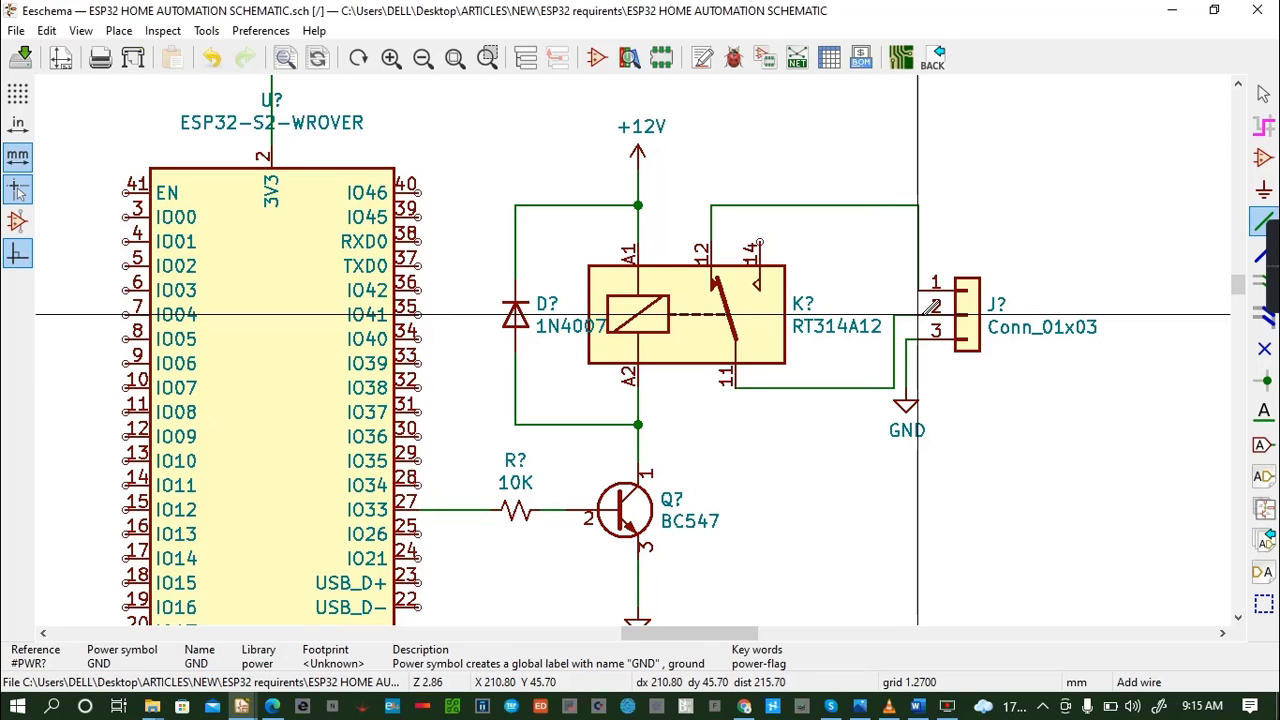
pyautogui.hotkey('ctrl', 's')
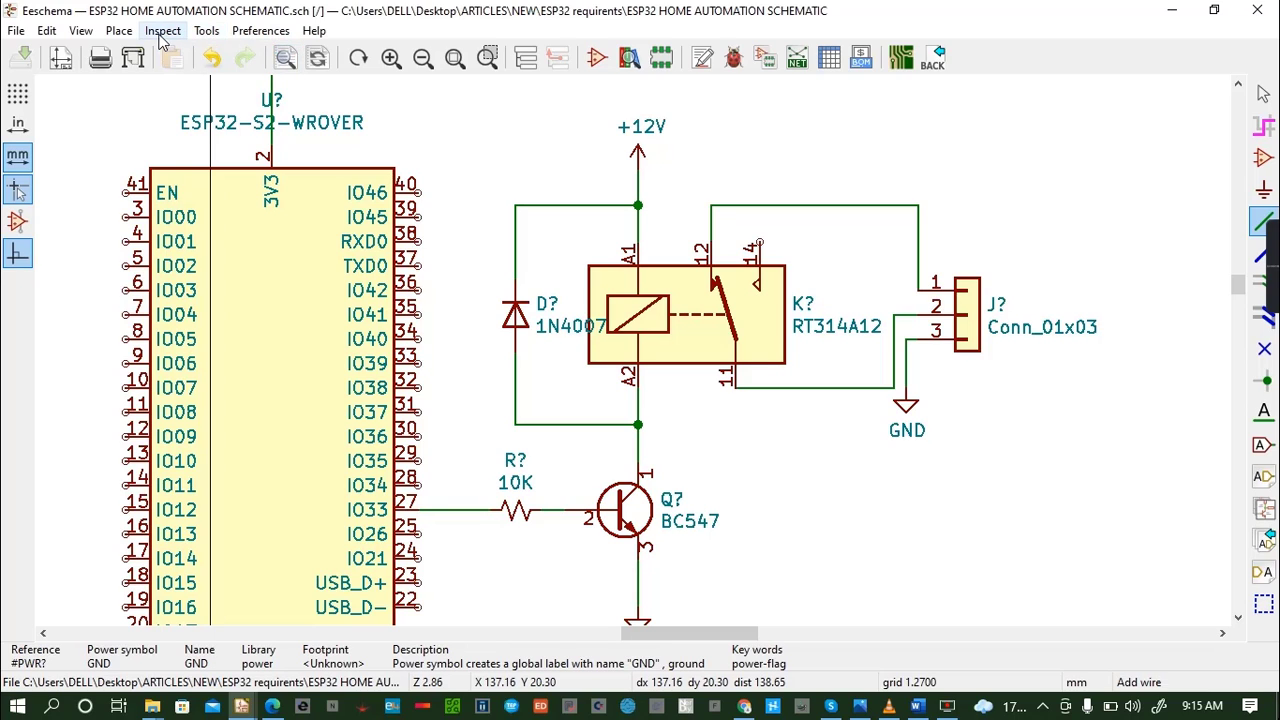
# - Add the bold graphic text LIGHTING just above the Conn_01x03 connector's reference
pyautogui.click(119, 30)
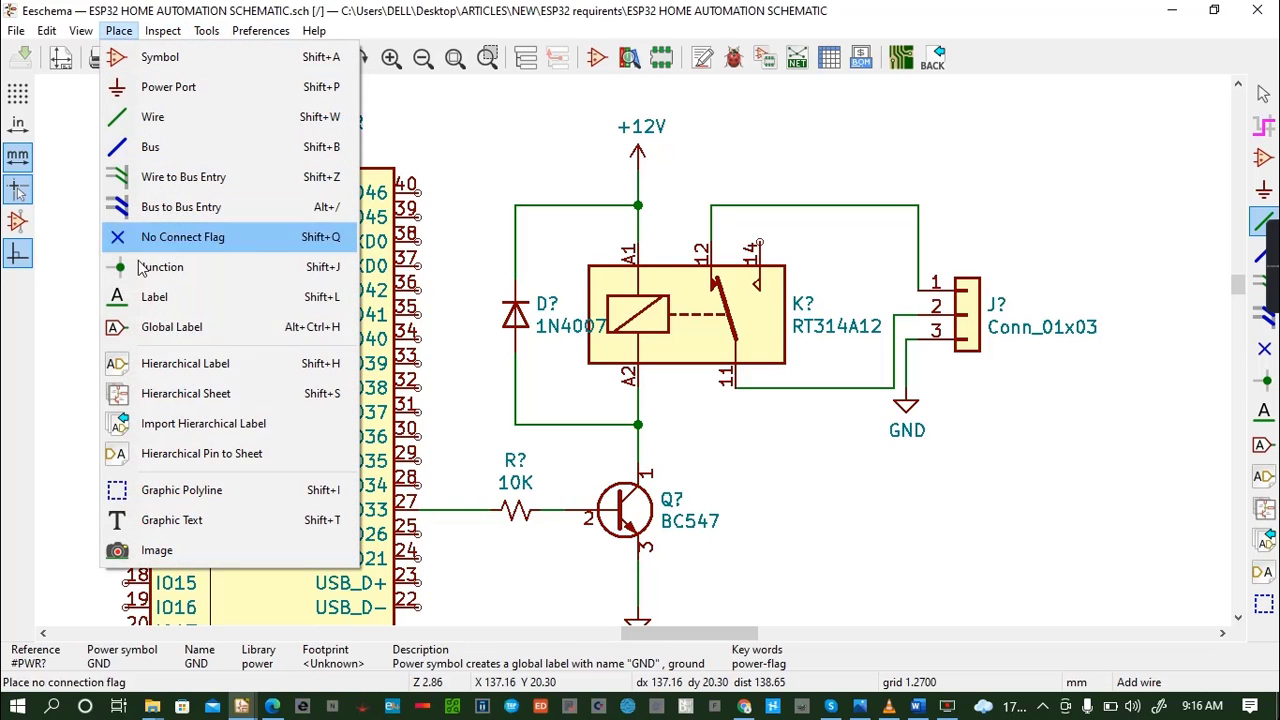
pyautogui.click(165, 520)
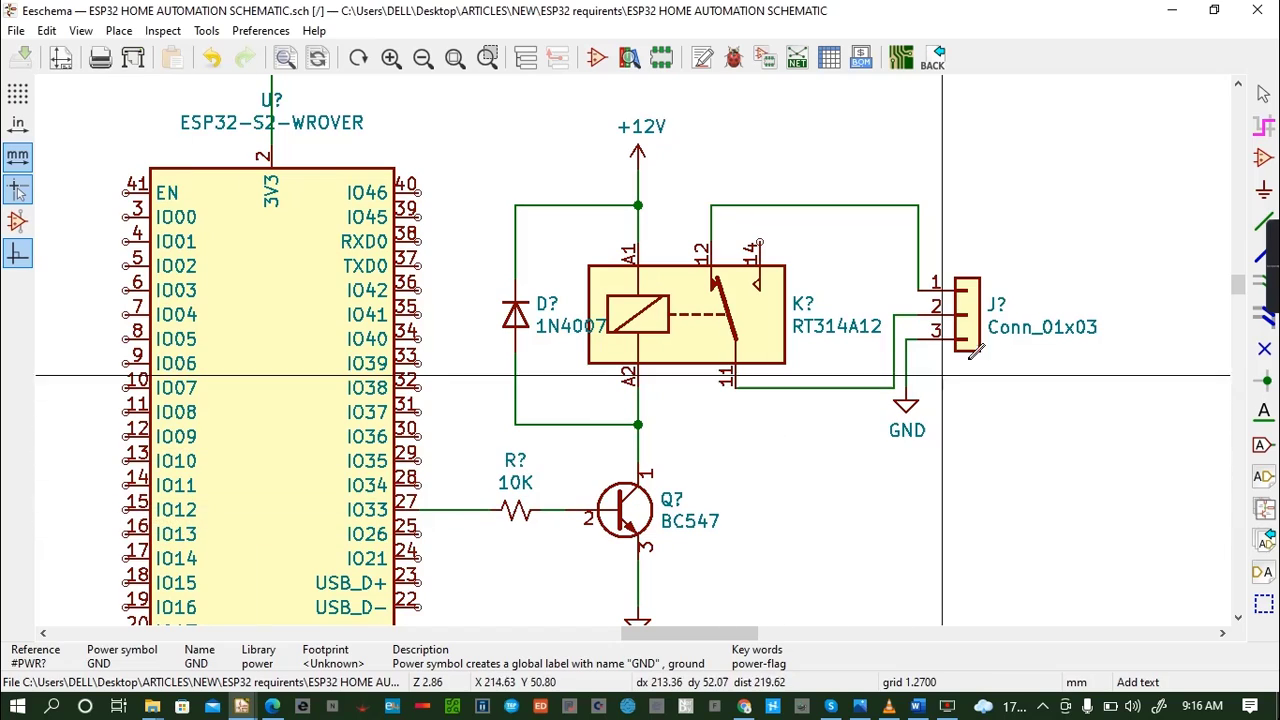
pyautogui.click(1039, 271)
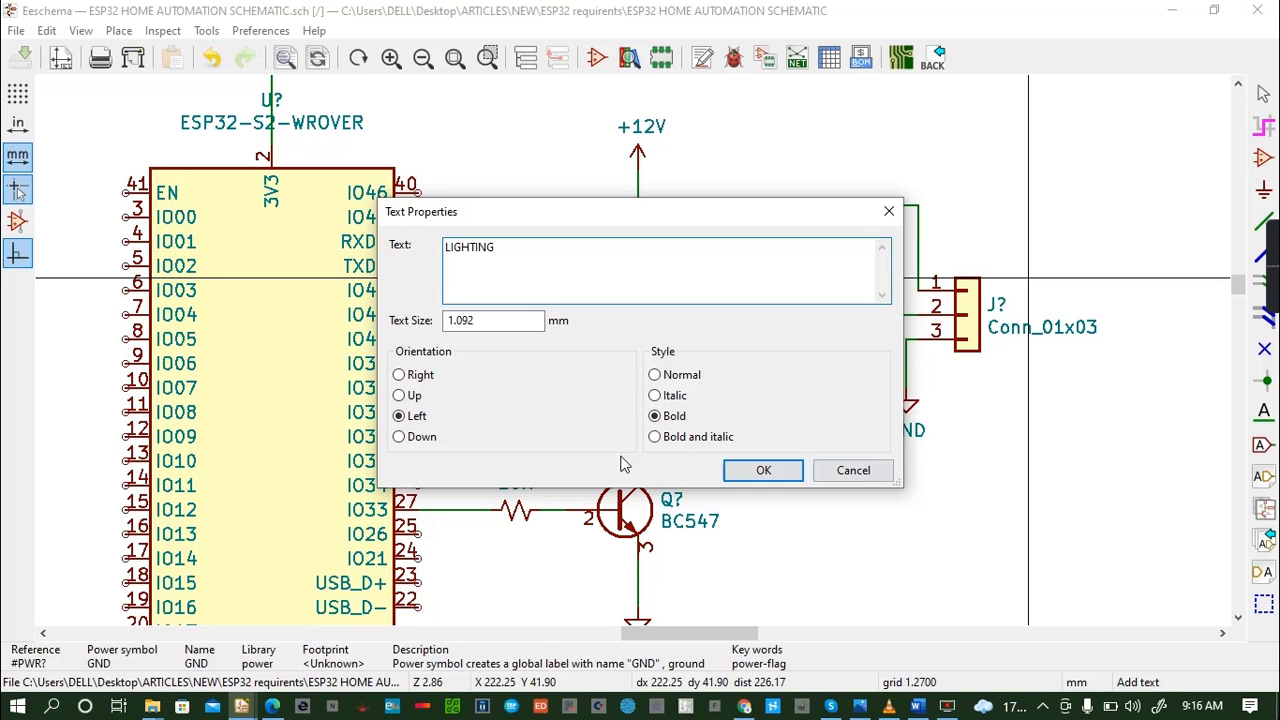
pyautogui.click(762, 471)
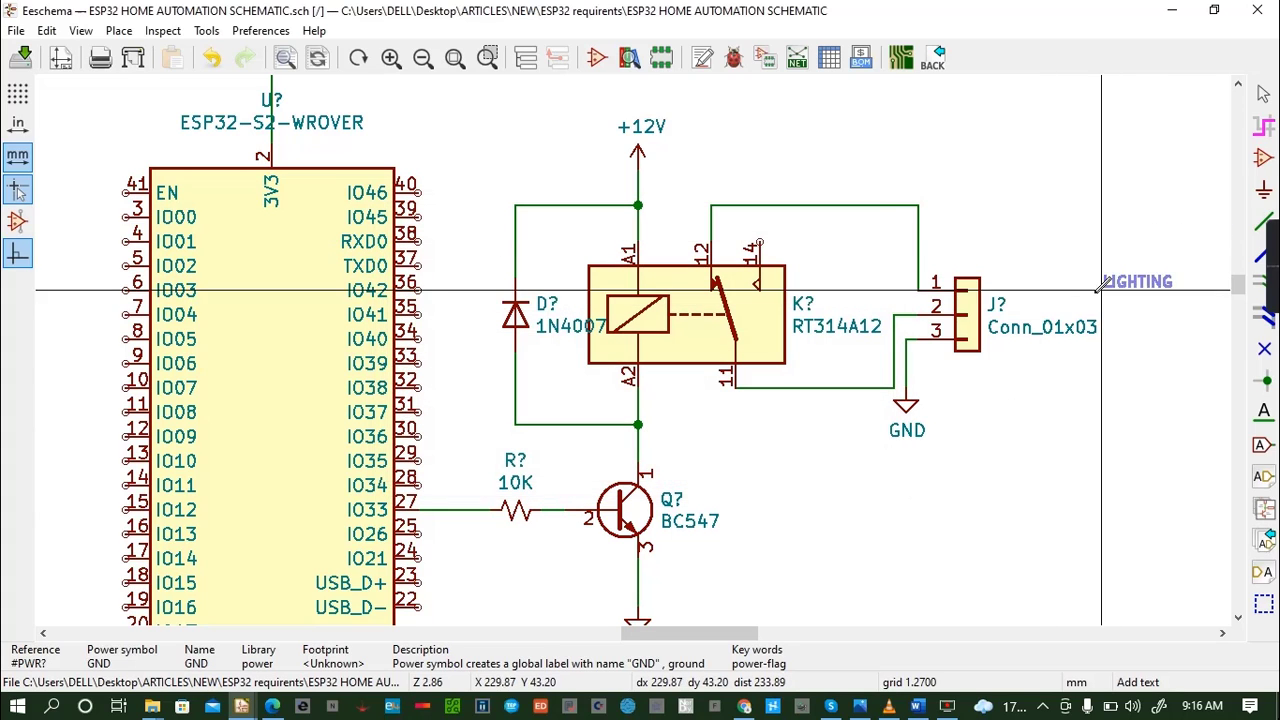
pyautogui.click(1018, 289)
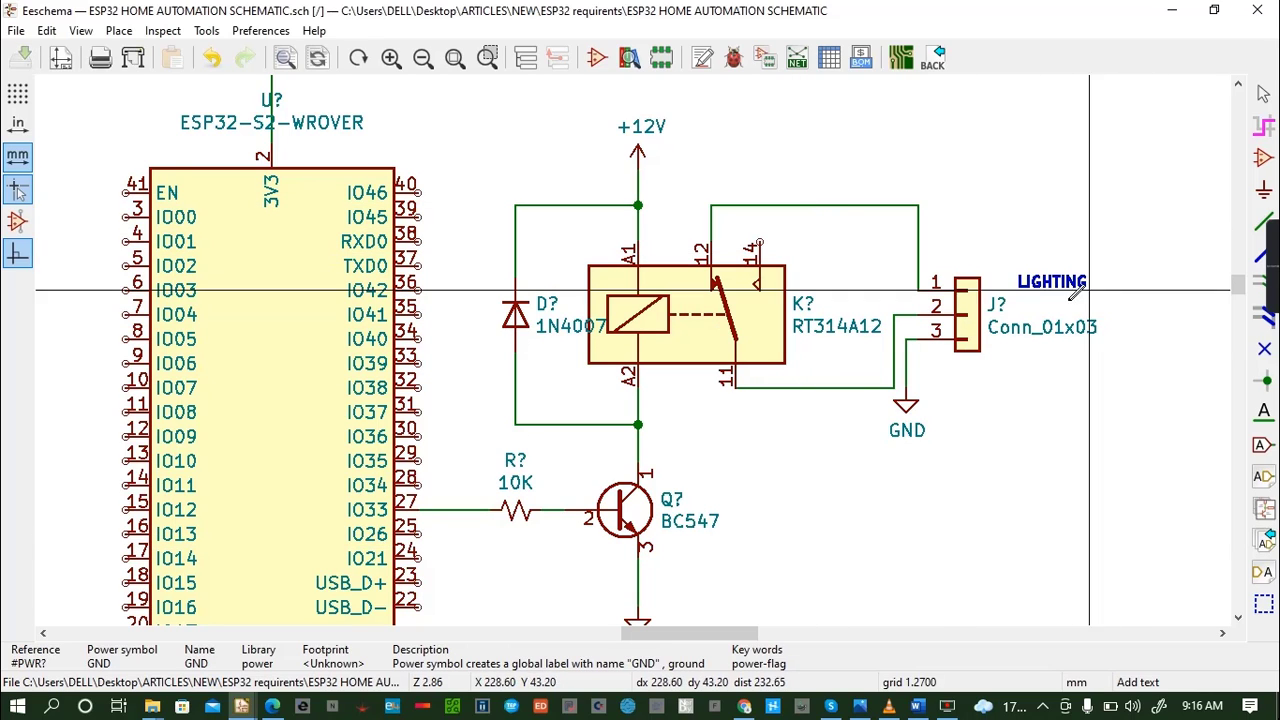
# - Examine the IO33 relay driver circuit from the ESP32 module to the LIGHTING connector
pyautogui.click(1238, 618)
pyautogui.click(1238, 618)
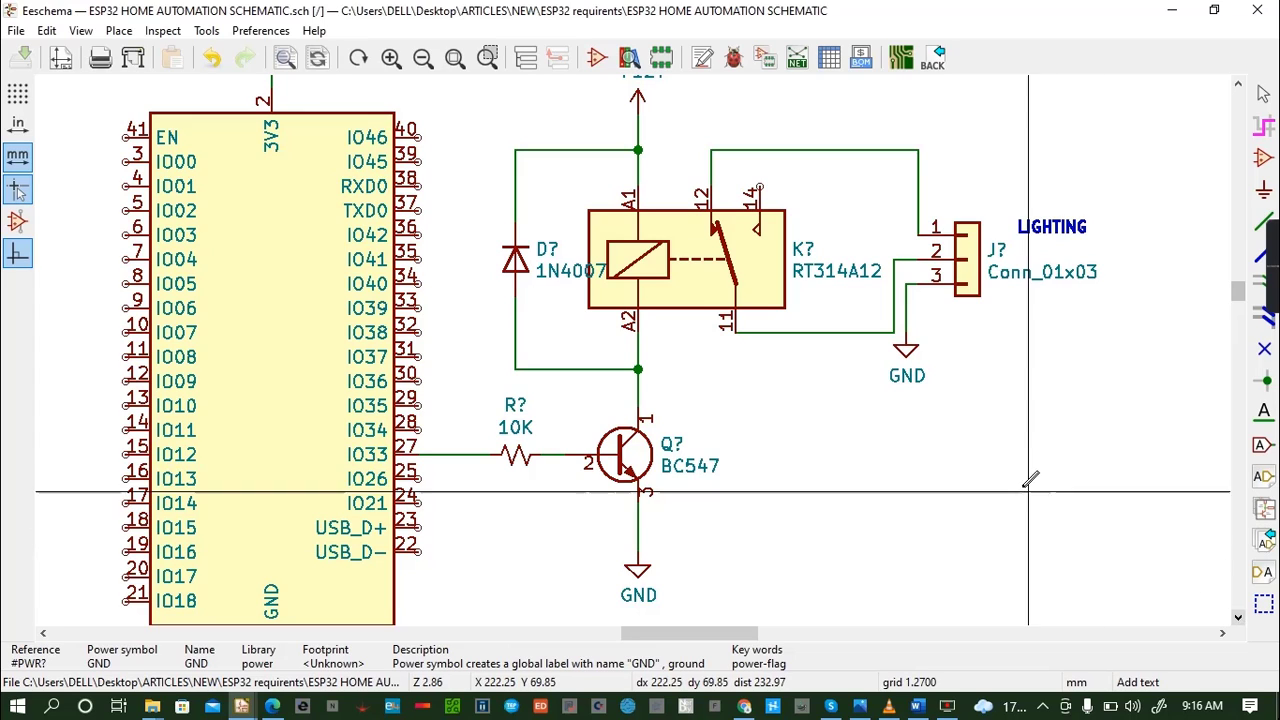
pyautogui.scroll(1, 997, 390)
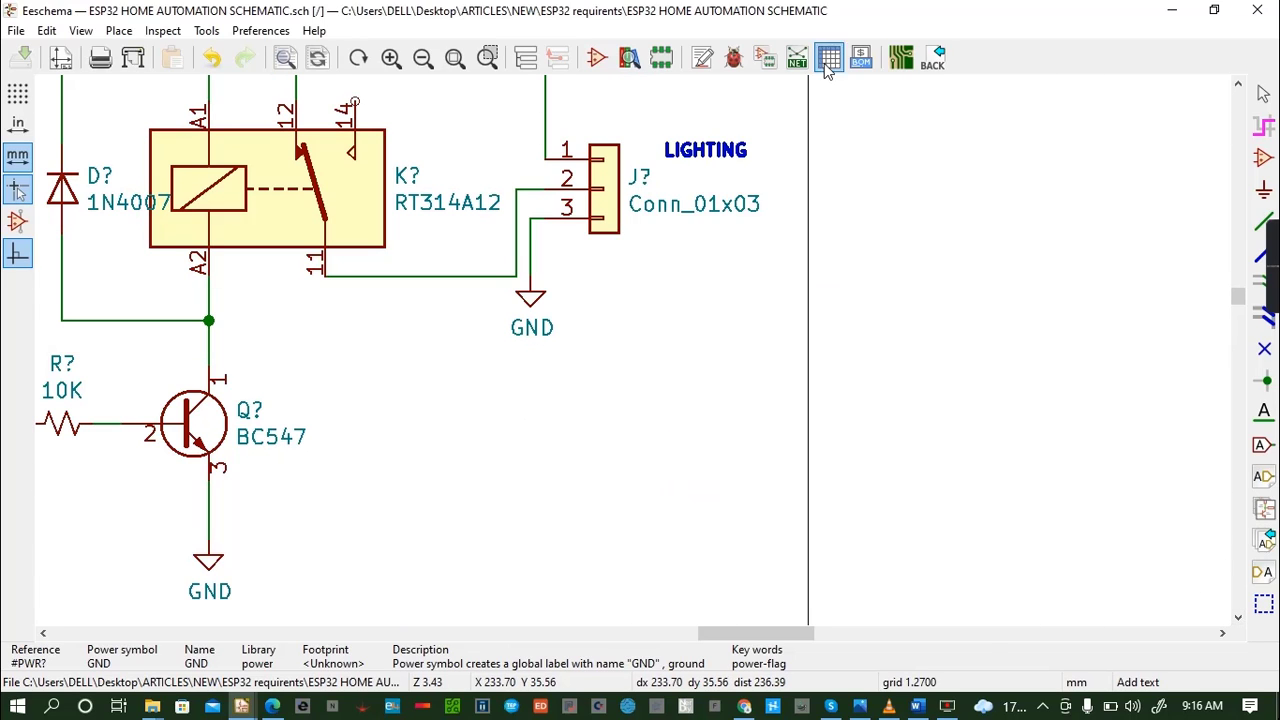
pyautogui.click(1243, 86)
pyautogui.click(1243, 86)
pyautogui.click(1243, 86)
pyautogui.click(1243, 86)
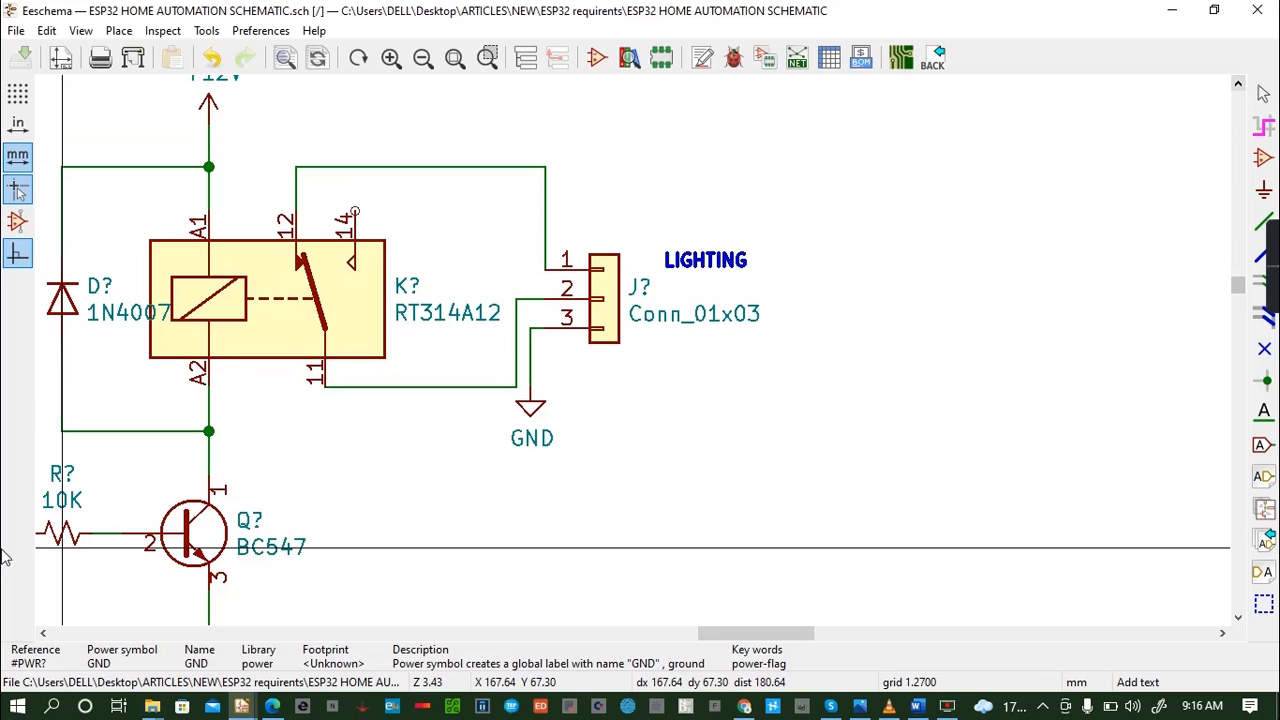
pyautogui.click(43, 632)
pyautogui.click(43, 632)
pyautogui.click(43, 632)
pyautogui.click(43, 632)
pyautogui.click(43, 632)
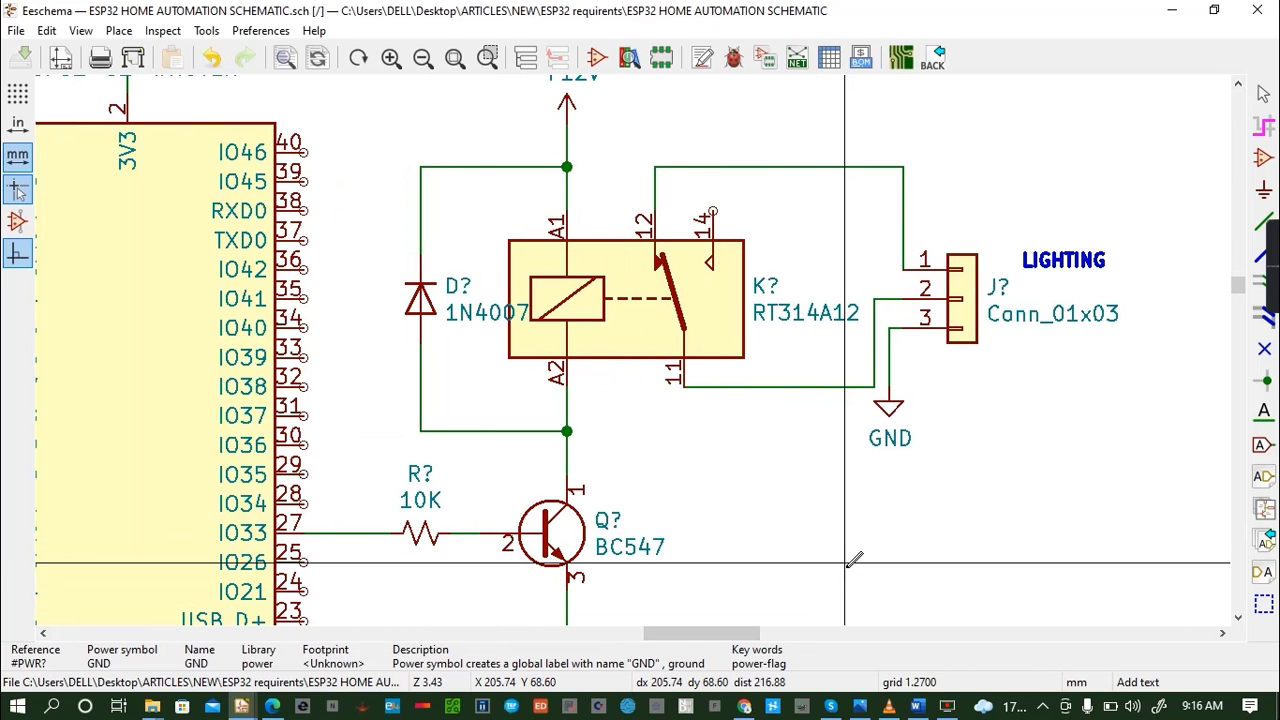
pyautogui.scroll(-1, 846, 563)
pyautogui.scroll(-1, 633, 349)
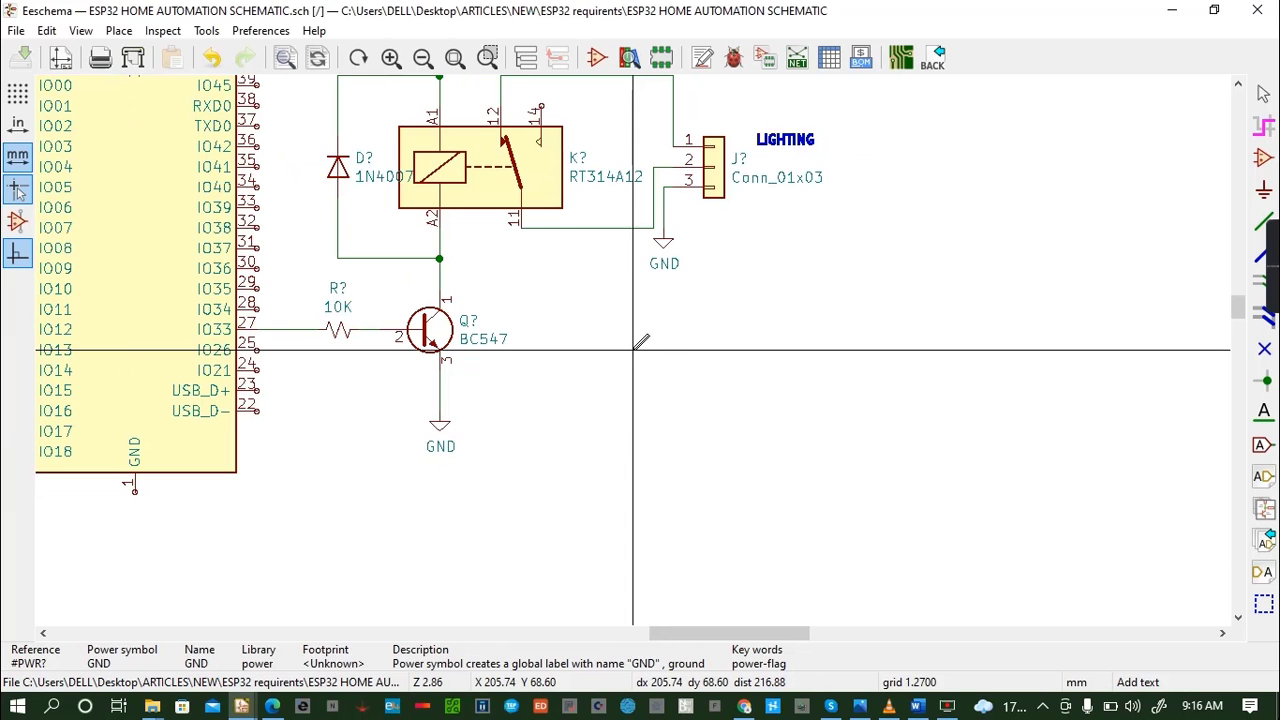
pyautogui.scroll(-1, 633, 349)
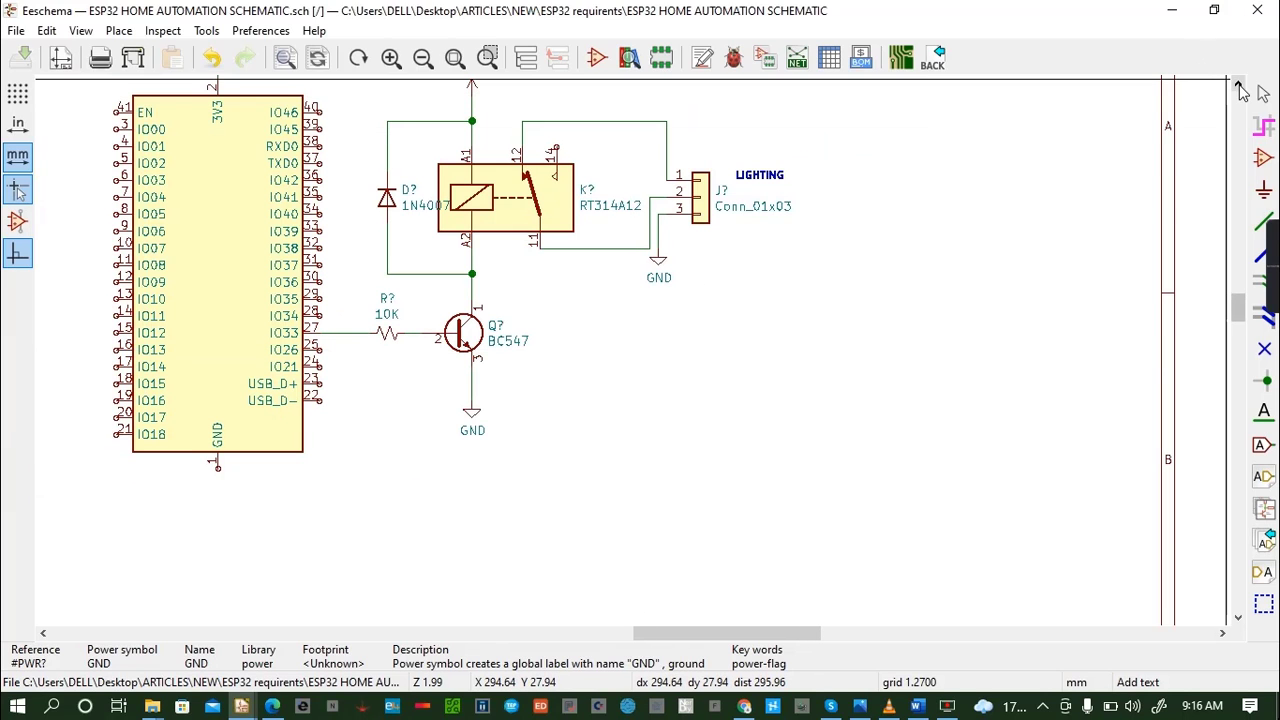
pyautogui.click(1238, 85)
pyautogui.click(1238, 85)
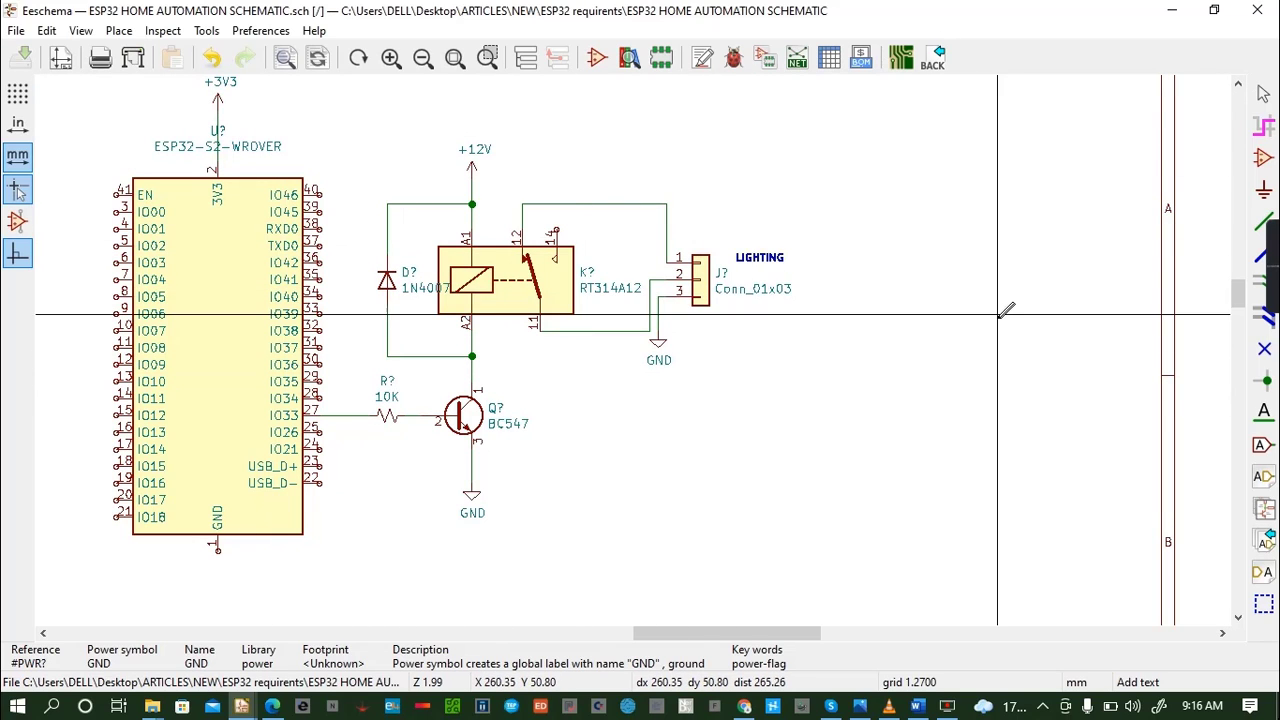
# - Check the component list in the Word document REQUIREMENTS and return to the schematic in Eeschema
pyautogui.click(917, 707)
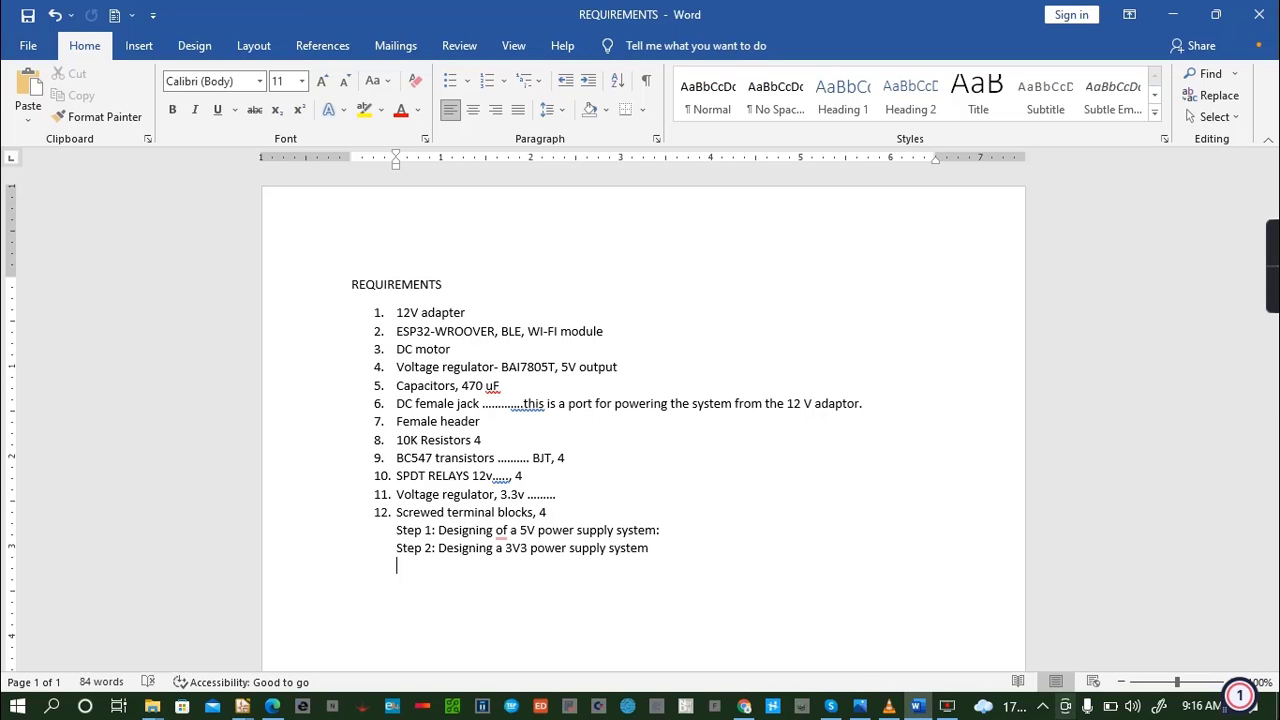
pyautogui.click(918, 708)
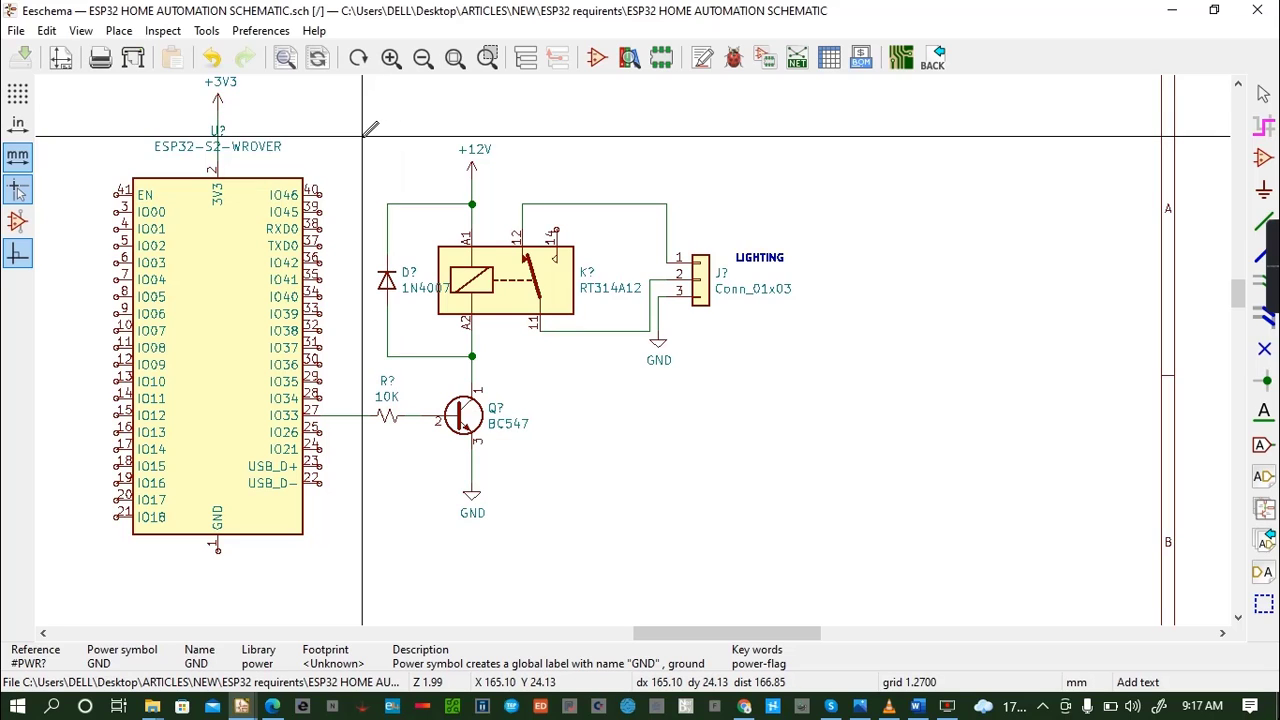
pyautogui.moveTo(363, 135); pyautogui.dragTo(810, 540)
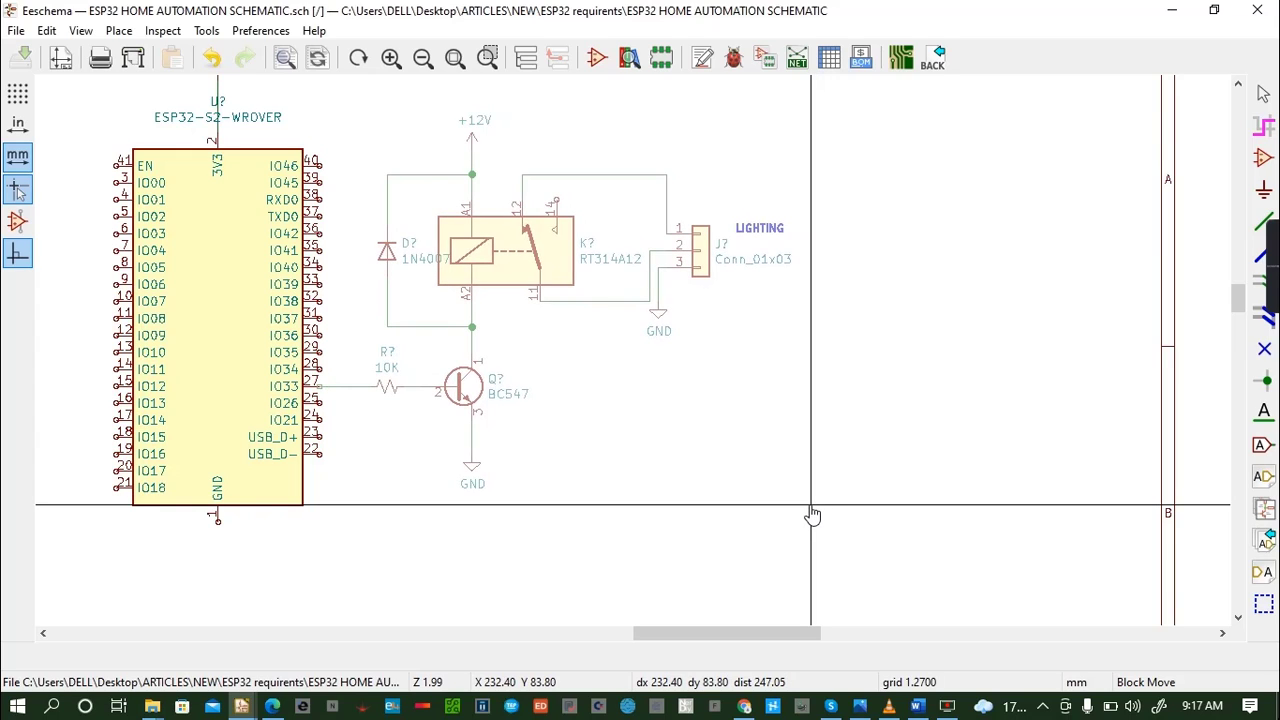
pyautogui.click(812, 515)
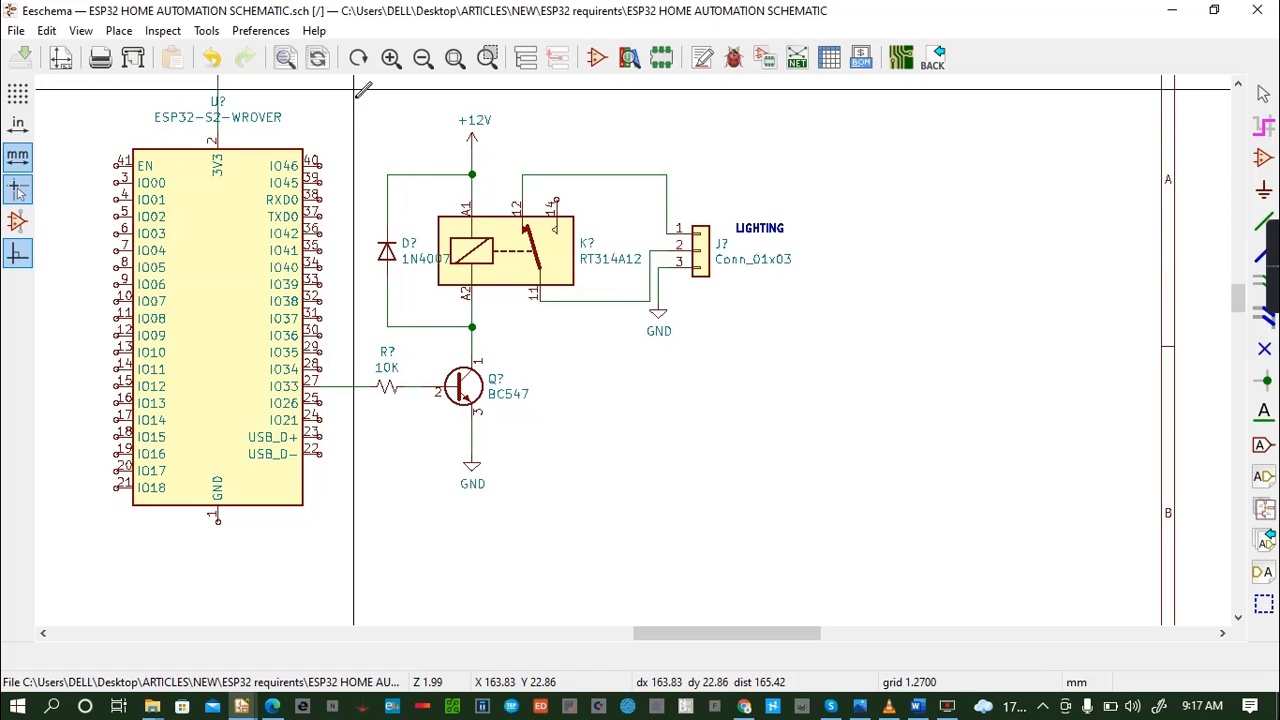
pyautogui.moveTo(354, 108); pyautogui.dragTo(845, 523)
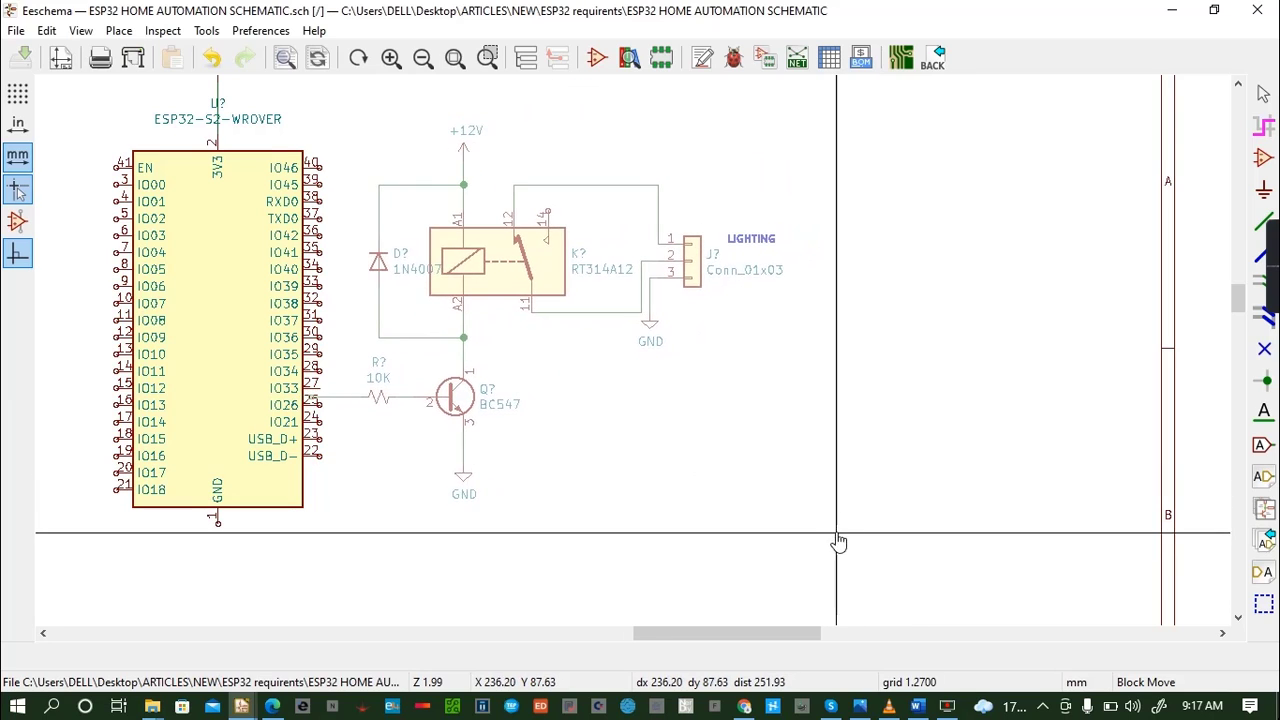
pyautogui.click(845, 530)
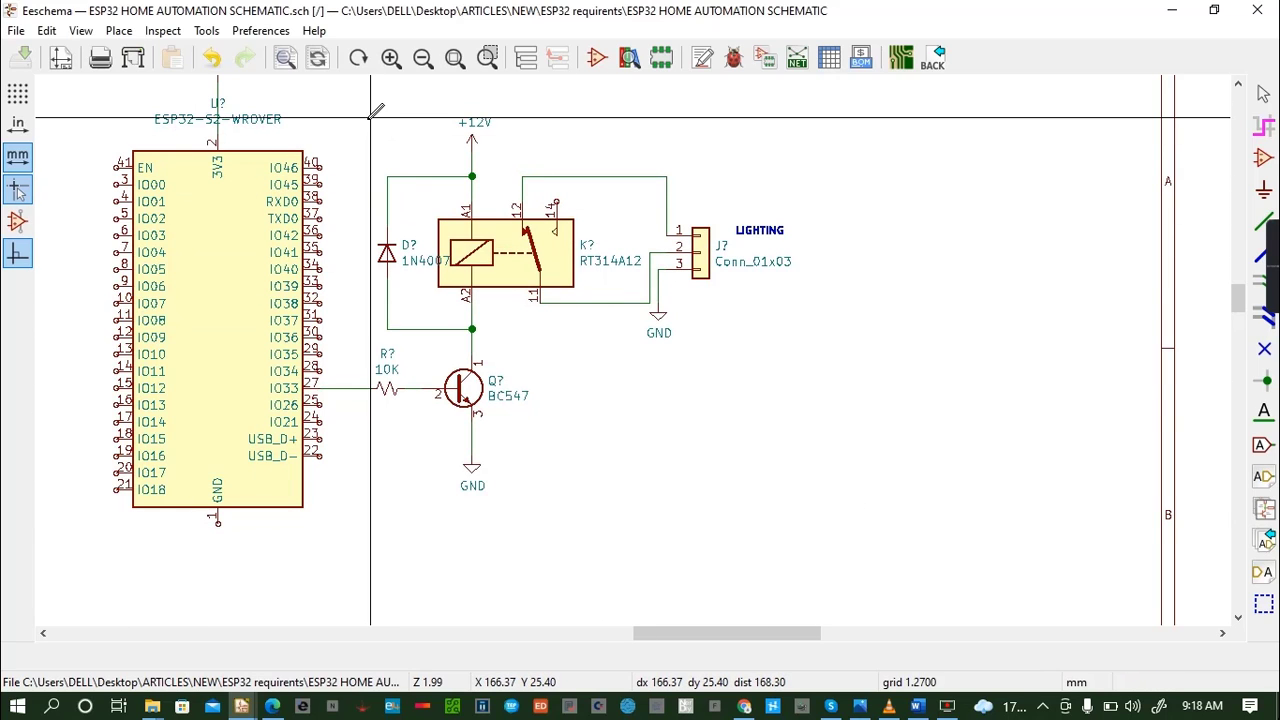
pyautogui.moveTo(371, 118); pyautogui.dragTo(844, 548)
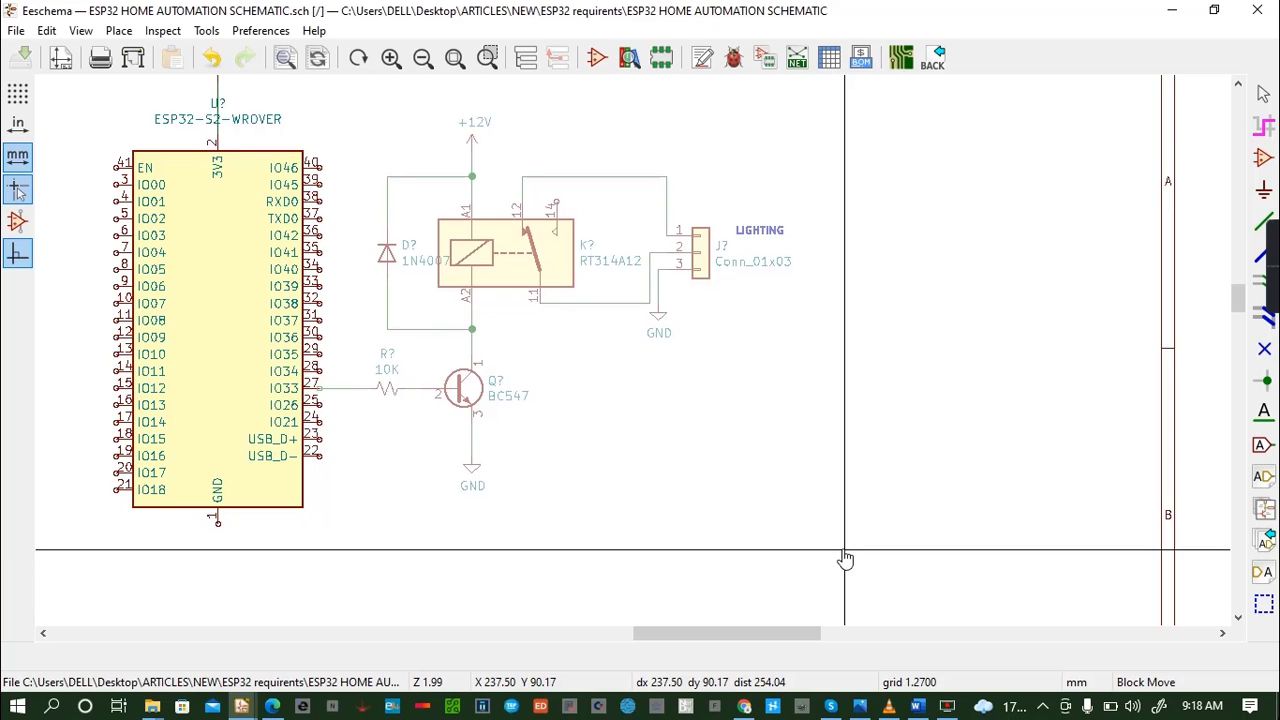
pyautogui.click(845, 557)
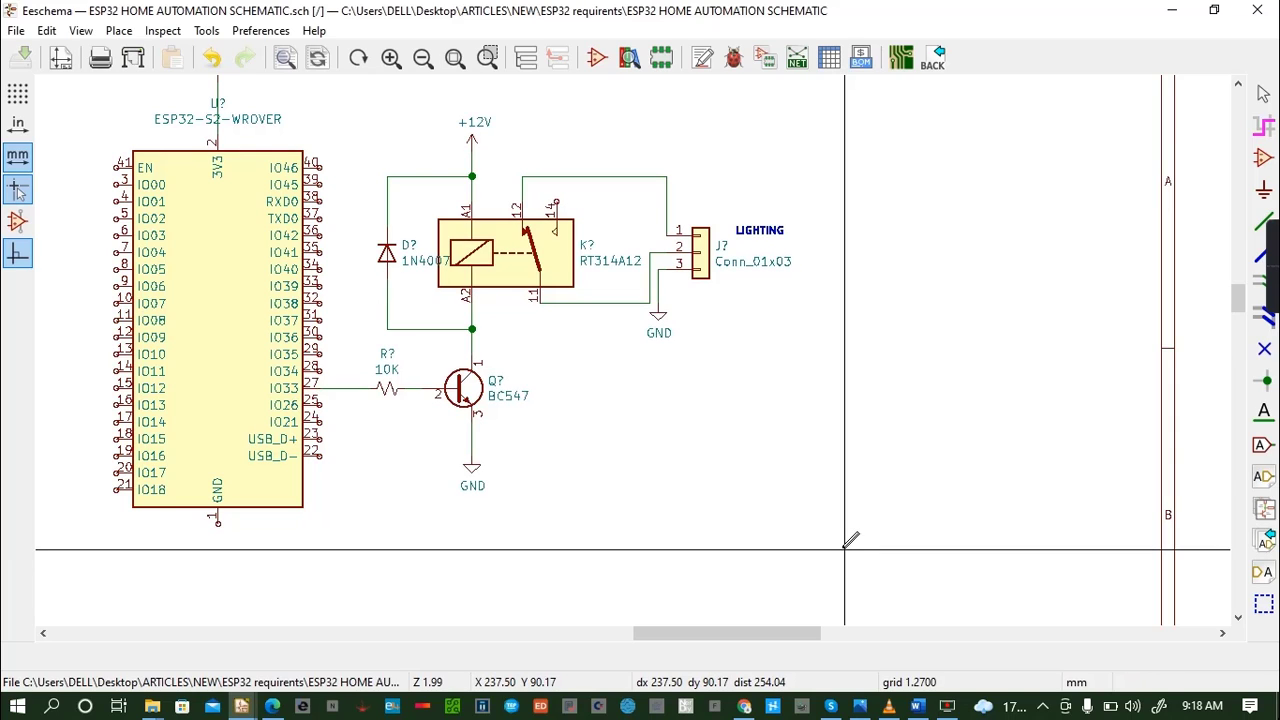
# - Move the relay driver circuit and LIGHTING text away from the ESP32, and move the circuit without the text back onto IO33
pyautogui.moveTo(358, 106); pyautogui.dragTo(784, 510)
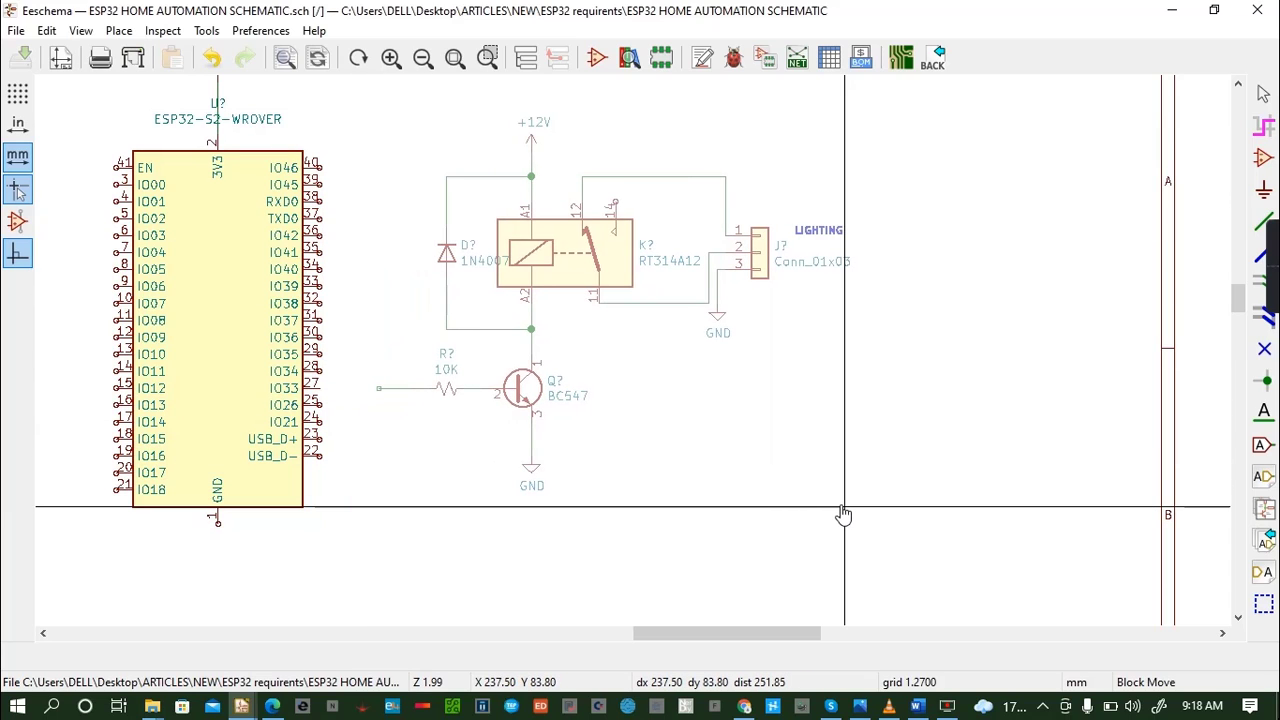
pyautogui.click(845, 510)
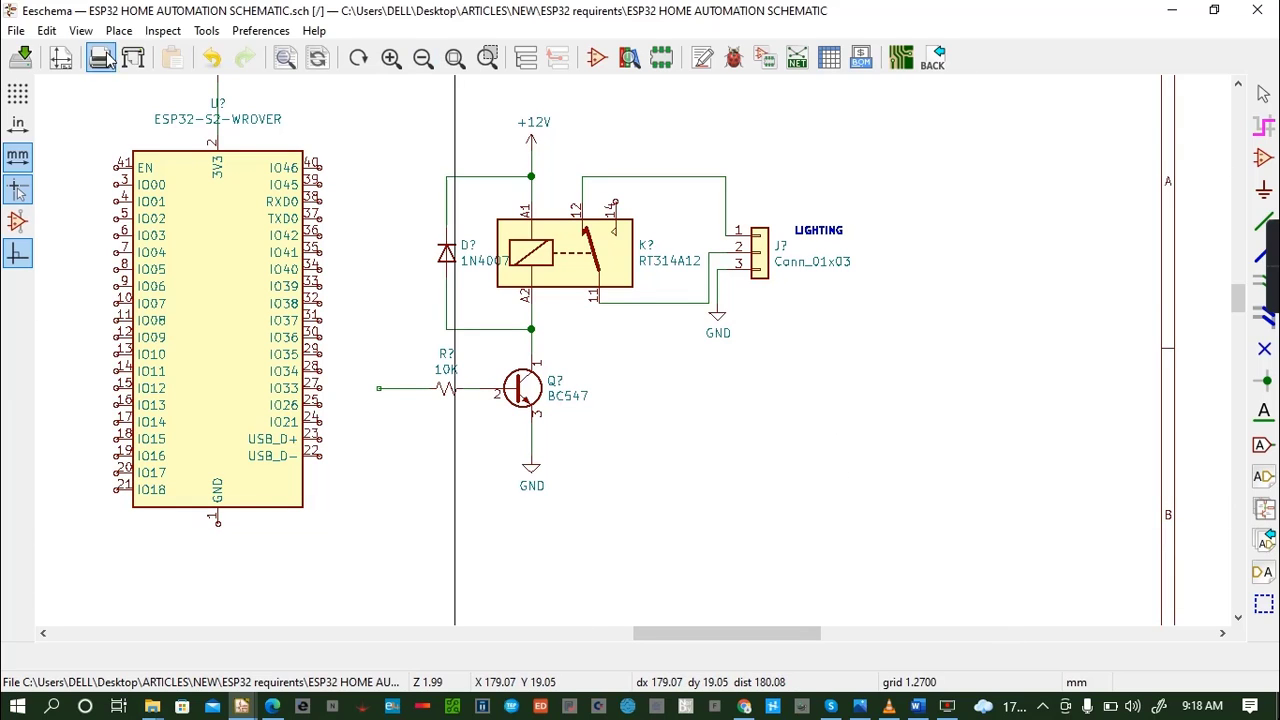
pyautogui.moveTo(358, 106); pyautogui.dragTo(783, 540)
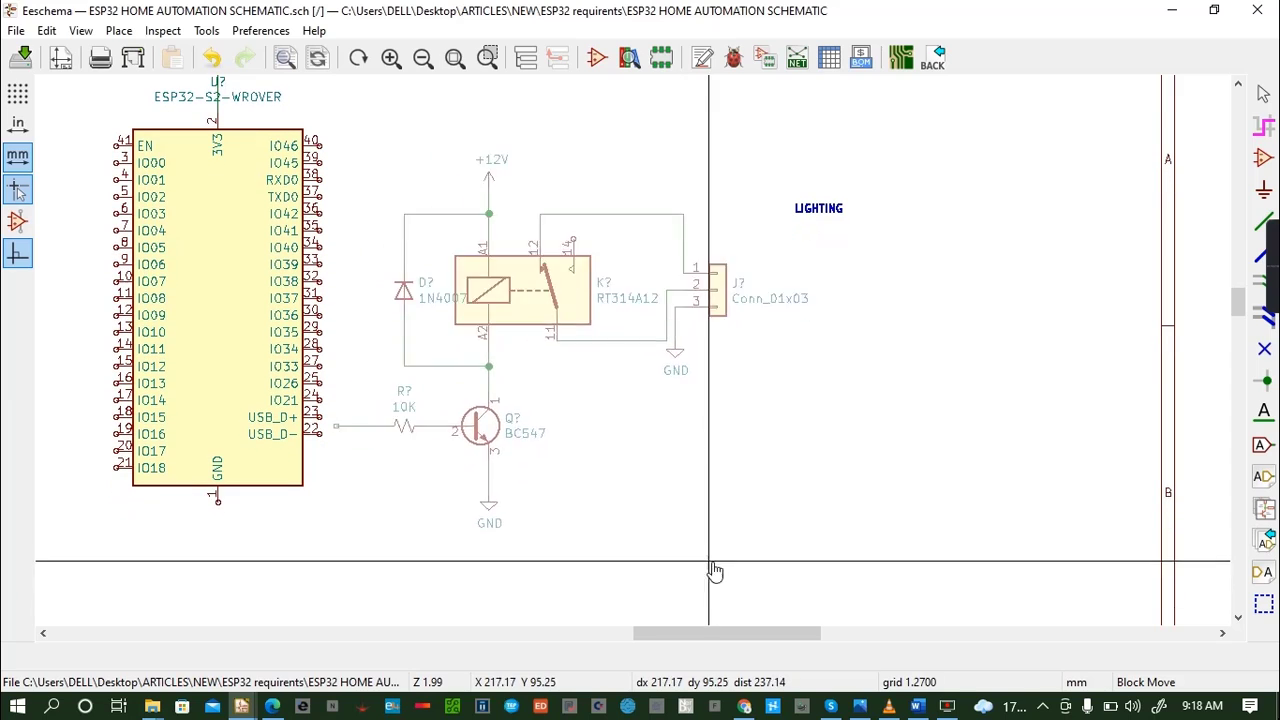
pyautogui.click(695, 513)
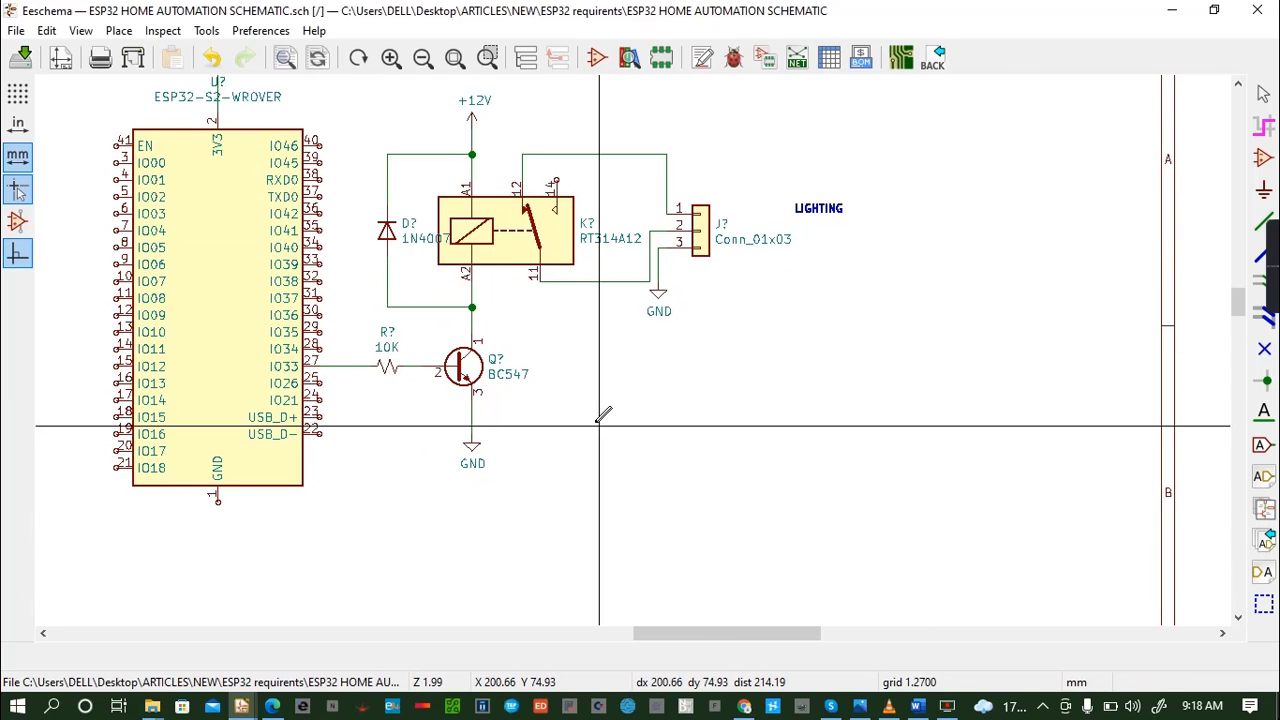
# - Switch the cursor from the full-window crosshair to the small crosshair
pyautogui.click(1238, 619)
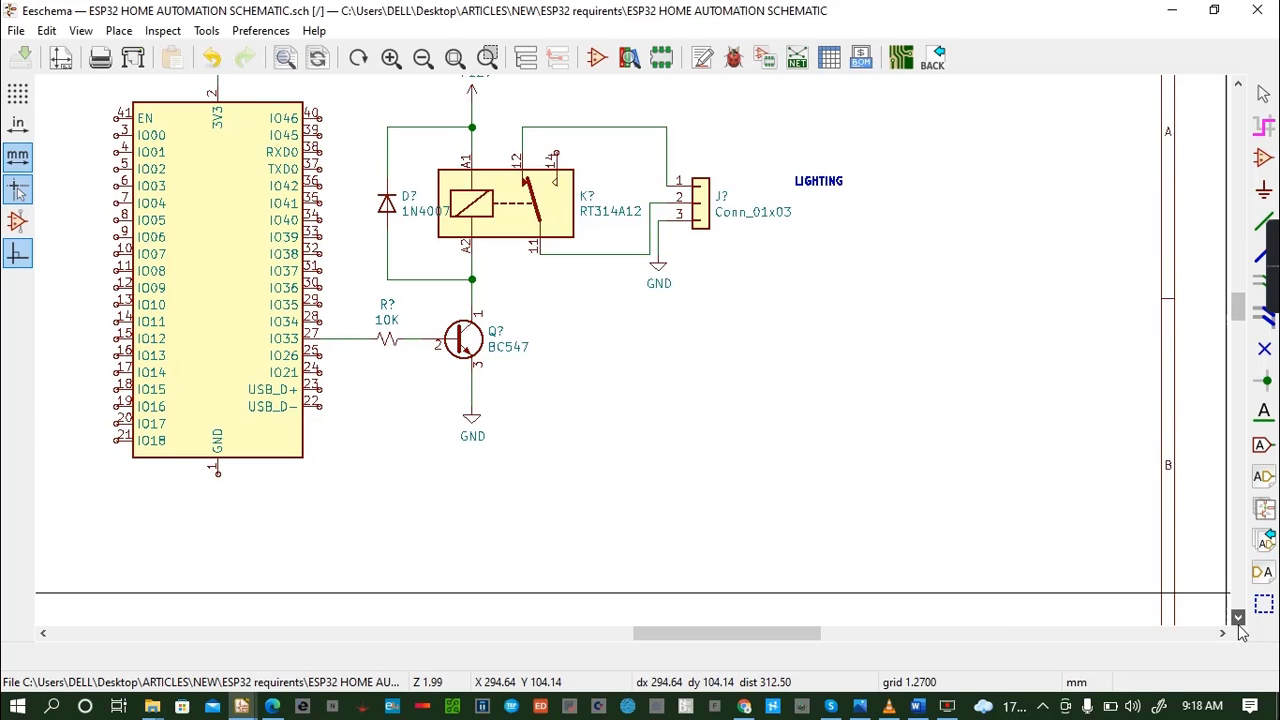
pyautogui.click(1238, 618)
pyautogui.click(1238, 618)
pyautogui.click(1238, 618)
pyautogui.click(1238, 618)
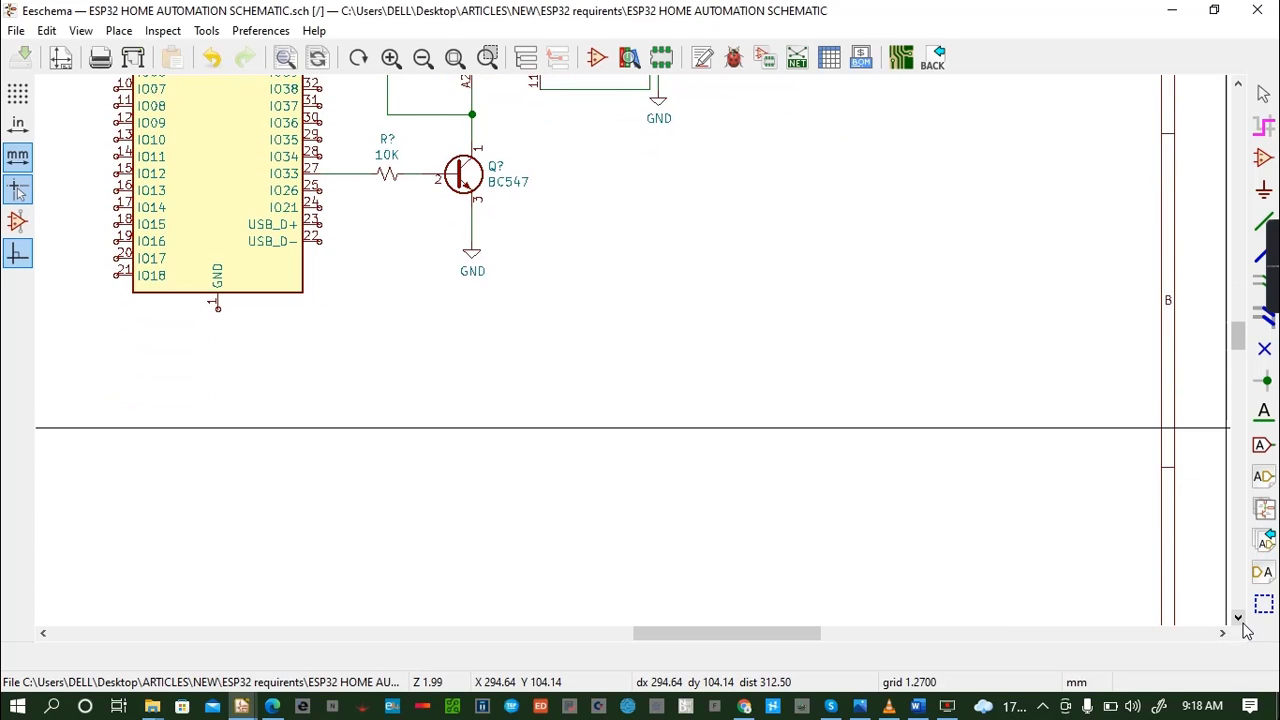
pyautogui.click(1240, 620)
pyautogui.click(18, 190)
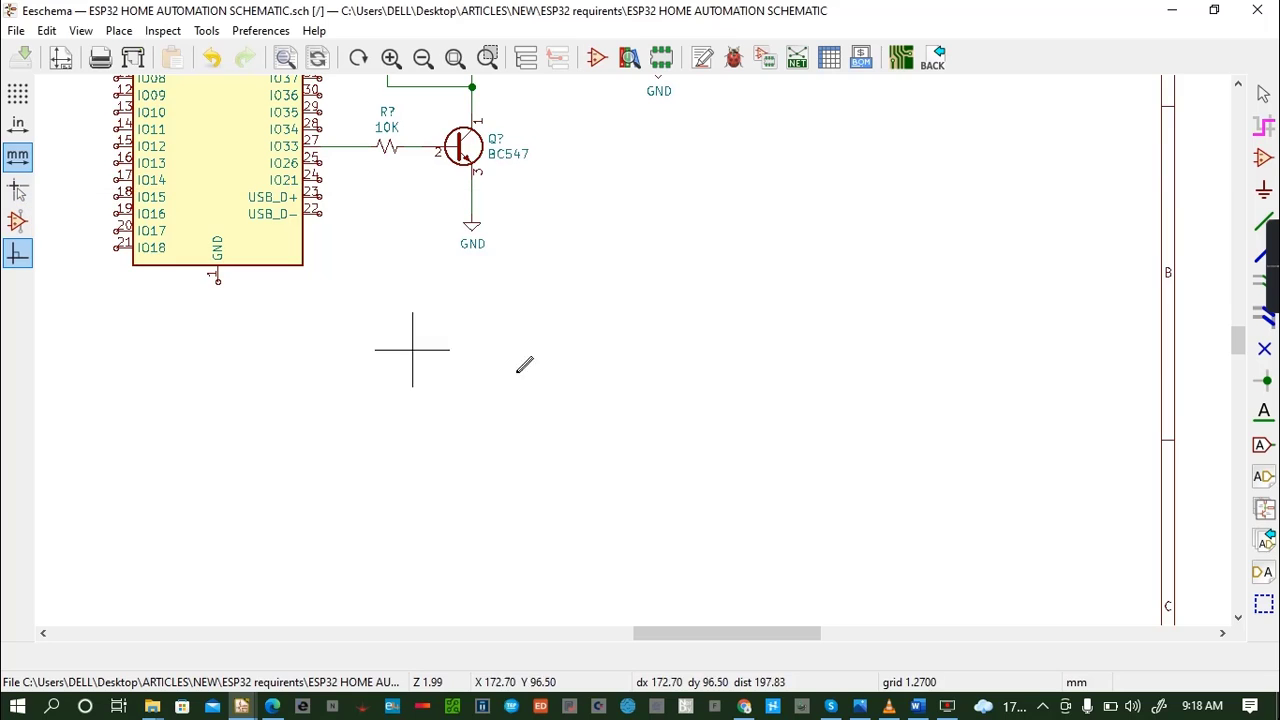
pyautogui.click(1238, 88)
pyautogui.click(1238, 88)
pyautogui.click(1238, 88)
pyautogui.click(1238, 88)
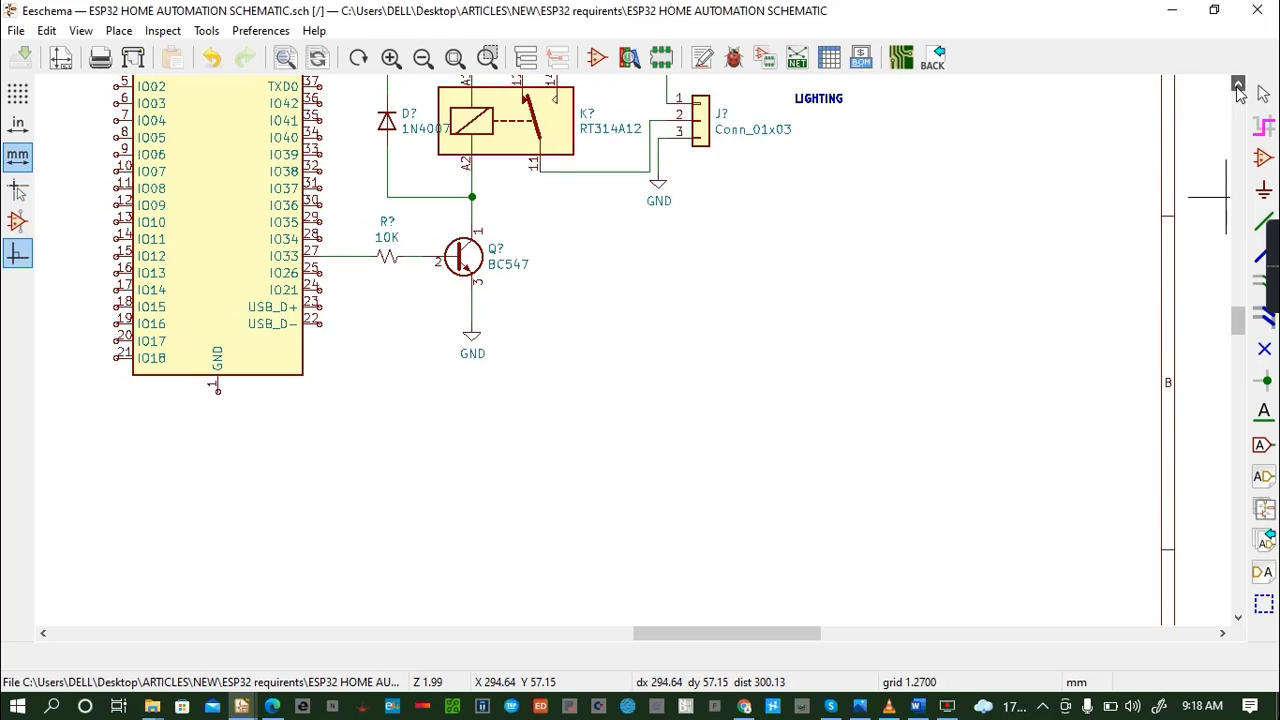
pyautogui.click(1238, 88)
pyautogui.click(1238, 88)
pyautogui.click(1238, 88)
pyautogui.click(1238, 88)
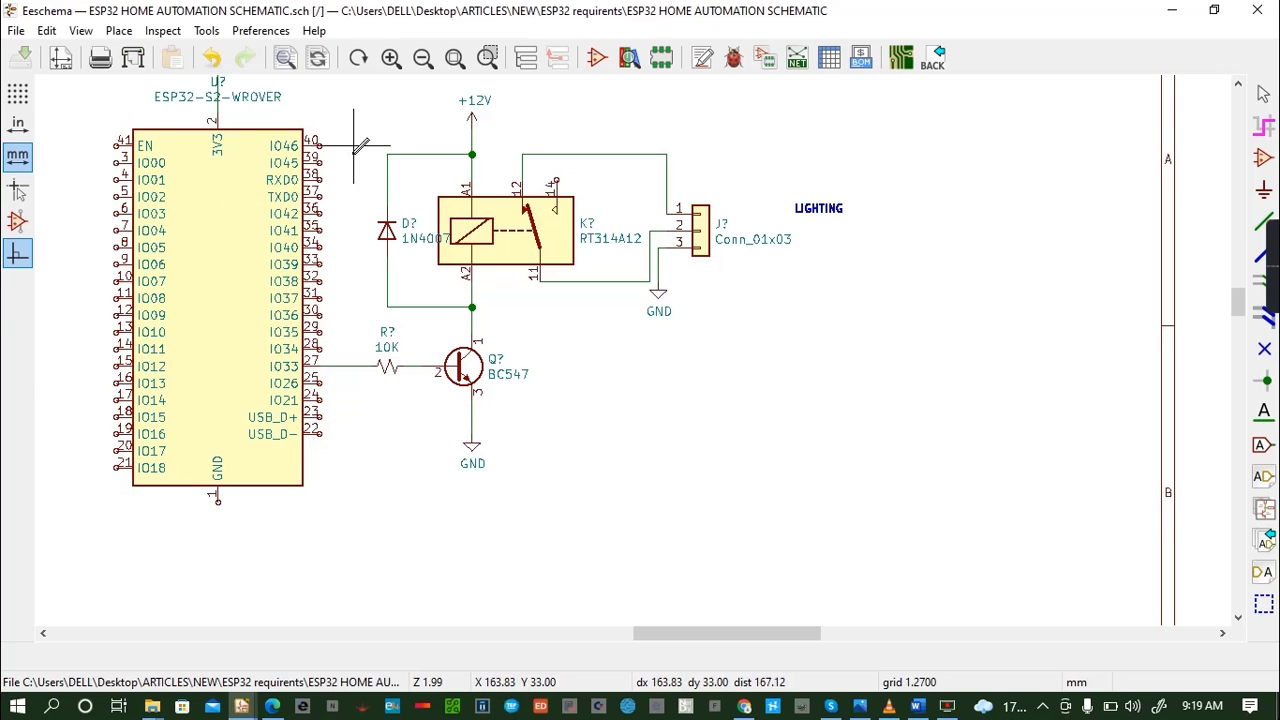
# - Copy the connector's GND symbol, place it below the ESP32 module's GND pin and wire it to that pin
pyautogui.click(661, 294)
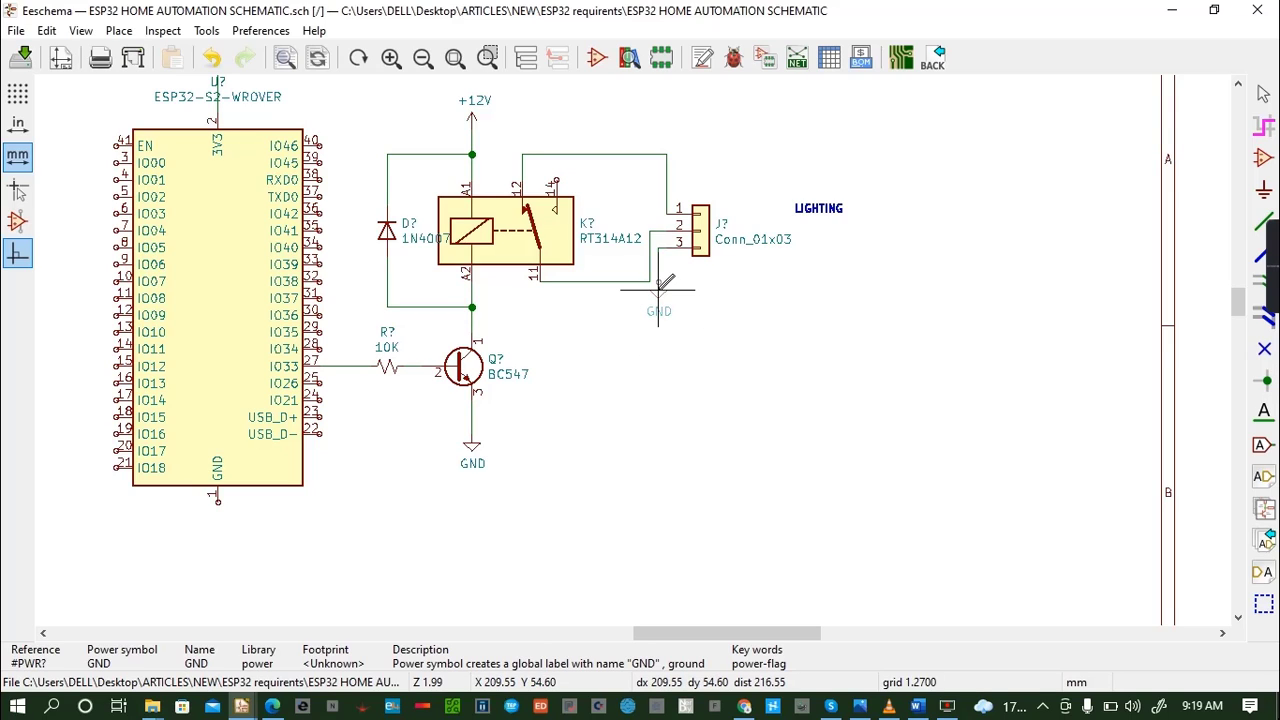
pyautogui.click(219, 500)
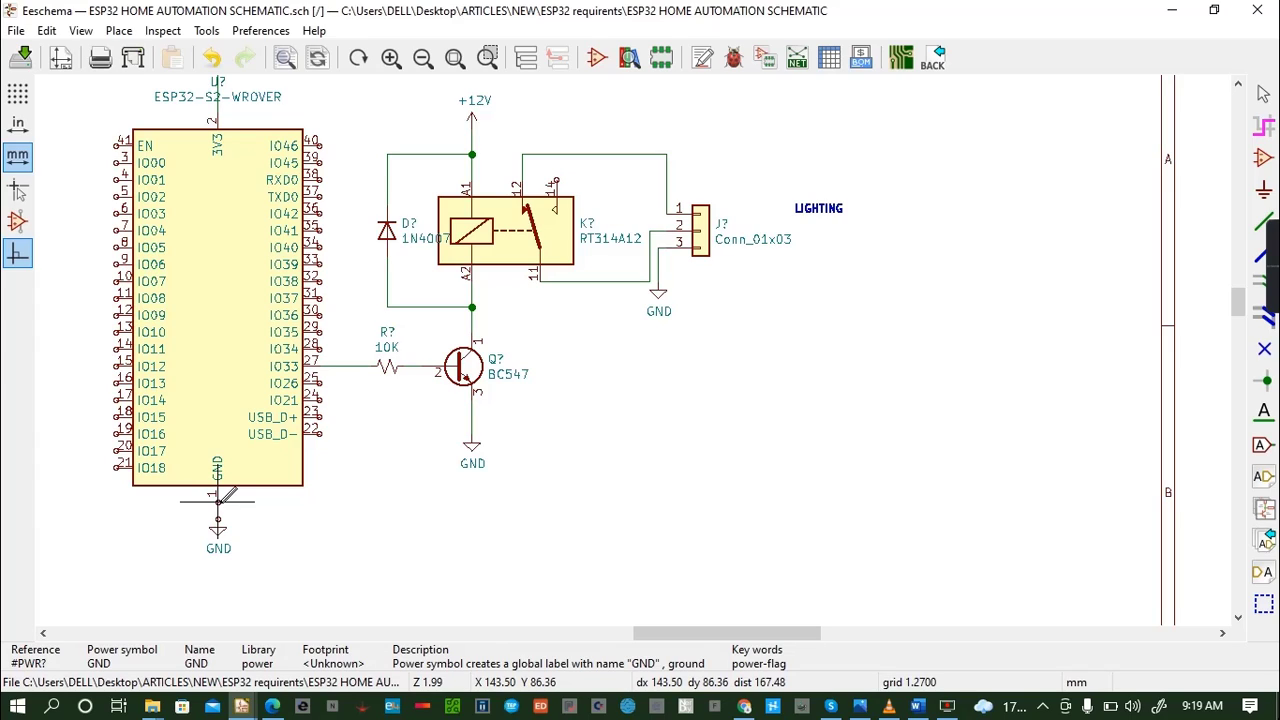
pyautogui.press('w')
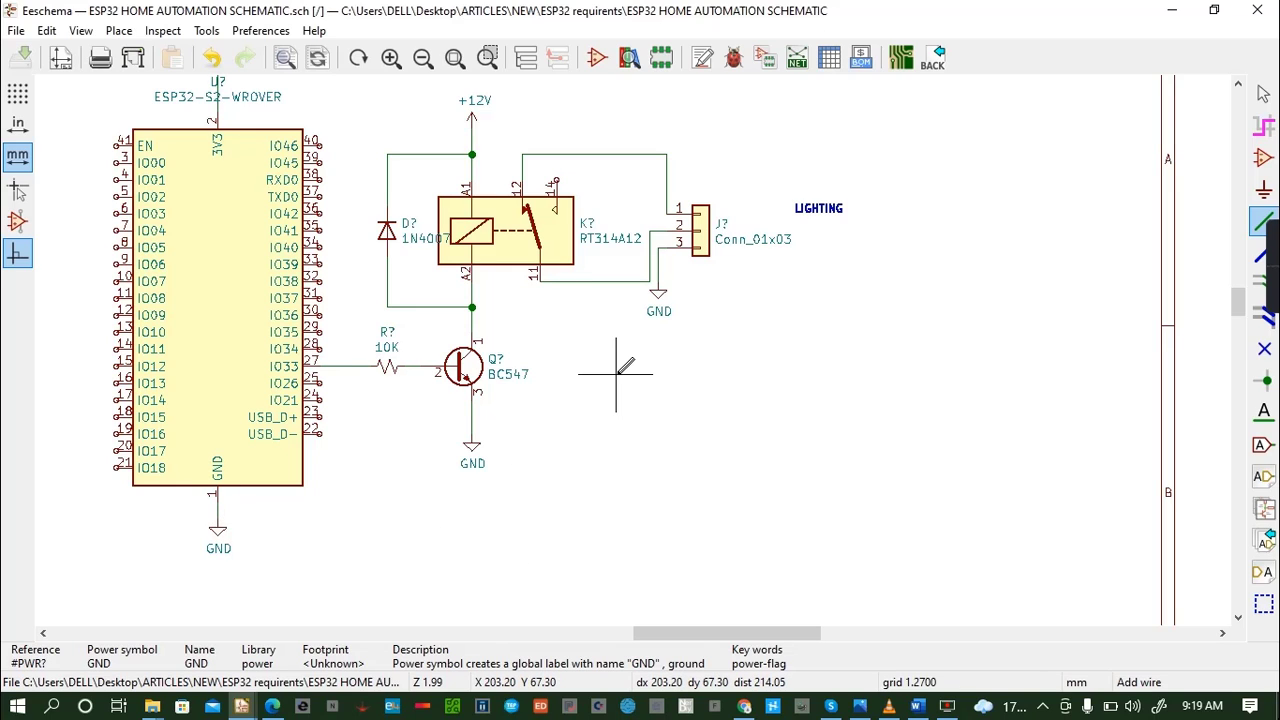
# - Add the line "Step 3: ESP32 schematic connection" below Step 2 in the Word document REQUIREMENTS and return to Eeschema
pyautogui.click(1239, 86)
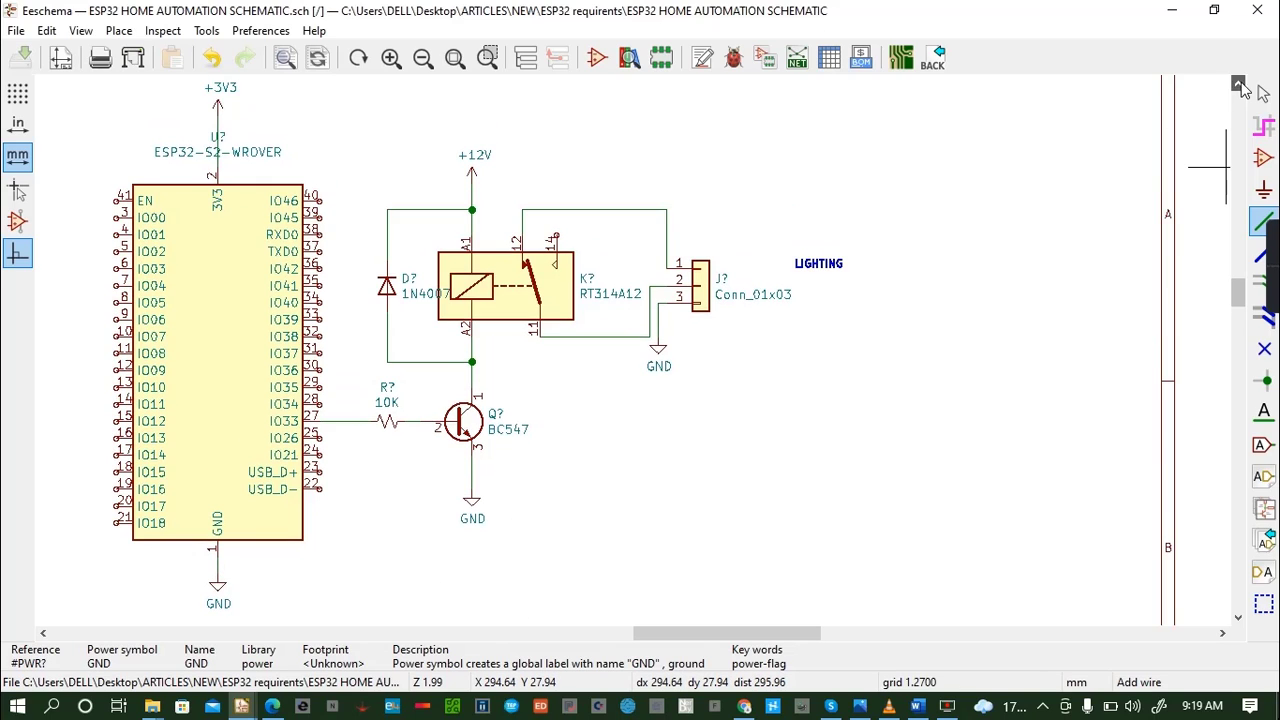
pyautogui.click(1239, 86)
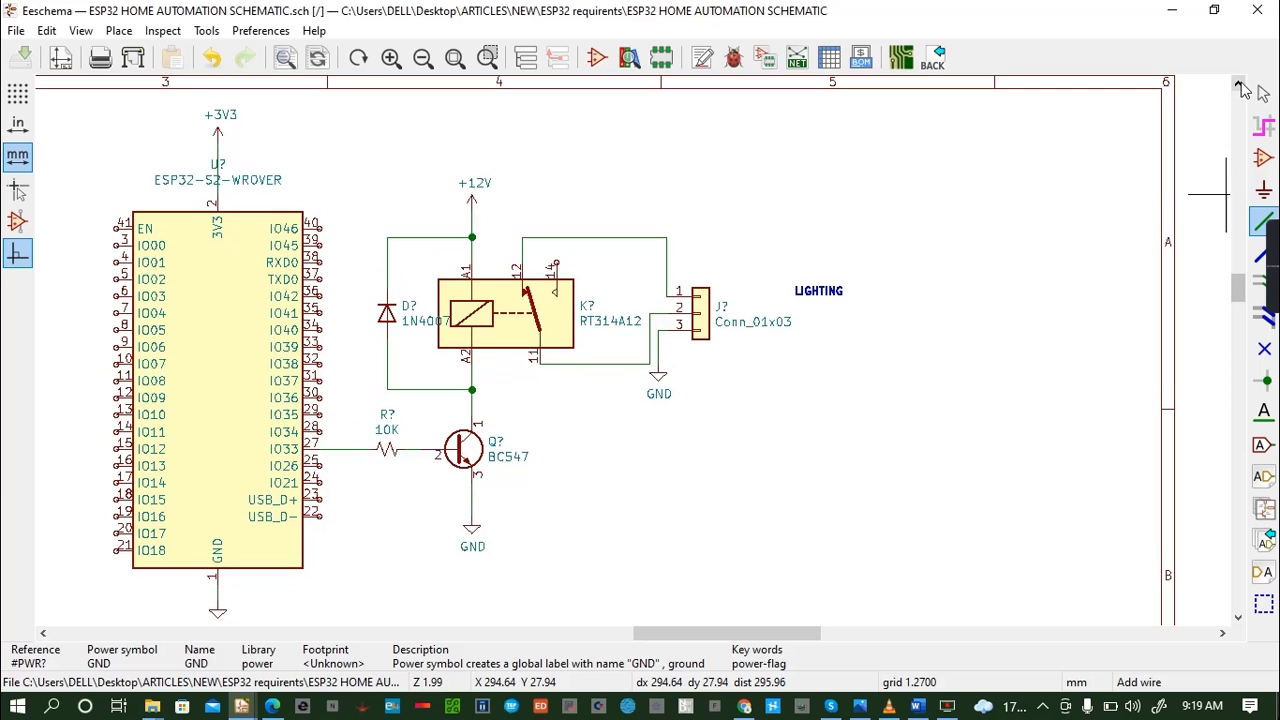
pyautogui.click(43, 633)
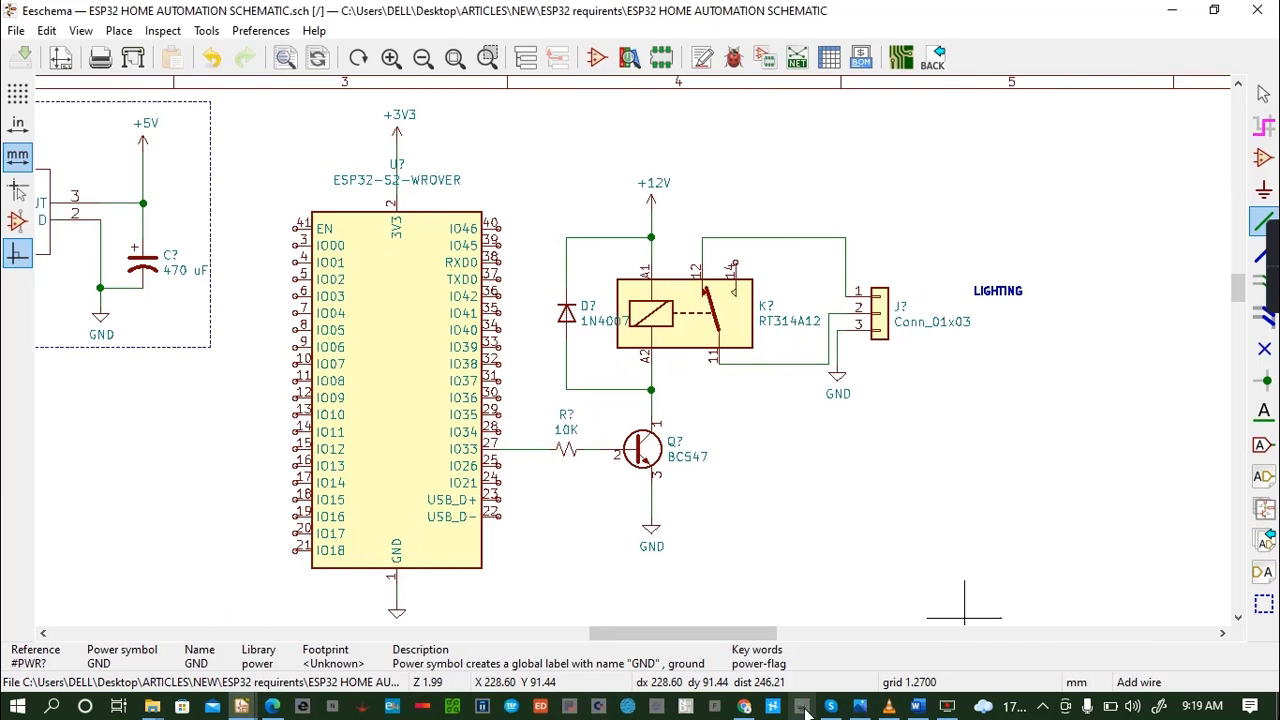
pyautogui.click(910, 708)
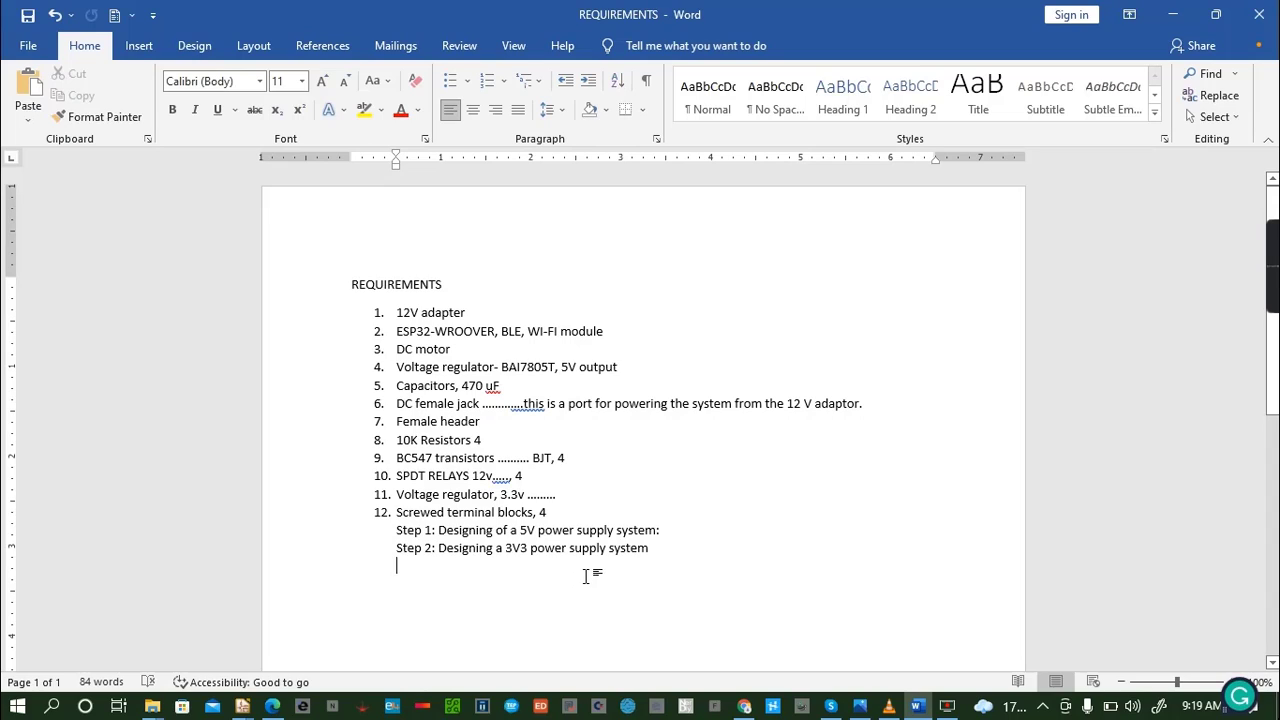
pyautogui.press('Return')
pyautogui.write('S')
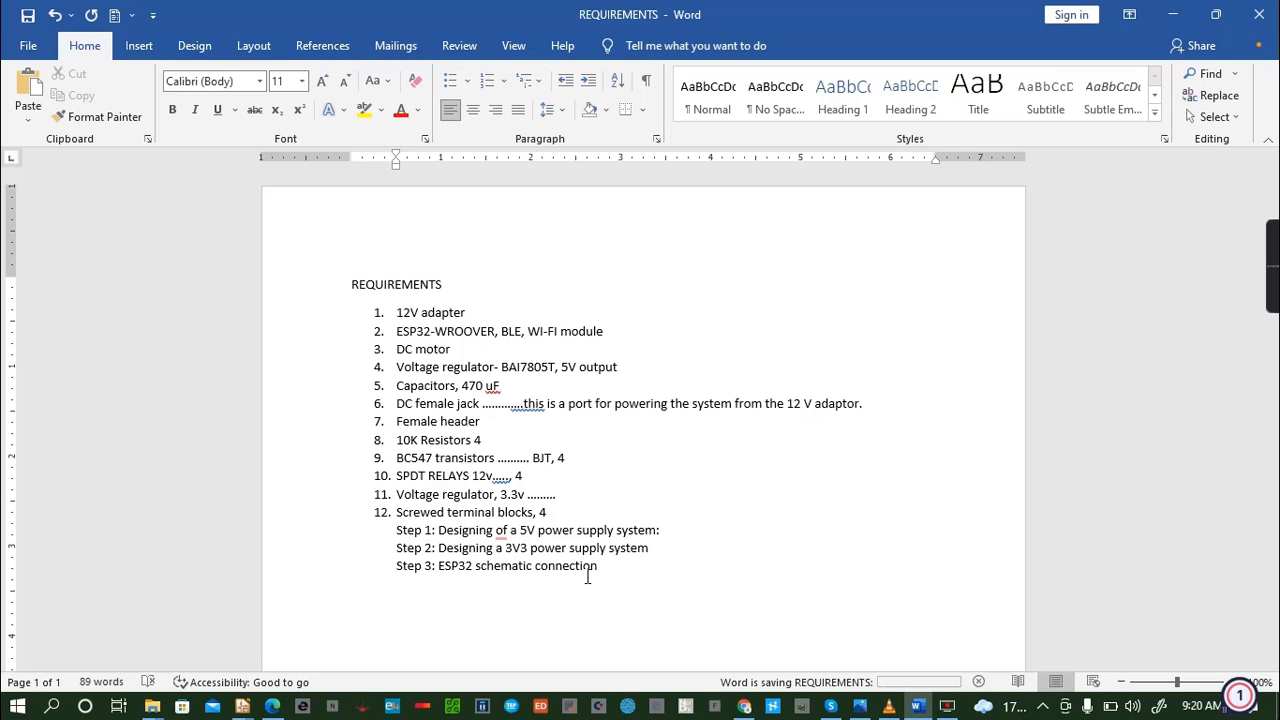
pyautogui.click(243, 707)
pyautogui.click(330, 640)
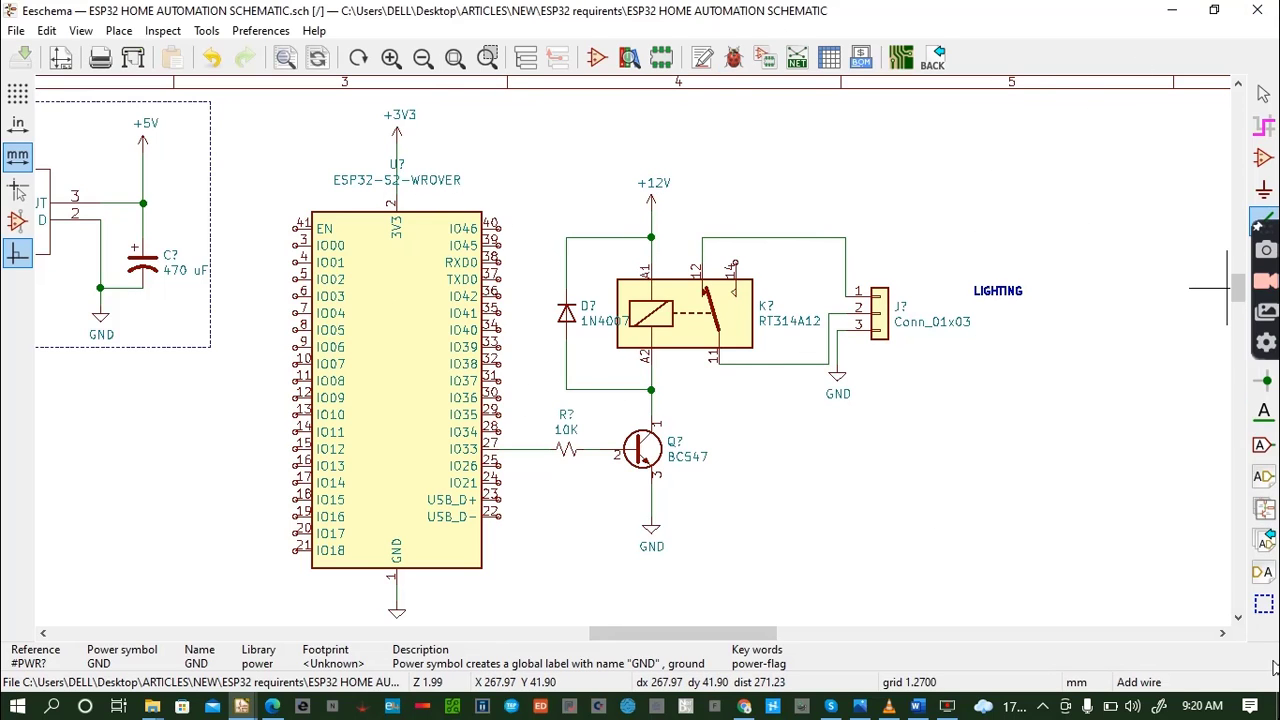
# - Switch to the full-window crosshair and draw a closed rectangular frame of graphic lines around the ESP32 and the LIGHTING relay circuit
pyautogui.click(1264, 604)
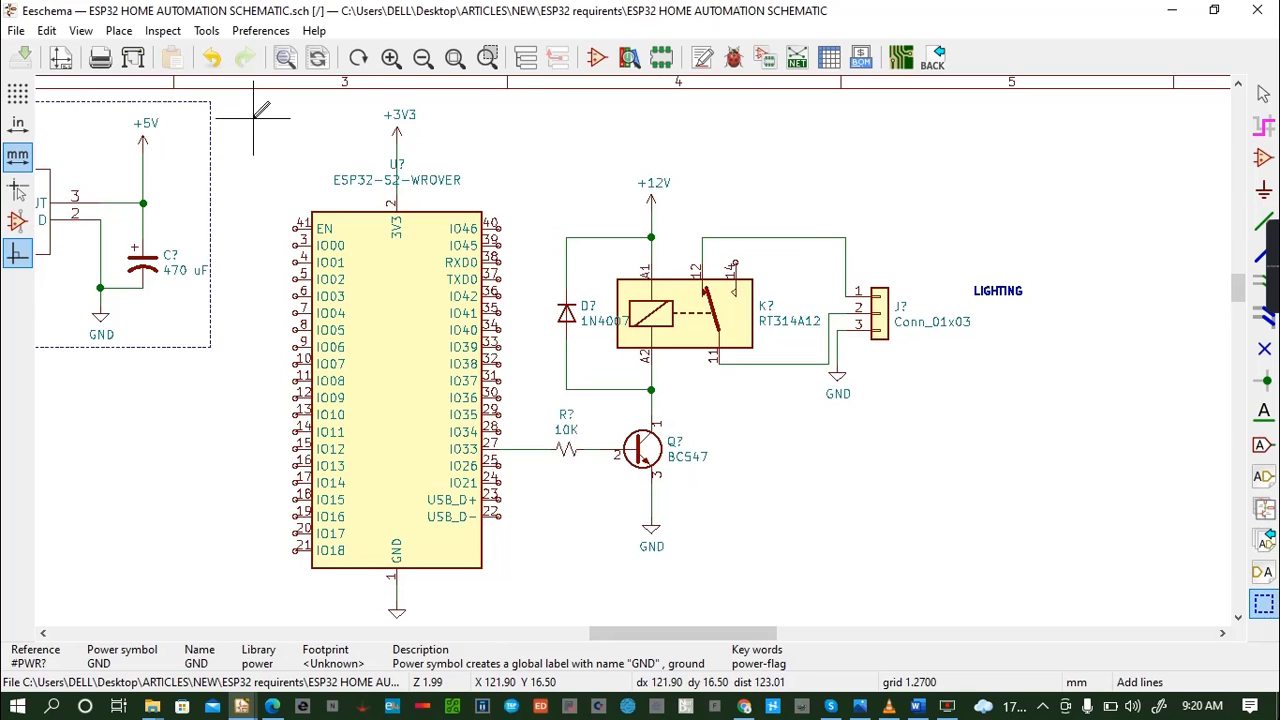
pyautogui.click(14, 189)
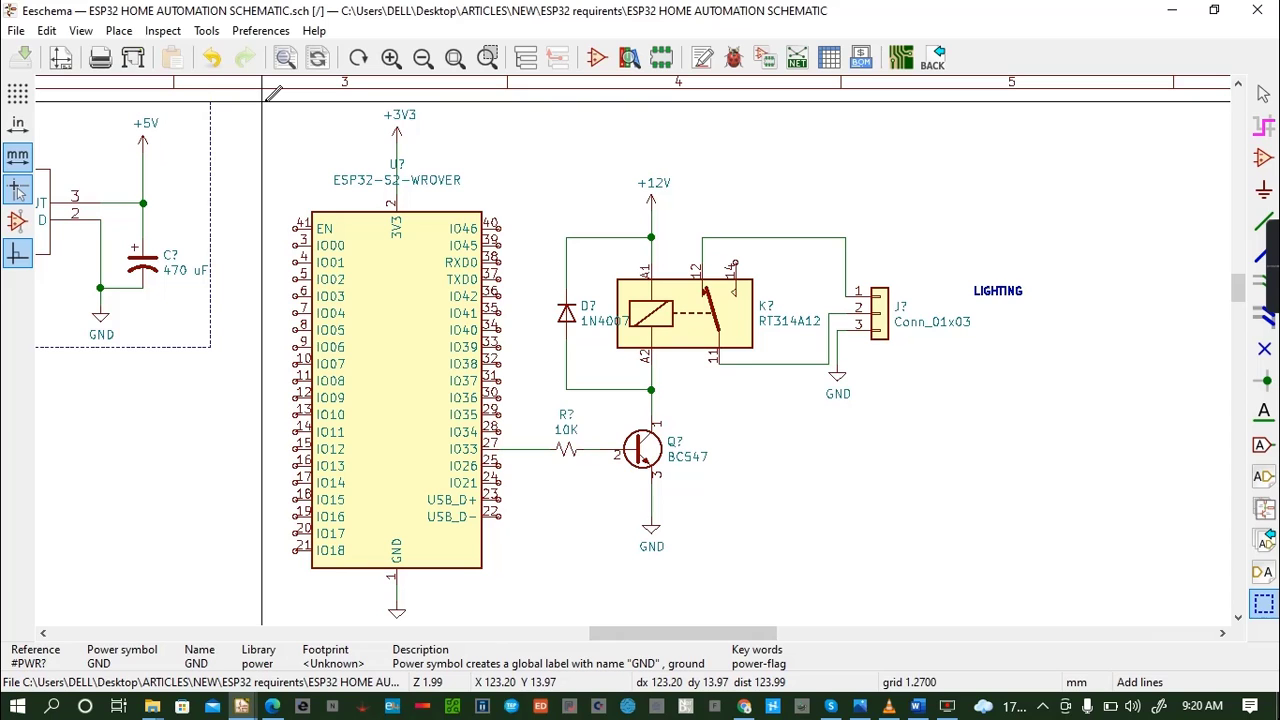
pyautogui.click(265, 101)
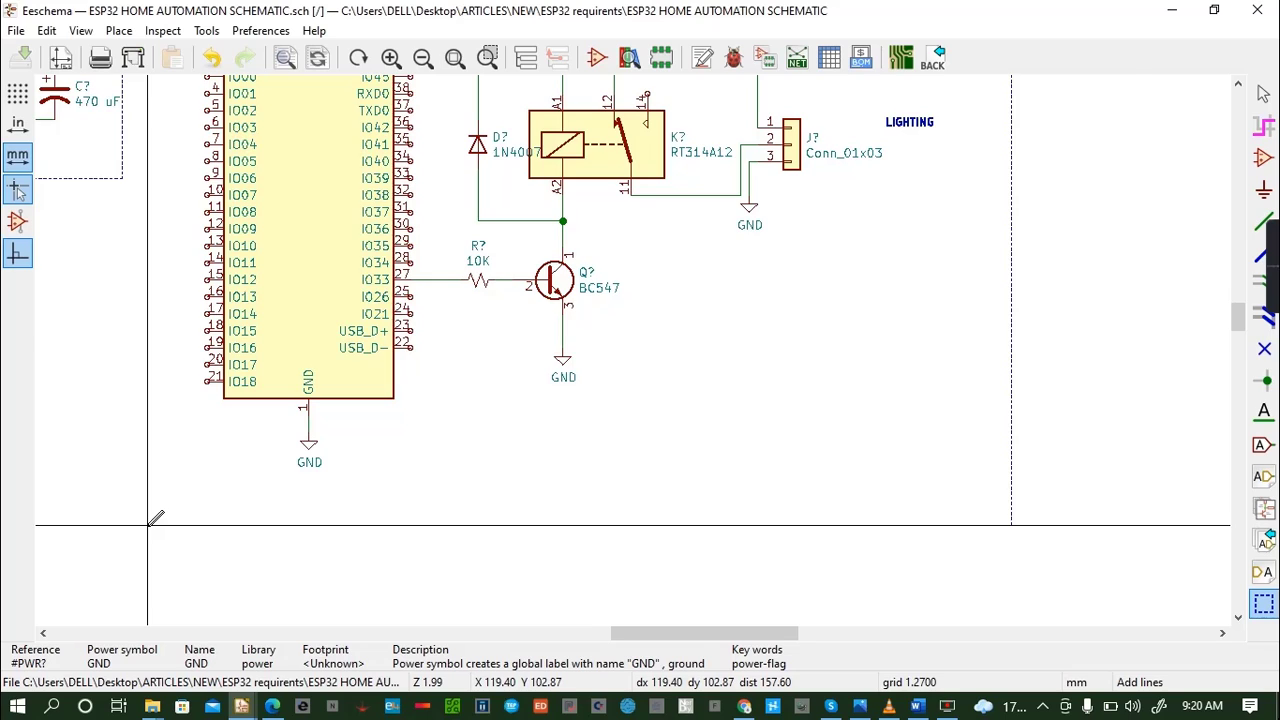
pyautogui.scroll(-1, 156, 518)
pyautogui.scroll(-1, 633, 350)
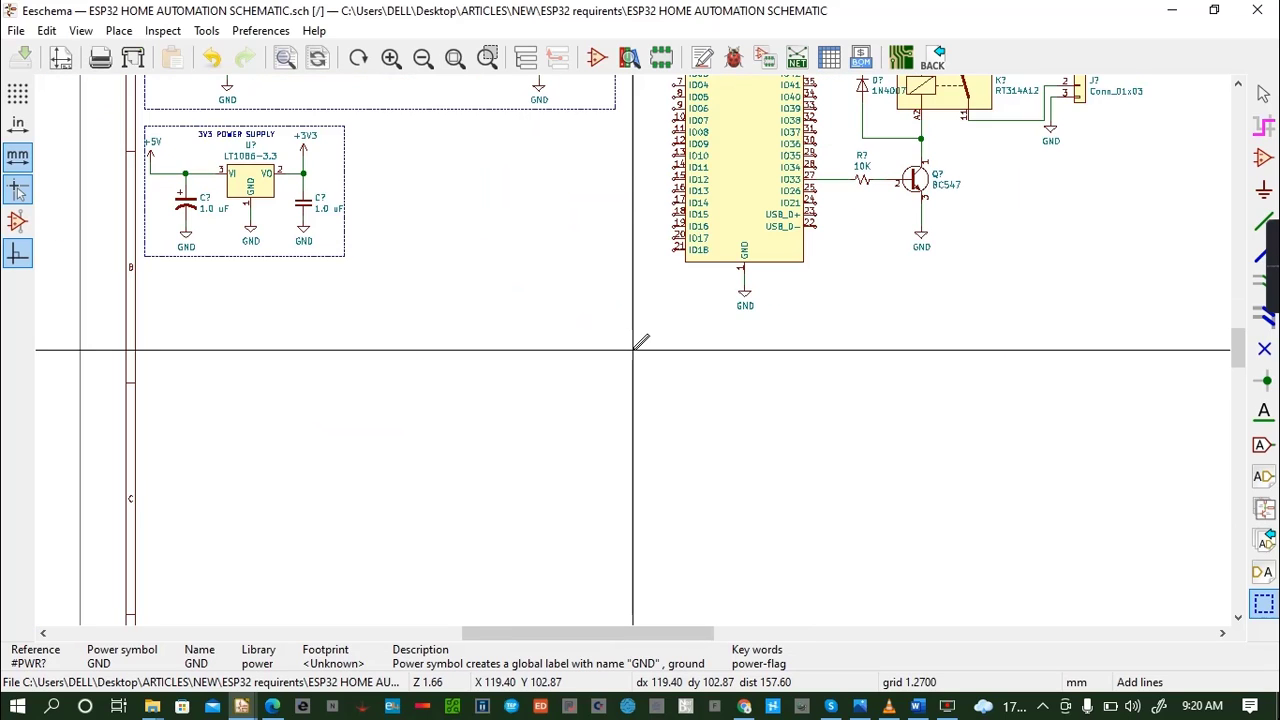
pyautogui.scroll(-4, 633, 350)
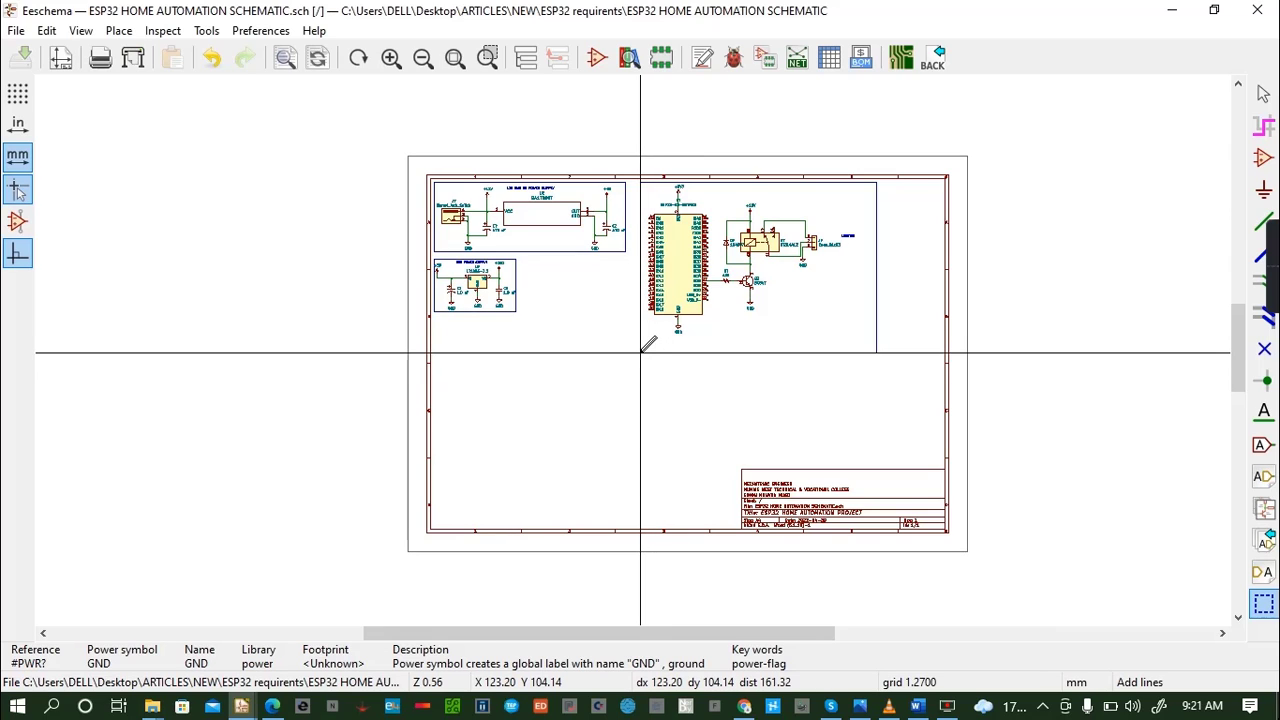
pyautogui.click(643, 351)
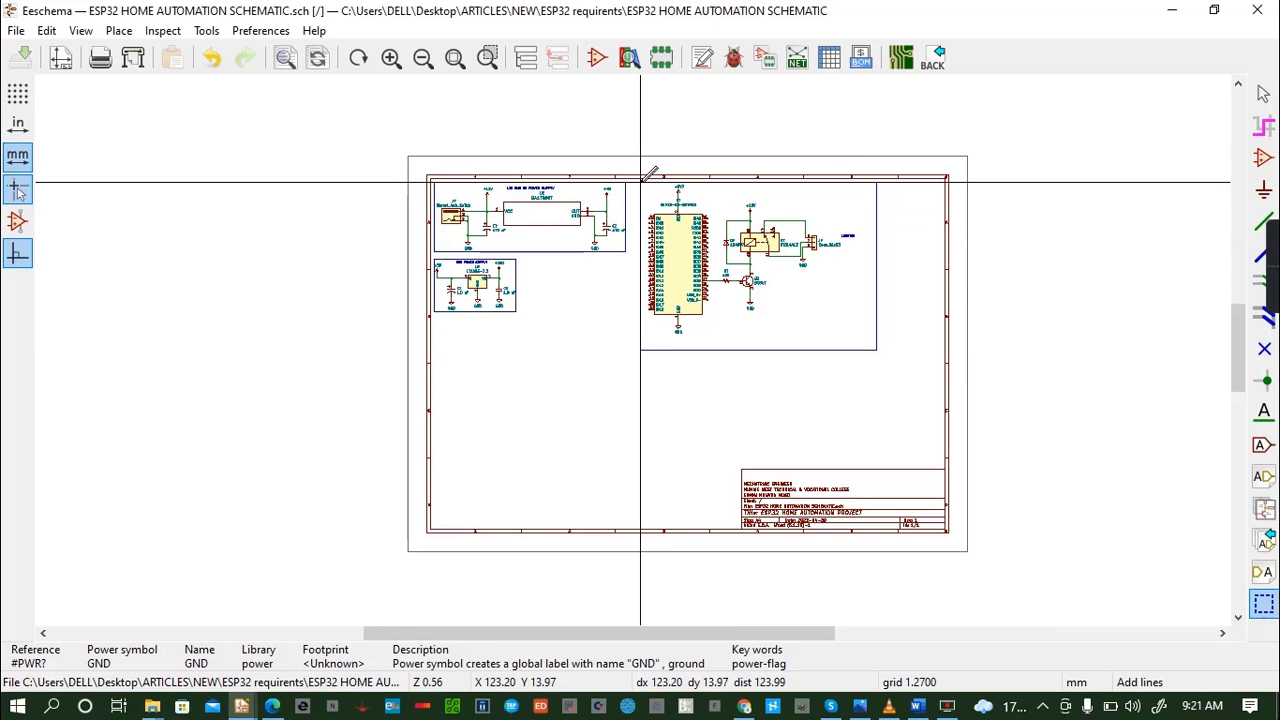
pyautogui.doubleClick(641, 183)
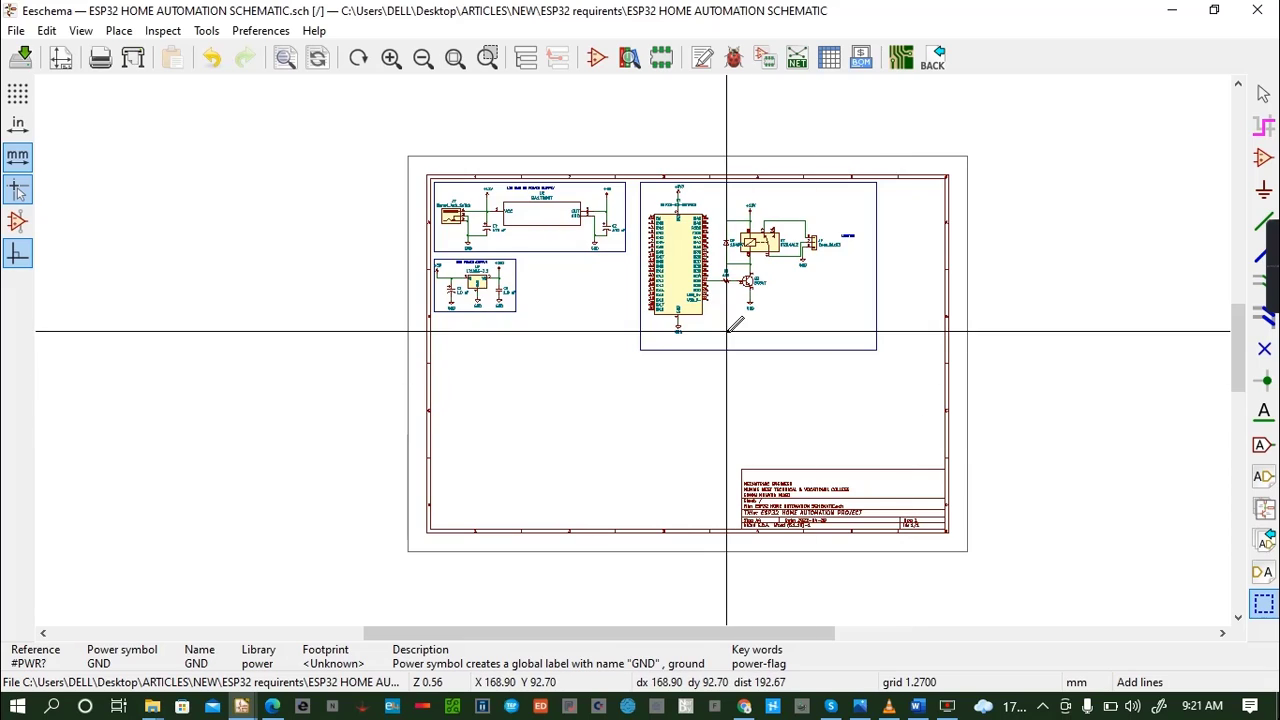
# - Examine the framed ESP32 block beside the two power supply blocks, and the ESP32's pins close up
pyautogui.scroll(-1, 757, 343)
pyautogui.scroll(4, 632, 350)
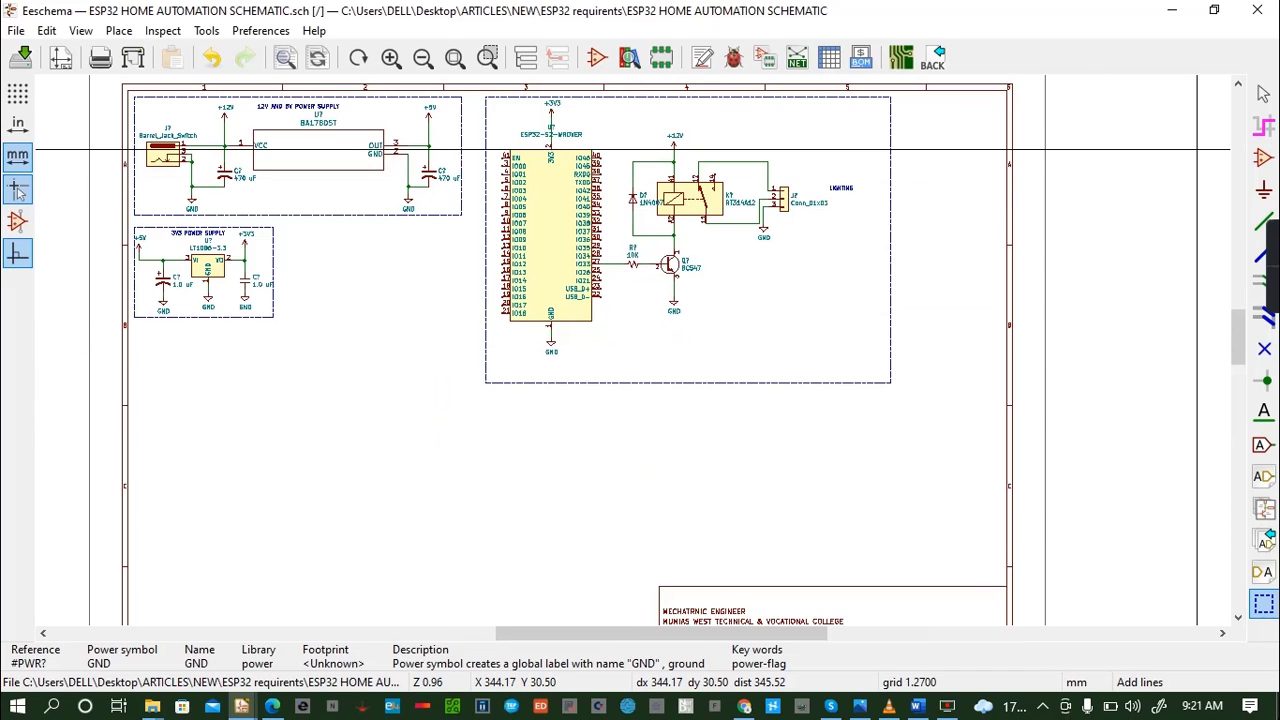
pyautogui.click(1240, 100)
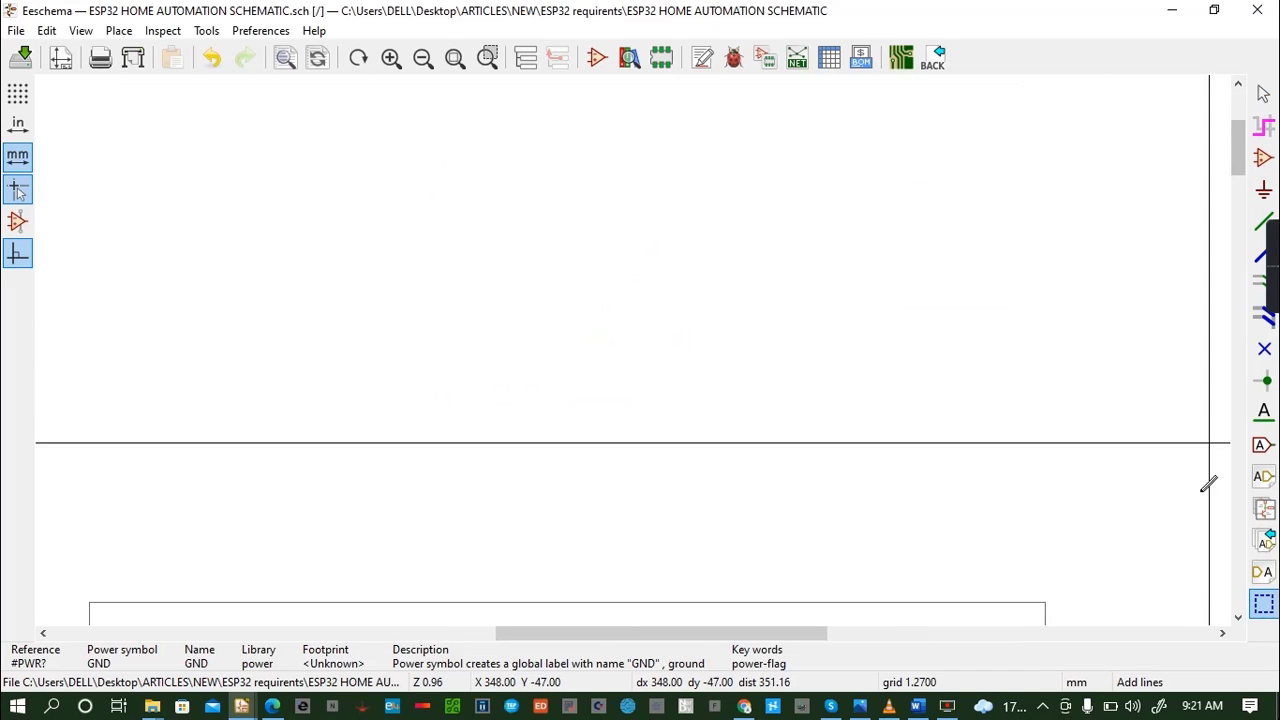
pyautogui.click(1238, 617)
pyautogui.click(1240, 618)
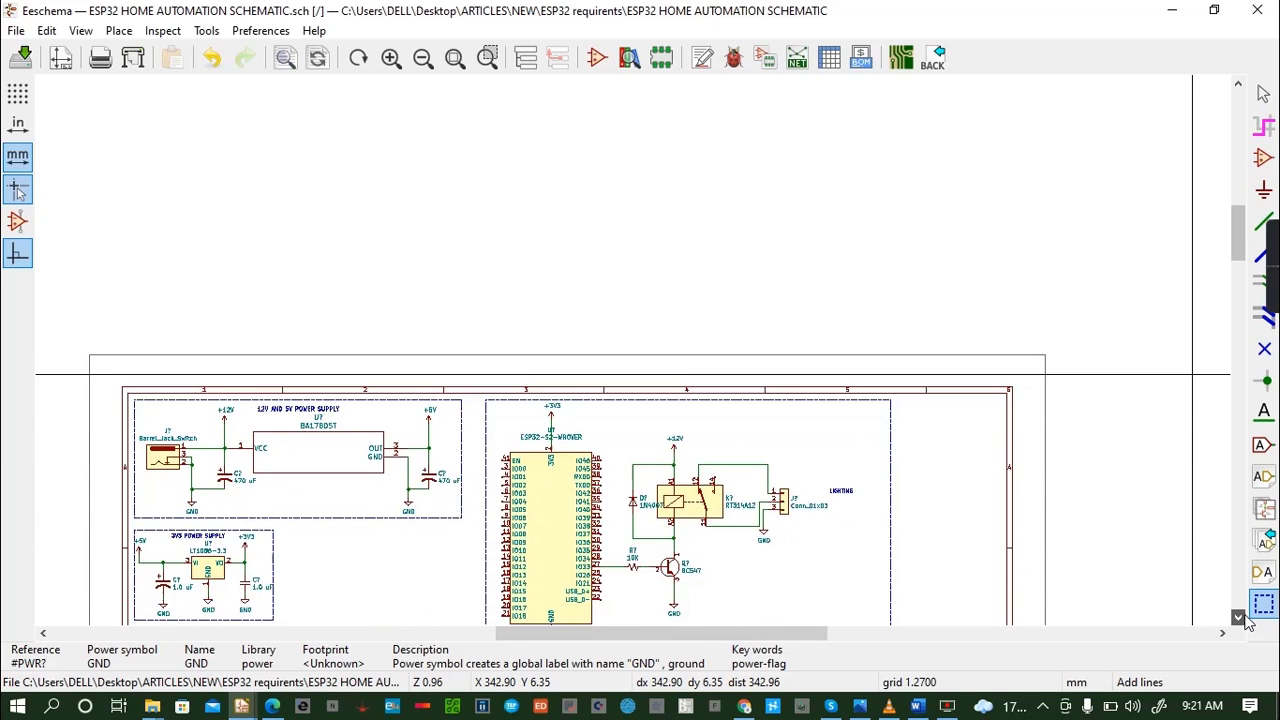
pyautogui.click(1242, 617)
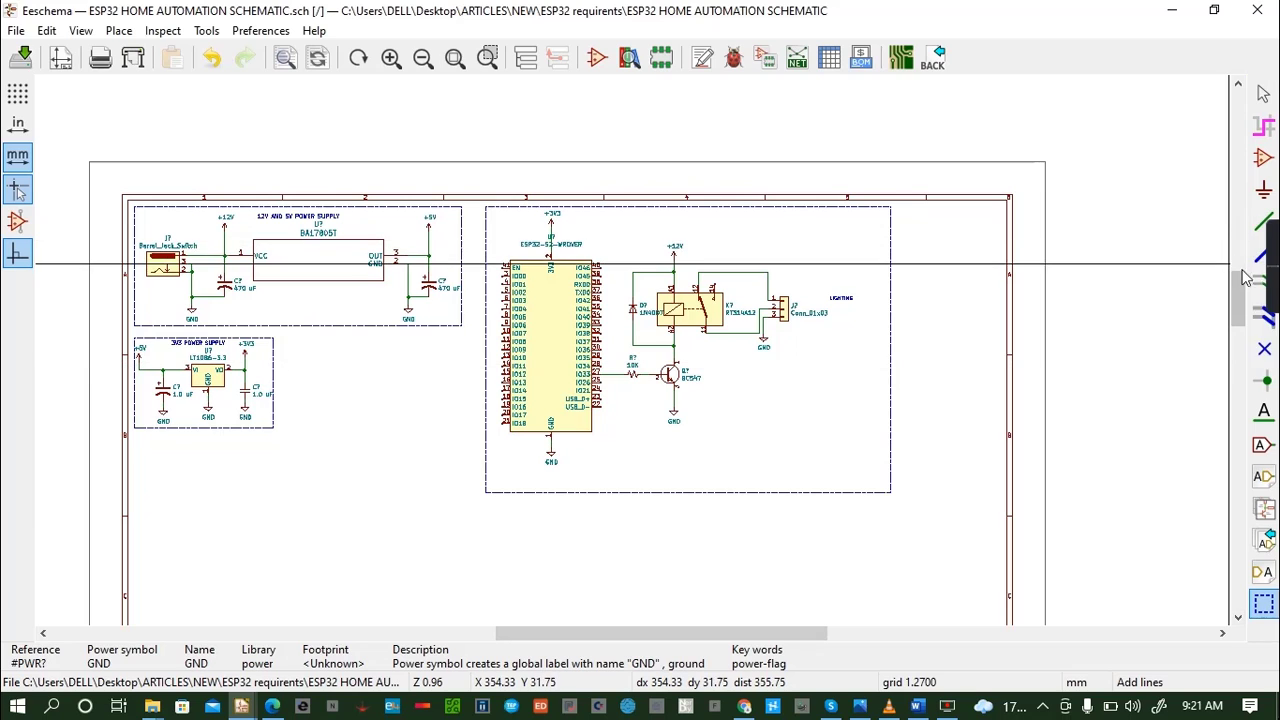
pyautogui.scroll(4, 535, 458)
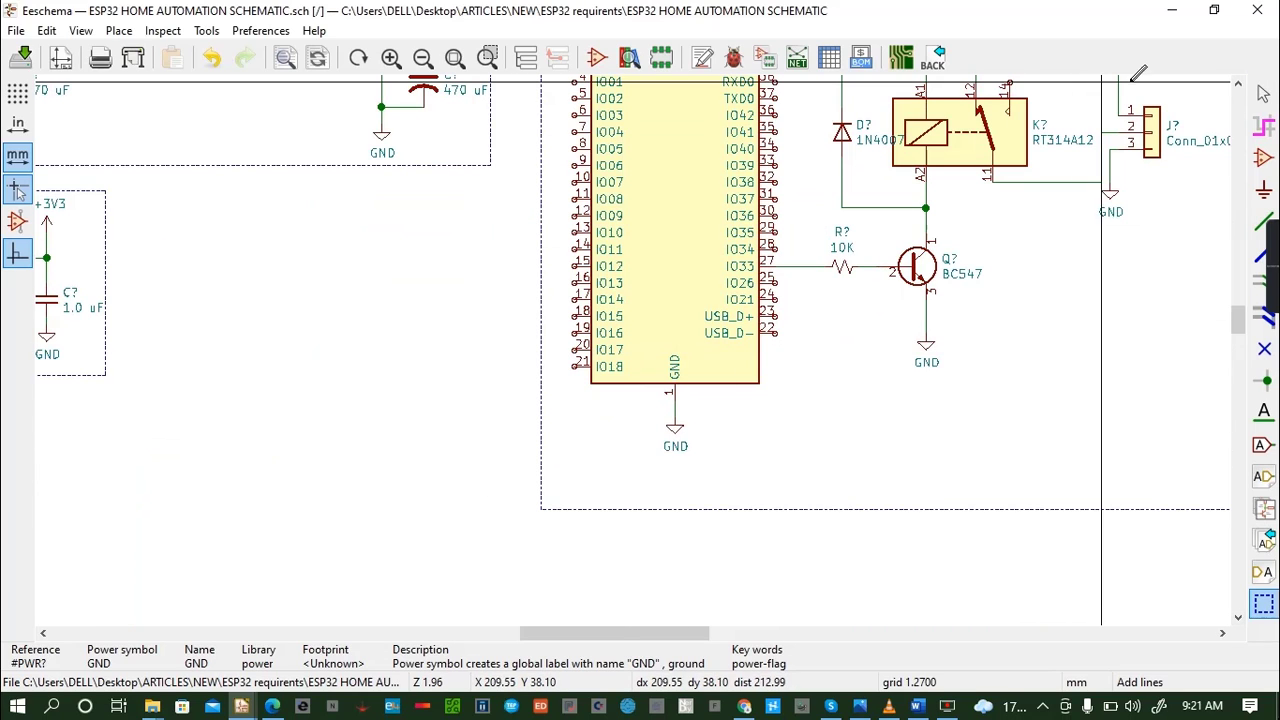
pyautogui.click(1238, 86)
pyautogui.click(1238, 86)
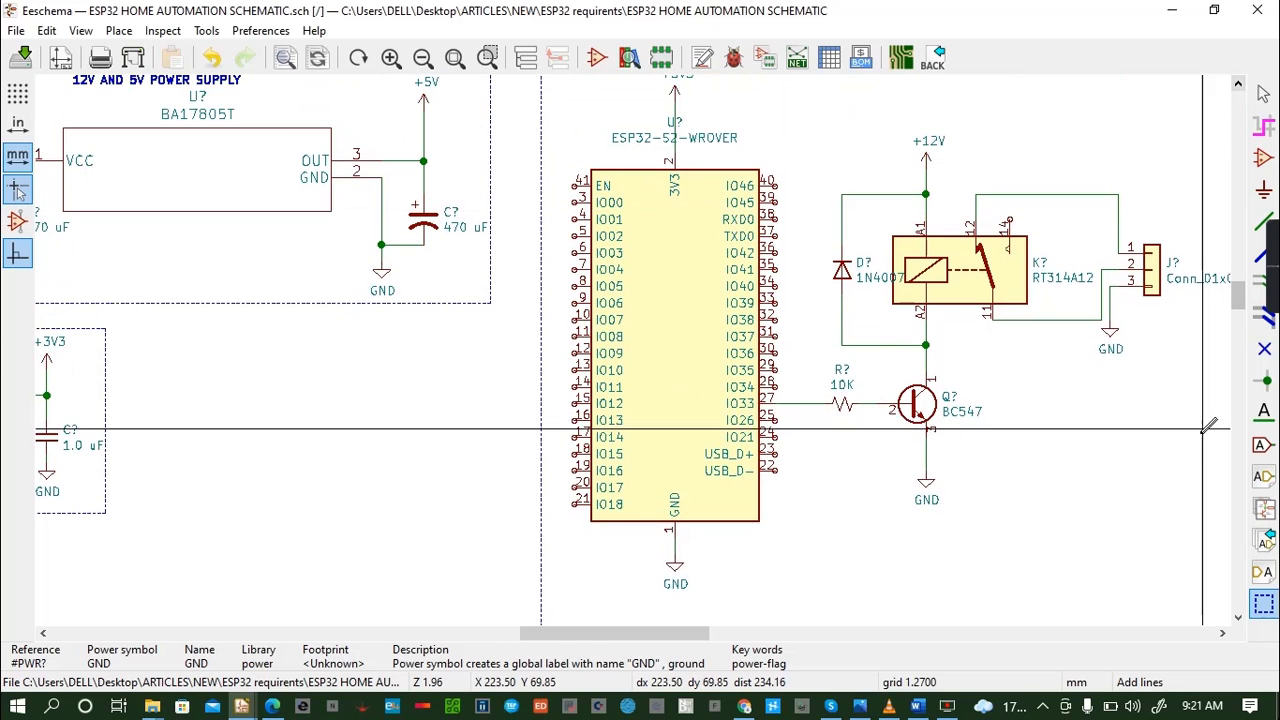
pyautogui.click(1222, 633)
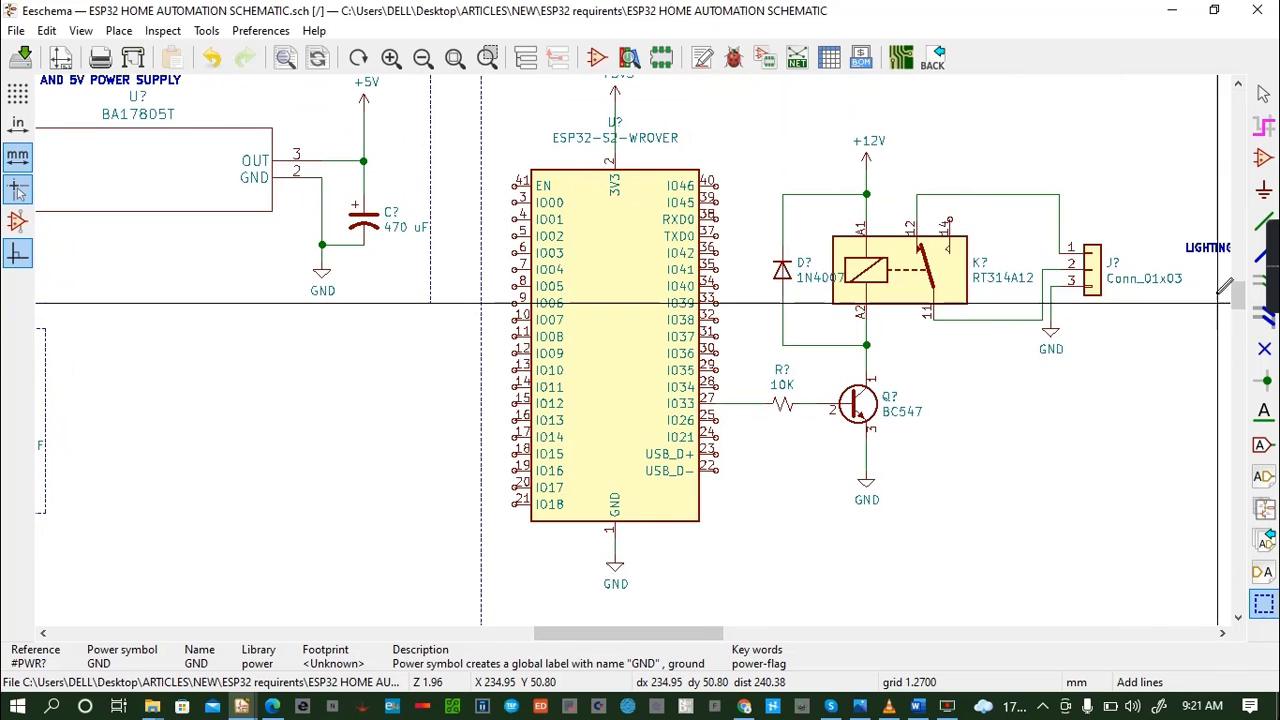
pyautogui.click(1238, 86)
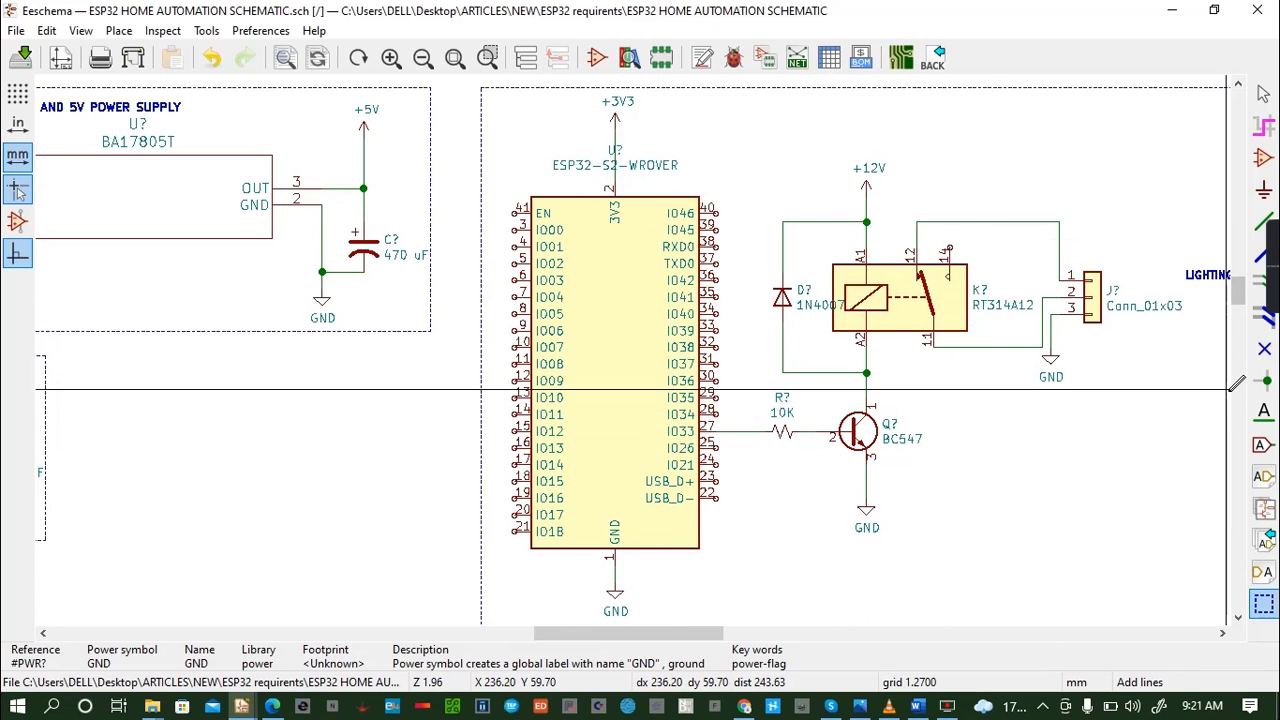
# - Place no-connect flags on all ESP32 pins in the column from EN down to IO18
pyautogui.click(1264, 349)
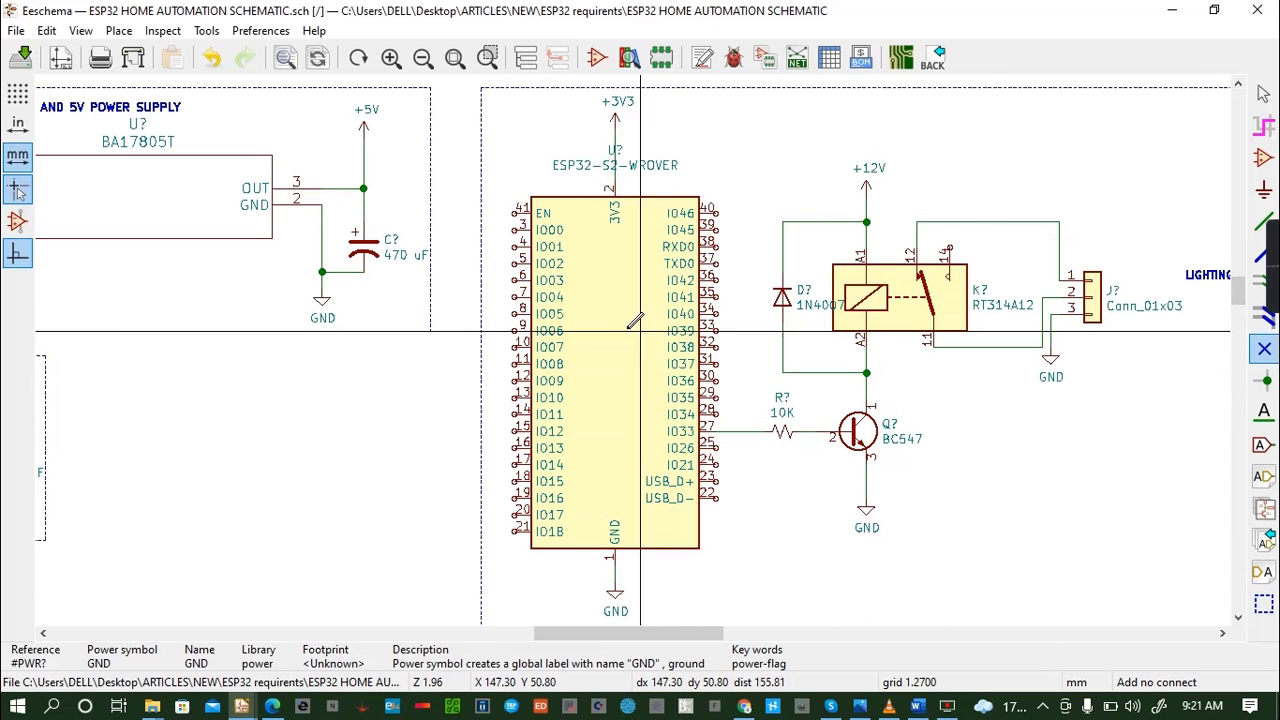
pyautogui.click(516, 213)
pyautogui.click(516, 229)
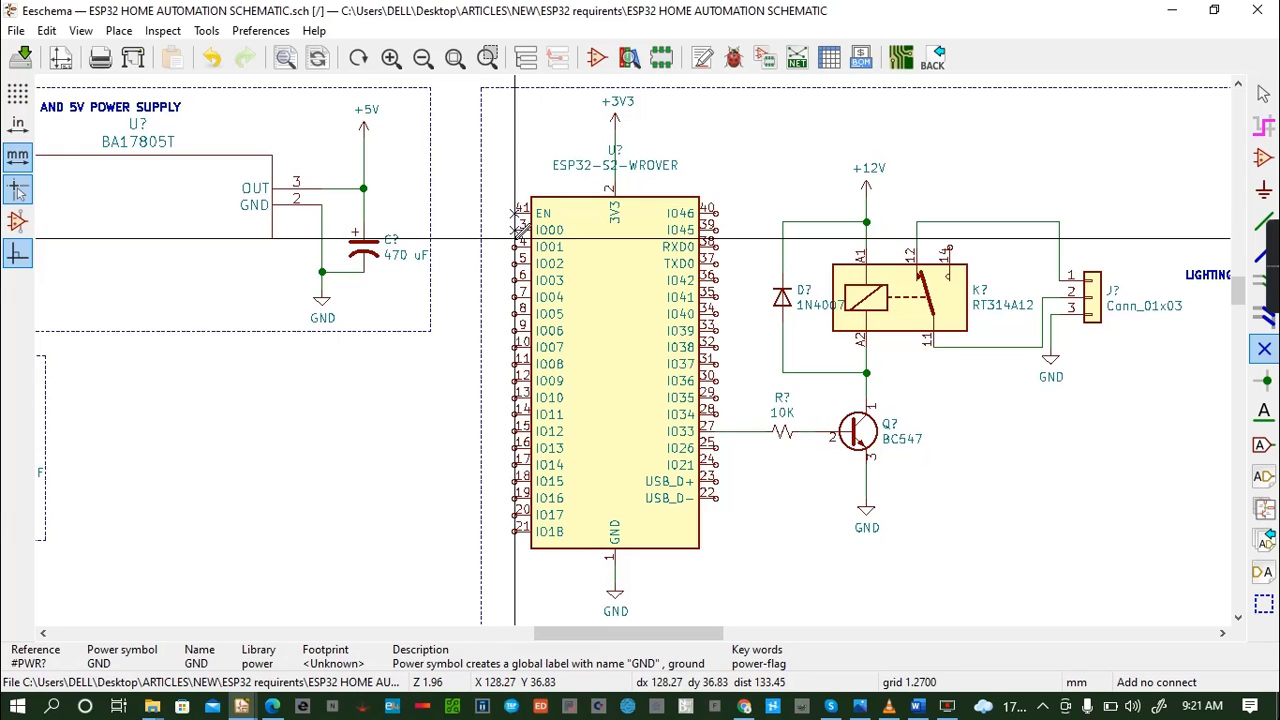
pyautogui.click(516, 246)
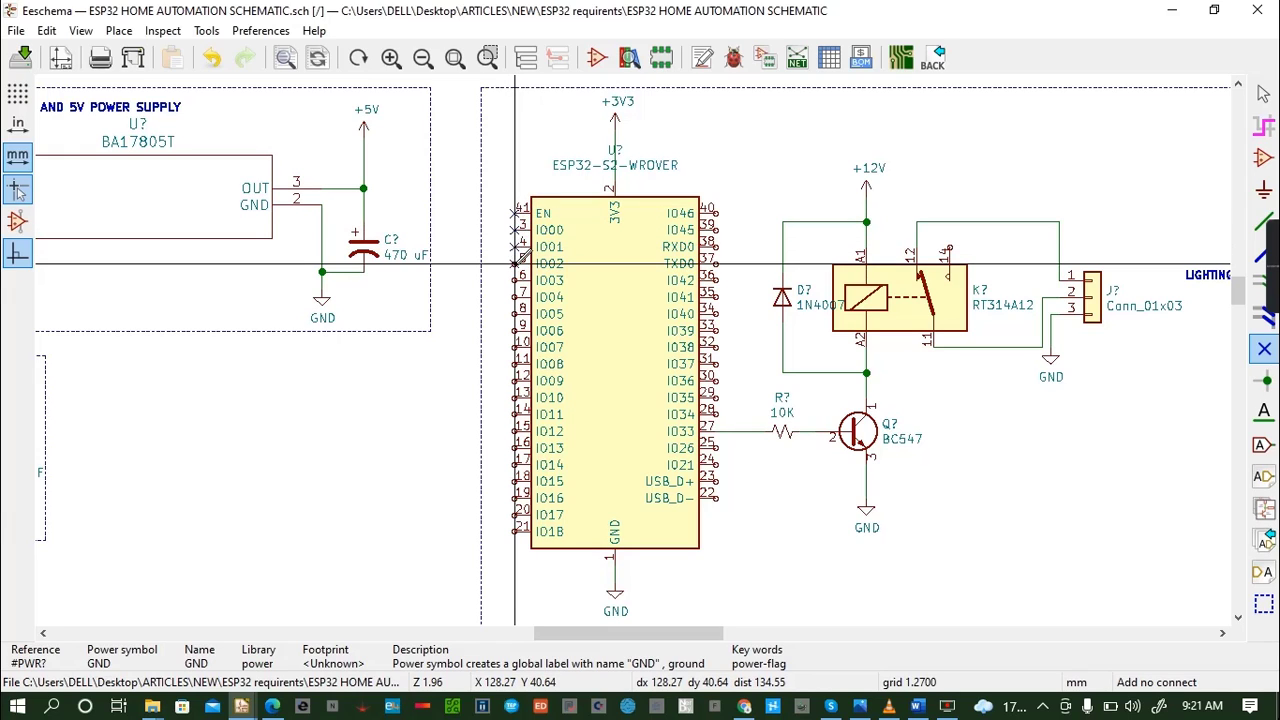
pyautogui.click(516, 263)
pyautogui.click(516, 280)
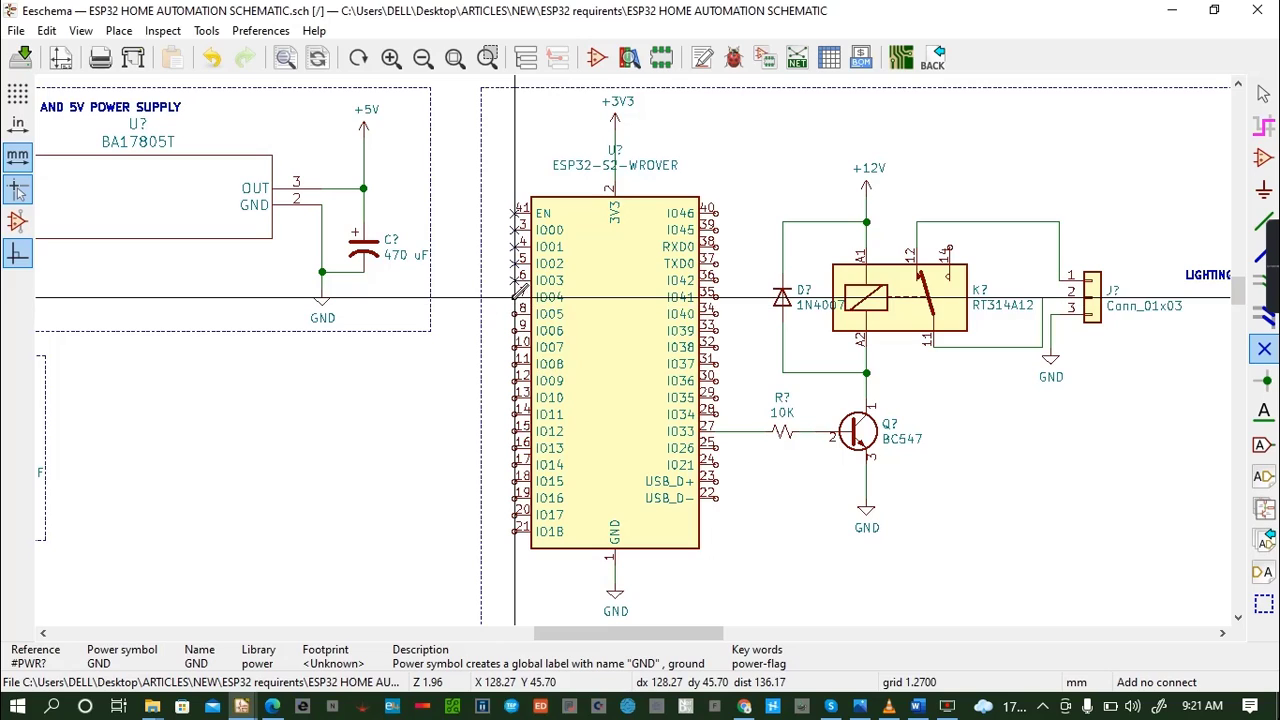
pyautogui.click(516, 297)
pyautogui.click(516, 314)
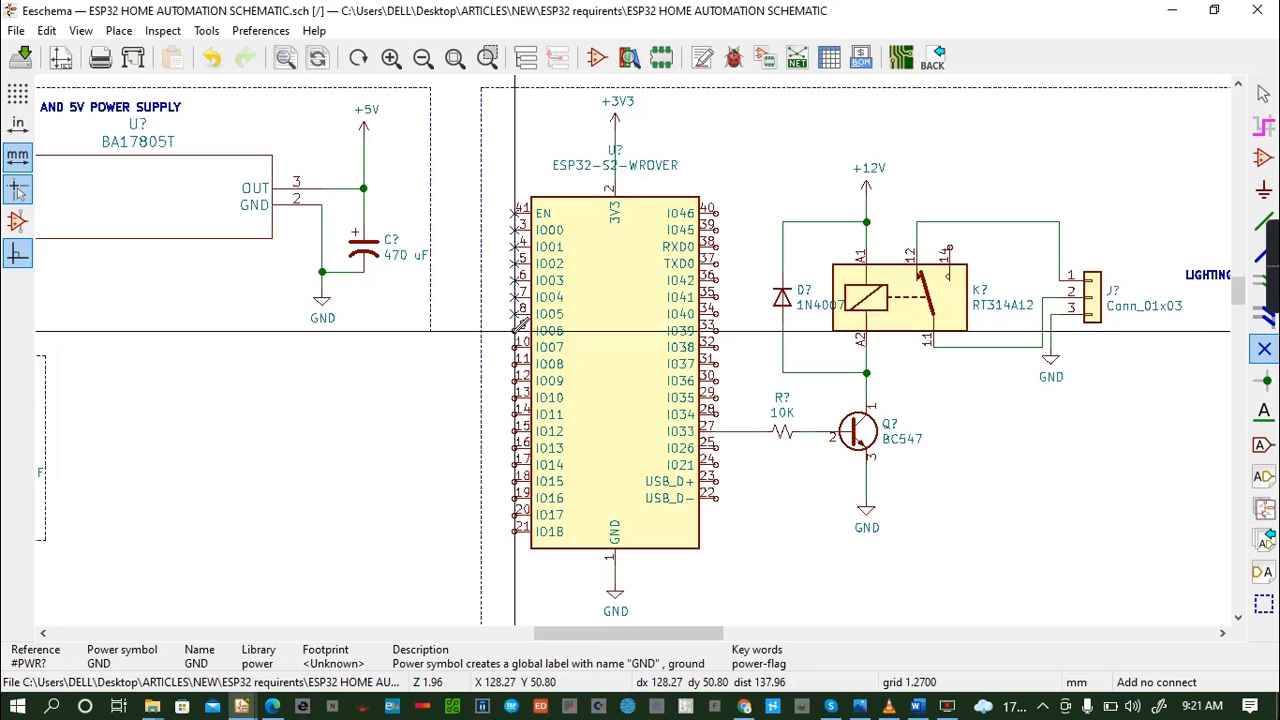
pyautogui.click(516, 330)
pyautogui.click(516, 347)
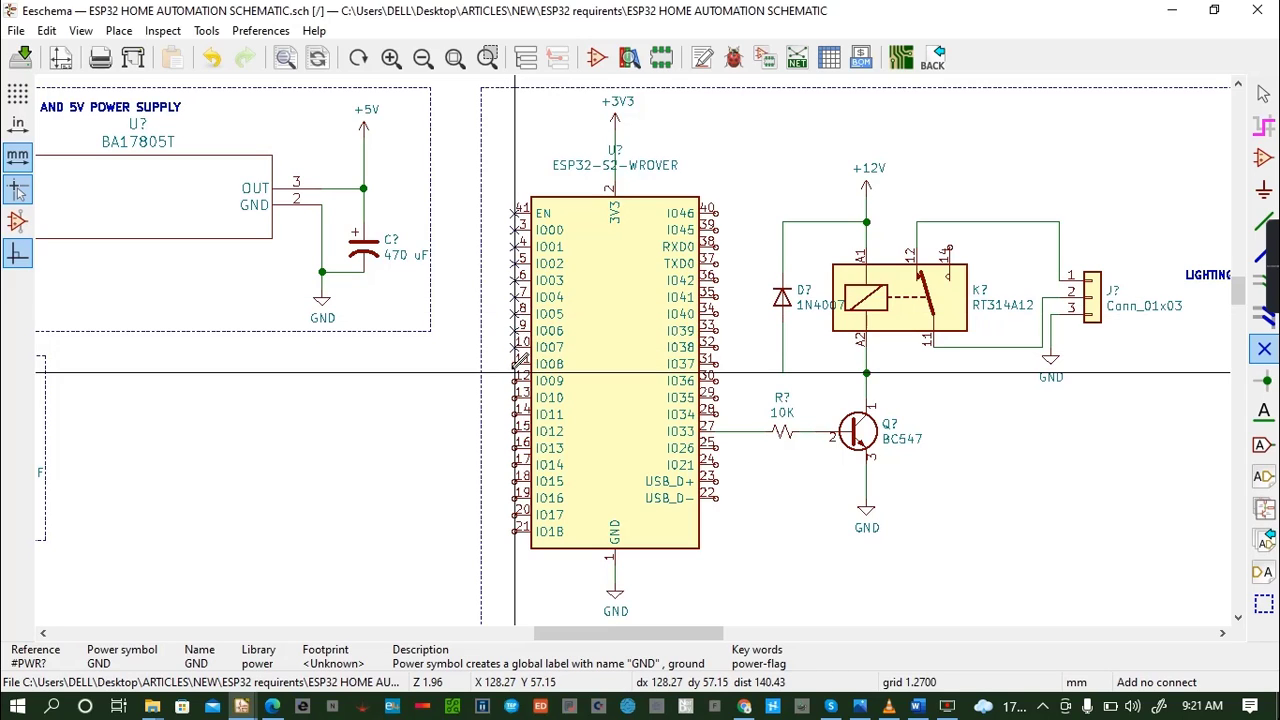
pyautogui.click(515, 372)
pyautogui.click(515, 389)
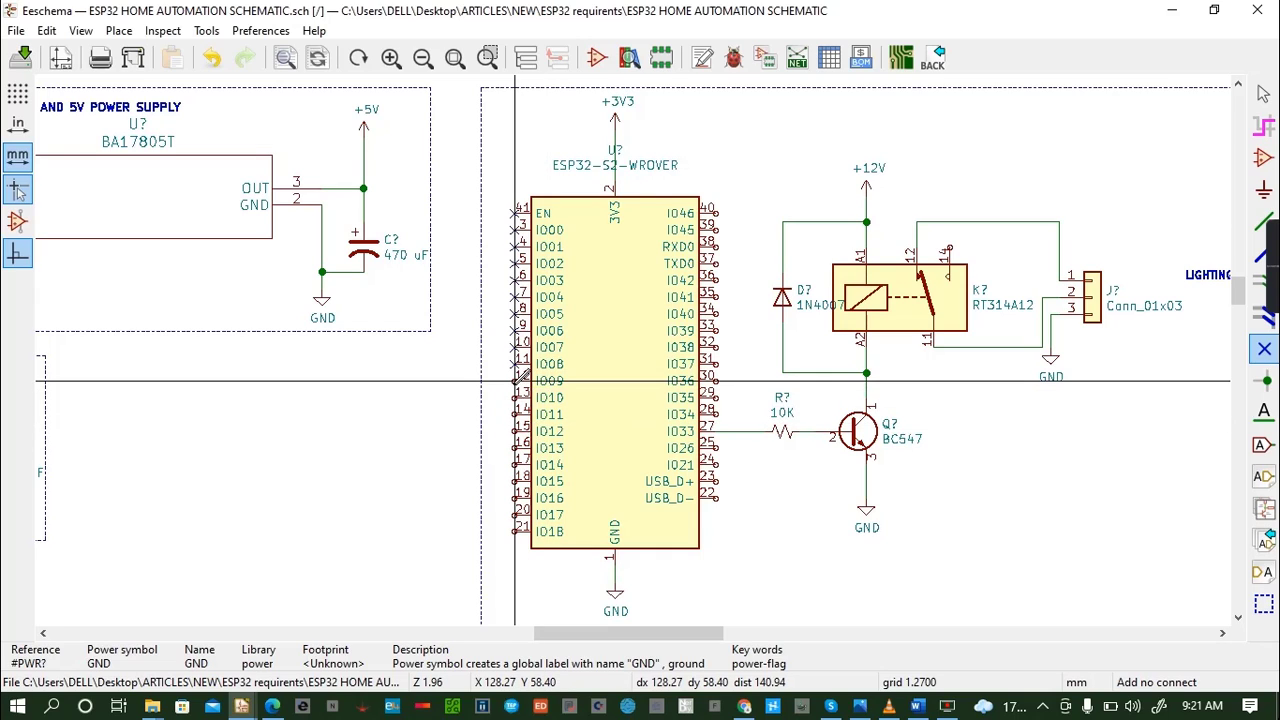
pyautogui.click(515, 398)
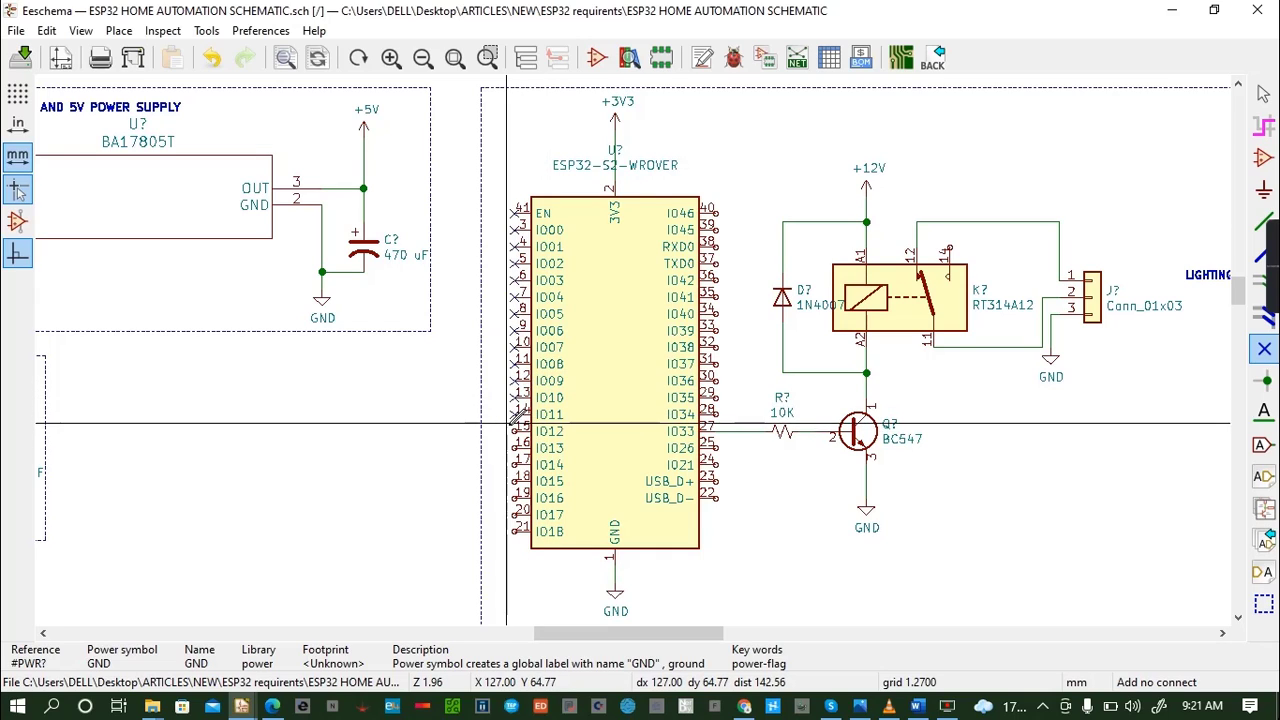
pyautogui.click(515, 414)
pyautogui.click(515, 431)
pyautogui.click(515, 448)
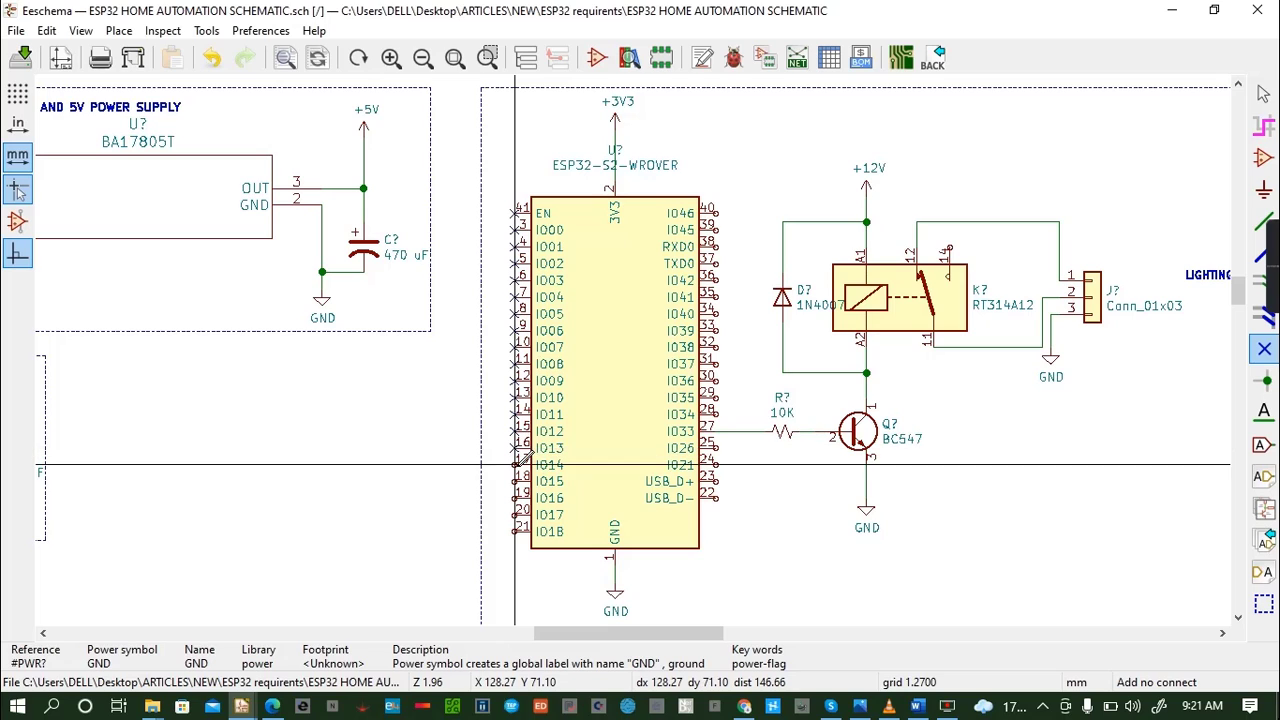
pyautogui.click(515, 465)
pyautogui.click(515, 481)
pyautogui.click(515, 498)
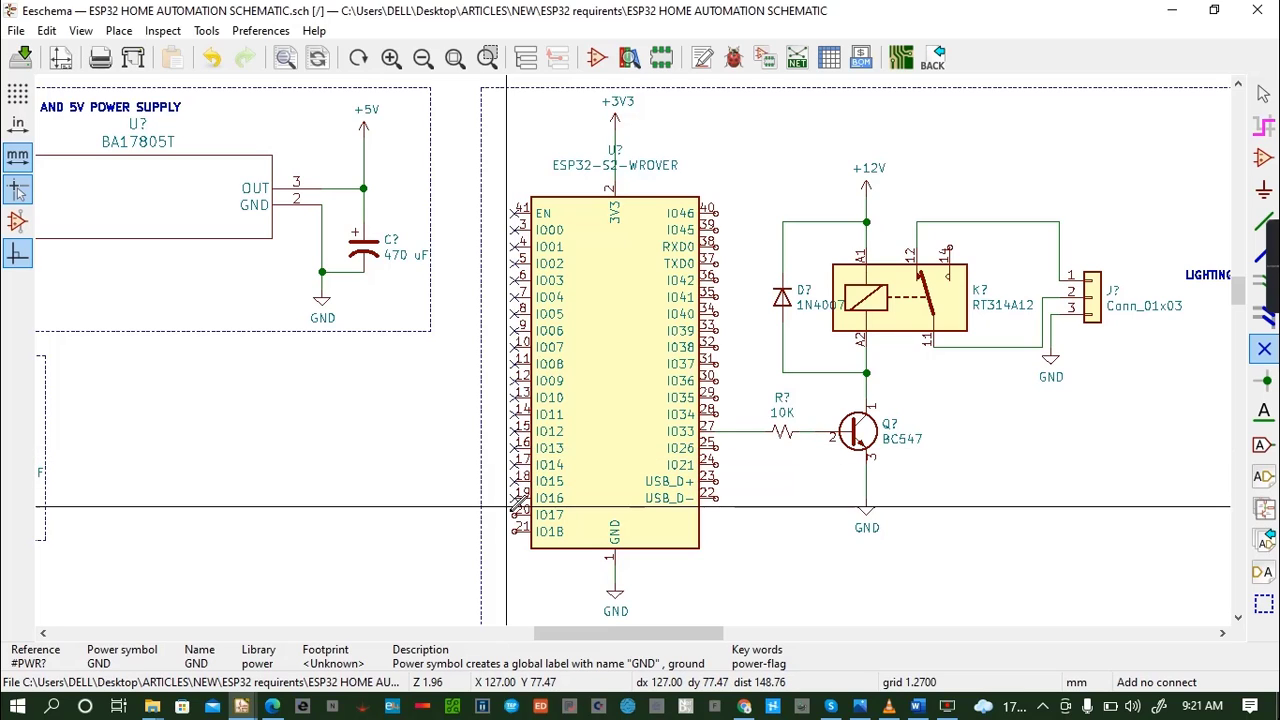
pyautogui.click(515, 515)
pyautogui.click(515, 532)
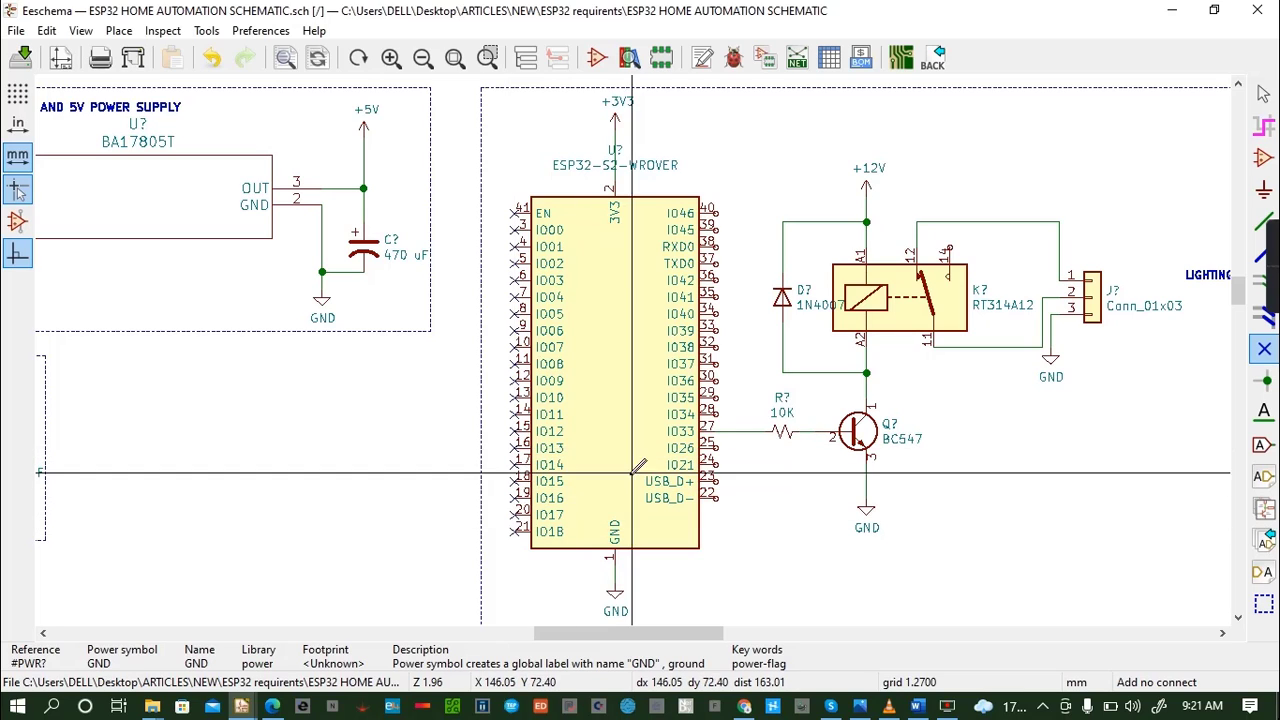
# - Place no-connect flags on the opposite ESP32 column's pins from USB_D- up to IO45, skipping the wired IO33 pin
pyautogui.click(715, 498)
pyautogui.click(715, 481)
pyautogui.click(715, 464)
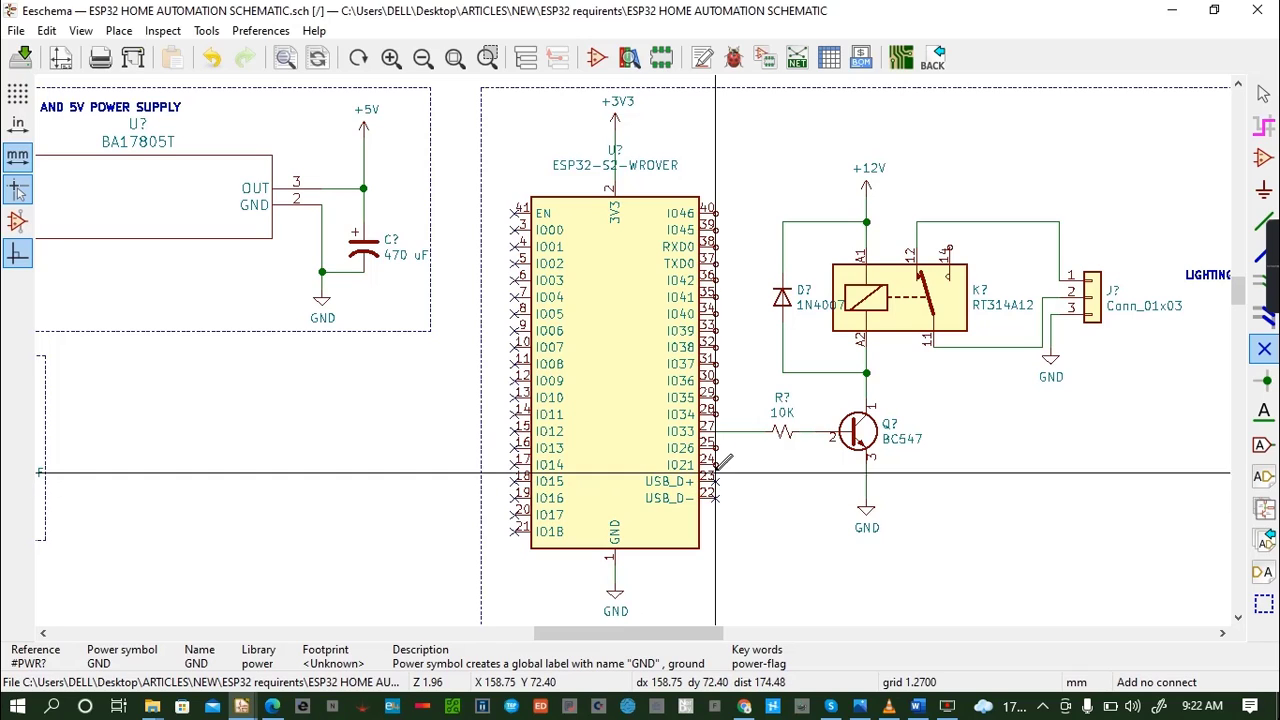
pyautogui.click(715, 448)
pyautogui.click(715, 414)
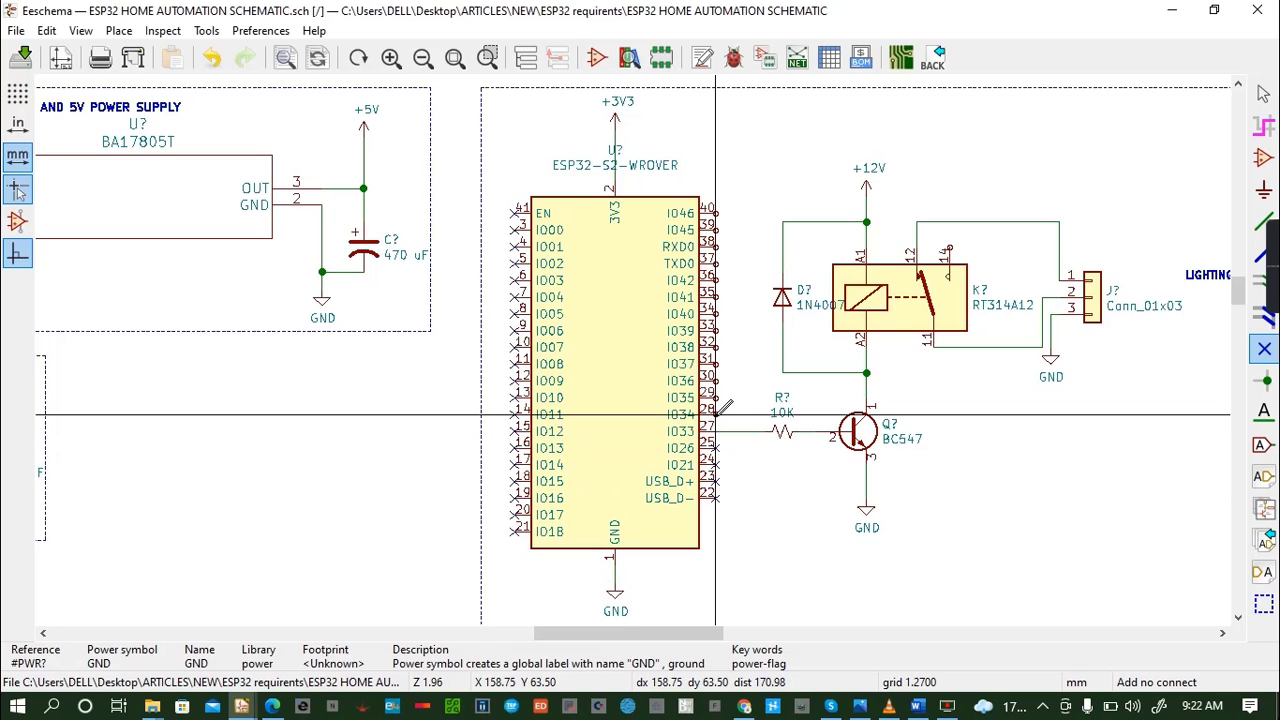
pyautogui.click(715, 397)
pyautogui.click(715, 381)
pyautogui.click(715, 364)
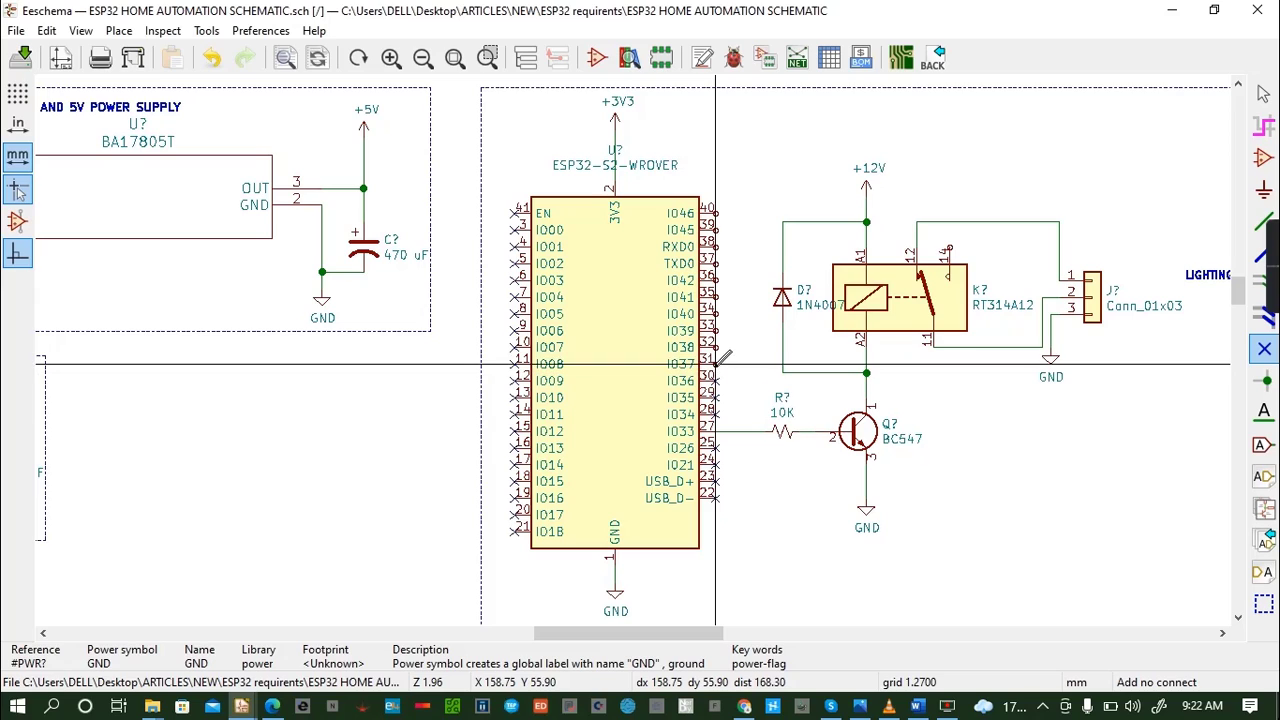
pyautogui.click(715, 347)
pyautogui.click(715, 330)
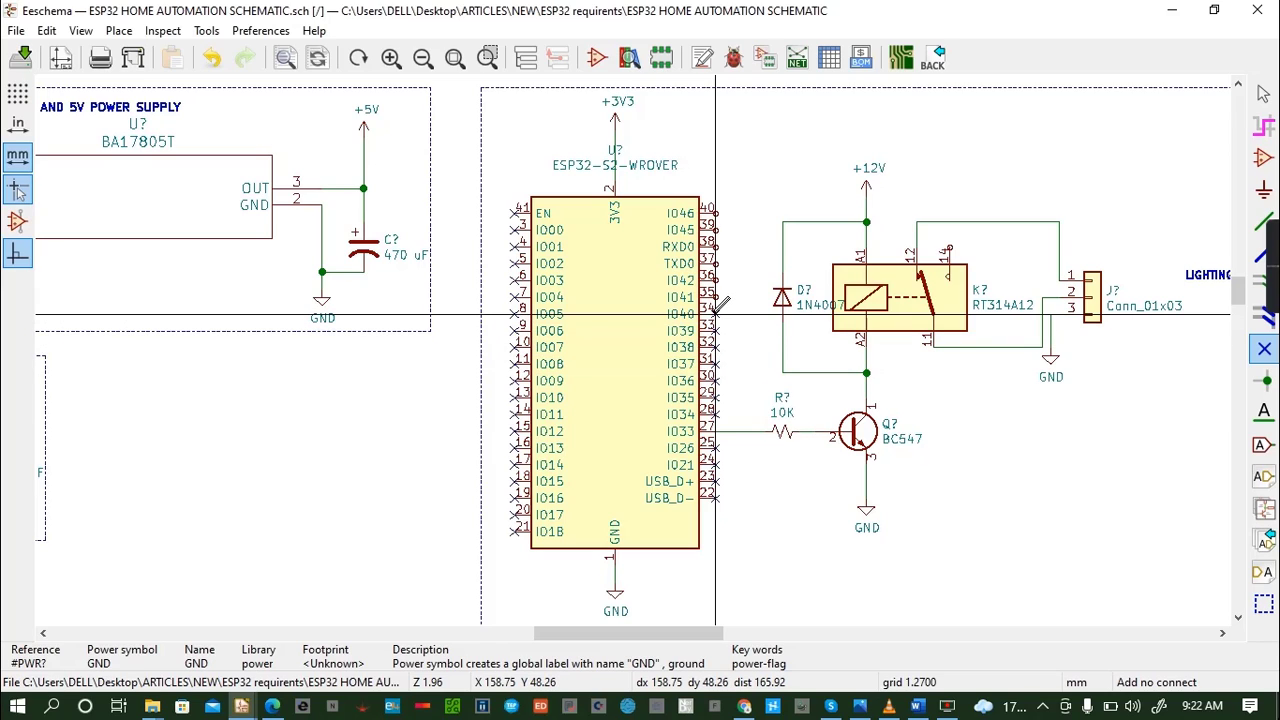
pyautogui.click(715, 297)
pyautogui.click(715, 280)
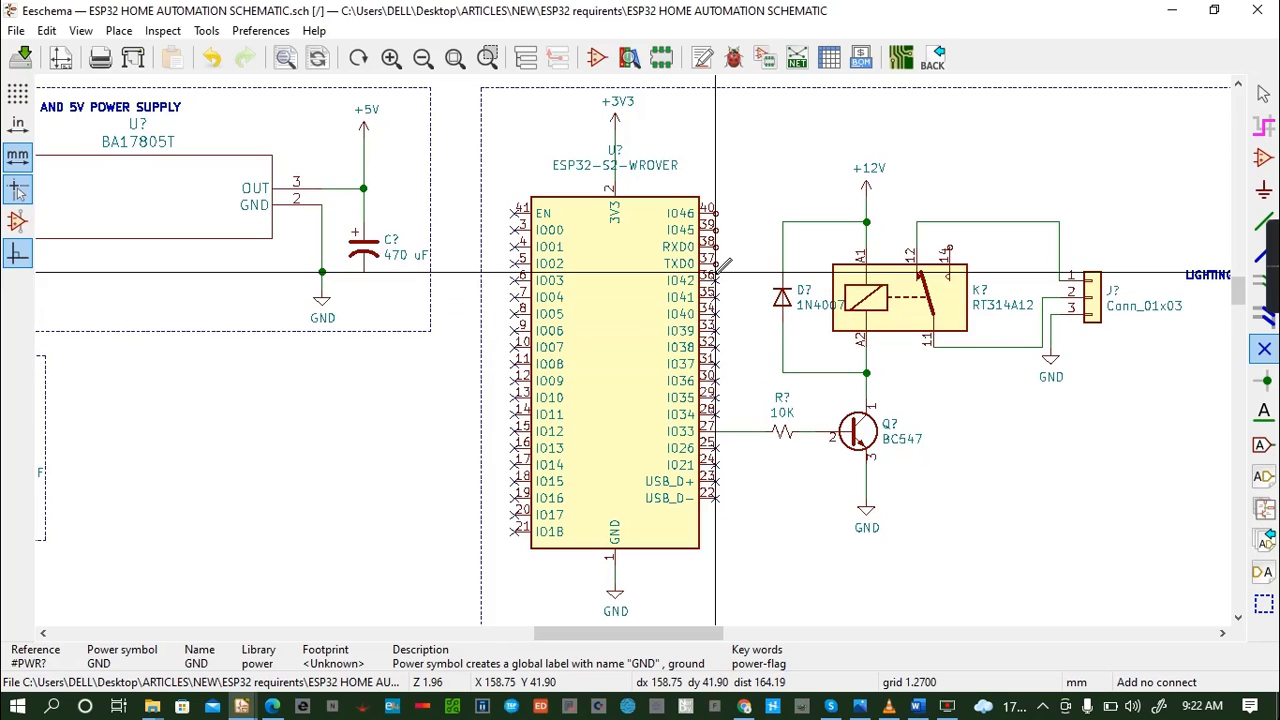
pyautogui.click(715, 263)
pyautogui.click(715, 246)
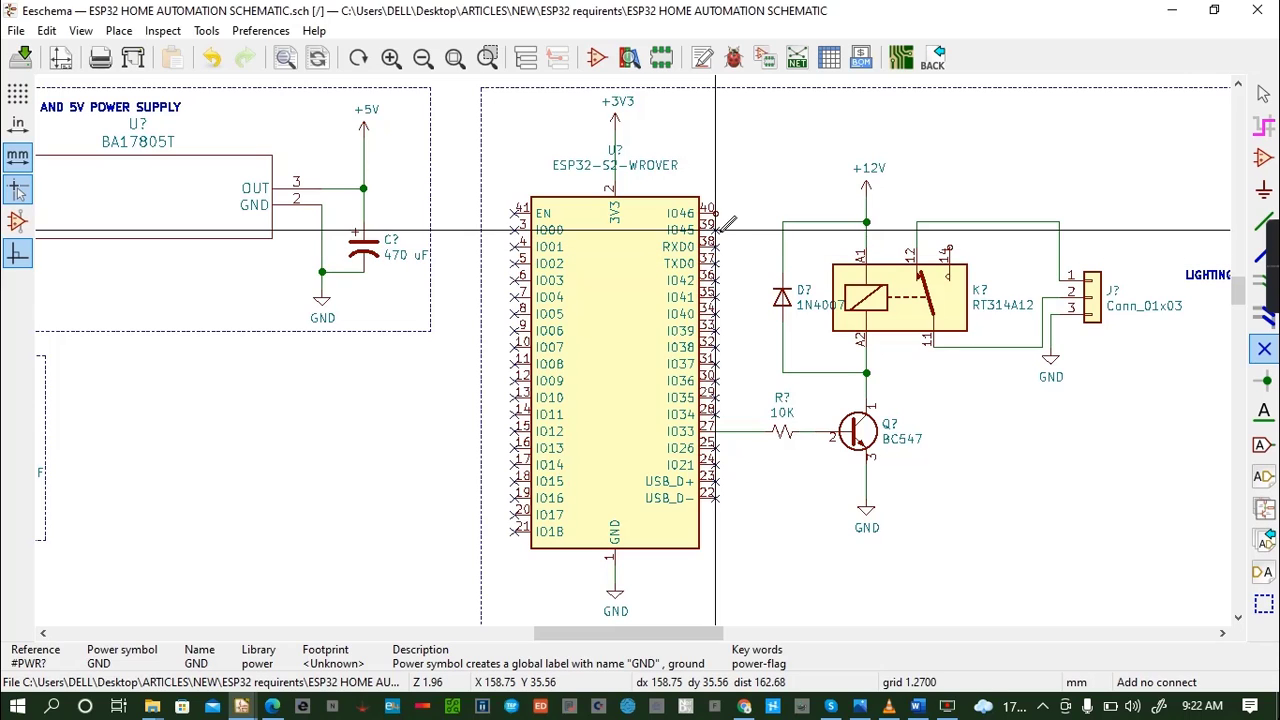
pyautogui.click(715, 229)
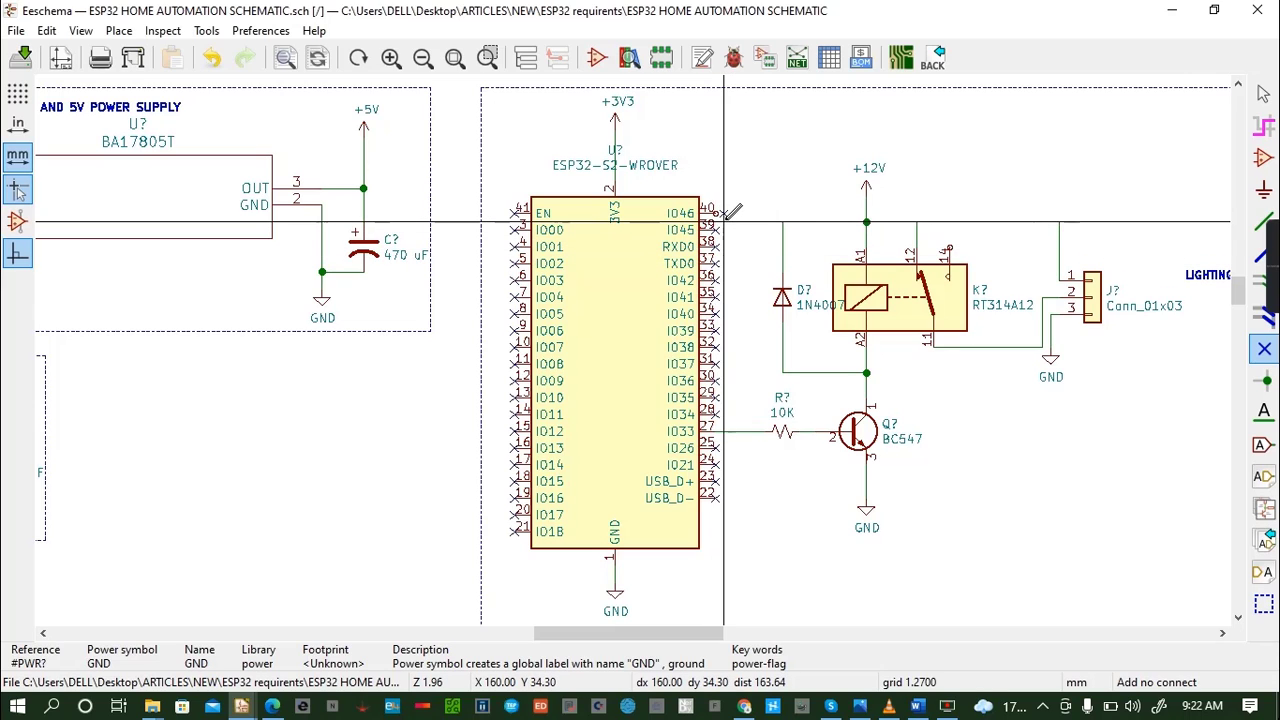
# - Place a no-connect flag exactly on the ESP32's IO46 pin, undoing a misplaced one, and save the schematic
pyautogui.click(723, 213)
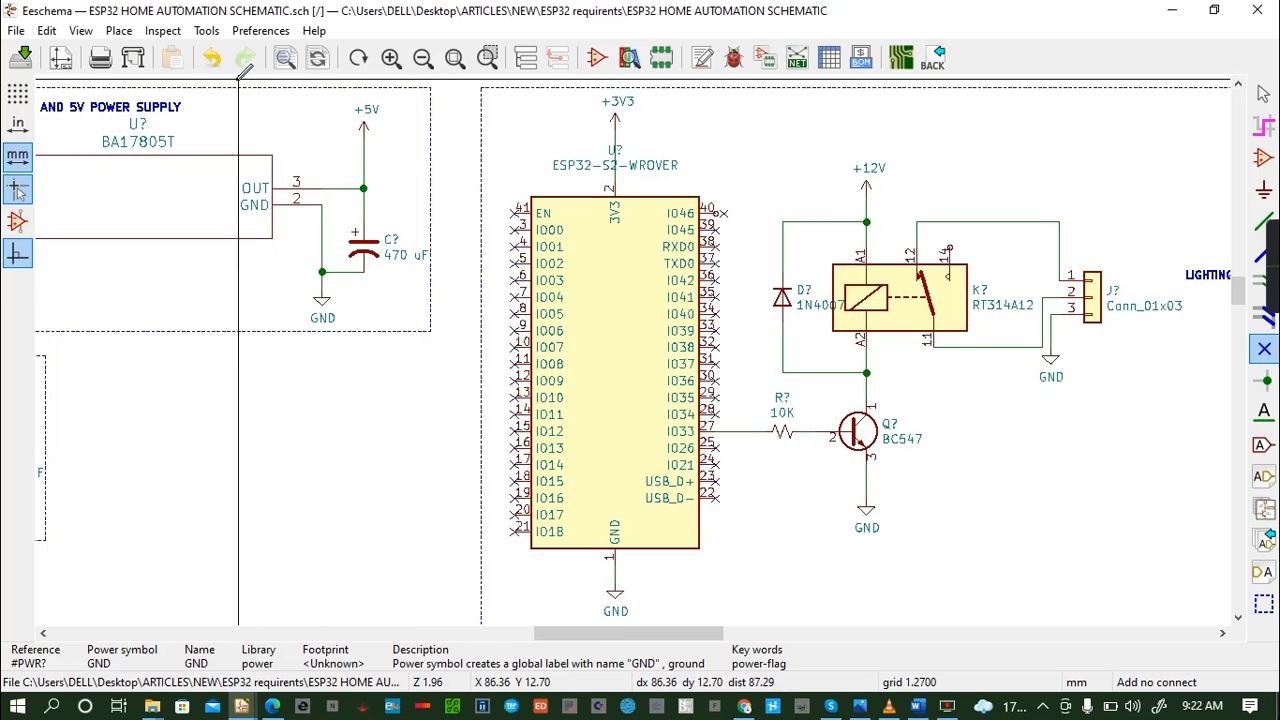
pyautogui.click(211, 57)
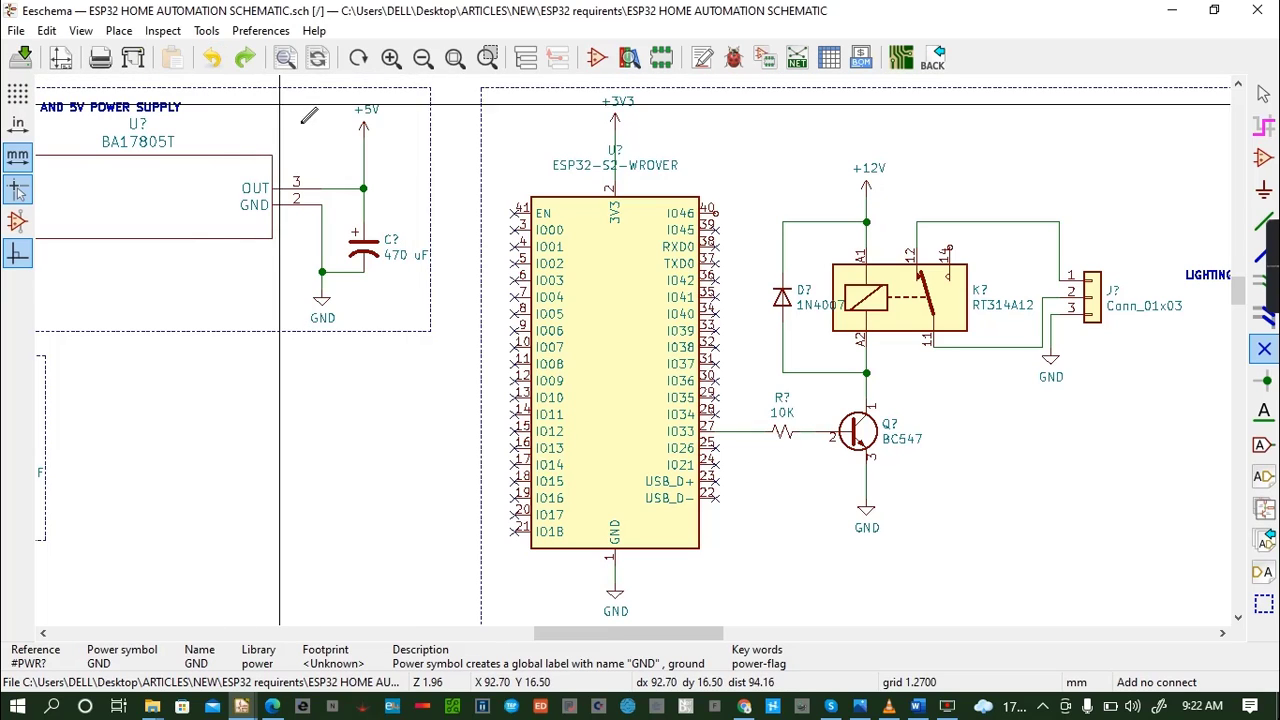
pyautogui.click(716, 213)
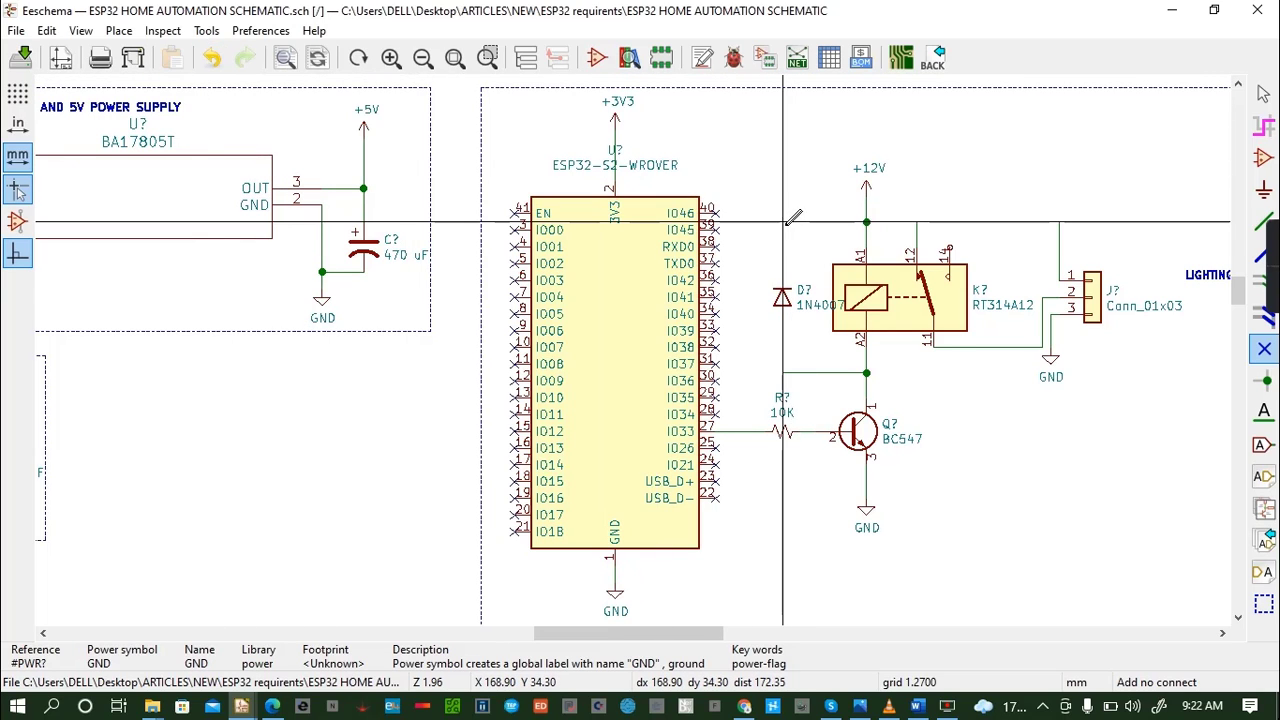
pyautogui.hotkey('ctrl', 's')
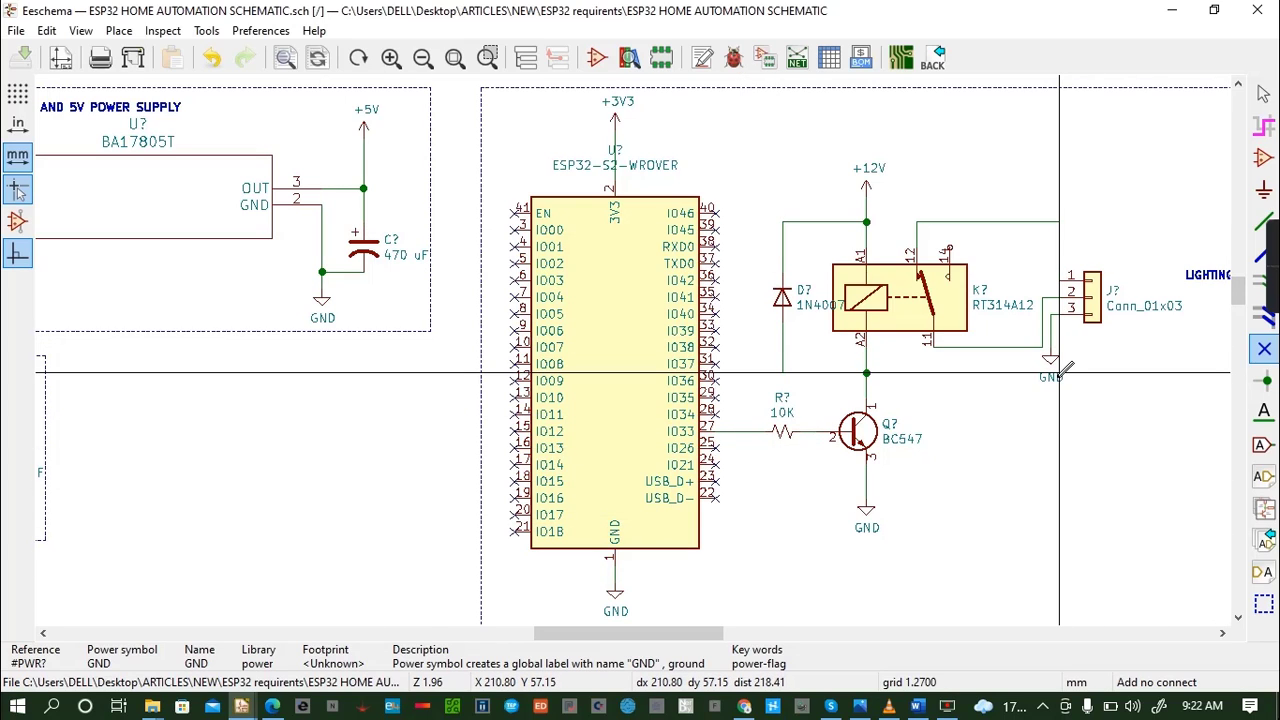
# - Annotate the entire schematic, keeping existing annotations, sorting components by X position and using the first free number after 0
pyautogui.scroll(-1, 1068, 370)
pyautogui.scroll(1, 623, 343)
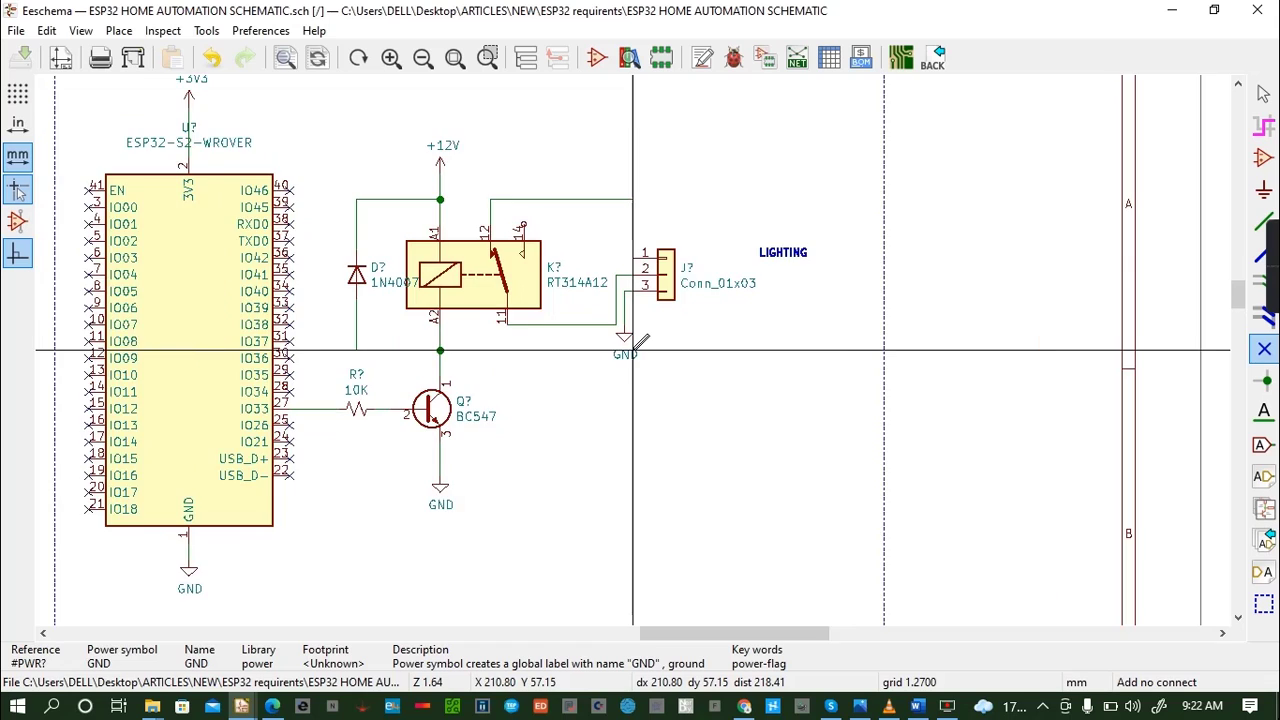
pyautogui.scroll(-2, 663, 349)
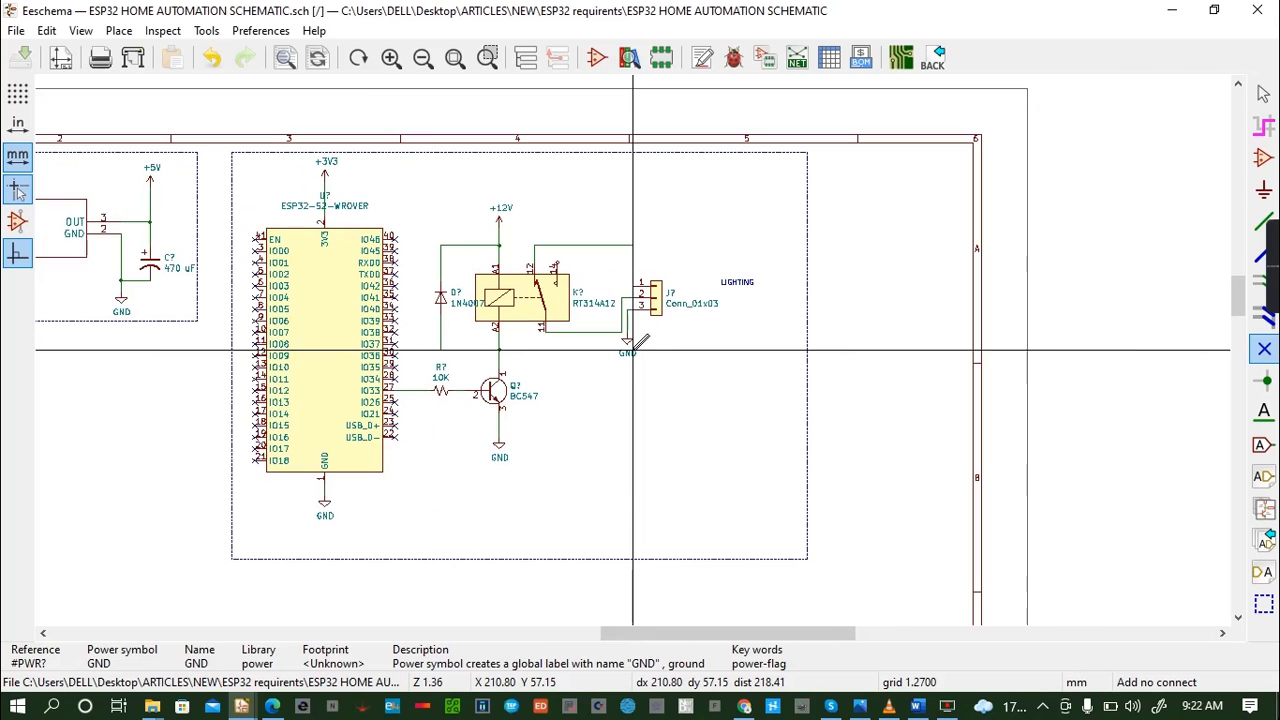
pyautogui.click(43, 633)
pyautogui.click(46, 633)
pyautogui.click(46, 633)
pyautogui.click(46, 633)
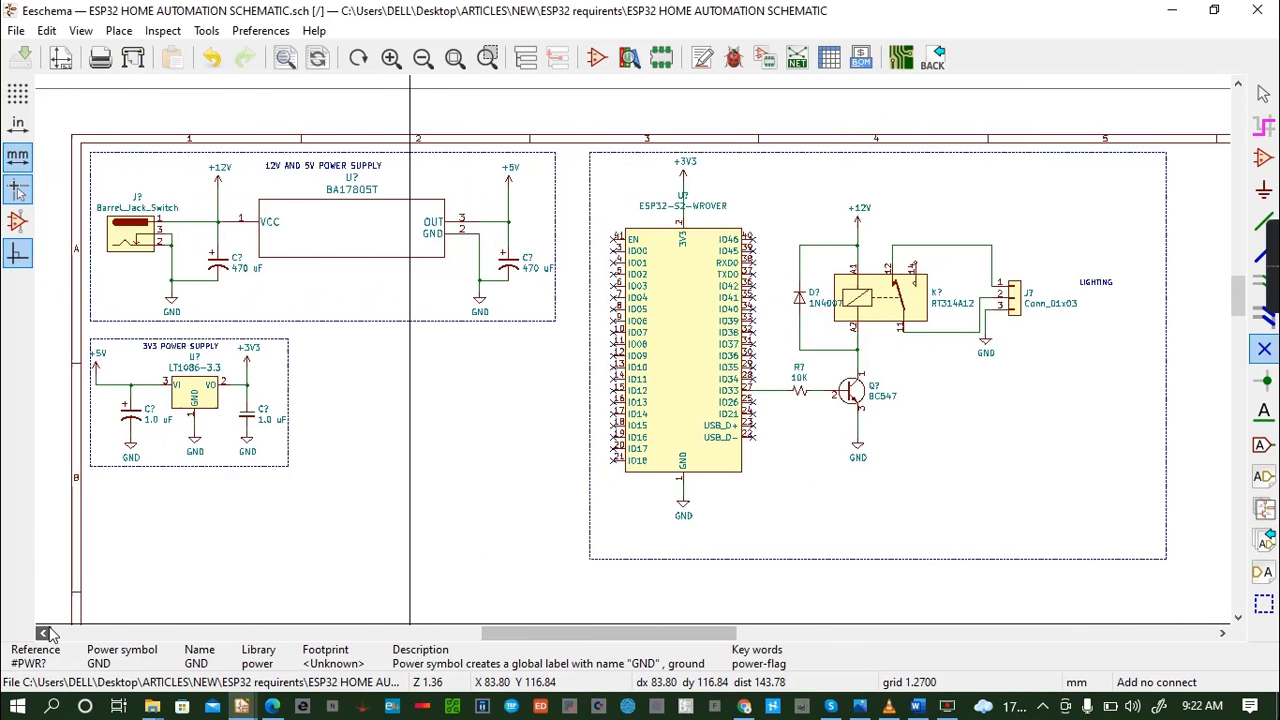
pyautogui.click(46, 633)
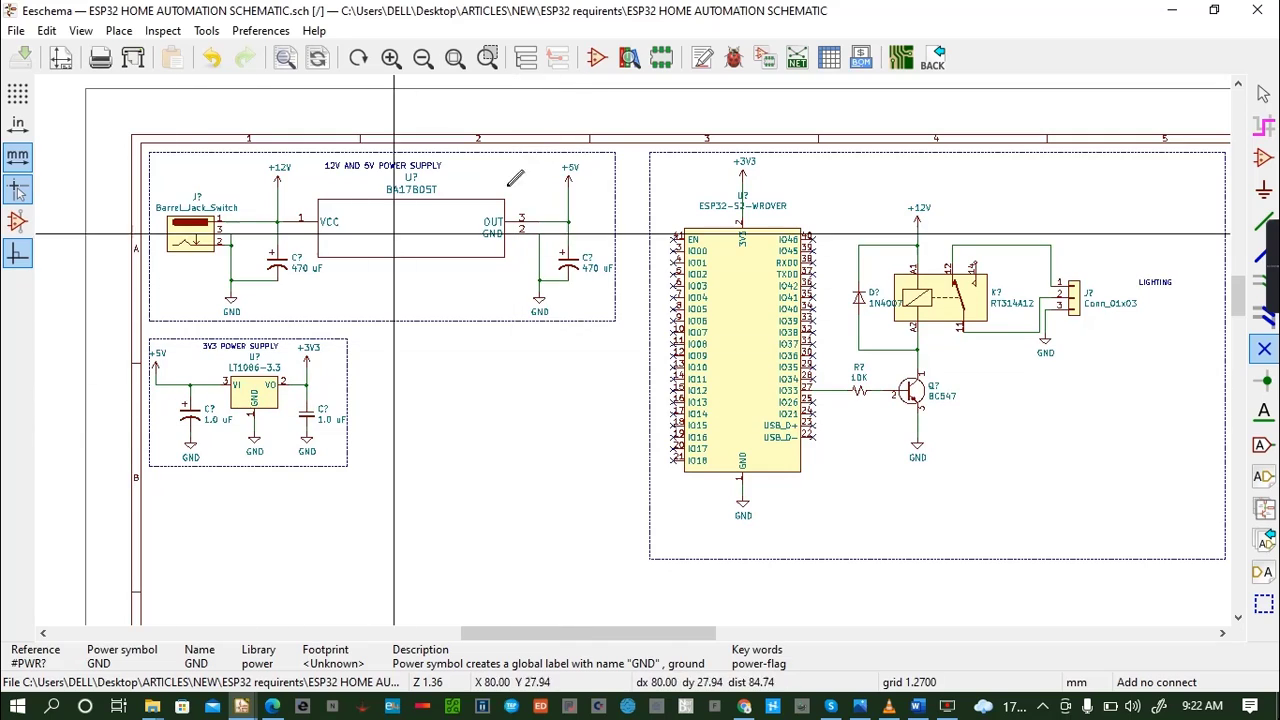
pyautogui.click(701, 60)
pyautogui.click(790, 540)
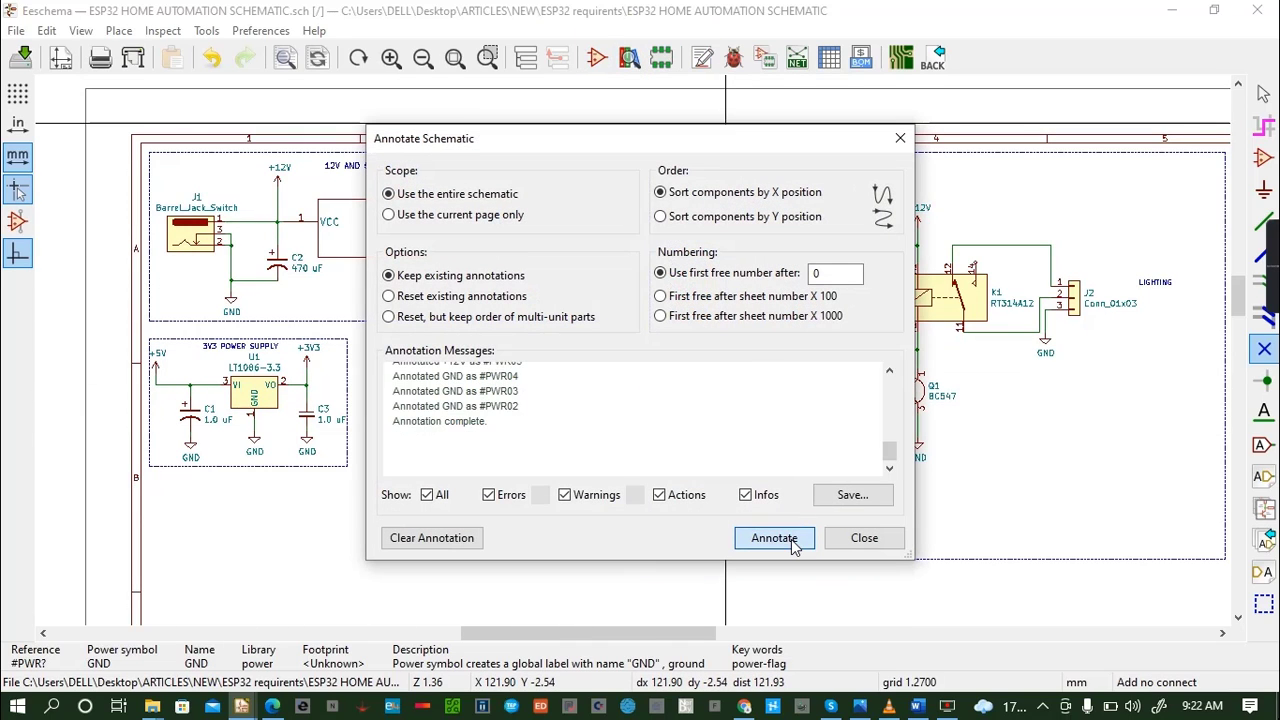
pyautogui.click(864, 537)
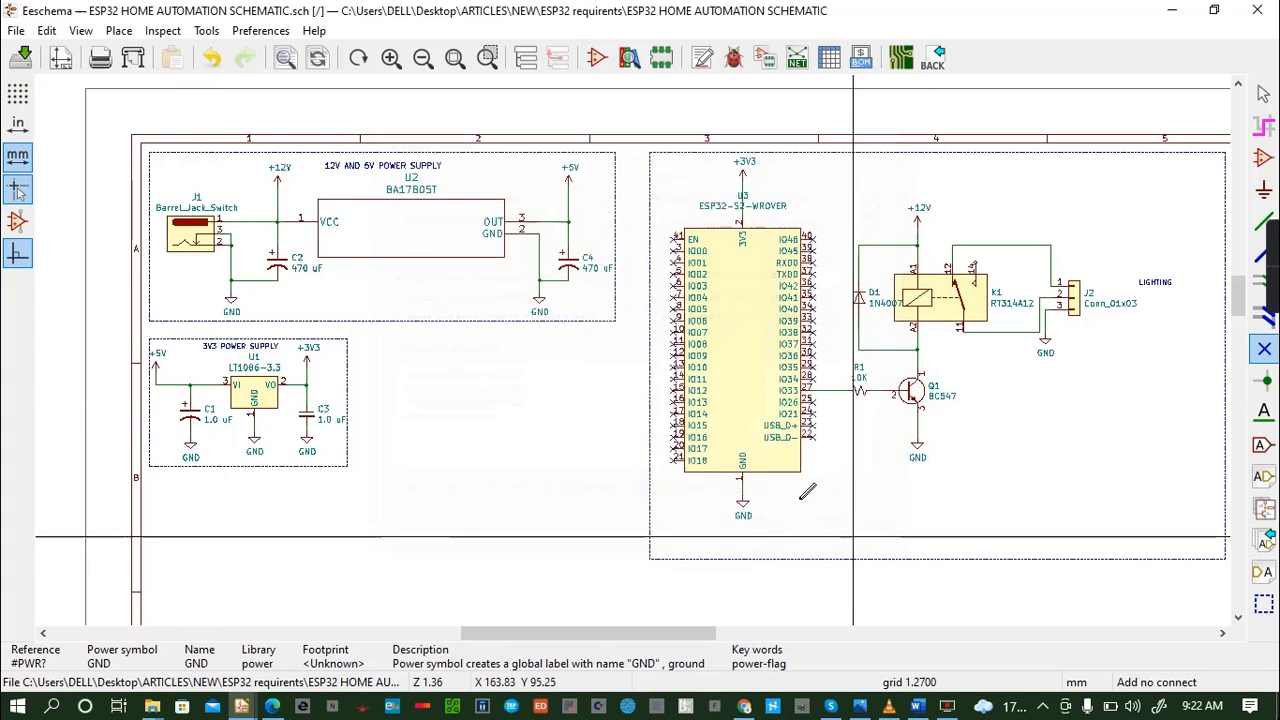
# - Run the electrical rules check on the schematic, review the reported items and close the checker
pyautogui.click(734, 58)
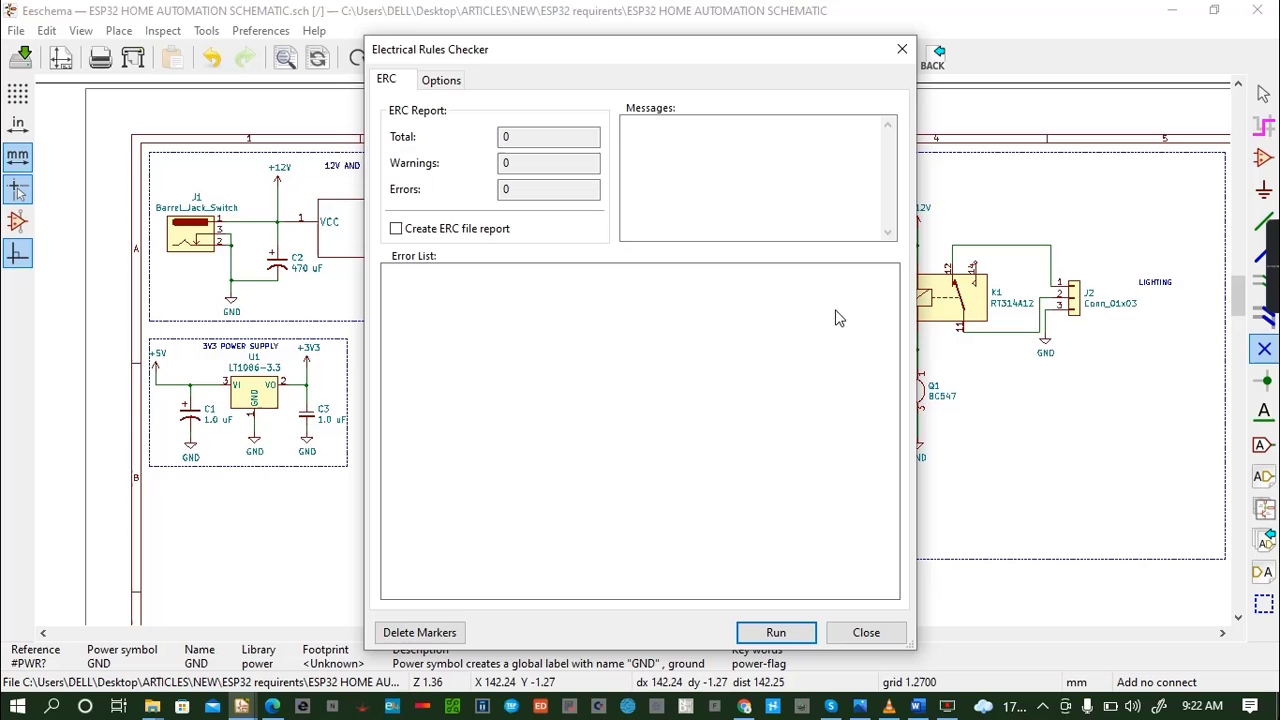
pyautogui.click(776, 632)
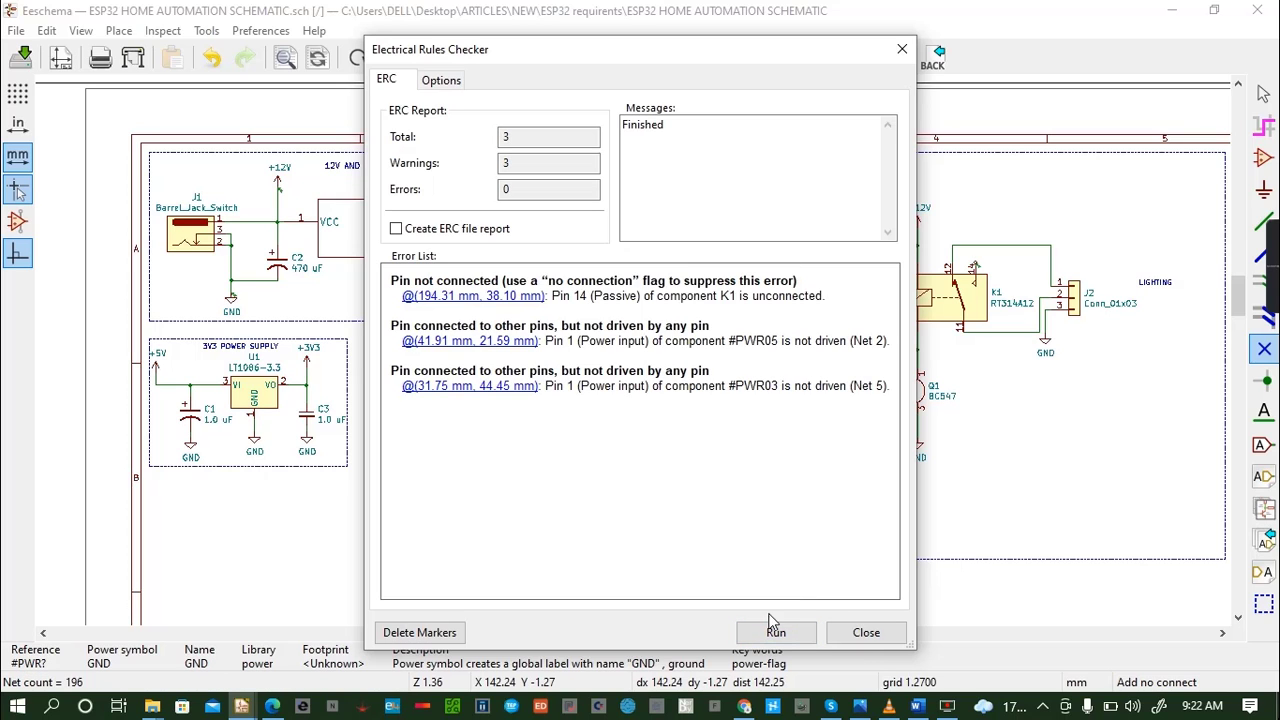
pyautogui.click(860, 632)
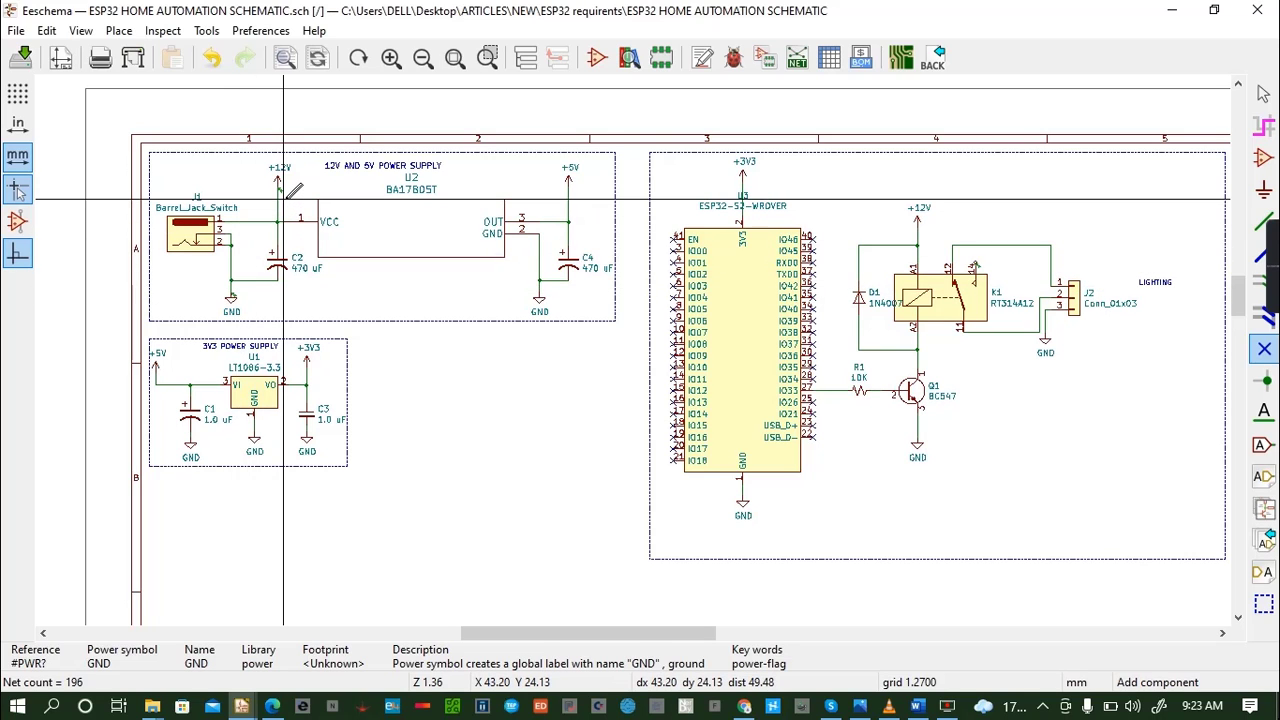
# - Add a PWR_FLAG symbol beside the +12V line in the 12V and 5V power supply block
pyautogui.click(283, 198)
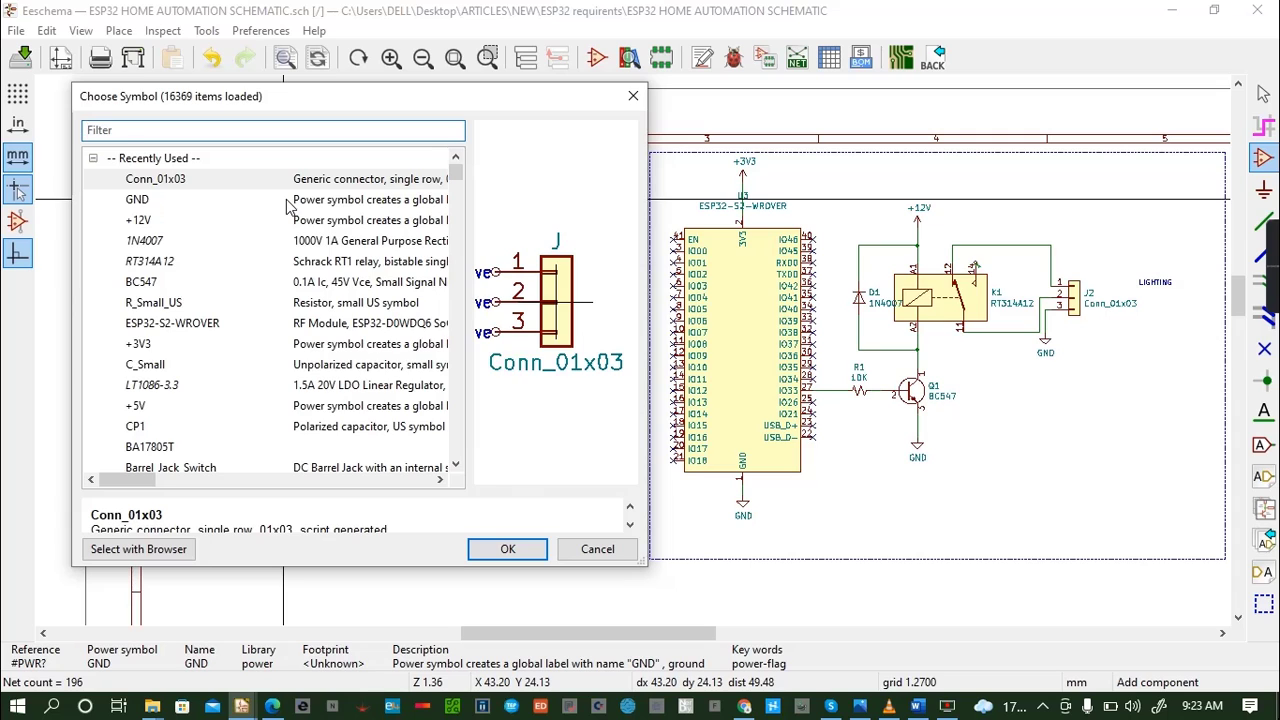
pyautogui.write('pwr')
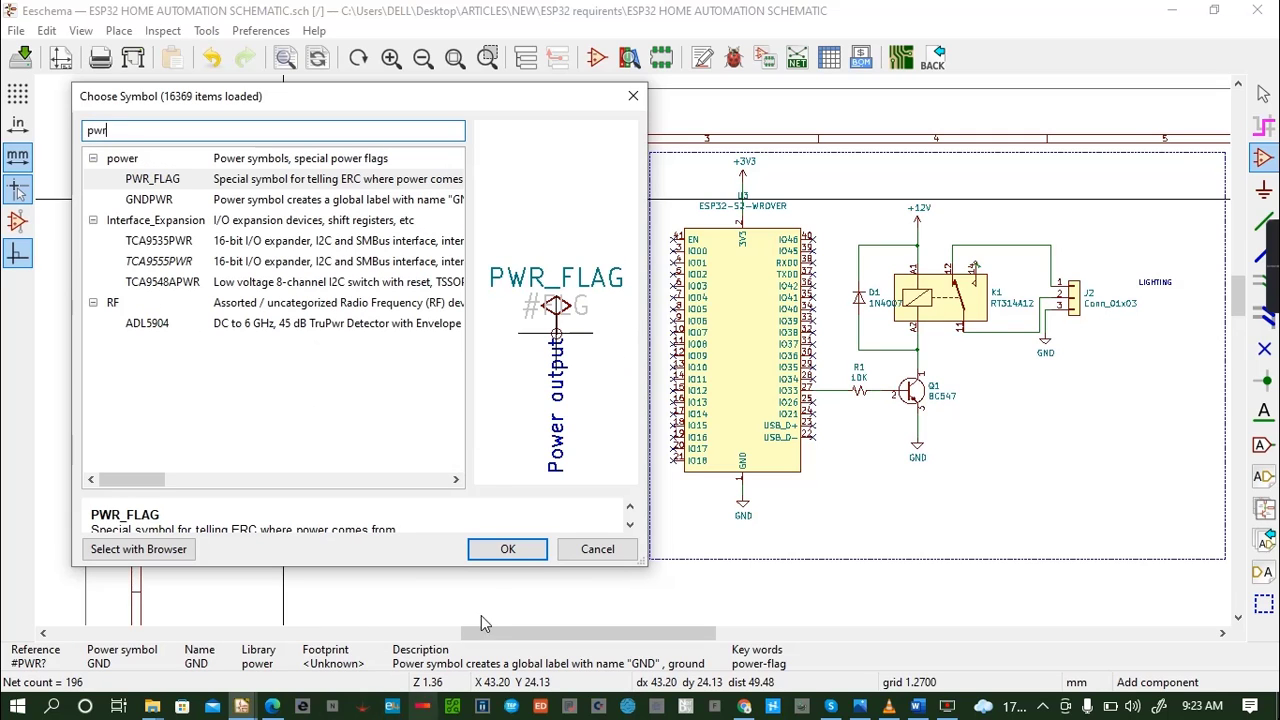
pyautogui.click(507, 550)
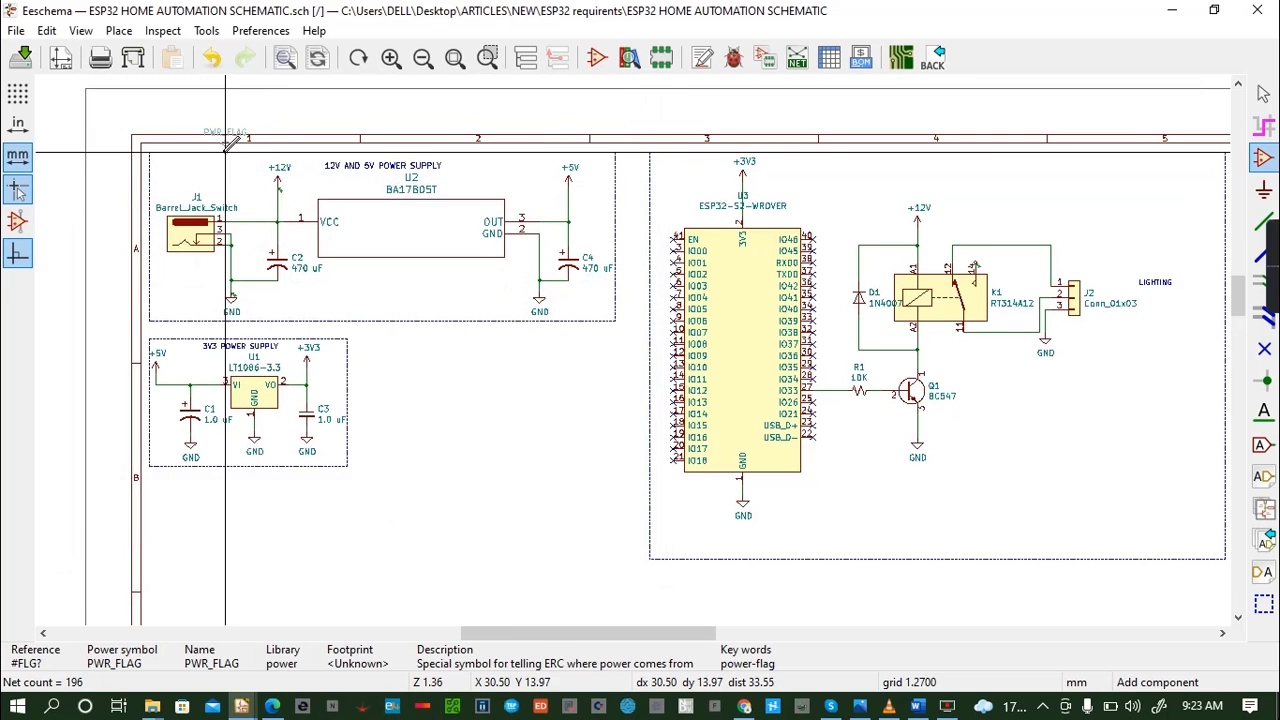
pyautogui.click(289, 192)
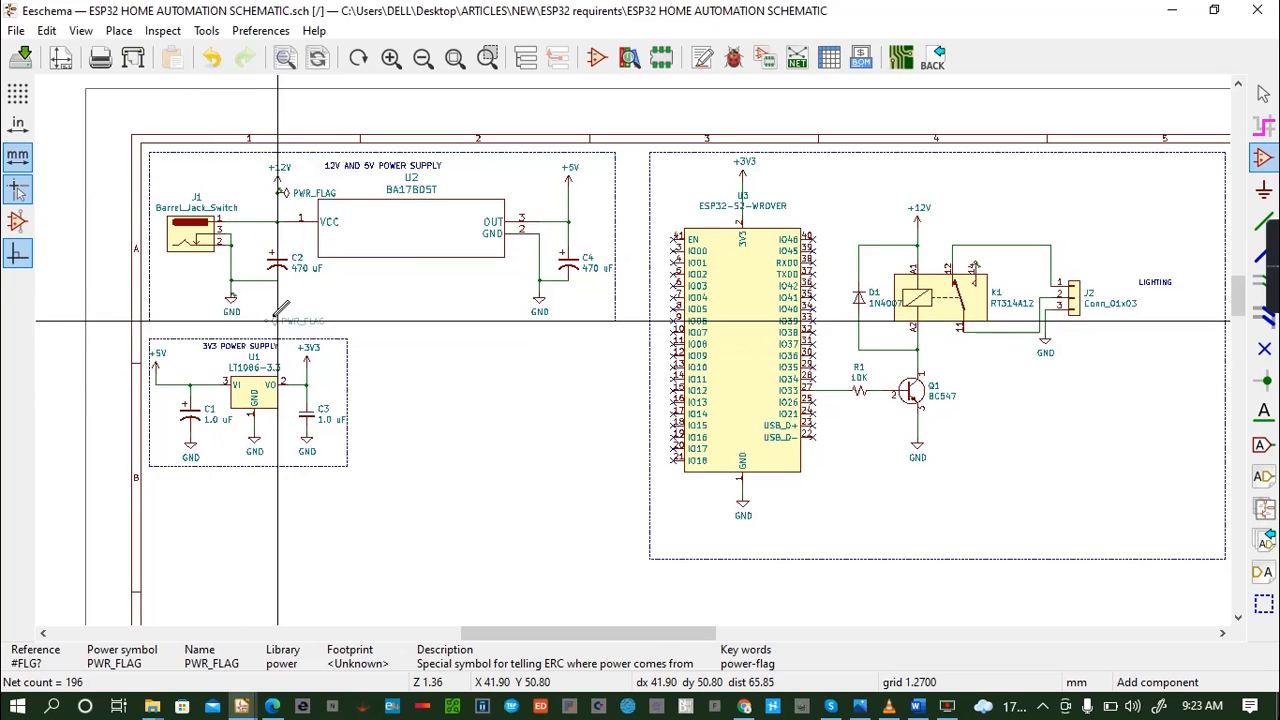
# - Place a PWR_FLAG on the GND line below barrel jack J1 and a no-connect flag on relay K1's pin 14
pyautogui.click(243, 293)
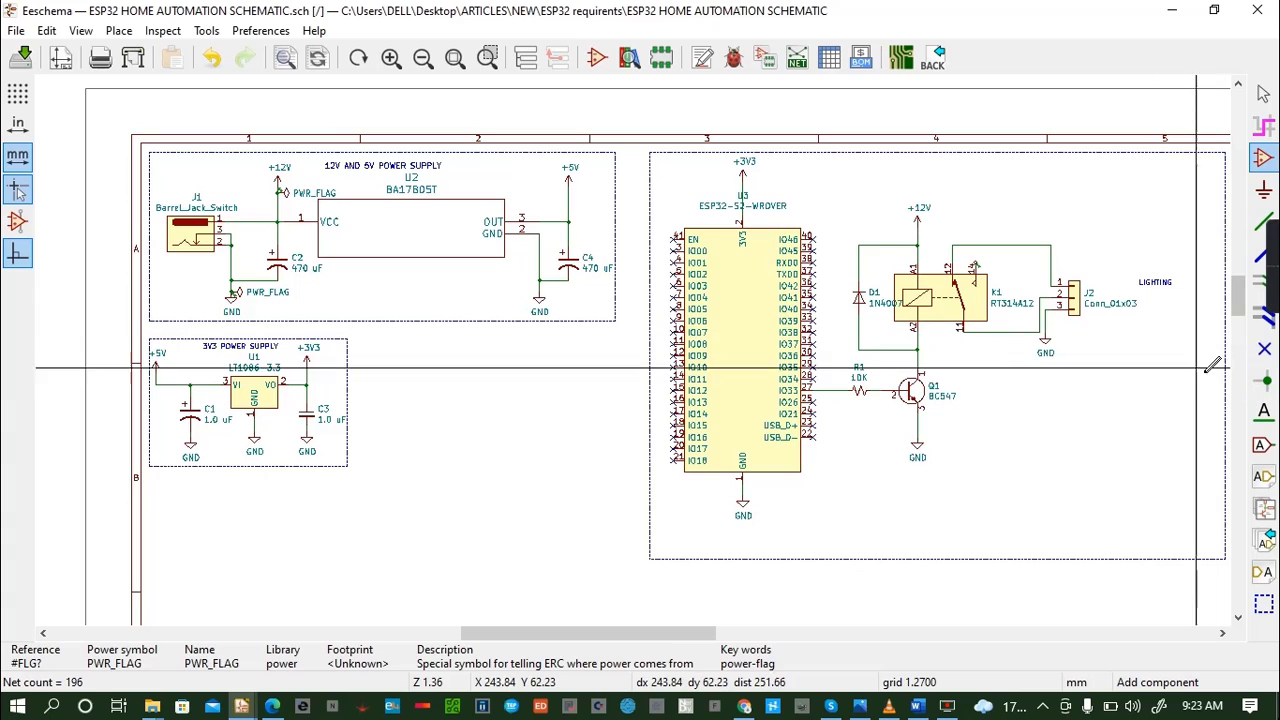
pyautogui.click(1264, 349)
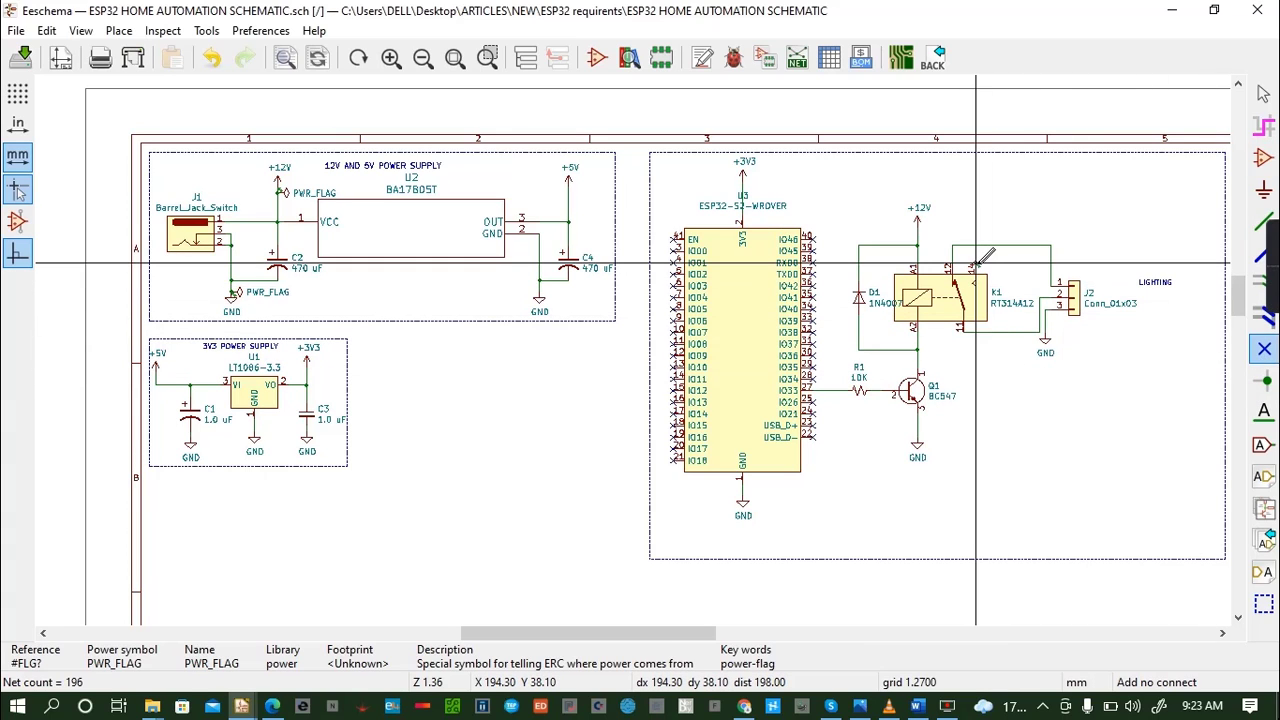
pyautogui.click(976, 263)
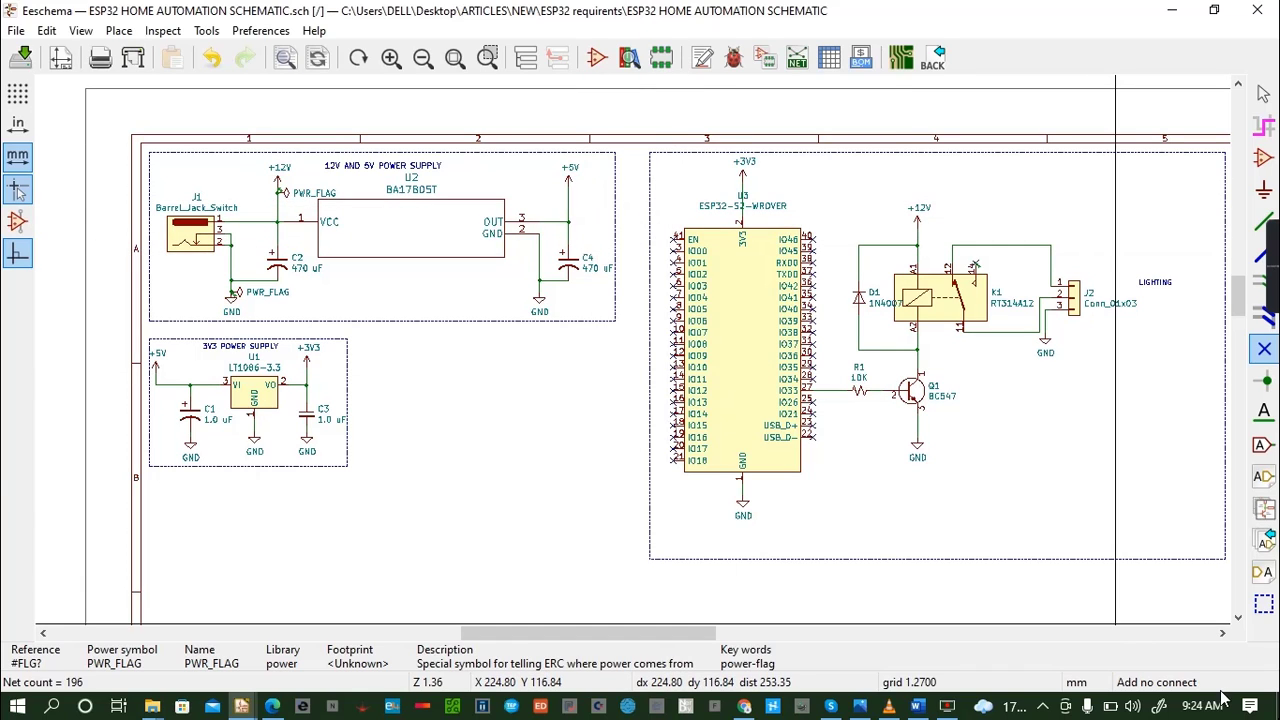
# - Run the electrical rules check on the schematic again and close the checker
pyautogui.click(733, 60)
pyautogui.click(758, 636)
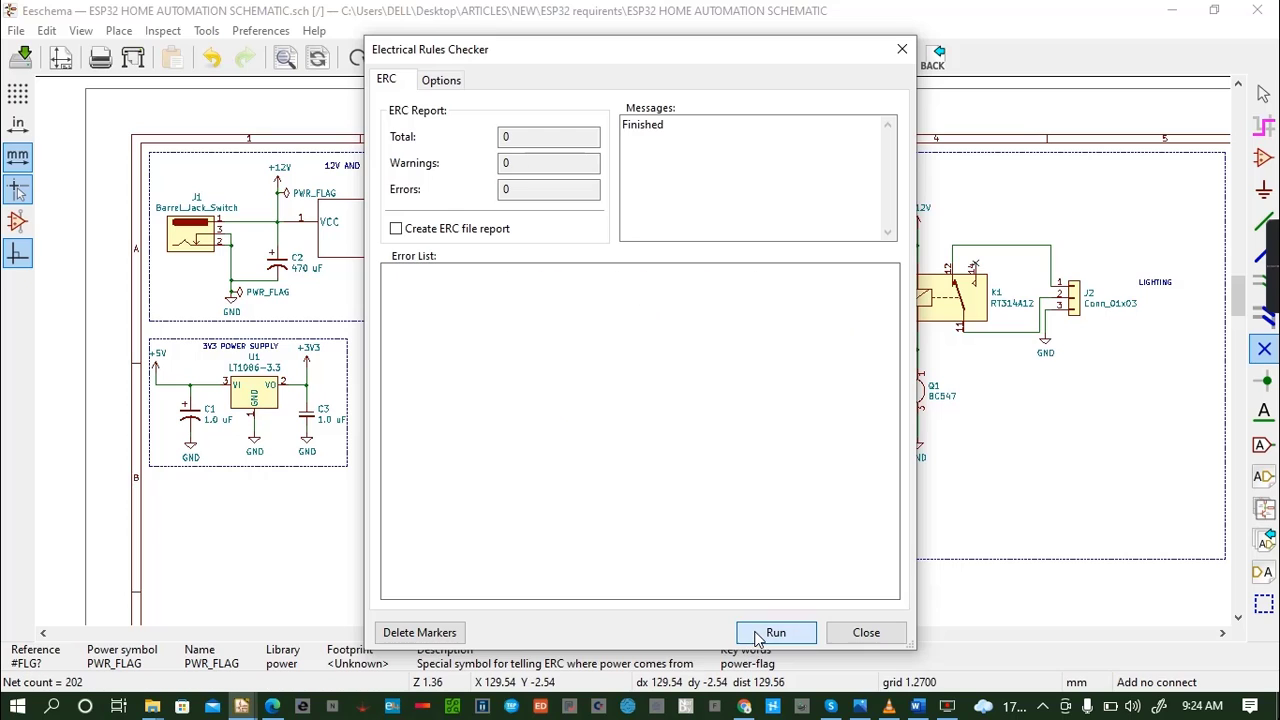
pyautogui.click(855, 632)
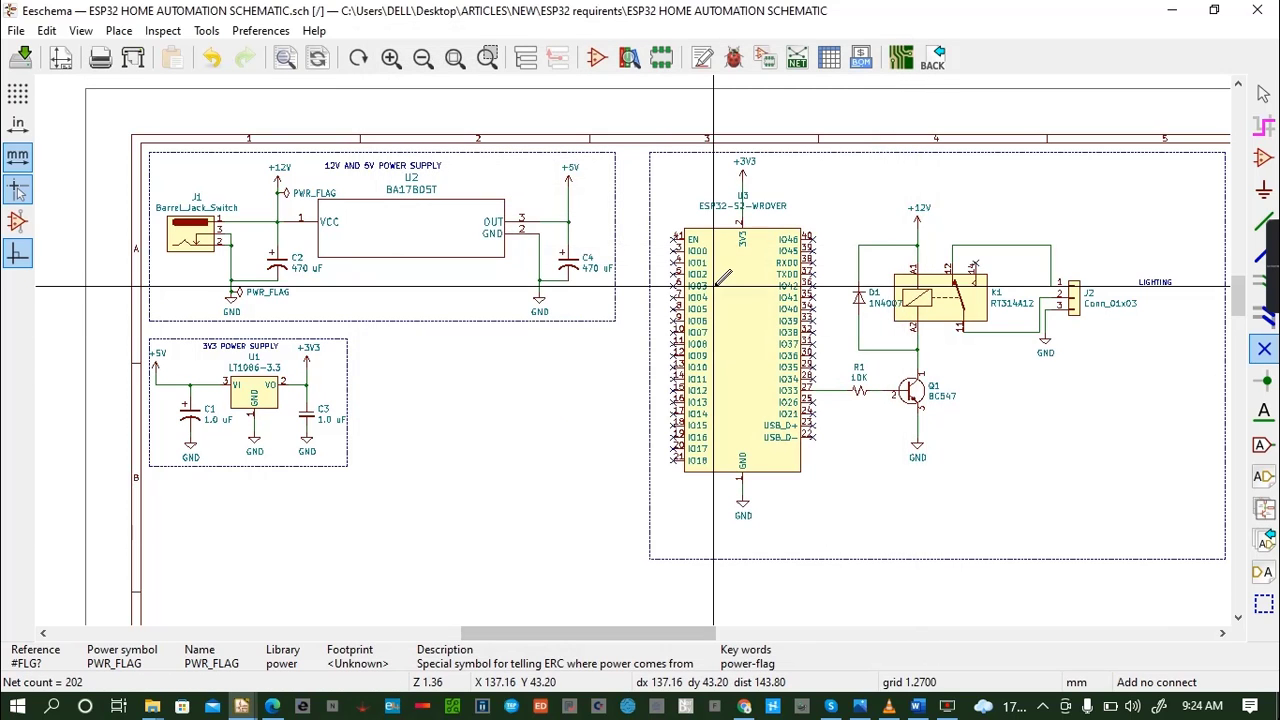
# - Start footprint assignment, dismiss the library load errors and convert the legacy footprint entries to the new LIB_ID format
pyautogui.click(766, 60)
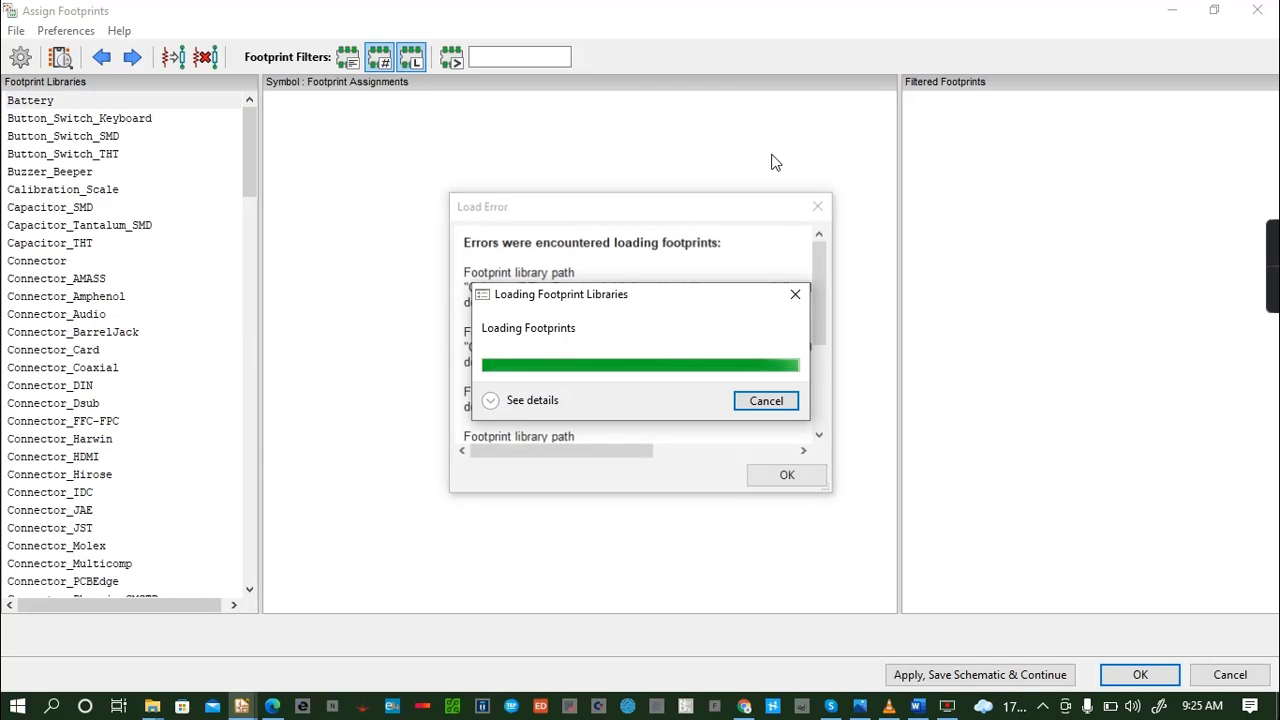
pyautogui.click(788, 476)
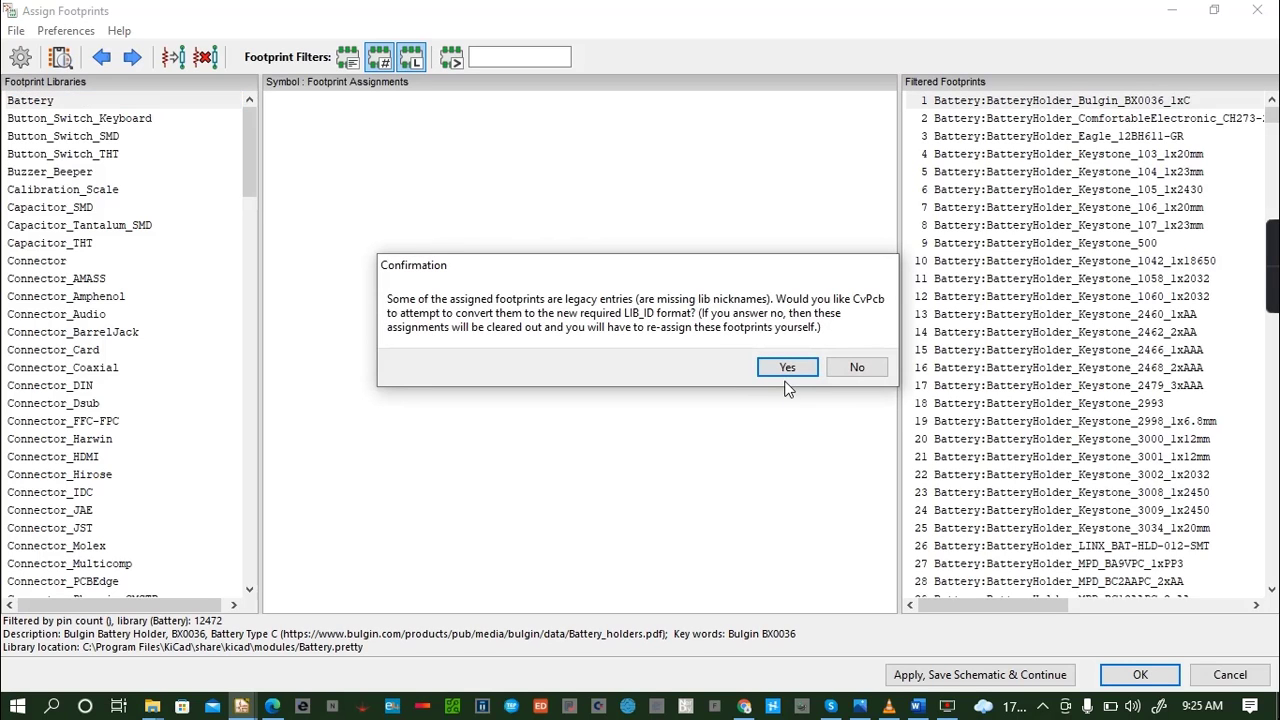
pyautogui.click(788, 368)
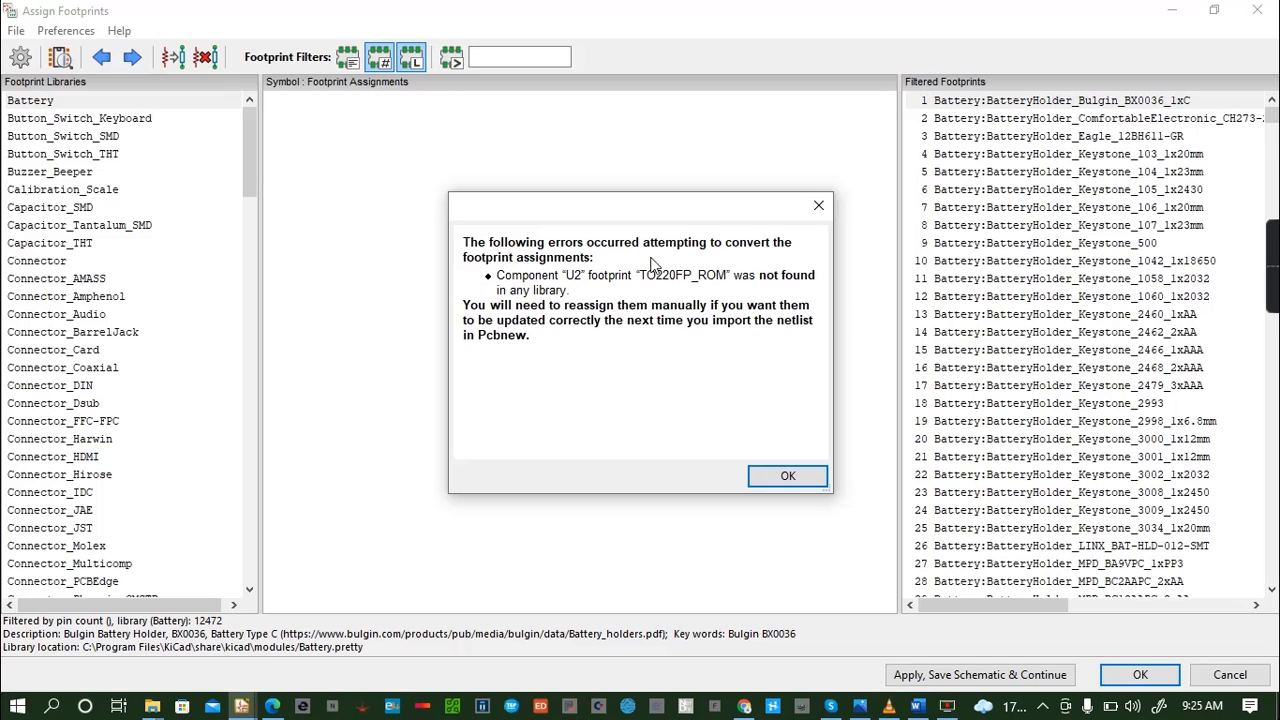
pyautogui.click(780, 484)
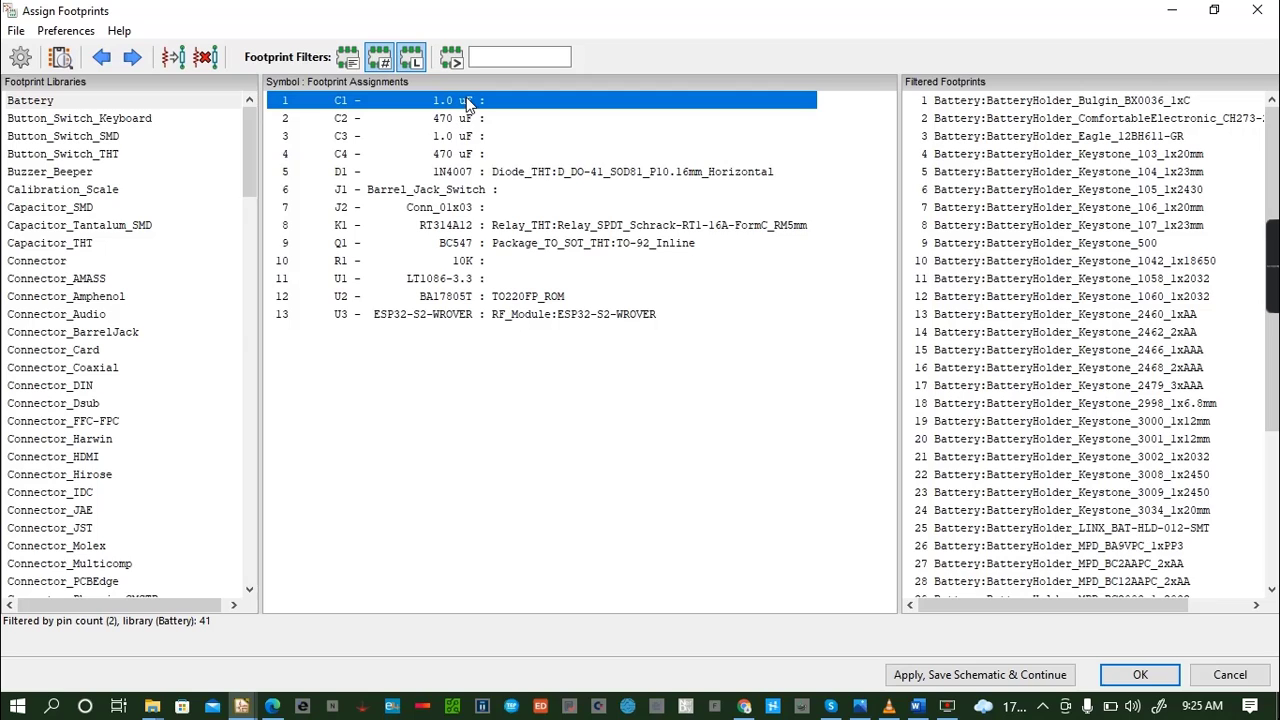
# - Assign the Capacitor_SMD:C_1206_3216Metric footprint to capacitors C1, C2, C3 and C4
pyautogui.click(80, 210)
pyautogui.scroll(-13, 972, 296)
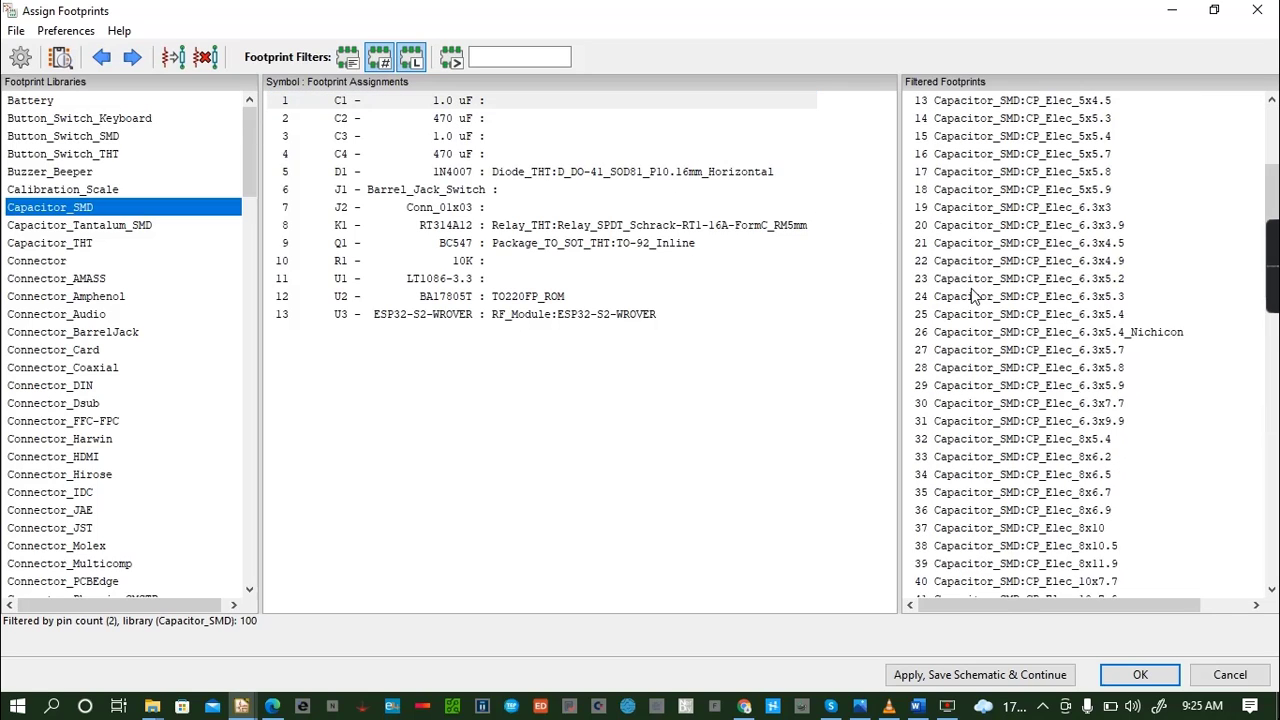
pyautogui.scroll(-4, 972, 296)
pyautogui.scroll(2, 972, 296)
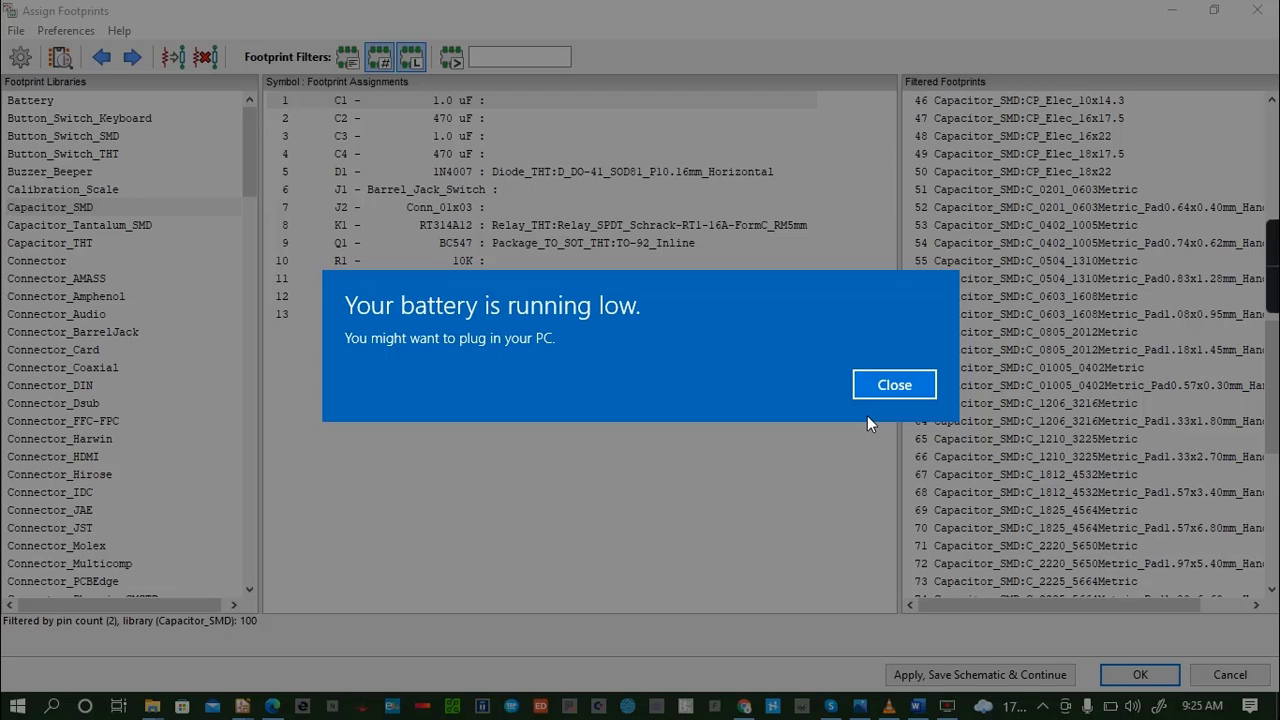
pyautogui.press('Return')
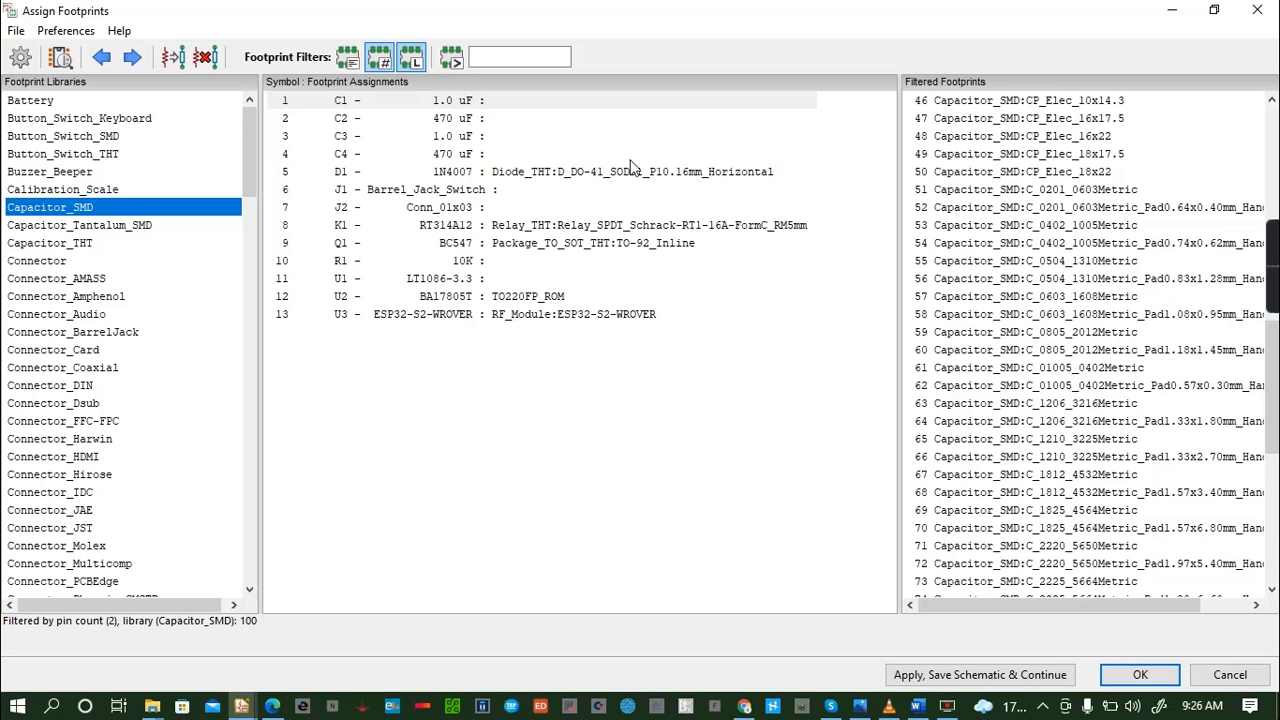
pyautogui.scroll(-1, 1105, 270)
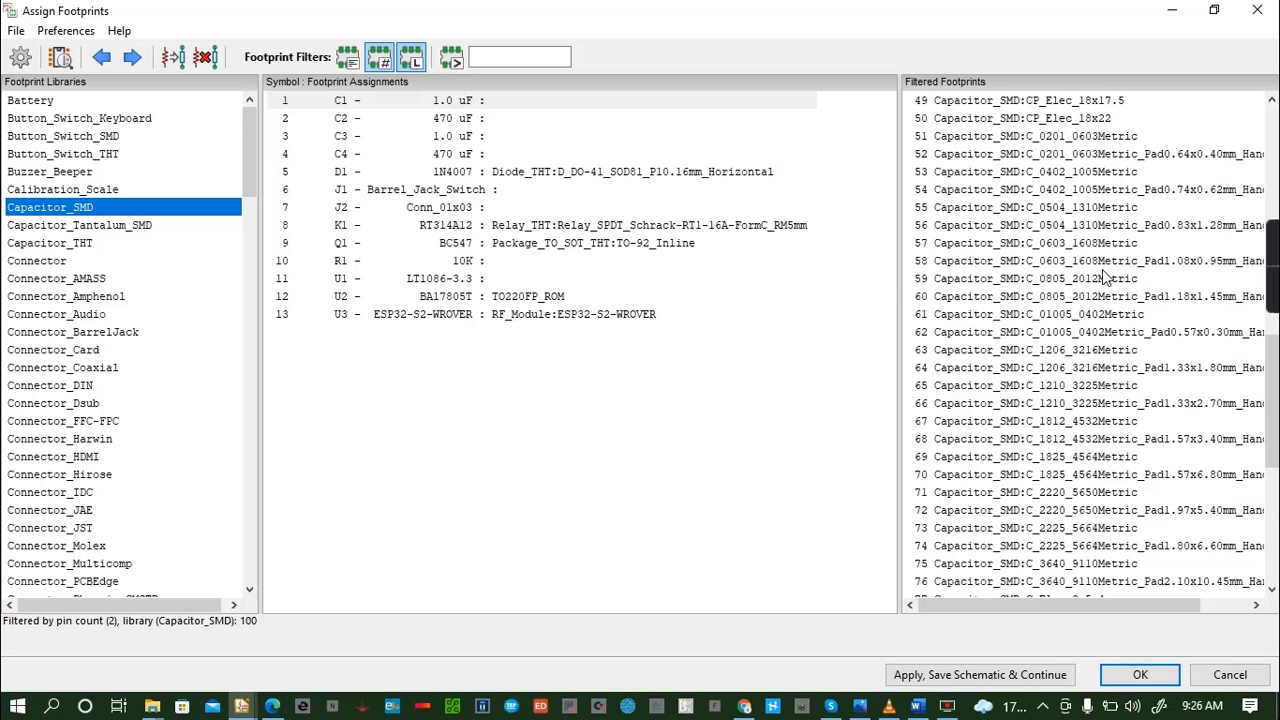
pyautogui.click(1069, 352)
pyautogui.doubleClick(1068, 352)
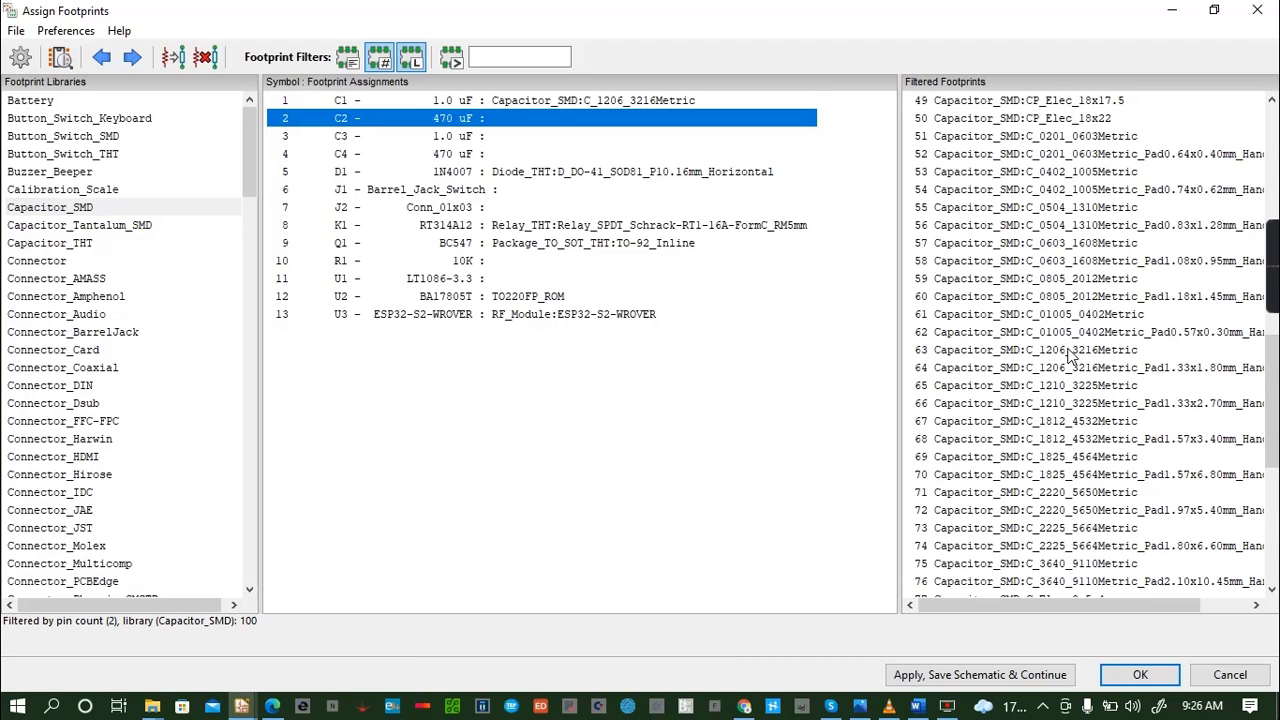
pyautogui.doubleClick(1069, 352)
pyautogui.doubleClick(1069, 352)
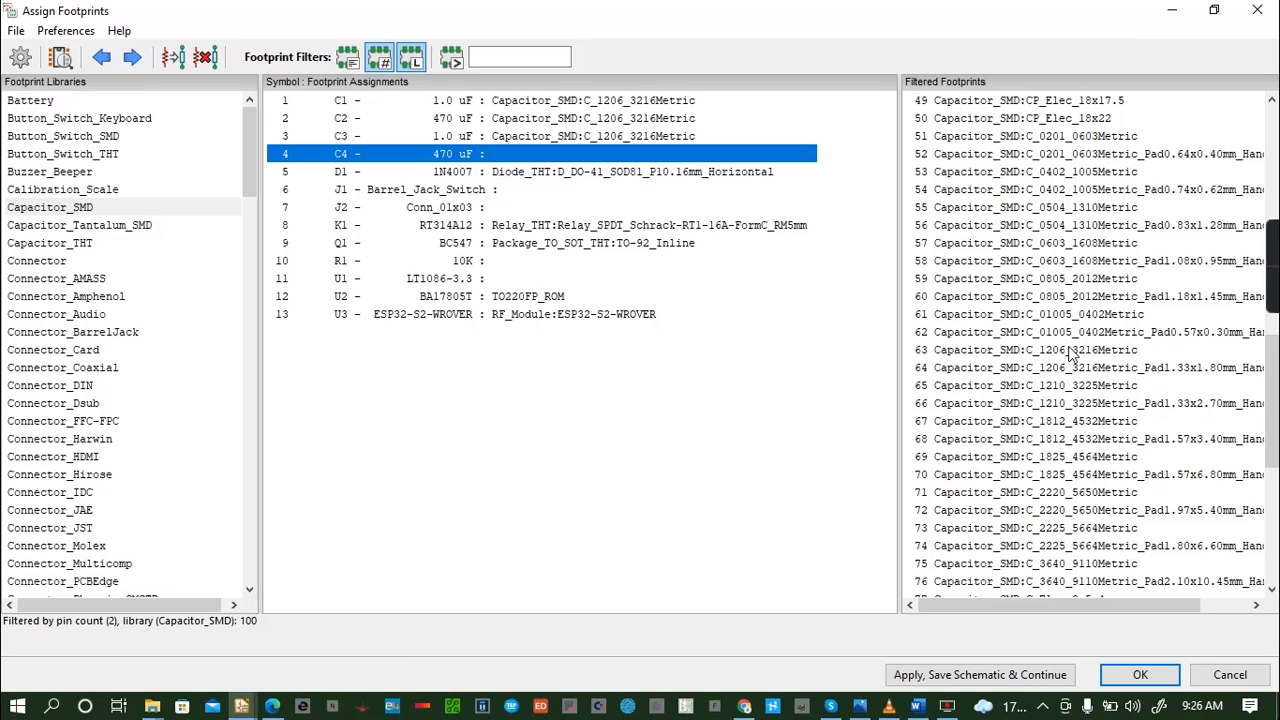
pyautogui.doubleClick(1069, 352)
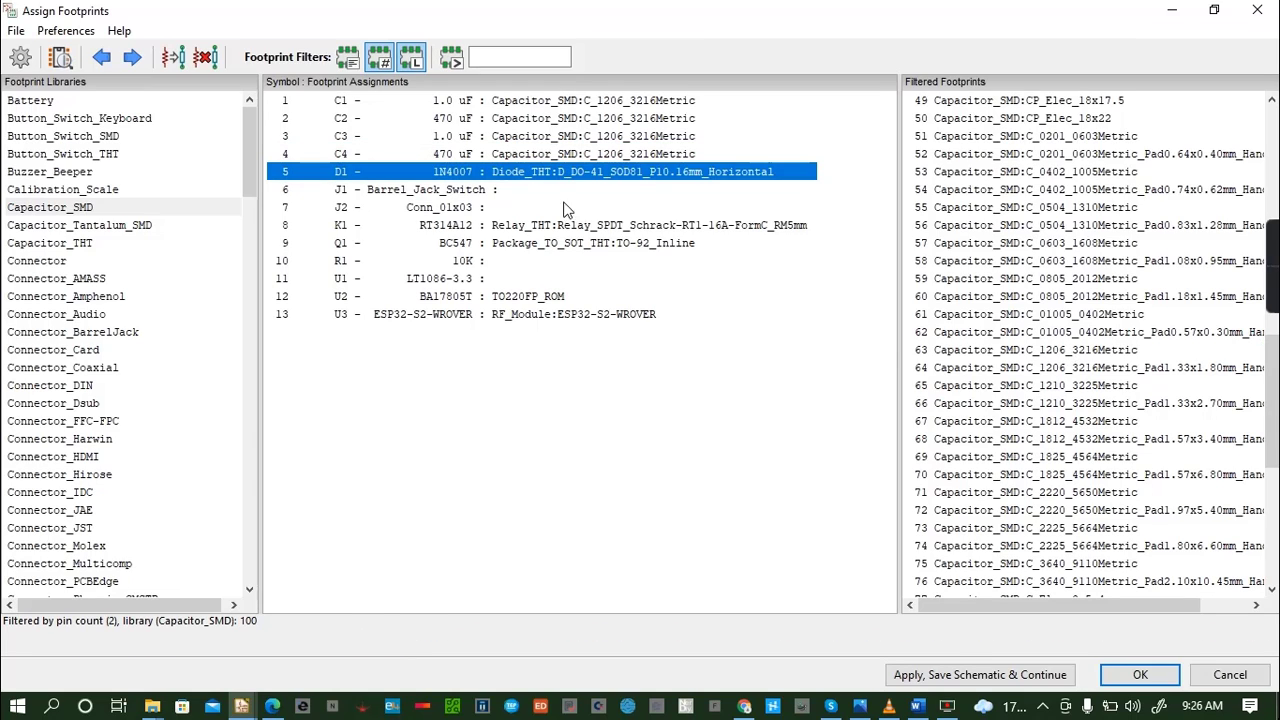
# - For J1, preview the BarrelJack_CLIFF_FC681465S_SMT_Horizontal footprint from the Connector_BarrelJack library, including its 3D view
pyautogui.click(547, 193)
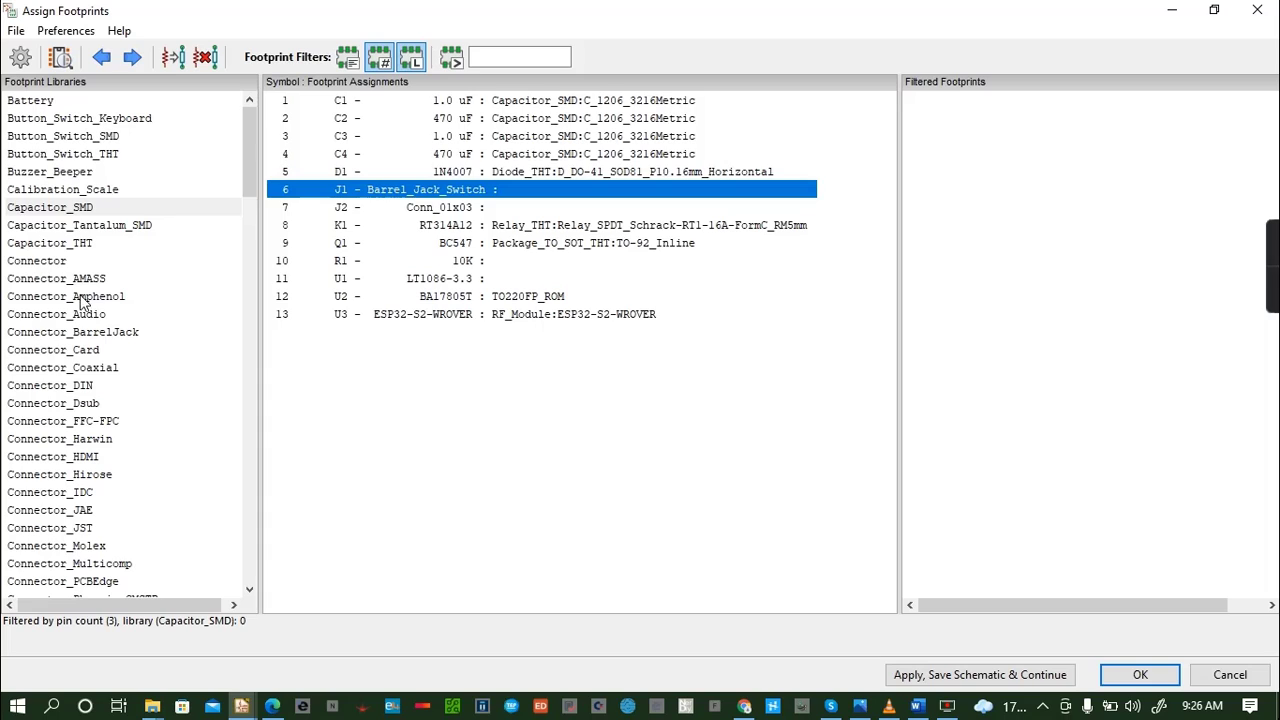
pyautogui.click(100, 336)
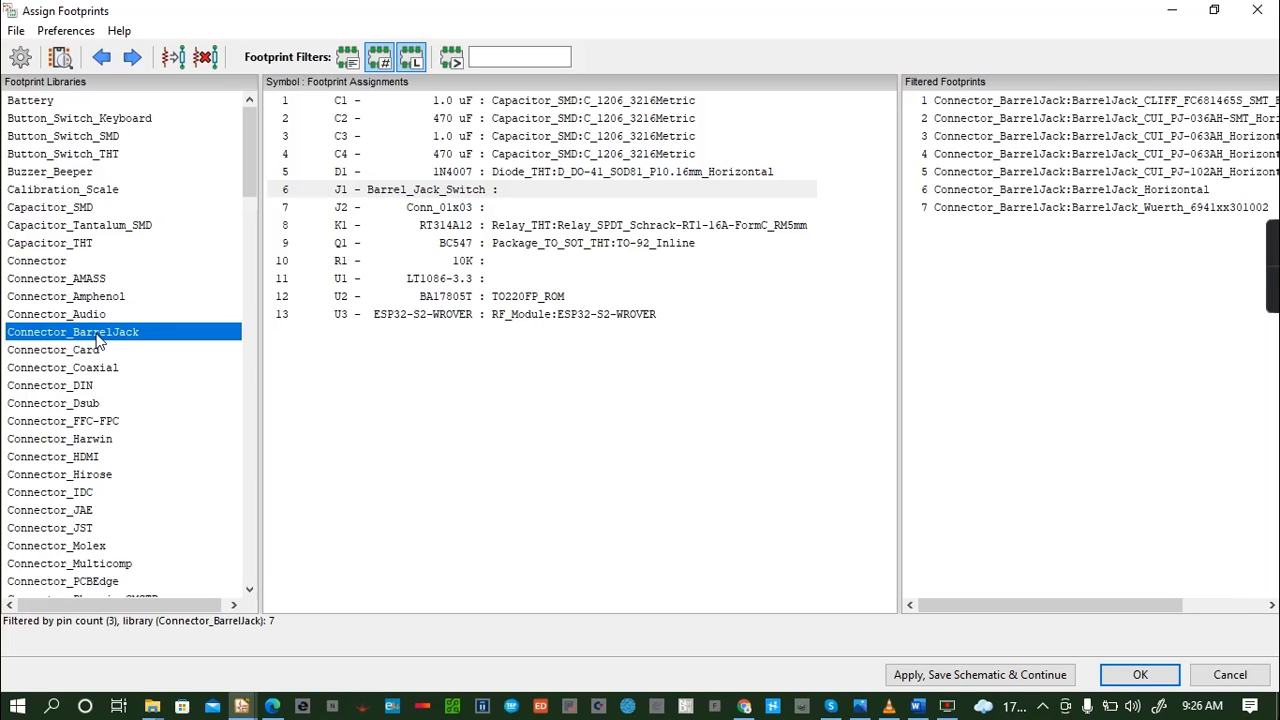
pyautogui.click(990, 104)
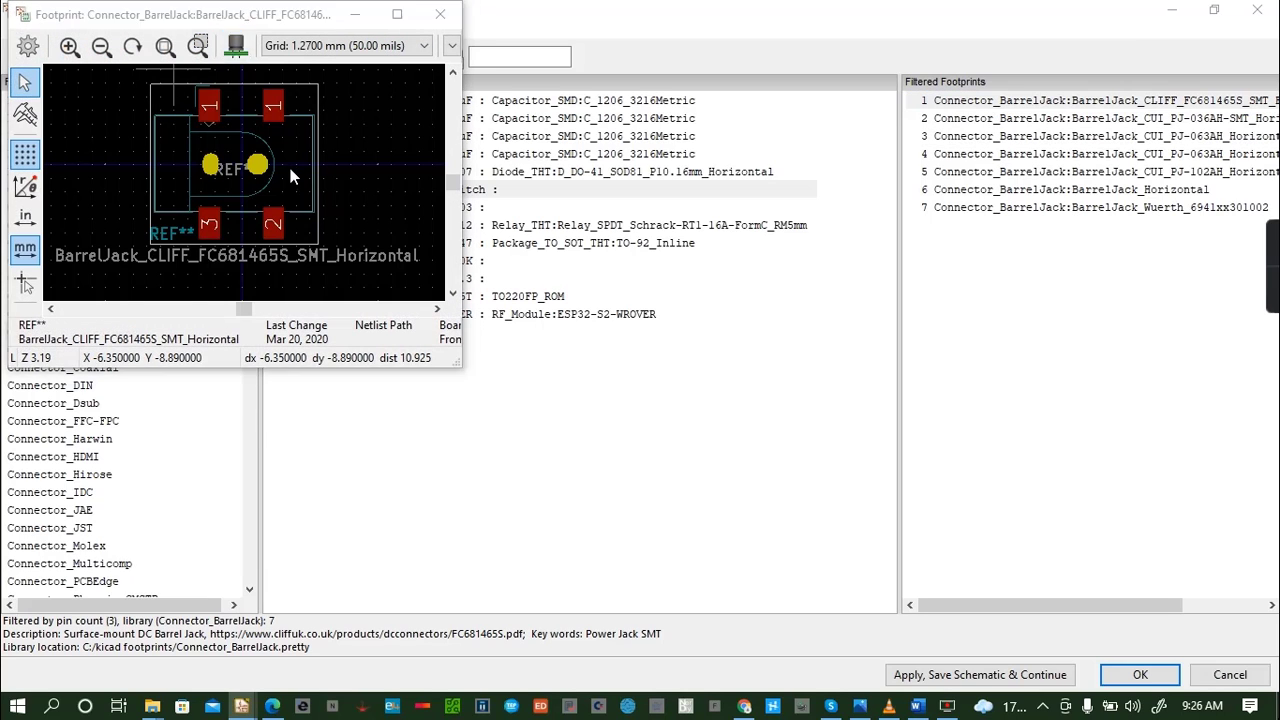
pyautogui.hotkey('alt', '3')
pyautogui.moveTo(282, 236); pyautogui.dragTo(286, 173)
pyautogui.click(443, 14)
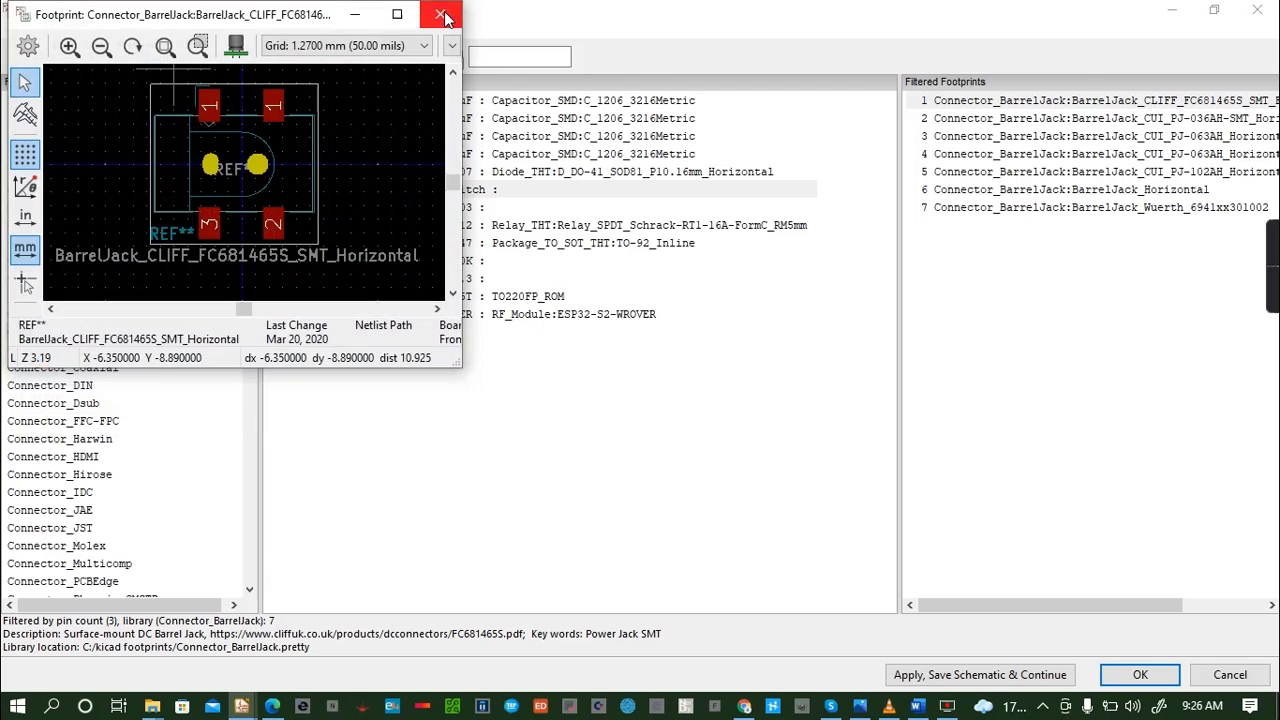
pyautogui.click(443, 14)
# - Preview the BarrelJack_CUI_PJ-036AH-SMT_Horizontal footprint for J1 in 2D and 3D, and close both views
pyautogui.click(1195, 118)
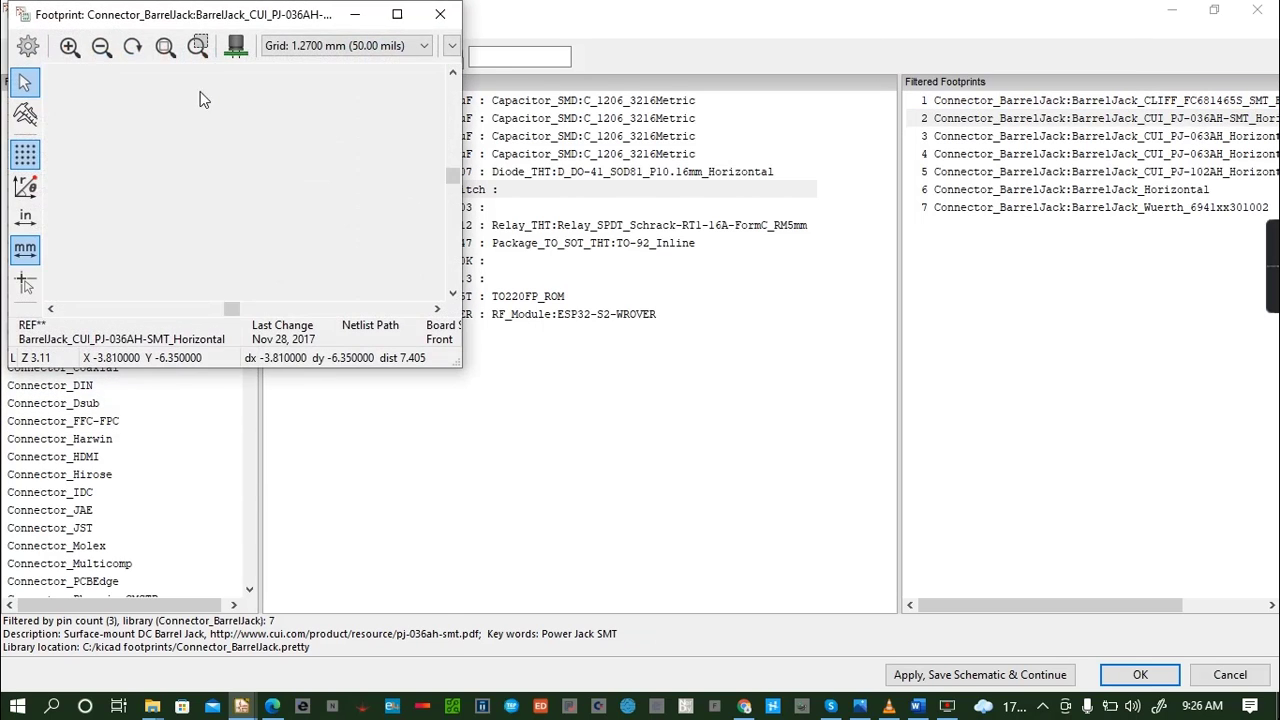
pyautogui.click(236, 48)
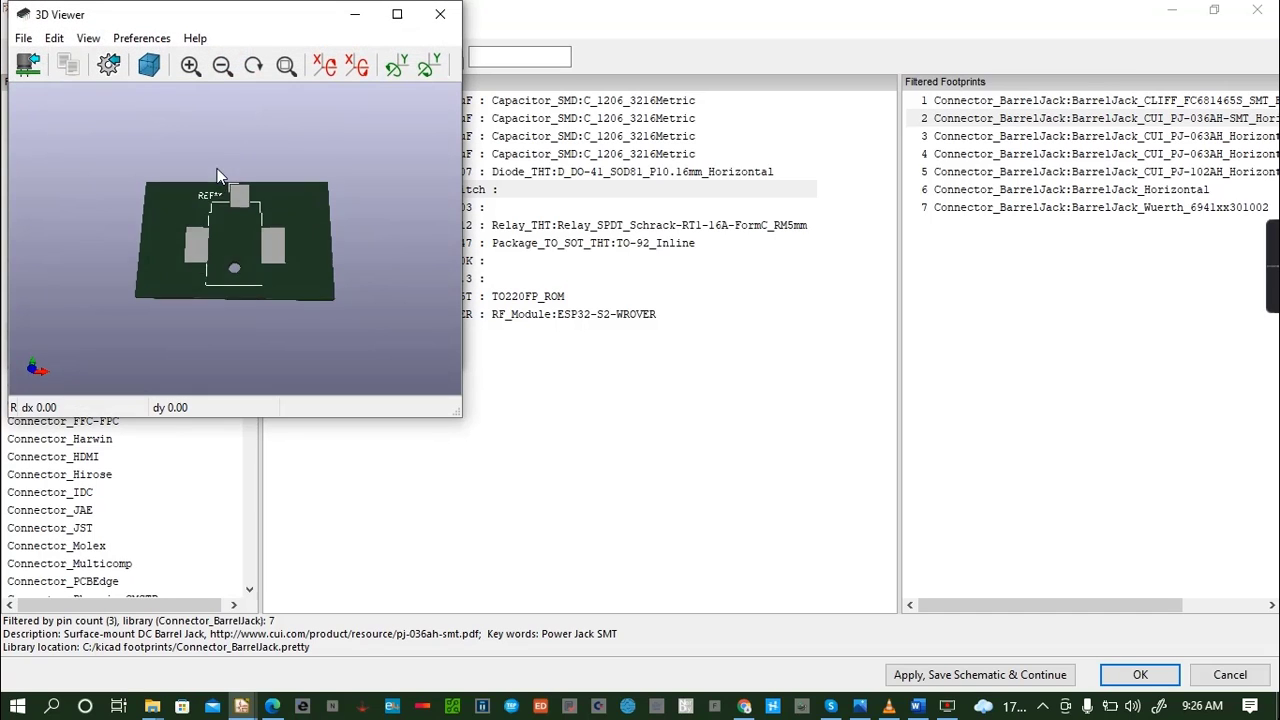
pyautogui.click(439, 15)
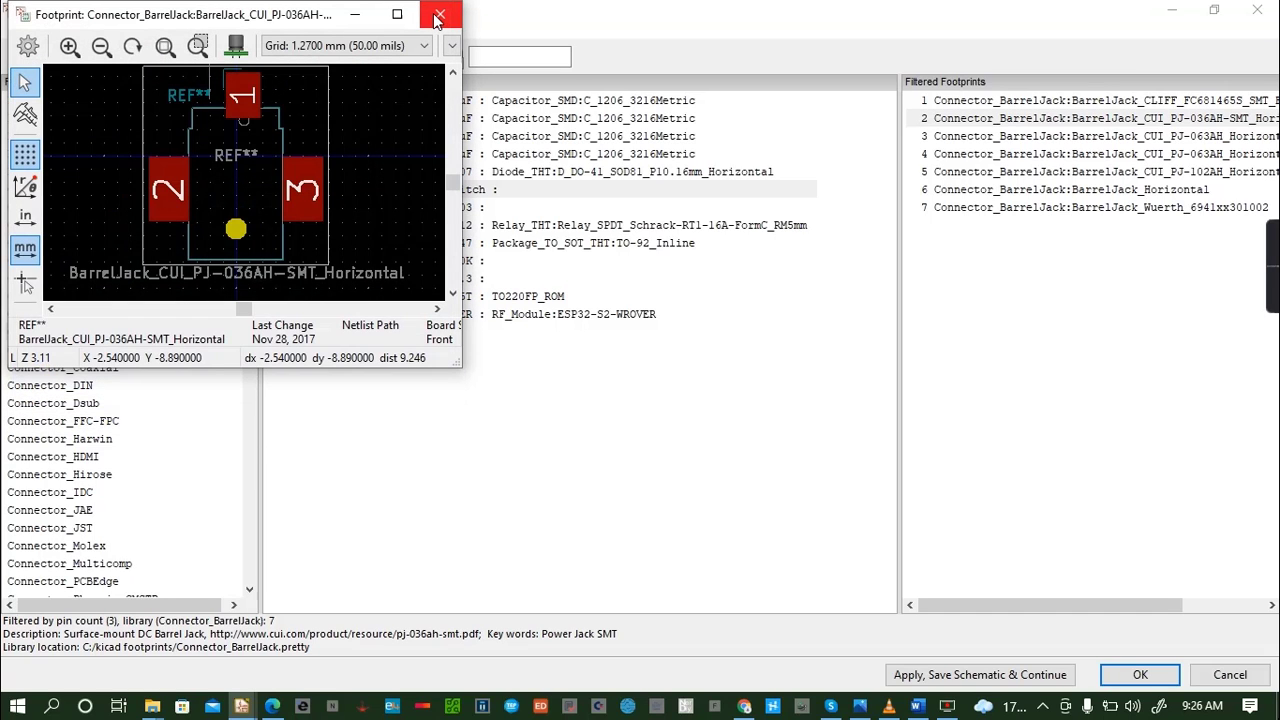
pyautogui.click(439, 15)
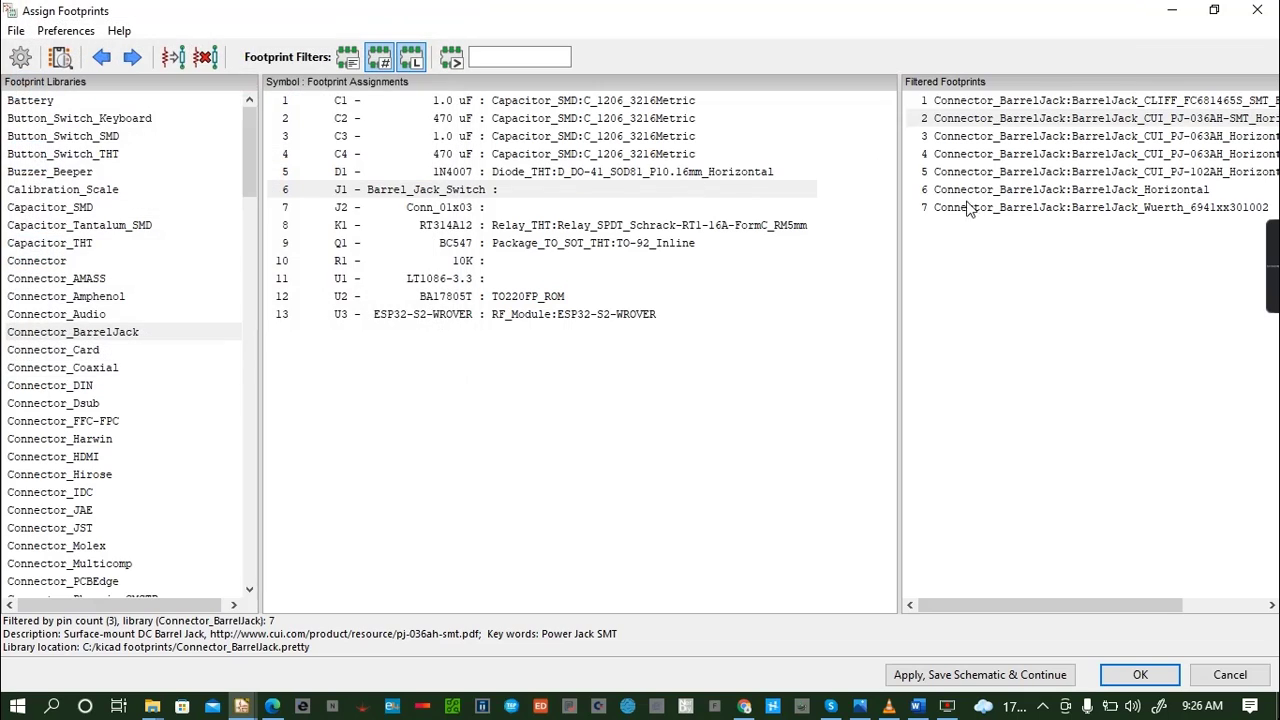
# - Preview the BarrelJack_Horizontal footprint for J1, rotate its 3D view to inspect it, and close both views
pyautogui.click(1098, 192)
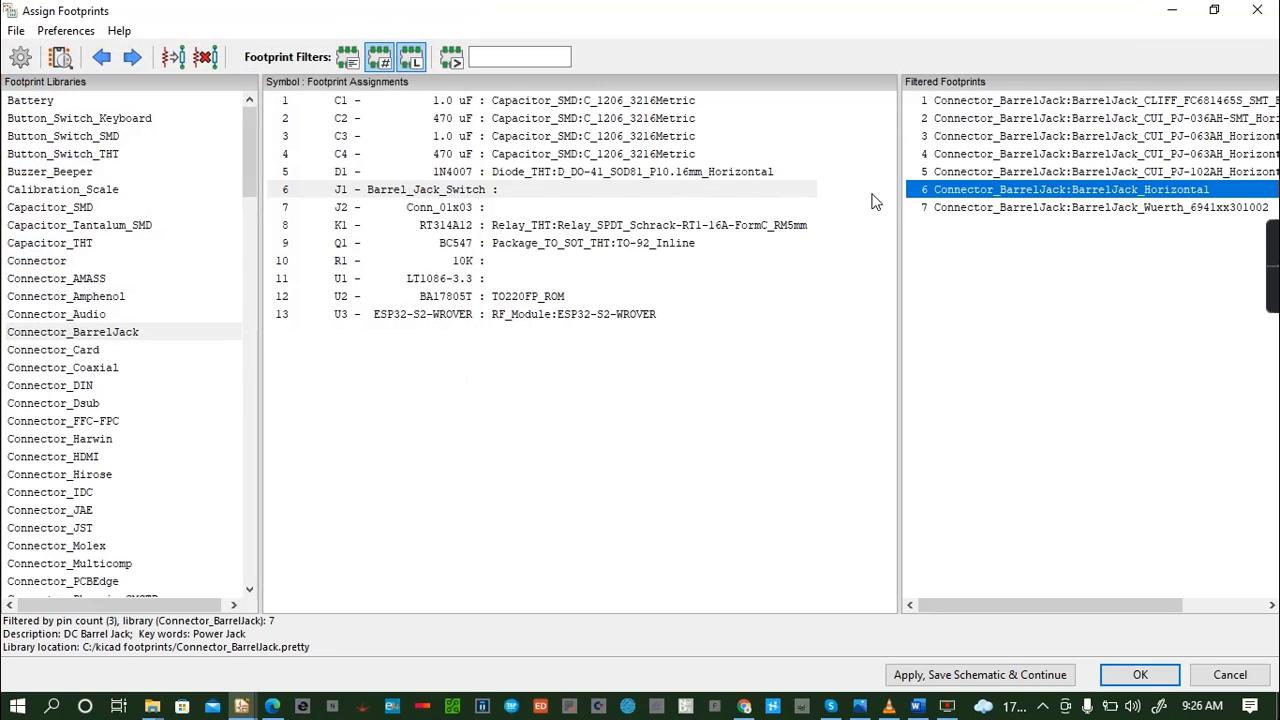
pyautogui.click(59, 57)
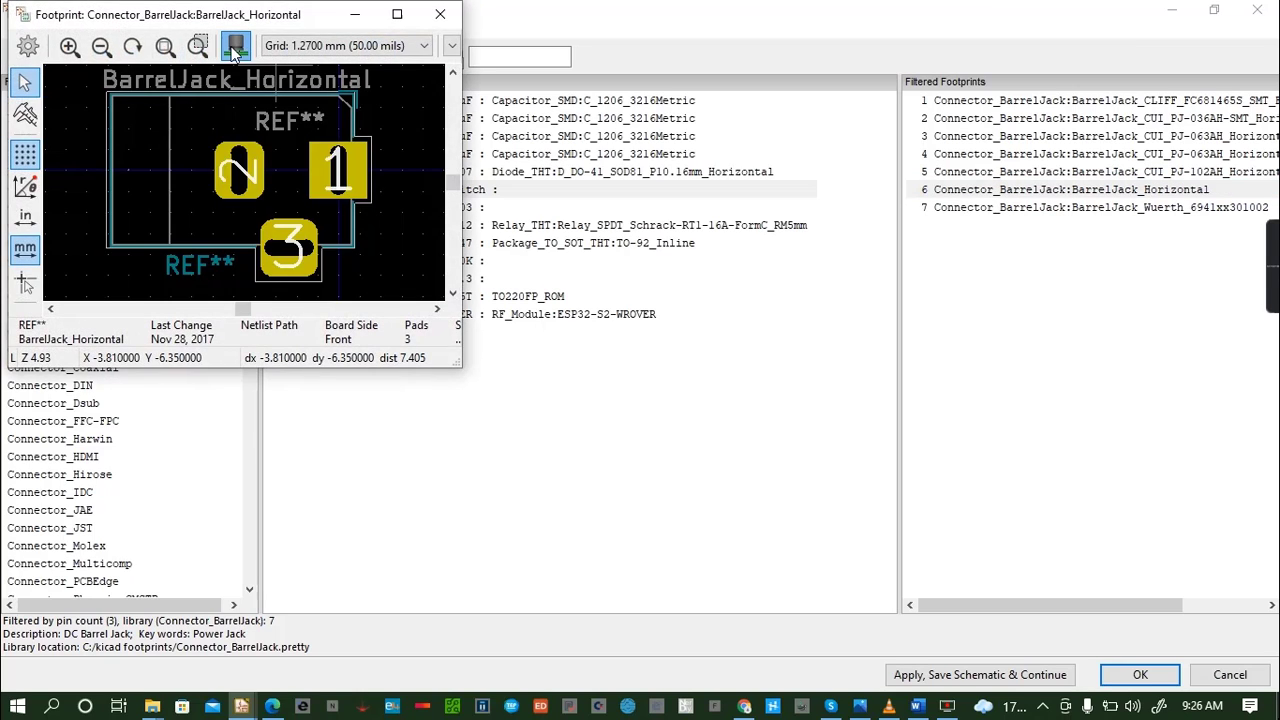
pyautogui.click(235, 47)
pyautogui.moveTo(300, 236); pyautogui.dragTo(251, 190)
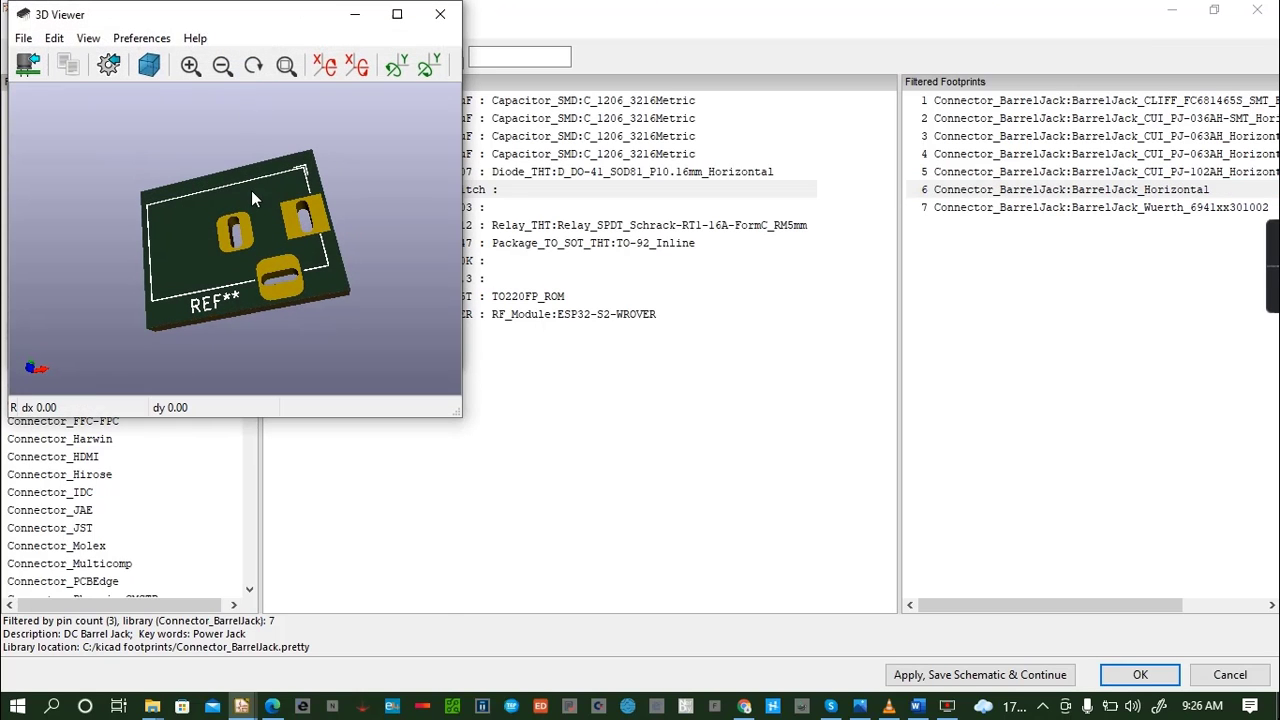
pyautogui.click(438, 16)
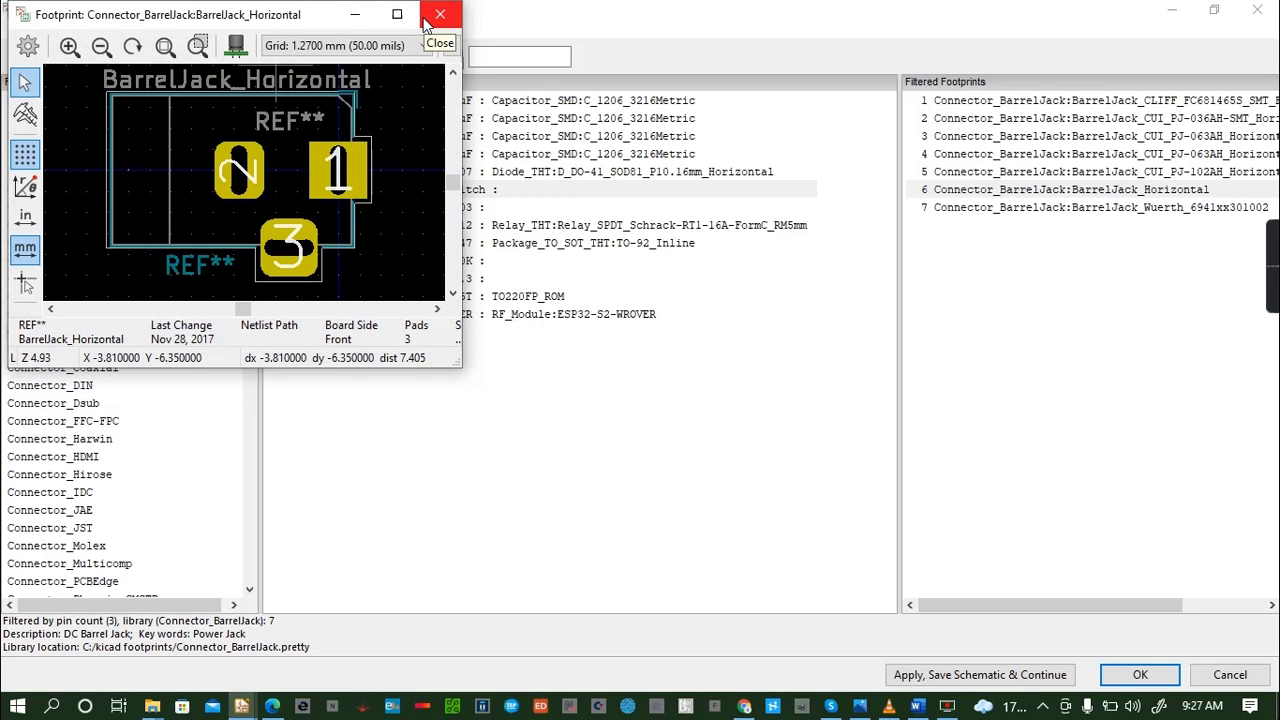
pyautogui.click(438, 15)
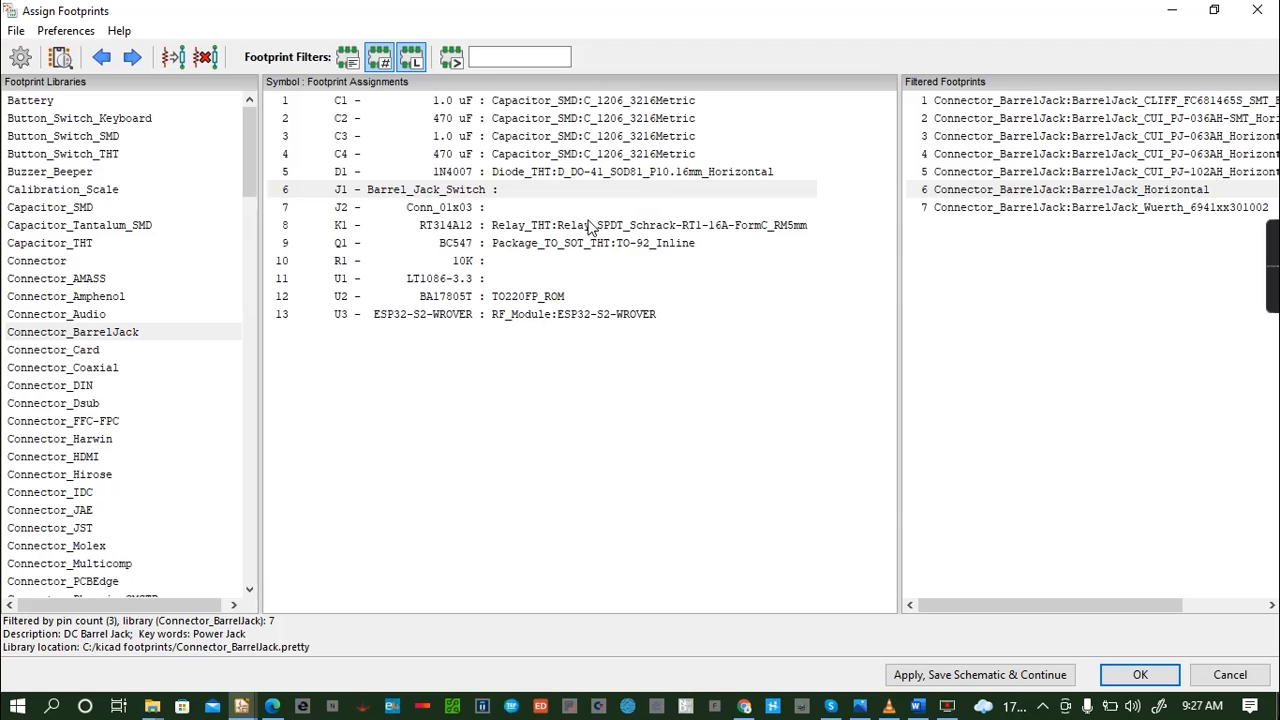
# - Inspect the BarrelJack_CUI_PJ-063AH_Horizontal_CircularHoles footprint for J1 in 2D and 3D, and close both views
pyautogui.click(1084, 208)
pyautogui.click(1127, 155)
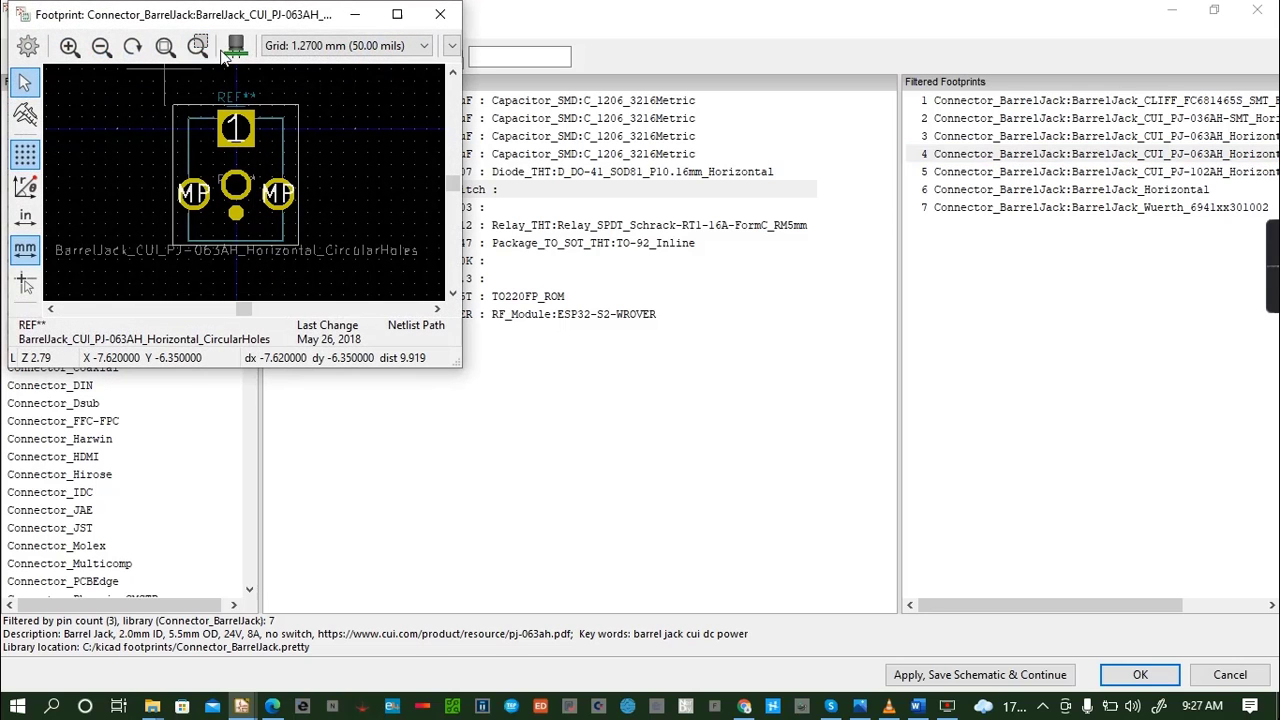
pyautogui.click(237, 48)
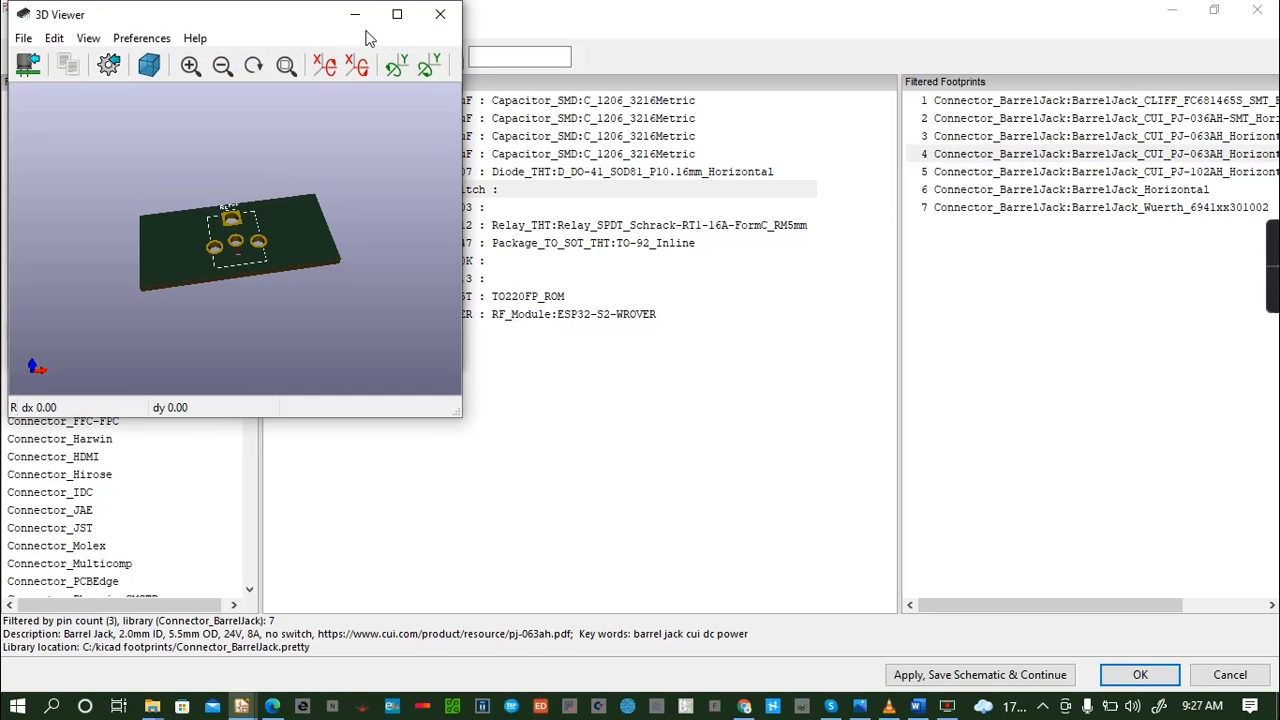
pyautogui.click(438, 15)
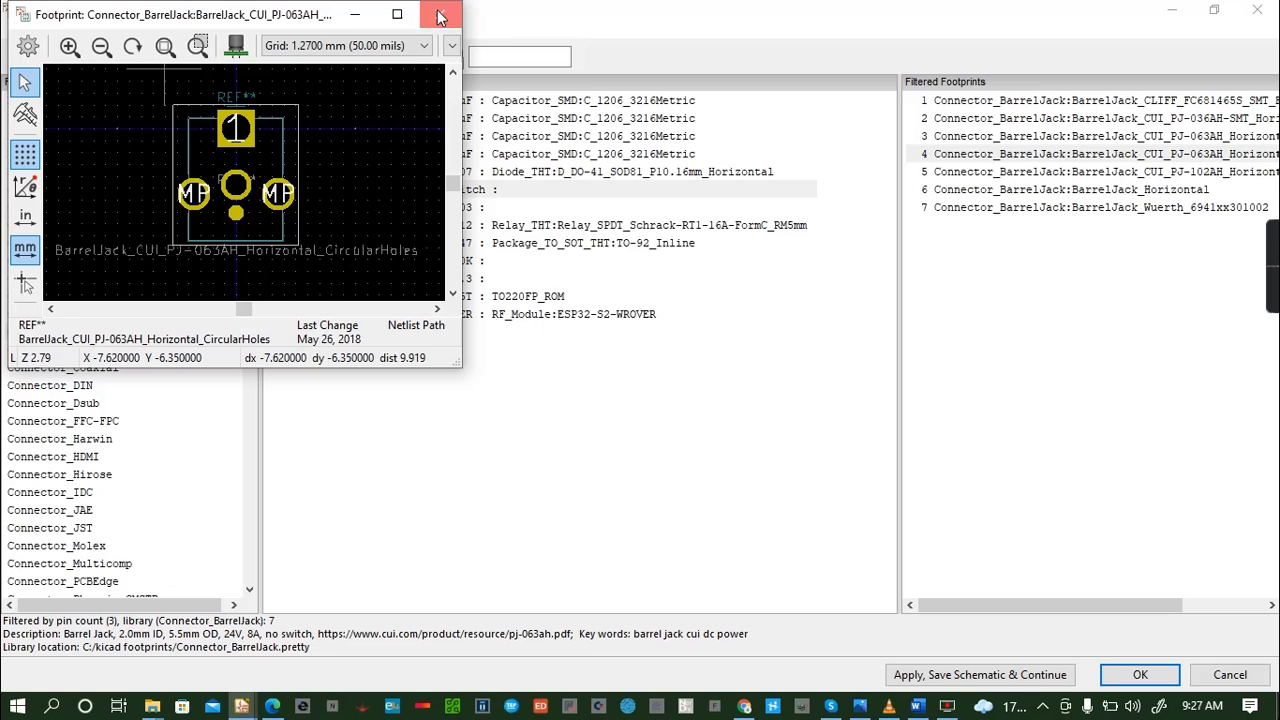
pyautogui.click(440, 14)
# - Inspect the BarrelJack_CUI_PJ-063AH_Horizontal footprint in 2D and 3D, close both views, and assign it to J1
pyautogui.click(1137, 136)
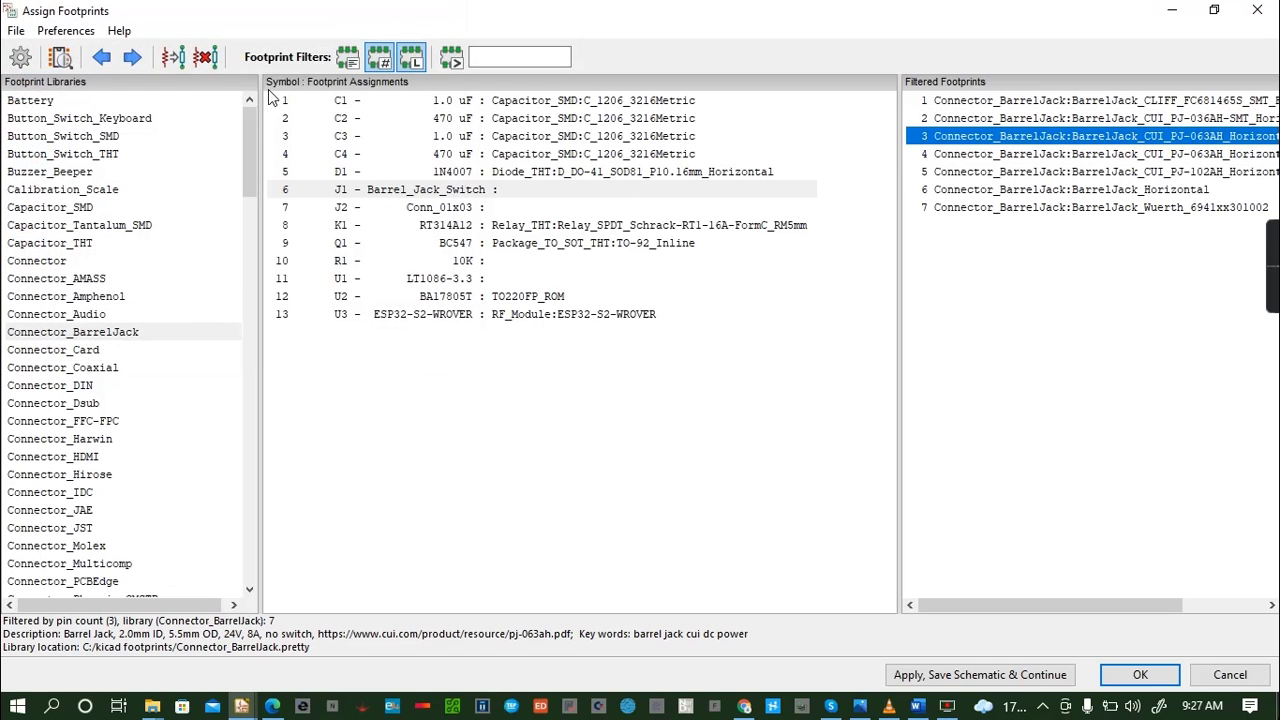
pyautogui.click(61, 57)
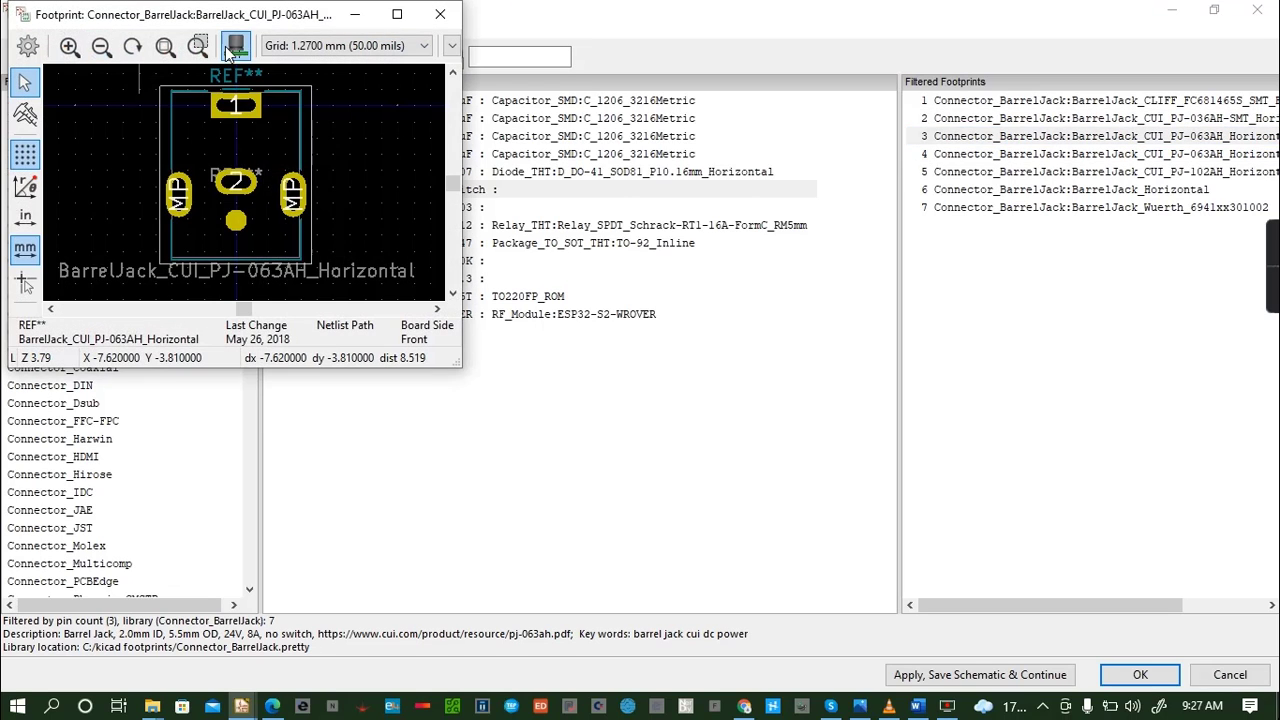
pyautogui.click(235, 45)
pyautogui.moveTo(277, 274); pyautogui.dragTo(376, 262)
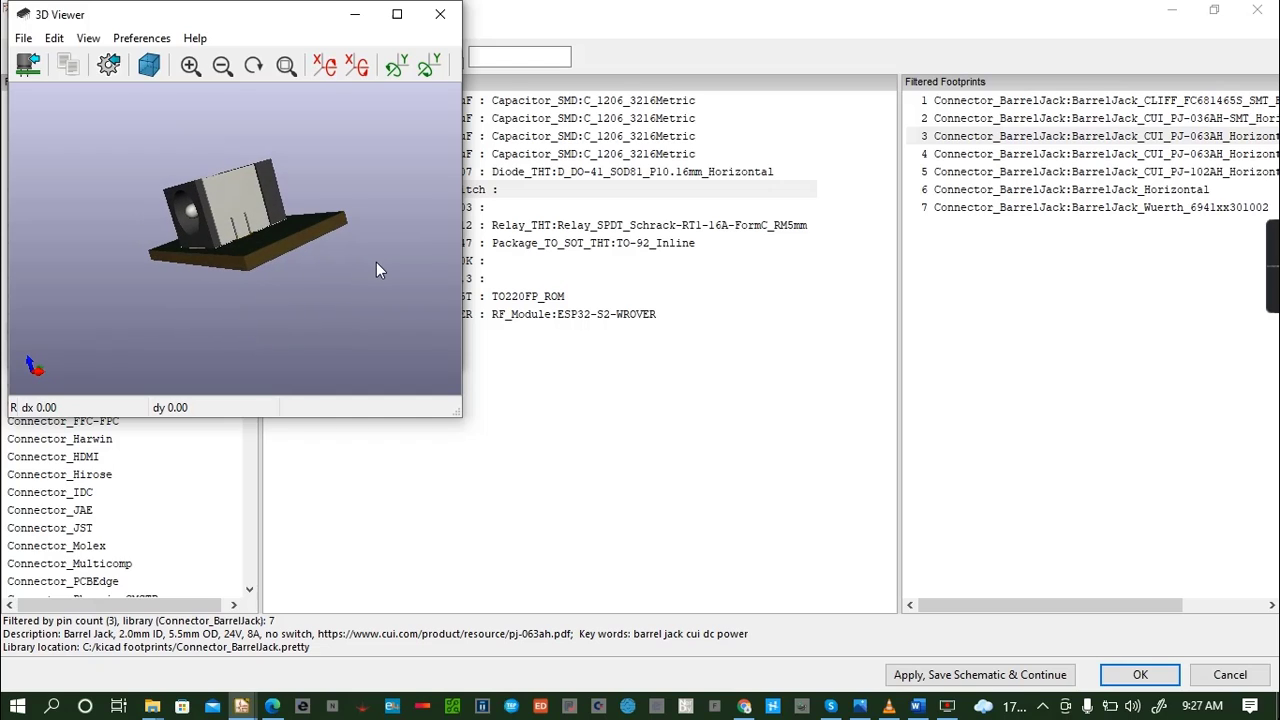
pyautogui.click(440, 14)
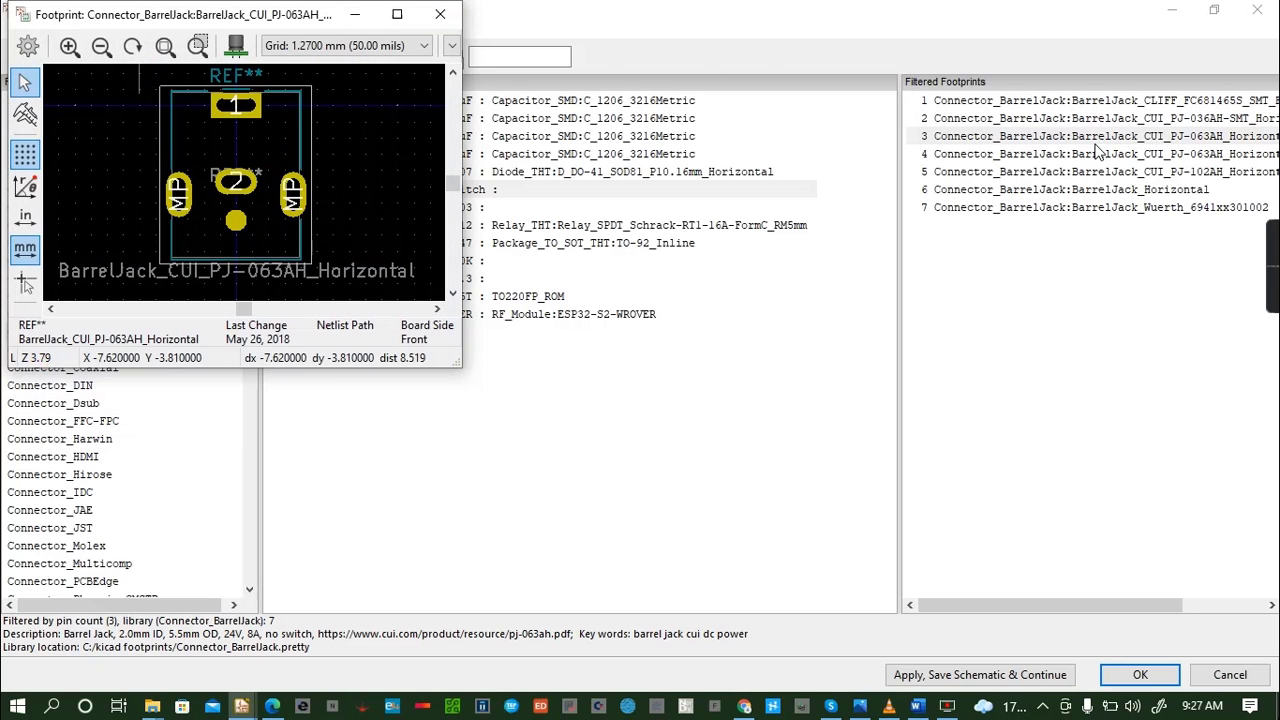
pyautogui.click(440, 14)
pyautogui.doubleClick(960, 141)
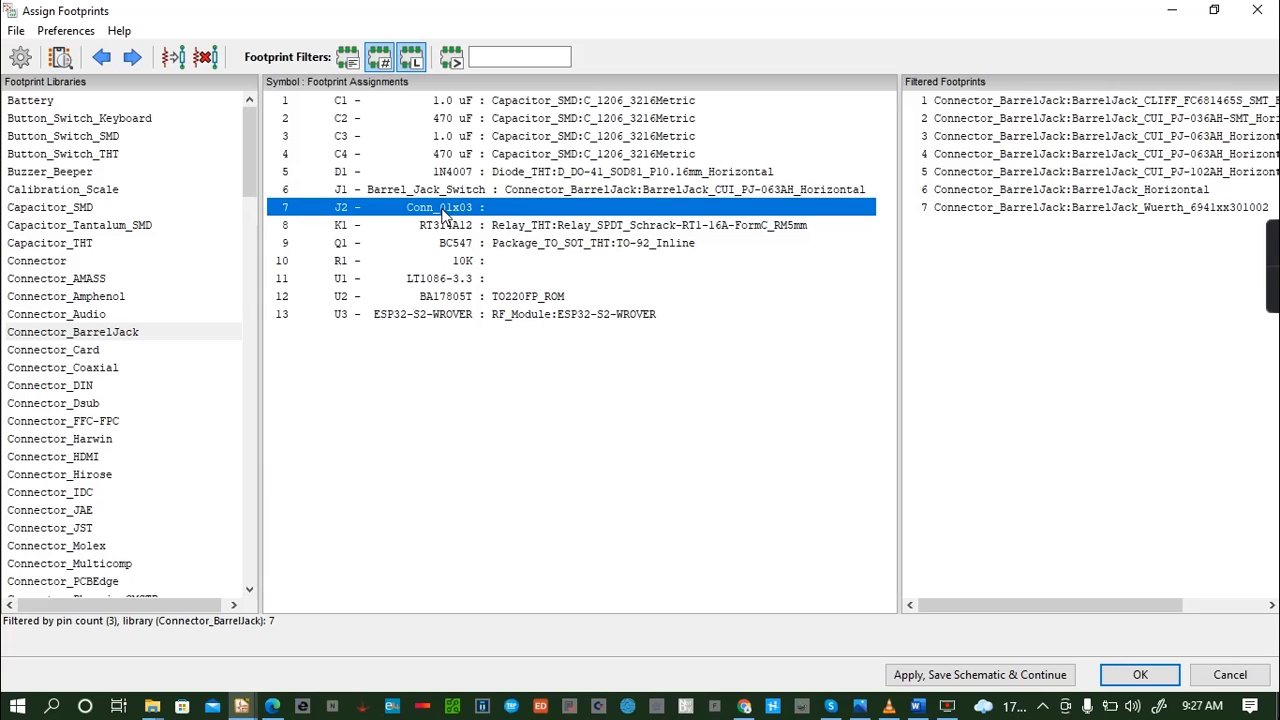
# - Check the screw-terminal-block-5mm-2 and screw-terminal-block-5mm-2.snapshot libraries for footprints matching J2
pyautogui.click(250, 590)
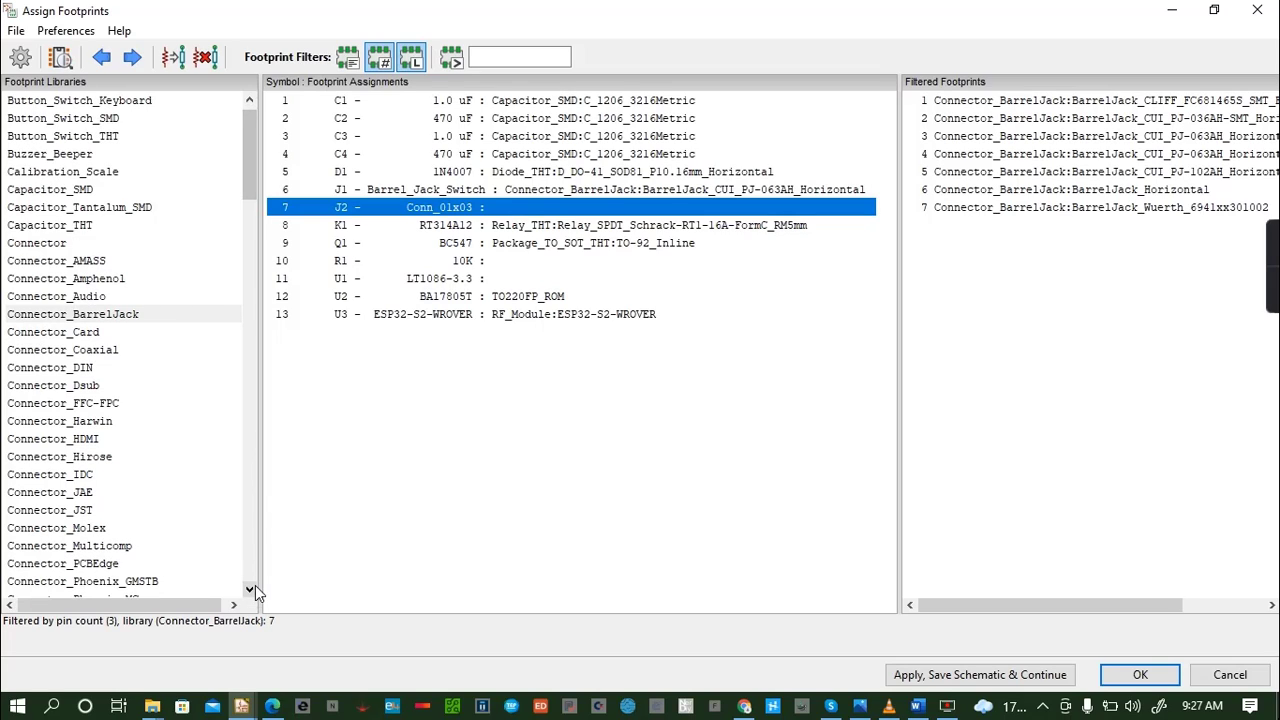
pyautogui.click(58, 207)
pyautogui.press('s')
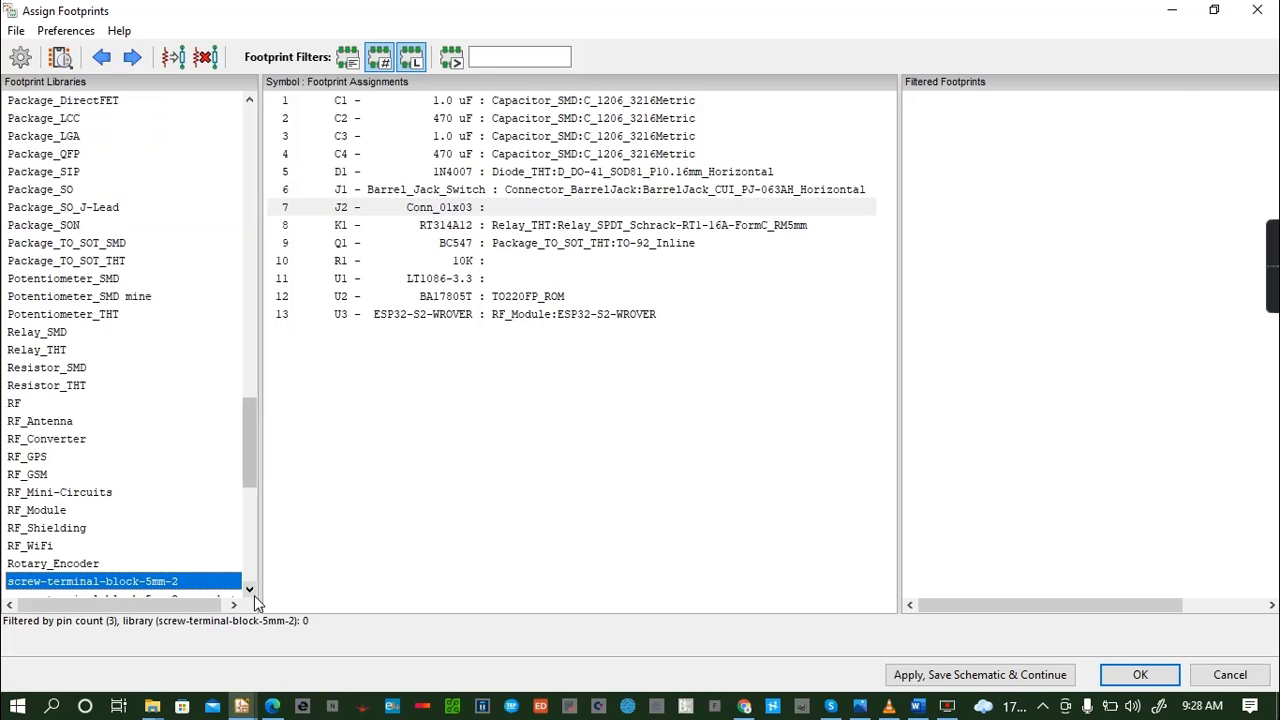
pyautogui.scroll(-1, 170, 560)
pyautogui.click(180, 563)
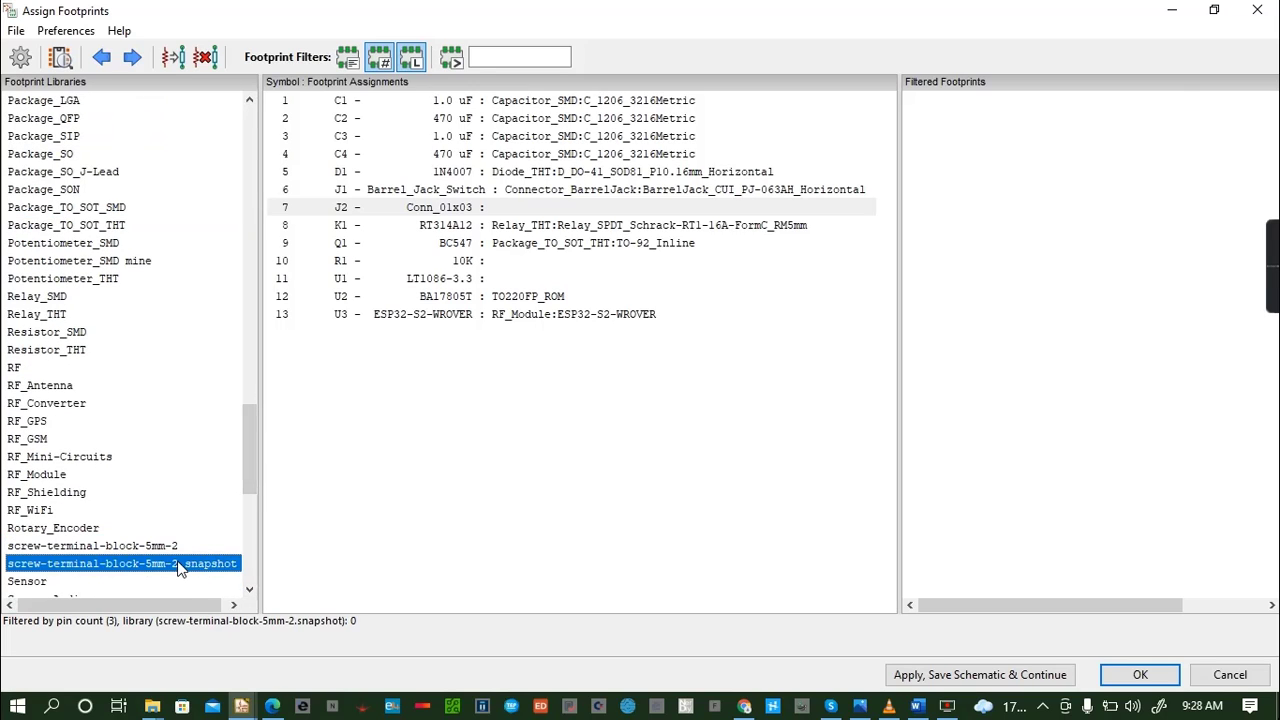
pyautogui.click(251, 596)
pyautogui.click(251, 596)
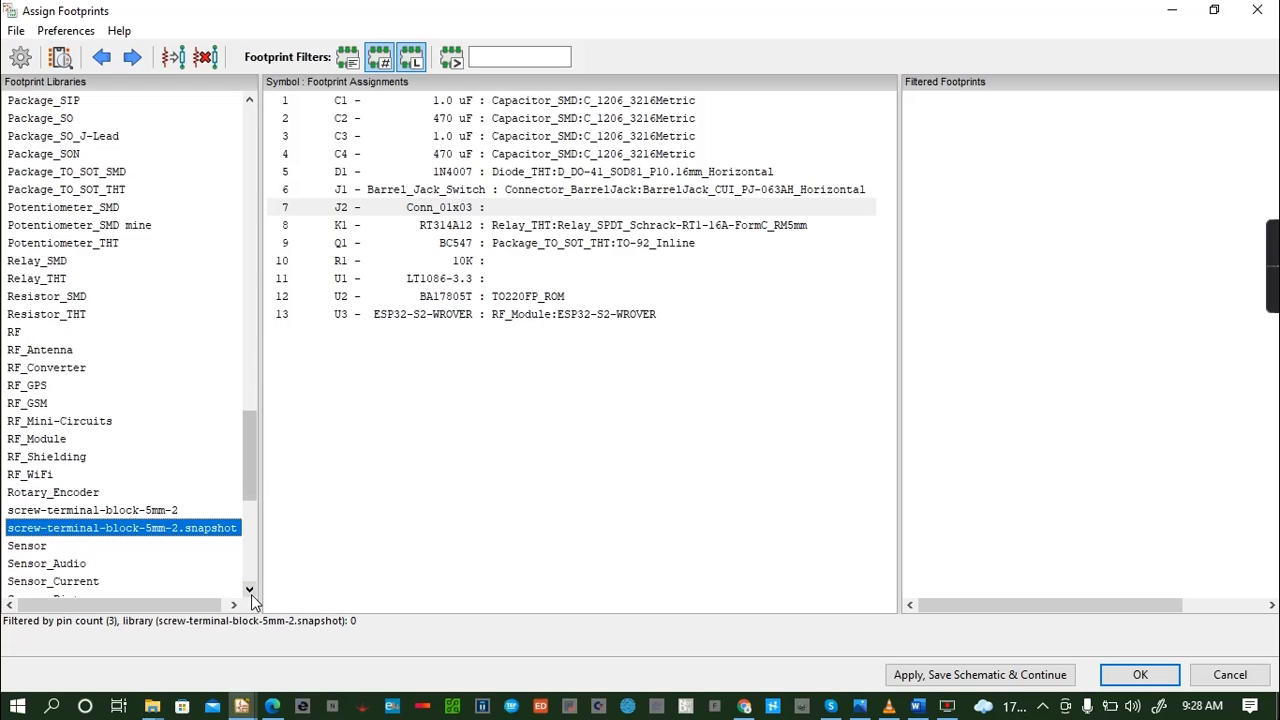
pyautogui.click(250, 100)
pyautogui.moveTo(251, 101); pyautogui.dragTo(251, 101)
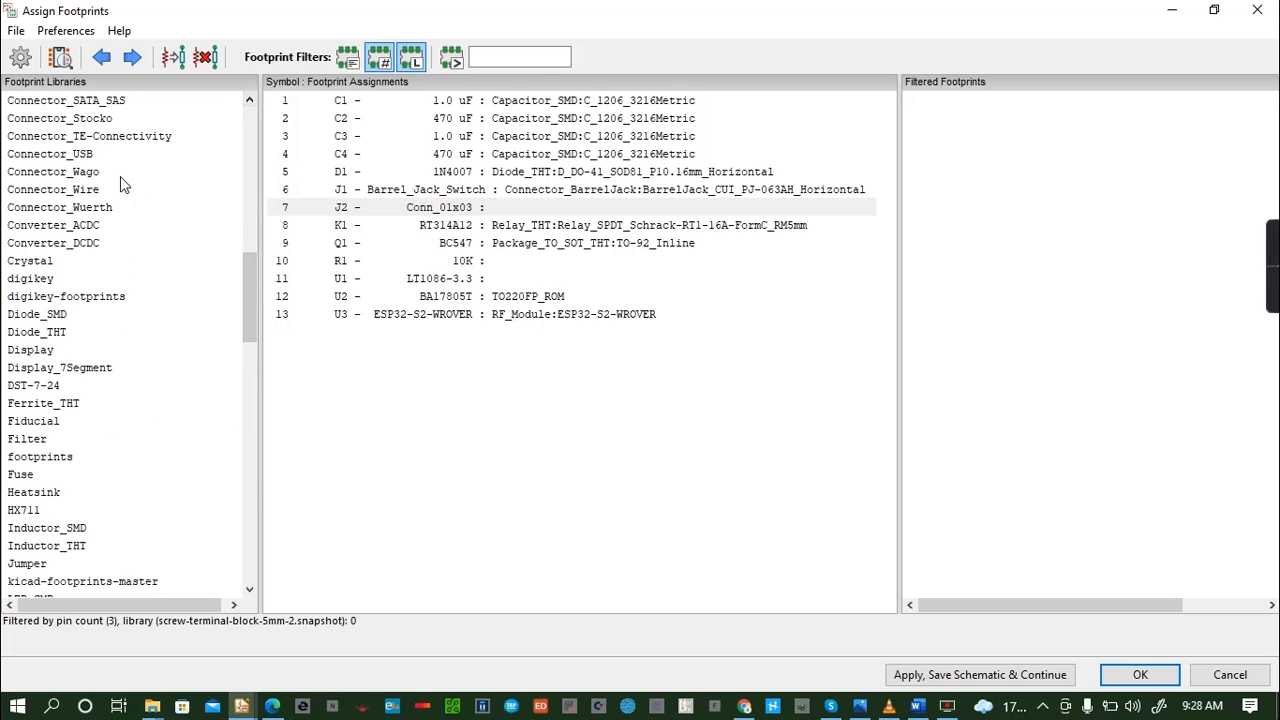
pyautogui.click(250, 101)
pyautogui.click(250, 101)
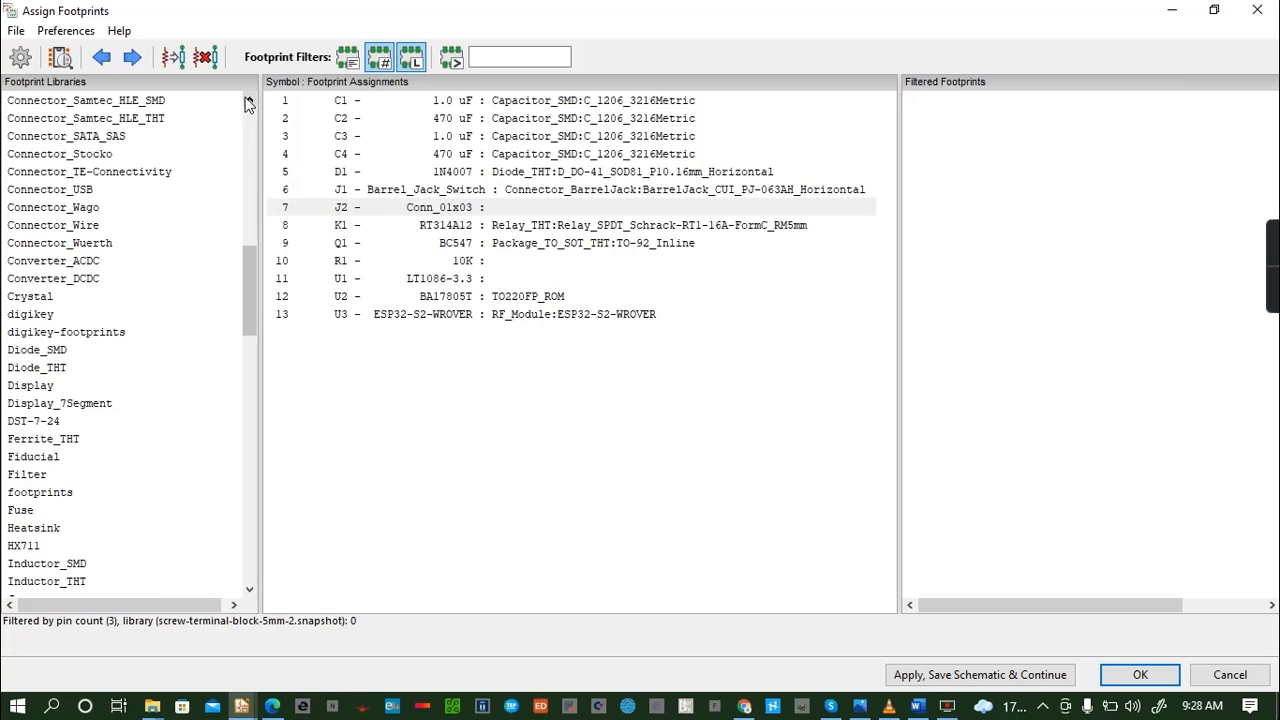
pyautogui.click(106, 243)
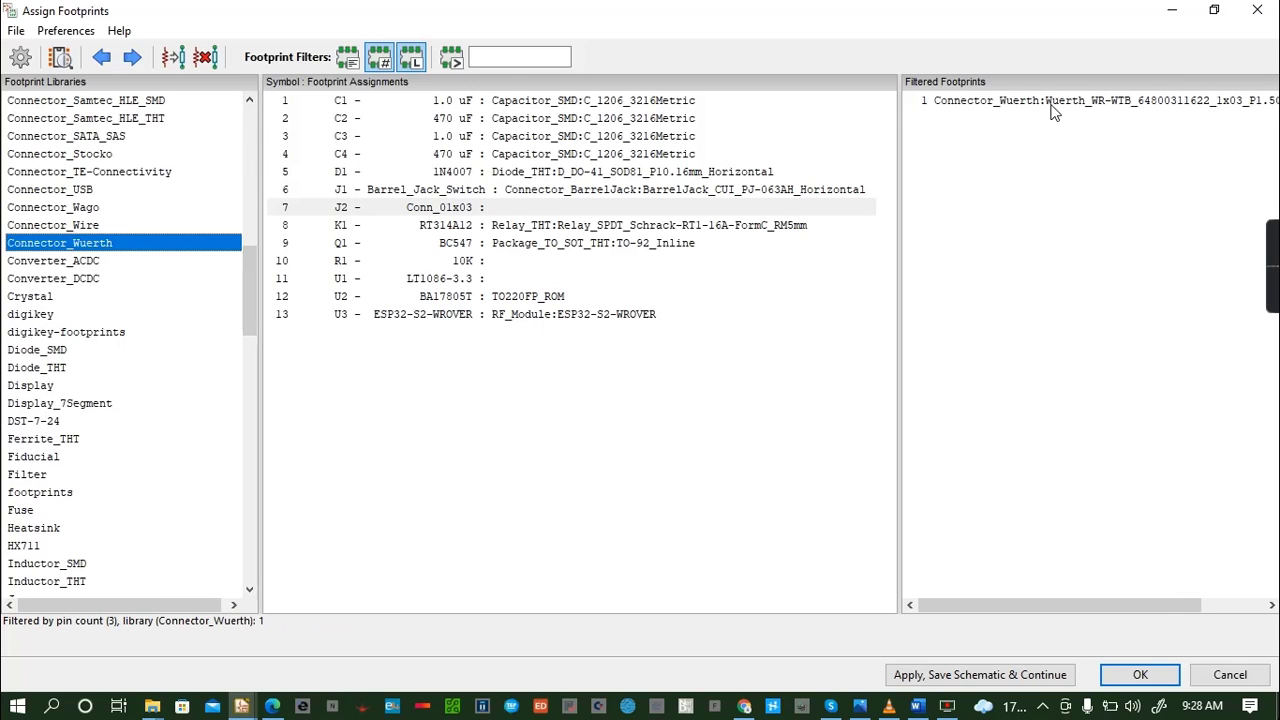
pyautogui.click(1051, 102)
pyautogui.click(62, 60)
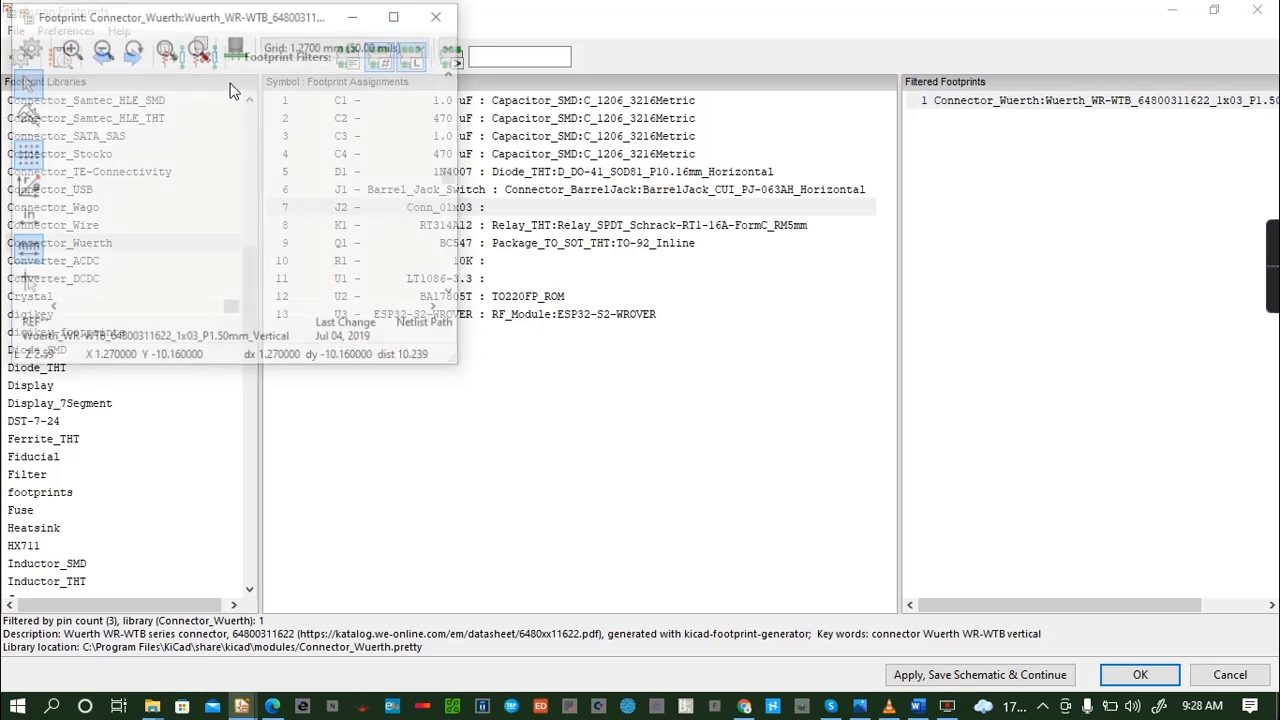
pyautogui.click(237, 45)
pyautogui.moveTo(282, 248); pyautogui.dragTo(325, 195)
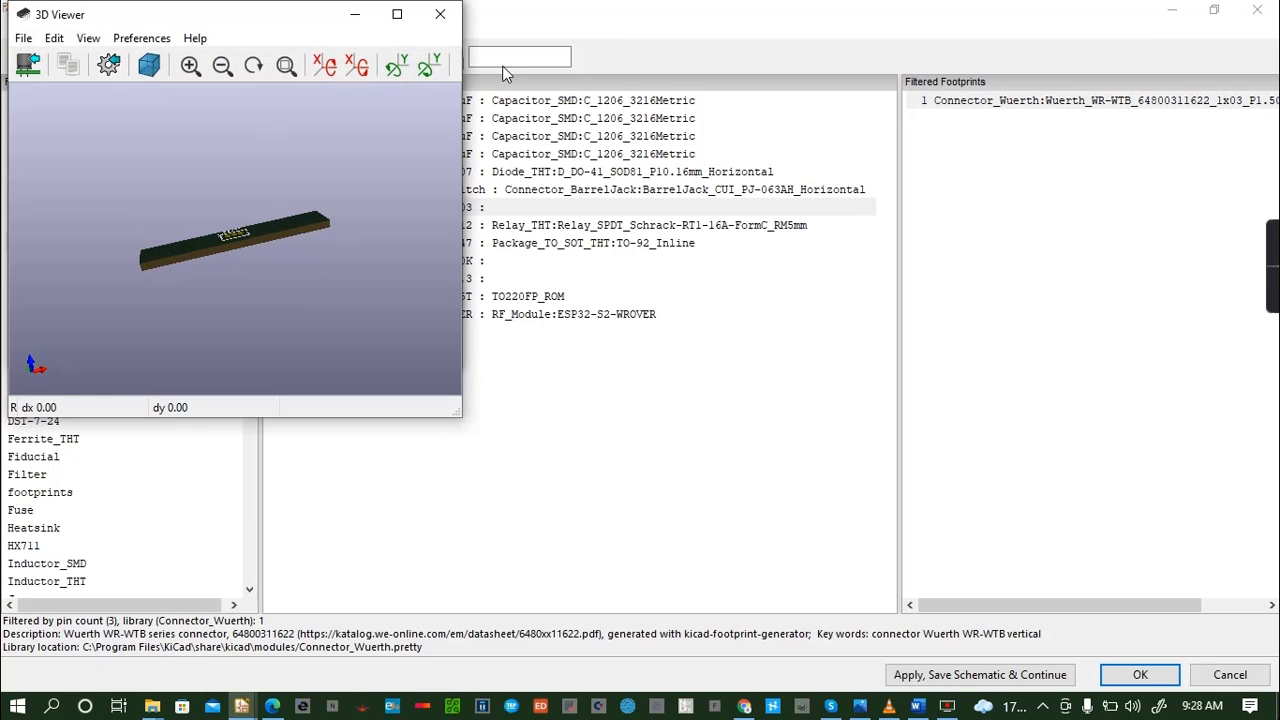
pyautogui.click(444, 16)
pyautogui.click(444, 17)
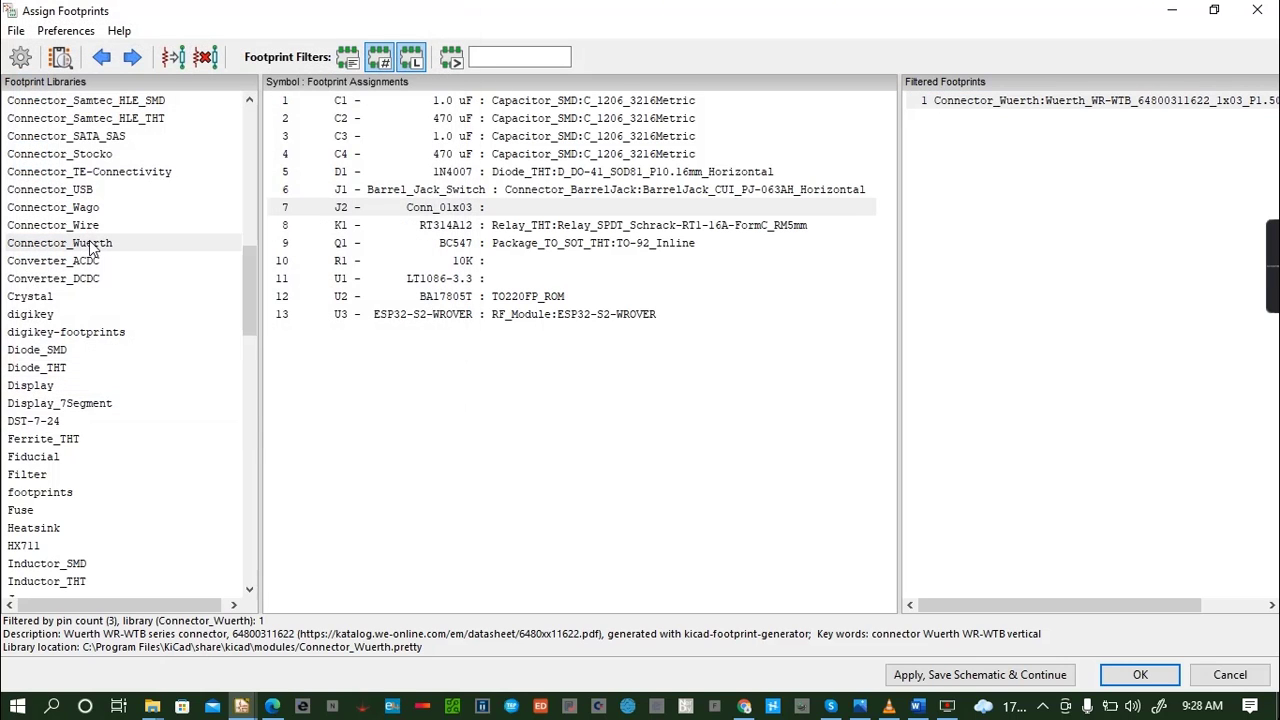
# - Look through the Connector_JST and Connector_JAE libraries for a footprint matching J2
pyautogui.scroll(2, 58, 200)
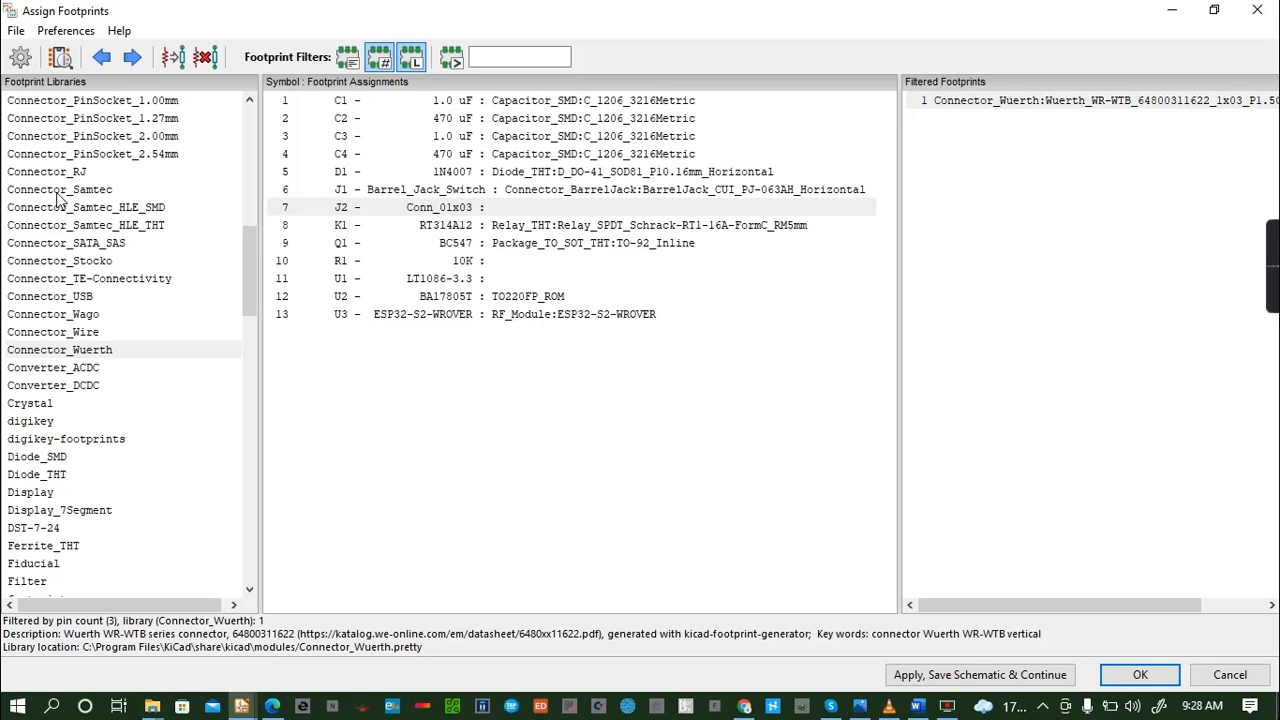
pyautogui.scroll(4, 55, 203)
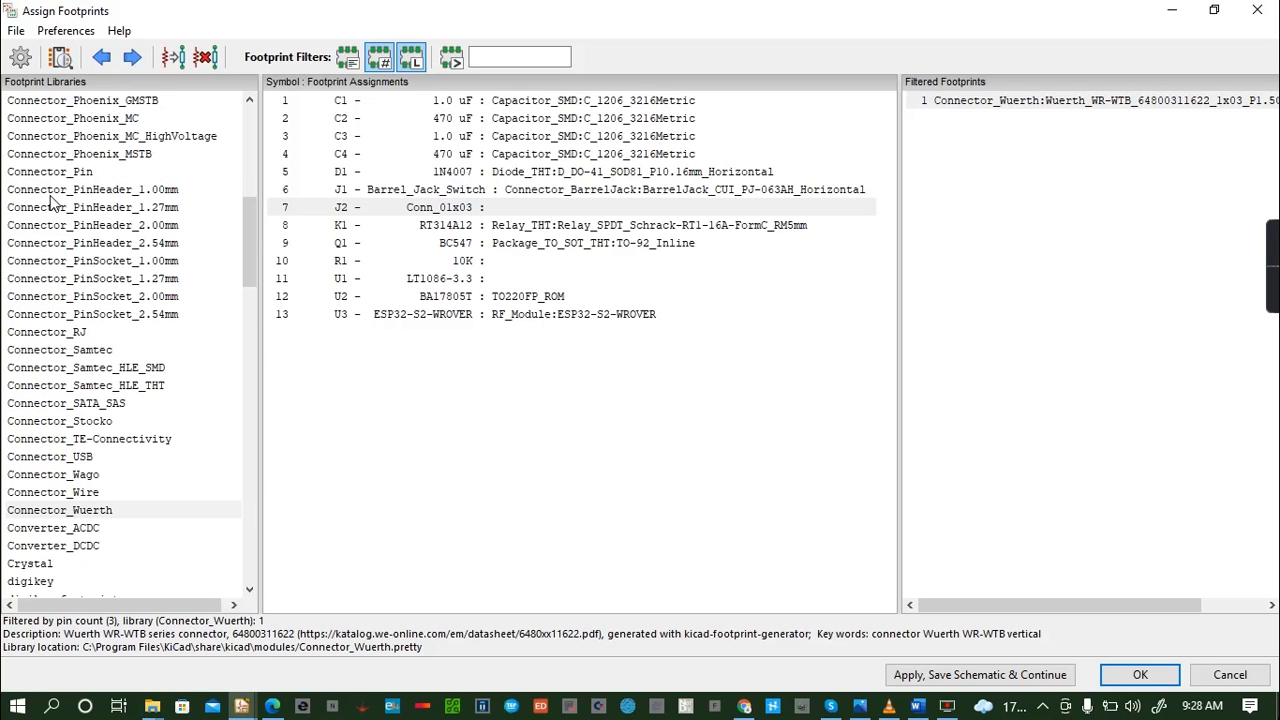
pyautogui.scroll(2, 52, 203)
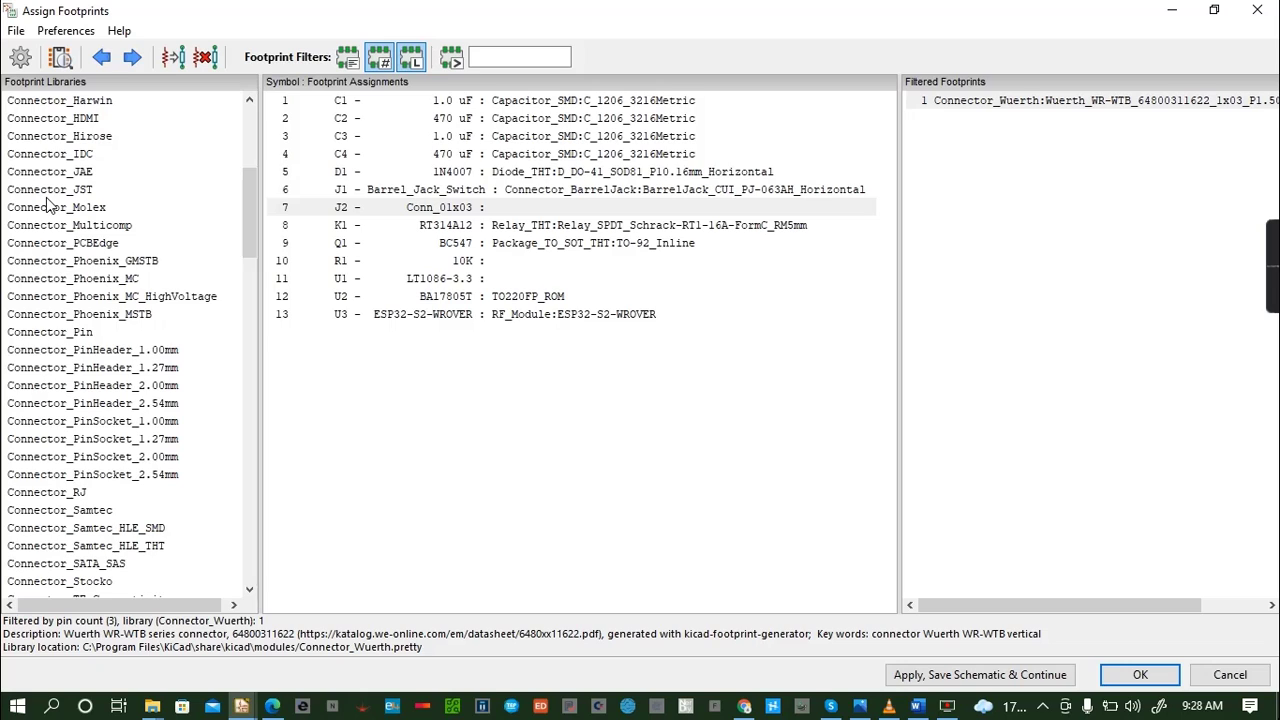
pyautogui.click(55, 190)
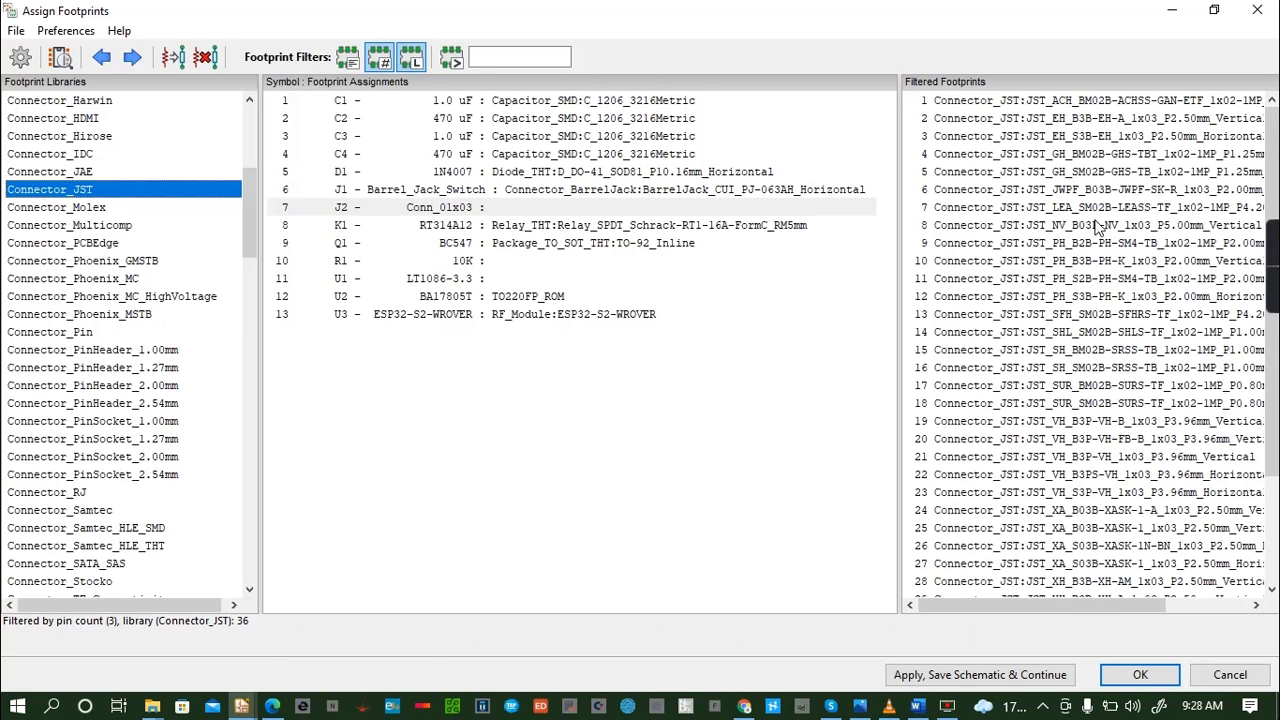
pyautogui.click(88, 173)
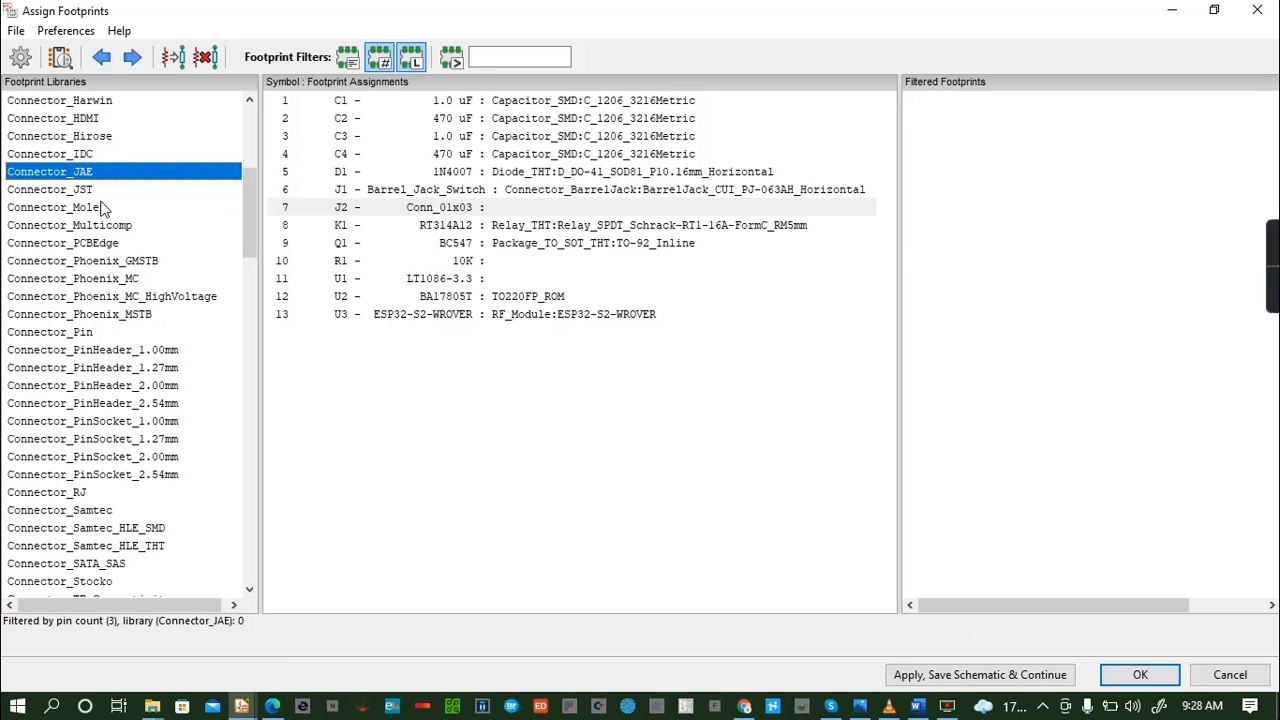
# - Inspect PhoenixContact_GMSTBVA_2,5_3-G_1x03_P7.50mm_Vertical from Connector_Phoenix_GMSTB in 2D and 3D, and assign it to J2
pyautogui.click(97, 262)
pyautogui.click(1095, 155)
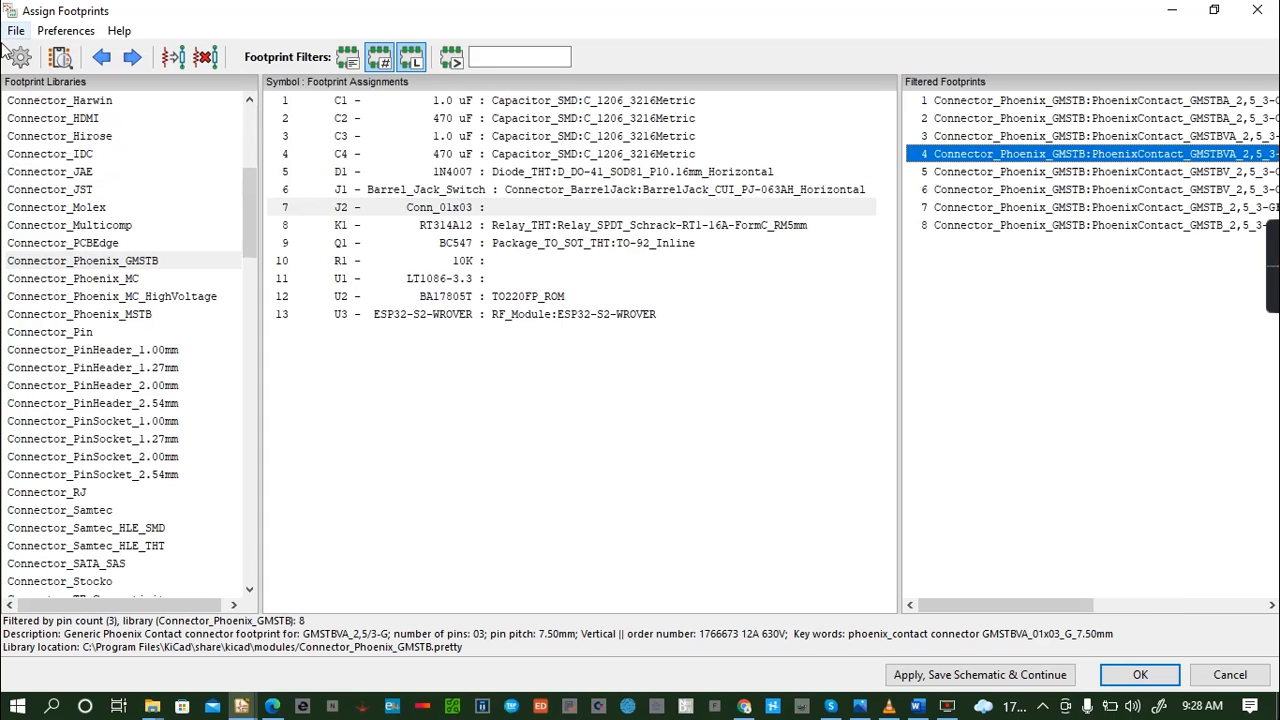
pyautogui.click(233, 49)
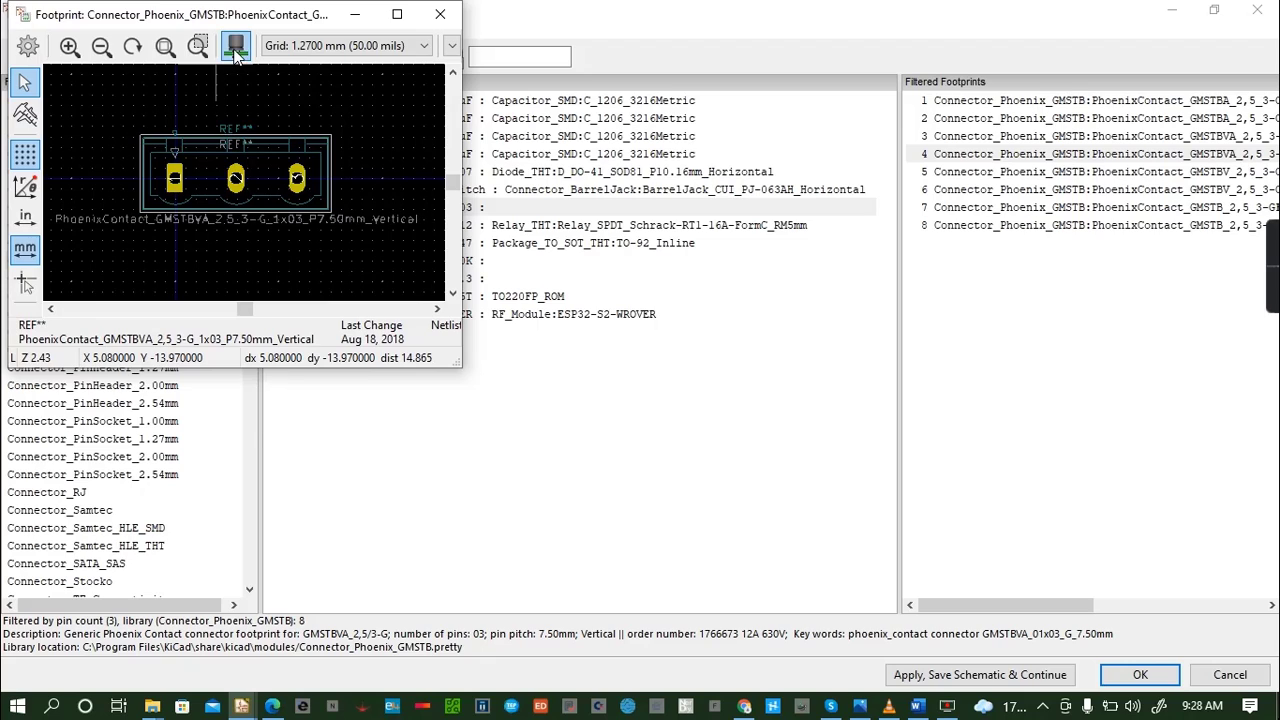
pyautogui.moveTo(237, 241); pyautogui.dragTo(210, 281)
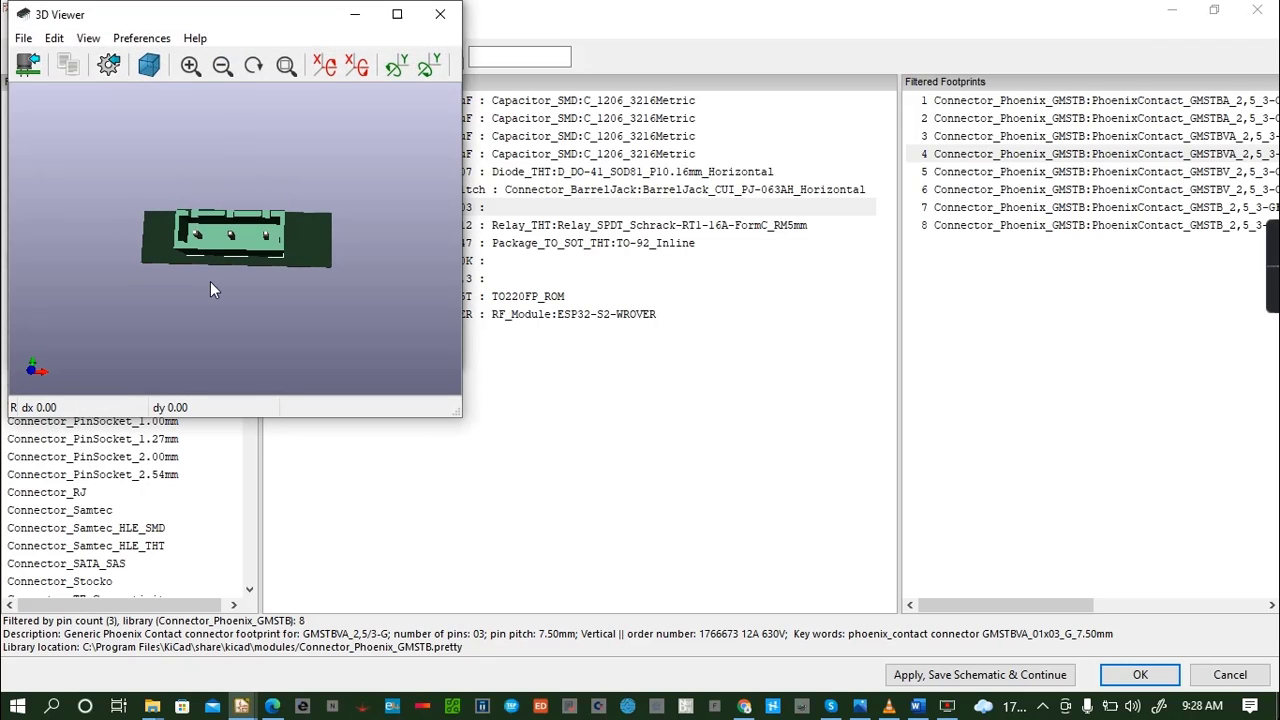
pyautogui.moveTo(301, 228)
pyautogui.mouseDown()
pyautogui.moveTo(236, 307)
pyautogui.moveTo(162, 283)
pyautogui.moveTo(286, 190)
pyautogui.moveTo(213, 230)
pyautogui.moveTo(277, 155)
pyautogui.moveTo(287, 247)
pyautogui.mouseUp()
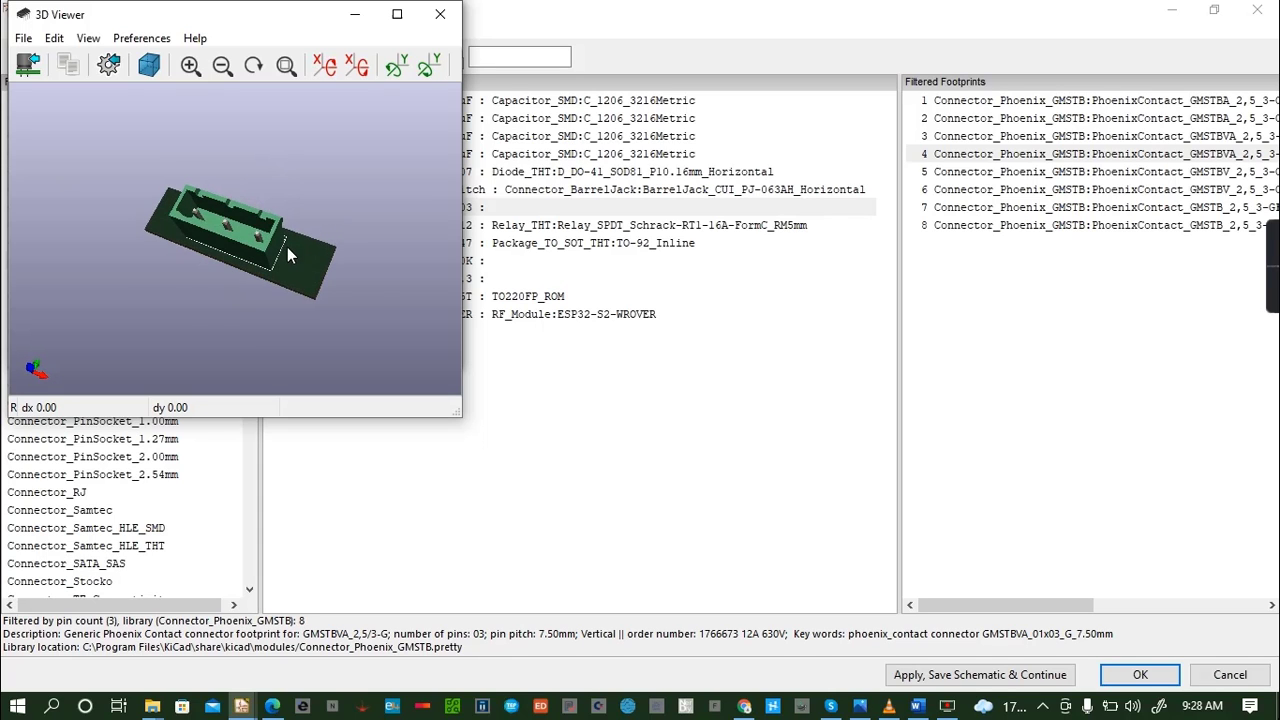
pyautogui.click(440, 14)
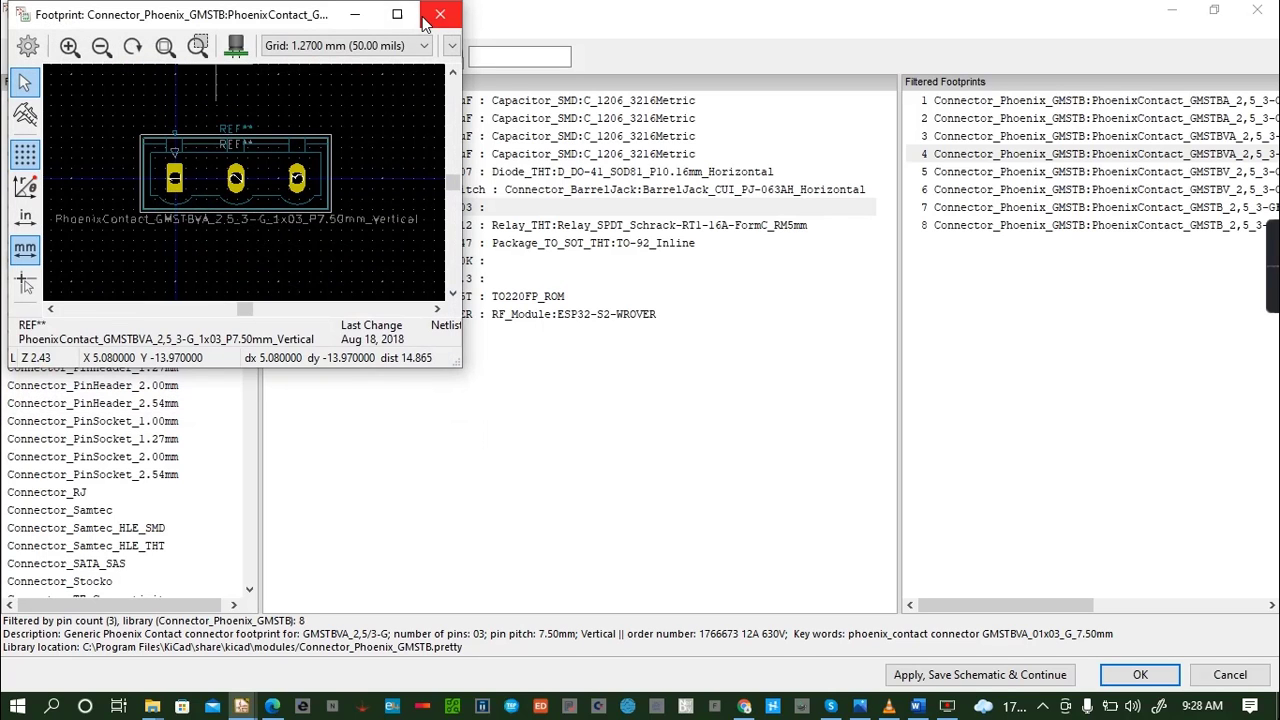
pyautogui.click(436, 14)
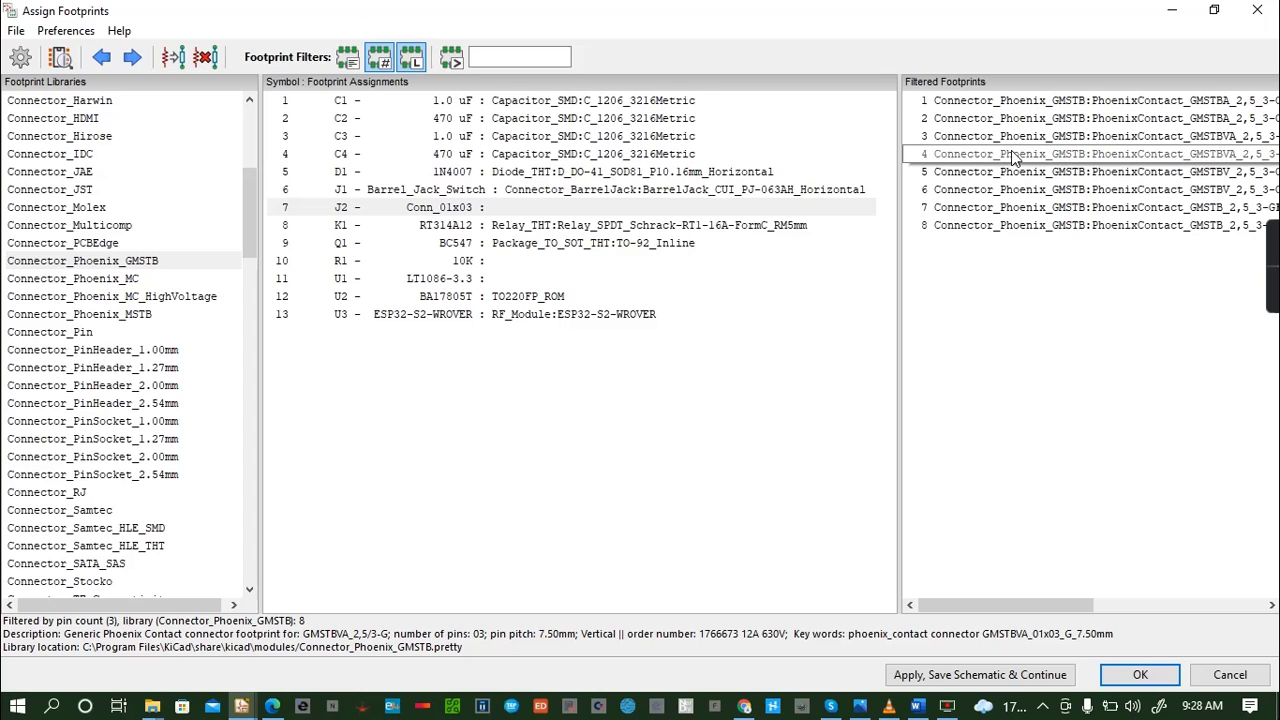
pyautogui.doubleClick(1028, 155)
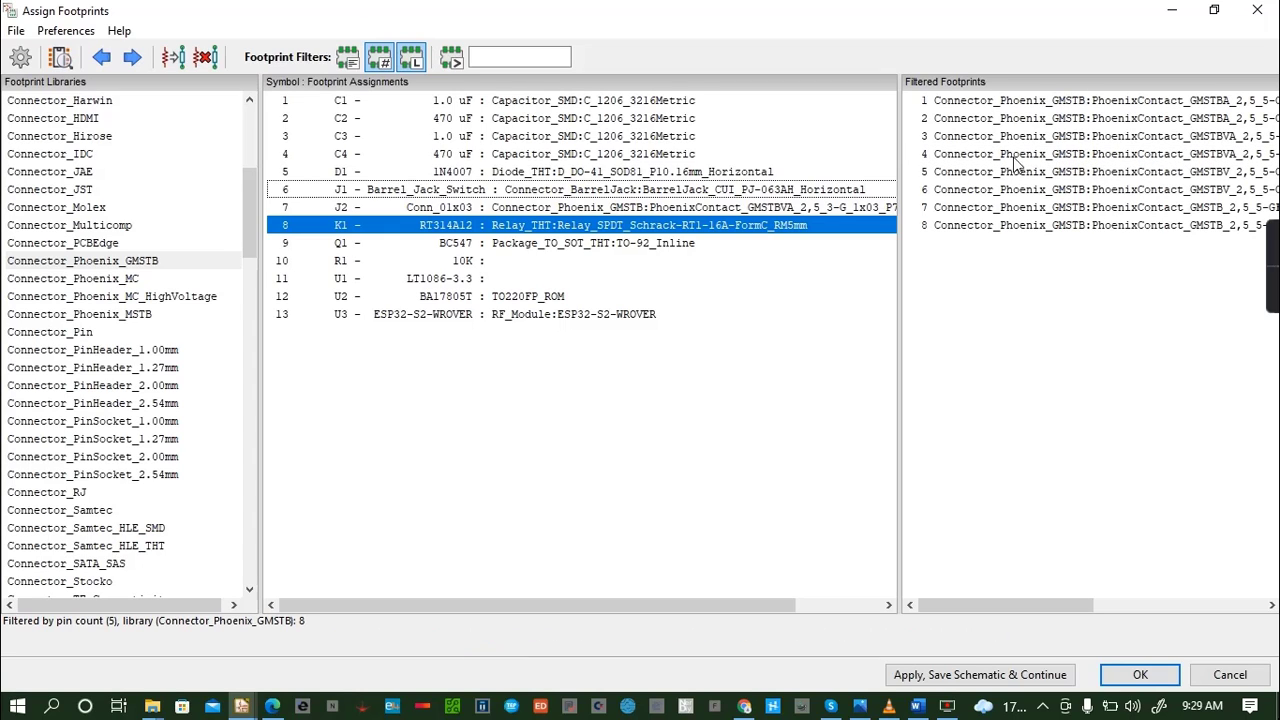
# - Assign the R_1206_3216Metric footprint from the Resistor_SMD library to the 10K resistor R1
pyautogui.click(478, 266)
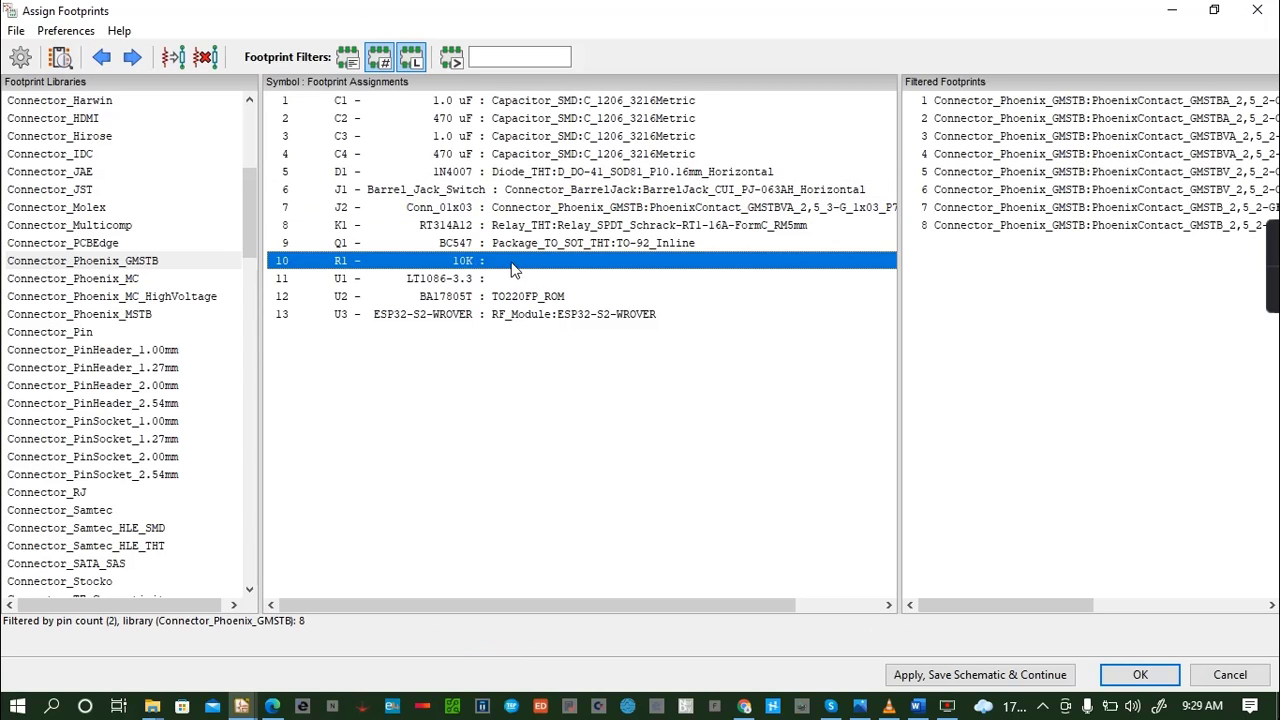
pyautogui.click(60, 229)
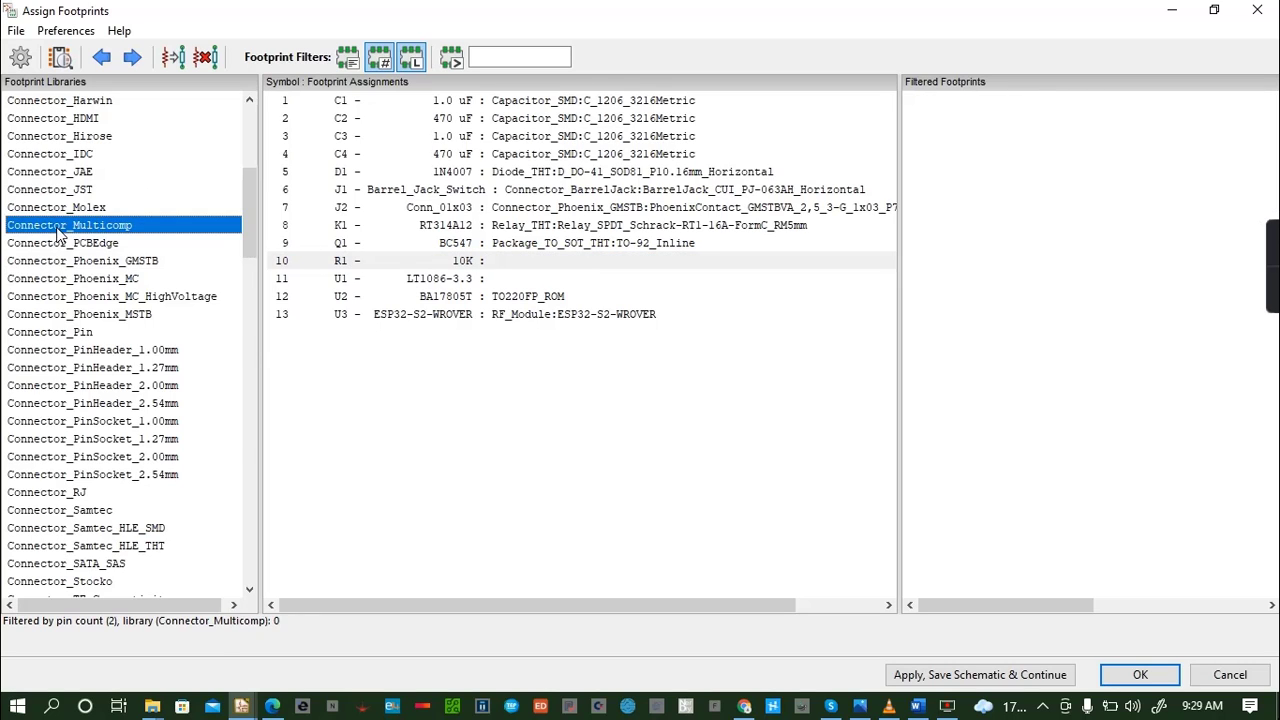
pyautogui.press('r')
pyautogui.scroll(-3, 45, 337)
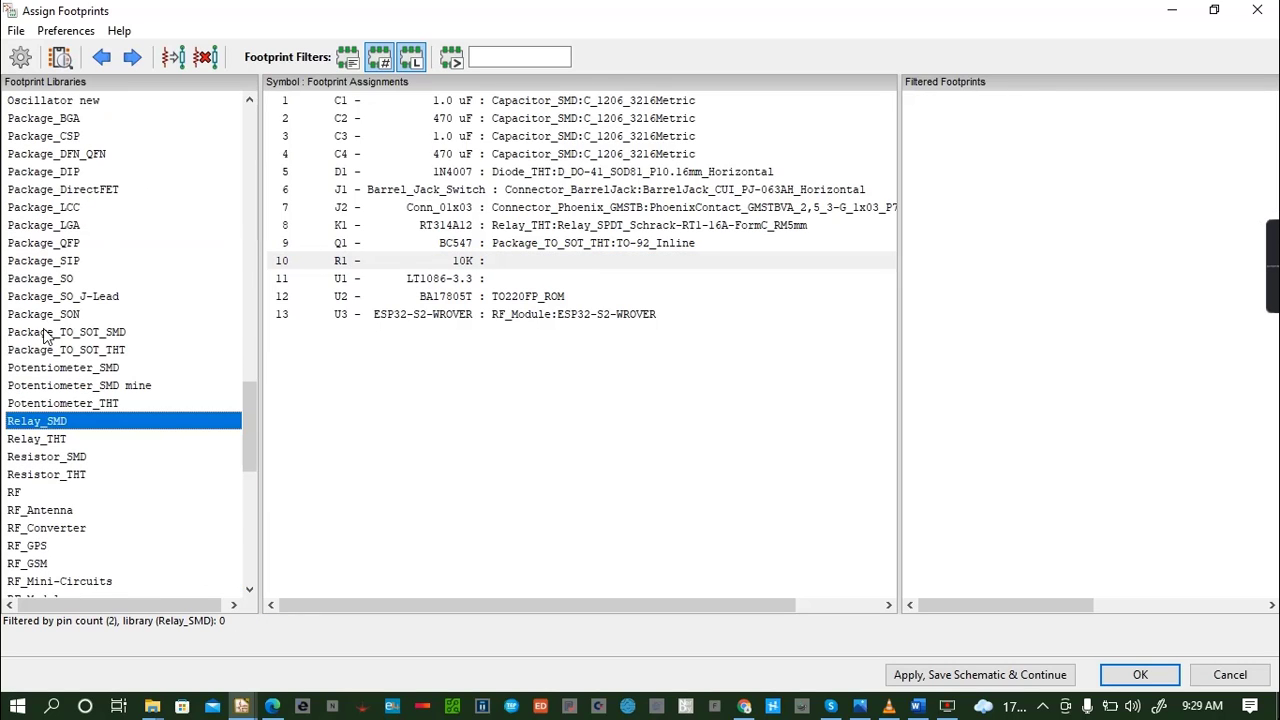
pyautogui.click(47, 457)
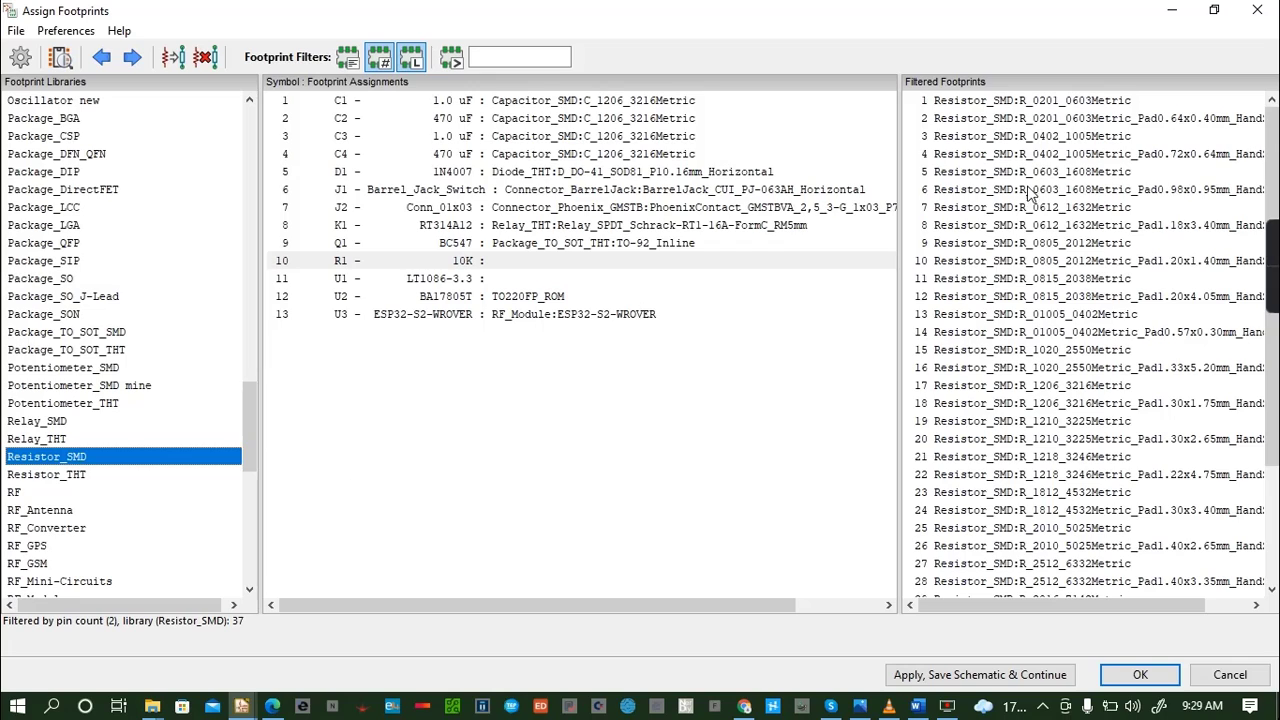
pyautogui.scroll(-3, 1033, 195)
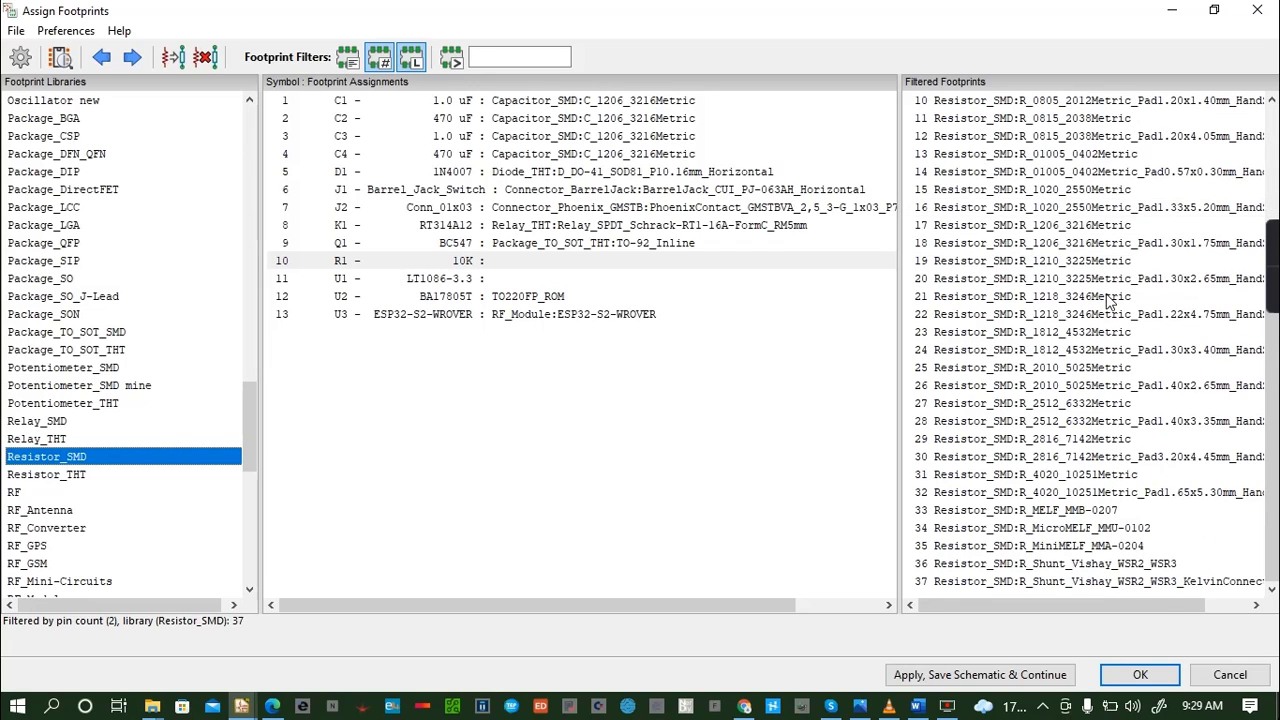
pyautogui.doubleClick(1075, 225)
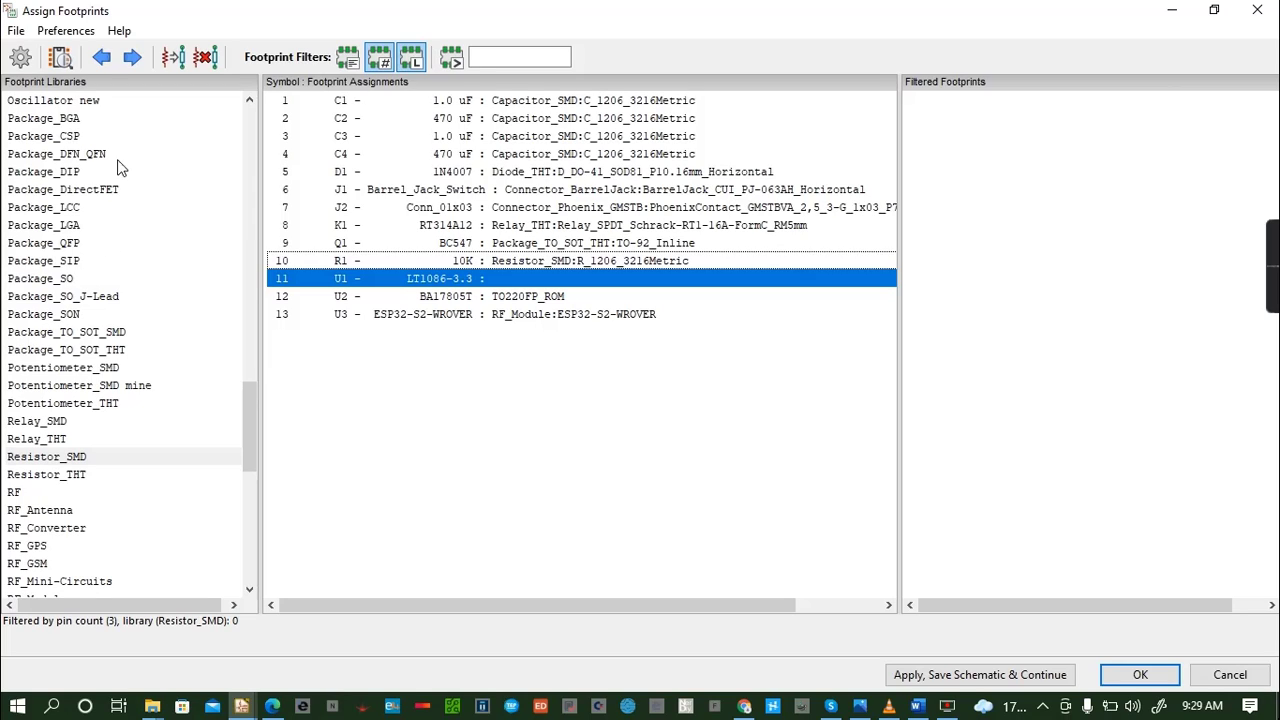
# - Look through the footprint libraries for the LT1086-3.3 regulator U1, checking Package_CSP, TerminalBlock, Package_SO and Package_SO_J-Lead
pyautogui.click(42, 136)
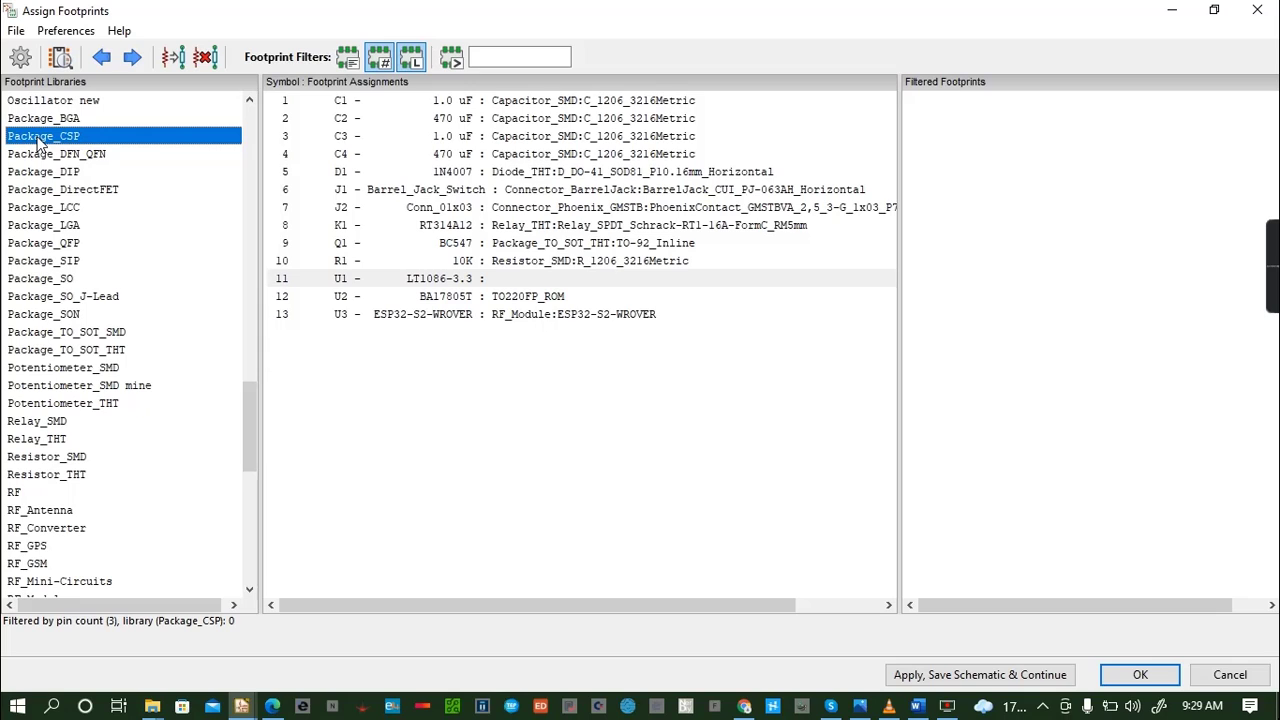
pyautogui.press('Home')
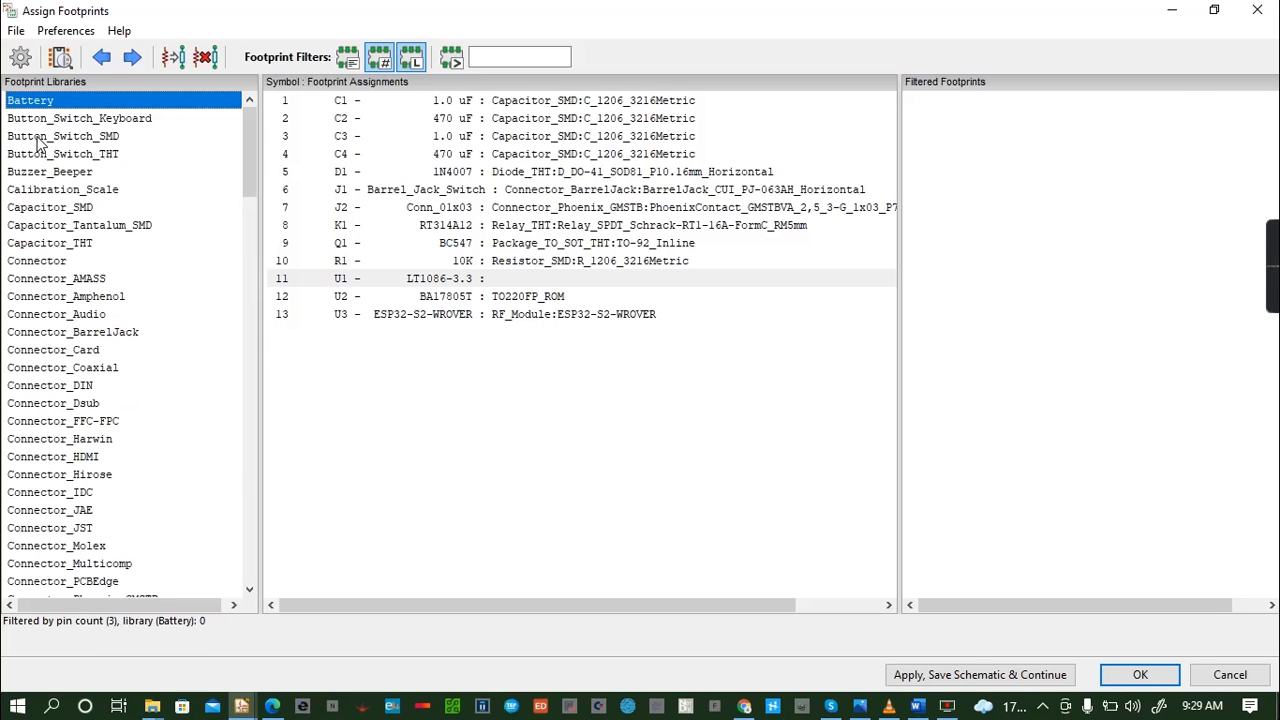
pyautogui.scroll(-2, 36, 143)
pyautogui.scroll(3, 36, 143)
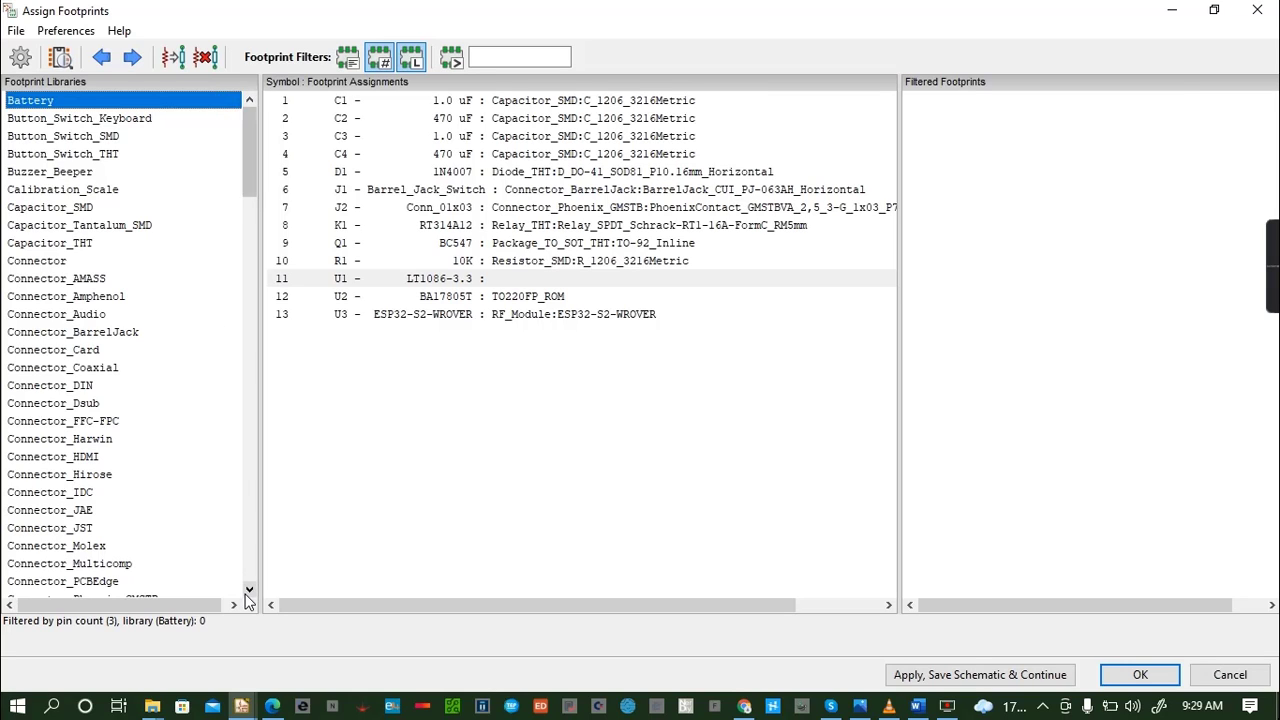
pyautogui.moveTo(248, 594); pyautogui.dragTo(248, 594)
pyautogui.moveTo(248, 101); pyautogui.dragTo(245, 102)
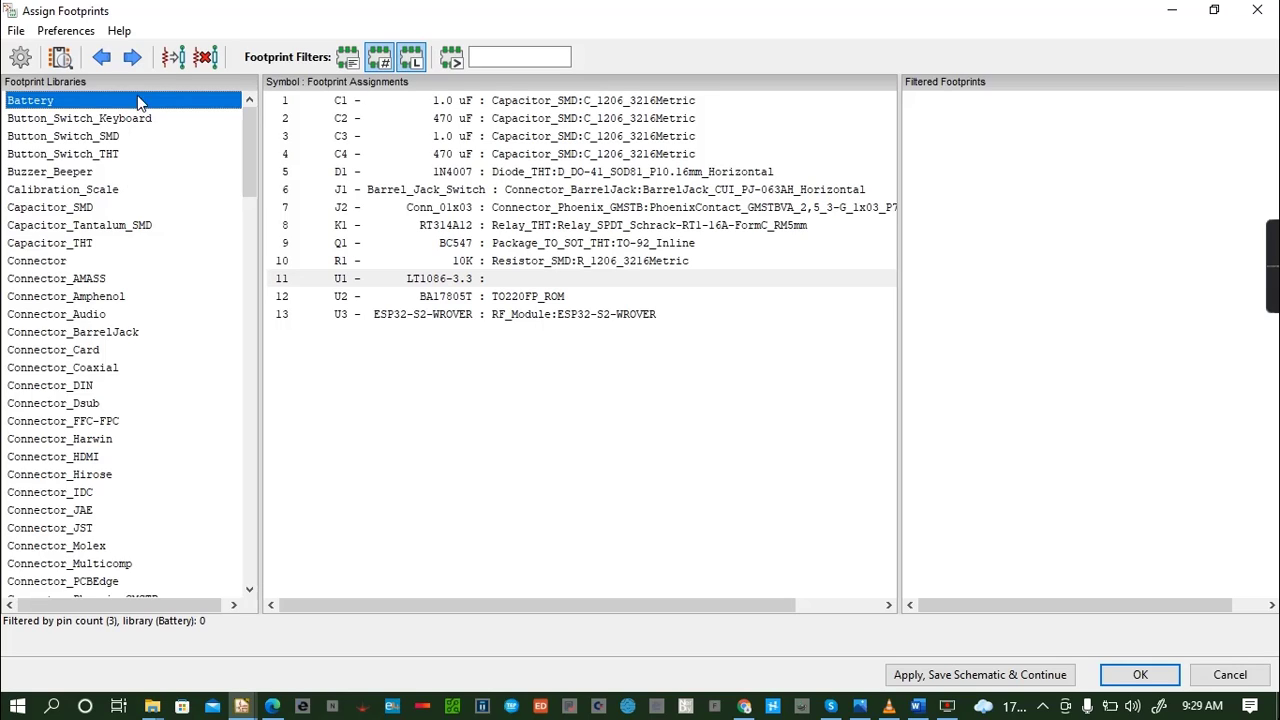
pyautogui.click(258, 102)
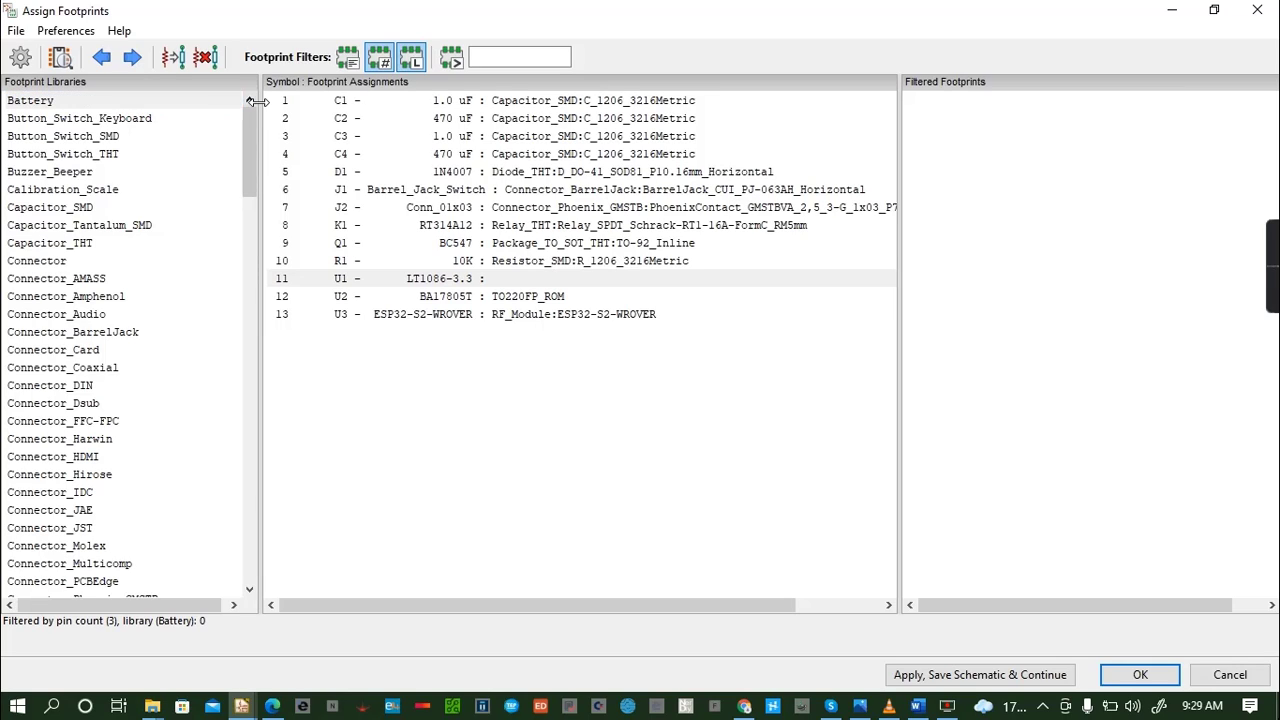
pyautogui.click(128, 120)
pyautogui.press('t')
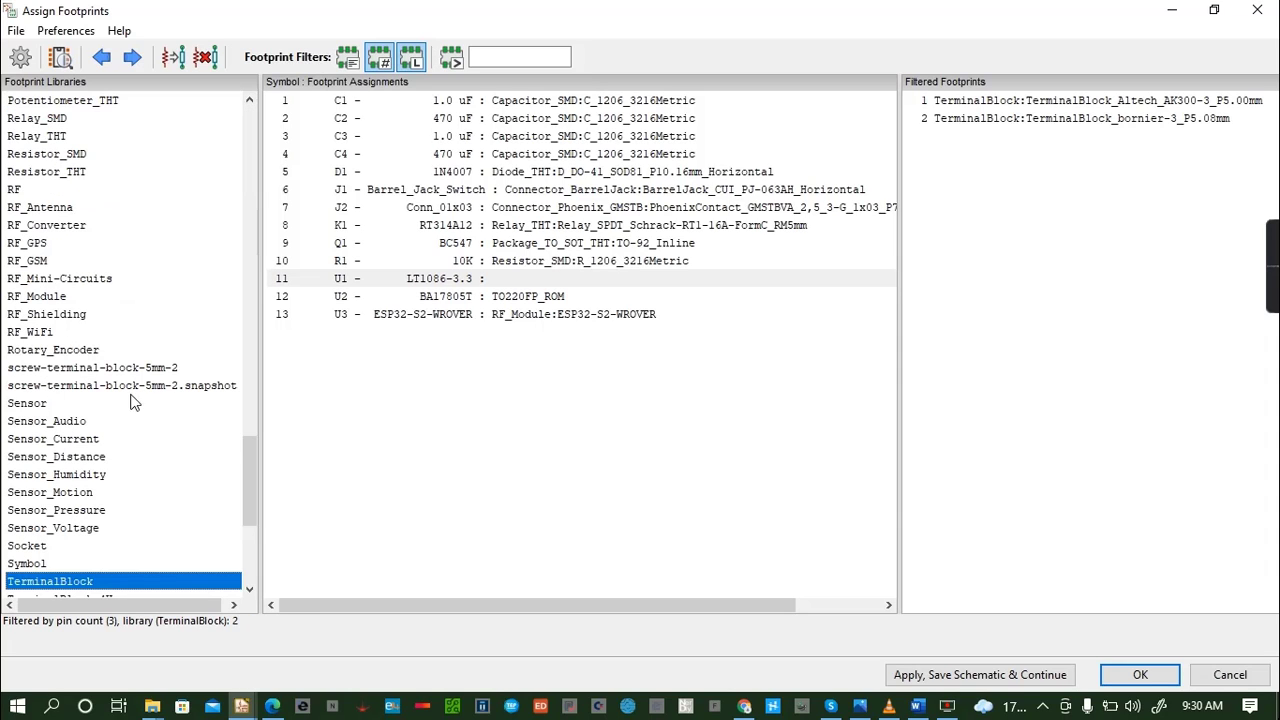
pyautogui.scroll(-2, 62, 452)
pyautogui.scroll(8, 62, 452)
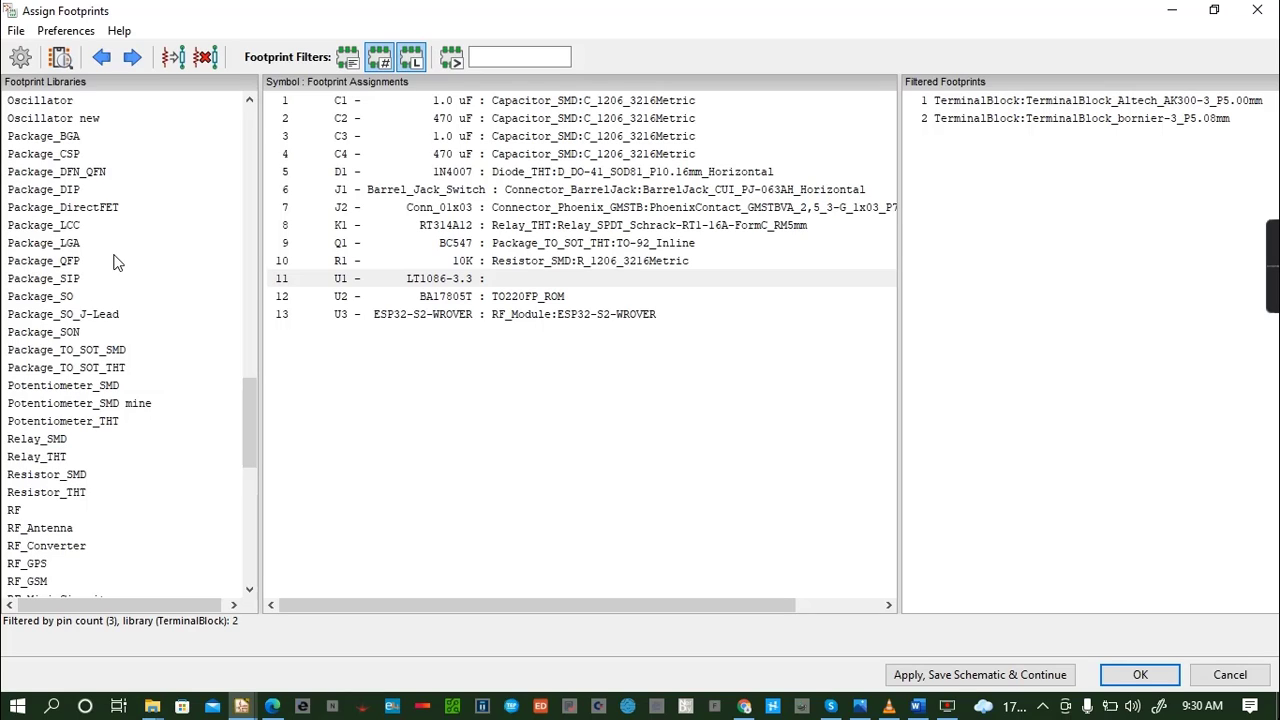
pyautogui.click(68, 297)
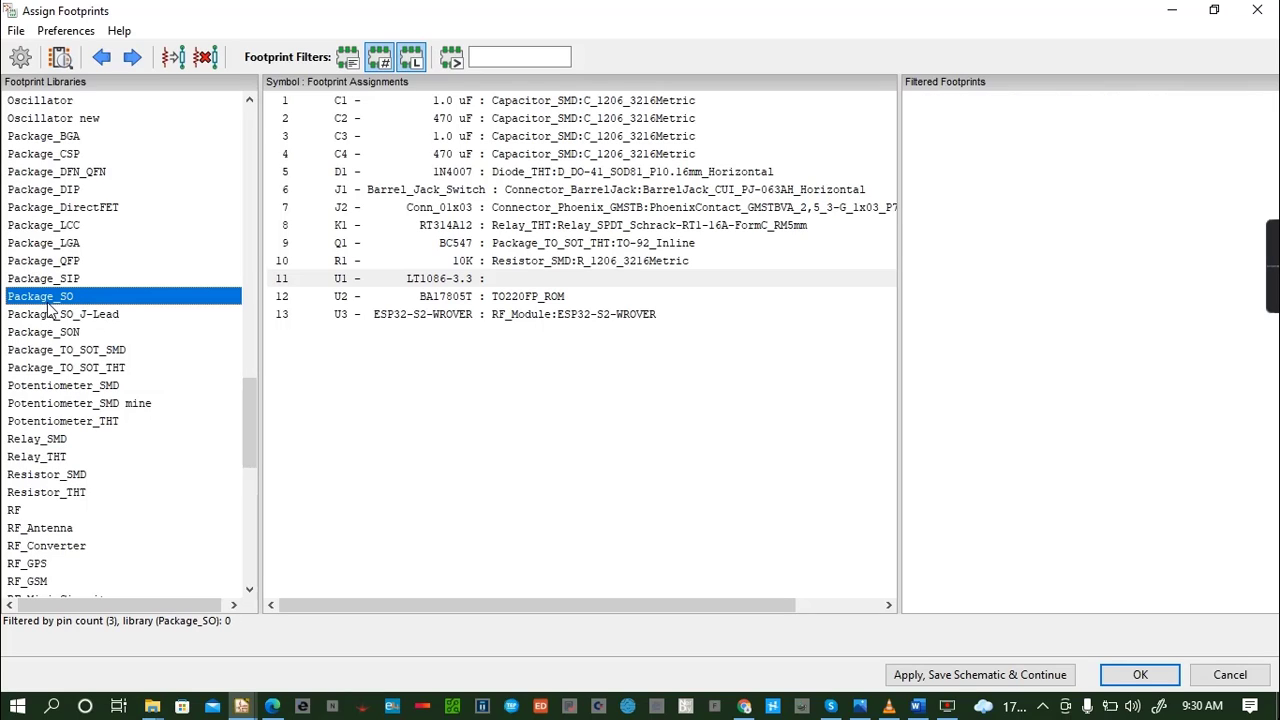
pyautogui.click(88, 315)
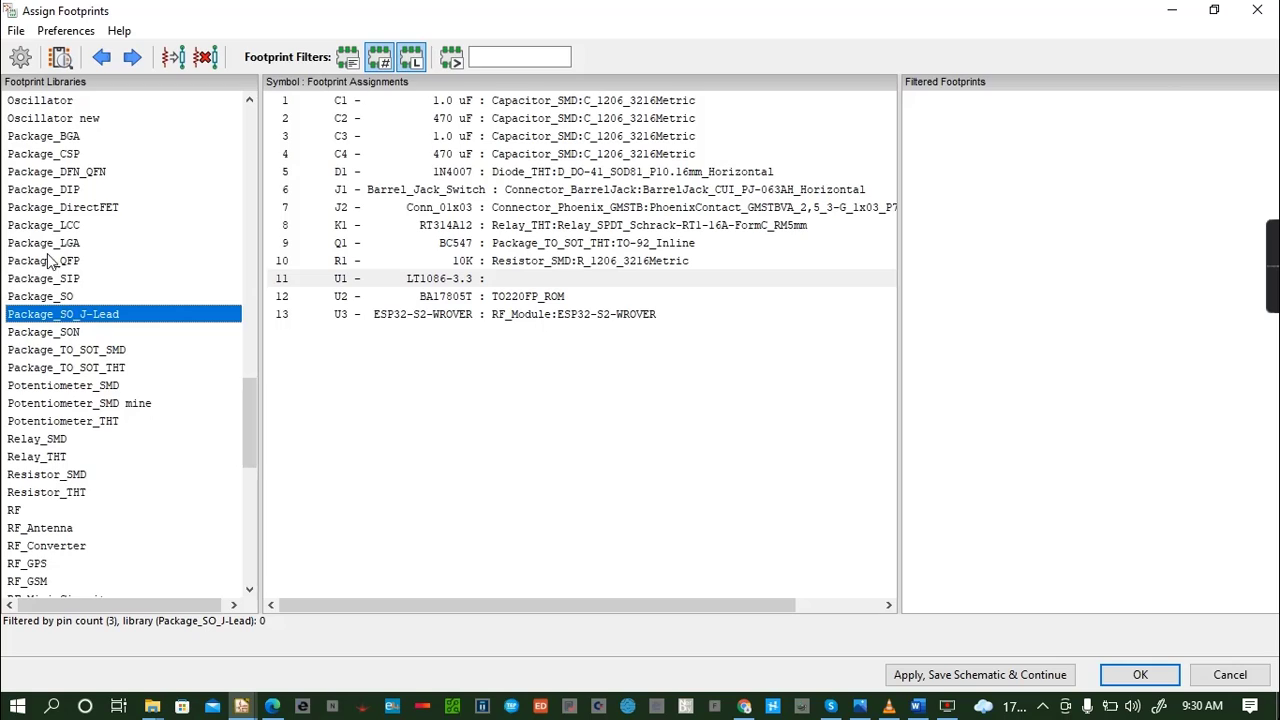
# - Preview the SIP3_11.6x8.5mm footprint from Package_SIP for U1 in 2D and 3D, and close both views
pyautogui.click(77, 280)
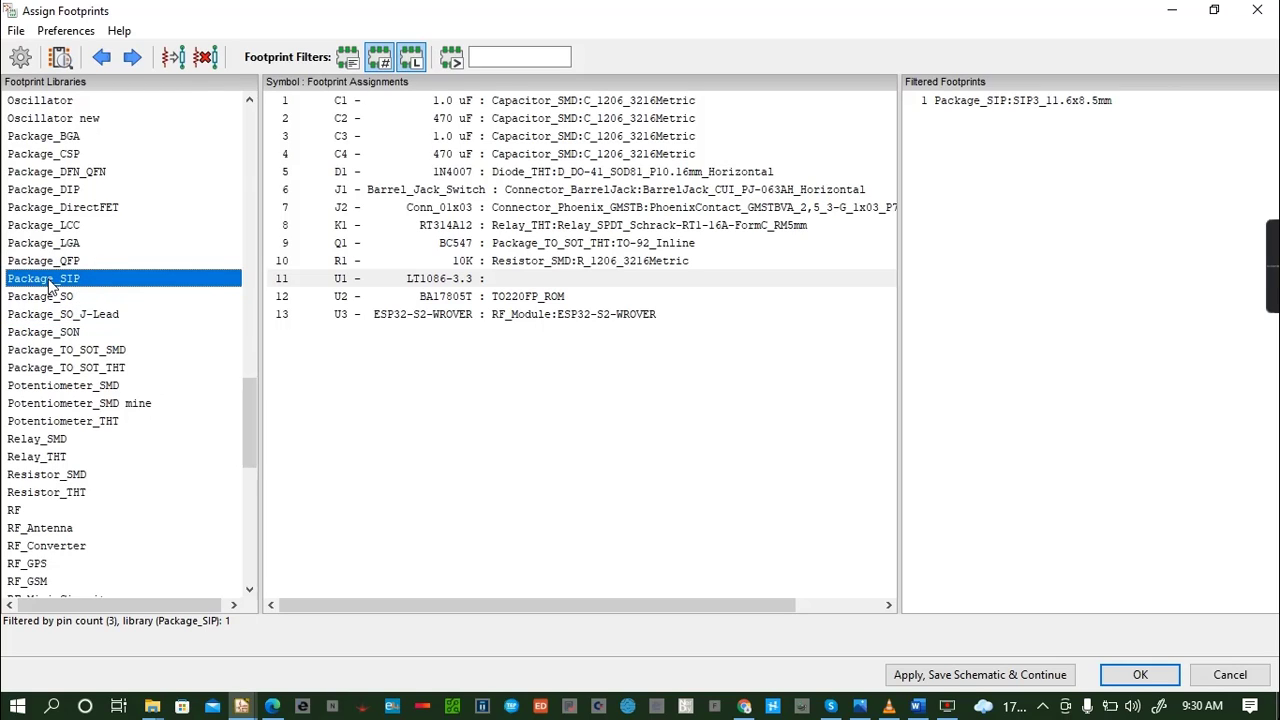
pyautogui.scroll(2, 88, 206)
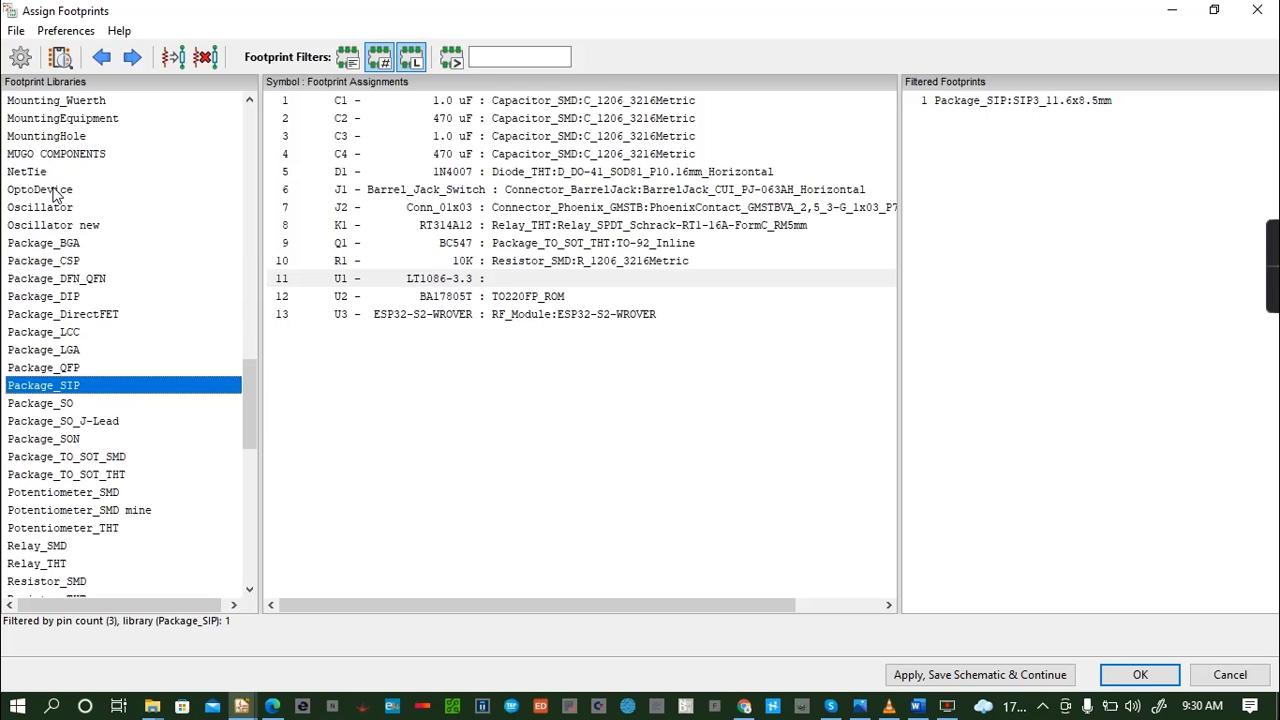
pyautogui.click(1050, 100)
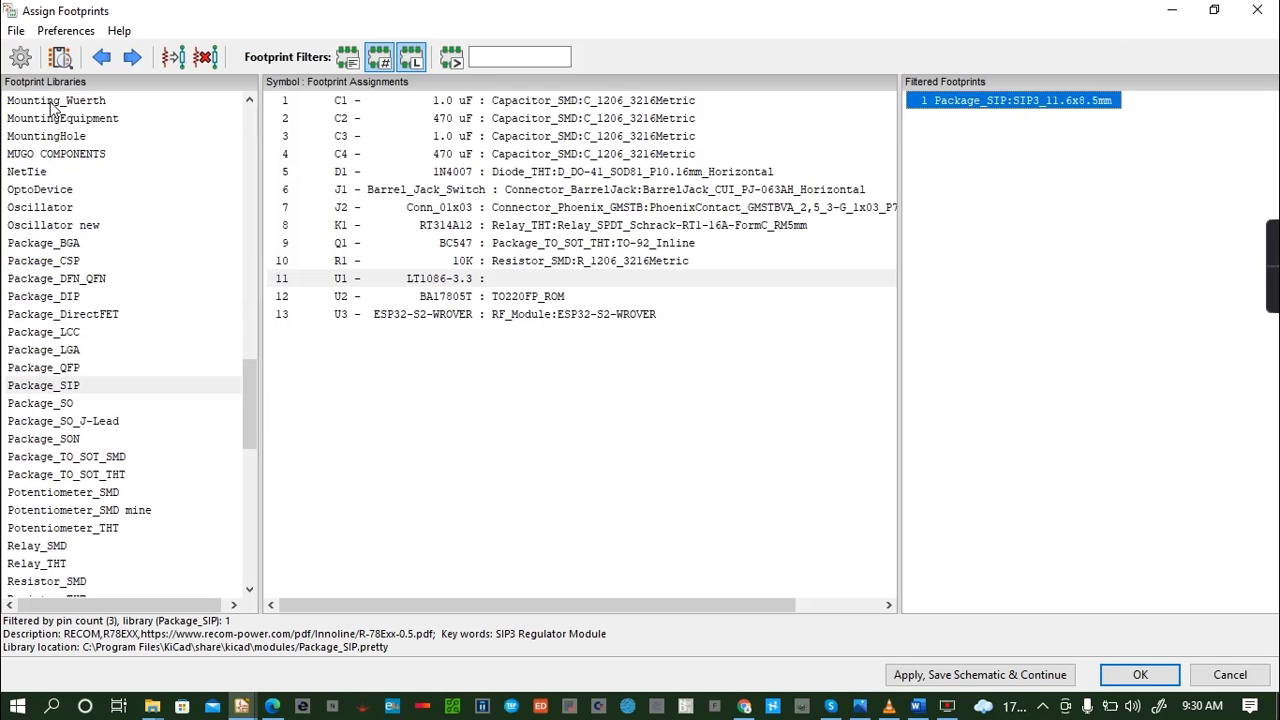
pyautogui.click(60, 57)
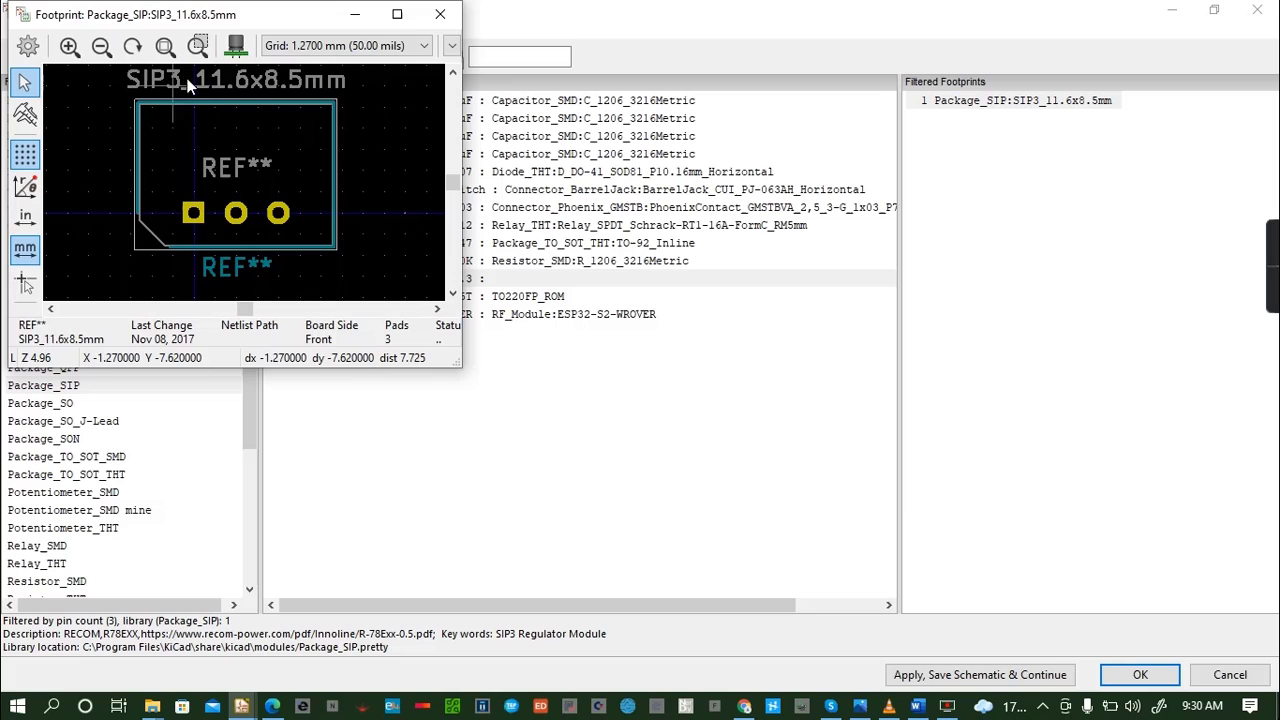
pyautogui.click(238, 47)
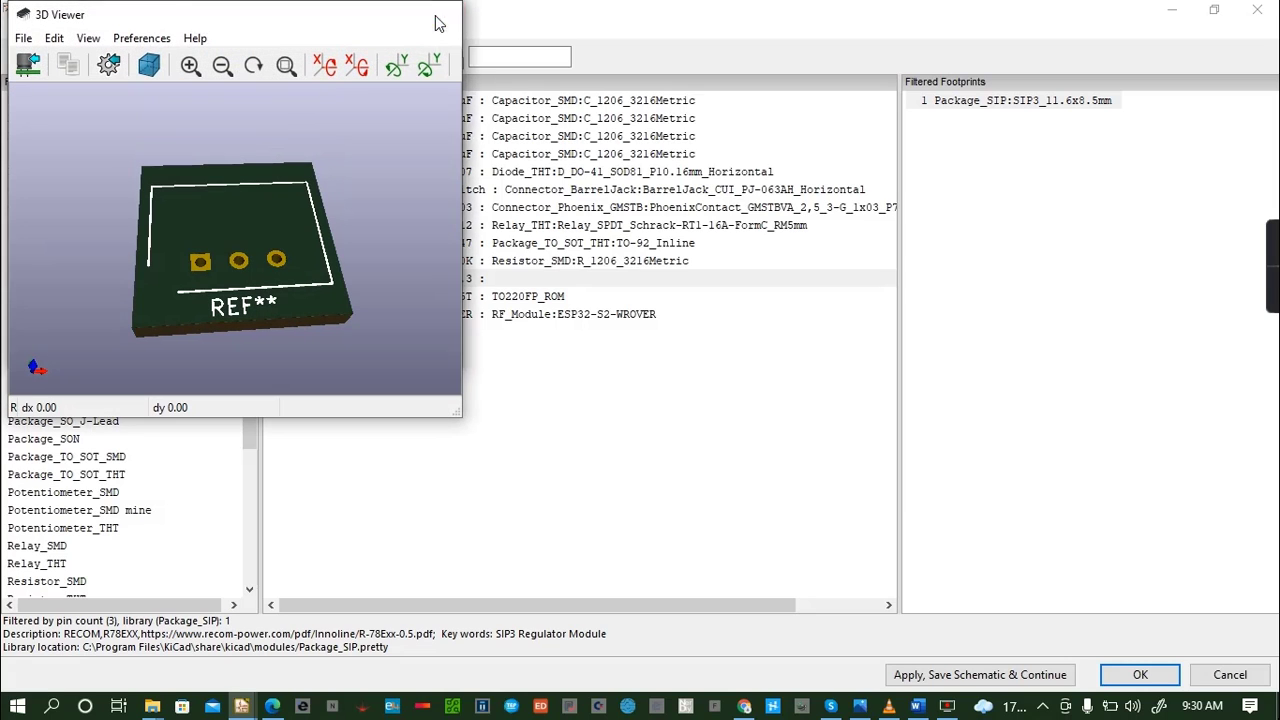
pyautogui.click(440, 14)
pyautogui.click(443, 12)
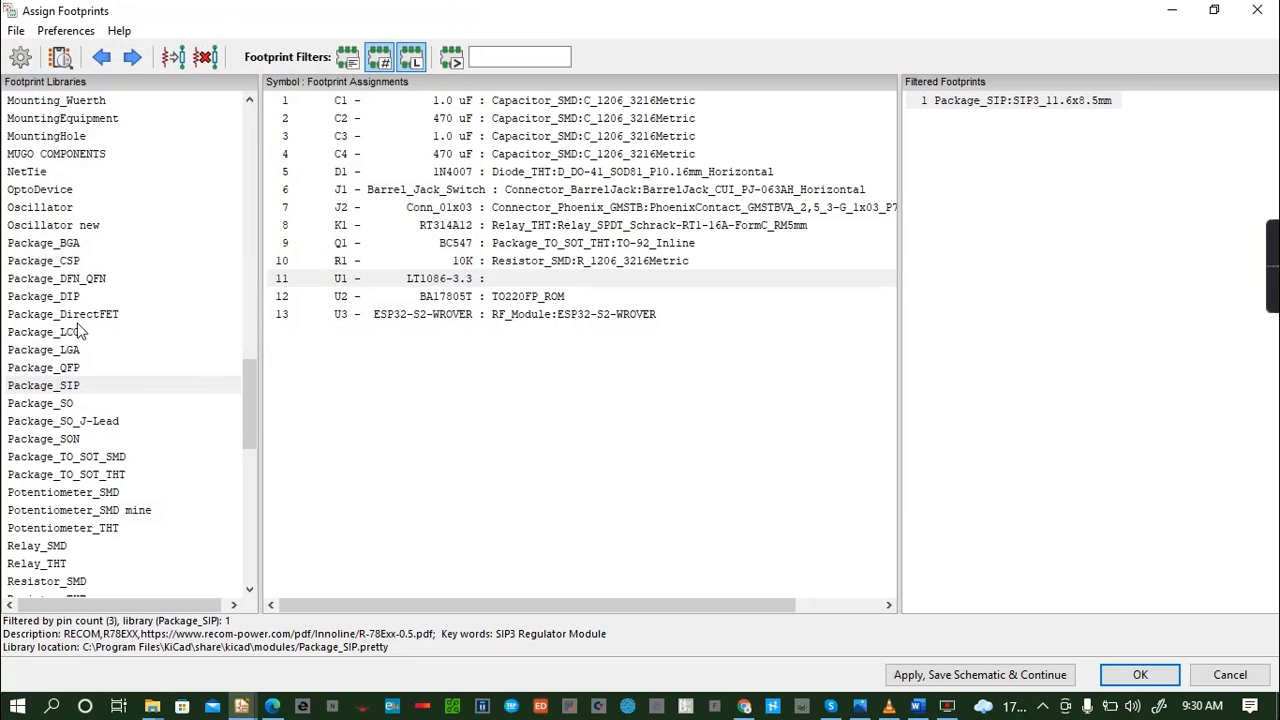
# - Check the Package_CSP and Package_BGA libraries, and preview ROHM_DFN0604-3 from Package_DFN_QFN in 2D and 3D, closing both views
pyautogui.click(68, 264)
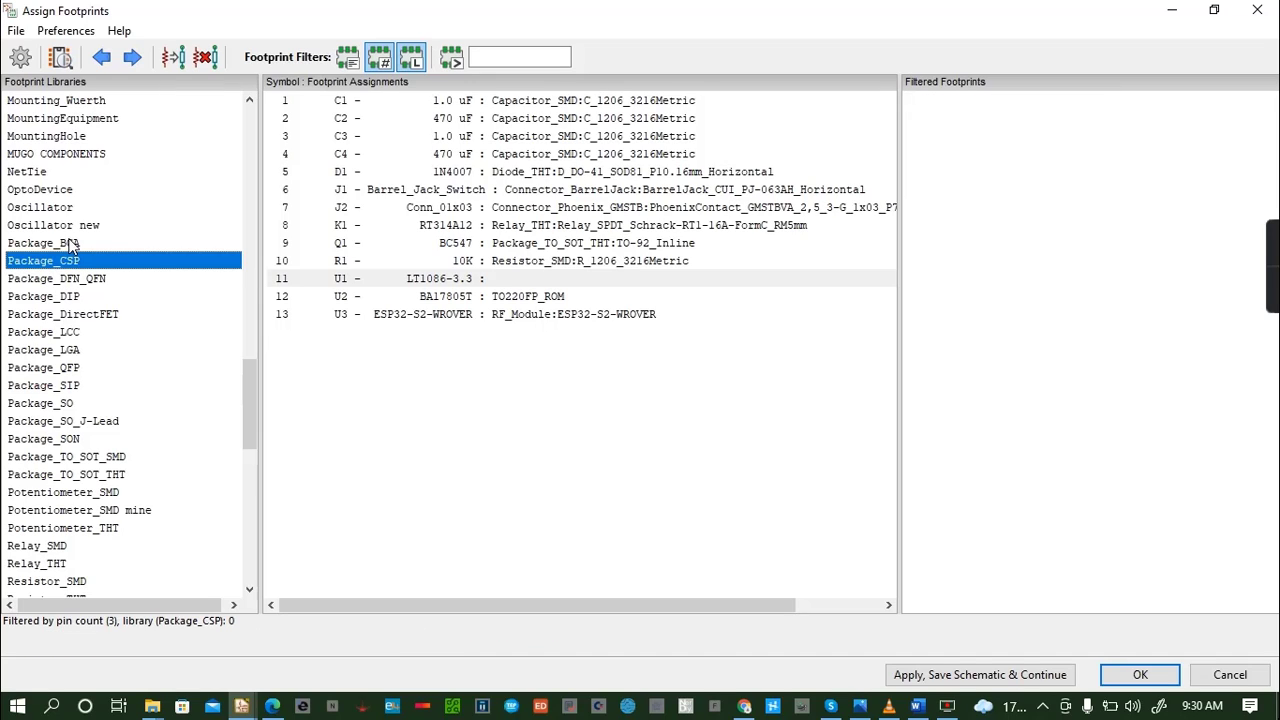
pyautogui.click(70, 245)
pyautogui.click(70, 280)
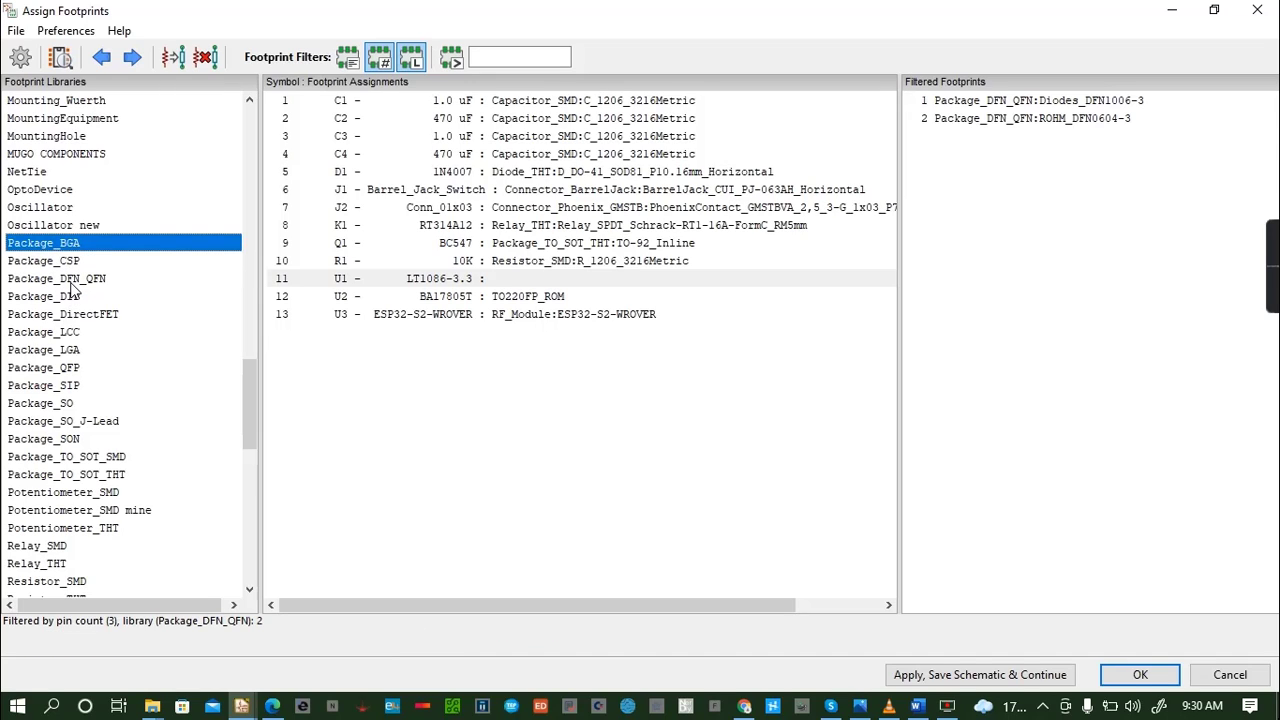
pyautogui.click(1062, 124)
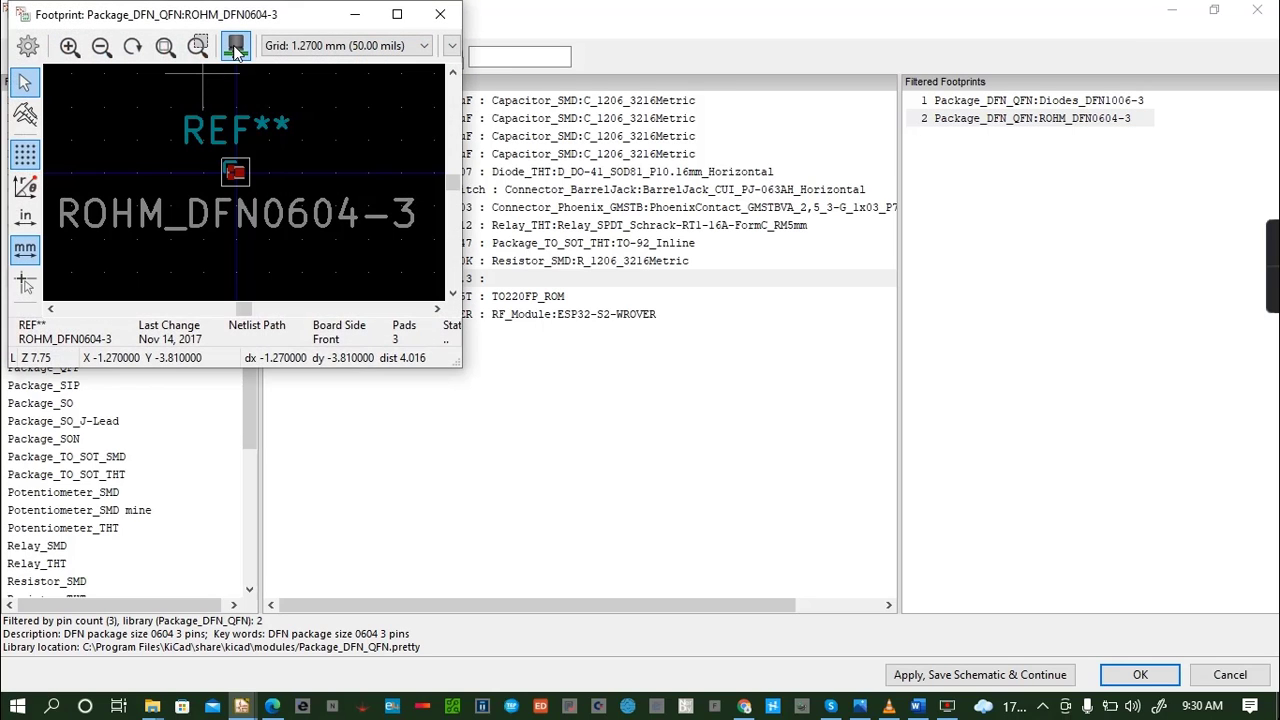
pyautogui.click(238, 46)
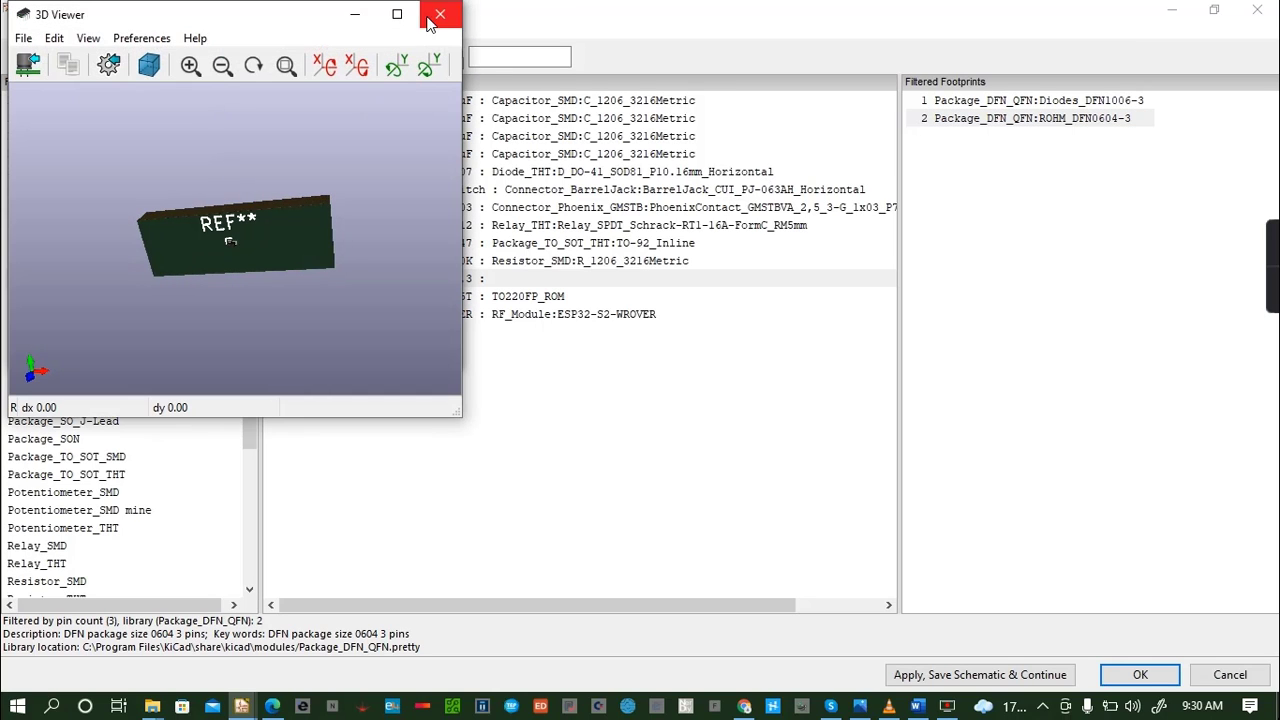
pyautogui.click(440, 14)
pyautogui.click(440, 12)
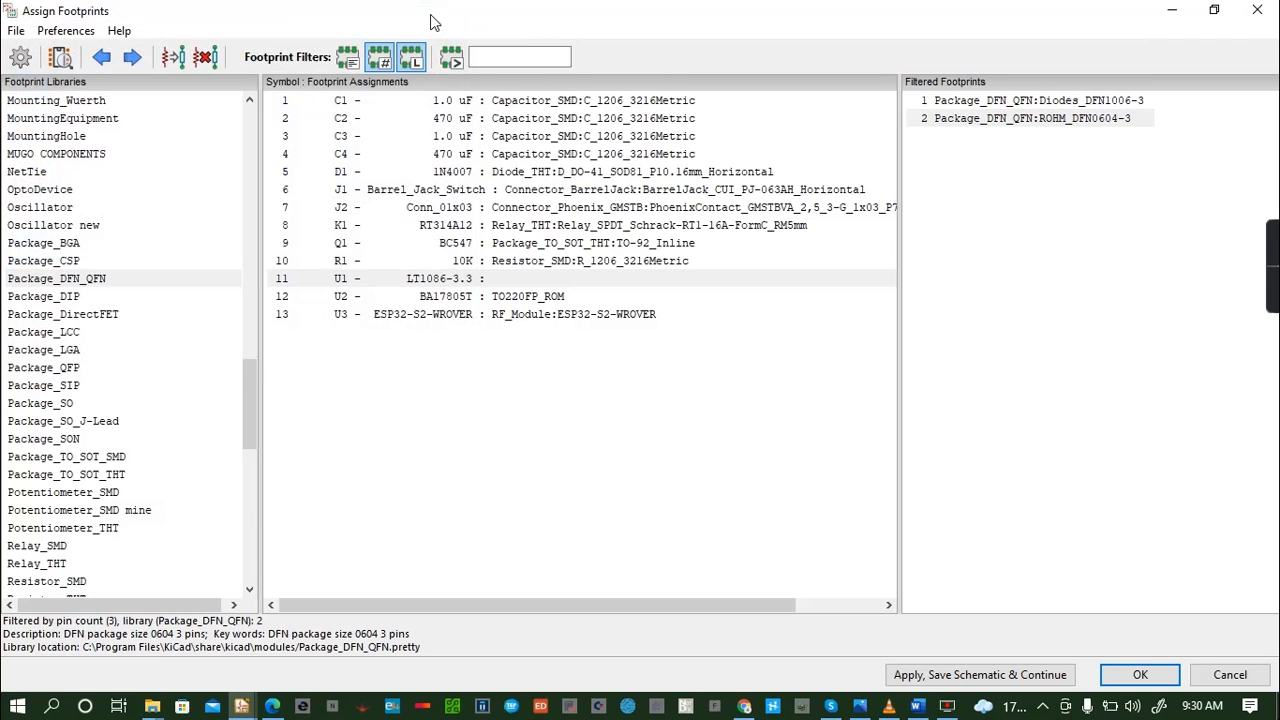
# - Look through the Package_LCC, LGA, QFP, SIP, SO, SO_J-Lead and SON libraries for a three-pin footprint matching U1
pyautogui.click(84, 334)
pyautogui.click(68, 353)
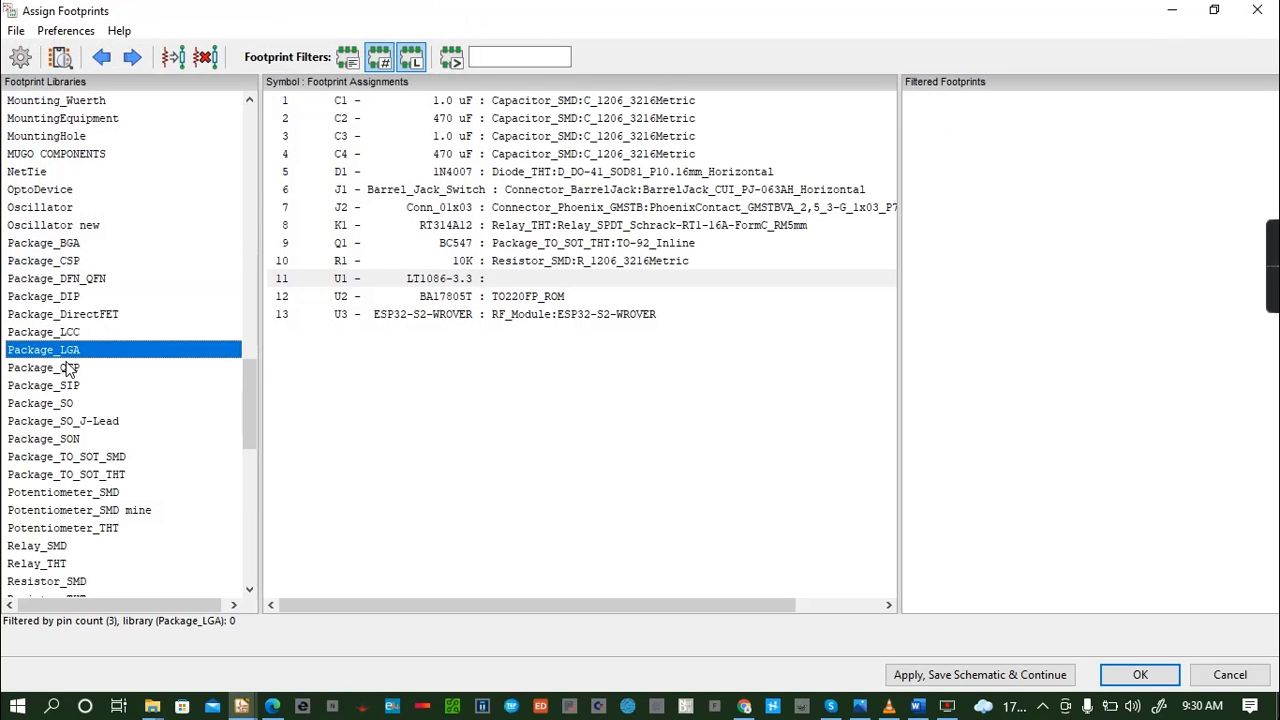
pyautogui.click(68, 369)
pyautogui.click(71, 387)
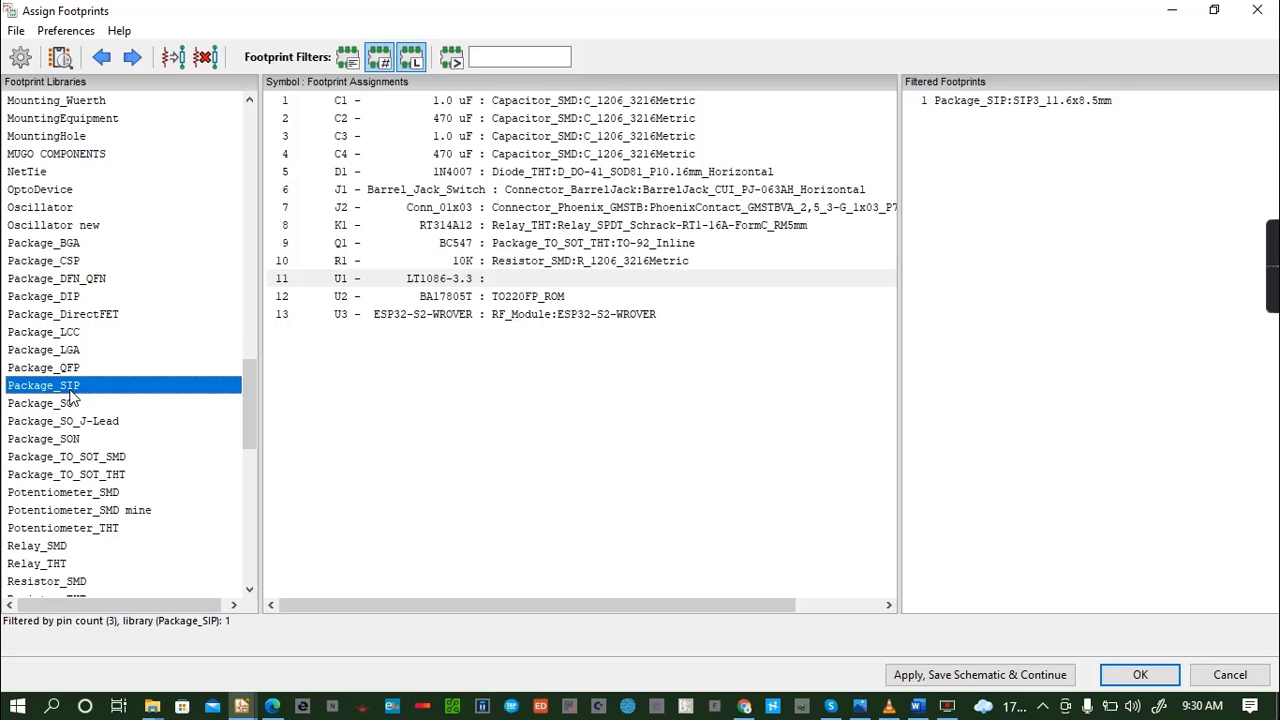
pyautogui.click(77, 404)
pyautogui.click(80, 420)
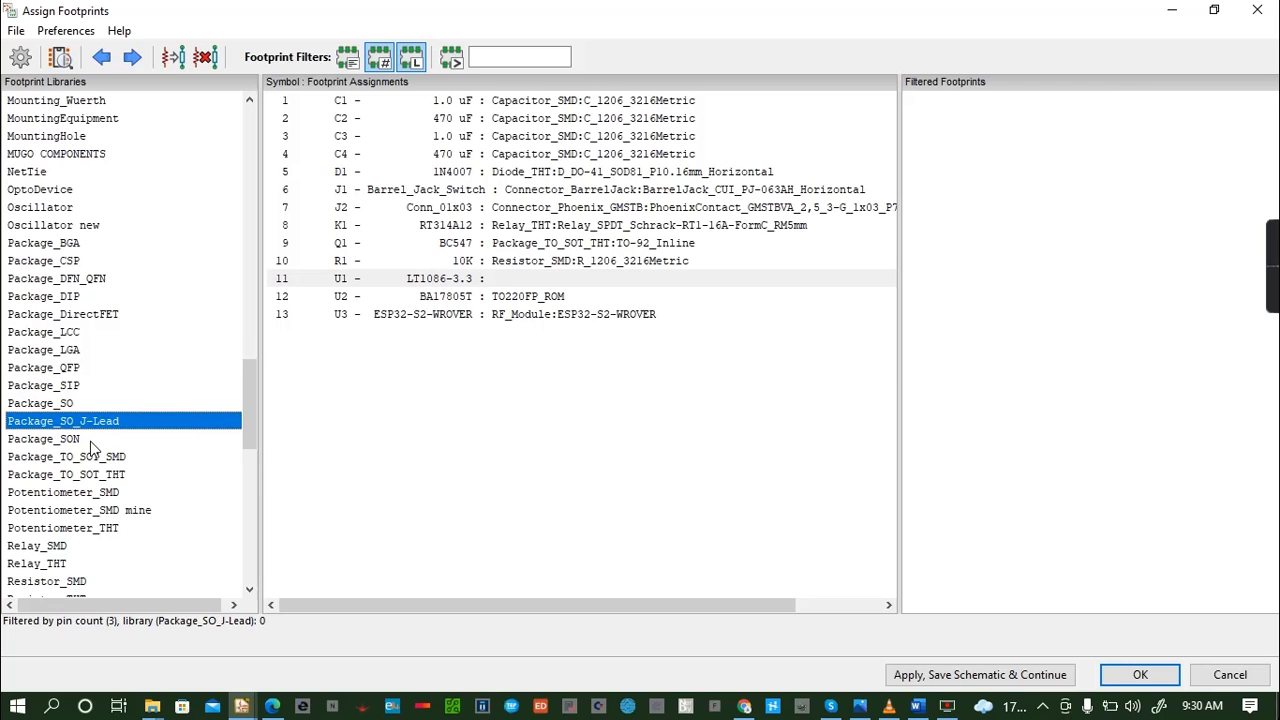
pyautogui.click(82, 441)
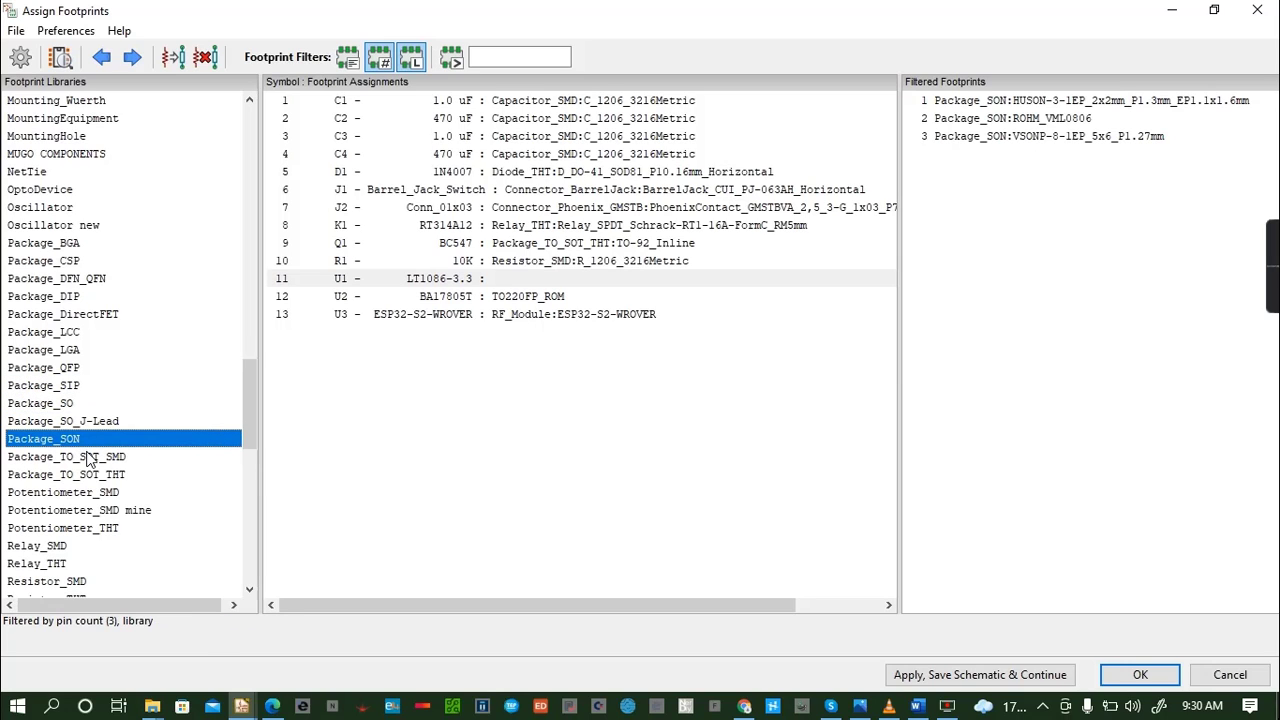
# - Inspect the ATPAK-2 footprint from Package_TO_SOT_SMD in 2D and rotated in 3D, and close both views
pyautogui.click(88, 457)
pyautogui.click(1061, 101)
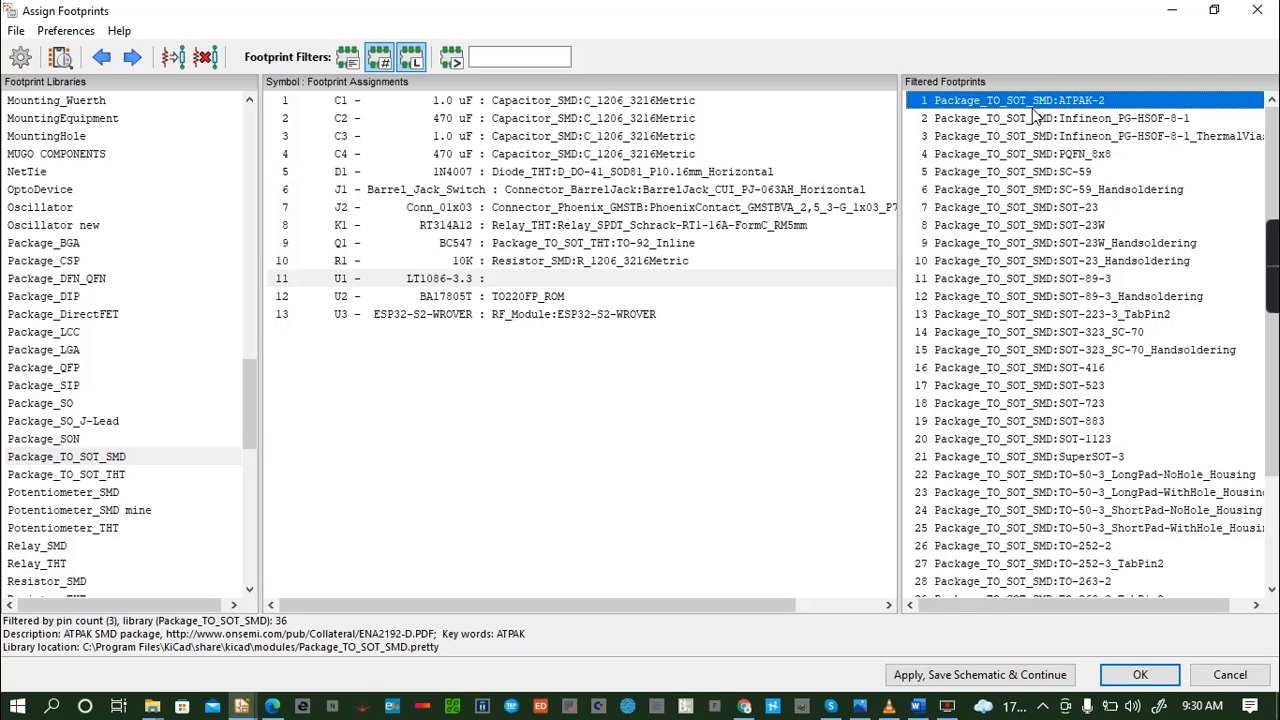
pyautogui.click(62, 60)
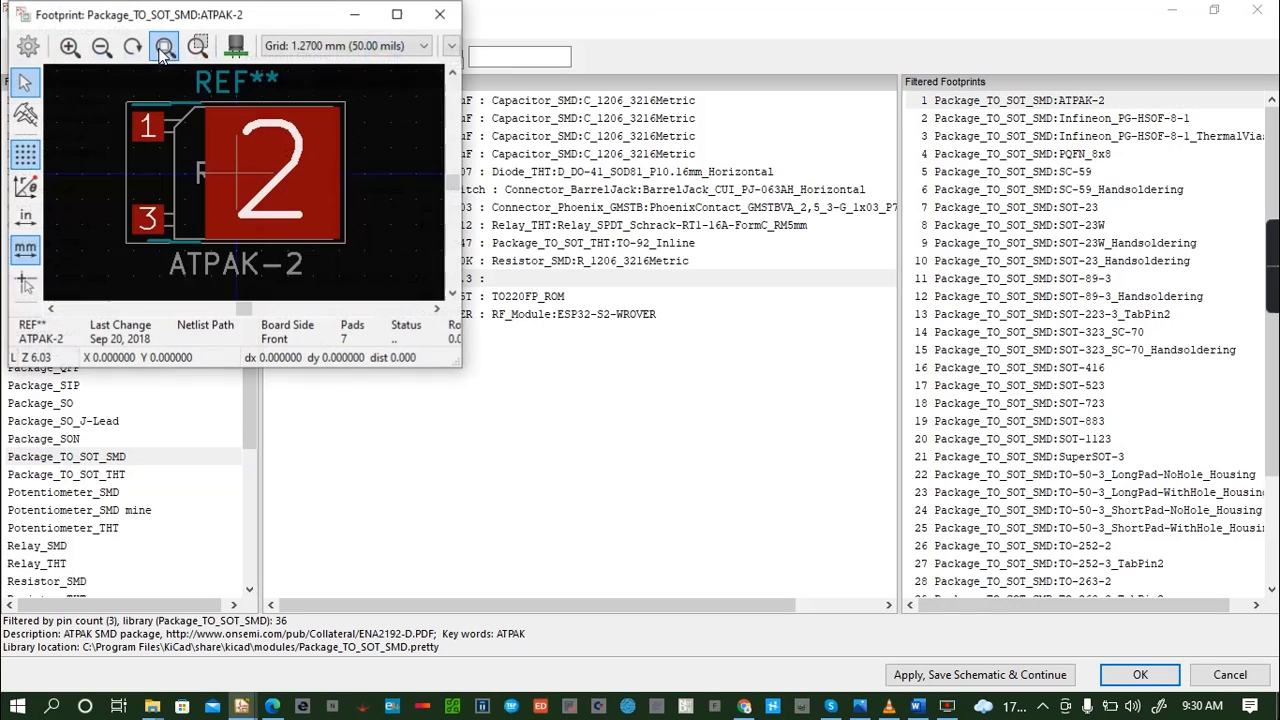
pyautogui.click(232, 55)
pyautogui.moveTo(229, 281)
pyautogui.mouseDown()
pyautogui.moveTo(238, 173)
pyautogui.moveTo(214, 293)
pyautogui.mouseUp()
pyautogui.click(440, 14)
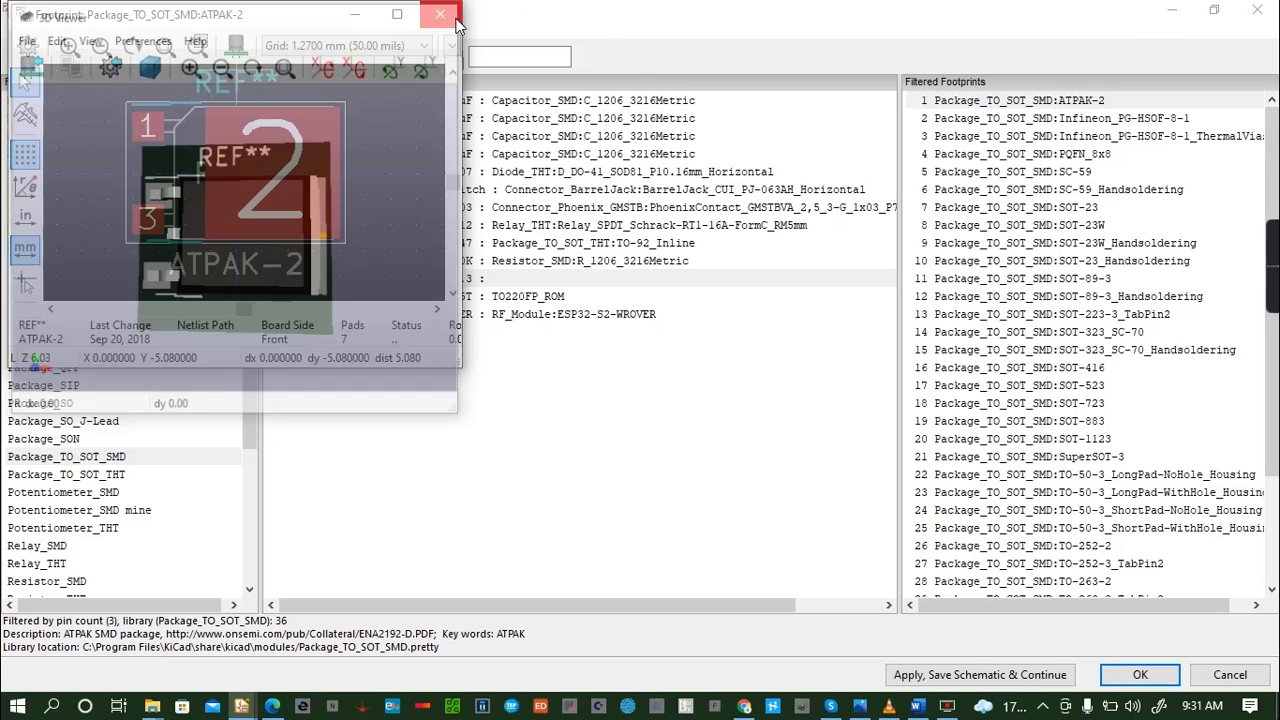
pyautogui.click(440, 14)
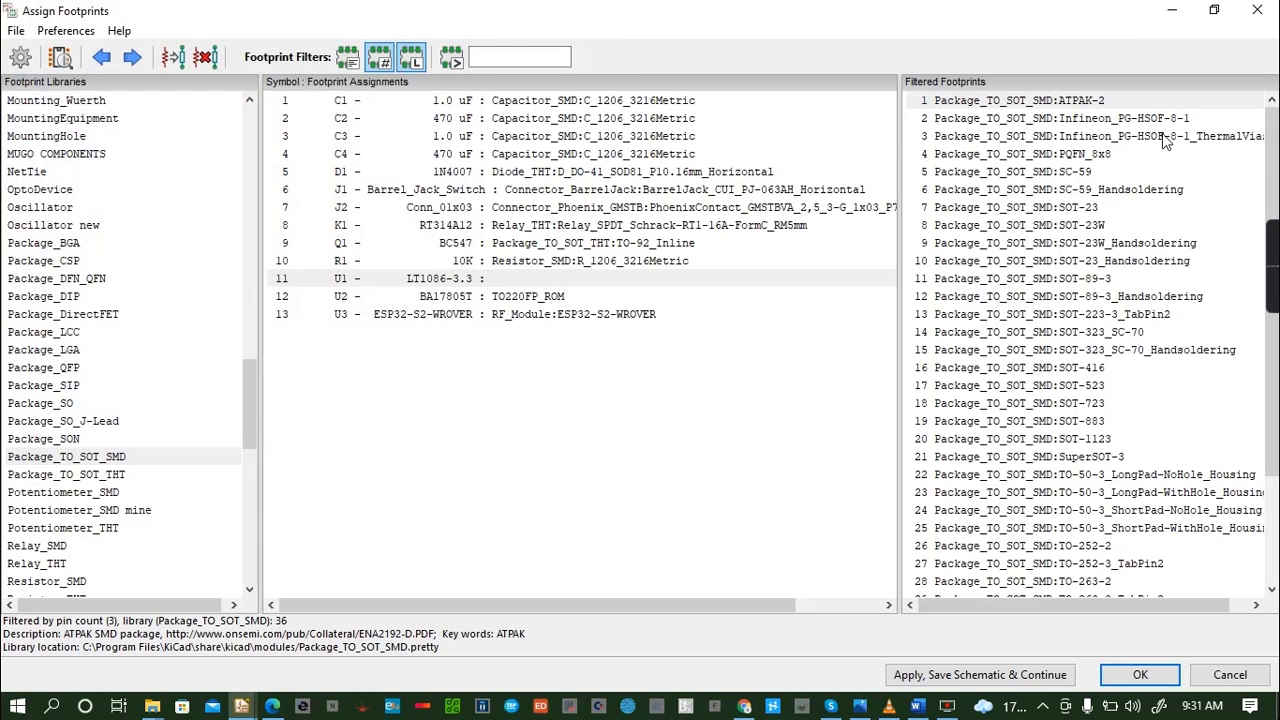
# - Inspect the SC-59 footprint from Package_TO_SOT_SMD in 2D and rotated in 3D, and close both views
pyautogui.click(1040, 172)
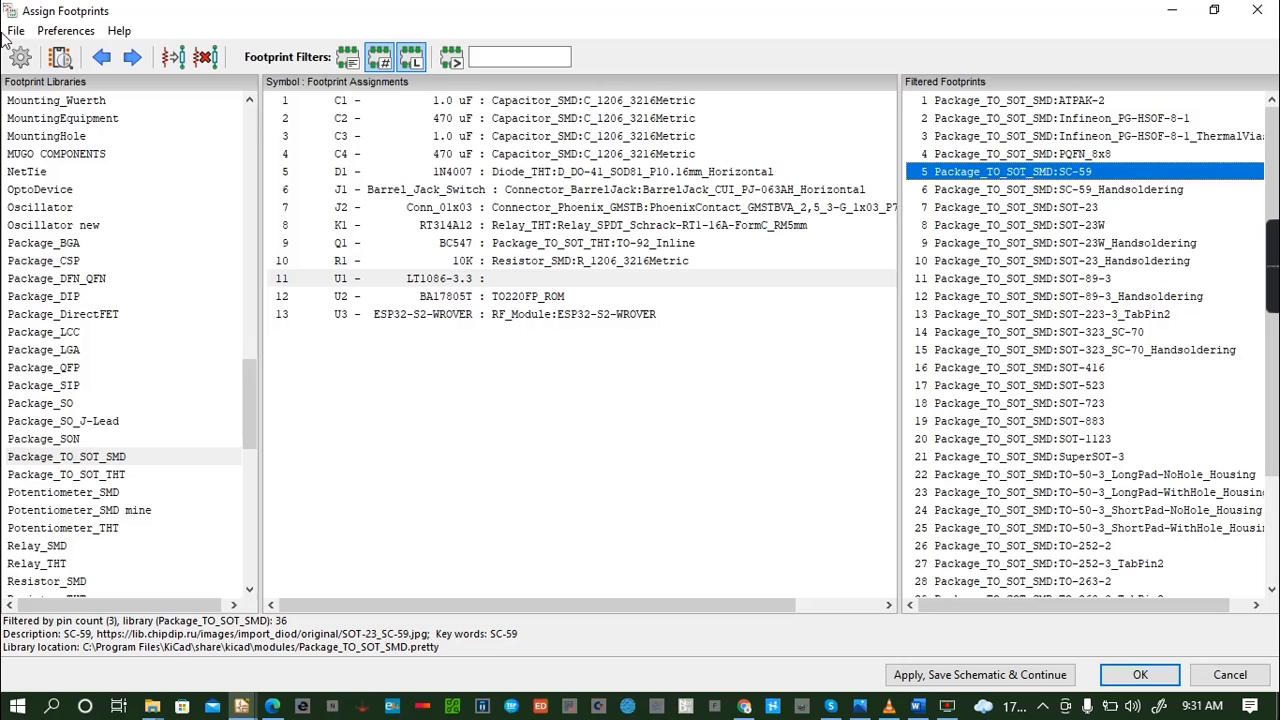
pyautogui.click(60, 58)
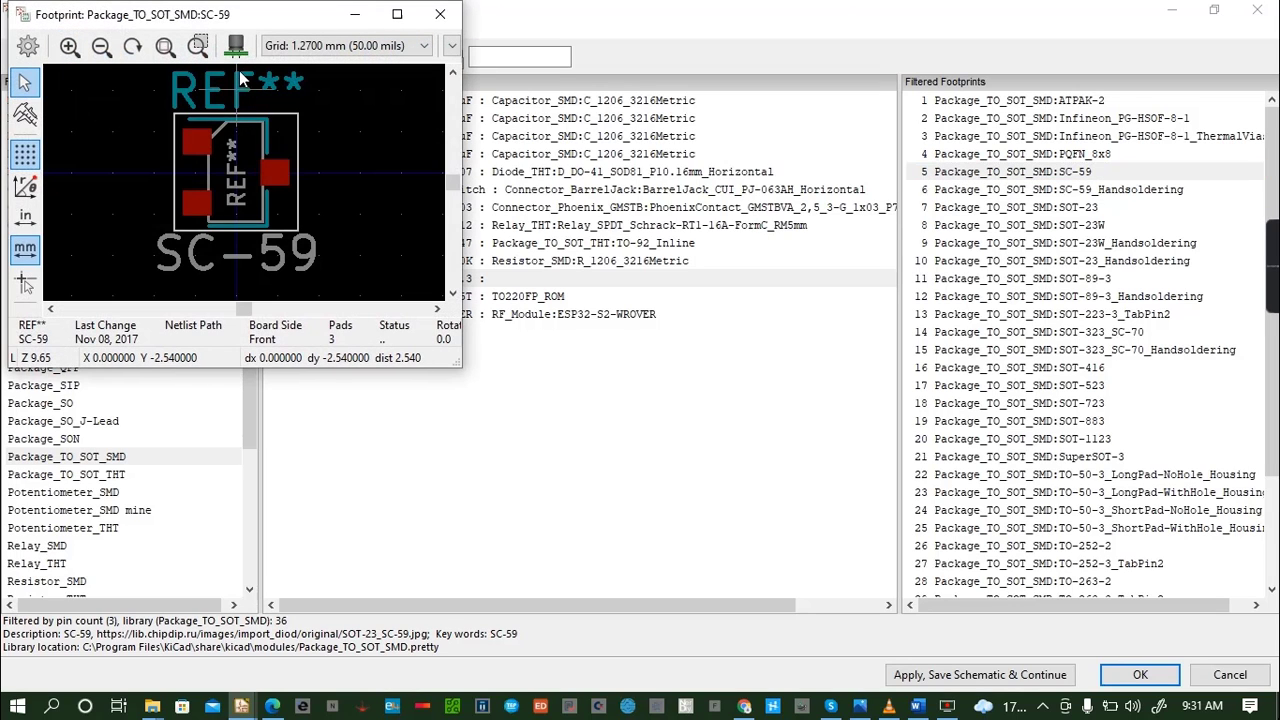
pyautogui.click(236, 47)
pyautogui.moveTo(240, 253); pyautogui.dragTo(190, 194)
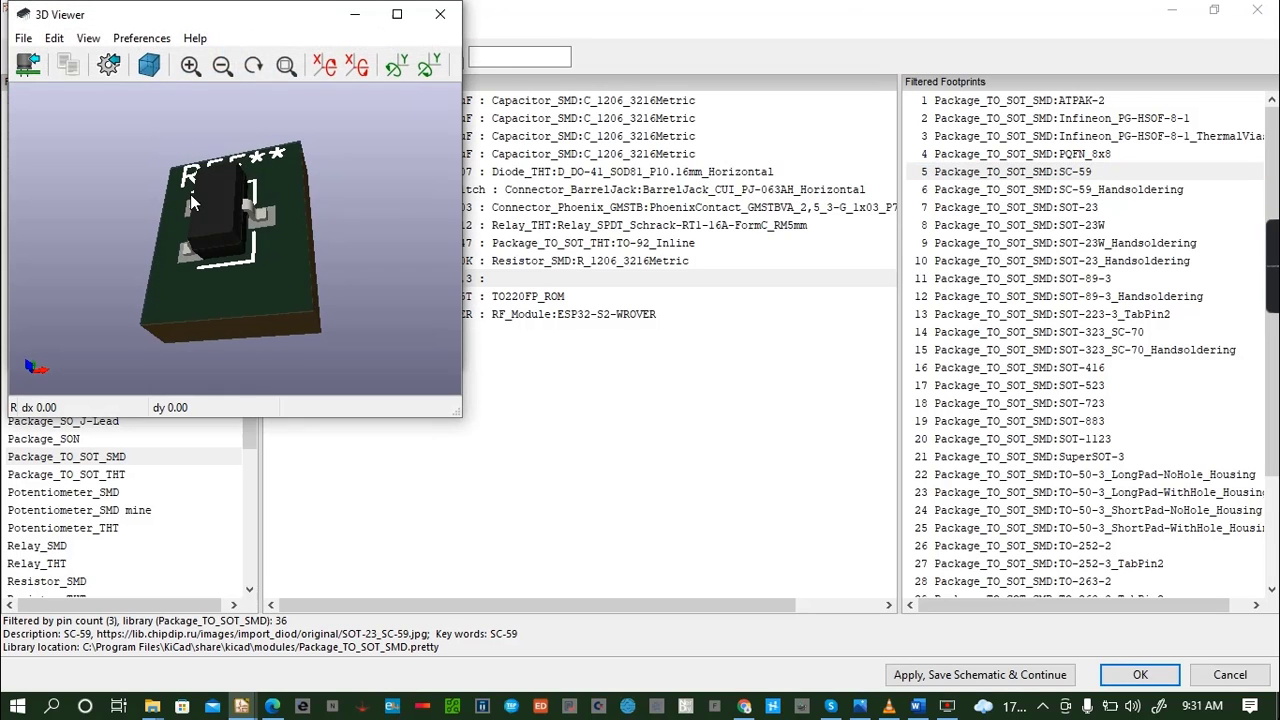
pyautogui.click(440, 14)
pyautogui.click(440, 14)
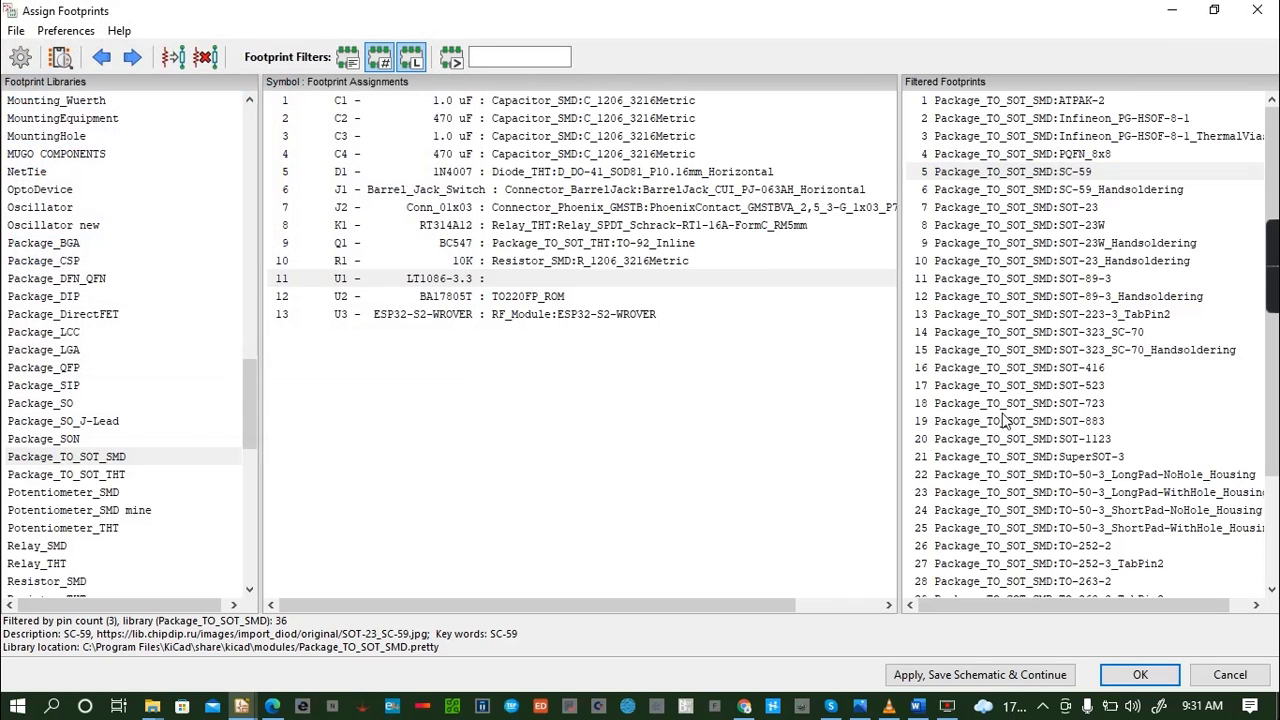
# - Inspect the SOT-416 footprint from Package_TO_SOT_SMD in 2D and 3D, and close both views
pyautogui.click(1057, 370)
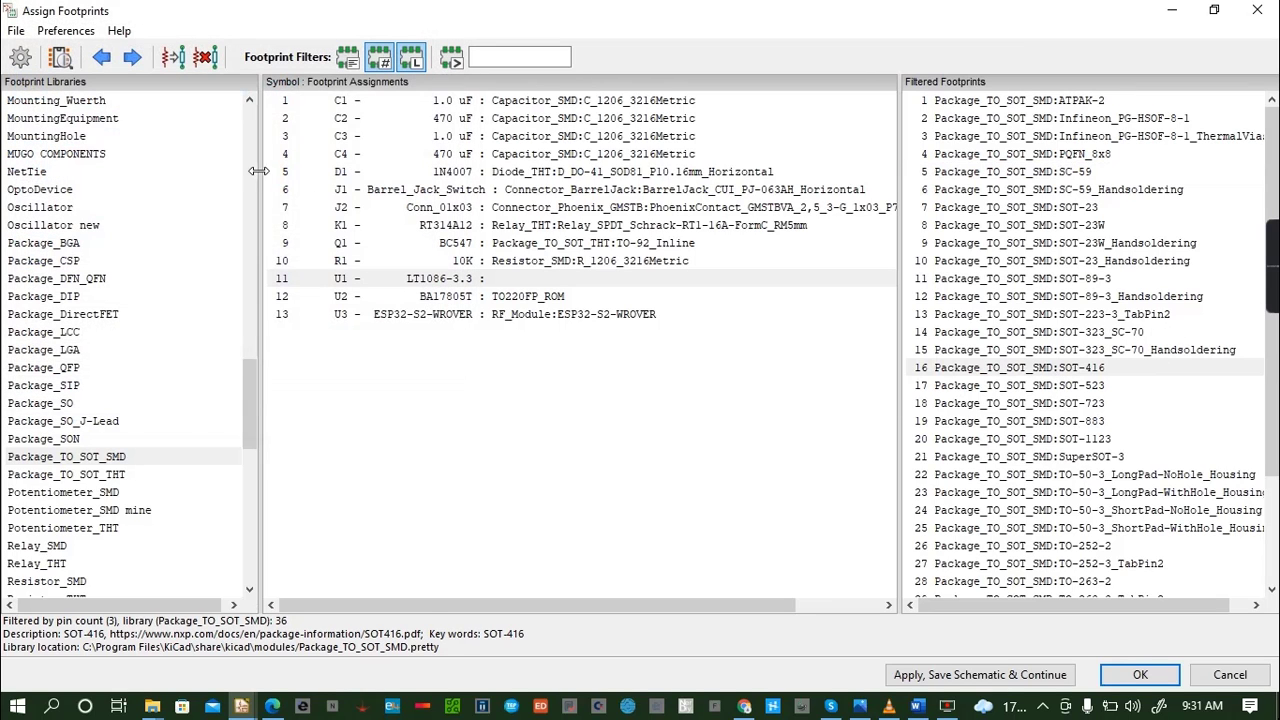
pyautogui.click(1020, 368)
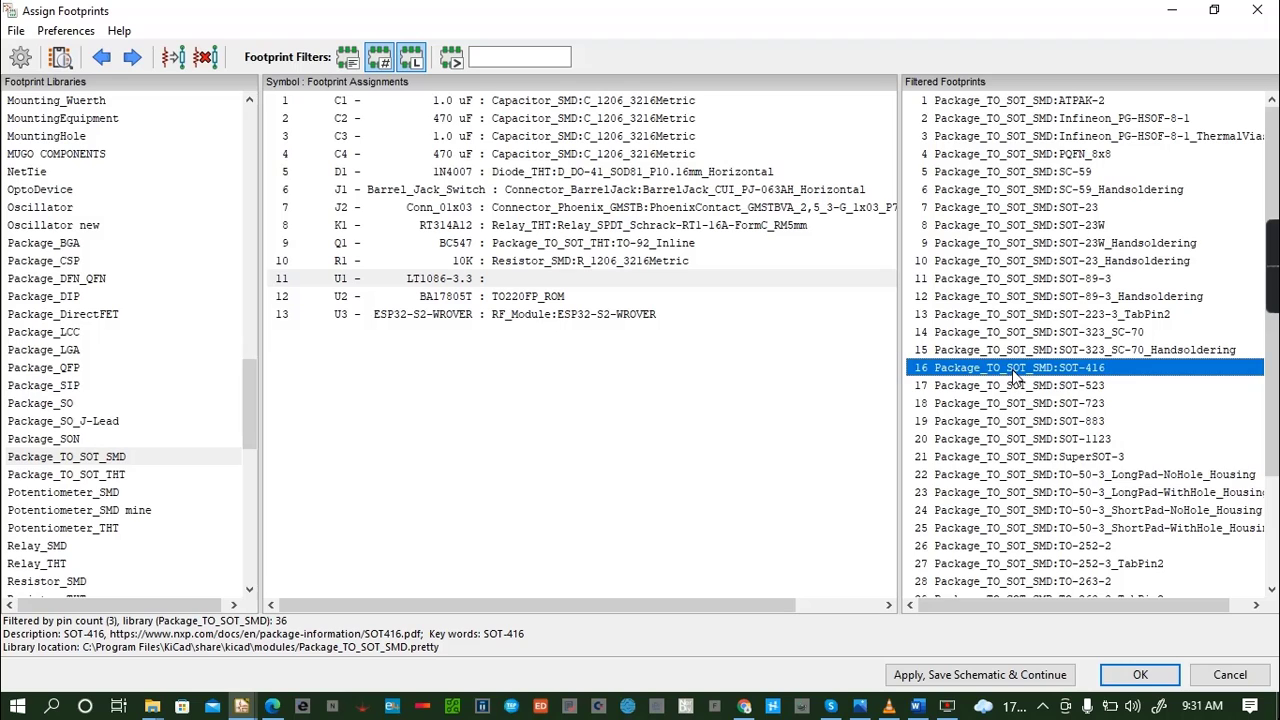
pyautogui.click(59, 58)
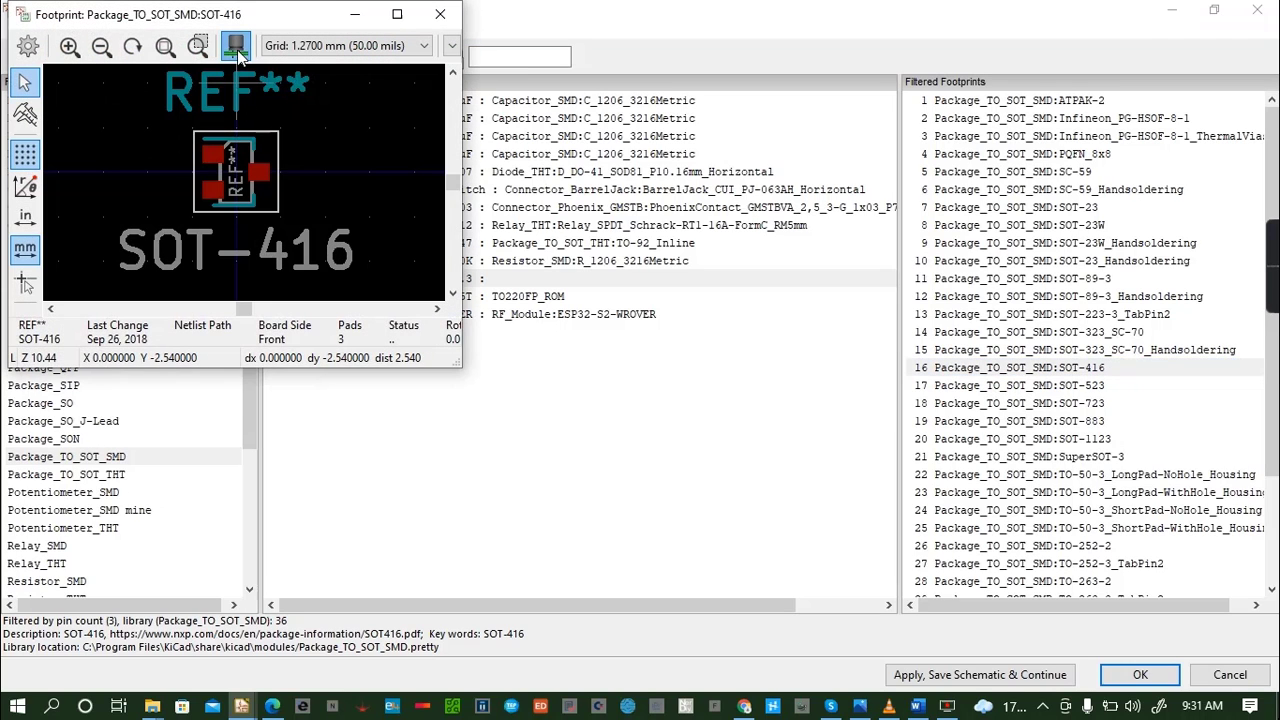
pyautogui.click(237, 47)
pyautogui.click(440, 24)
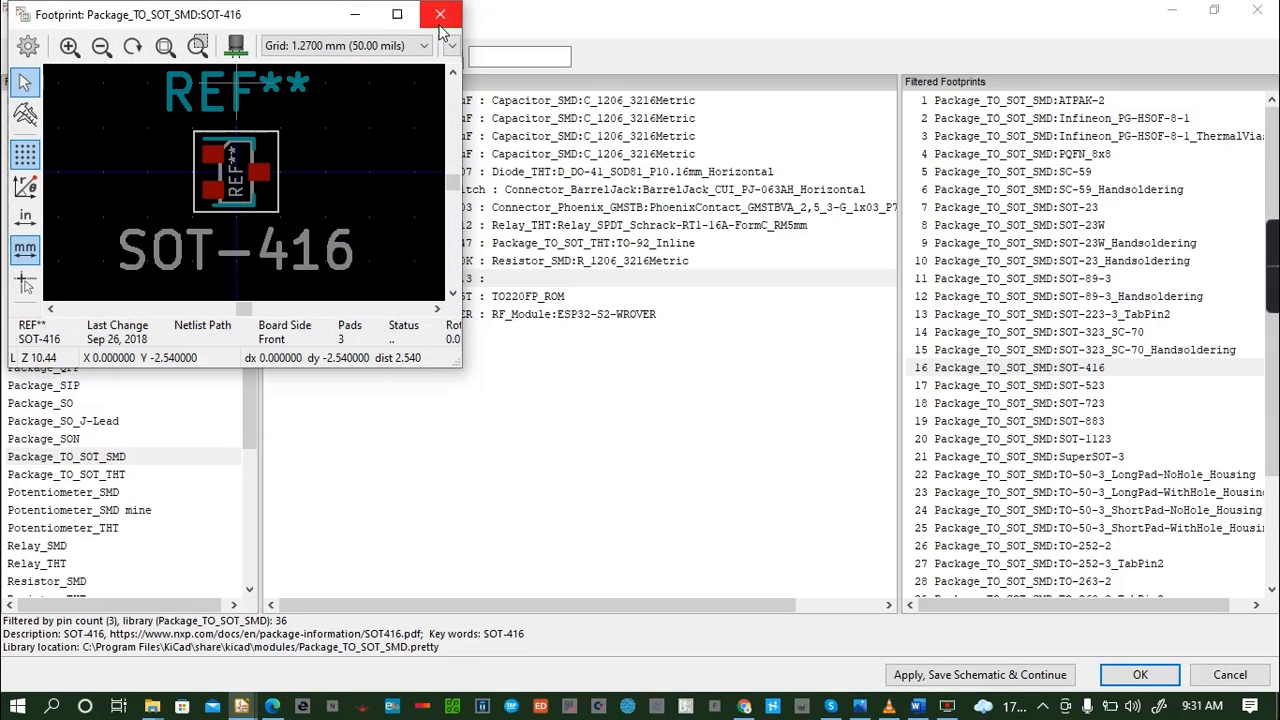
pyautogui.click(440, 14)
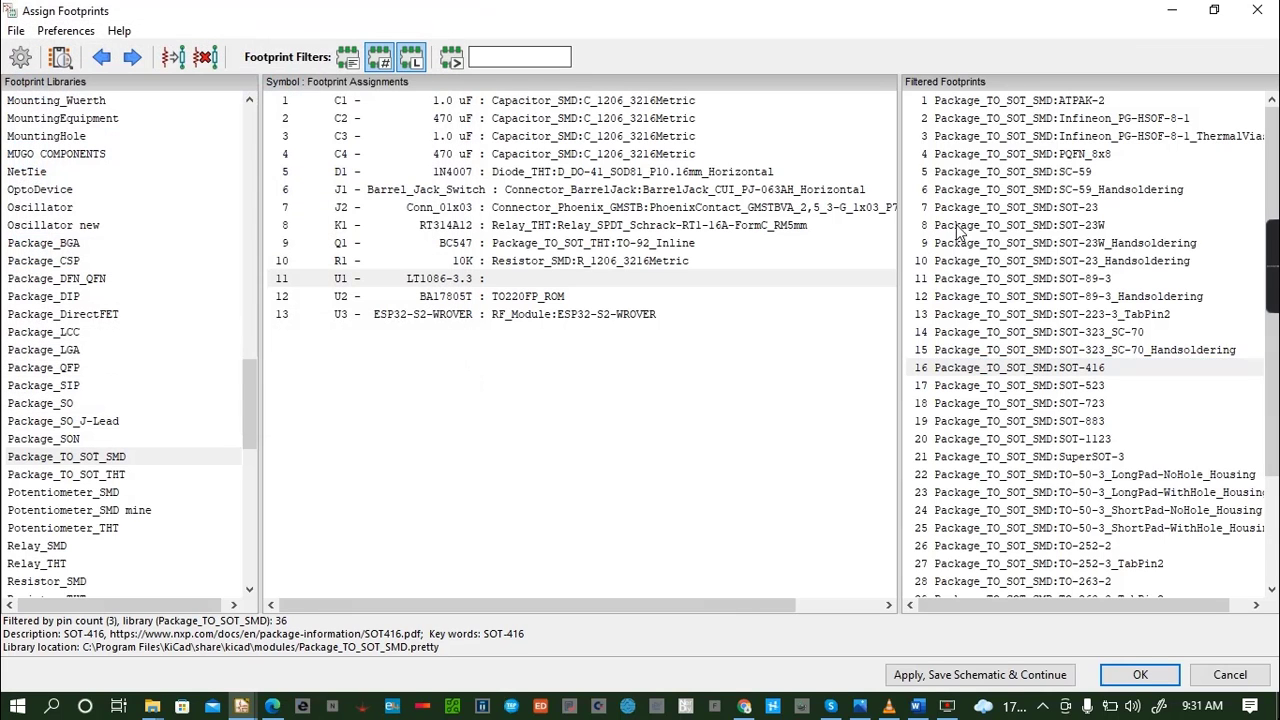
# - Inspect the SOT-23 footprint from Package_TO_SOT_SMD in 2D and rotated in 3D, and close both views
pyautogui.click(1072, 190)
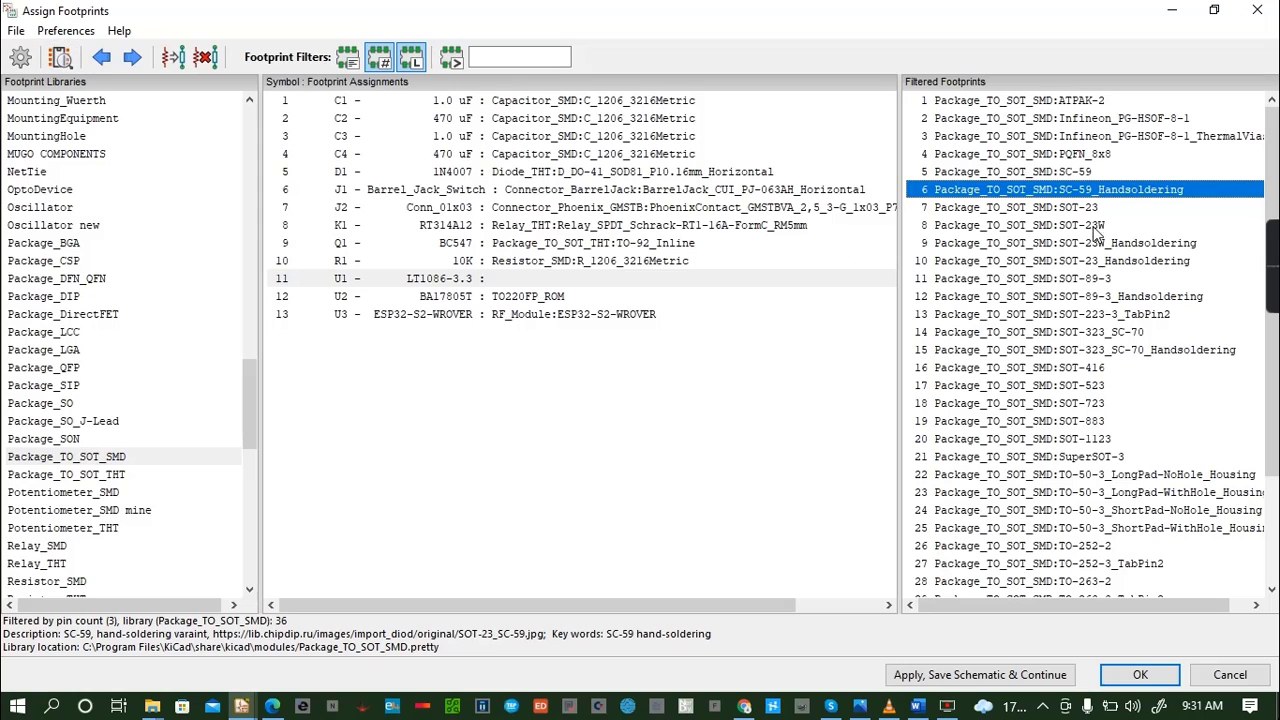
pyautogui.click(1066, 209)
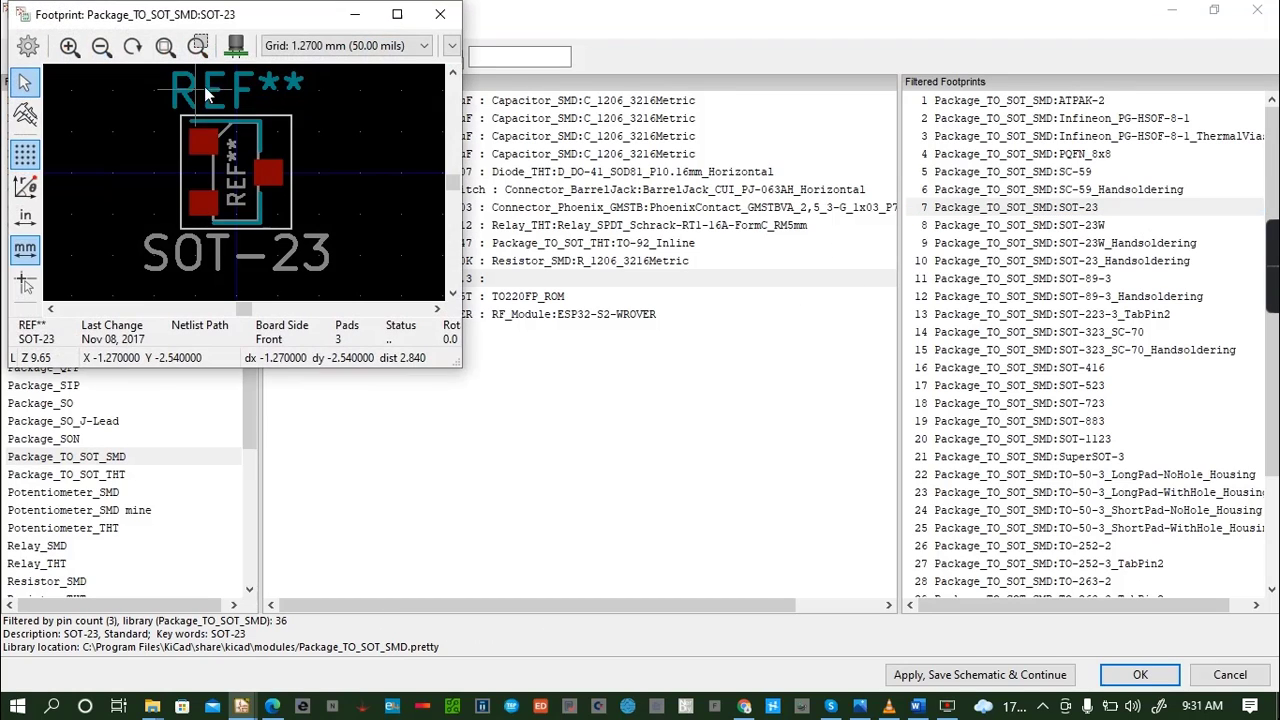
pyautogui.click(228, 49)
pyautogui.moveTo(263, 285); pyautogui.dragTo(280, 240)
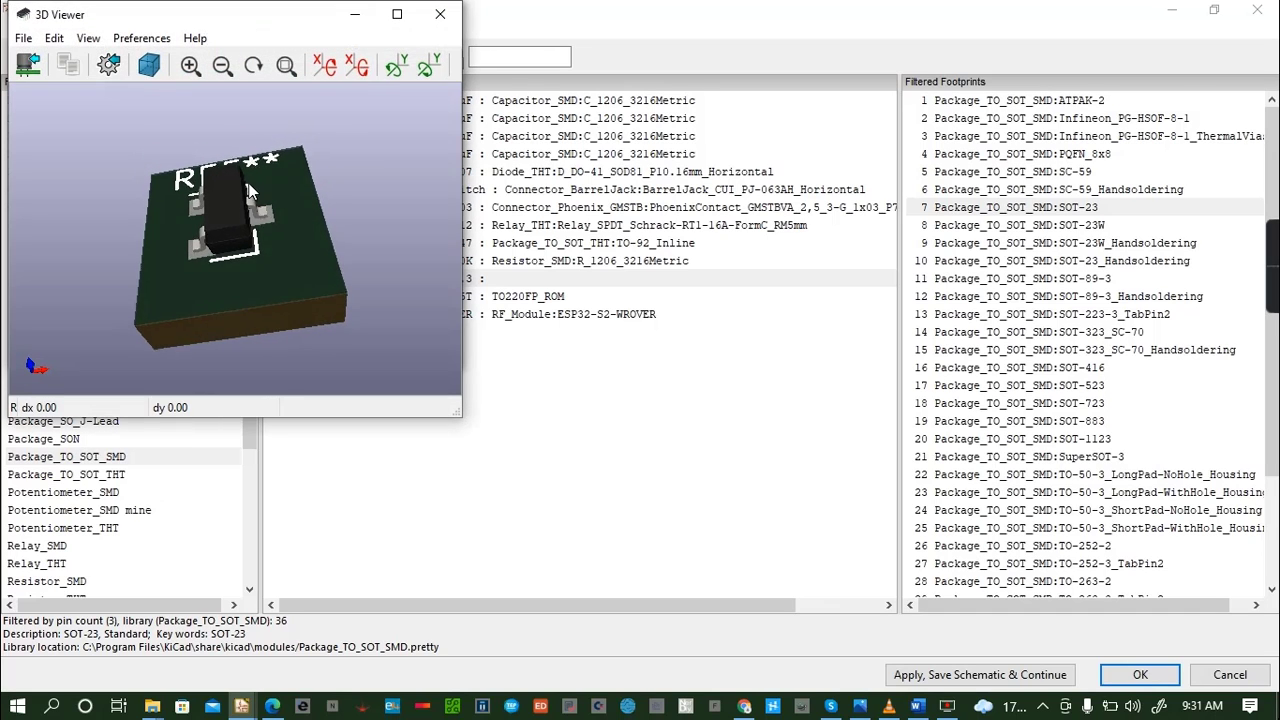
pyautogui.click(446, 16)
pyautogui.click(457, 27)
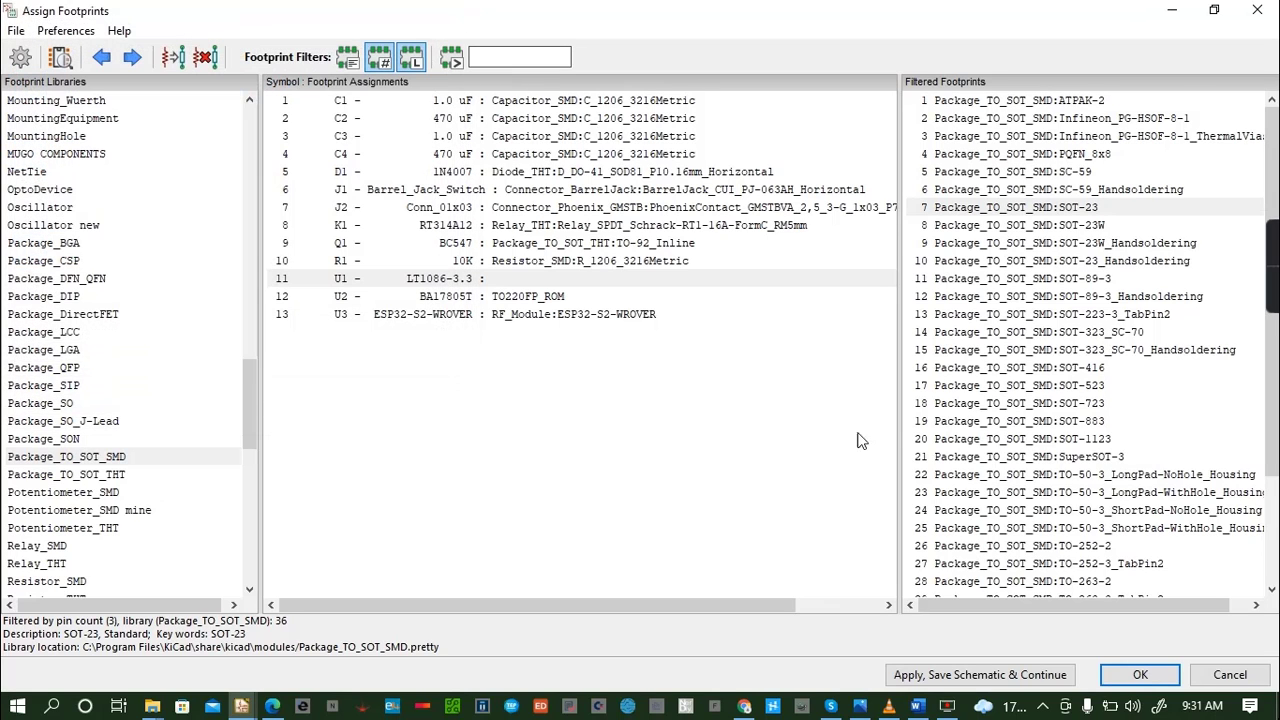
# - Inspect the TO-268-2 footprint from Package_TO_SOT_SMD in 2D and rotated in 3D, and close both views
pyautogui.scroll(-3, 1100, 440)
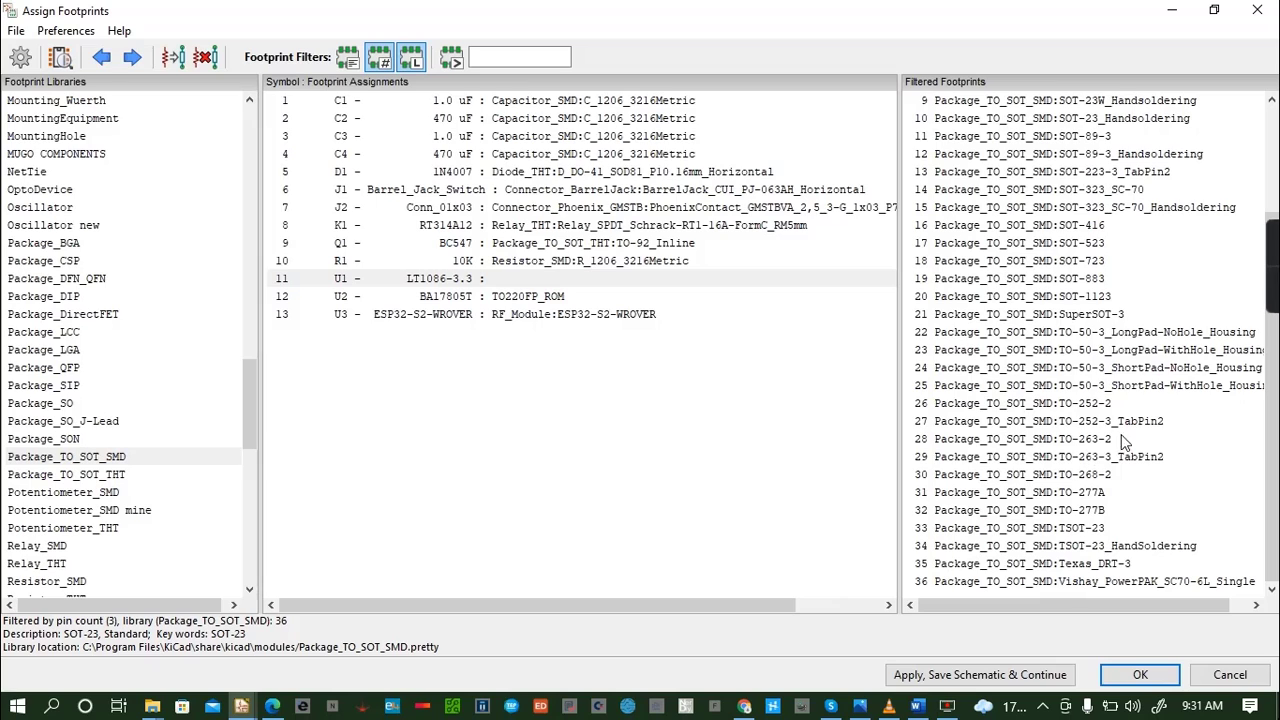
pyautogui.click(1058, 482)
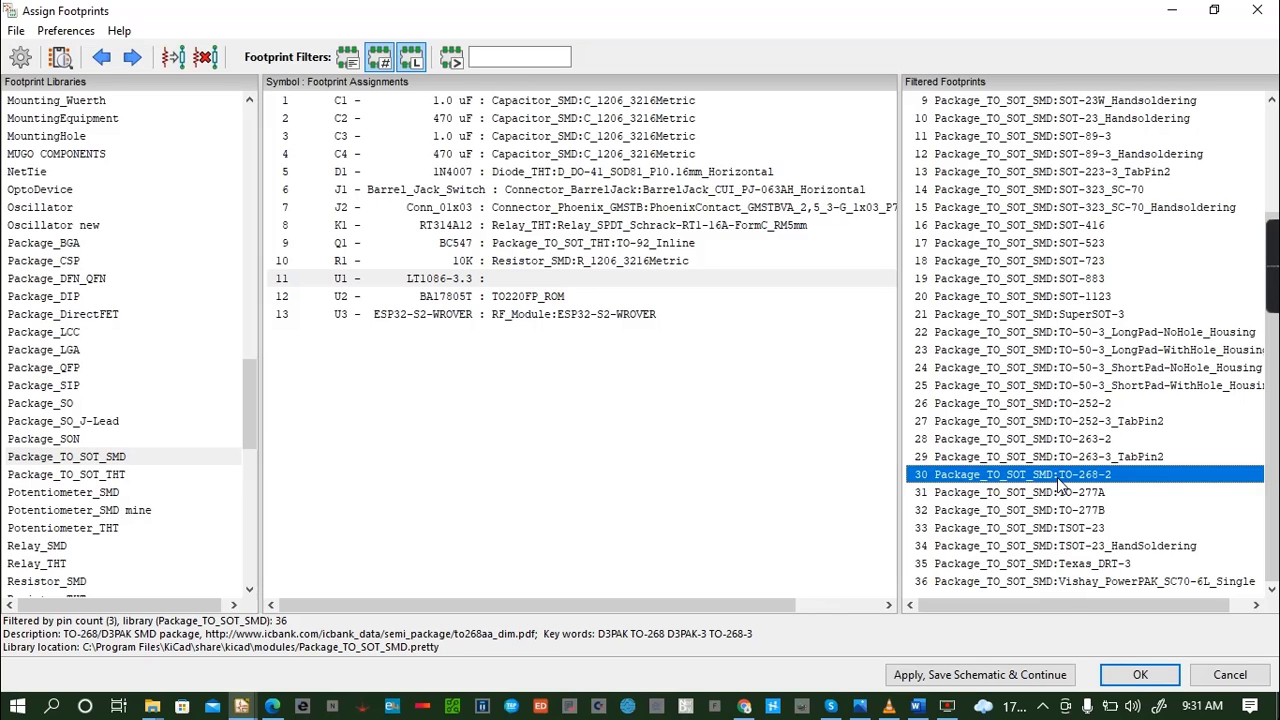
pyautogui.click(62, 58)
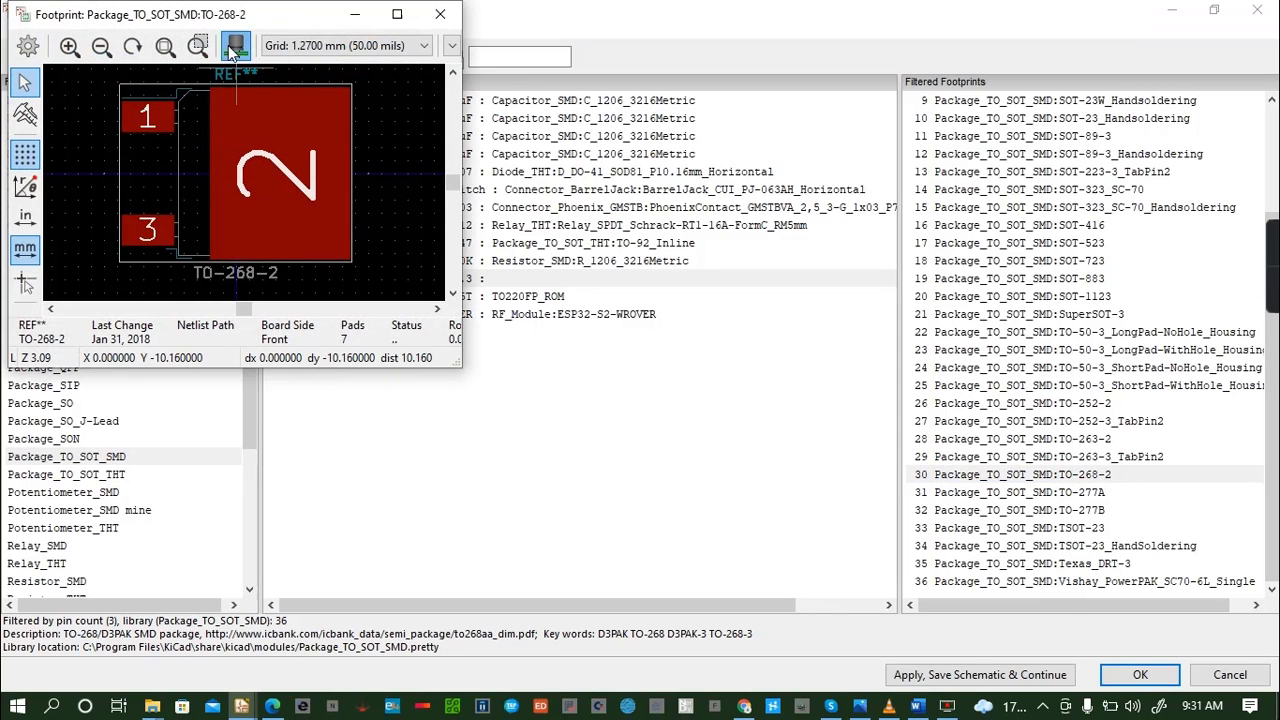
pyautogui.click(234, 47)
pyautogui.moveTo(240, 254); pyautogui.dragTo(179, 203)
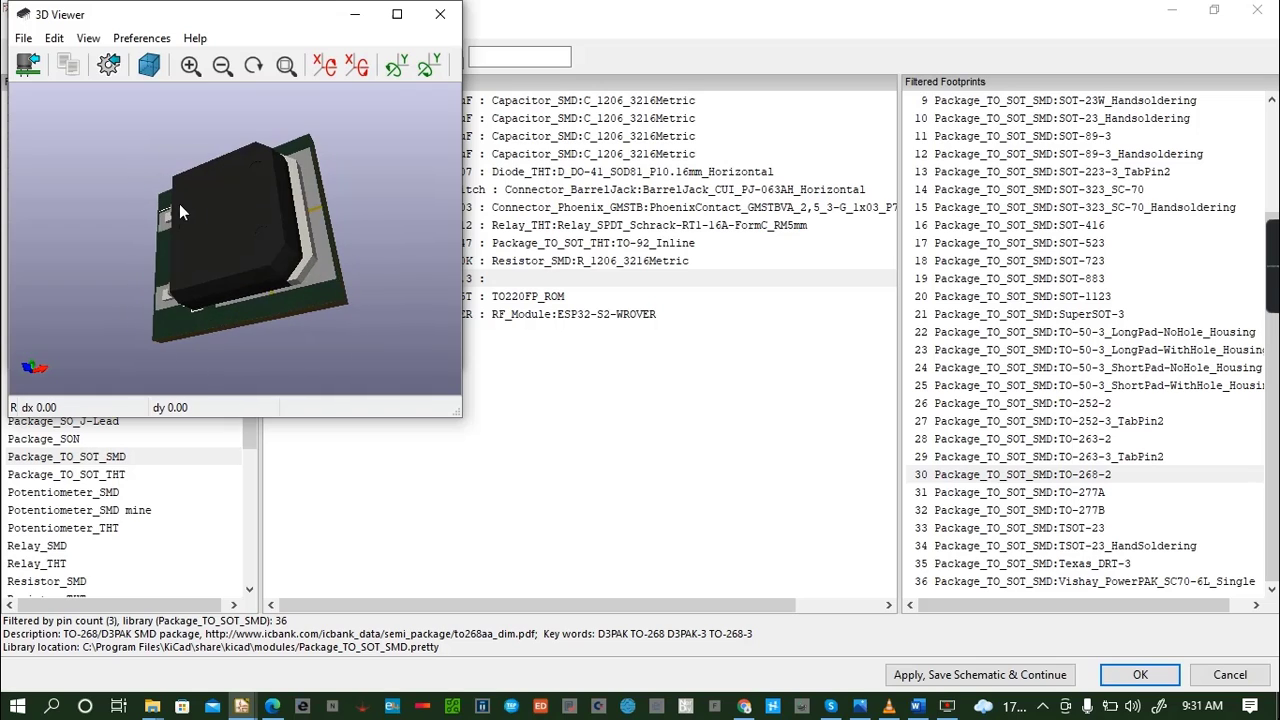
pyautogui.click(445, 15)
pyautogui.click(448, 14)
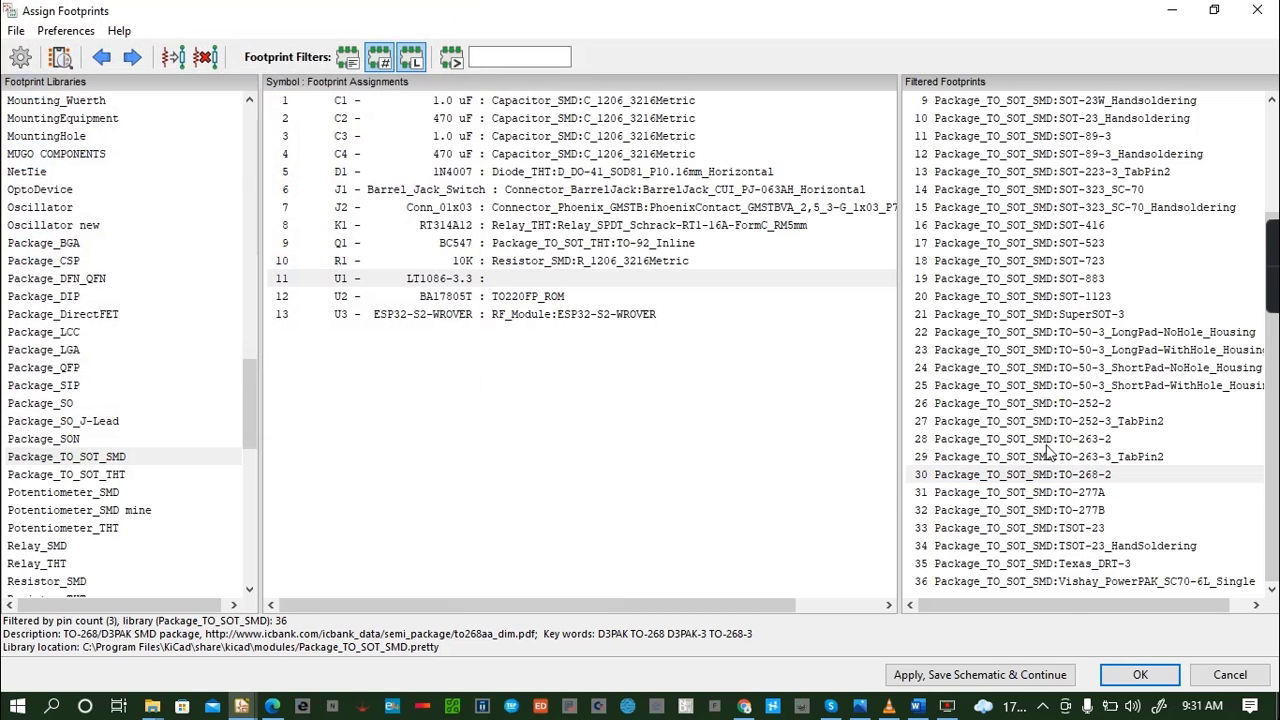
# - Inspect the Texas_DRT-3 footprint from Package_TO_SOT_SMD in 2D and rotated in 3D, and close both views
pyautogui.click(1061, 565)
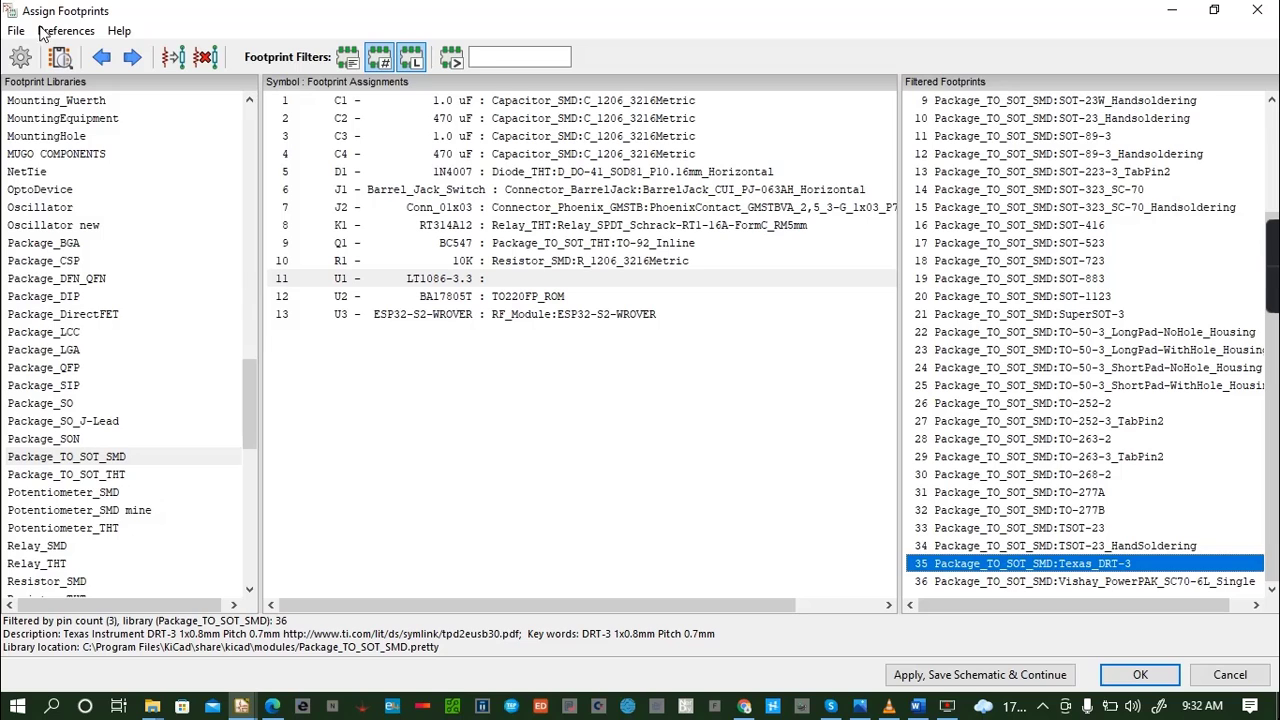
pyautogui.click(60, 57)
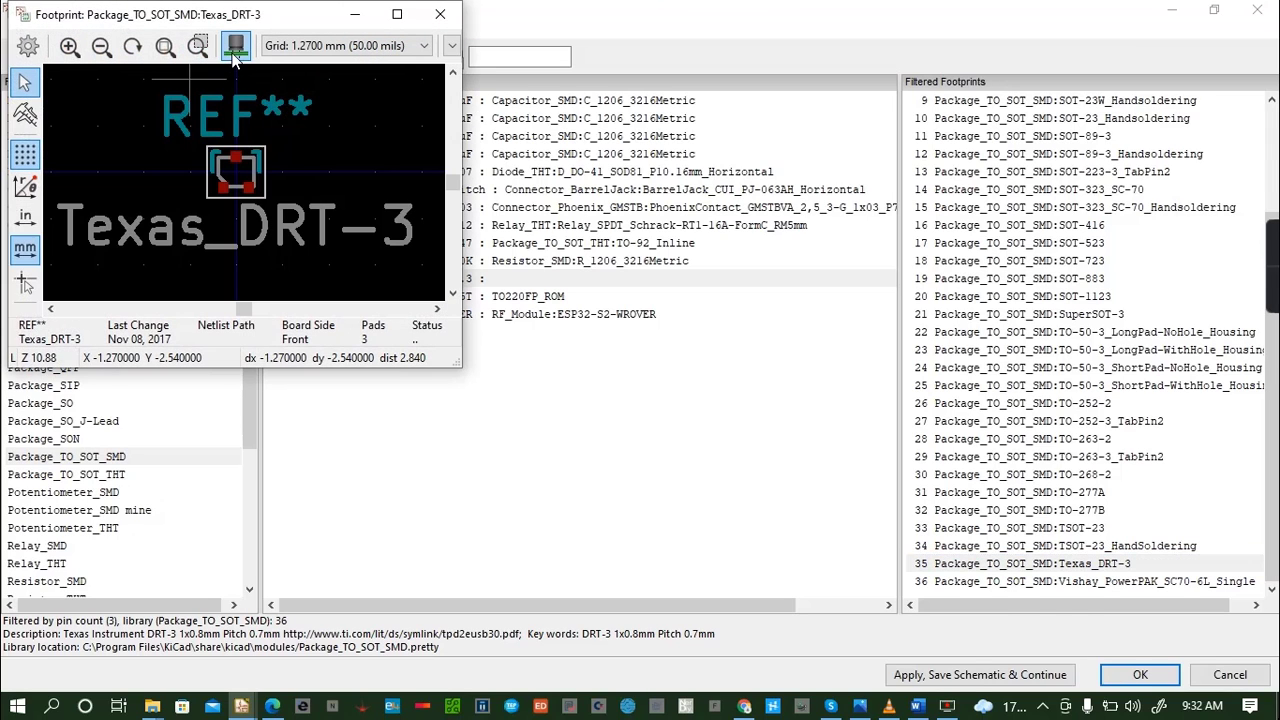
pyautogui.click(235, 59)
pyautogui.moveTo(265, 249); pyautogui.dragTo(240, 330)
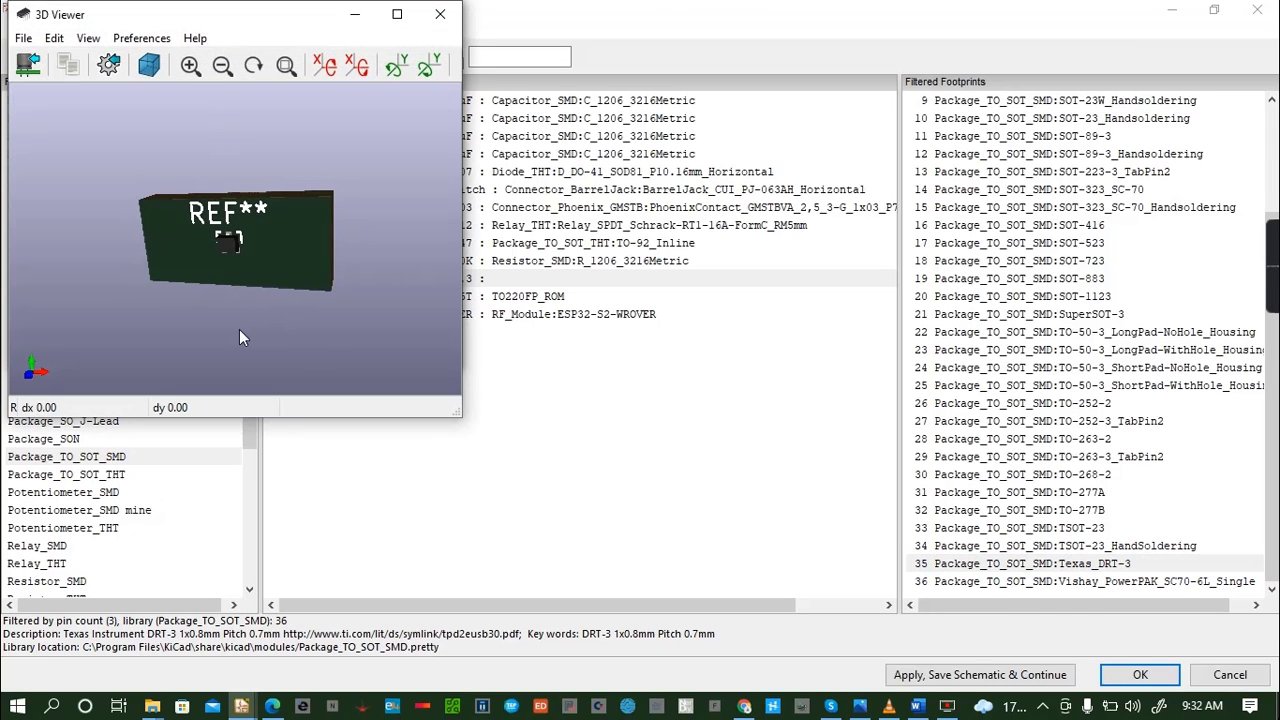
pyautogui.click(437, 18)
pyautogui.click(441, 16)
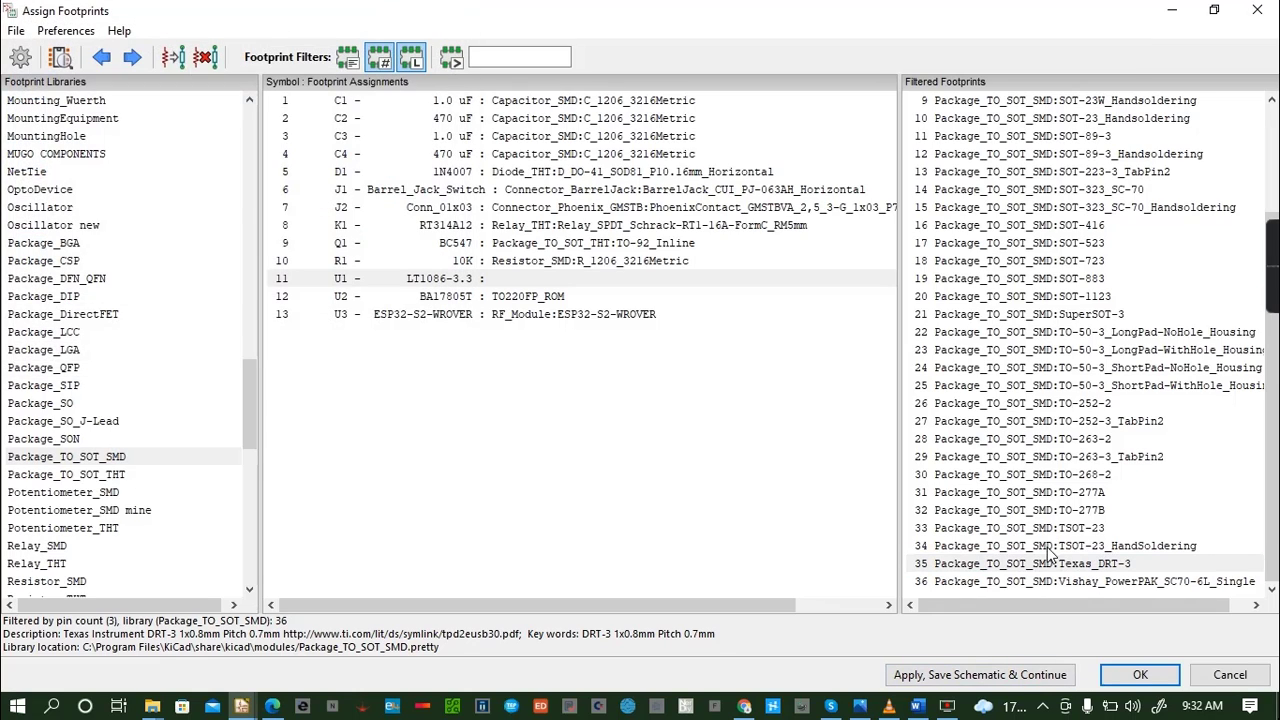
# - Inspect the Vishay_PowerPAK_SC70-6L_Single footprint in 2D and 3D, and close both views
pyautogui.click(1038, 581)
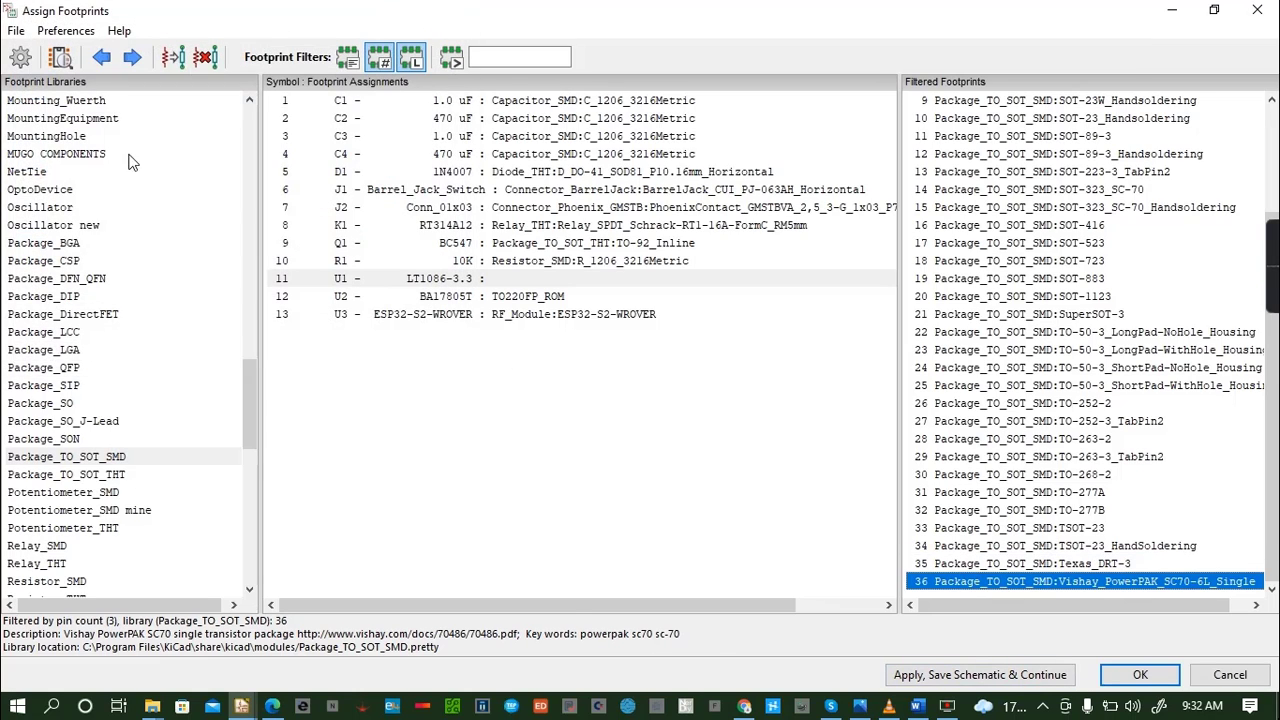
pyautogui.click(60, 57)
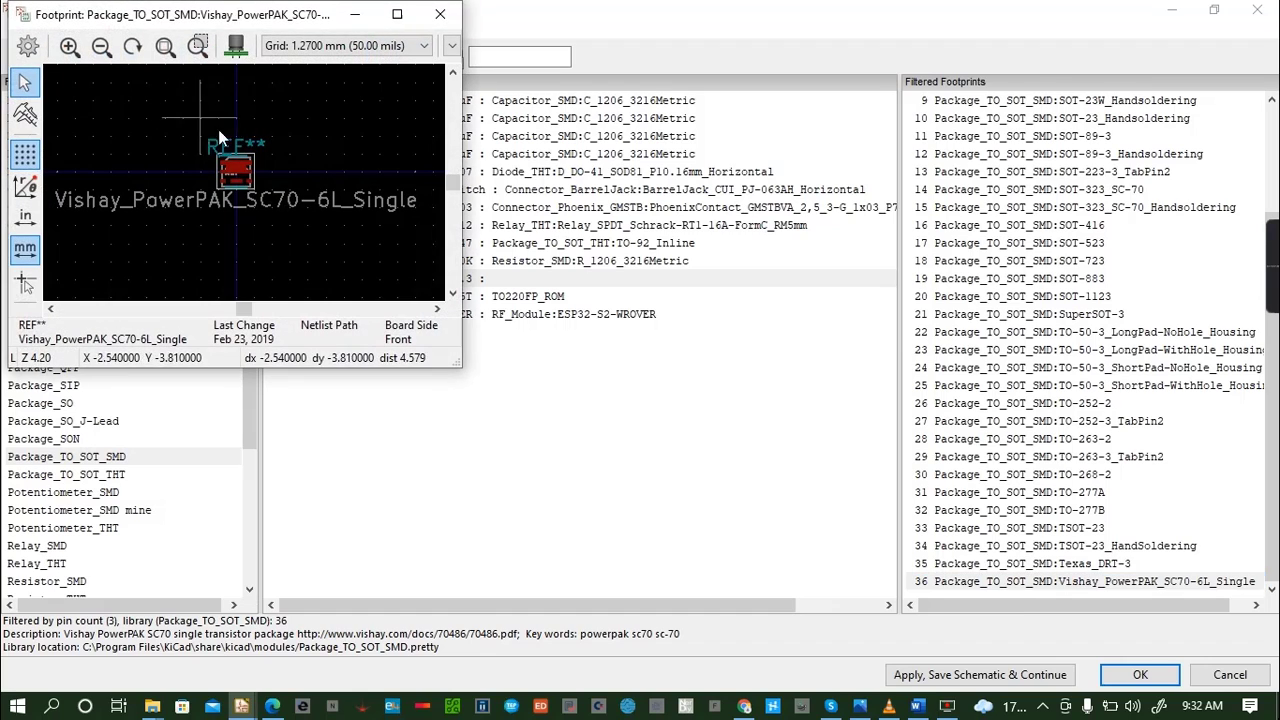
pyautogui.click(232, 62)
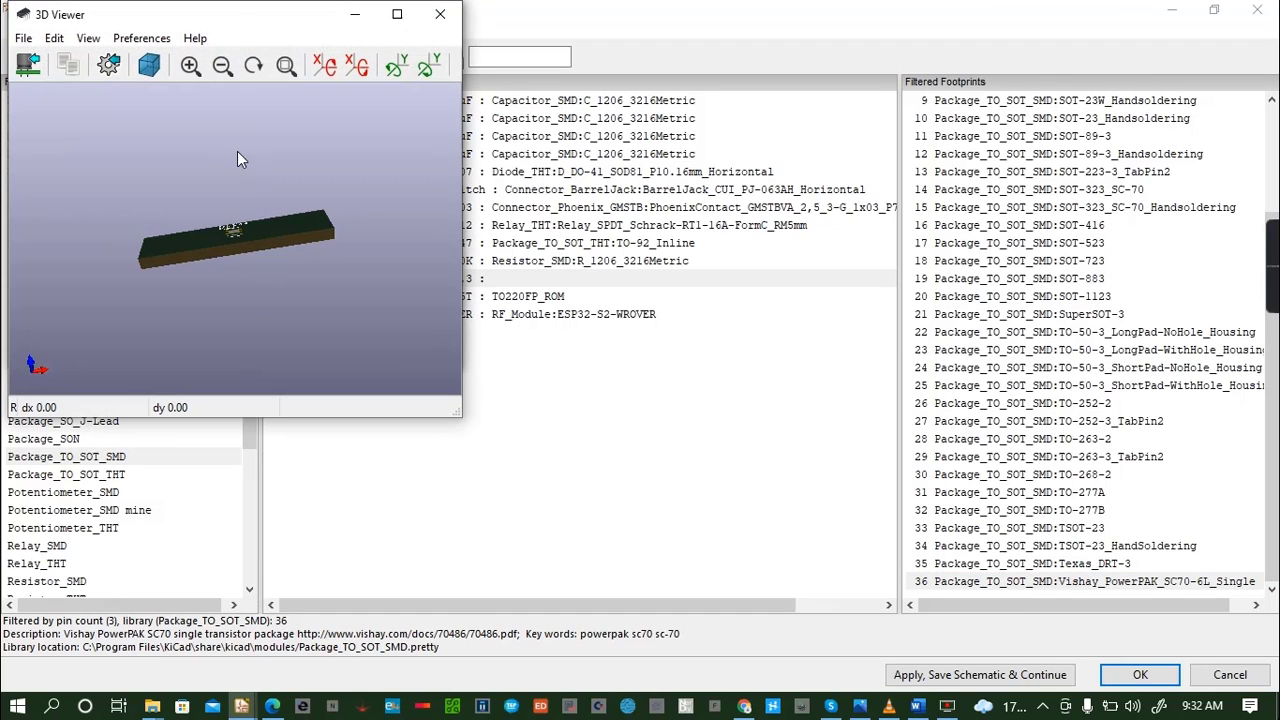
pyautogui.click(438, 15)
pyautogui.click(438, 15)
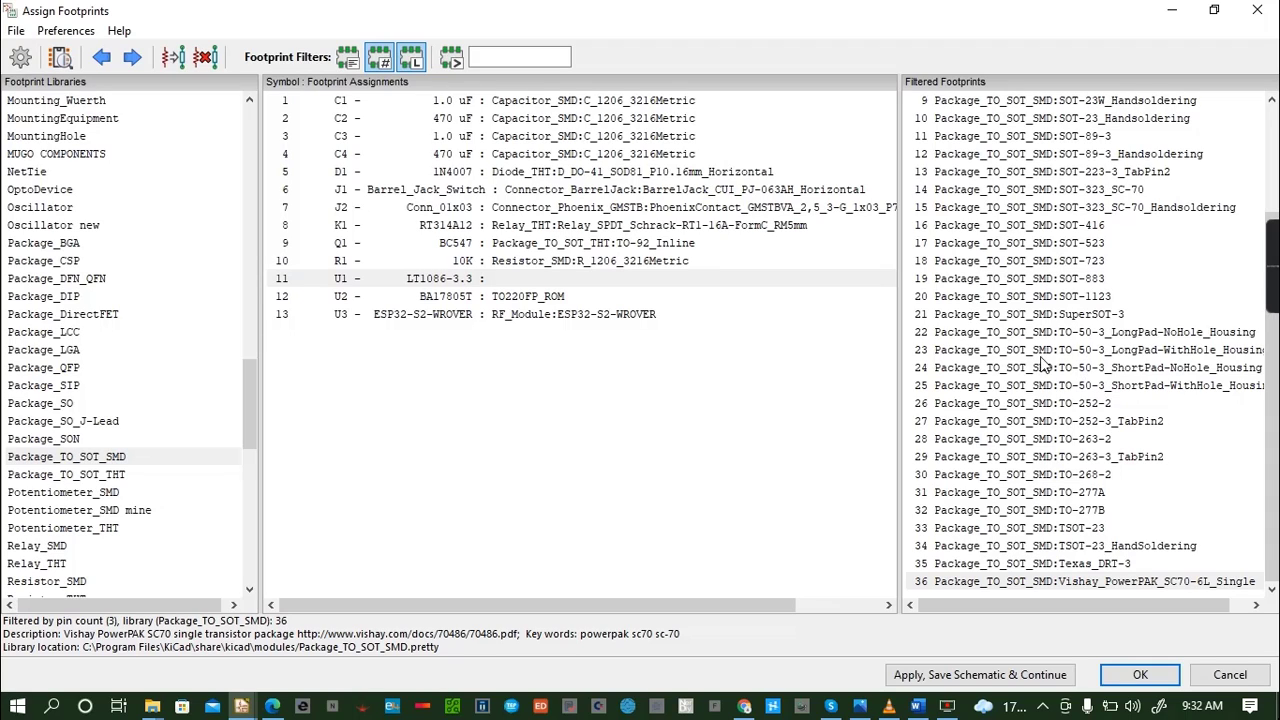
pyautogui.click(1074, 440)
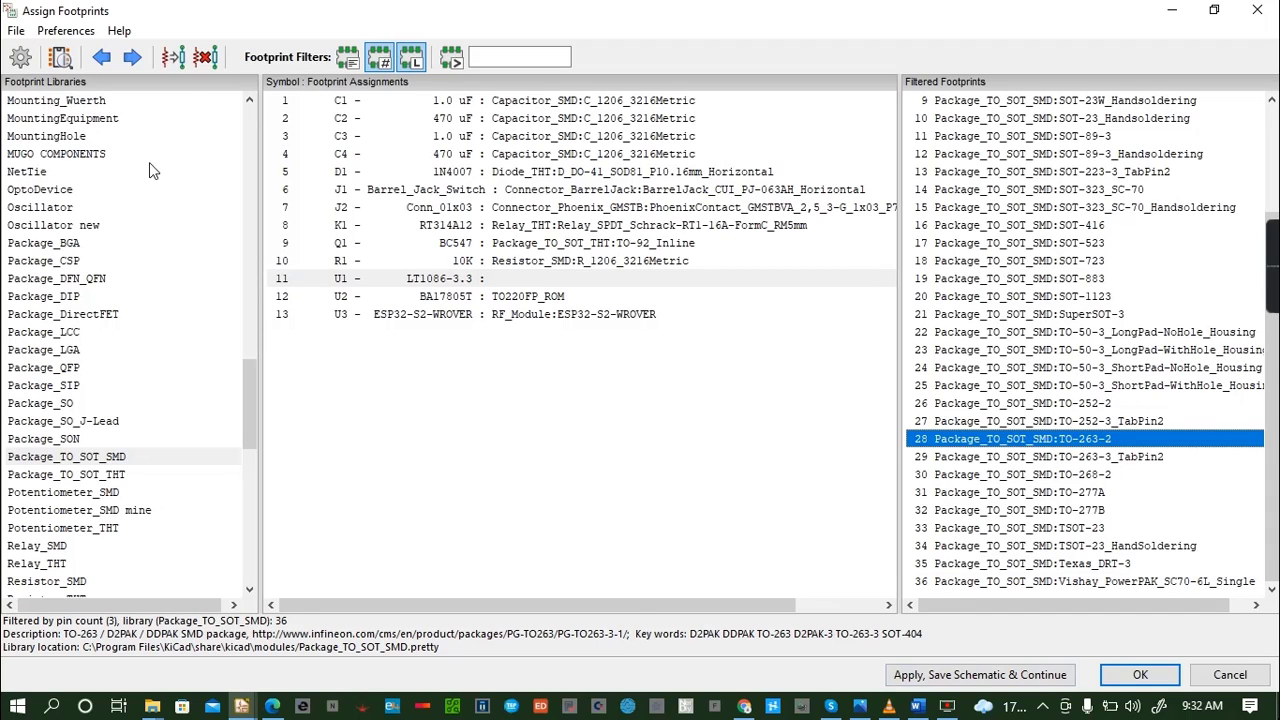
pyautogui.click(66, 30)
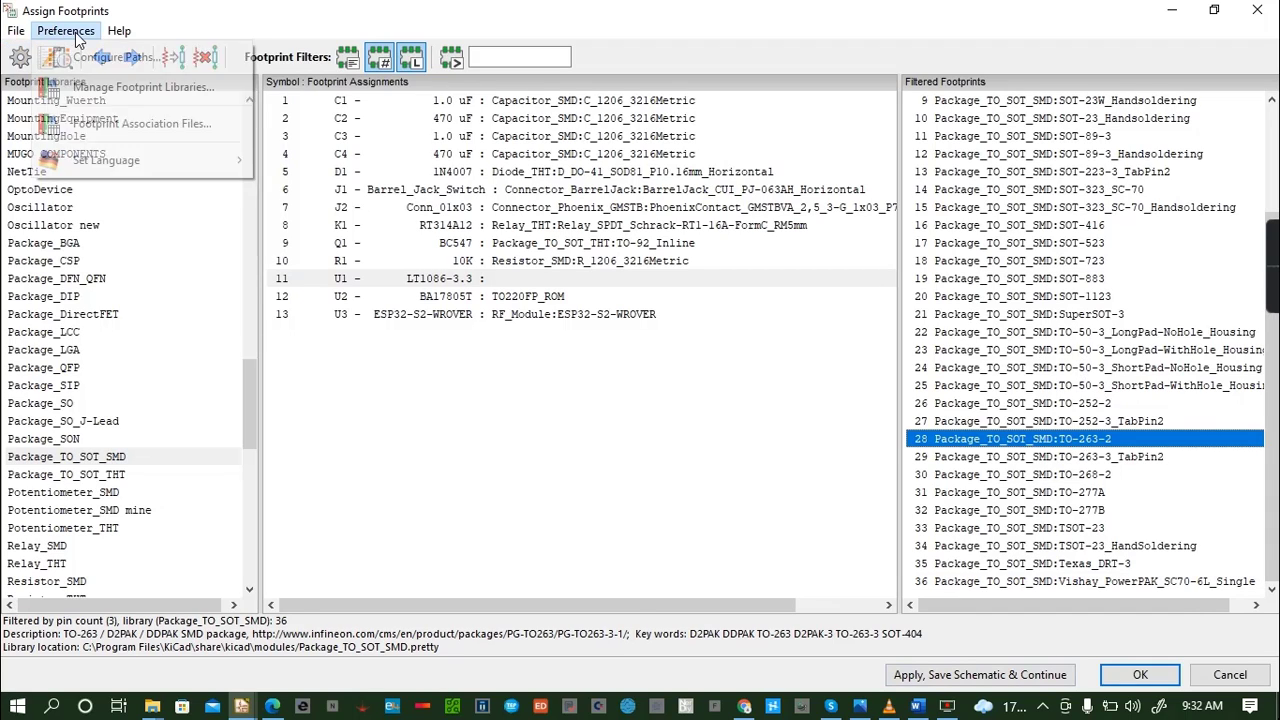
pyautogui.click(265, 160)
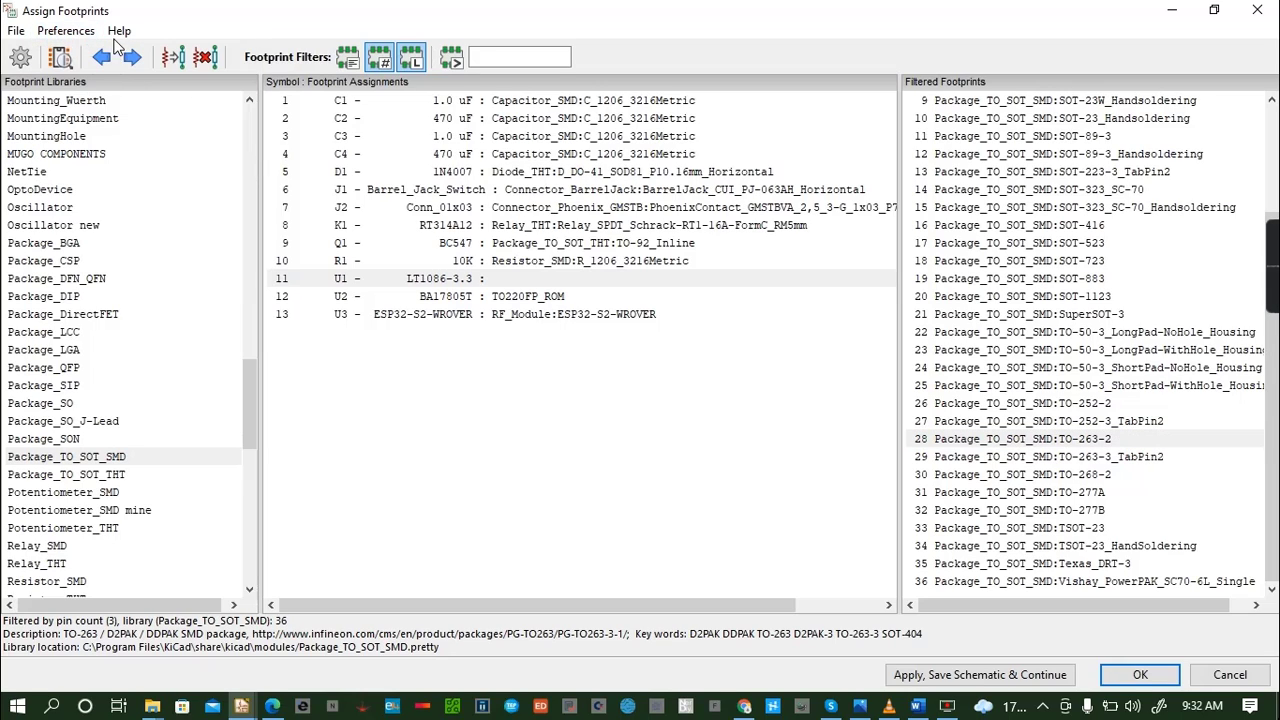
# - Preview the TO-252-2 footprint from Package_TO_SOT_SMD in 2D and 3D, and assign it to the LT1086-3.3 regulator U1
pyautogui.click(984, 403)
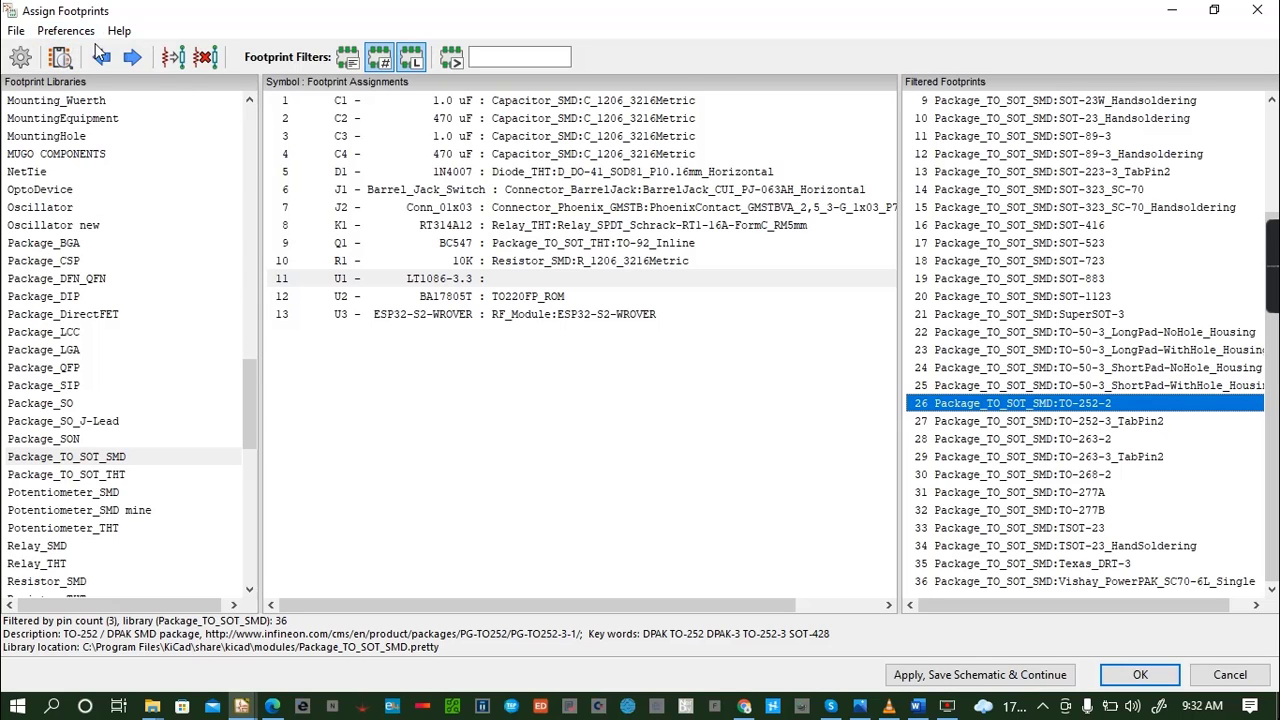
pyautogui.click(57, 60)
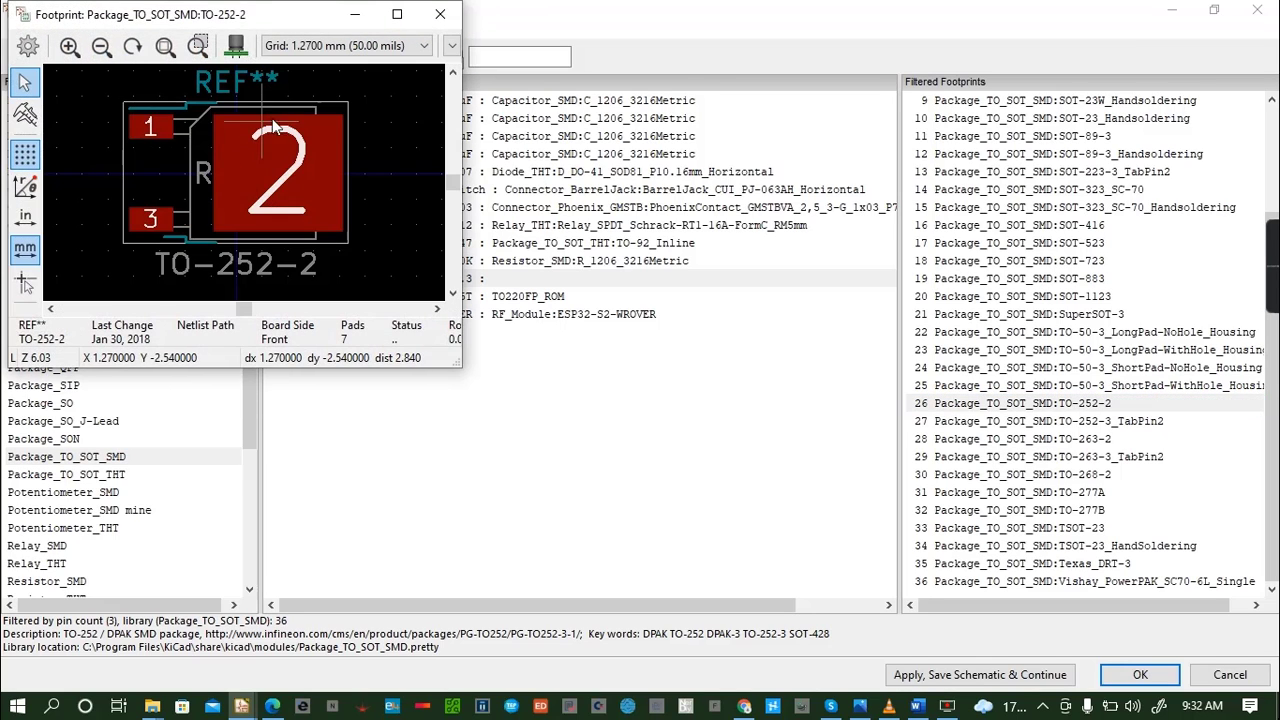
pyautogui.click(232, 45)
pyautogui.moveTo(295, 315); pyautogui.dragTo(246, 172)
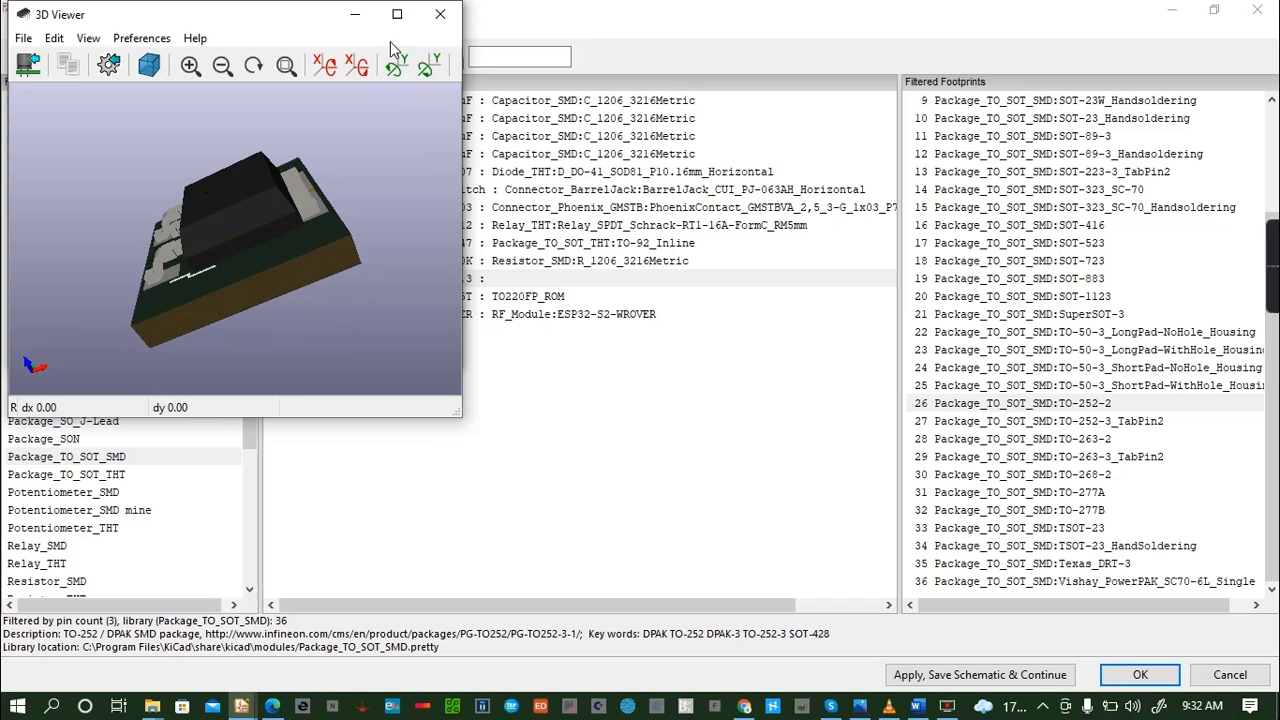
pyautogui.click(440, 14)
pyautogui.click(436, 15)
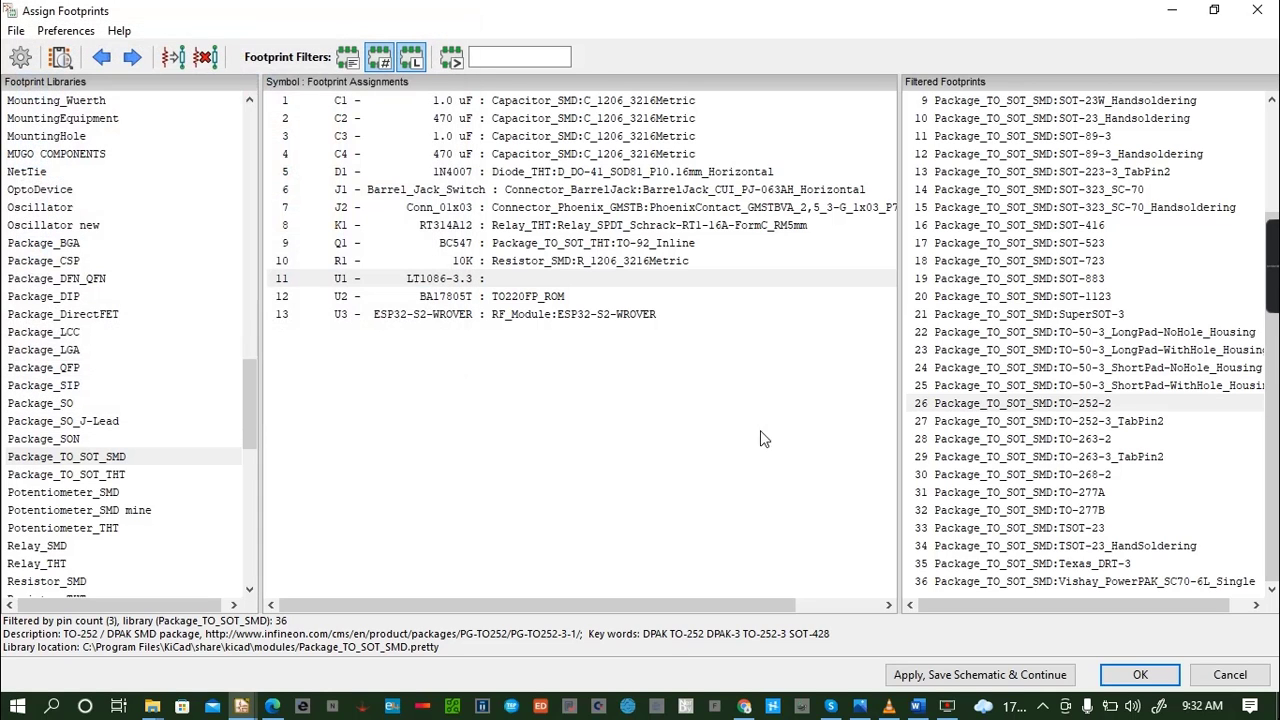
pyautogui.doubleClick(1084, 405)
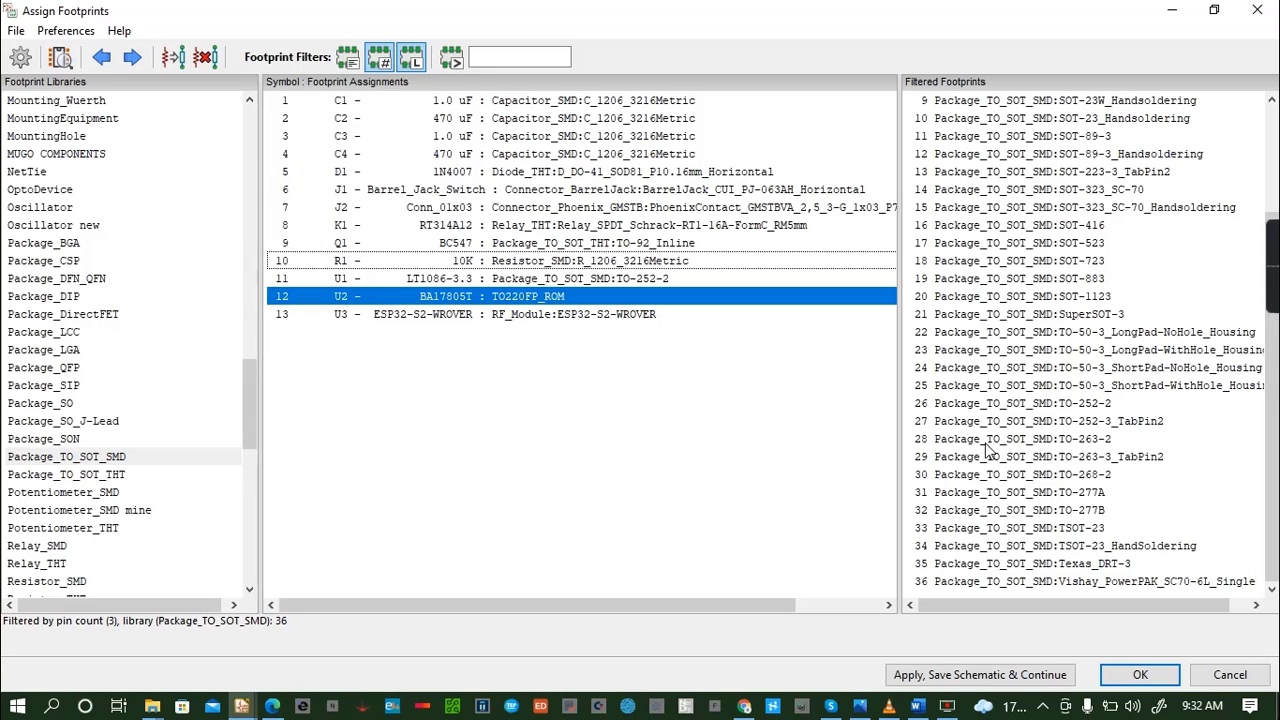
# - Preview the TO-277A footprint from Package_TO_SOT_SMD in 2D and 3D, and assign it to the BA17805T regulator U2
pyautogui.click(1031, 498)
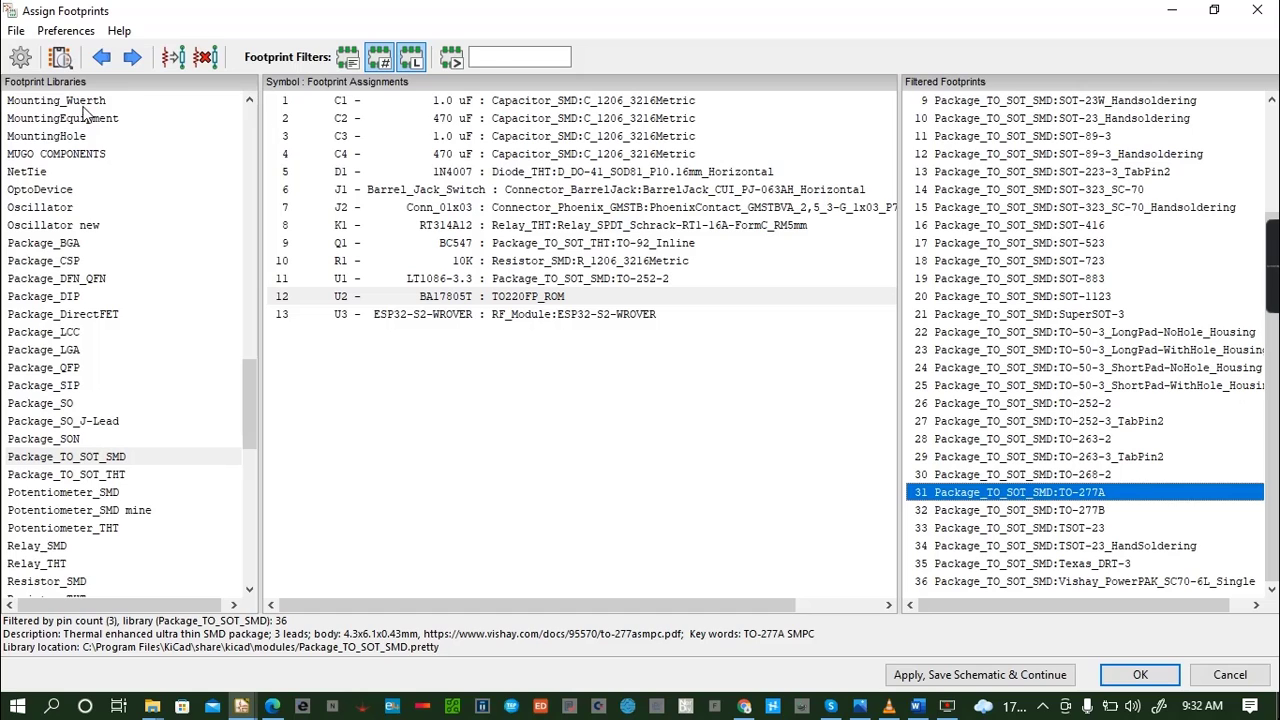
pyautogui.click(60, 57)
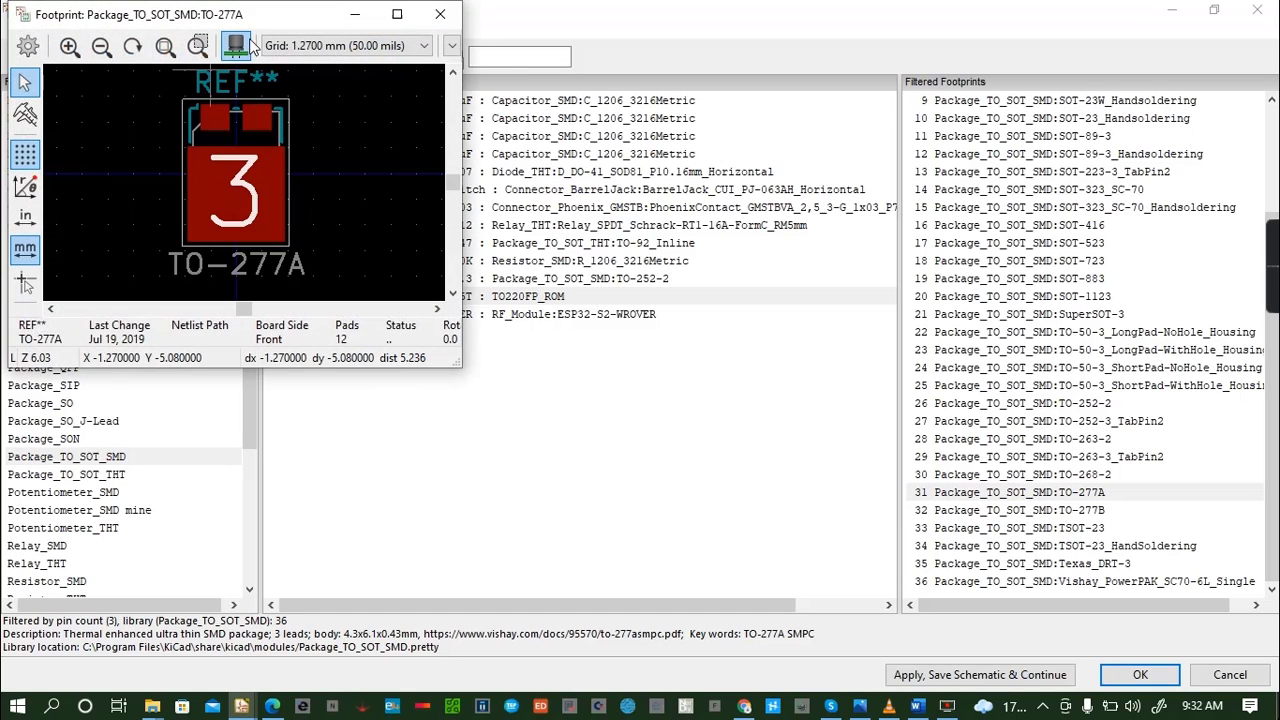
pyautogui.click(236, 45)
pyautogui.moveTo(200, 160); pyautogui.dragTo(417, 198)
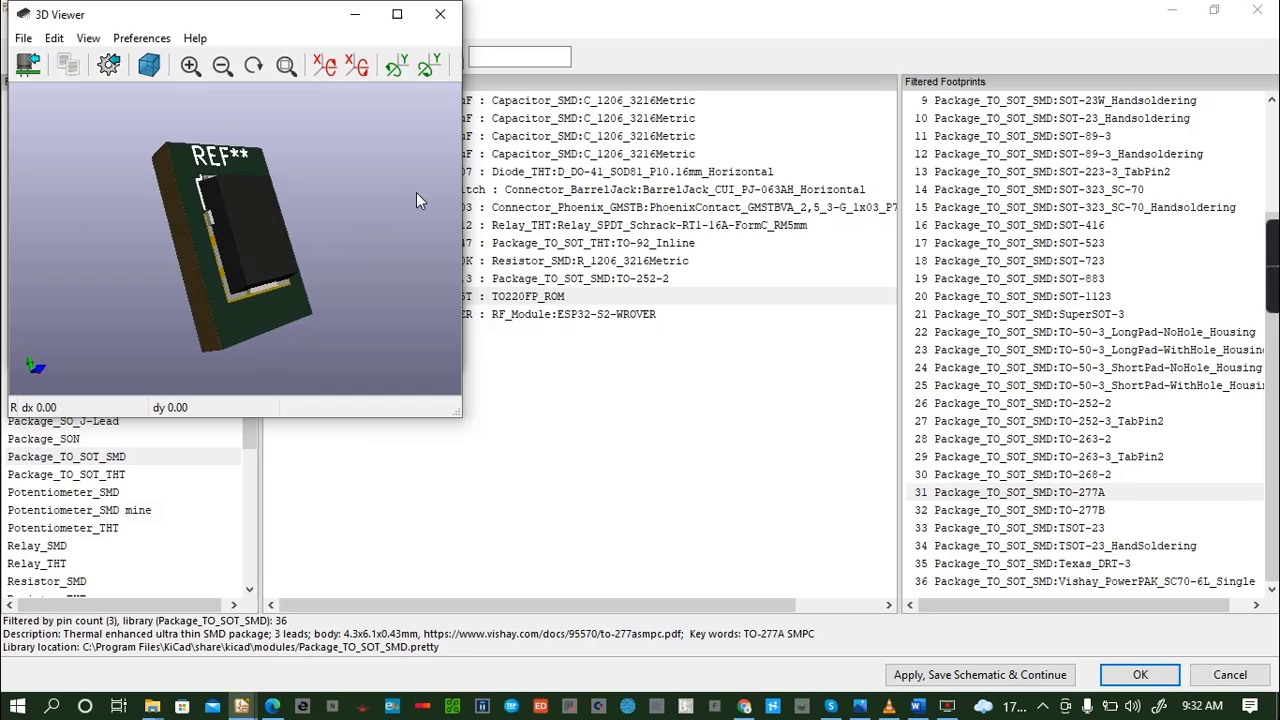
pyautogui.click(440, 14)
pyautogui.click(437, 12)
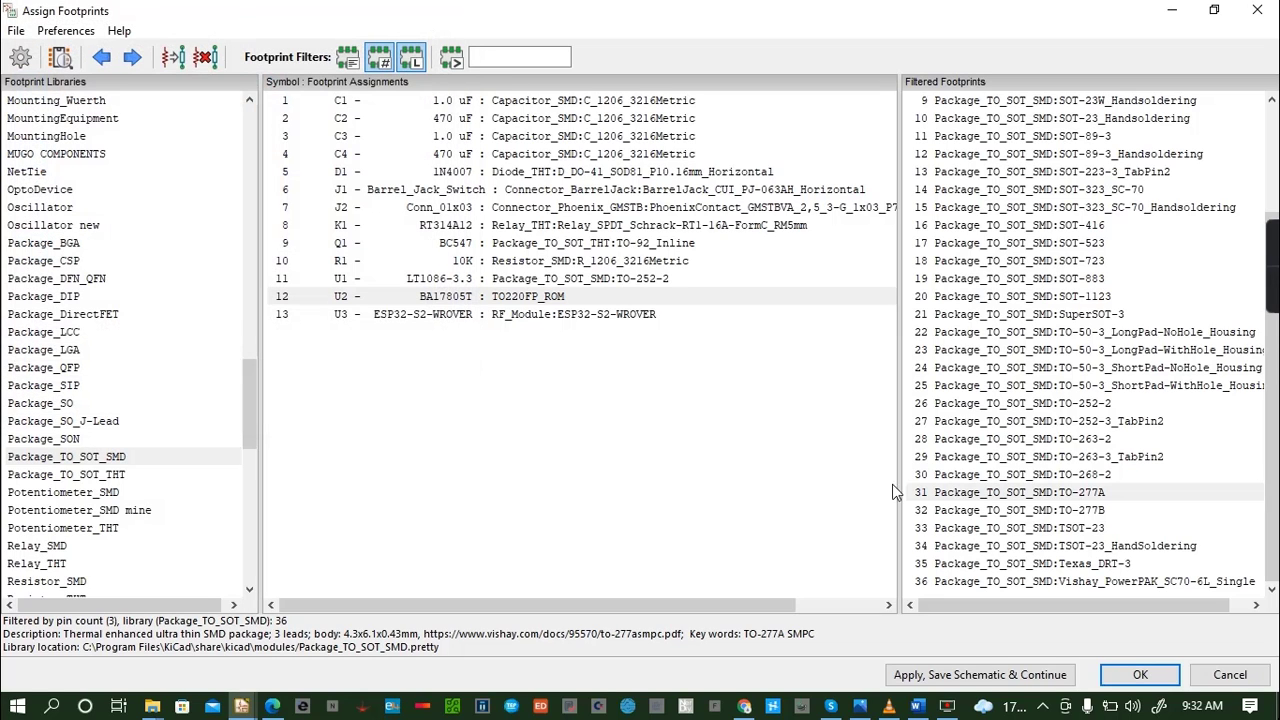
pyautogui.doubleClick(1022, 492)
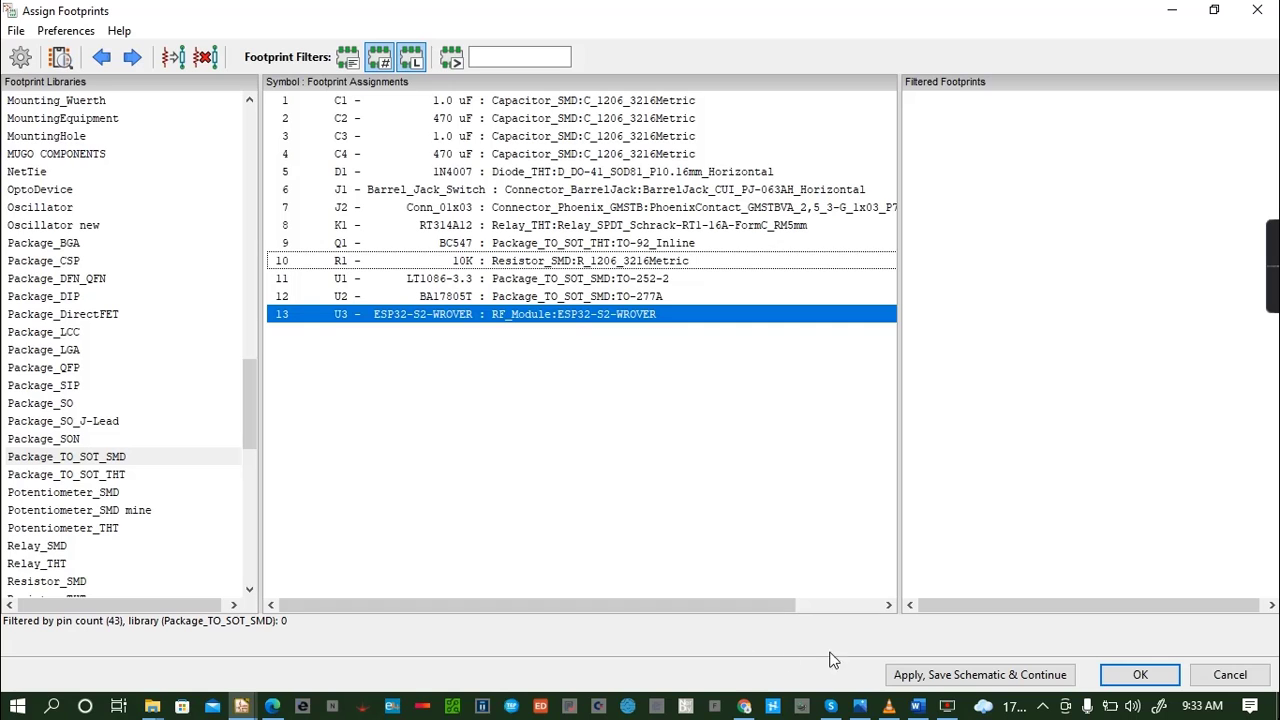
# - Apply the footprint assignments, save the schematic and close the assignment window
pyautogui.click(943, 677)
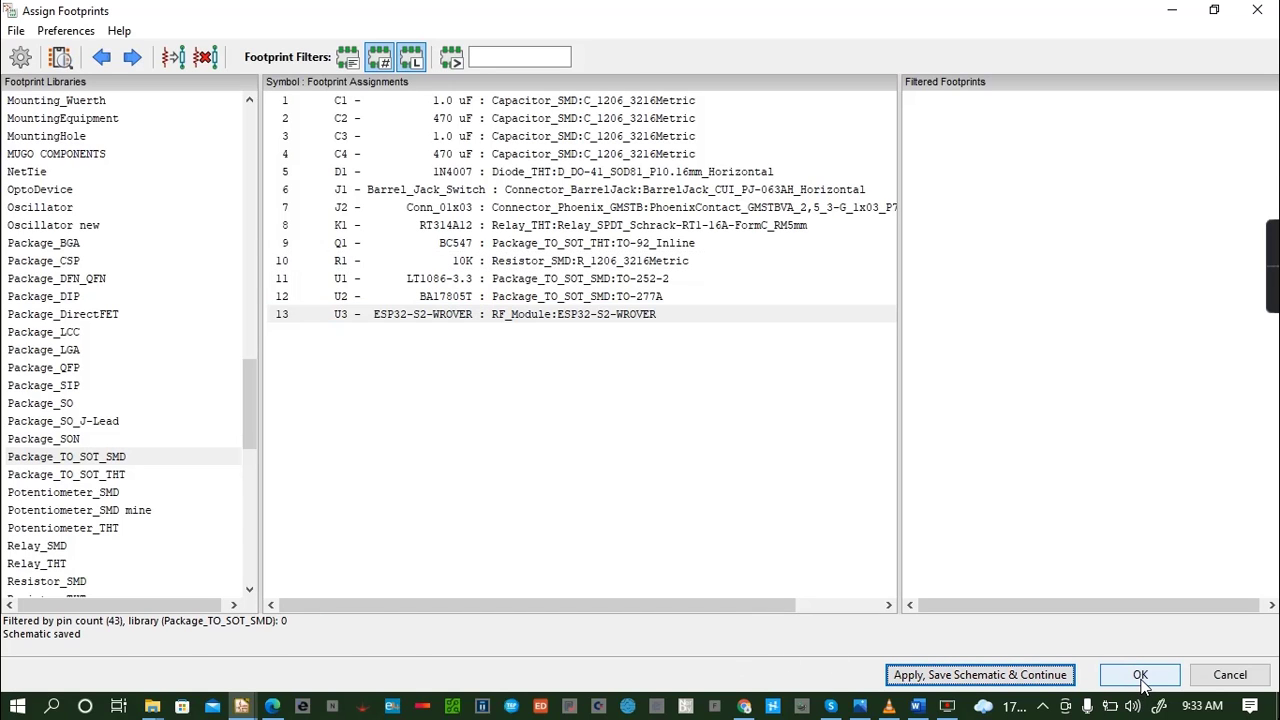
pyautogui.click(1141, 676)
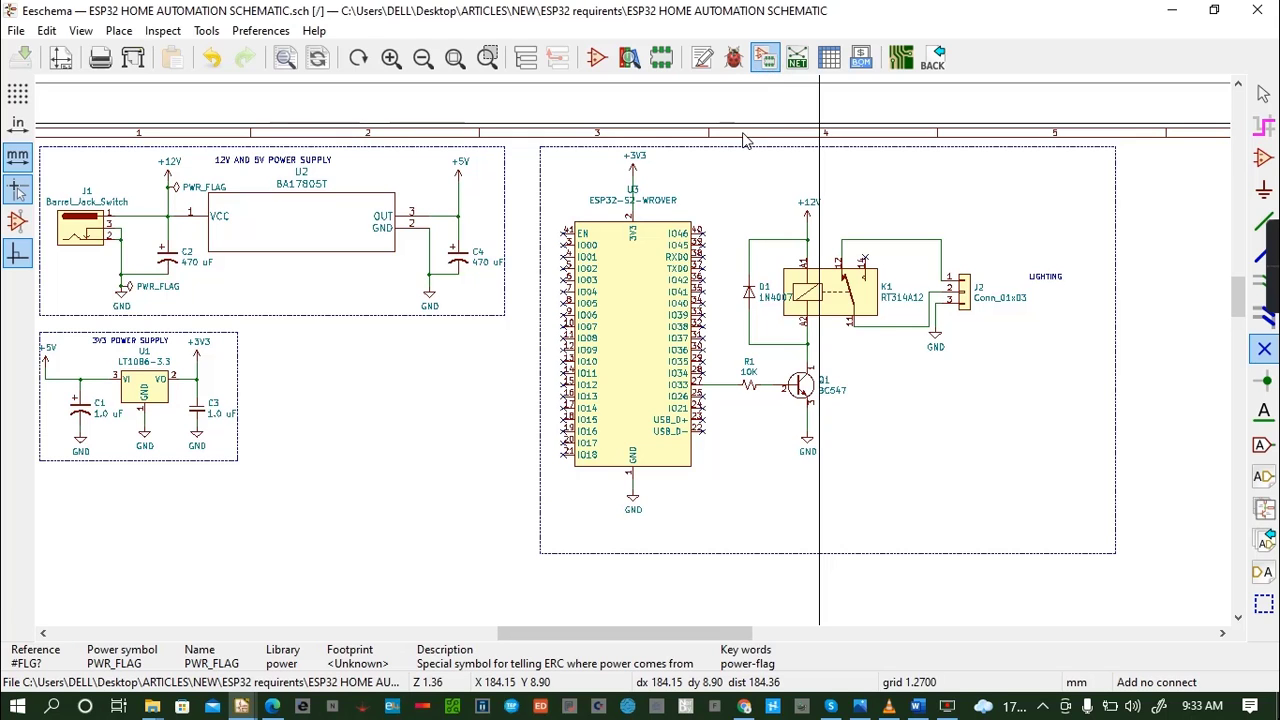
# - Reopen the footprint assignments and check the Package_TO_SOT, Package_SON and Package_SO libraries for footprints matching U3, the ESP32-S2-WROVER
pyautogui.click(764, 57)
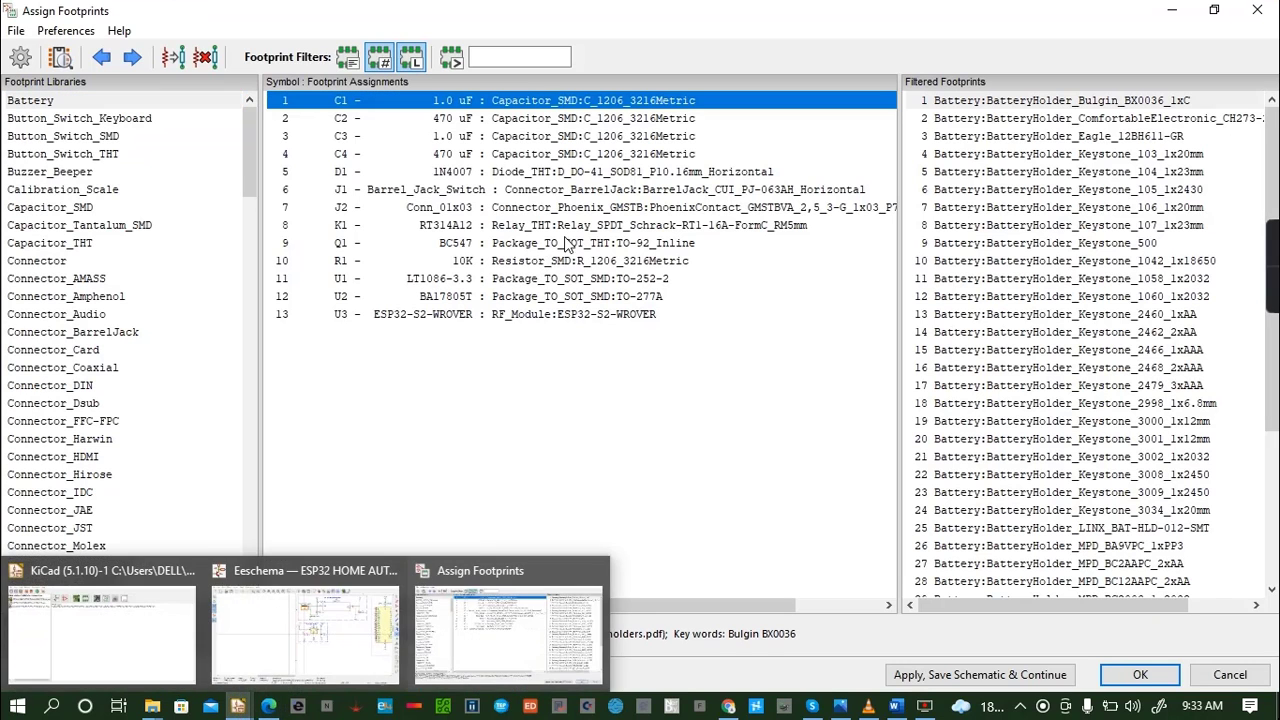
pyautogui.click(548, 316)
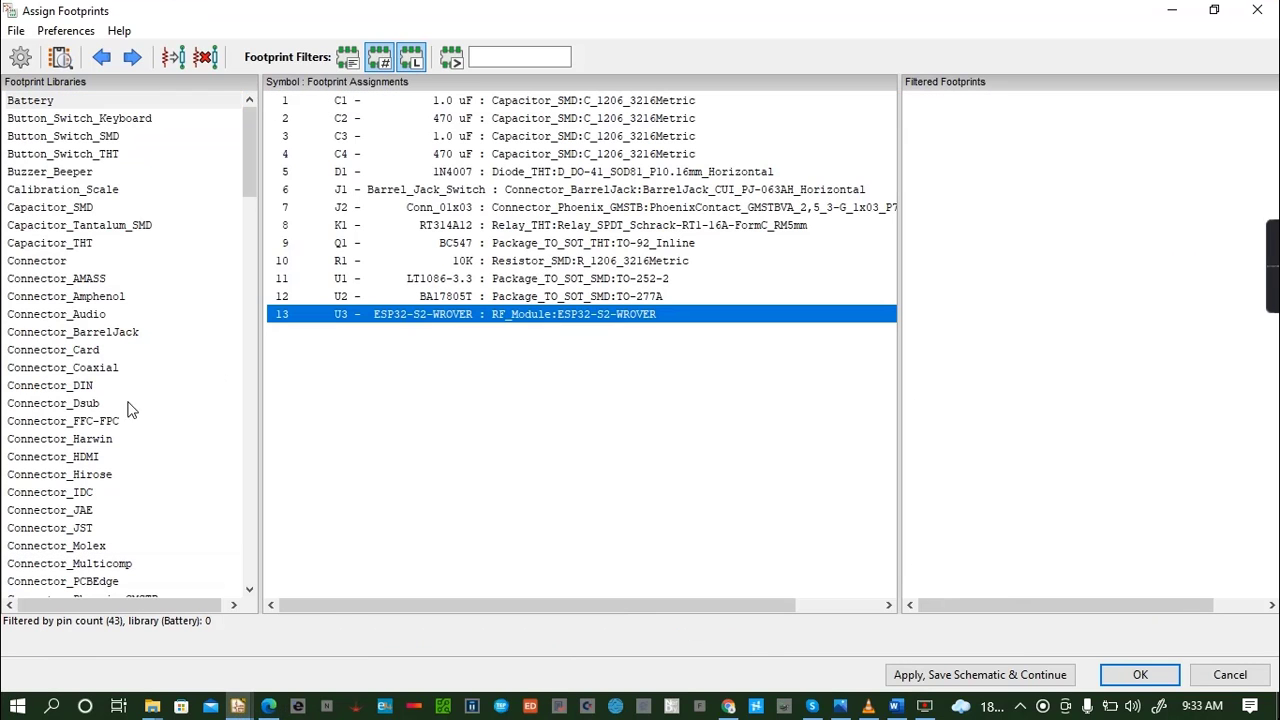
pyautogui.scroll(-20, 52, 288)
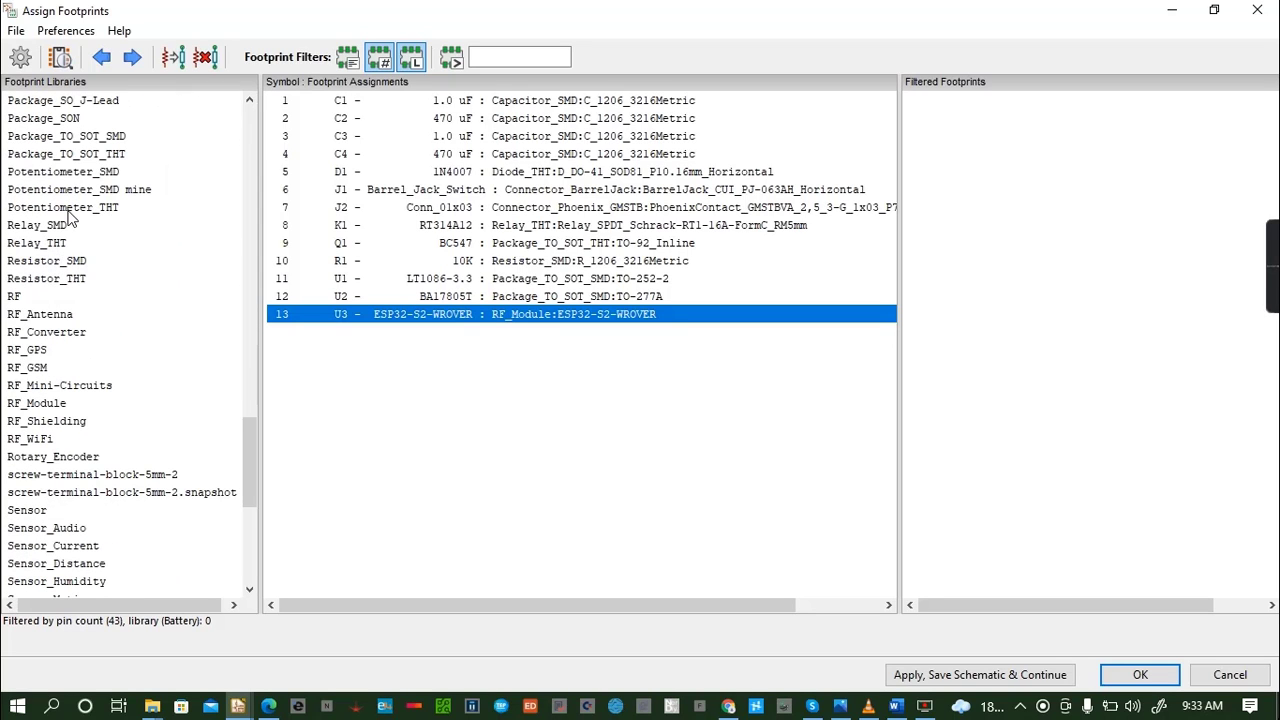
pyautogui.scroll(1, 70, 220)
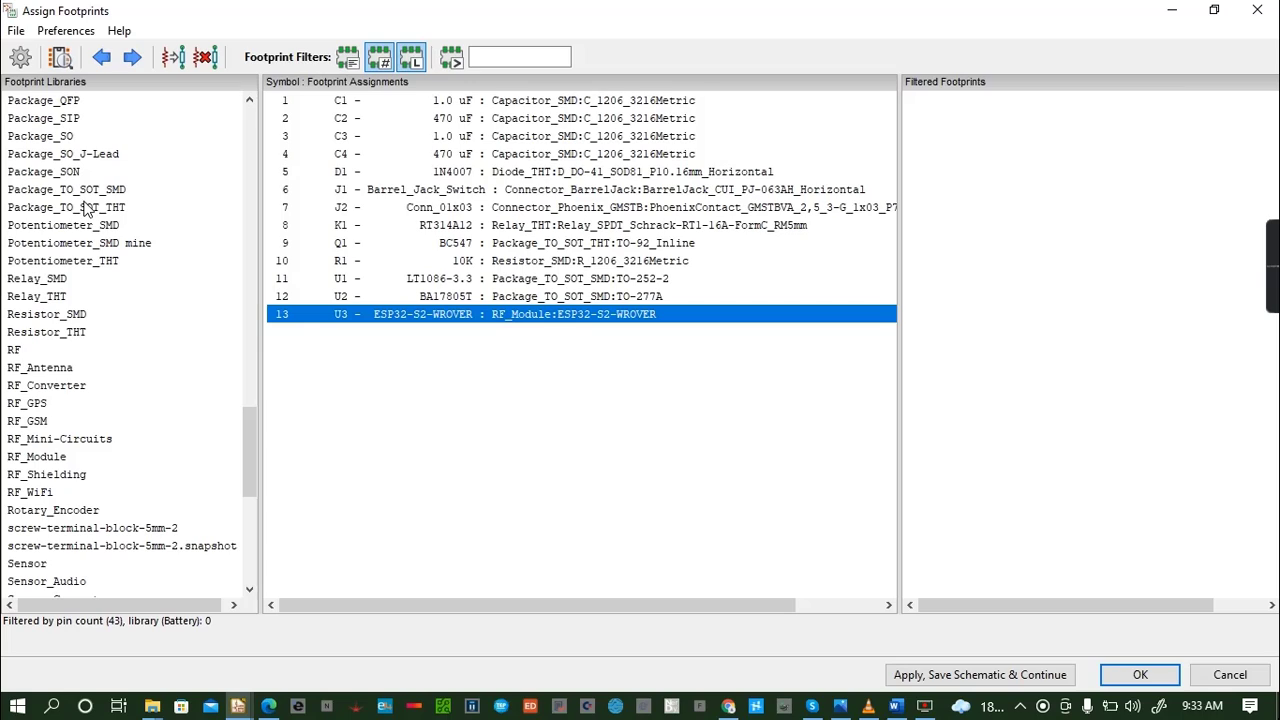
pyautogui.click(92, 208)
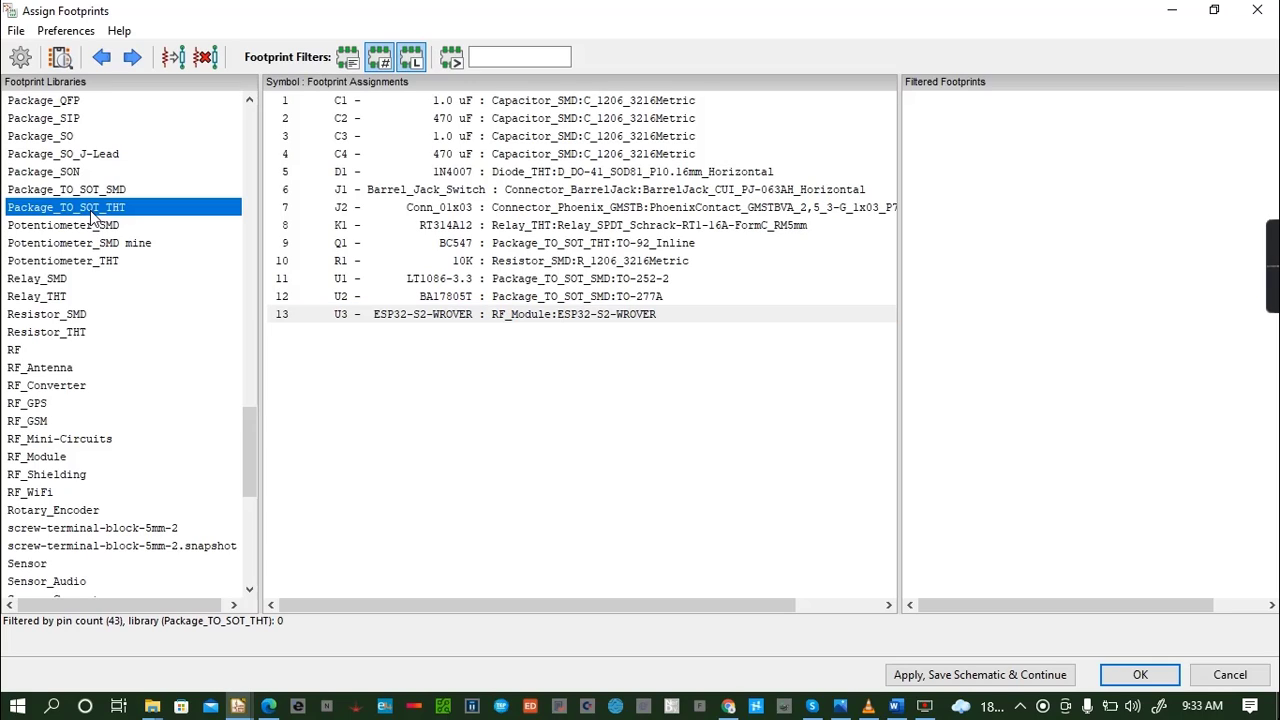
pyautogui.click(96, 190)
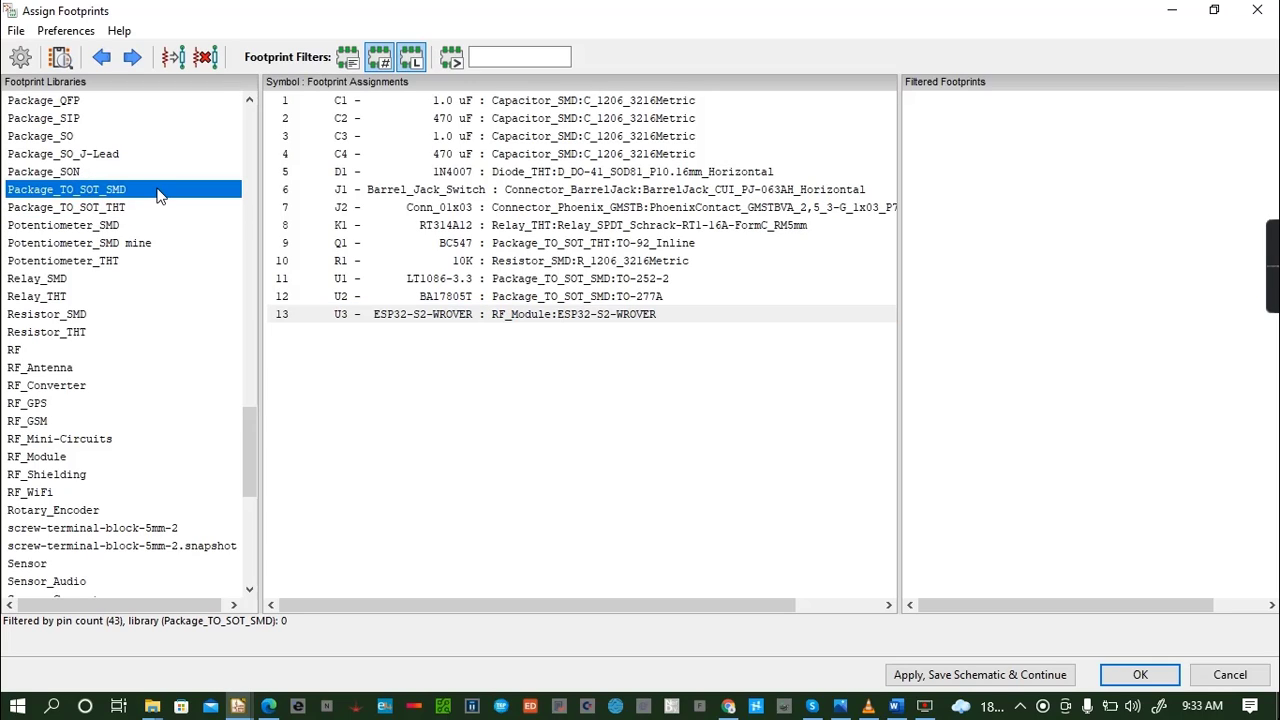
pyautogui.click(45, 175)
pyautogui.click(96, 156)
pyautogui.click(64, 138)
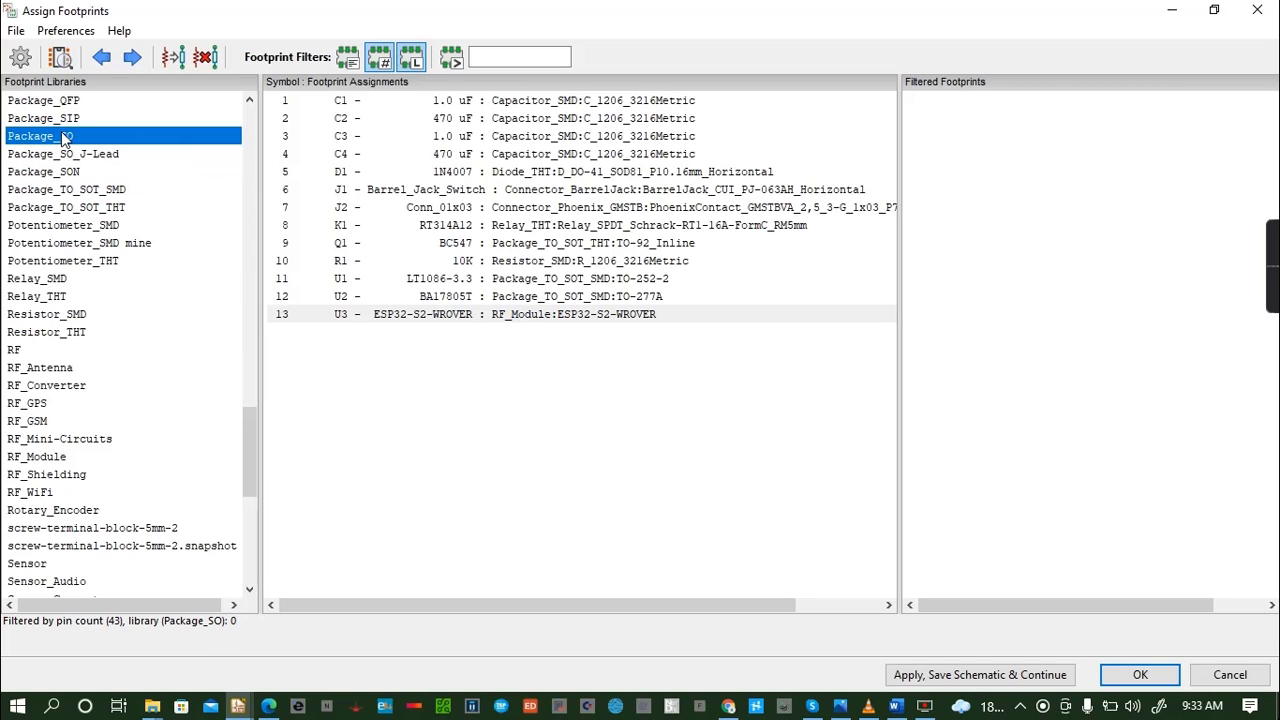
# - Check the Package_SIP, Package_QFP, Package_LCC and Package_LGA libraries for footprints matching U3's pin count
pyautogui.click(249, 100)
pyautogui.click(249, 100)
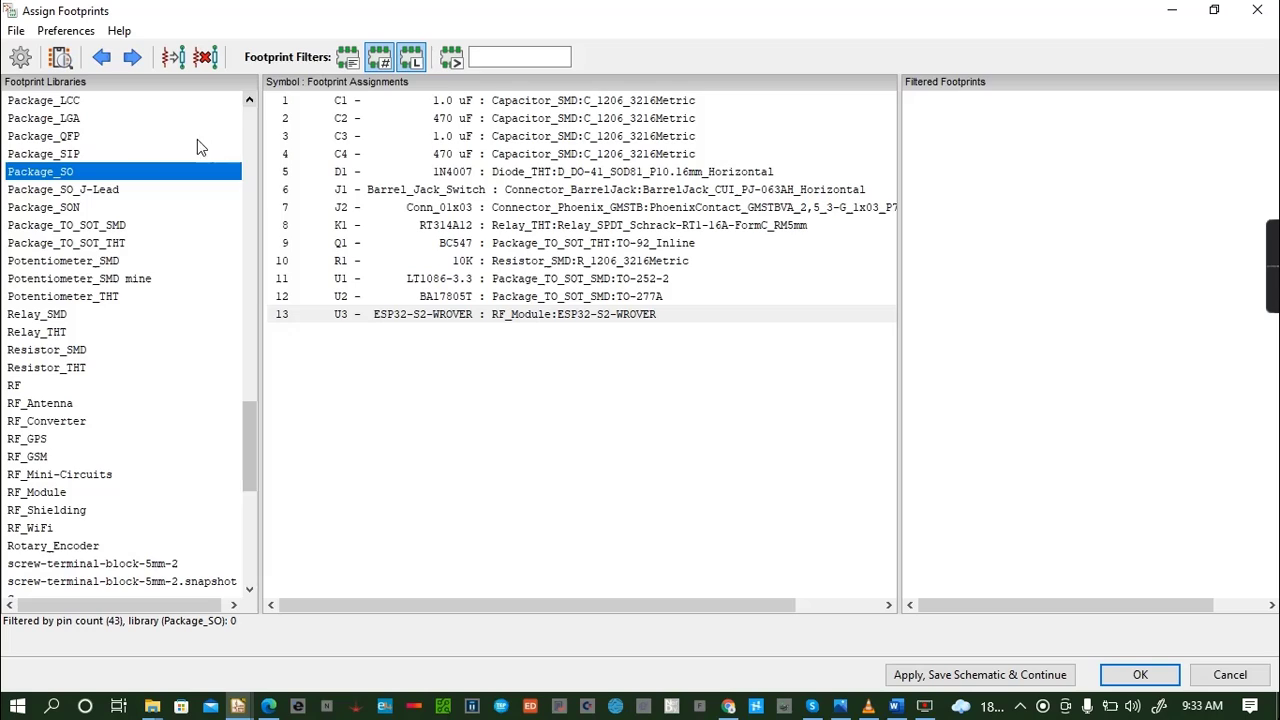
pyautogui.click(77, 155)
pyautogui.click(75, 137)
pyautogui.click(249, 100)
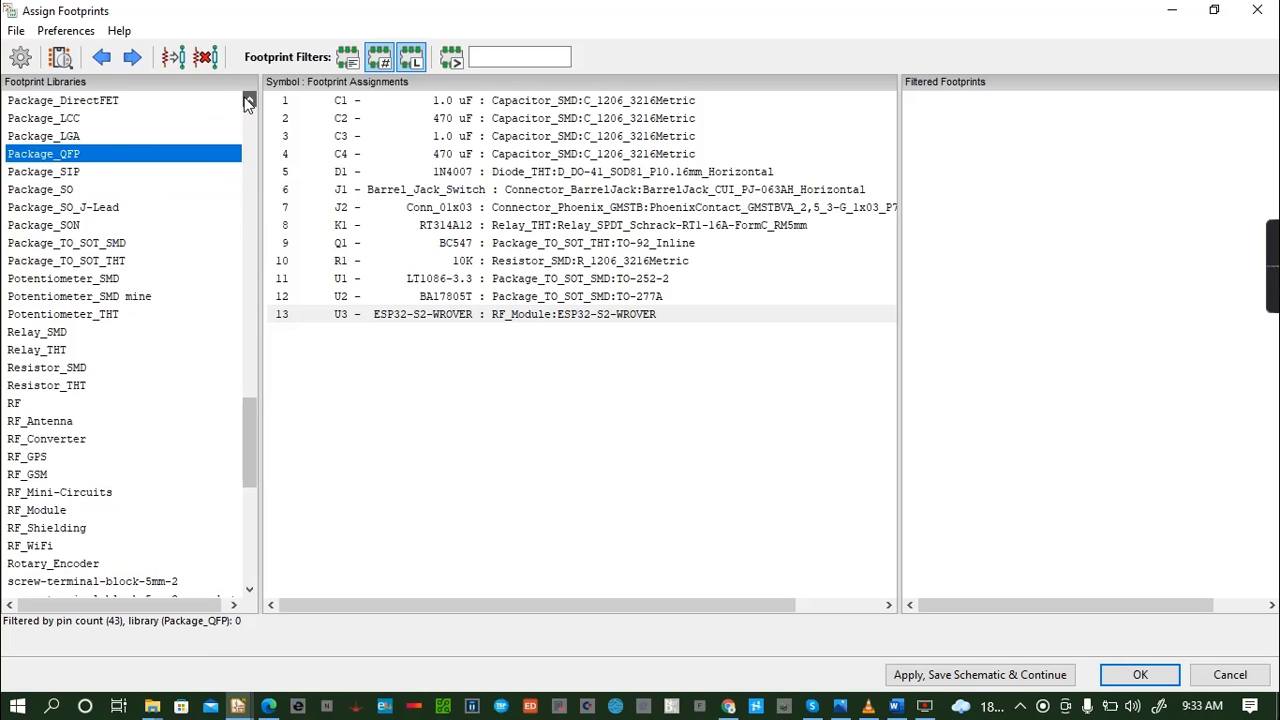
pyautogui.click(249, 100)
pyautogui.click(249, 100)
pyautogui.click(75, 157)
pyautogui.click(72, 172)
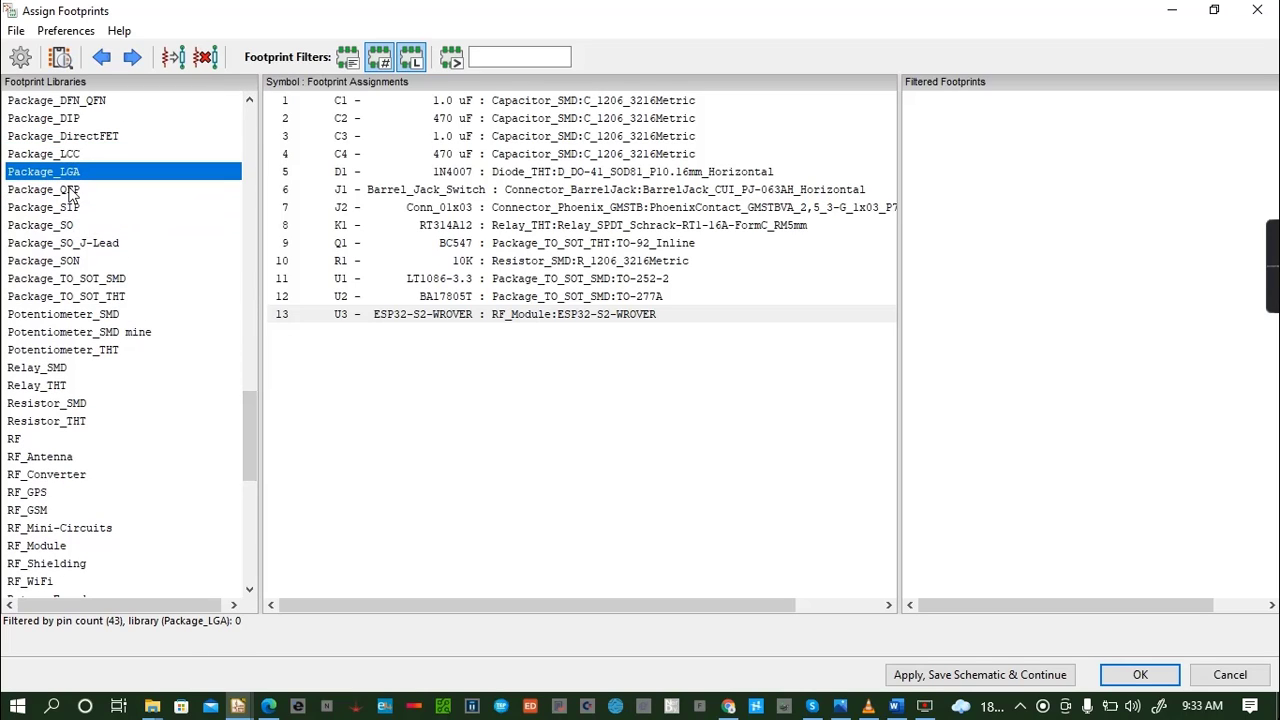
# - Recheck the libraries from Package_QFP through Package_TO_SOT_THT for U3, and examine Package_DirectFET and Package_DIP
pyautogui.click(69, 189)
pyautogui.click(75, 209)
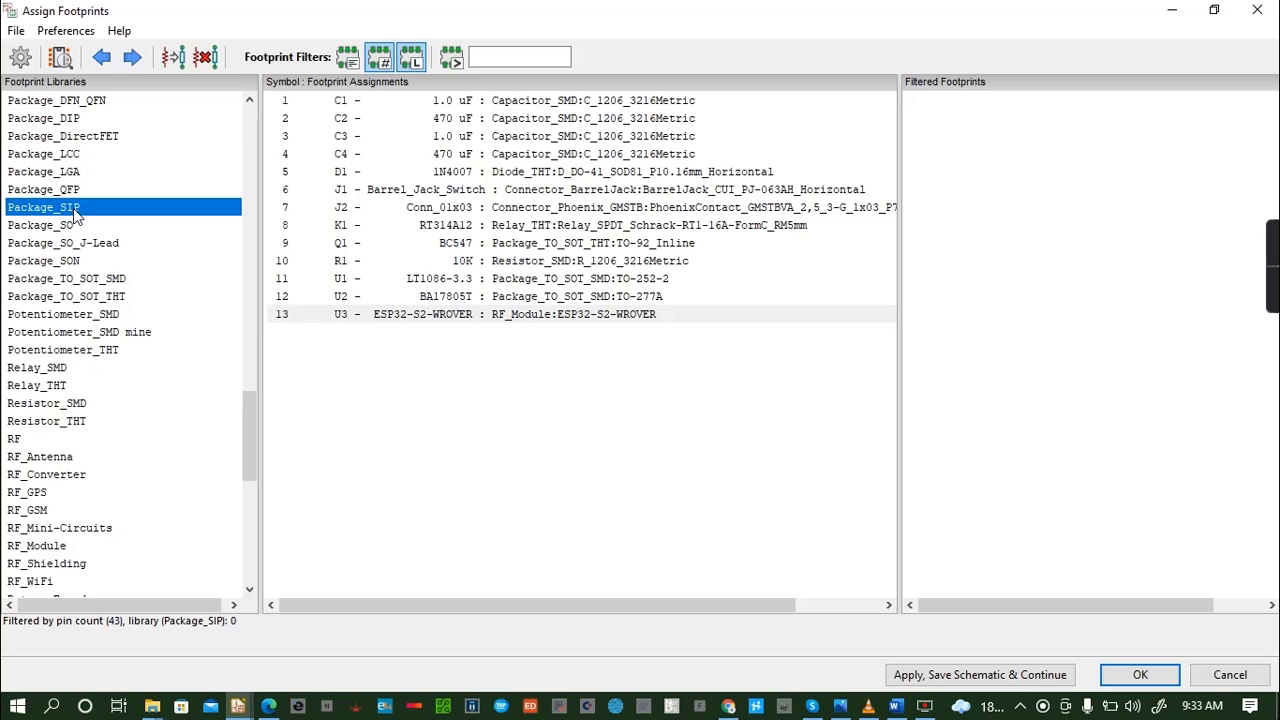
pyautogui.click(72, 225)
pyautogui.click(71, 245)
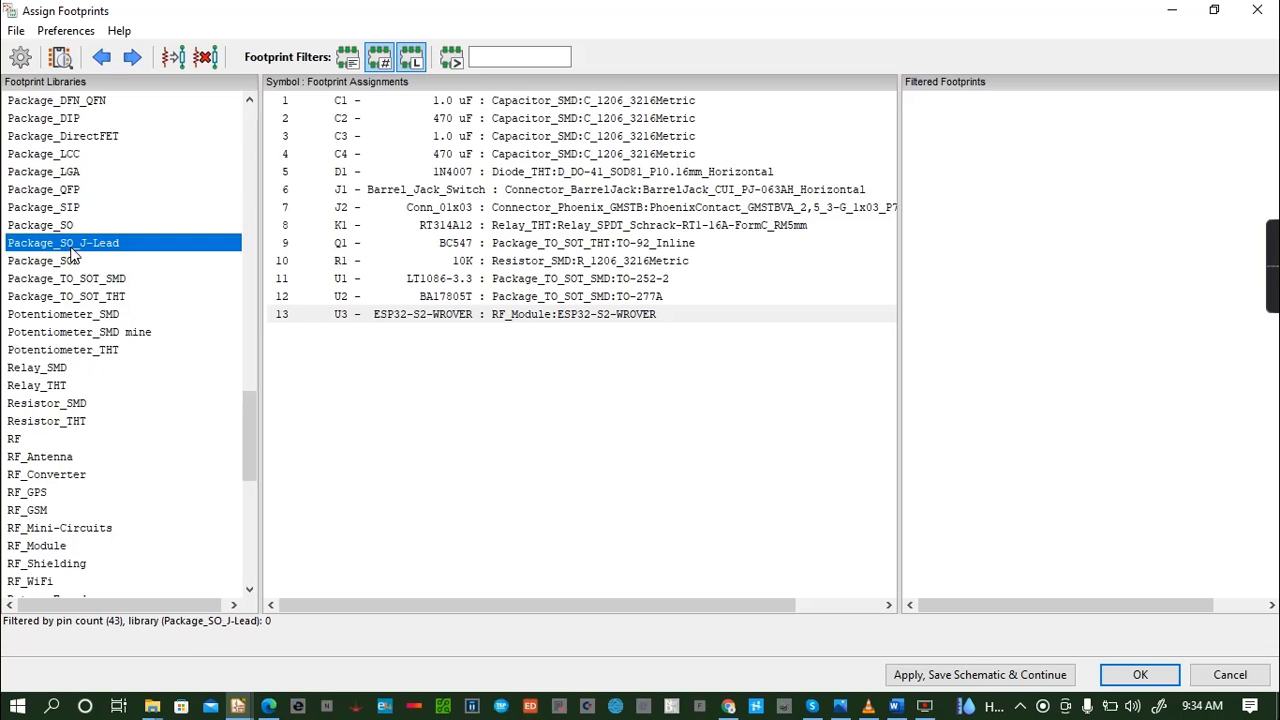
pyautogui.click(82, 262)
pyautogui.click(86, 280)
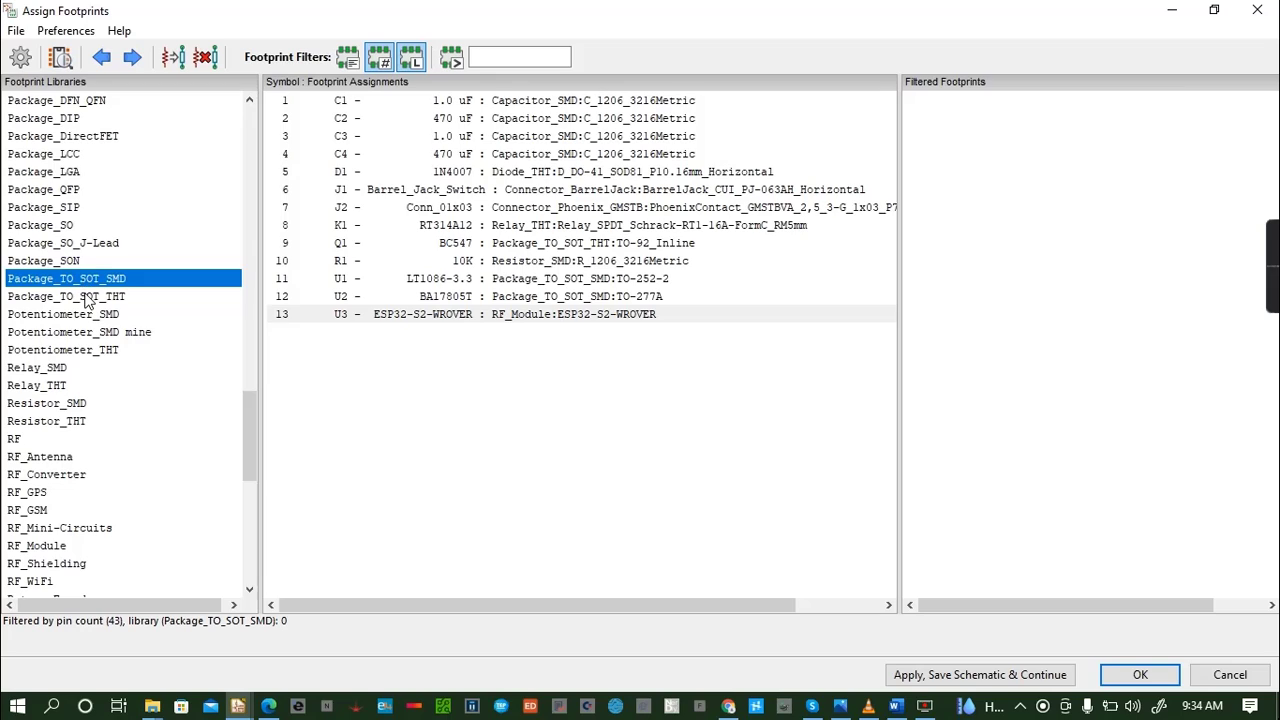
pyautogui.click(88, 297)
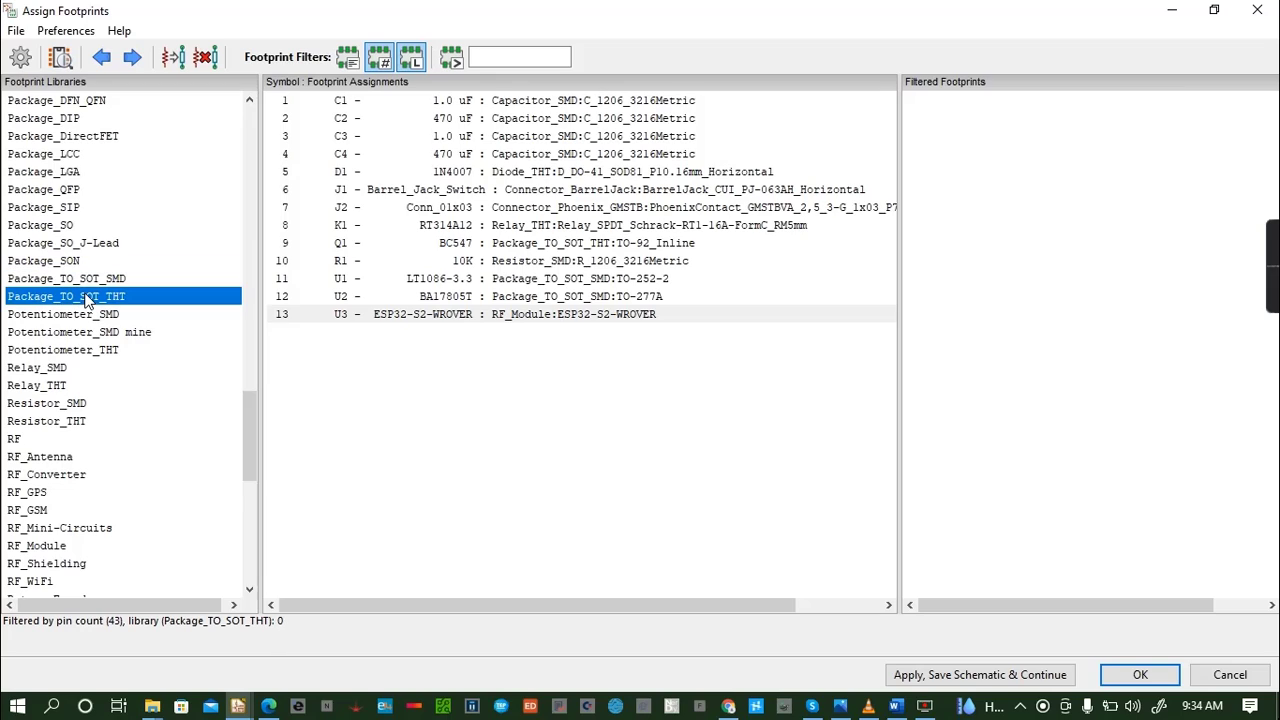
pyautogui.click(75, 136)
pyautogui.click(82, 118)
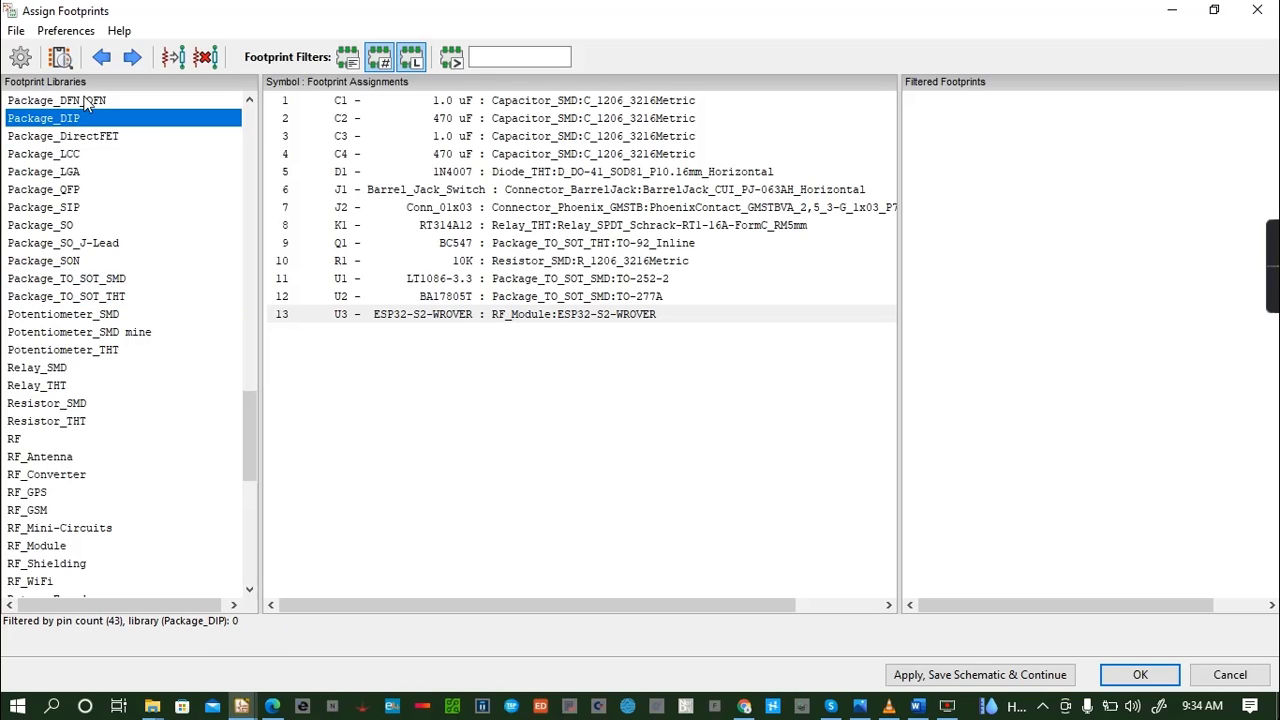
# - Inspect the QFN-42-1EP_5x6mm_P0.4mm_EP3.7x4.7mm footprint from Package_DFN_QFN in 2D and rotated in 3D, and close both views
pyautogui.click(85, 102)
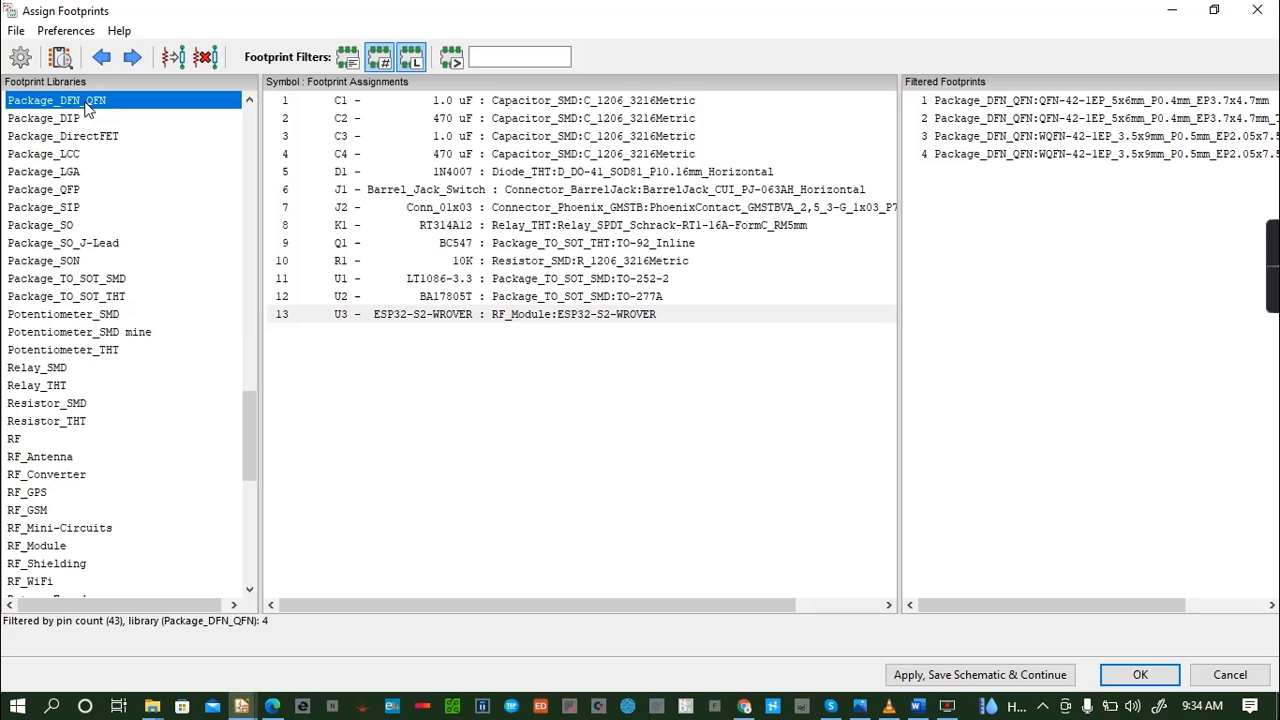
pyautogui.click(1086, 104)
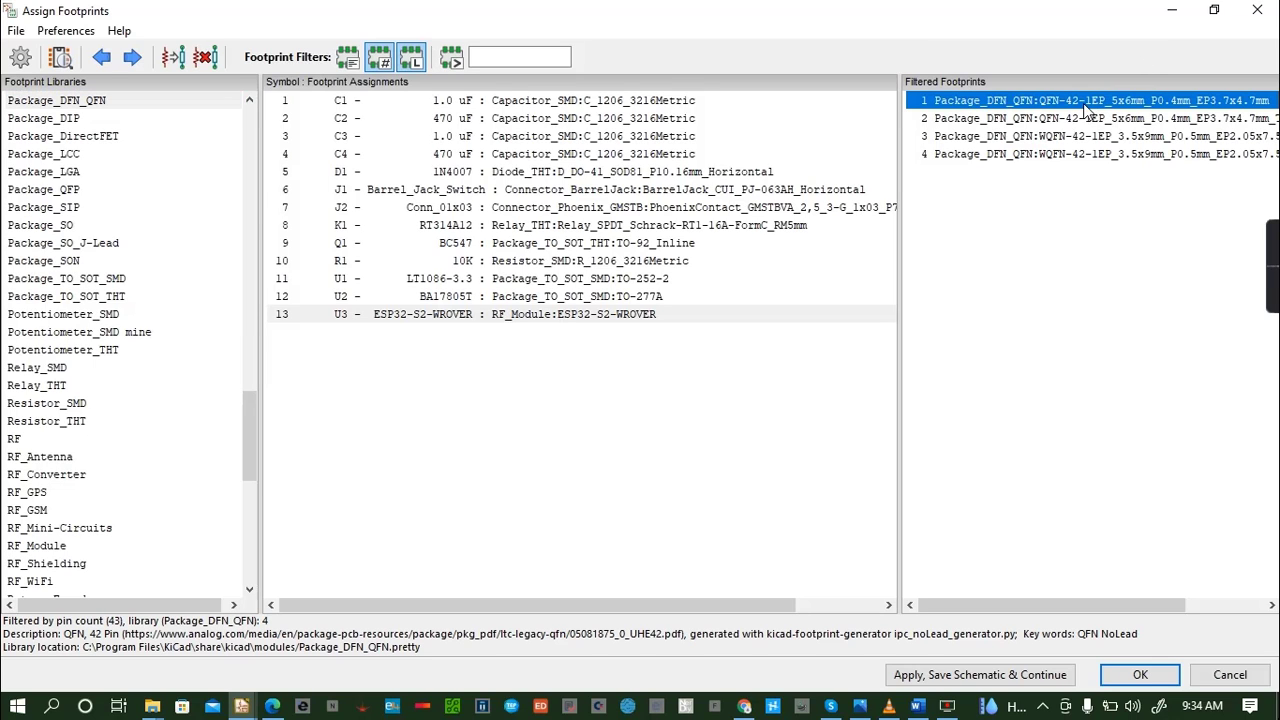
pyautogui.click(60, 57)
pyautogui.click(236, 46)
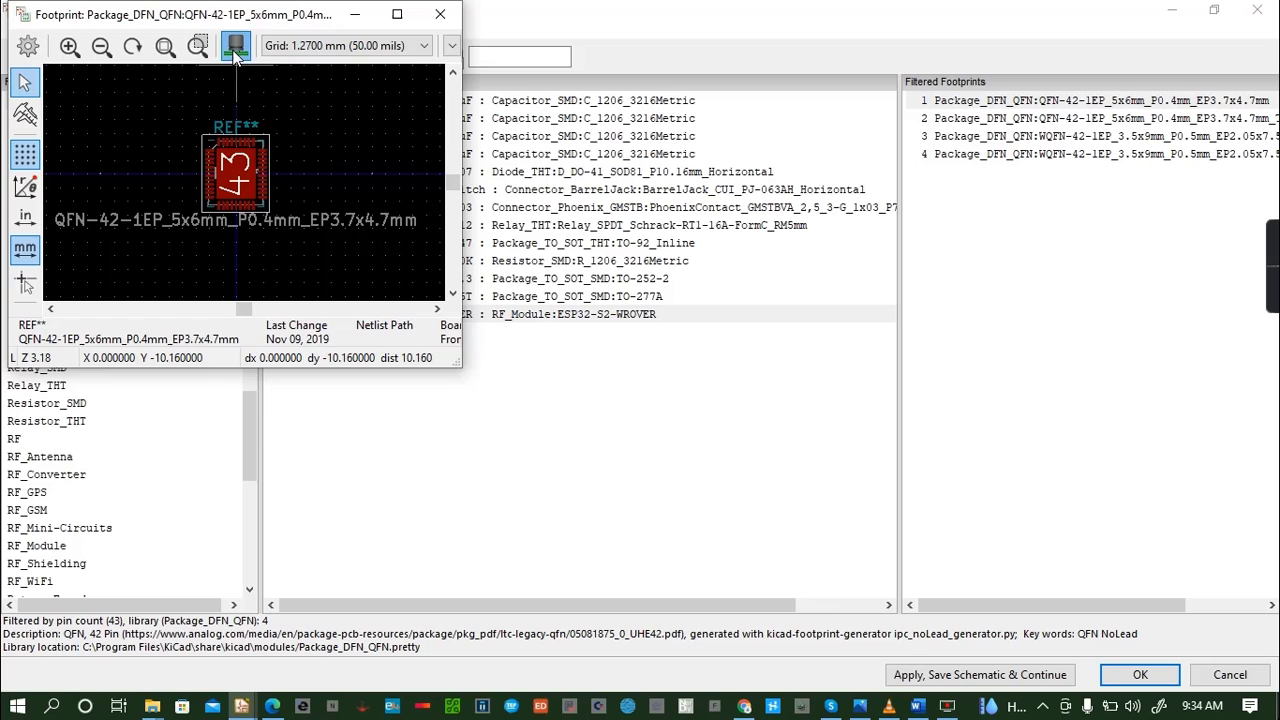
pyautogui.moveTo(264, 235); pyautogui.dragTo(354, 124)
pyautogui.click(438, 16)
pyautogui.click(438, 16)
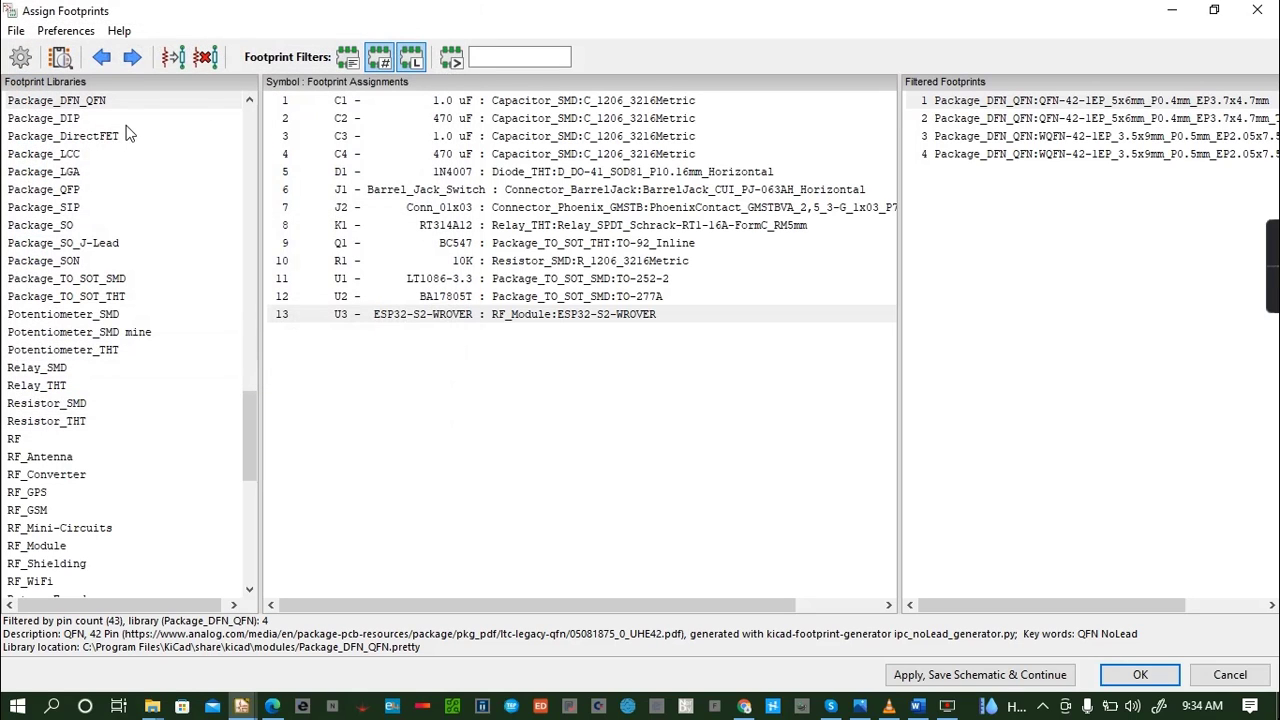
# - Inspect the QFN-42-1EP_5x6mm footprint with ThermalVias in 2D and rotated in 3D, and close both views
pyautogui.click(960, 120)
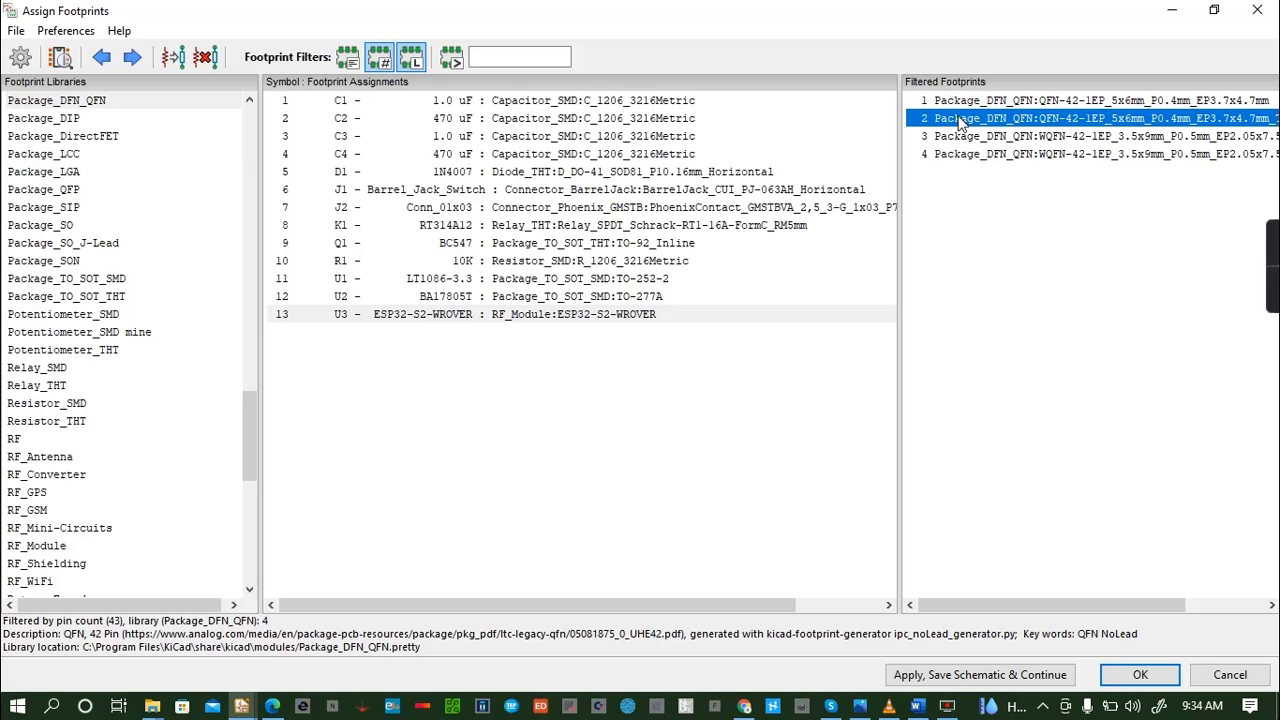
pyautogui.click(60, 57)
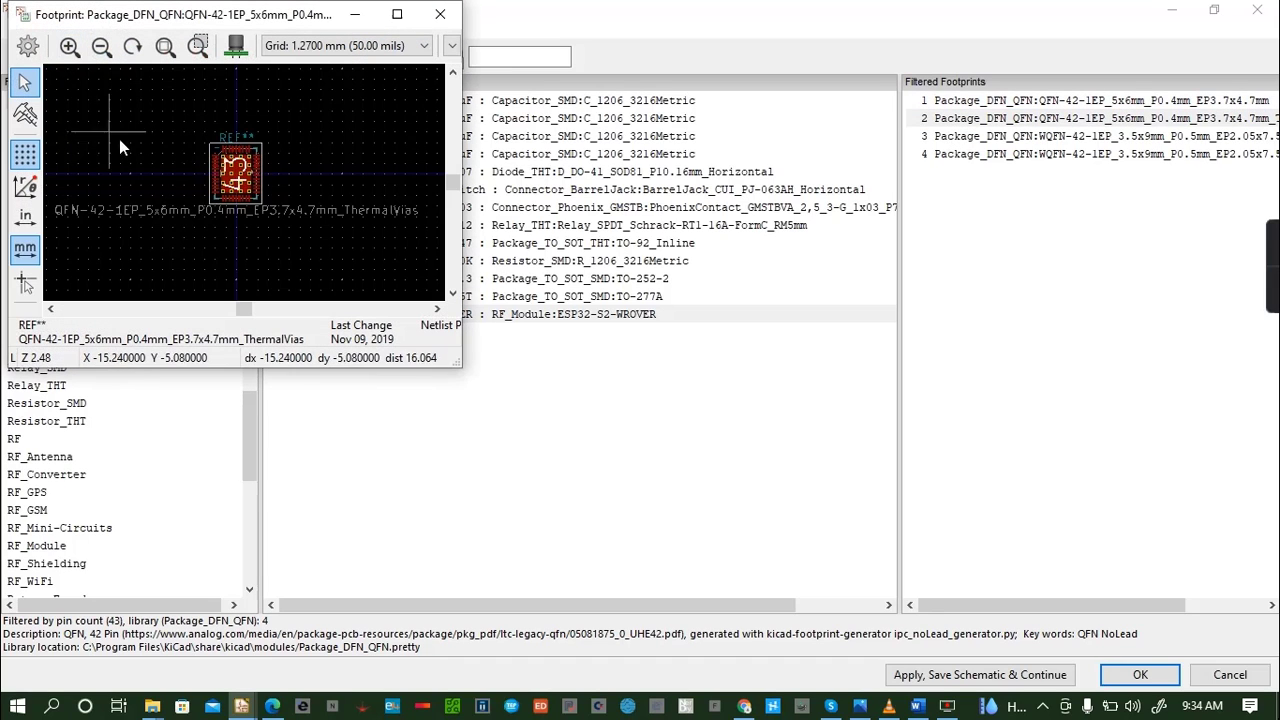
pyautogui.click(236, 45)
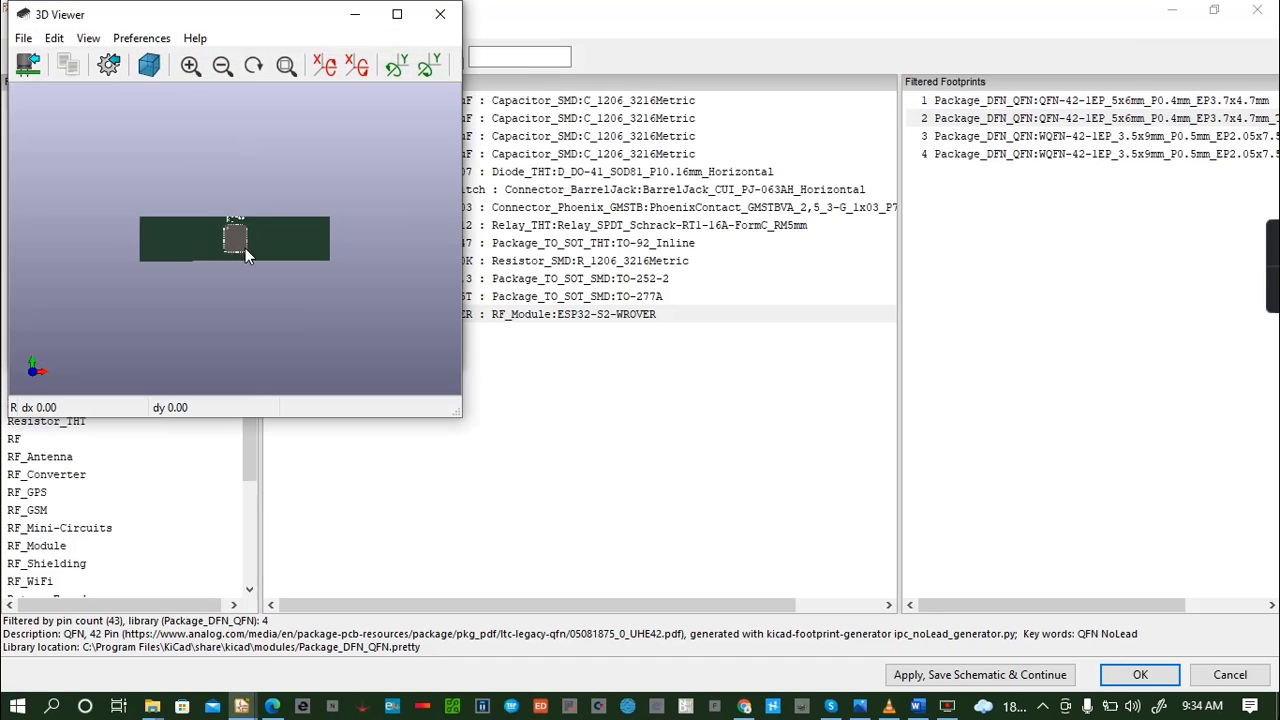
pyautogui.moveTo(235, 256); pyautogui.dragTo(210, 180)
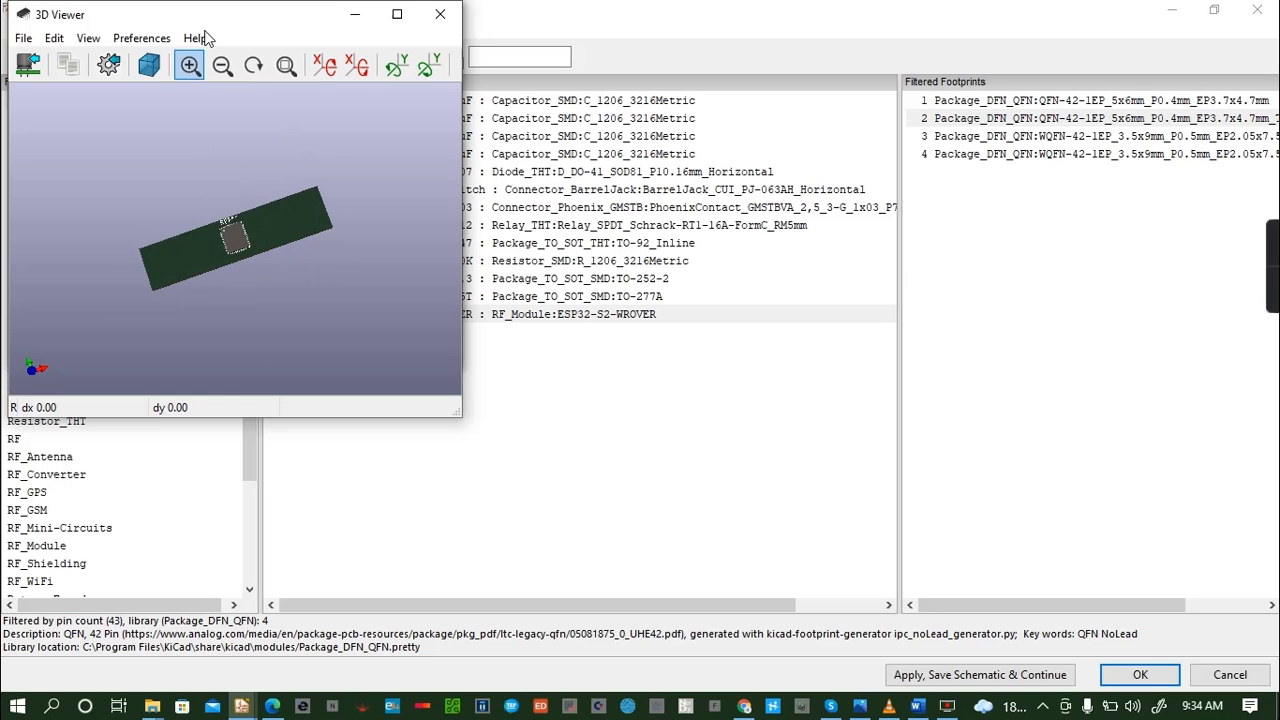
pyautogui.click(440, 14)
pyautogui.click(437, 13)
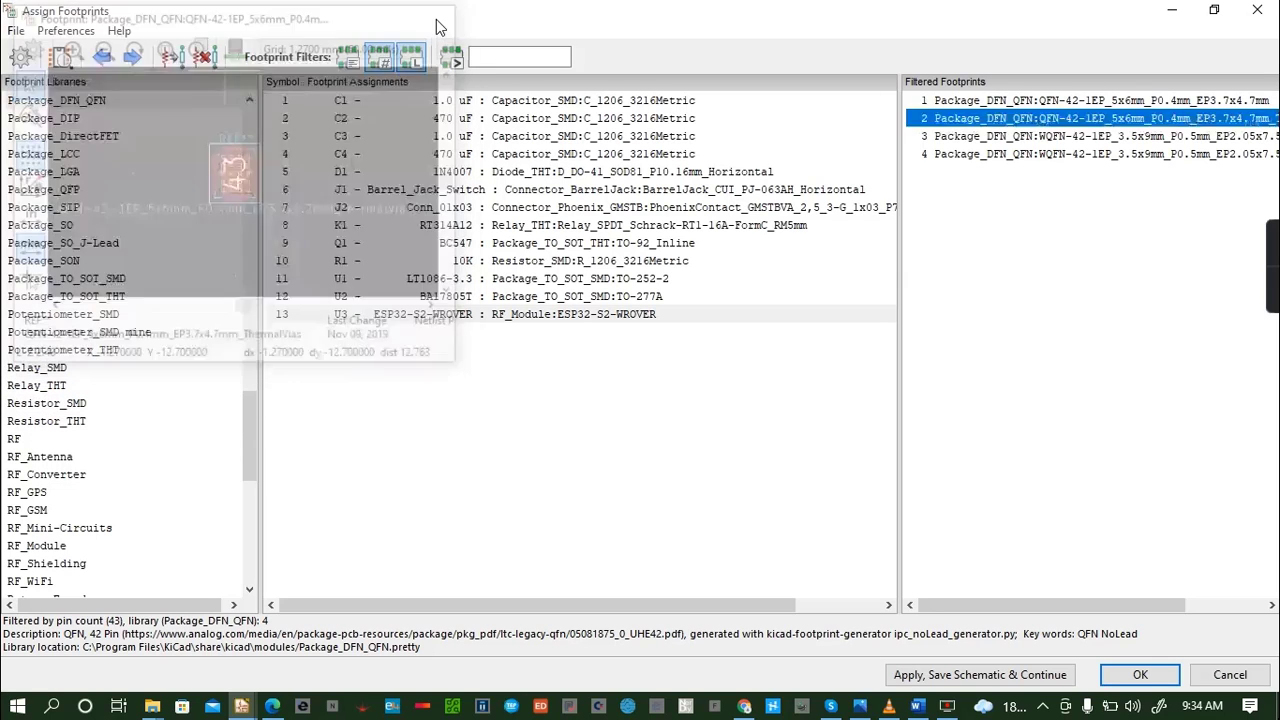
# - Inspect the WQFN-42-1EP_3.5x9mm footprint with ThermalVias in 2D and 3D, and close both views
pyautogui.click(966, 155)
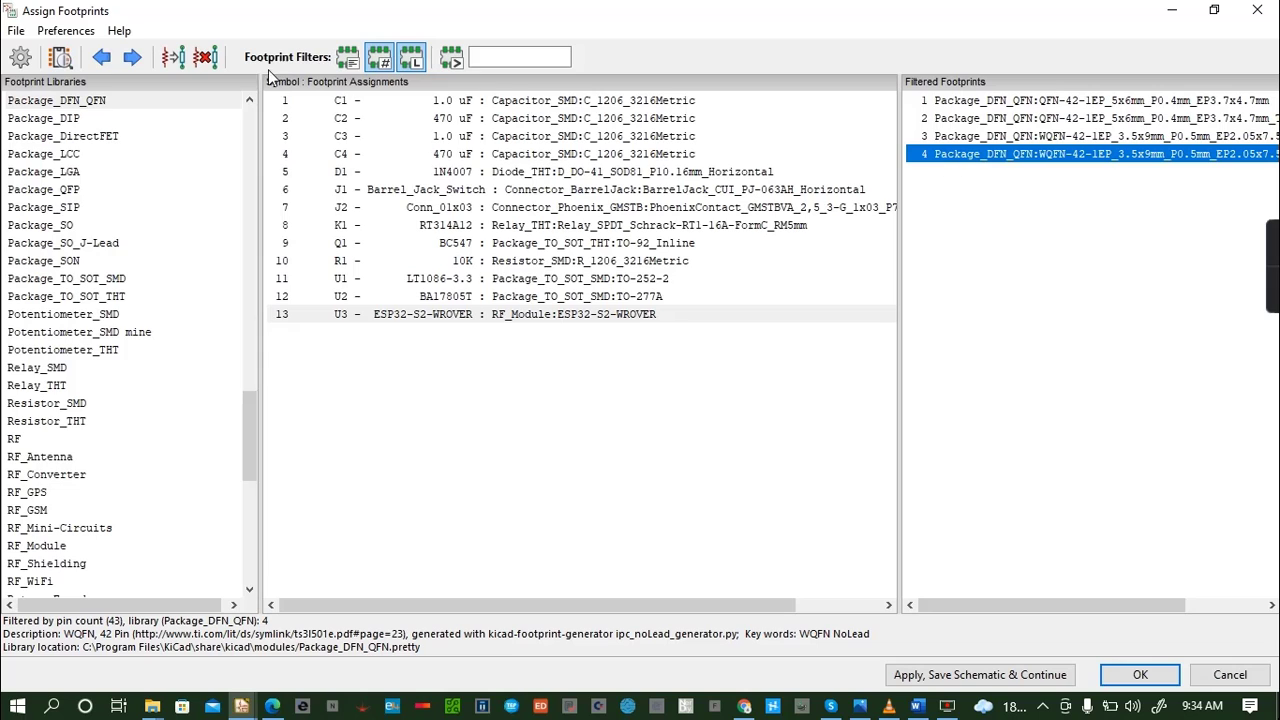
pyautogui.click(62, 57)
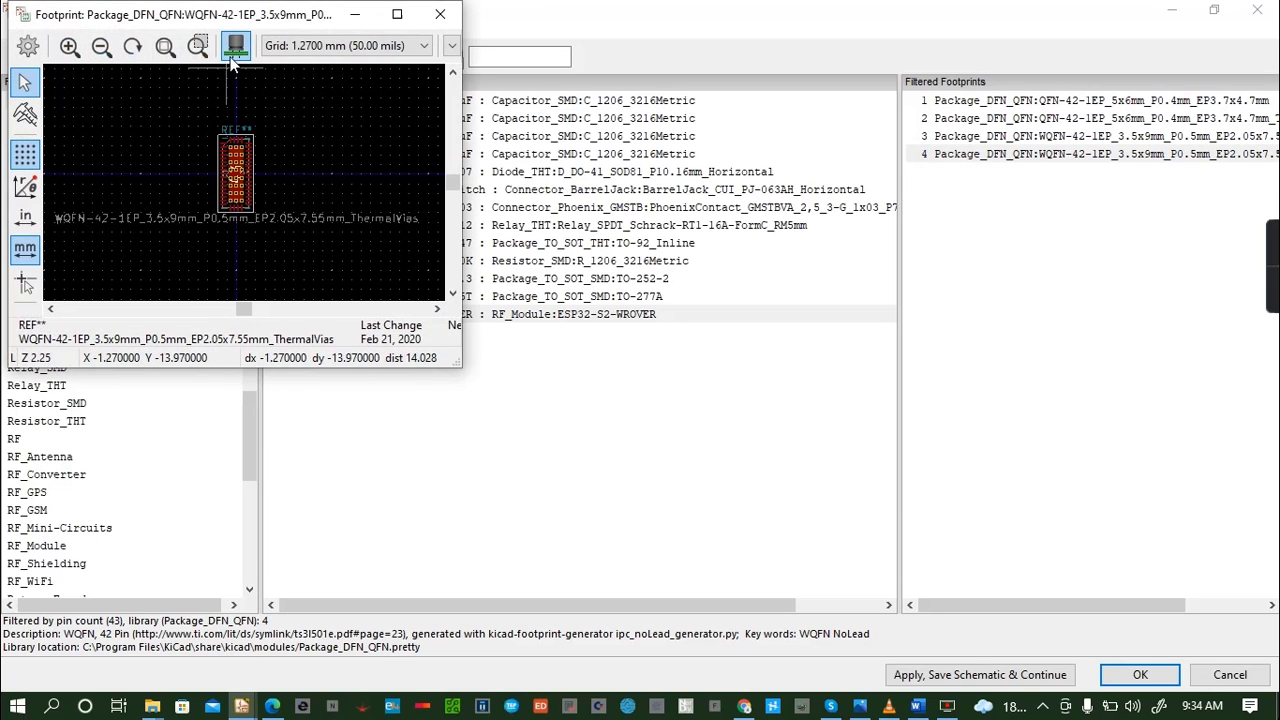
pyautogui.click(232, 52)
pyautogui.moveTo(283, 267); pyautogui.dragTo(297, 353)
pyautogui.click(440, 14)
pyautogui.click(442, 12)
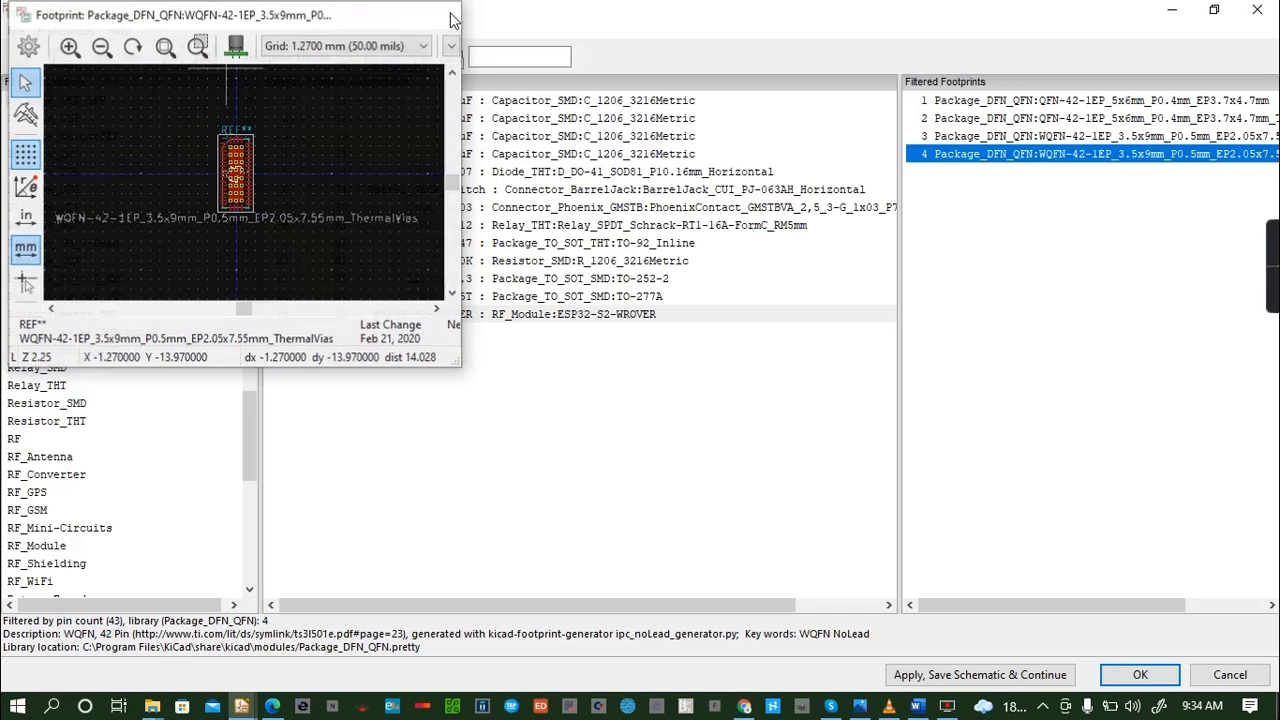
# - Inspect the WQFN-42-1EP_3.5x9mm_P0.5mm_EP2.05x7.55mm footprint without thermal vias in 2D and 3D, and close both views
pyautogui.click(1045, 137)
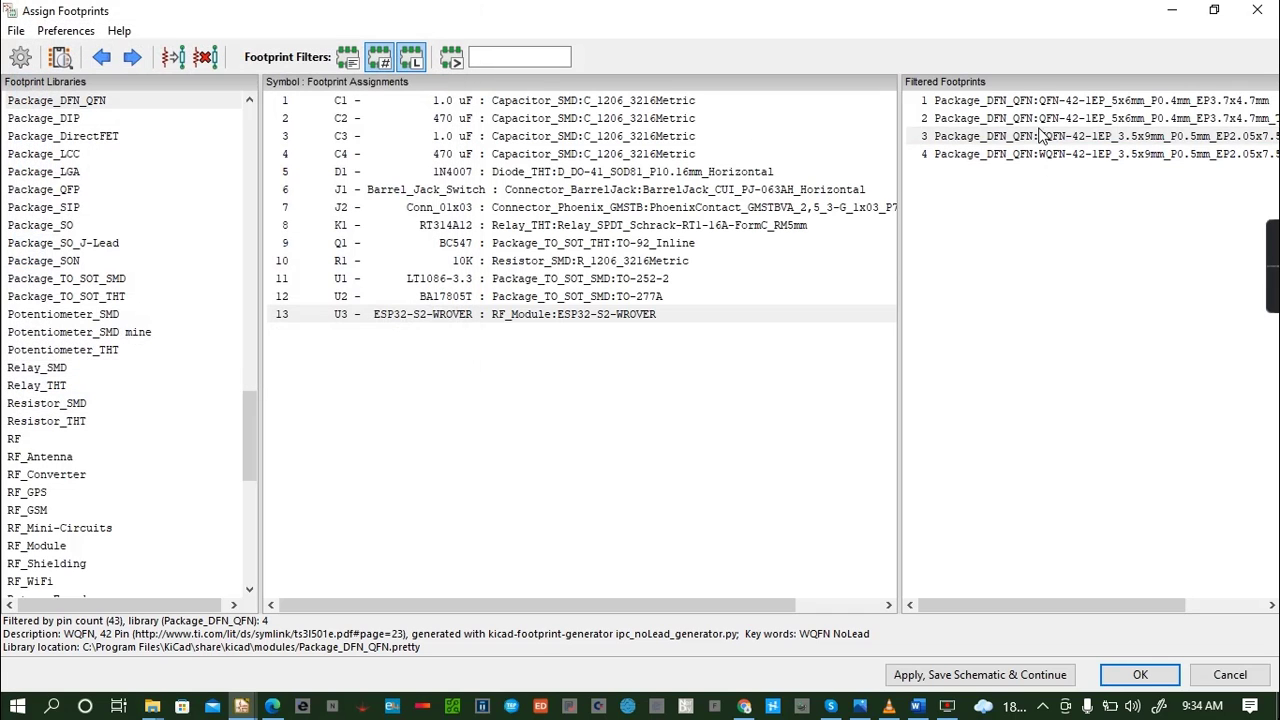
pyautogui.click(57, 57)
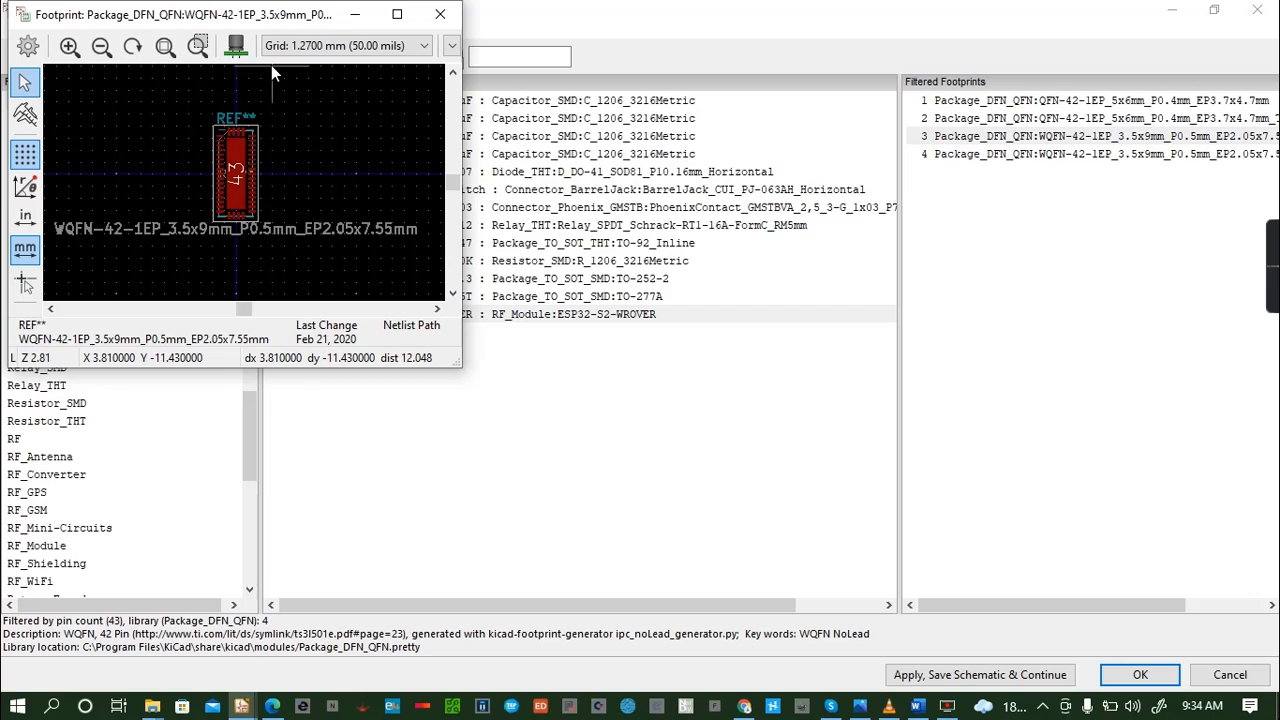
pyautogui.click(236, 45)
pyautogui.moveTo(246, 201); pyautogui.dragTo(245, 165)
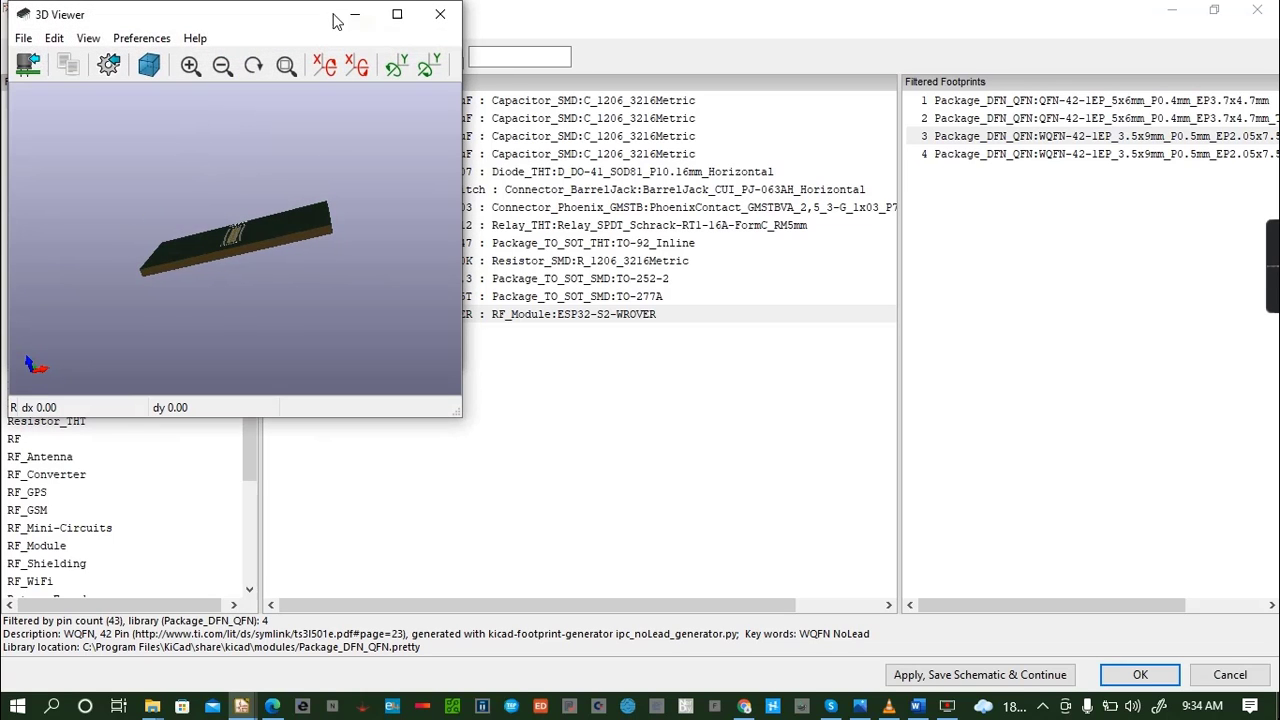
pyautogui.click(441, 15)
pyautogui.click(441, 15)
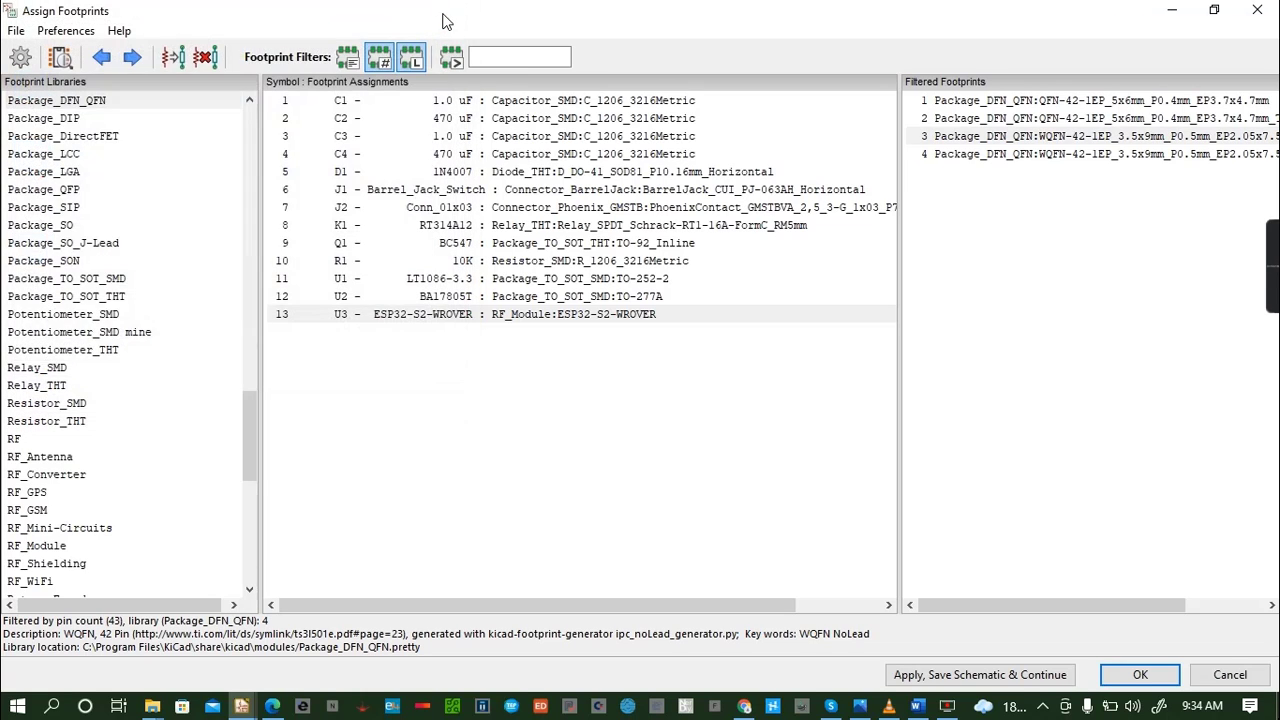
# - Check the Package_CSP library for footprints matching U3's pin count
pyautogui.click(247, 101)
pyautogui.click(247, 101)
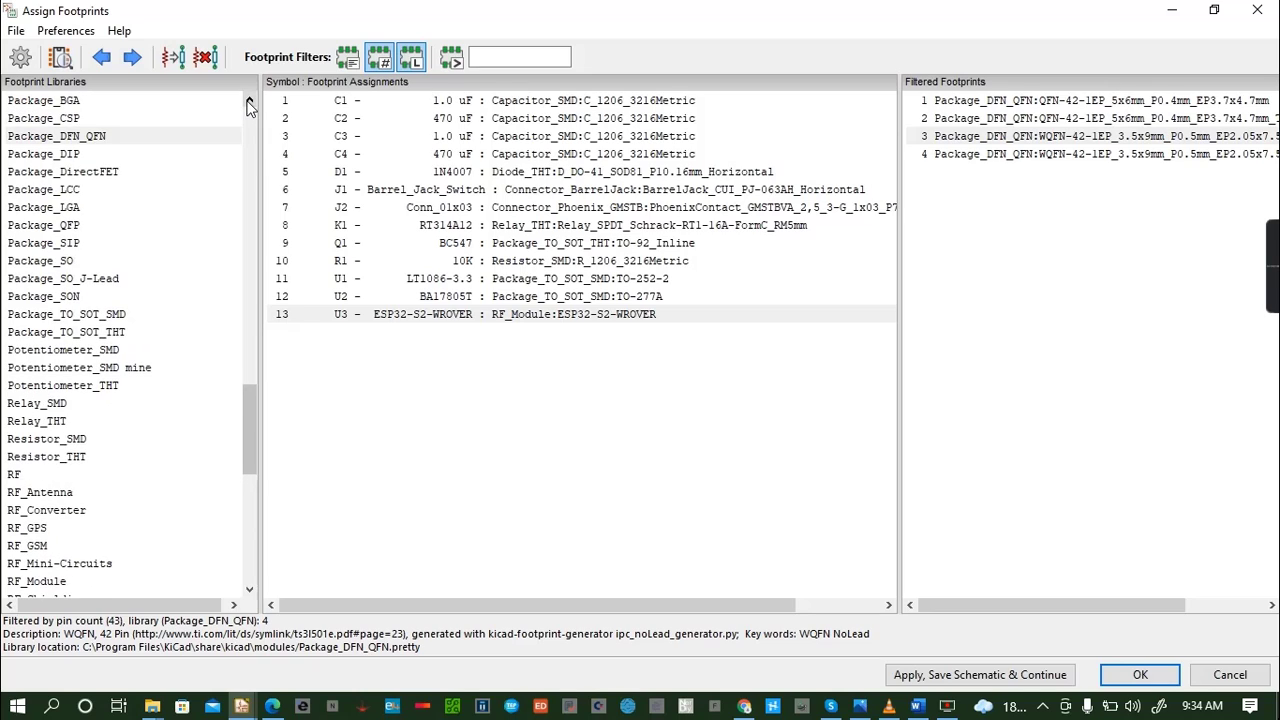
pyautogui.click(247, 101)
pyautogui.click(247, 101)
pyautogui.click(68, 155)
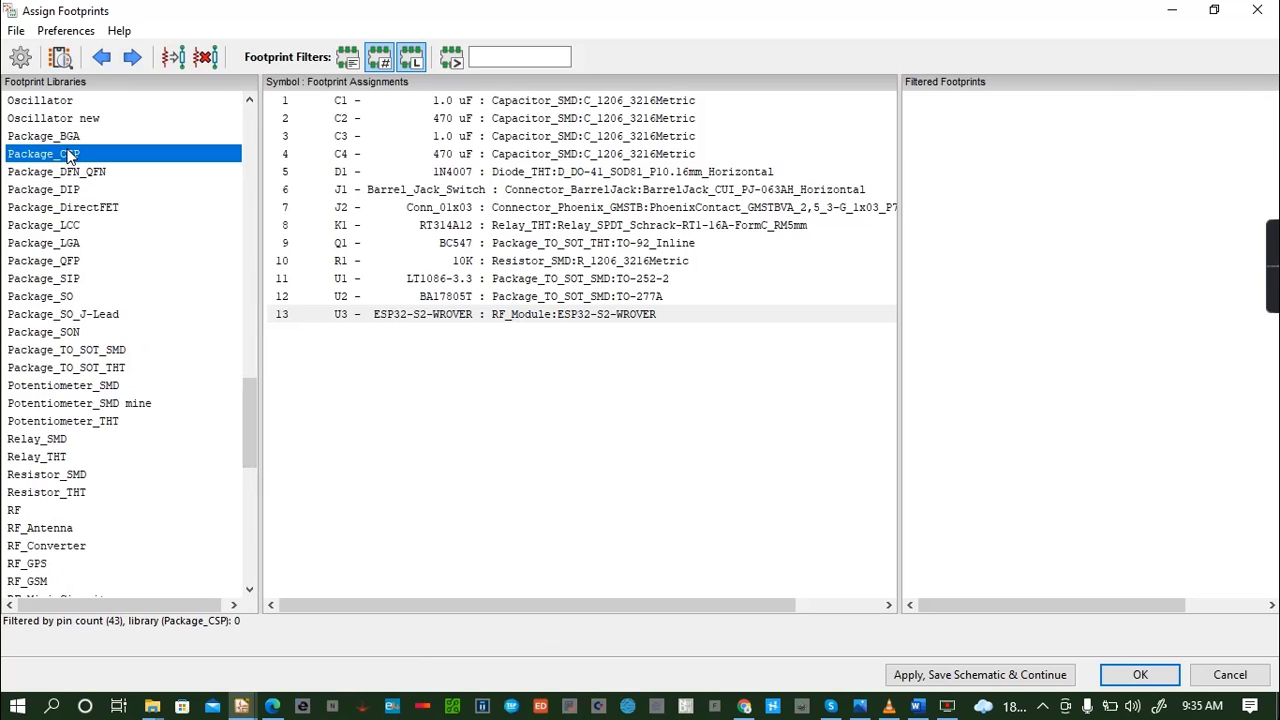
# - Check the Package_BGA, Package_DIP and Package_DirectFET libraries for footprints matching U3's pin count
pyautogui.click(76, 139)
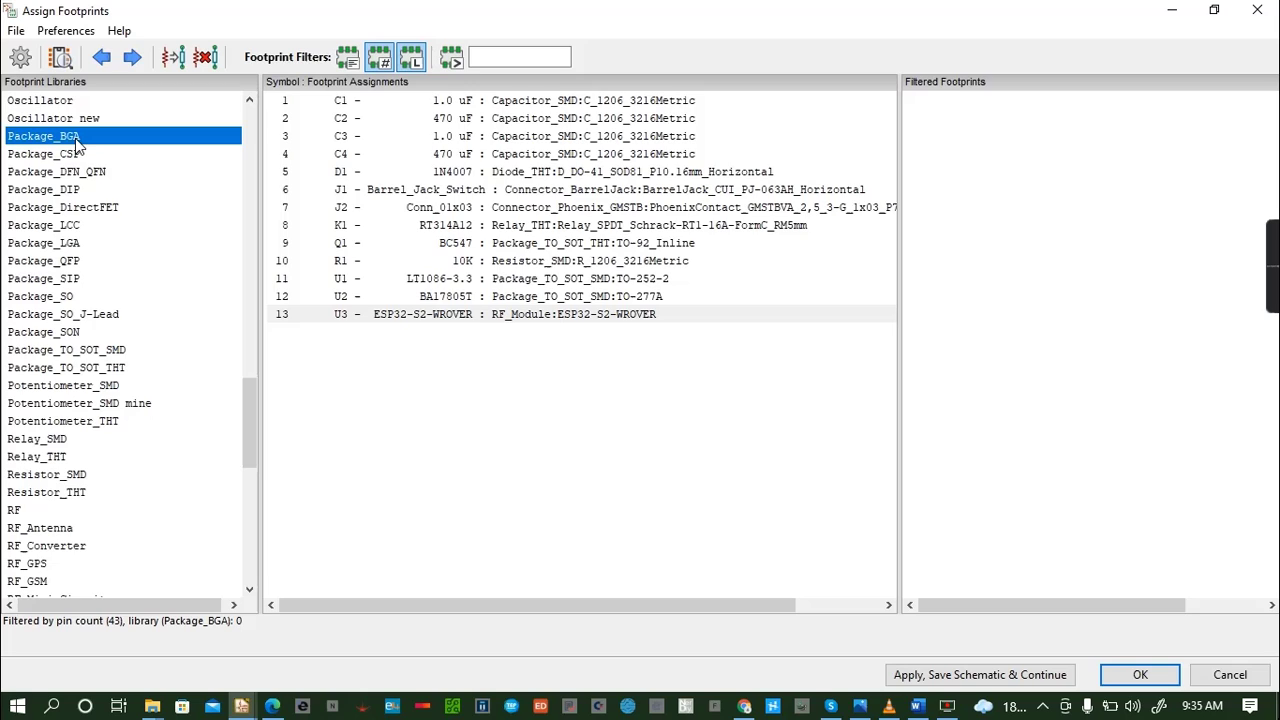
pyautogui.click(71, 189)
pyautogui.click(77, 207)
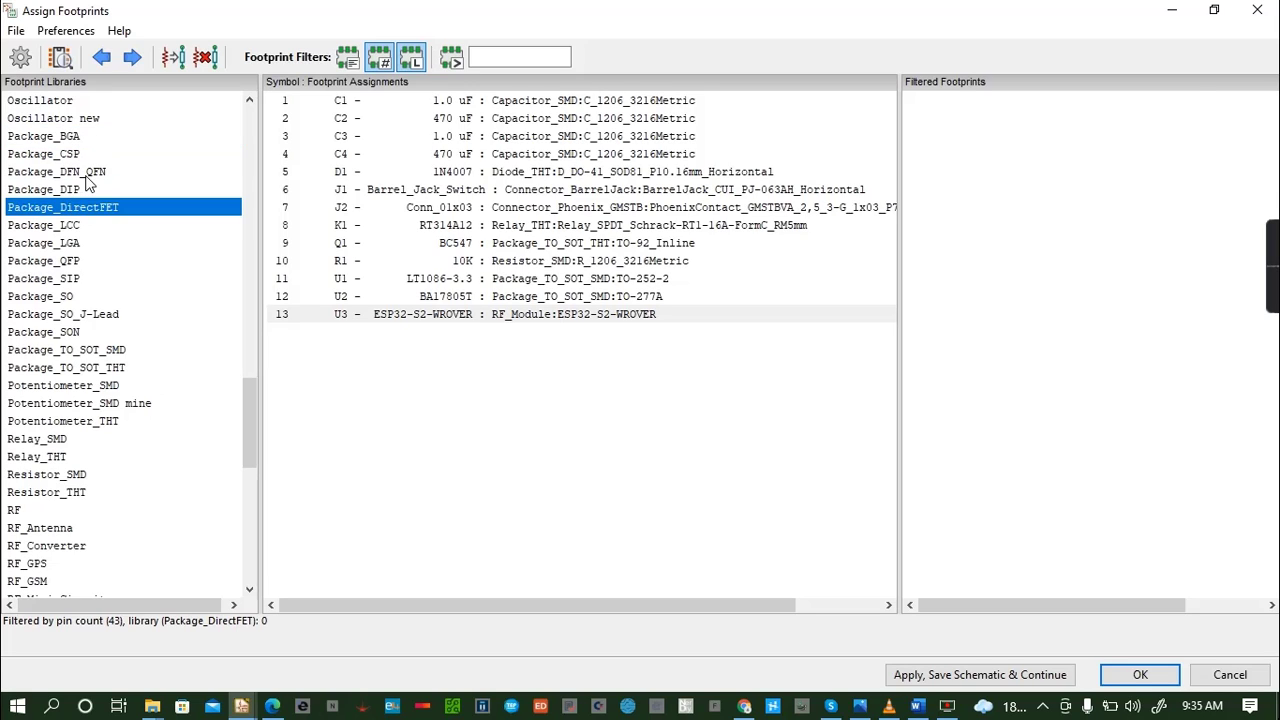
# - Inspect the QFN-42-1EP_5x6mm_P0.4mm_EP3.7x4.7mm_ThermalVias footprint from Package_DFN_QFN again in 2D and 3D, and close both views
pyautogui.click(89, 173)
pyautogui.click(982, 120)
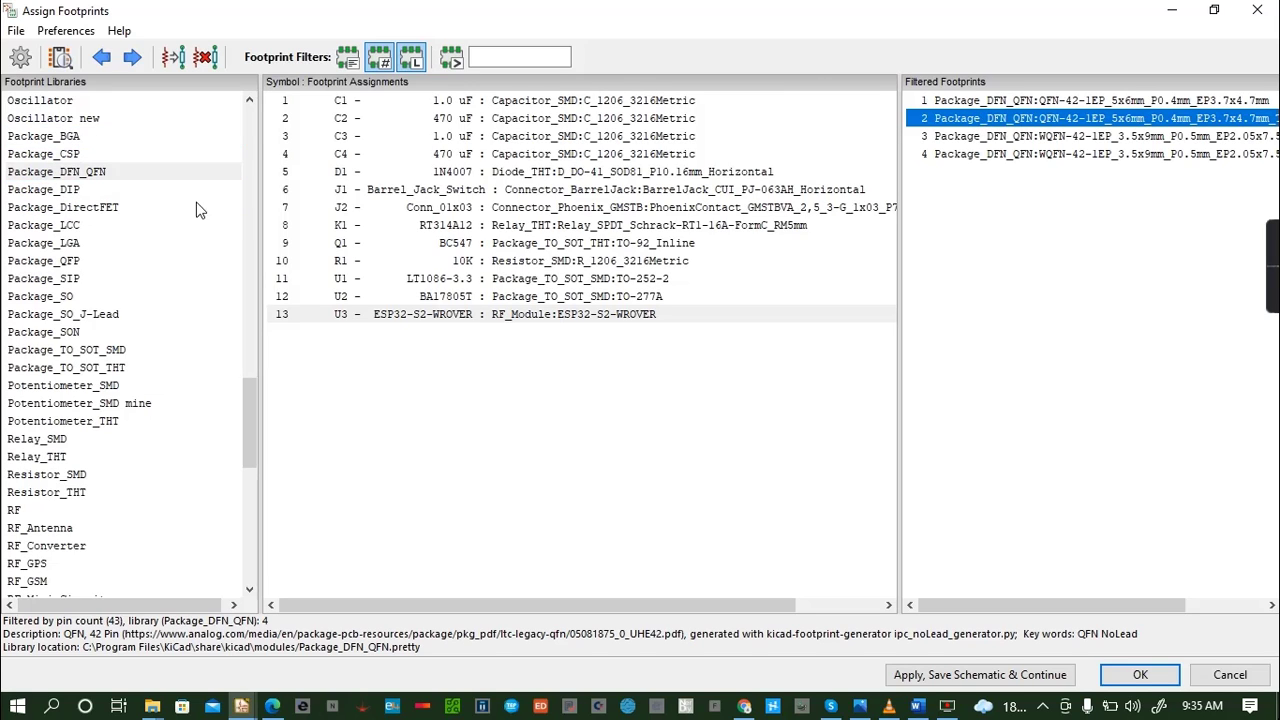
pyautogui.click(60, 57)
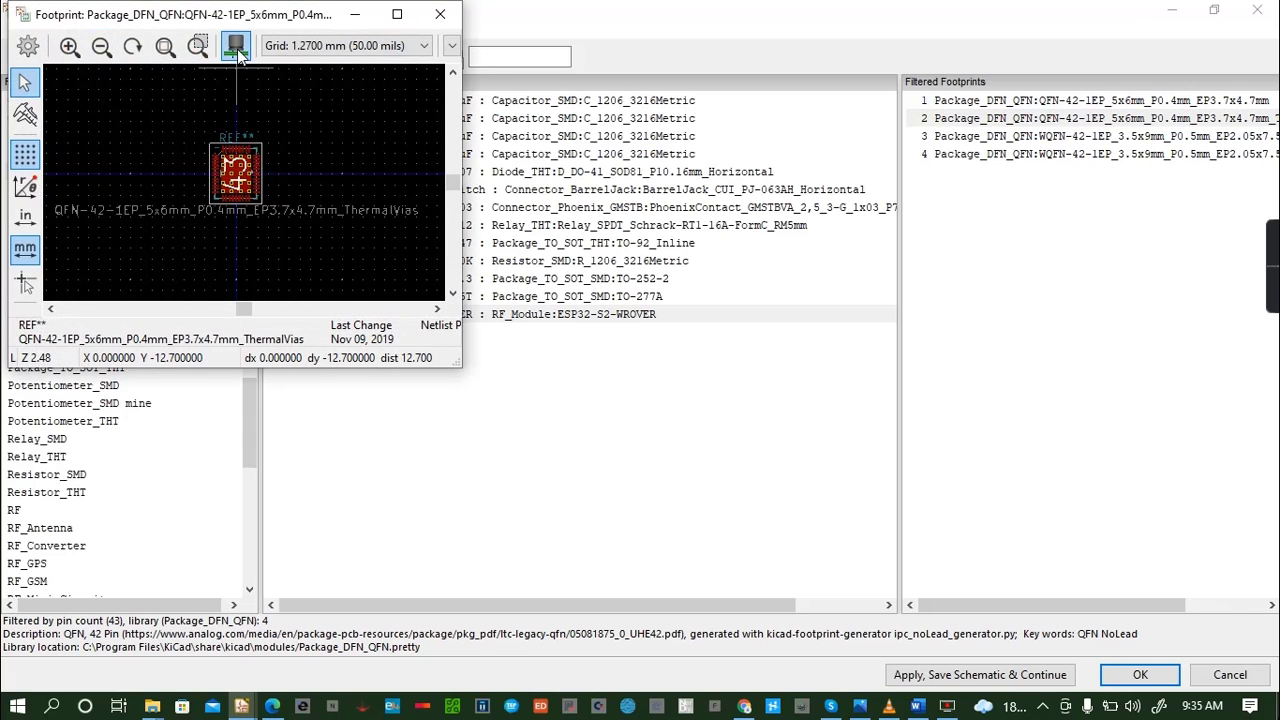
pyautogui.hotkey('alt', '3')
pyautogui.moveTo(245, 240); pyautogui.dragTo(408, 200)
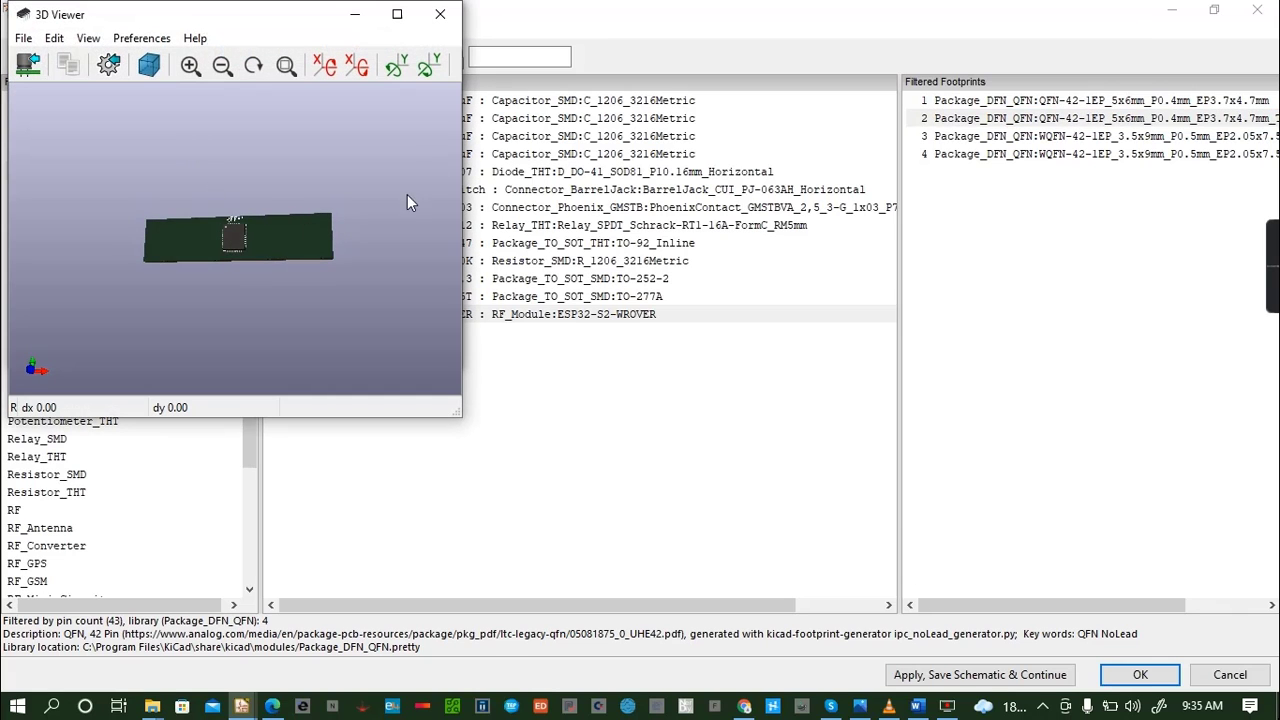
pyautogui.click(448, 15)
pyautogui.click(455, 18)
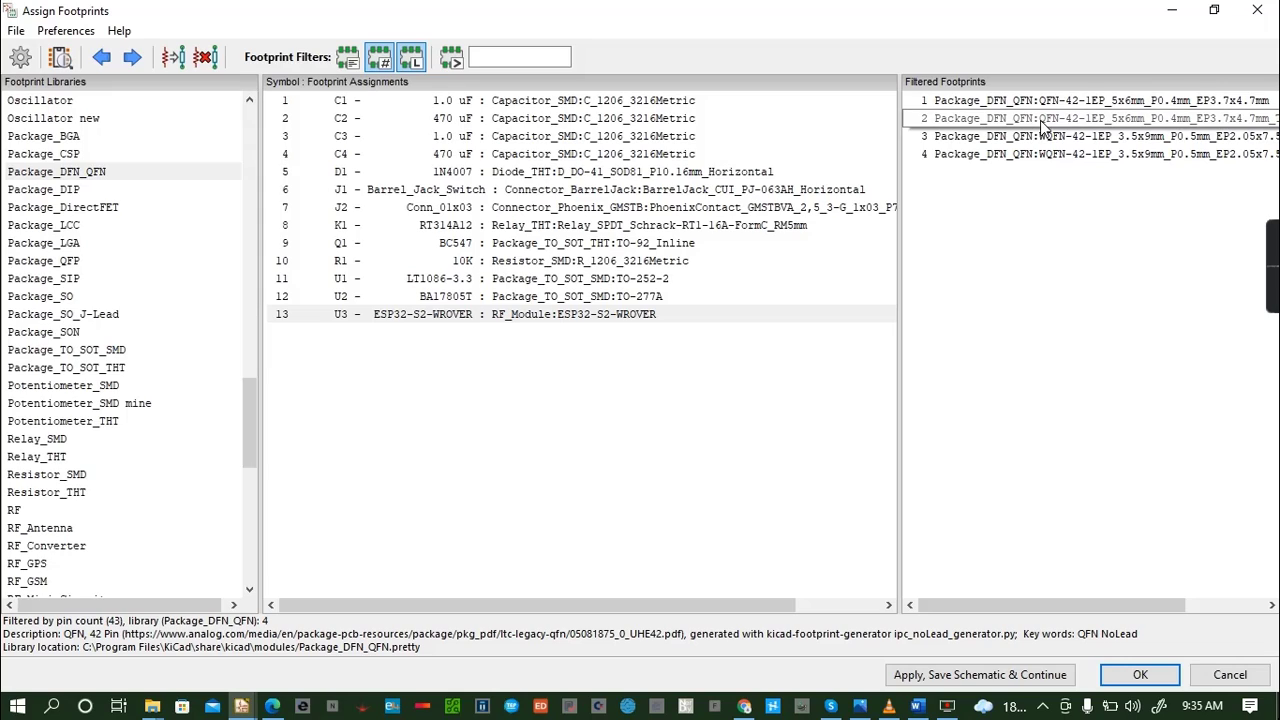
# - Assign the QFN-42-1EP_5x6mm_P0.4mm_EP3.7x4.7mm_ThermalVias footprint to U3, save the schematic and finish the footprint assignment
pyautogui.click(1042, 117)
pyautogui.doubleClick(1042, 116)
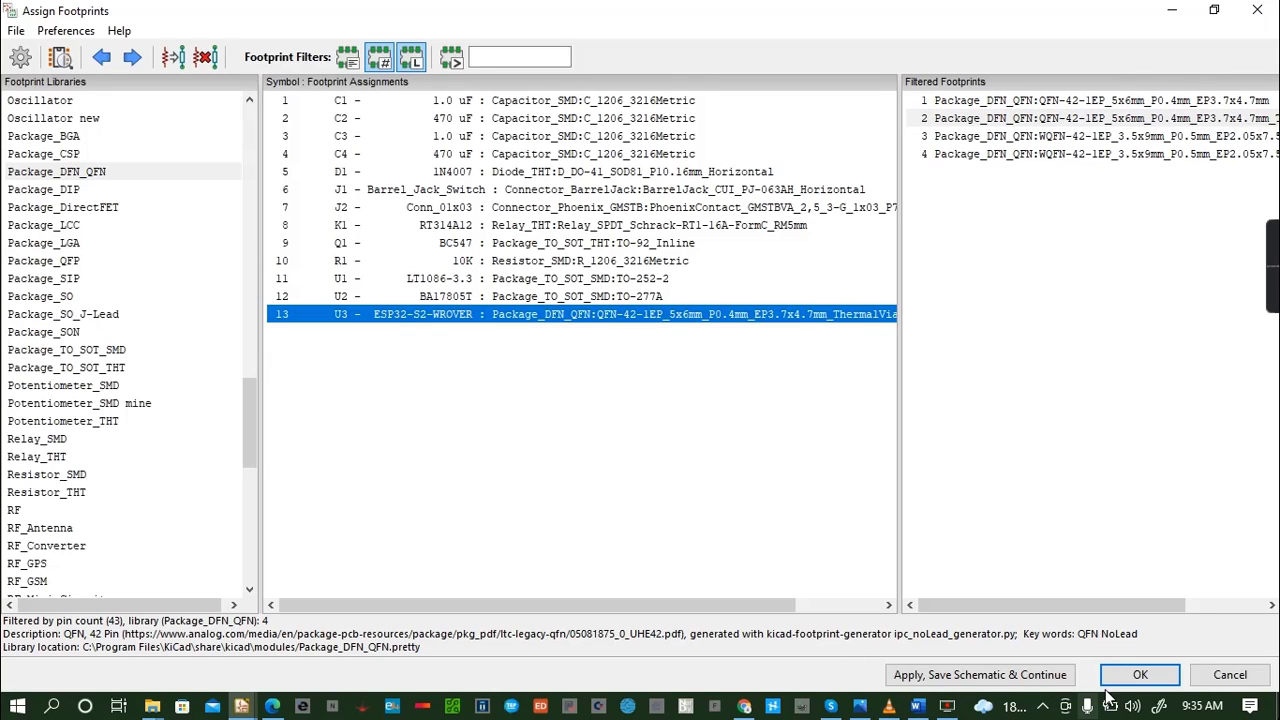
pyautogui.click(982, 674)
pyautogui.click(1140, 674)
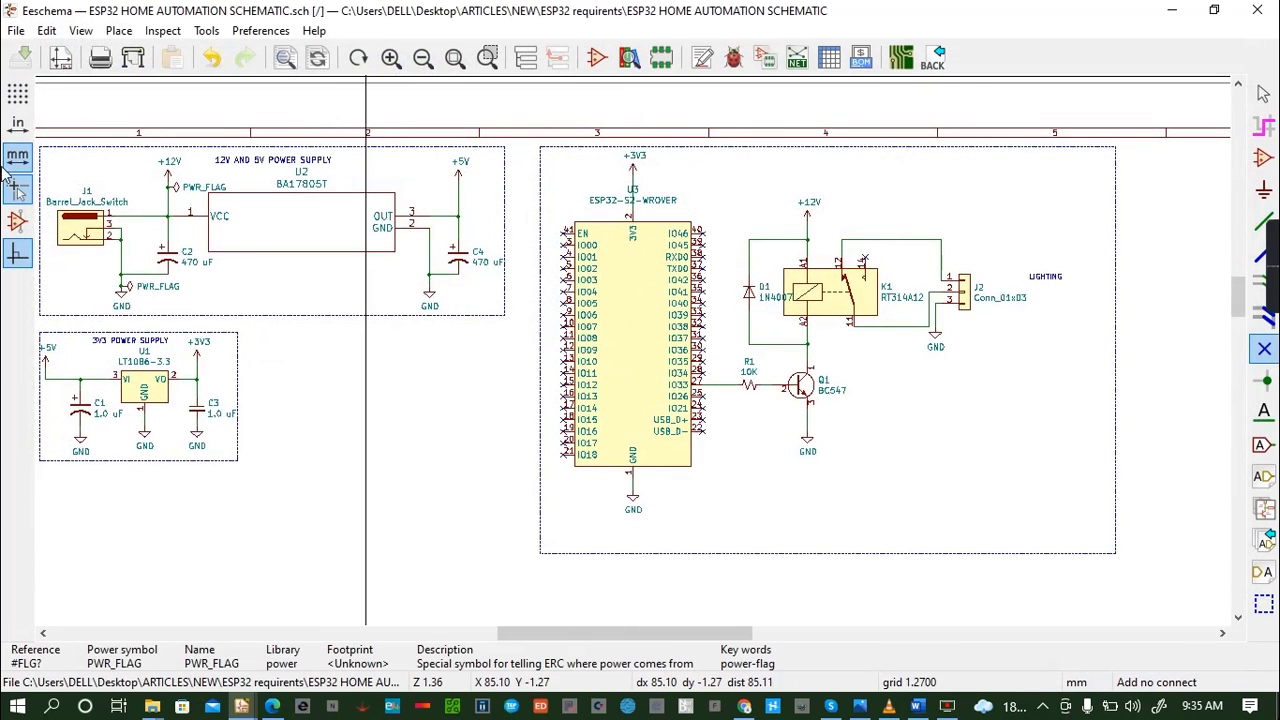
# - Generate the Pcbnew netlist in default format and save it as ESP32 HOME AUTOMATION SCHEMATIC in the project folder
pyautogui.click(795, 60)
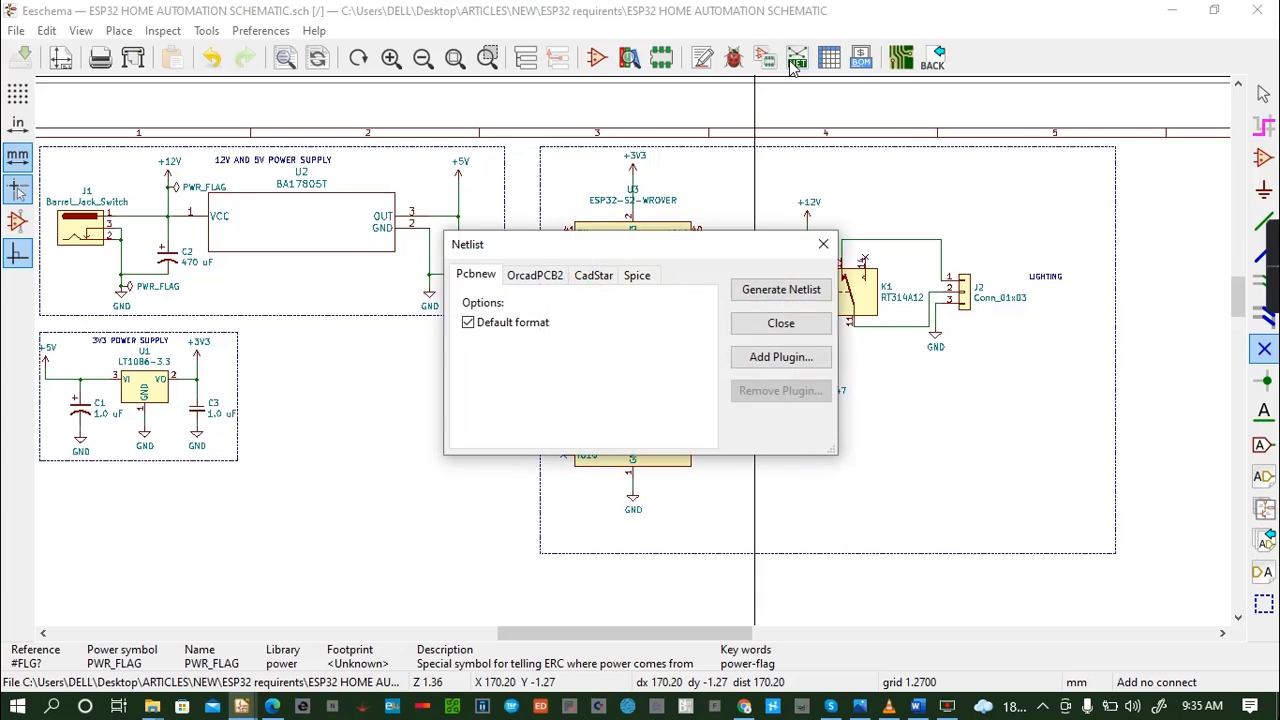
pyautogui.click(823, 244)
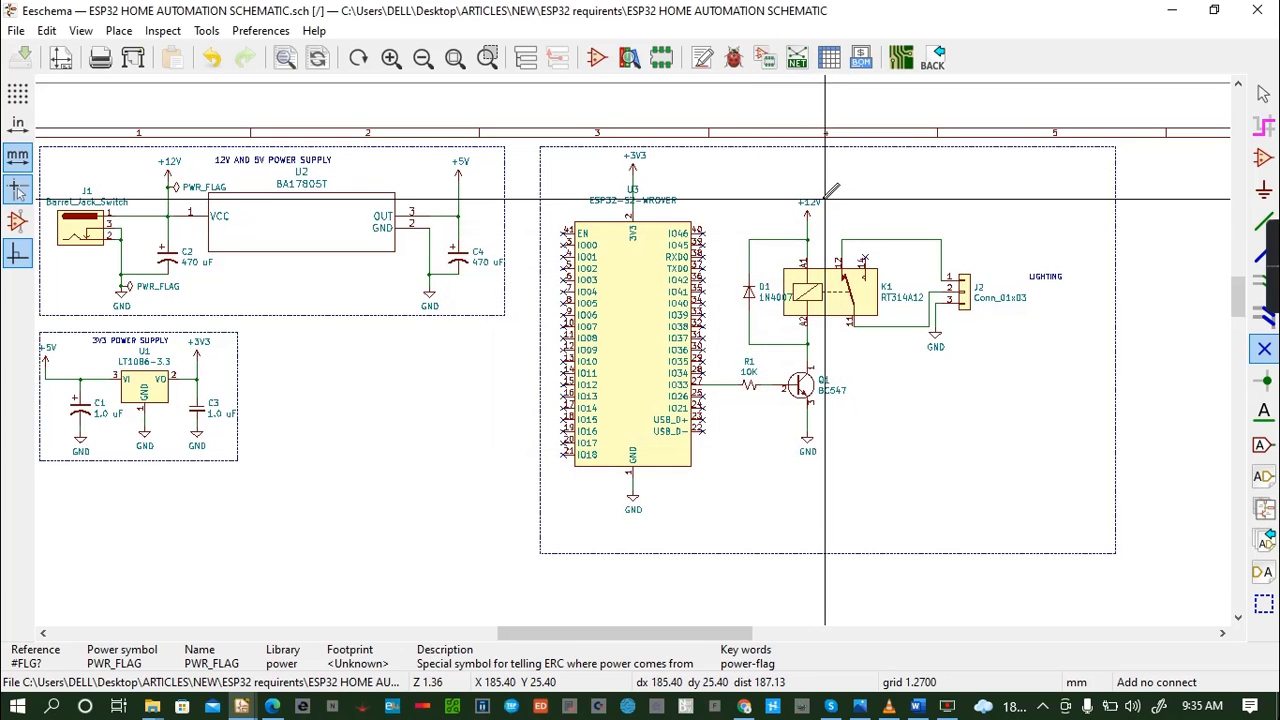
pyautogui.click(796, 58)
pyautogui.click(800, 289)
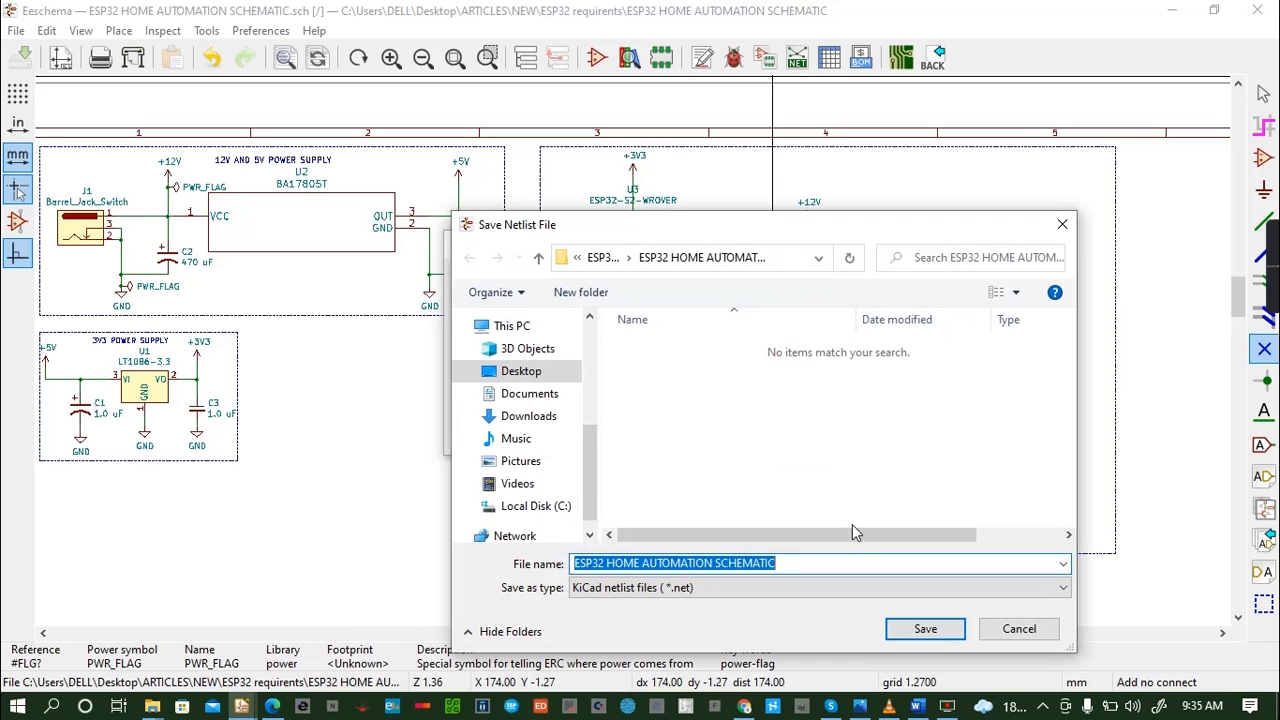
pyautogui.click(925, 628)
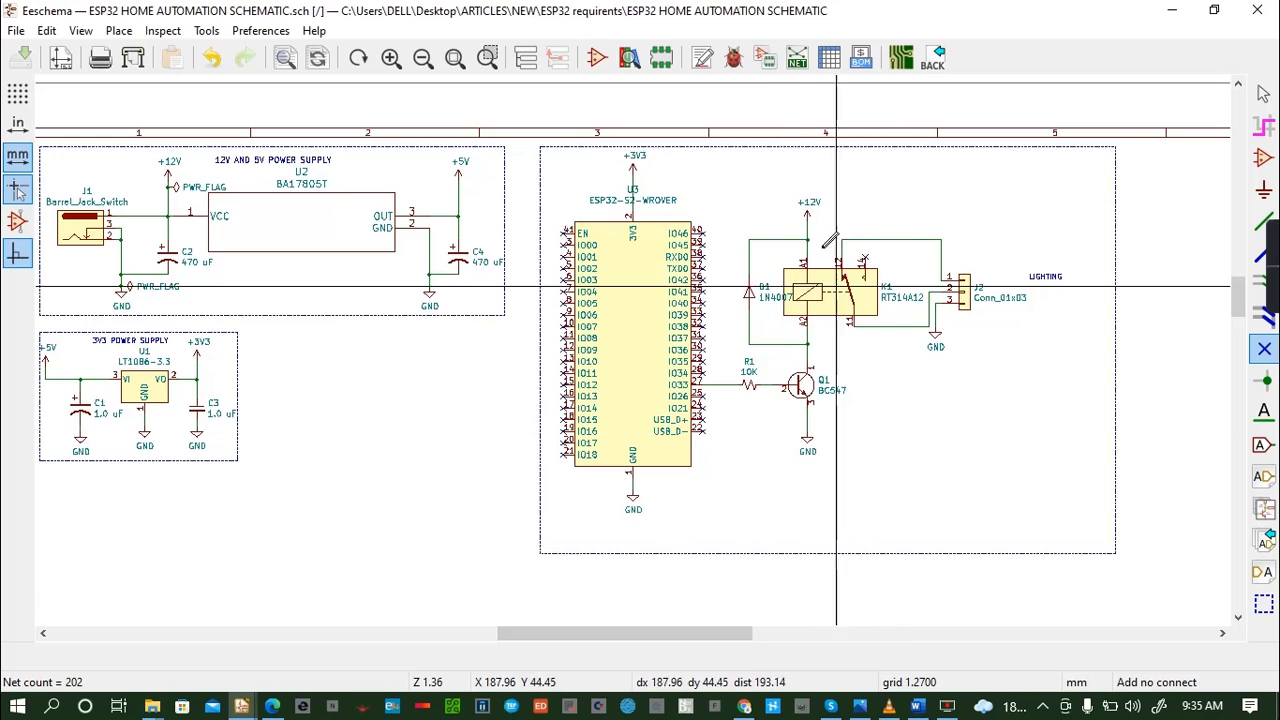
# - Generate the bill of materials with the bom_csv_grouped_by_value_with_fp plugin and close the dialog
pyautogui.click(866, 62)
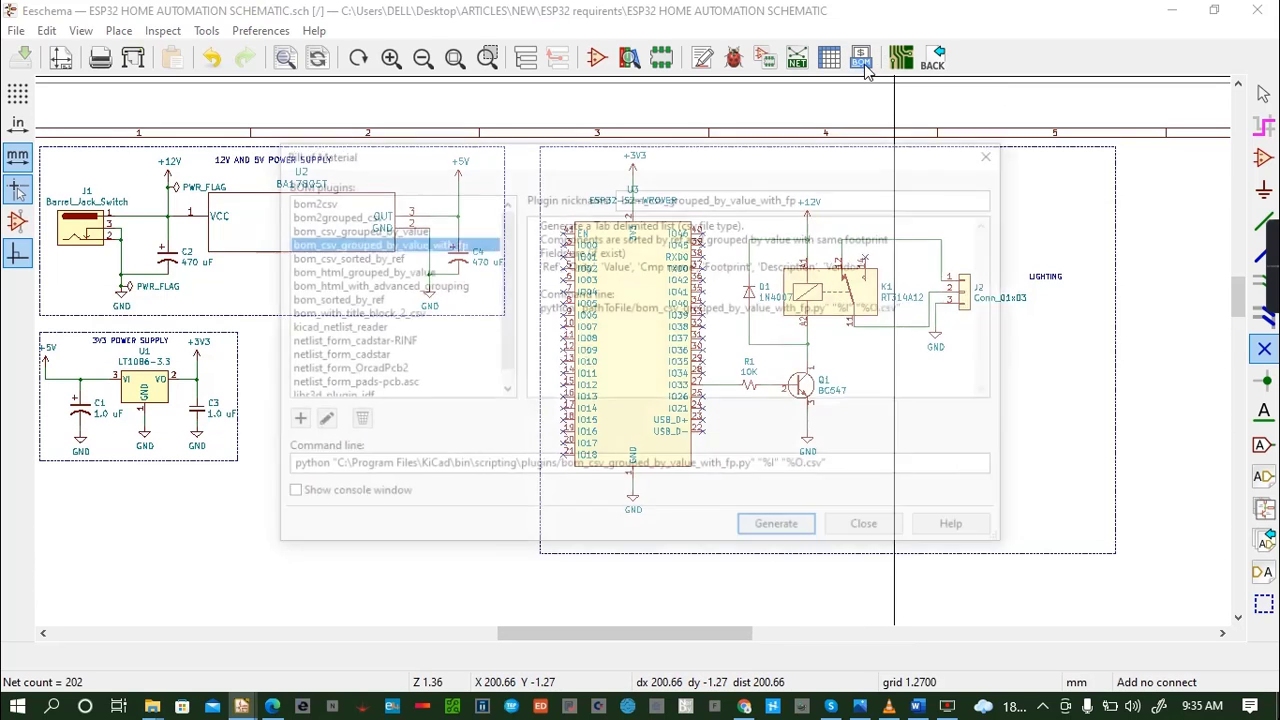
pyautogui.click(808, 540)
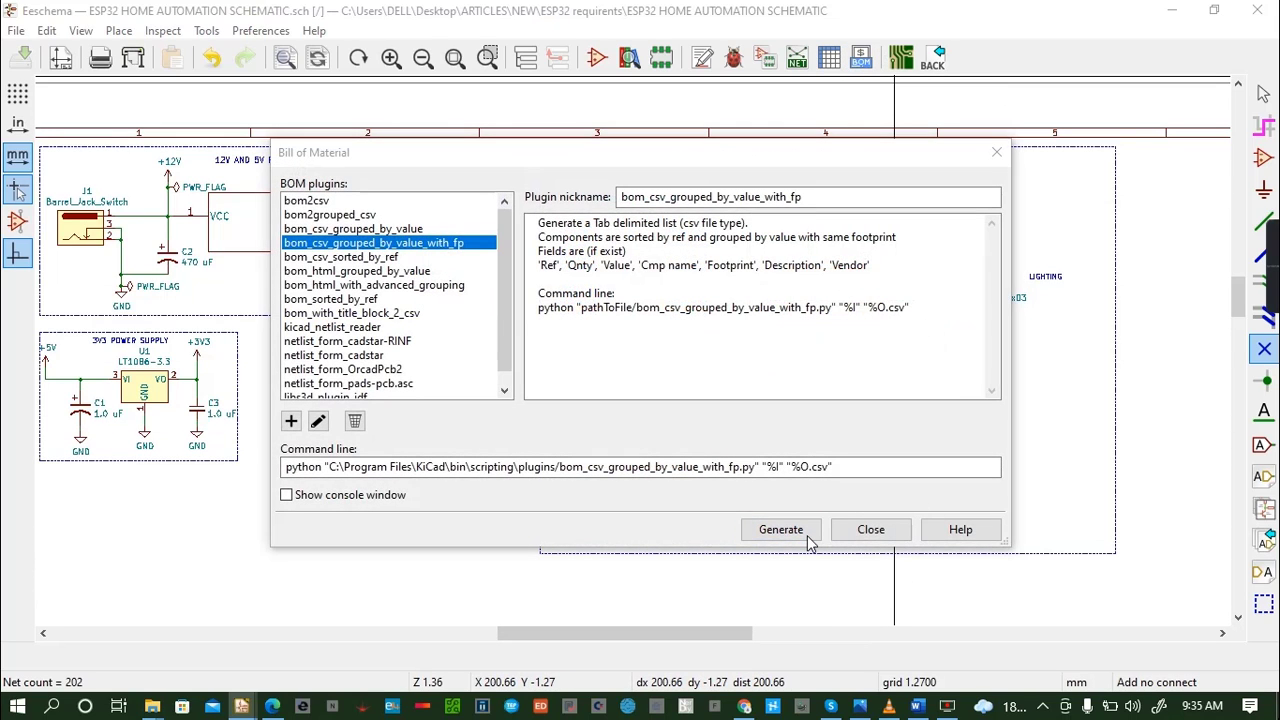
pyautogui.click(870, 529)
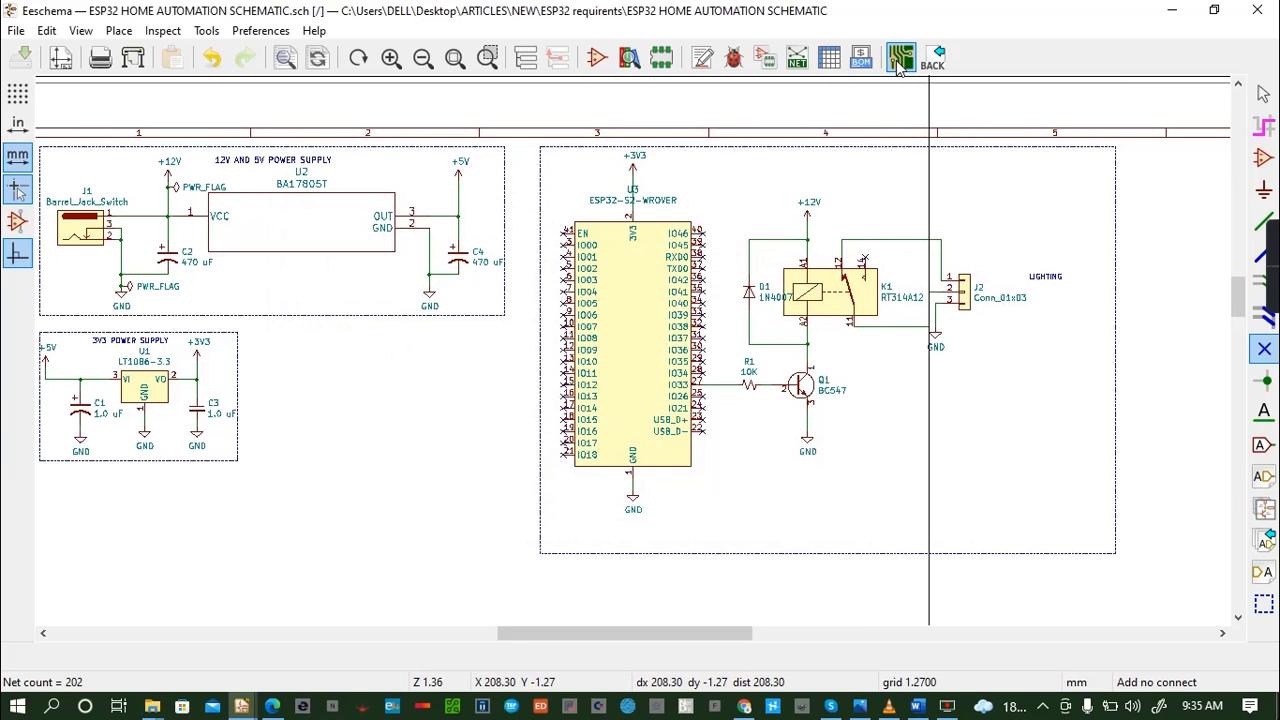
# - Open the board layout editor and update the PCB from the schematic, keeping existing symbol to footprint associations
pyautogui.click(898, 62)
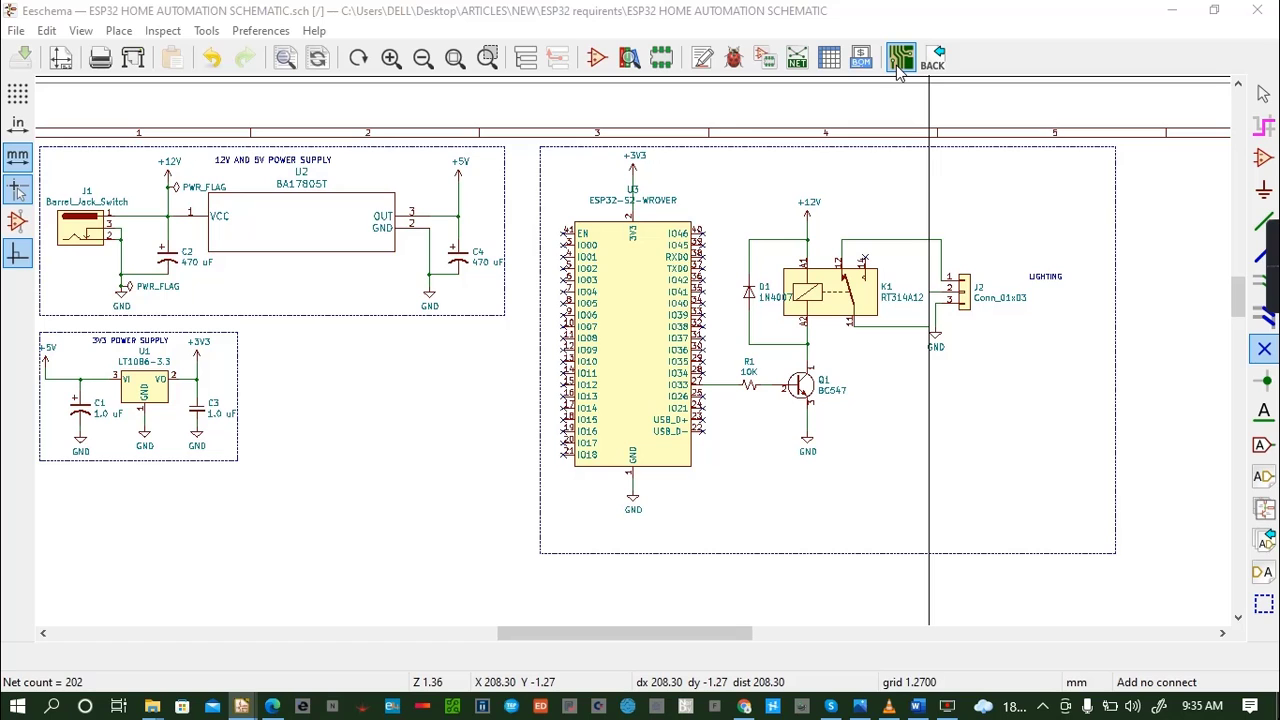
pyautogui.click(900, 58)
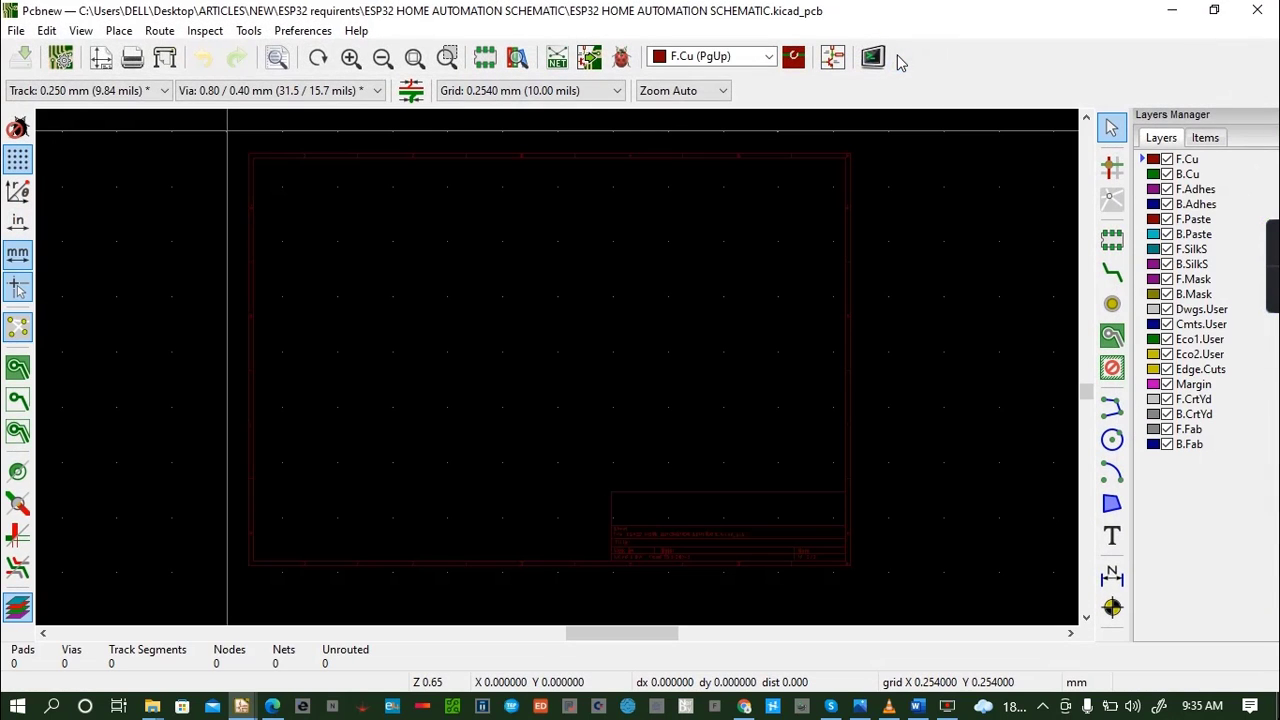
pyautogui.click(589, 58)
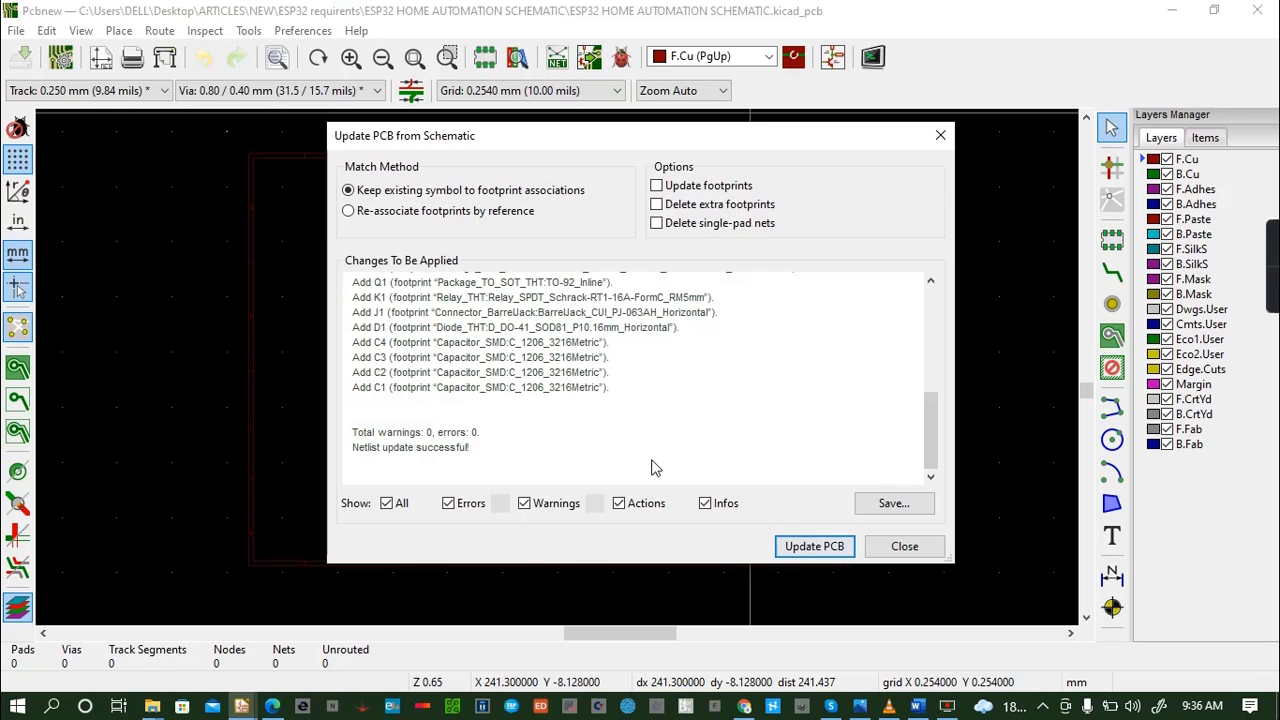
pyautogui.click(814, 546)
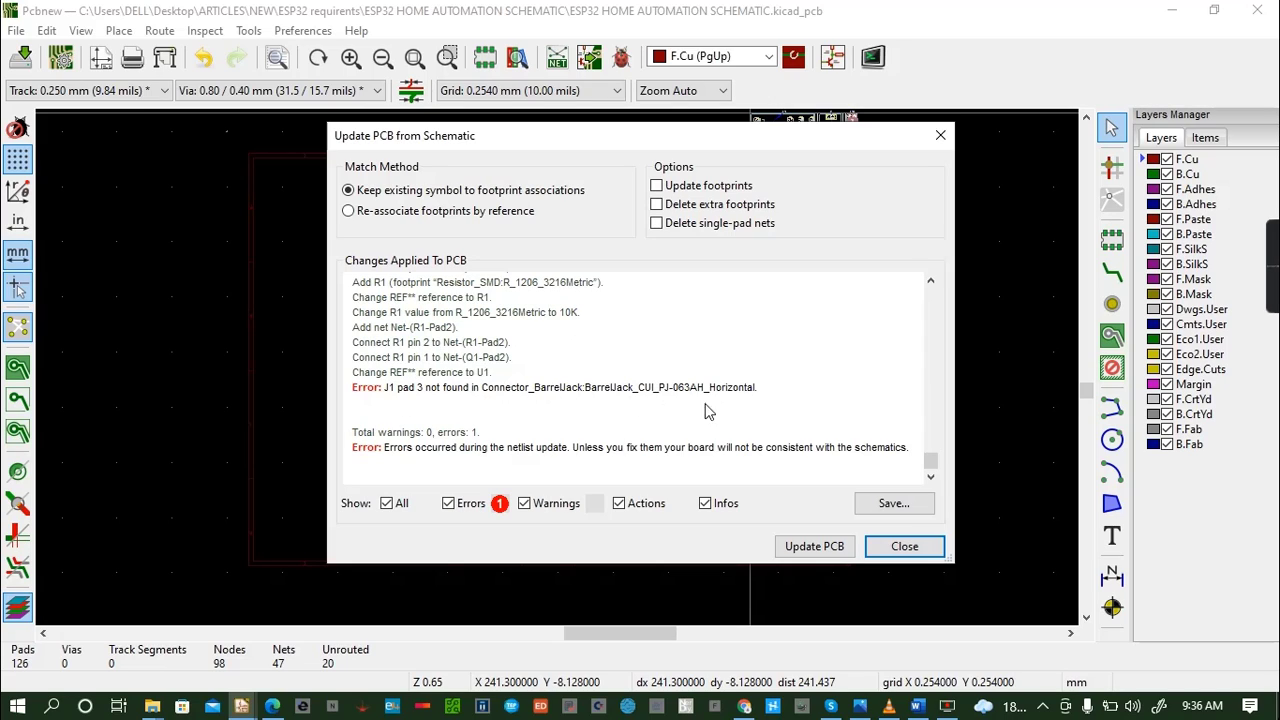
pyautogui.click(814, 548)
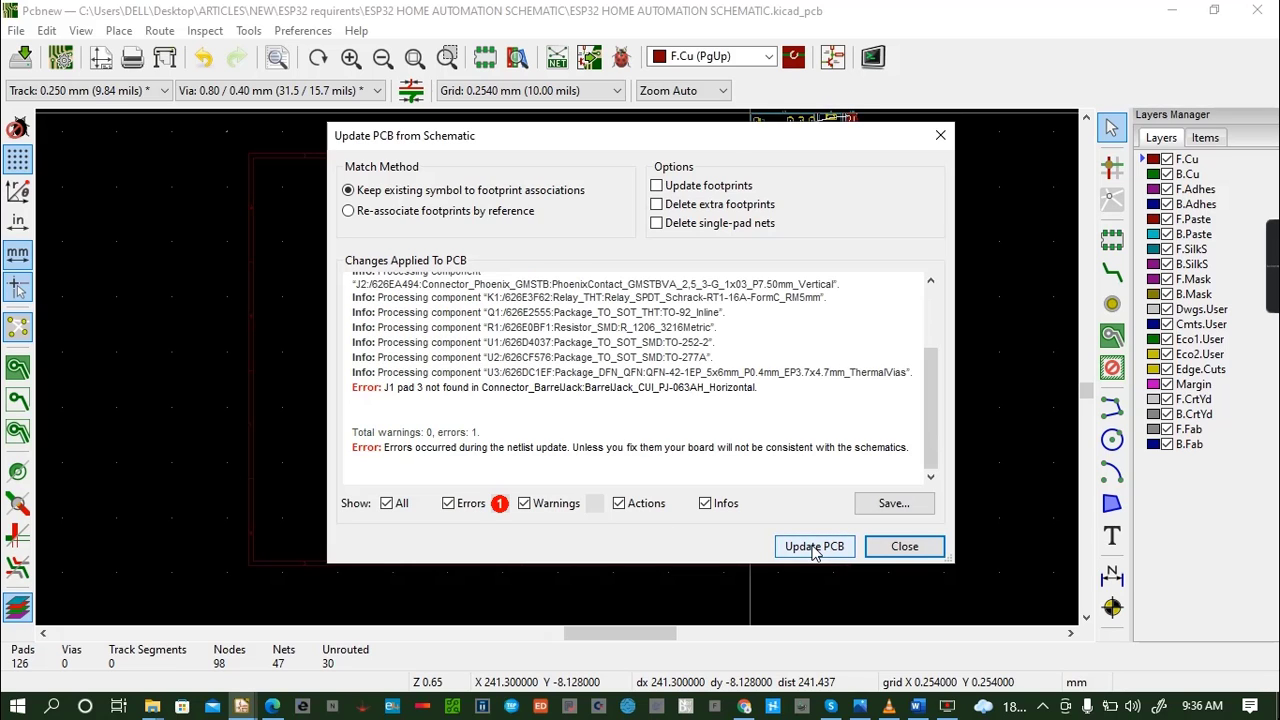
pyautogui.click(885, 549)
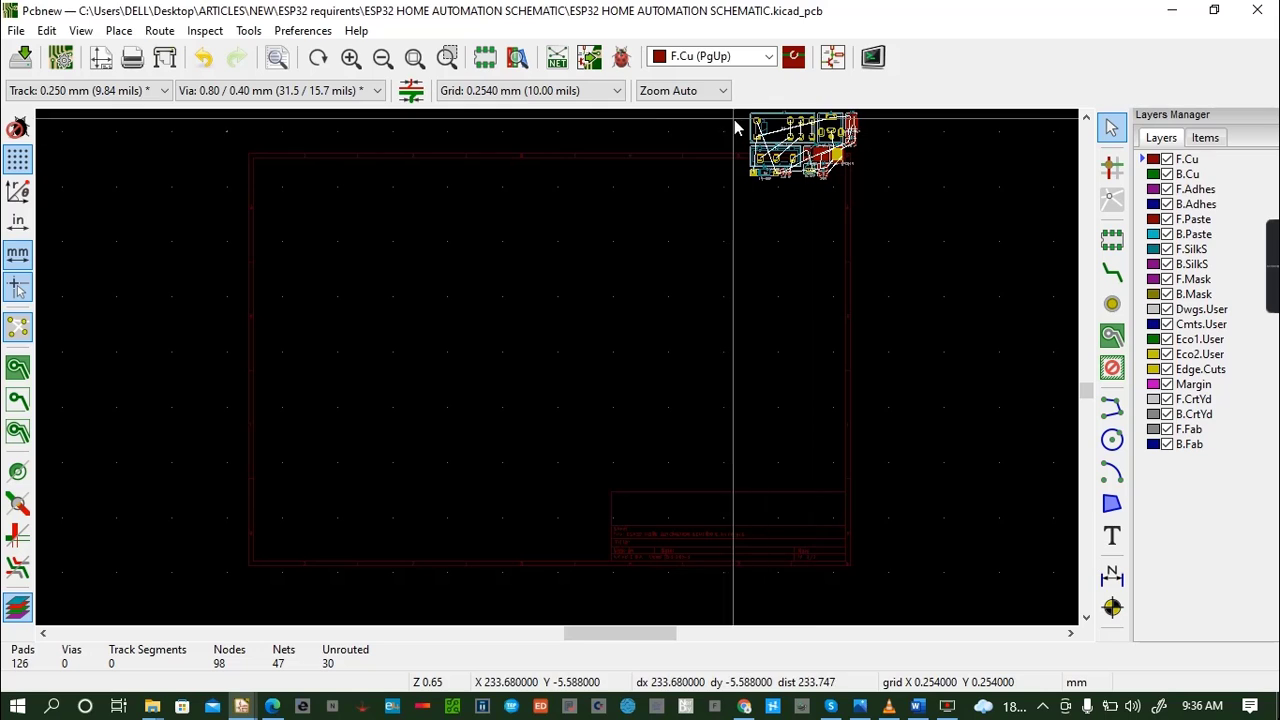
# - Move all the imported footprints together into the middle of the drawing sheet
pyautogui.click(1087, 118)
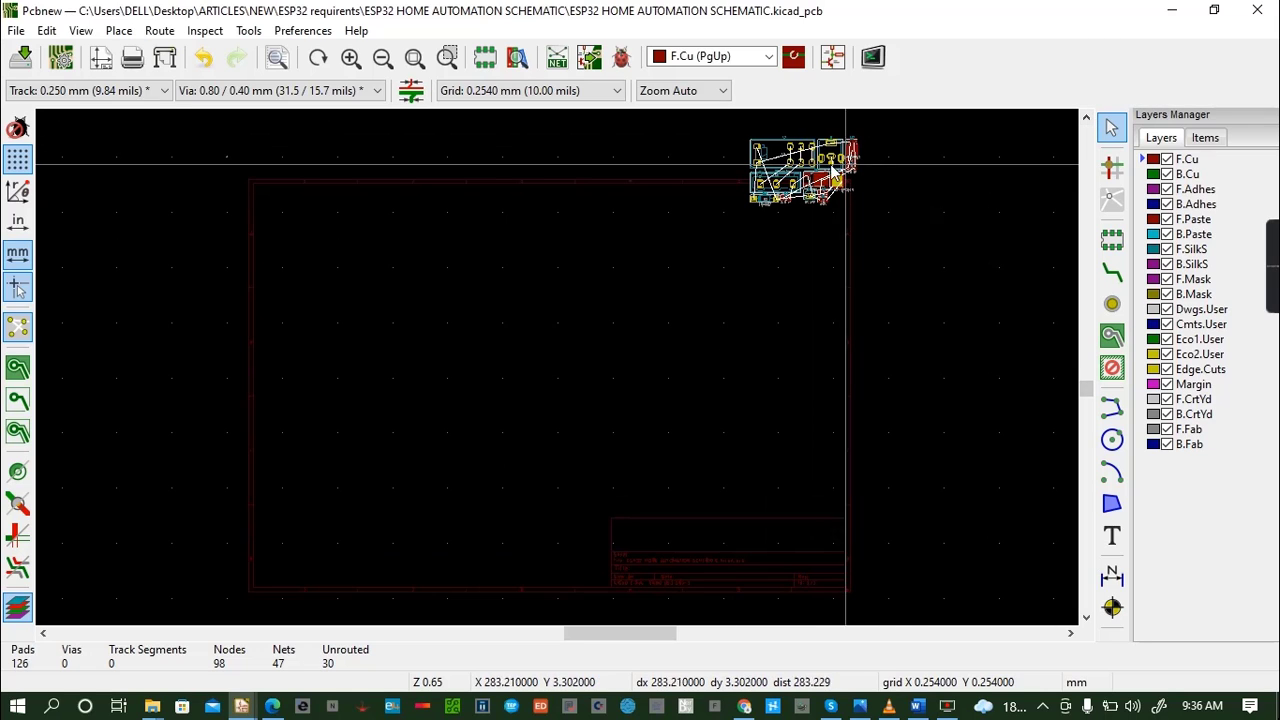
pyautogui.moveTo(755, 157); pyautogui.dragTo(906, 251)
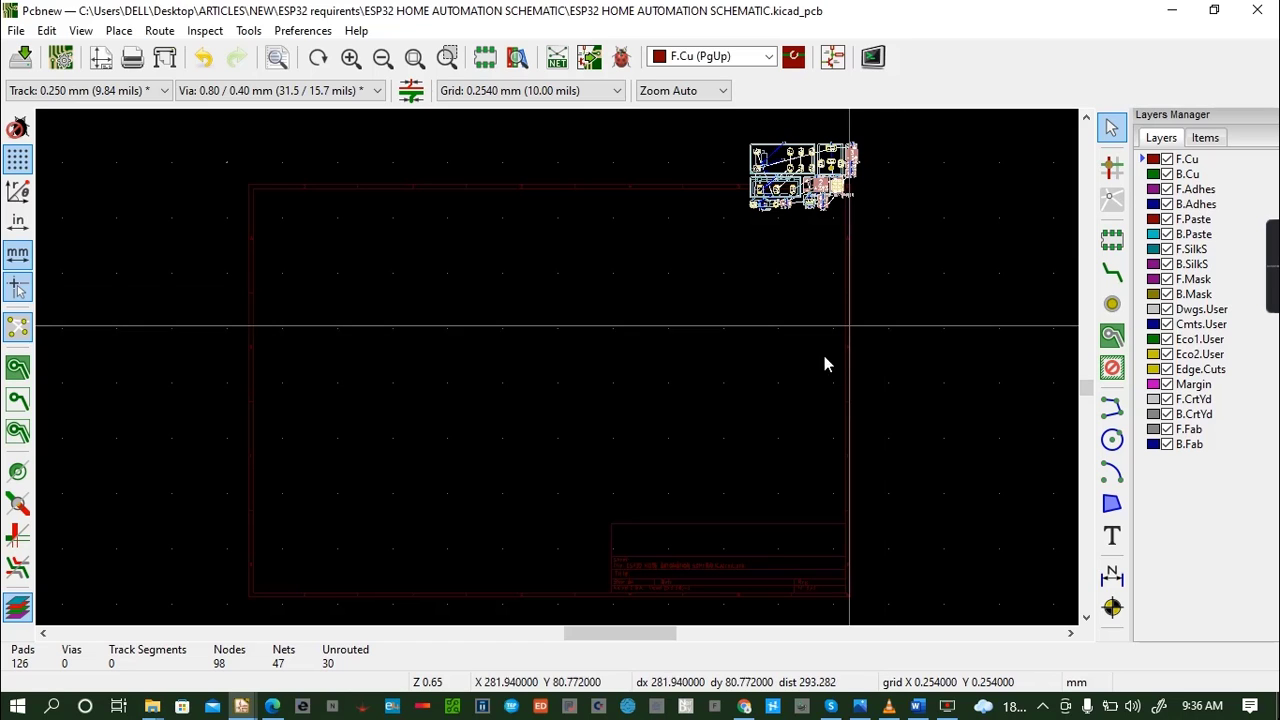
pyautogui.press('m')
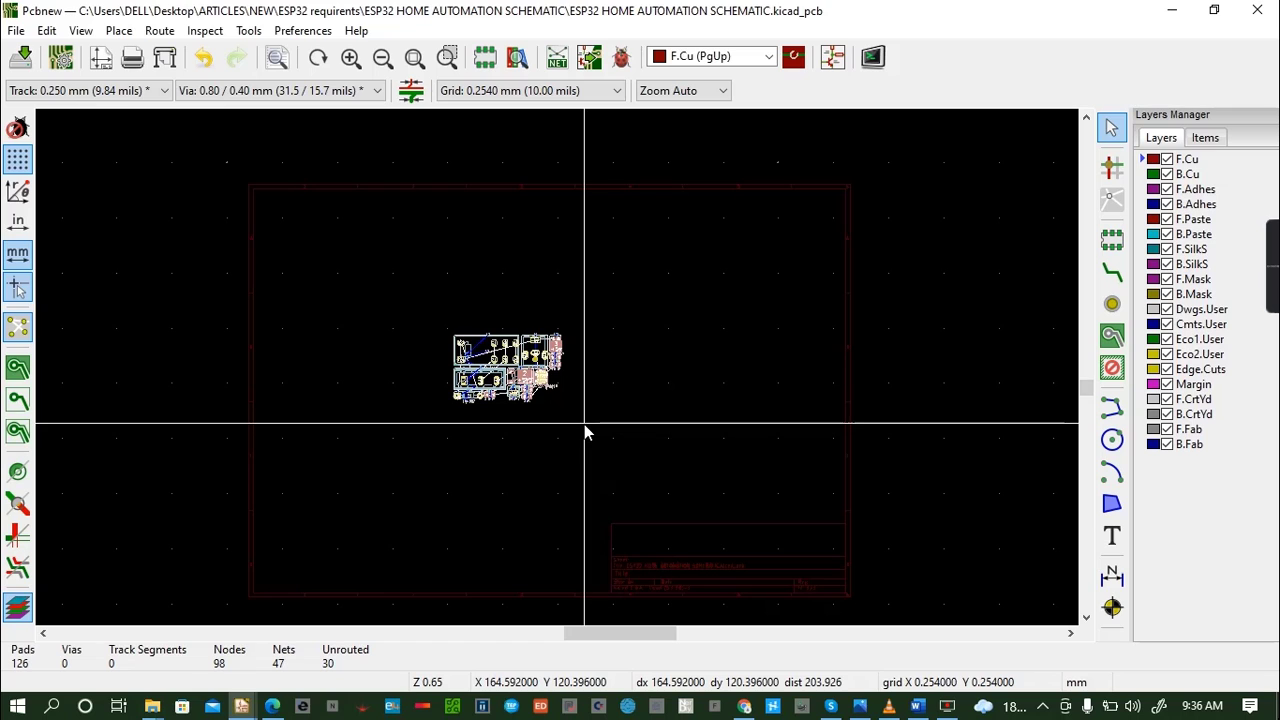
pyautogui.press('F4')
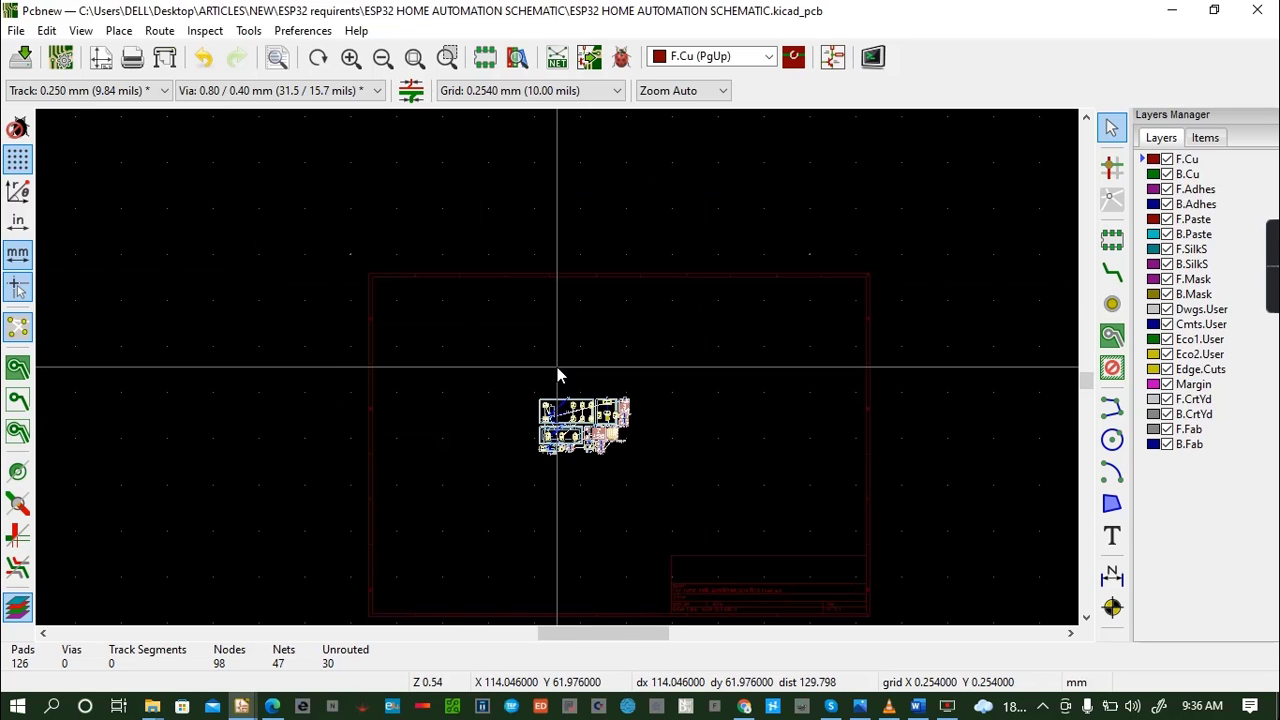
# - Look over the placed footprints and their ratsnest up close, and save the board file
pyautogui.scroll(8, 557, 375)
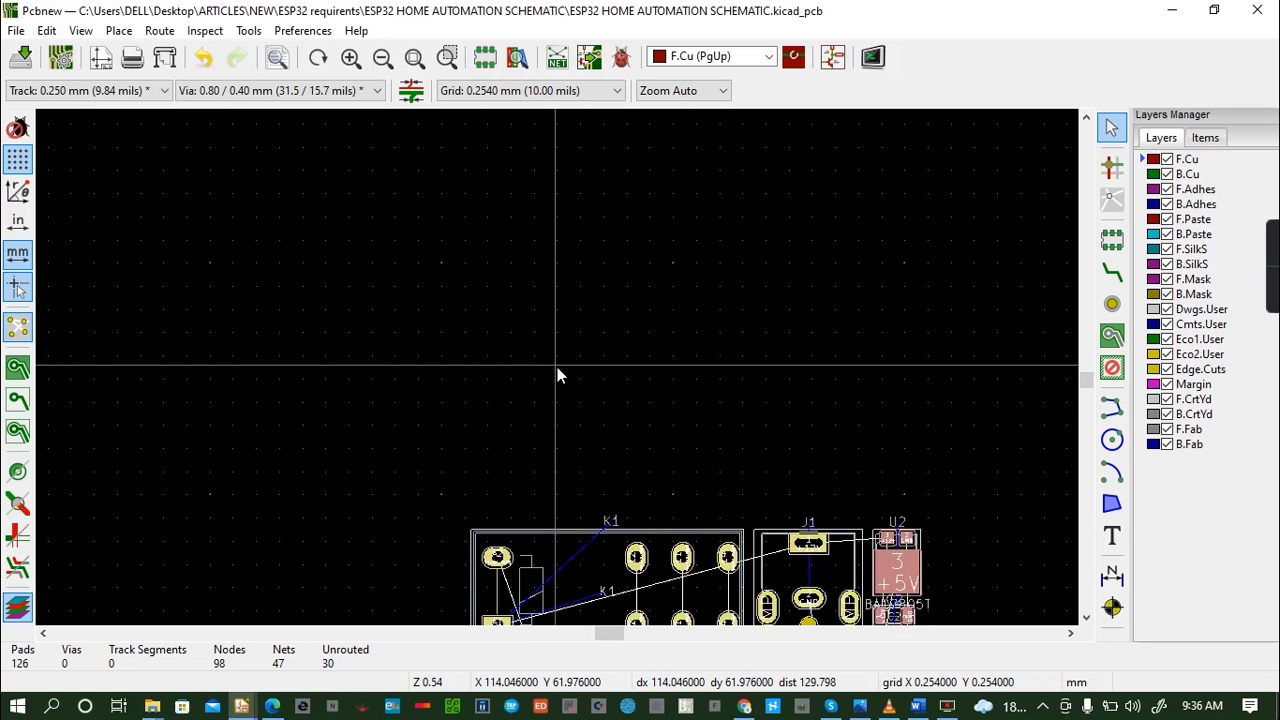
pyautogui.click(1086, 618)
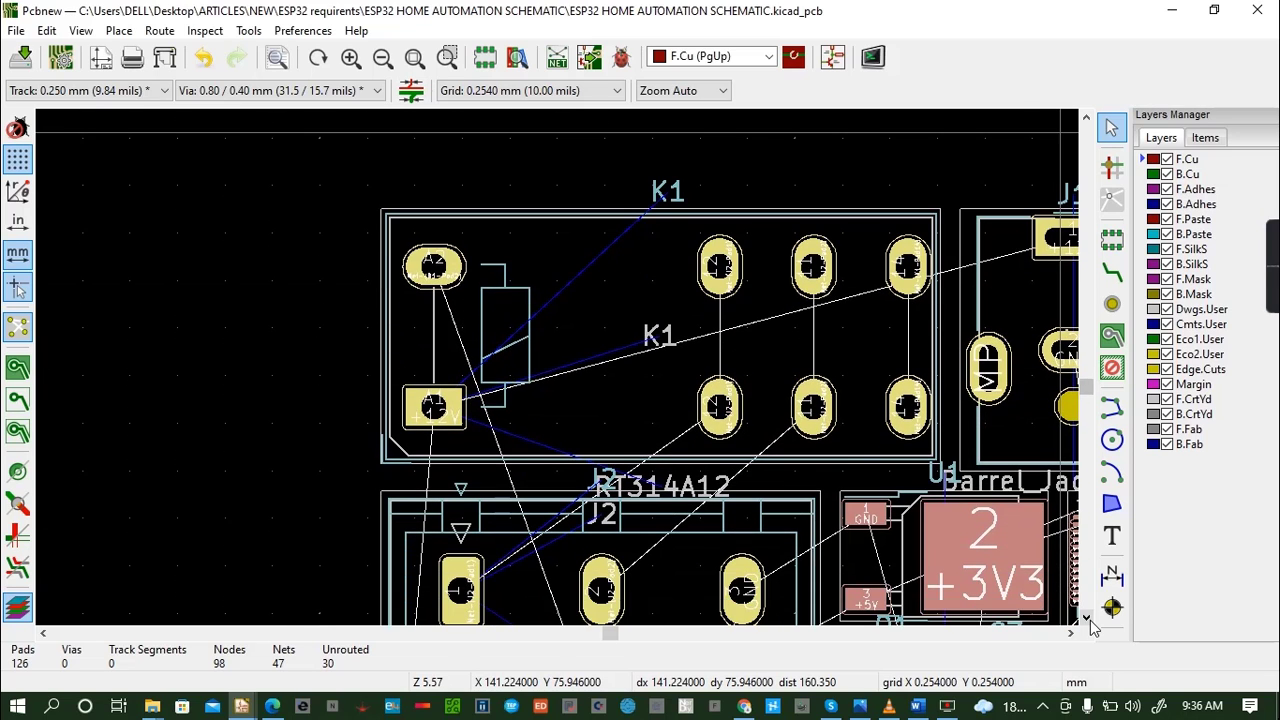
pyautogui.press('F2')
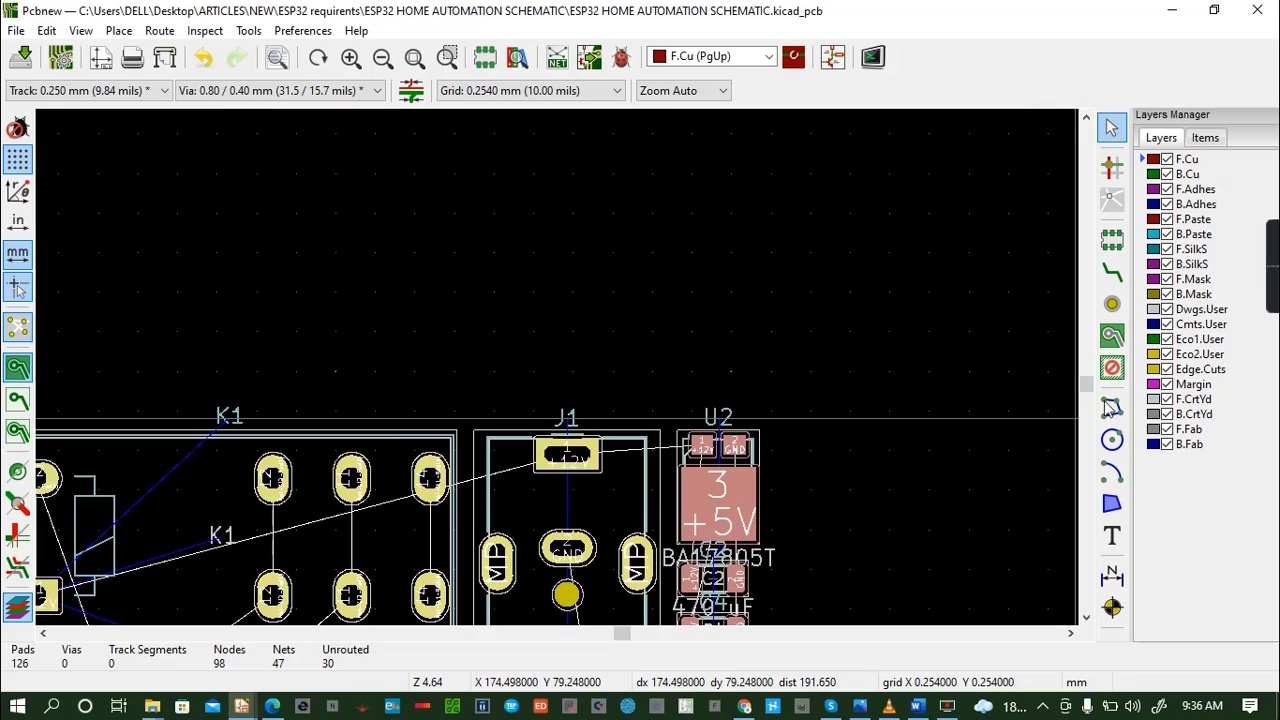
pyautogui.moveTo(1093, 390)
pyautogui.mouseDown()
pyautogui.moveTo(1089, 374)
pyautogui.moveTo(1086, 423)
pyautogui.moveTo(1089, 381)
pyautogui.moveTo(1082, 392)
pyautogui.mouseUp()
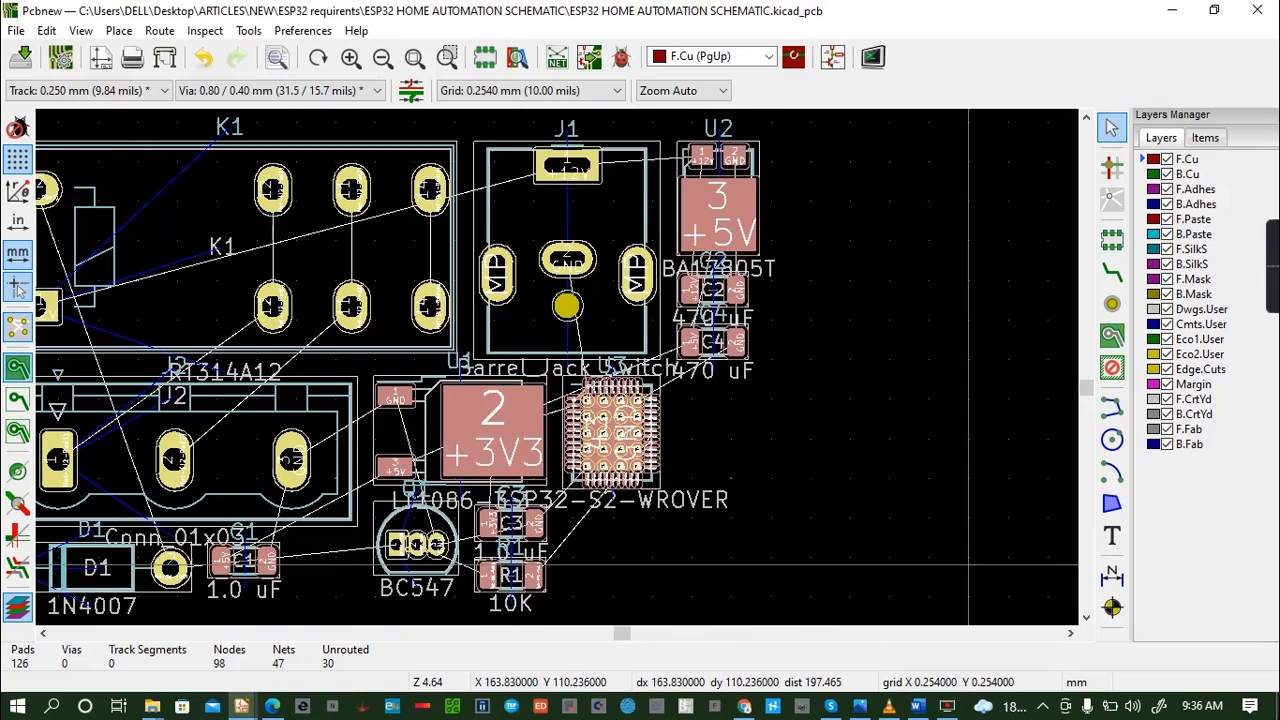
pyautogui.moveTo(625, 631); pyautogui.dragTo(618, 636)
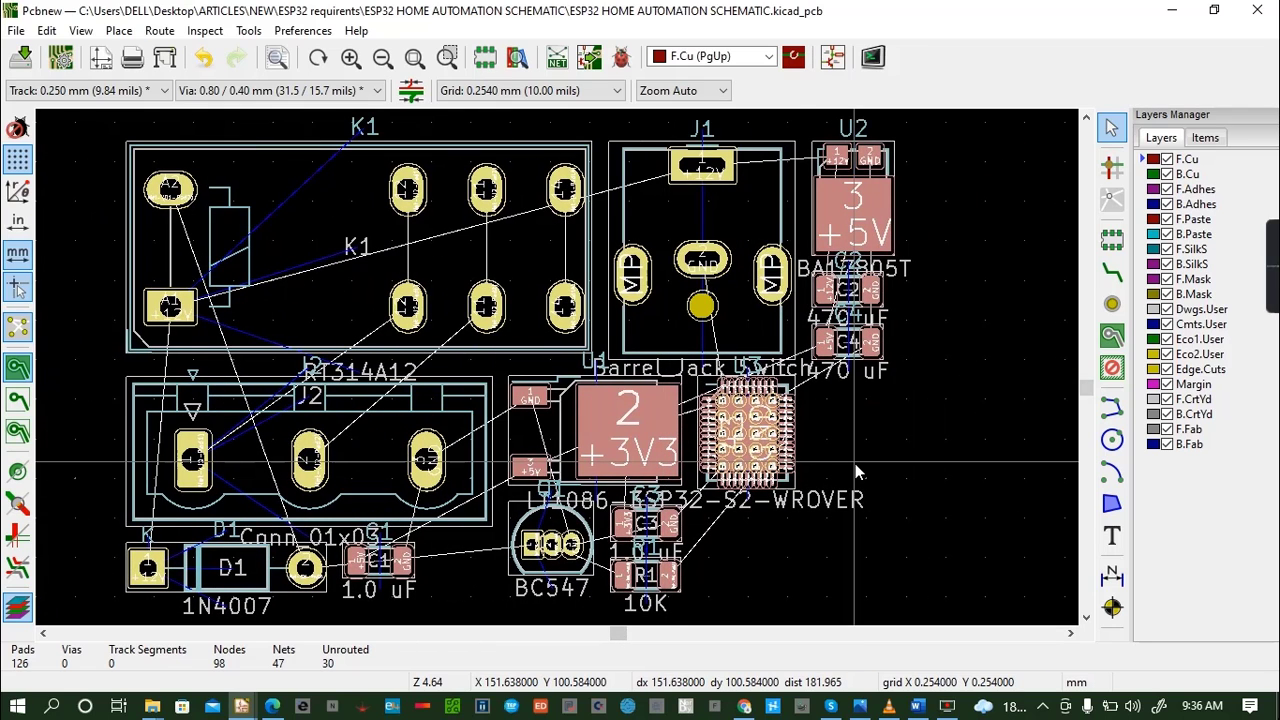
pyautogui.hotkey('ctrl', 's')
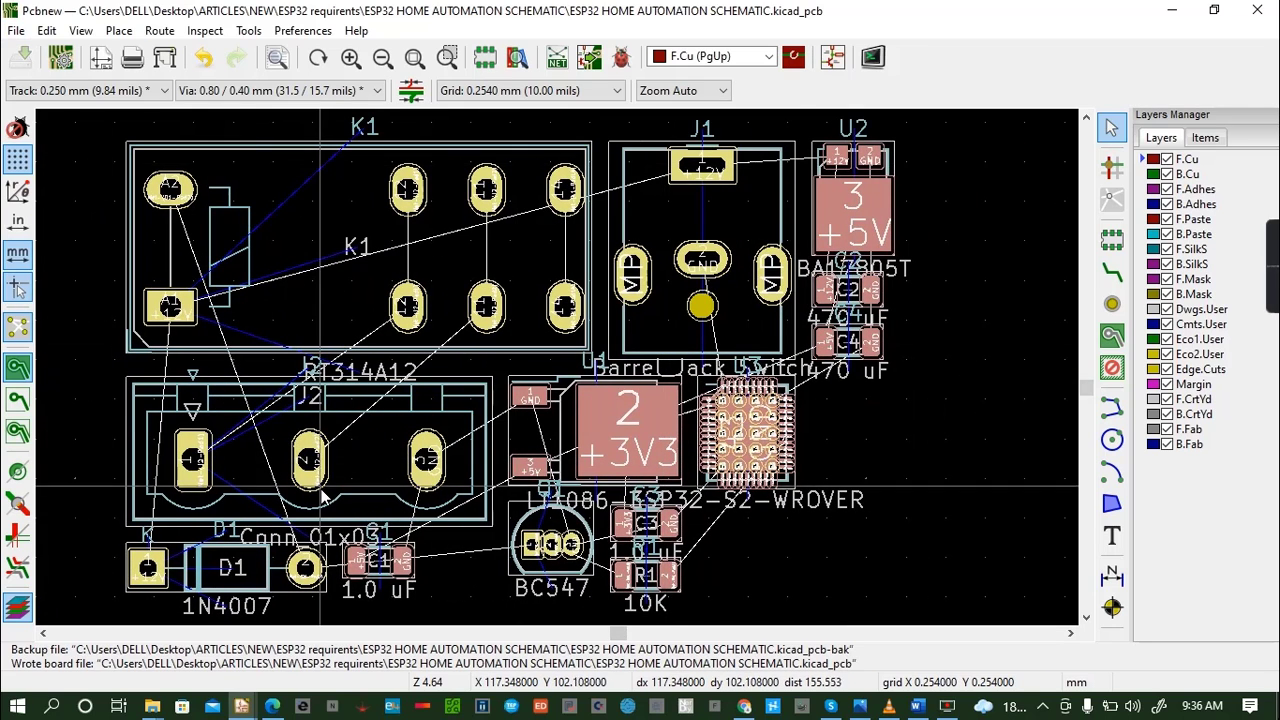
# - Show the board in the 3D Viewer and rotate it to examine the component models from several angles
pyautogui.click(81, 31)
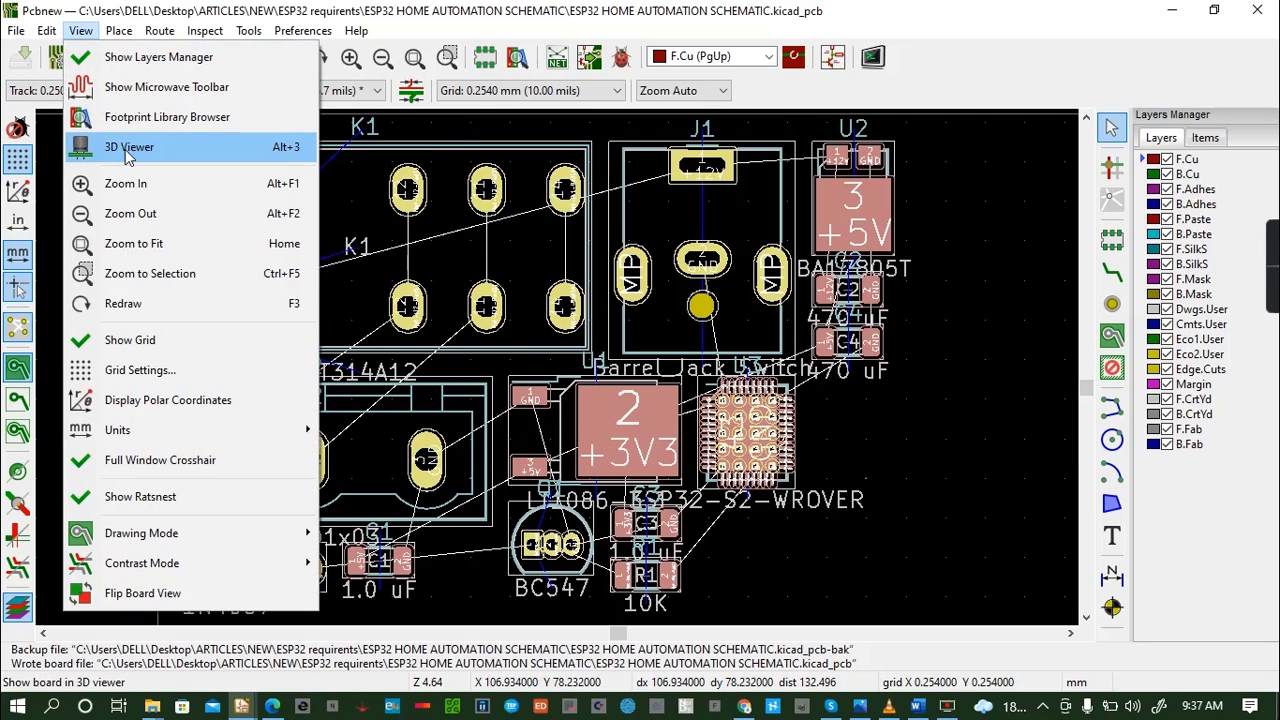
pyautogui.click(128, 152)
pyautogui.moveTo(568, 440); pyautogui.dragTo(567, 263)
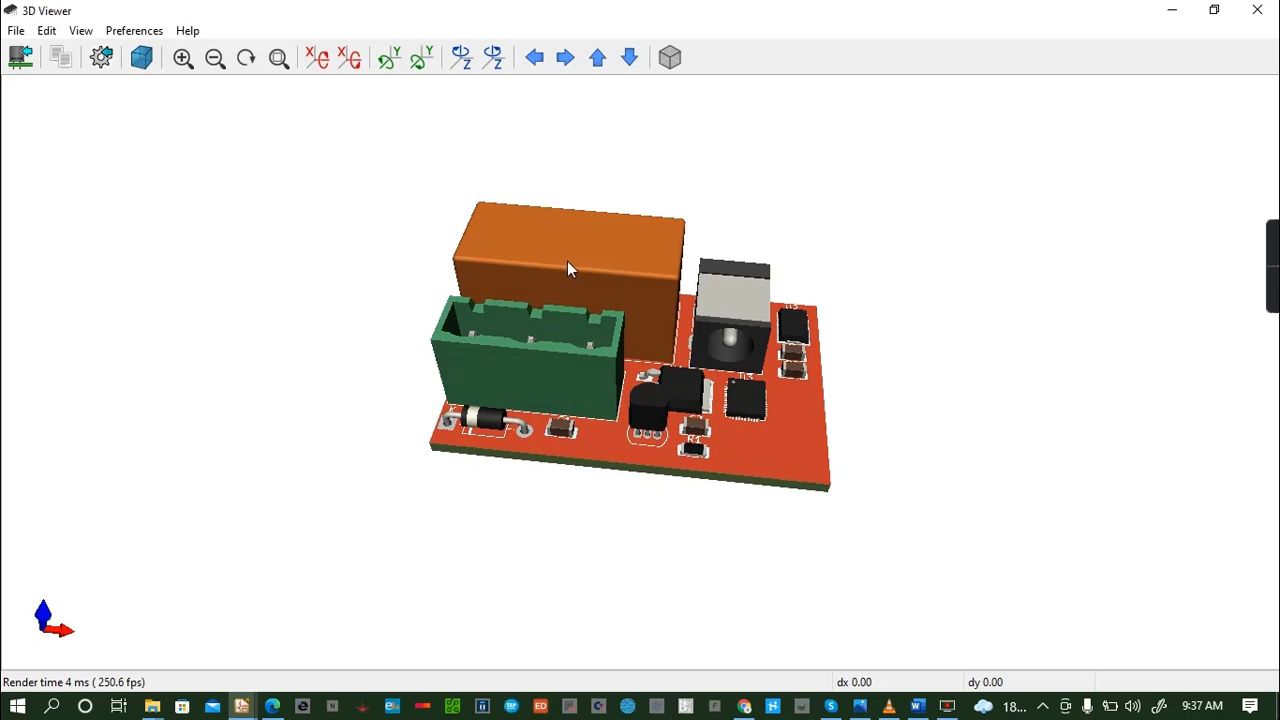
pyautogui.moveTo(556, 449); pyautogui.dragTo(516, 324)
pyautogui.moveTo(607, 387); pyautogui.dragTo(574, 437)
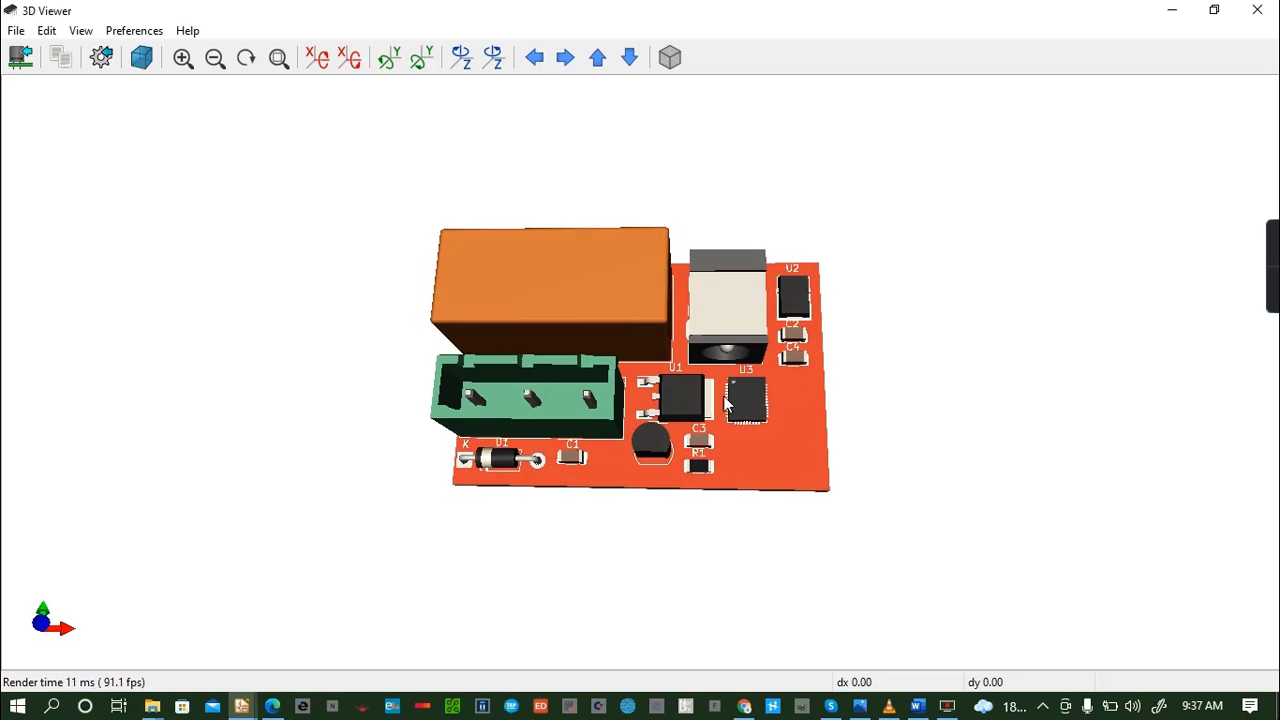
pyautogui.moveTo(727, 403); pyautogui.dragTo(531, 287)
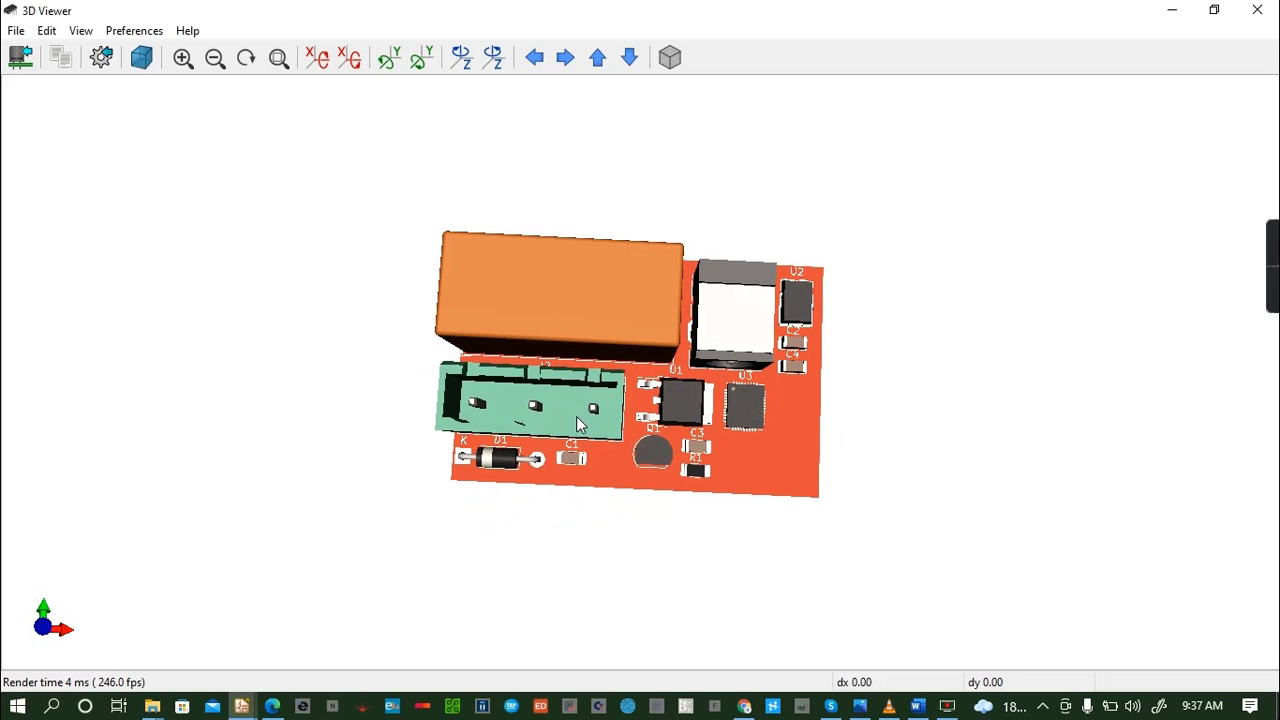
# - Leave the 3D view, then move connector J2 to the right of regulator U2, rotated by 90 degrees, and save the board
pyautogui.moveTo(329, 361); pyautogui.dragTo(520, 330)
pyautogui.click(1258, 12)
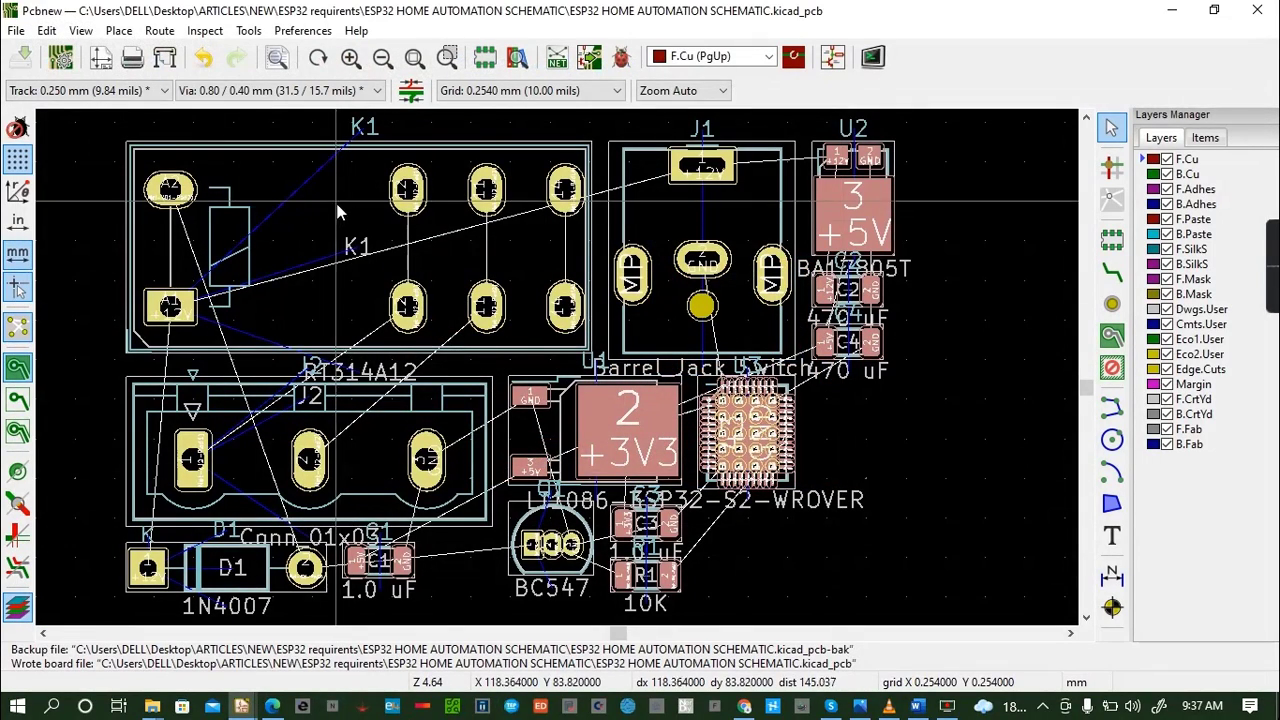
pyautogui.click(354, 474)
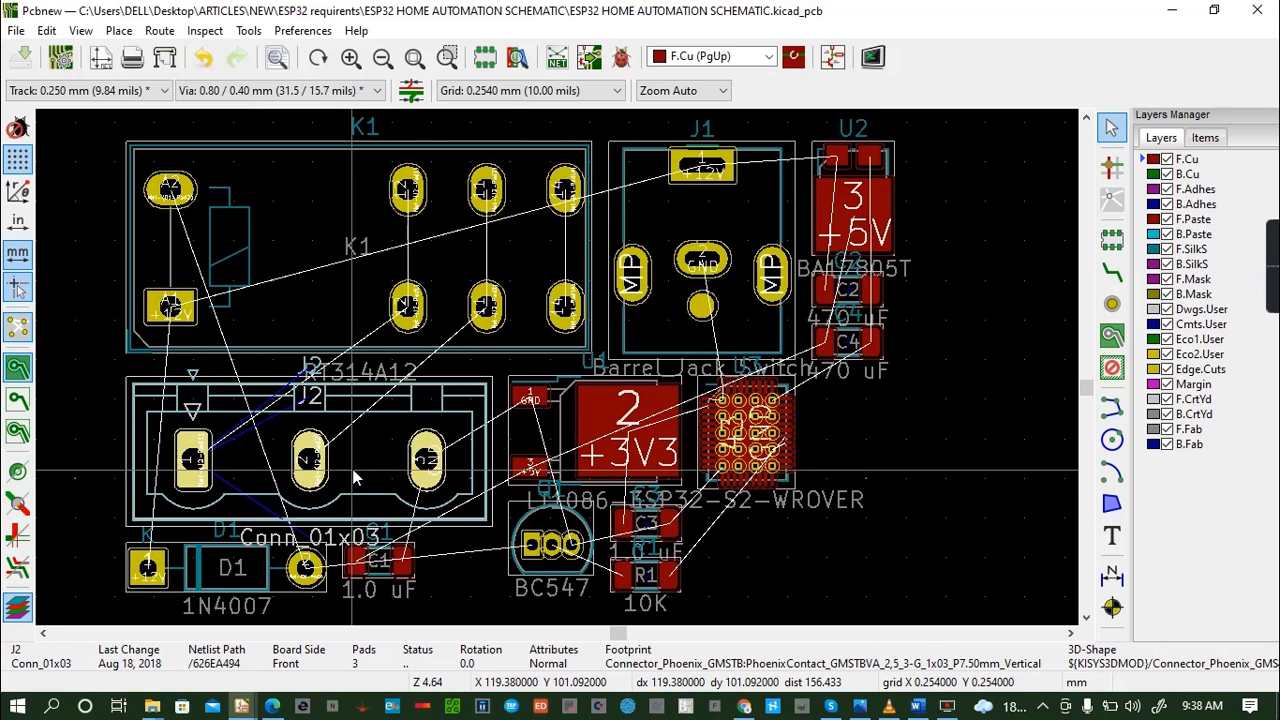
pyautogui.moveTo(354, 474); pyautogui.dragTo(985, 489)
pyautogui.press('r')
pyautogui.hotkey('ctrl', 's')
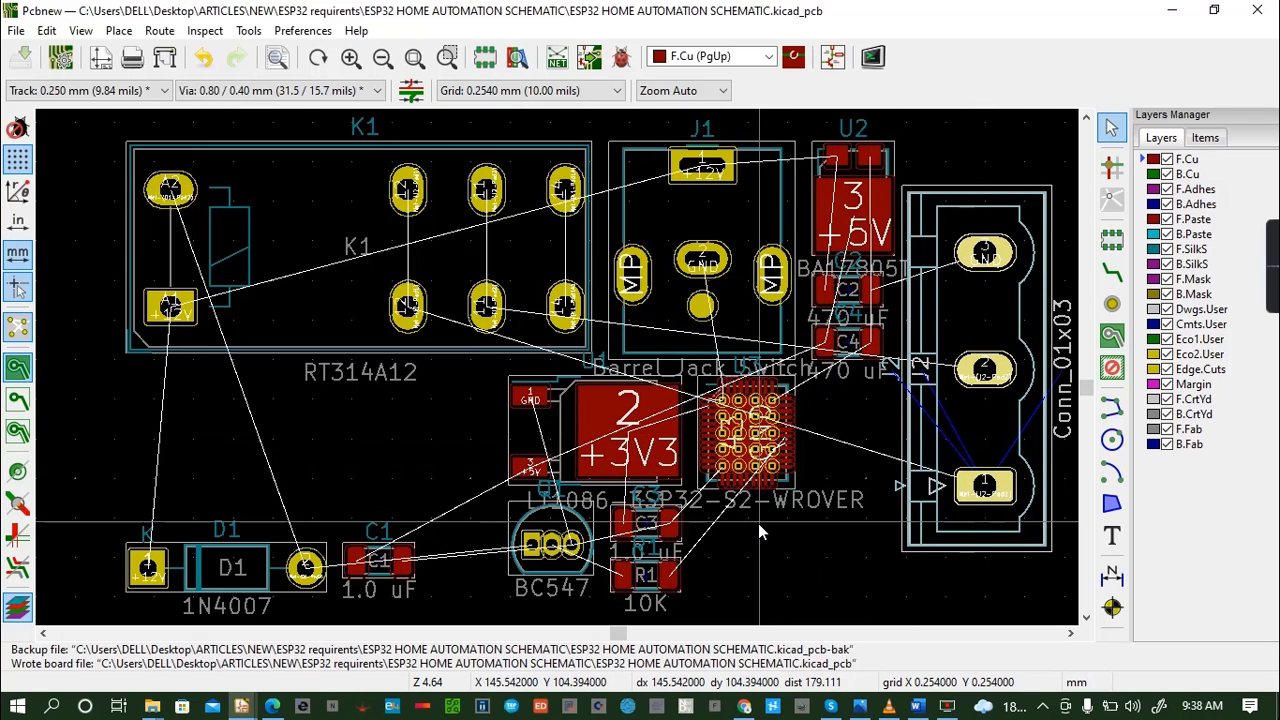
# - Show the board in 3D and rotate it to check the orientation of connector J2 beside the other components
pyautogui.click(84, 31)
pyautogui.click(130, 148)
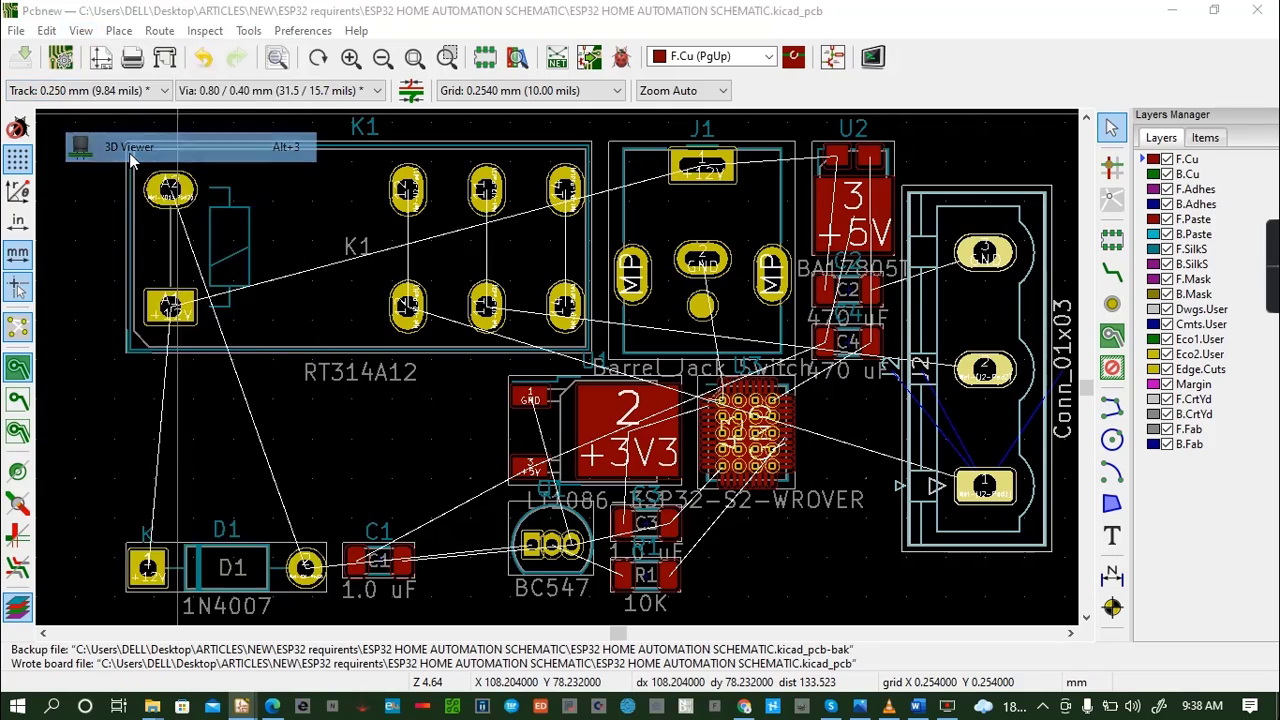
pyautogui.moveTo(707, 377); pyautogui.dragTo(811, 352)
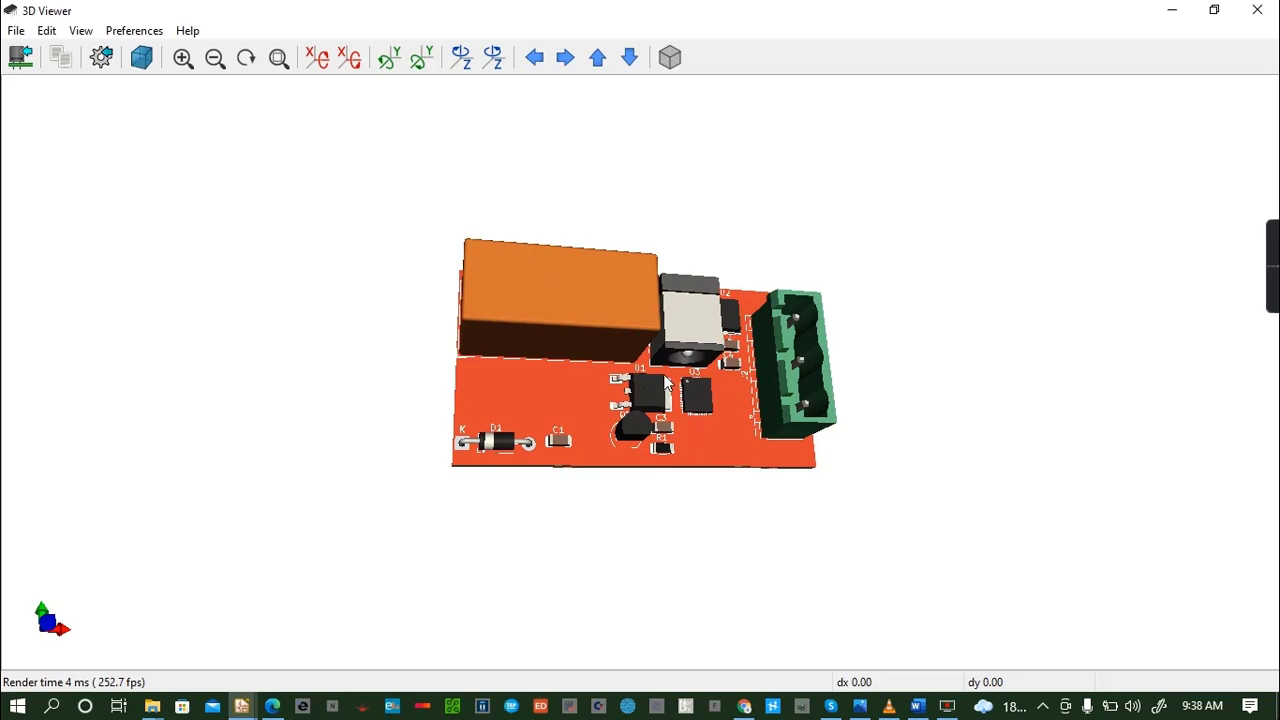
pyautogui.moveTo(666, 385); pyautogui.dragTo(590, 350)
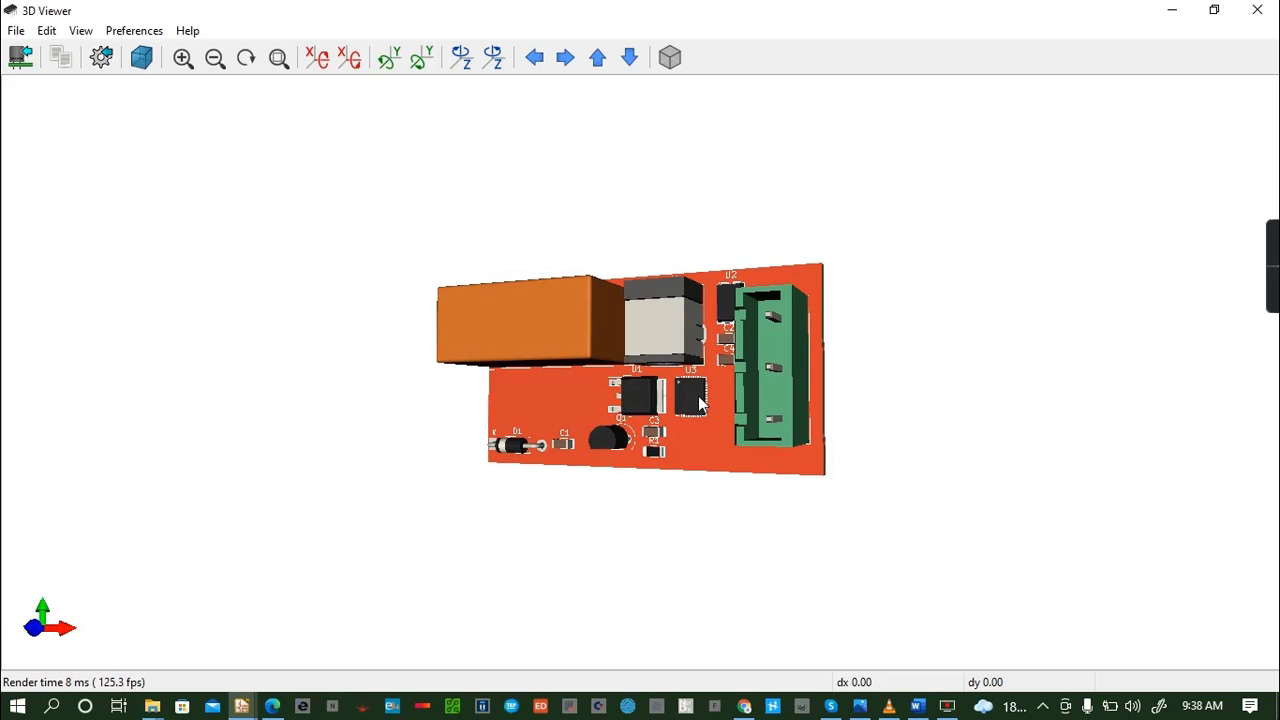
pyautogui.moveTo(698, 402); pyautogui.dragTo(841, 382)
pyautogui.moveTo(738, 392); pyautogui.dragTo(918, 207)
pyautogui.click(1258, 9)
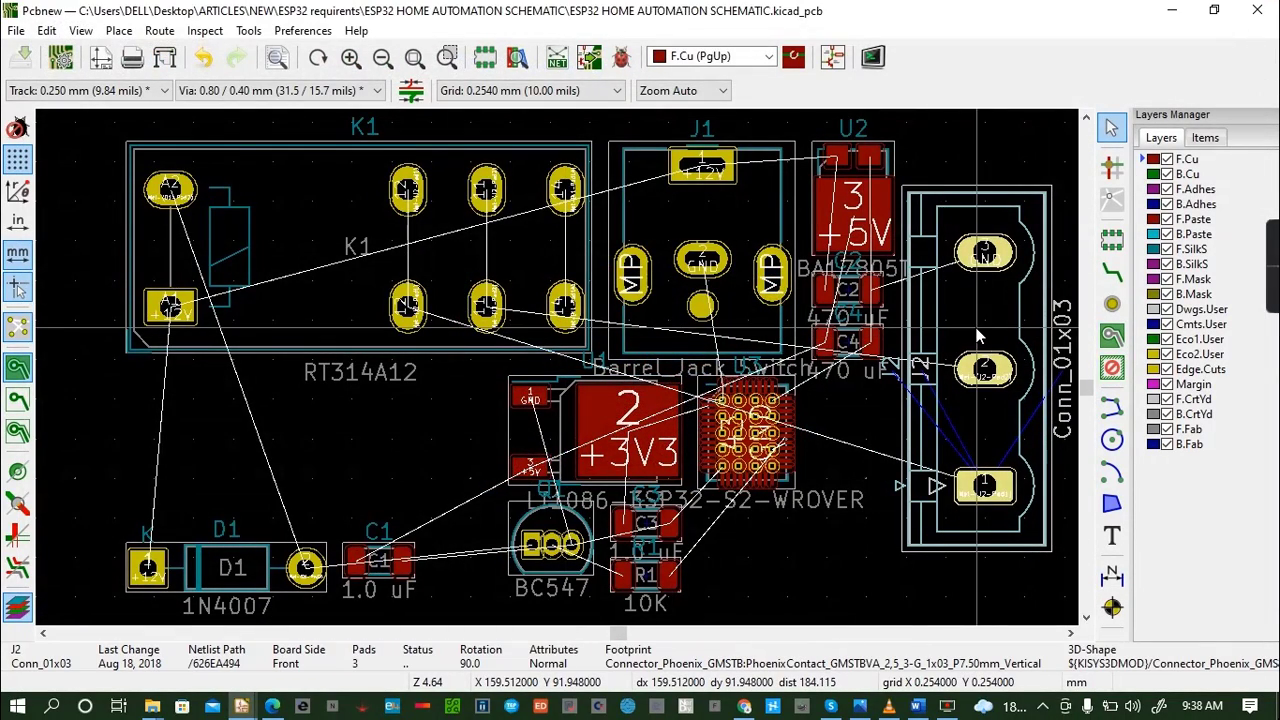
# - Rotate connector J2 by a further 180 degrees and reposition it vertically to the right of U2
pyautogui.click(995, 258)
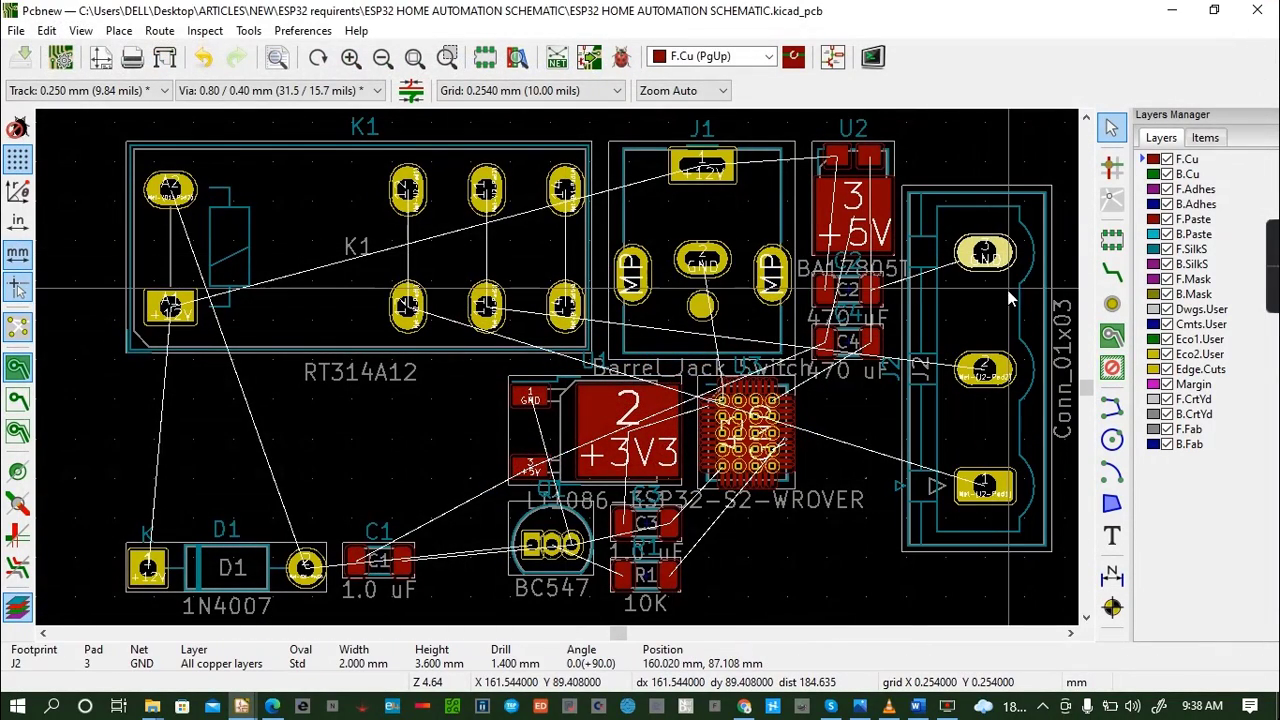
pyautogui.press('r')
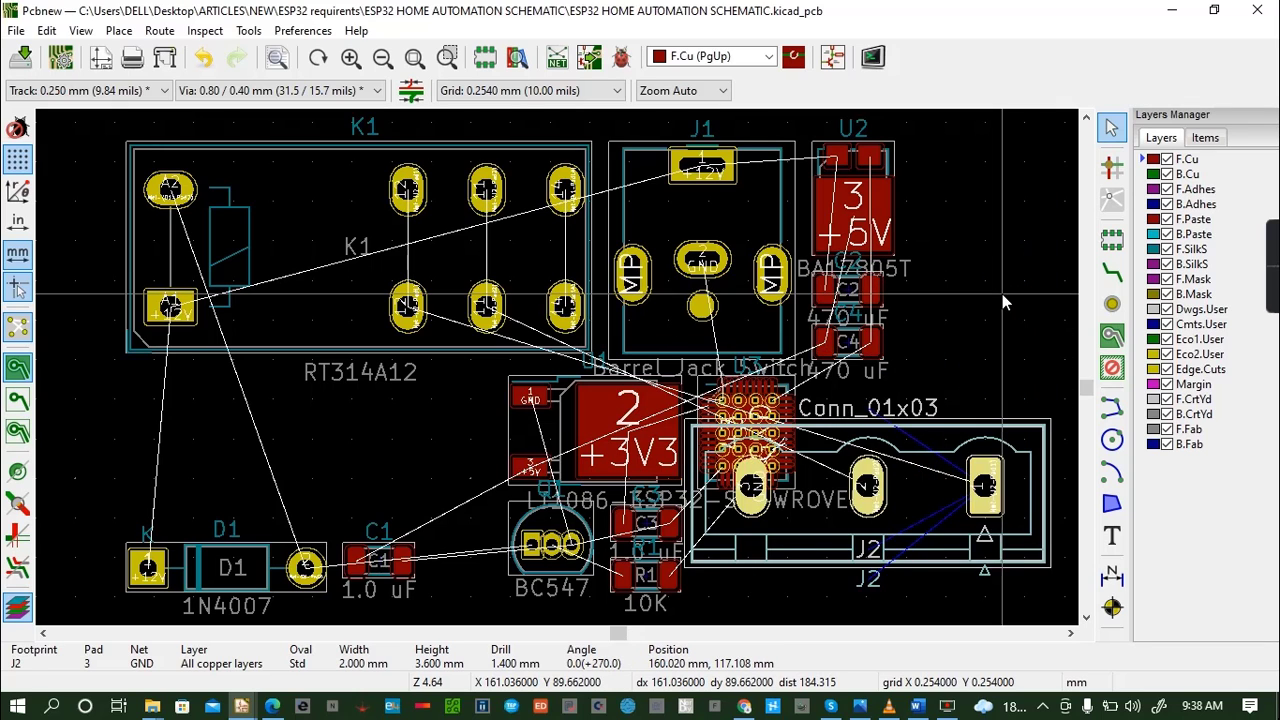
pyautogui.press('r')
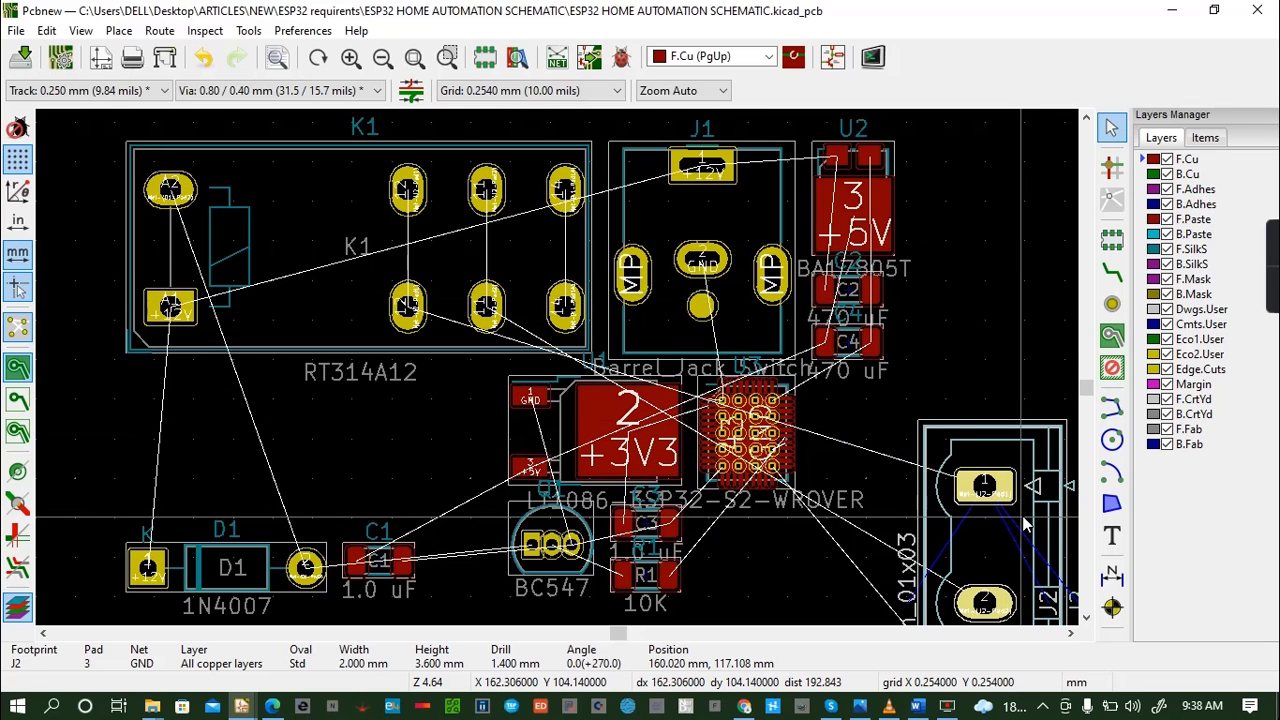
pyautogui.press('m')
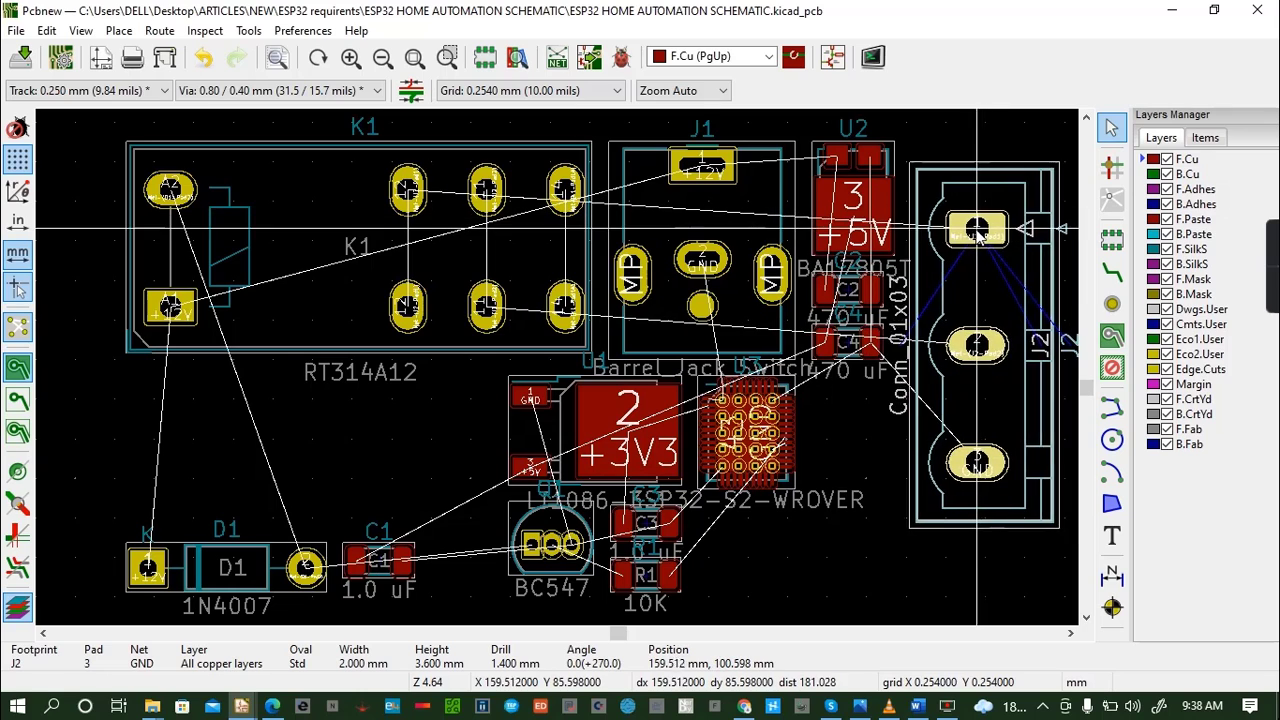
pyautogui.click(966, 233)
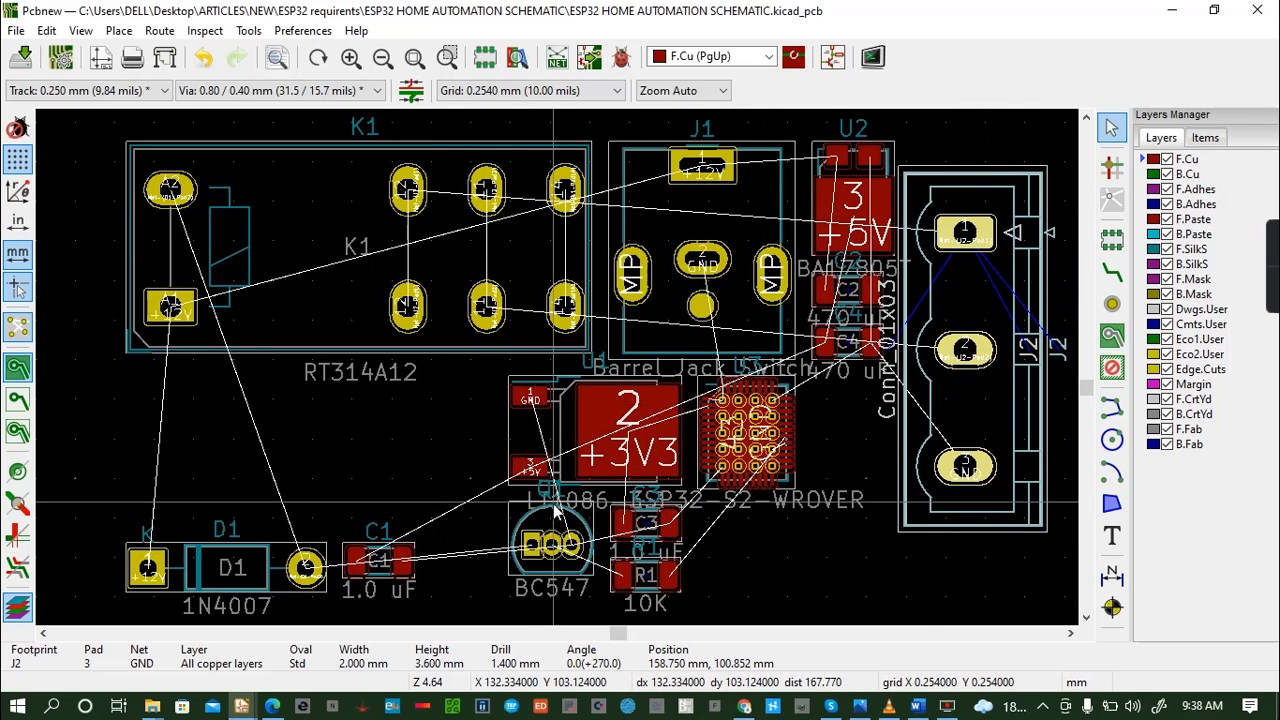
# - Move barrel jack J1 to the left of relay K1 and regulator U2 beneath the relay, above diode D1
pyautogui.click(667, 206)
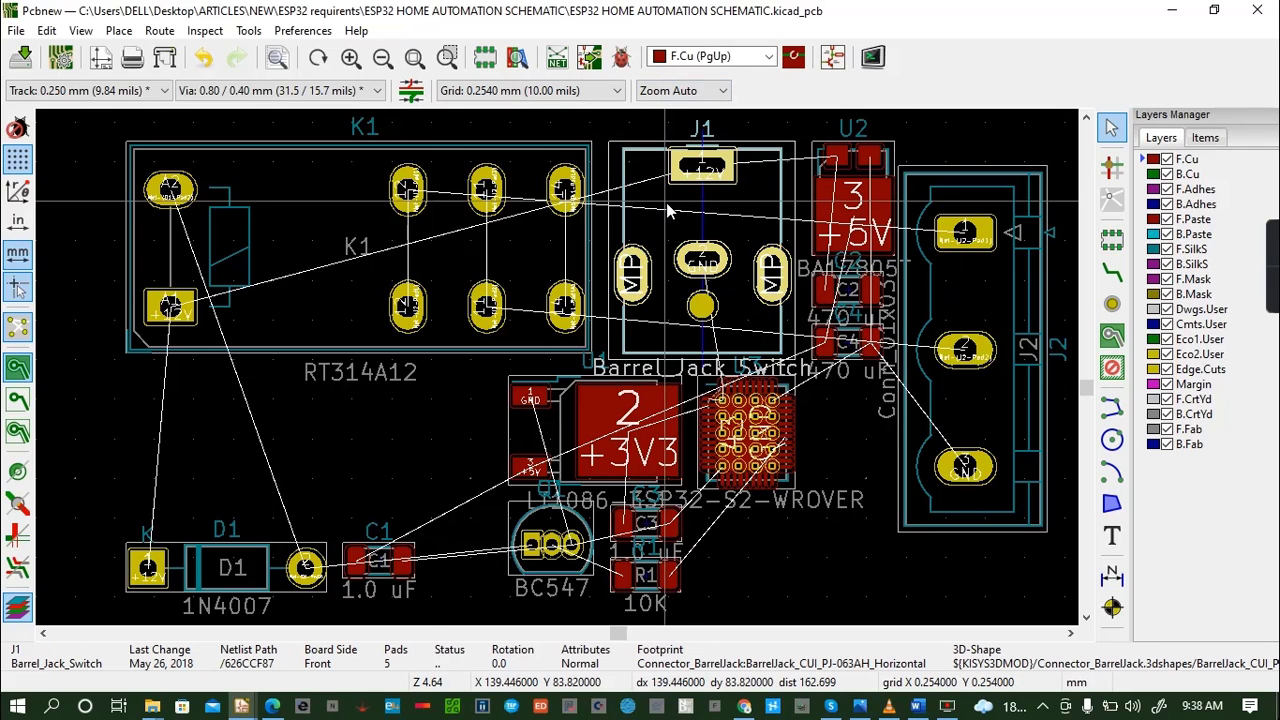
pyautogui.press('m')
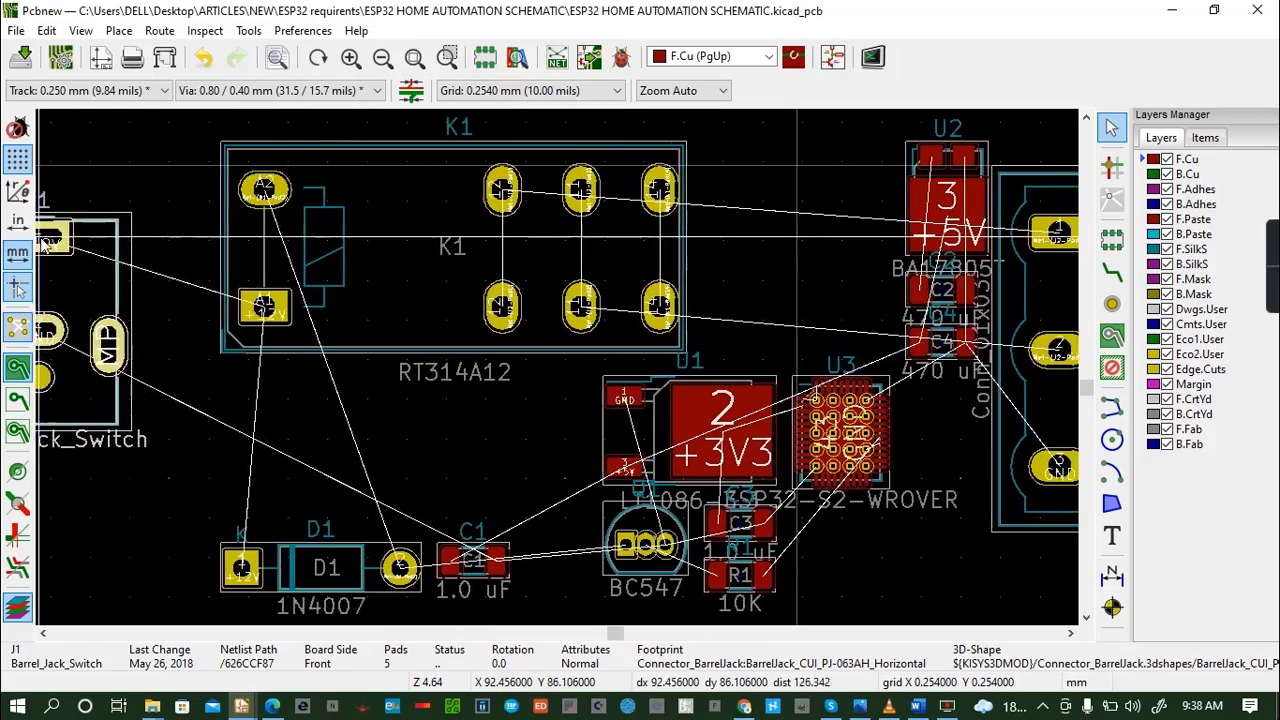
pyautogui.click(124, 311)
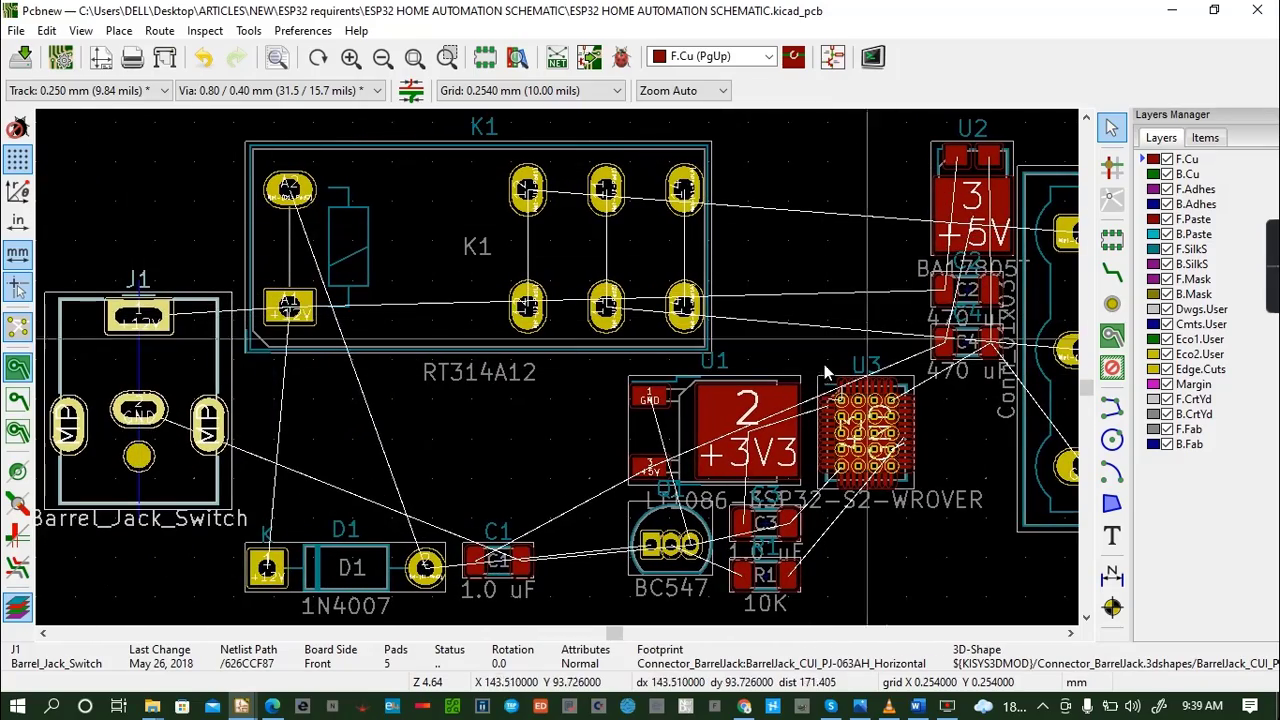
pyautogui.click(945, 211)
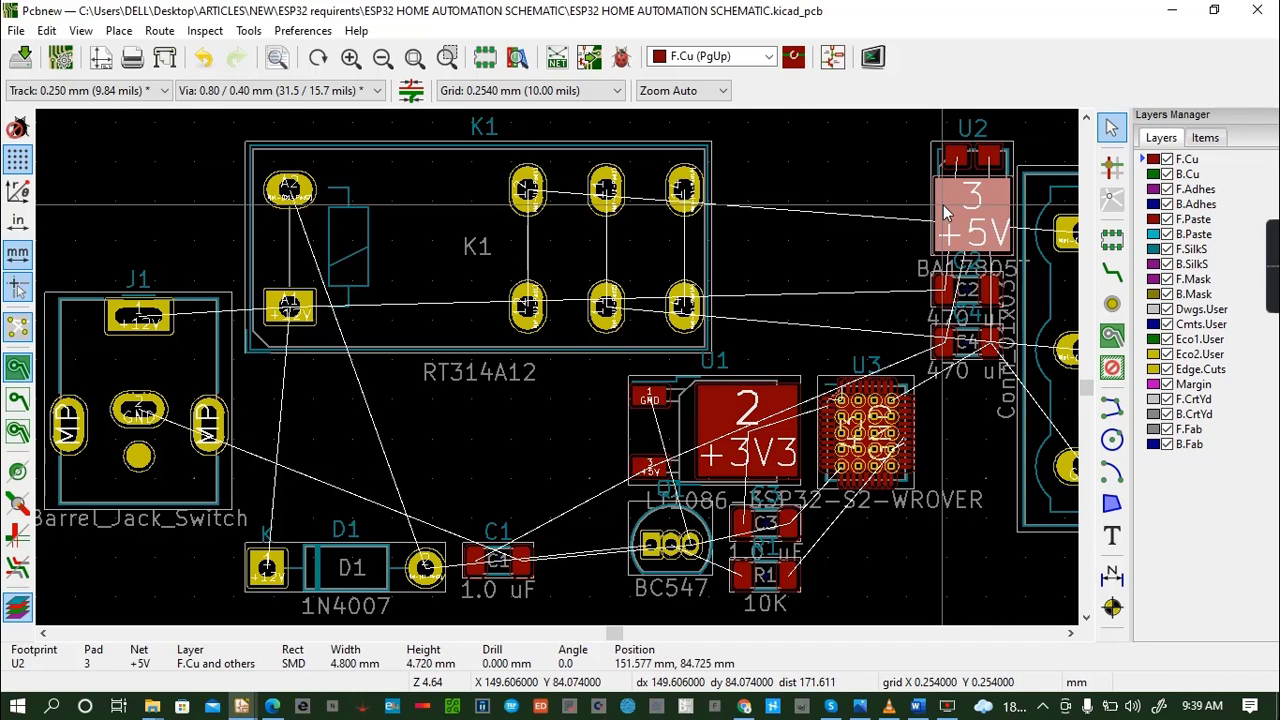
pyautogui.press('m')
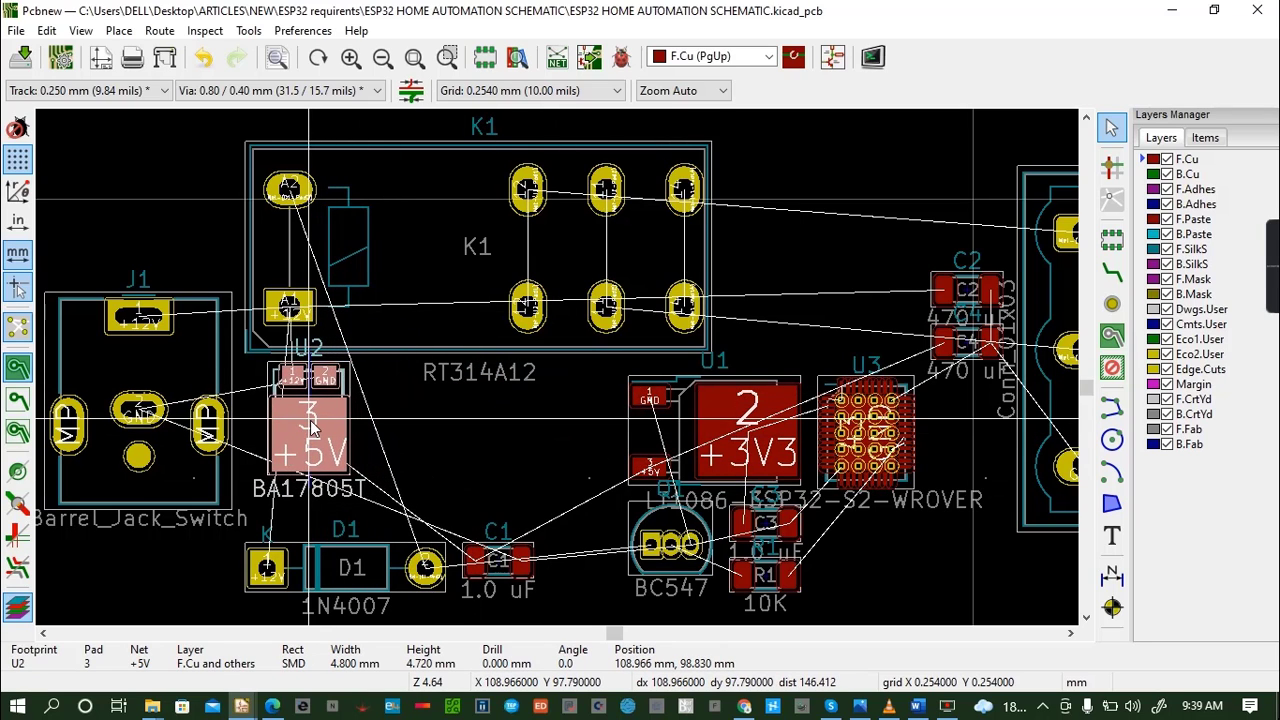
pyautogui.click(334, 440)
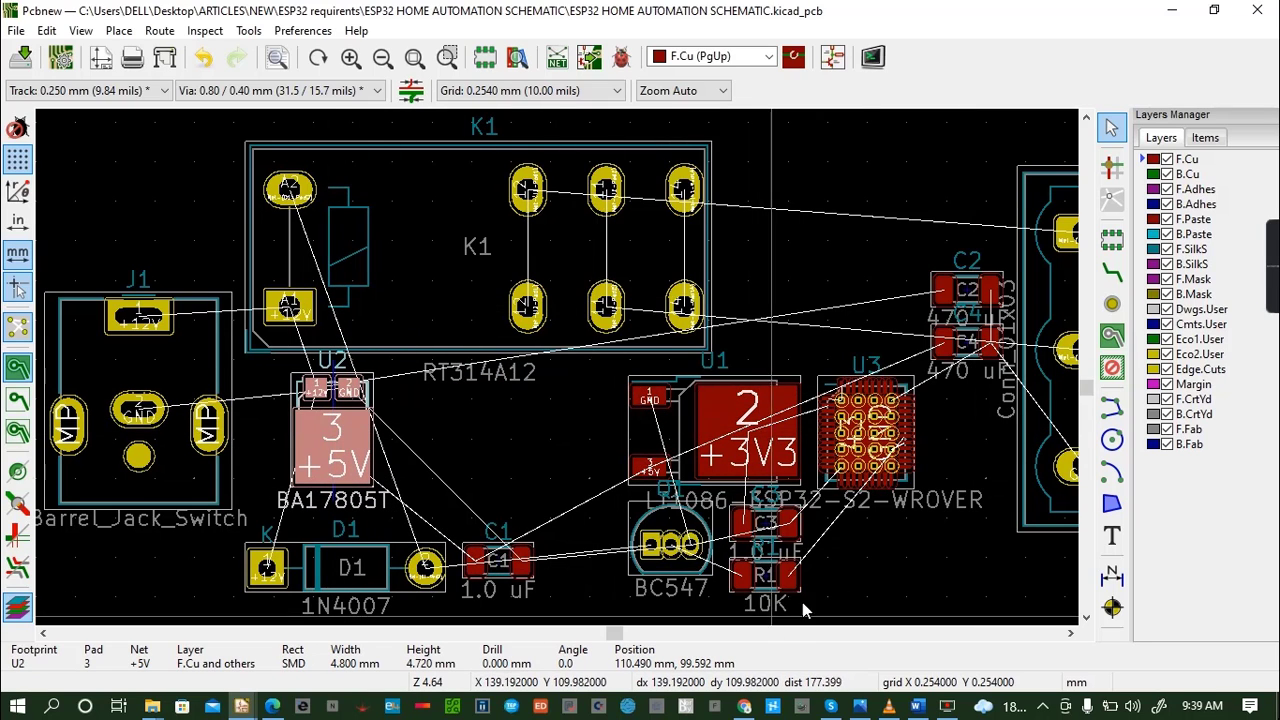
# - Move regulator U1 to the right of U2 and the ESP32 footprint U3 closer to U1, above transistor Q1
pyautogui.click(770, 400)
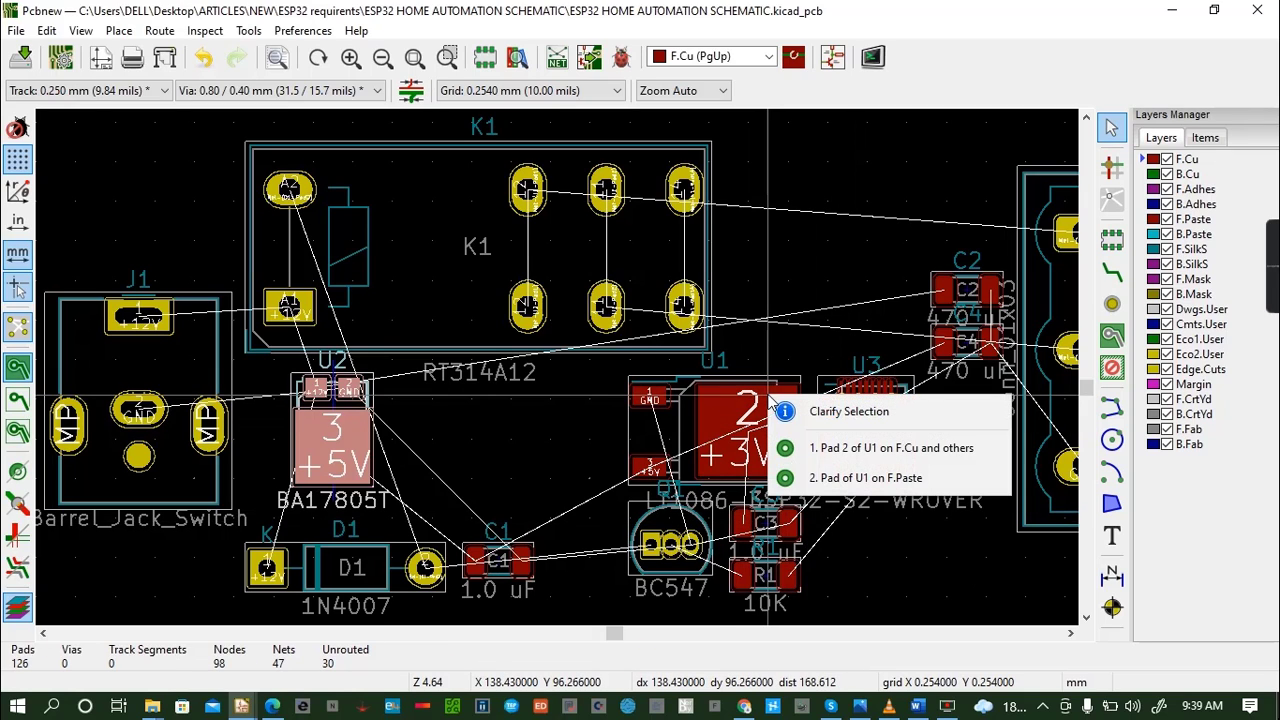
pyautogui.click(718, 413)
pyautogui.click(719, 386)
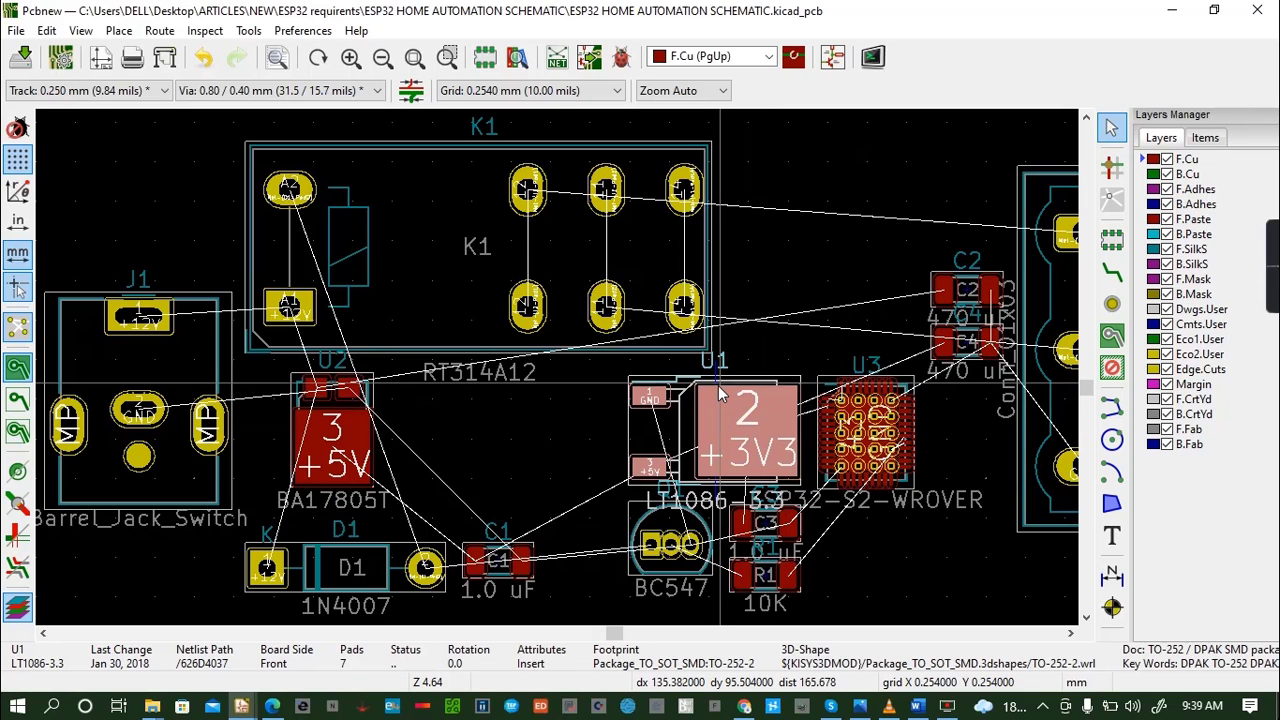
pyautogui.press('m')
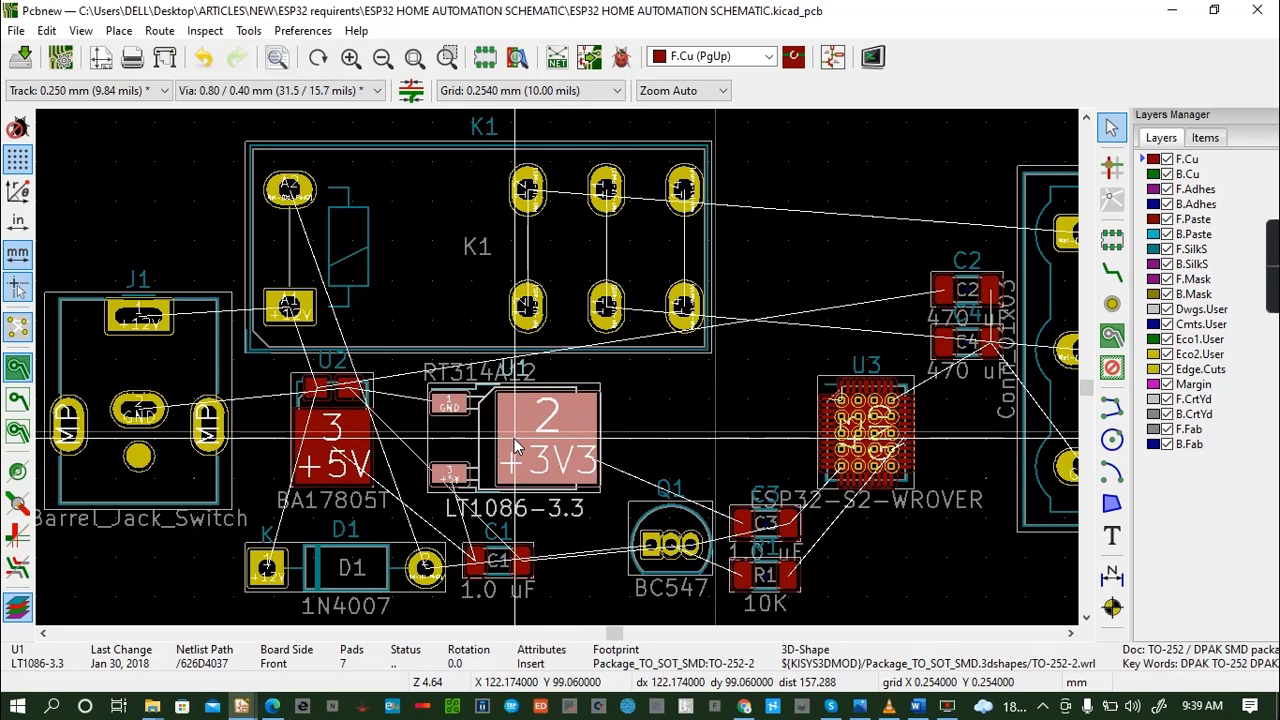
pyautogui.click(514, 438)
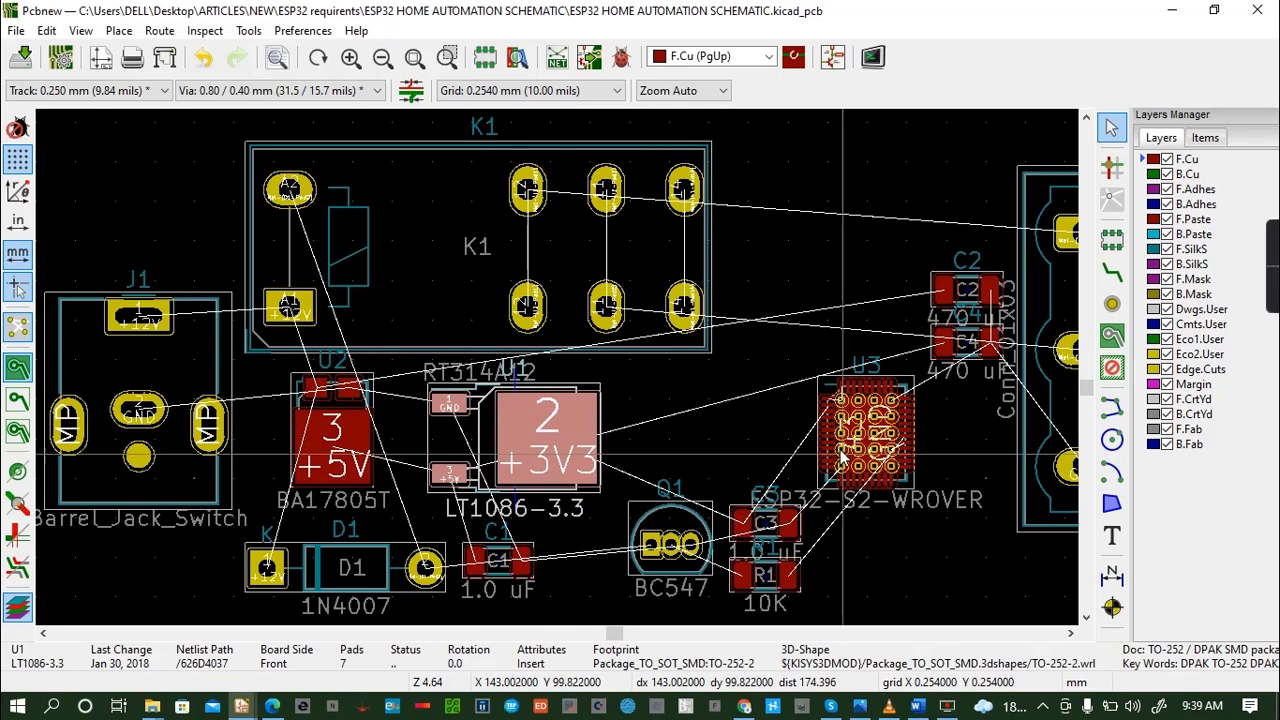
pyautogui.click(872, 398)
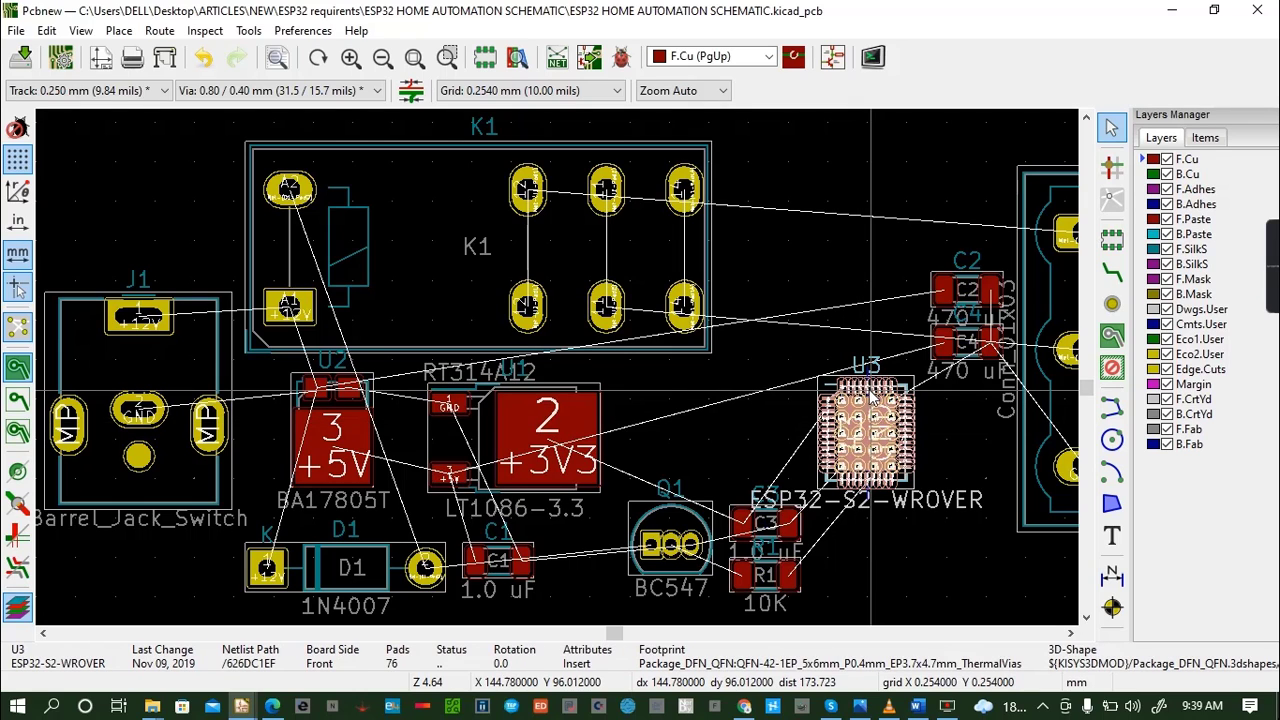
pyautogui.moveTo(867, 389); pyautogui.dragTo(738, 377)
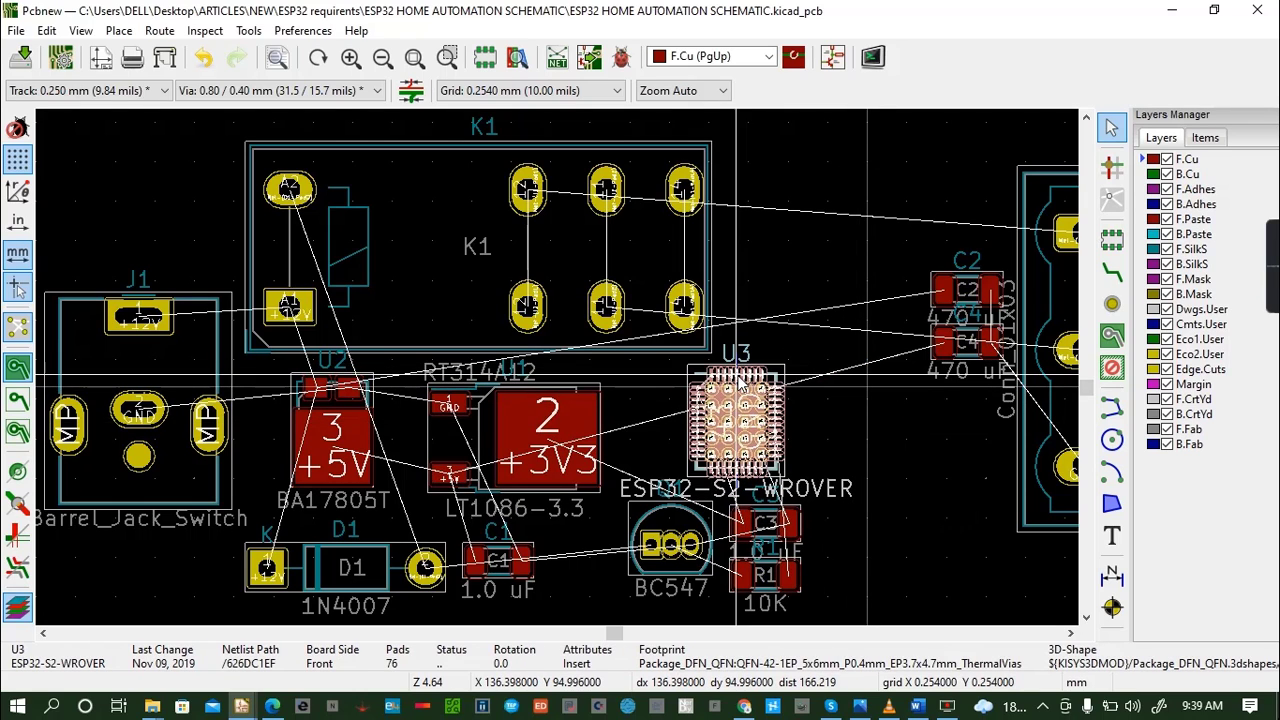
# - Move capacitor C2 to the right of C3, and capacitor C4 below and to the right of C2
pyautogui.click(945, 290)
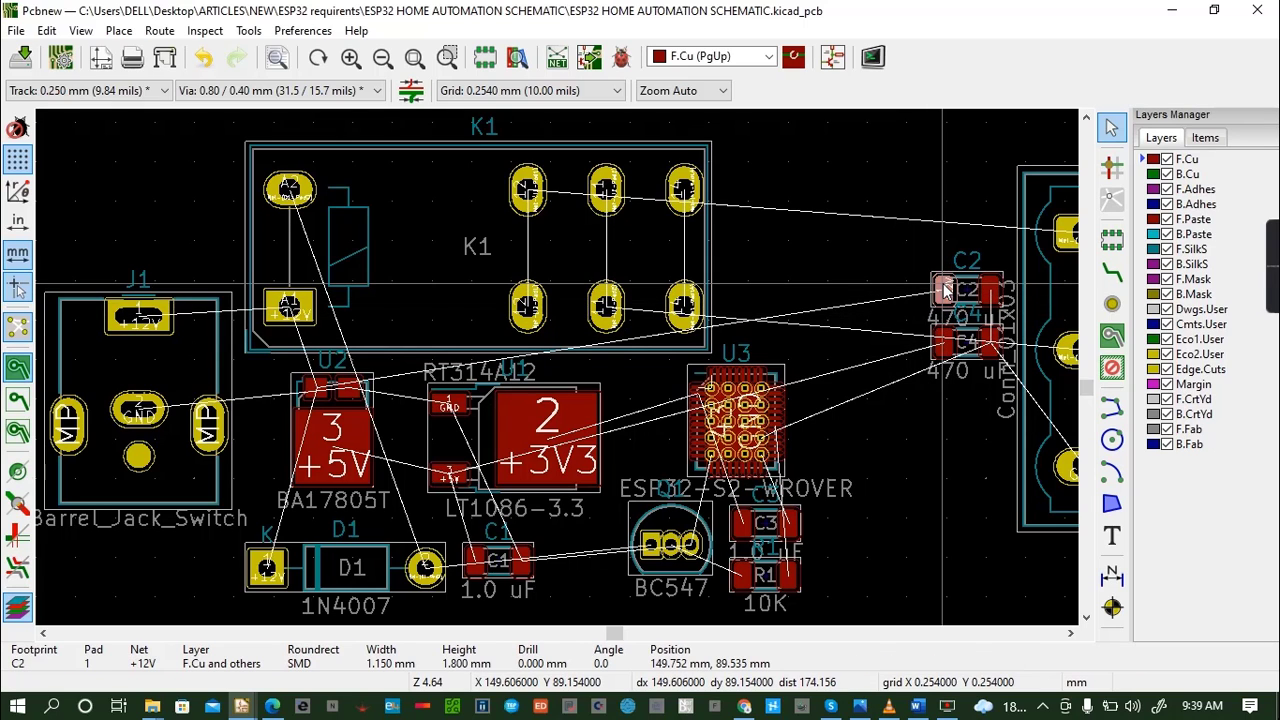
pyautogui.moveTo(945, 290); pyautogui.dragTo(857, 521)
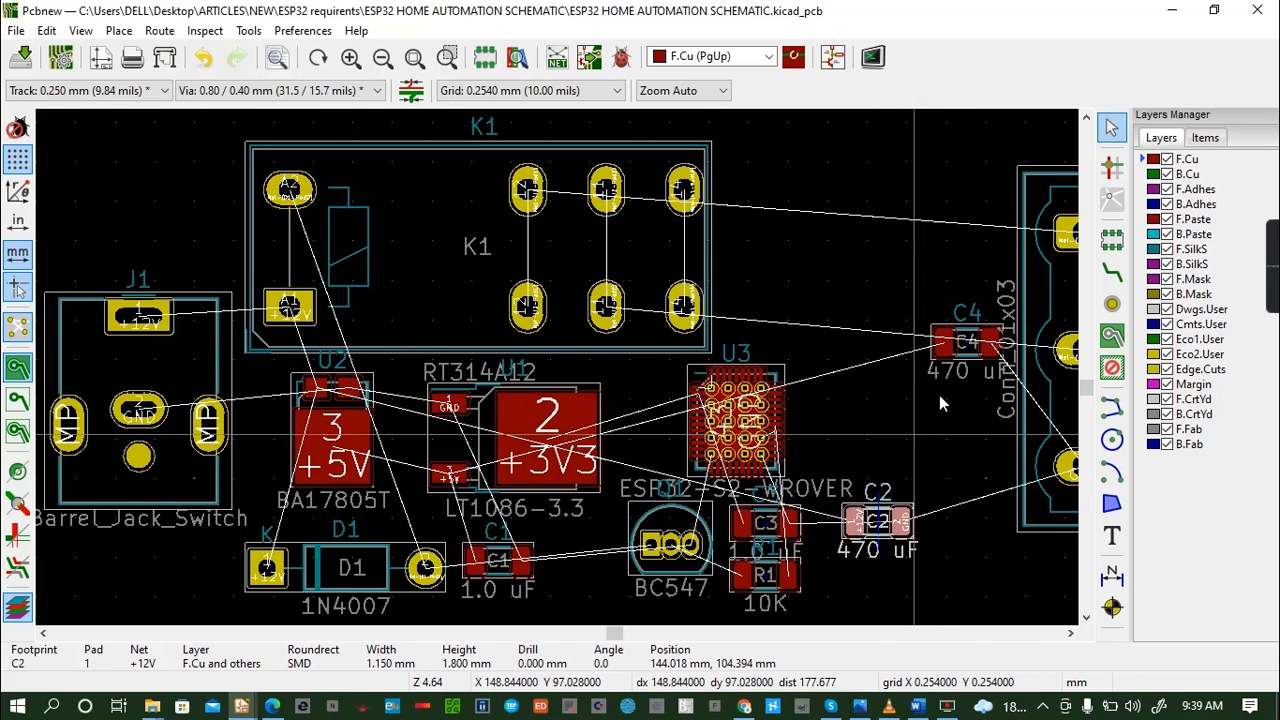
pyautogui.click(943, 348)
pyautogui.moveTo(943, 350); pyautogui.dragTo(933, 592)
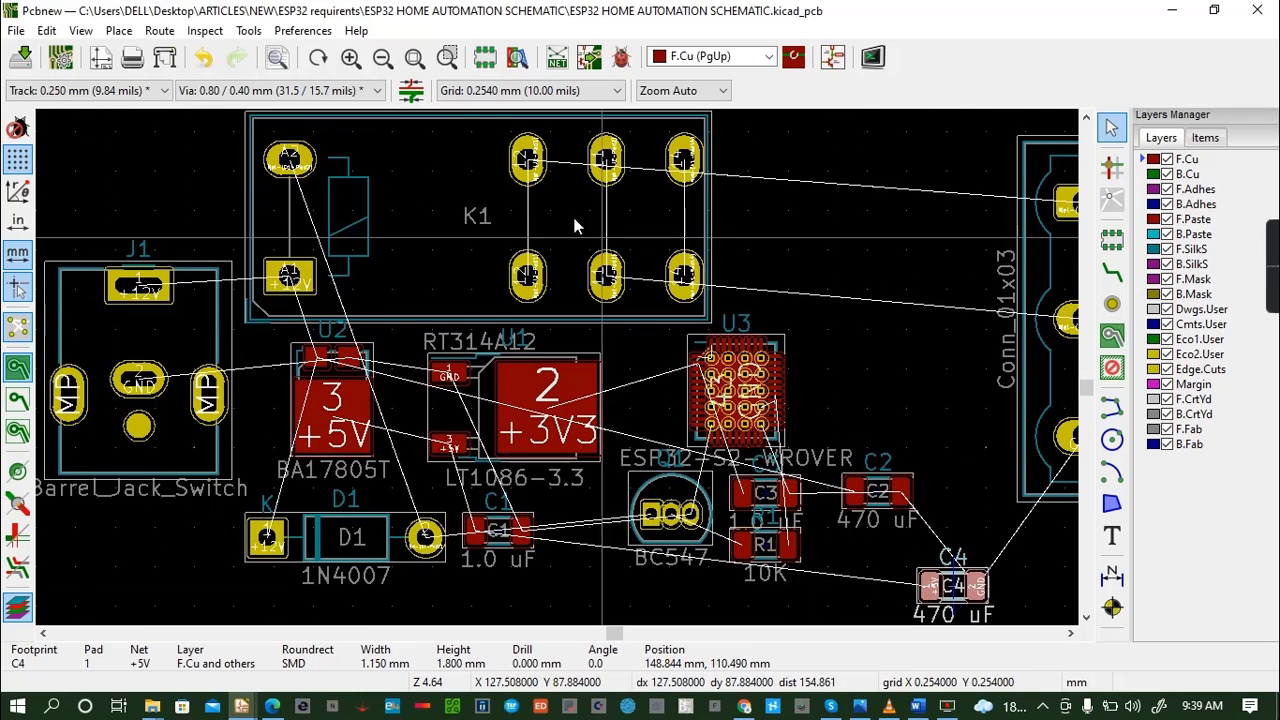
# - Move relay K1 above U3, right beside connector J2, and save the board
pyautogui.click(415, 180)
pyautogui.press('m')
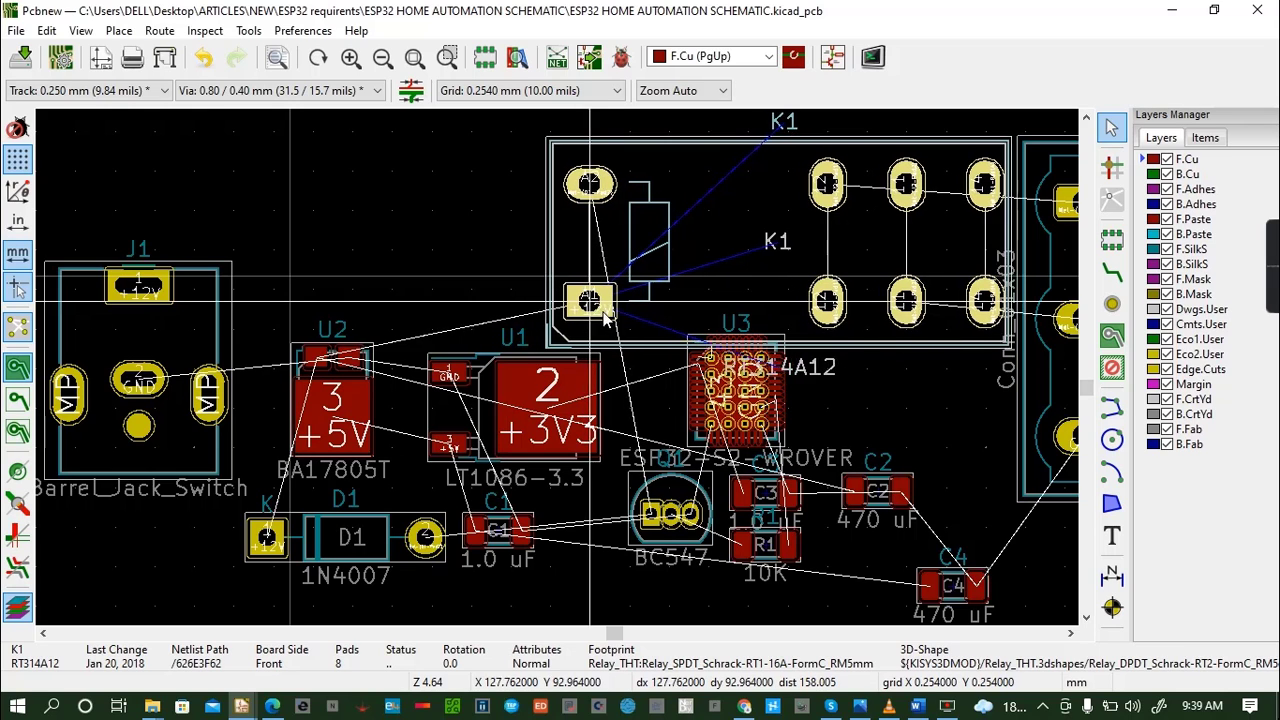
pyautogui.click(590, 308)
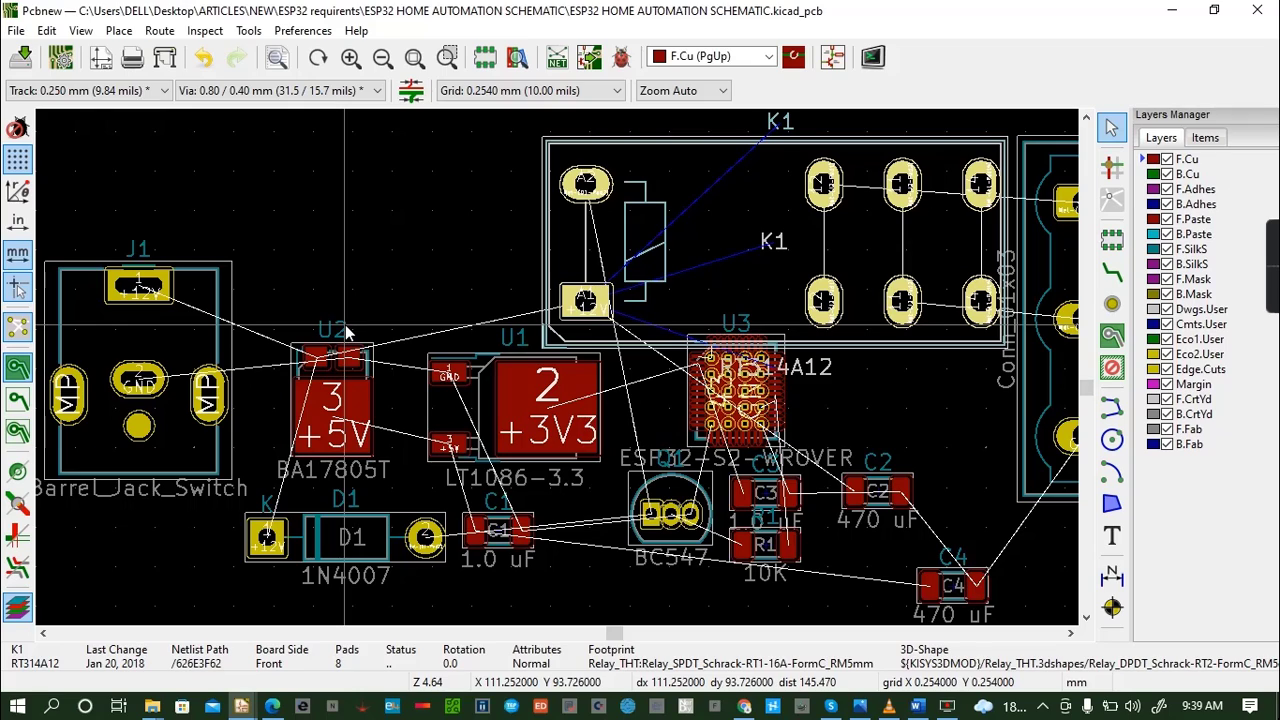
pyautogui.hotkey('ctrl', 's')
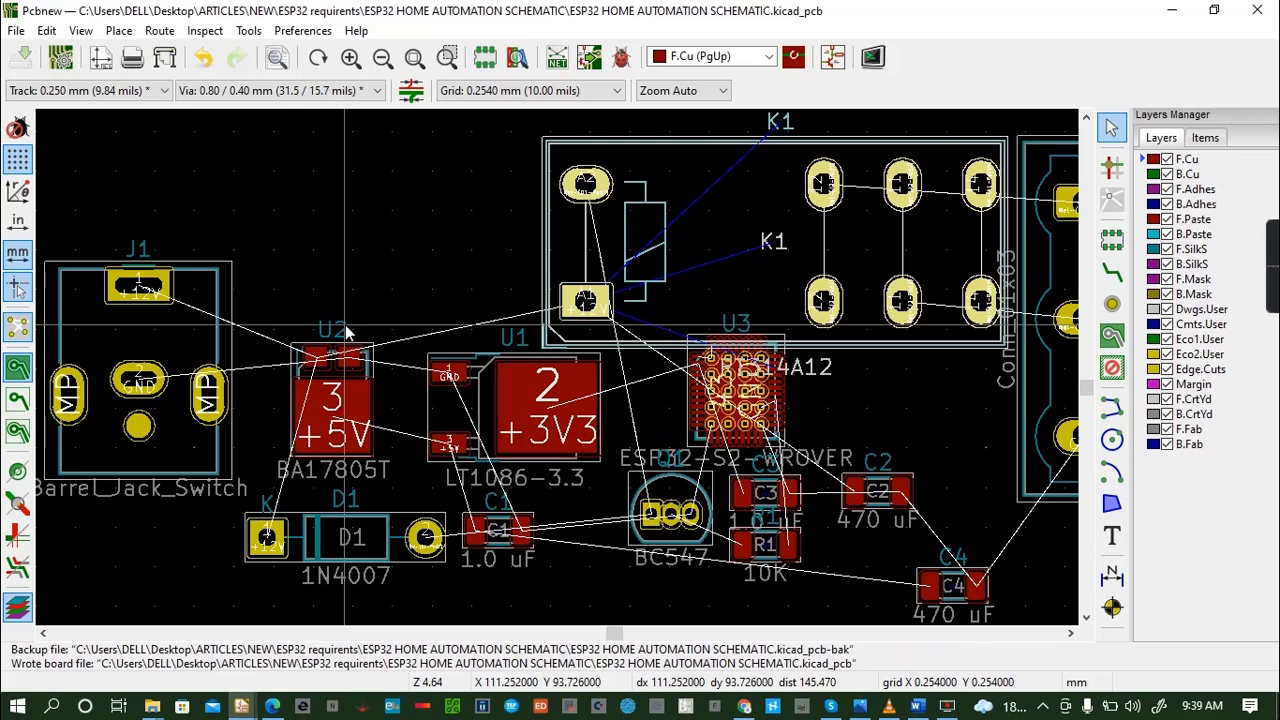
# - Show the rearranged board in 3D and tilt it to examine the new component placement
pyautogui.click(82, 31)
pyautogui.click(138, 148)
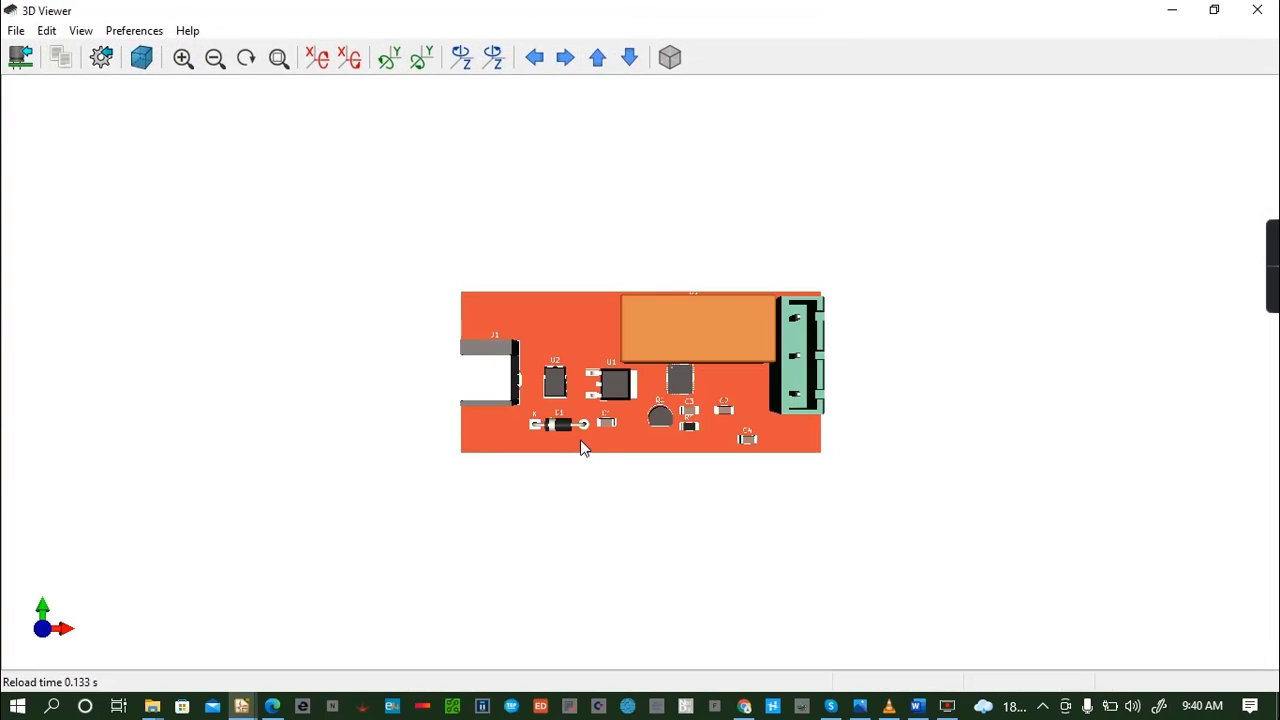
pyautogui.moveTo(583, 447); pyautogui.dragTo(601, 388)
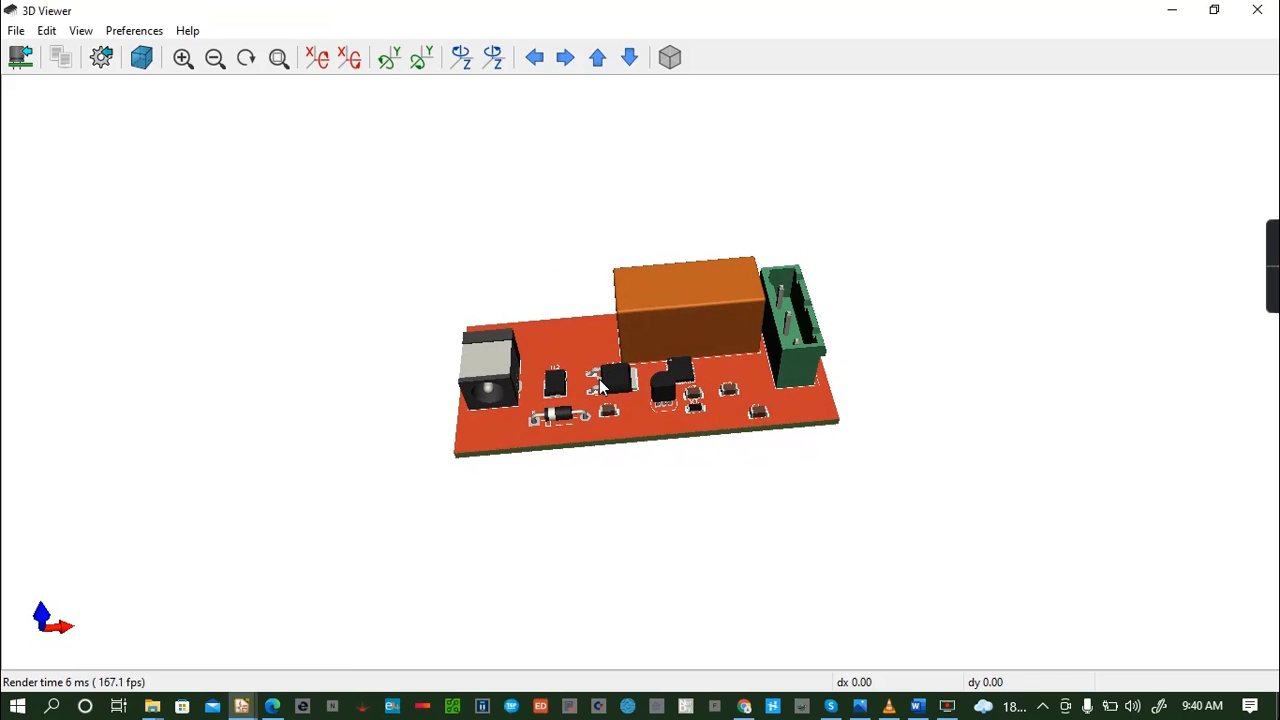
pyautogui.click(1257, 10)
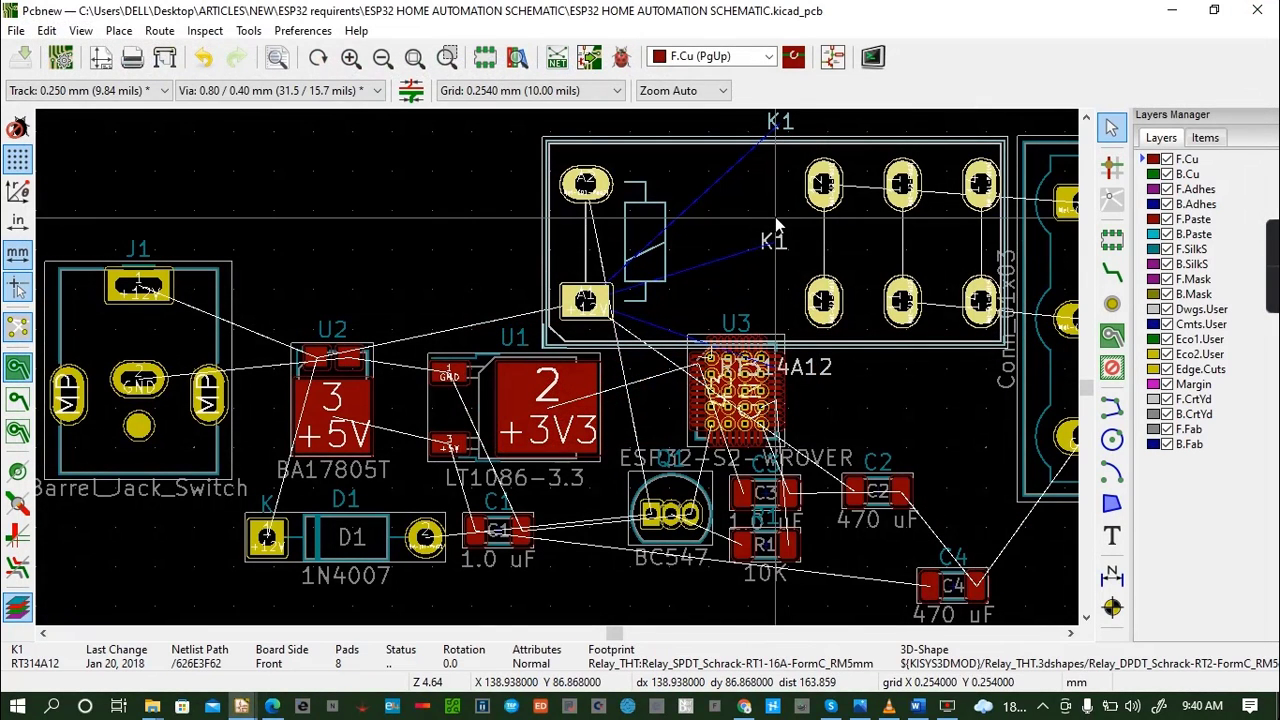
pyautogui.click(601, 176)
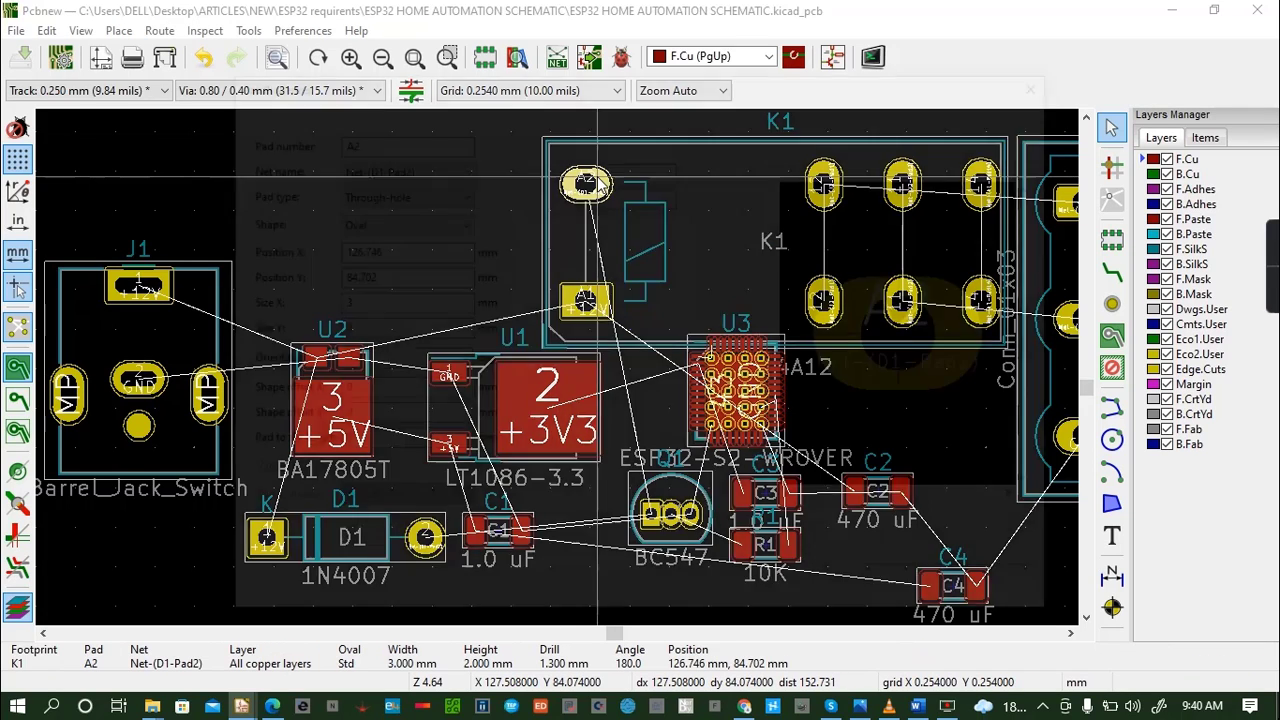
pyautogui.doubleClick(601, 178)
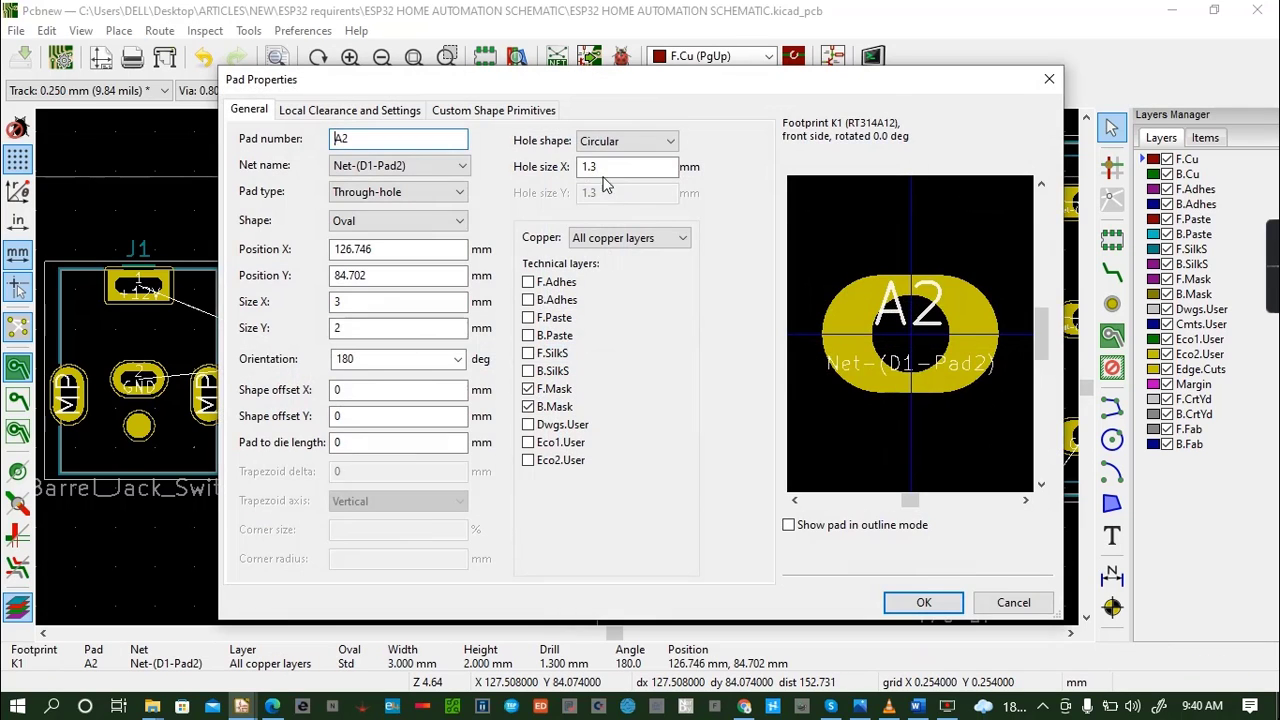
pyautogui.click(1047, 79)
# - Open the 3D model settings in the footprint properties of relay K1
pyautogui.click(749, 209)
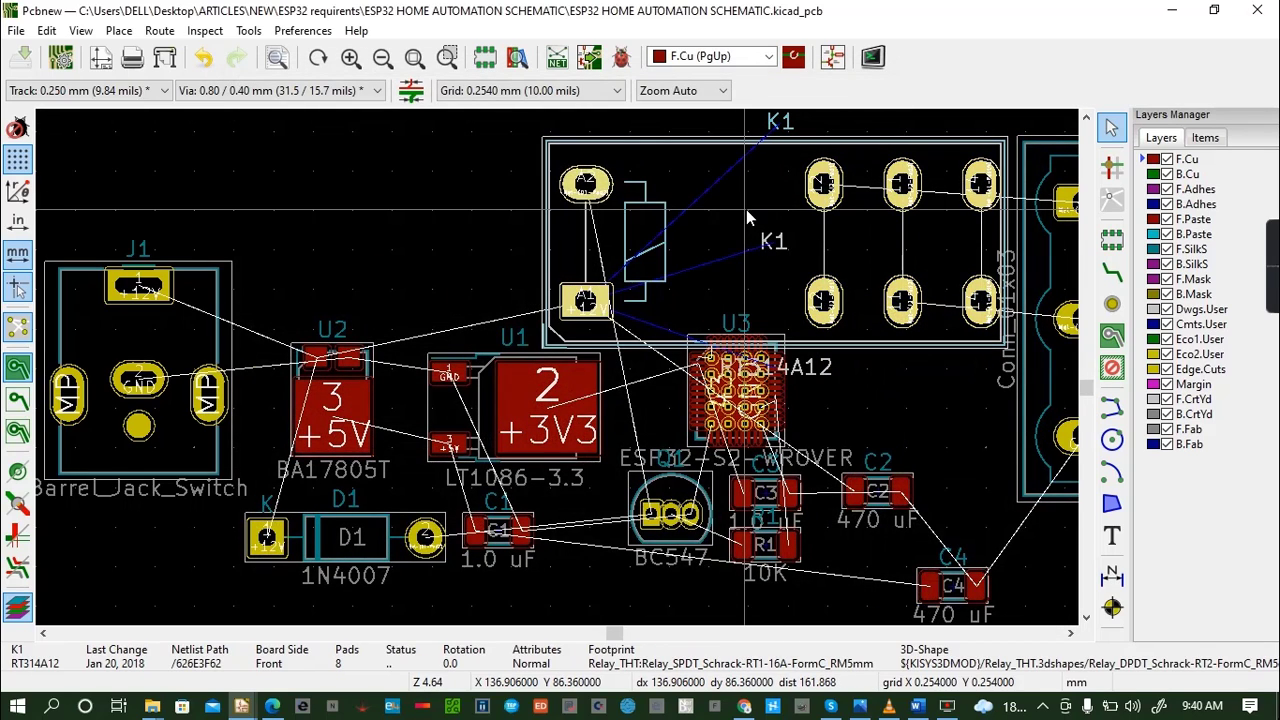
pyautogui.doubleClick(746, 209)
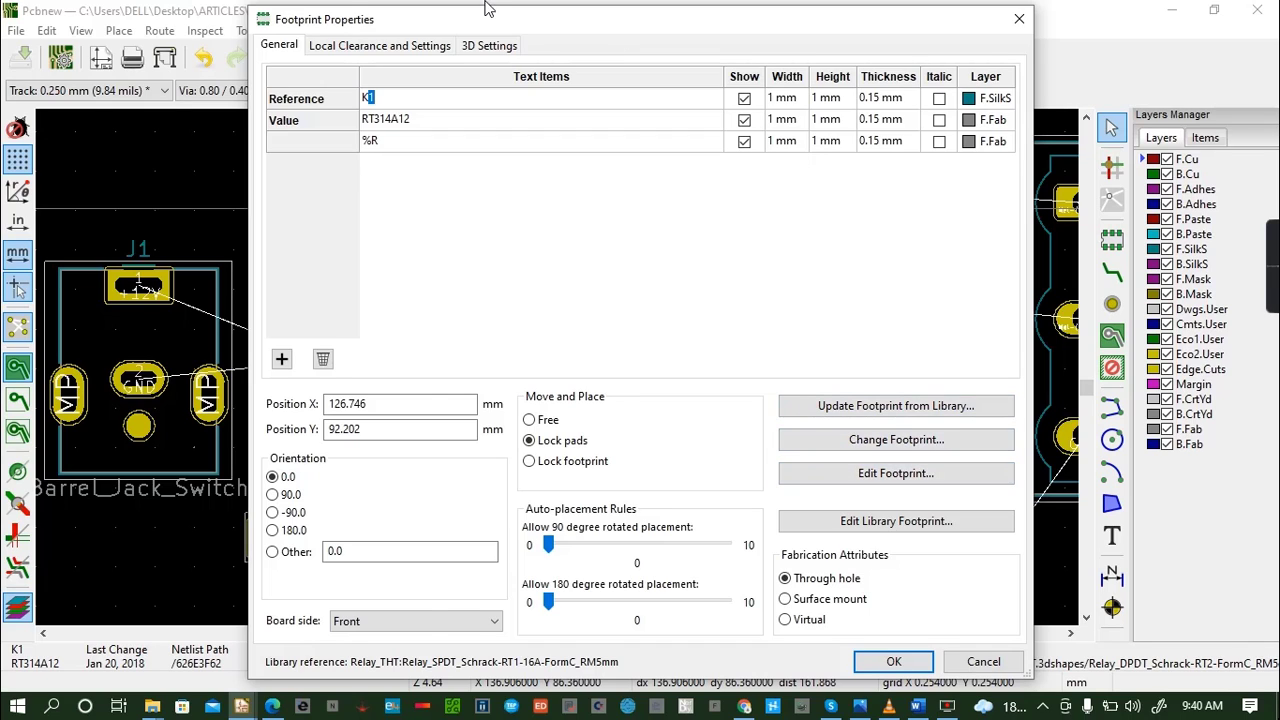
pyautogui.click(489, 45)
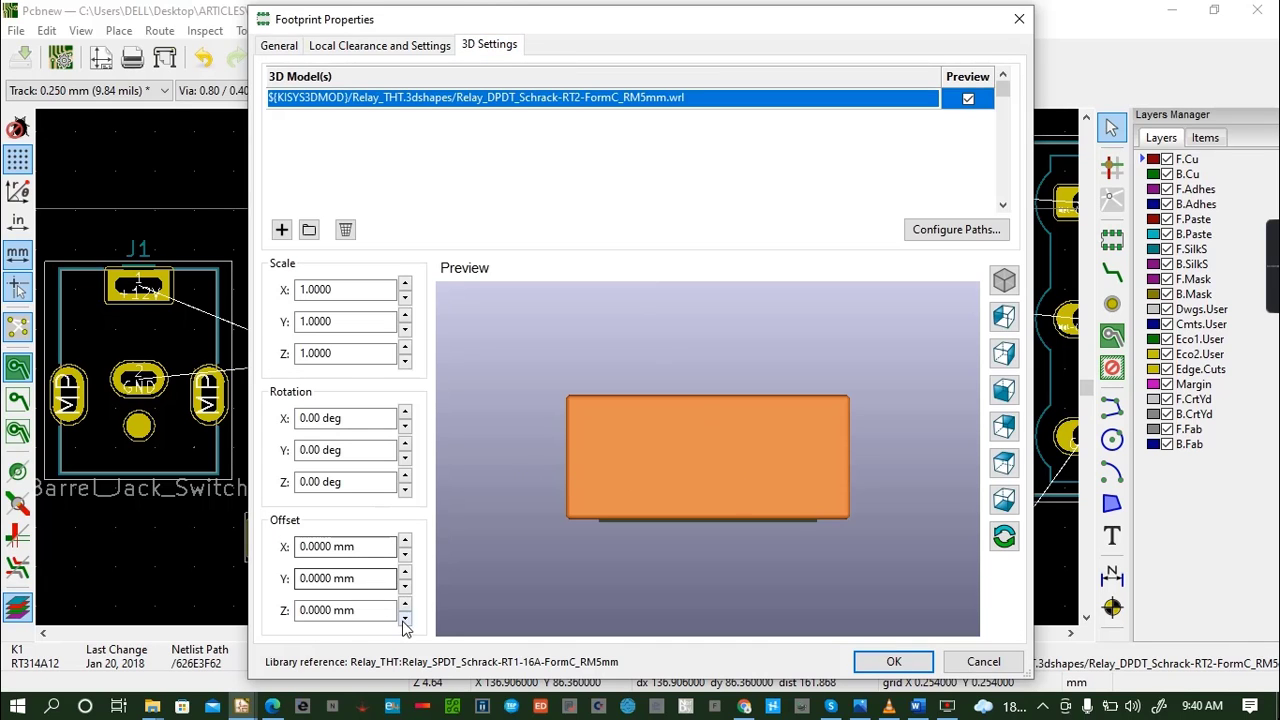
# - Try lowering relay K1's 3D model with a Z offset of -3.5 mm, checking it from the side in the preview
pyautogui.click(404, 619)
pyautogui.click(404, 619)
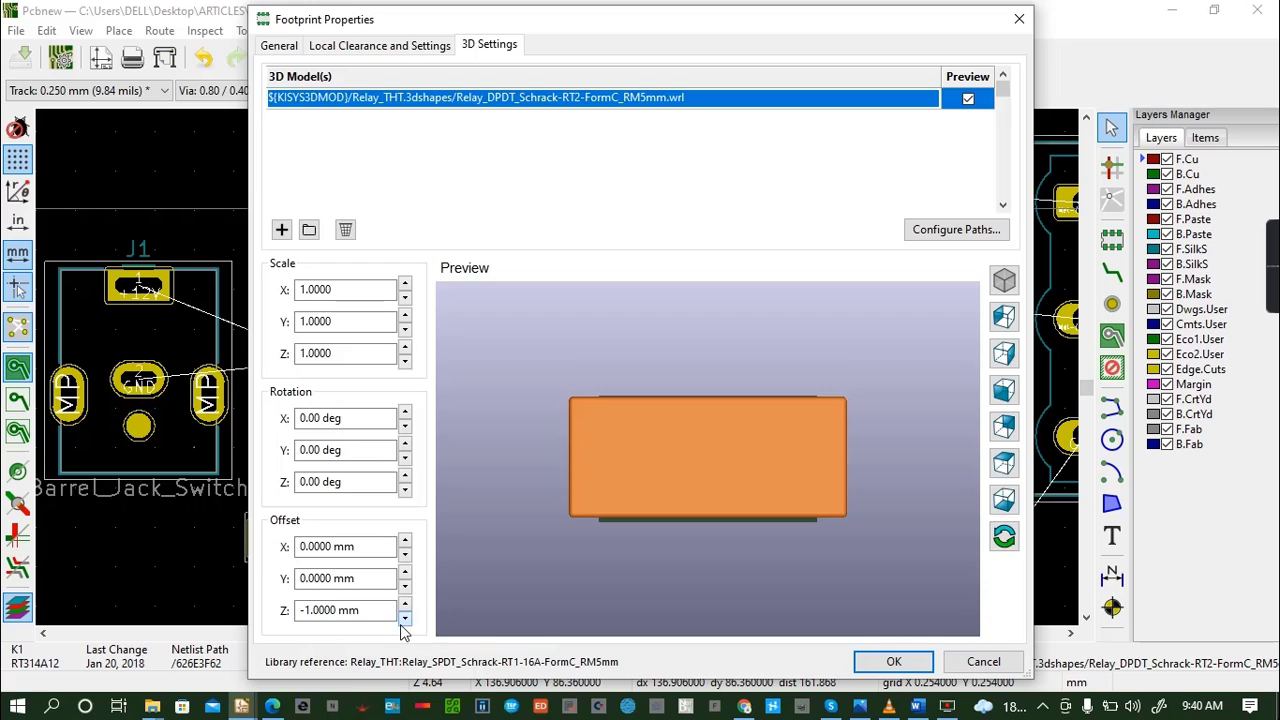
pyautogui.click(404, 619)
pyautogui.click(404, 619)
pyautogui.click(404, 619)
pyautogui.click(404, 619)
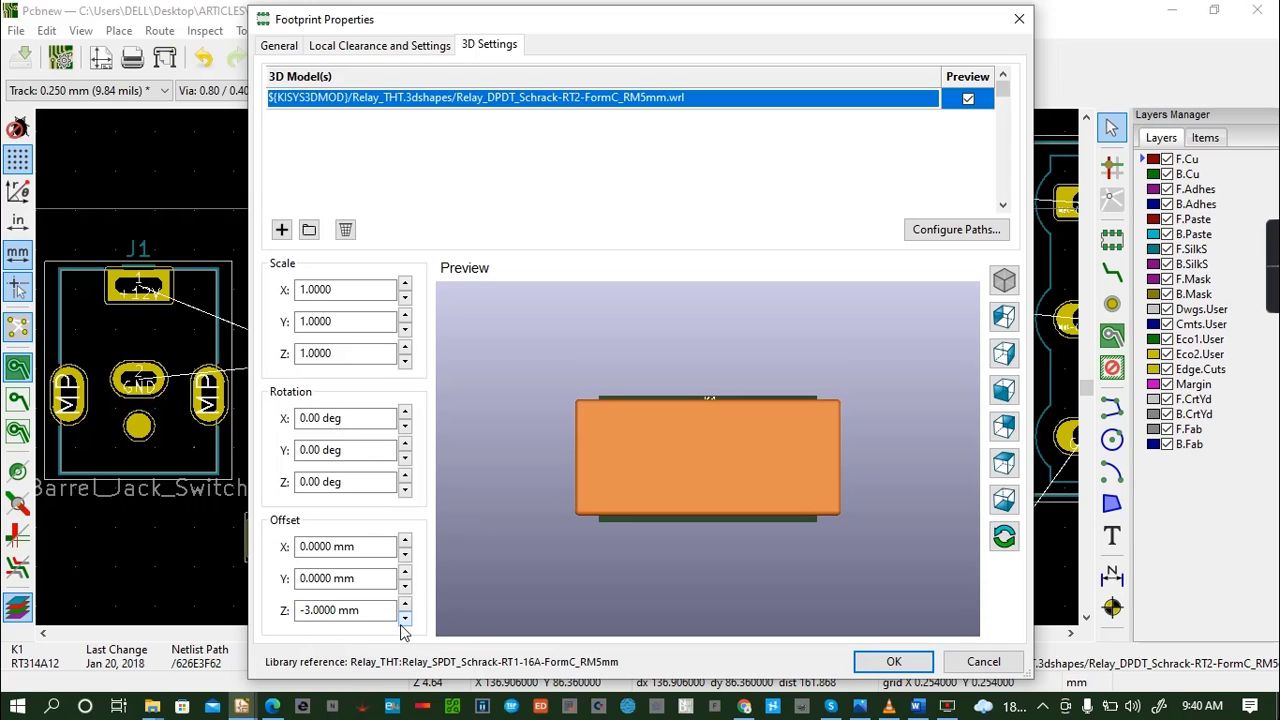
pyautogui.moveTo(713, 516); pyautogui.dragTo(709, 377)
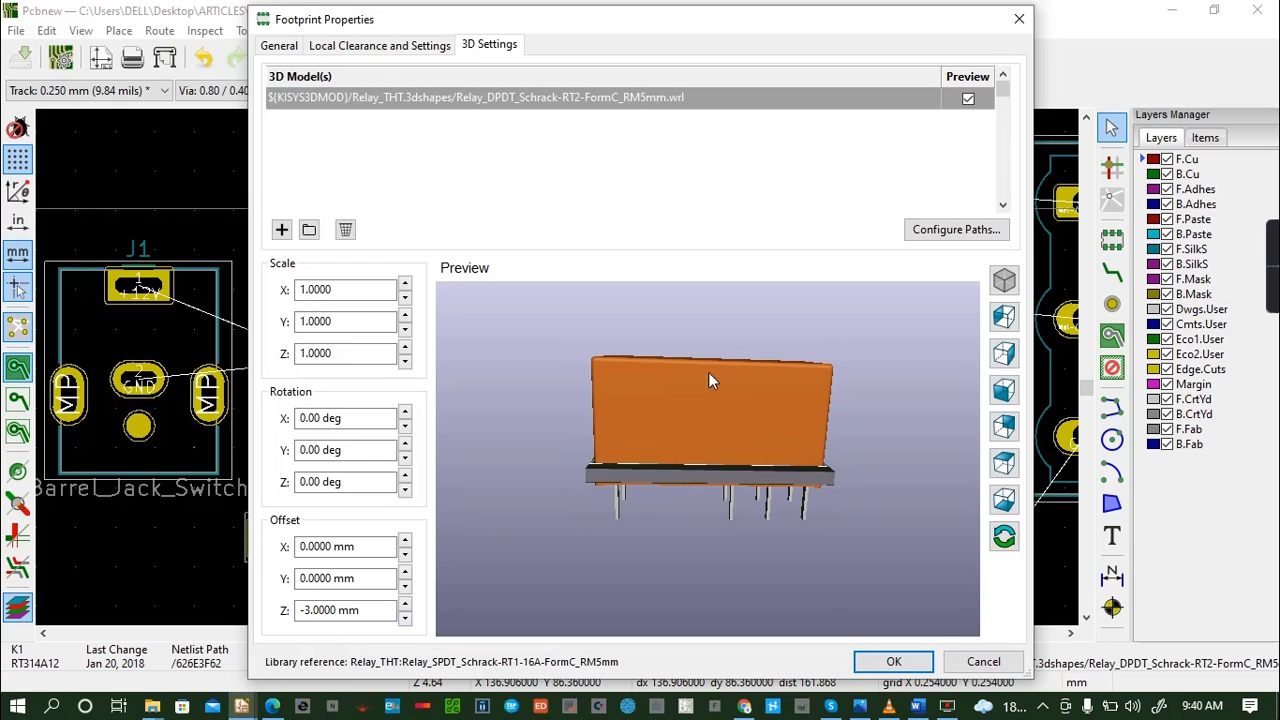
pyautogui.click(404, 619)
pyautogui.click(404, 619)
# - Raise relay K1's 3D model by setting its Z offset to 1 mm
pyautogui.click(404, 603)
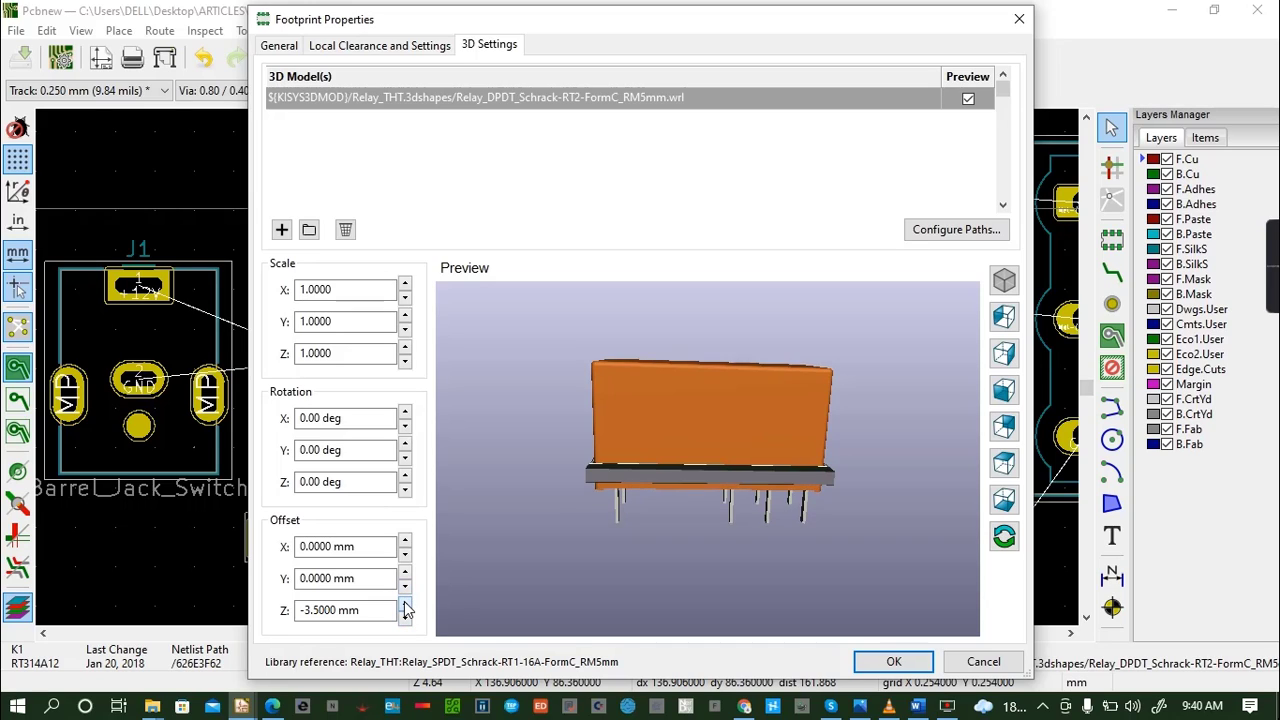
pyautogui.click(404, 603)
pyautogui.click(404, 603)
pyautogui.click(404, 603)
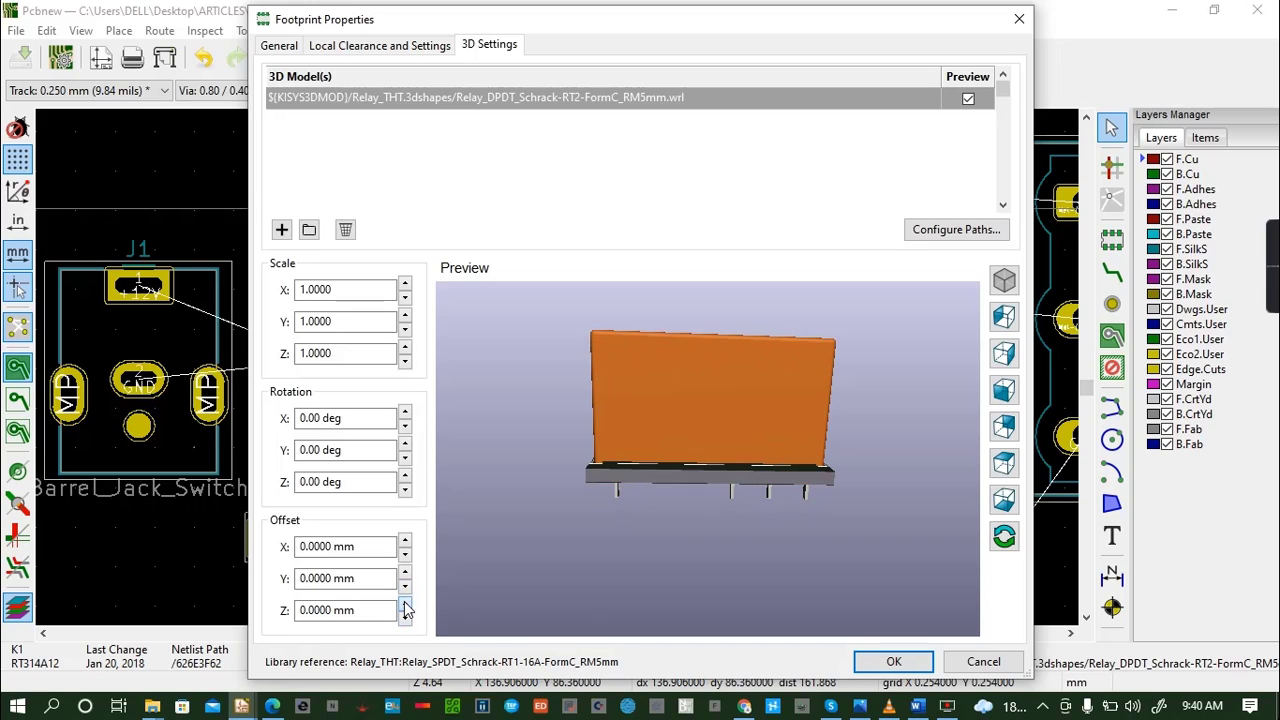
pyautogui.click(404, 603)
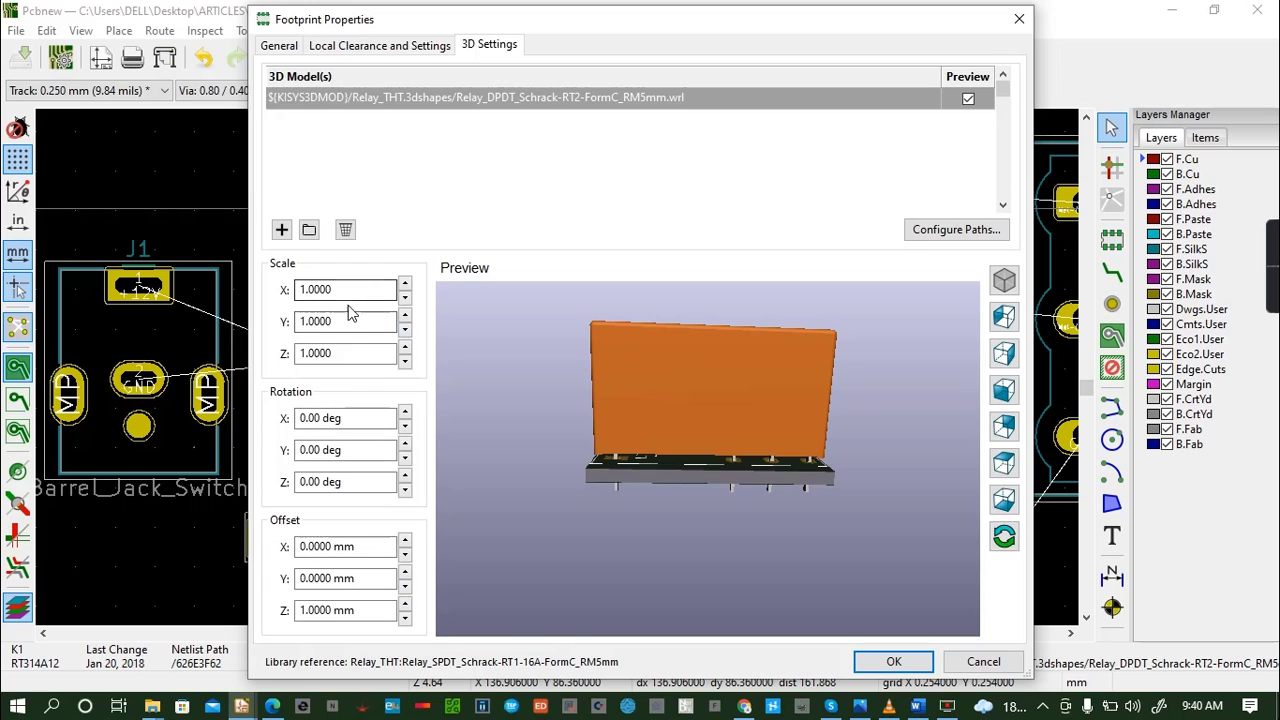
# - Reduce the height of relay K1's 3D model to a Z scale of 0.5 and apply the footprint changes
pyautogui.click(405, 347)
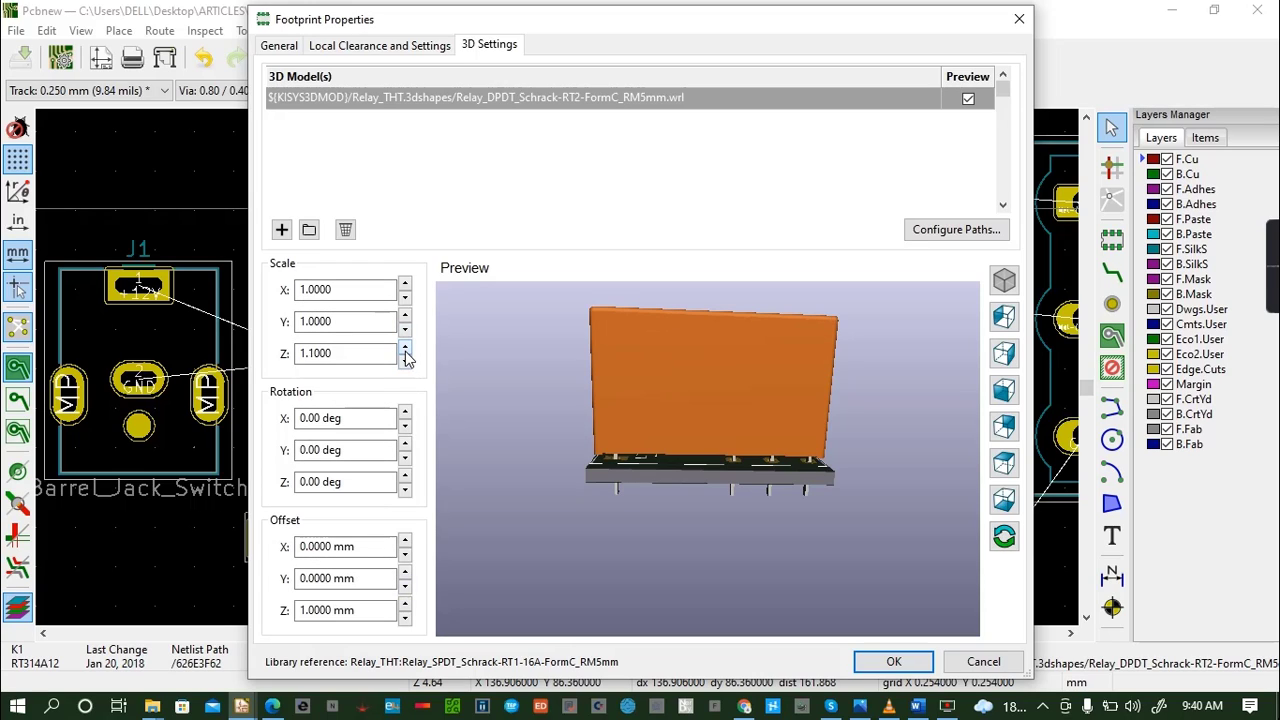
pyautogui.click(405, 362)
pyautogui.click(405, 362)
pyautogui.click(405, 362)
pyautogui.click(405, 362)
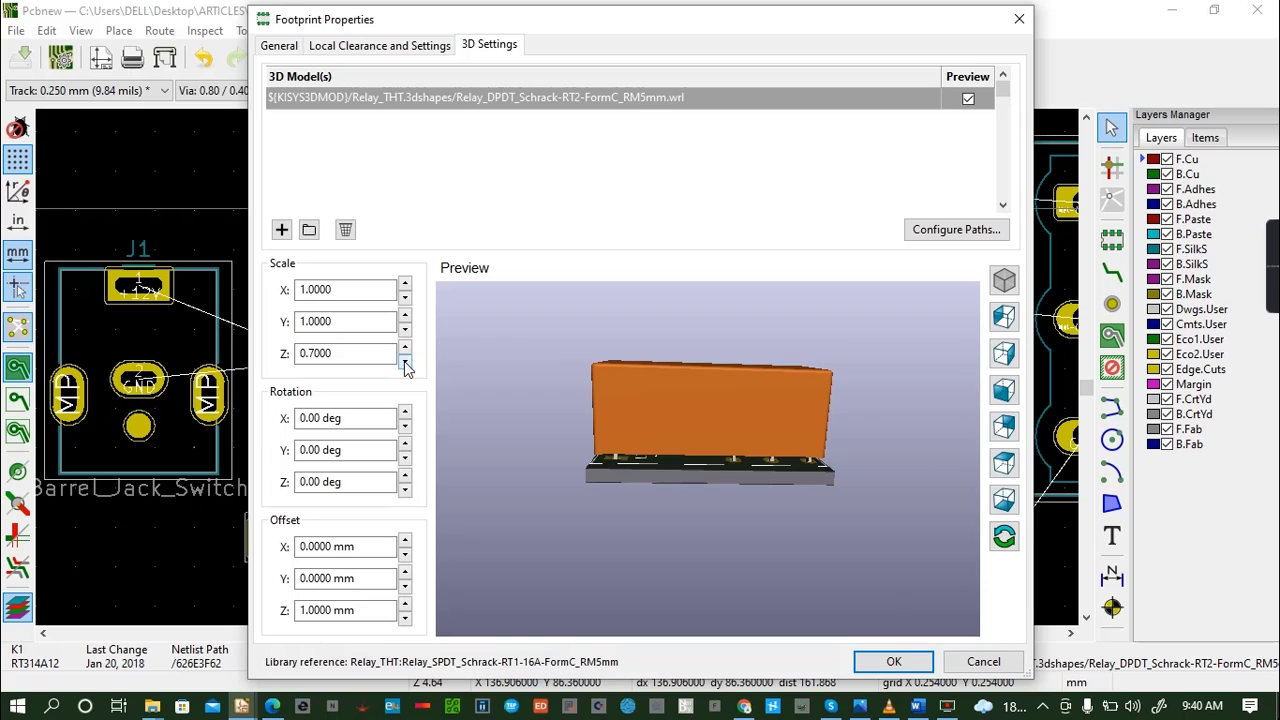
pyautogui.click(405, 362)
pyautogui.click(405, 362)
pyautogui.click(405, 362)
pyautogui.moveTo(720, 430)
pyautogui.mouseDown()
pyautogui.moveTo(715, 370)
pyautogui.moveTo(686, 390)
pyautogui.moveTo(698, 382)
pyautogui.moveTo(669, 489)
pyautogui.moveTo(659, 434)
pyautogui.moveTo(617, 430)
pyautogui.moveTo(625, 482)
pyautogui.moveTo(726, 446)
pyautogui.moveTo(670, 411)
pyautogui.moveTo(730, 410)
pyautogui.mouseUp()
pyautogui.click(405, 349)
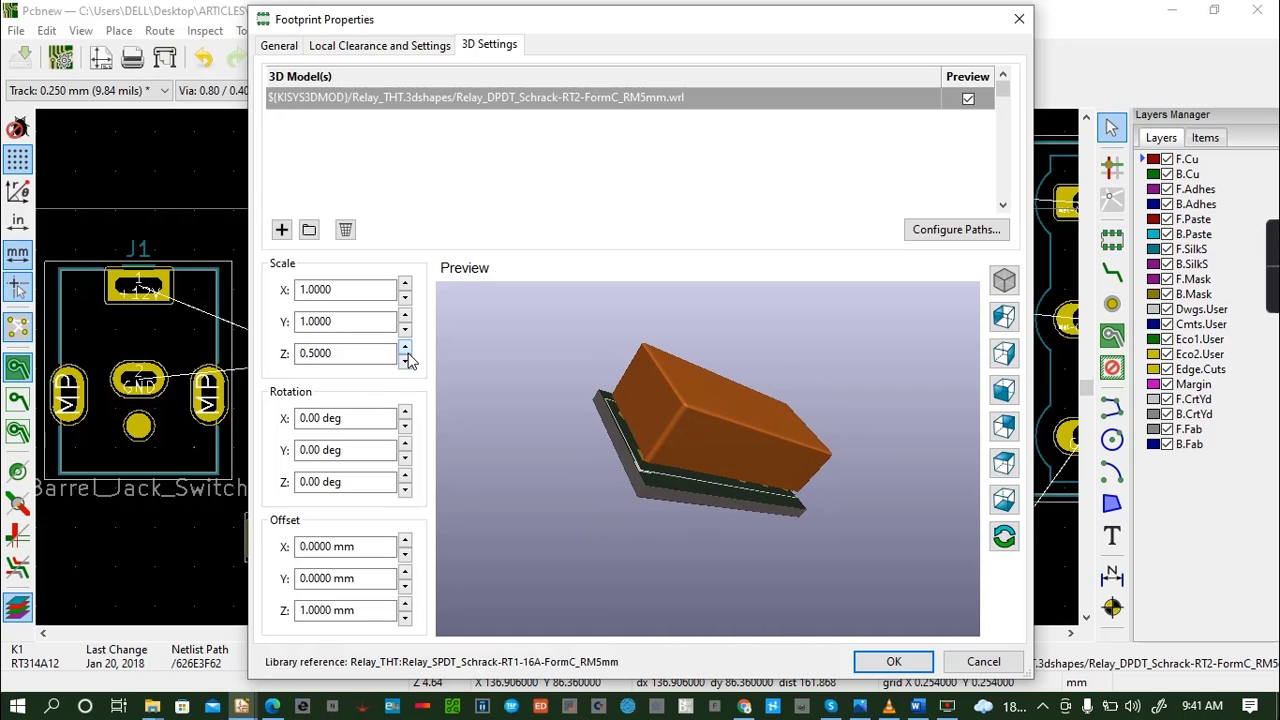
pyautogui.click(893, 661)
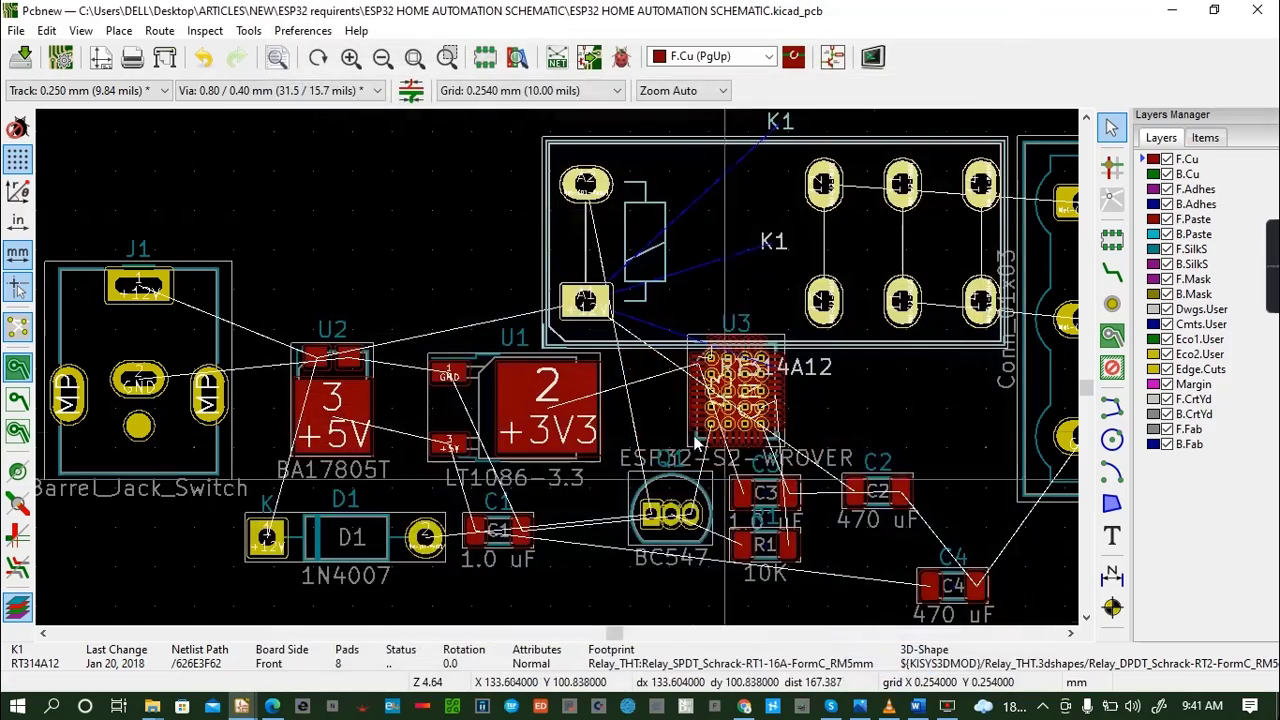
# - Show the board in 3D and rotate it to check the relay's new height against the other components
pyautogui.click(82, 31)
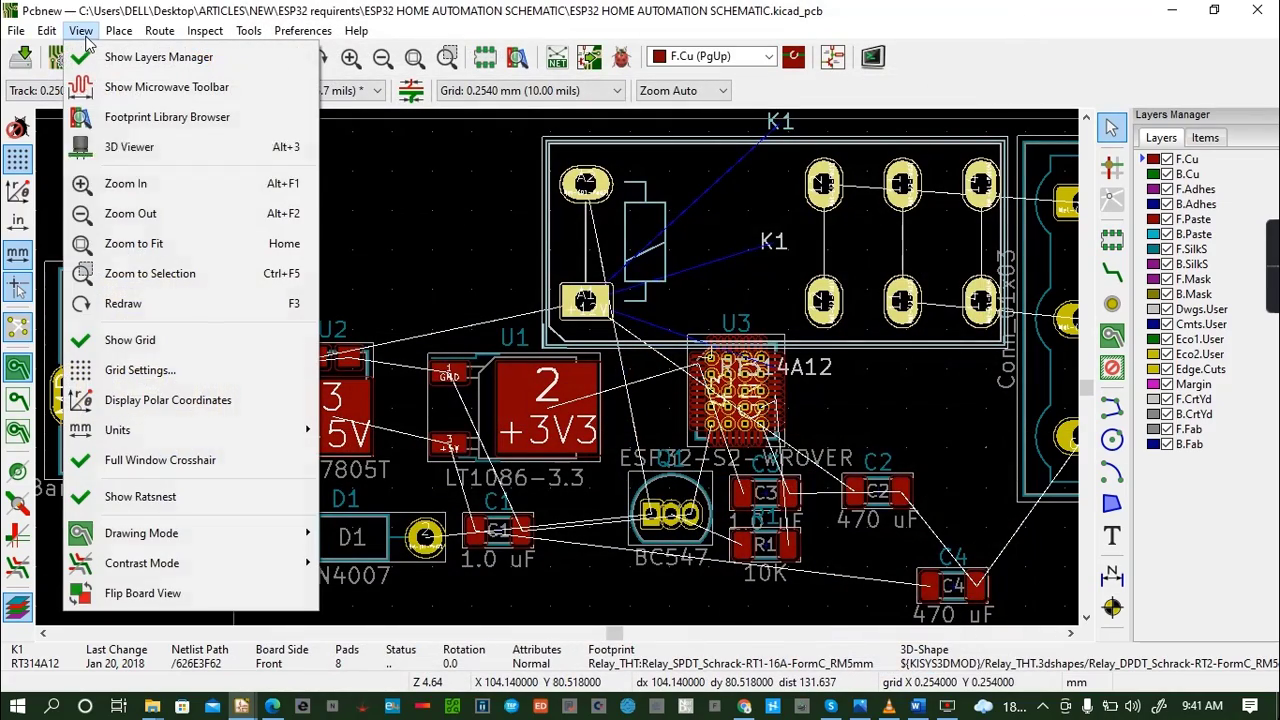
pyautogui.click(133, 151)
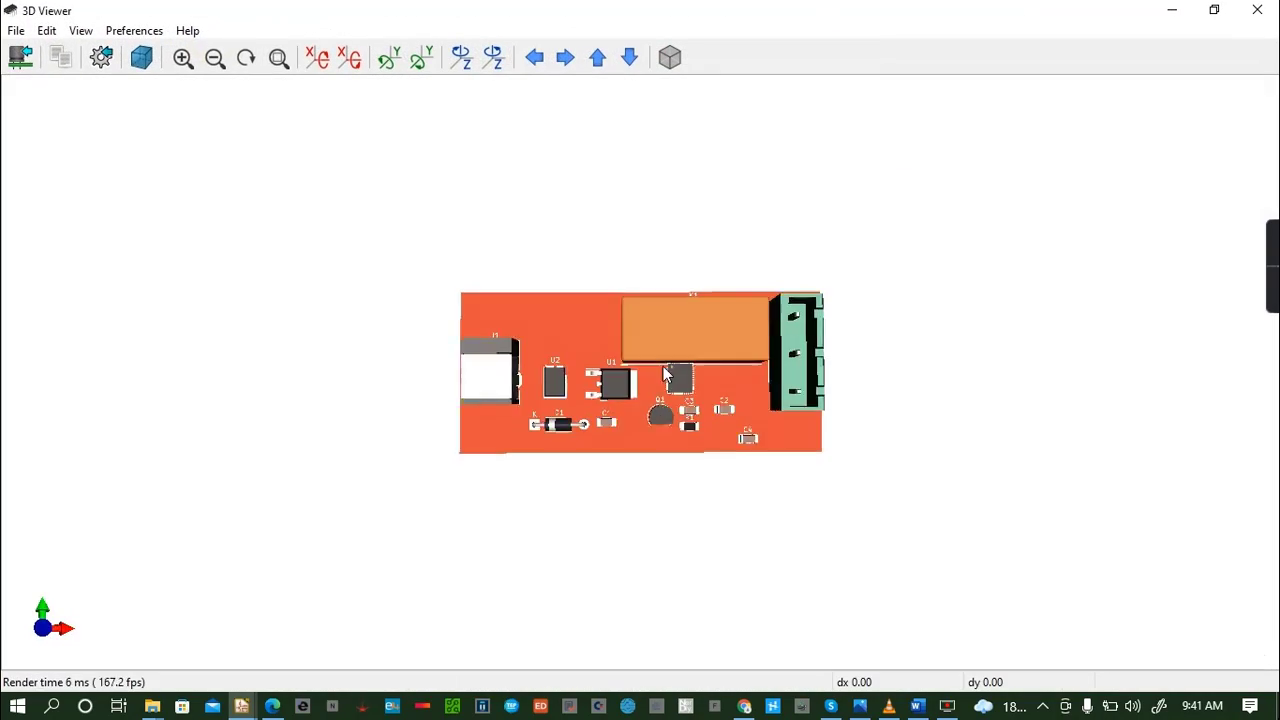
pyautogui.moveTo(664, 364); pyautogui.dragTo(625, 191)
pyautogui.moveTo(615, 357); pyautogui.dragTo(719, 379)
pyautogui.moveTo(812, 342); pyautogui.dragTo(680, 285)
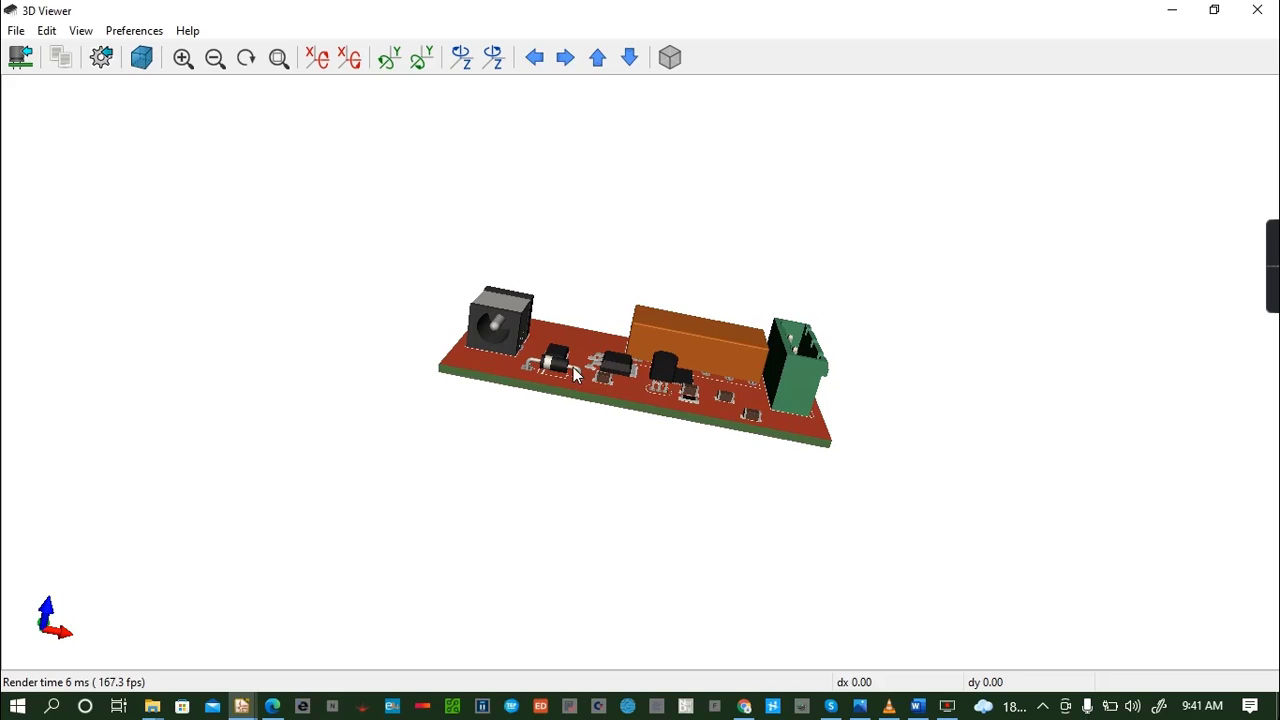
pyautogui.moveTo(575, 375); pyautogui.dragTo(586, 337)
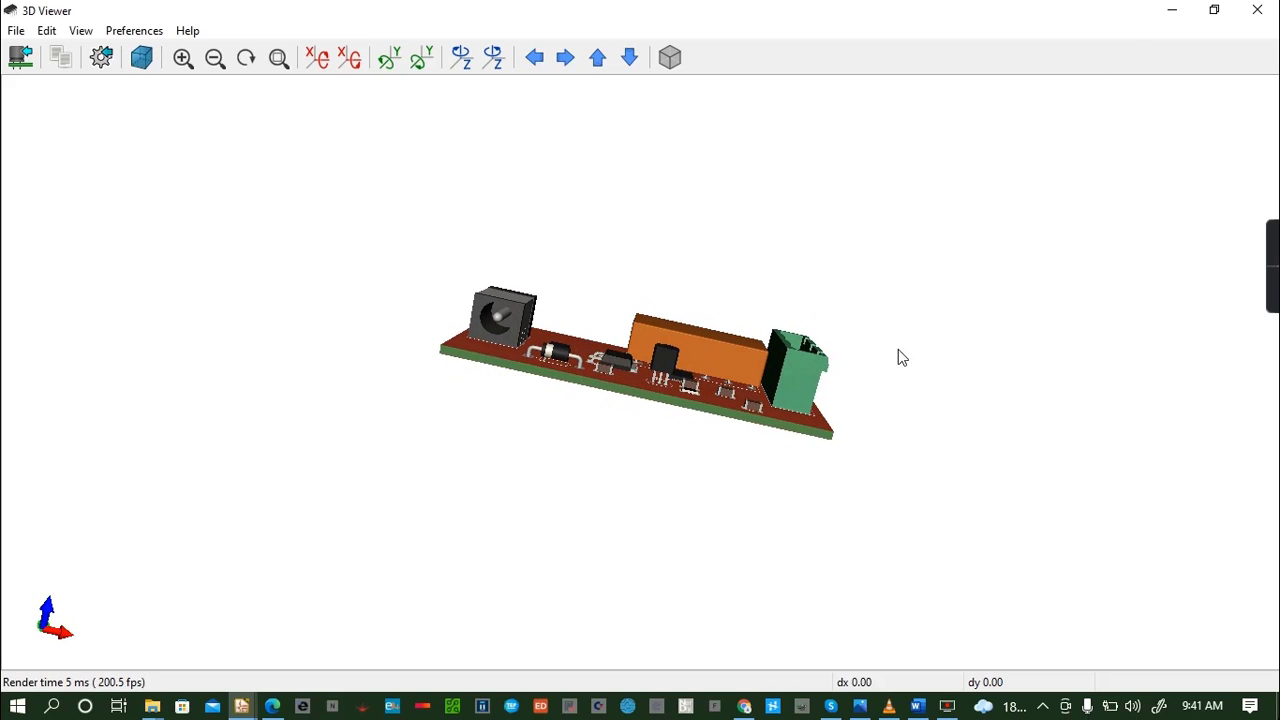
pyautogui.click(1257, 10)
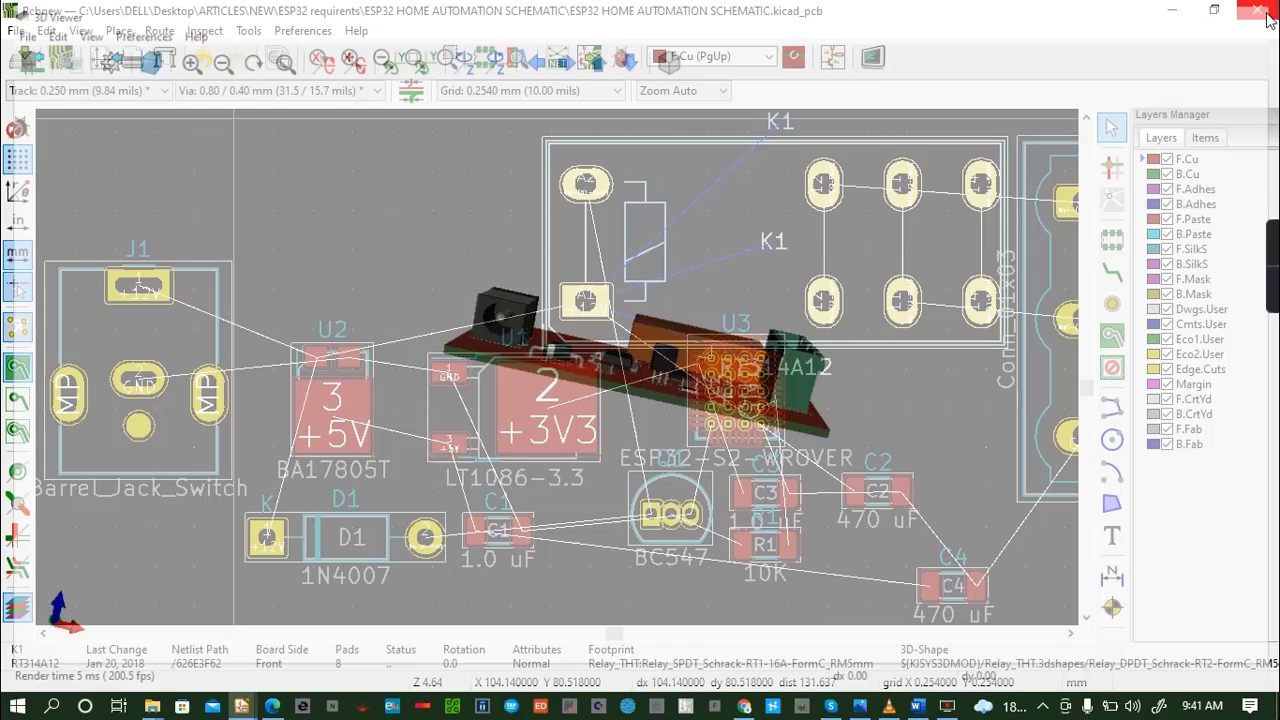
# - Set the Z scale of connector J2's 3D model to 0.5 and apply it
pyautogui.doubleClick(1068, 287)
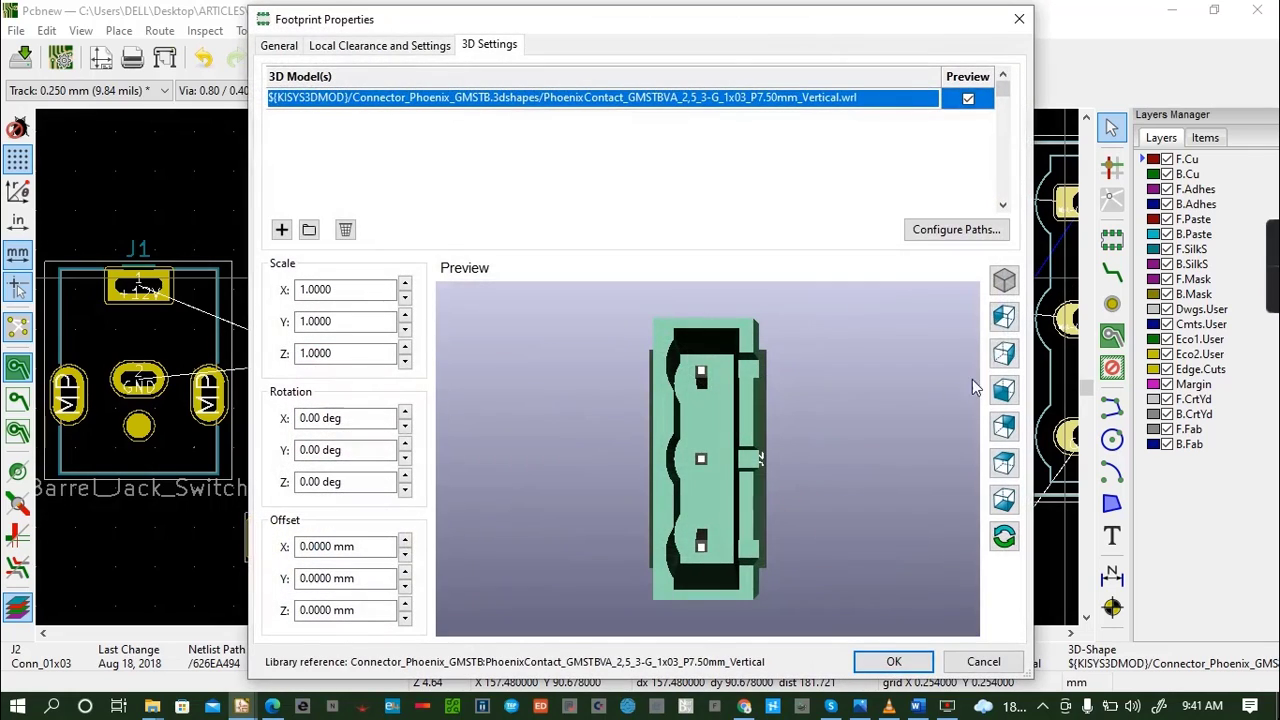
pyautogui.click(405, 362)
pyautogui.click(405, 362)
pyautogui.click(405, 362)
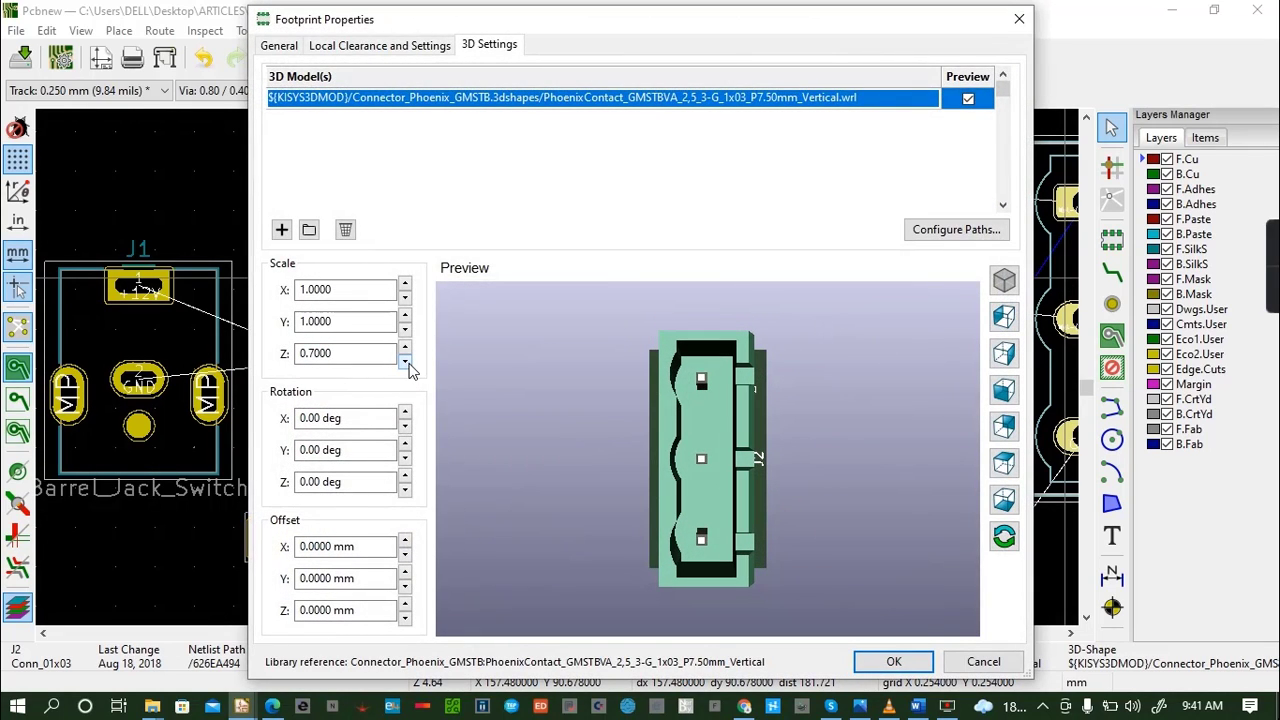
pyautogui.click(405, 362)
pyautogui.click(405, 362)
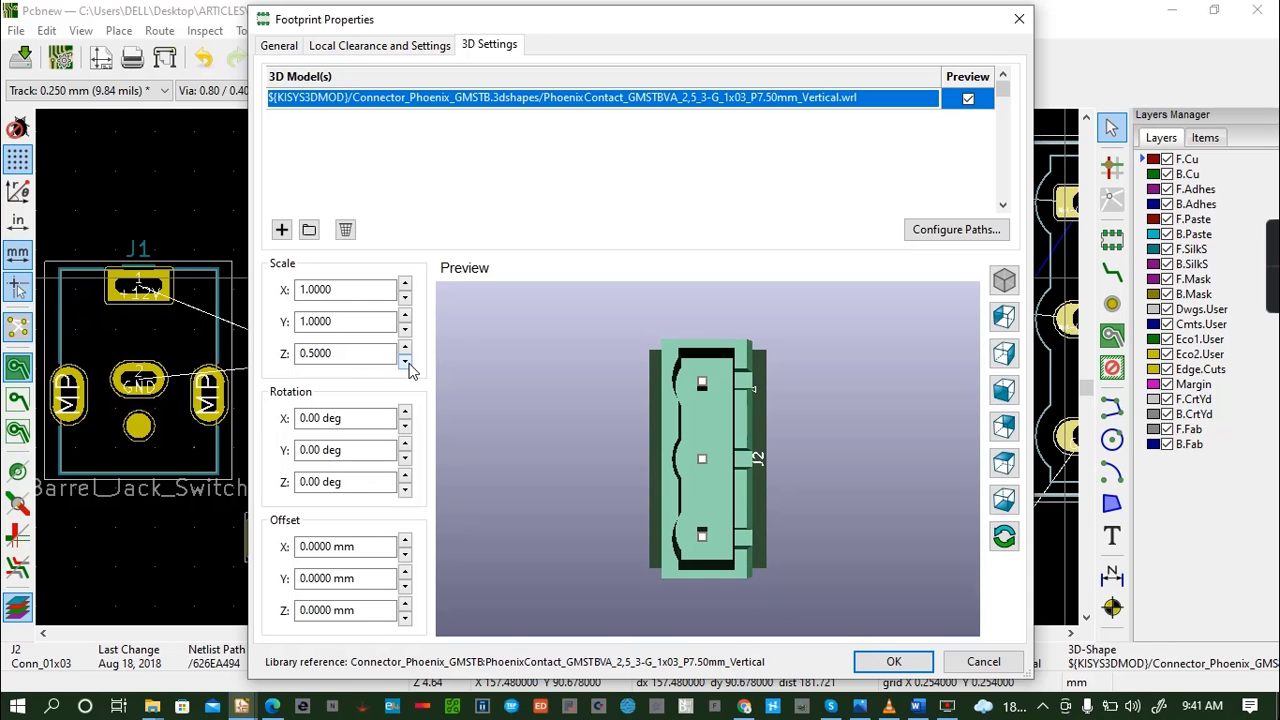
pyautogui.click(896, 662)
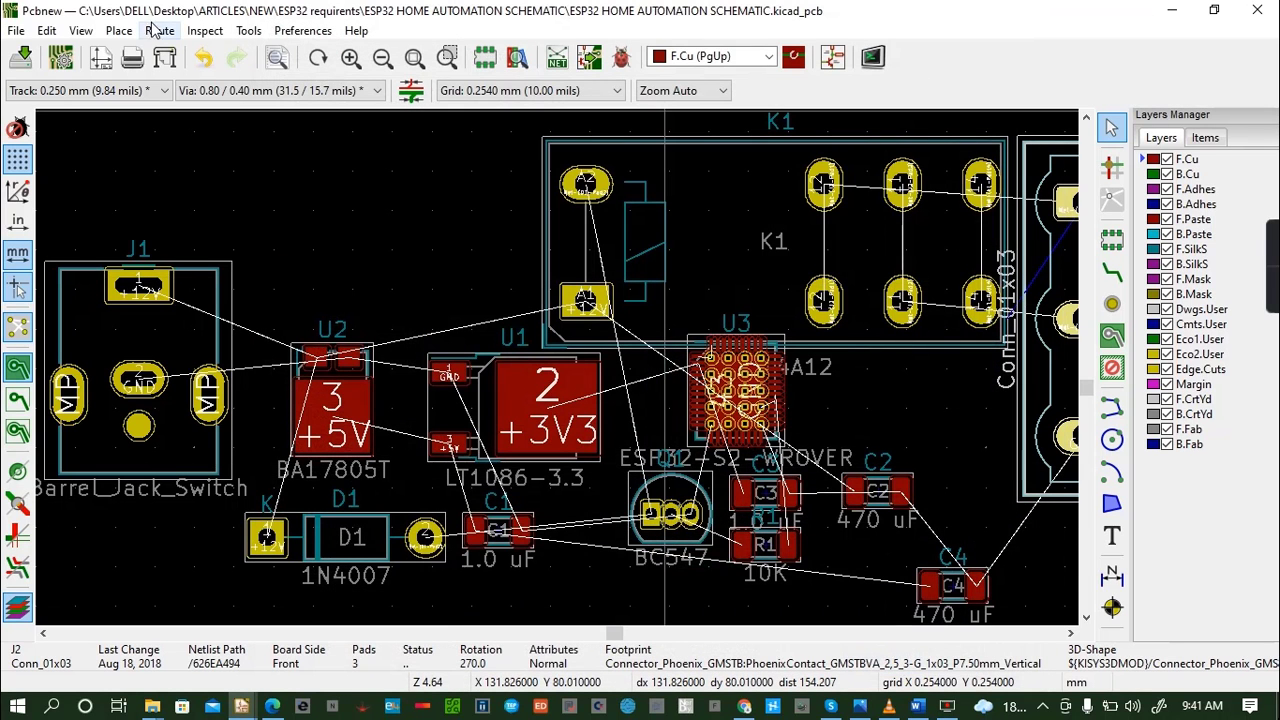
# - Show the board in 3D and tilt it to check the height of connector J2
pyautogui.click(100, 32)
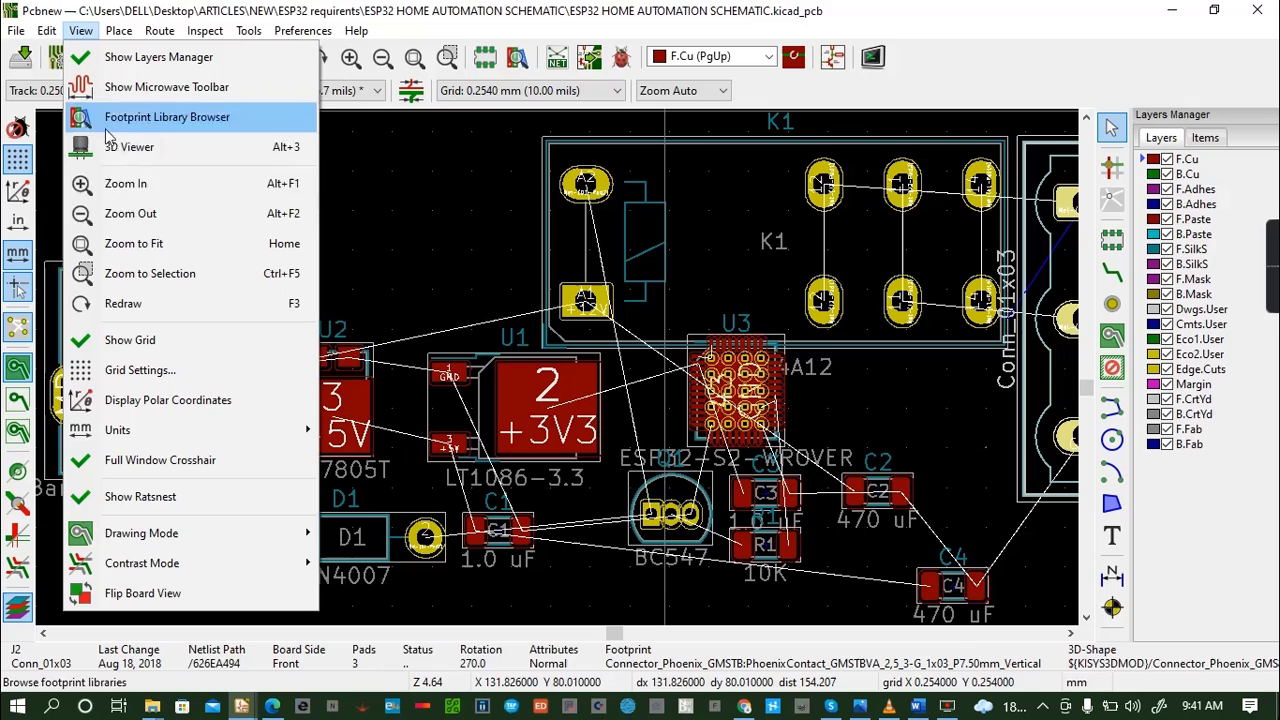
pyautogui.click(177, 149)
pyautogui.moveTo(585, 448); pyautogui.dragTo(815, 420)
pyautogui.moveTo(566, 366); pyautogui.dragTo(586, 438)
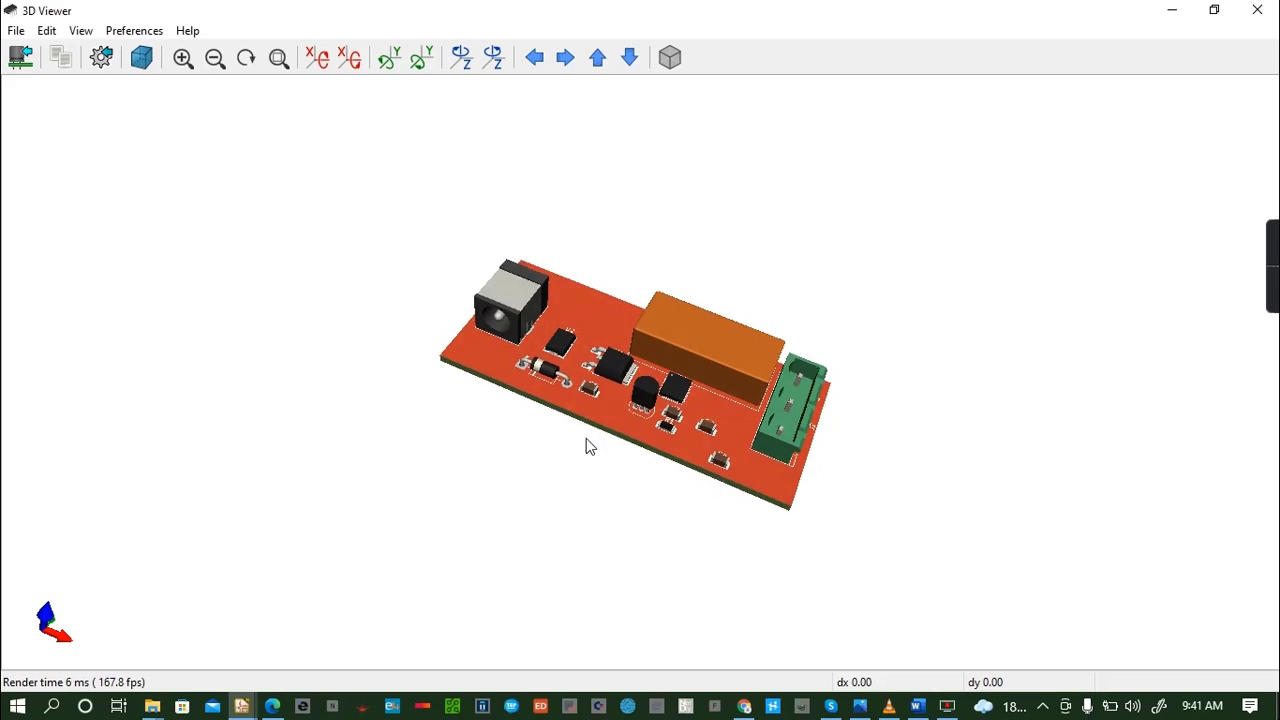
pyautogui.click(1258, 11)
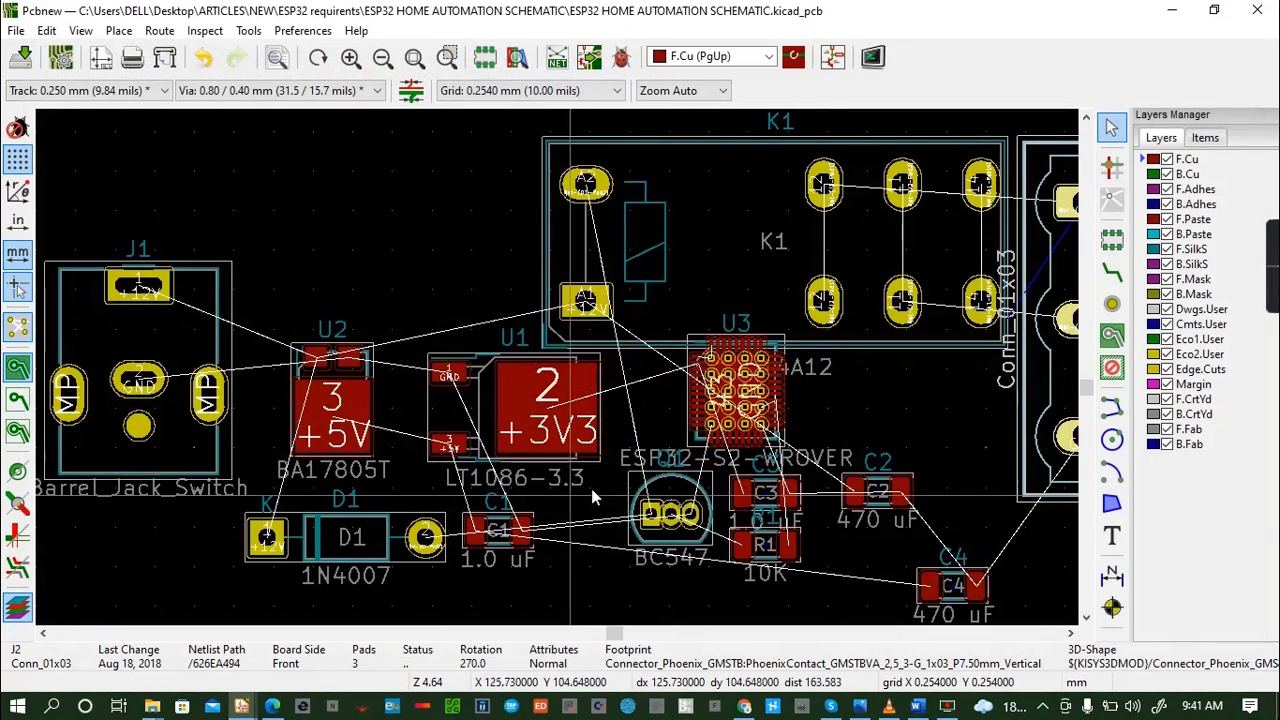
# - Set the Z scale of connector J2's 3D model to 0.7 and apply it
pyautogui.doubleClick(1060, 369)
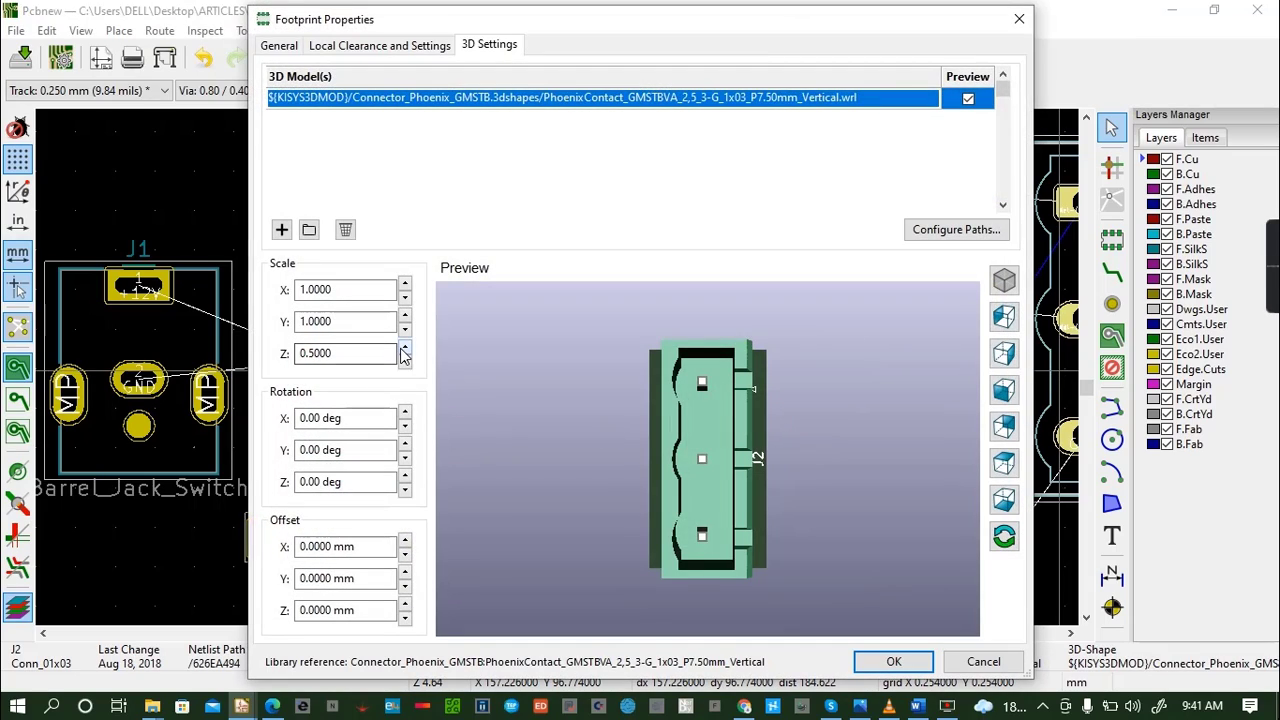
pyautogui.click(404, 348)
pyautogui.click(404, 348)
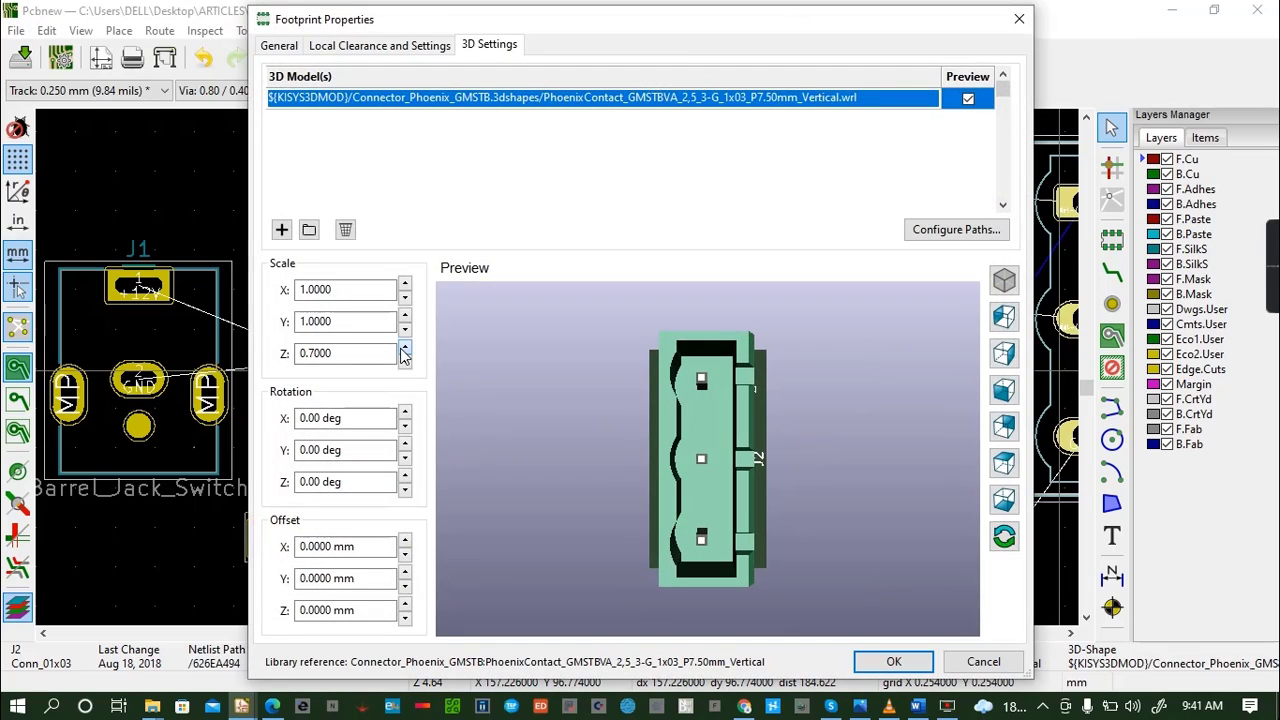
pyautogui.click(893, 661)
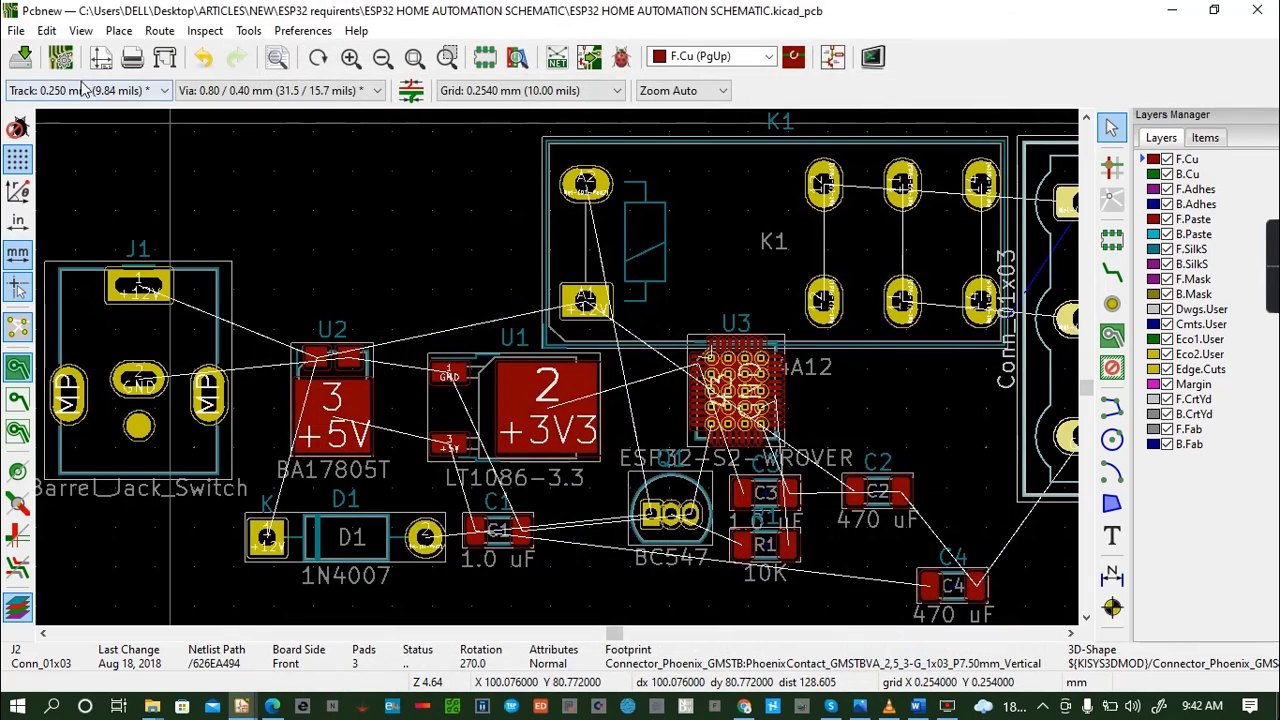
# - View the board in 3D from the side and from above to compare the rescaled connector J2 with relay K1
pyautogui.click(81, 30)
pyautogui.click(154, 147)
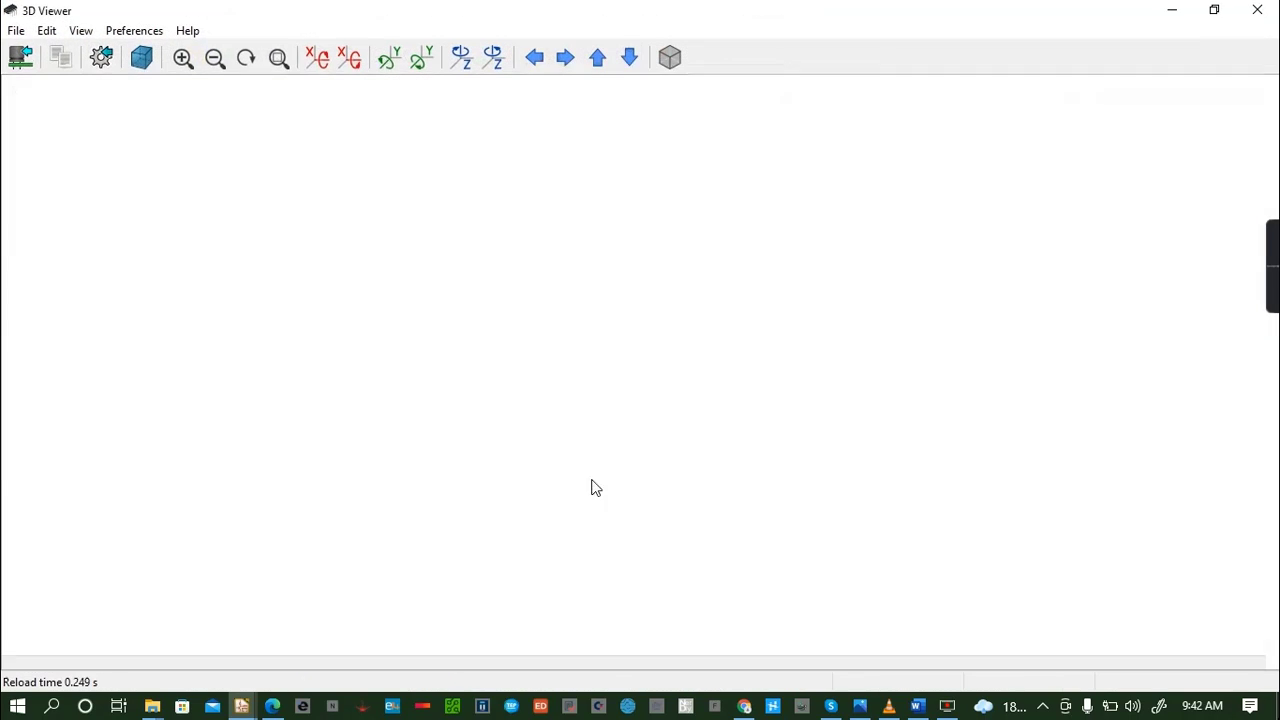
pyautogui.moveTo(715, 510); pyautogui.dragTo(480, 423)
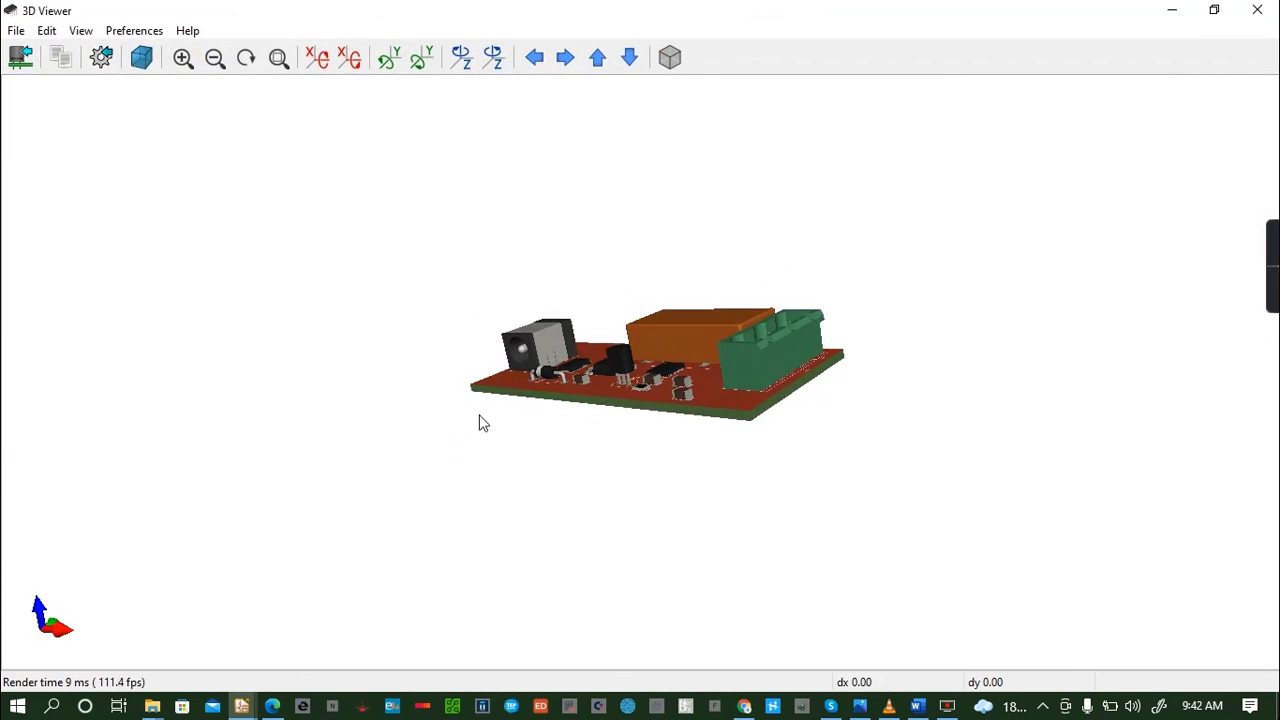
pyautogui.moveTo(800, 400); pyautogui.dragTo(484, 496)
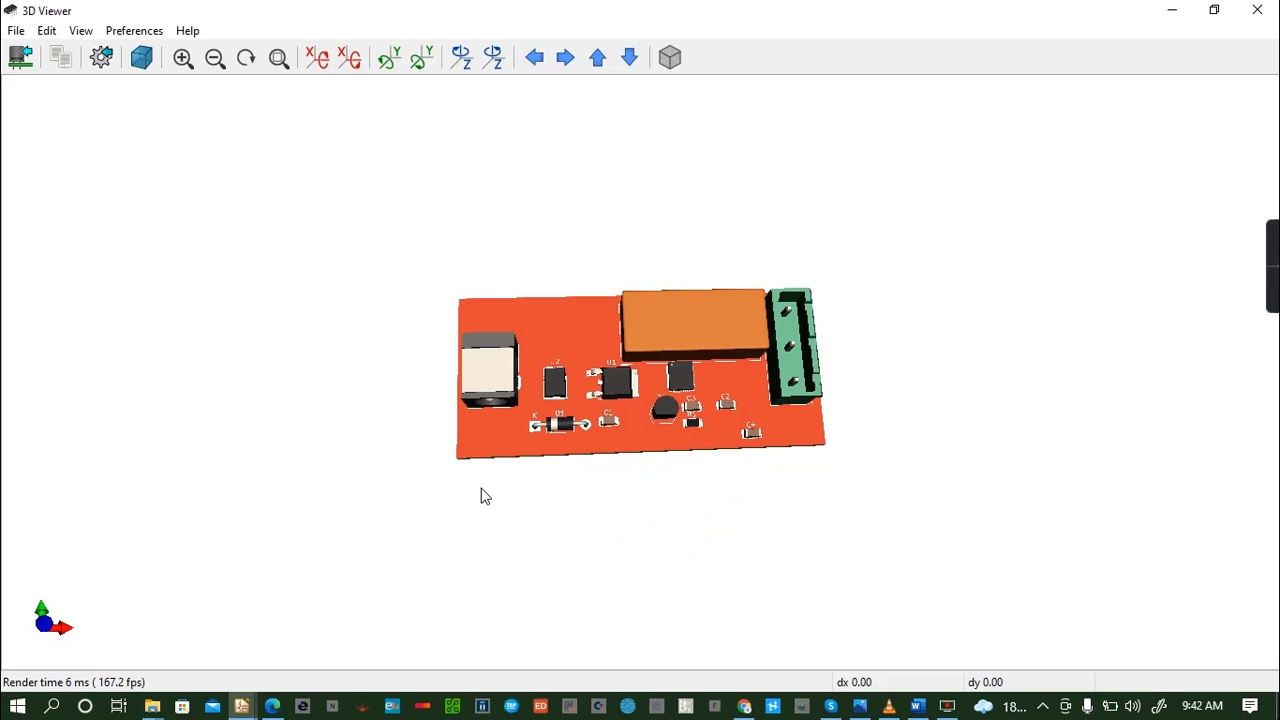
pyautogui.click(1272, 10)
# - Rotate the barrel jack J1 to an orientation of 270 degrees
pyautogui.click(127, 367)
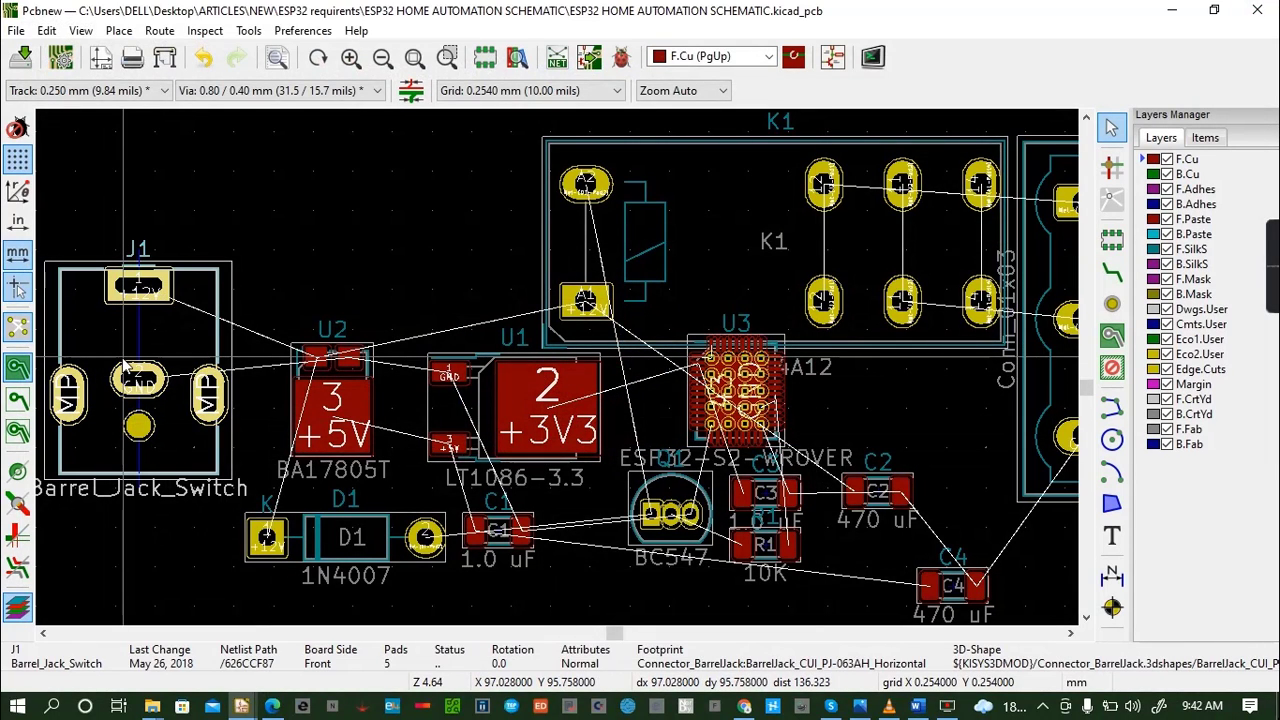
pyautogui.press('r')
pyautogui.press('r')
pyautogui.press('r')
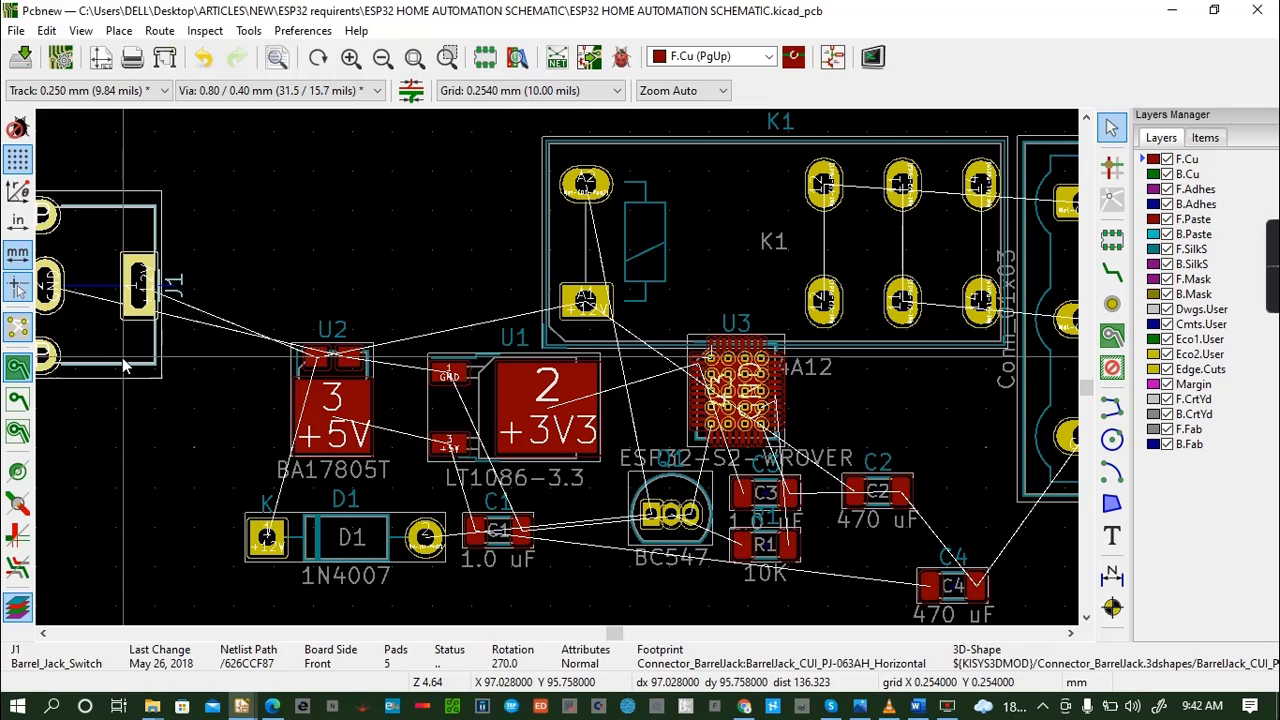
# - Place the barrel jack J1 just beside regulator U2, above diode D1's level, and check its new placement on the board in 3D
pyautogui.press('m')
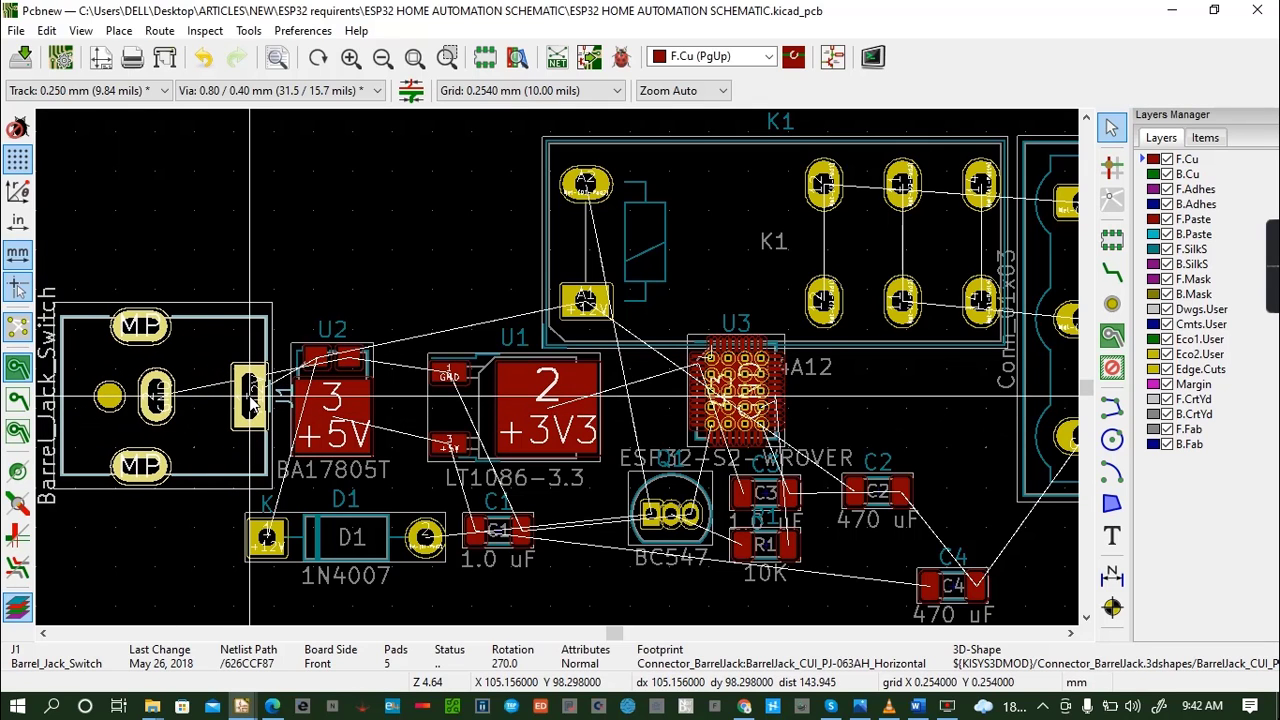
pyautogui.click(252, 403)
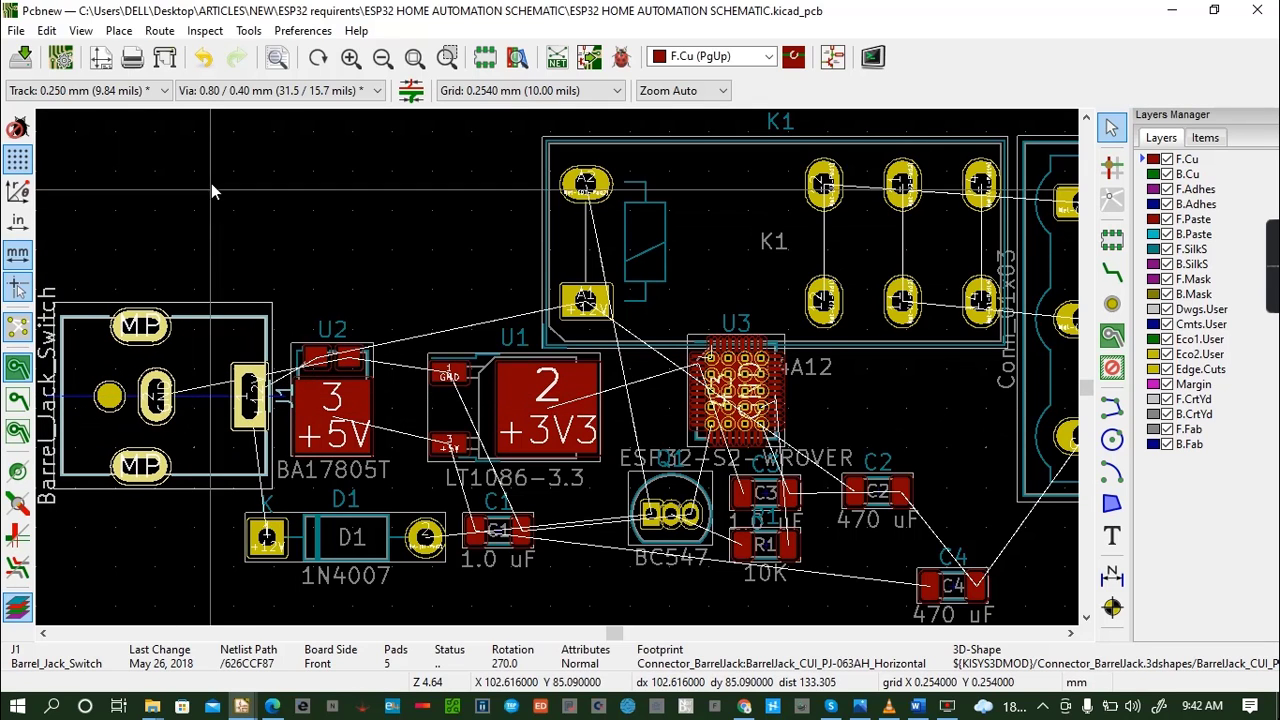
pyautogui.click(80, 31)
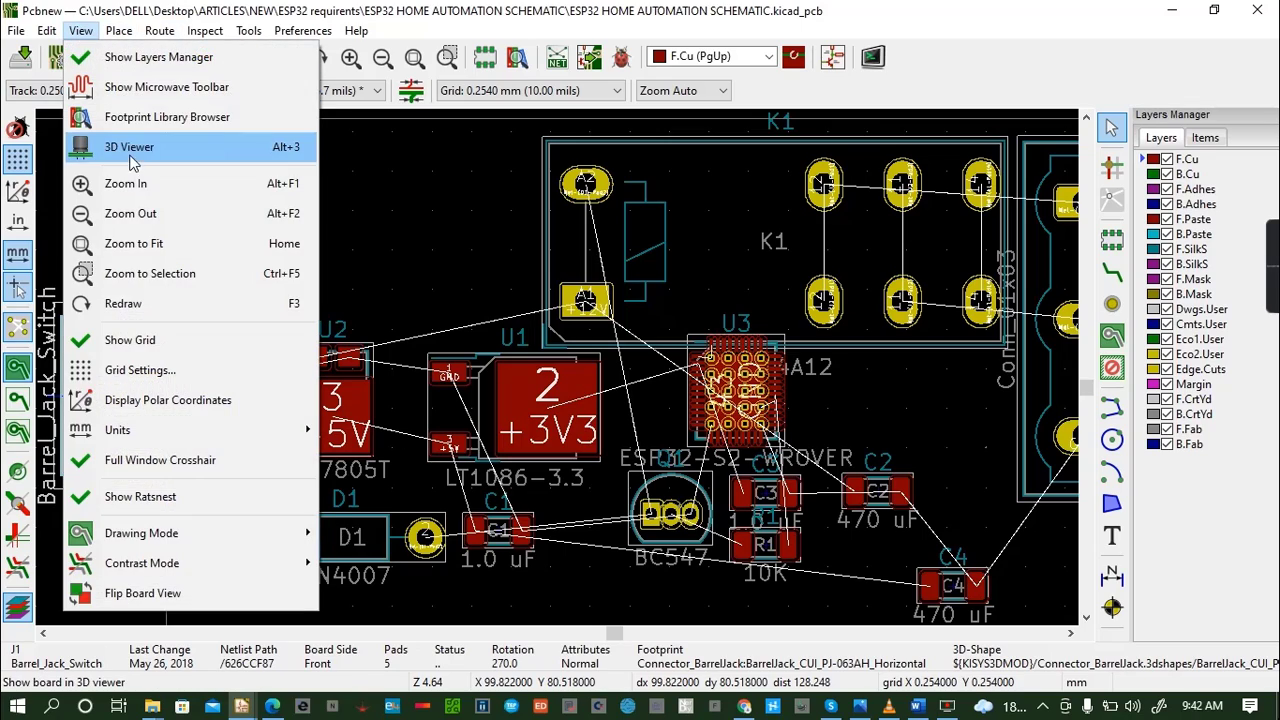
pyautogui.click(135, 150)
pyautogui.moveTo(478, 290); pyautogui.dragTo(644, 470)
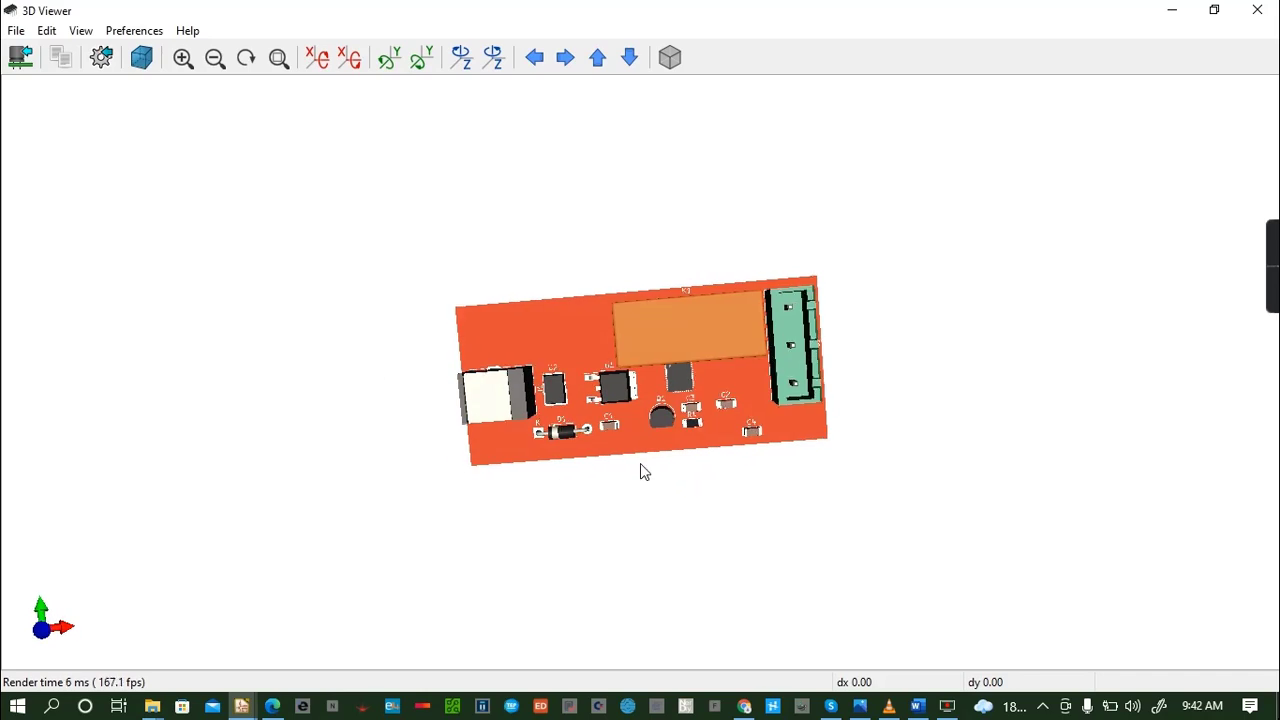
pyautogui.click(1266, 12)
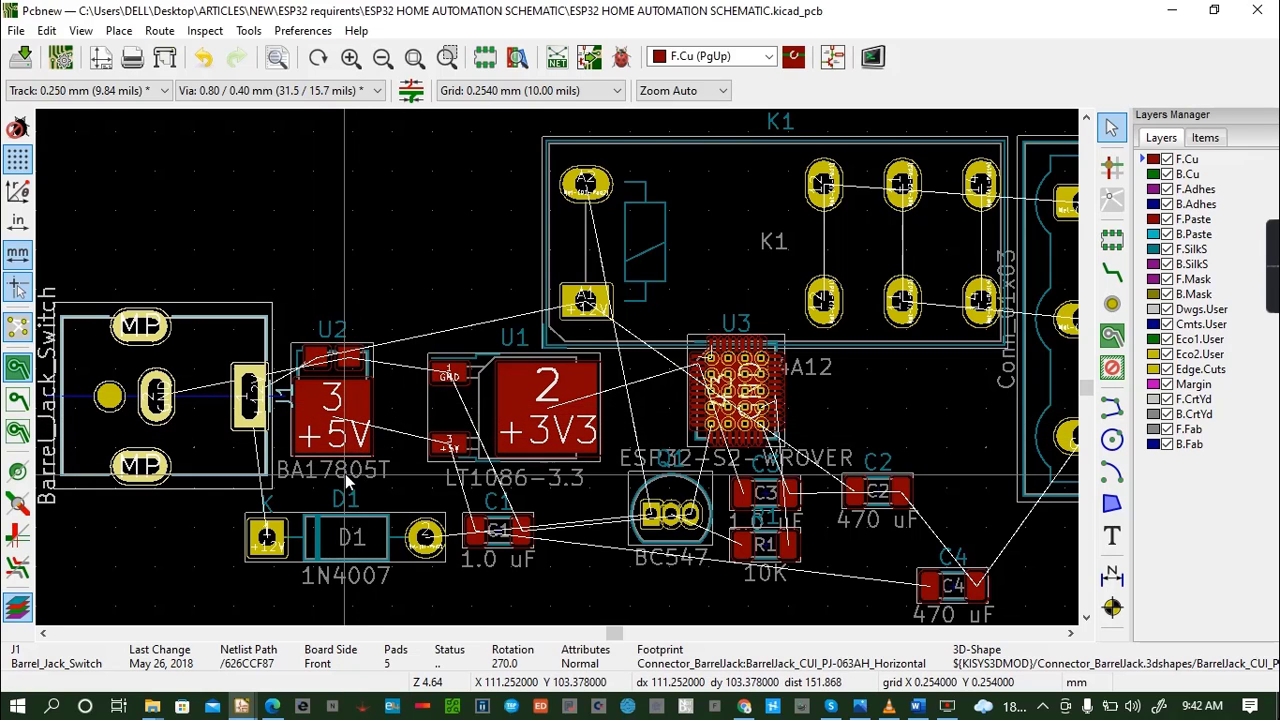
# - Move regulator U2 slightly away from barrel jack J1, closer to regulator U1
pyautogui.click(364, 404)
pyautogui.click(364, 383)
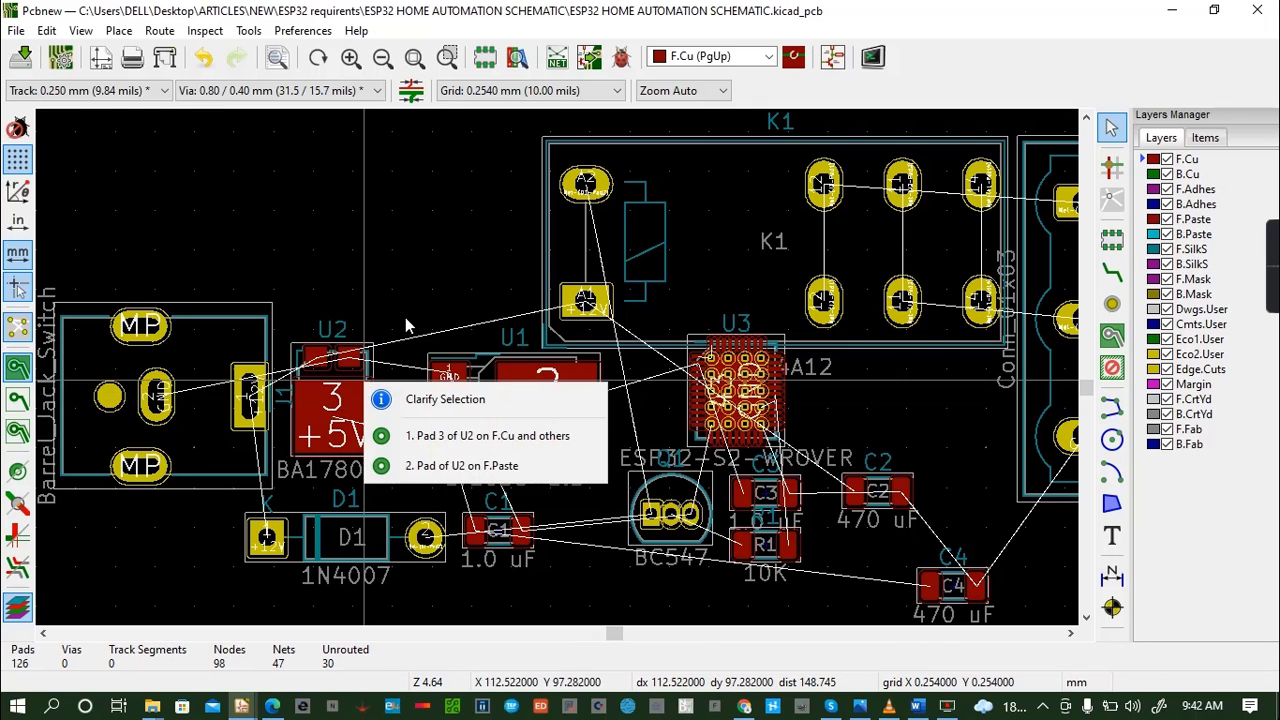
pyautogui.click(398, 328)
pyautogui.click(356, 386)
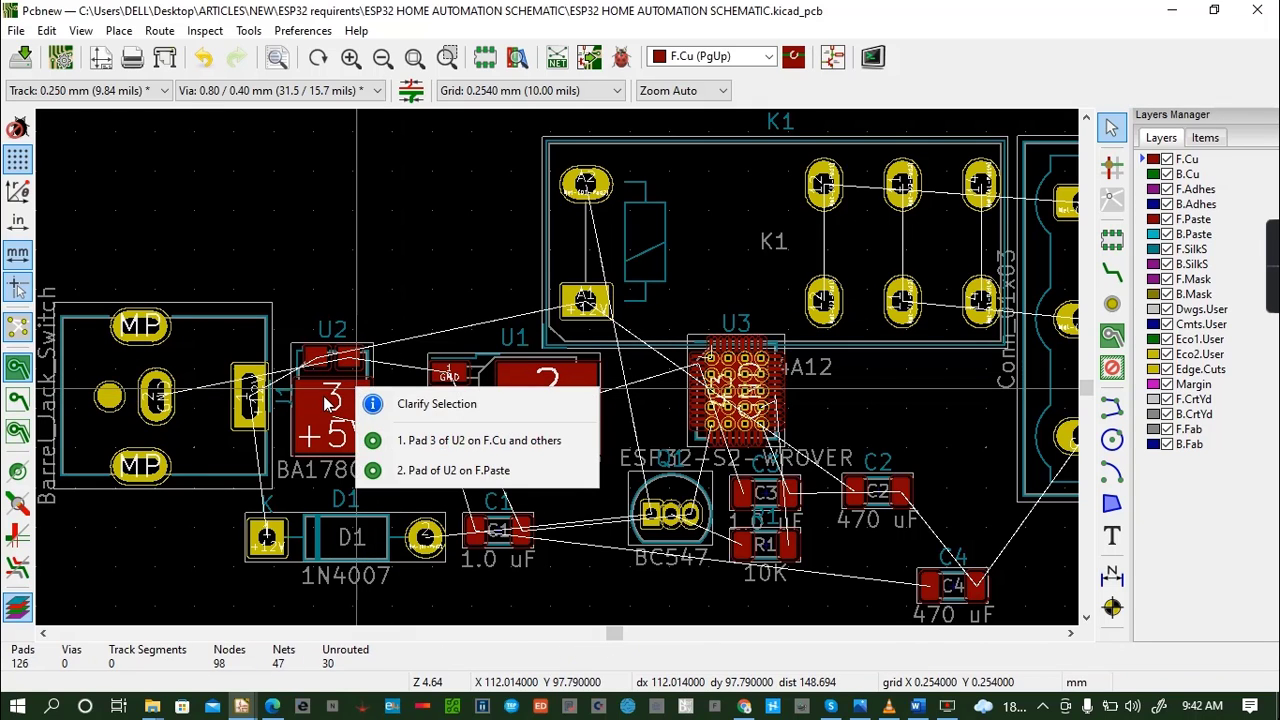
pyautogui.click(313, 397)
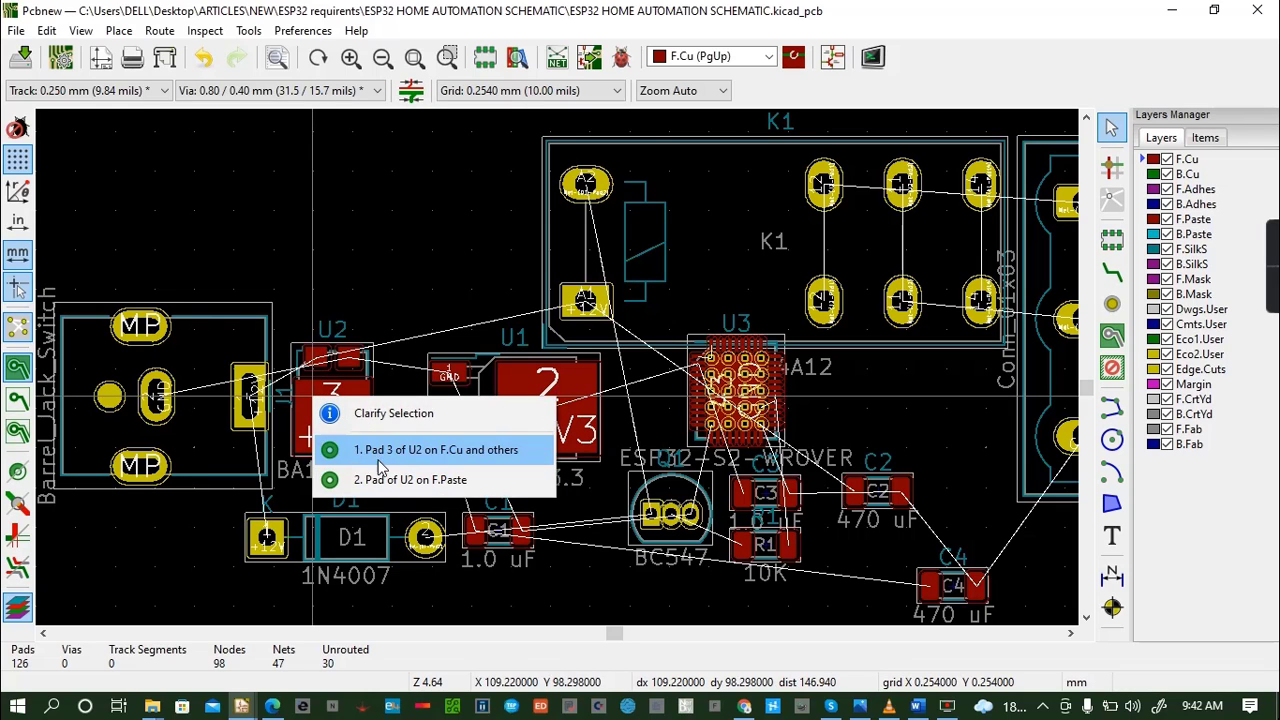
pyautogui.click(402, 452)
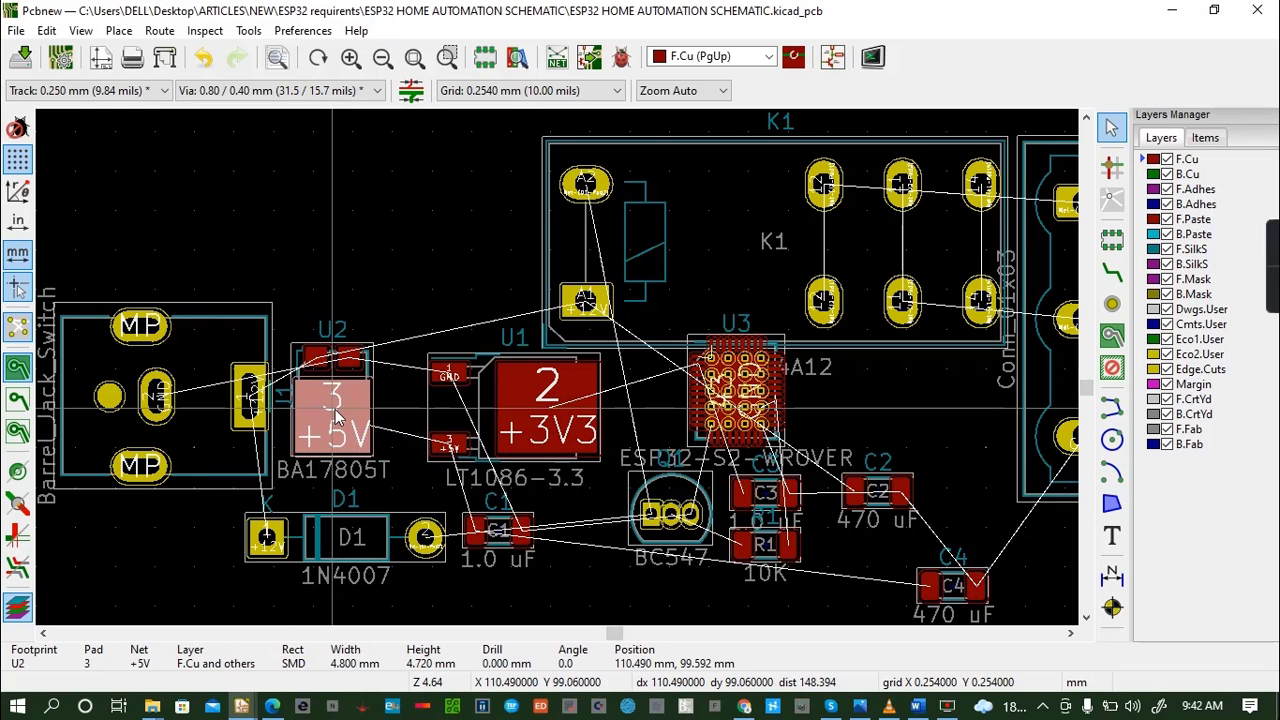
pyautogui.press('m')
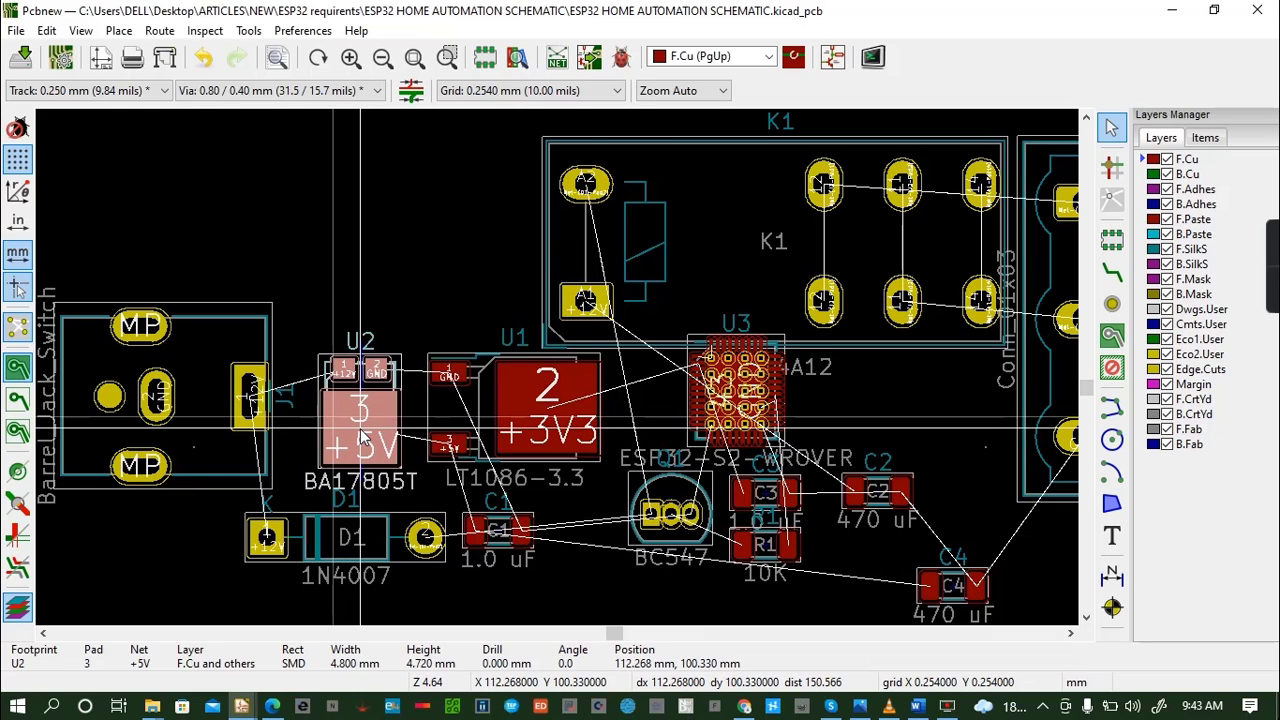
# - Move the ESP32 module U3 below the relay K1 contacts, directly above capacitor C2
pyautogui.click(772, 393)
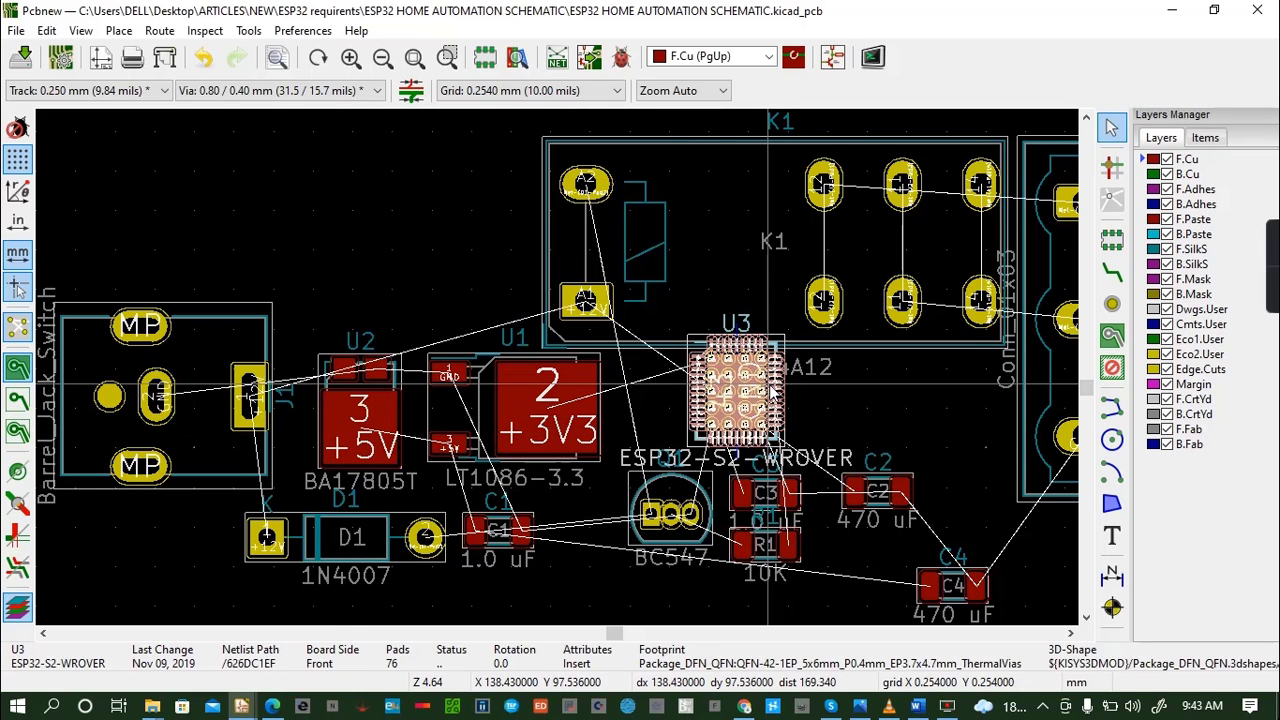
pyautogui.press('m')
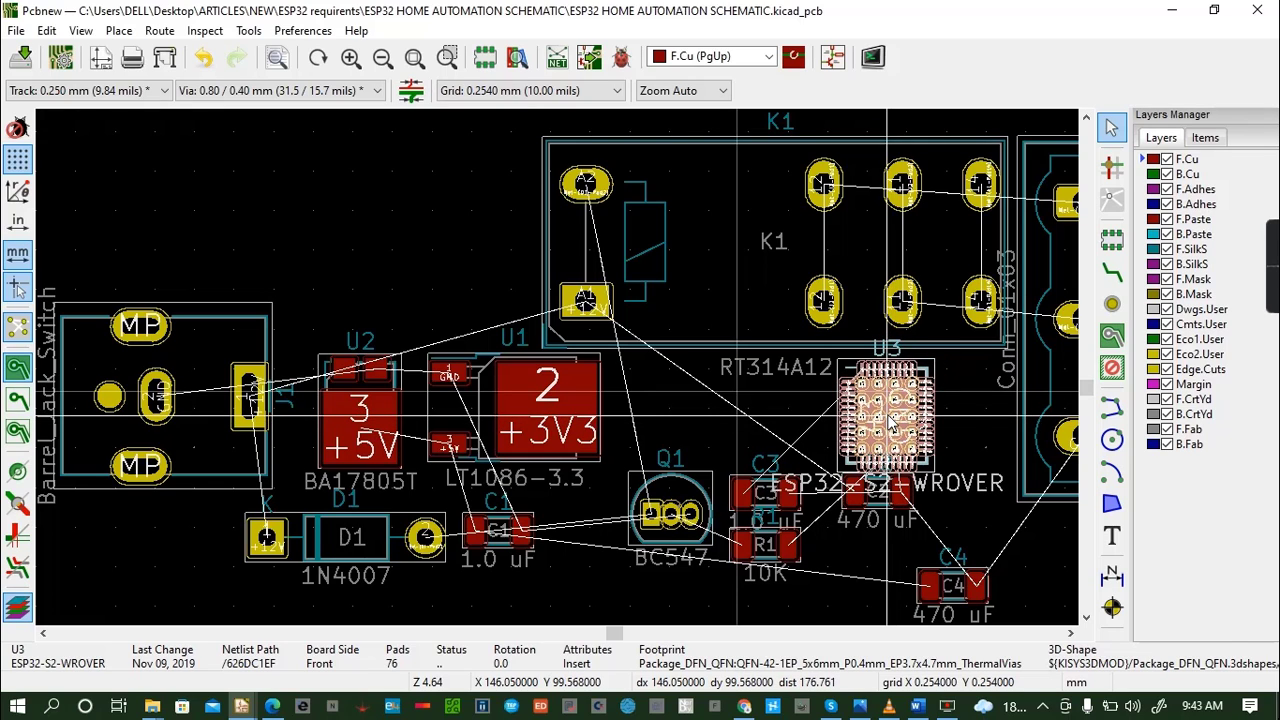
pyautogui.click(890, 425)
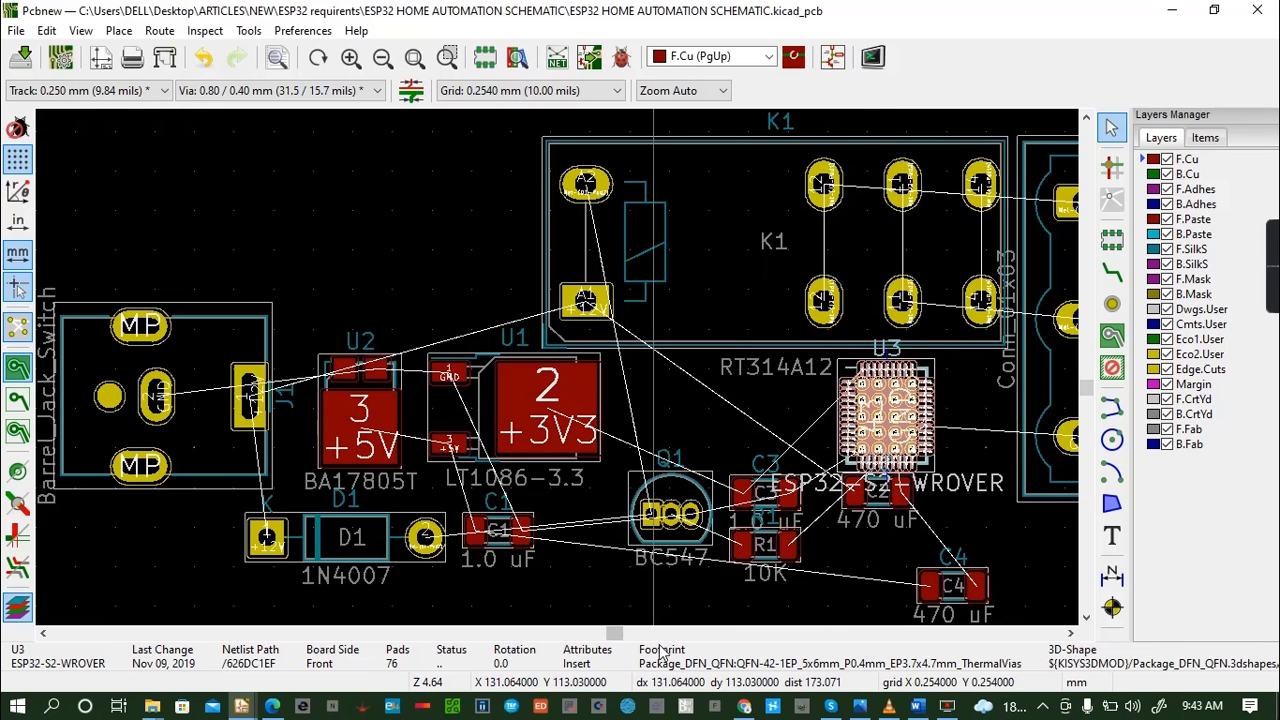
# - Move regulator U1 below relay K1 and above transistor Q1, nearer to the ESP32 module U3
pyautogui.click(585, 397)
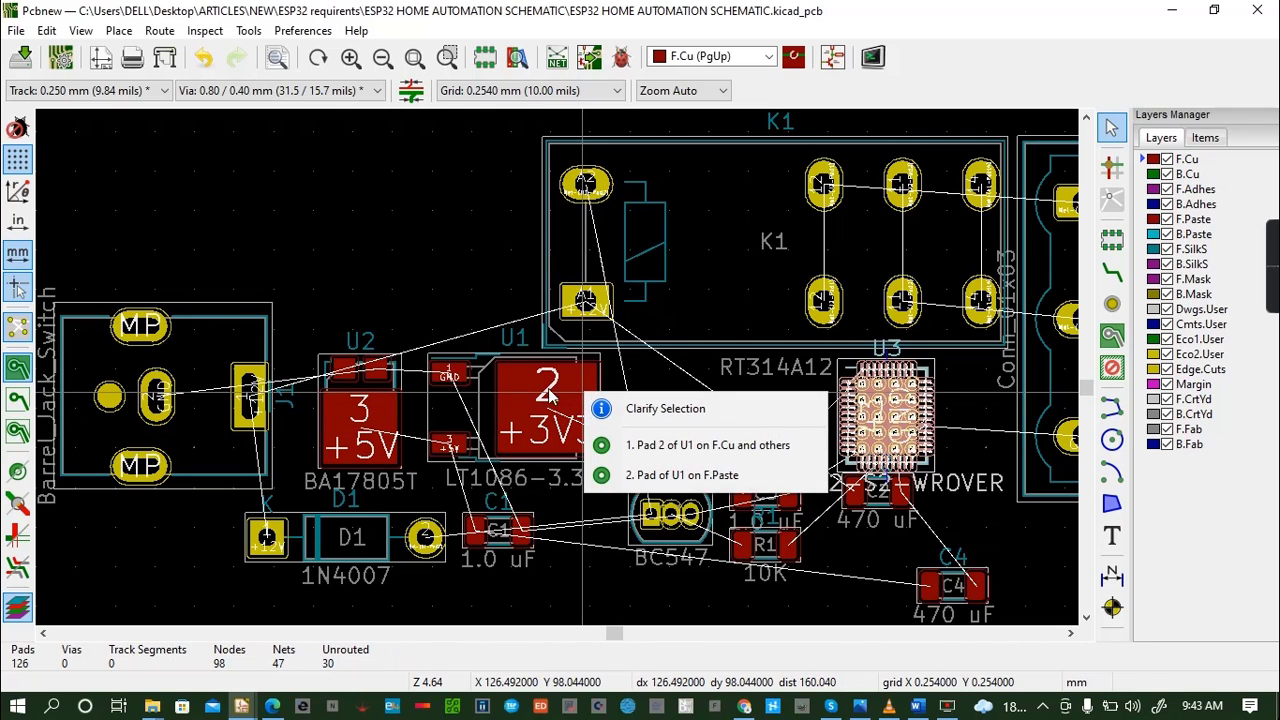
pyautogui.click(511, 385)
pyautogui.click(506, 372)
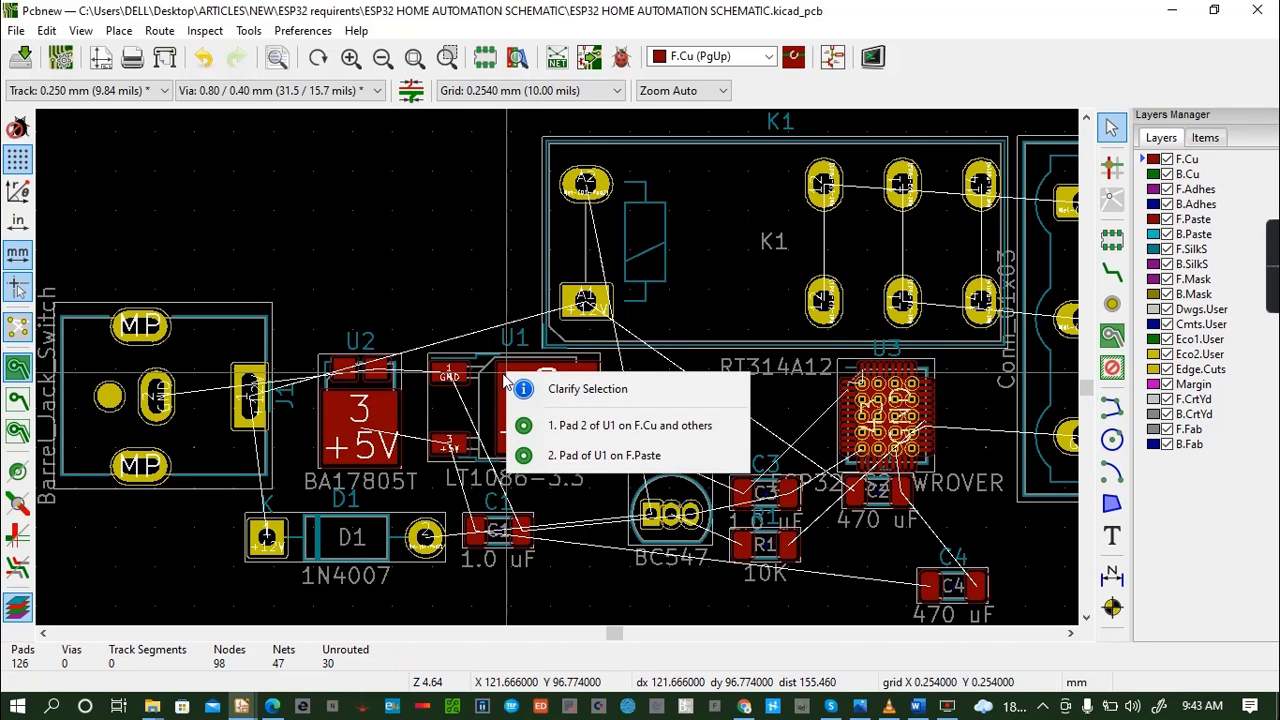
pyautogui.click(445, 413)
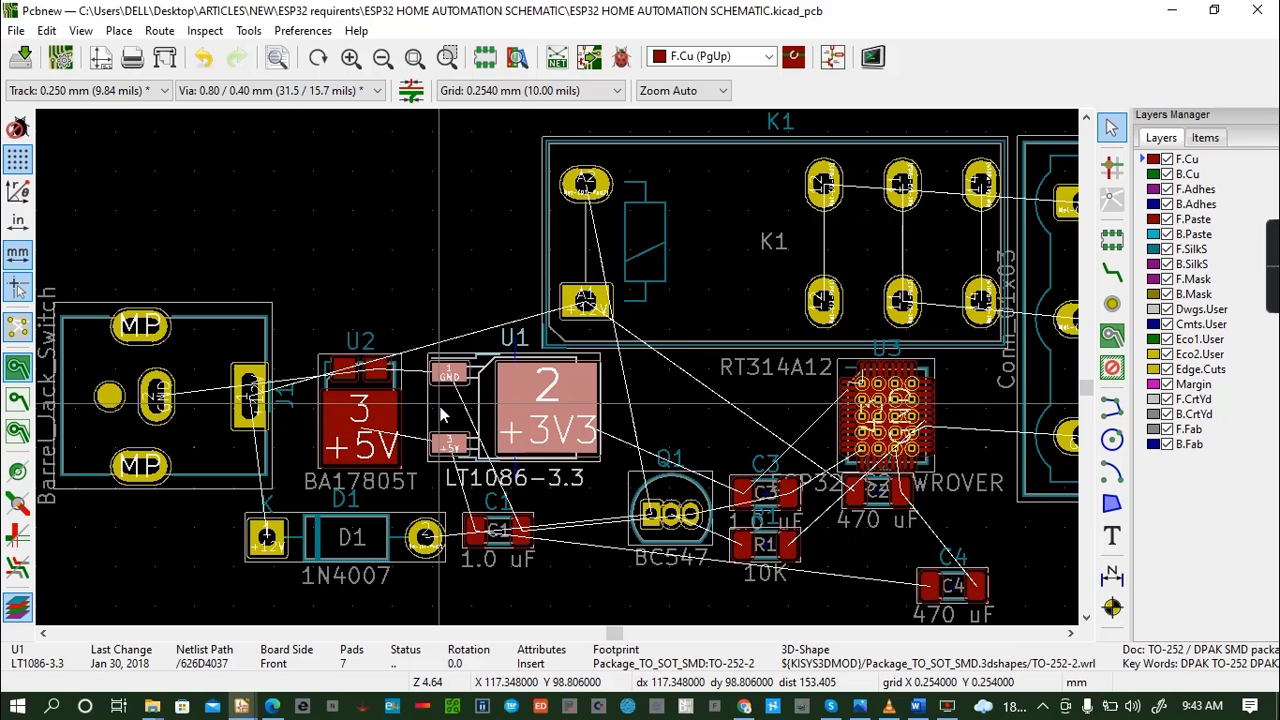
pyautogui.press('m')
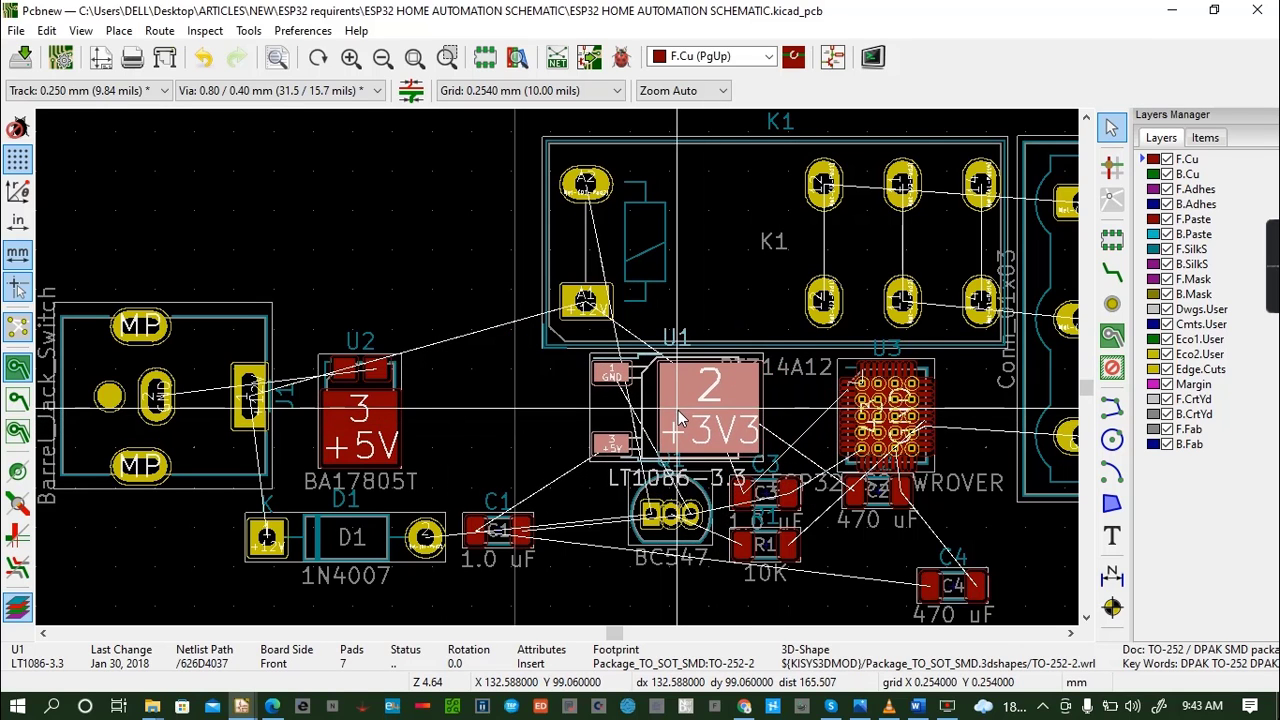
pyautogui.click(678, 411)
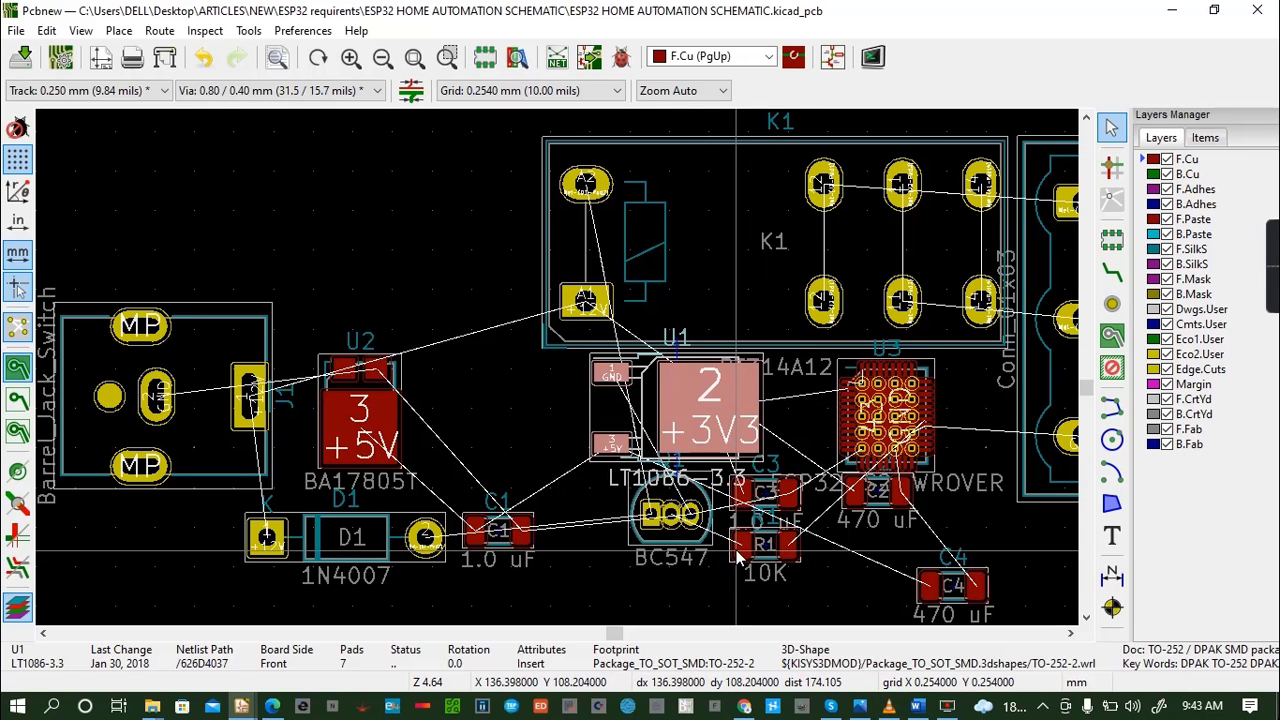
# - Move capacitor C3 up into the gap between regulator U1 and the ESP32 module U3
pyautogui.click(788, 494)
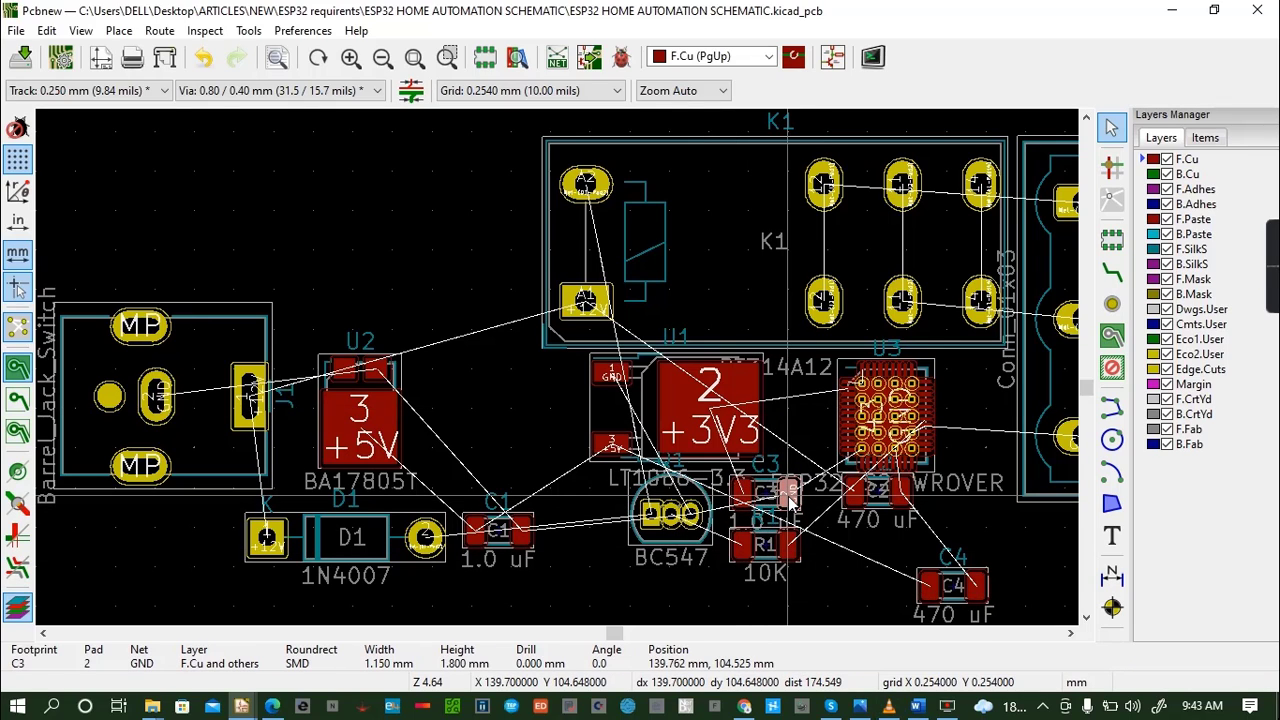
pyautogui.press('m')
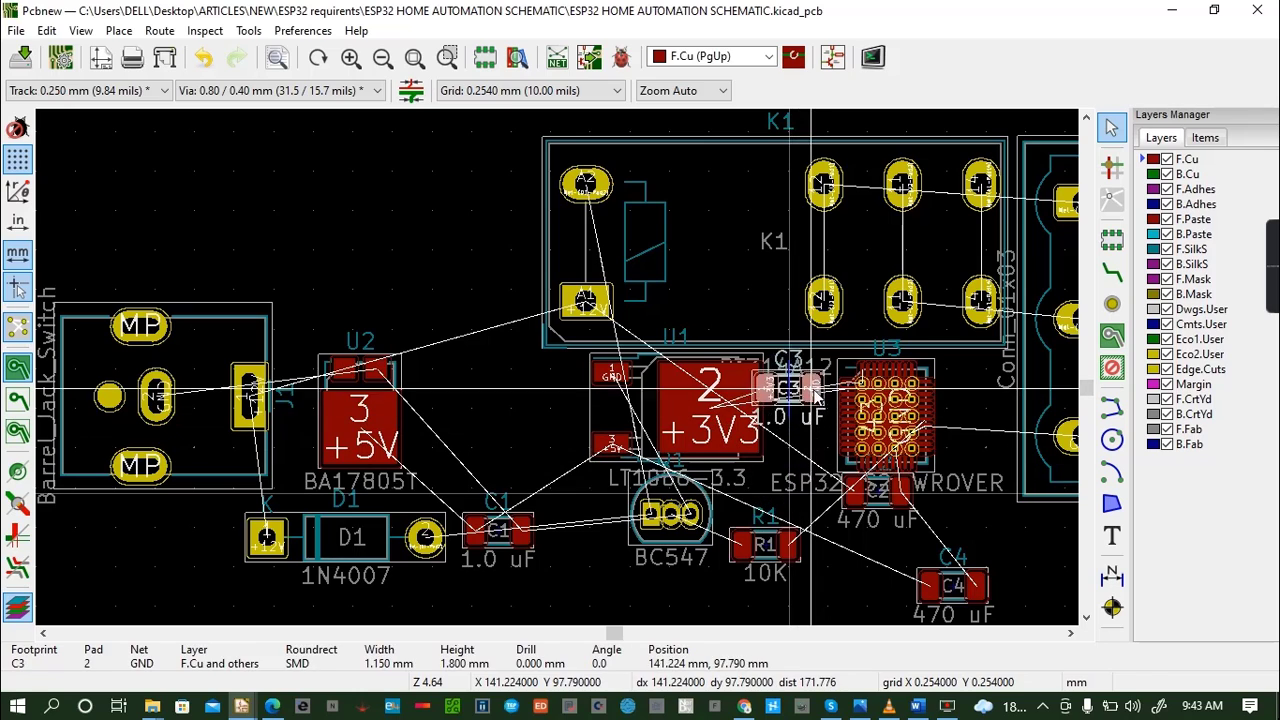
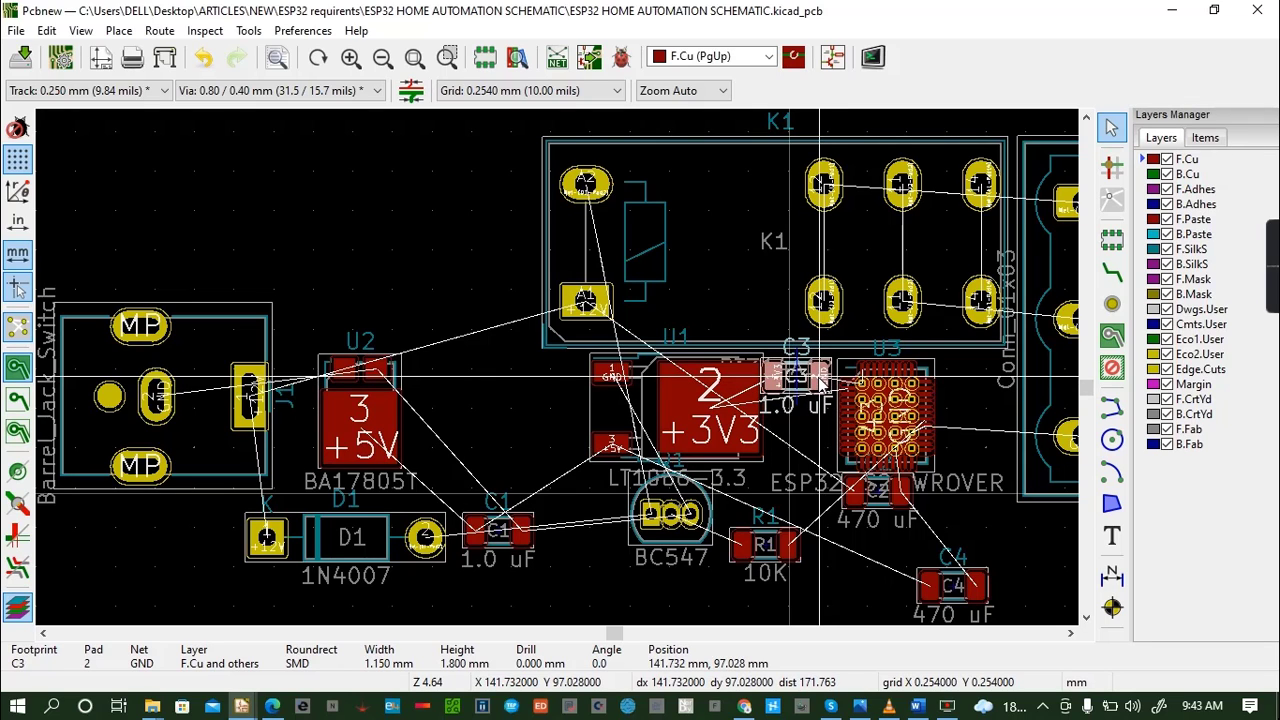
# - Move transistor Q1 (BC547) to the free area right of U3, below relay K1
pyautogui.click(818, 382)
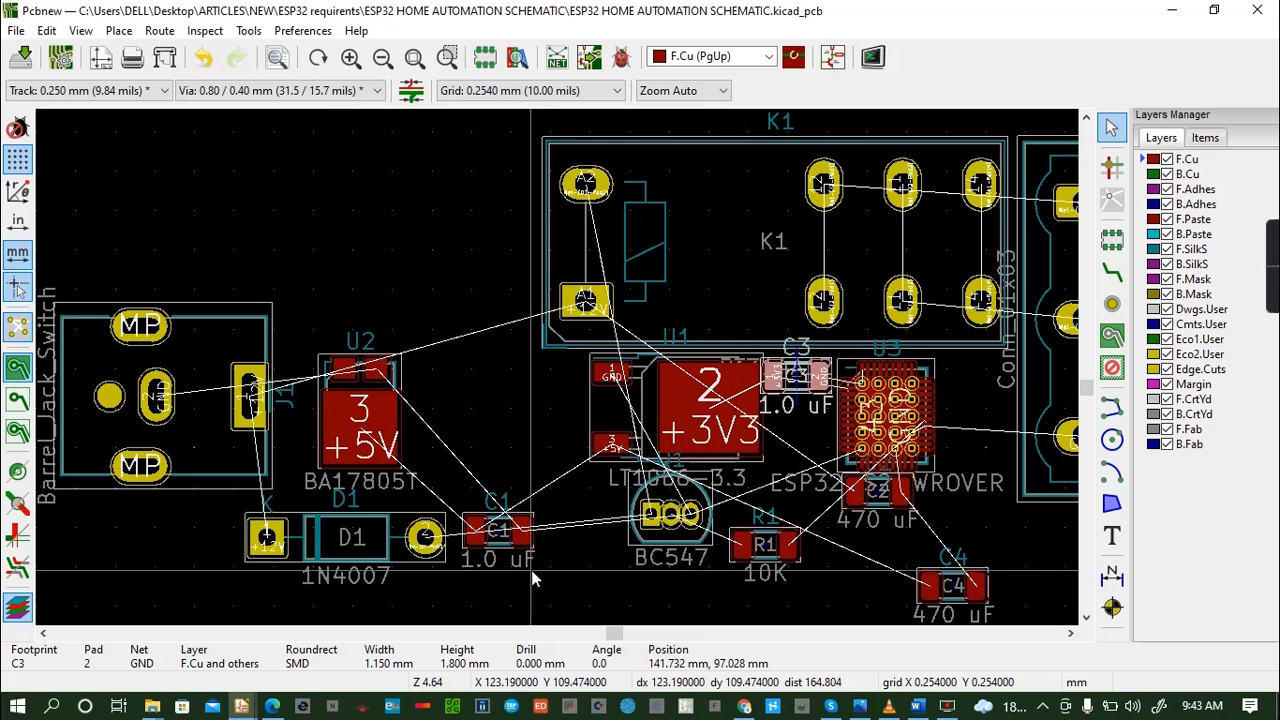
pyautogui.click(662, 490)
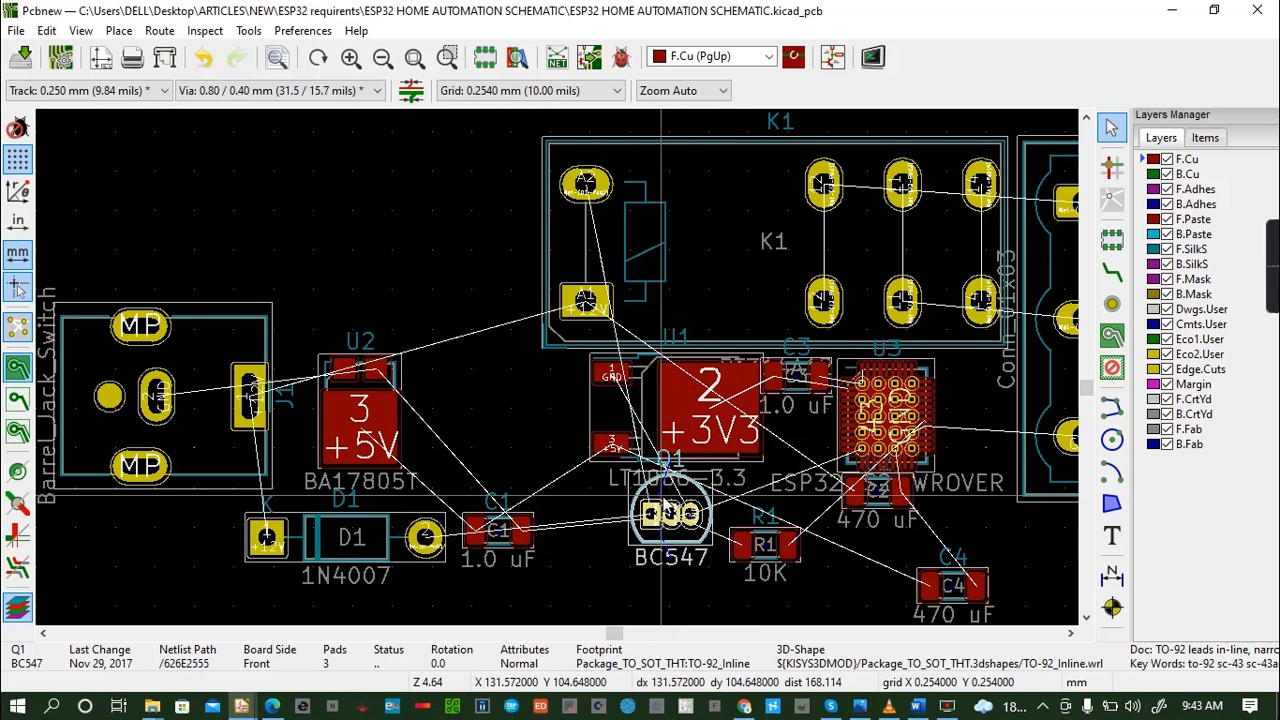
pyautogui.moveTo(651, 515); pyautogui.dragTo(958, 400)
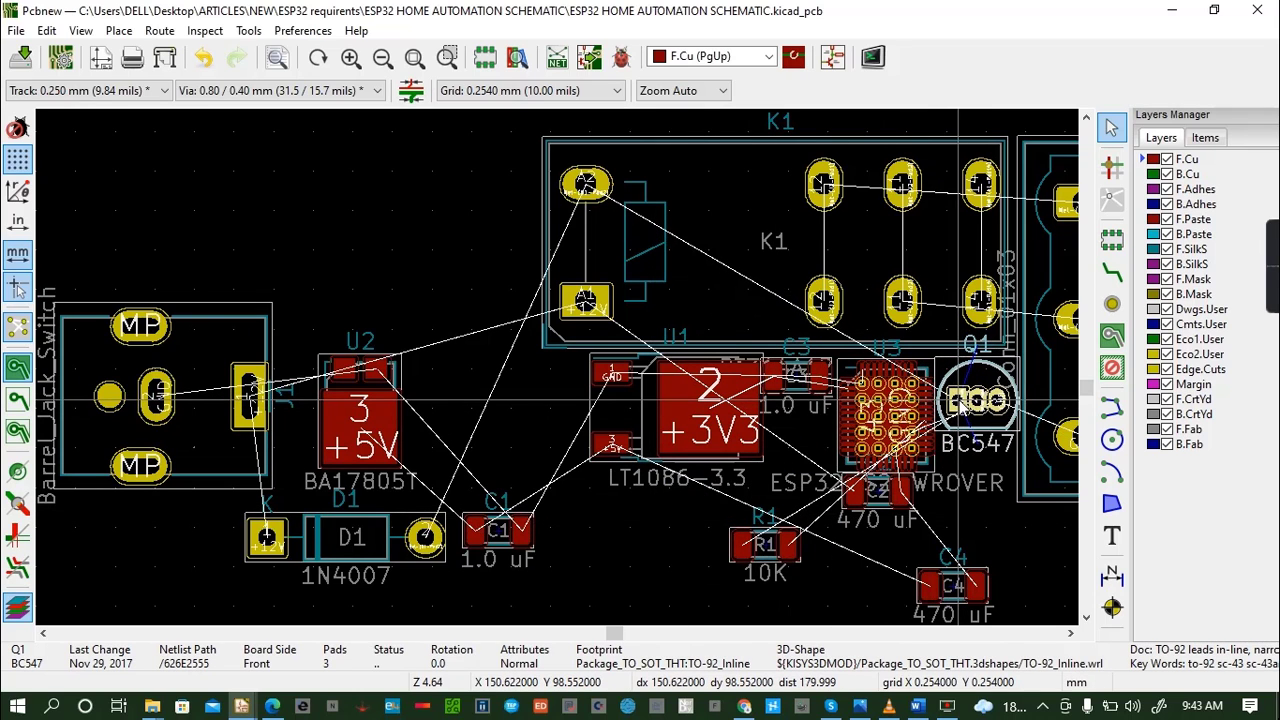
# - Move the LT1086-3.3 regulator U1 left, closer to regulator U2, leaving a gap before U3
pyautogui.click(676, 402)
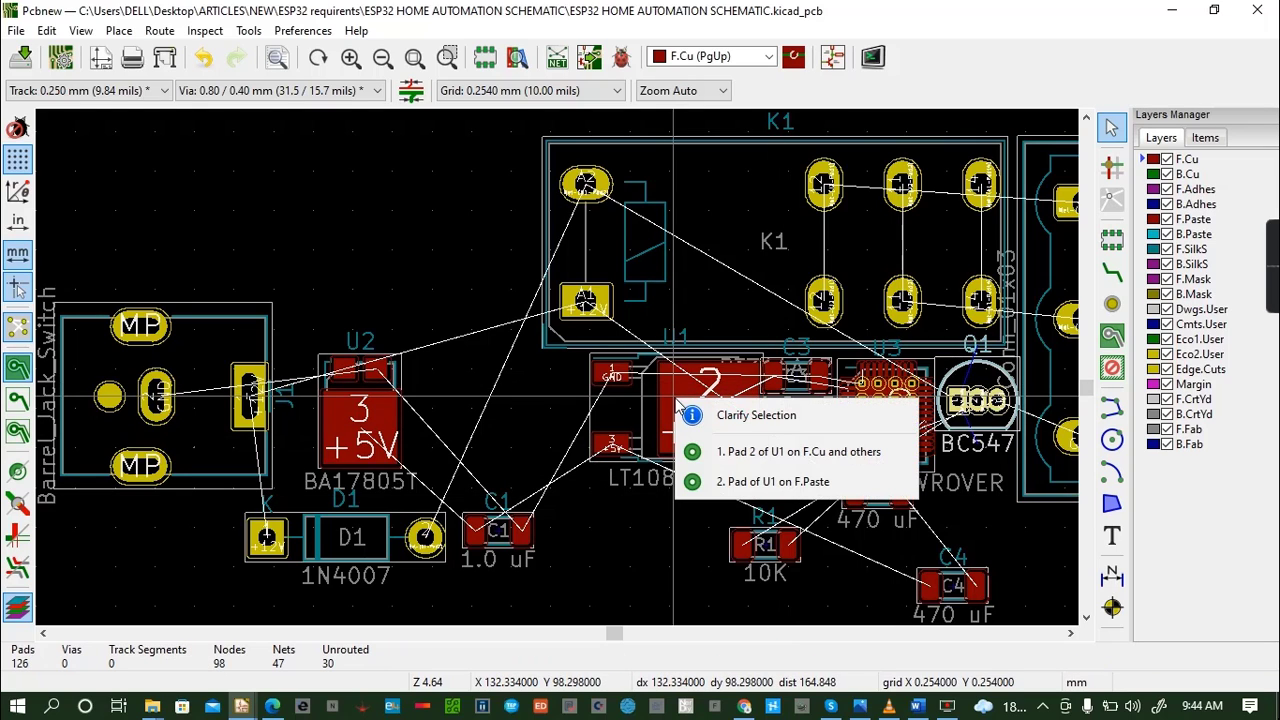
pyautogui.click(607, 413)
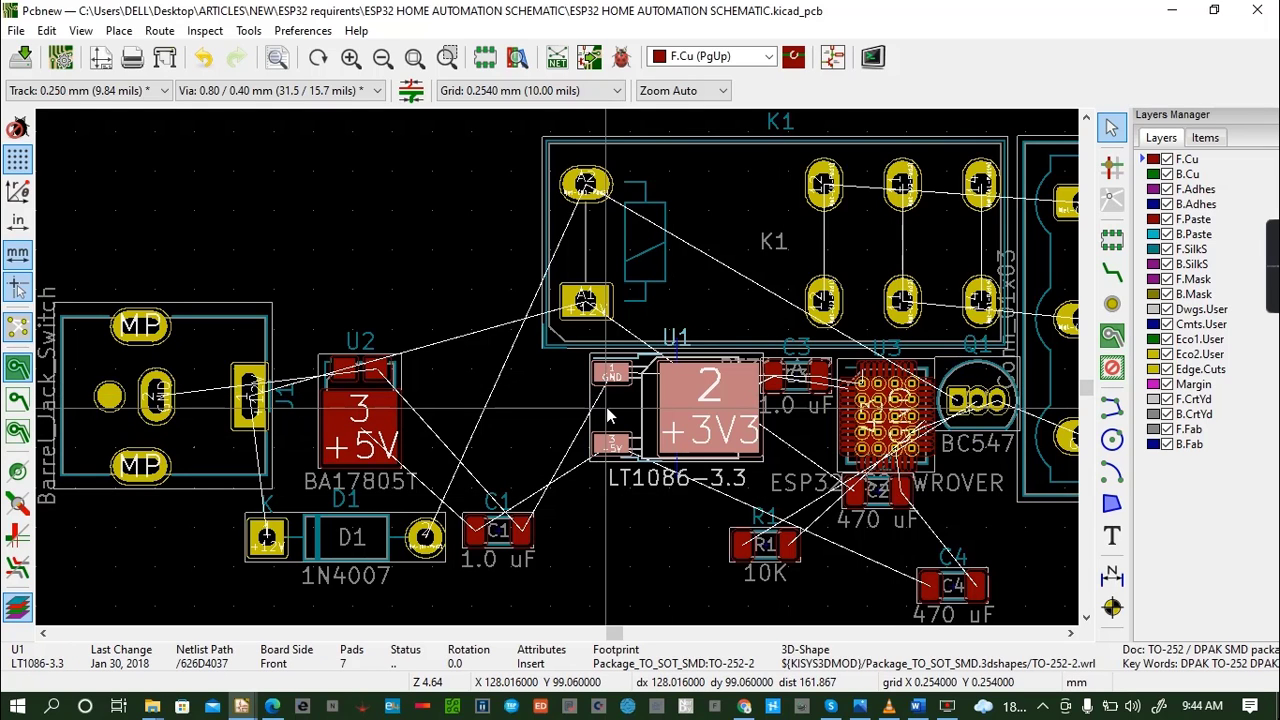
pyautogui.press('m')
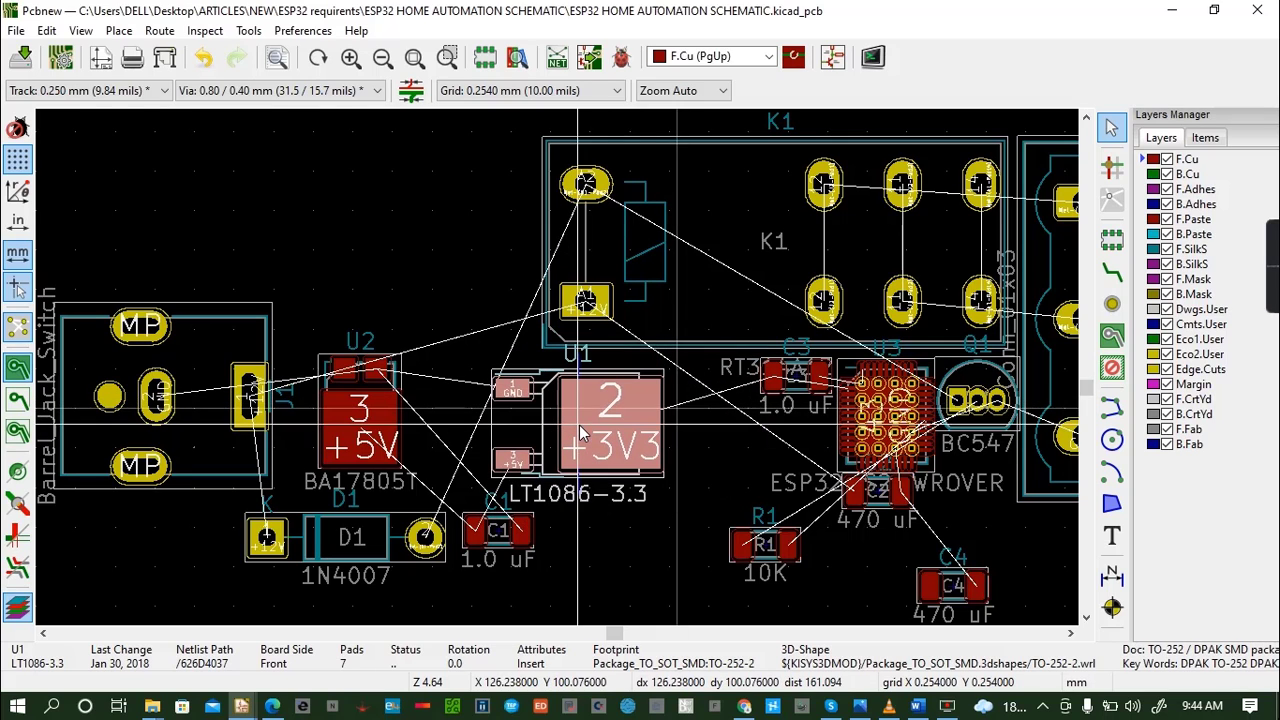
pyautogui.click(579, 425)
# - Move the ESP32-S2-WROVER footprint U3 left and down, between regulator U1 and capacitor C2
pyautogui.click(851, 421)
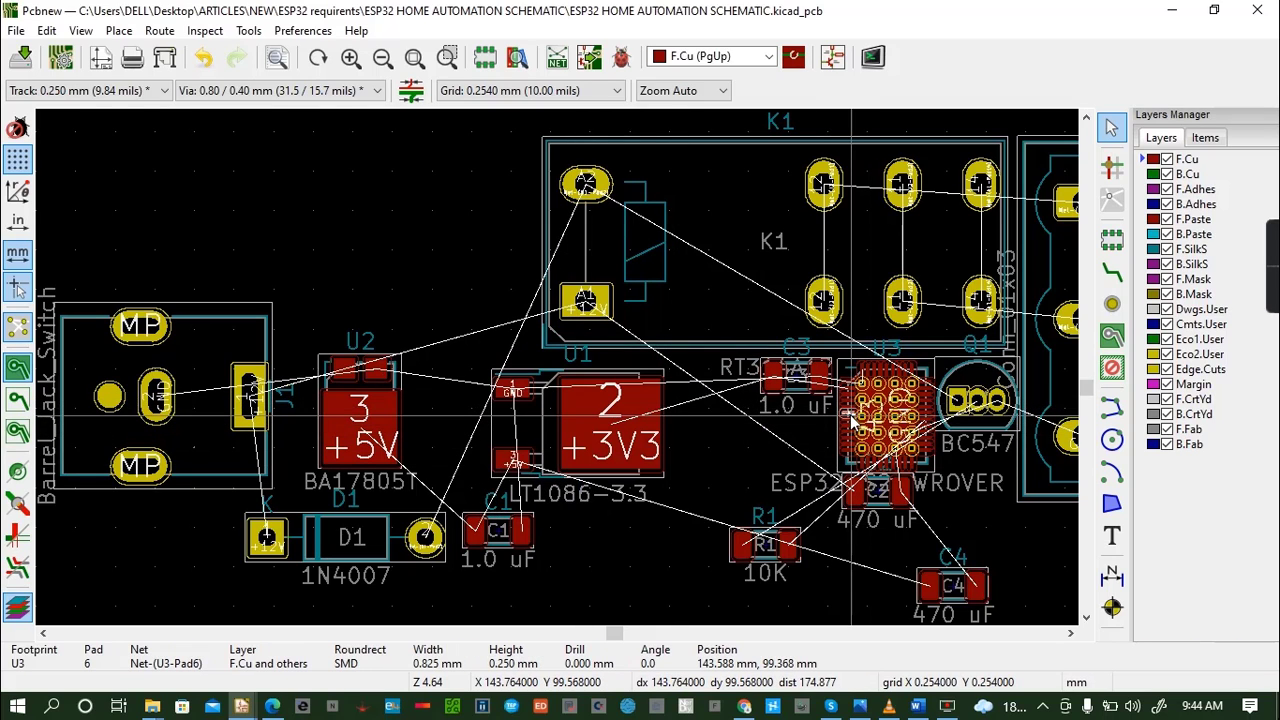
pyautogui.click(848, 375)
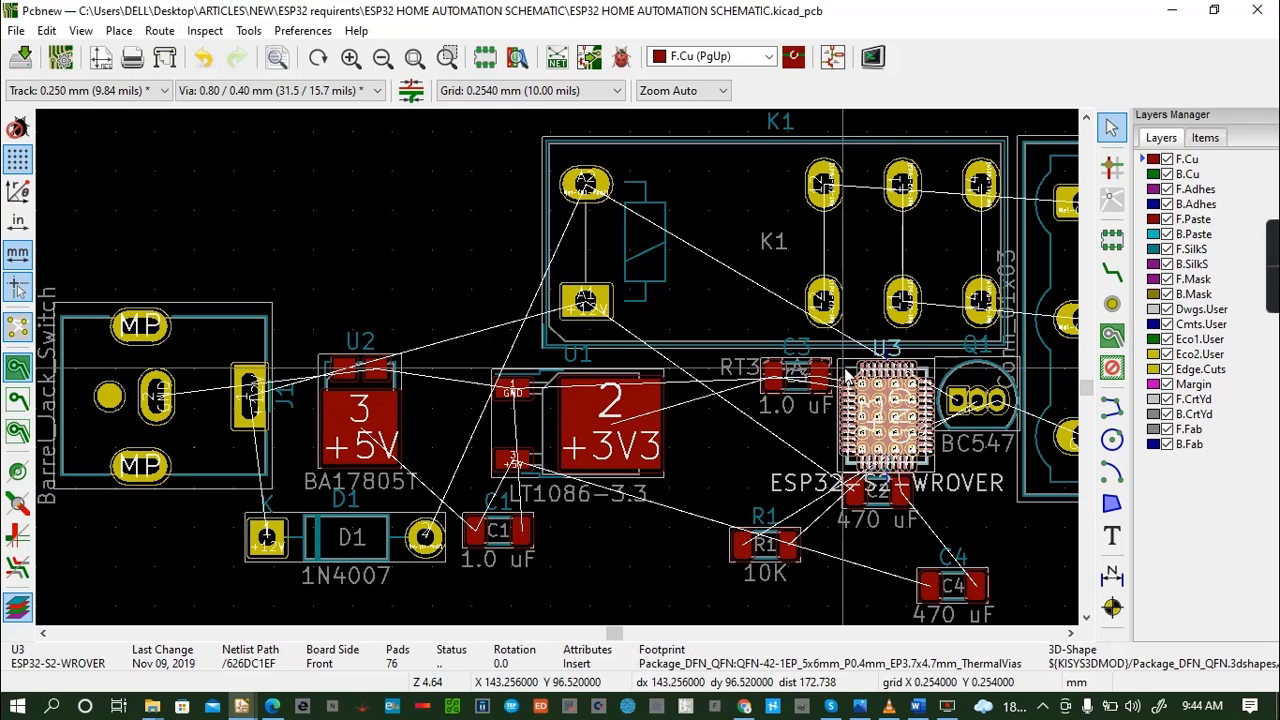
pyautogui.press('m')
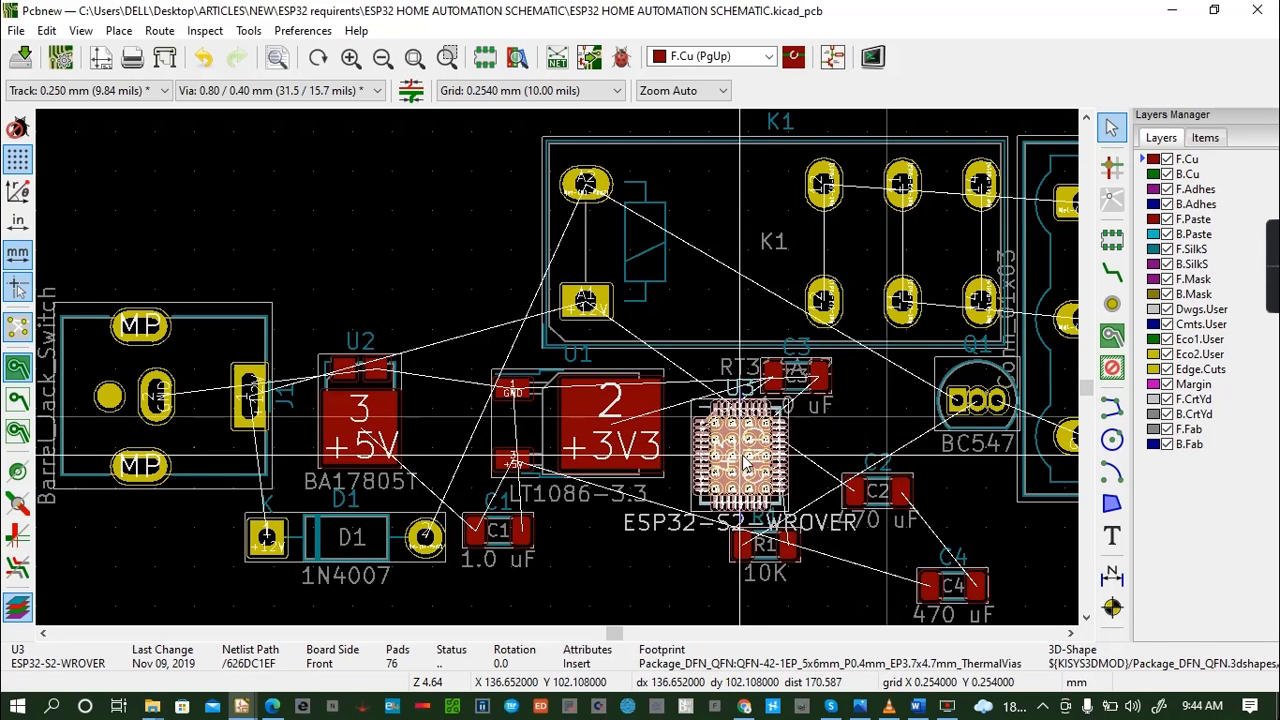
pyautogui.click(768, 470)
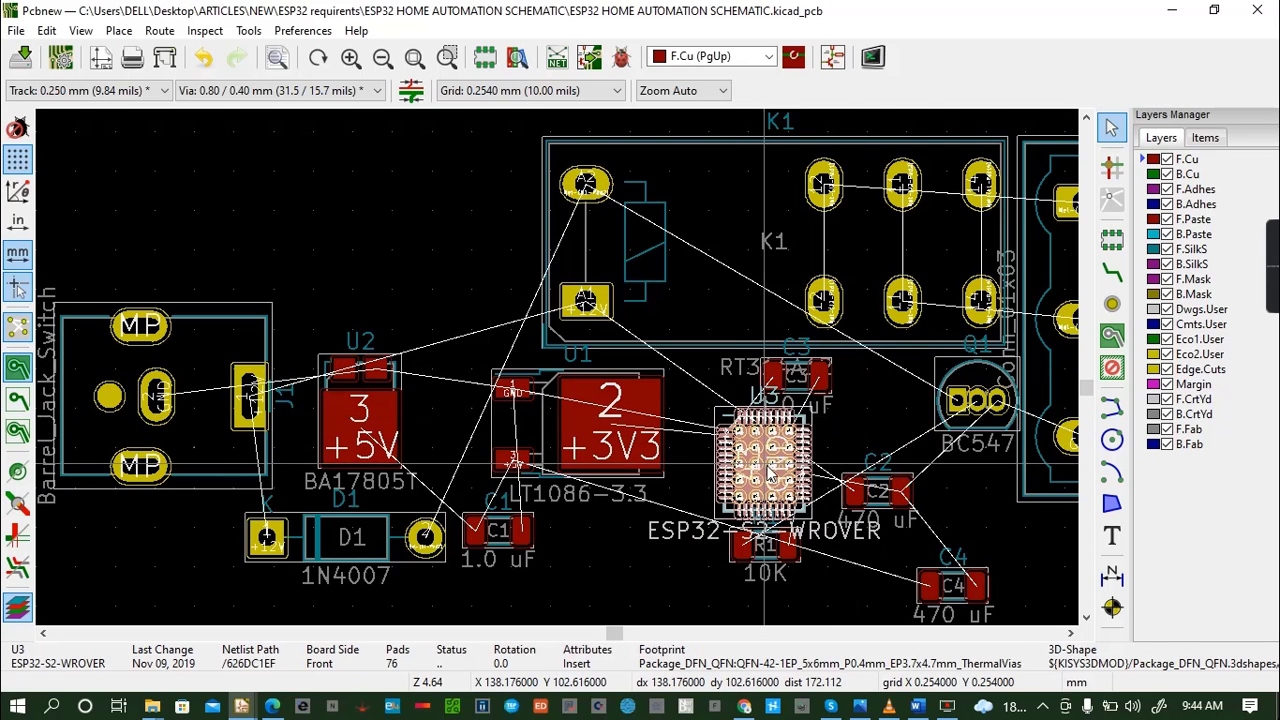
# - Shift transistor Q1 slightly left and move diode D1 just below it, right of U3
pyautogui.click(985, 384)
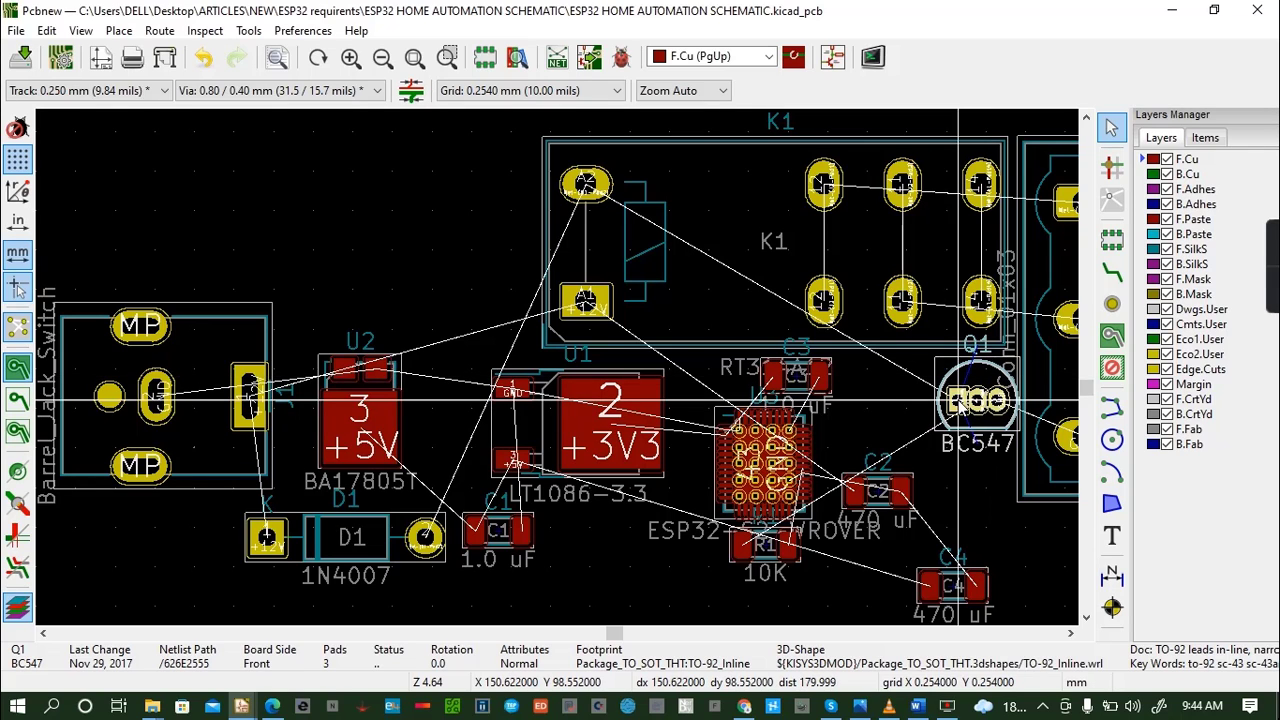
pyautogui.press('m')
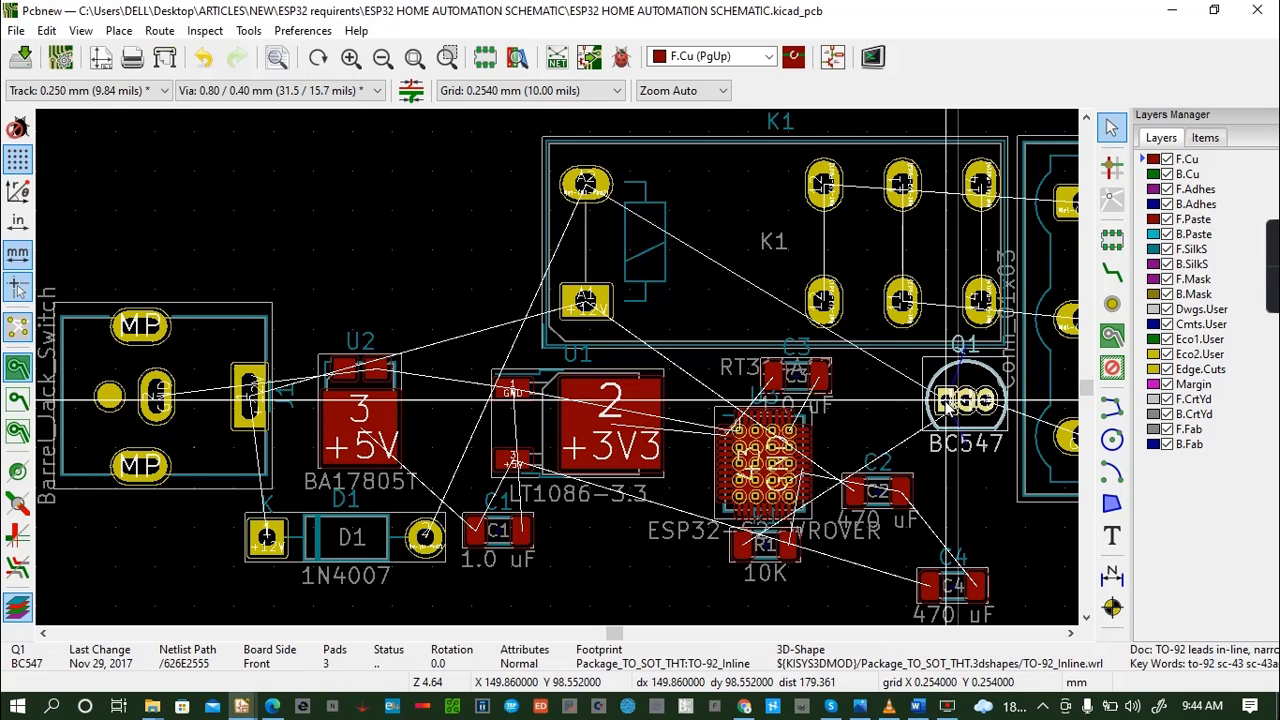
pyautogui.click(950, 400)
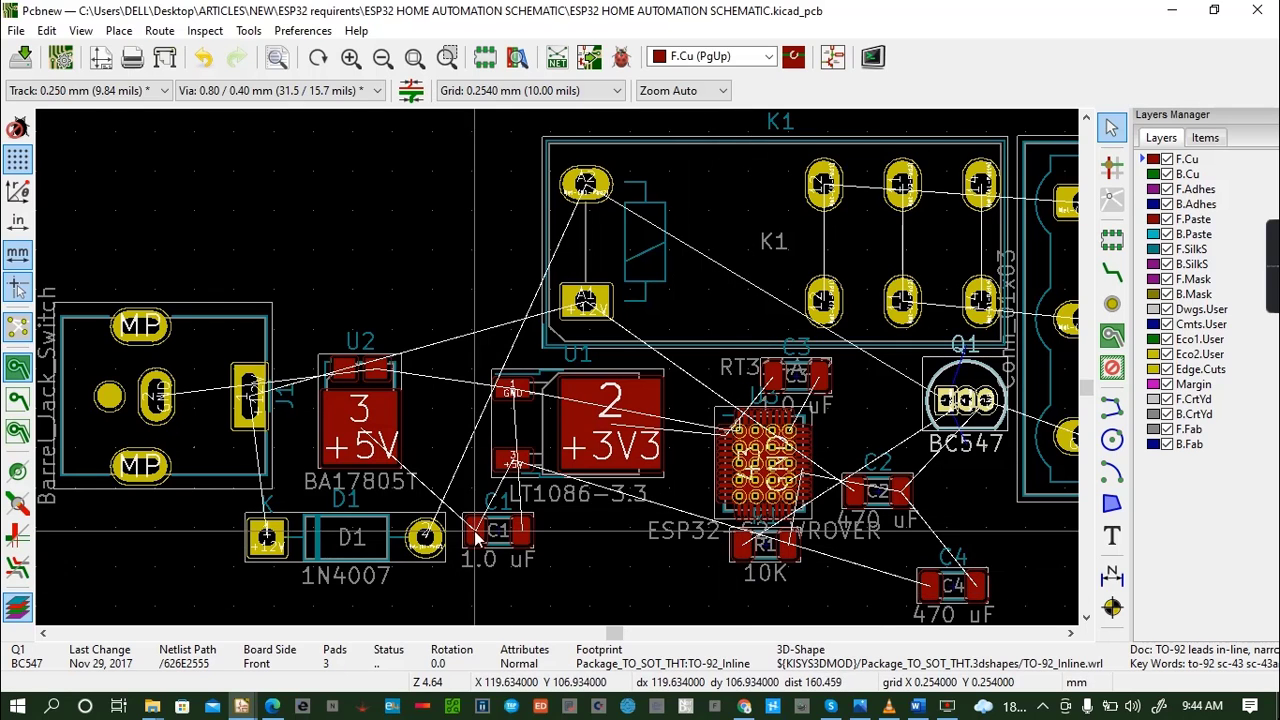
pyautogui.click(367, 520)
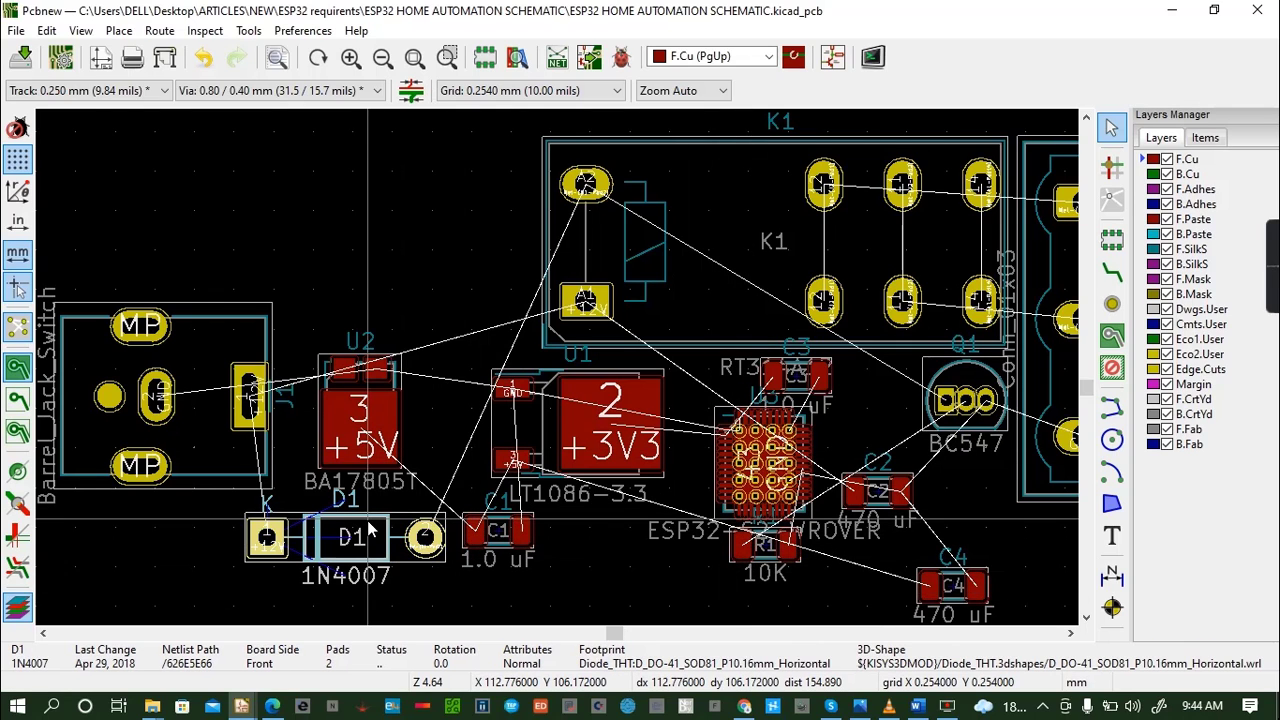
pyautogui.press('m')
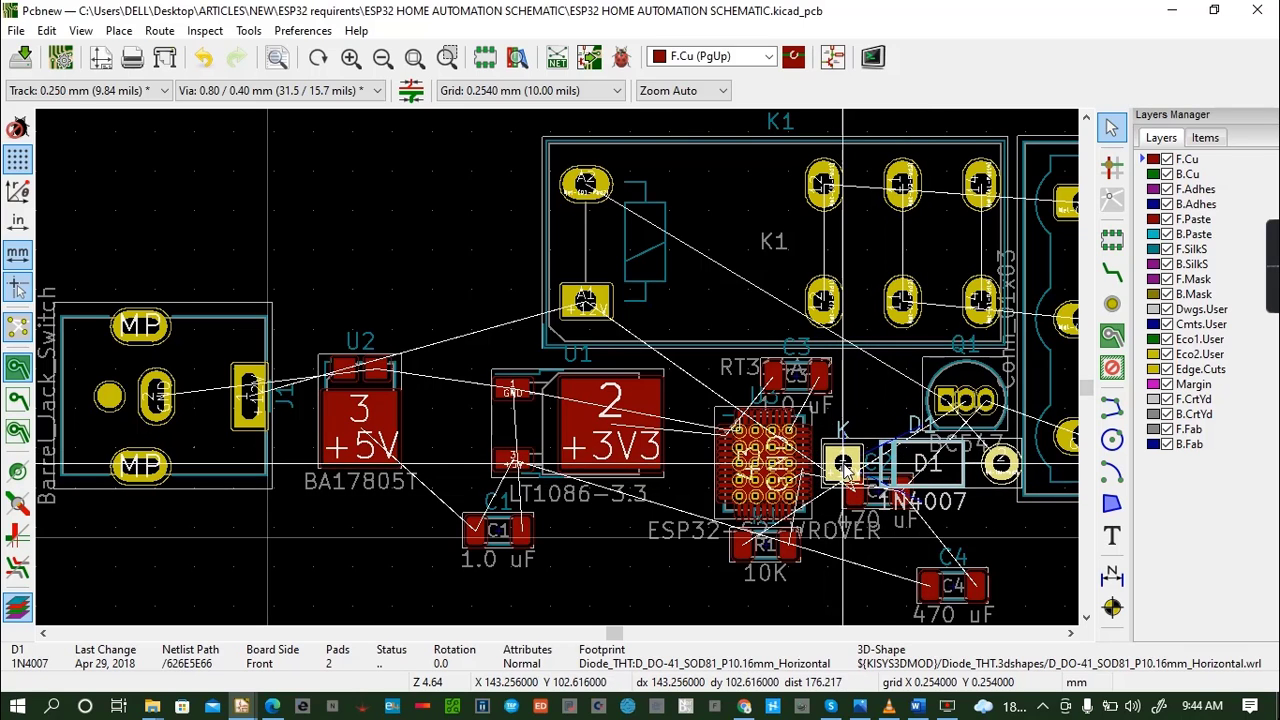
pyautogui.click(840, 447)
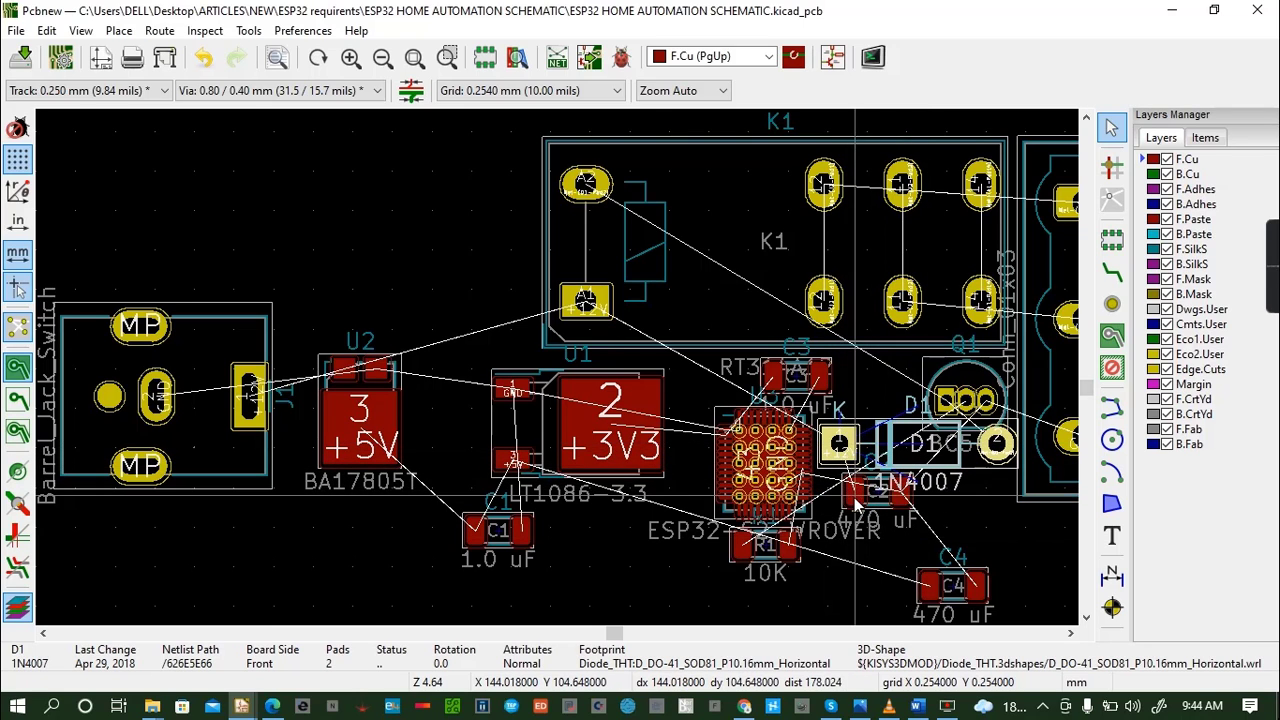
# - Move capacitor C2 down, clear of diode D1, and lower D1 slightly away from Q1
pyautogui.click(853, 497)
pyautogui.press('m')
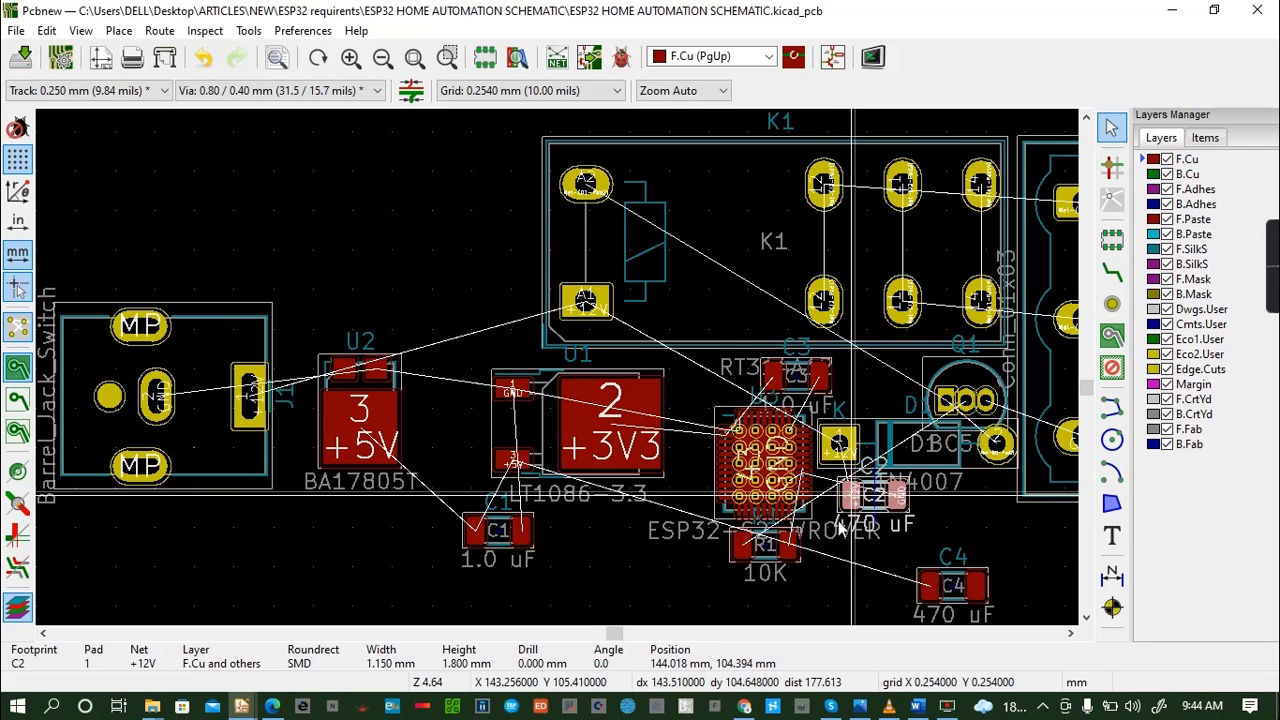
pyautogui.click(927, 456)
pyautogui.click(887, 448)
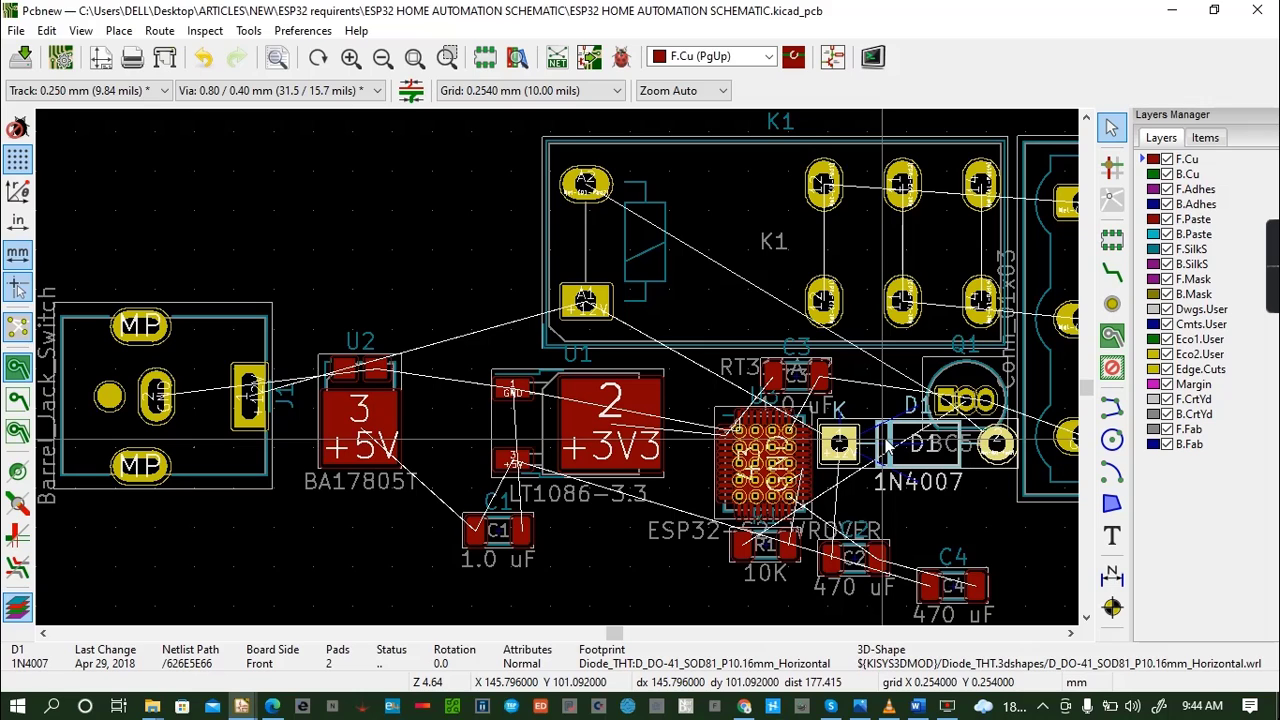
pyautogui.moveTo(840, 450); pyautogui.dragTo(838, 477)
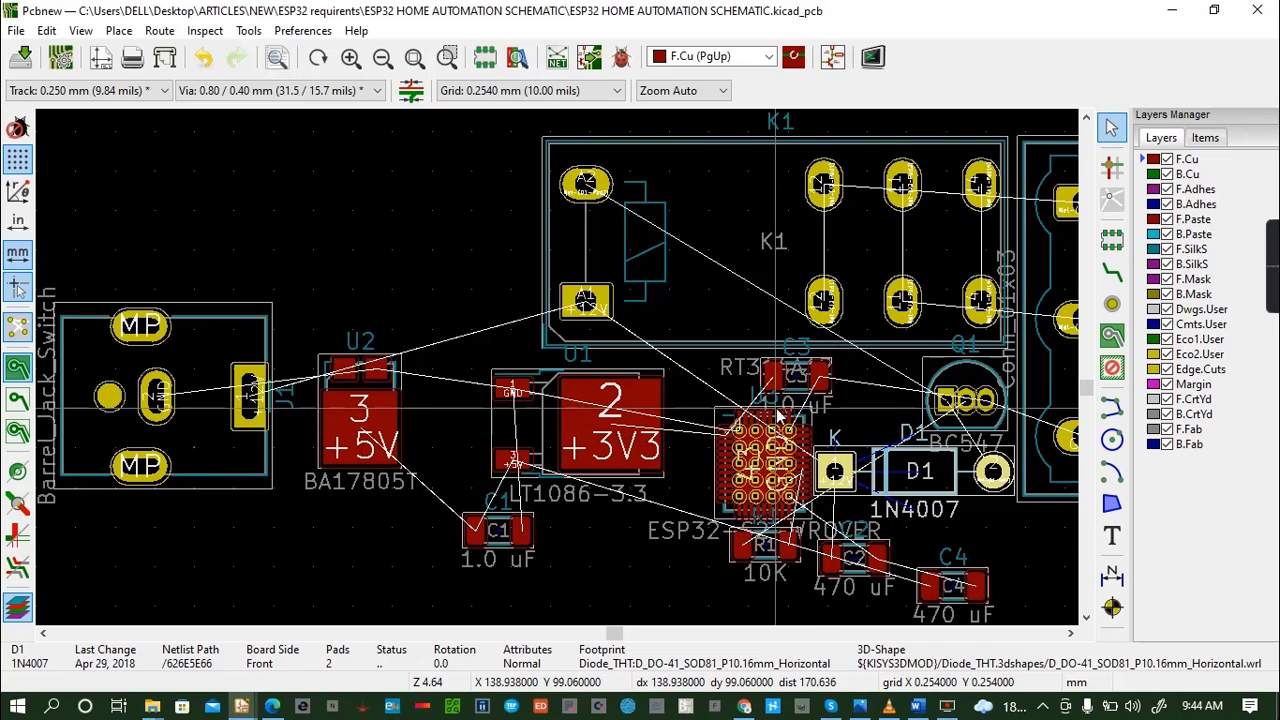
# - Shift U3 closer to regulator U1 and move capacitor C3 to the free area below them
pyautogui.click(726, 456)
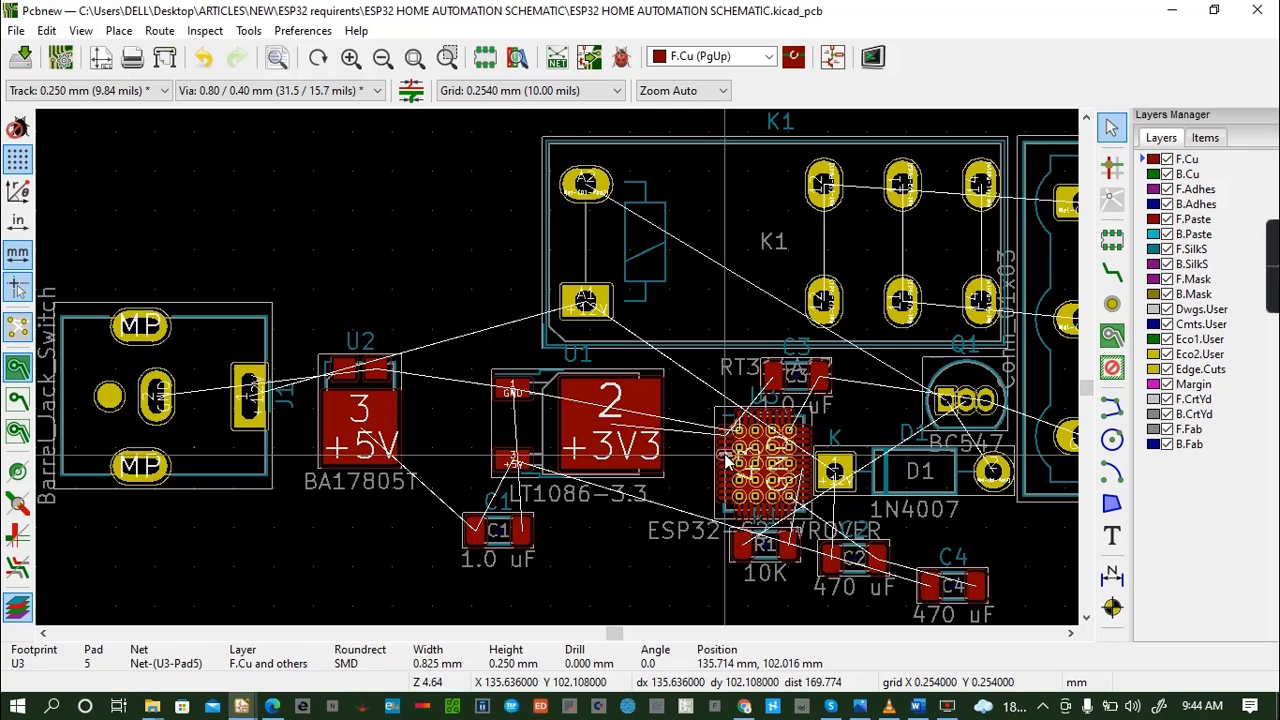
pyautogui.click(726, 420)
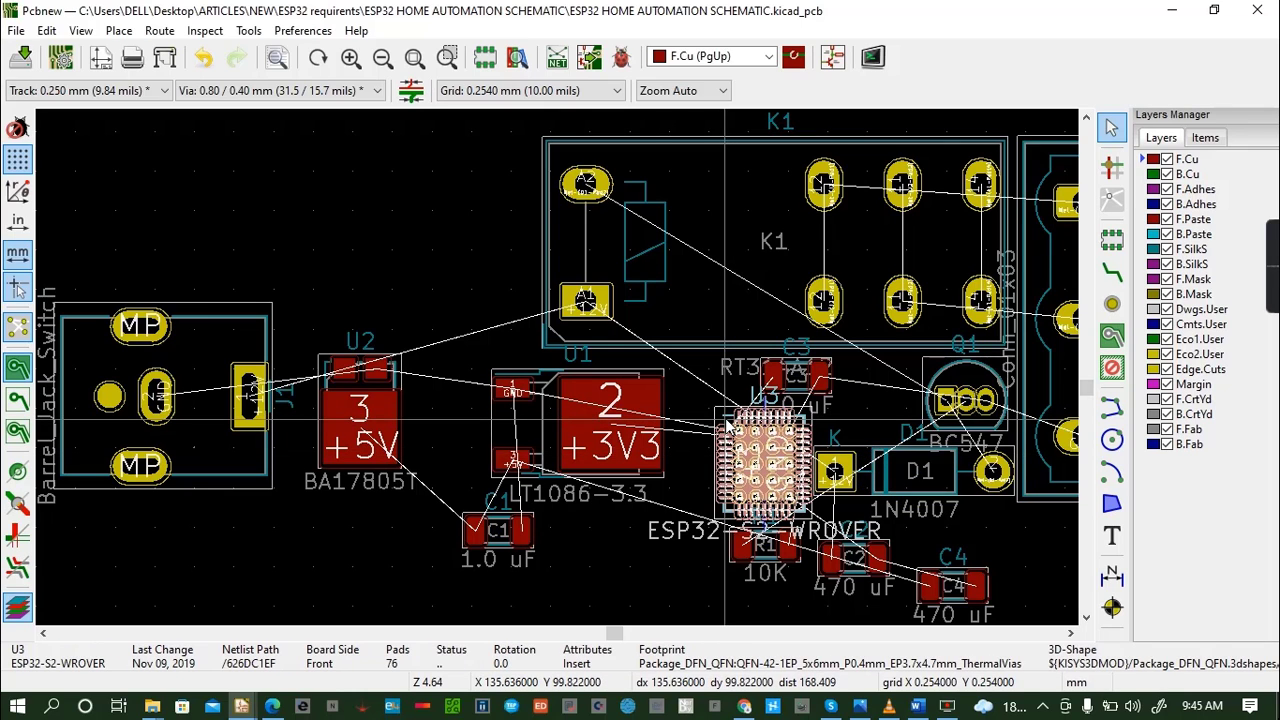
pyautogui.moveTo(766, 466); pyautogui.dragTo(732, 456)
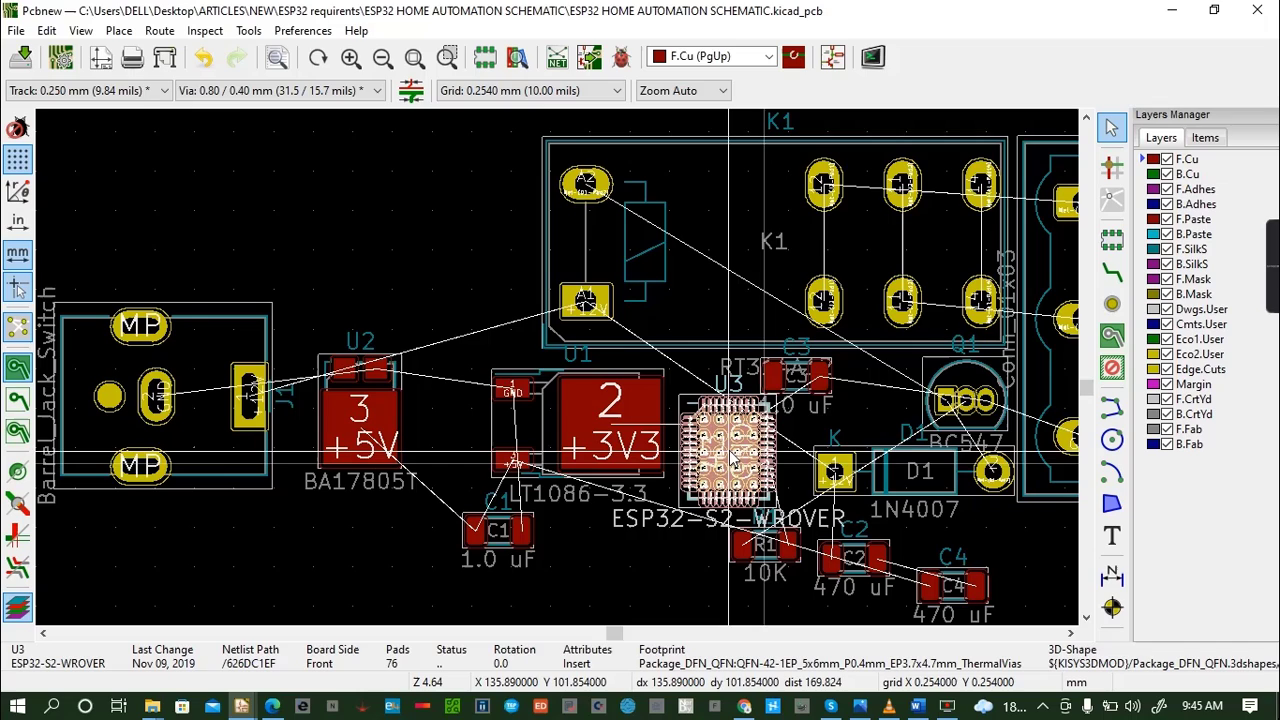
pyautogui.click(774, 378)
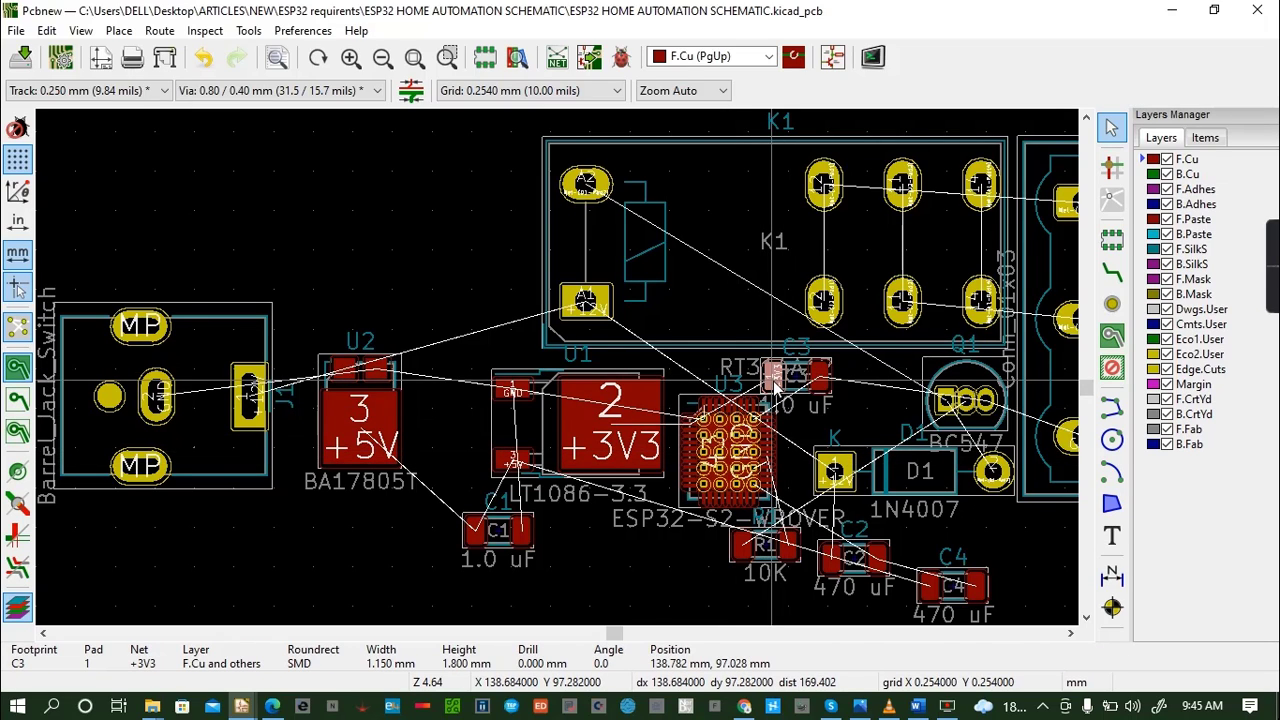
pyautogui.moveTo(774, 385); pyautogui.dragTo(619, 592)
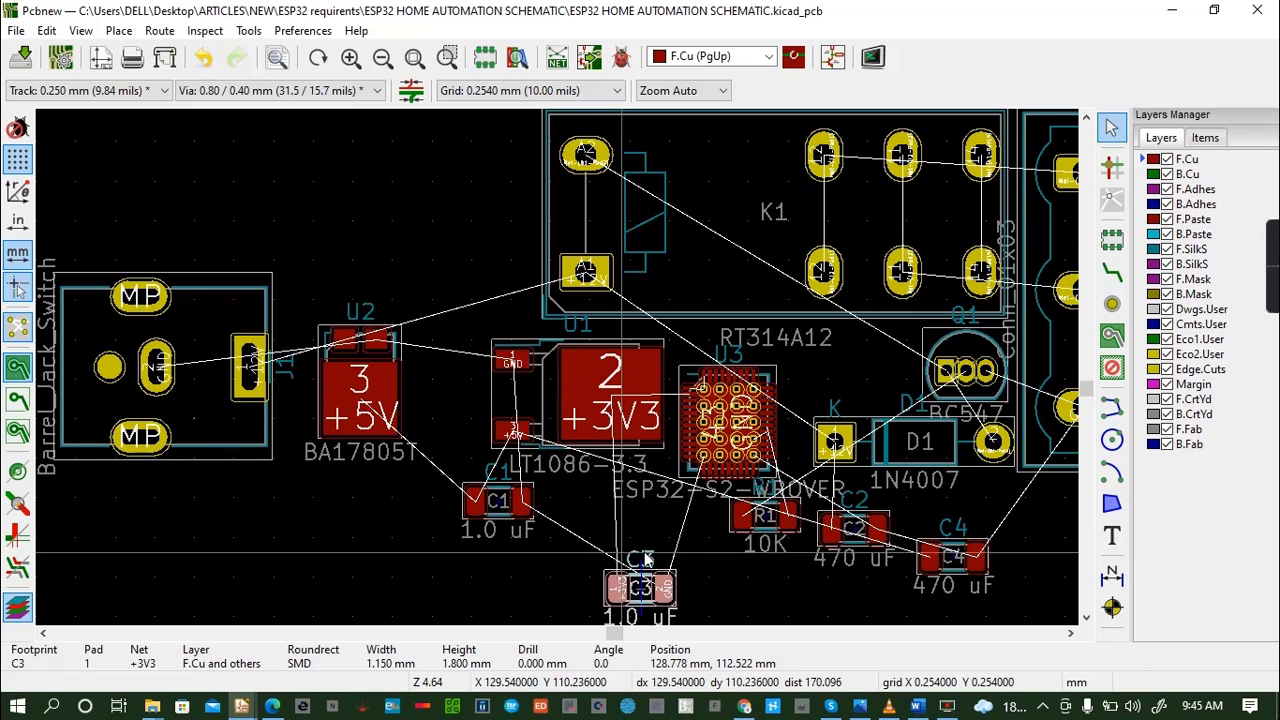
# - Place resistor R1 above diode D1 beside Q1, and shift U3 up and right towards R1
pyautogui.click(738, 523)
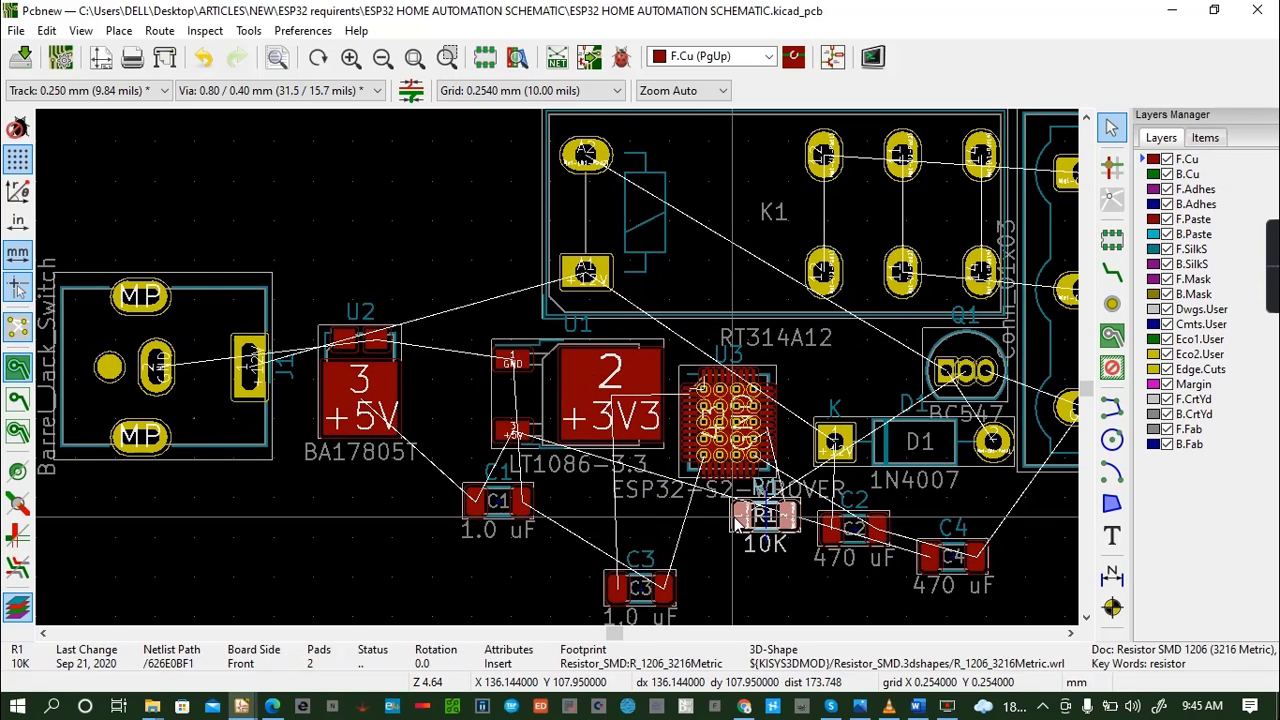
pyautogui.moveTo(738, 521); pyautogui.dragTo(878, 368)
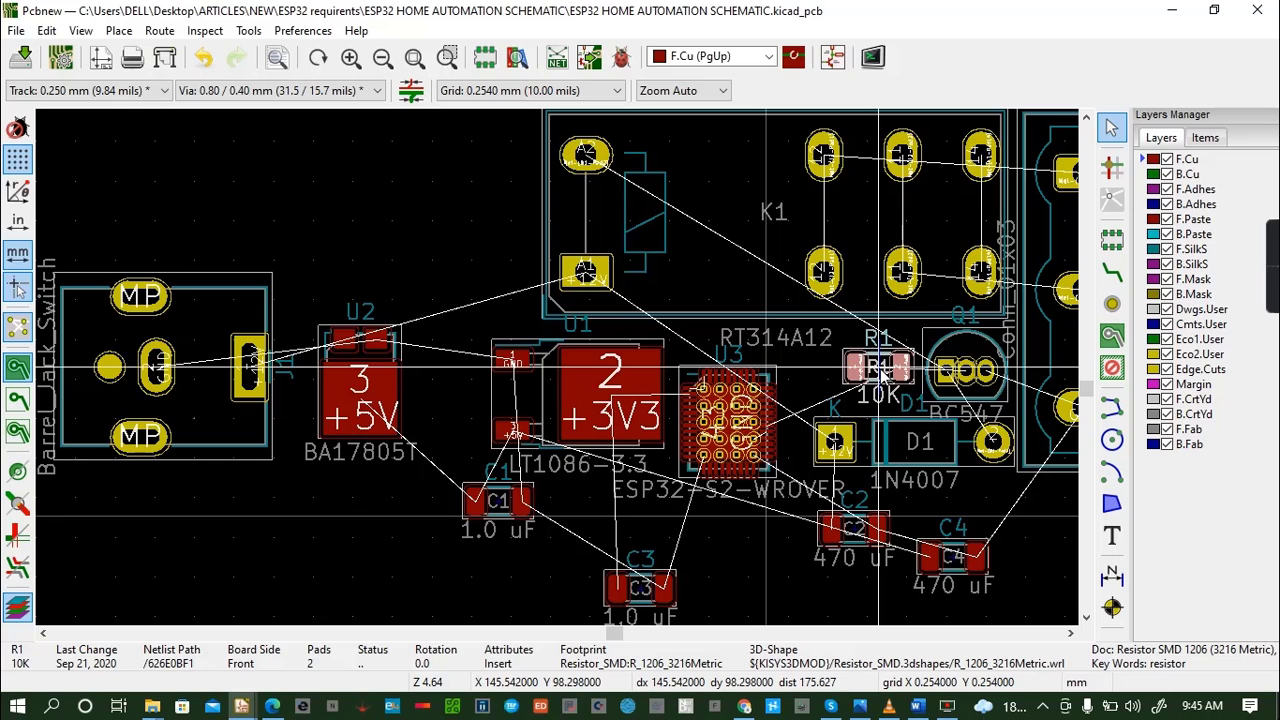
pyautogui.moveTo(880, 368); pyautogui.dragTo(880, 350)
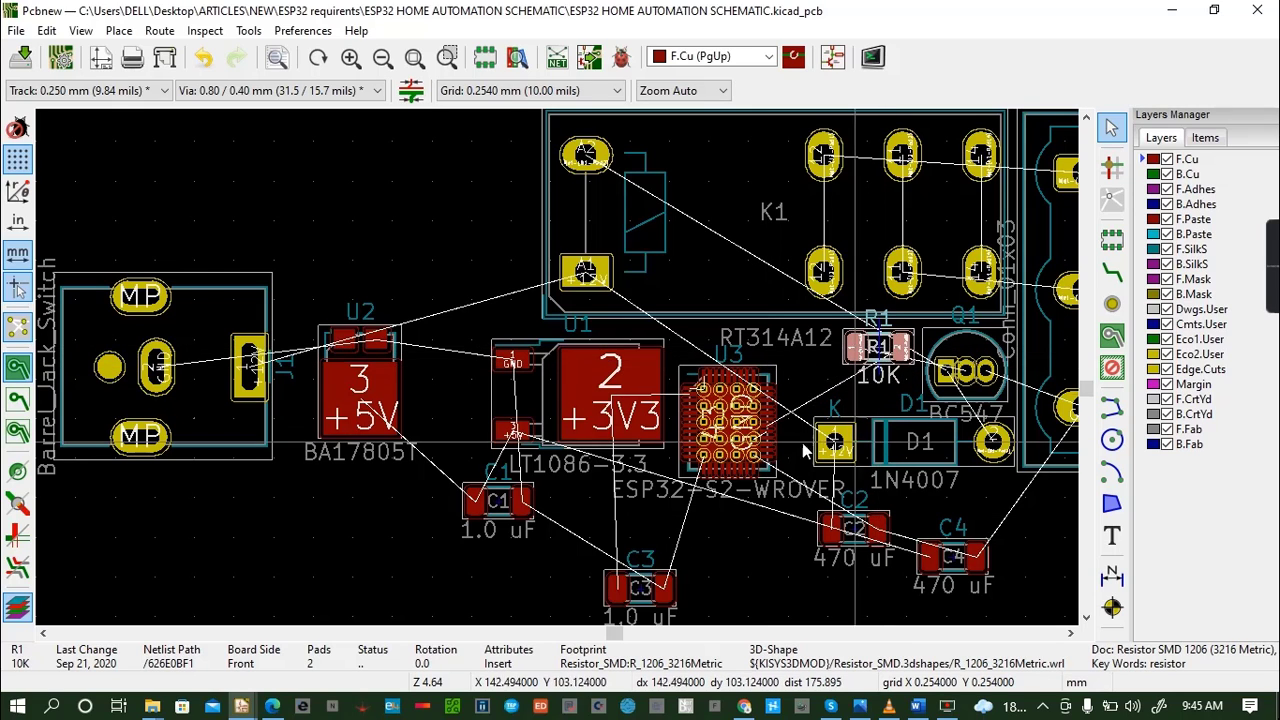
pyautogui.click(686, 380)
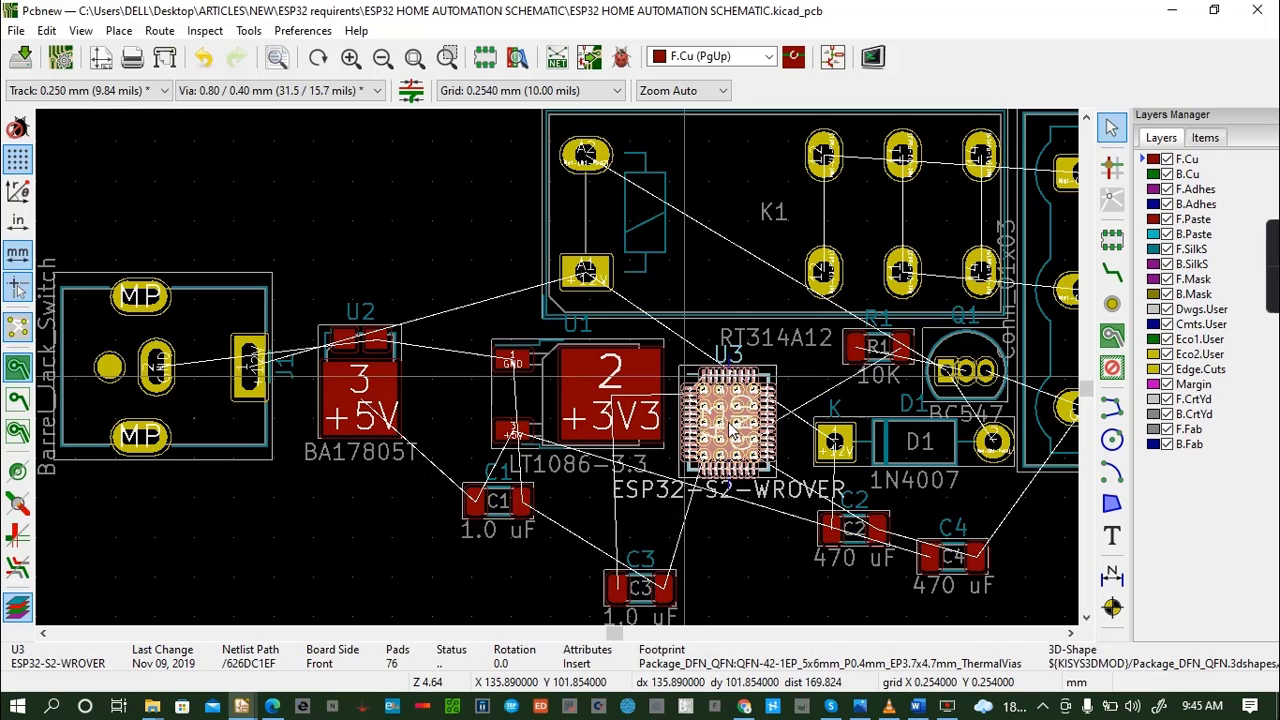
pyautogui.moveTo(686, 380); pyautogui.dragTo(762, 391)
pyautogui.click(762, 397)
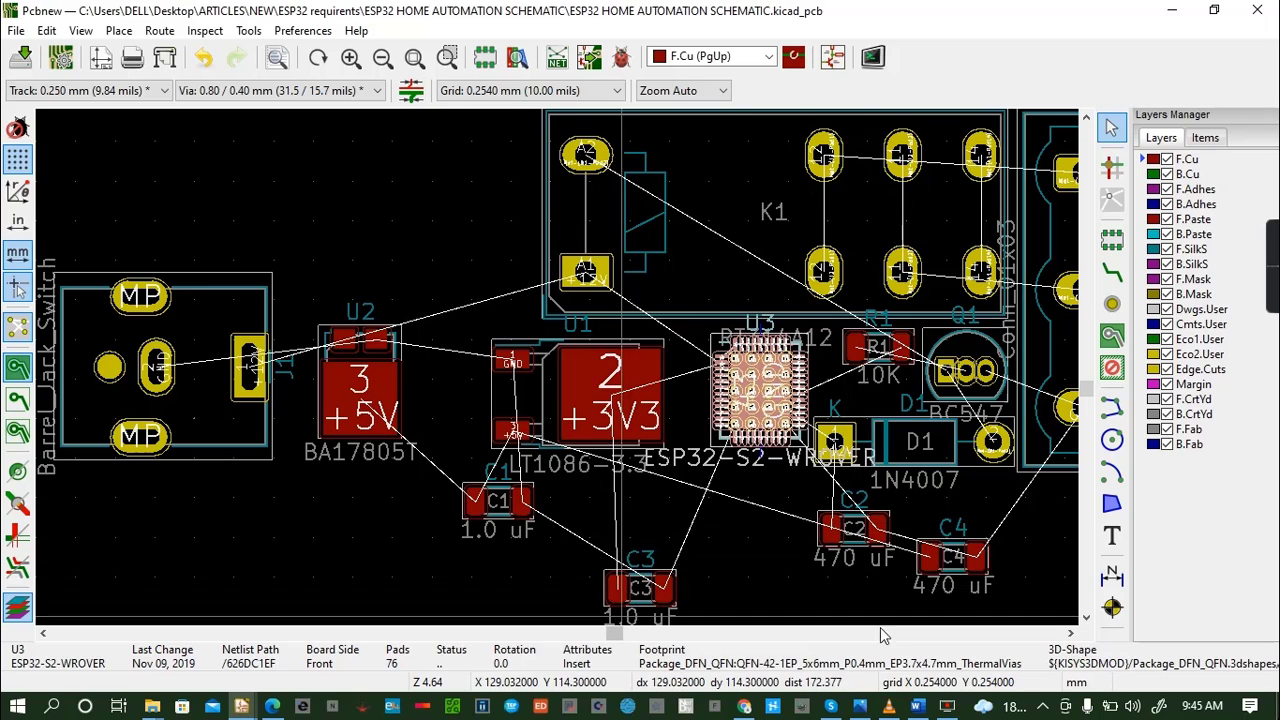
# - Move the 470 uF capacitors C2 and C4 below regulator U2, with C4 beneath C2
pyautogui.click(834, 534)
pyautogui.moveTo(834, 534); pyautogui.dragTo(357, 458)
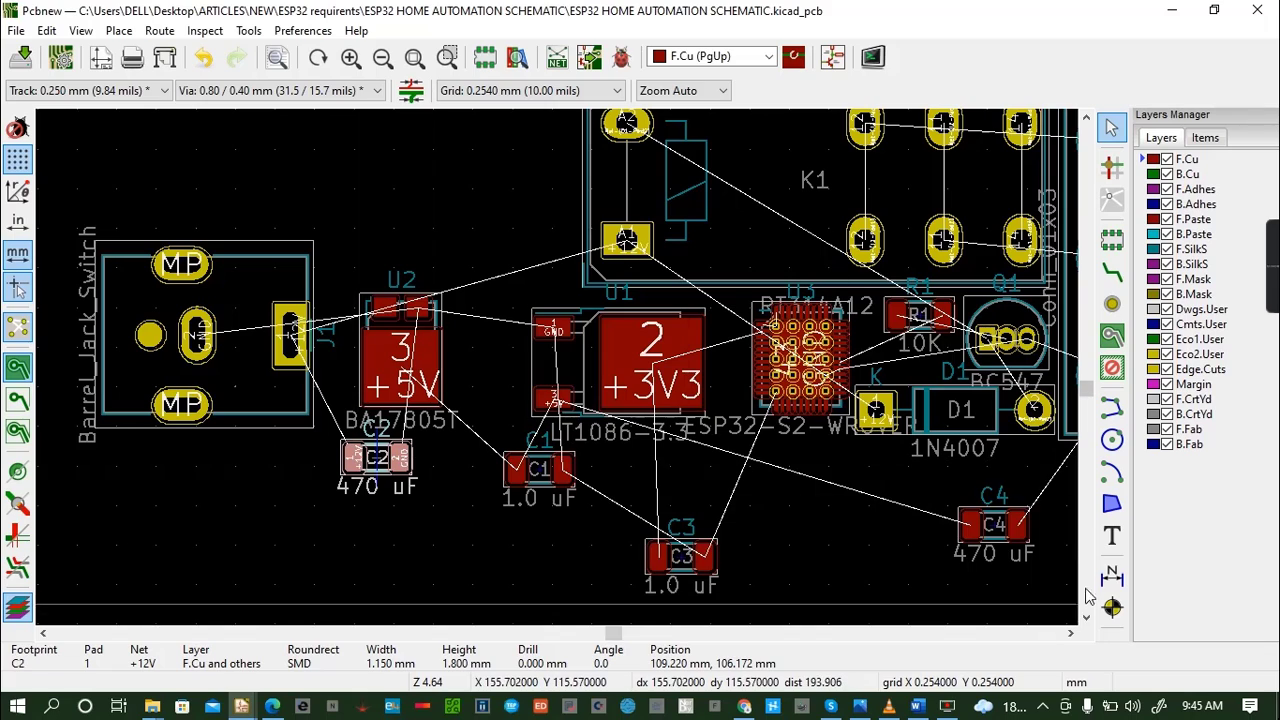
pyautogui.click(971, 528)
pyautogui.moveTo(971, 528); pyautogui.dragTo(405, 463)
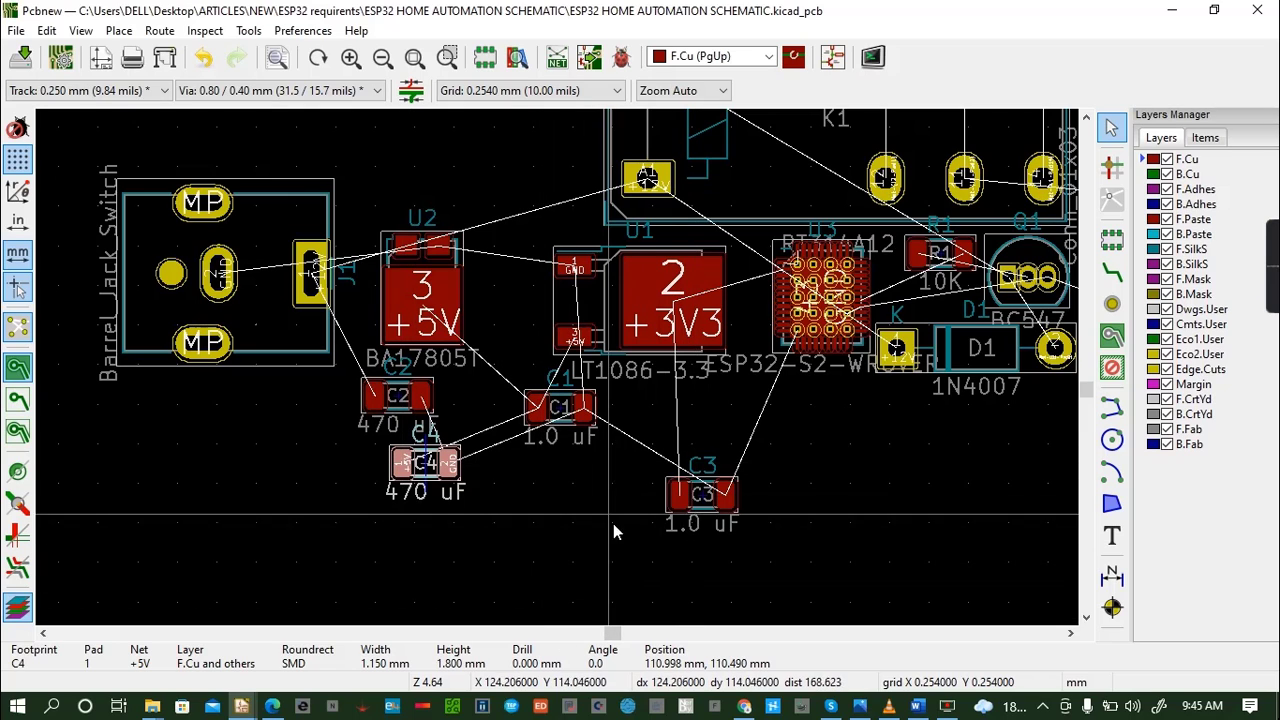
# - Shift regulator U1 slightly left and down to widen the gap before U3
pyautogui.click(649, 292)
pyautogui.click(634, 265)
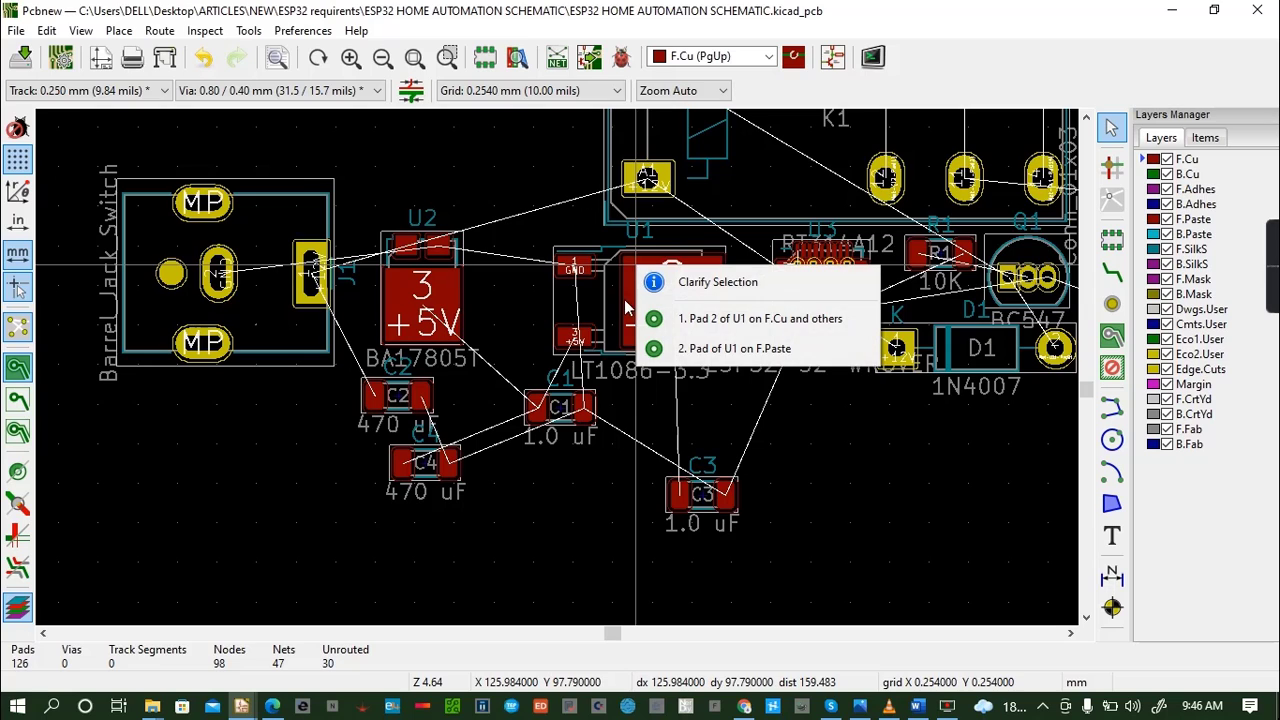
pyautogui.click(607, 297)
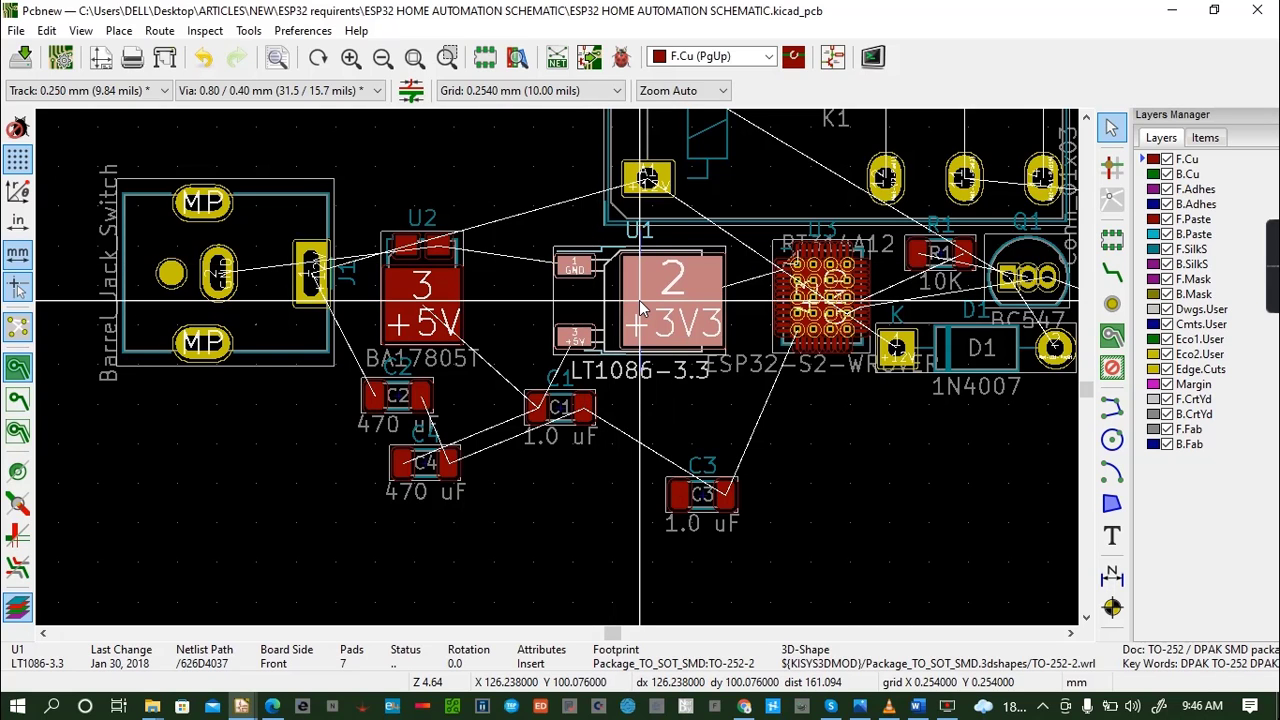
pyautogui.moveTo(639, 300)
pyautogui.mouseDown()
pyautogui.moveTo(623, 292)
pyautogui.moveTo(636, 312)
pyautogui.mouseUp()
# - Rotate capacitor C3 by 90 degrees and place it between regulator U1 and U3, near their upper edges
pyautogui.click(672, 505)
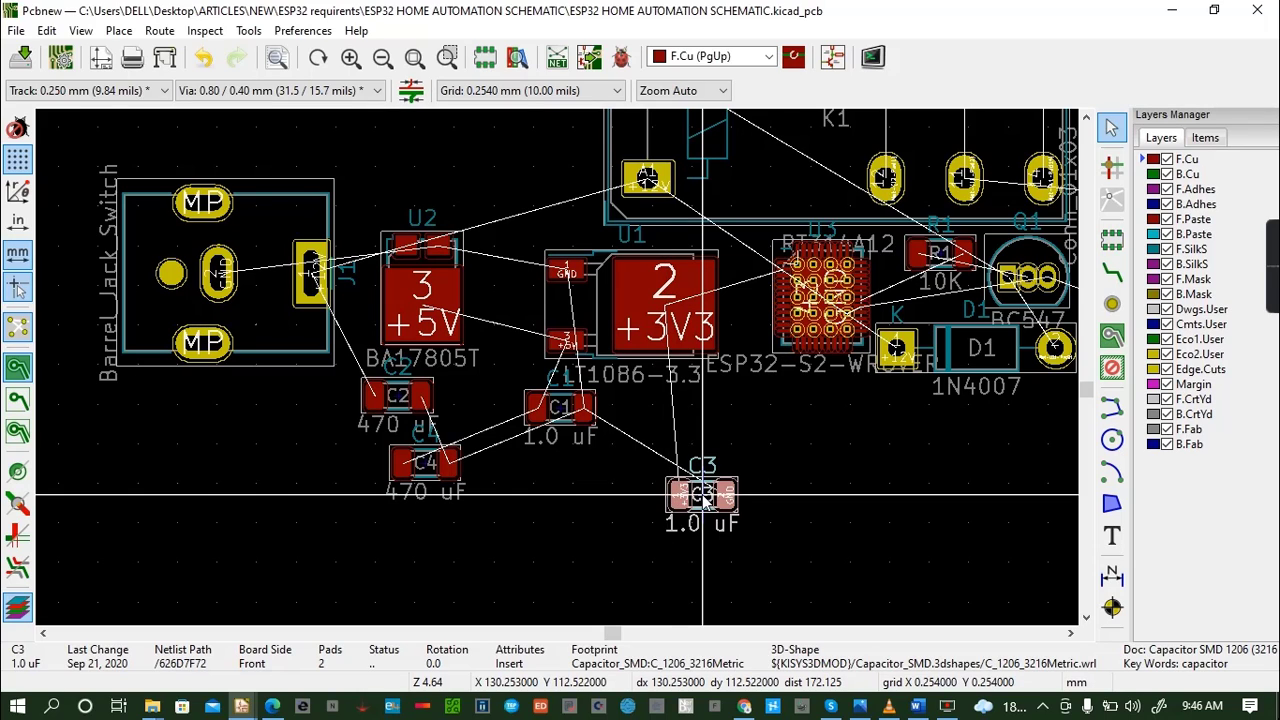
pyautogui.moveTo(702, 494); pyautogui.dragTo(745, 340)
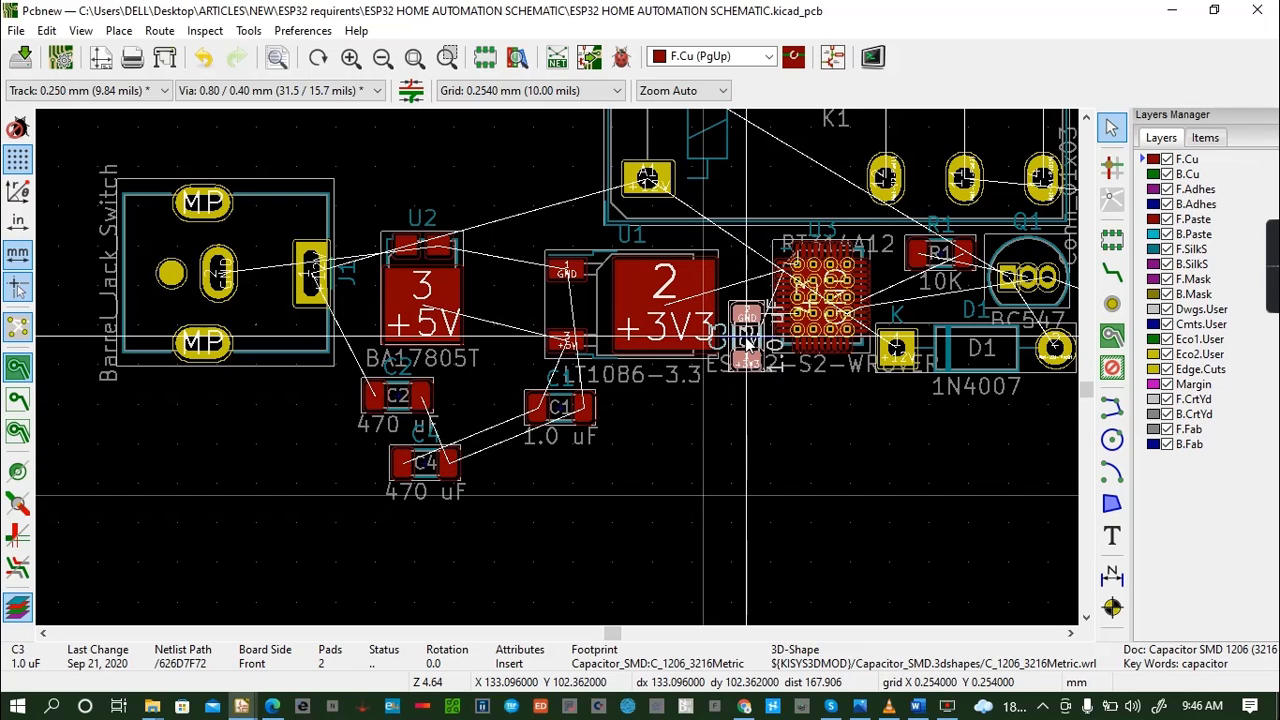
pyautogui.moveTo(745, 338); pyautogui.dragTo(743, 276)
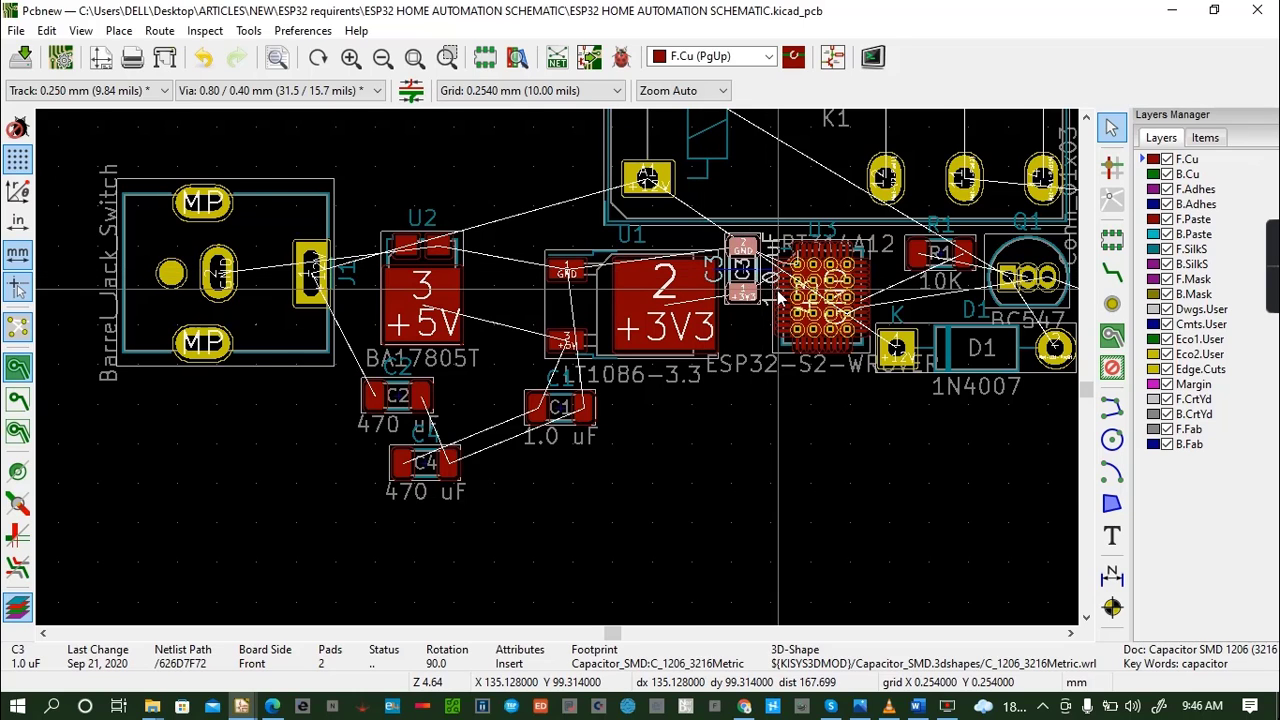
# - Shift U3 slightly up and right to make room beside capacitor C3
pyautogui.click(784, 259)
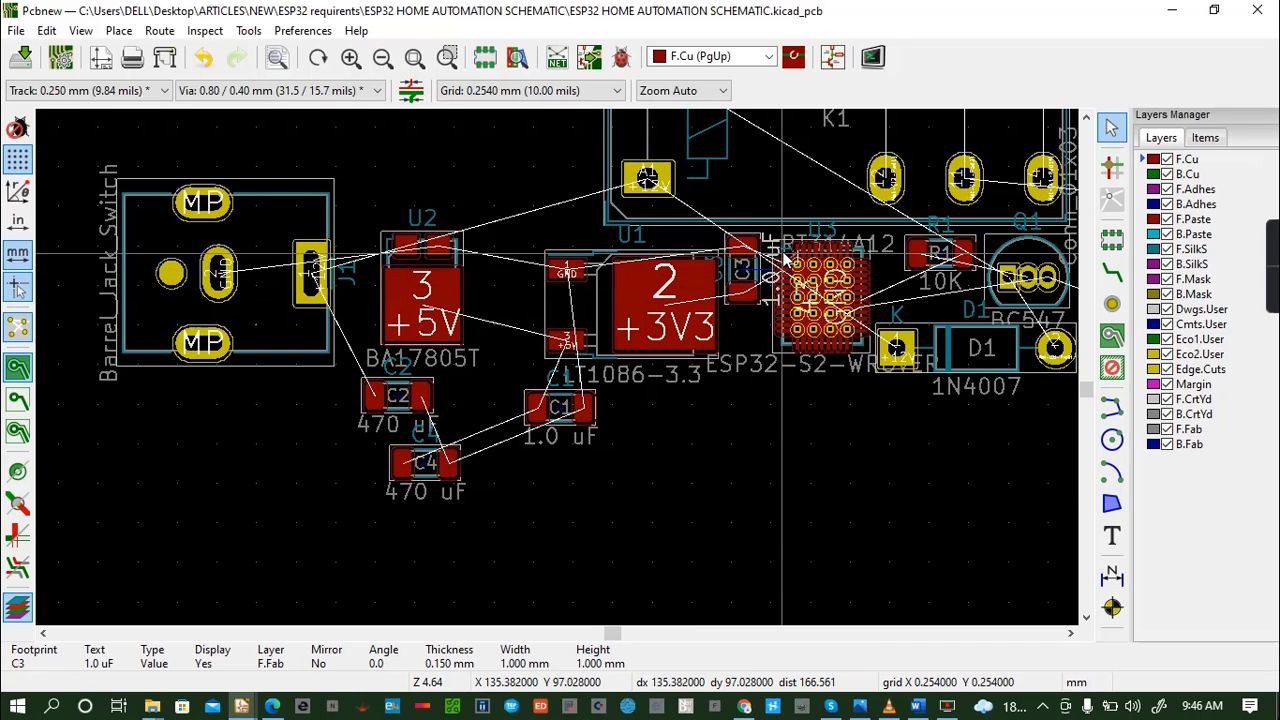
pyautogui.click(781, 345)
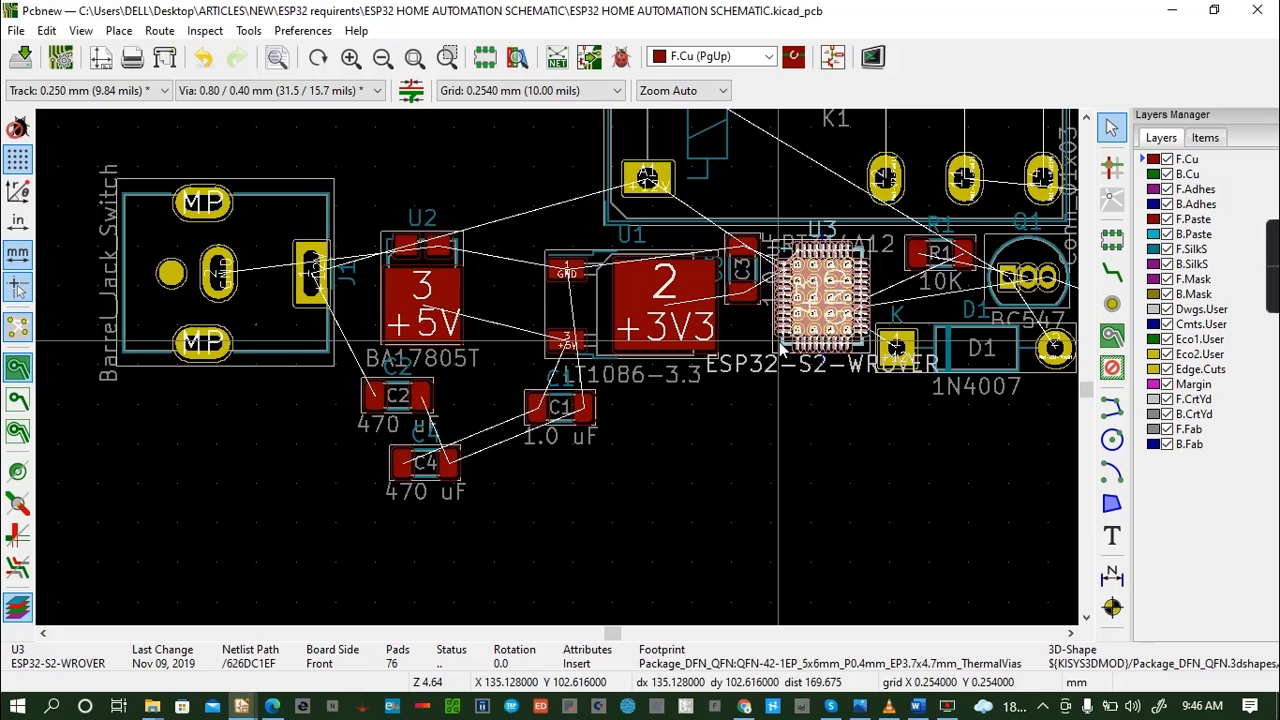
pyautogui.press('m')
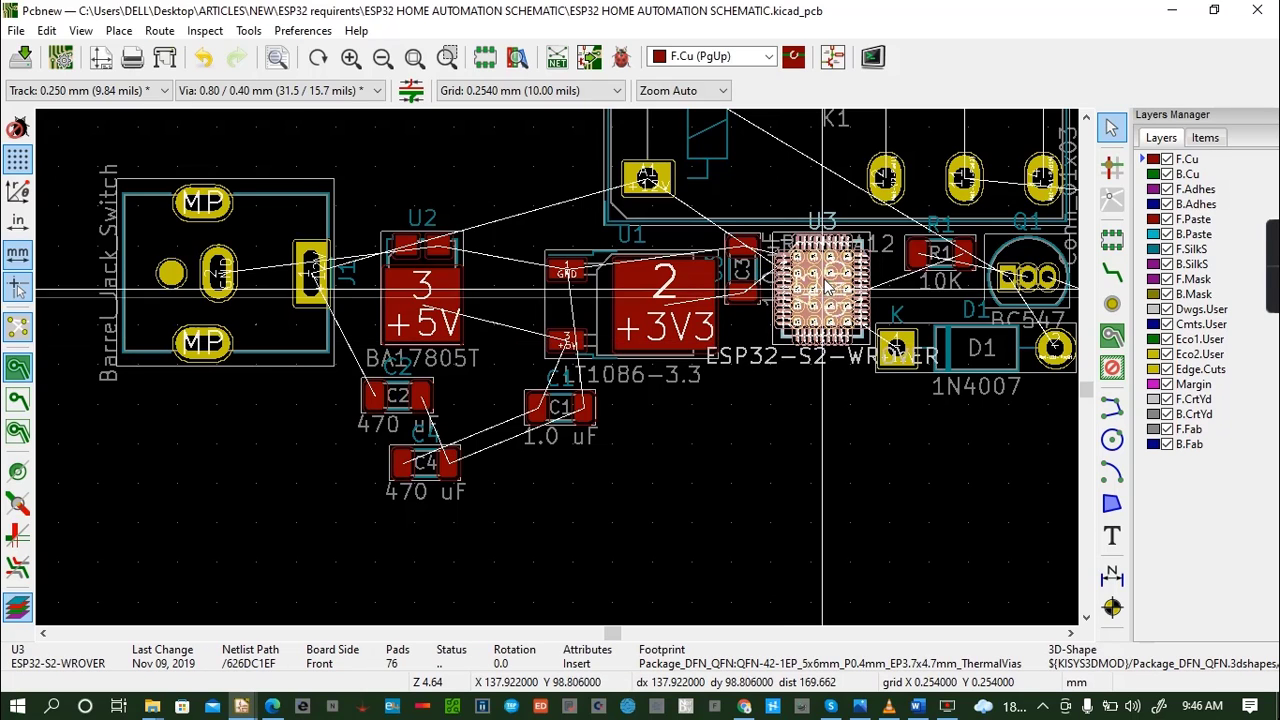
pyautogui.click(828, 295)
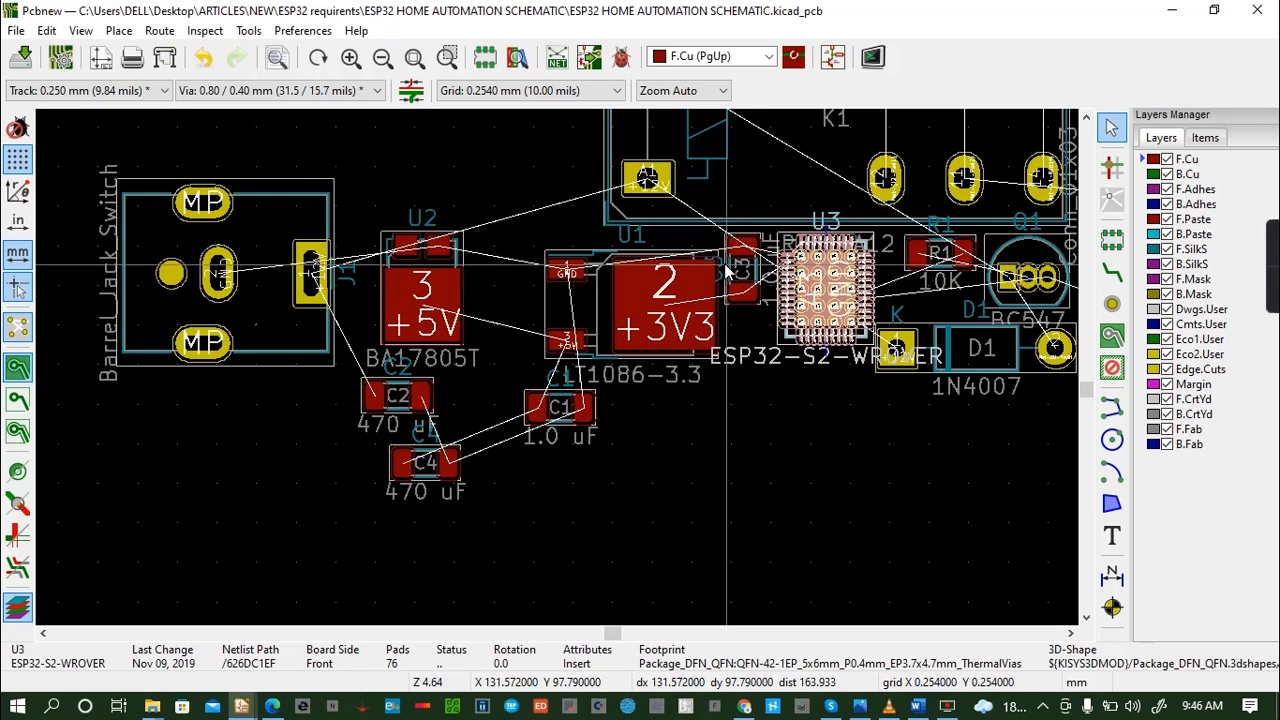
# - Shift capacitor C3 right towards U3 and place capacitor C1 horizontally just below C3
pyautogui.click(739, 295)
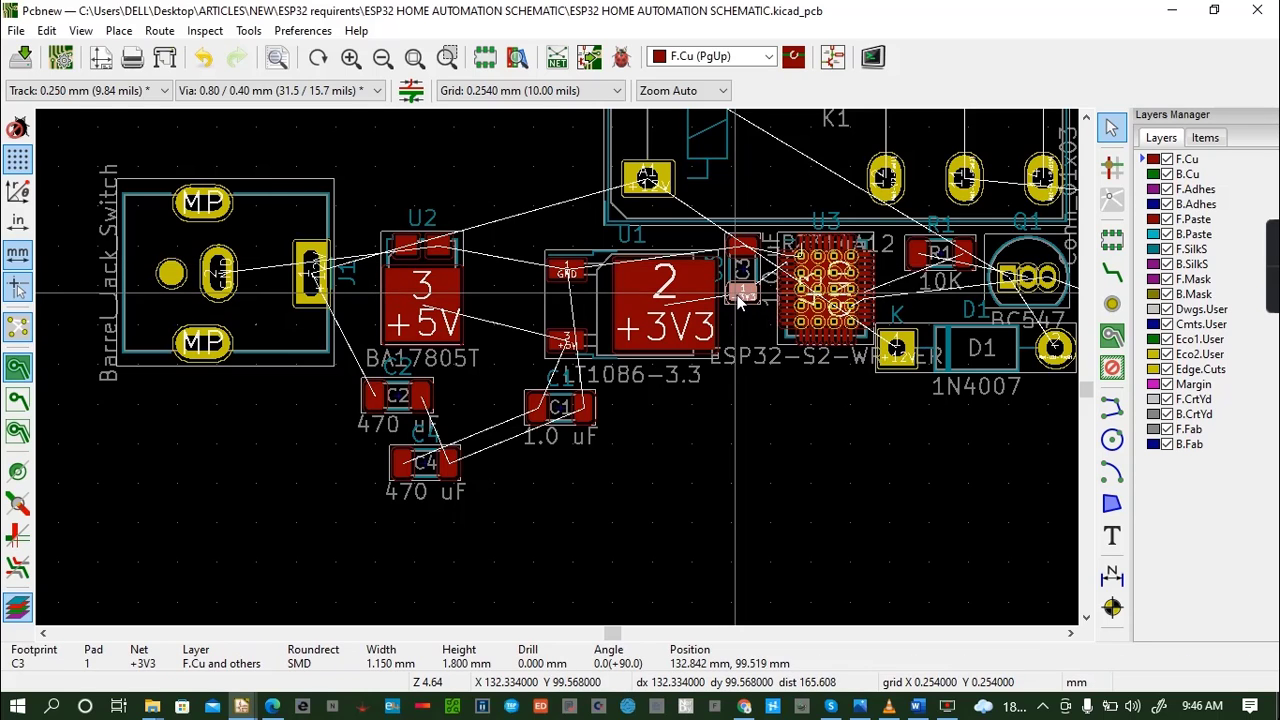
pyautogui.press('m')
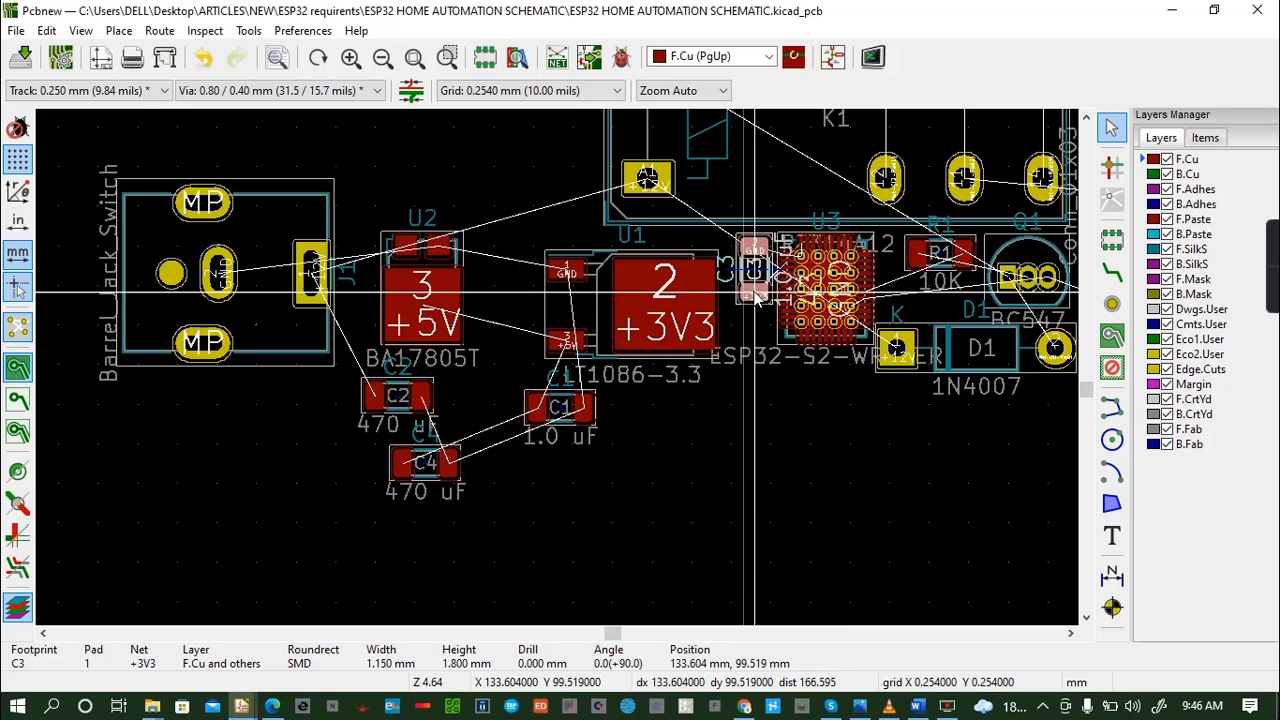
pyautogui.click(756, 296)
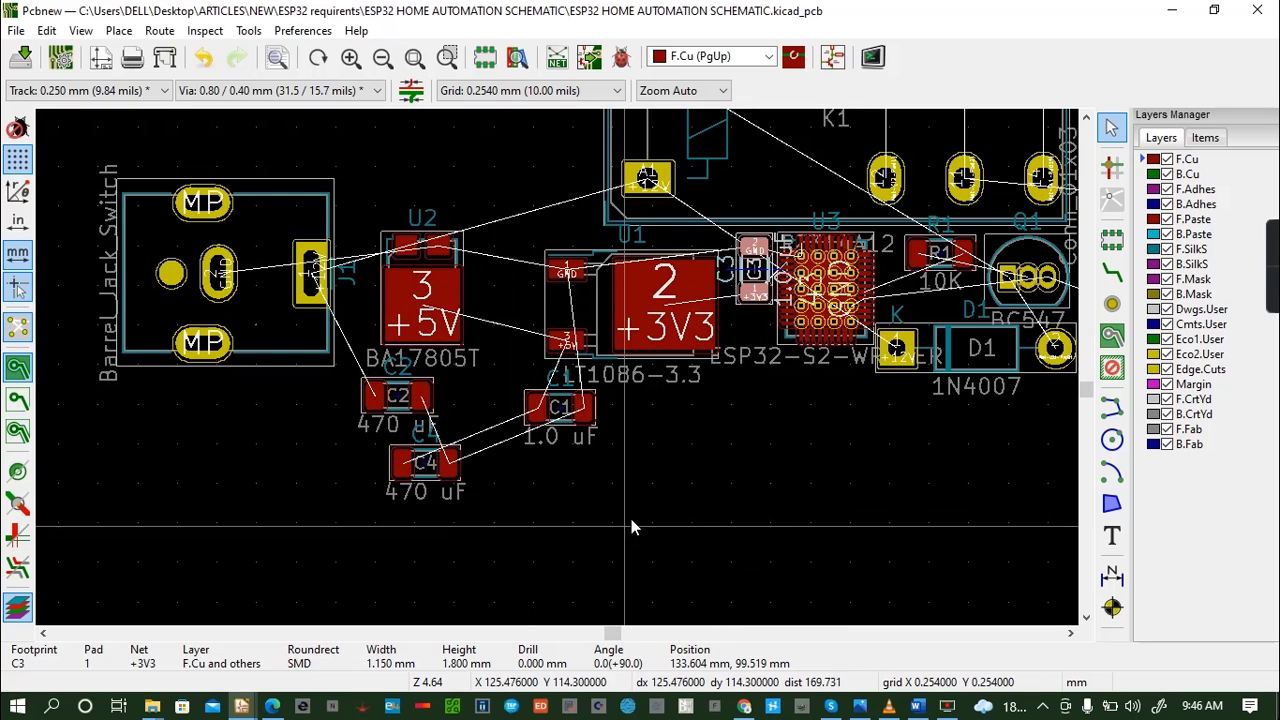
pyautogui.click(533, 404)
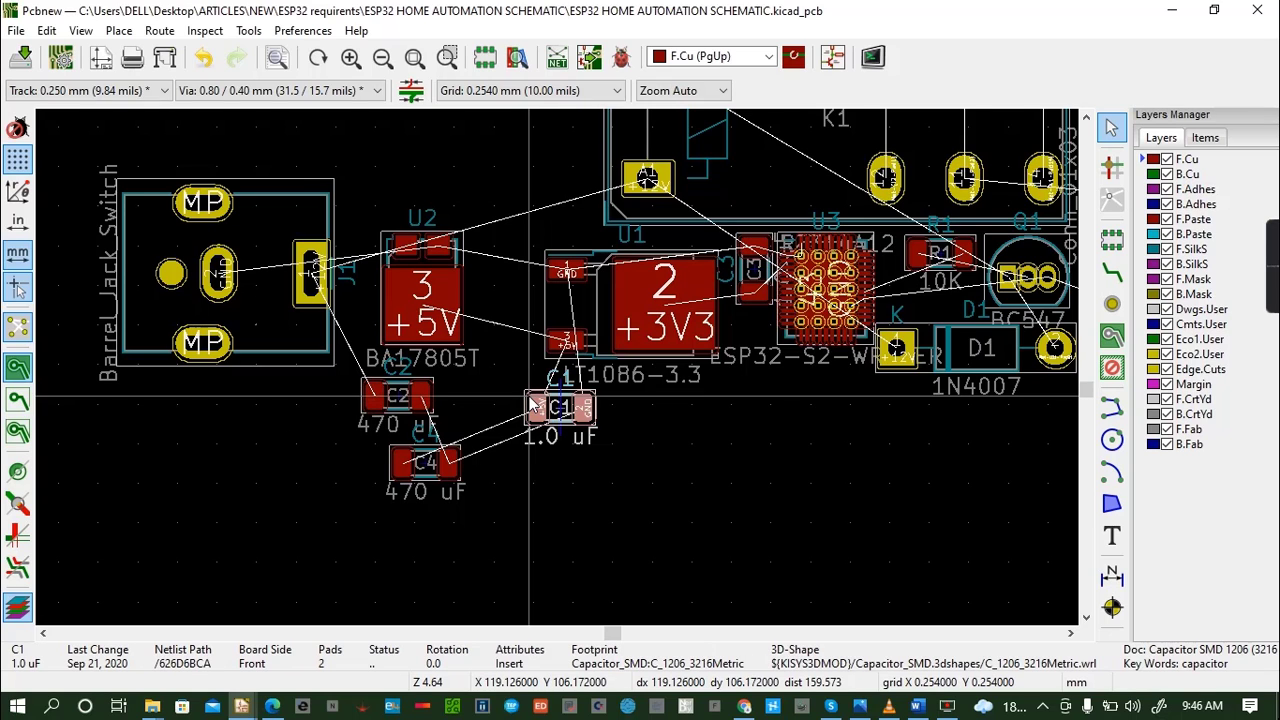
pyautogui.moveTo(533, 404); pyautogui.dragTo(740, 331)
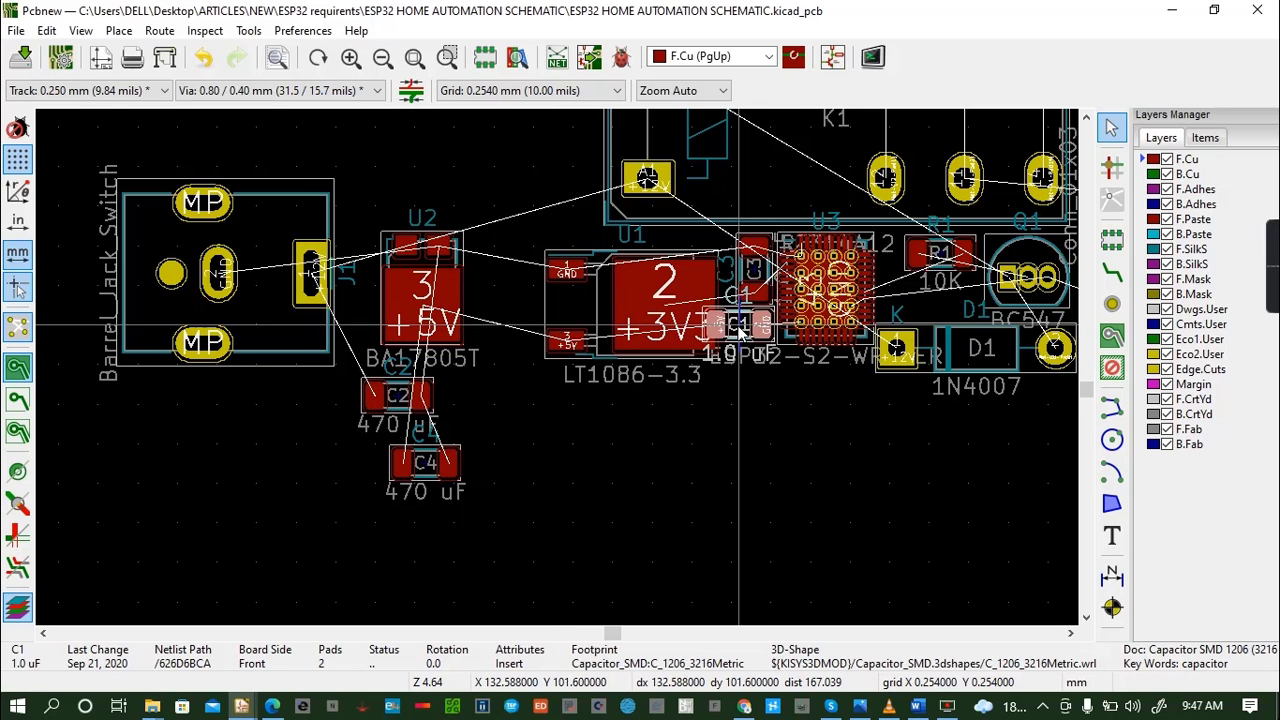
# - Shift regulator U1 left and slightly up to clear capacitors C1 and C3, and save the board
pyautogui.click(581, 297)
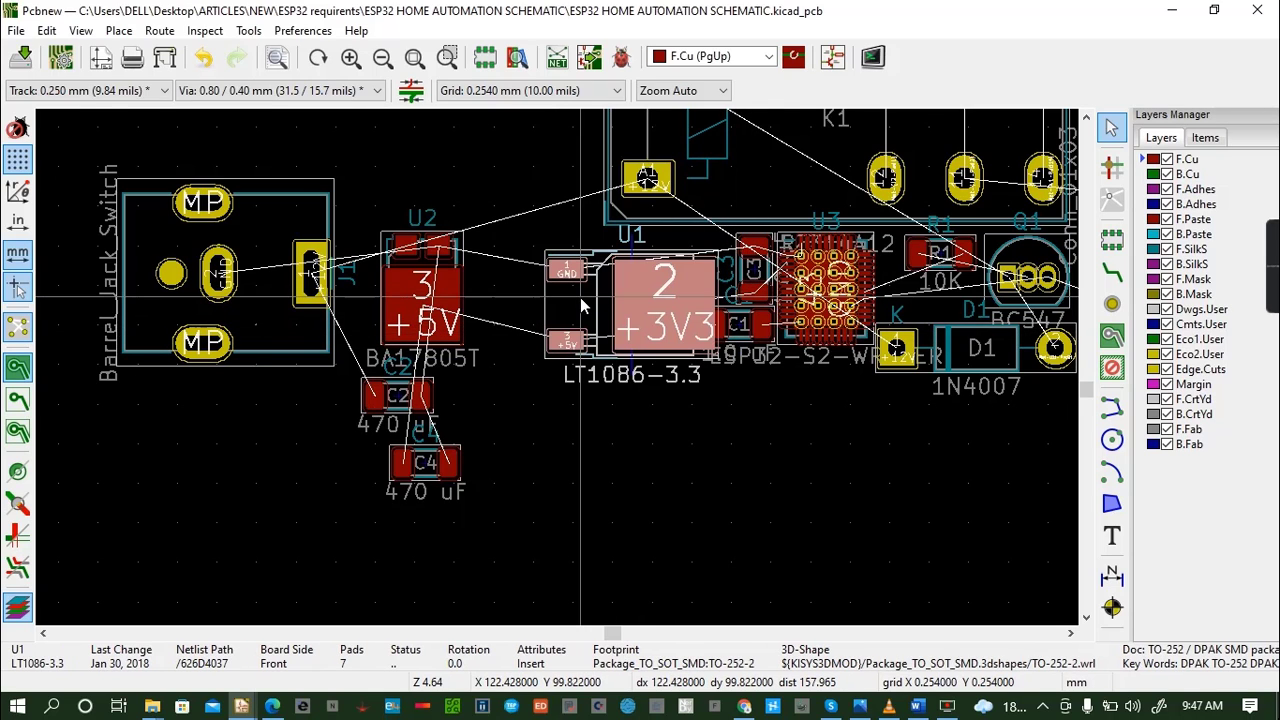
pyautogui.moveTo(632, 304); pyautogui.dragTo(612, 286)
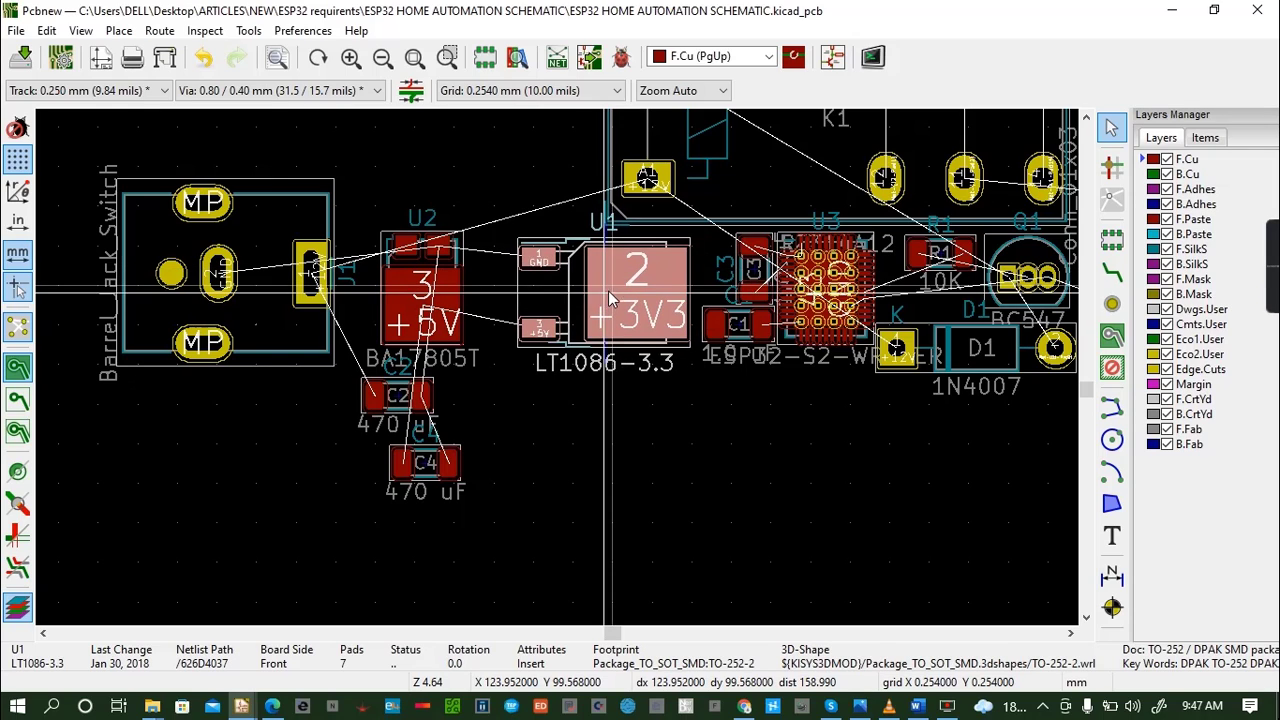
pyautogui.moveTo(614, 286); pyautogui.dragTo(615, 291)
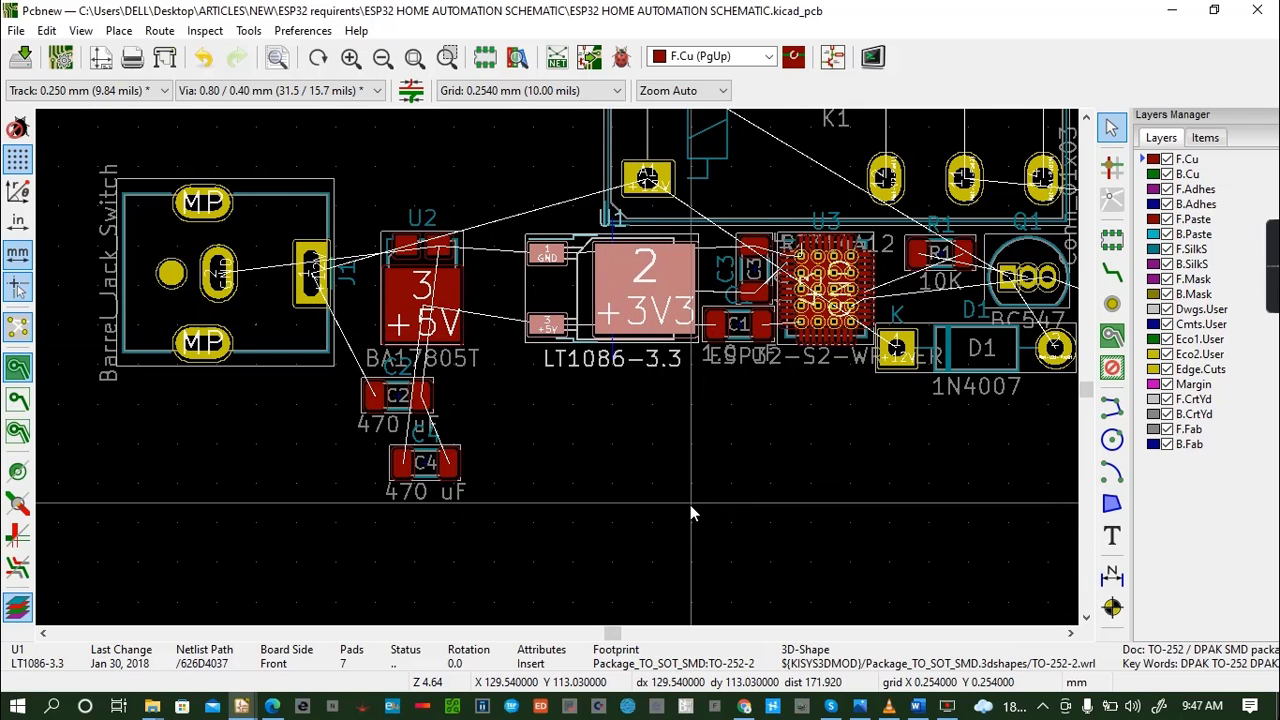
pyautogui.hotkey('ctrl', 's')
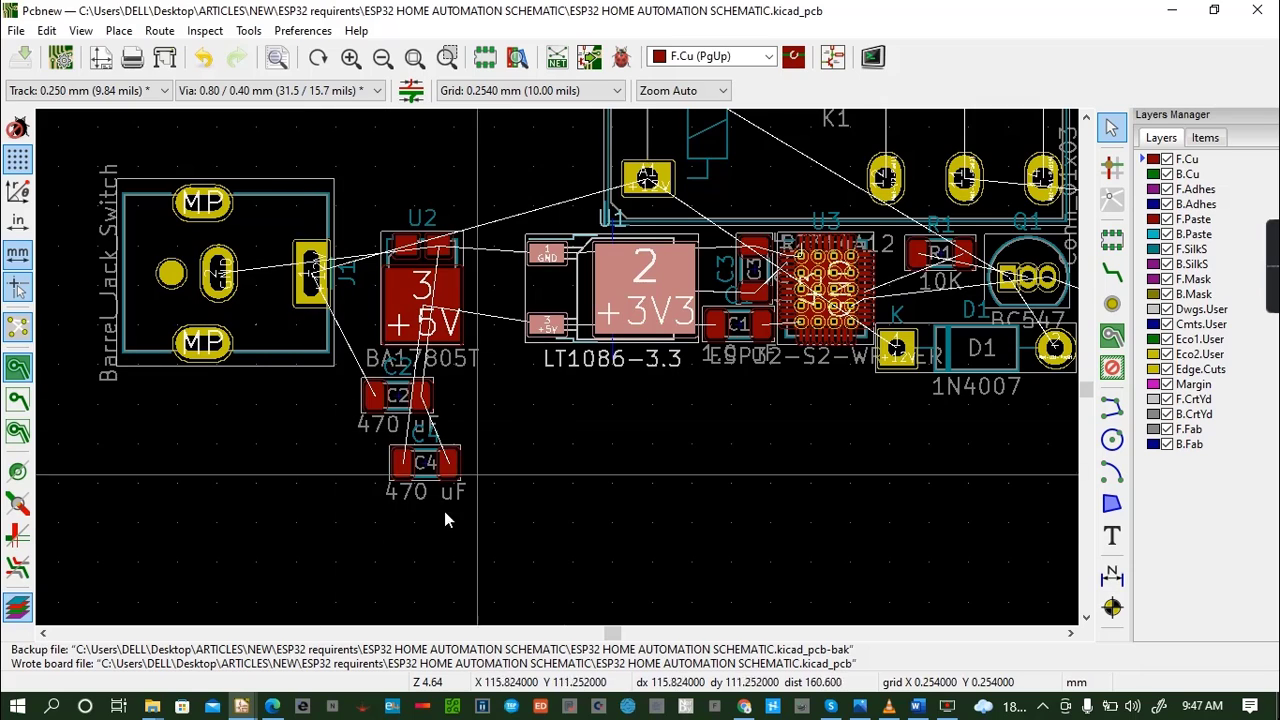
# - Move regulator U2 above U1, close to the left side of relay K1
pyautogui.click(1088, 118)
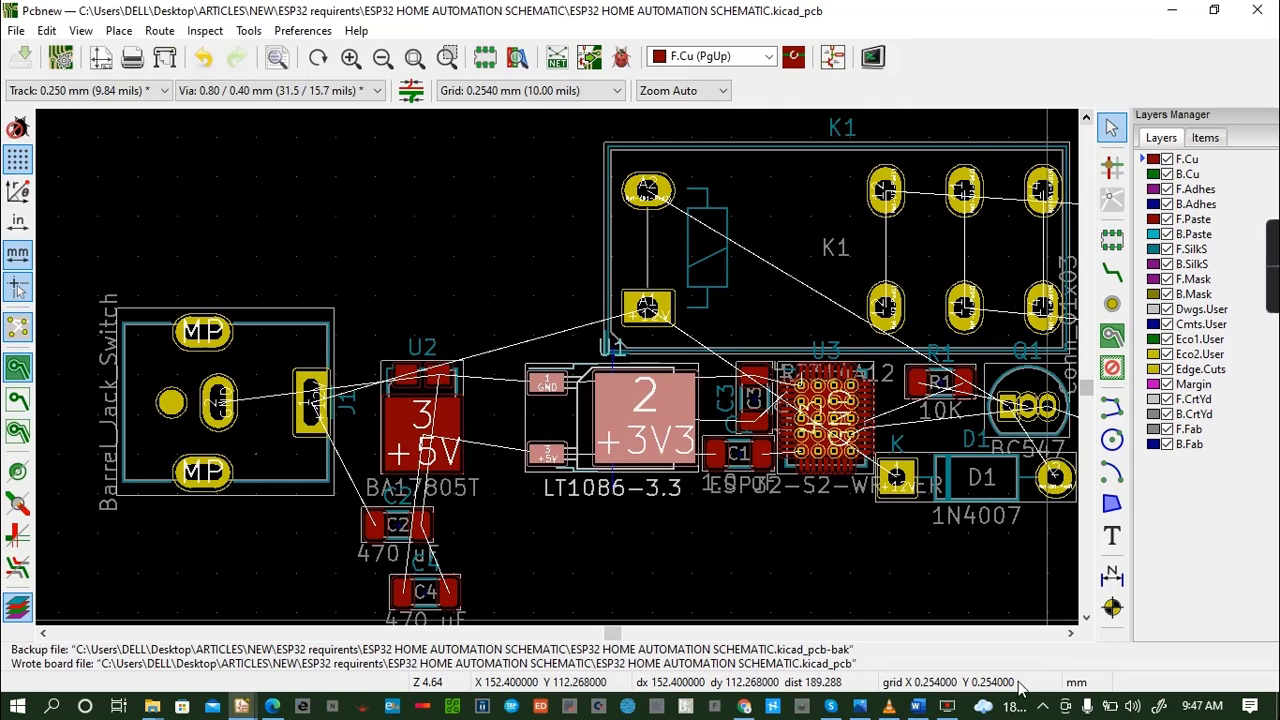
pyautogui.click(1072, 634)
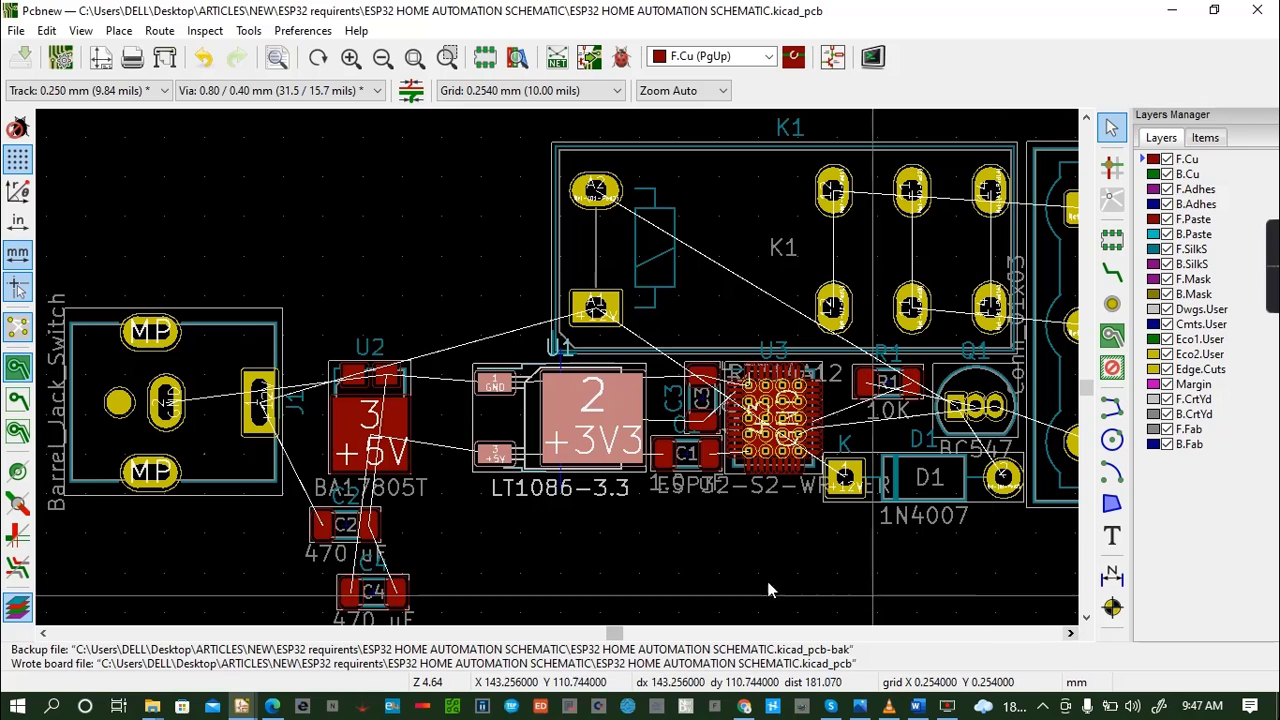
pyautogui.click(350, 423)
pyautogui.press('m')
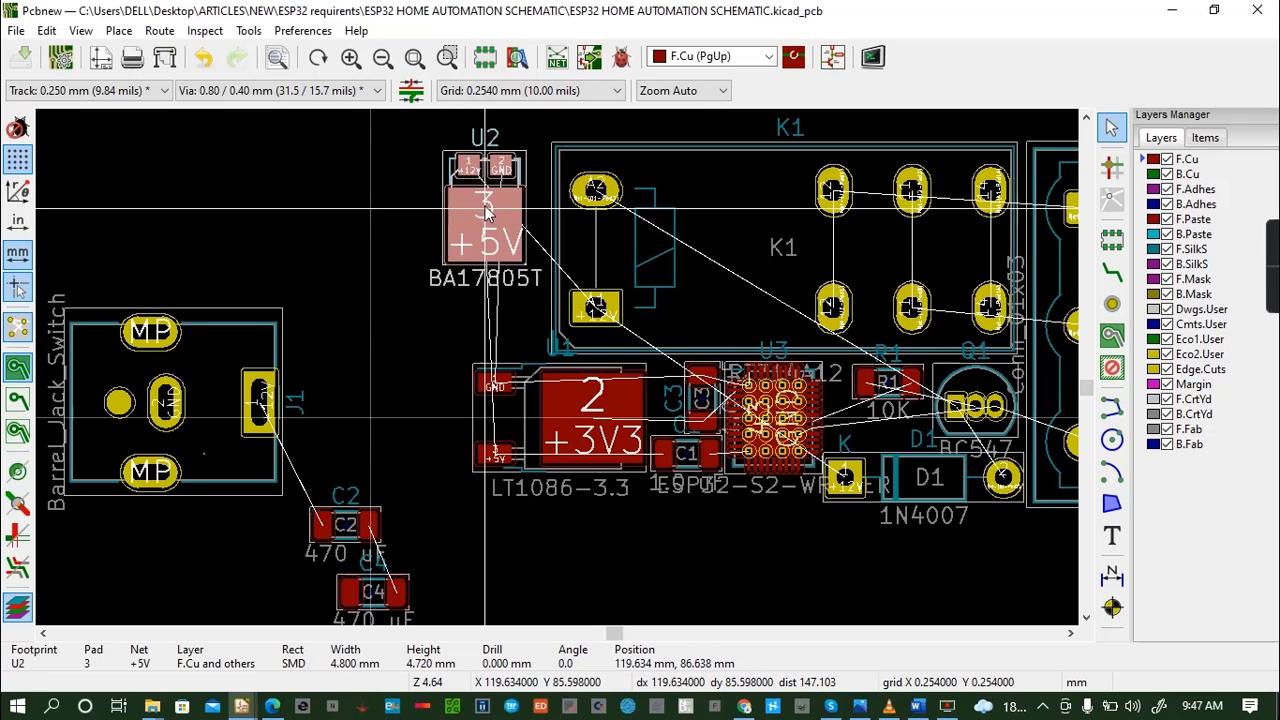
pyautogui.click(510, 260)
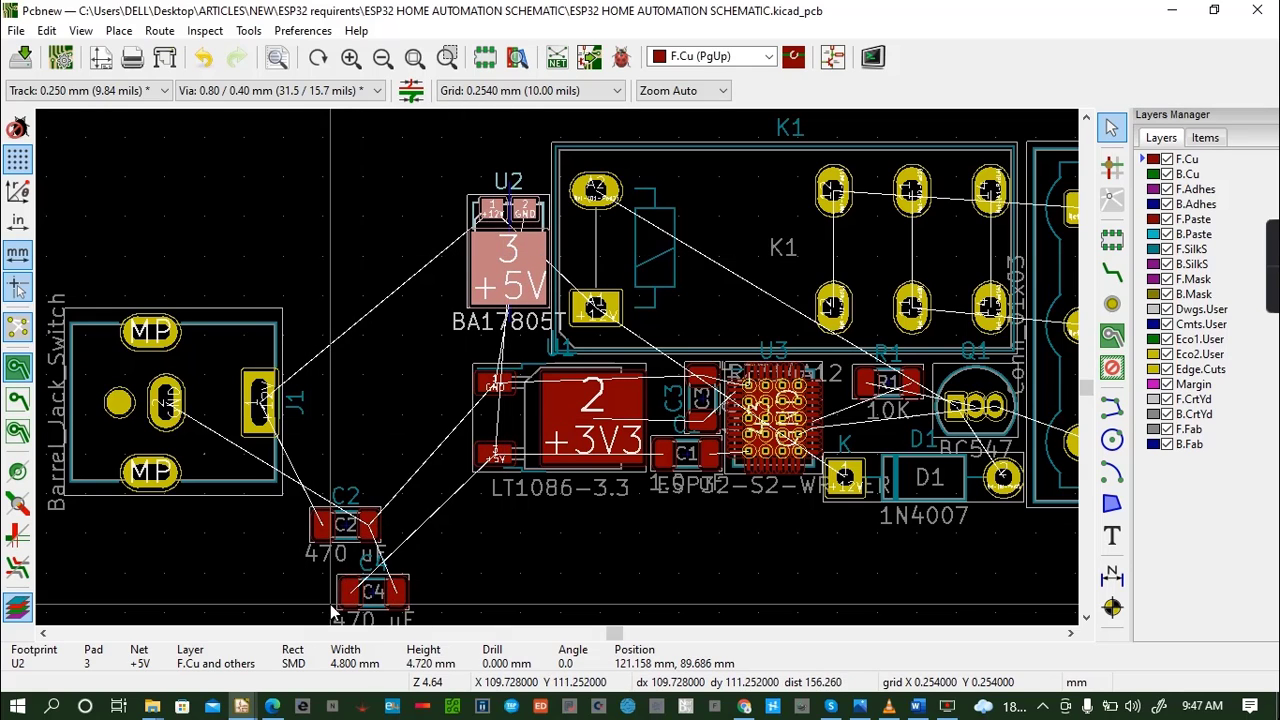
# - Move the 470 uF capacitor C2 directly above regulator U2 and capacitor C4 between U2 and U1
pyautogui.click(317, 533)
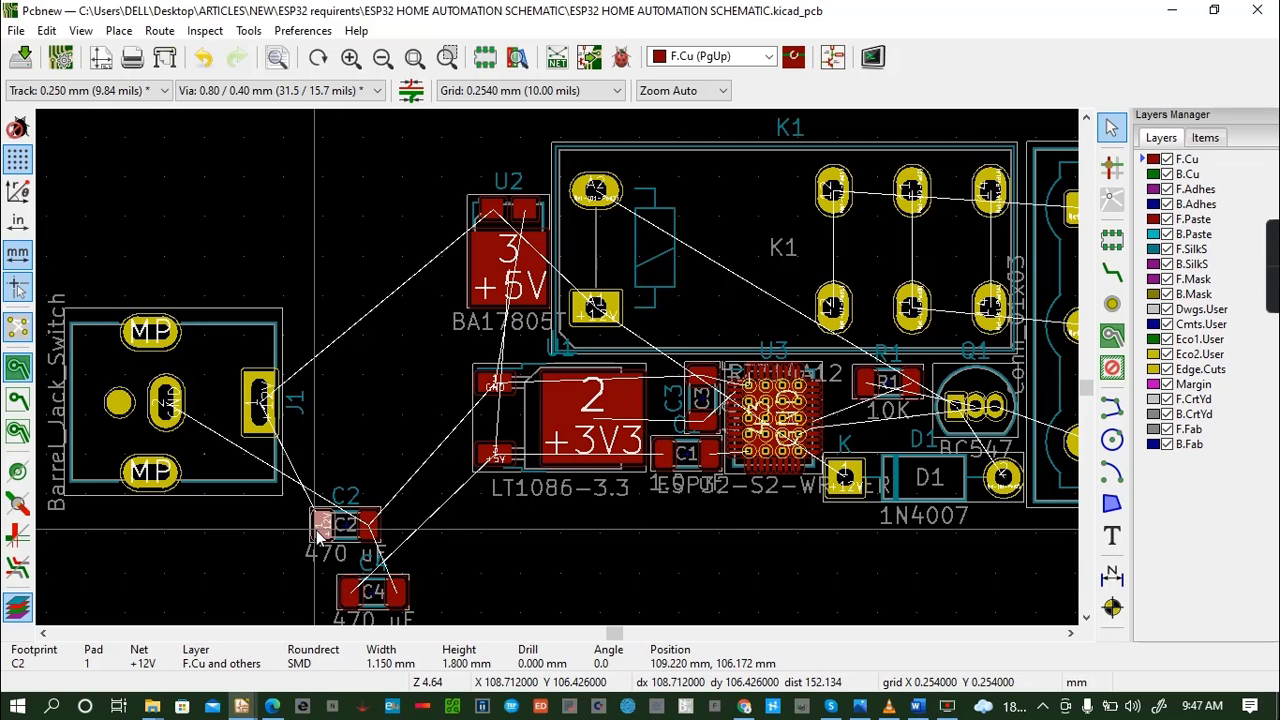
pyautogui.press('m')
pyautogui.moveTo(405, 333); pyautogui.dragTo(487, 196)
pyautogui.click(487, 196)
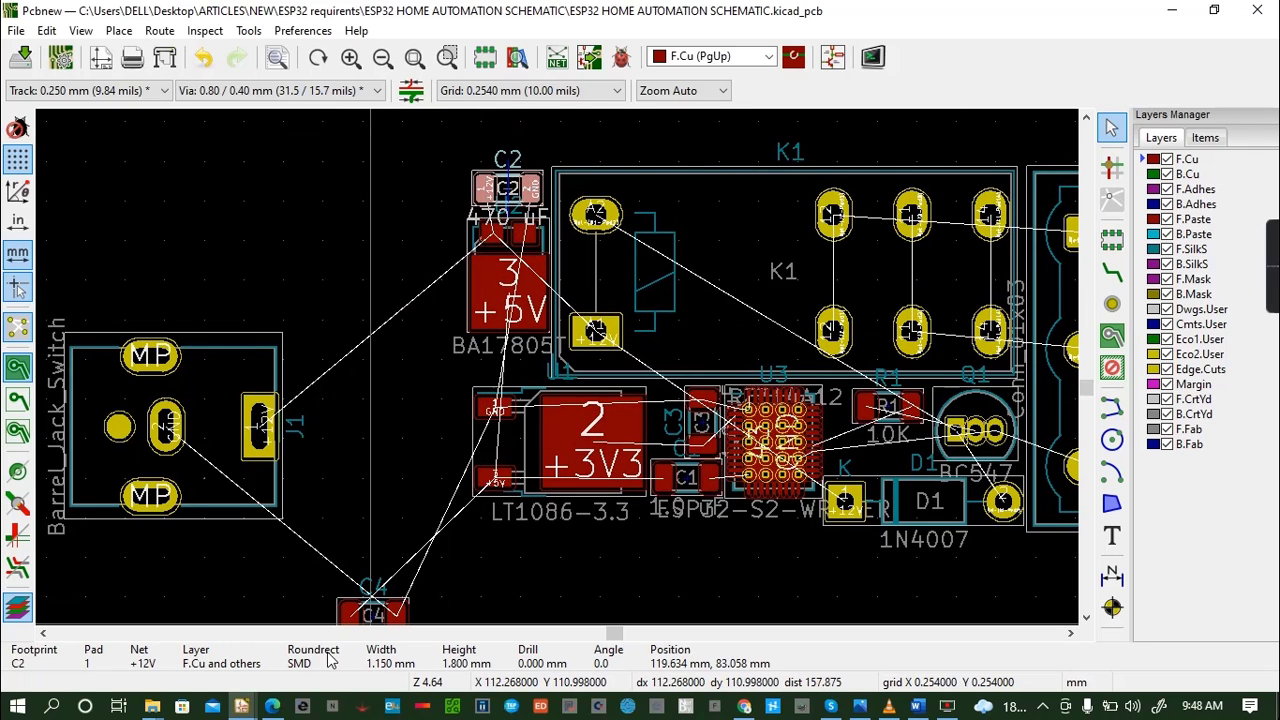
pyautogui.click(341, 614)
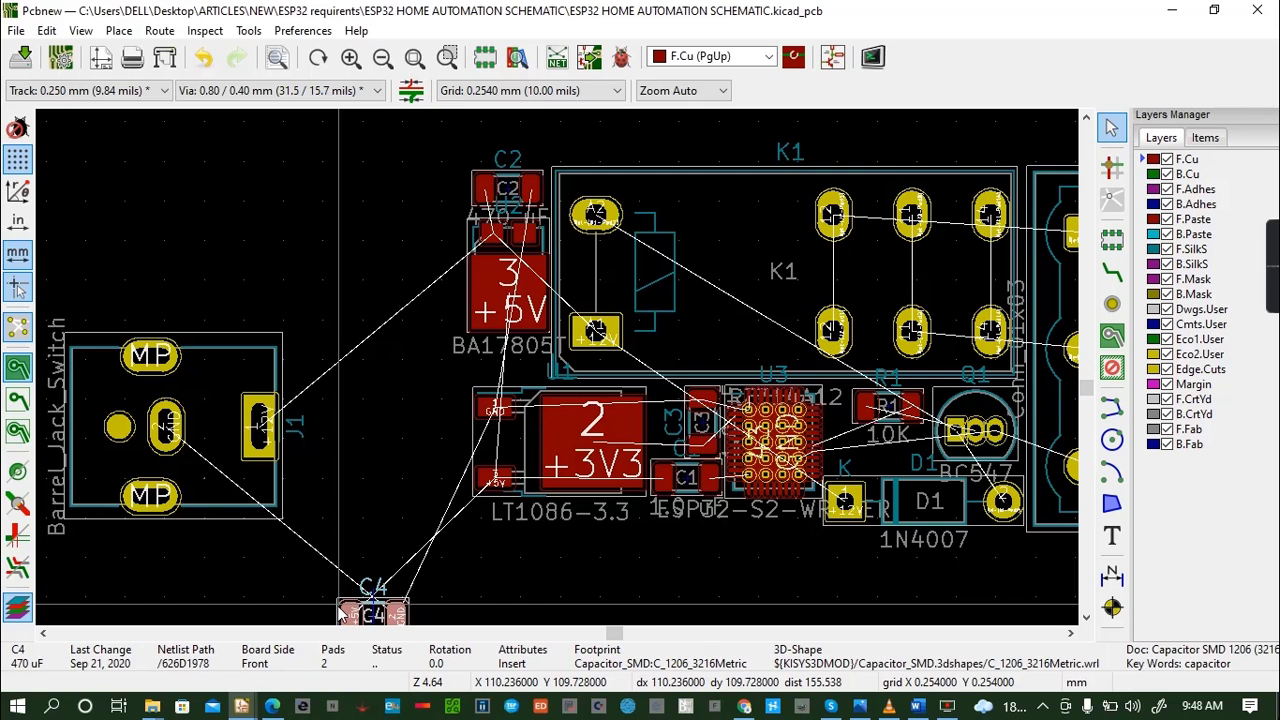
pyautogui.moveTo(341, 614); pyautogui.dragTo(509, 343)
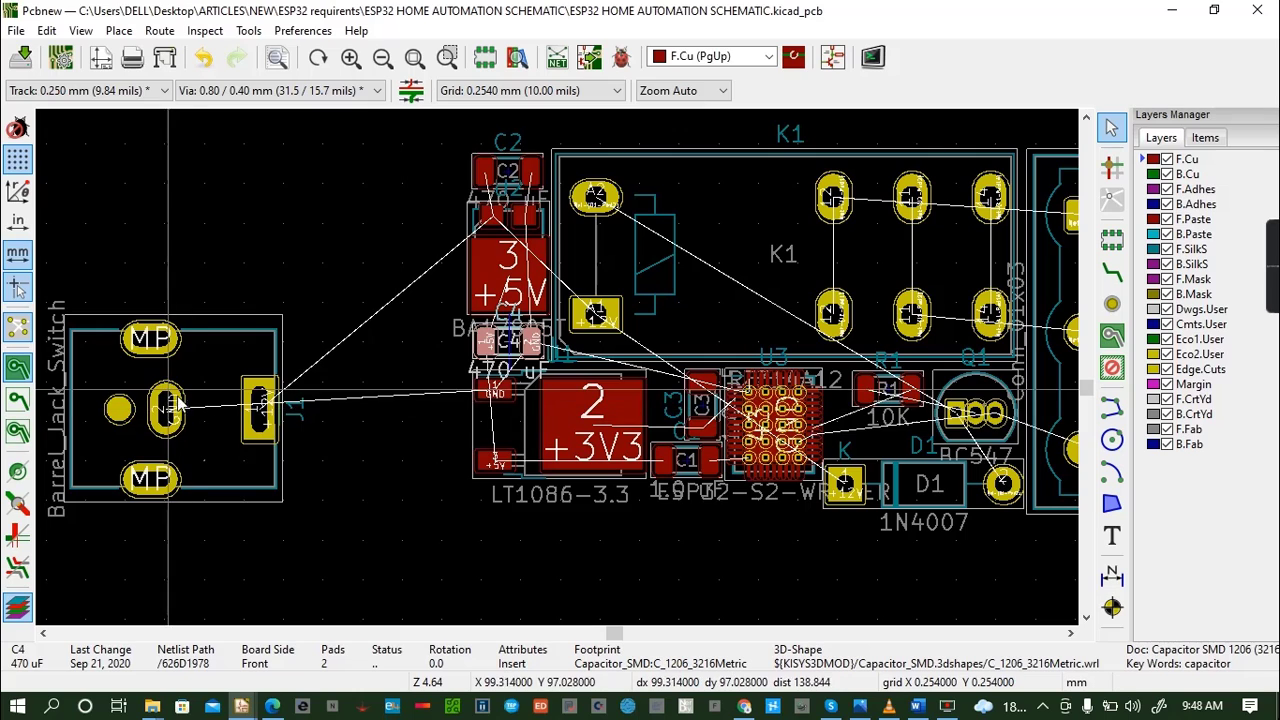
# - Move the barrel jack J1 up and right so it sits close beside regulator U2
pyautogui.click(204, 381)
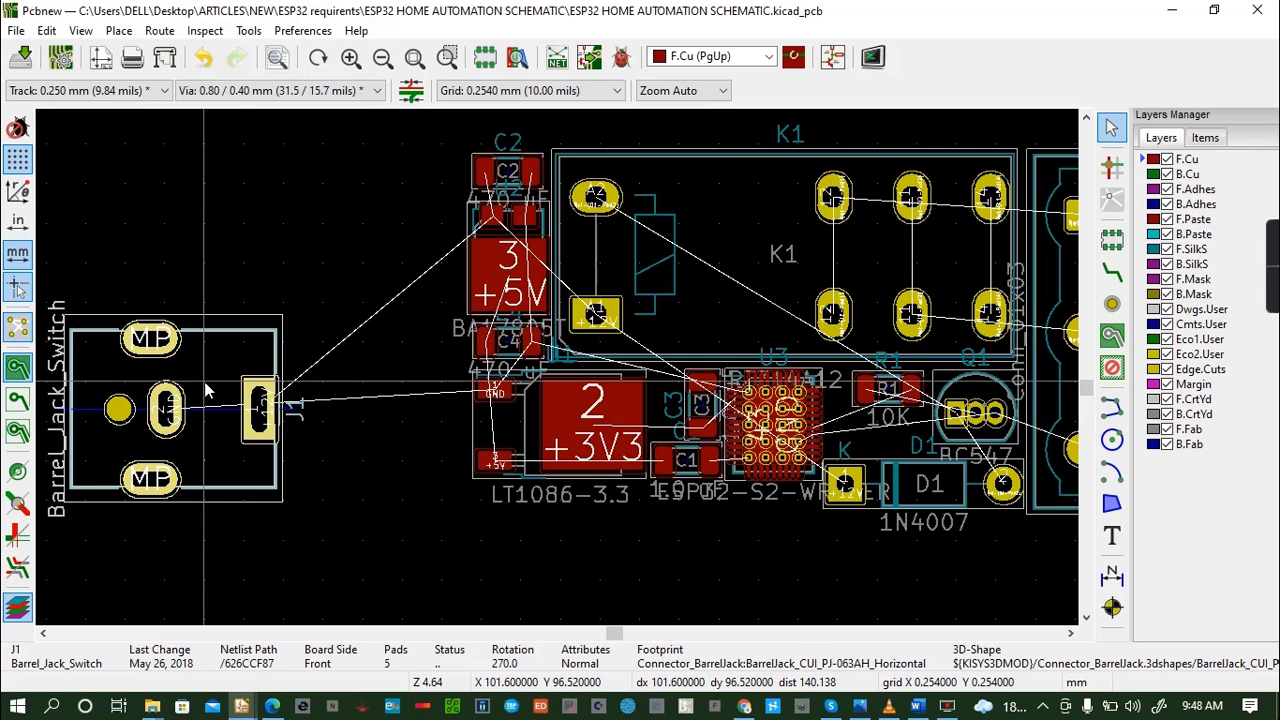
pyautogui.press('m')
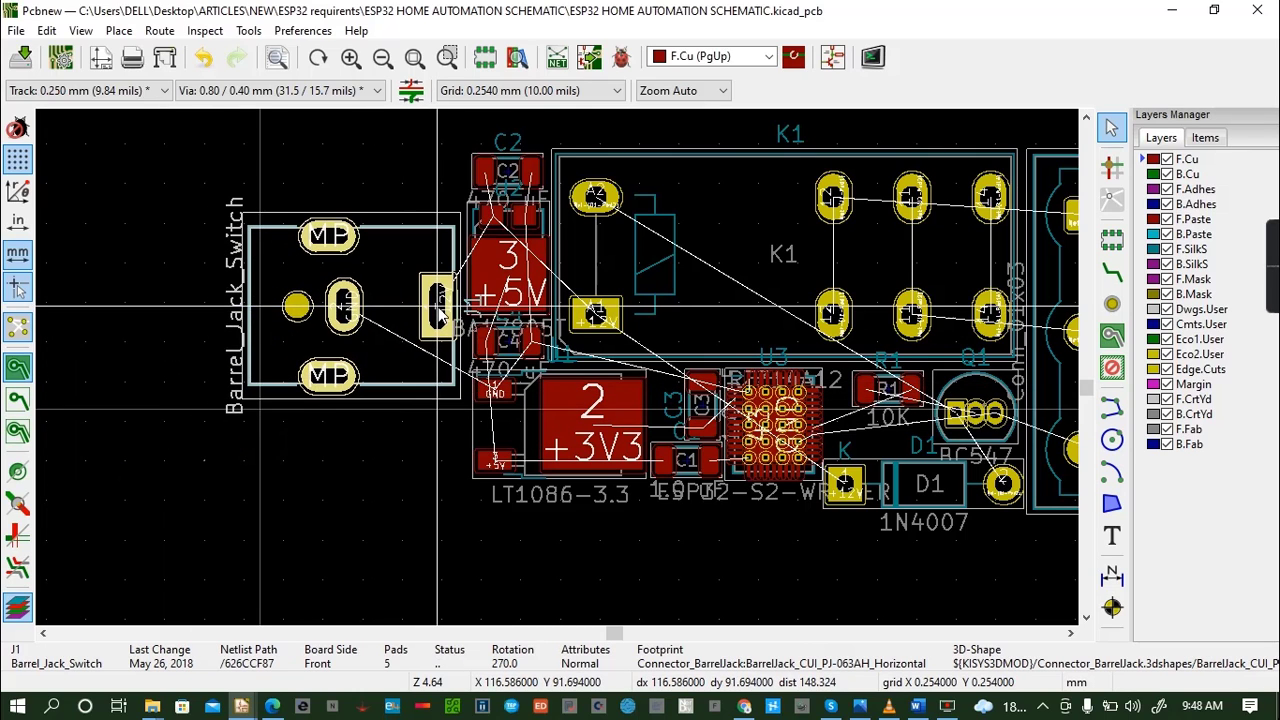
pyautogui.click(445, 315)
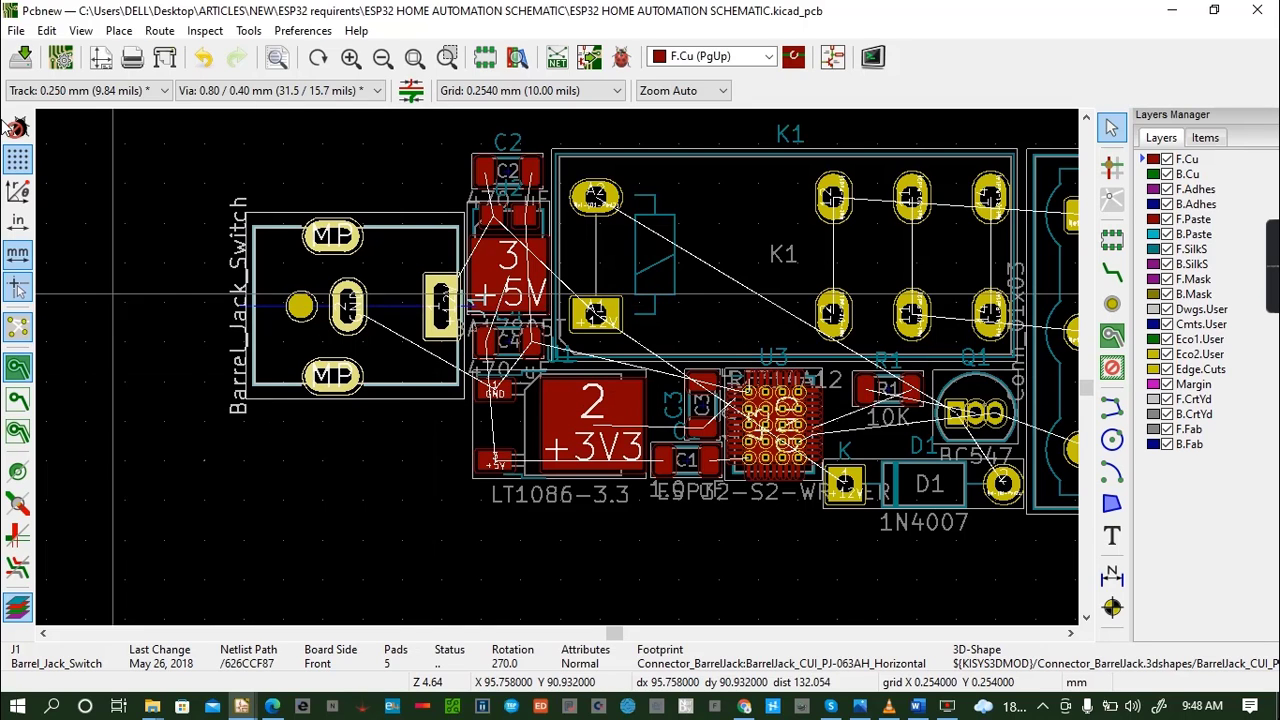
# - Open the board in the 3D Viewer and inspect the component placement up close from several angles
pyautogui.click(81, 31)
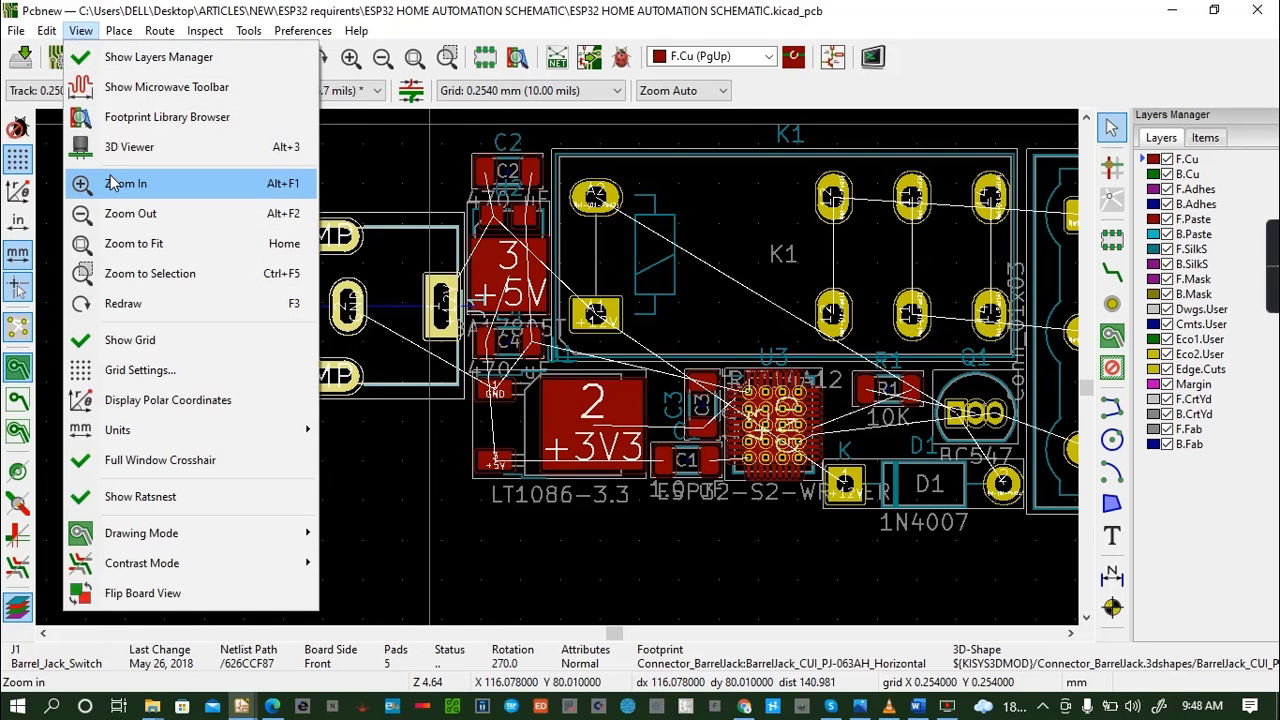
pyautogui.click(80, 147)
pyautogui.moveTo(503, 507); pyautogui.dragTo(518, 482)
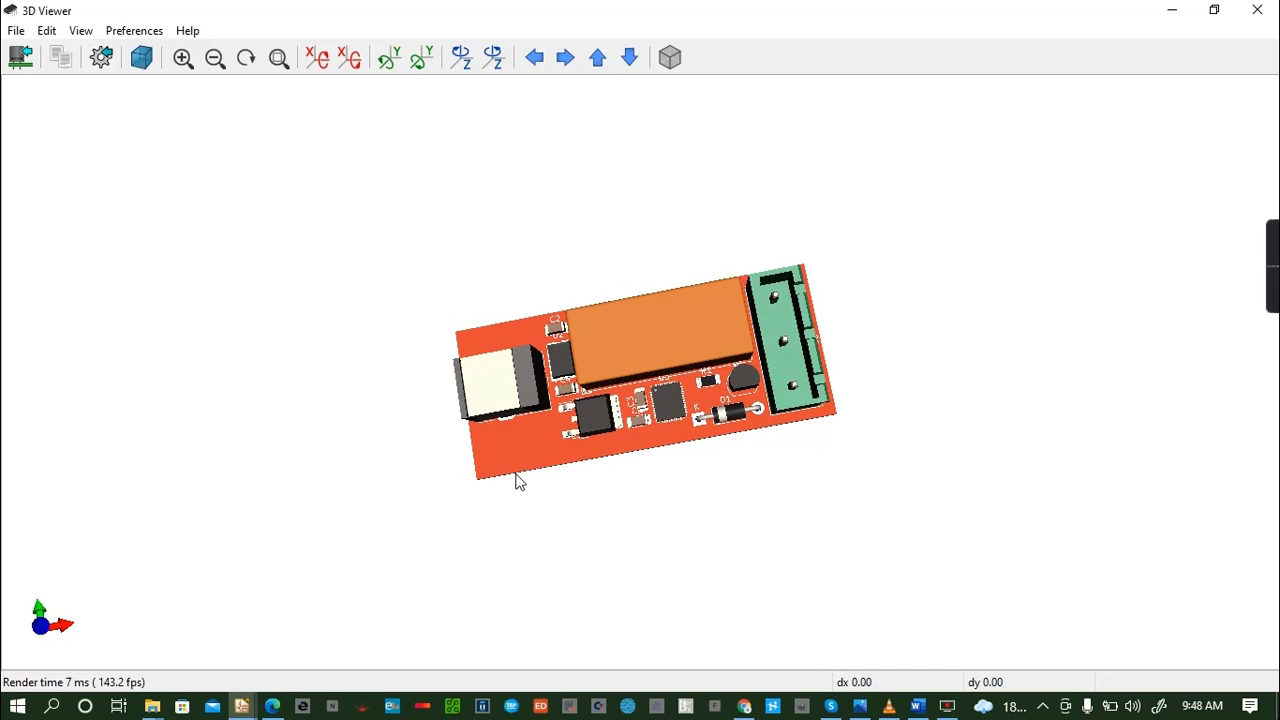
pyautogui.moveTo(766, 377); pyautogui.dragTo(565, 352)
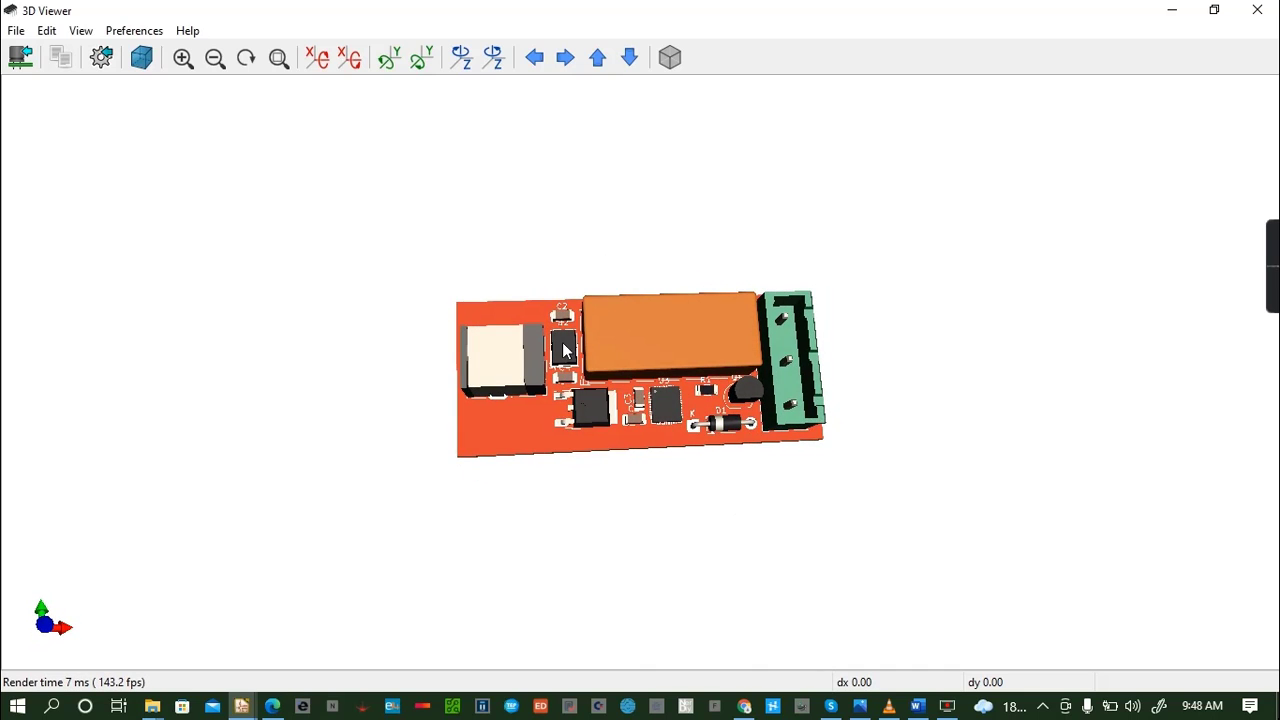
pyautogui.scroll(5, 564, 385)
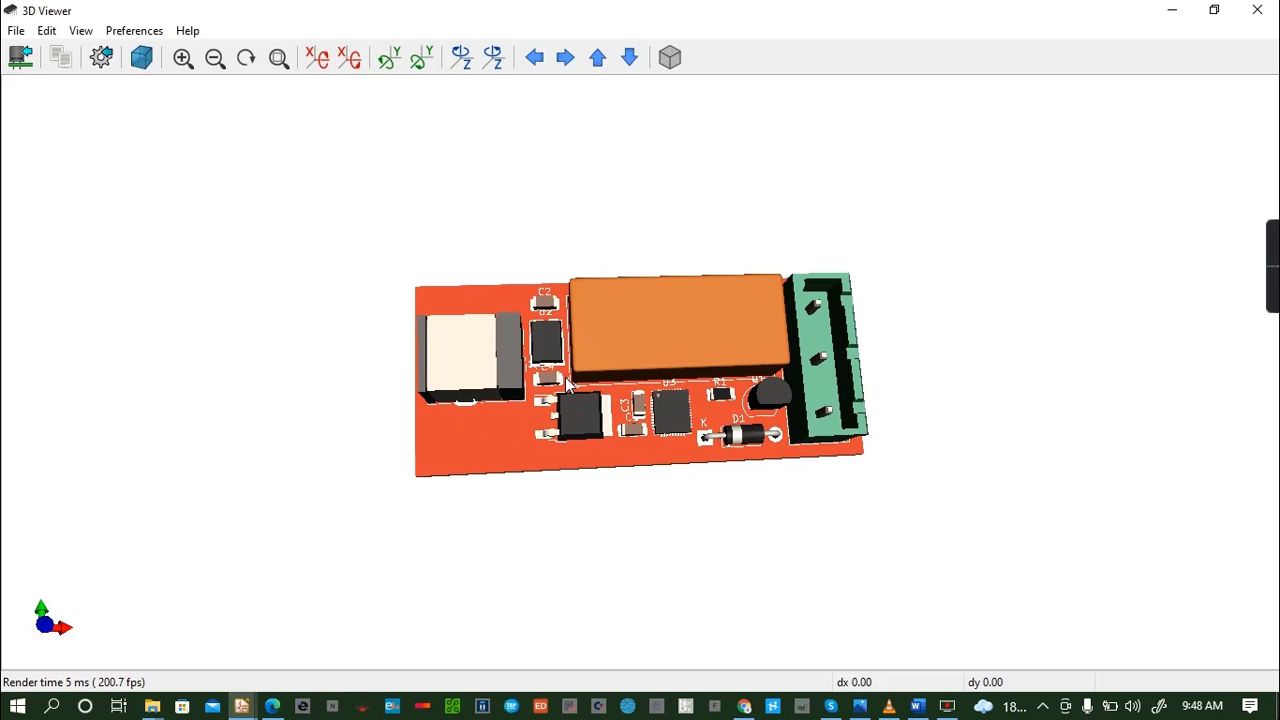
pyautogui.scroll(2, 565, 385)
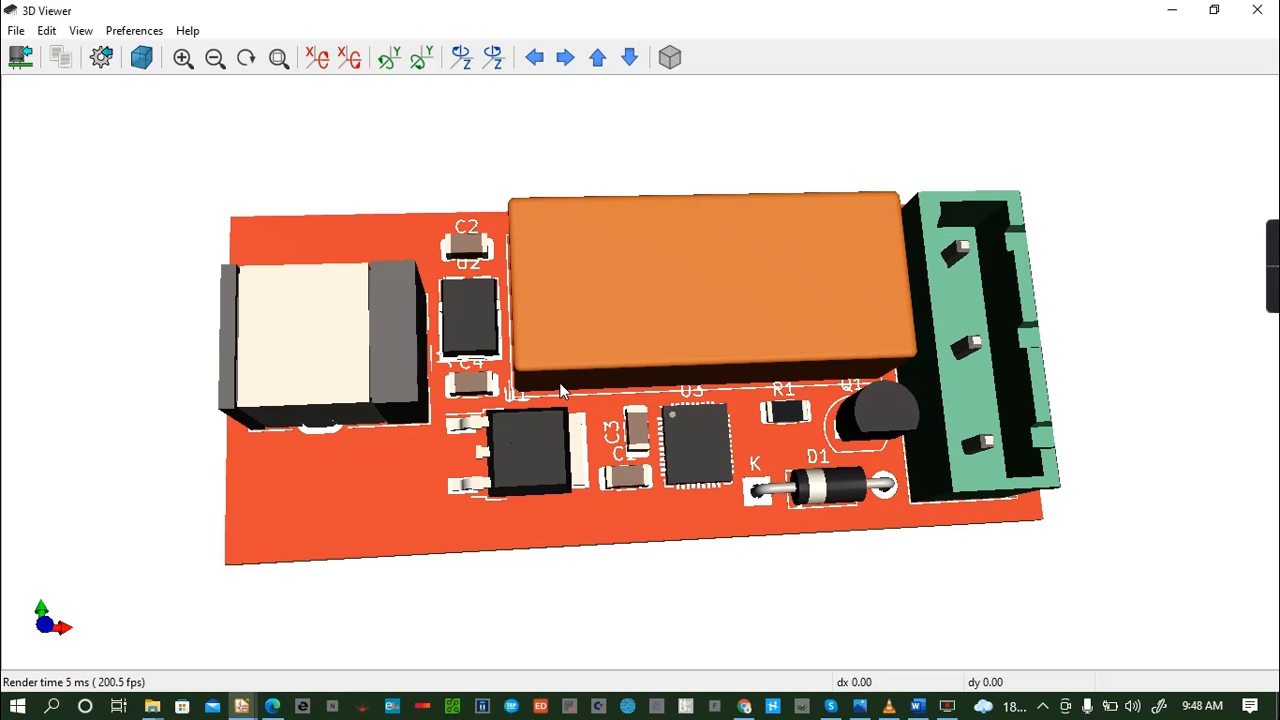
pyautogui.scroll(-2, 563, 391)
pyautogui.scroll(2, 563, 393)
pyautogui.moveTo(472, 488); pyautogui.dragTo(440, 300)
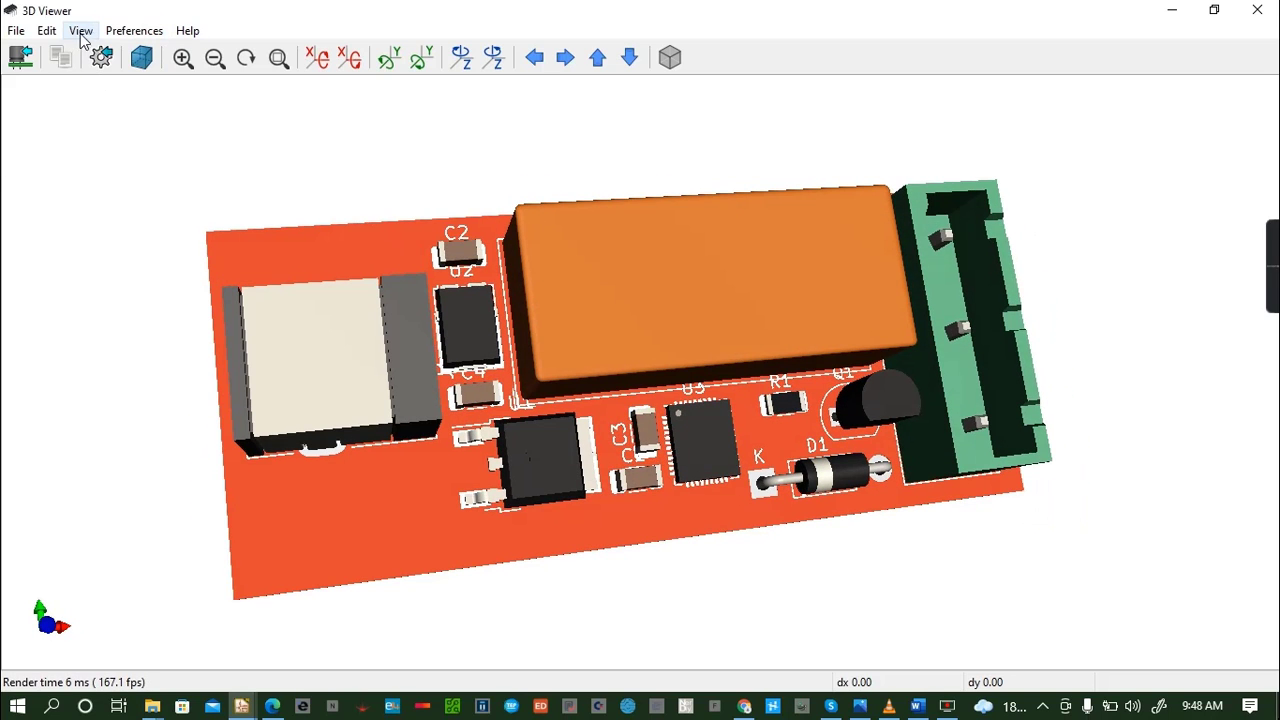
pyautogui.click(150, 33)
pyautogui.moveTo(172, 132)
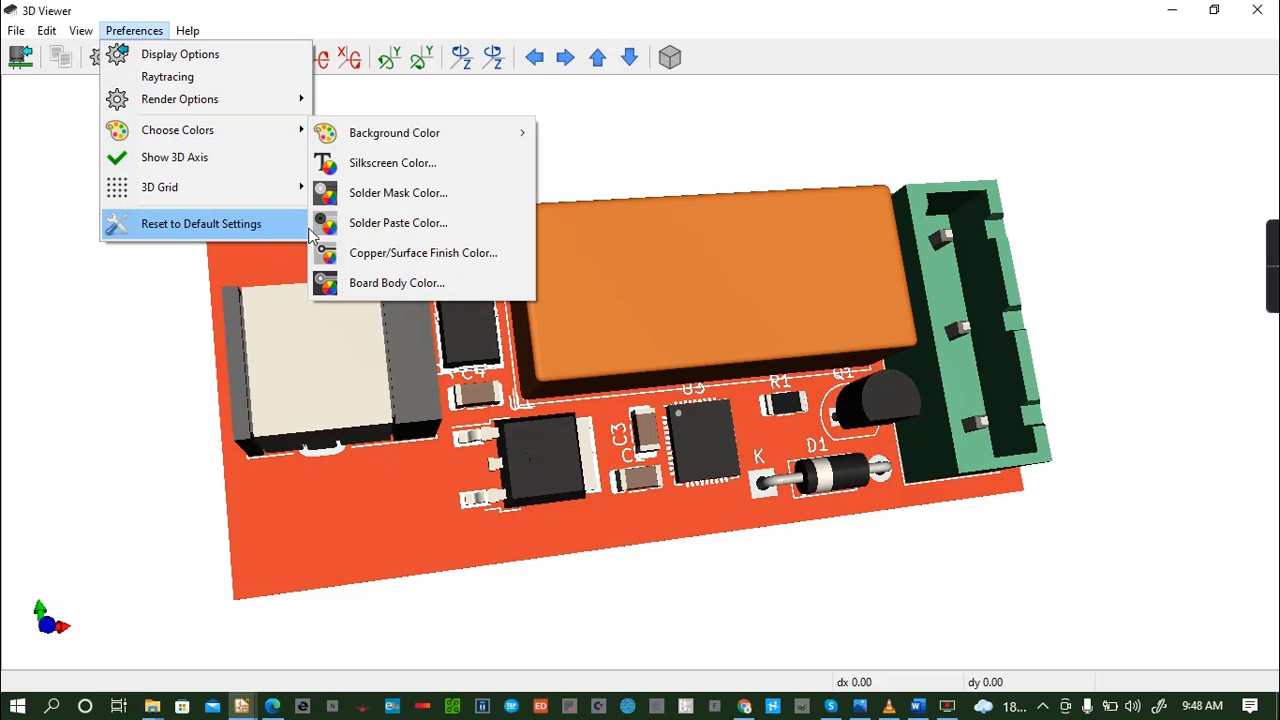
pyautogui.click(395, 285)
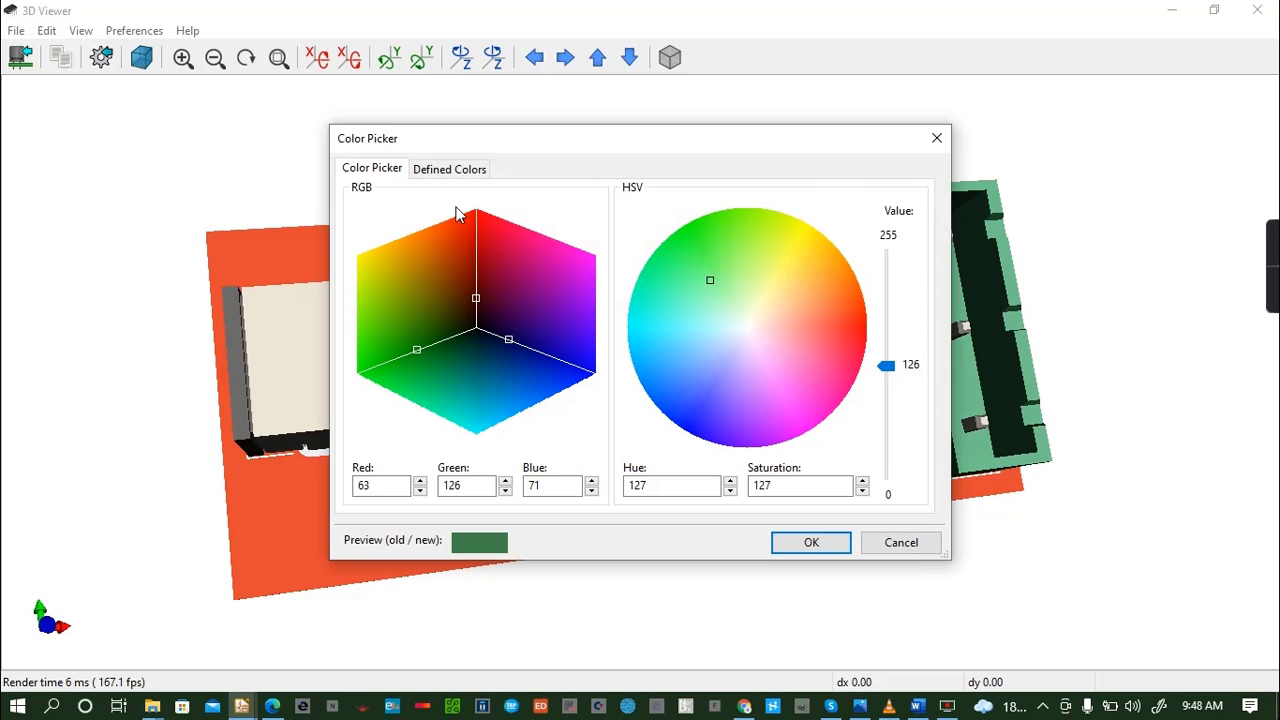
pyautogui.click(450, 172)
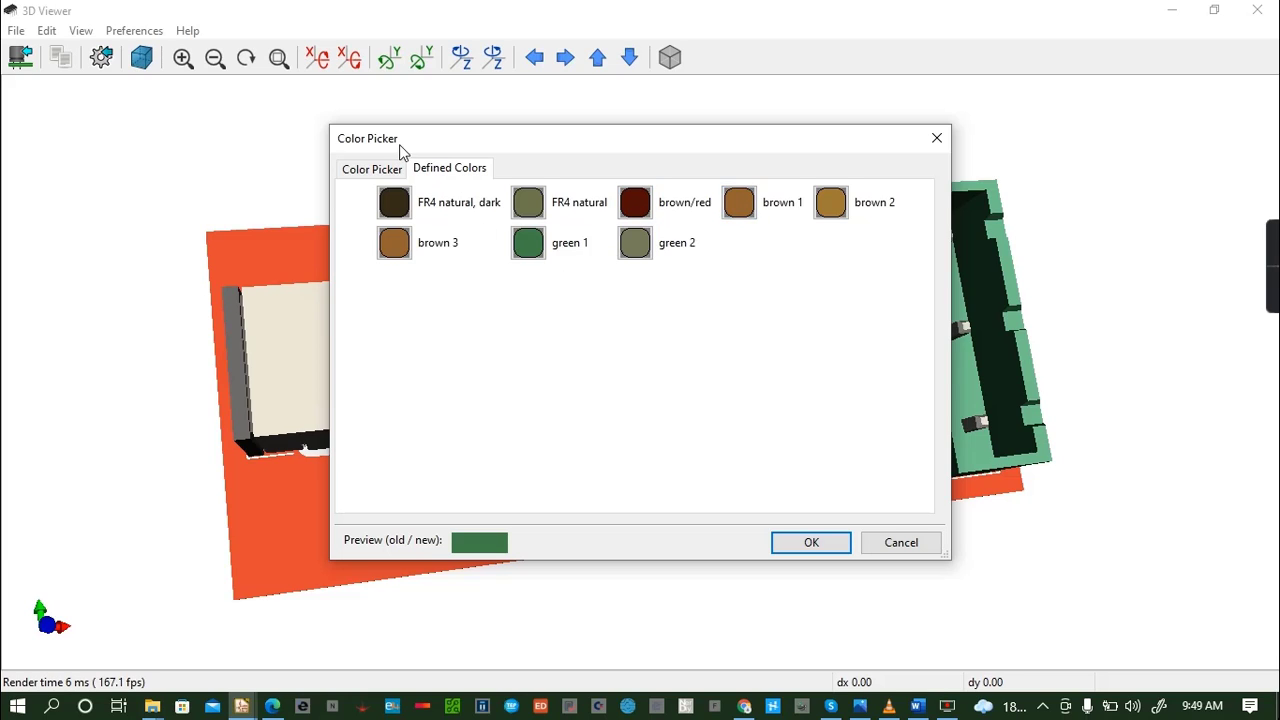
pyautogui.click(373, 170)
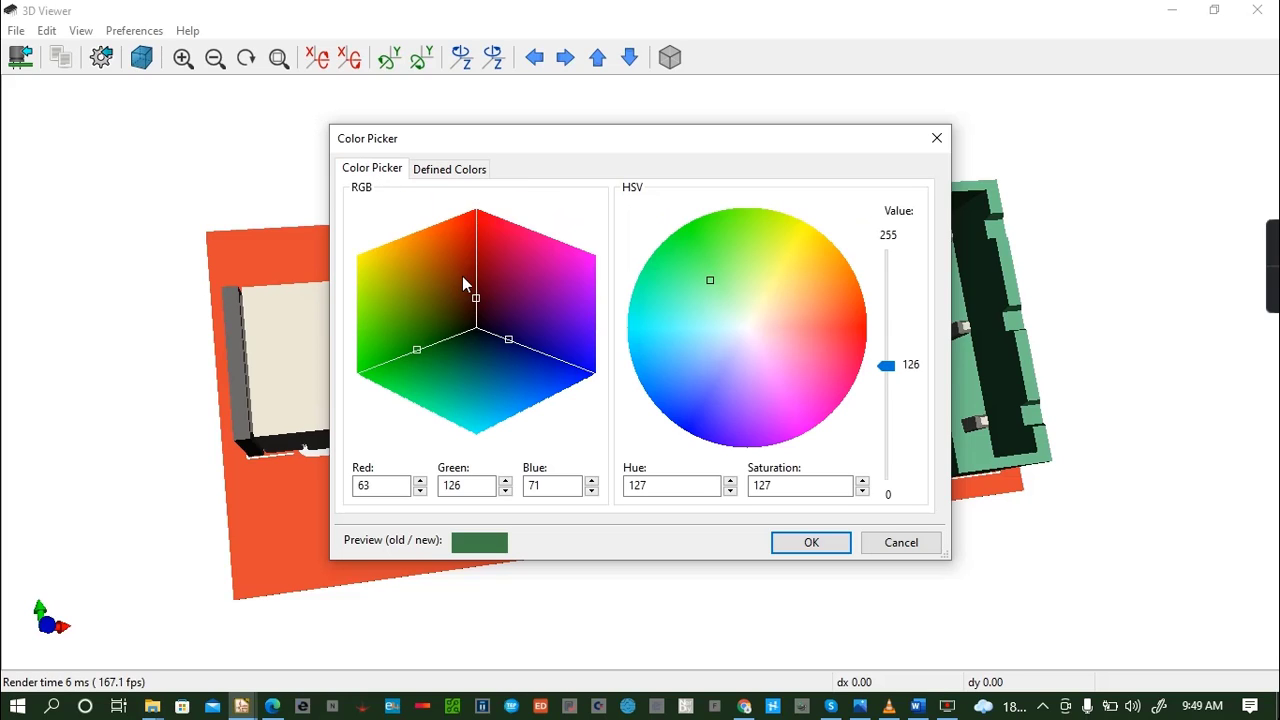
pyautogui.click(937, 140)
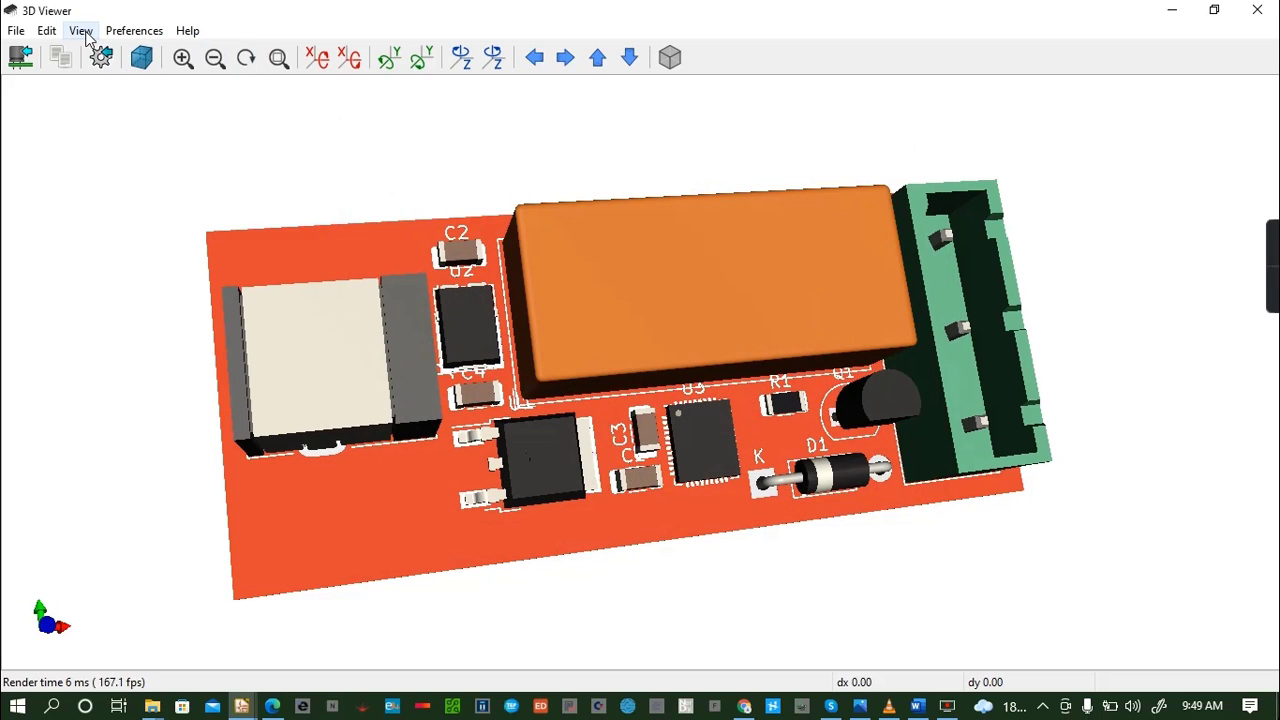
# - Set the solder mask color to the predefined Red, look over the board and close the 3D Viewer
pyautogui.click(134, 30)
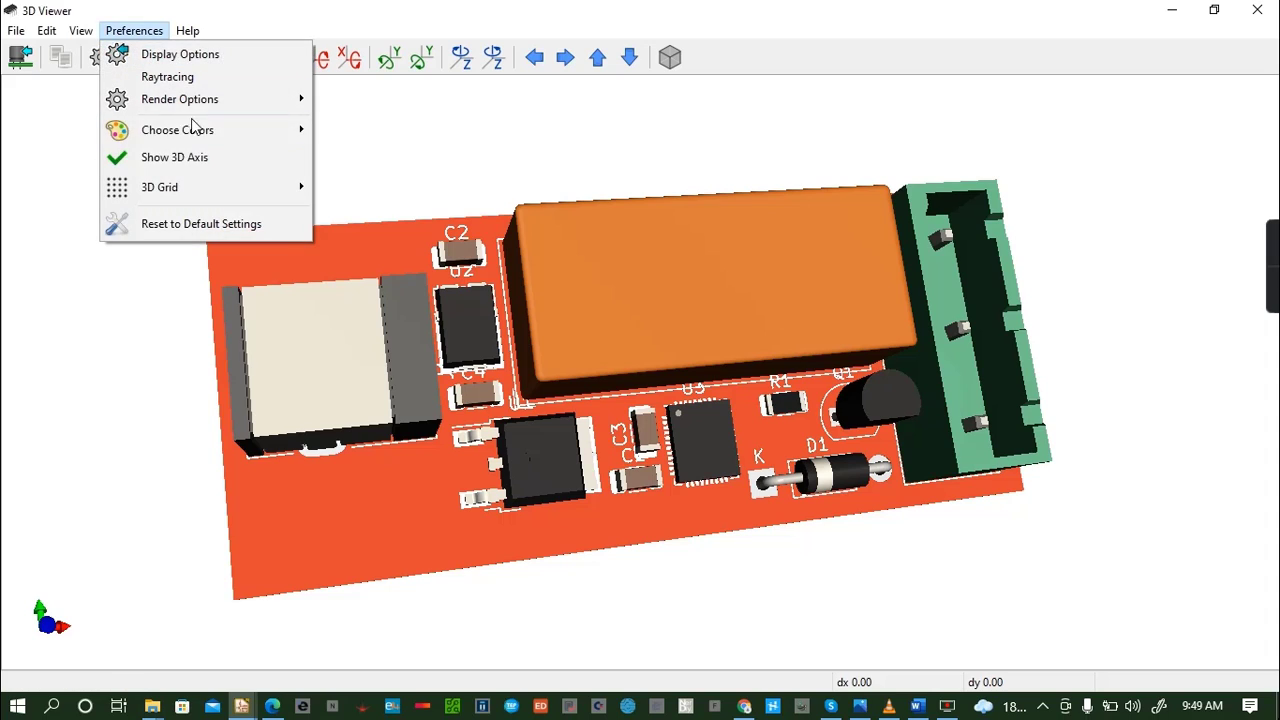
pyautogui.moveTo(214, 137)
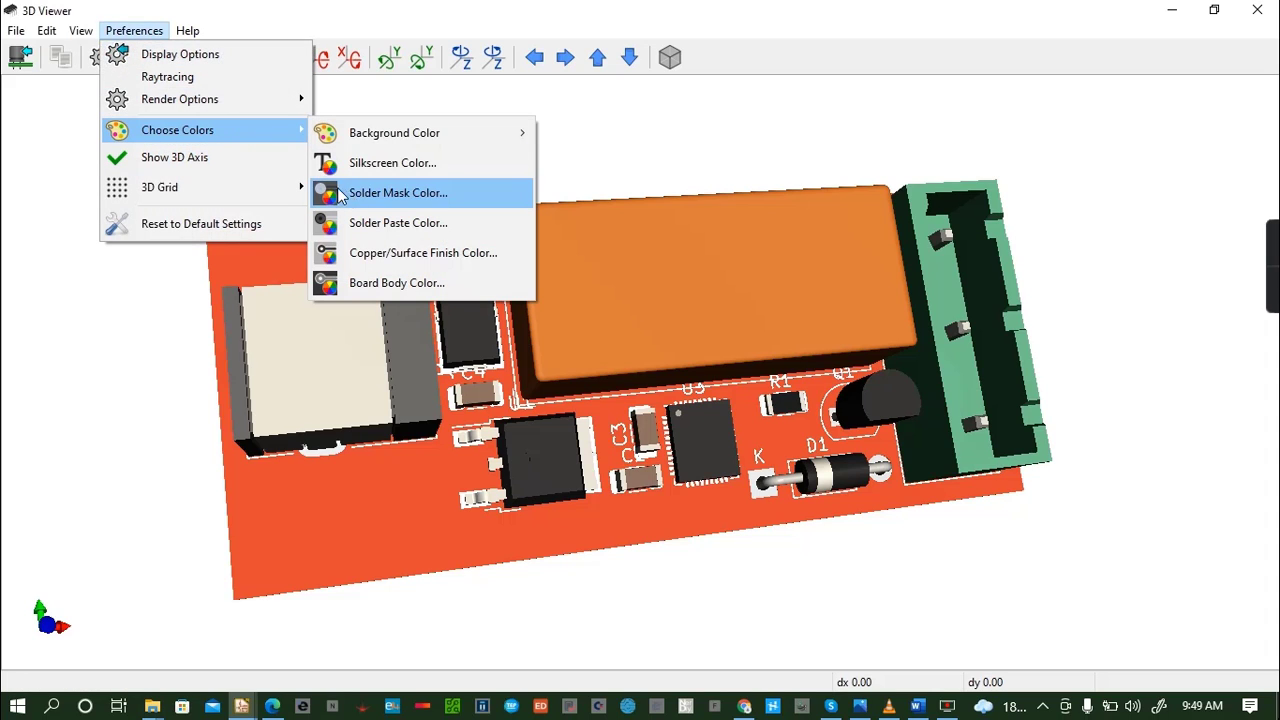
pyautogui.click(405, 196)
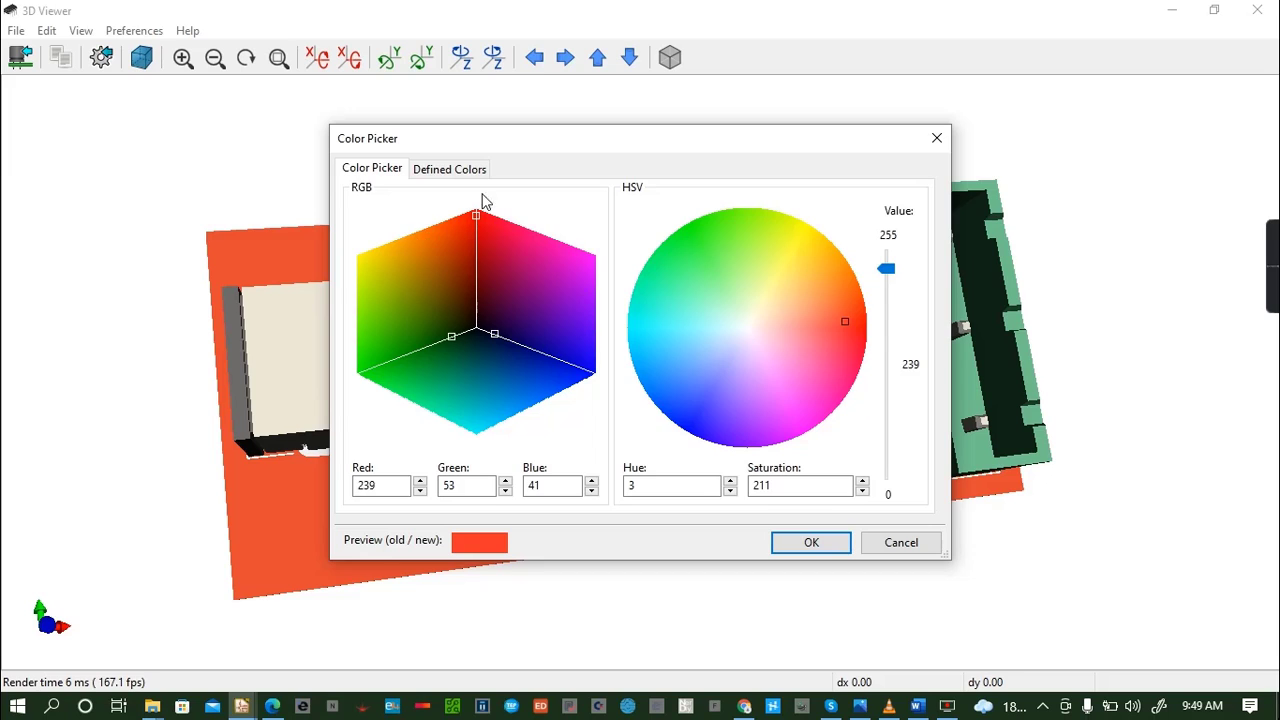
pyautogui.click(450, 170)
pyautogui.click(697, 204)
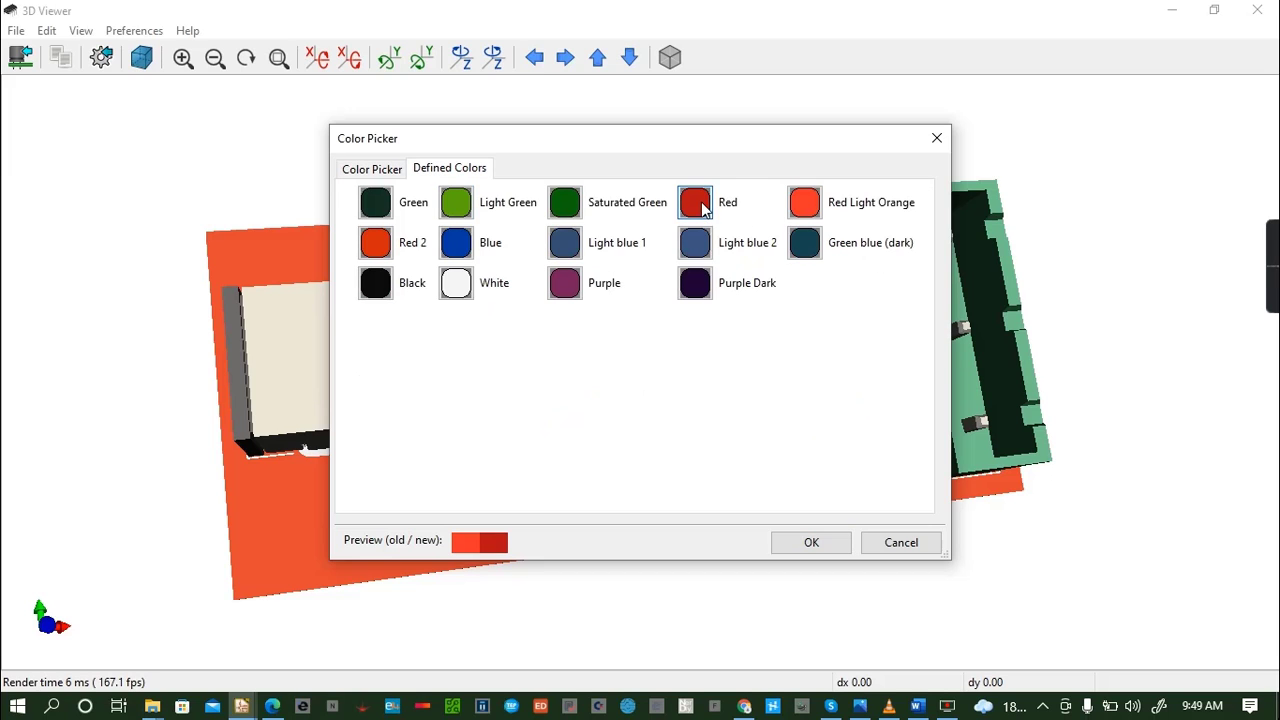
pyautogui.click(836, 542)
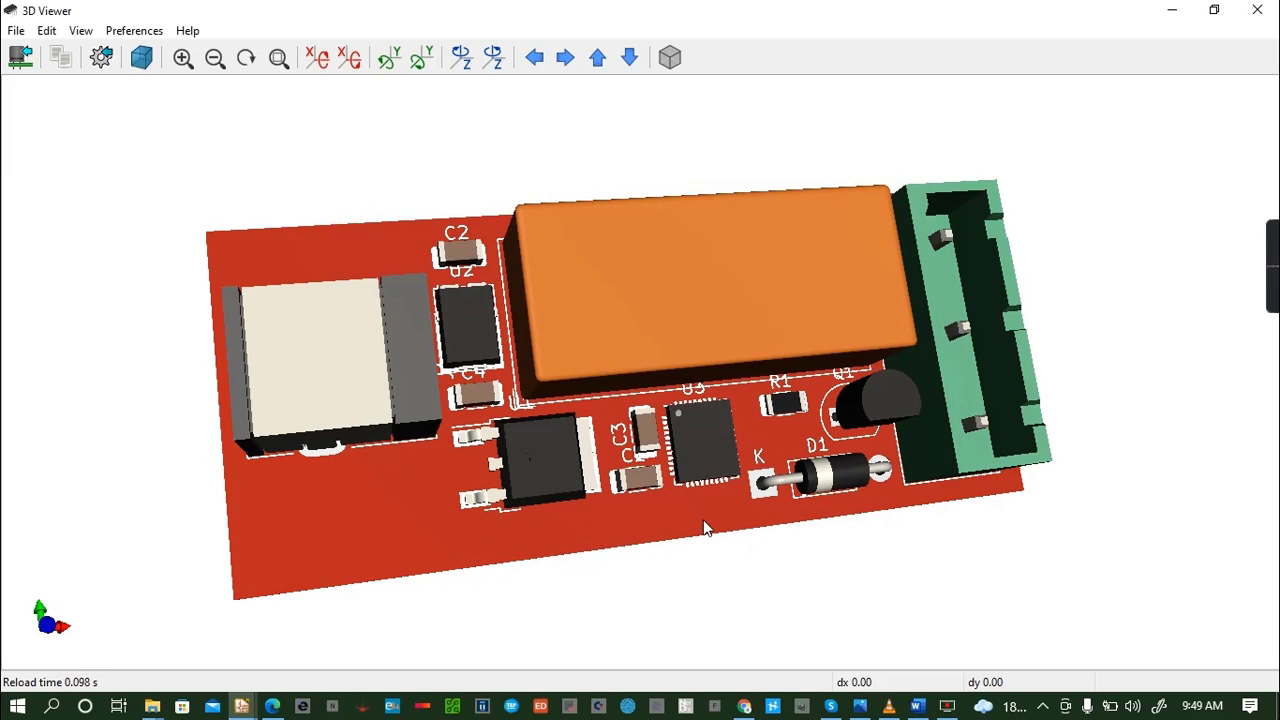
pyautogui.moveTo(704, 527); pyautogui.dragTo(586, 495)
pyautogui.moveTo(434, 382); pyautogui.dragTo(760, 300)
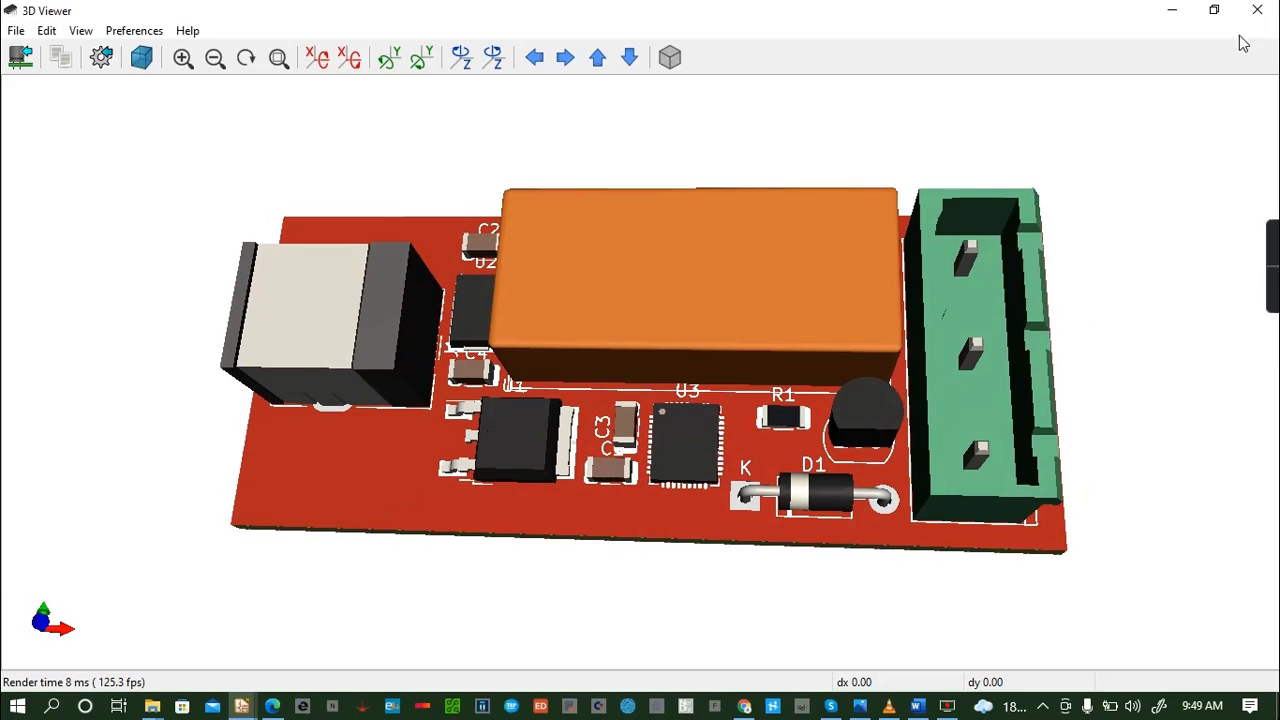
pyautogui.click(1272, 8)
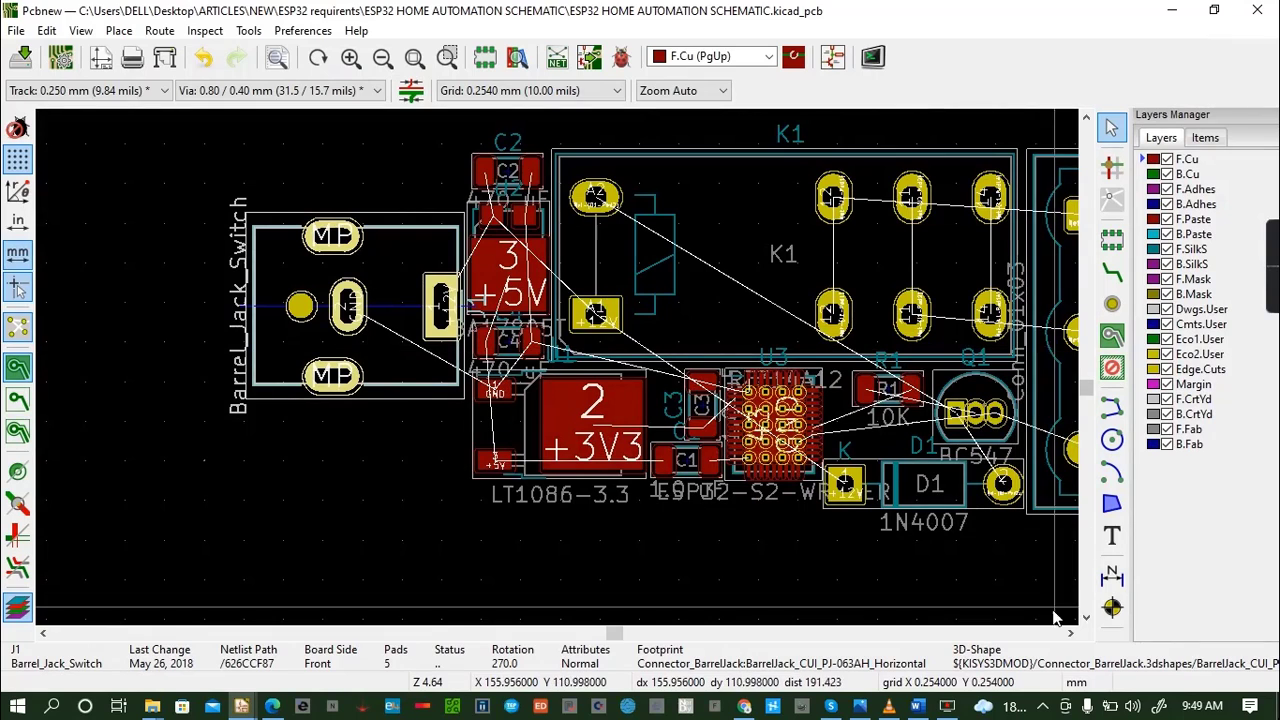
# - Draw a closed rectangular board outline about 60.5 by 24.6 mm on the Edge.Cuts layer, tightly enclosing all the footprints
pyautogui.click(1070, 633)
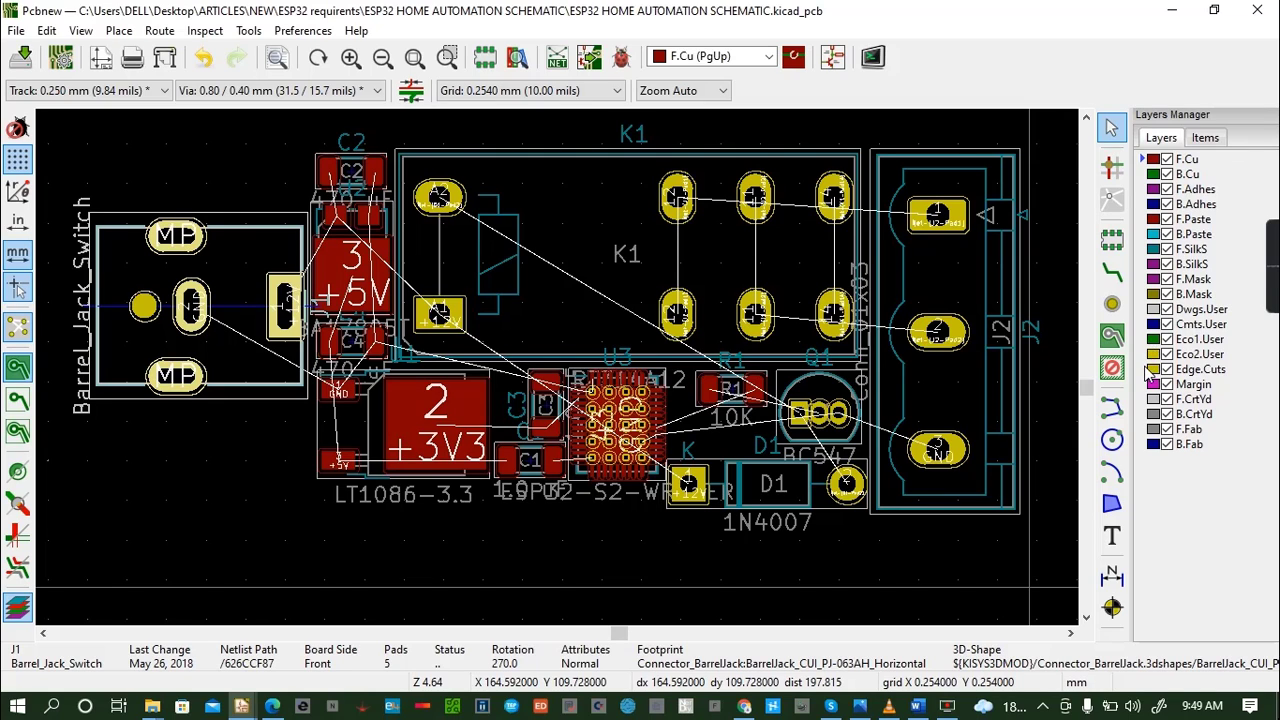
pyautogui.click(1149, 370)
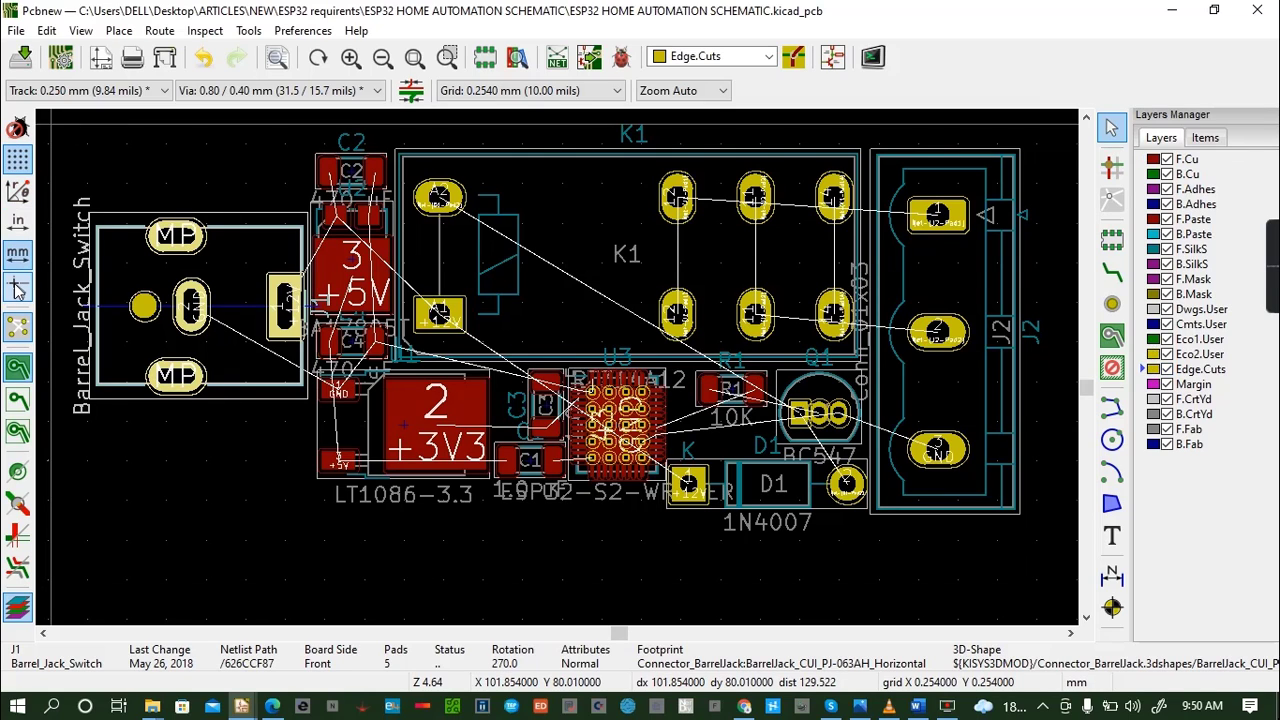
pyautogui.click(1112, 405)
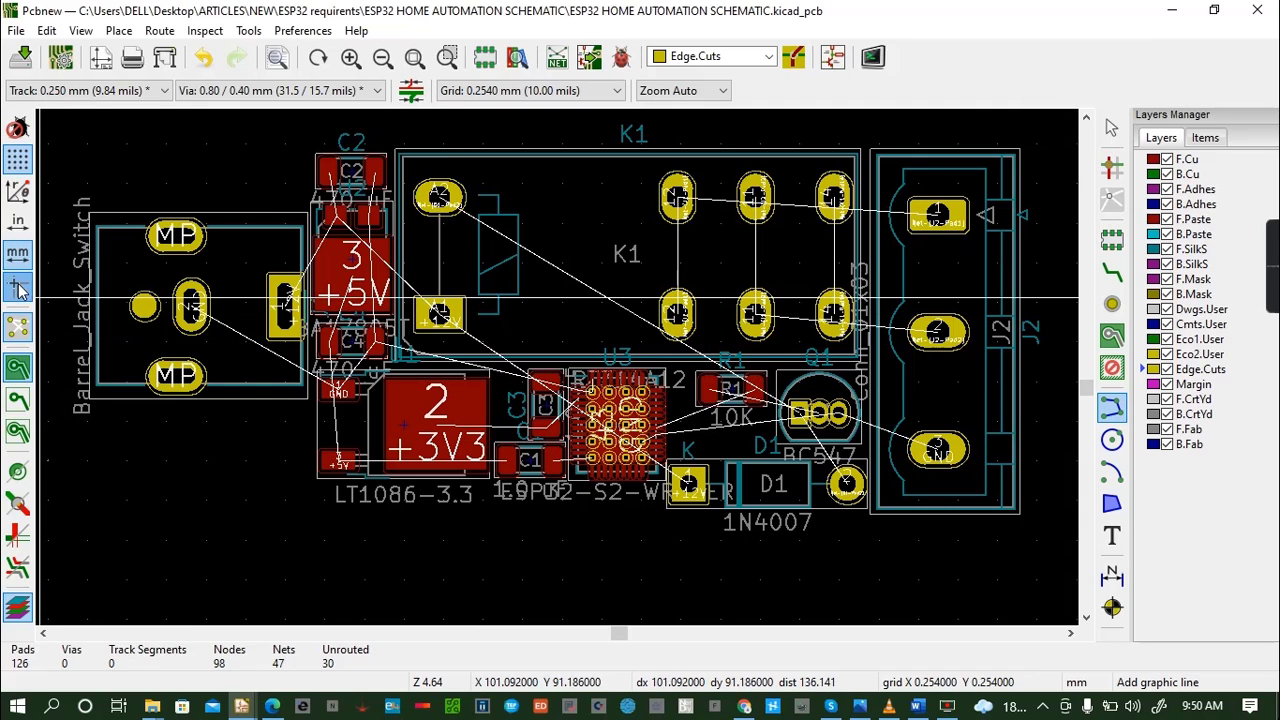
pyautogui.click(19, 288)
pyautogui.click(19, 288)
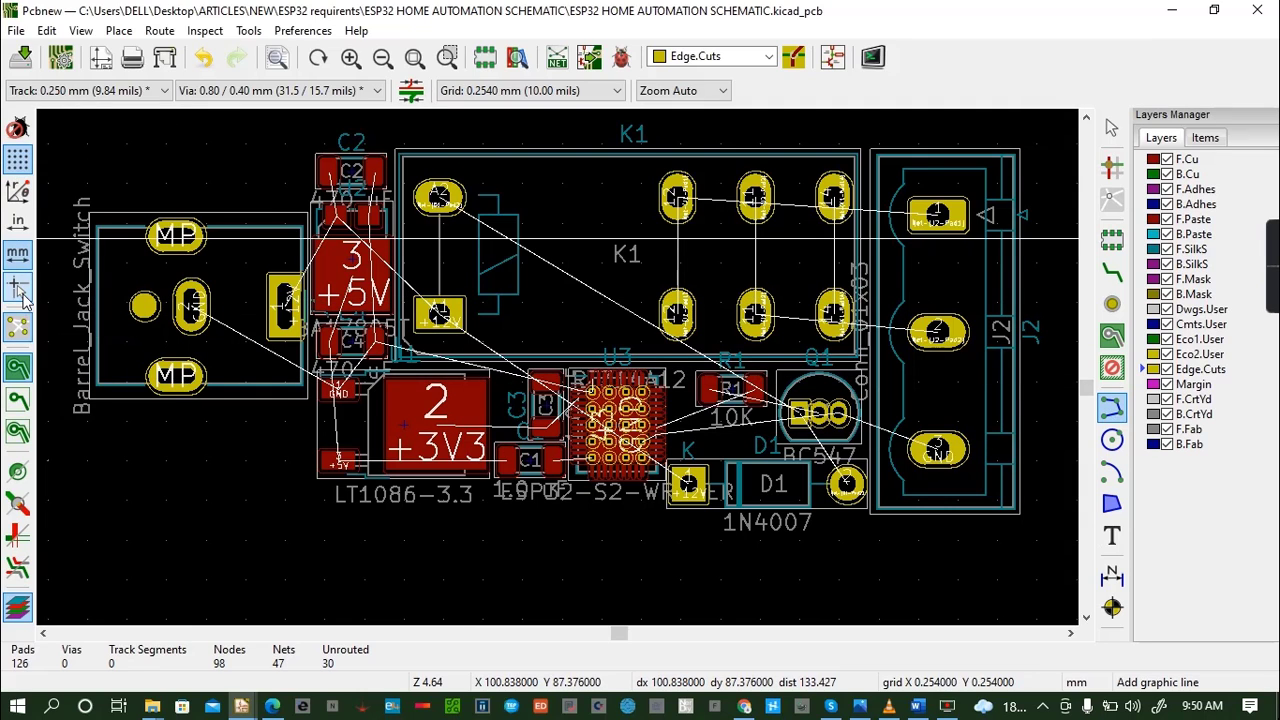
pyautogui.click(84, 139)
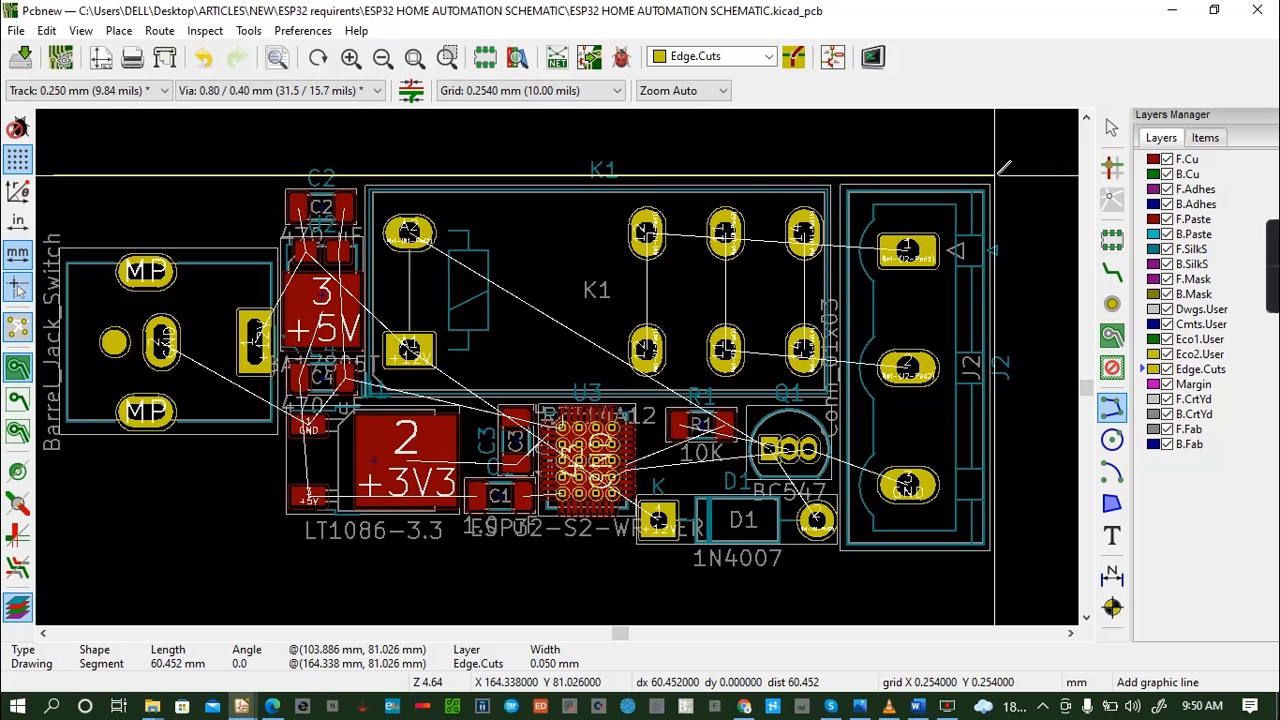
pyautogui.click(996, 175)
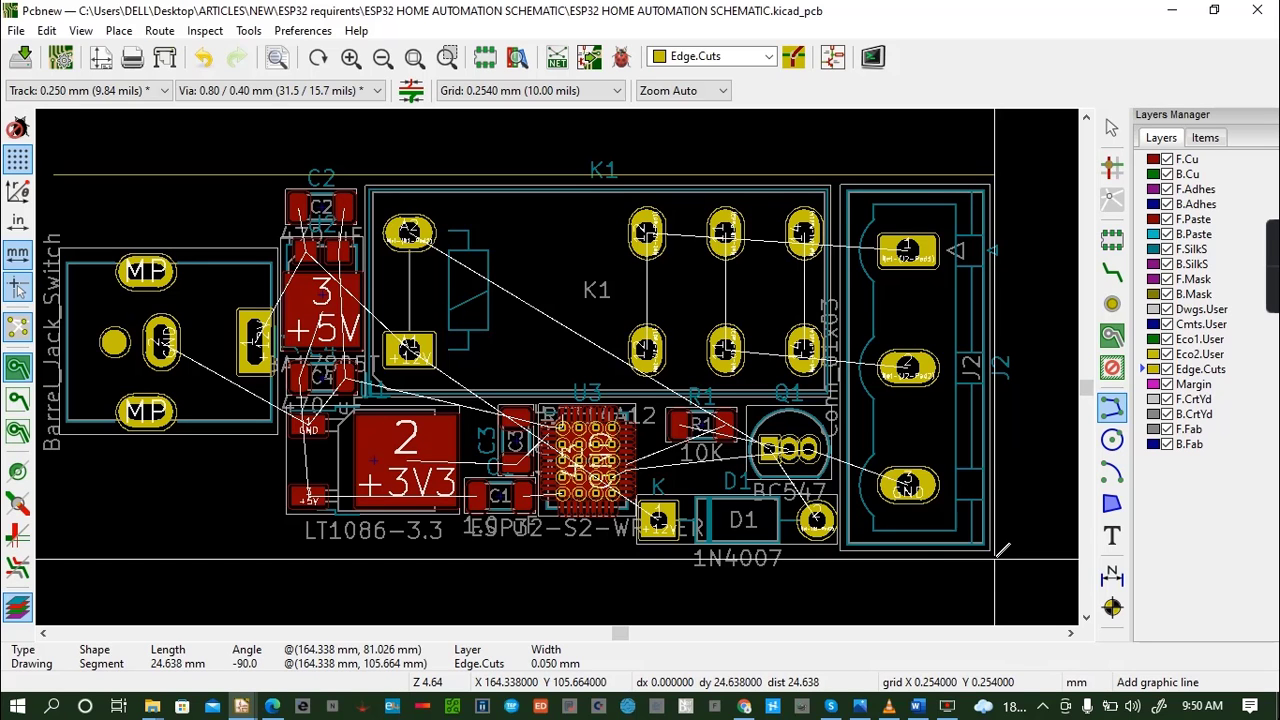
pyautogui.click(996, 551)
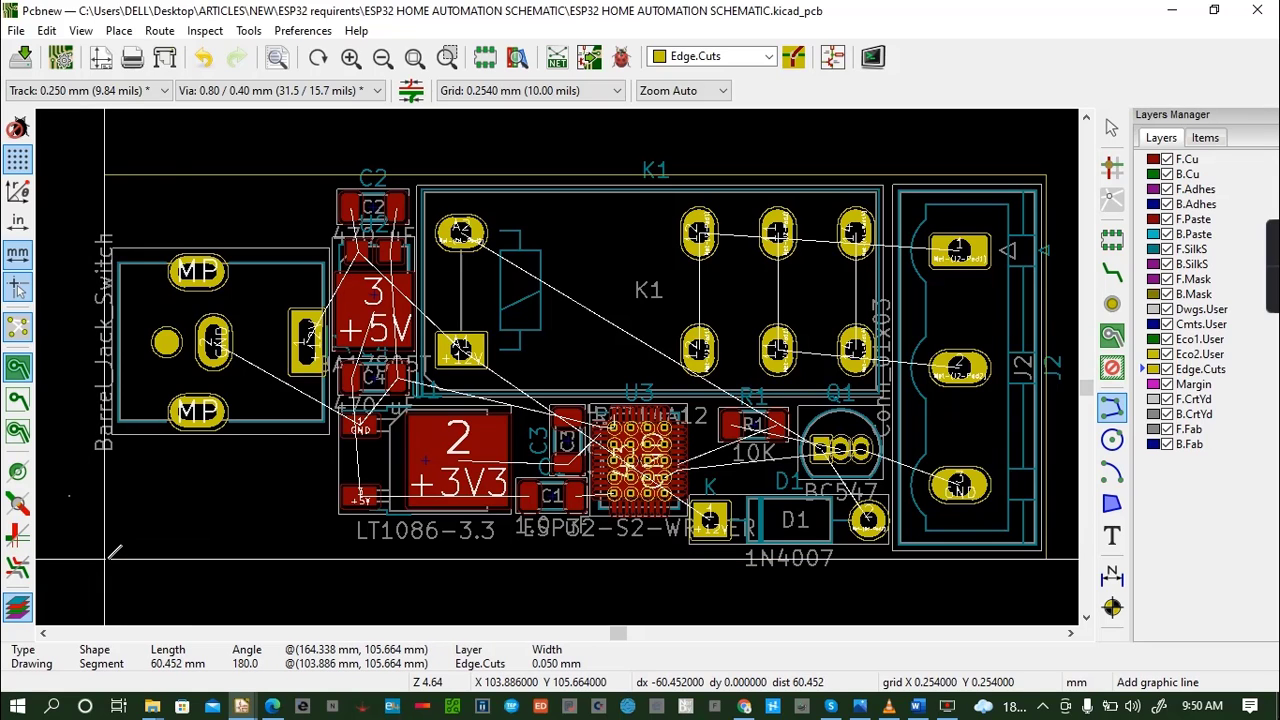
pyautogui.click(106, 559)
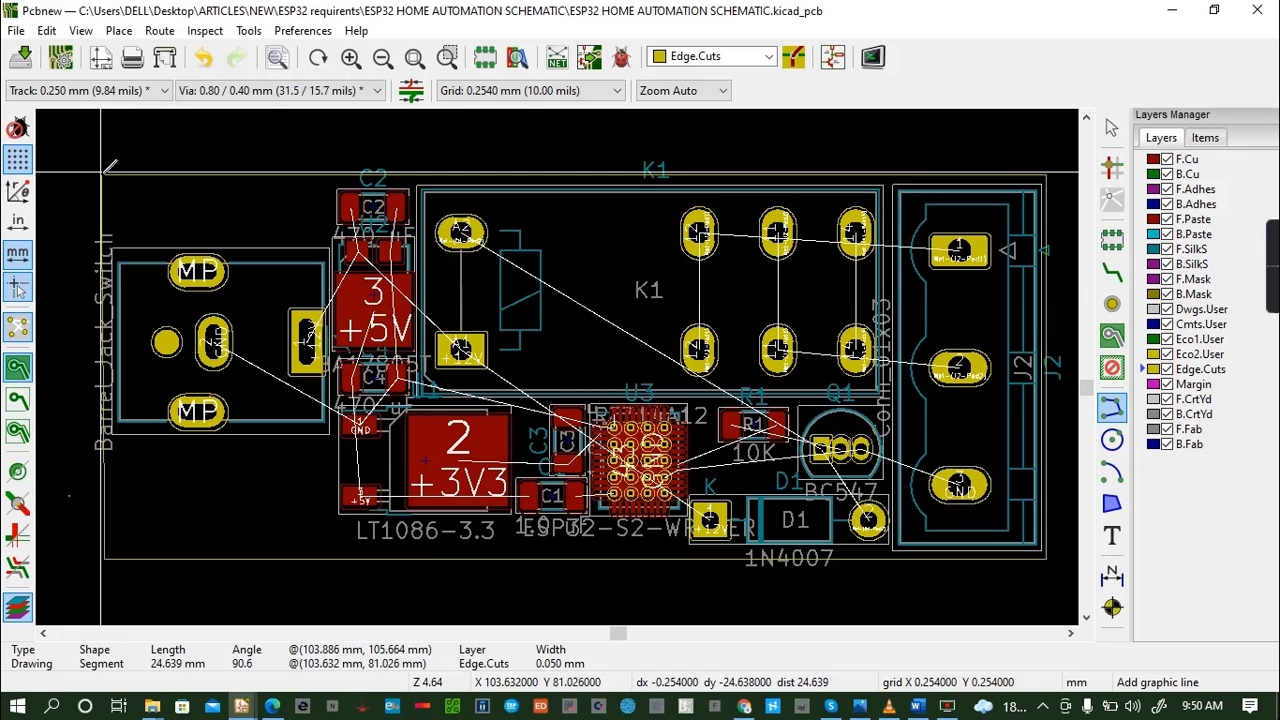
pyautogui.click(105, 175)
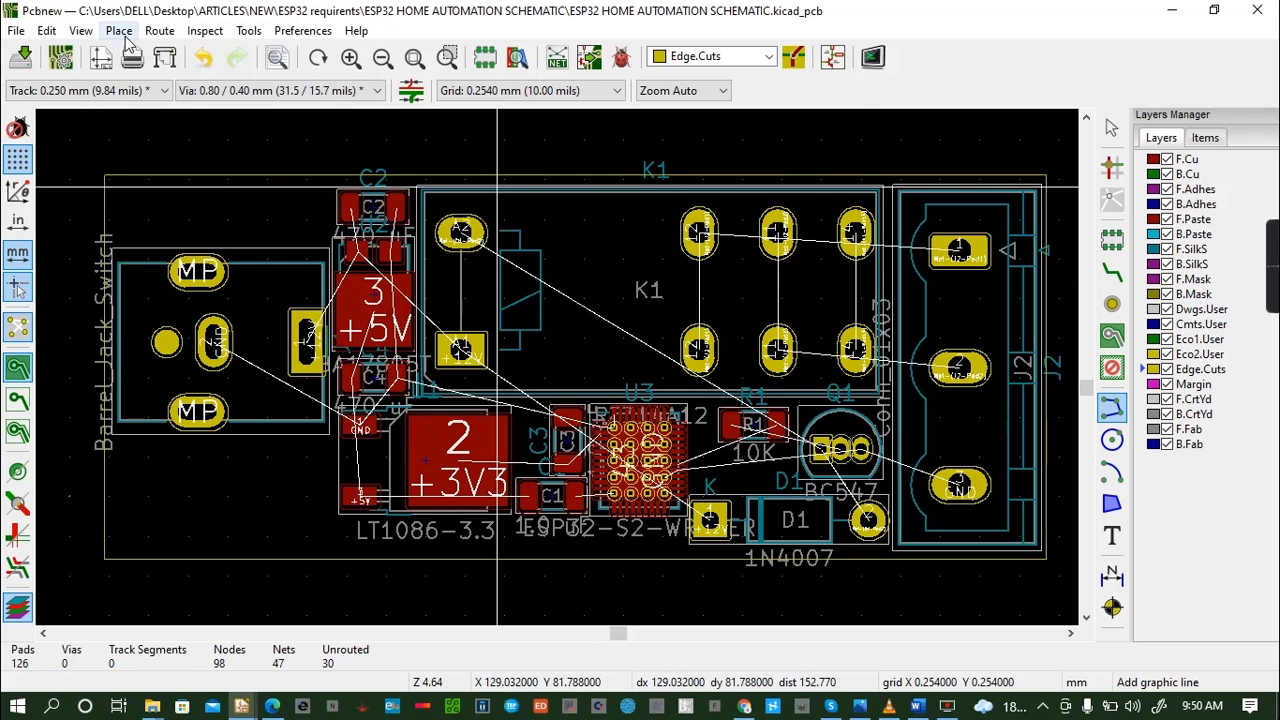
# - Inspect the outlined board in the 3D Viewer from several angles, then return to the layout
pyautogui.click(81, 30)
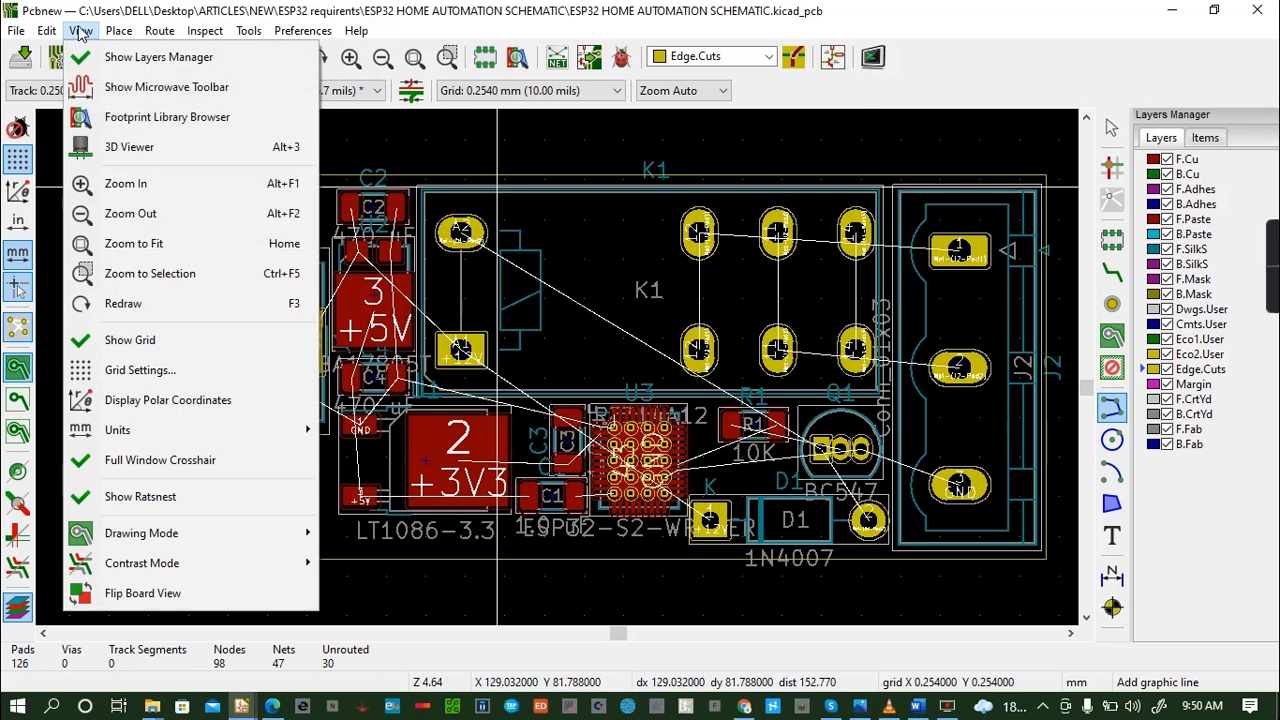
pyautogui.click(190, 160)
pyautogui.moveTo(549, 471); pyautogui.dragTo(658, 329)
pyautogui.moveTo(677, 409); pyautogui.dragTo(665, 337)
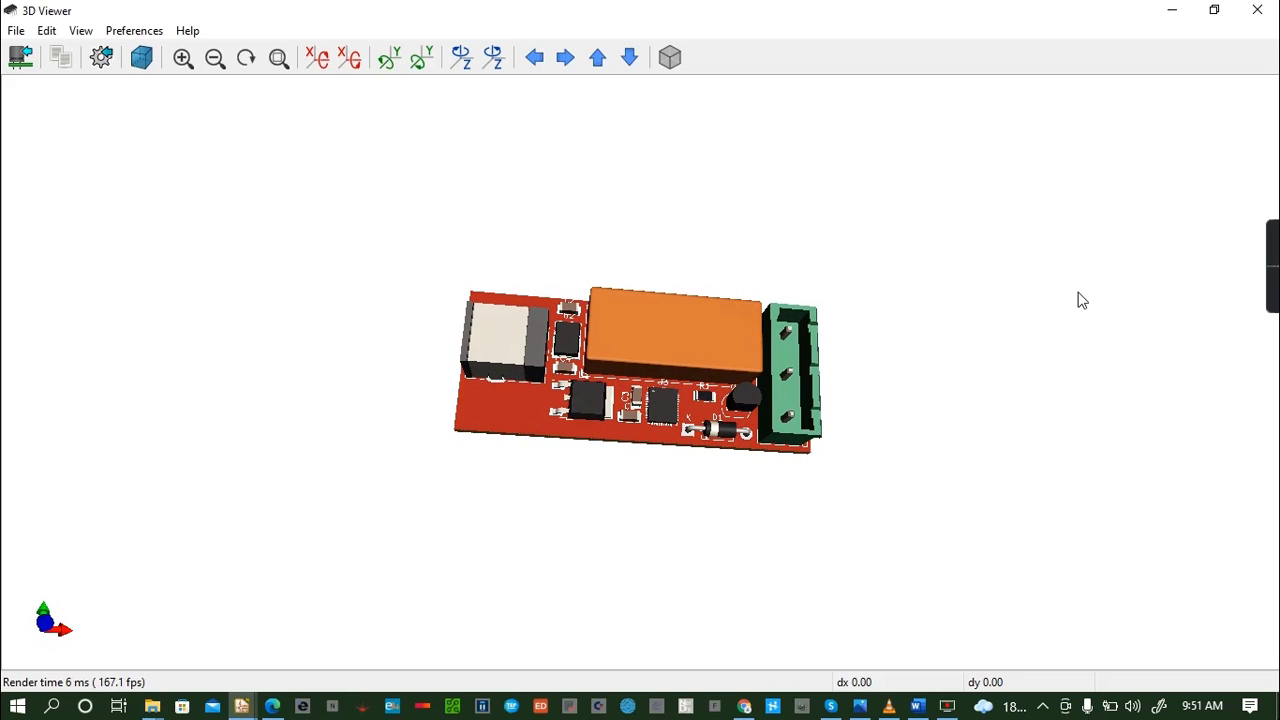
pyautogui.click(1257, 11)
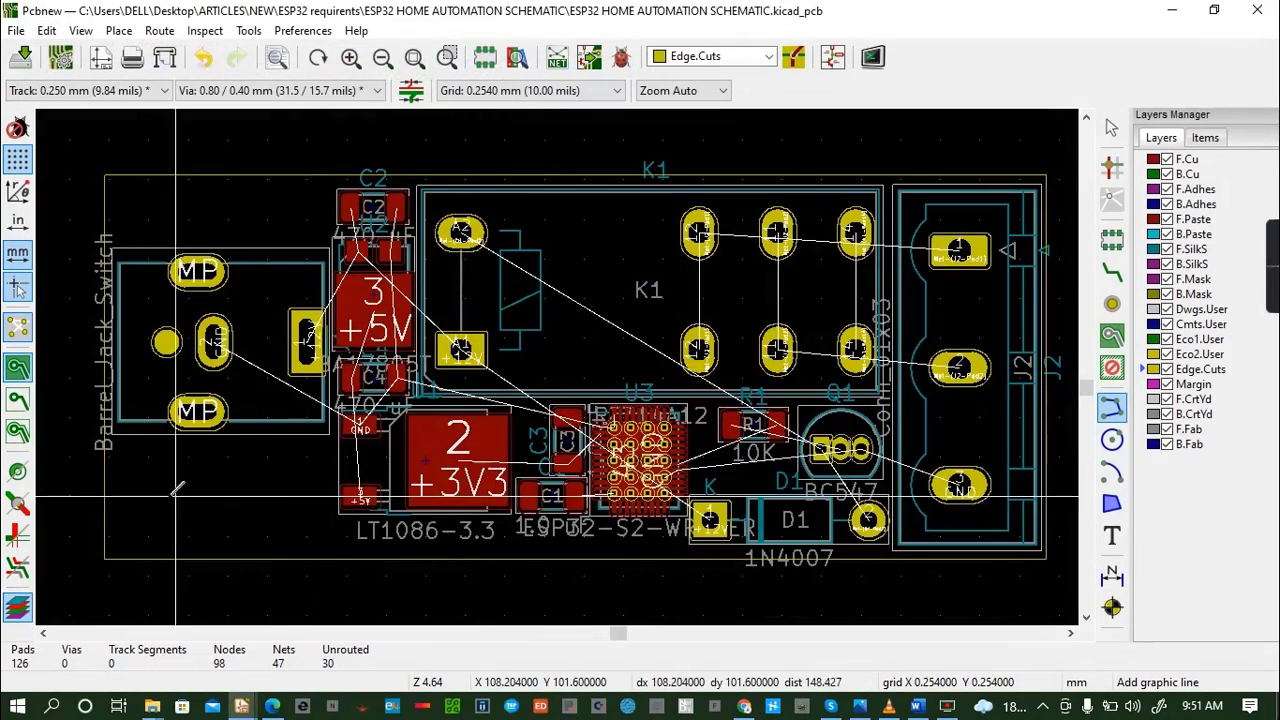
pyautogui.moveTo(860, 706)
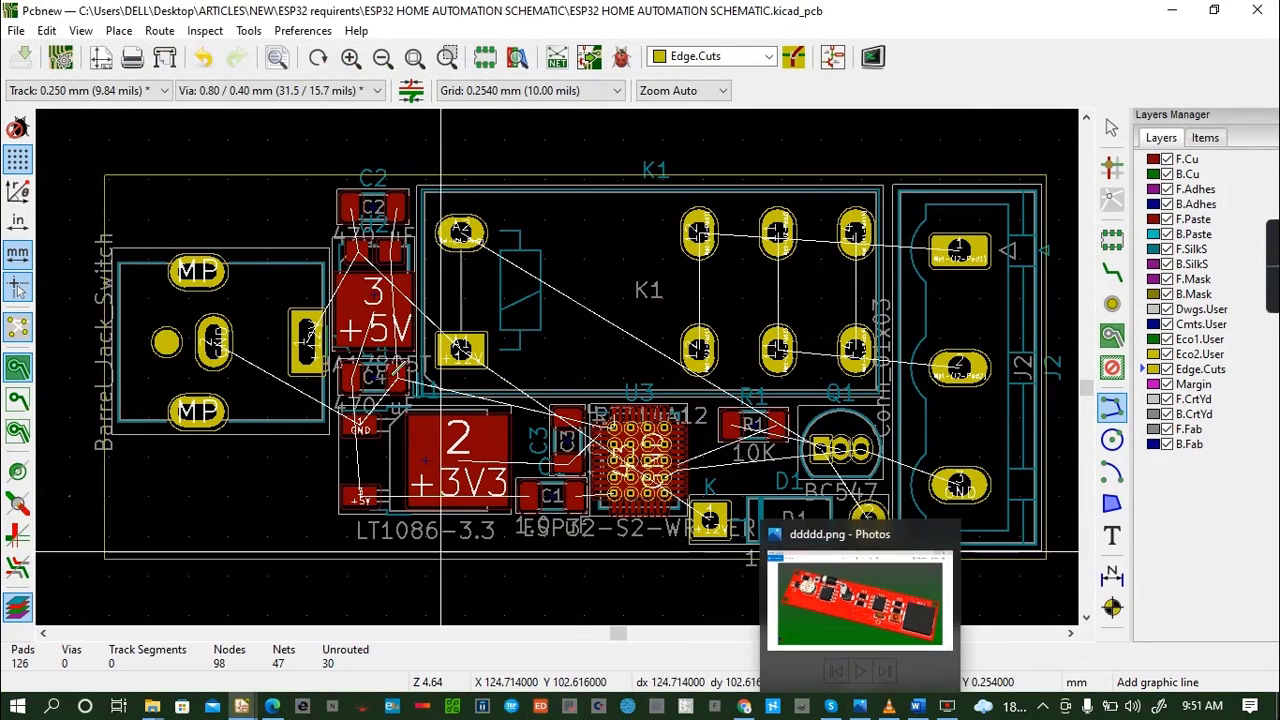
# - Place two MountingHole_2.2mm_M2_Pad footprints in the board's upper-left and lower-left corners, above and below the barrel jack
pyautogui.click(1118, 244)
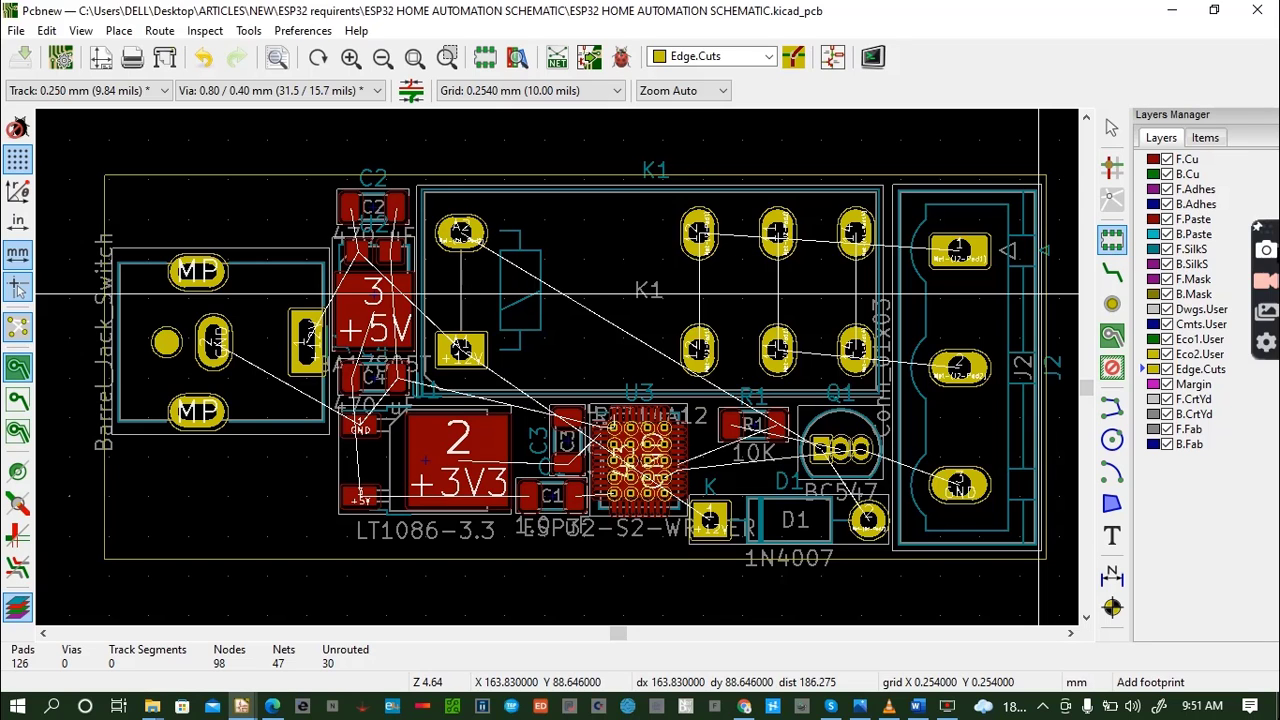
pyautogui.click(141, 198)
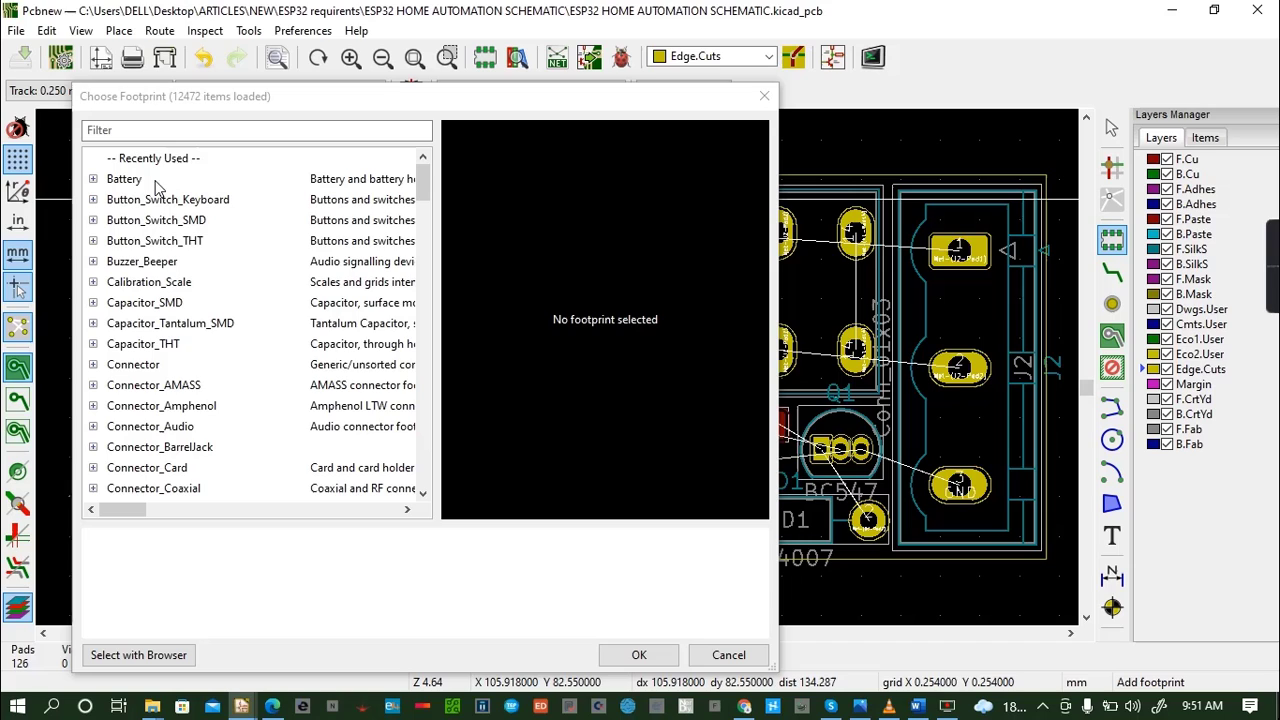
pyautogui.click(184, 131)
pyautogui.write('mount')
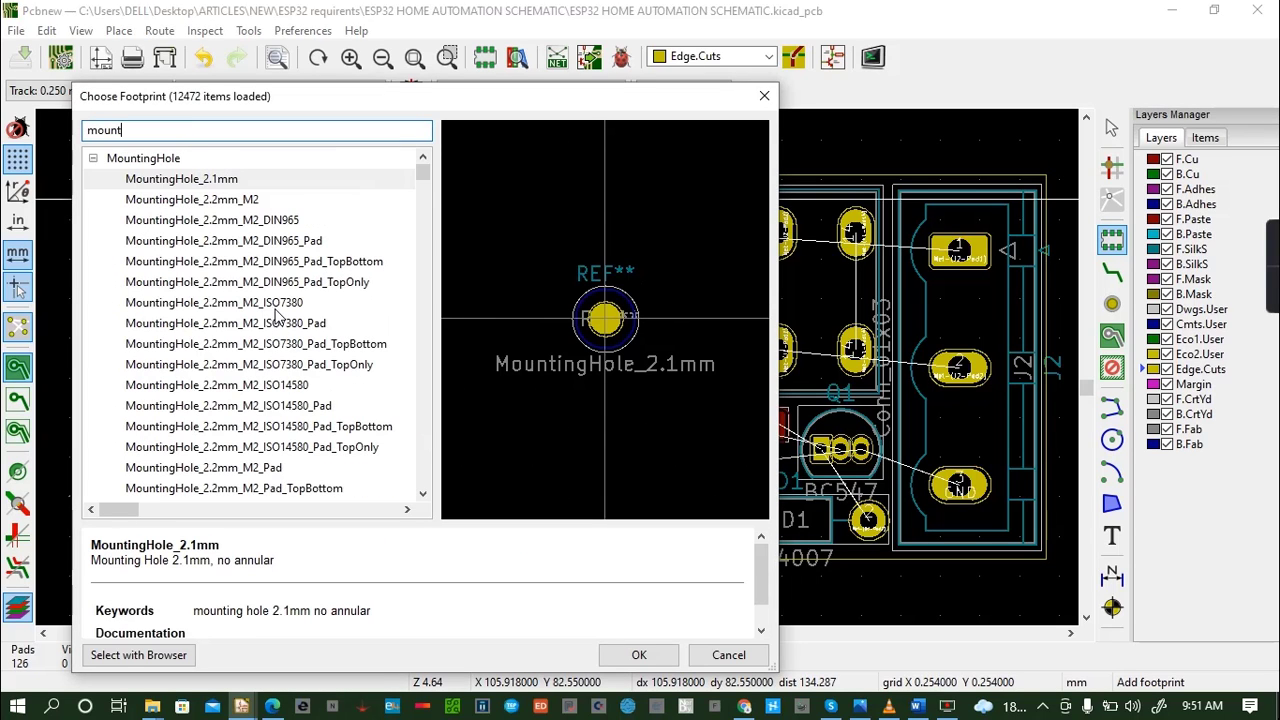
pyautogui.click(276, 306)
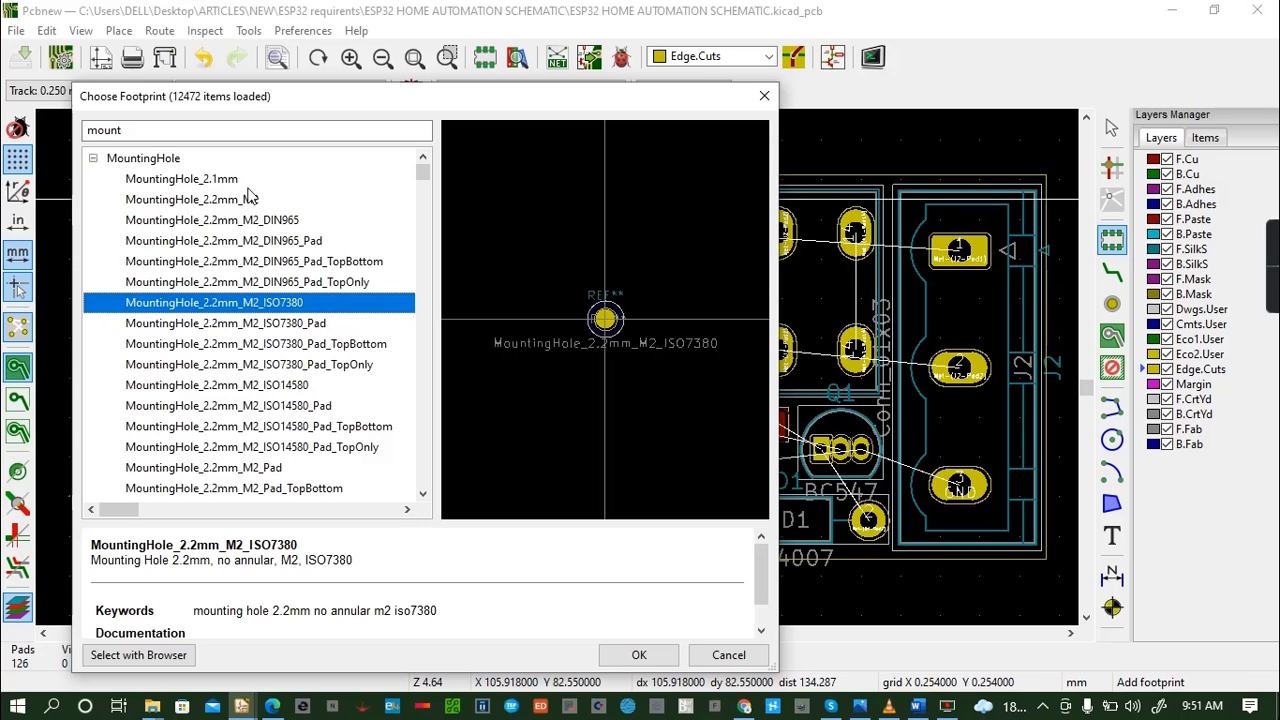
pyautogui.click(423, 497)
pyautogui.click(423, 497)
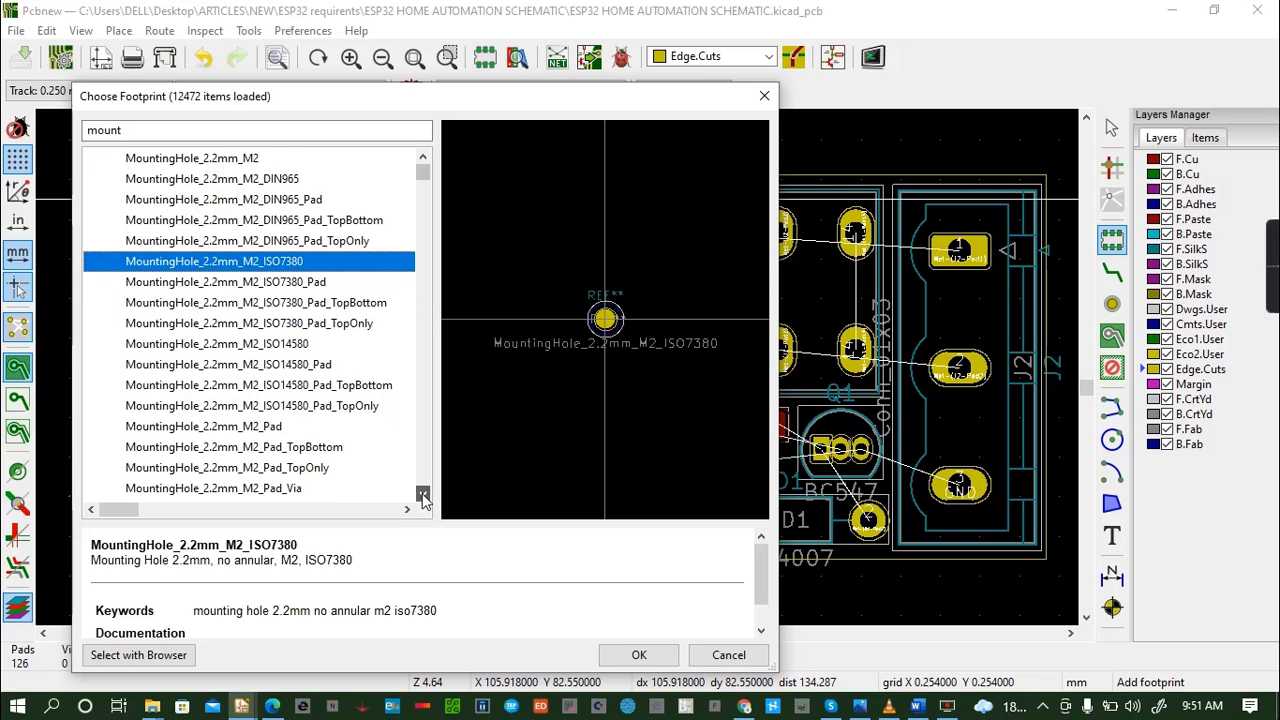
pyautogui.click(423, 497)
pyautogui.click(240, 406)
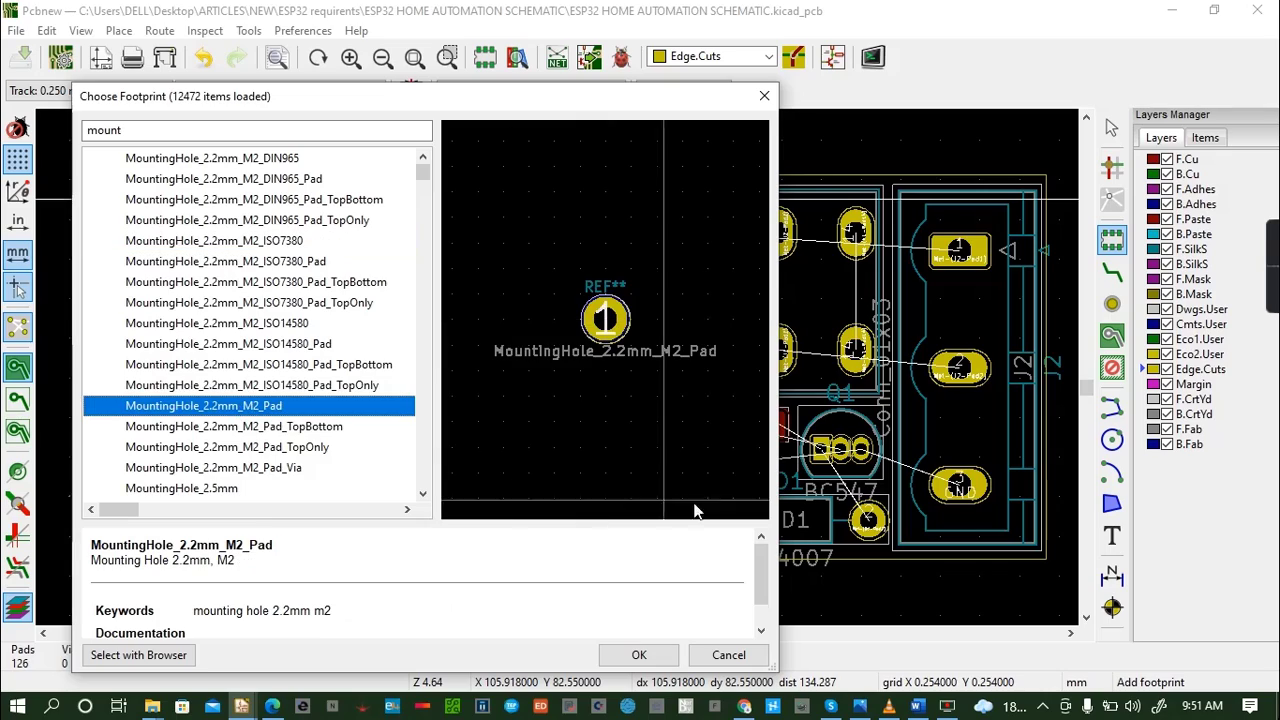
pyautogui.click(639, 655)
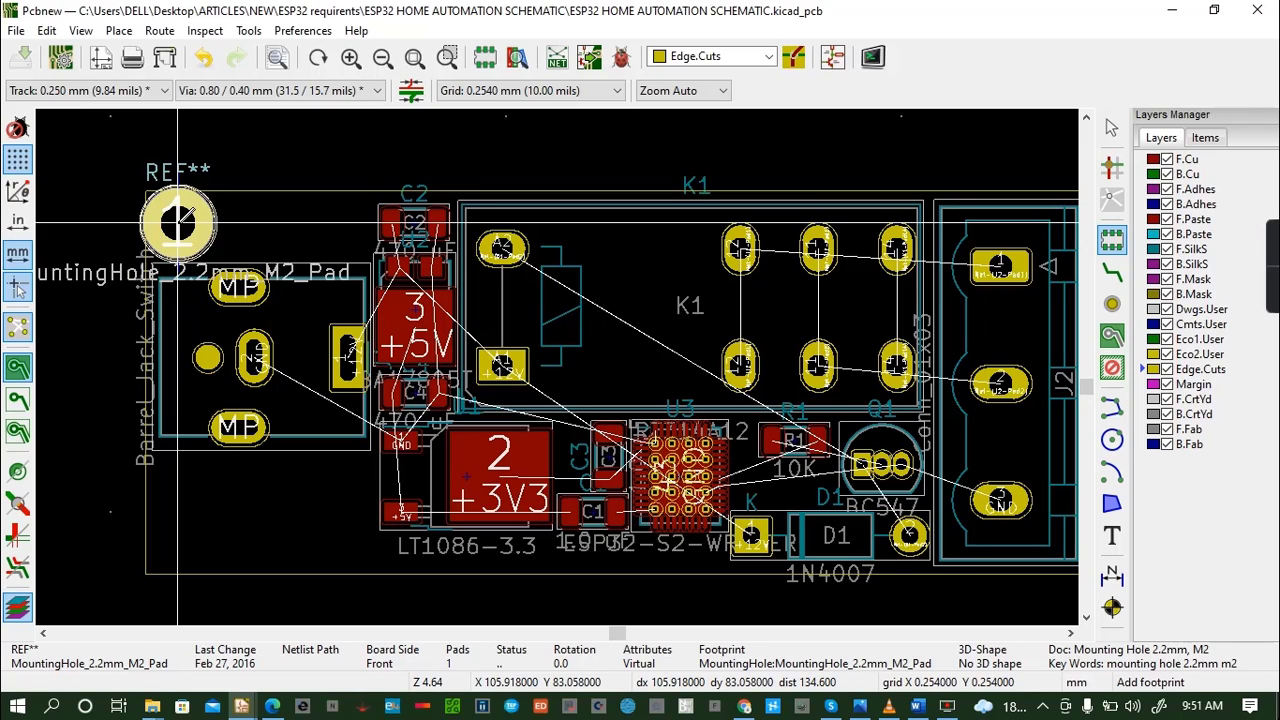
pyautogui.click(178, 220)
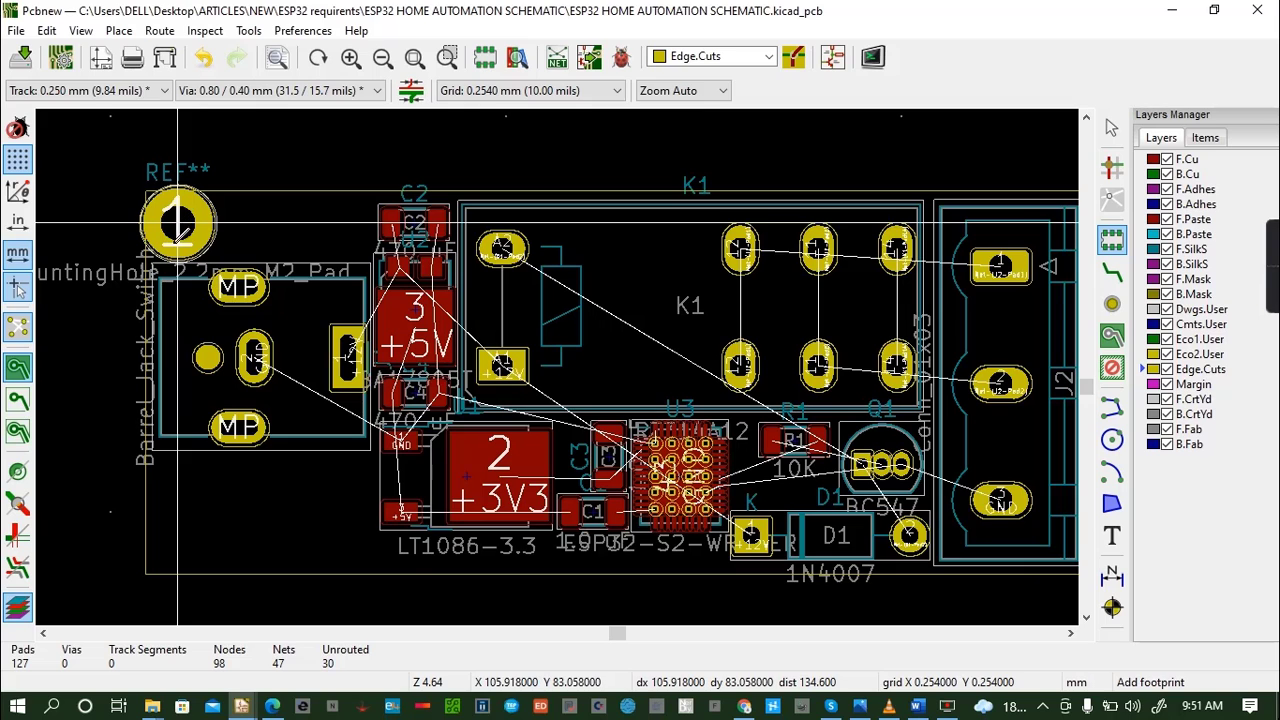
pyautogui.click(168, 543)
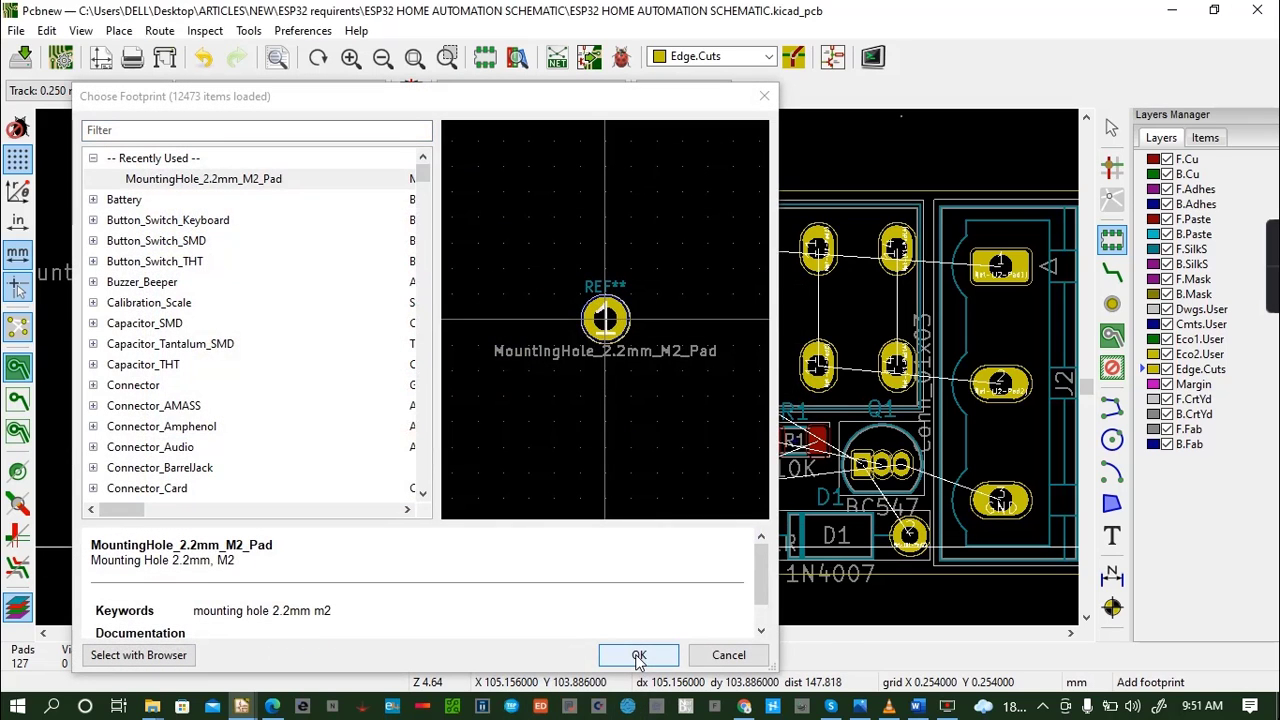
pyautogui.click(639, 656)
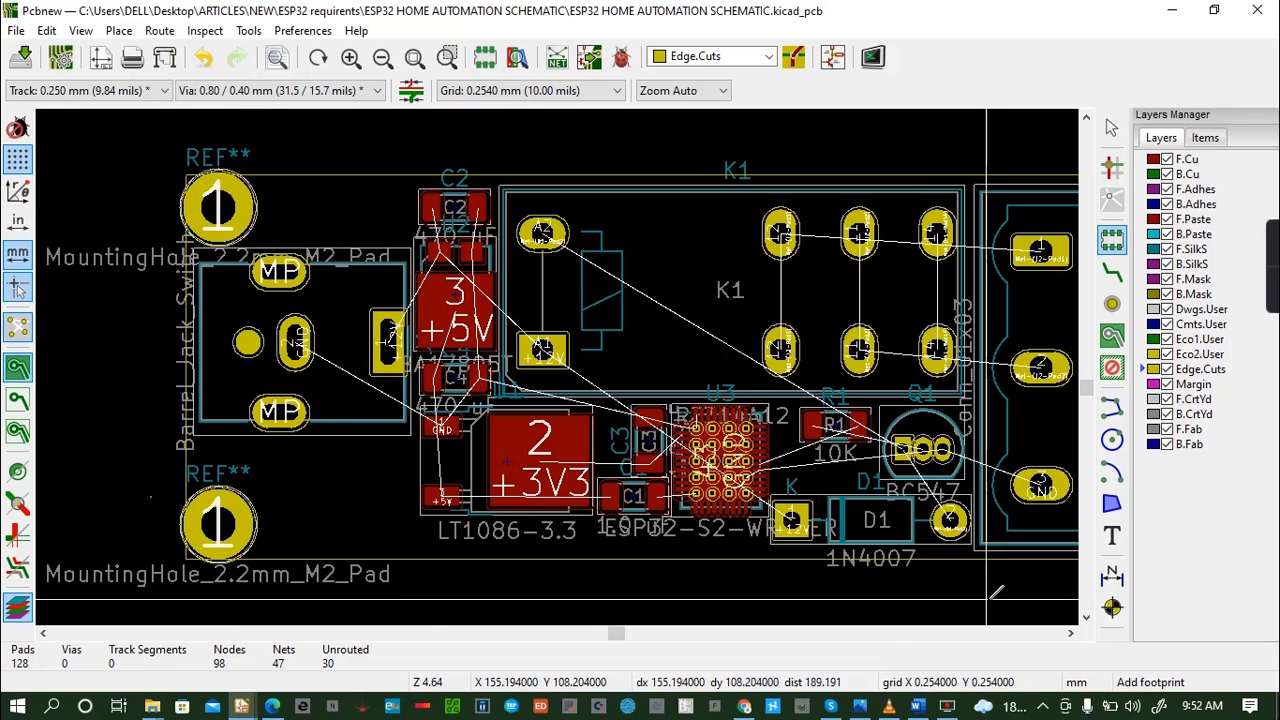
# - Inspect the board with its mounting holes in the 3D Viewer, then return to the layout and save it
pyautogui.click(81, 31)
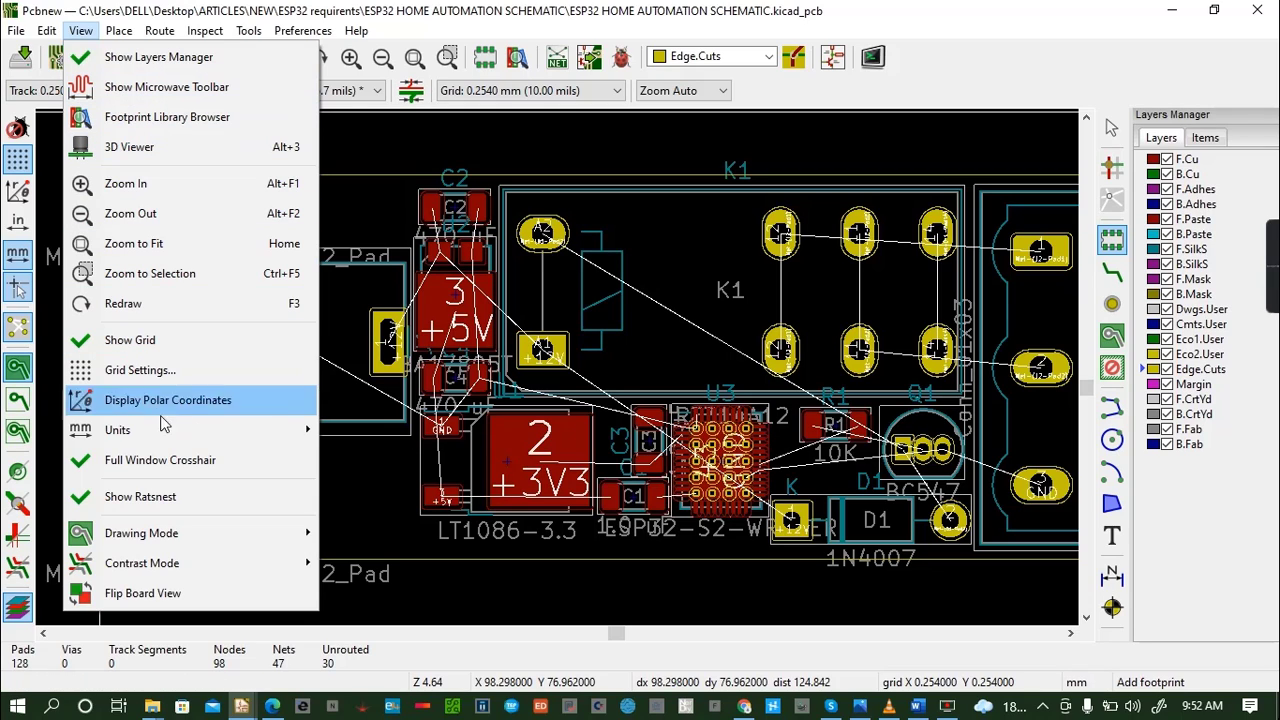
pyautogui.click(207, 147)
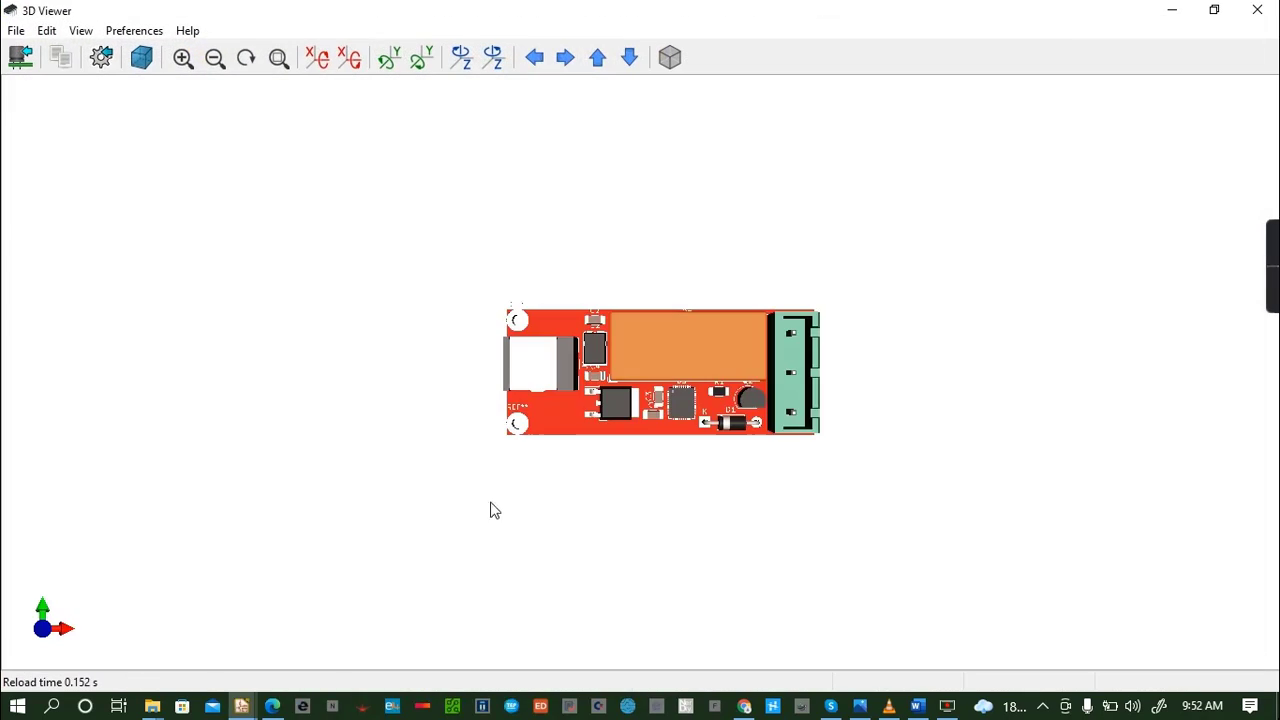
pyautogui.moveTo(551, 399); pyautogui.dragTo(748, 412)
pyautogui.click(1257, 12)
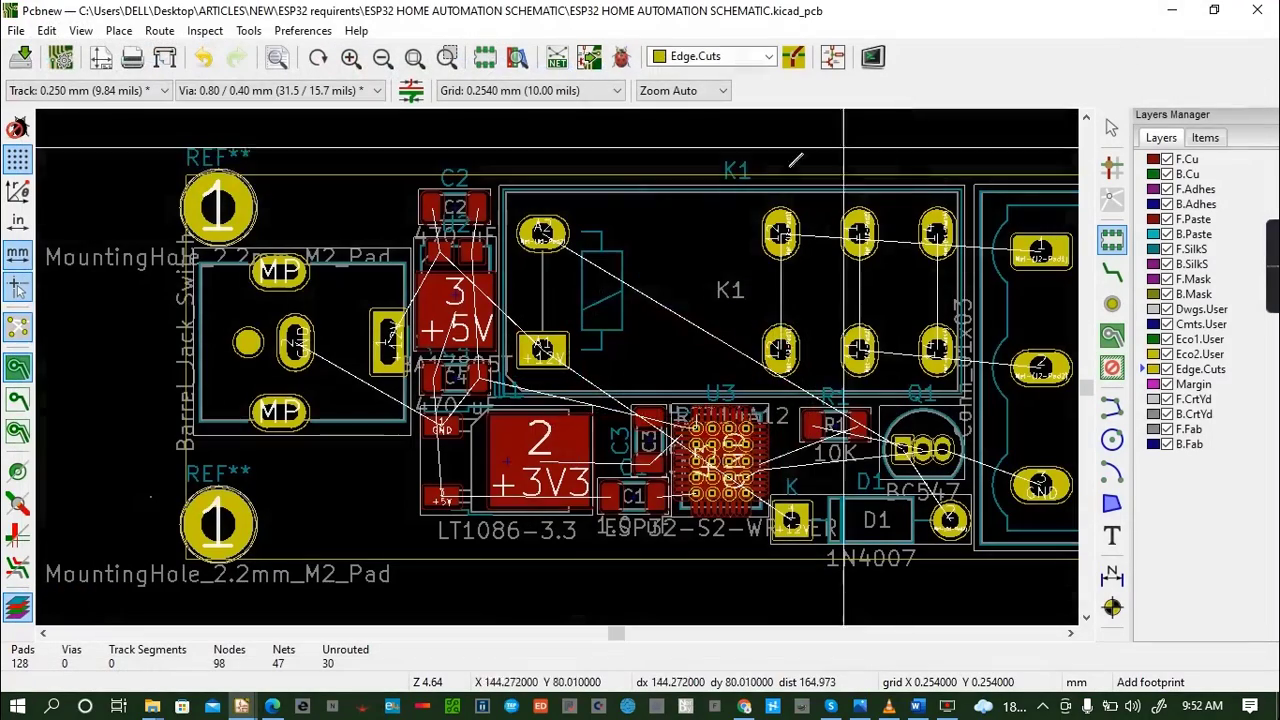
pyautogui.hotkey('ctrl', 's')
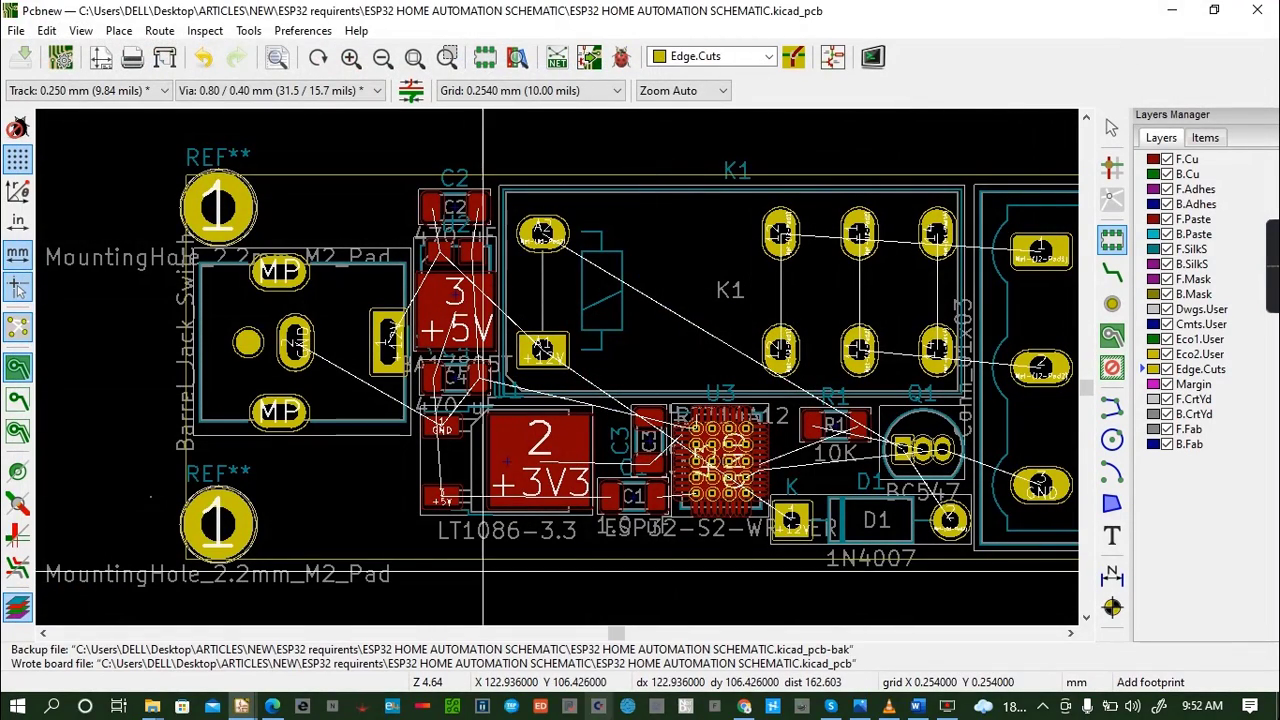
# - Add a pre-defined track width of 0.78 mm in the board setup
pyautogui.click(1075, 635)
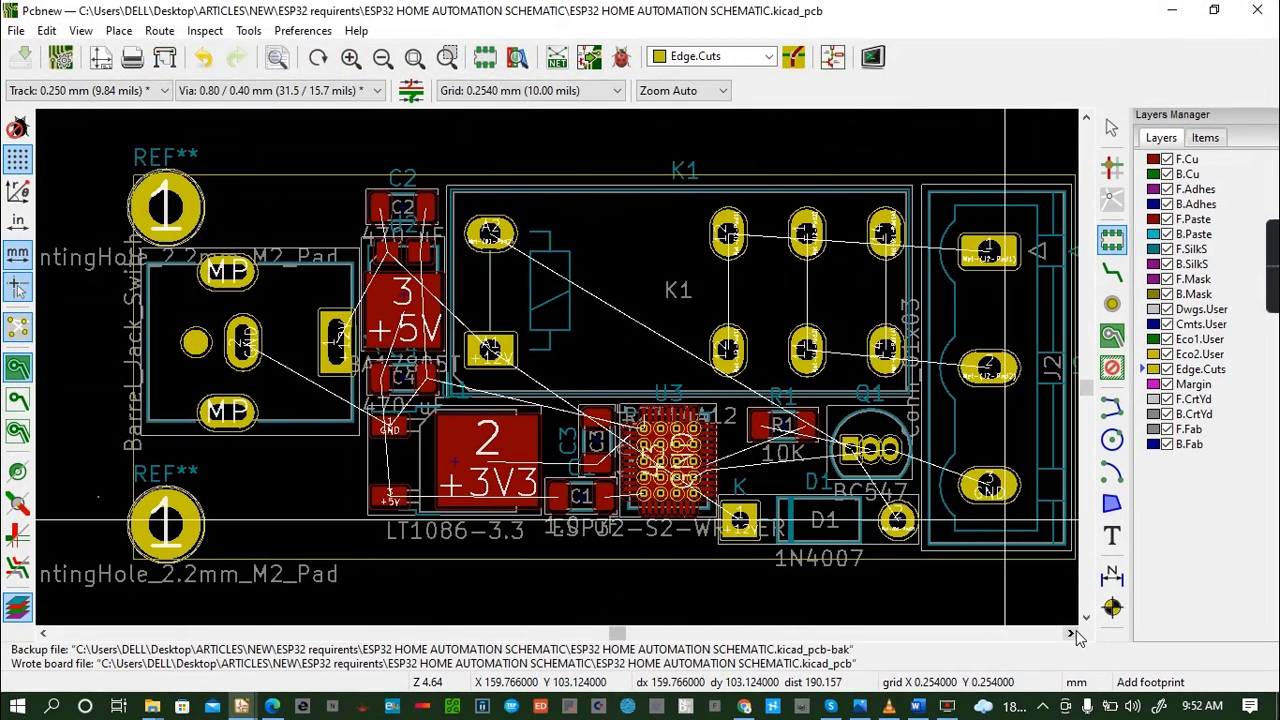
pyautogui.click(1085, 619)
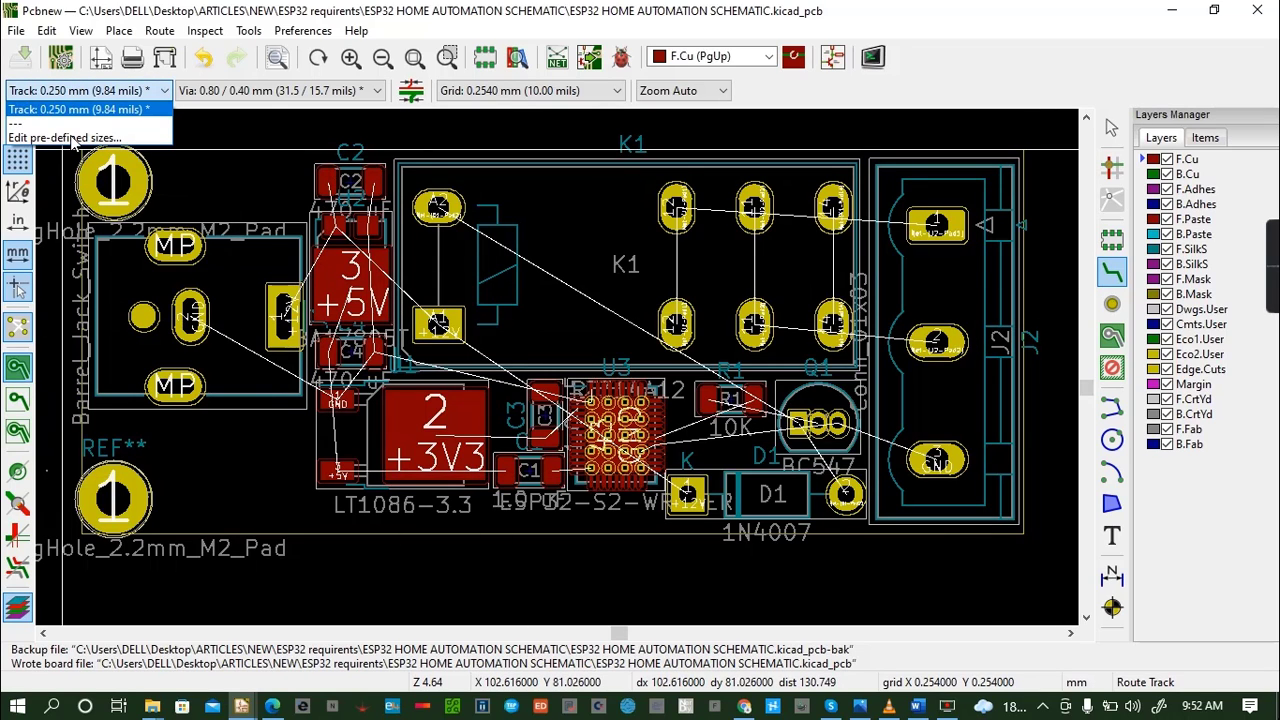
pyautogui.click(70, 137)
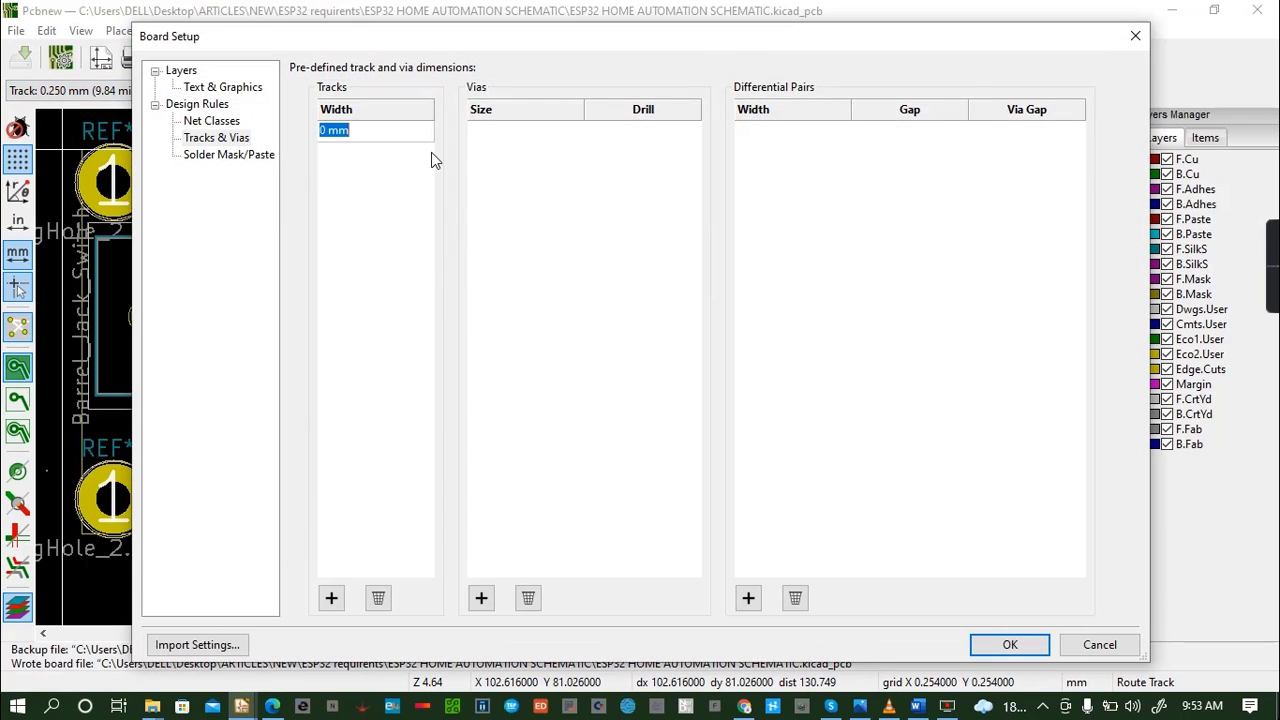
pyautogui.press('BackSpace')
pyautogui.write('0.78')
pyautogui.click(1015, 652)
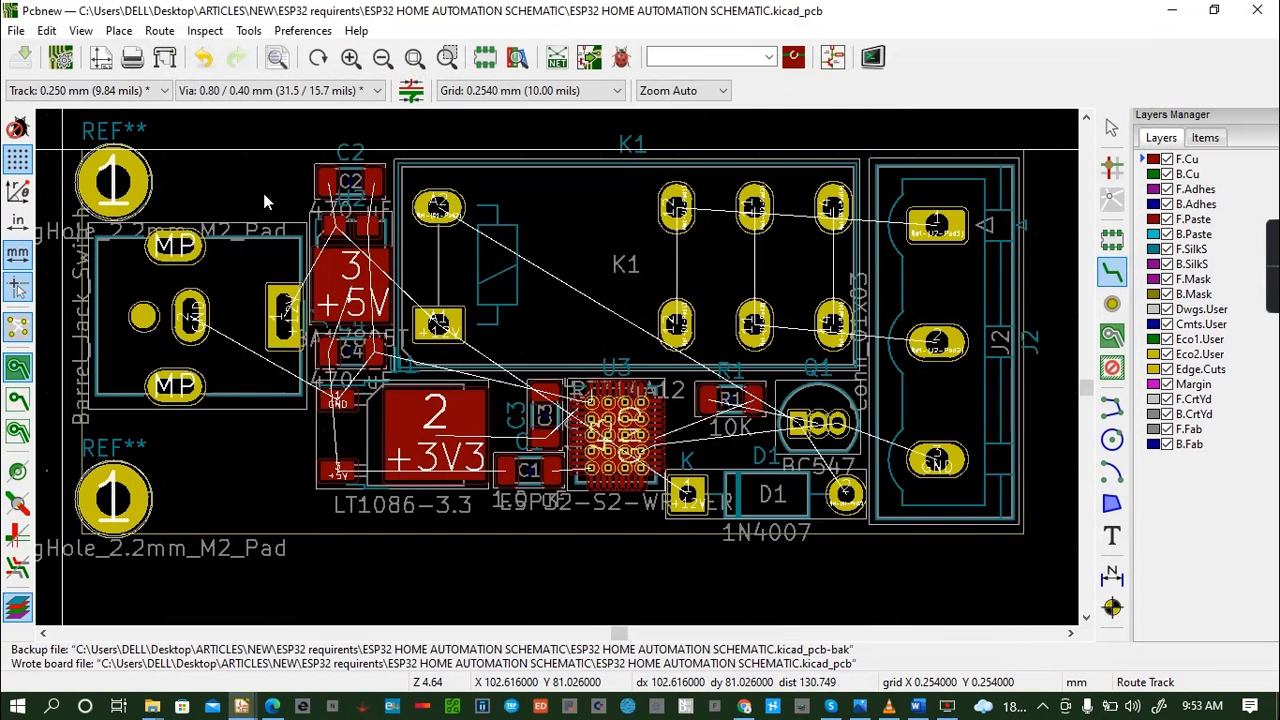
# - Make the 0.780 mm pre-defined width the active track width for routing
pyautogui.click(190, 318)
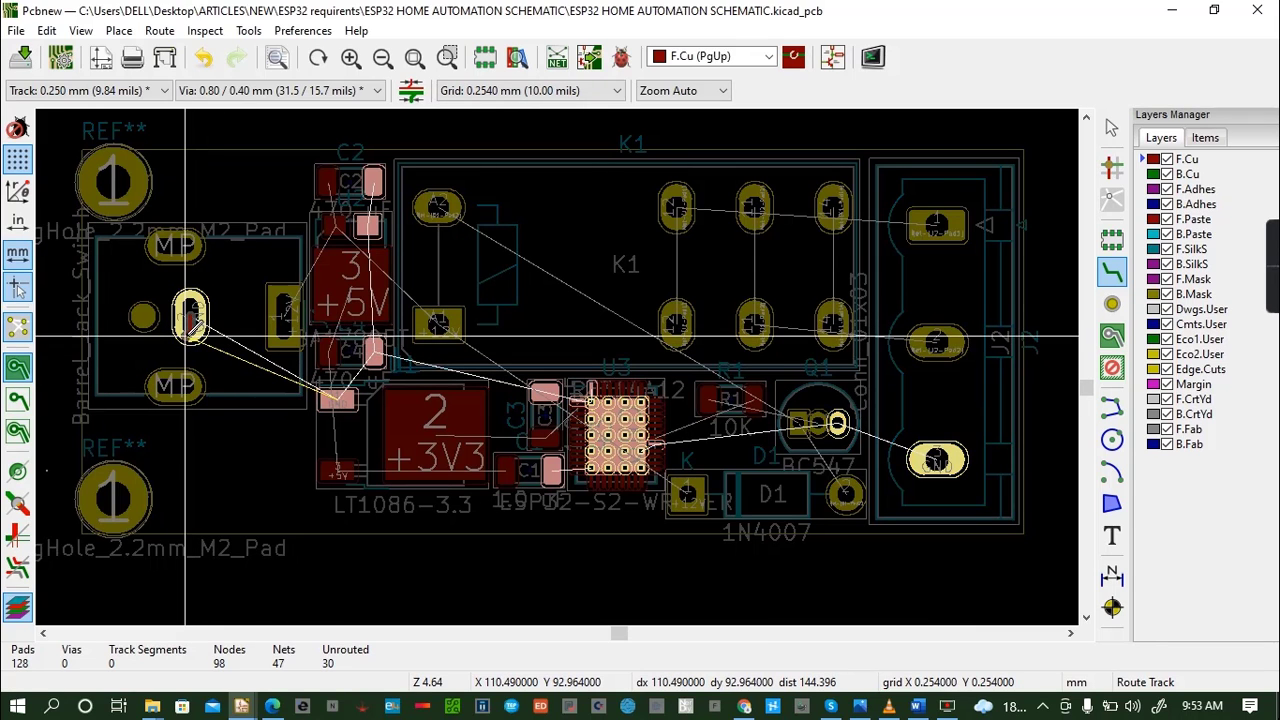
pyautogui.press('Escape')
pyautogui.click(85, 90)
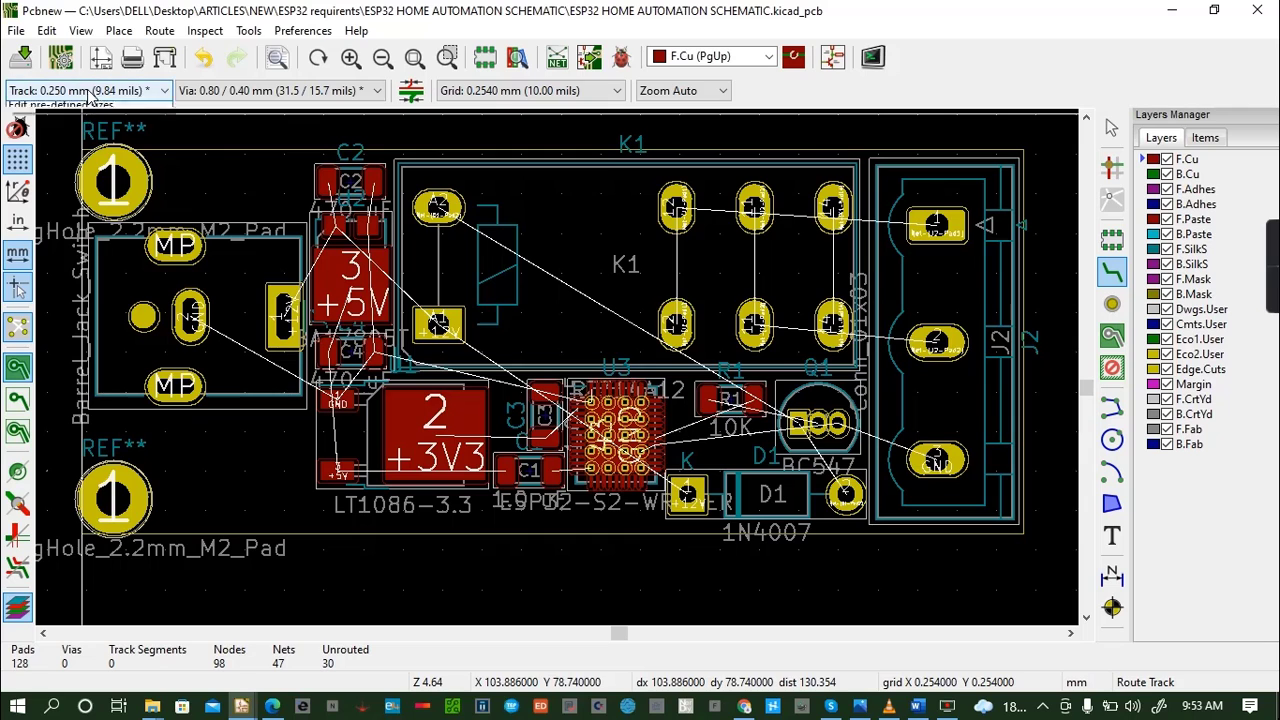
pyautogui.click(77, 126)
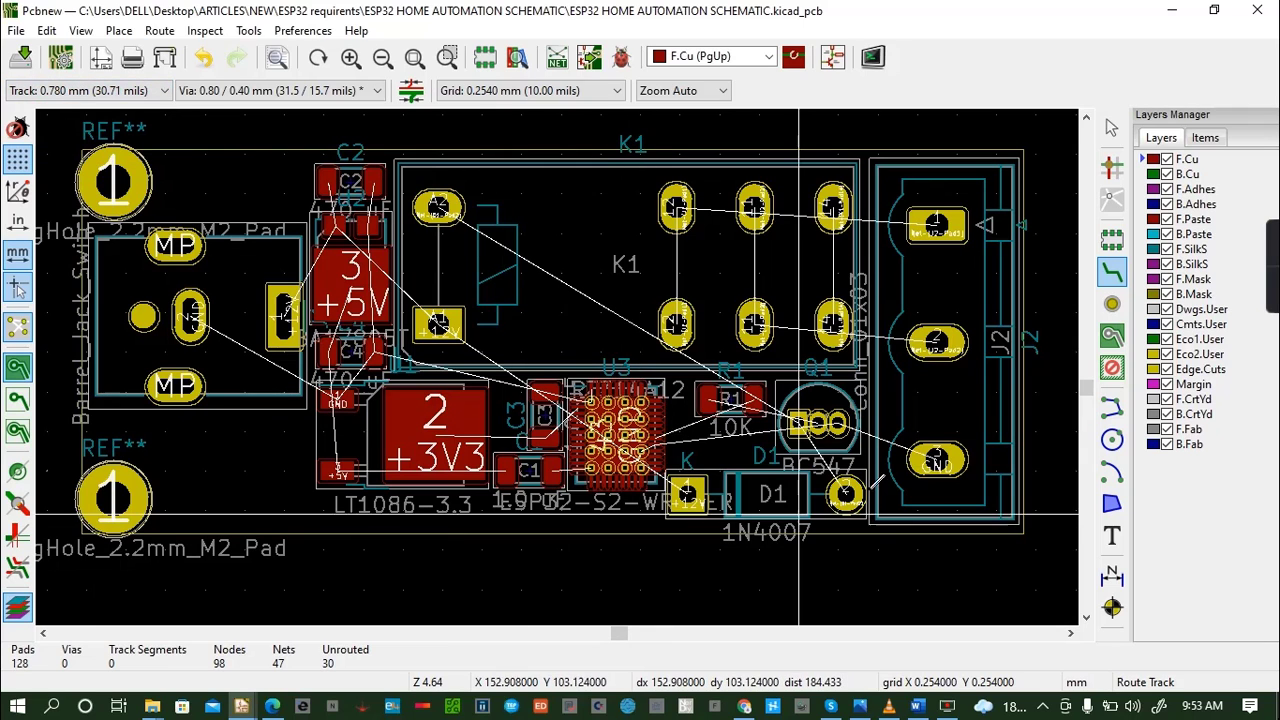
# - Route an F.Cu track from the barrel jack's GND pad to the LT1086's GND pad and save the board
pyautogui.click(191, 318)
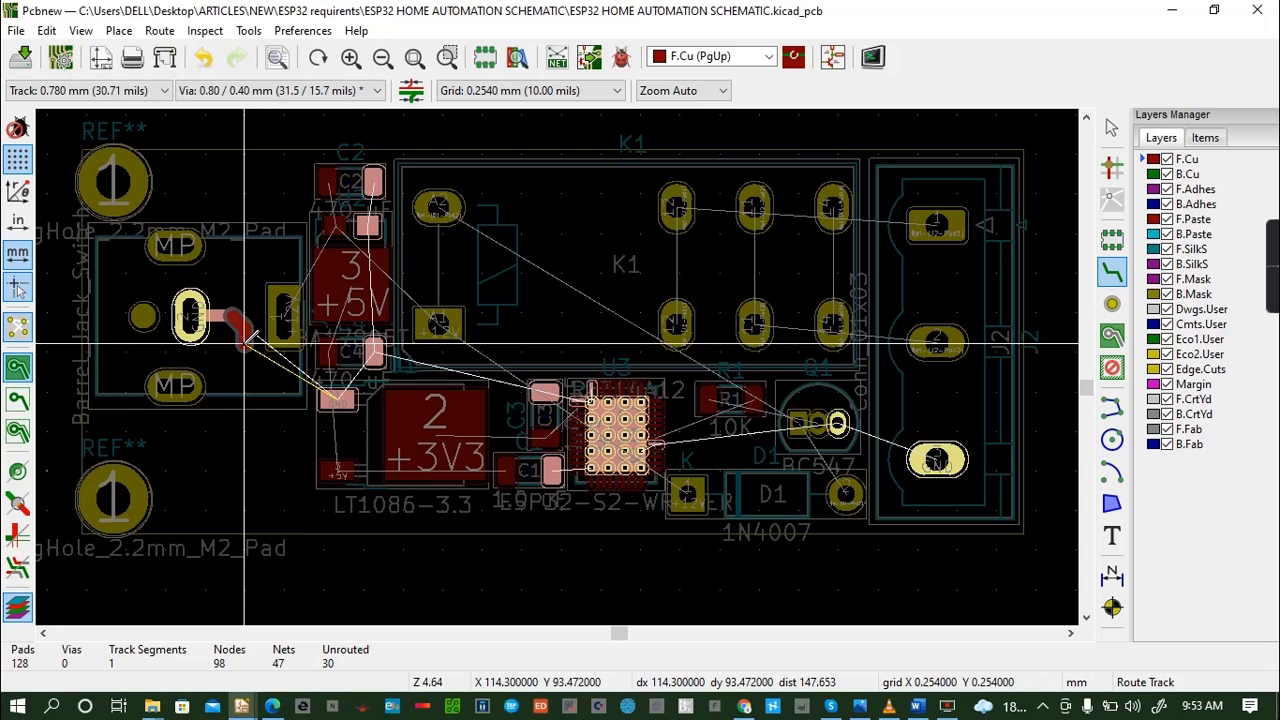
pyautogui.click(337, 398)
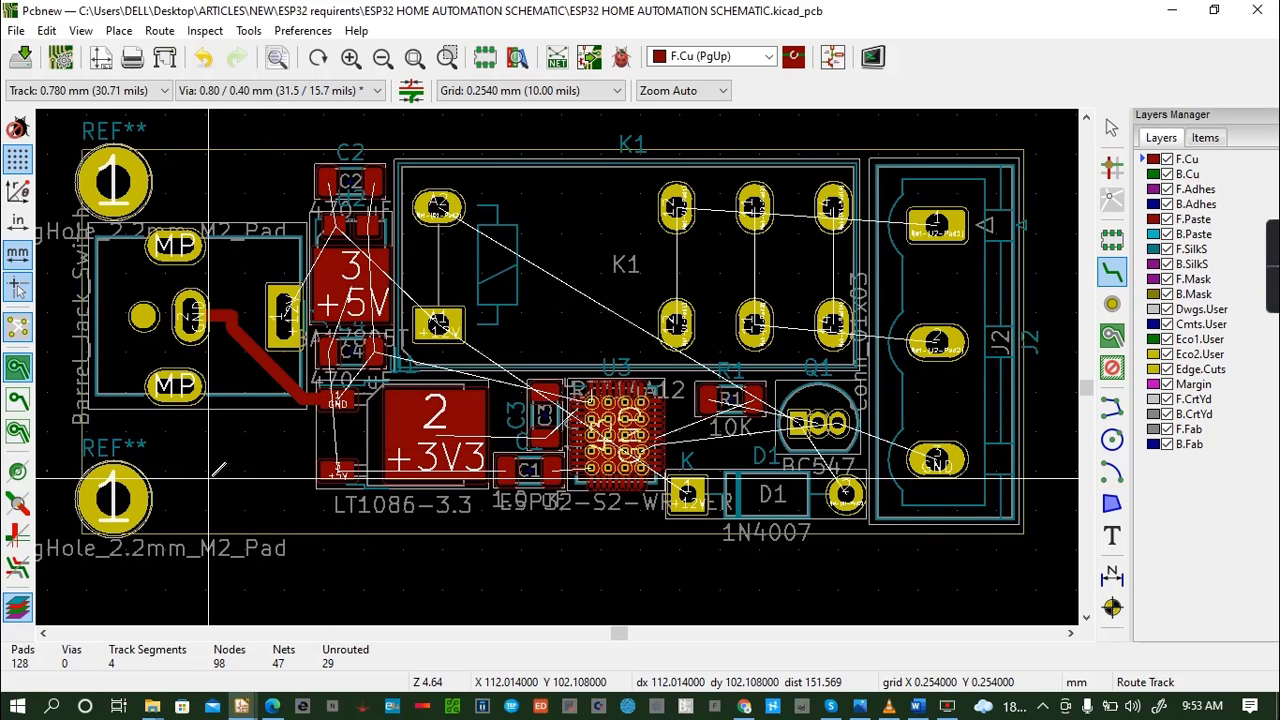
pyautogui.hotkey('ctrl', 's')
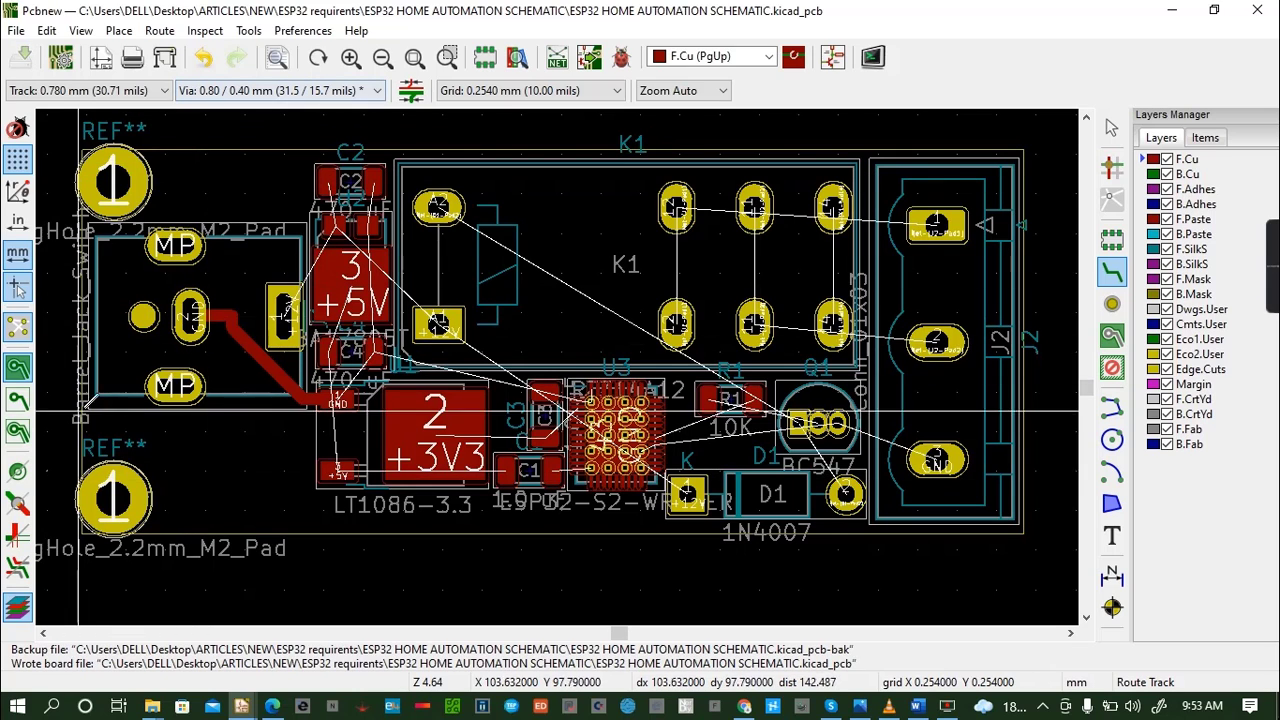
# - Undo the diagonal part of the GND track, reroute it to the LT1086's GND pad with an extra bend, and save
pyautogui.click(205, 60)
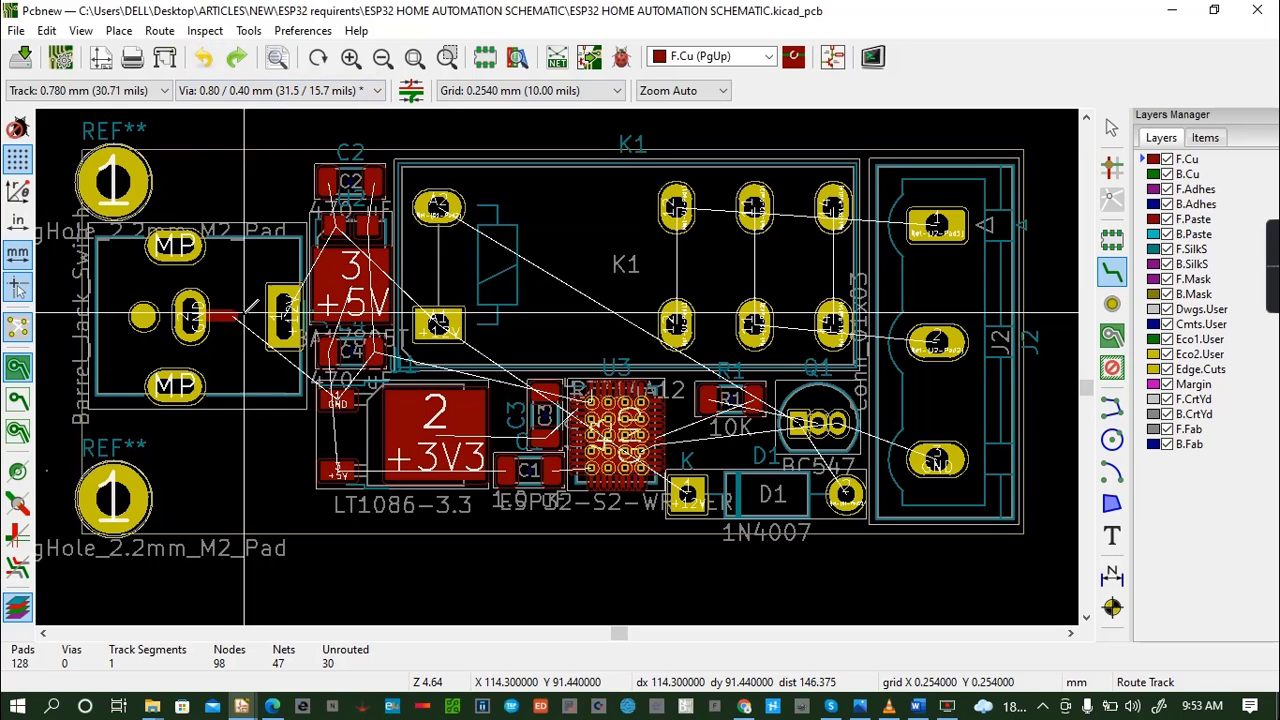
pyautogui.click(233, 317)
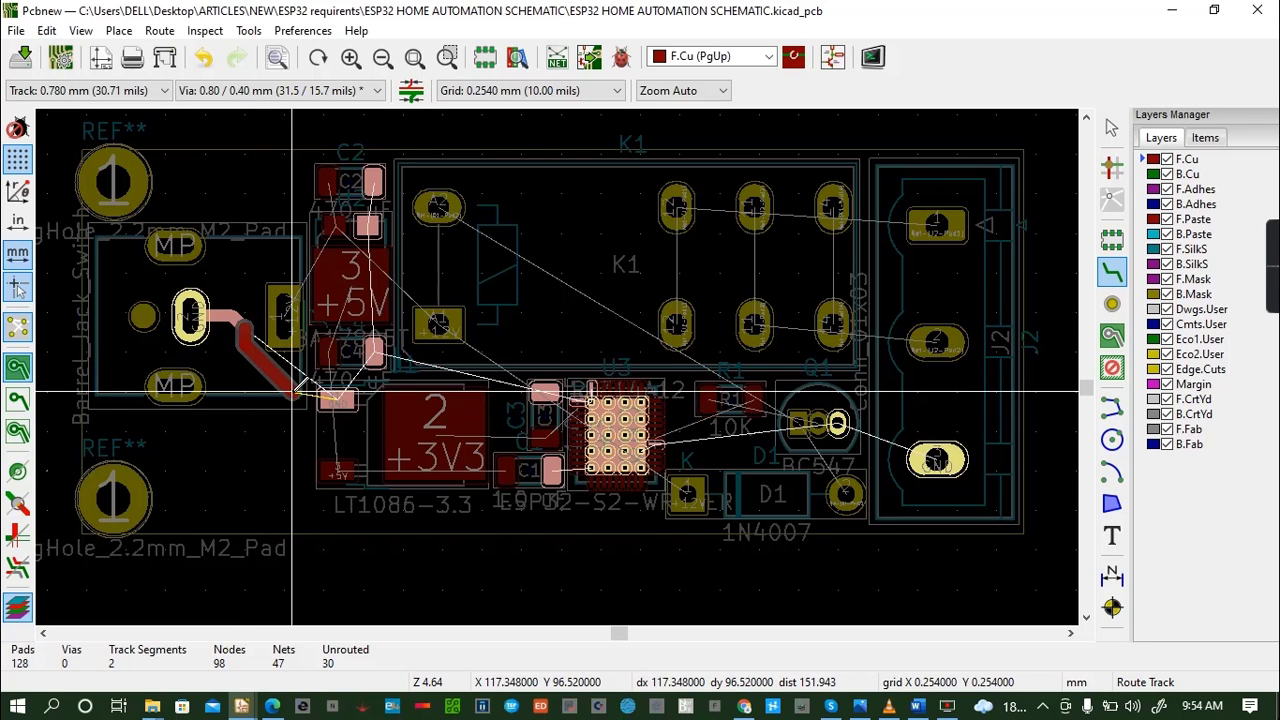
pyautogui.click(337, 398)
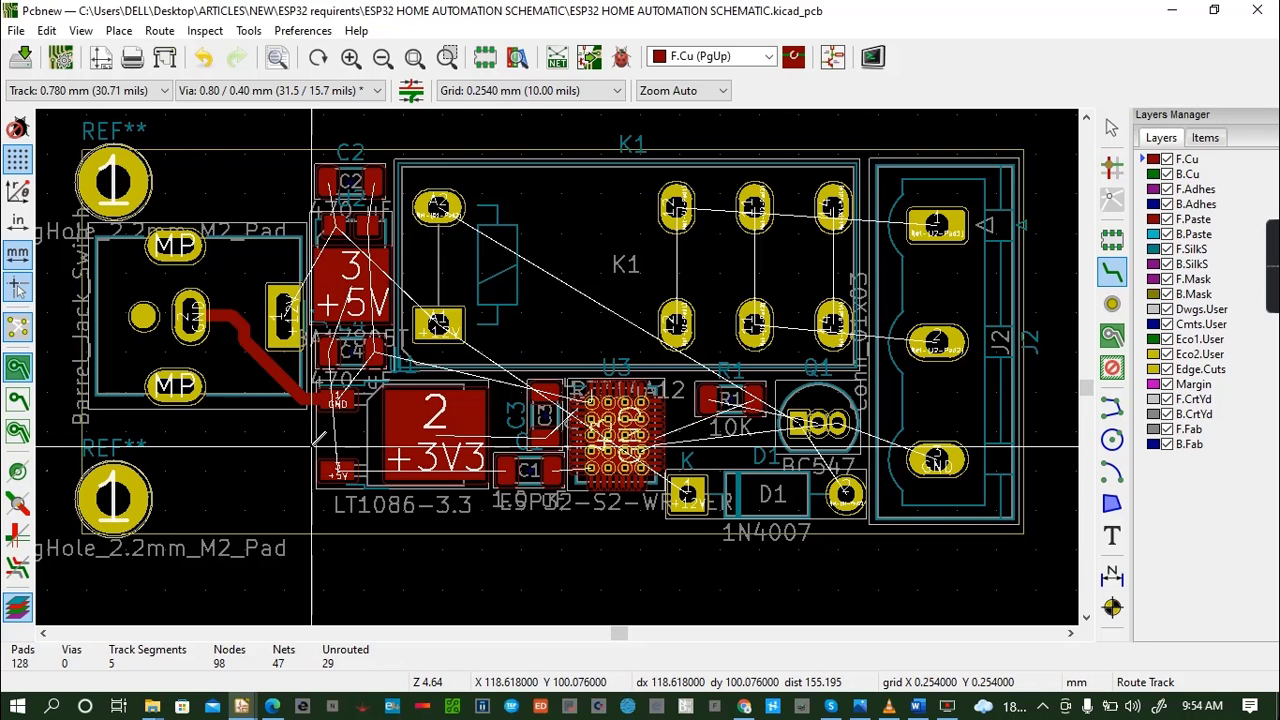
pyautogui.hotkey('ctrl', 's')
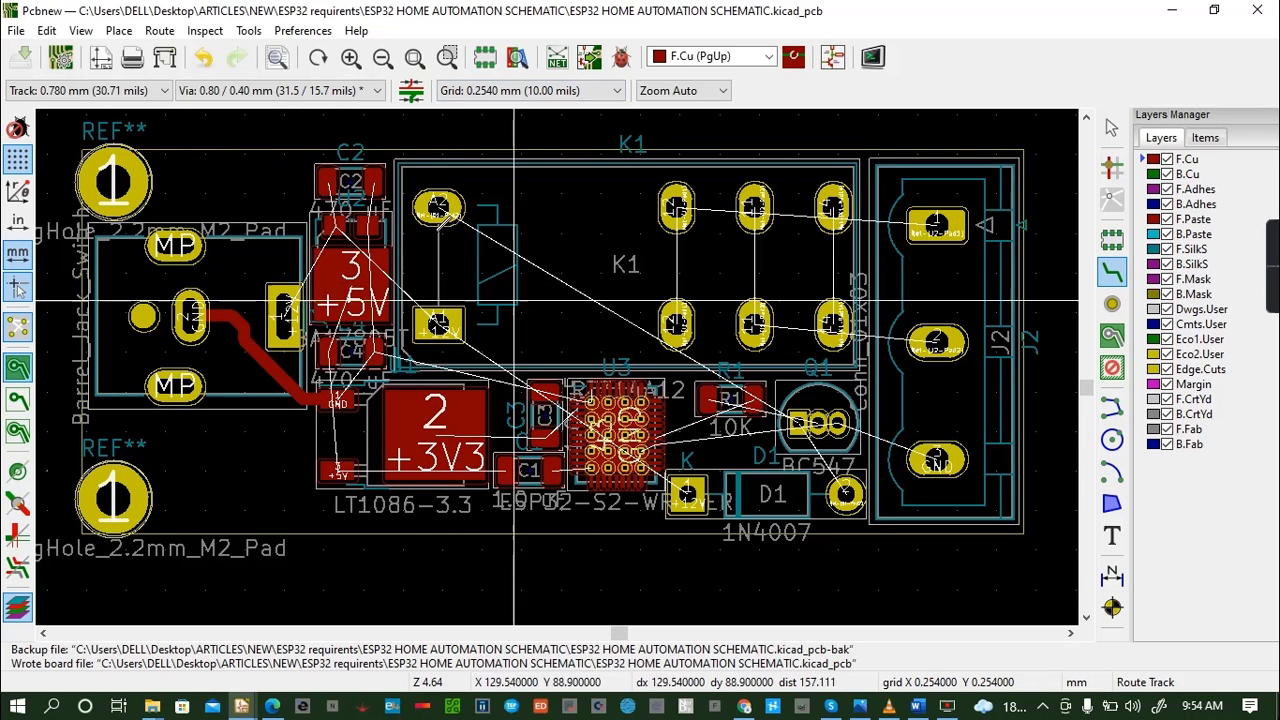
# - Route the +12V track on F.Cu from the barrel jack's pad 1 to U2's input pad and C2's adjacent pad
pyautogui.click(285, 287)
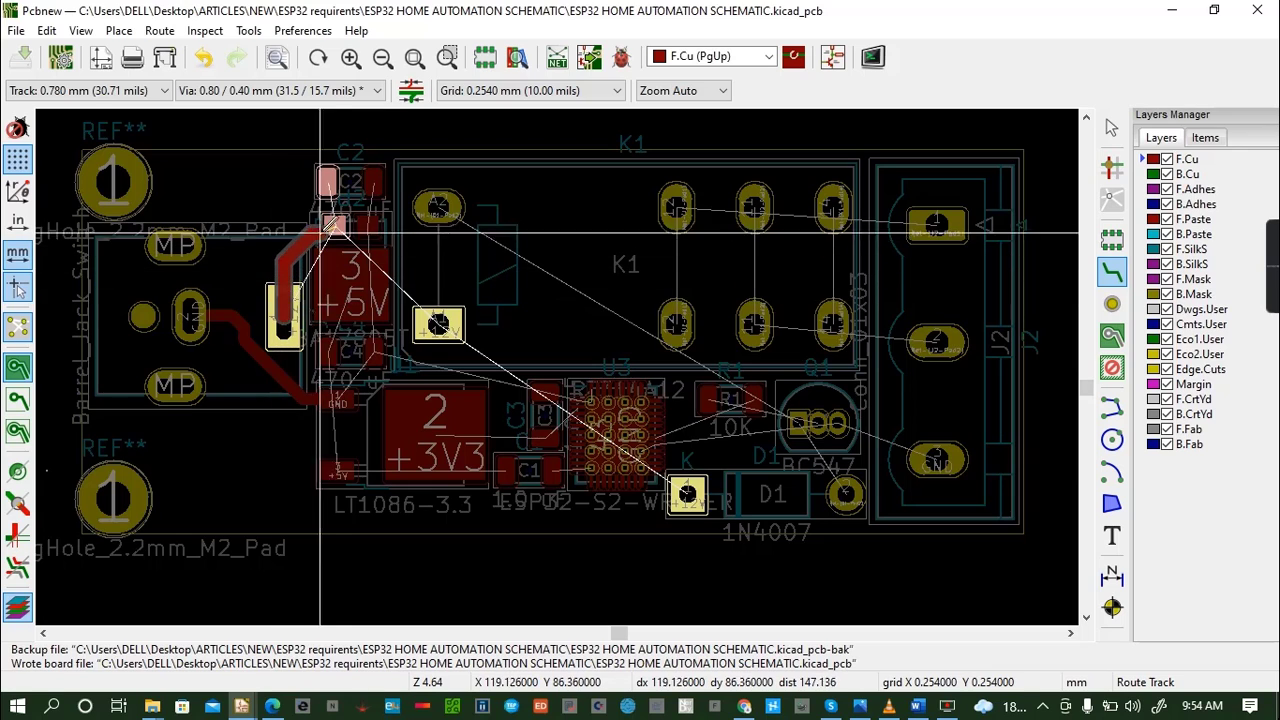
pyautogui.click(327, 182)
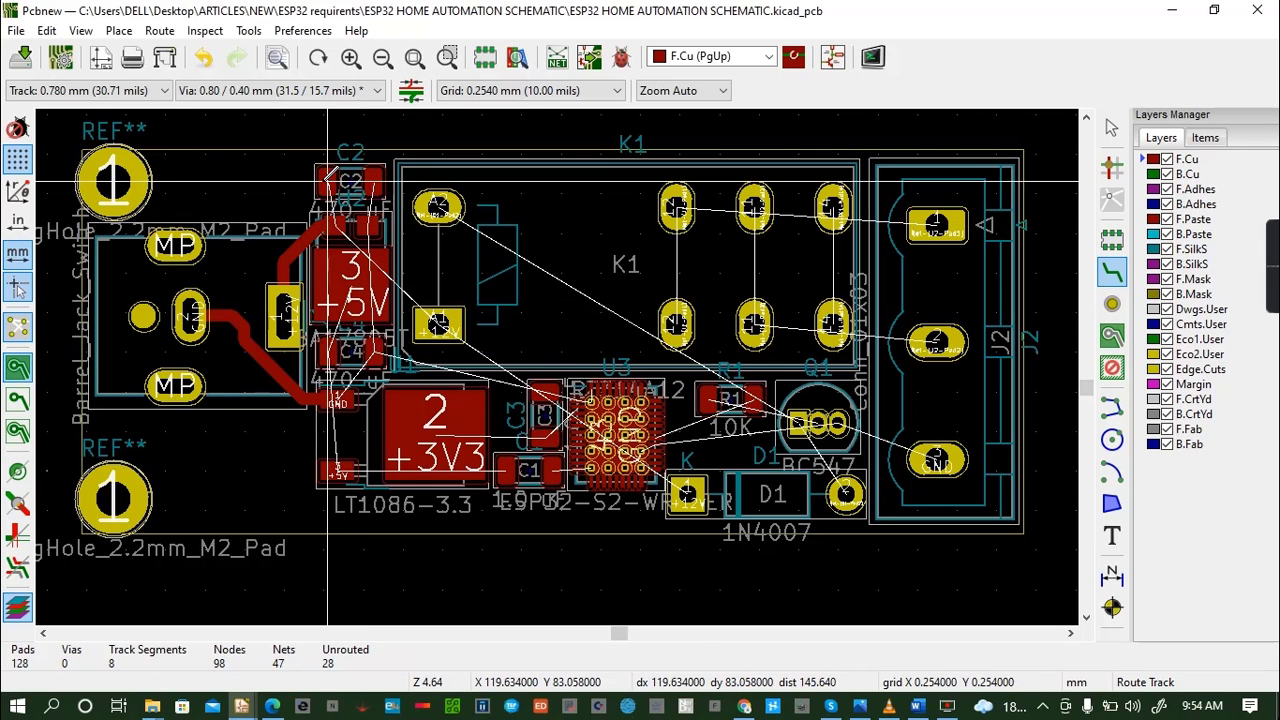
pyautogui.click(327, 182)
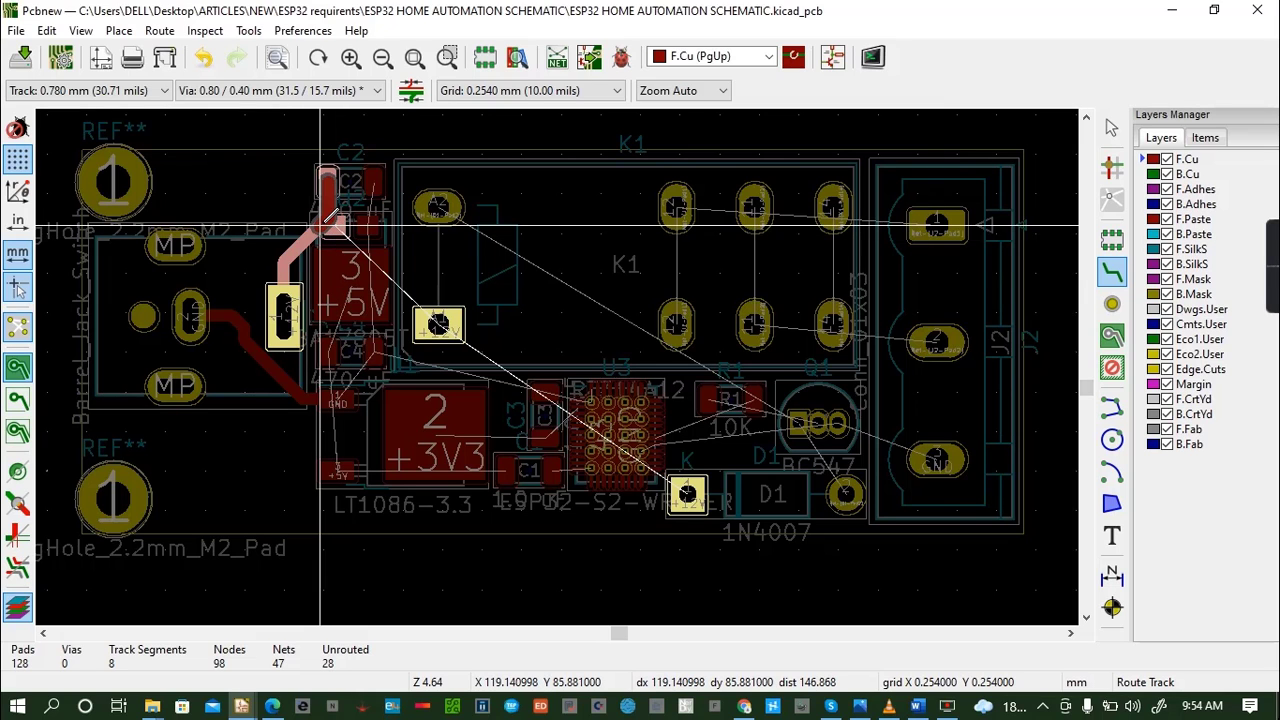
pyautogui.click(284, 317)
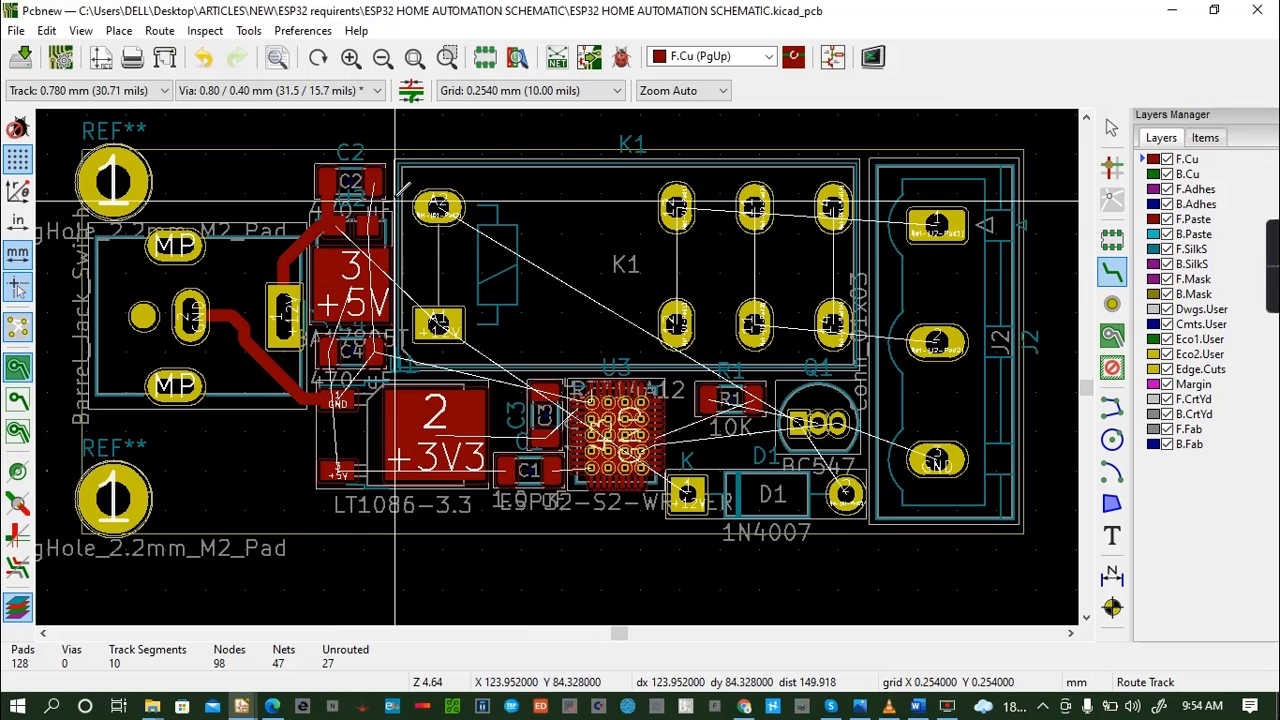
# - Route the GND track on F.Cu from C2 through U2's GND pad and around its tab to C4 and the LT1086's GND pad
pyautogui.click(370, 224)
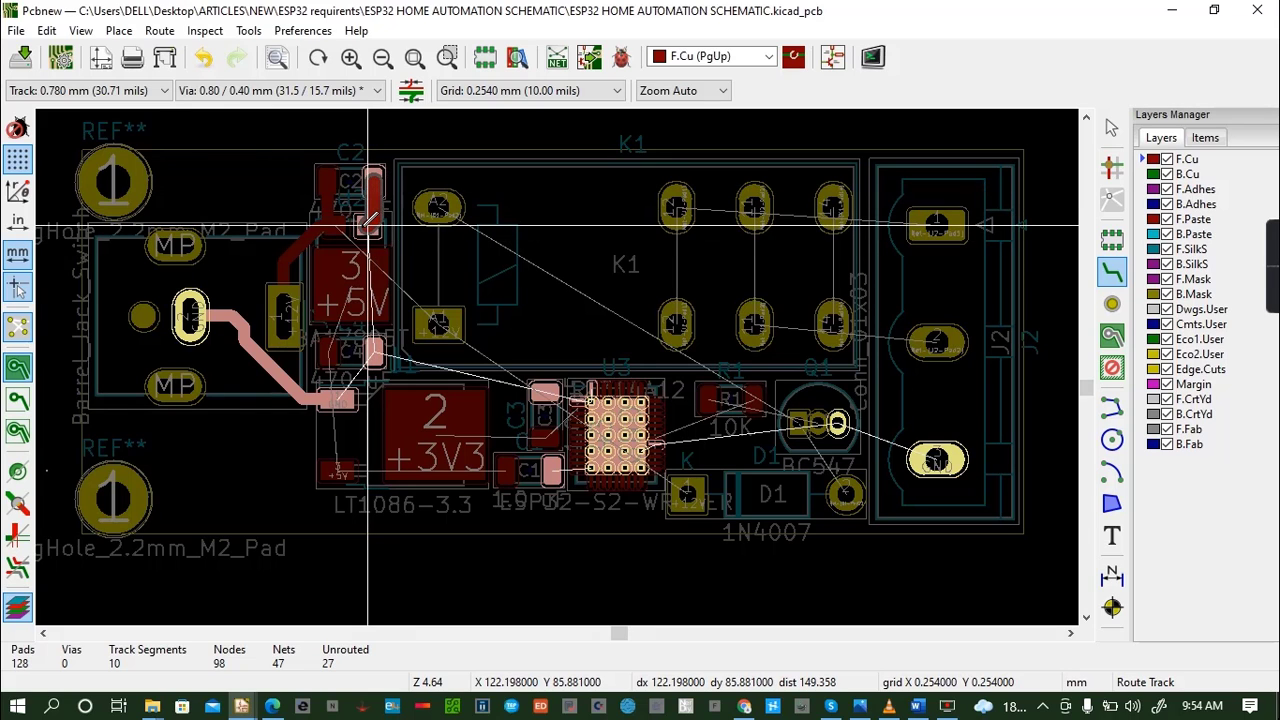
pyautogui.click(367, 225)
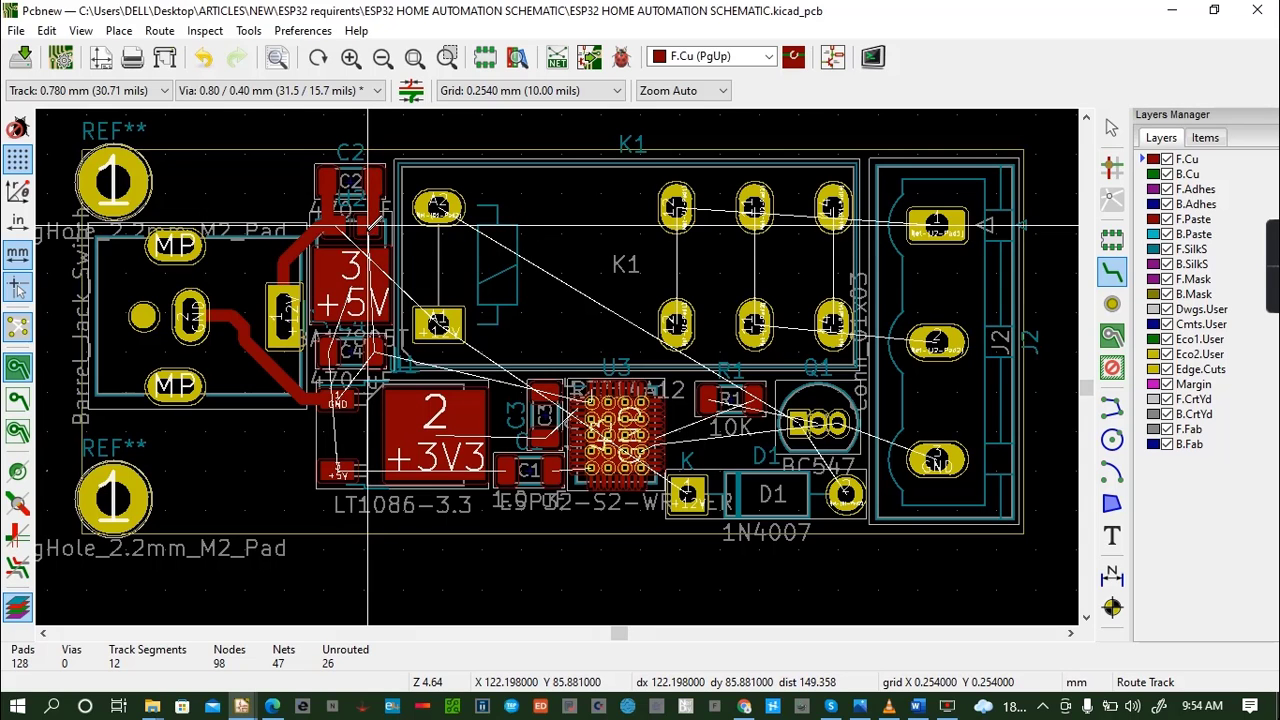
pyautogui.click(368, 226)
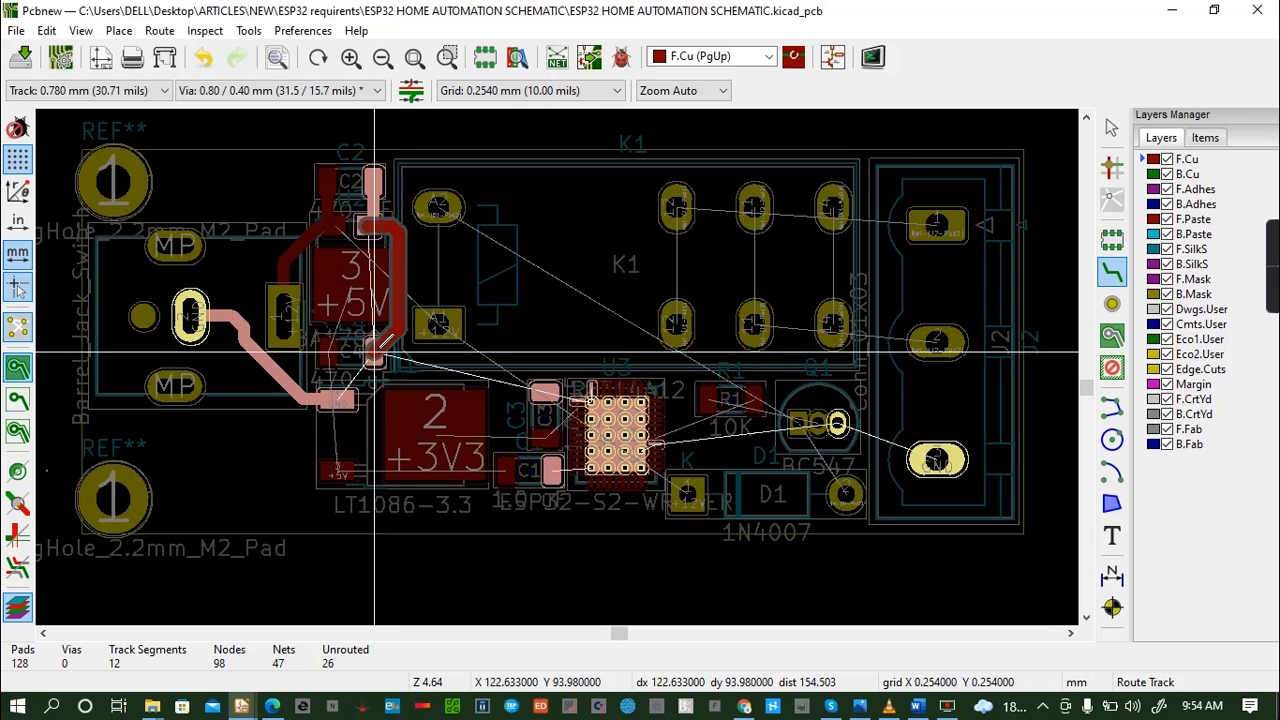
pyautogui.click(375, 352)
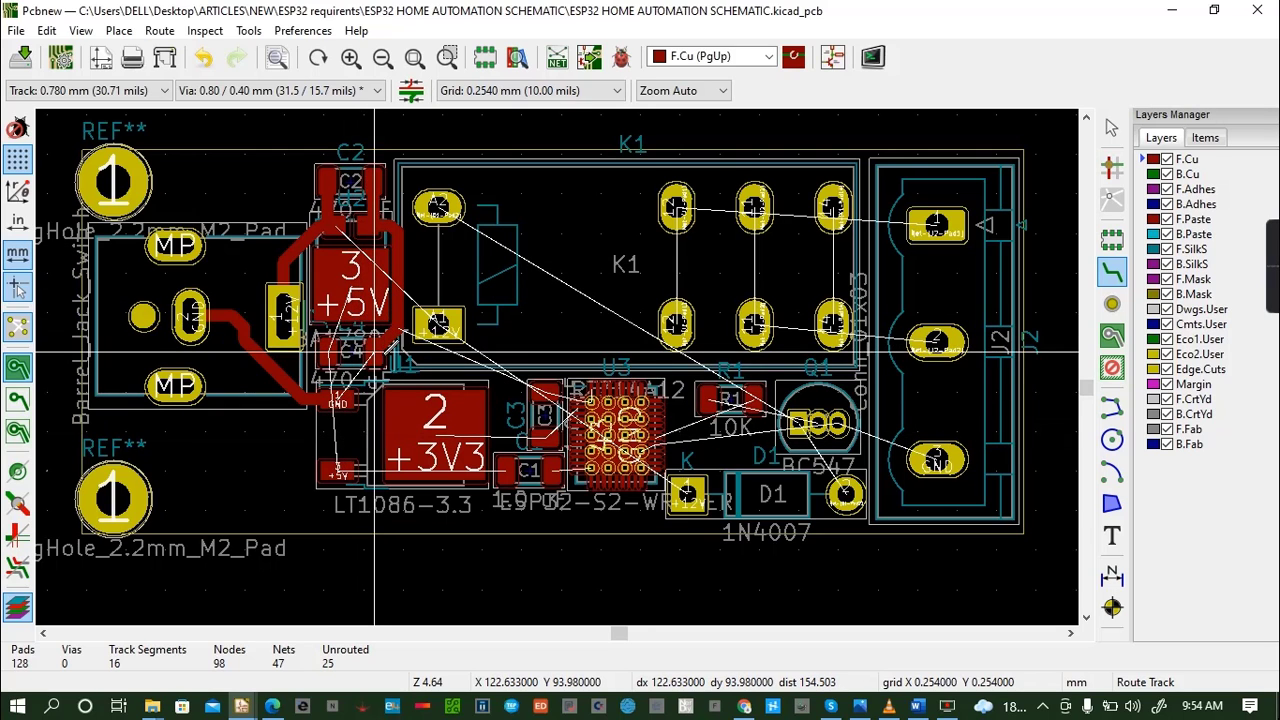
pyautogui.click(375, 352)
pyautogui.click(337, 399)
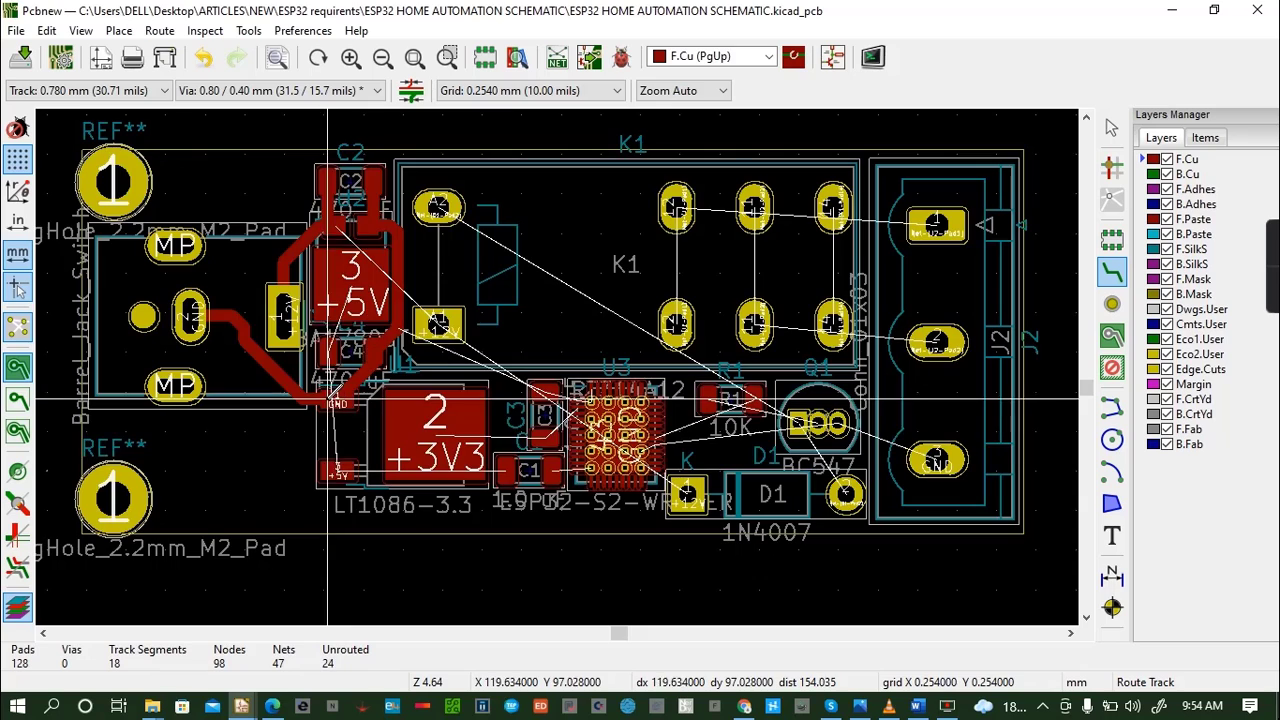
# - Route the +5V track from U2's tab to C4 and end it with a via just below C4
pyautogui.click(350, 285)
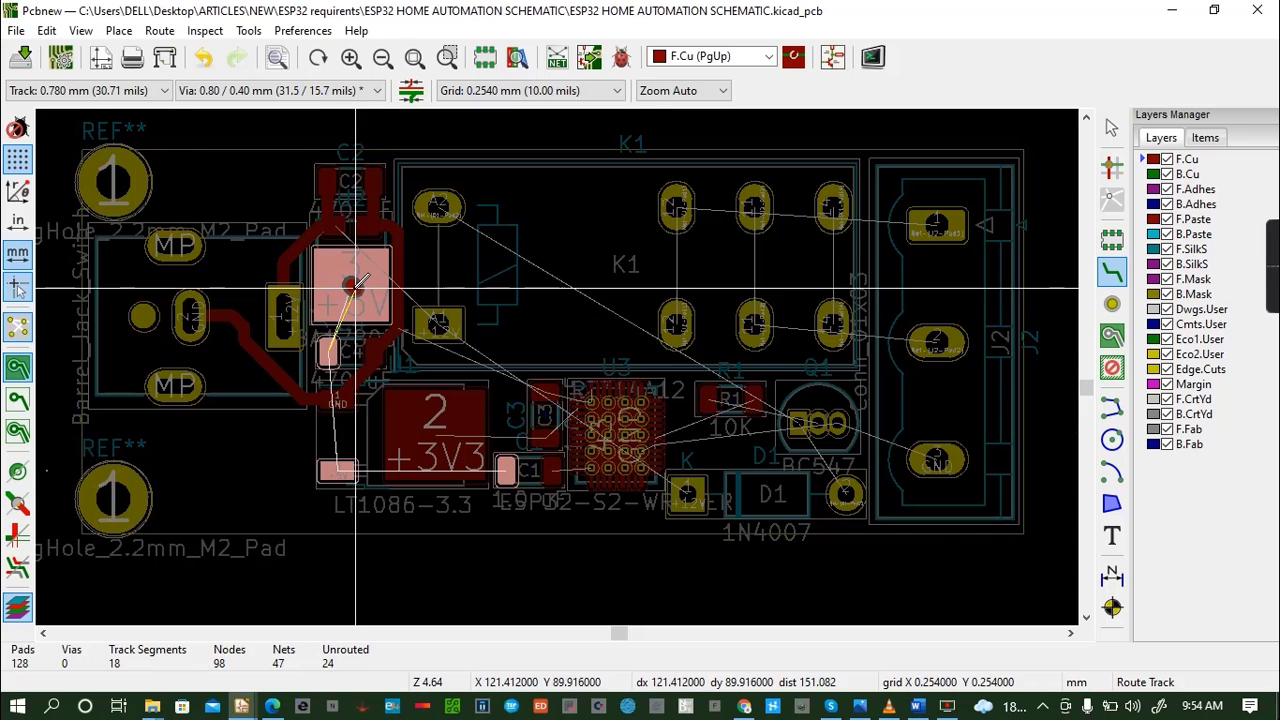
pyautogui.click(329, 355)
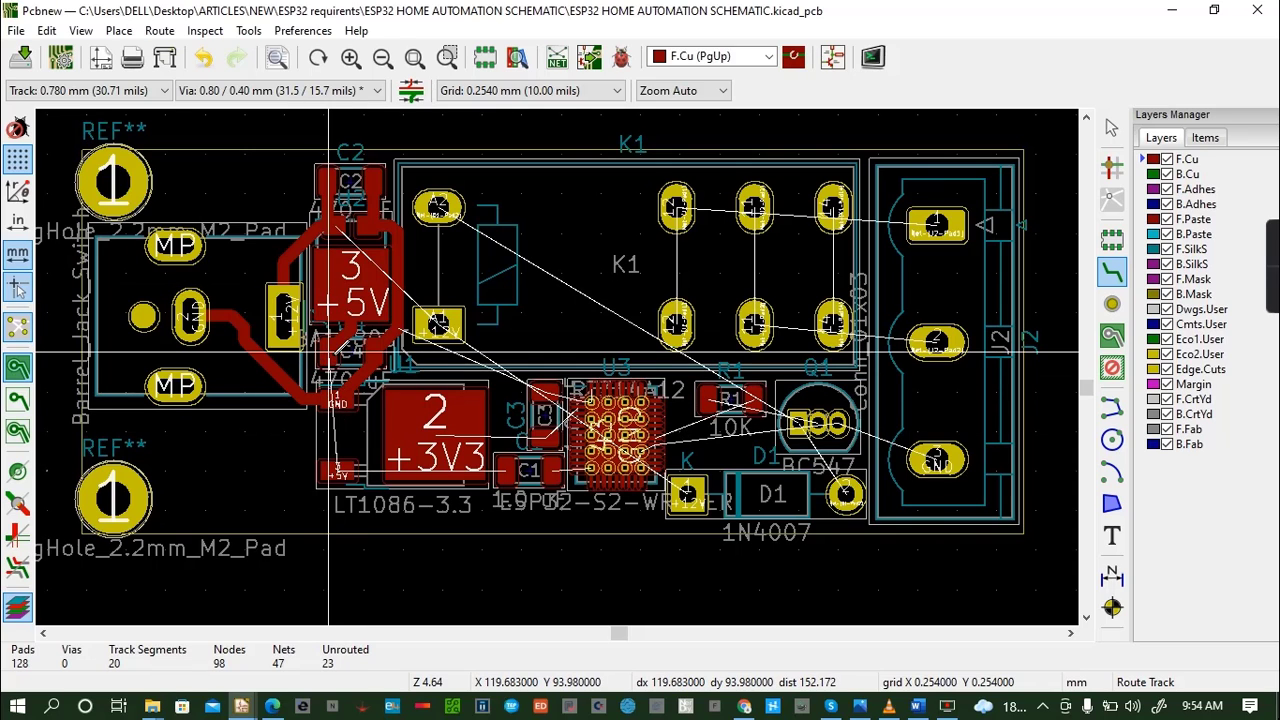
pyautogui.click(330, 354)
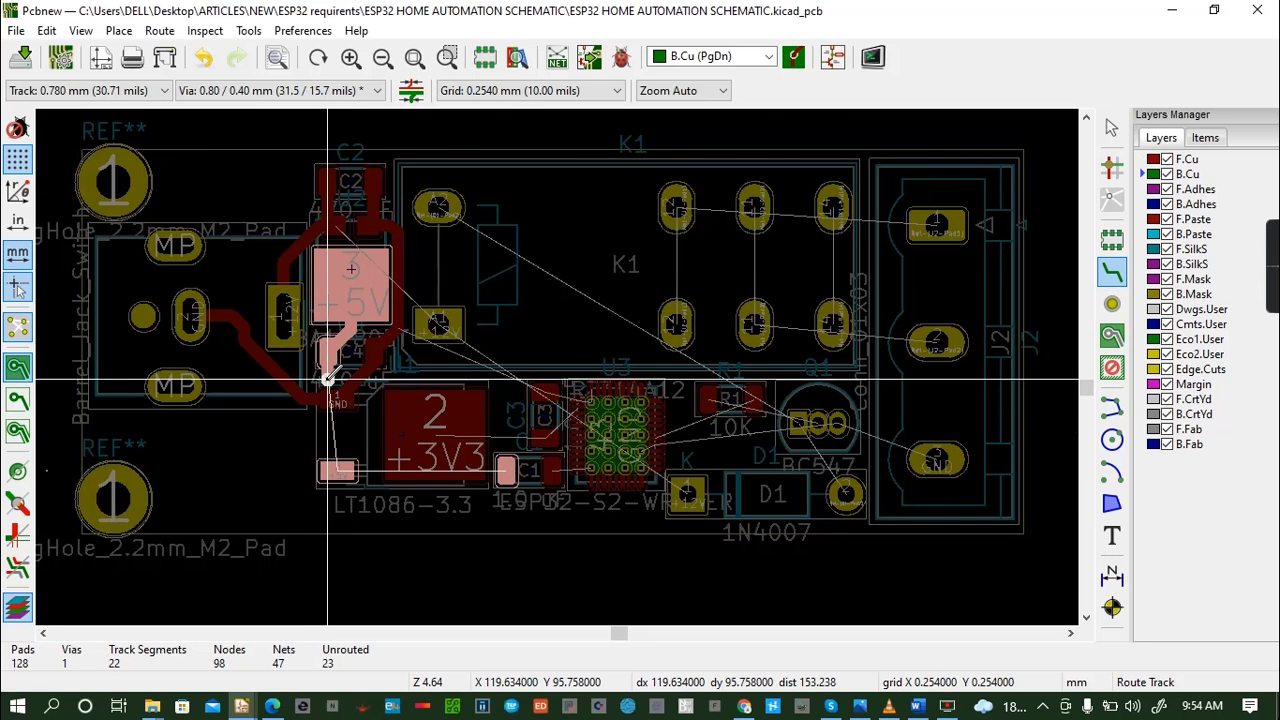
pyautogui.press('Escape')
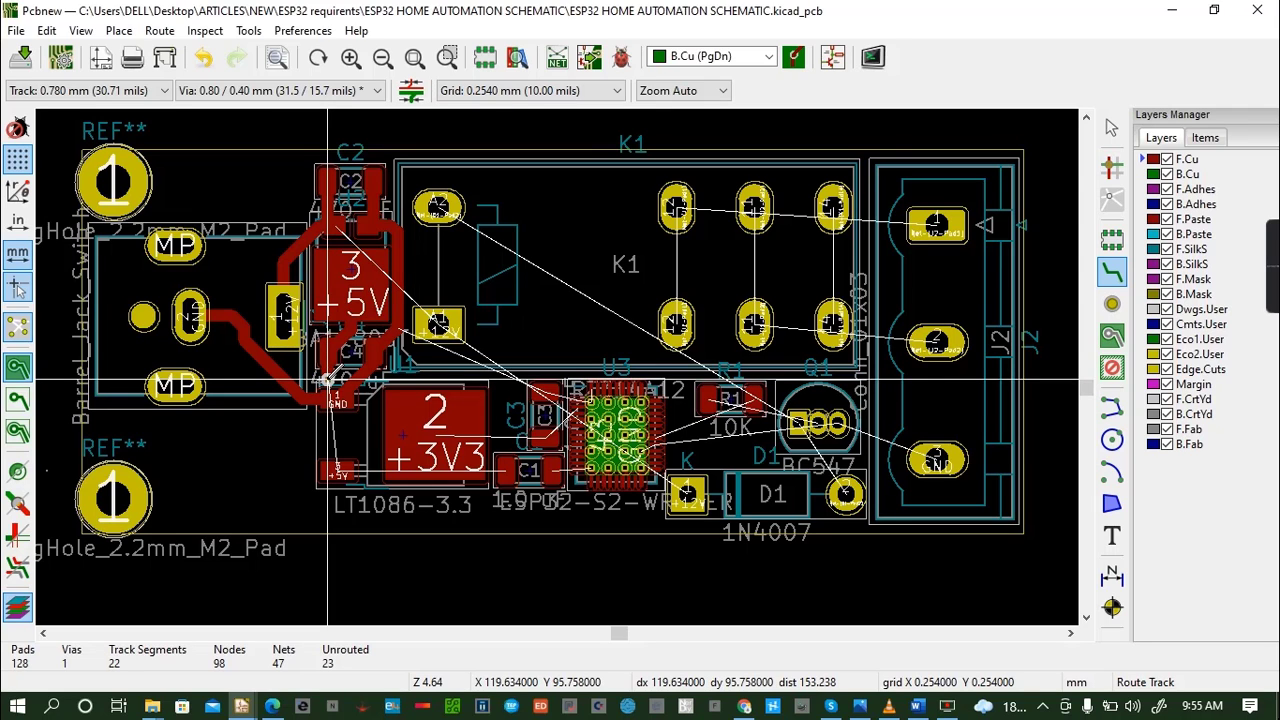
# - Try to continue the +5V track from the via just below C4
pyautogui.click(328, 380)
pyautogui.press('Escape')
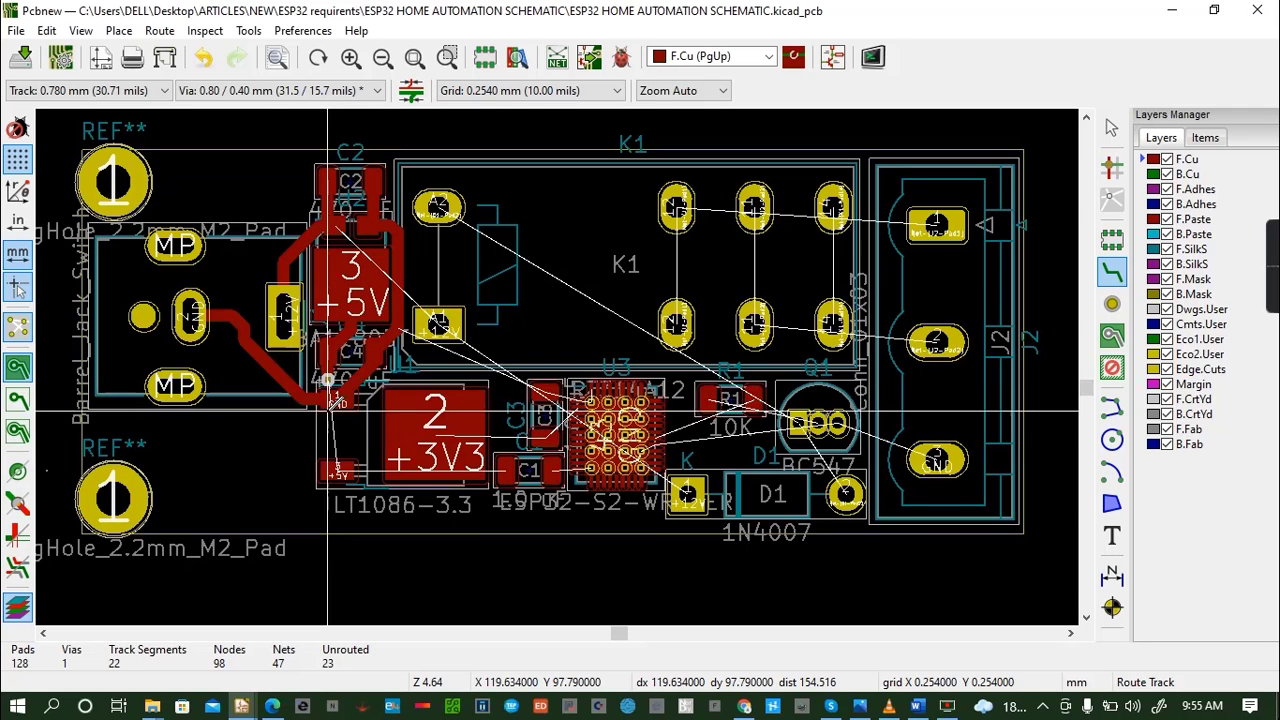
pyautogui.click(328, 380)
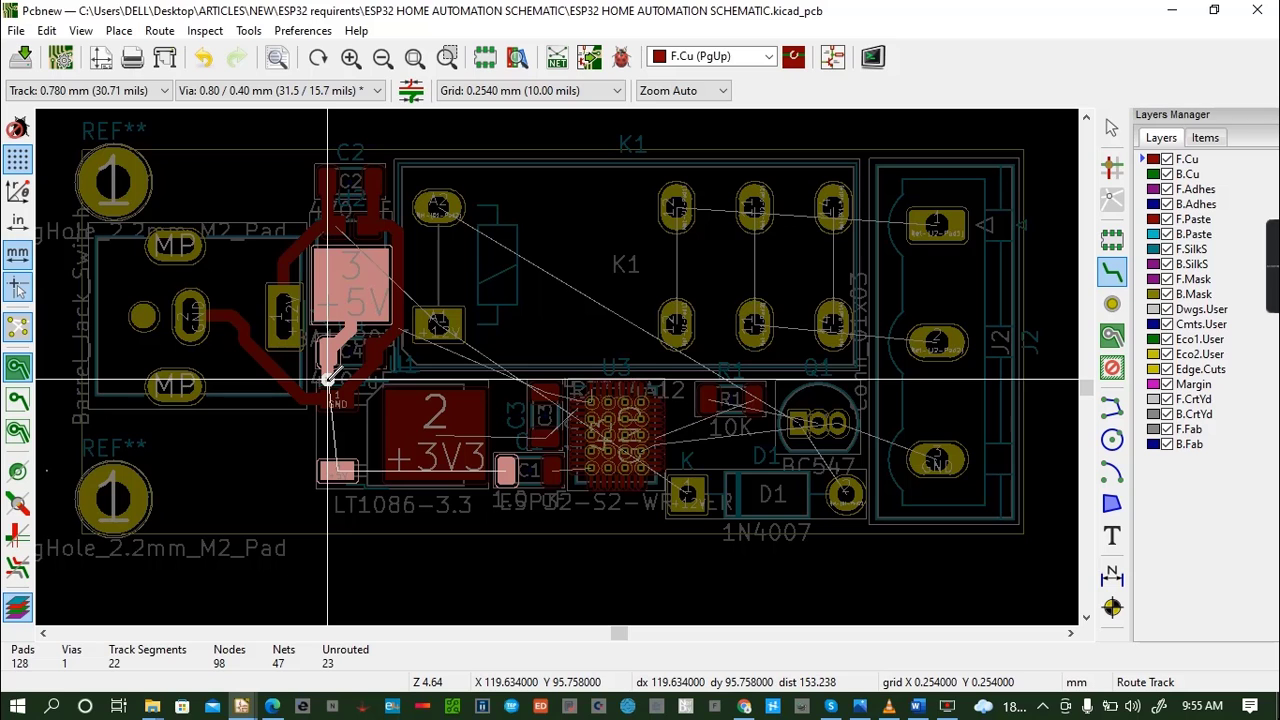
pyautogui.click(328, 380)
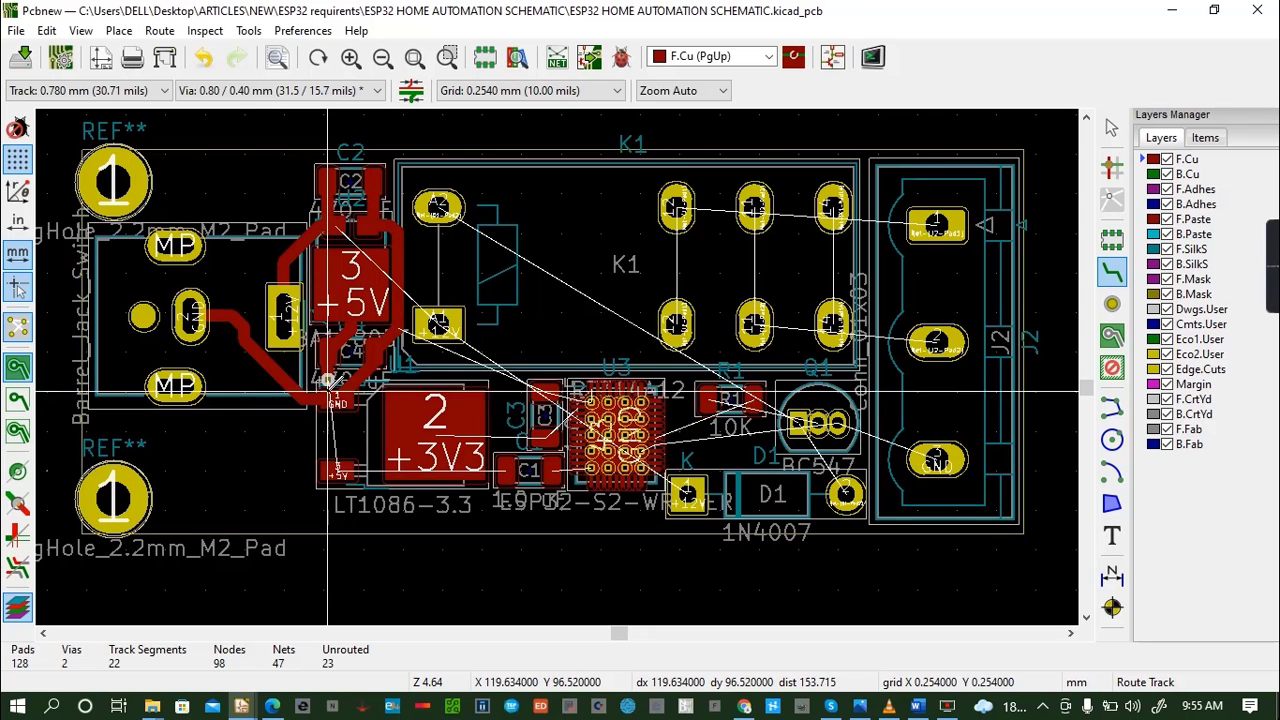
pyautogui.click(328, 380)
pyautogui.press('Escape')
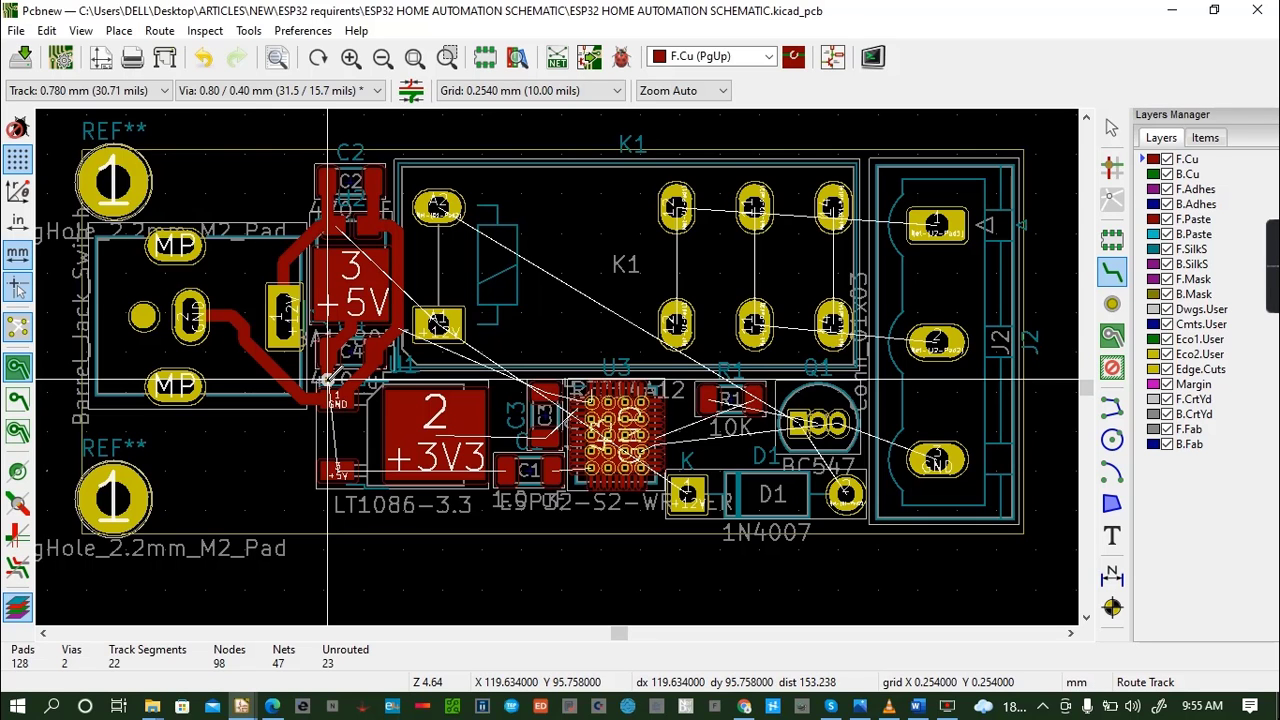
pyautogui.click(328, 380)
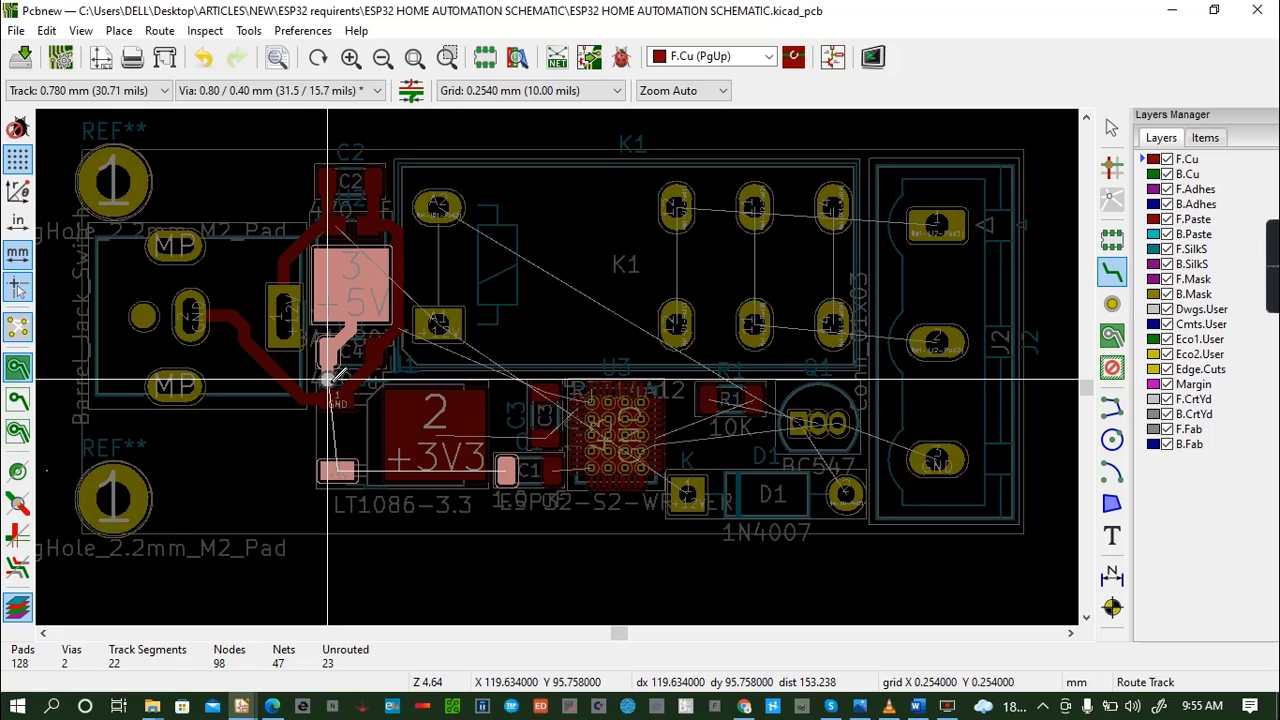
pyautogui.click(328, 381)
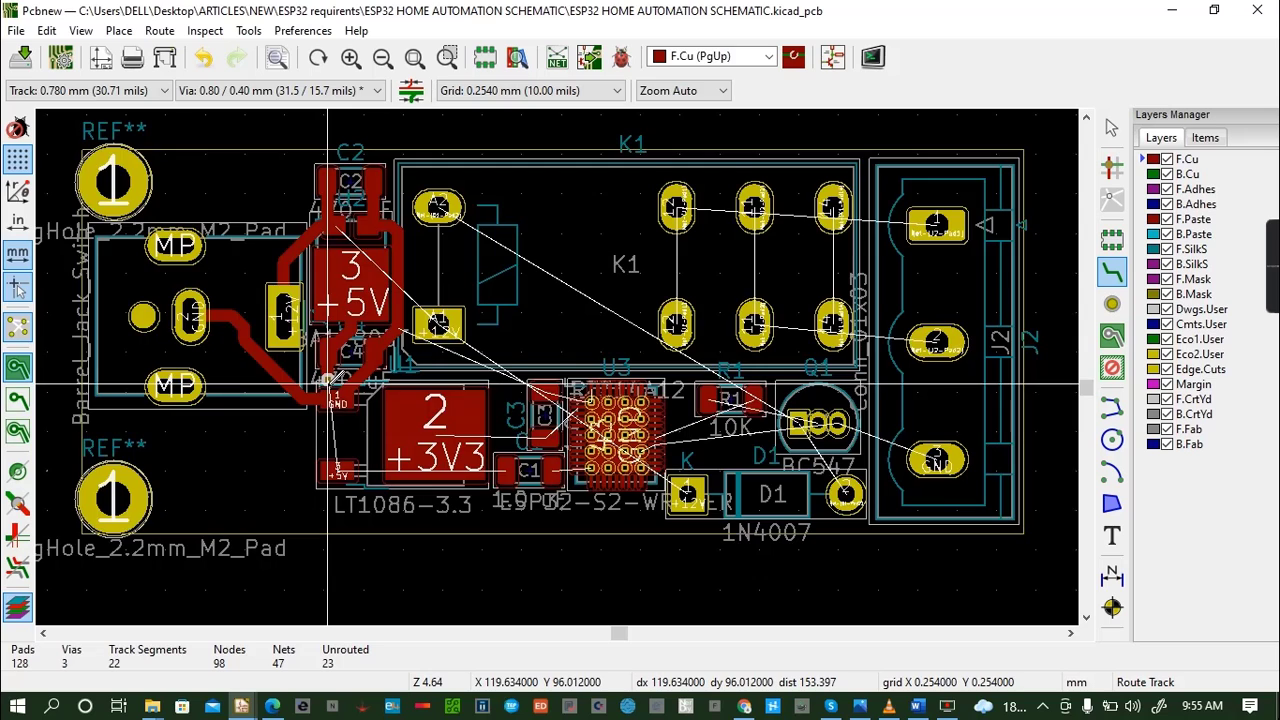
pyautogui.click(328, 382)
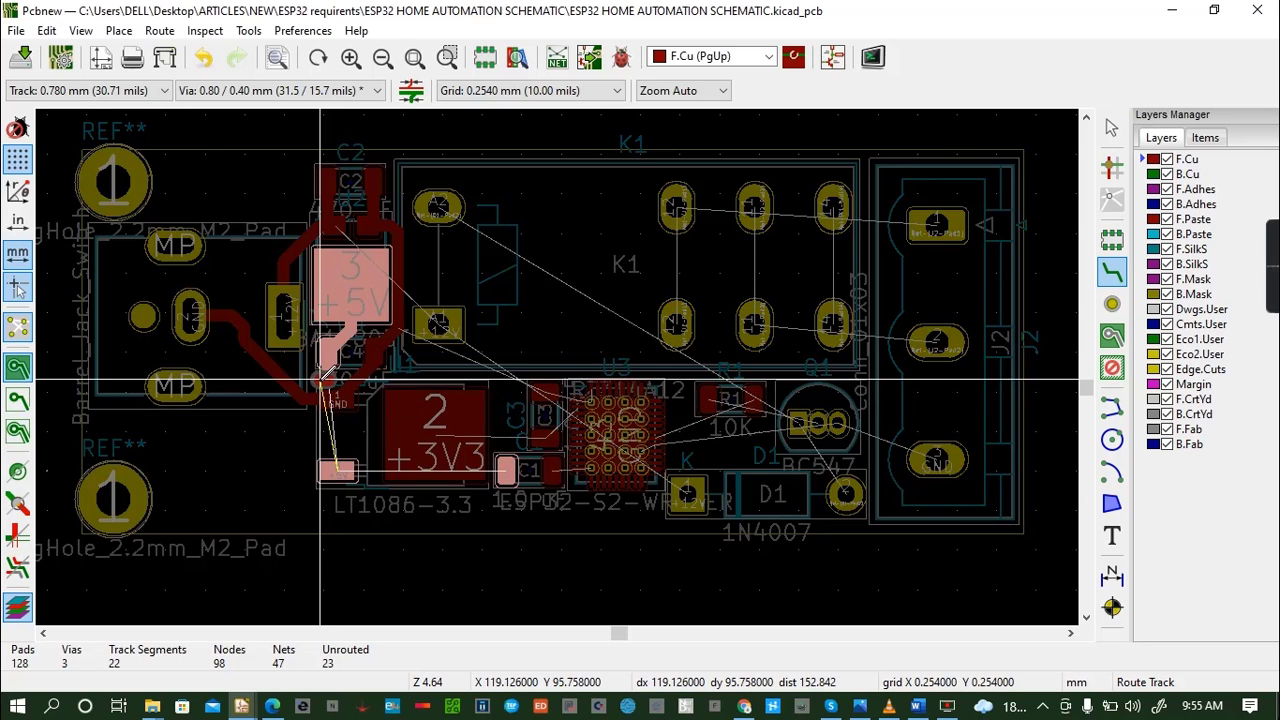
pyautogui.click(328, 381)
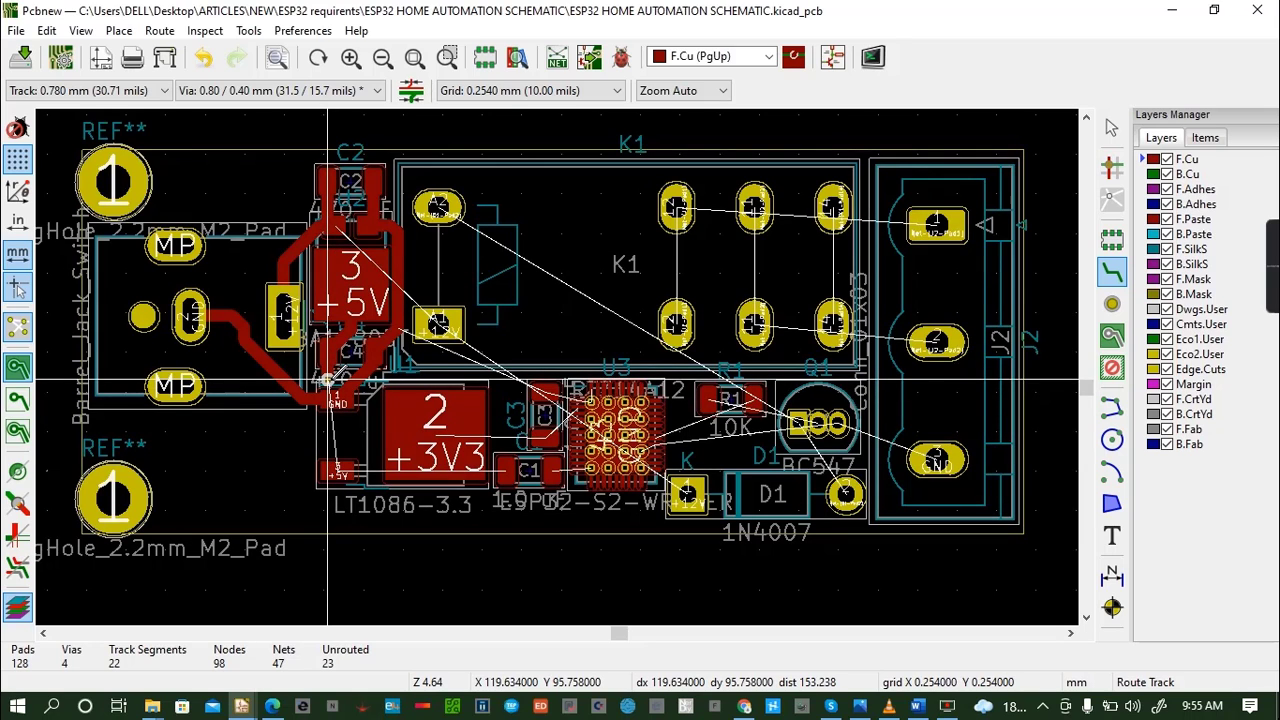
# - Route the +5V track on B.Cu beneath the LT1086's GND pad to a second via, finish it at the +5V pad, and save
pyautogui.click(328, 381)
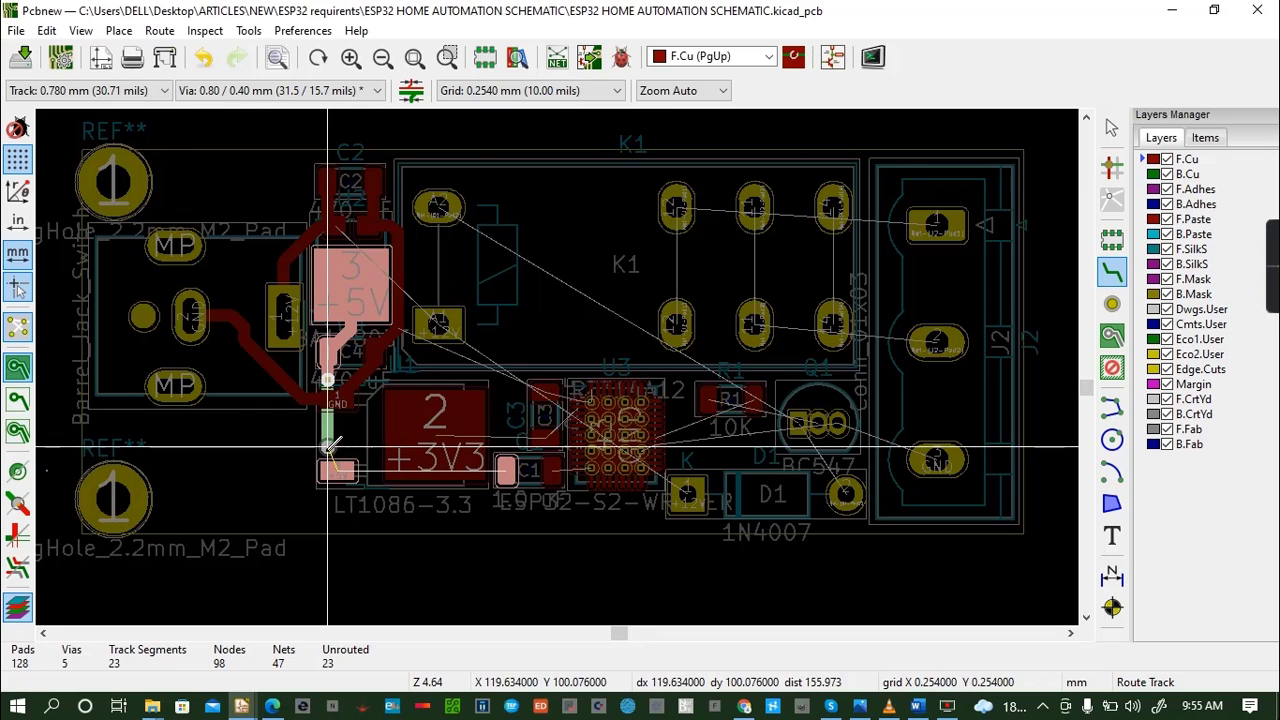
pyautogui.click(337, 470)
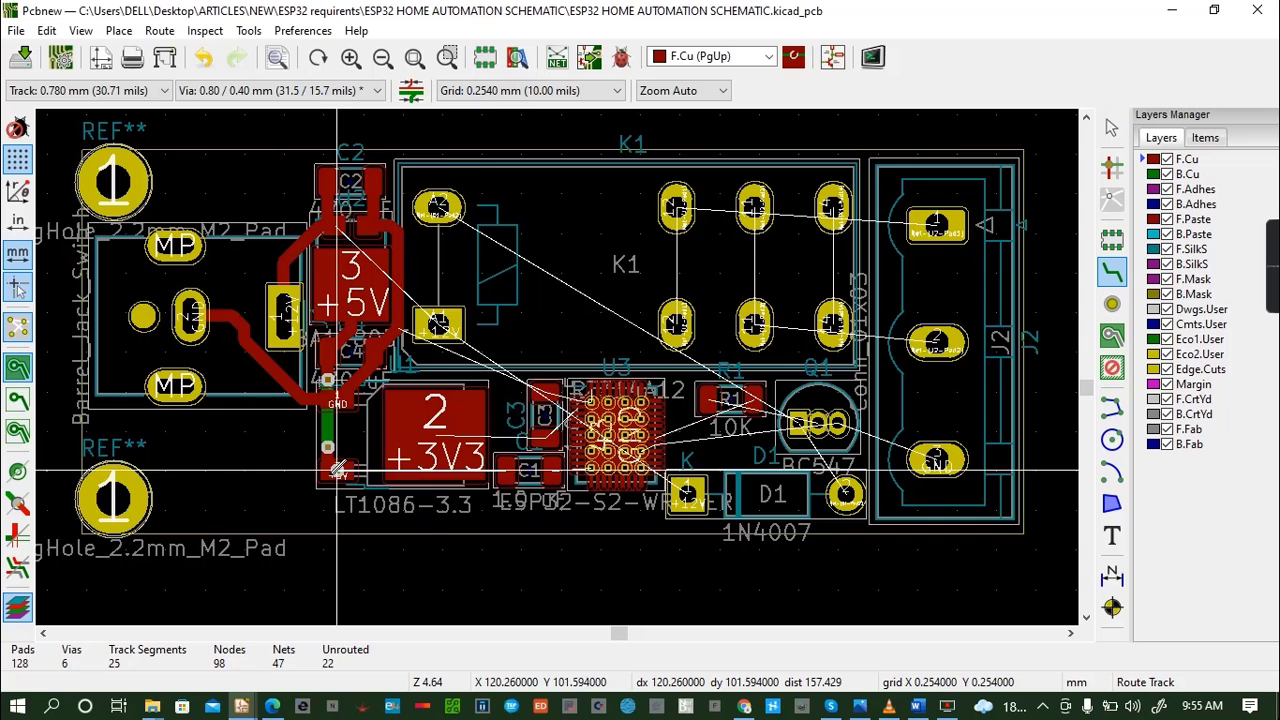
pyautogui.hotkey('ctrl', 's')
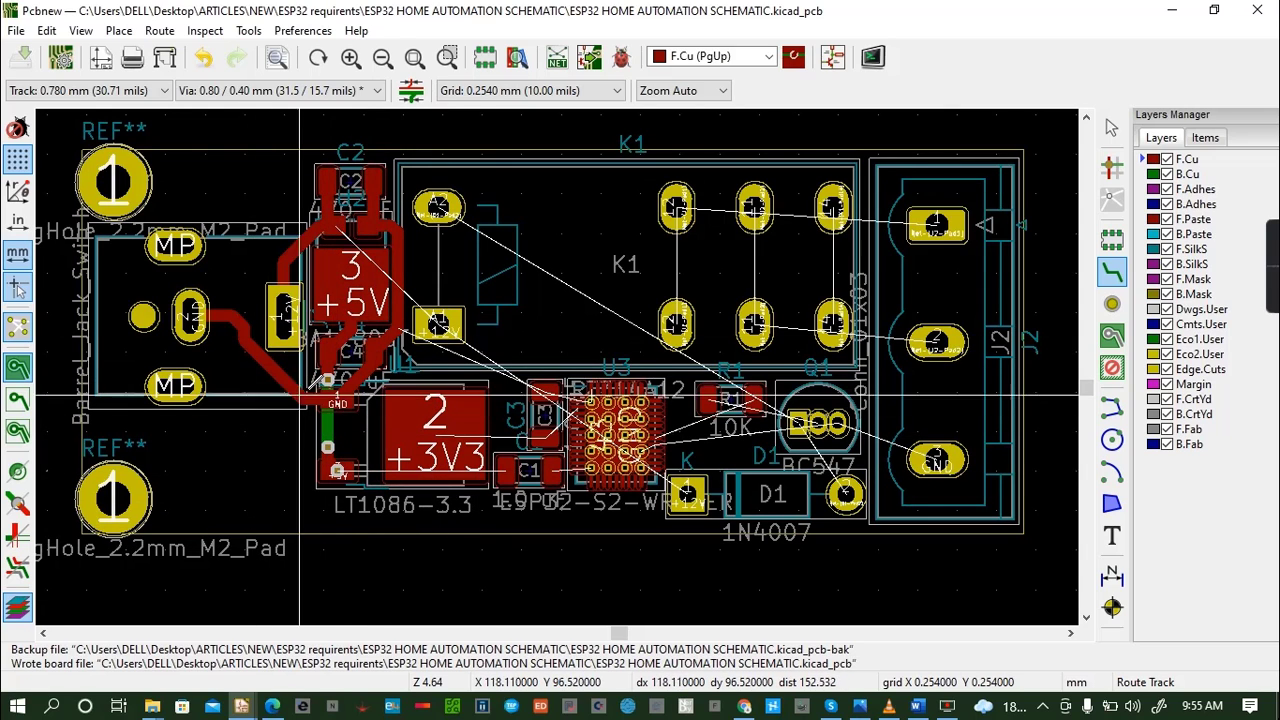
# - Route a track on F.Cu from K1's coil pad A2 to Q1's square pad
pyautogui.click(337, 403)
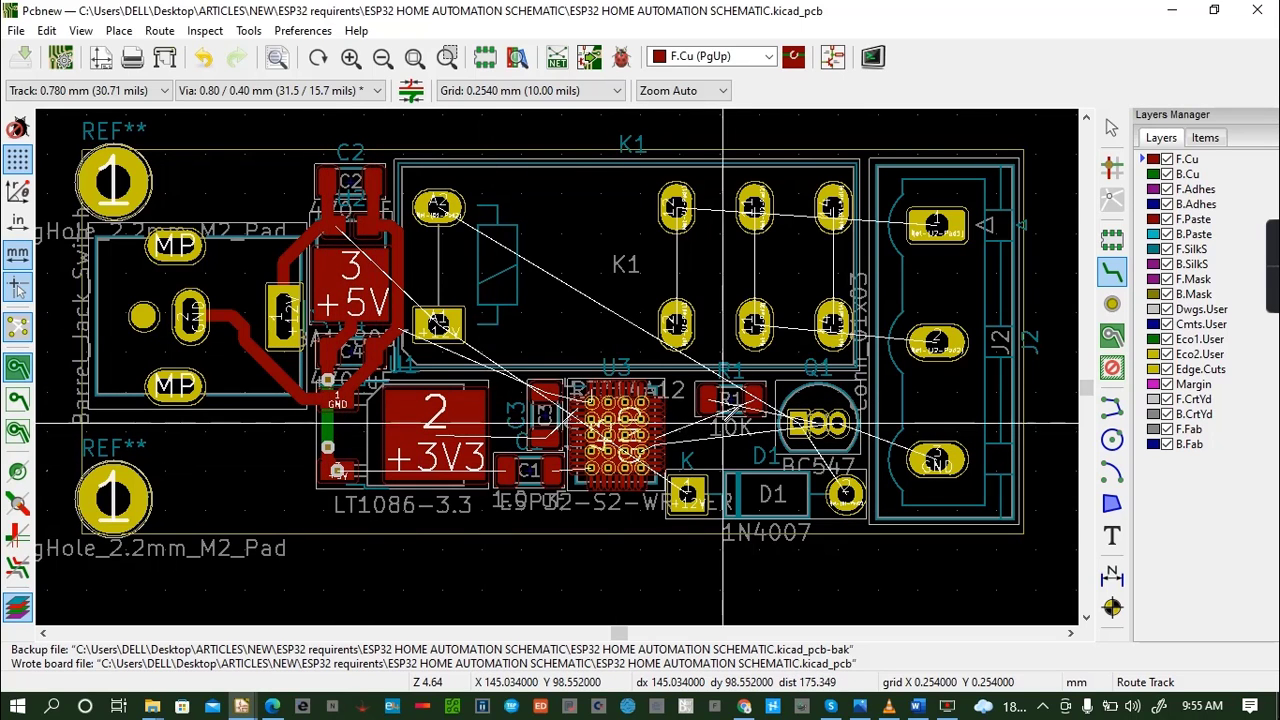
pyautogui.click(438, 207)
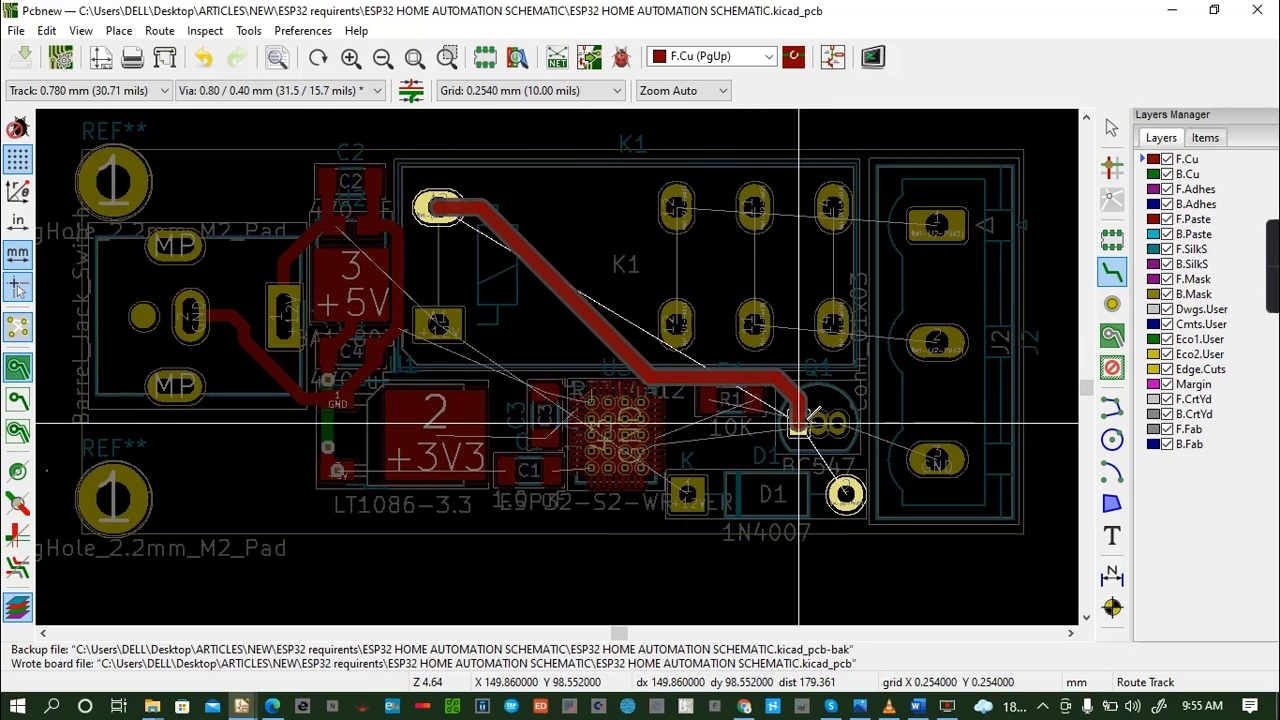
pyautogui.click(799, 425)
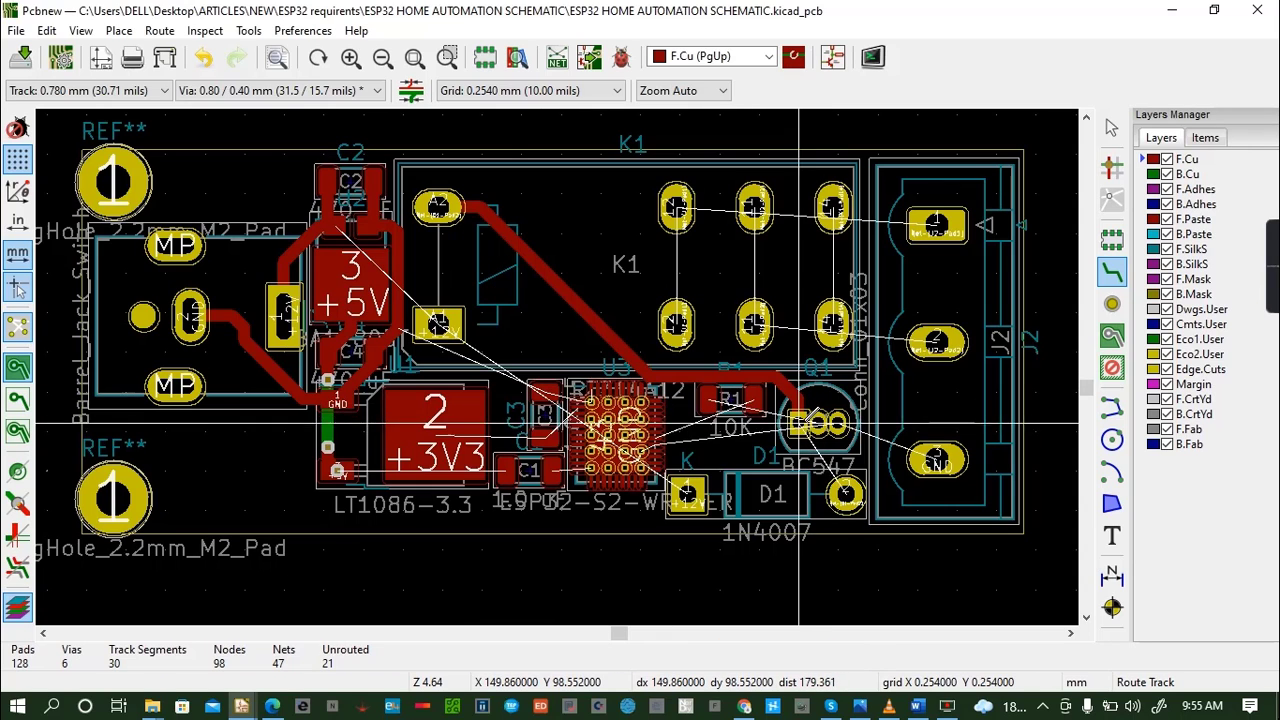
# - Connect the upper and lower contact pads in each of K1's three contact columns with straight F.Cu tracks
pyautogui.click(676, 208)
pyautogui.click(676, 323)
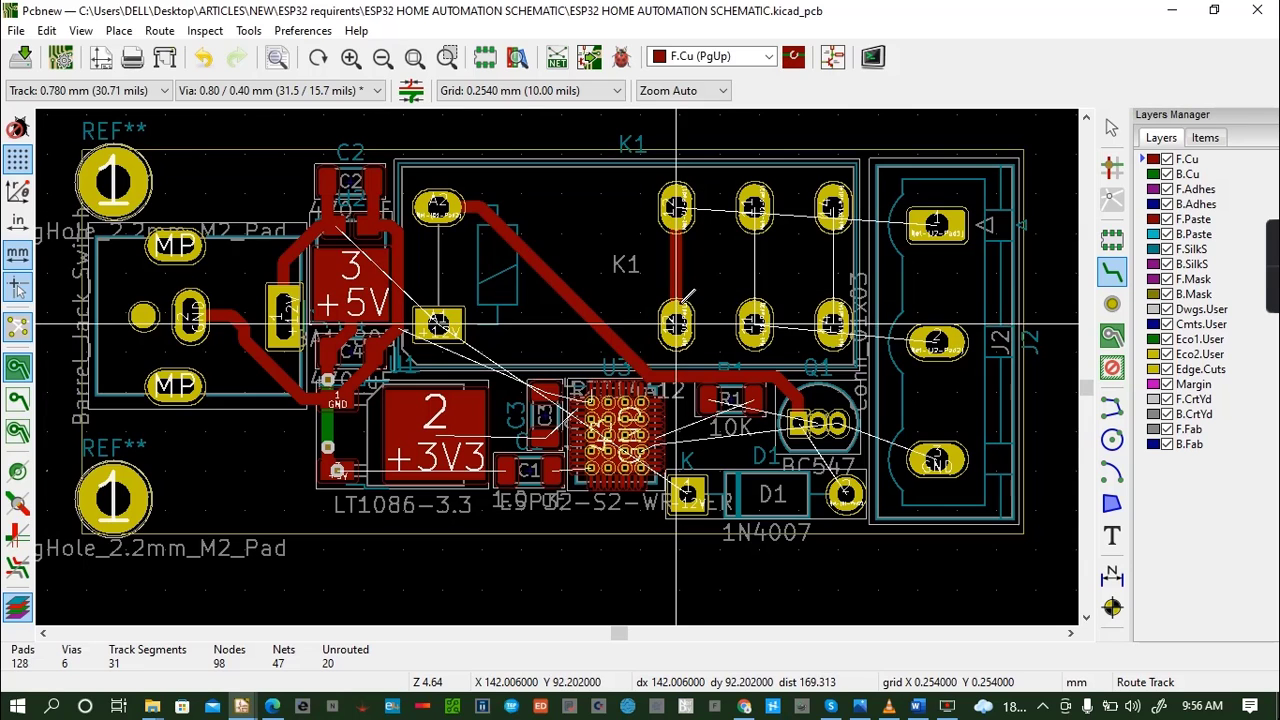
pyautogui.click(676, 208)
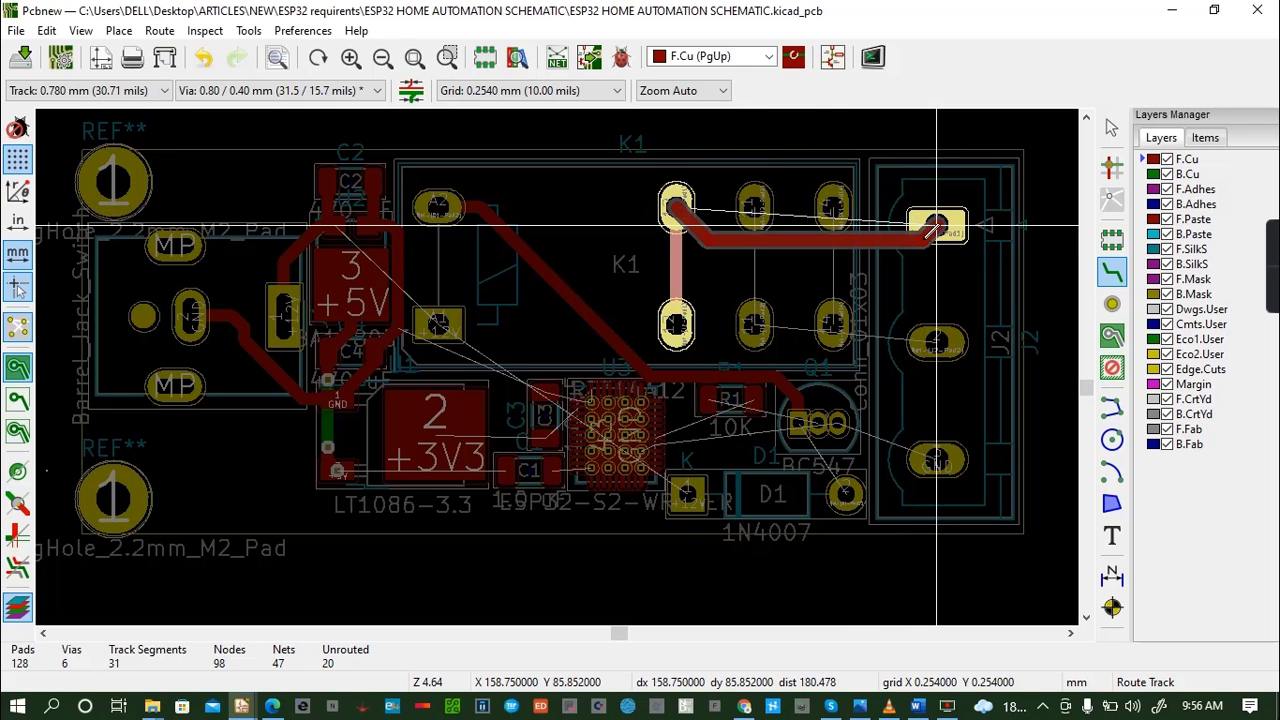
pyautogui.press('Escape')
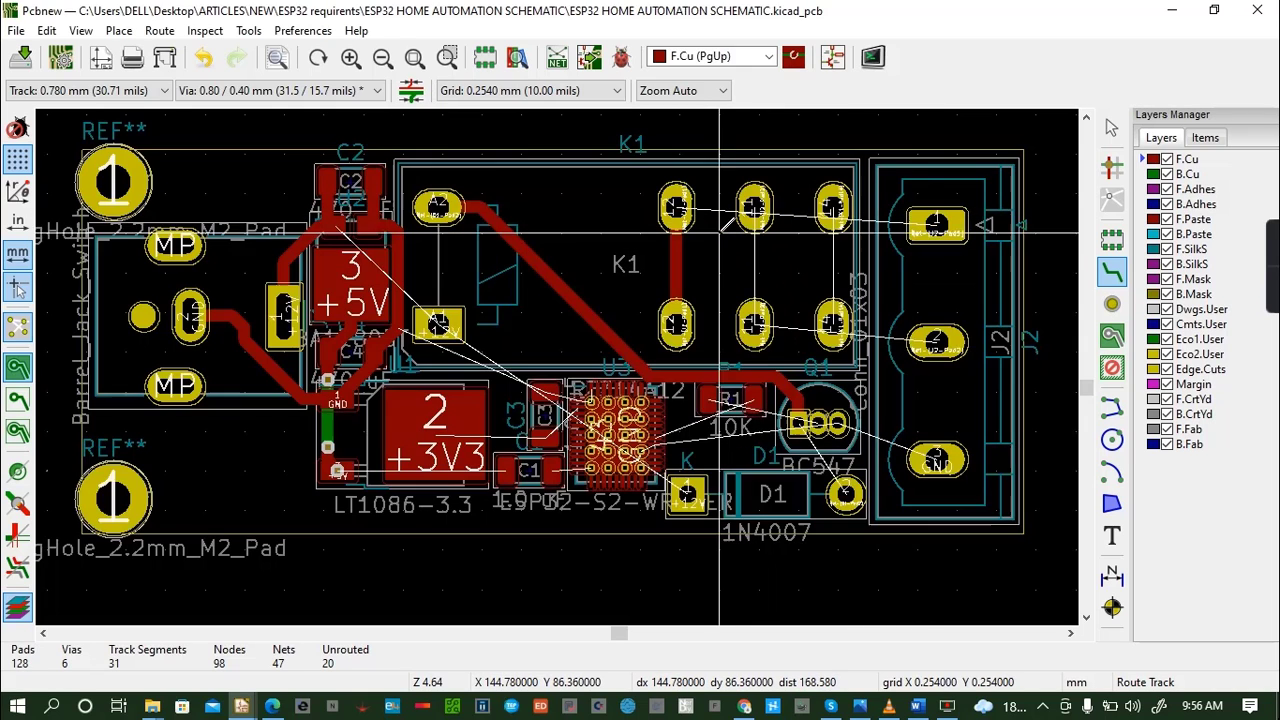
pyautogui.click(755, 323)
pyautogui.click(754, 207)
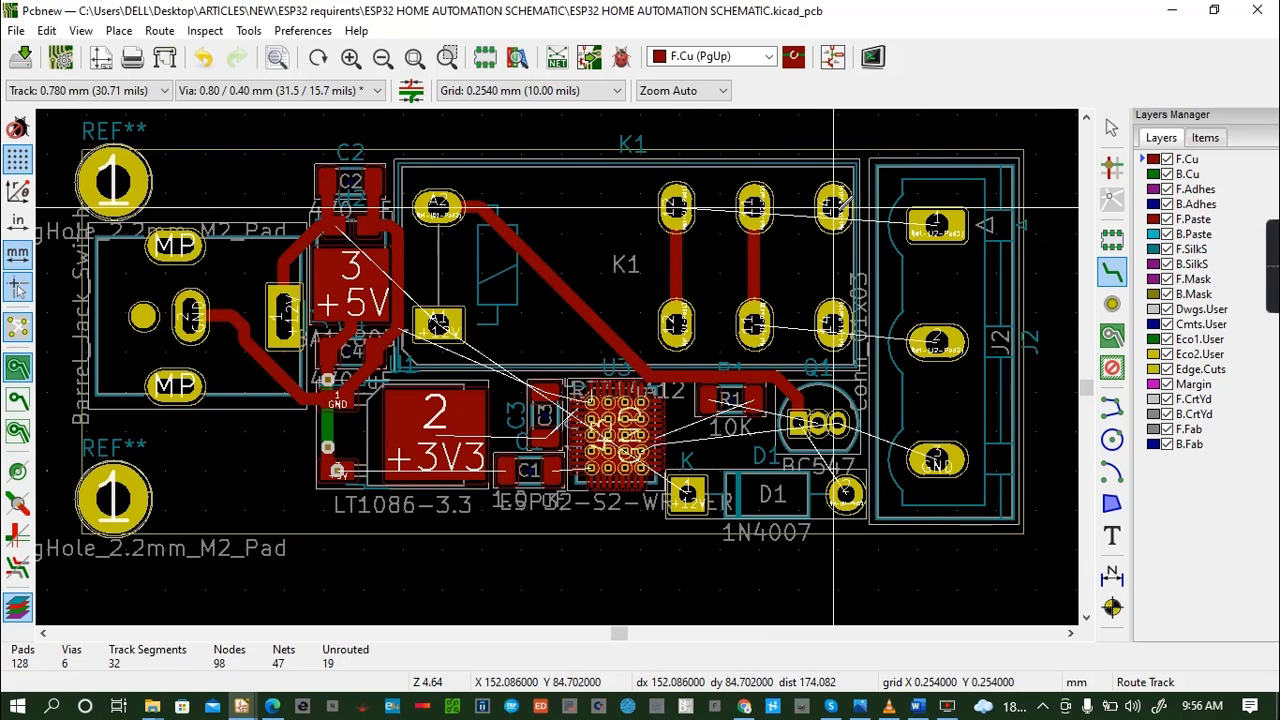
pyautogui.click(833, 208)
pyautogui.click(833, 323)
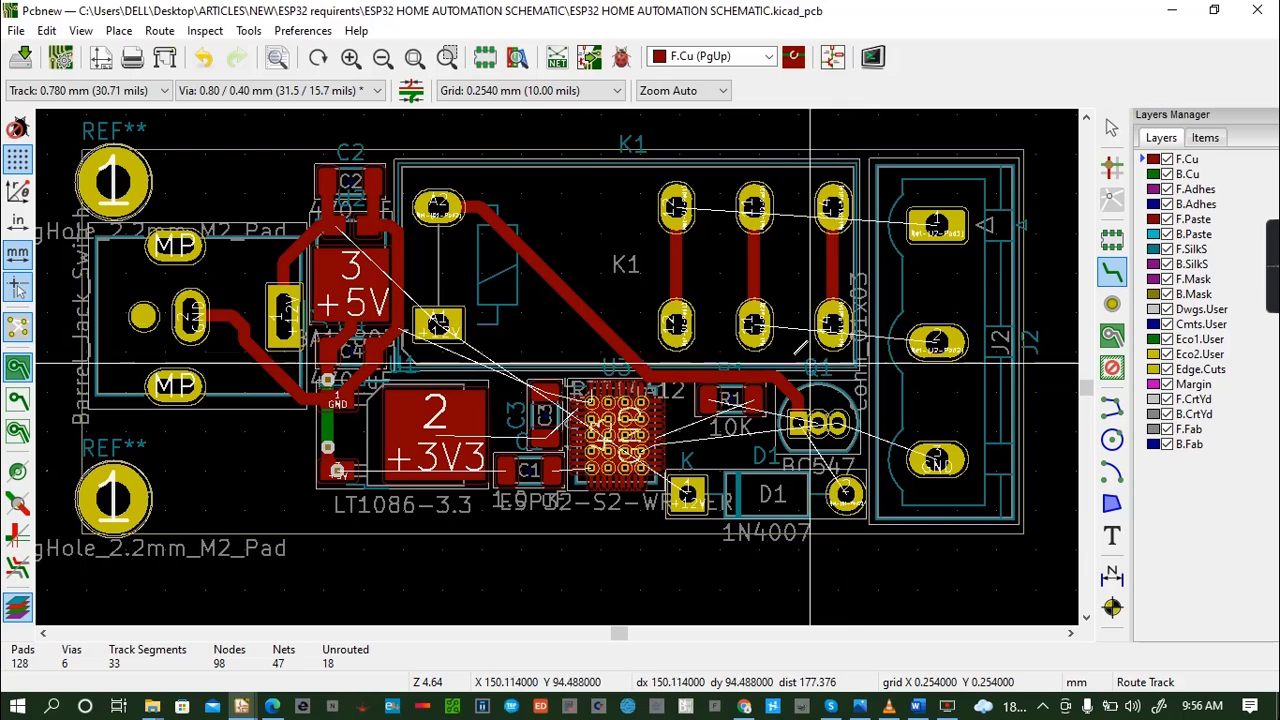
# - Route a track on F.Cu from the lower pad of K1's middle contact column to J2's pad 2
pyautogui.click(756, 323)
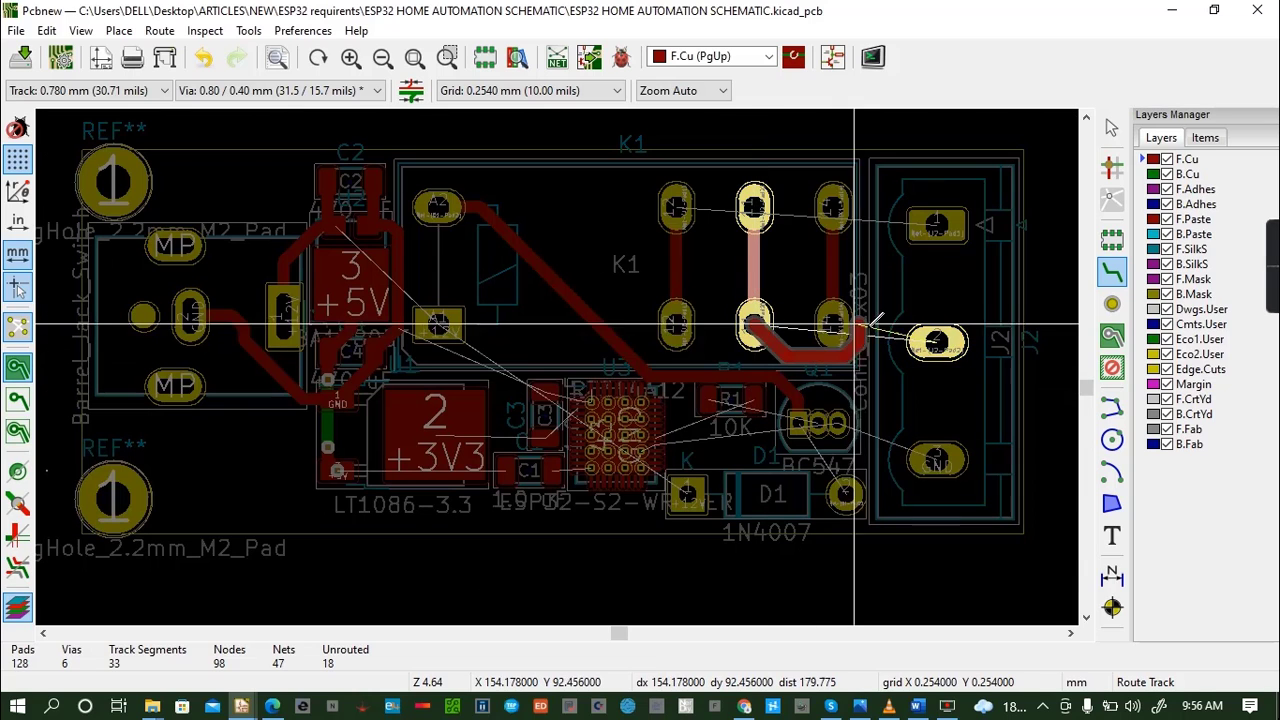
pyautogui.click(937, 341)
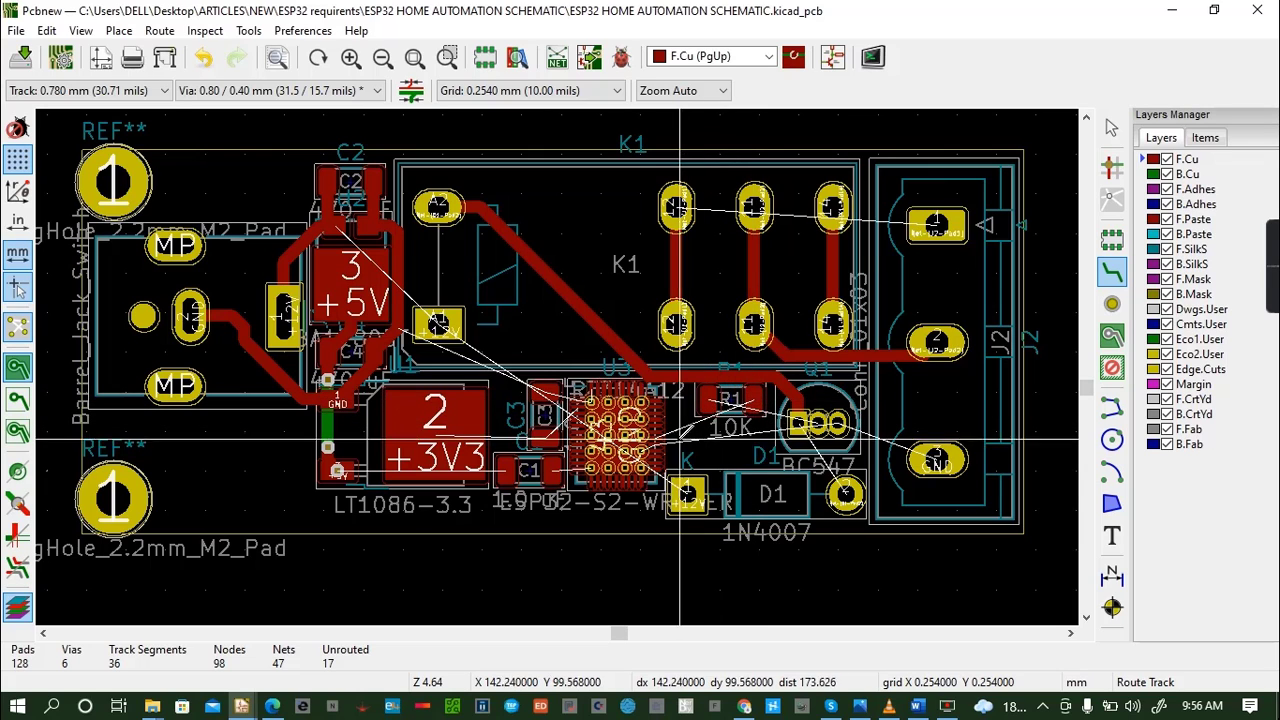
pyautogui.click(645, 440)
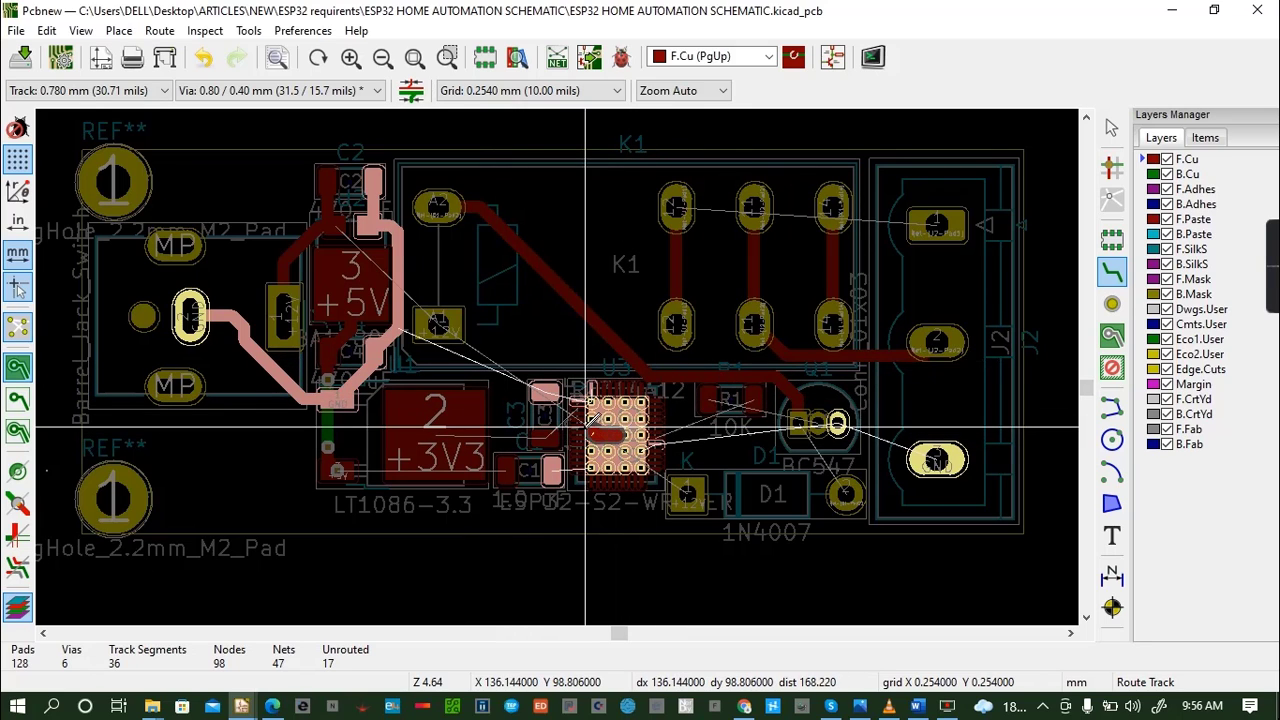
pyautogui.press('Escape')
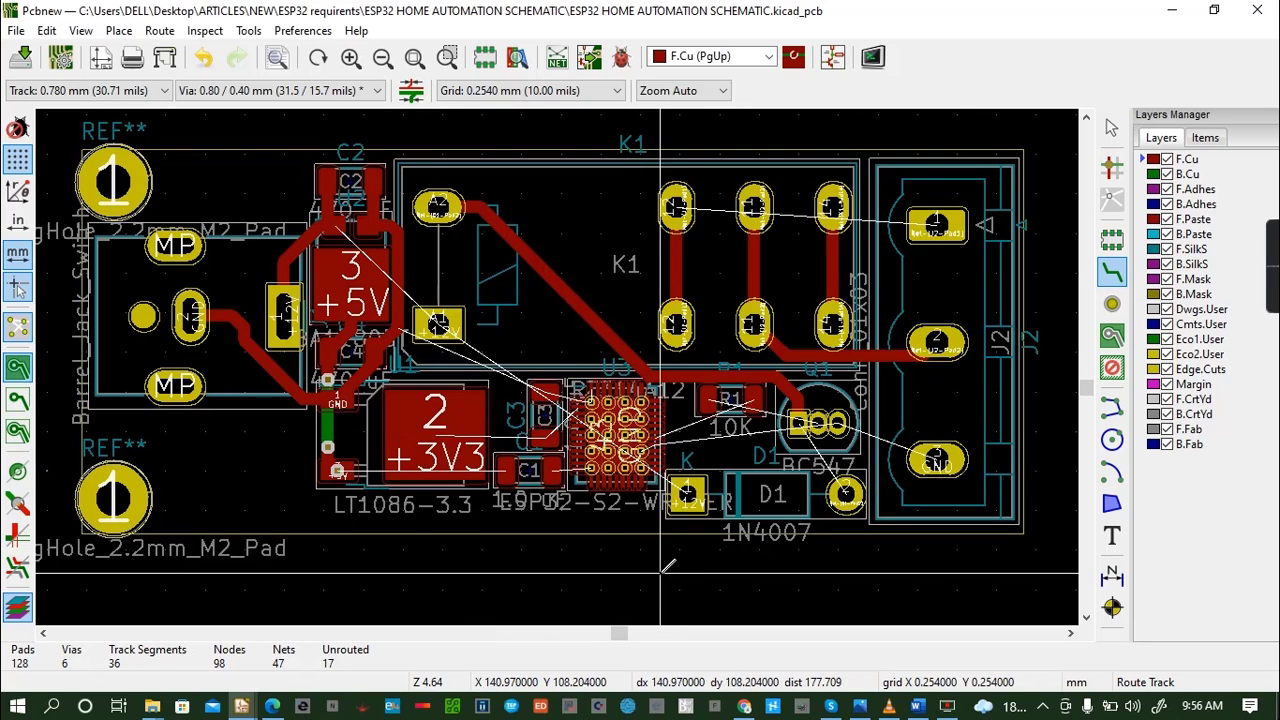
# - Route F.Cu tracks from J2's GND pad 3 to Q1's GND pad and from D1's pad 2 to Q1's square pad
pyautogui.click(937, 463)
pyautogui.click(845, 493)
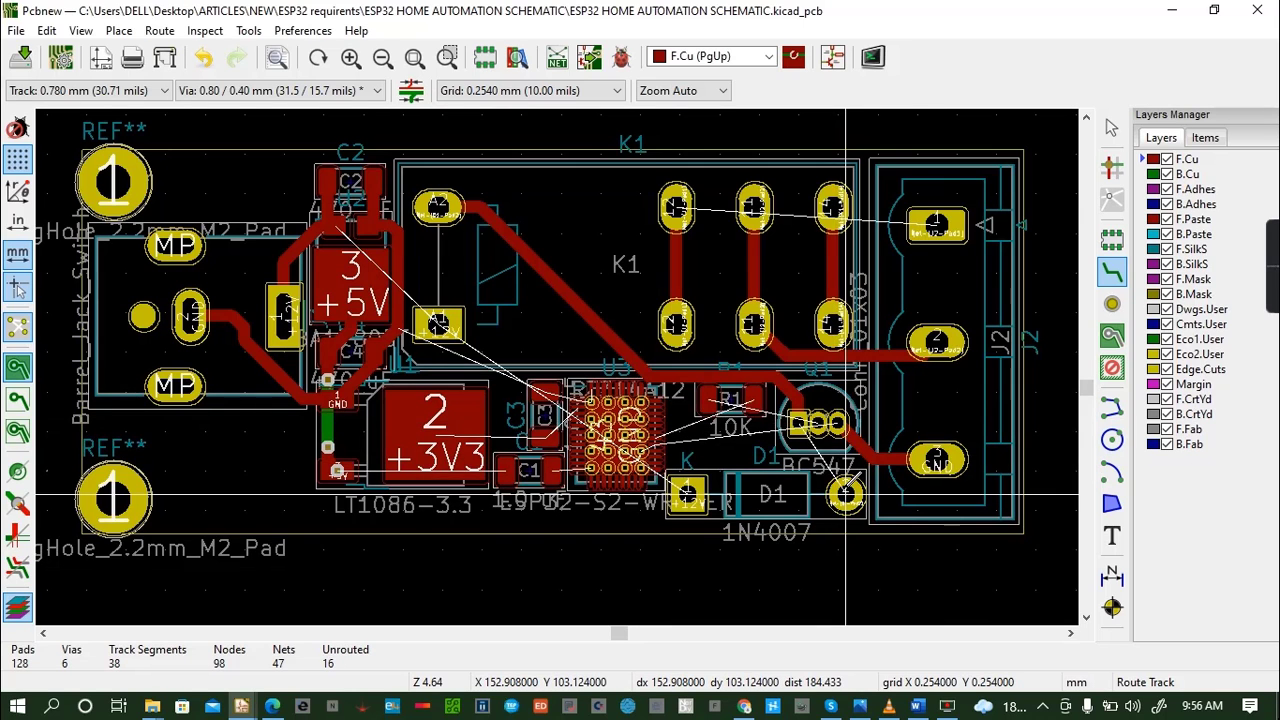
pyautogui.click(845, 493)
pyautogui.click(799, 422)
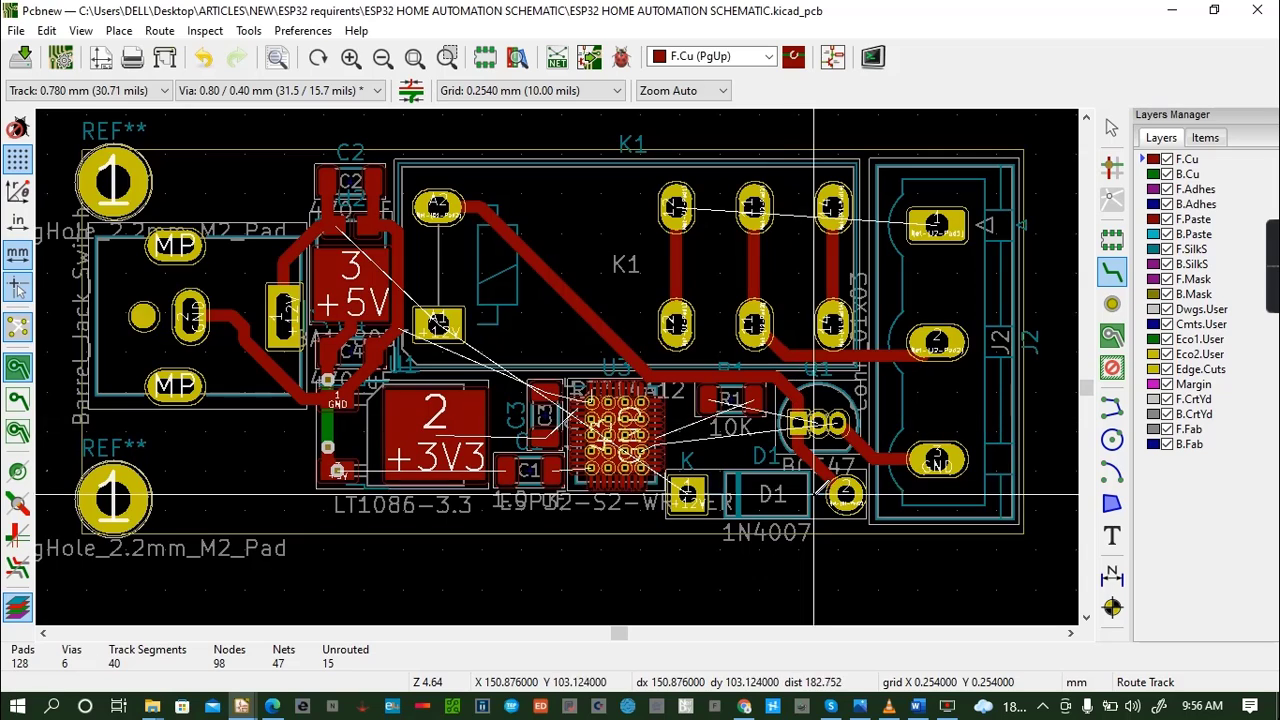
# - Route the +12V track from D1's K pad through a via, across B.Cu to a via beside K1's +12V coil pad, join that pad, and save
pyautogui.click(687, 493)
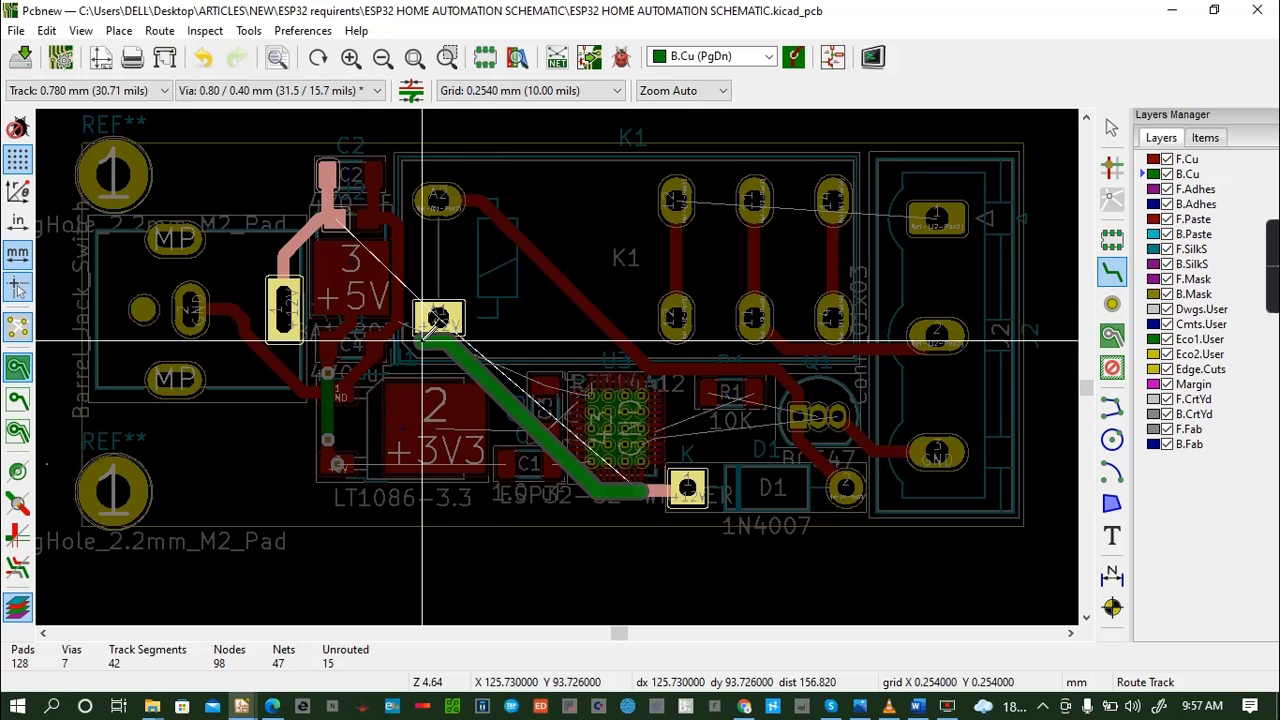
pyautogui.press('v')
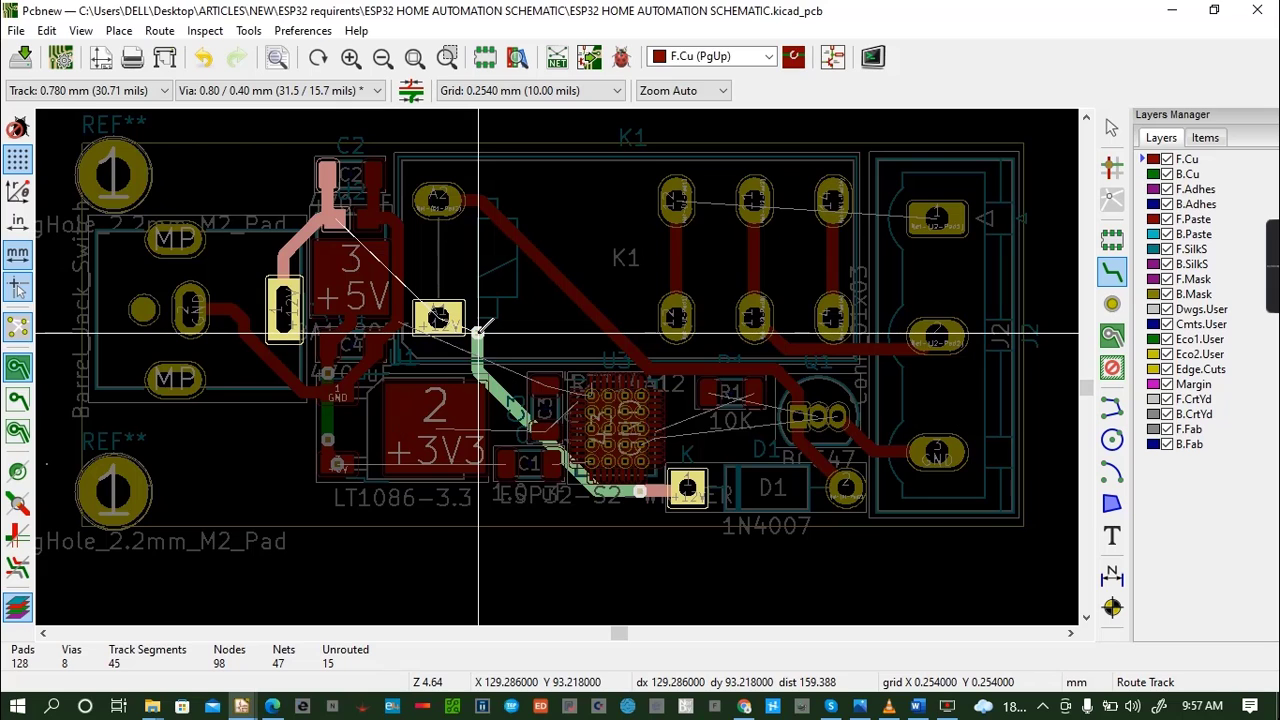
pyautogui.press('Escape')
pyautogui.click(478, 330)
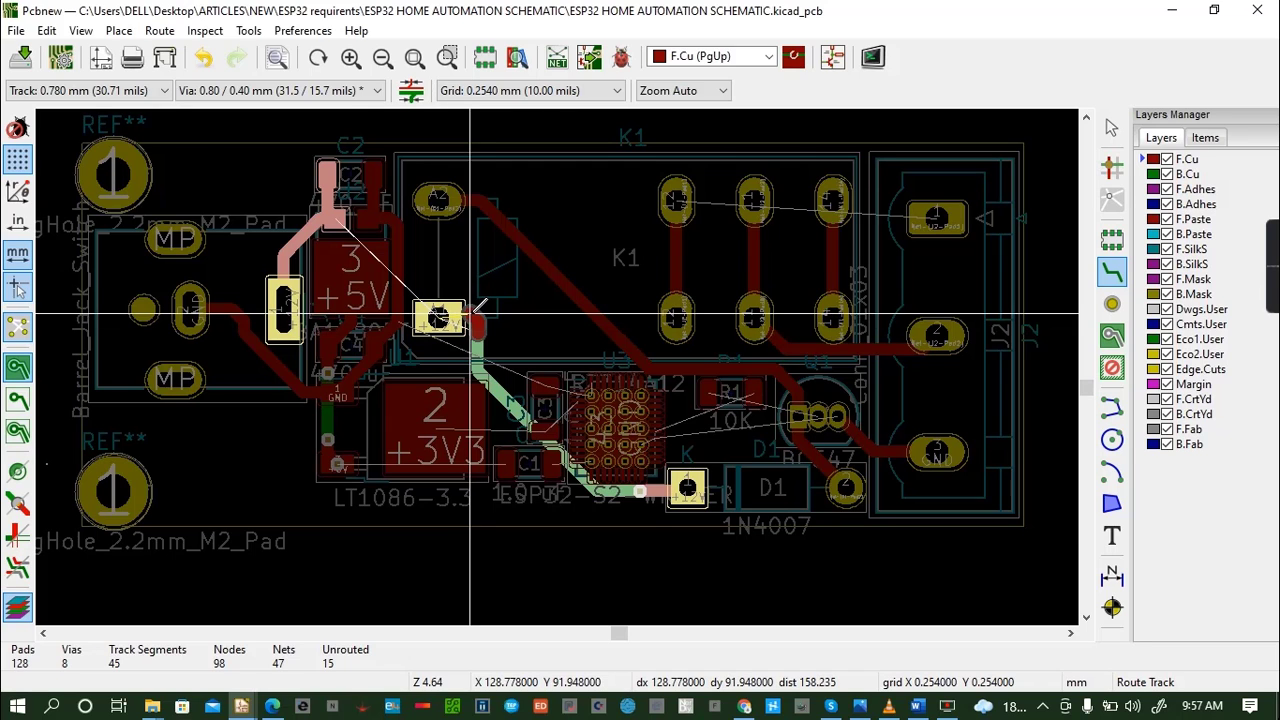
pyautogui.click(438, 320)
pyautogui.click(438, 320)
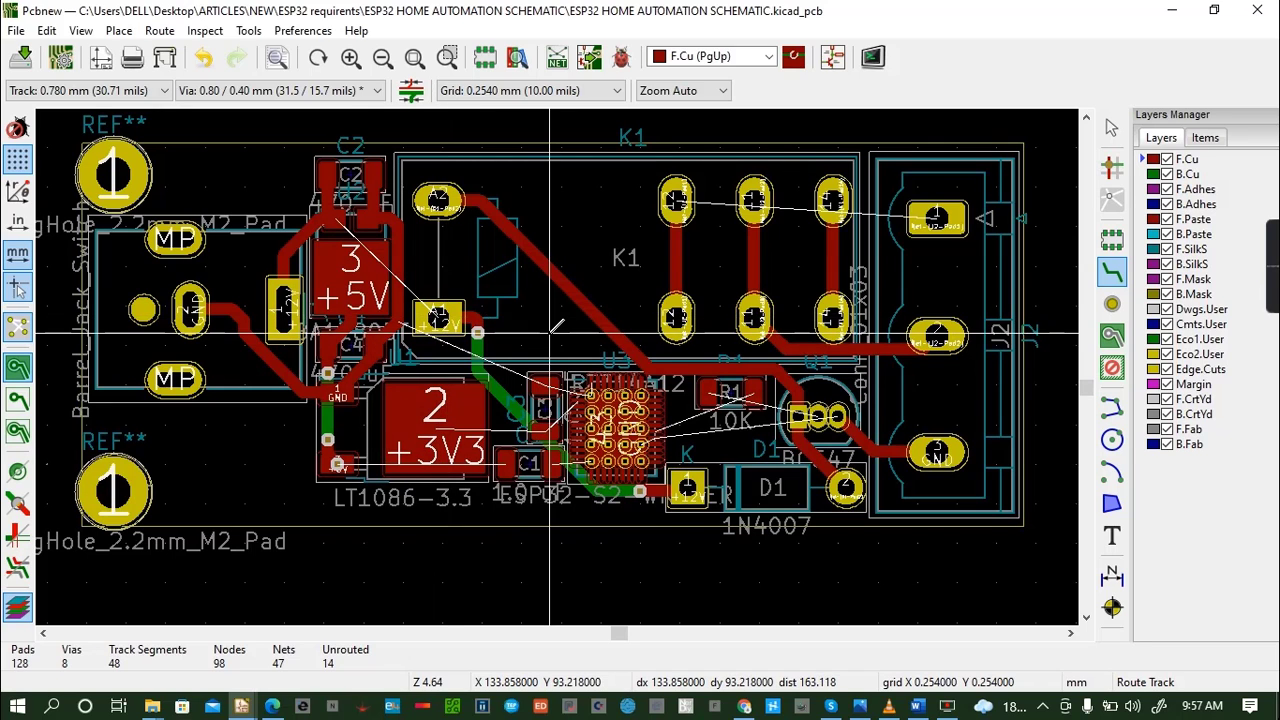
pyautogui.hotkey('ctrl', 's')
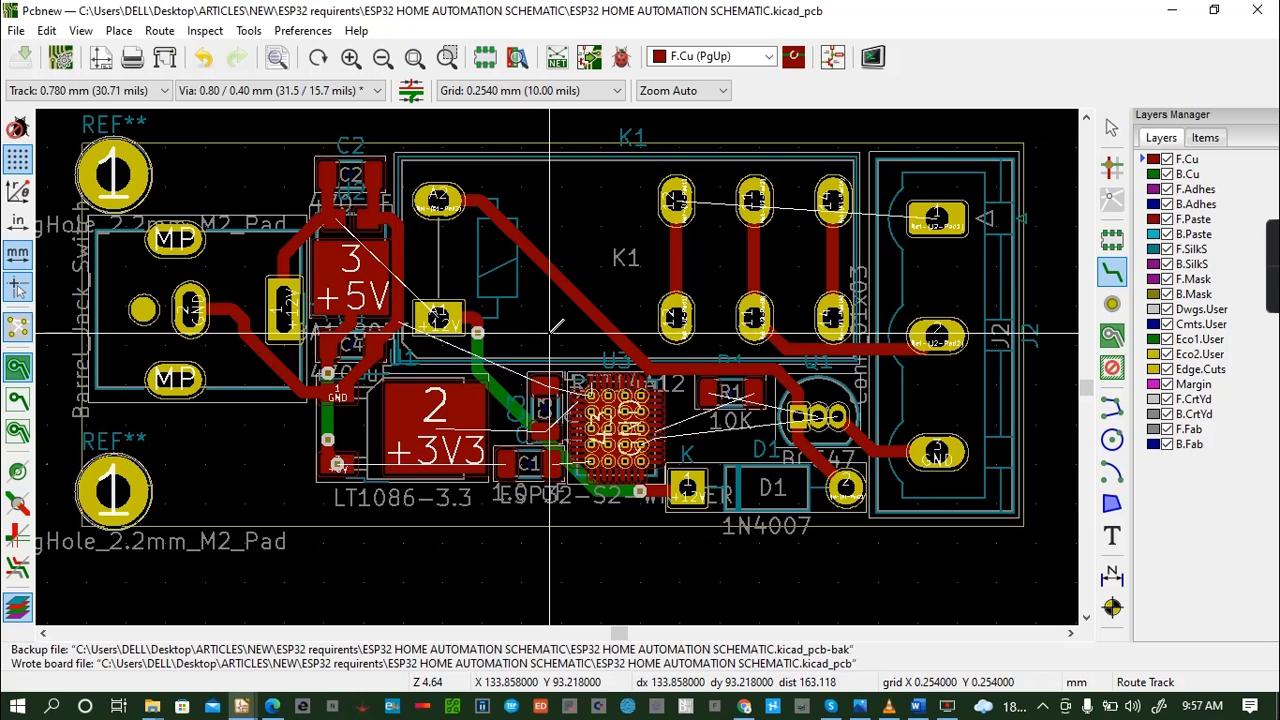
# - Route a short +12V track on F.Cu upward from K1's +12V coil pad and end it at a via just above
pyautogui.click(438, 318)
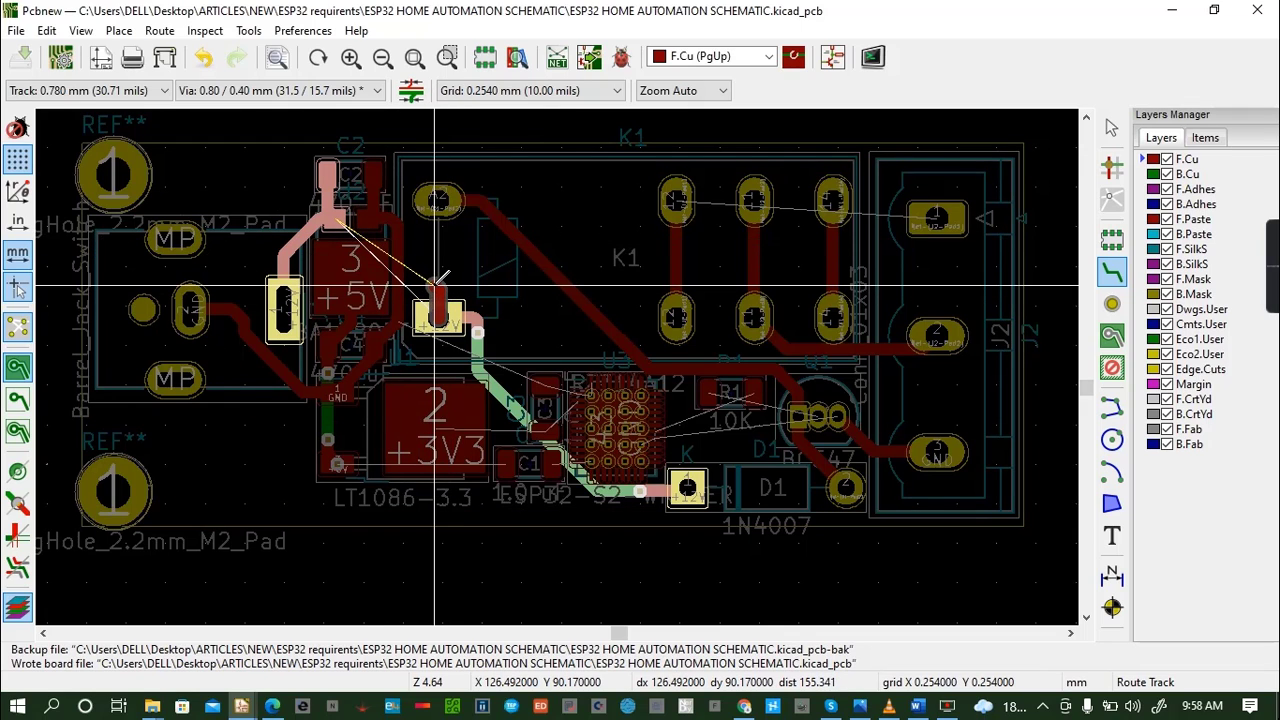
pyautogui.press('pagedown')
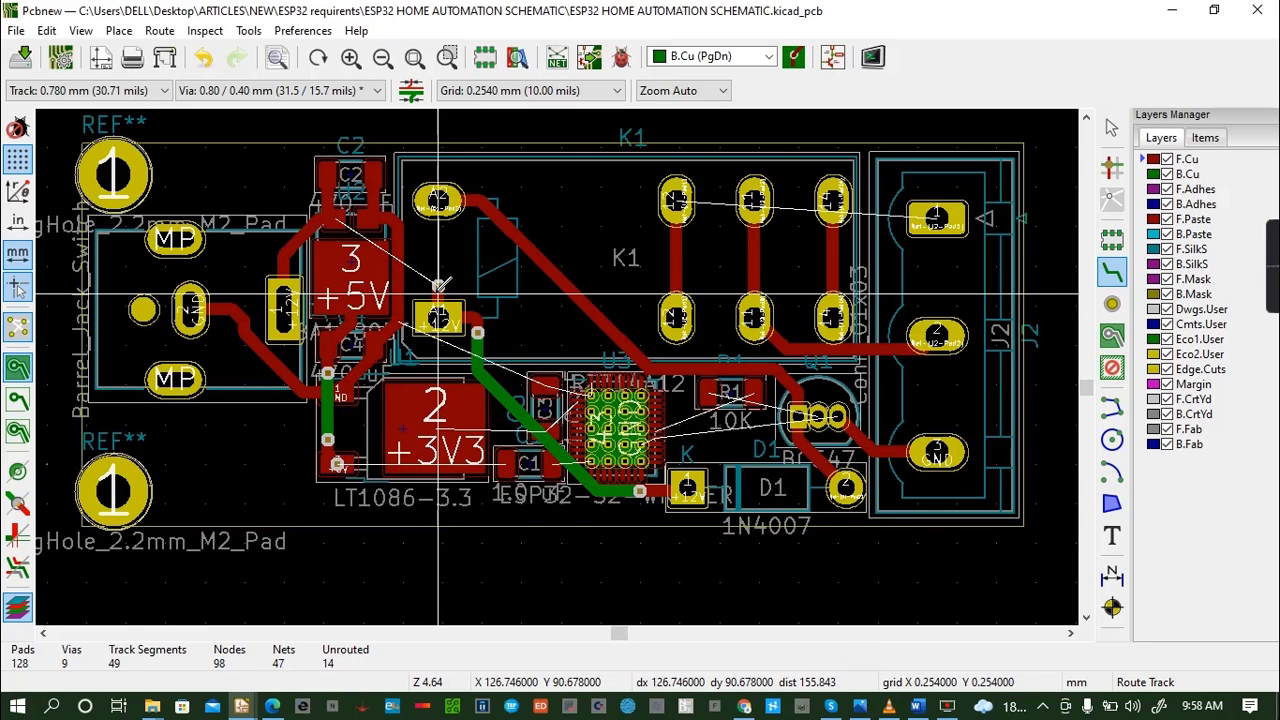
pyautogui.press('pageup')
pyautogui.doubleClick(438, 285)
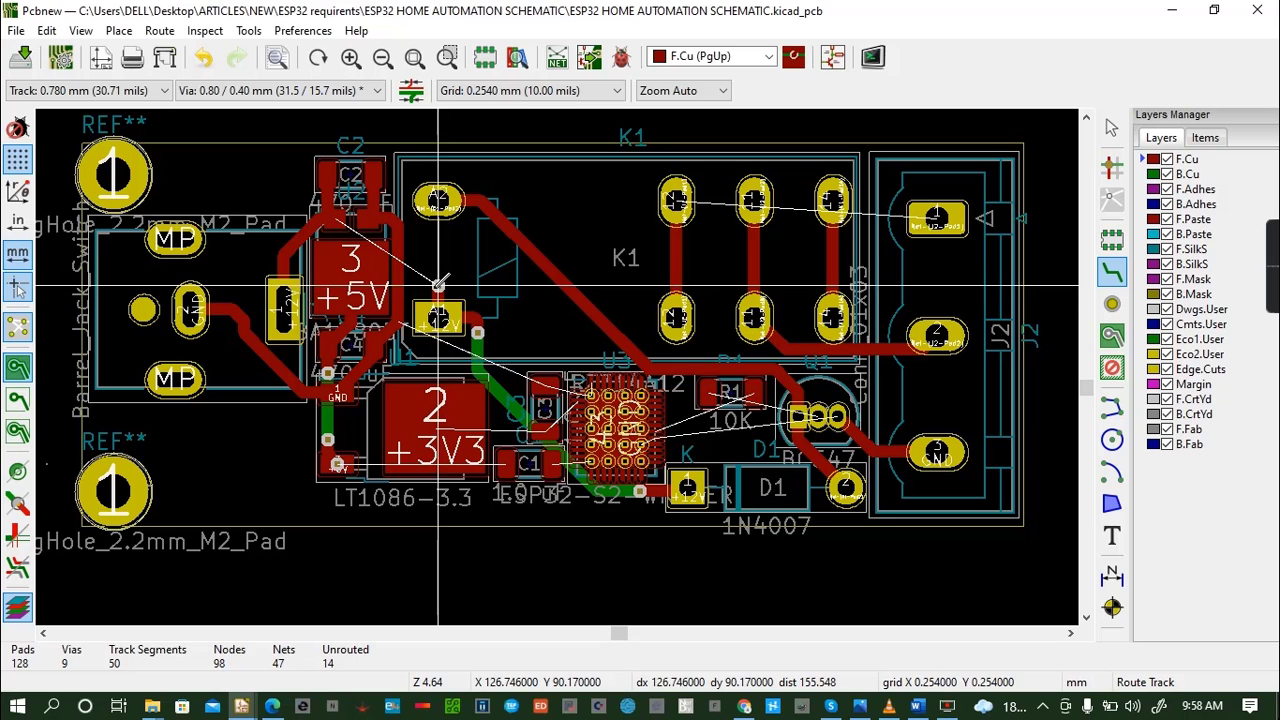
pyautogui.click(438, 285)
pyautogui.press('Escape')
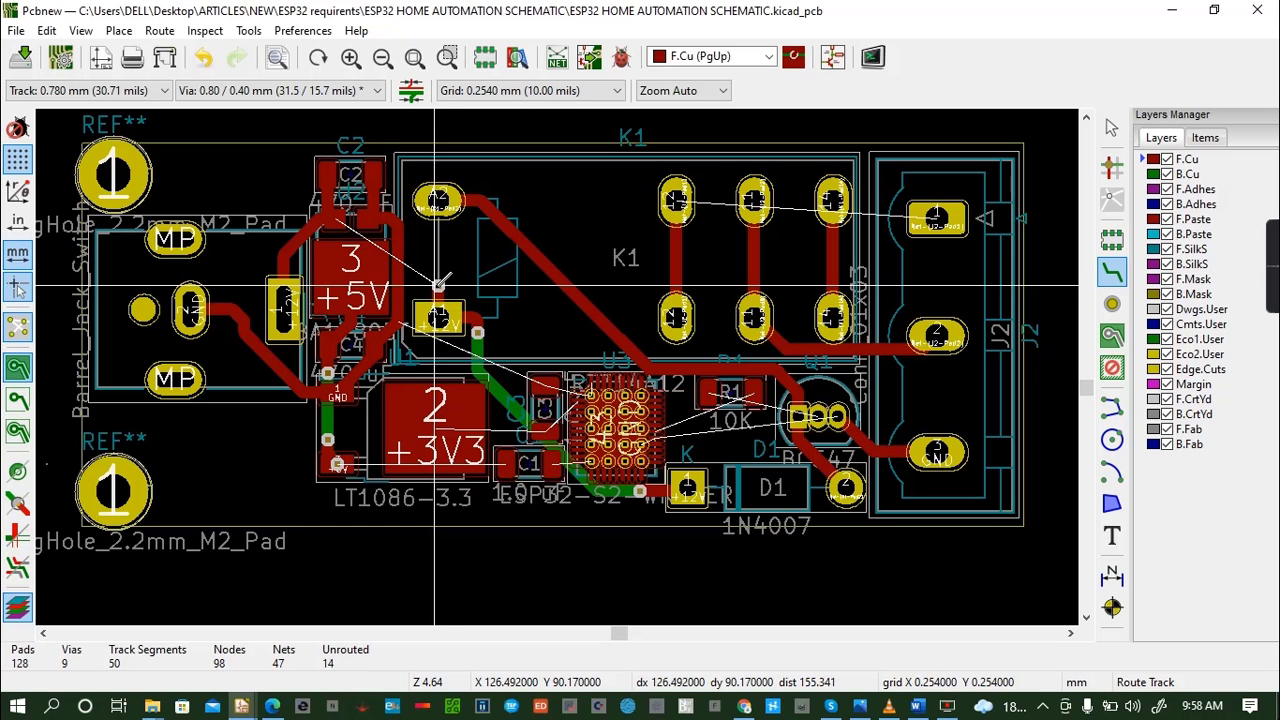
# - Continue the +12V track on B.Cu to a via below C2, connect it on F.Cu to C2's +12V pad, and save the board
pyautogui.press('pagedown')
pyautogui.click(438, 285)
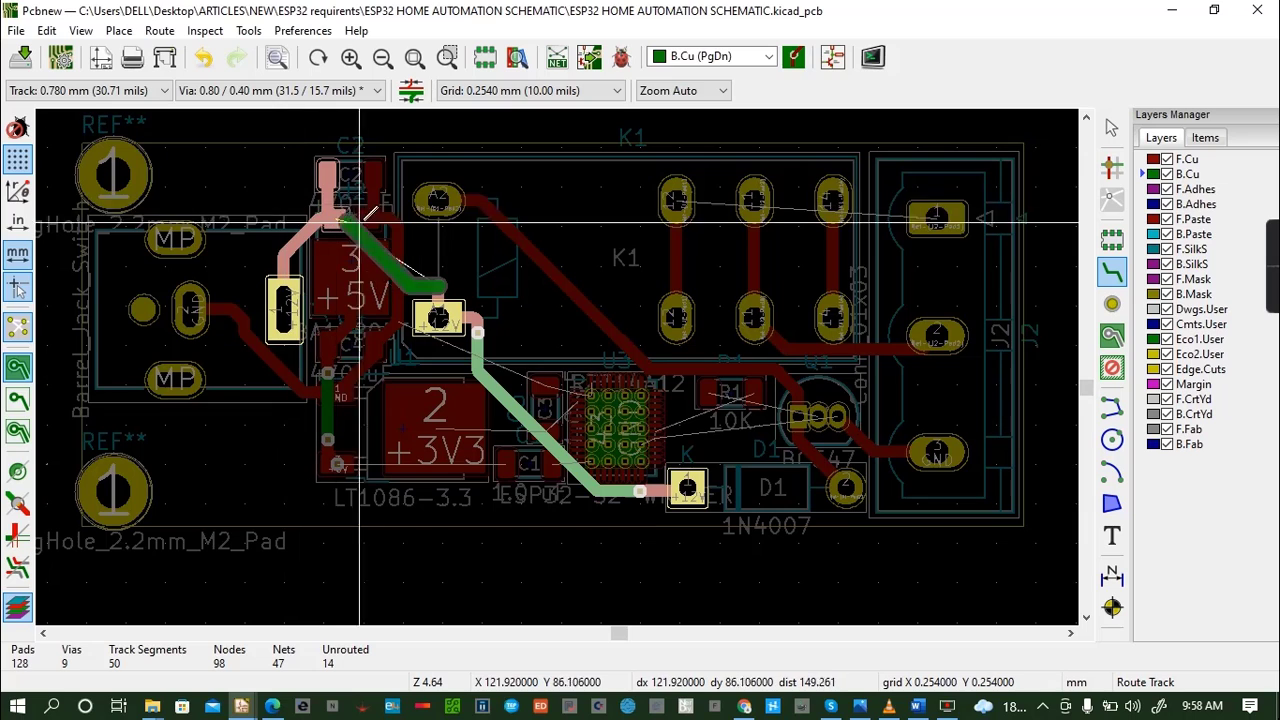
pyautogui.press('v')
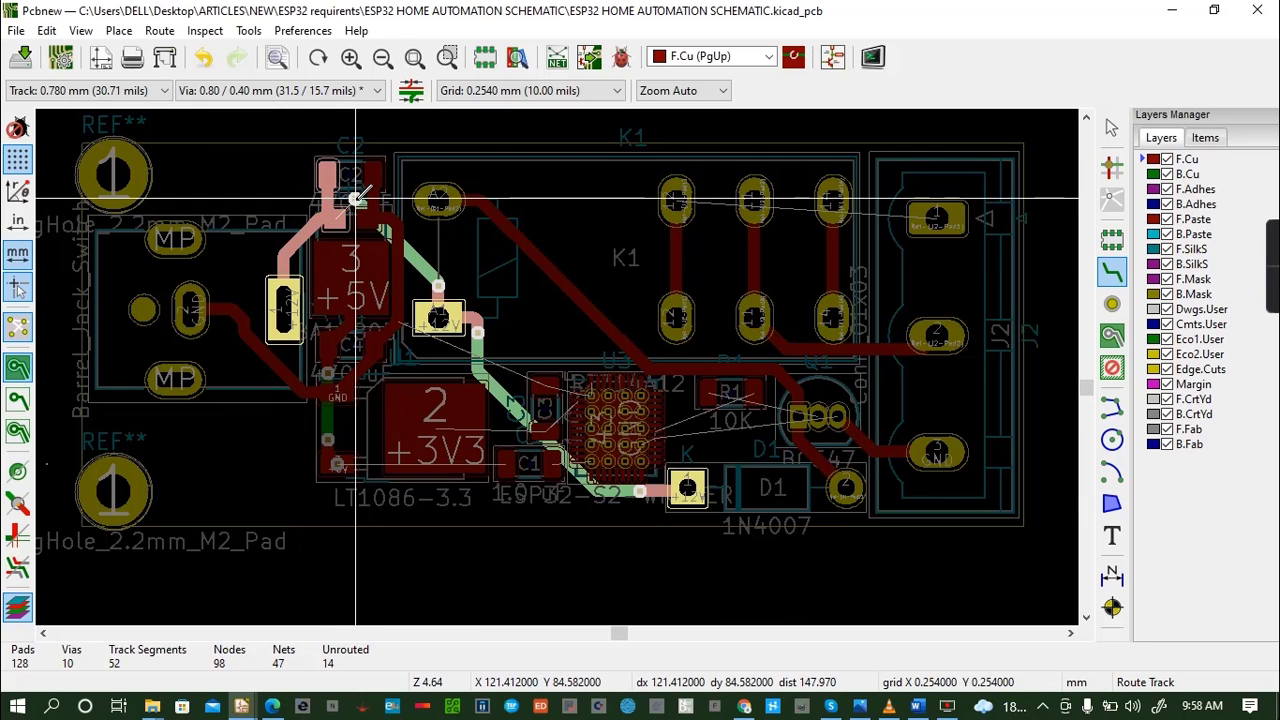
pyautogui.press('Escape')
pyautogui.click(355, 198)
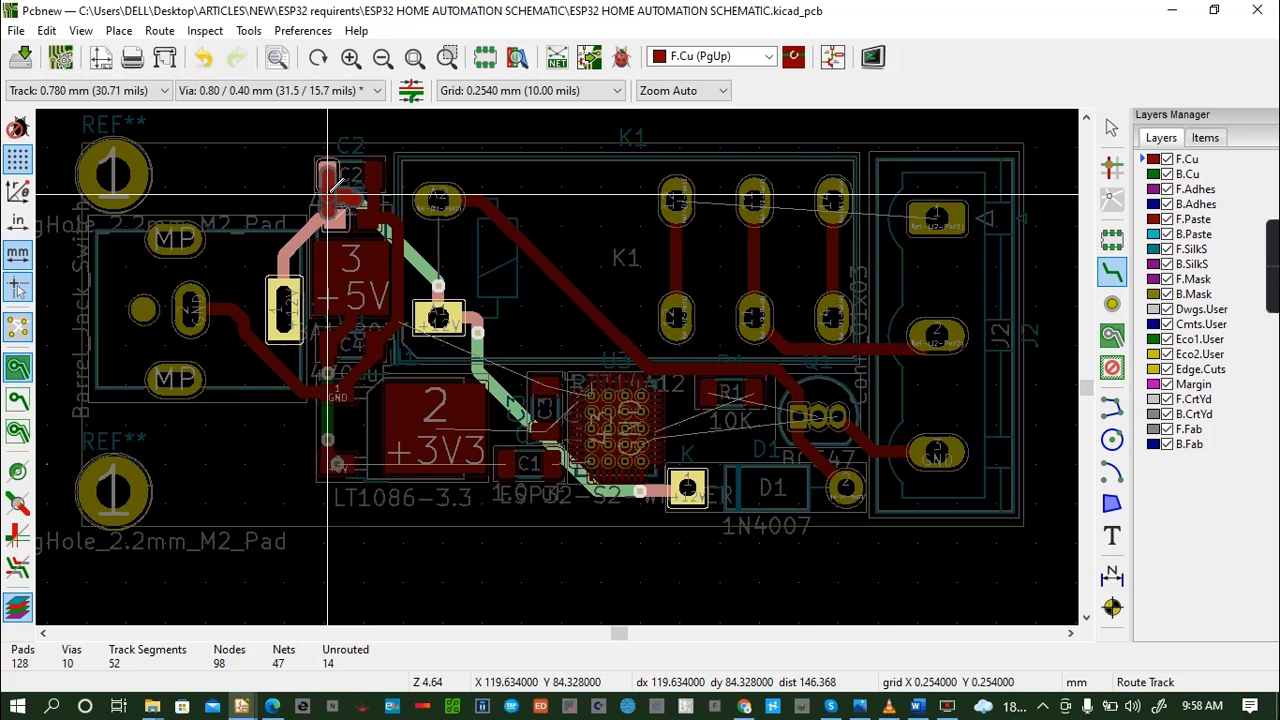
pyautogui.click(330, 170)
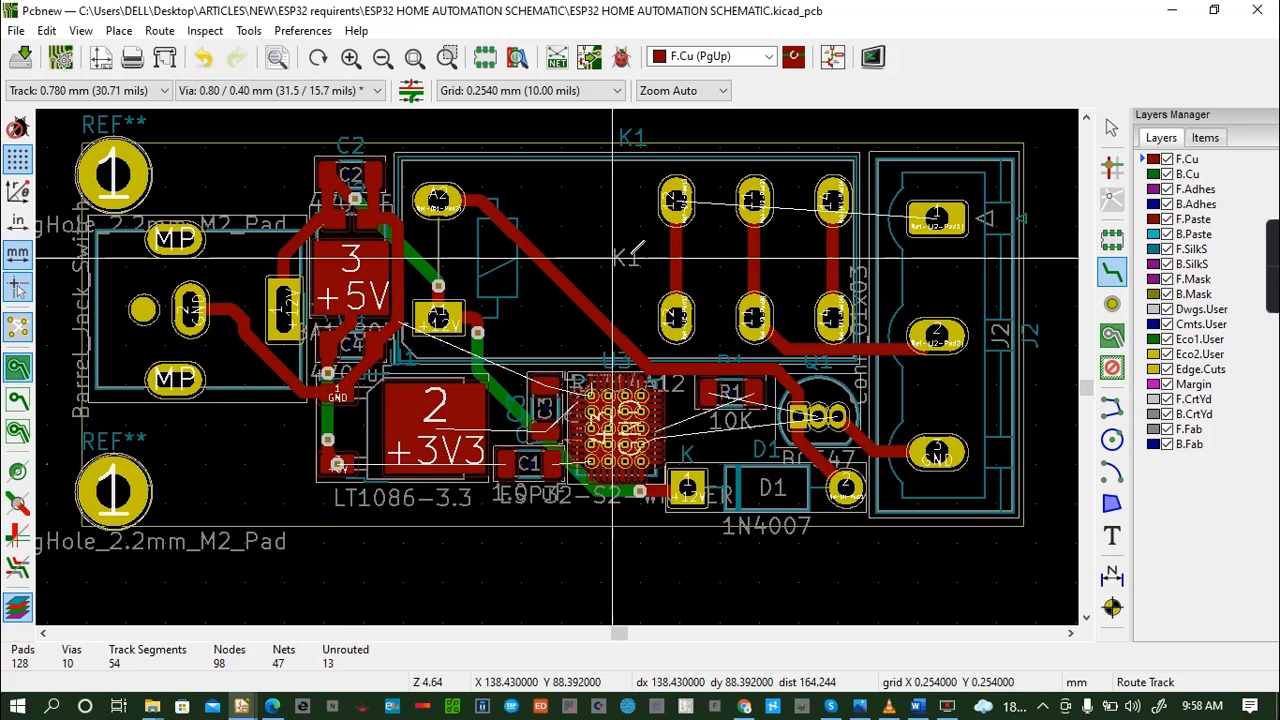
pyautogui.hotkey('ctrl', 's')
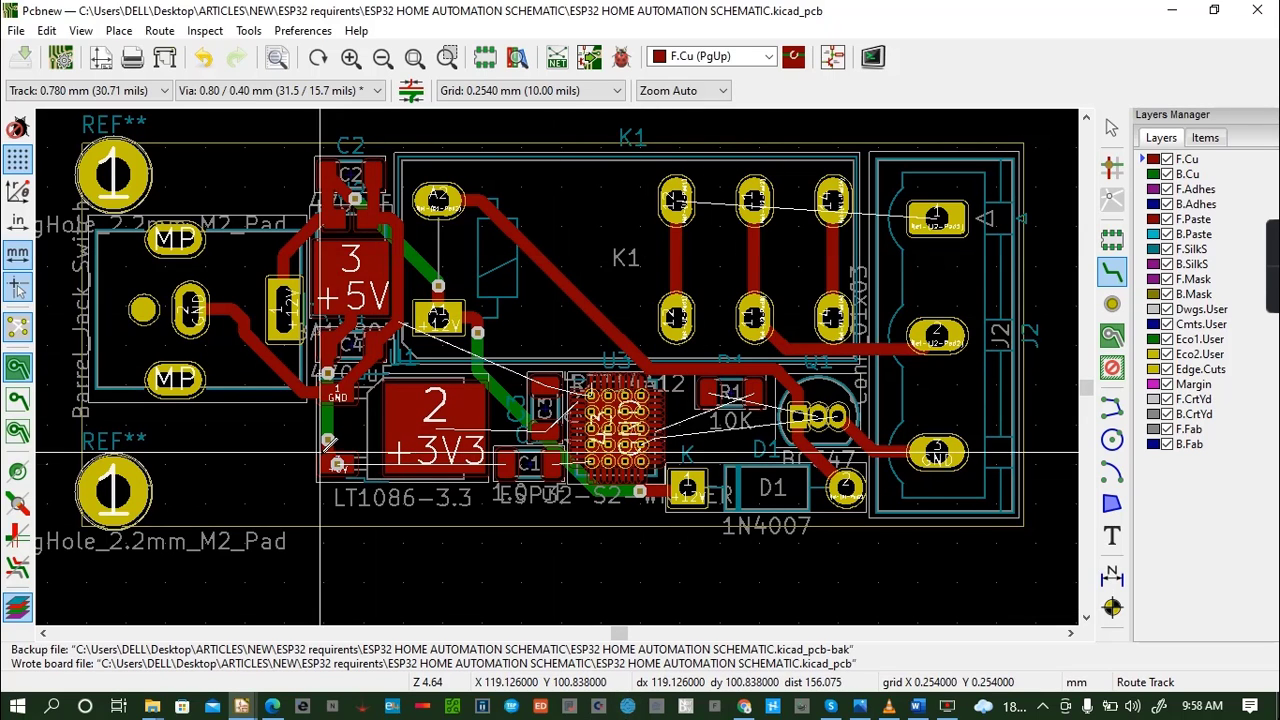
# - Route the +5V track on F.Cu from the LT1086-3.3 regulator's +5V input pad beneath its +3V3 tab to C1's left pad, and save
pyautogui.click(338, 464)
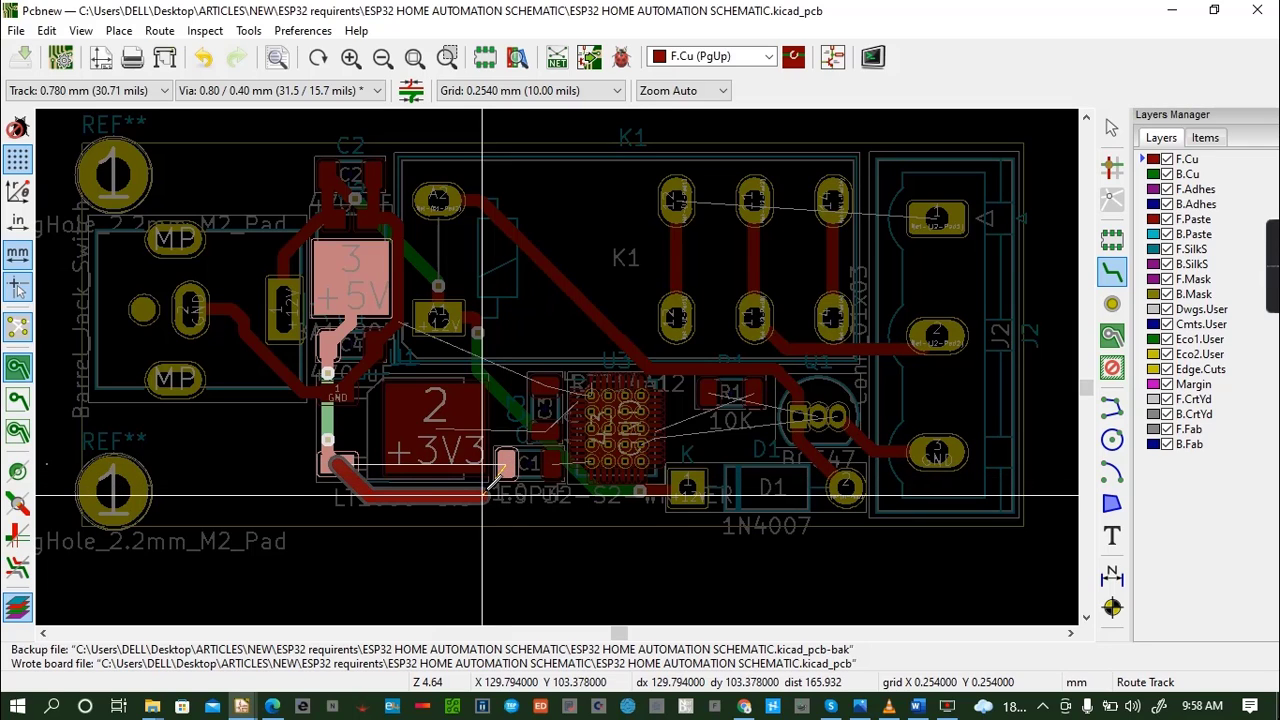
pyautogui.click(490, 485)
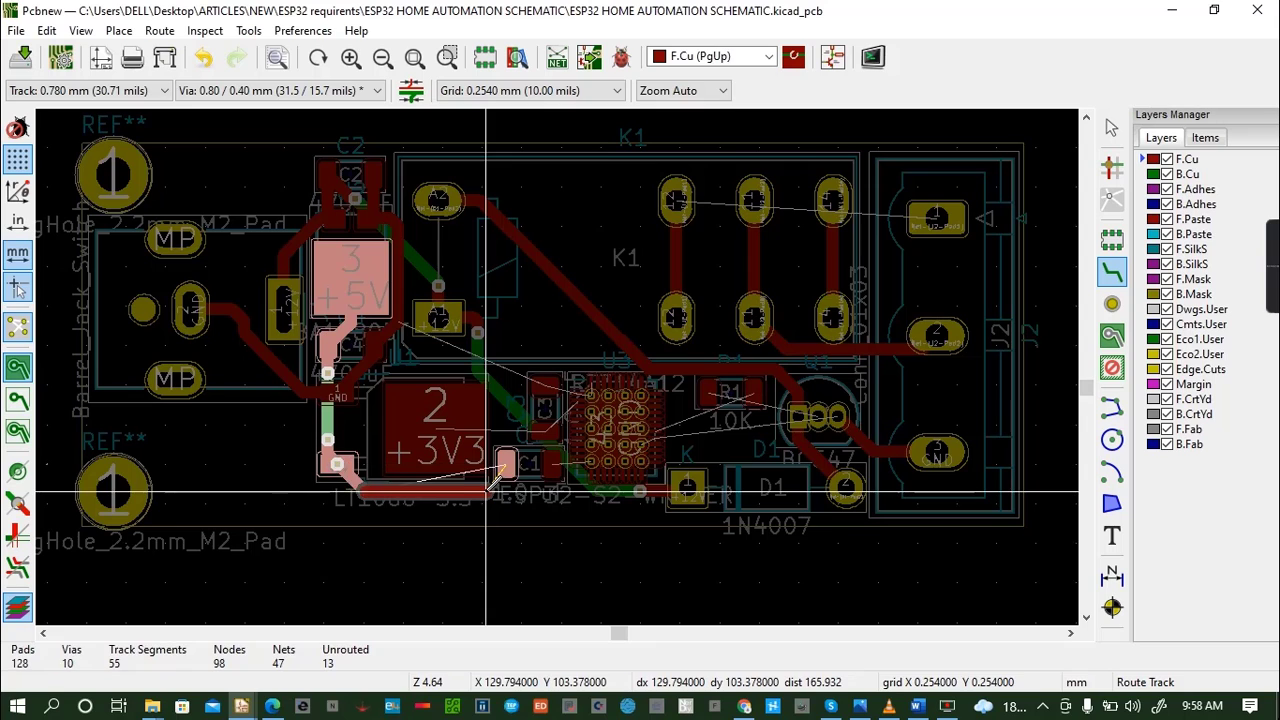
pyautogui.click(507, 463)
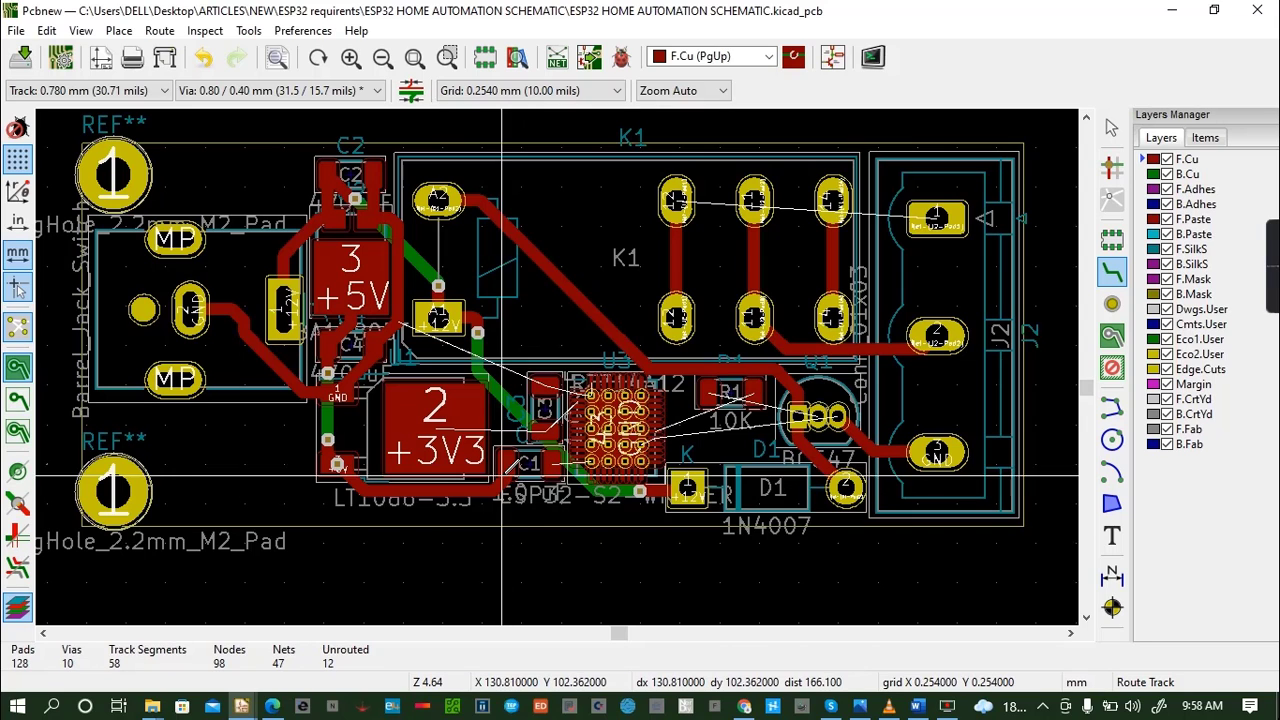
pyautogui.hotkey('ctrl', 's')
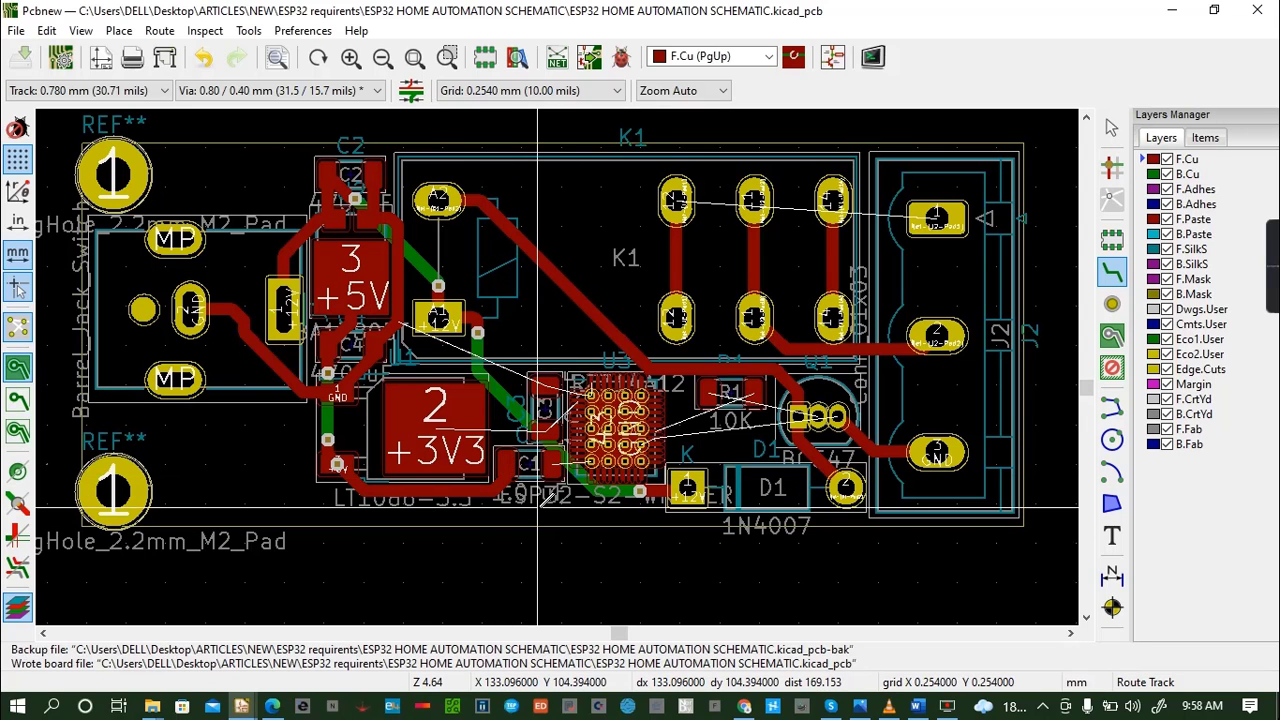
# - Route an F.Cu track from the upper pad of K1's left contact column over the other contacts to J2's pad 1, and save
pyautogui.click(677, 200)
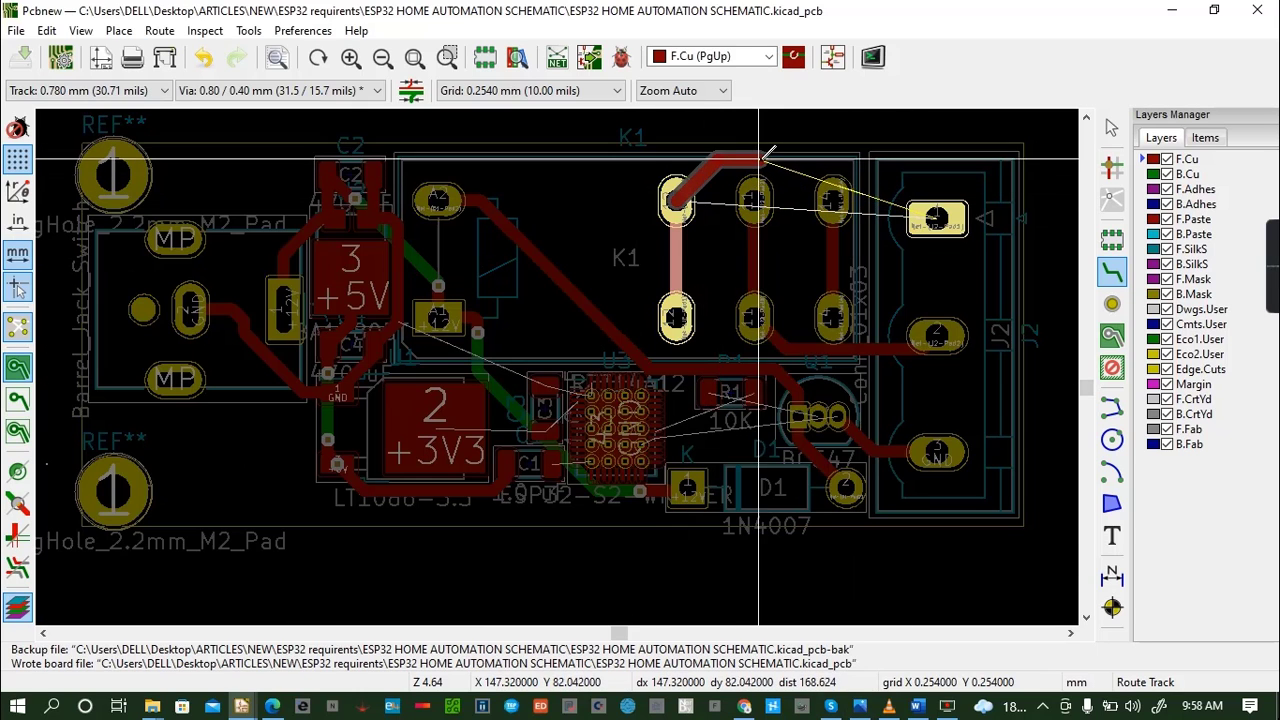
pyautogui.click(937, 218)
pyautogui.hotkey('ctrl', 's')
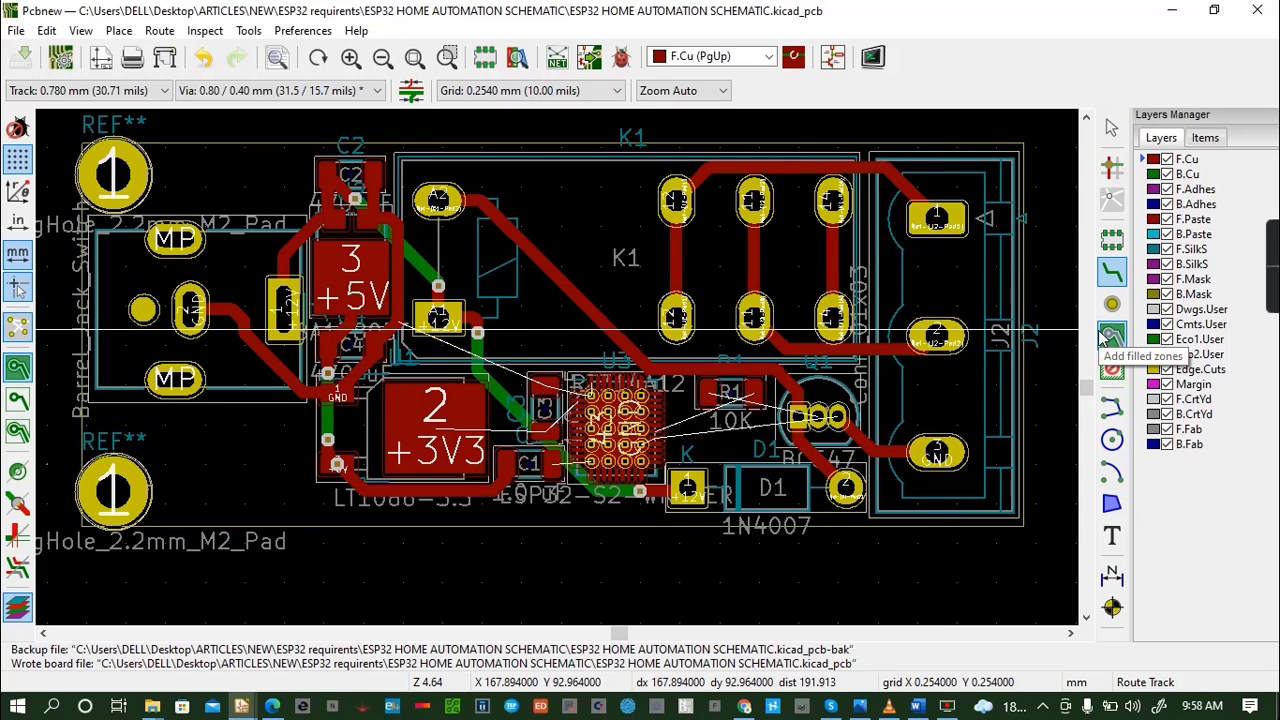
# - Route a GND track on F.Cu from Q1's GND pad along the board's lower edge and up to the LT1086-3.3 regulator's GND pad, and save
pyautogui.click(838, 418)
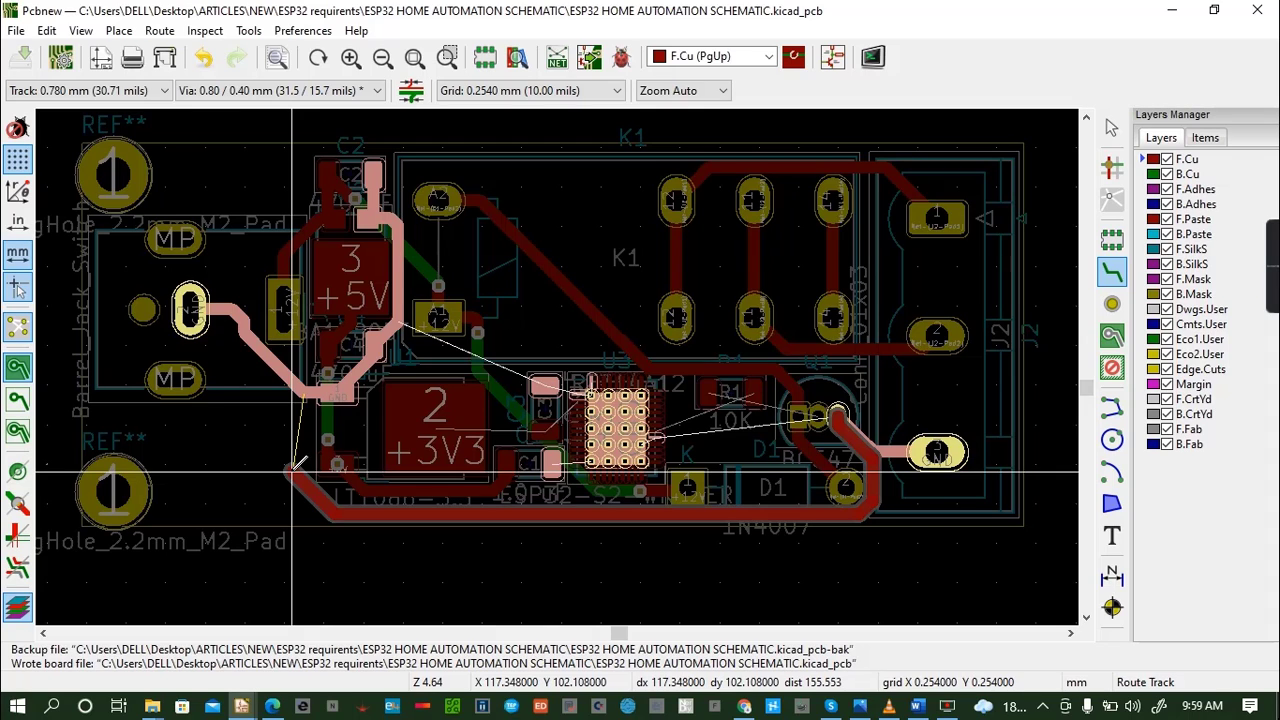
pyautogui.click(300, 478)
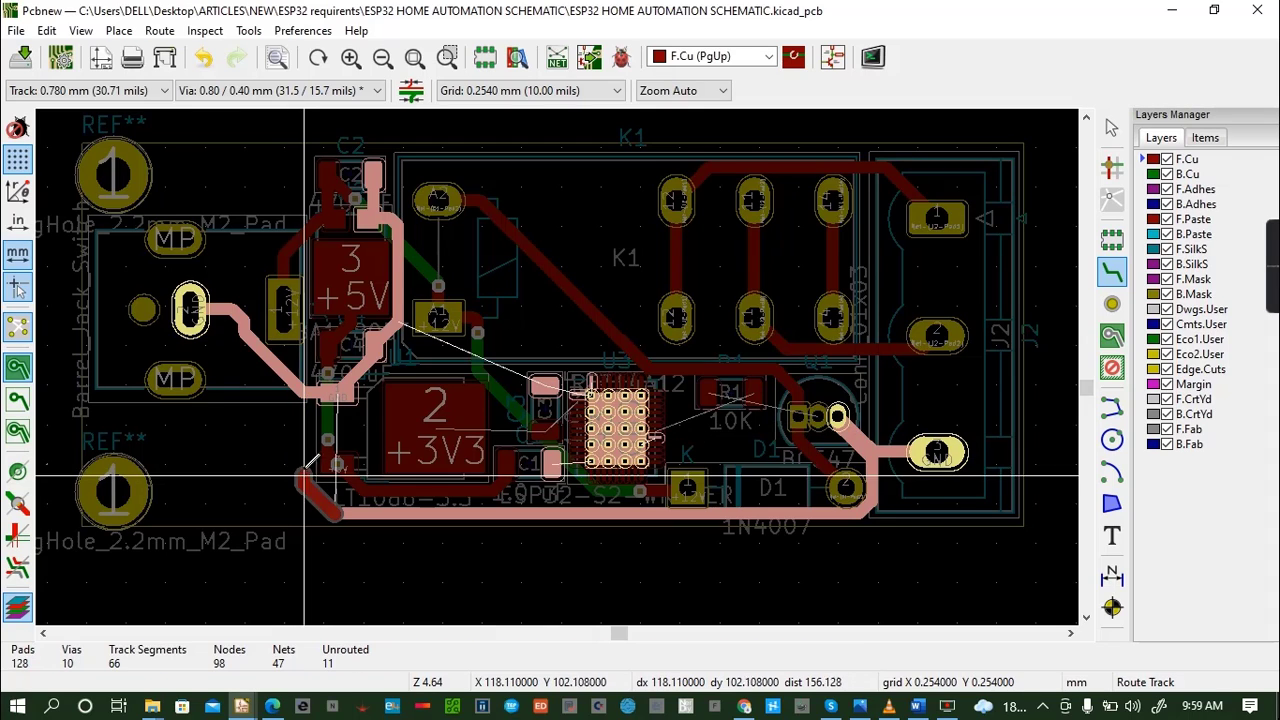
pyautogui.click(305, 390)
pyautogui.hotkey('ctrl', 's')
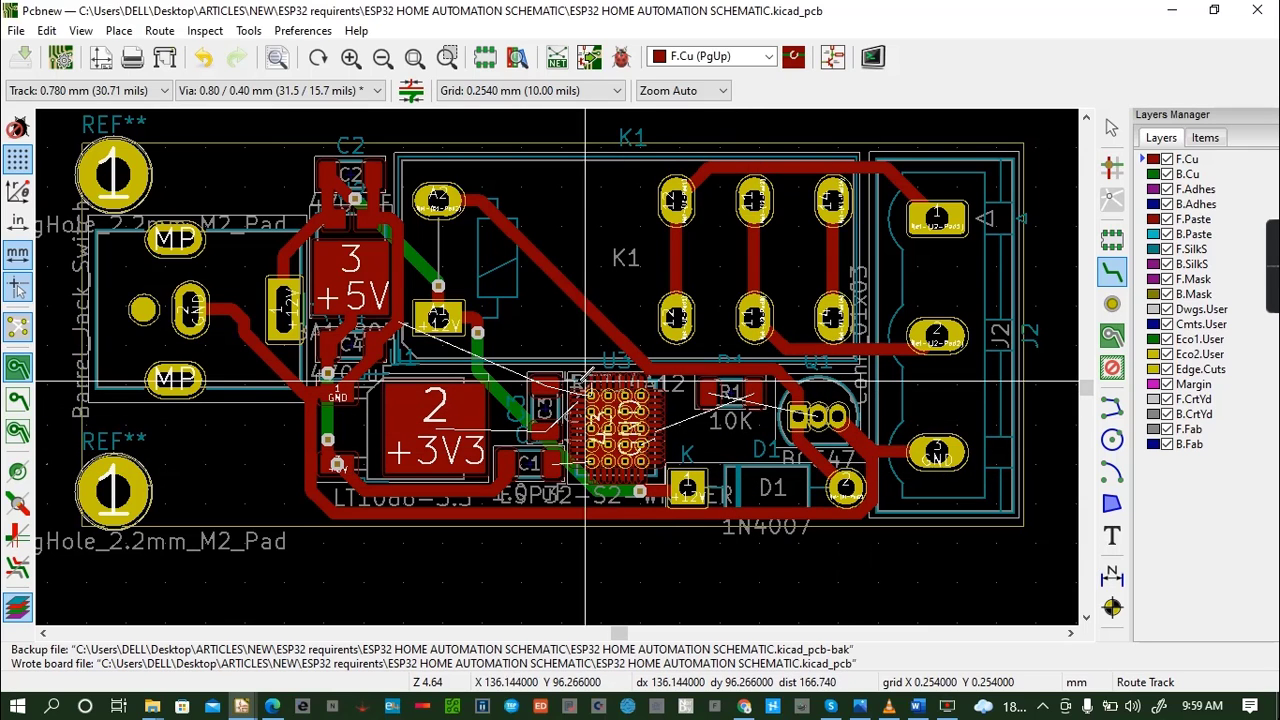
# - Set the track width to 0.250 mm and try to route from U3's right-side pad to R1's right pad
pyautogui.click(113, 90)
pyautogui.click(99, 108)
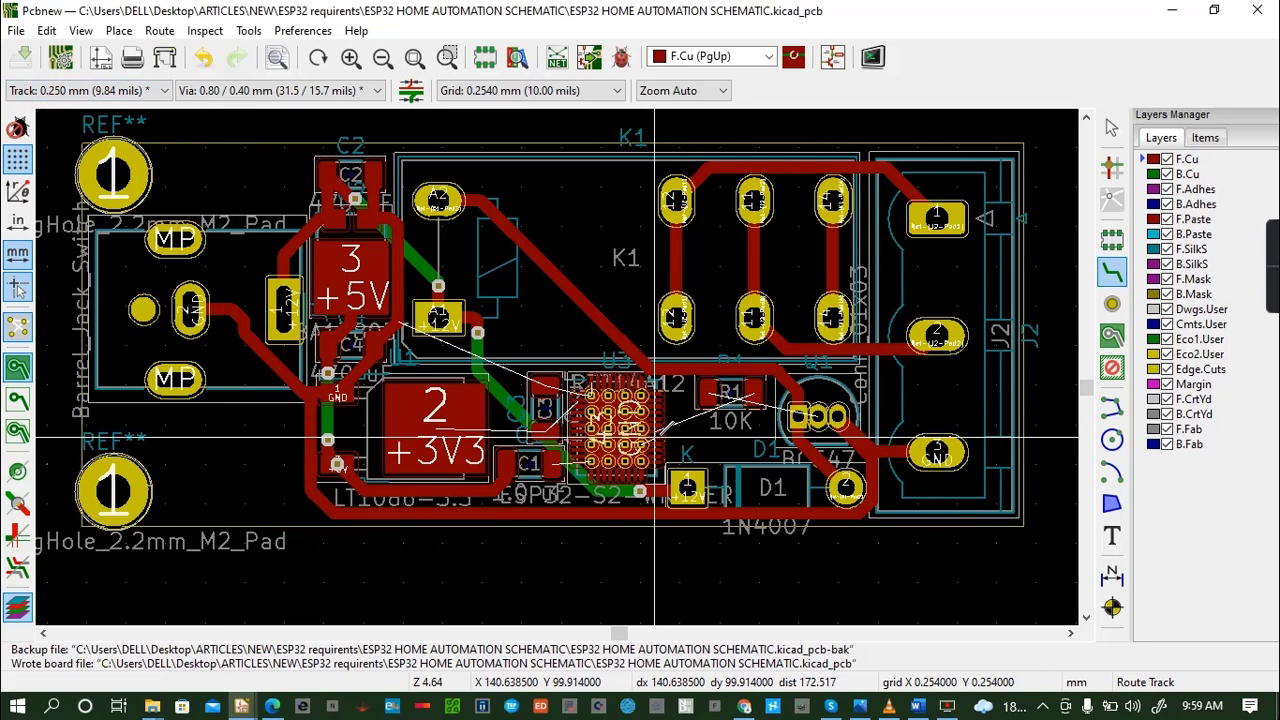
pyautogui.click(655, 431)
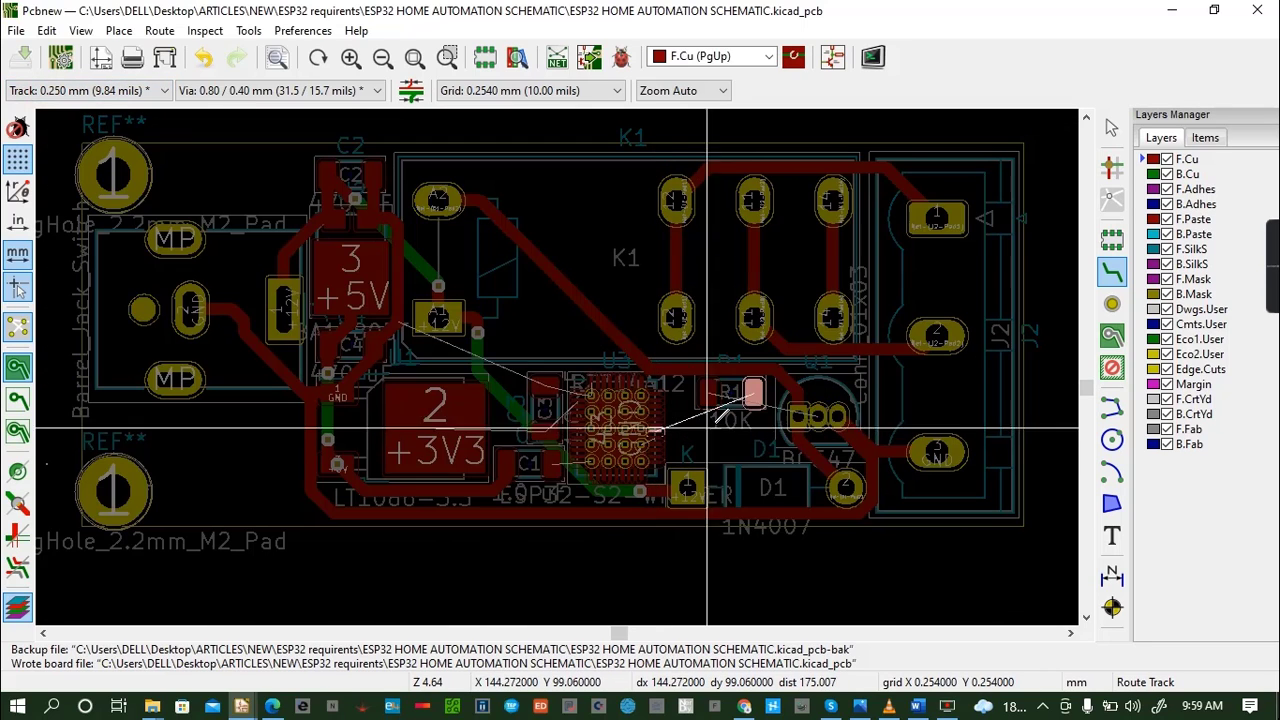
pyautogui.click(748, 406)
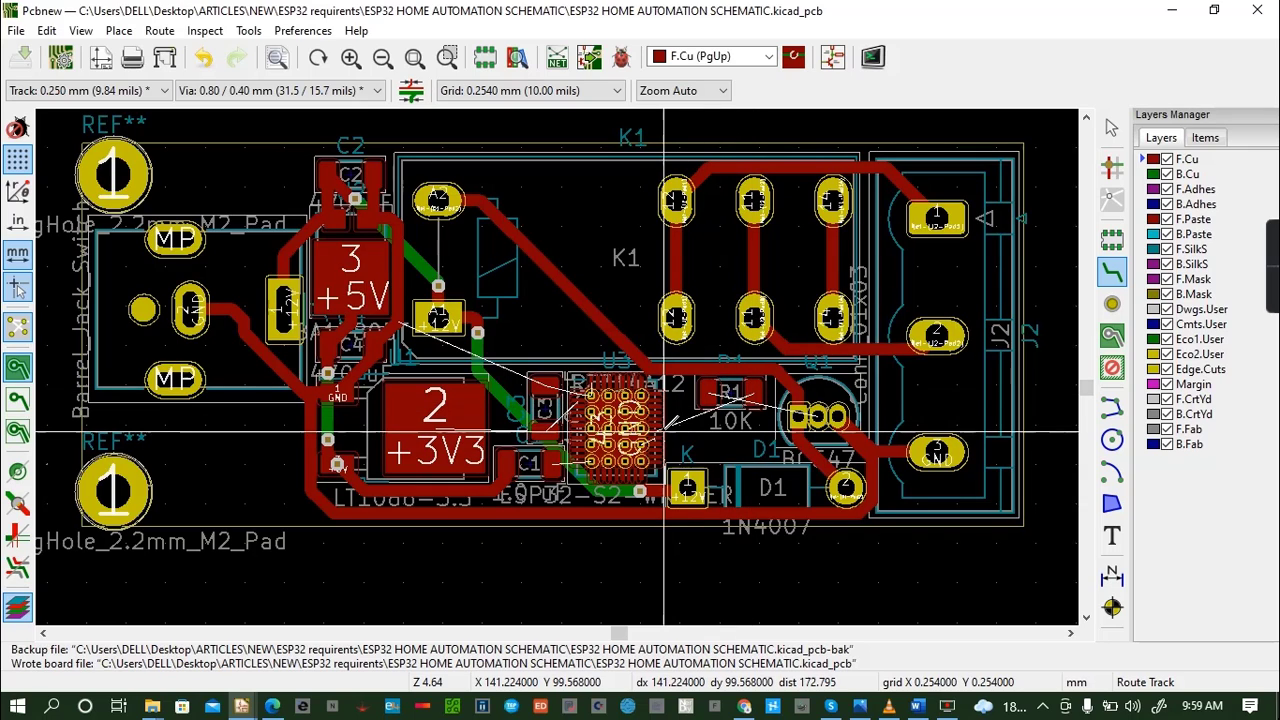
# - Route a 0.250 mm F.Cu track from R1's right pad to the pad on U3's right side
pyautogui.hscroll(3, 770, 434)
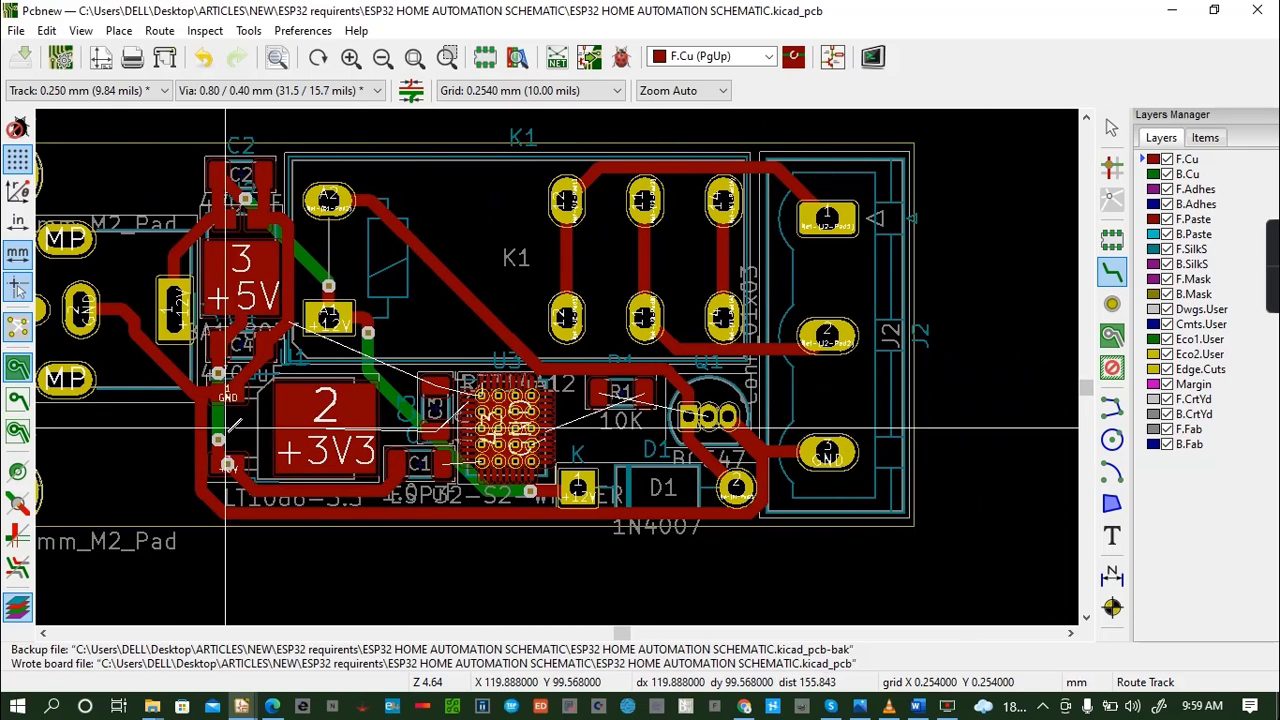
pyautogui.scroll(-1, 298, 561)
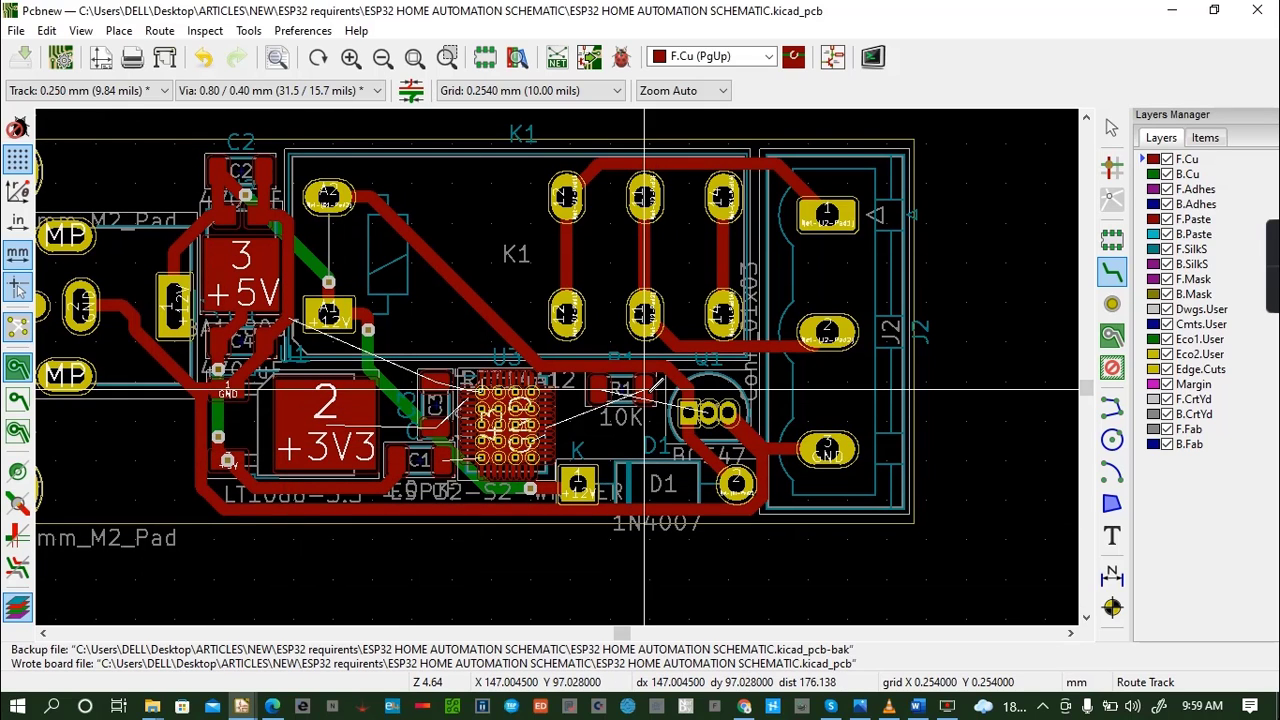
pyautogui.click(645, 390)
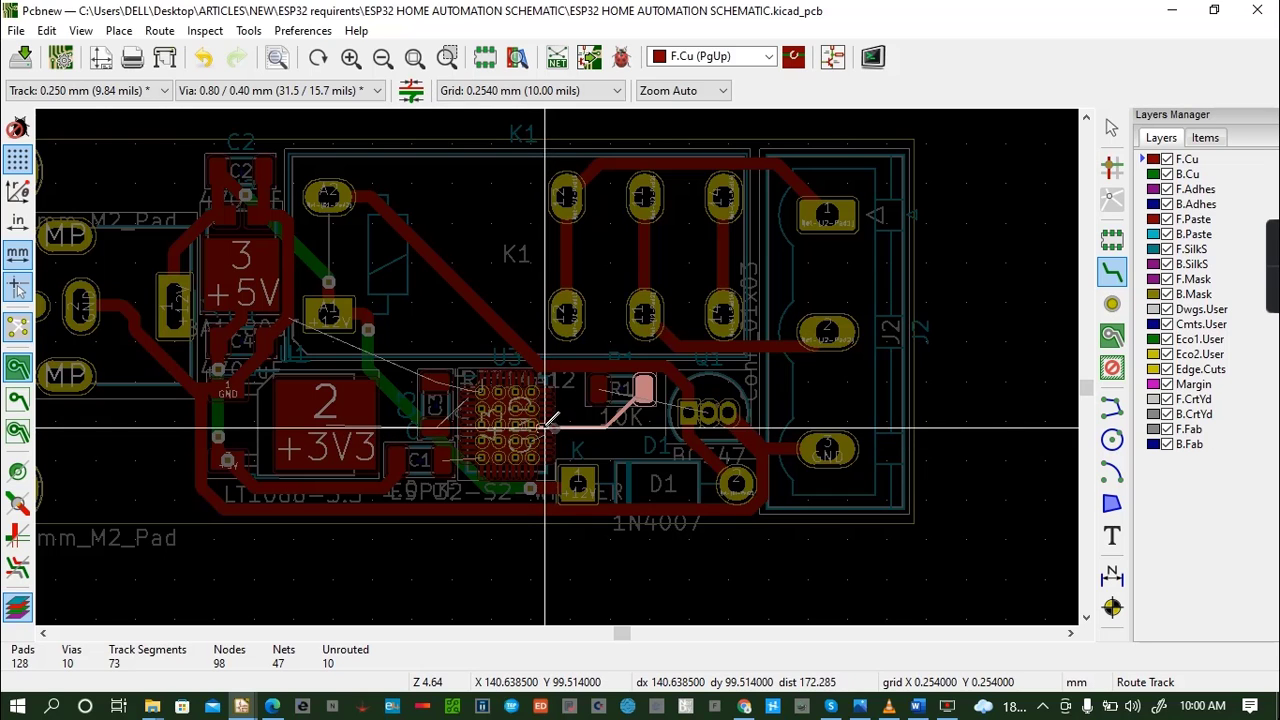
pyautogui.click(545, 428)
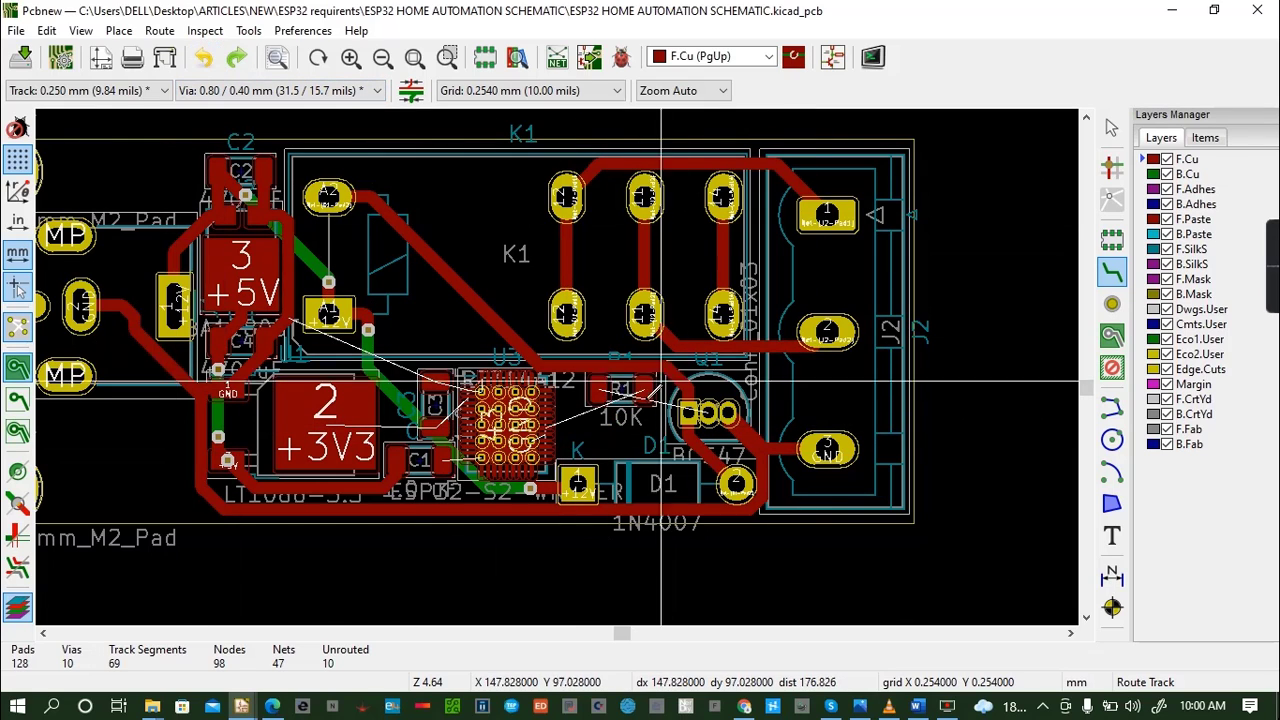
pyautogui.click(545, 430)
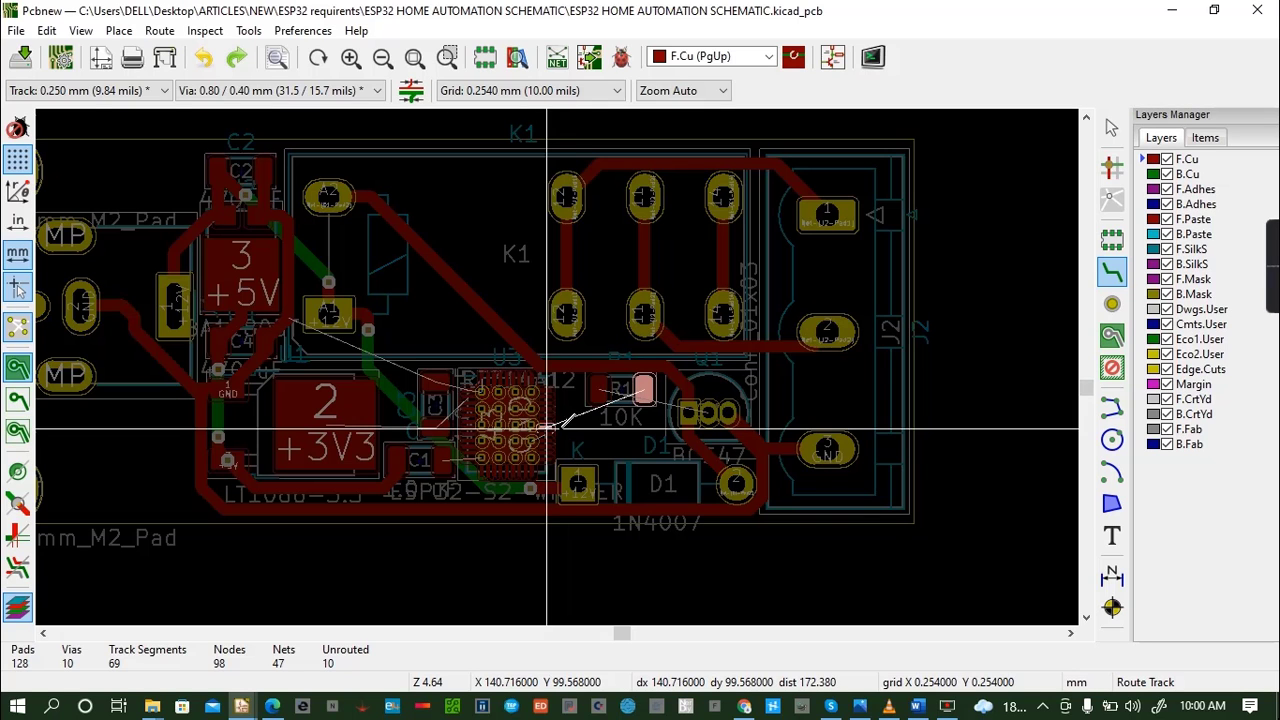
pyautogui.press('Escape')
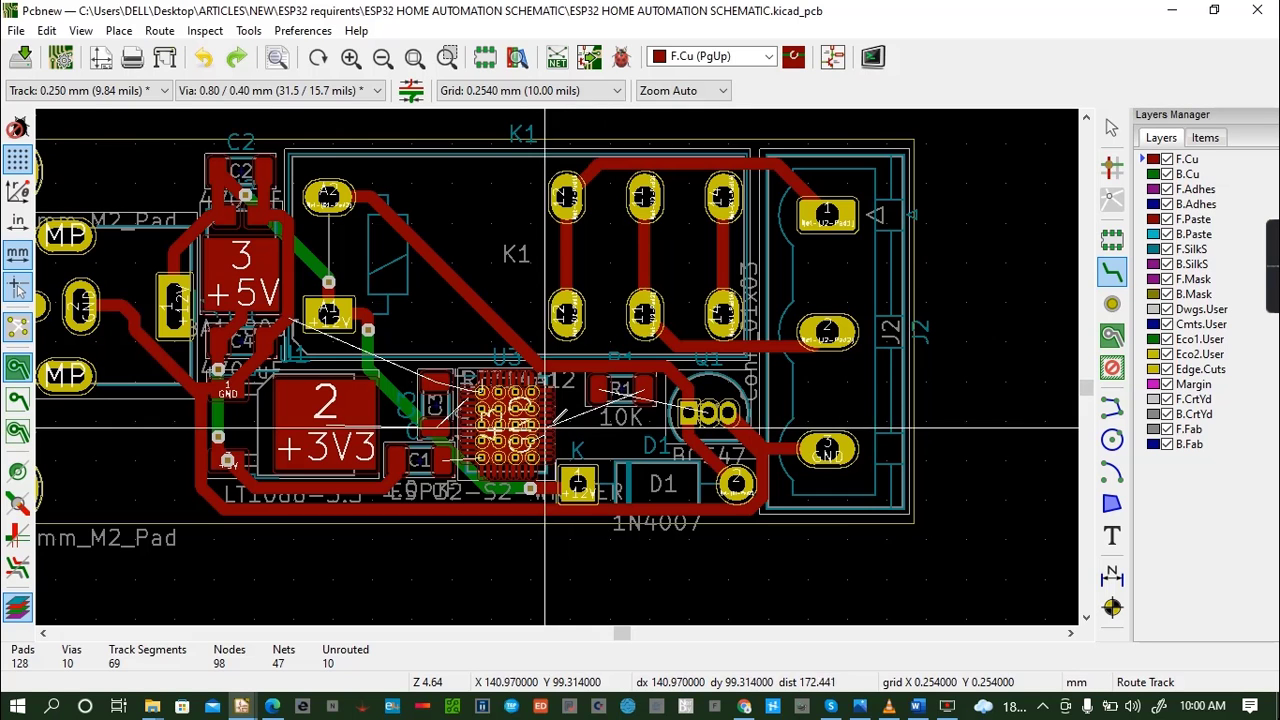
pyautogui.click(547, 428)
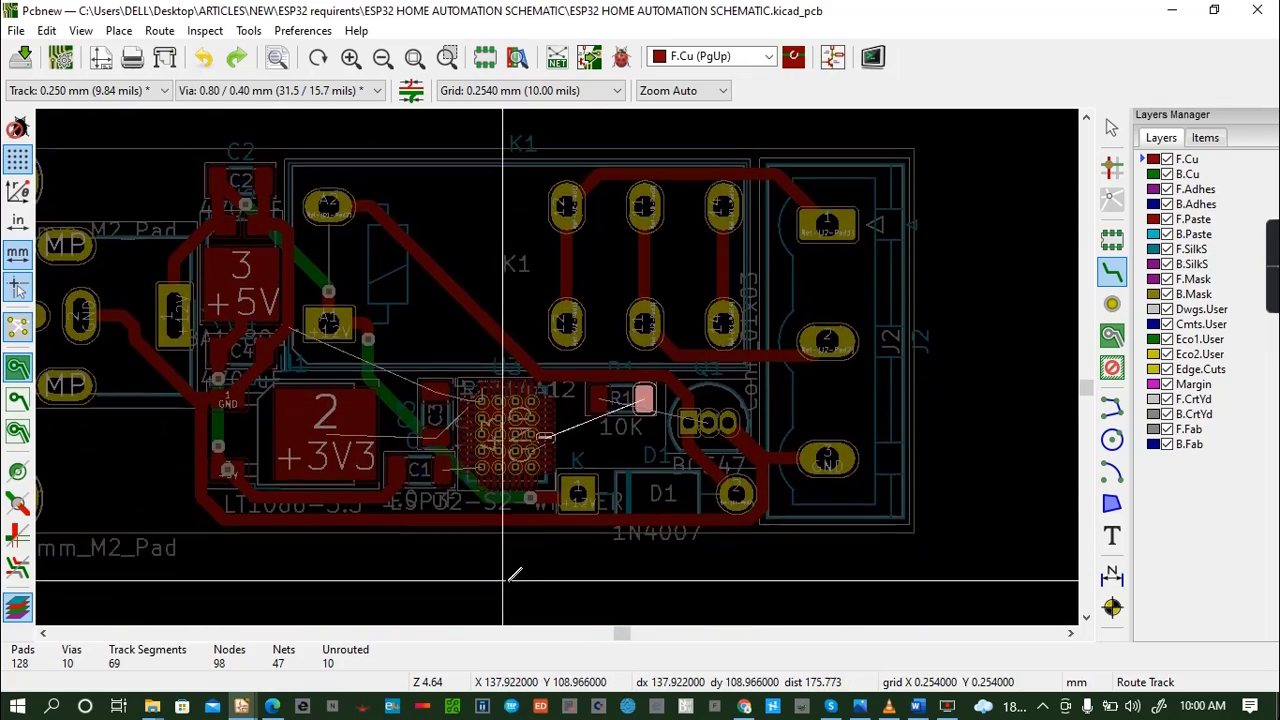
pyautogui.press('Escape')
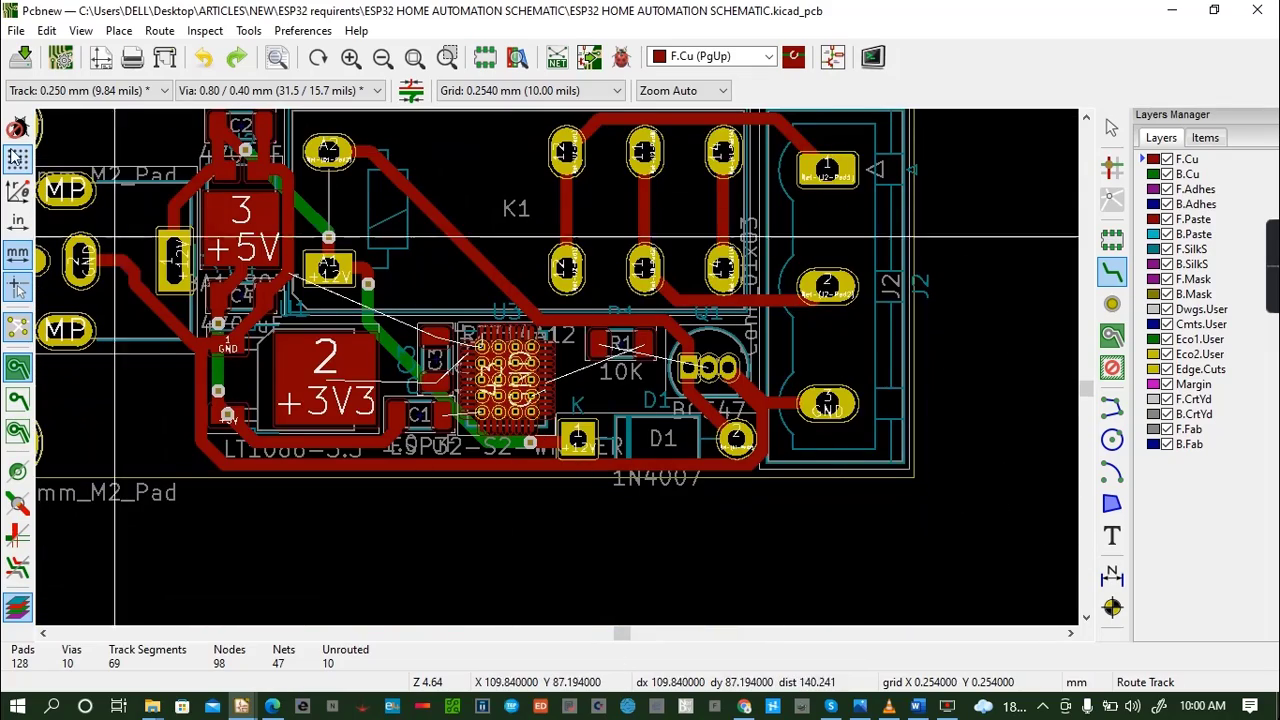
pyautogui.click(598, 343)
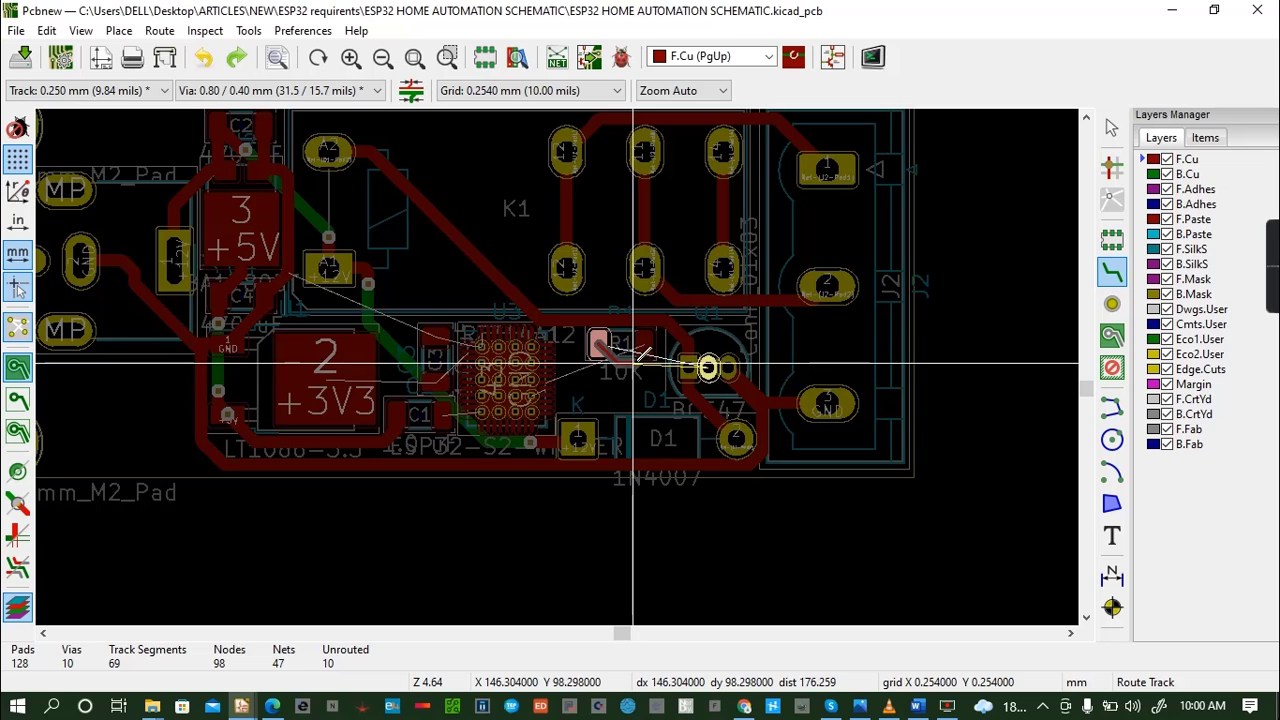
pyautogui.press('Escape')
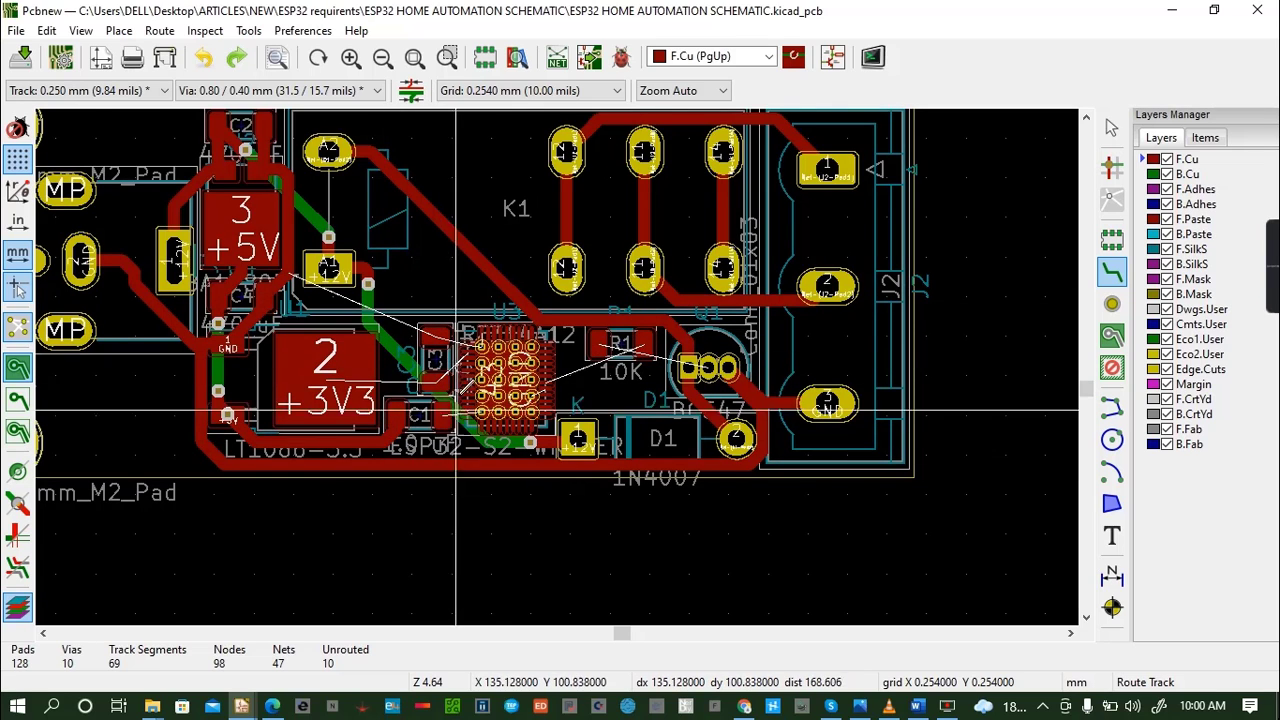
pyautogui.click(357, 380)
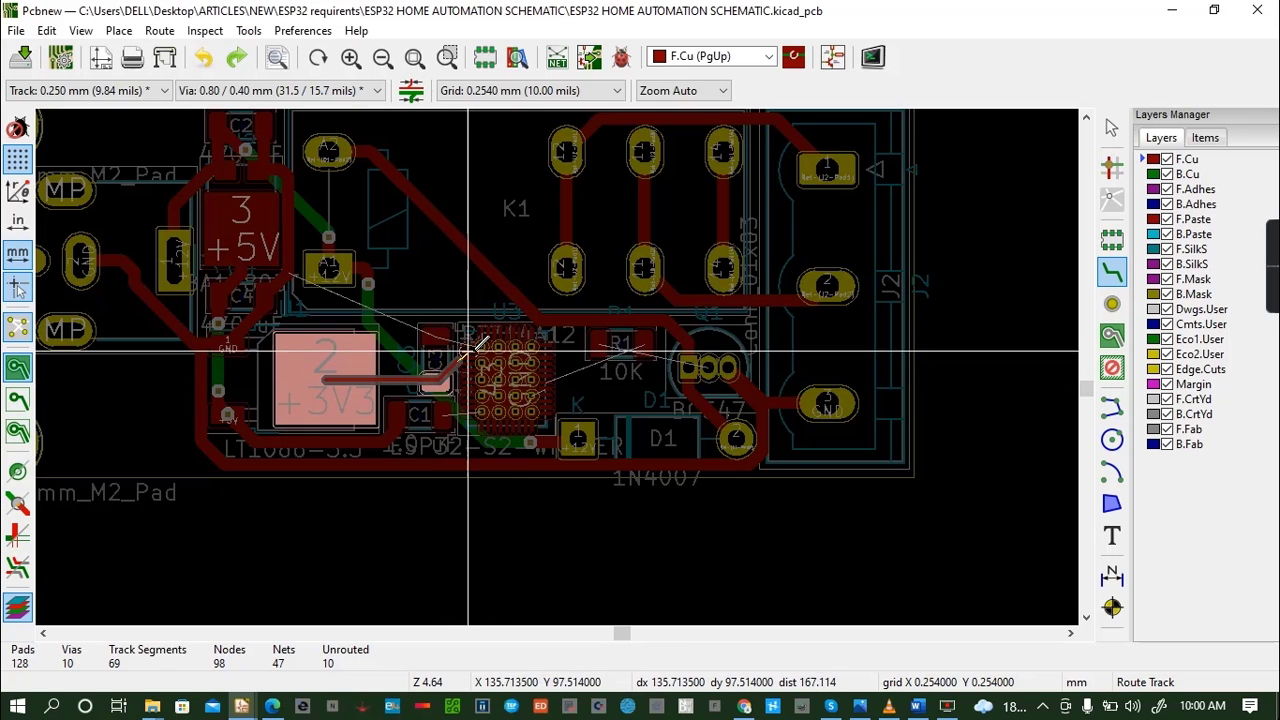
pyautogui.press('Escape')
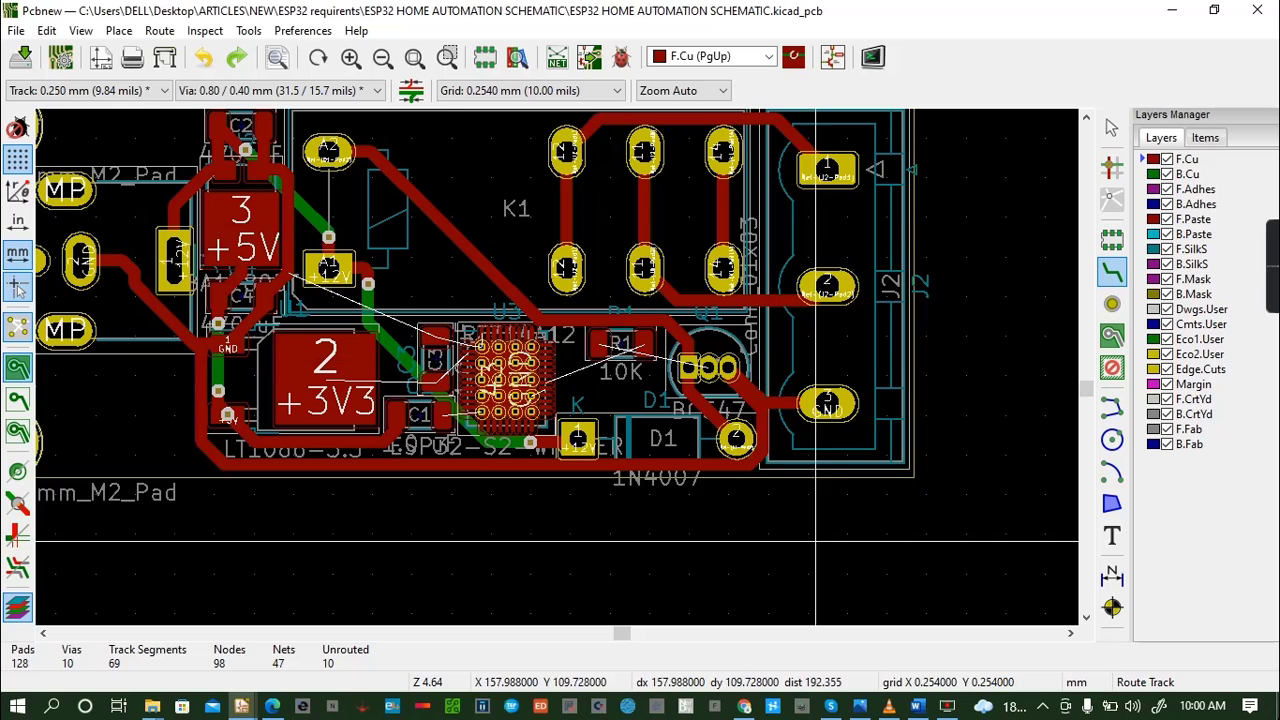
# - Set the routing track width to 0.780 mm
pyautogui.click(82, 91)
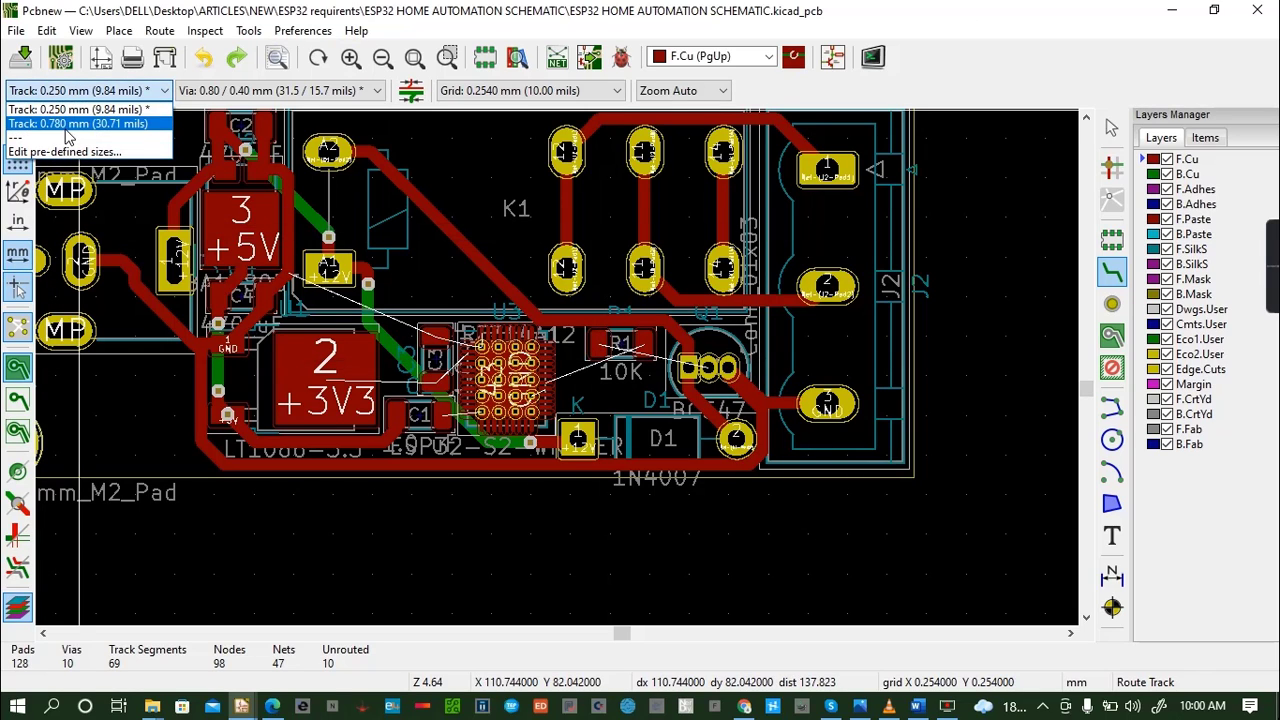
pyautogui.click(76, 124)
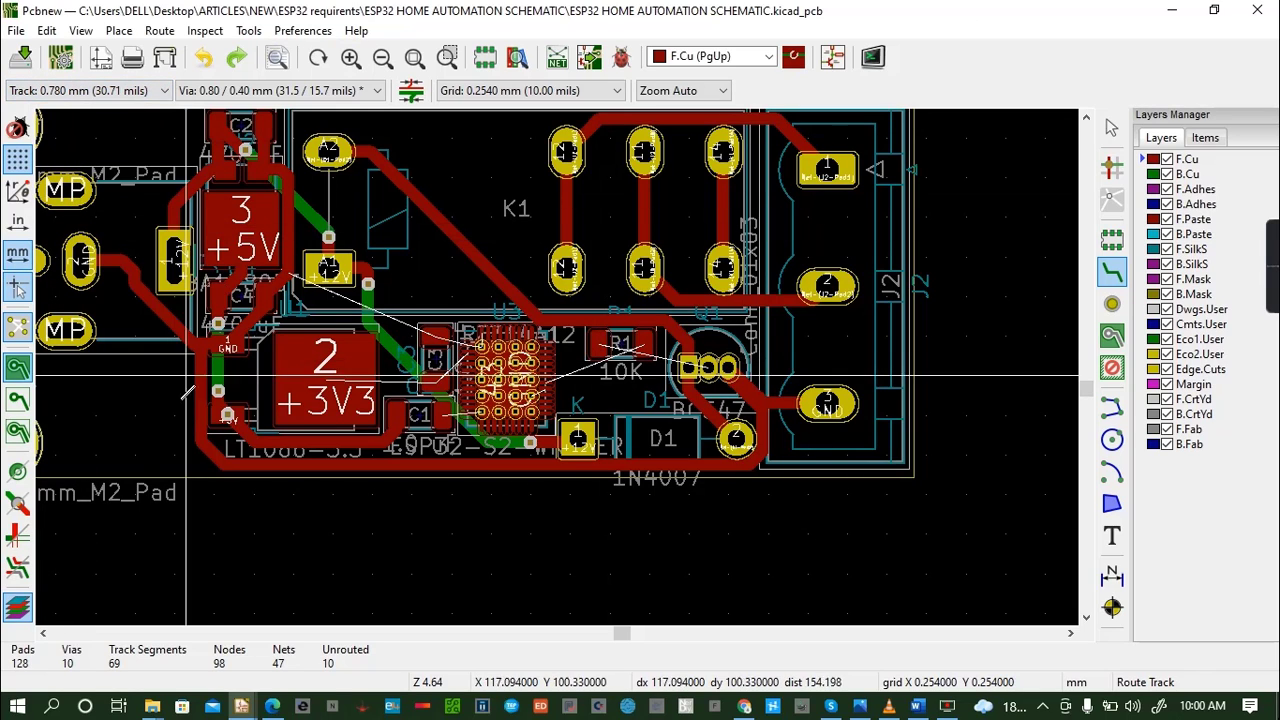
# - Route 0.780 mm F.Cu tracks from the LT1086-3.3's +3V3 pad to C3's +3V3 pad and from C1's GND pad down to the lower GND track
pyautogui.click(326, 381)
pyautogui.click(437, 383)
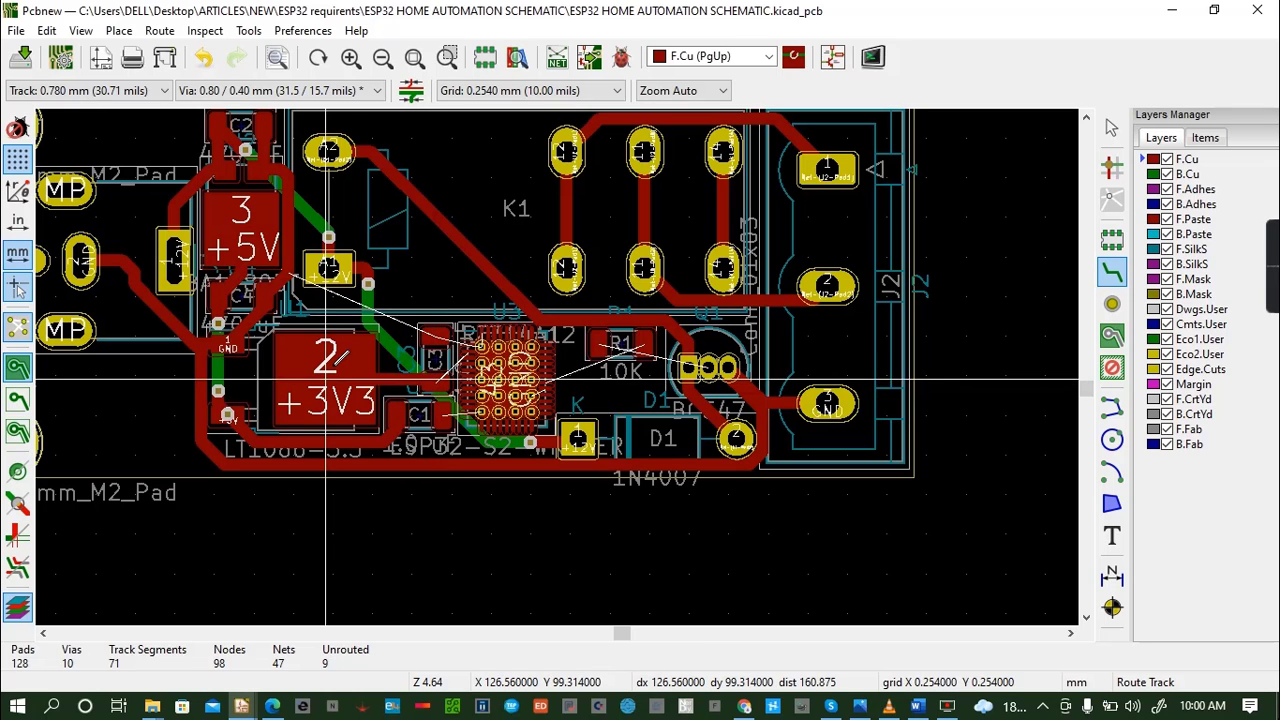
pyautogui.click(471, 404)
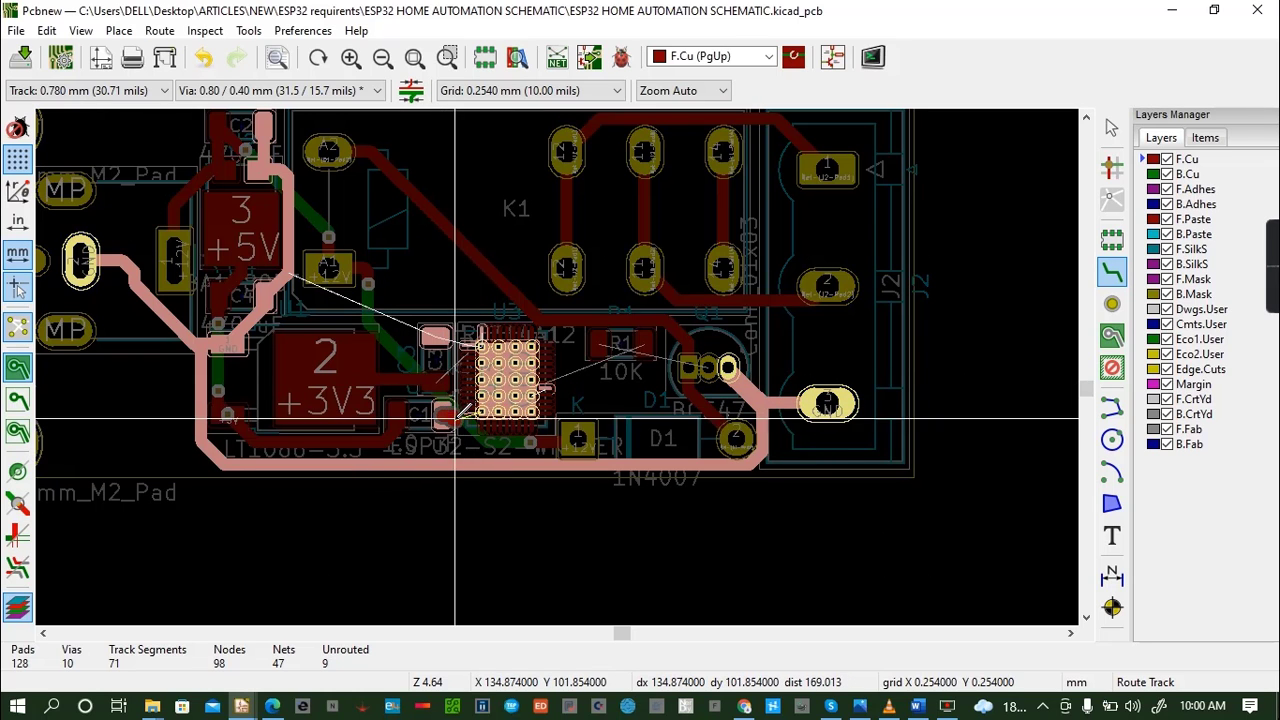
pyautogui.click(447, 465)
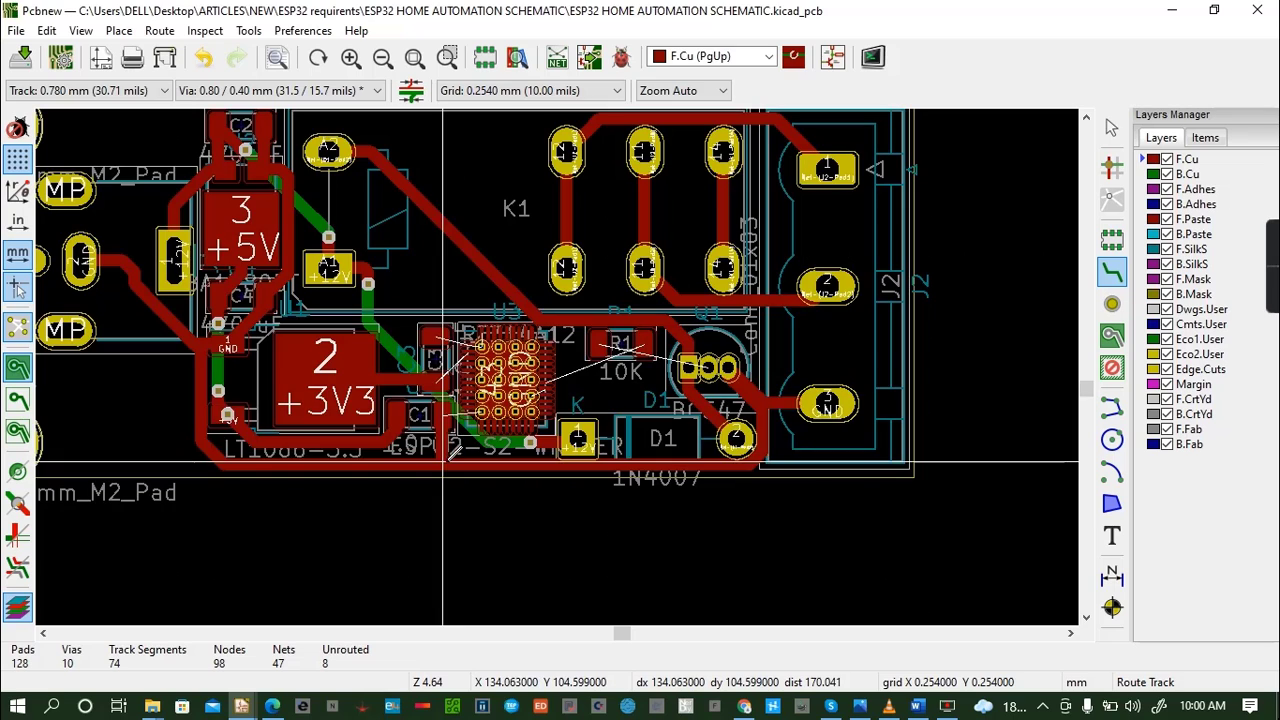
pyautogui.click(443, 413)
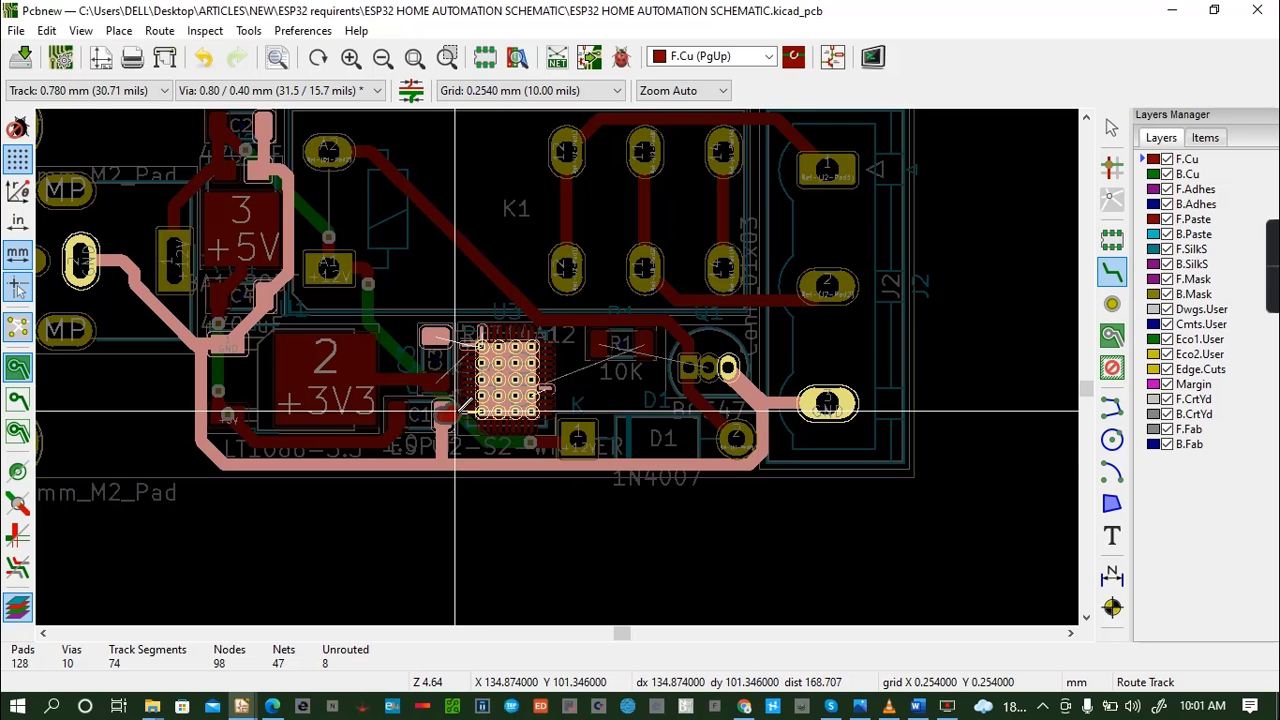
pyautogui.press('Escape')
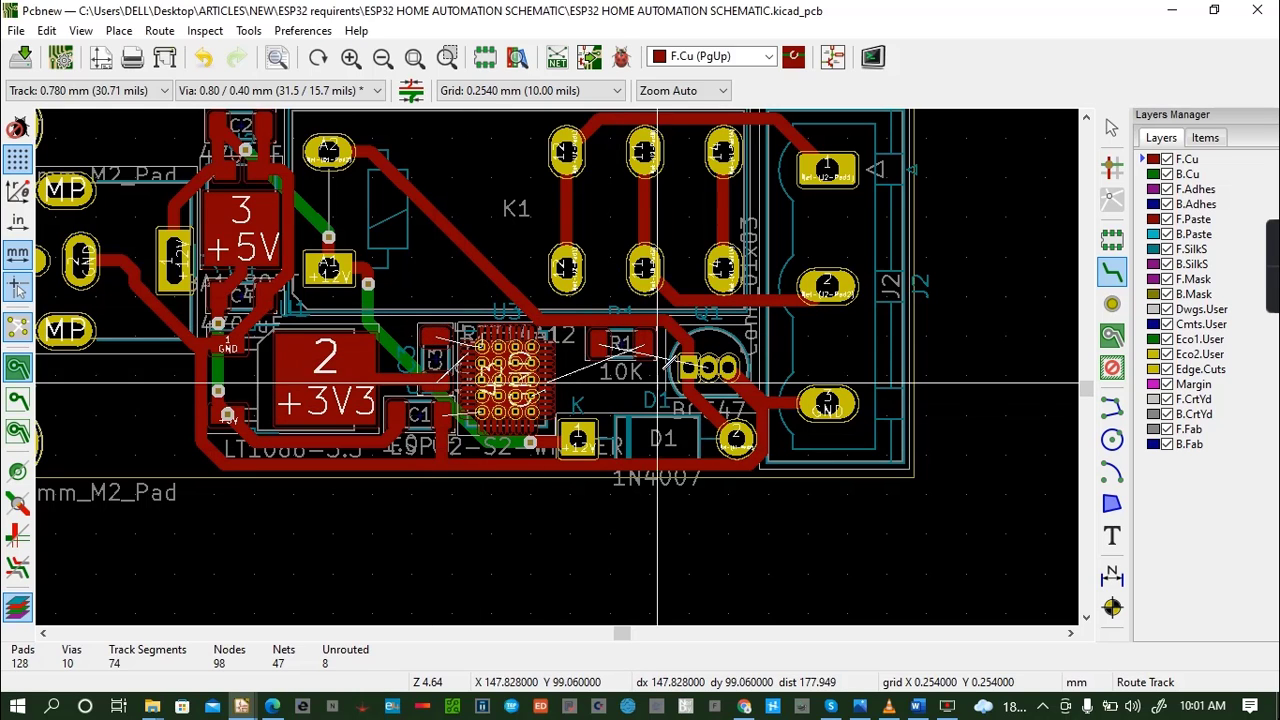
# - Route R1's left pad to Q1's middle pad, passing under D1's upper side on B.Cu between two vias, and save the board
pyautogui.click(598, 340)
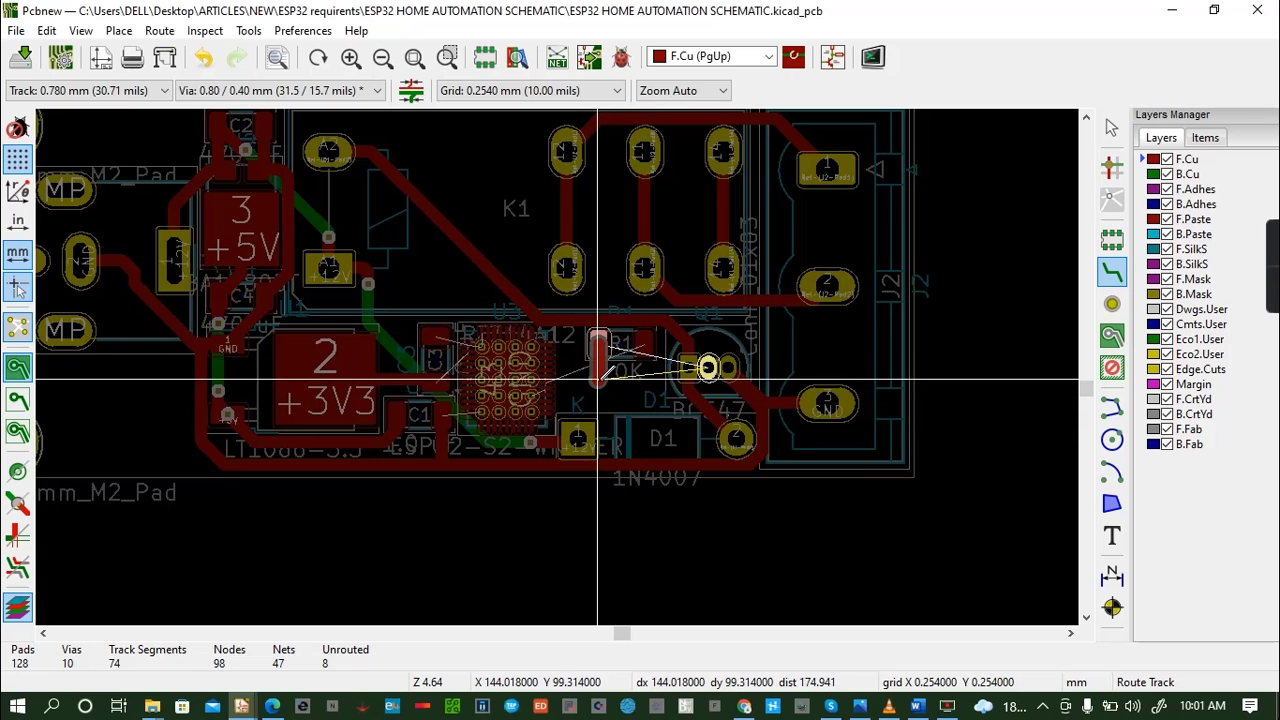
pyautogui.press('v')
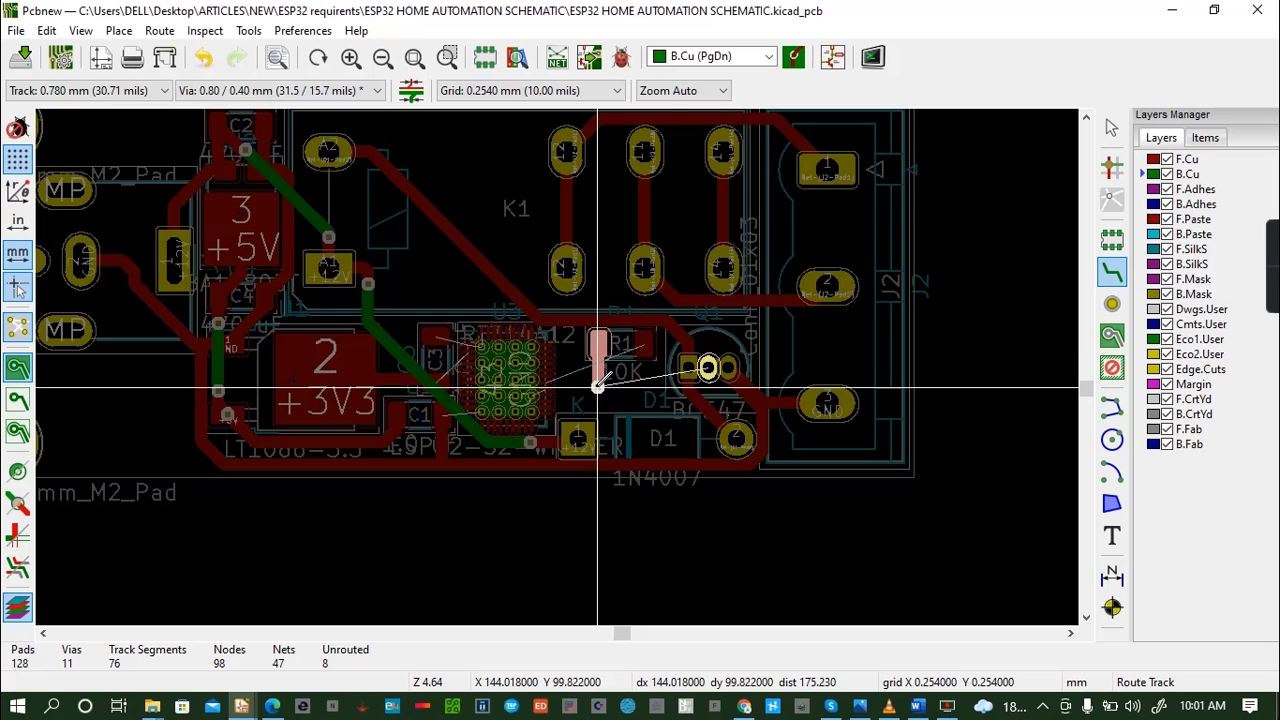
pyautogui.press('Escape')
pyautogui.click(597, 387)
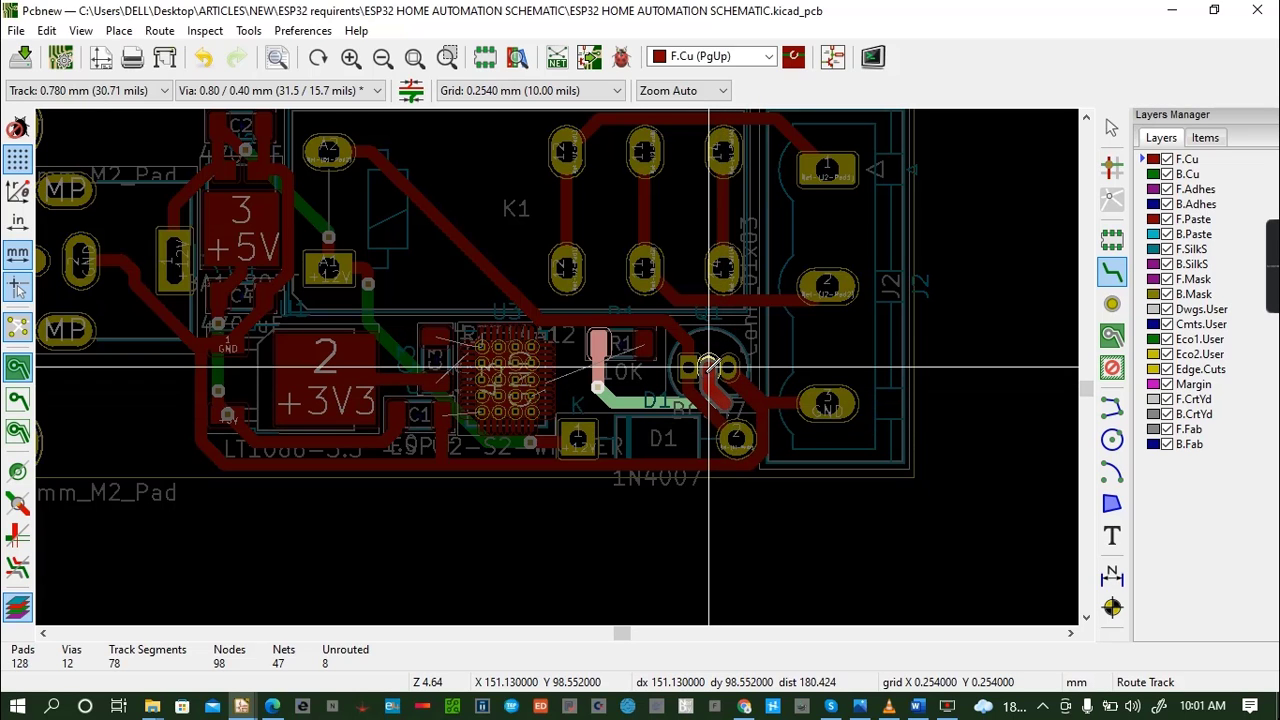
pyautogui.click(709, 368)
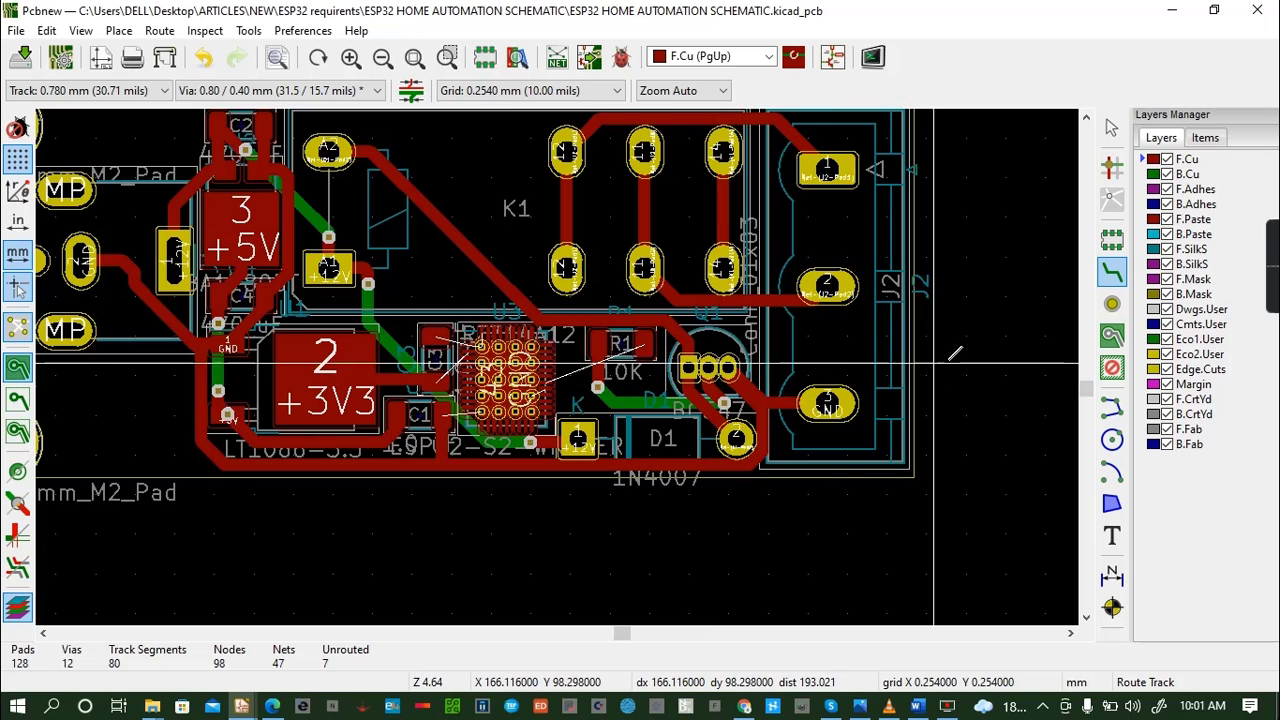
pyautogui.hotkey('ctrl', 's')
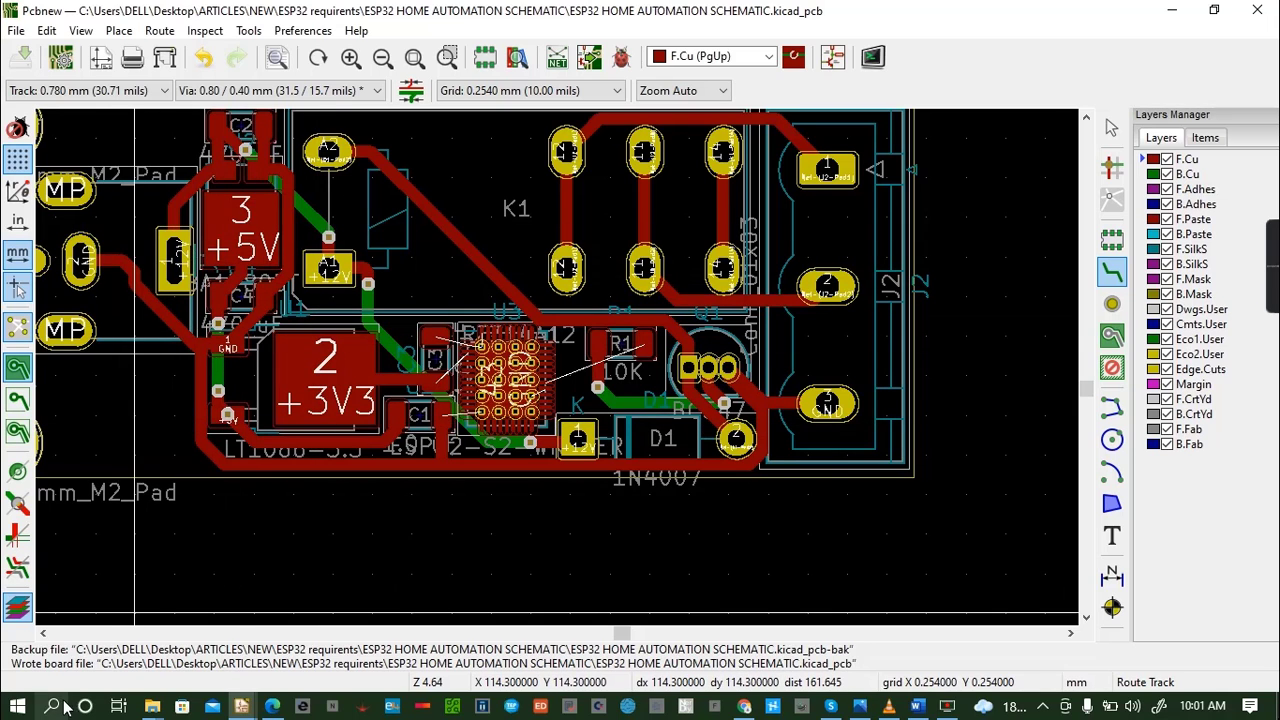
pyautogui.click(41, 636)
pyautogui.click(41, 636)
pyautogui.click(41, 636)
pyautogui.click(41, 636)
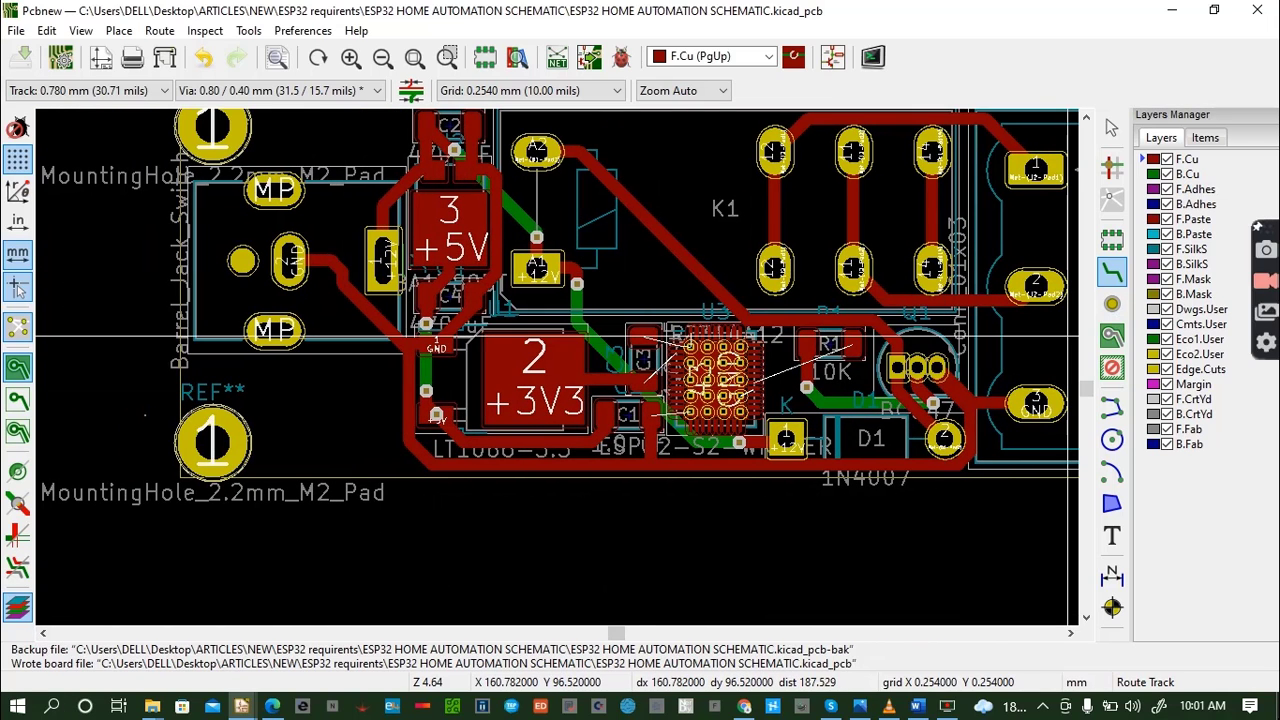
pyautogui.click(1087, 117)
pyautogui.click(1087, 117)
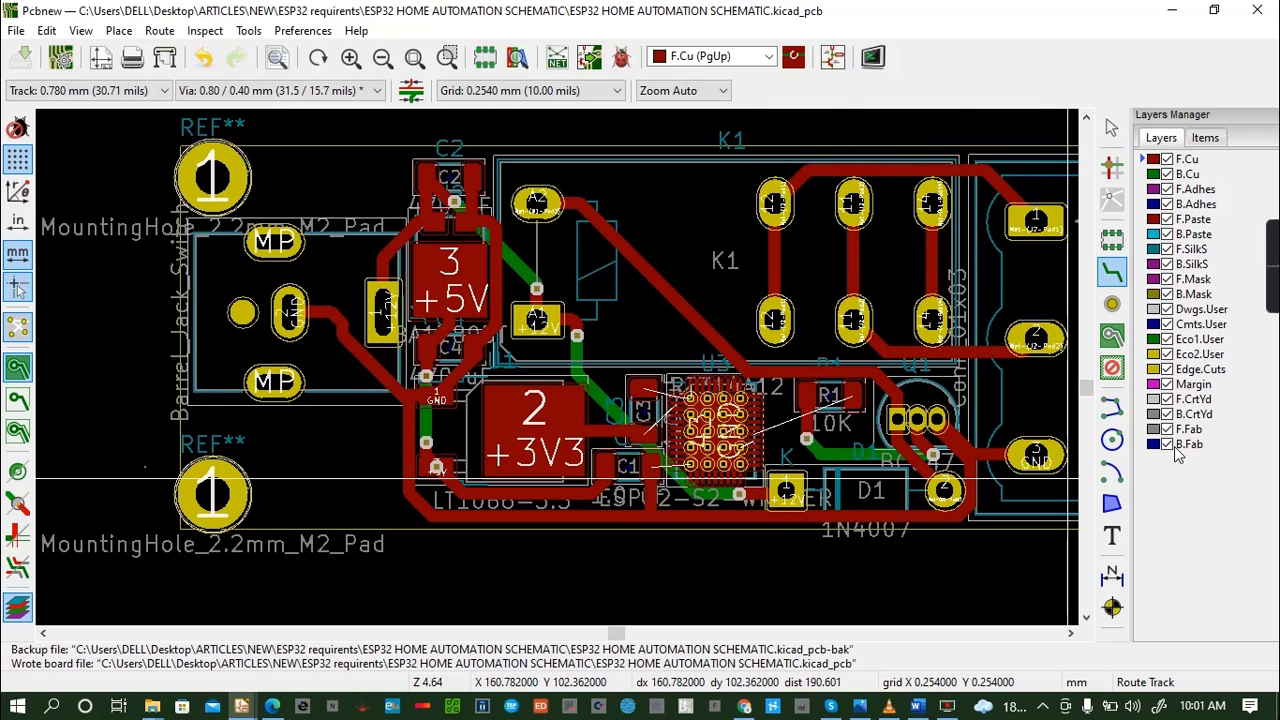
pyautogui.click(1070, 633)
pyautogui.click(1070, 633)
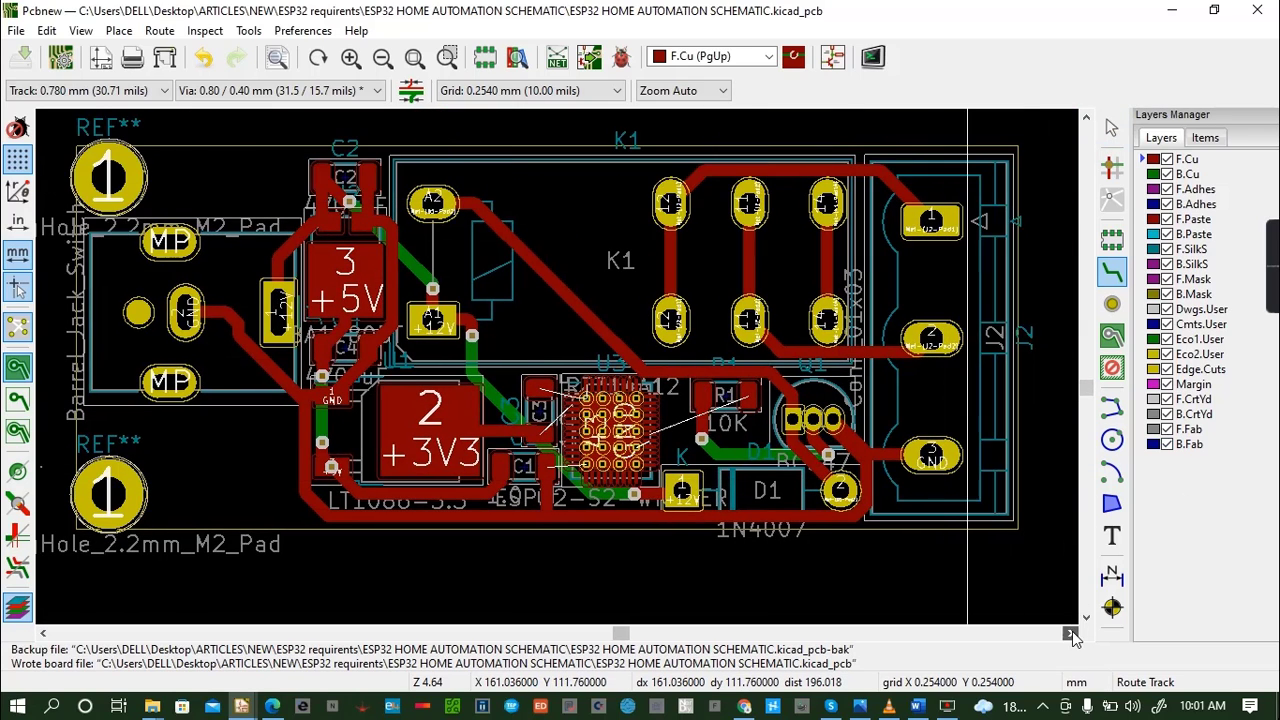
pyautogui.click(1070, 633)
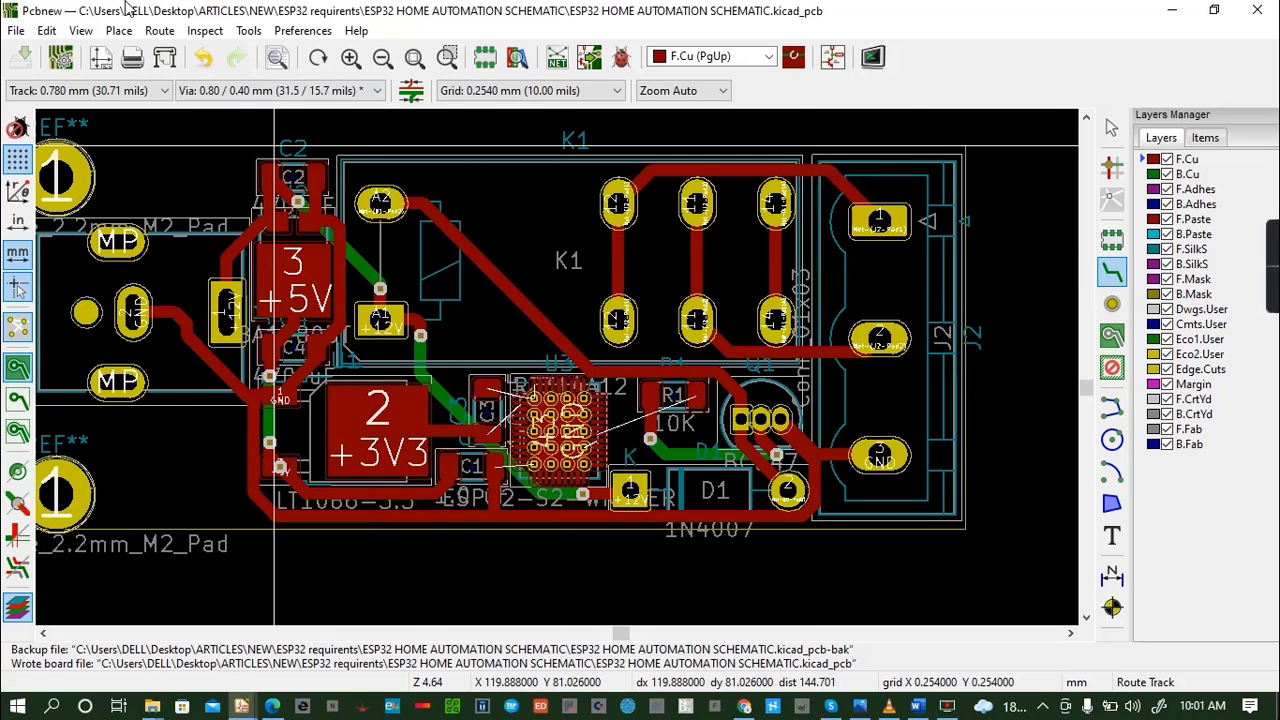
# - Add a 0.22 mm predefined track width in the board setup and make it the routing track width
pyautogui.click(130, 90)
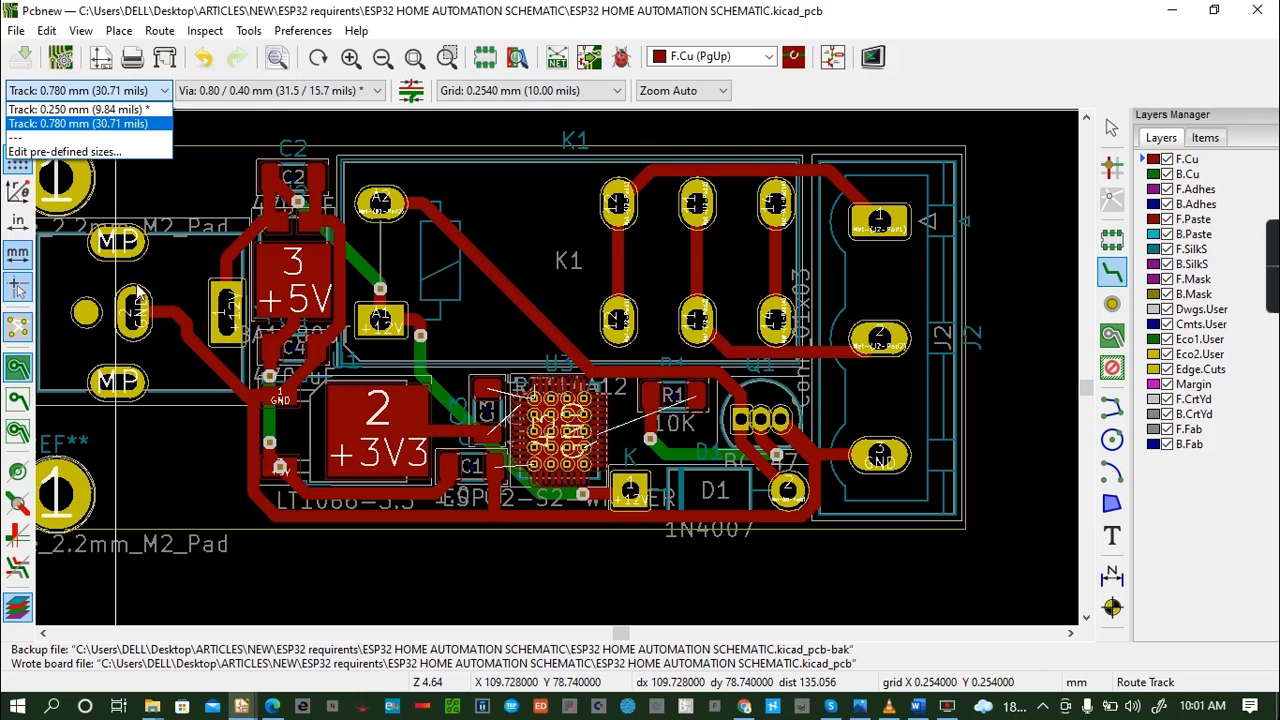
pyautogui.click(85, 151)
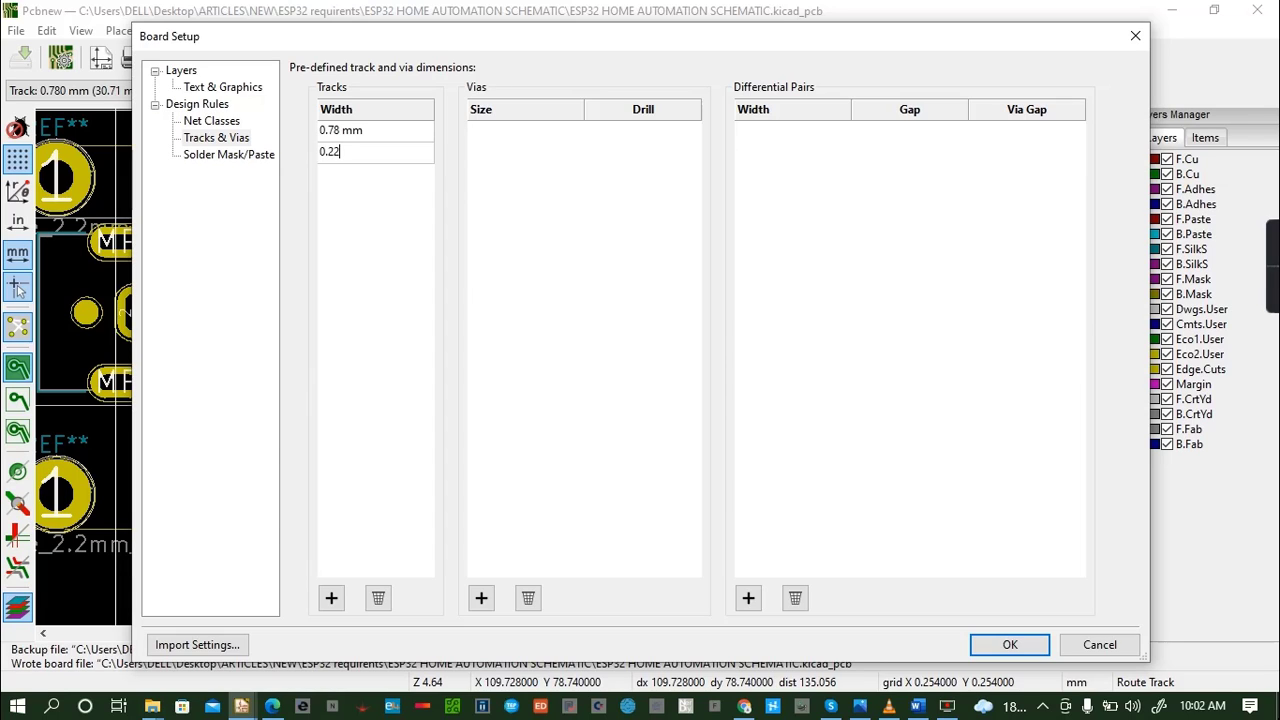
pyautogui.click(1005, 649)
pyautogui.click(41, 97)
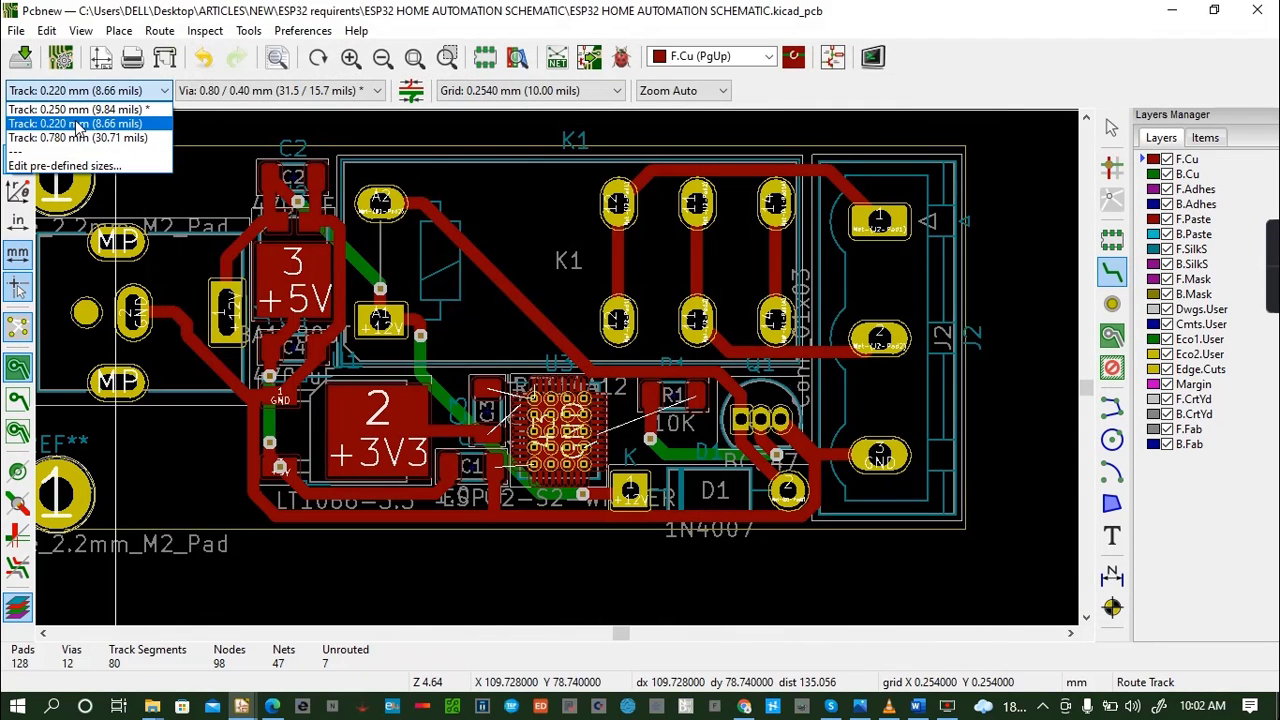
pyautogui.click(77, 124)
# - Route 0.220 mm F.Cu tracks from U3's upper-left GND pad to its centre pad and from its top left-side GND pad to C3's GND pad
pyautogui.scroll(-1, 662, 338)
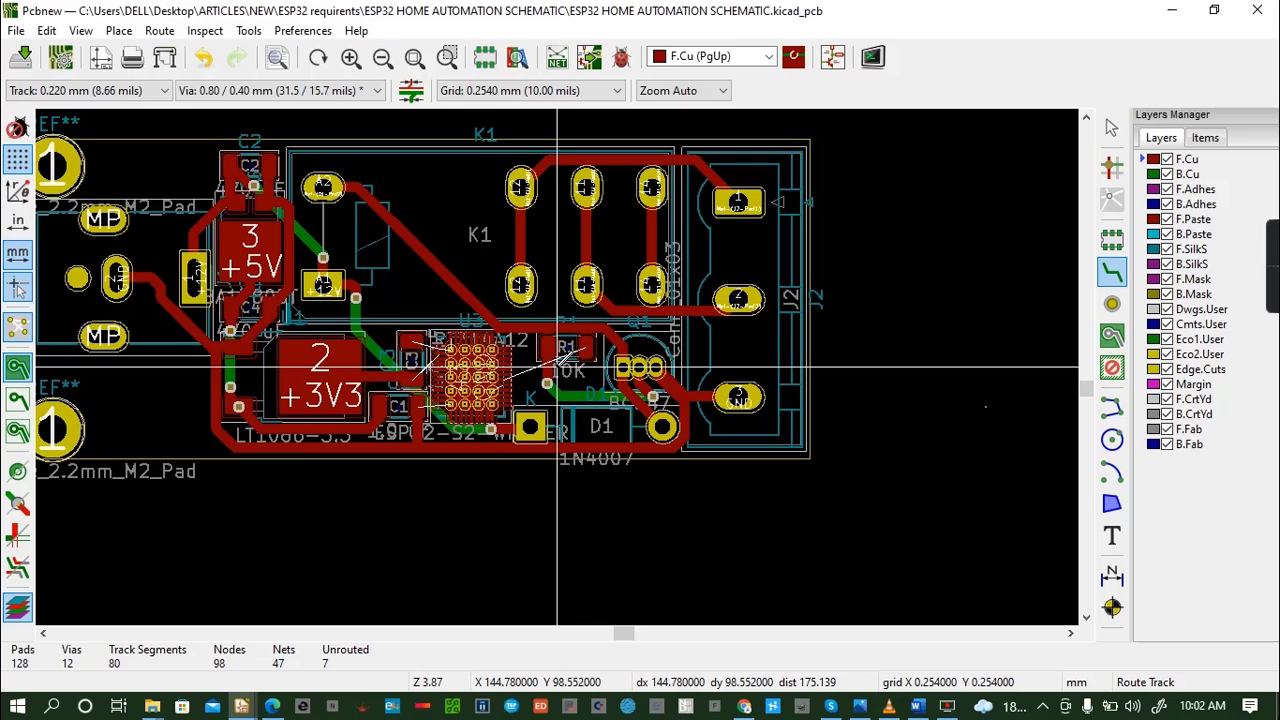
pyautogui.scroll(5, 557, 368)
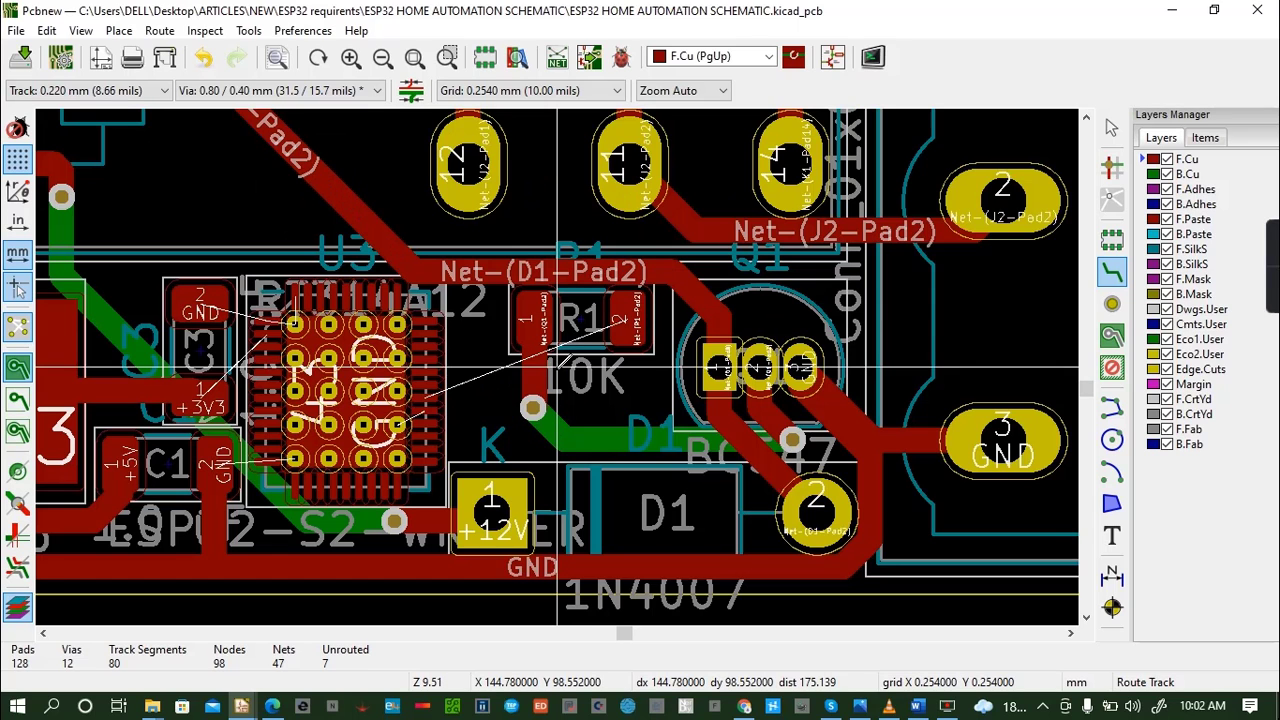
pyautogui.click(296, 297)
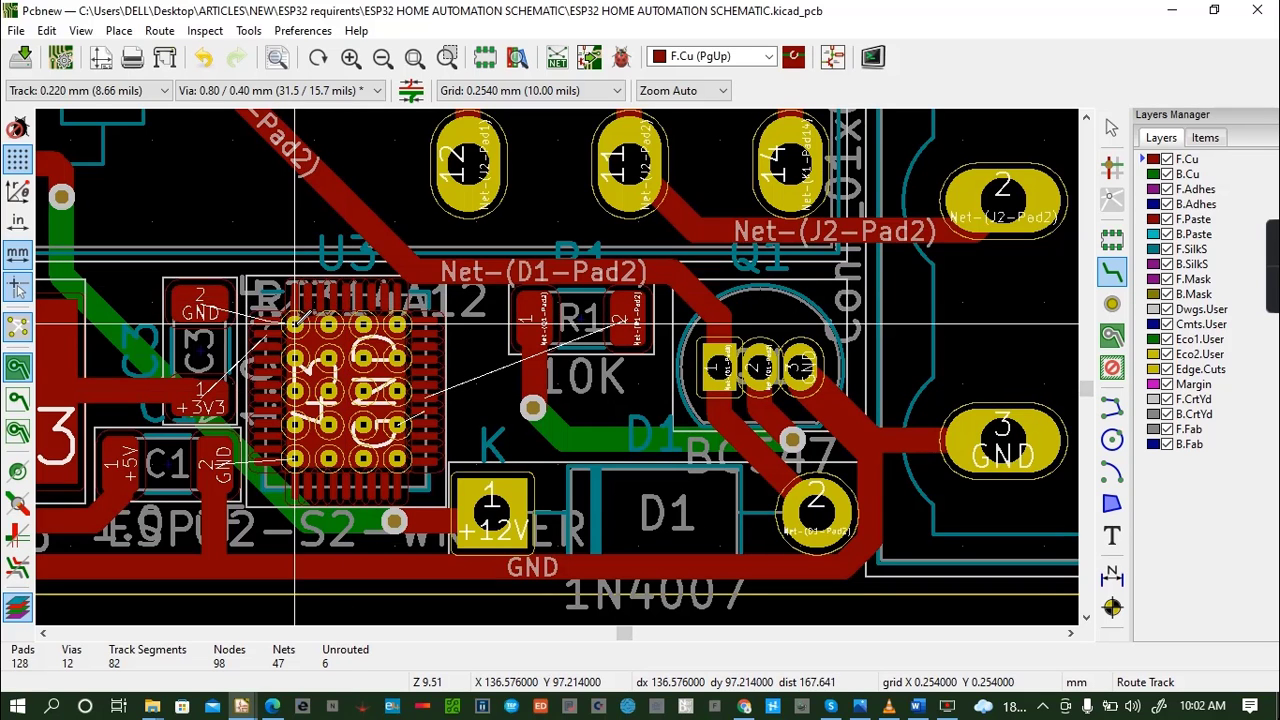
pyautogui.click(268, 321)
pyautogui.click(201, 303)
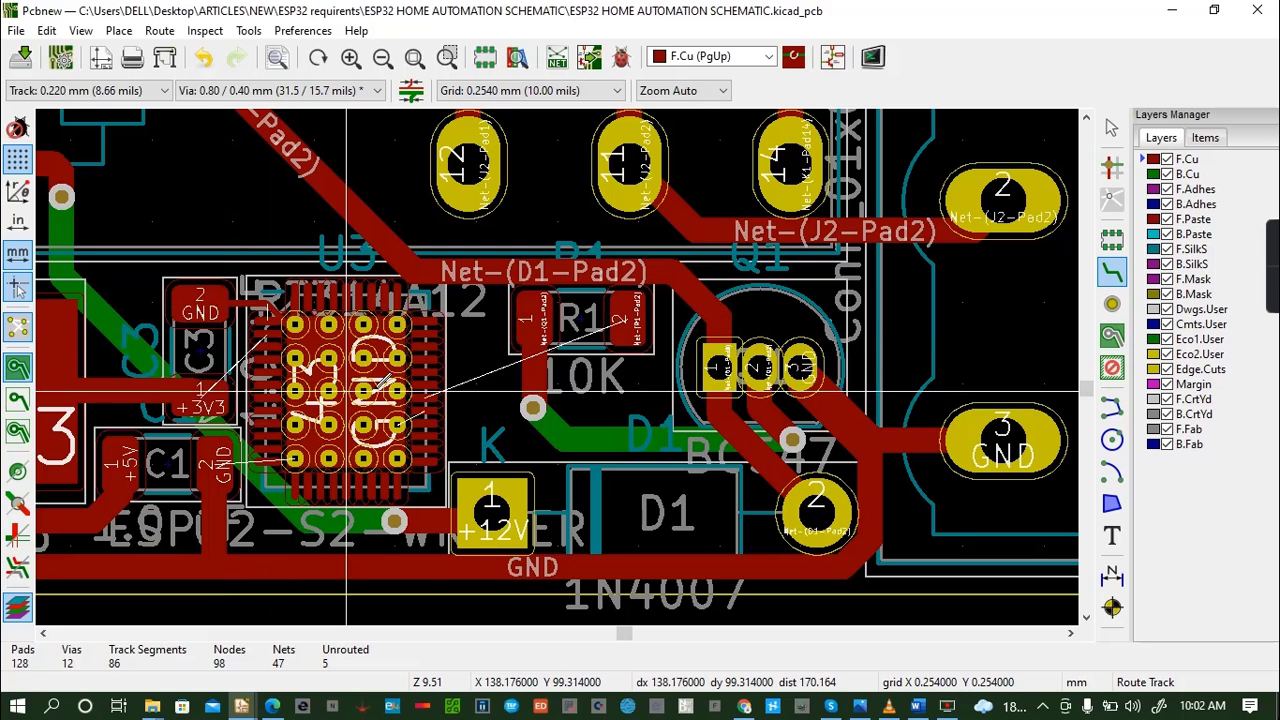
# - Try to route R1's right pad to U3's right-side pad through a via onto B.Cu, and undo the partial track
pyautogui.click(425, 397)
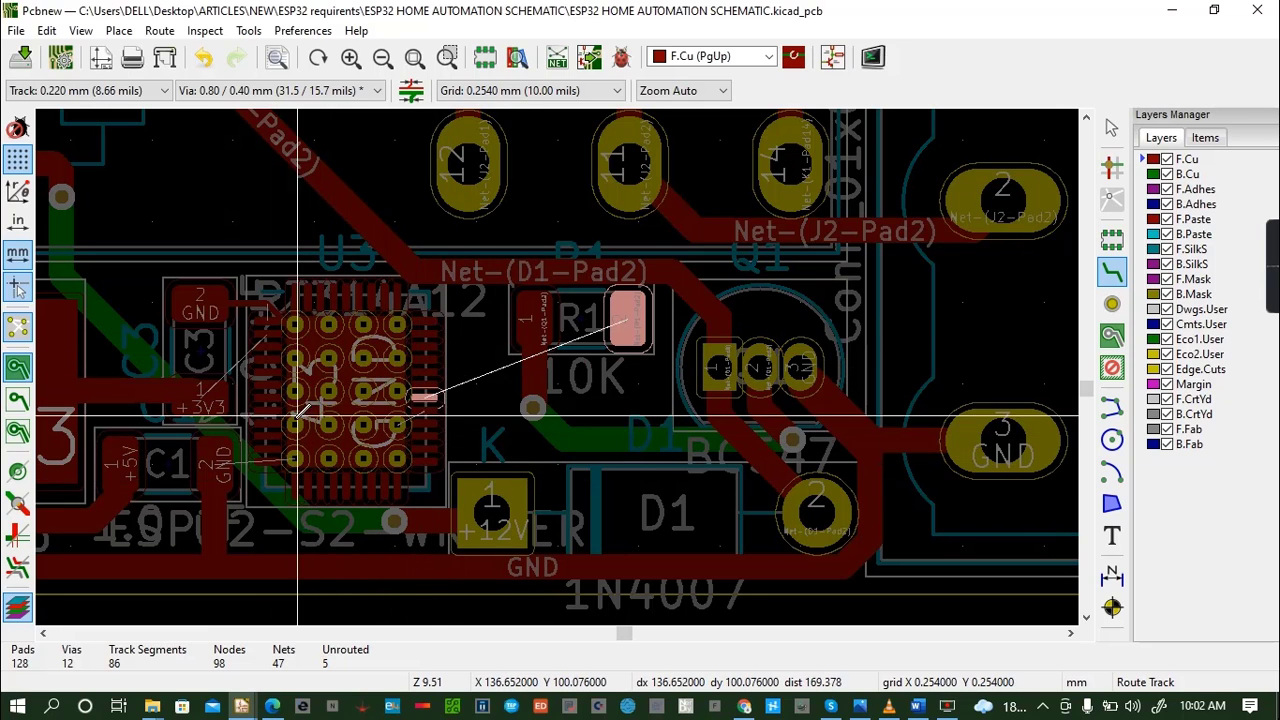
pyautogui.click(623, 324)
pyautogui.click(623, 324)
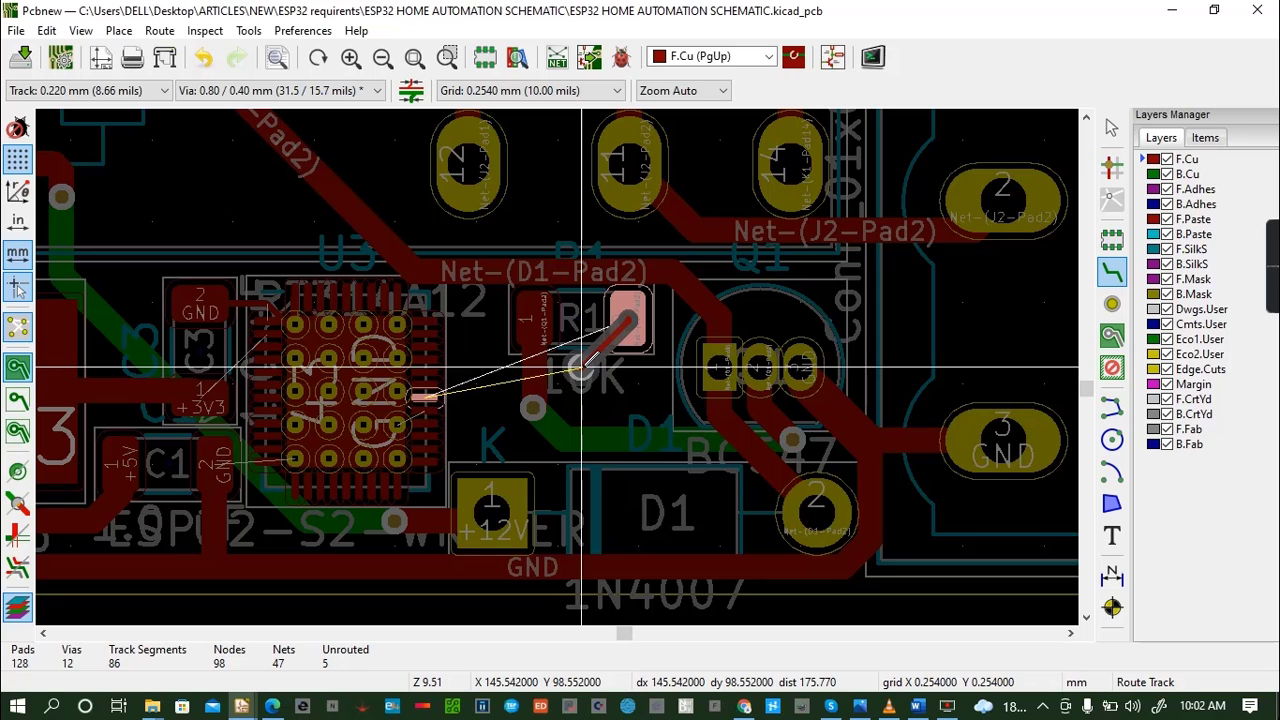
pyautogui.press('v')
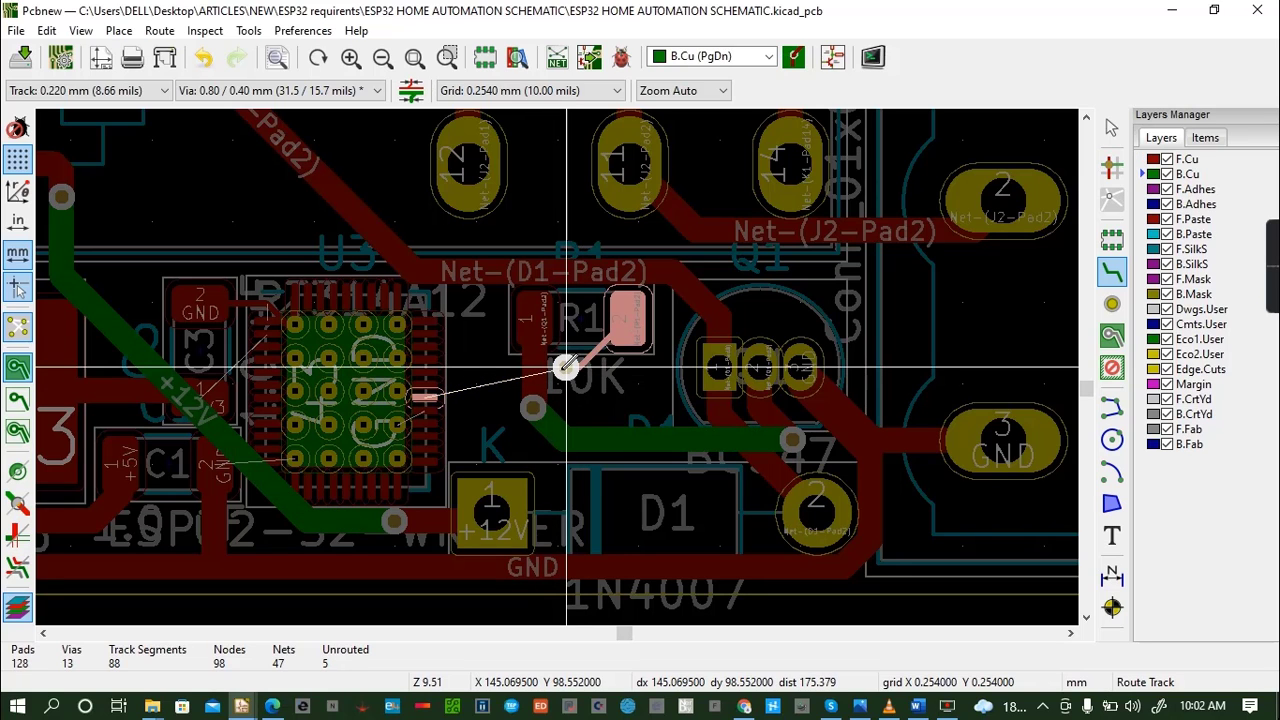
pyautogui.press('Escape')
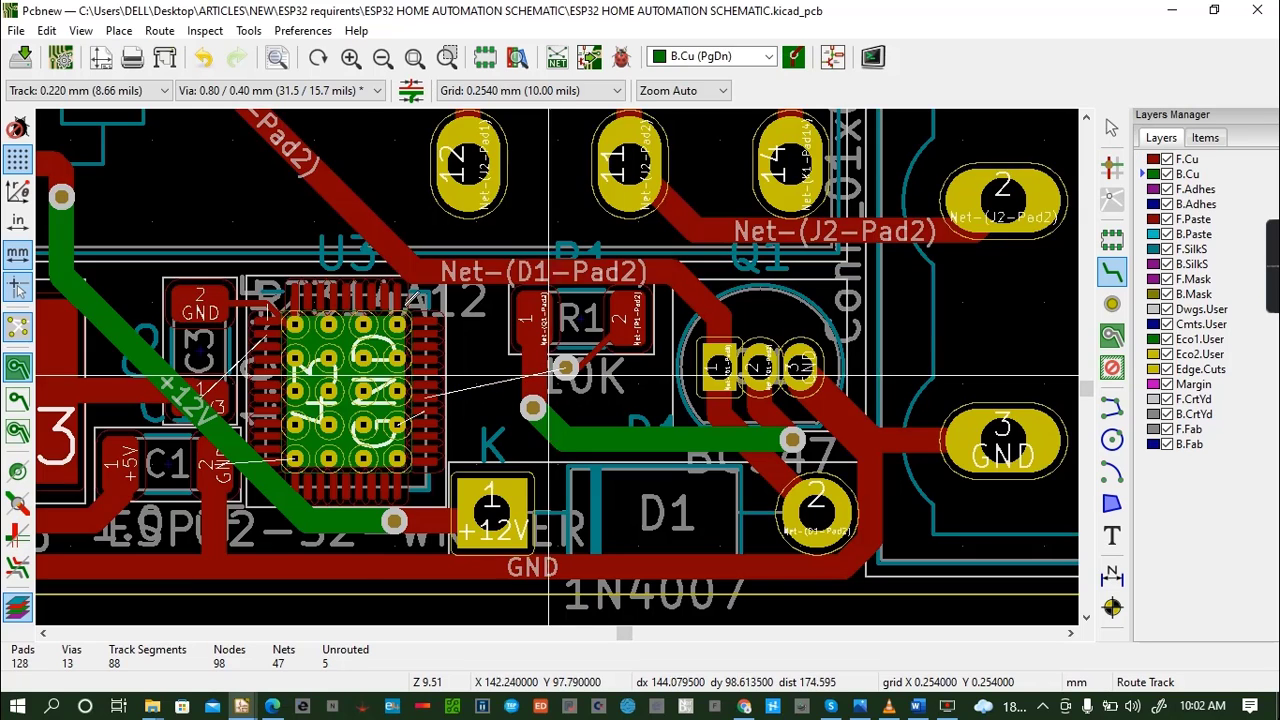
pyautogui.click(203, 57)
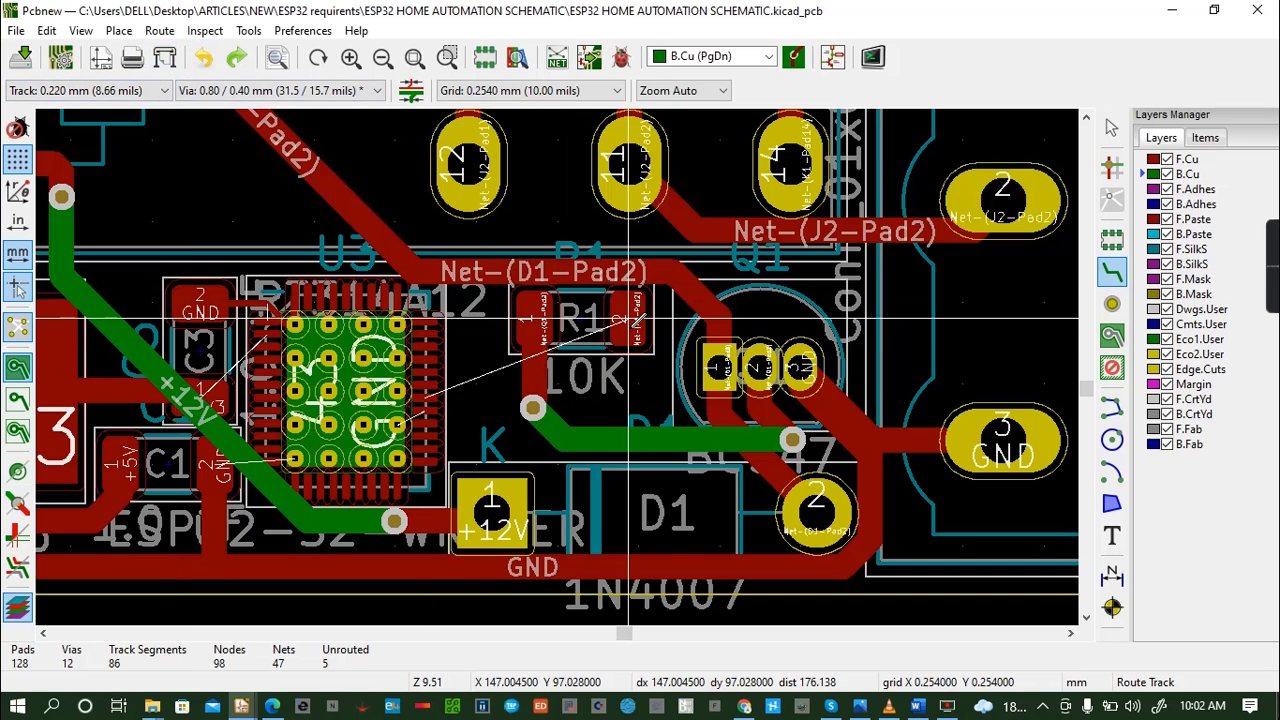
# - Route a 0.220 mm F.Cu track from R1's right pad, below the via under R1, to U3's right-side pad, and save the board
pyautogui.click(628, 318)
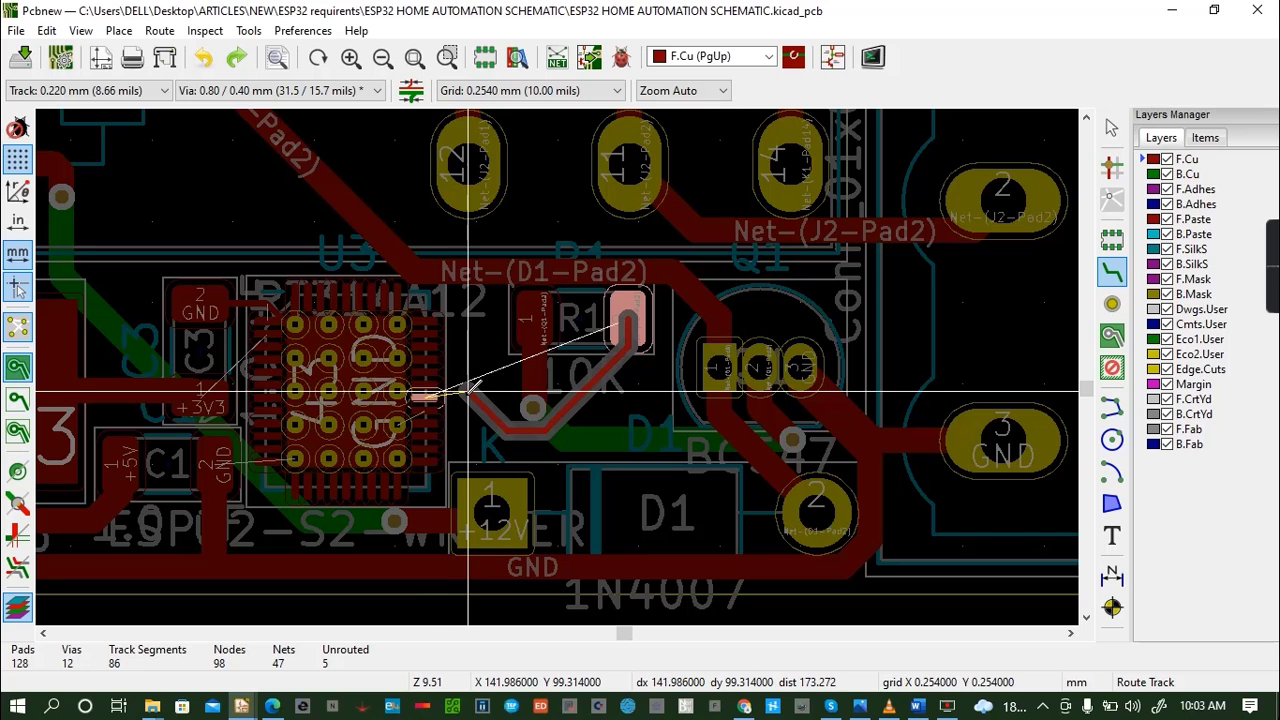
pyautogui.click(460, 394)
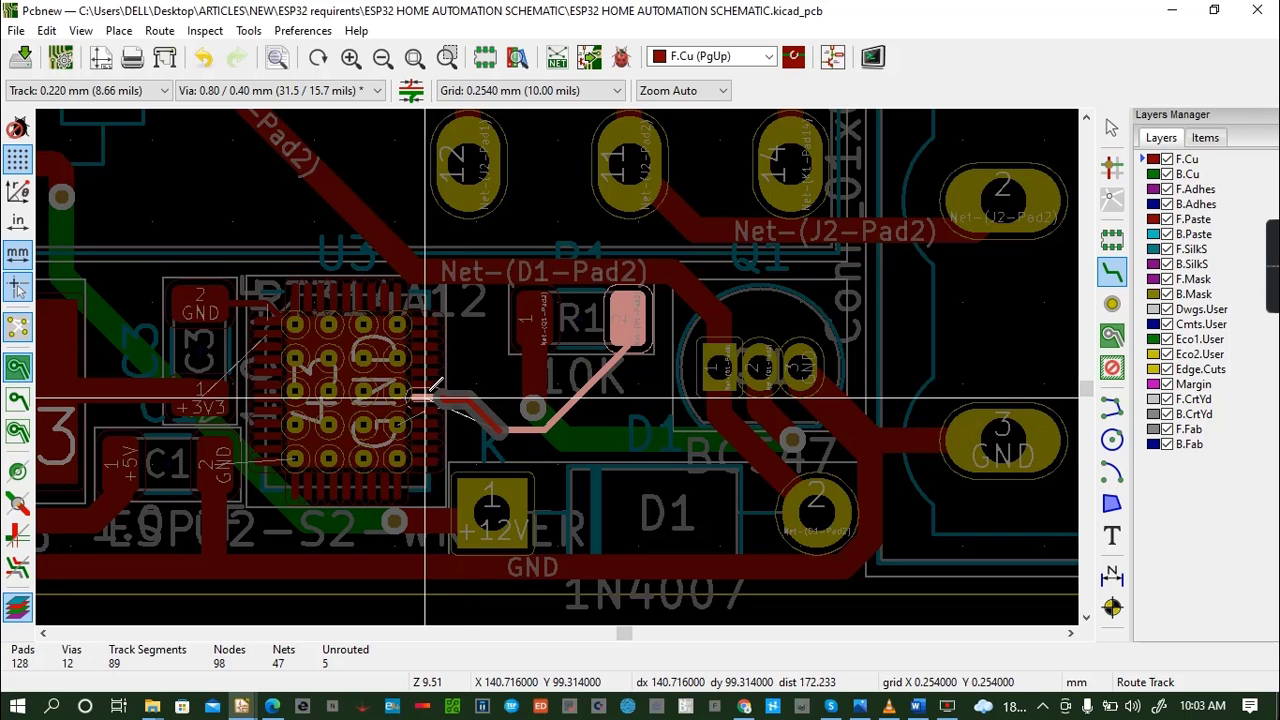
pyautogui.click(431, 394)
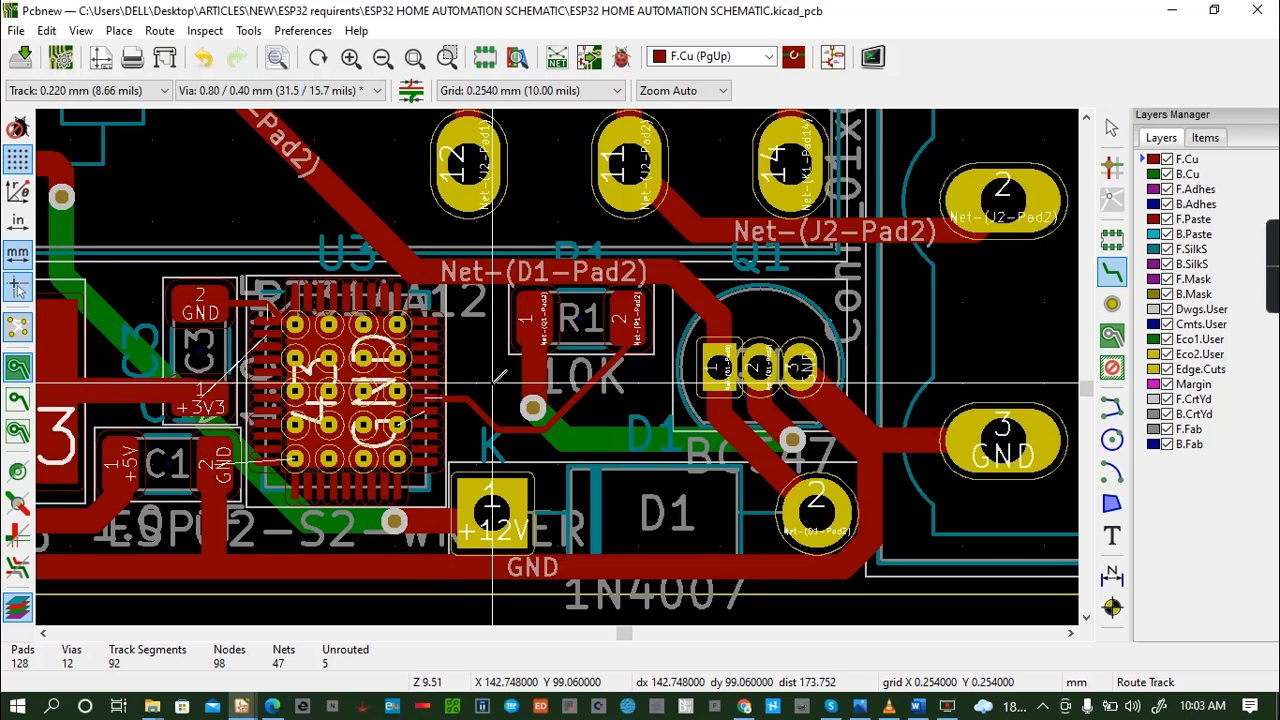
pyautogui.hotkey('ctrl', 's')
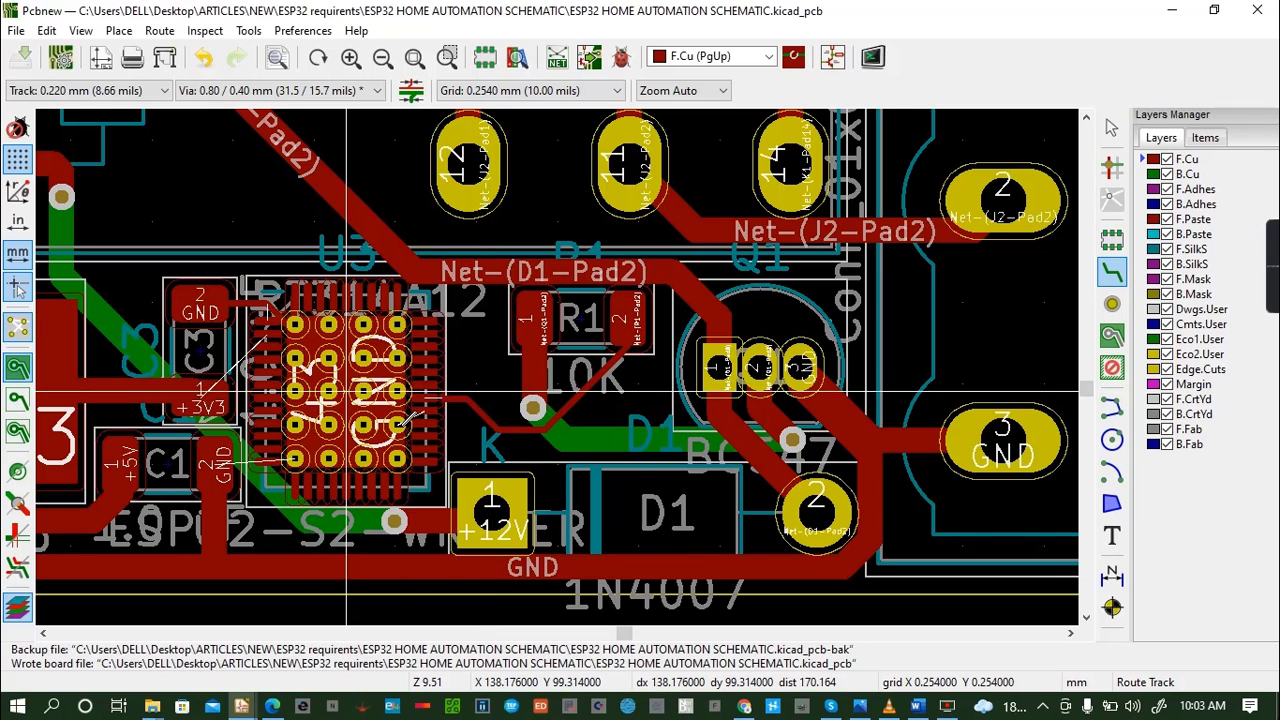
# - Route a 0.220 mm F.Cu GND track from U3's centre pad to the GND pad on its right side
pyautogui.click(350, 390)
pyautogui.click(425, 411)
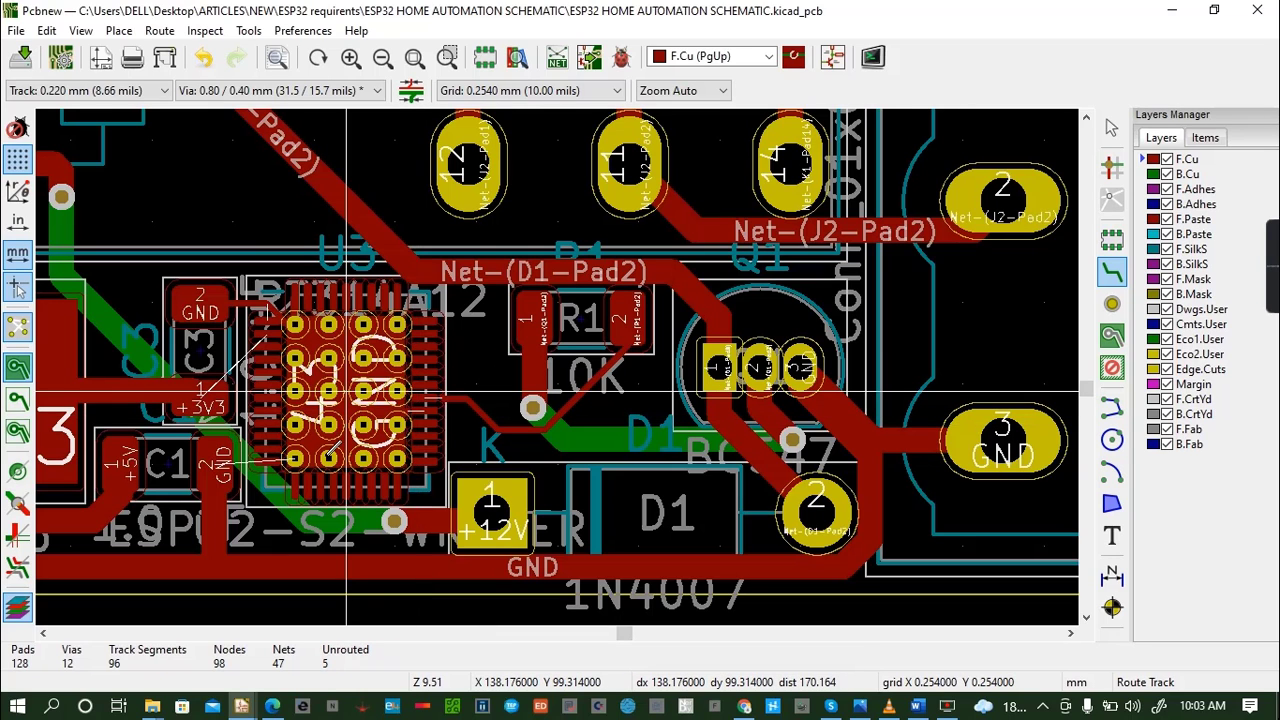
pyautogui.click(268, 322)
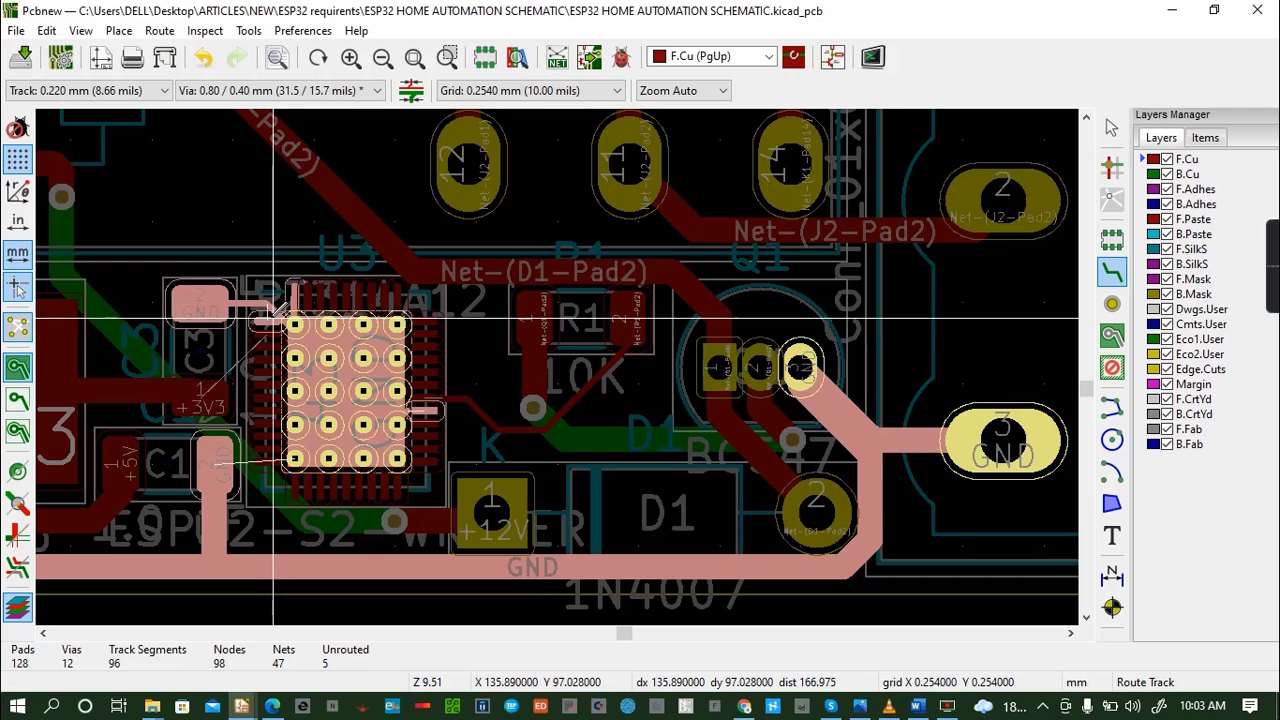
pyautogui.press('Escape')
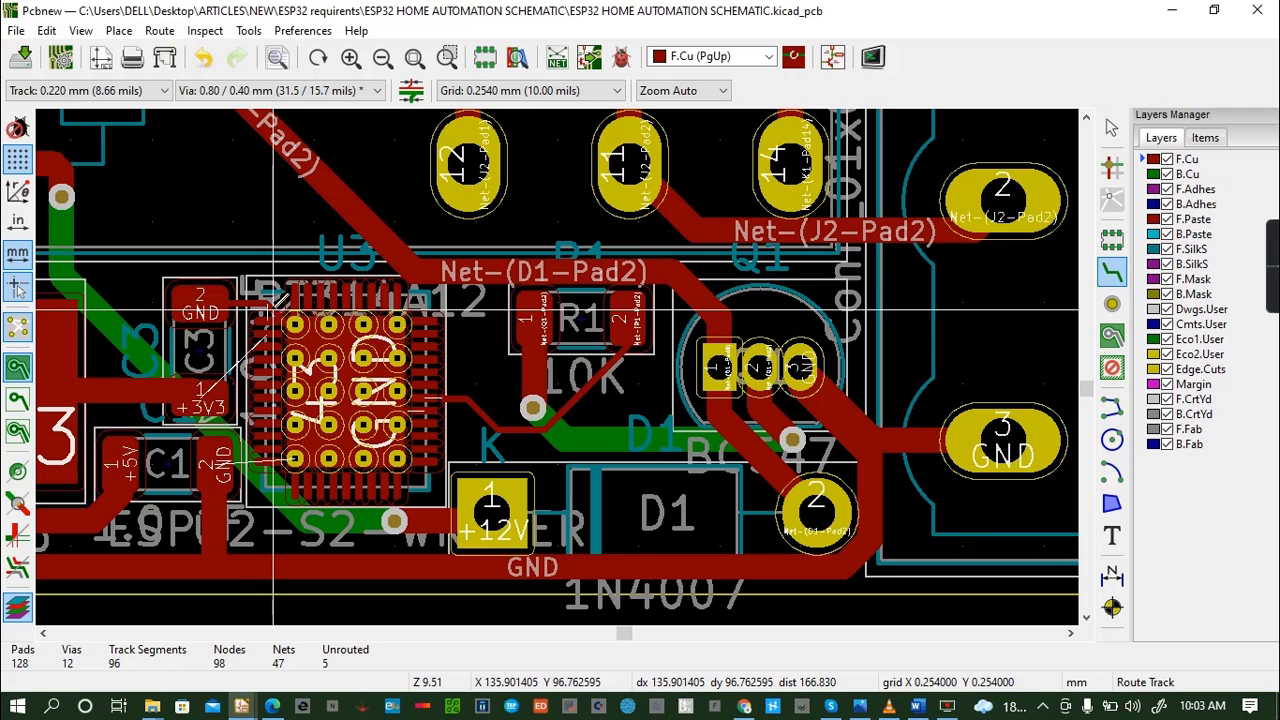
# - Route a 0.220 mm F.Cu track from C3's +3V3 pad to the left-side U3 pad just below its top left-side GND pad
pyautogui.click(273, 333)
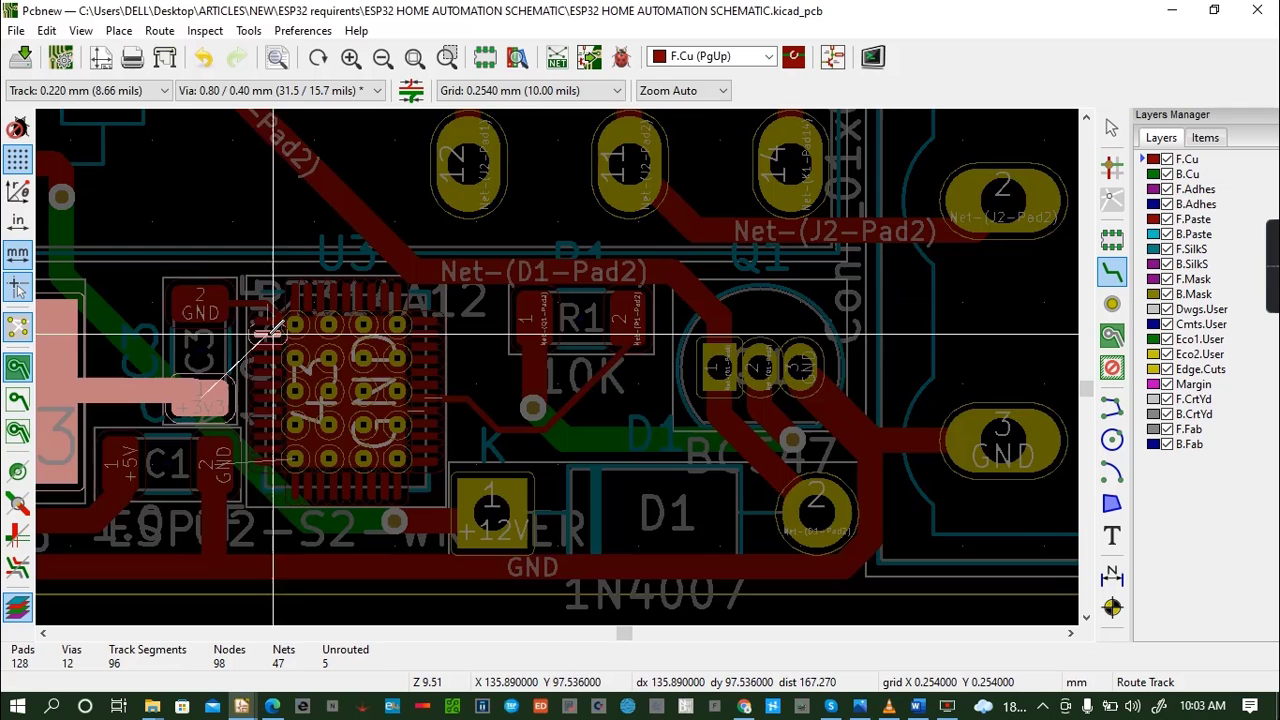
pyautogui.click(200, 398)
pyautogui.click(200, 398)
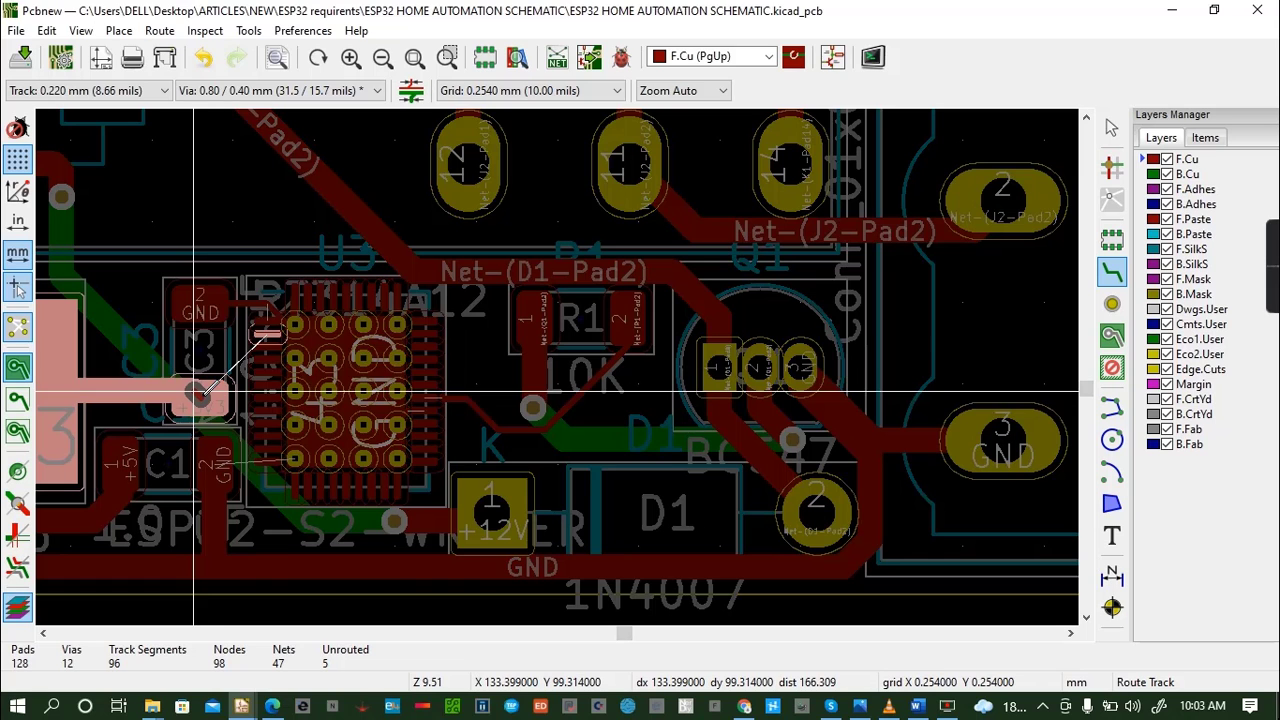
pyautogui.click(268, 333)
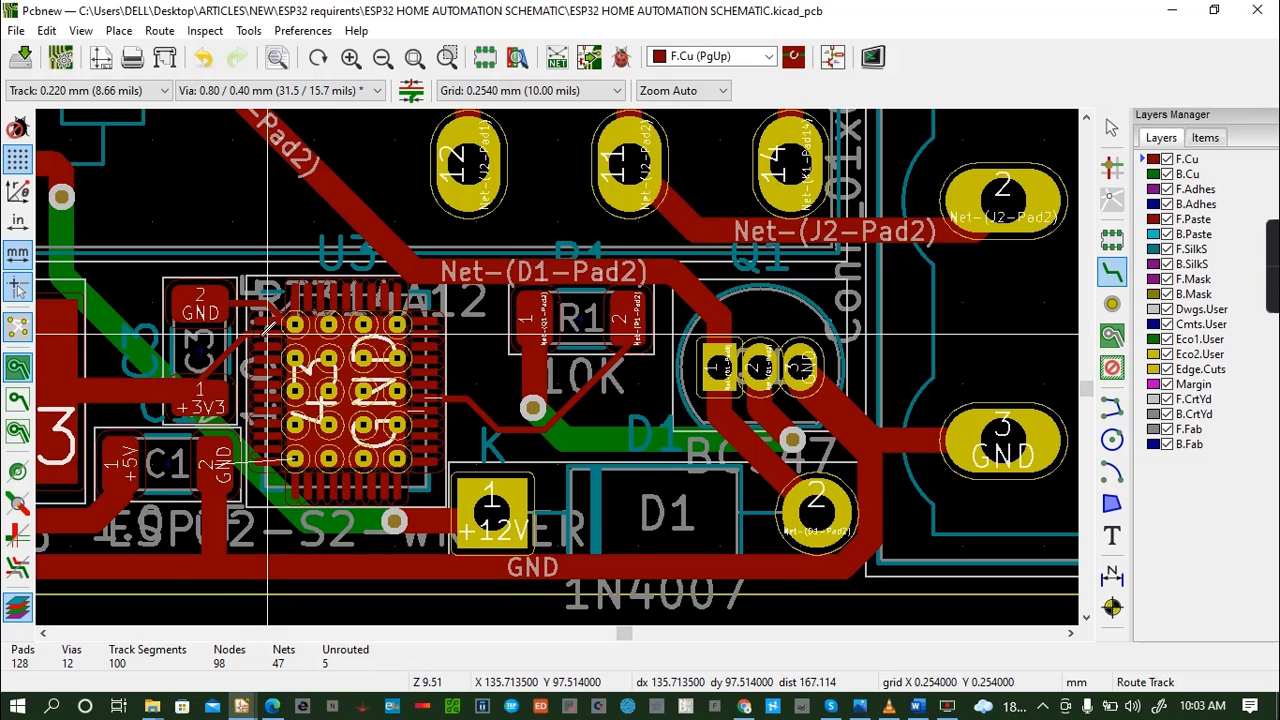
pyautogui.click(265, 332)
pyautogui.press('Escape')
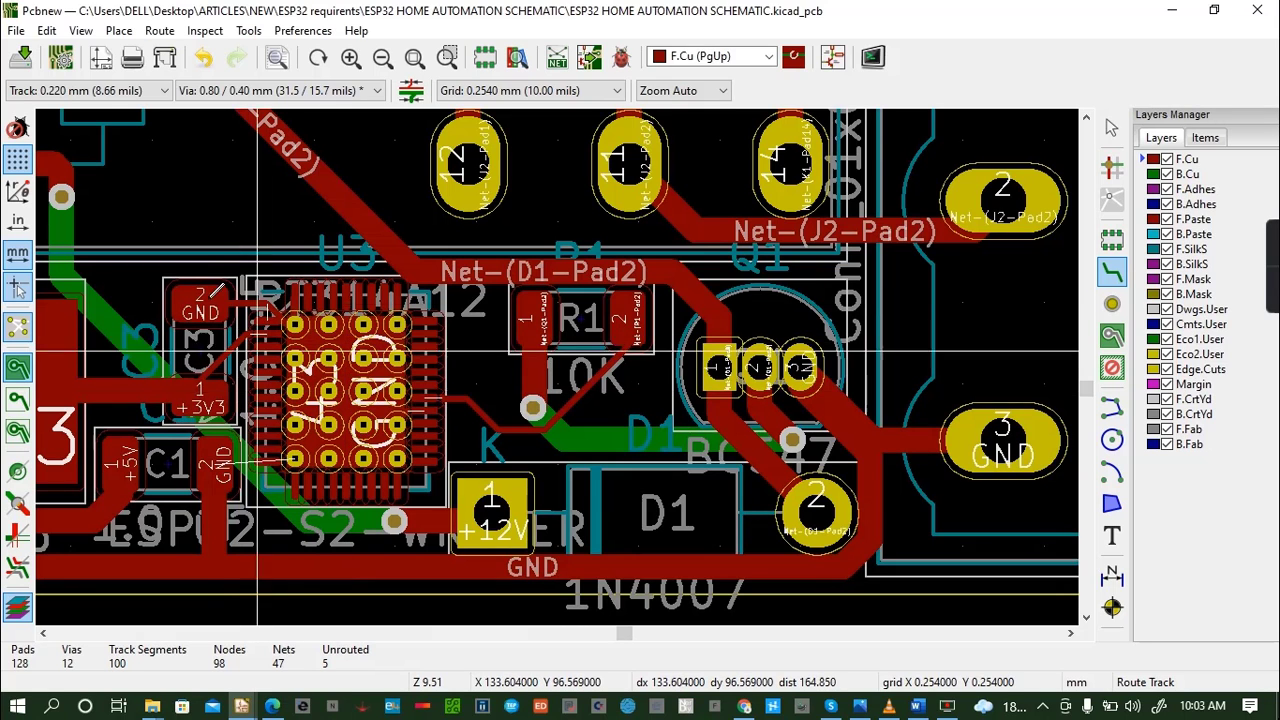
pyautogui.click(265, 332)
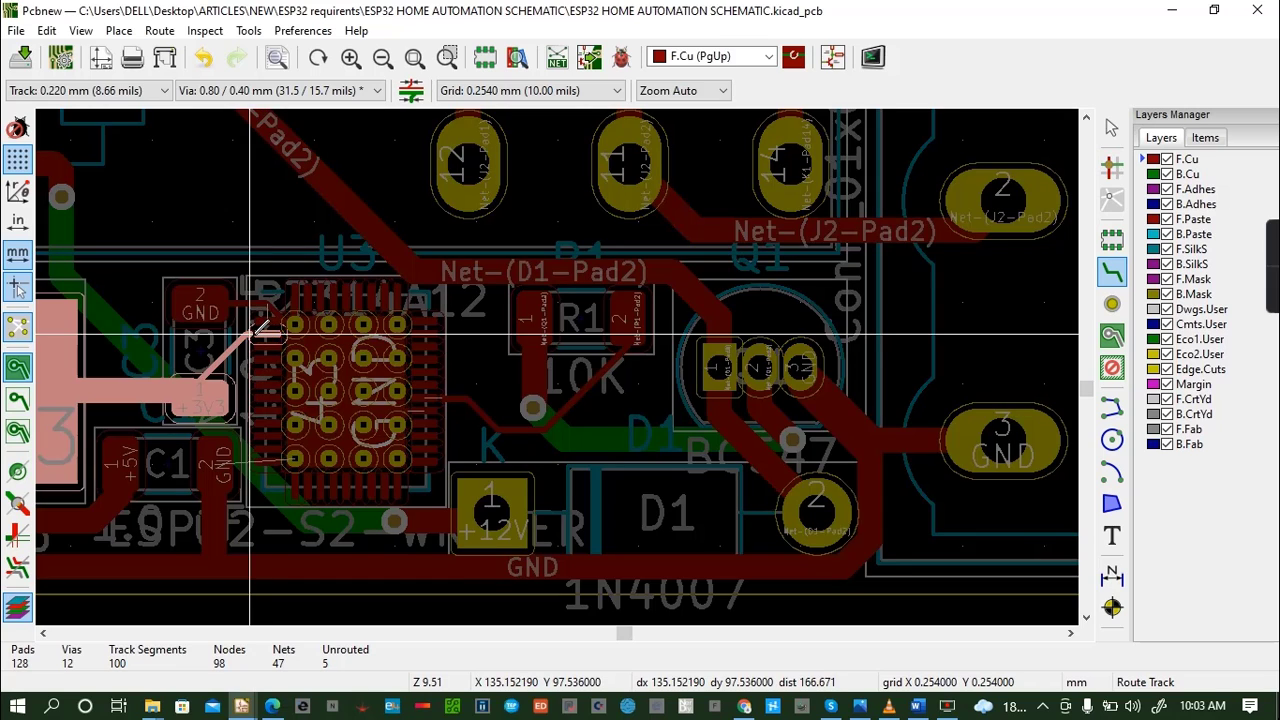
pyautogui.press('Escape')
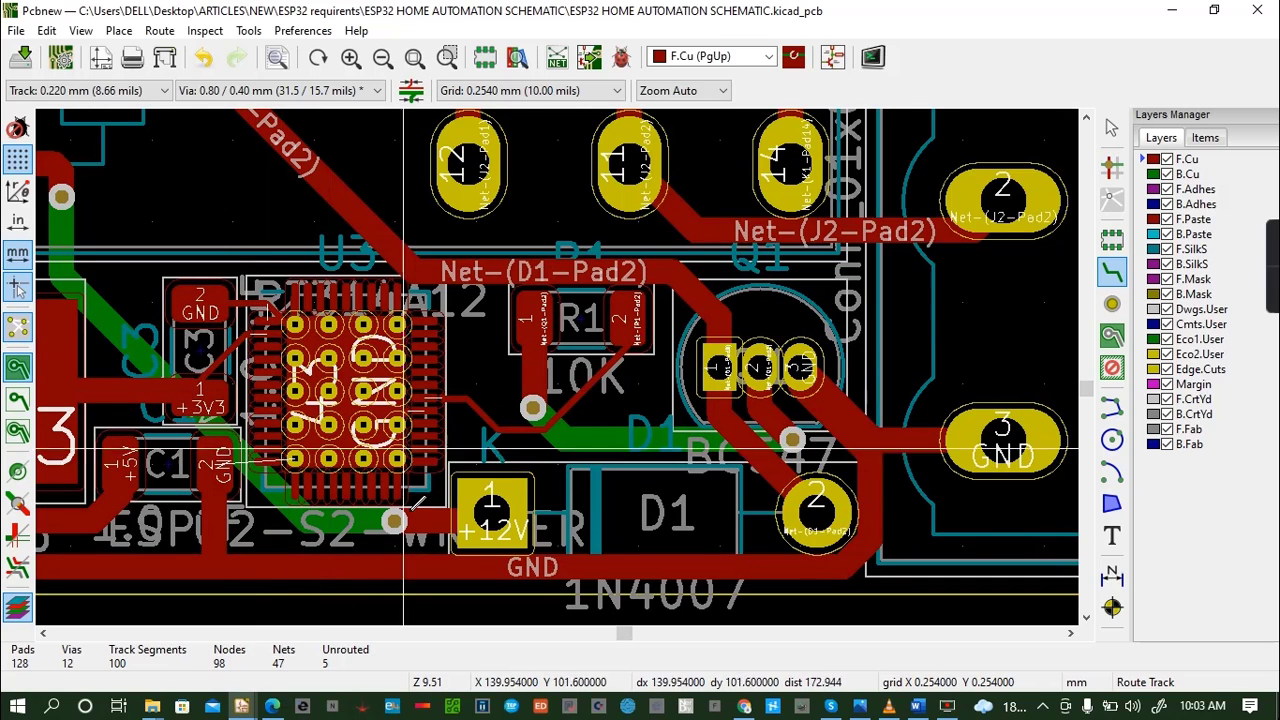
pyautogui.click(345, 390)
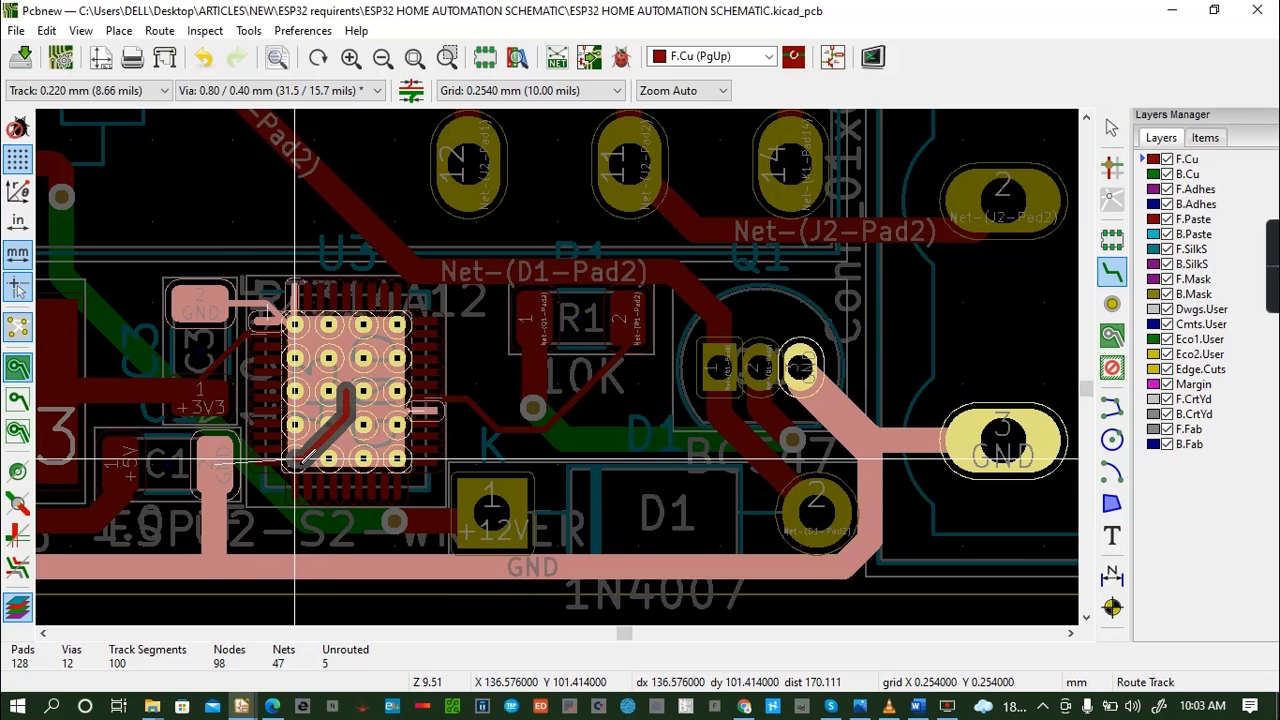
pyautogui.click(230, 462)
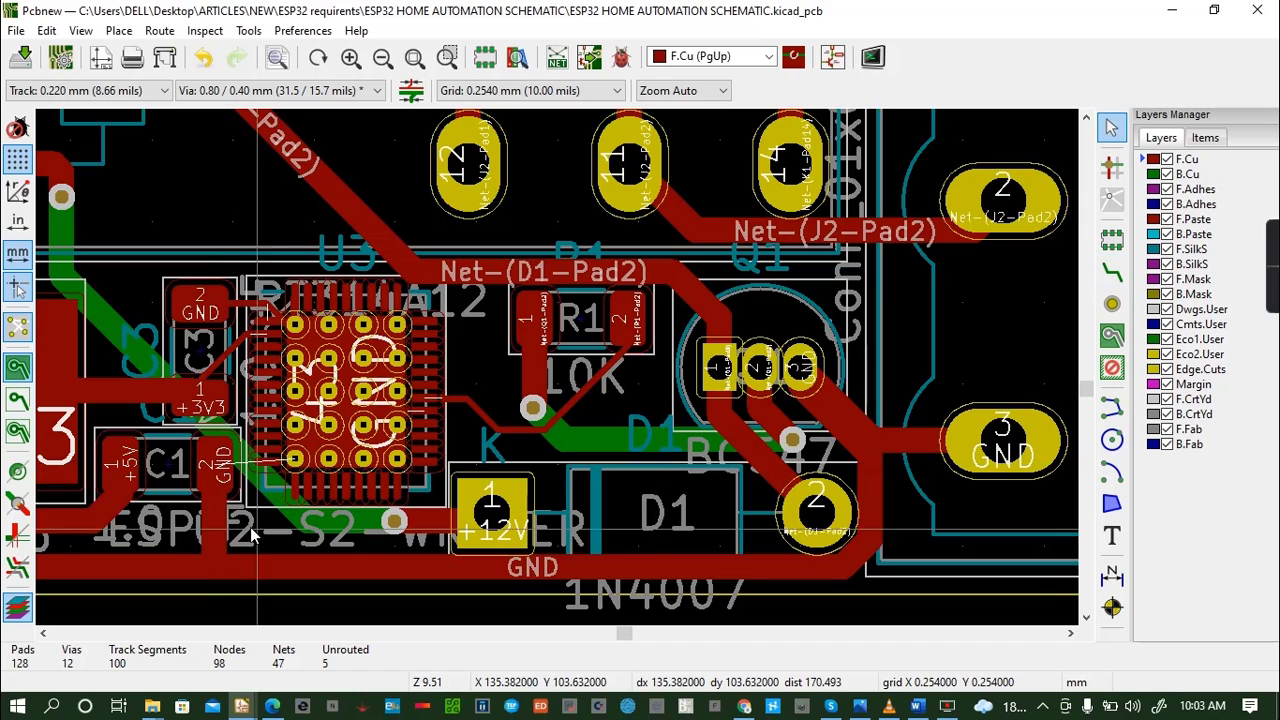
pyautogui.click(230, 462)
pyautogui.click(227, 464)
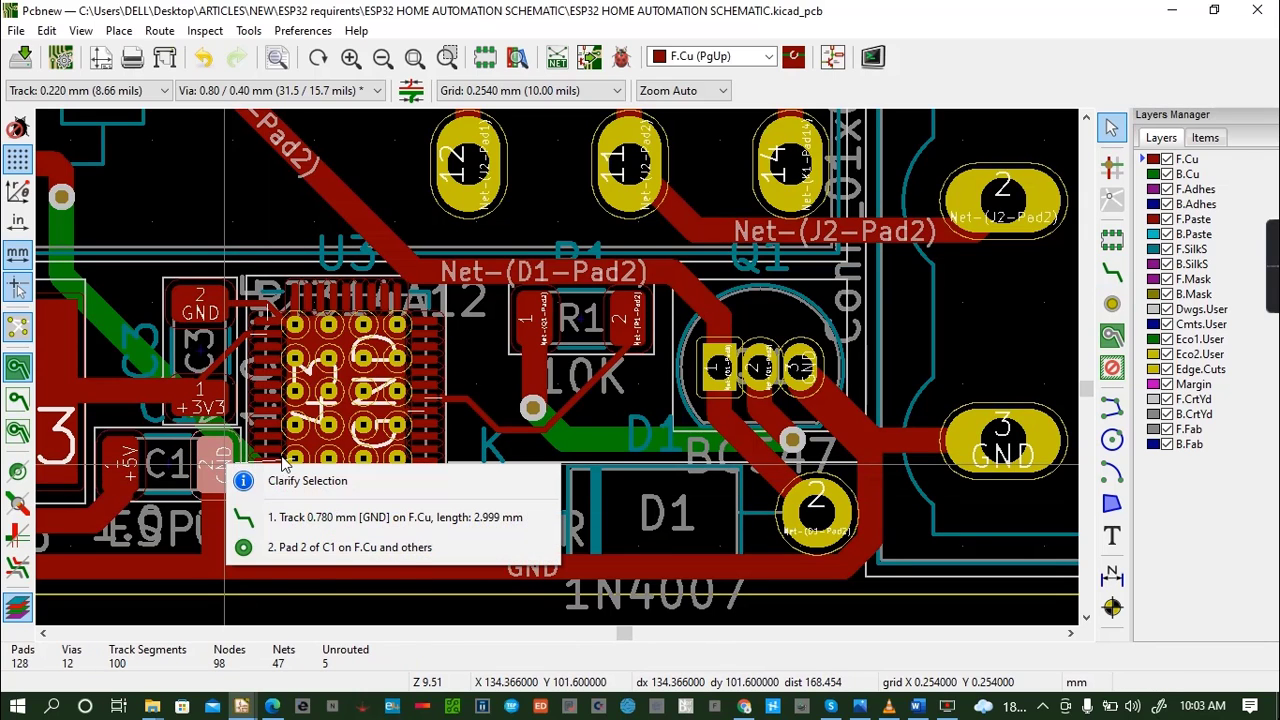
pyautogui.click(285, 464)
pyautogui.click(224, 461)
pyautogui.click(218, 457)
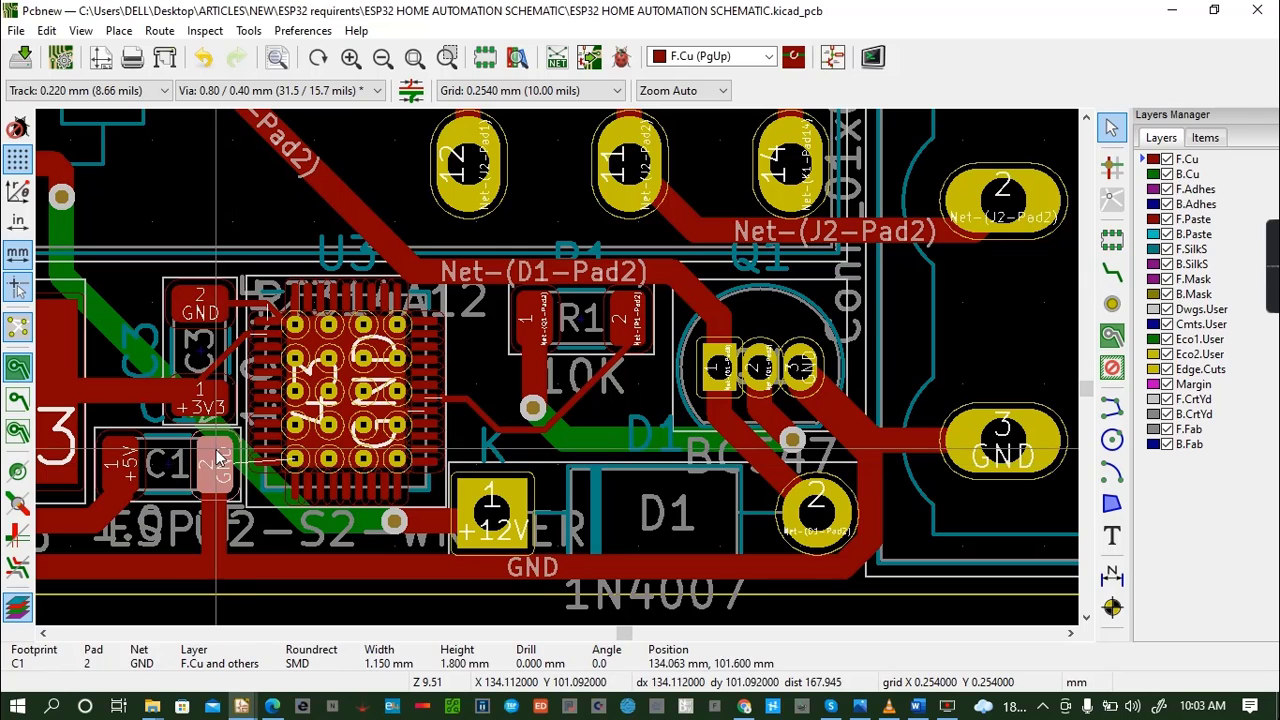
pyautogui.click(280, 464)
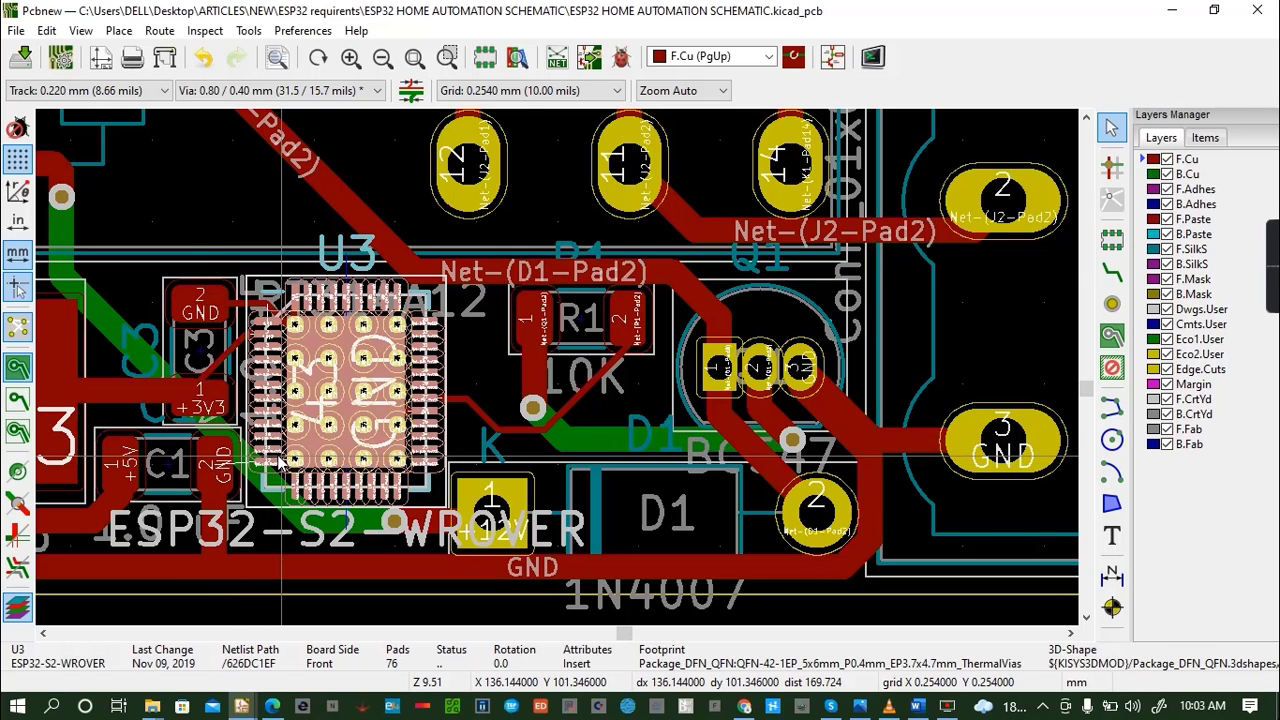
pyautogui.click(320, 432)
pyautogui.click(403, 384)
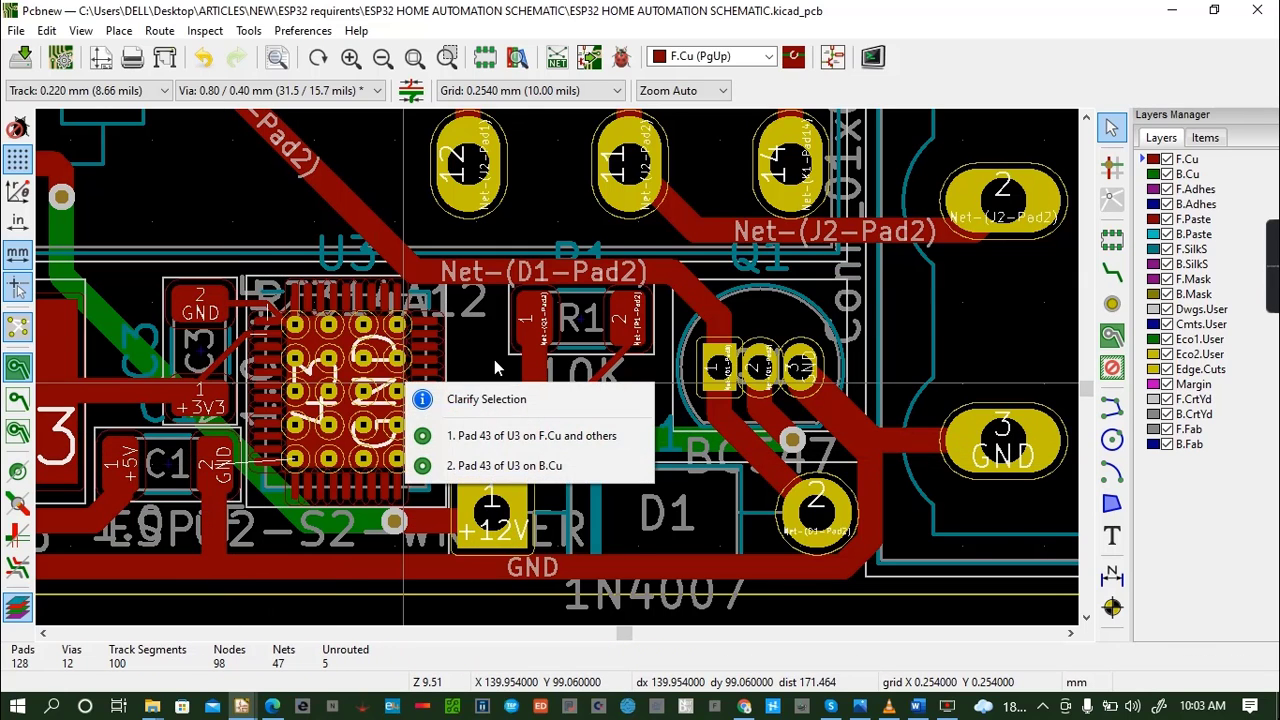
pyautogui.click(497, 368)
# - Route a 0.220 mm F.Cu GND track from C1's GND pad around the left side and above C3 to U3's centre pad
pyautogui.click(1112, 271)
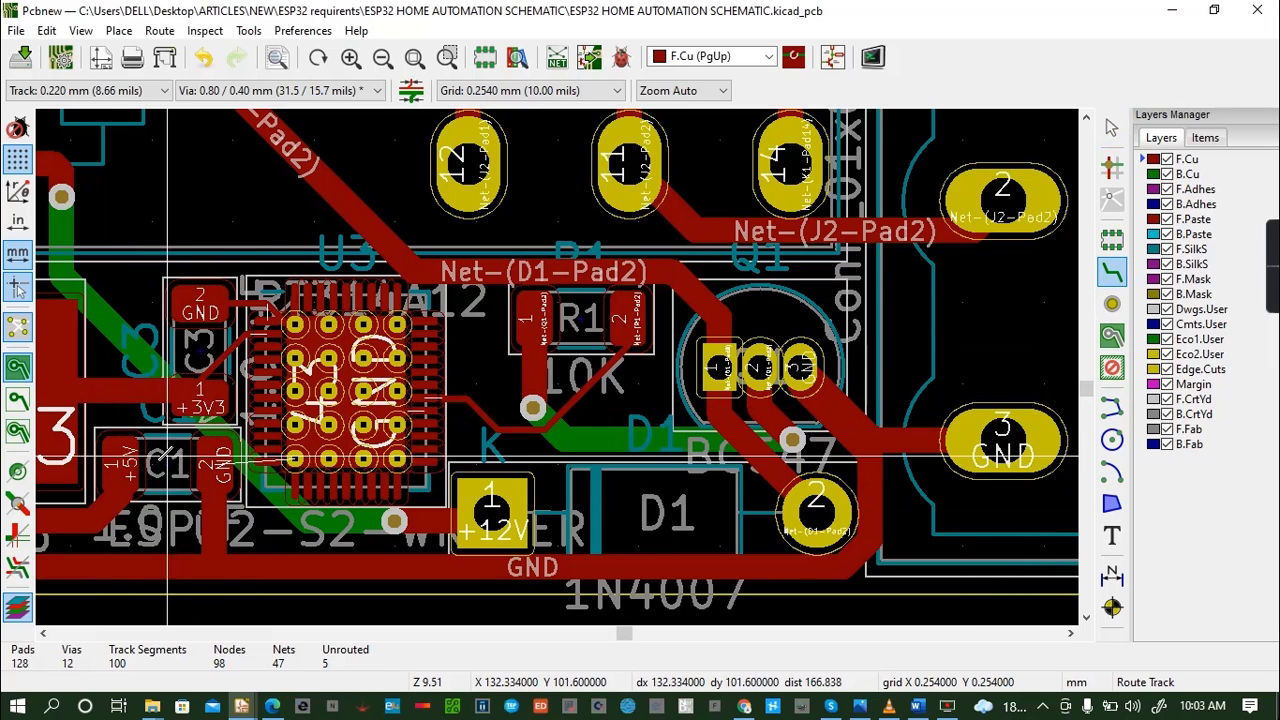
pyautogui.click(216, 462)
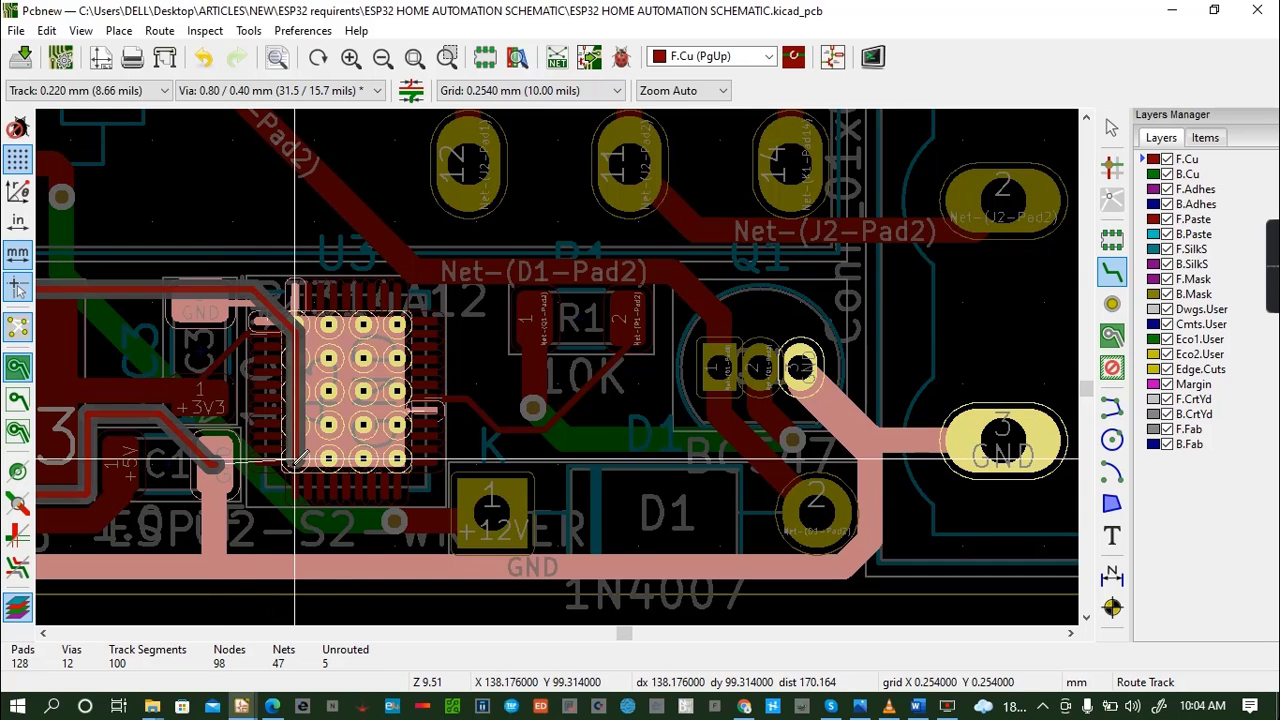
pyautogui.click(356, 388)
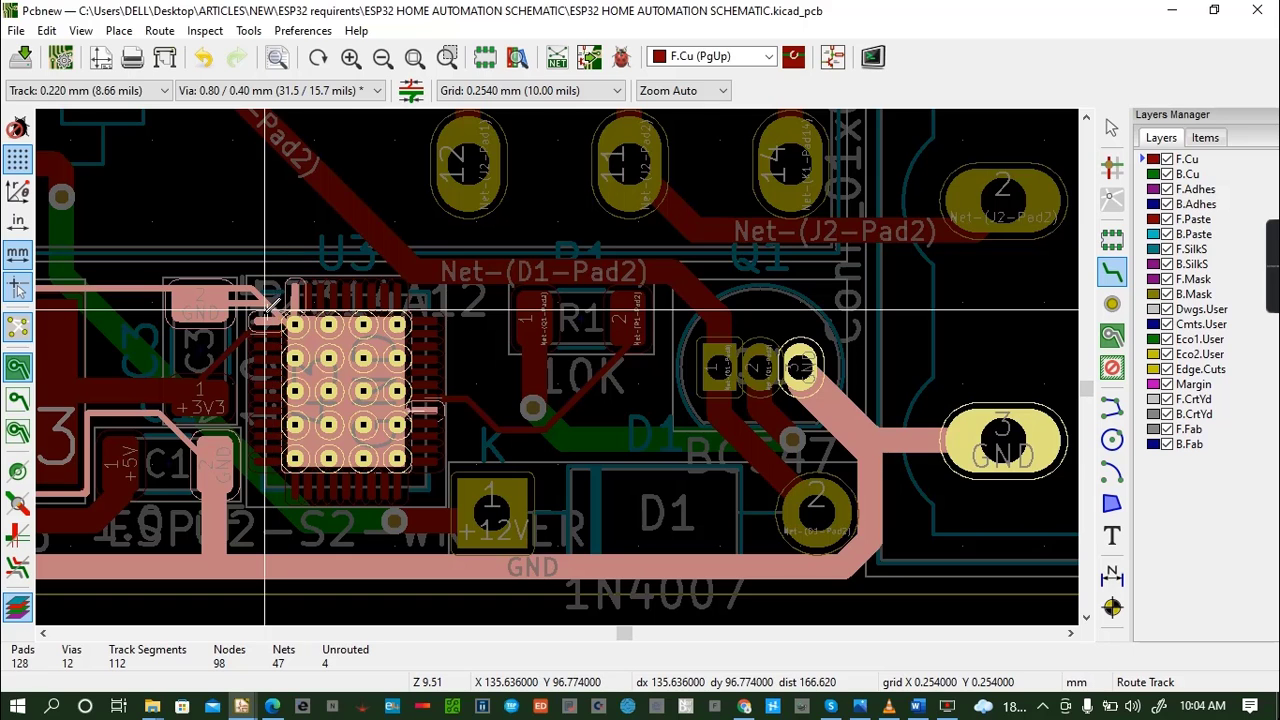
# - Route 0.220 mm F.Cu GND tracks between U3's centre pad and its top left-side GND pad
pyautogui.click(267, 319)
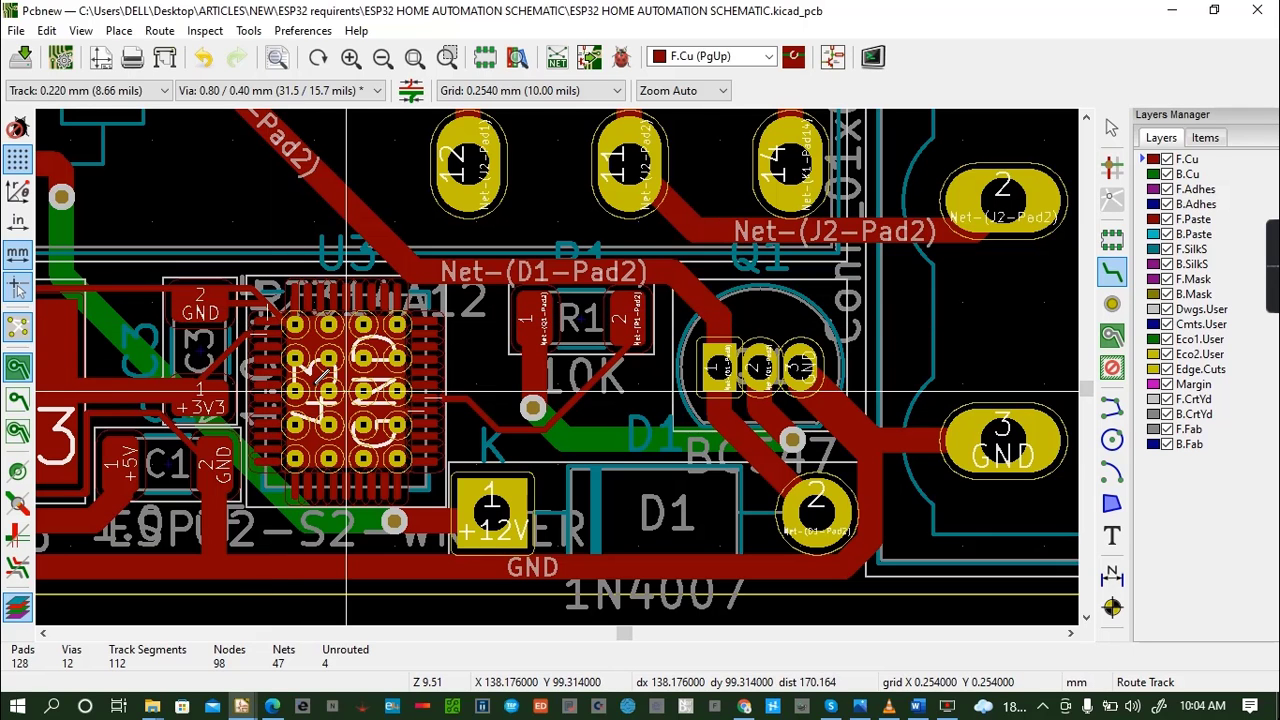
pyautogui.click(273, 325)
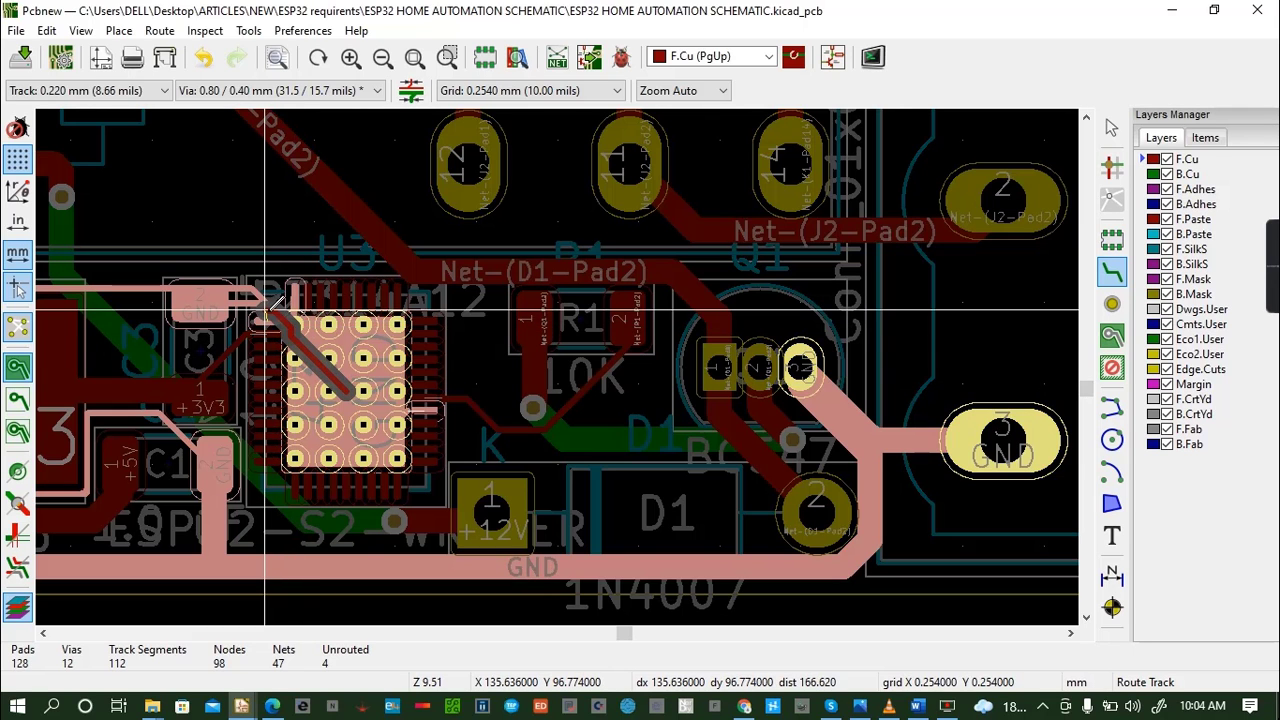
pyautogui.click(265, 326)
pyautogui.click(267, 322)
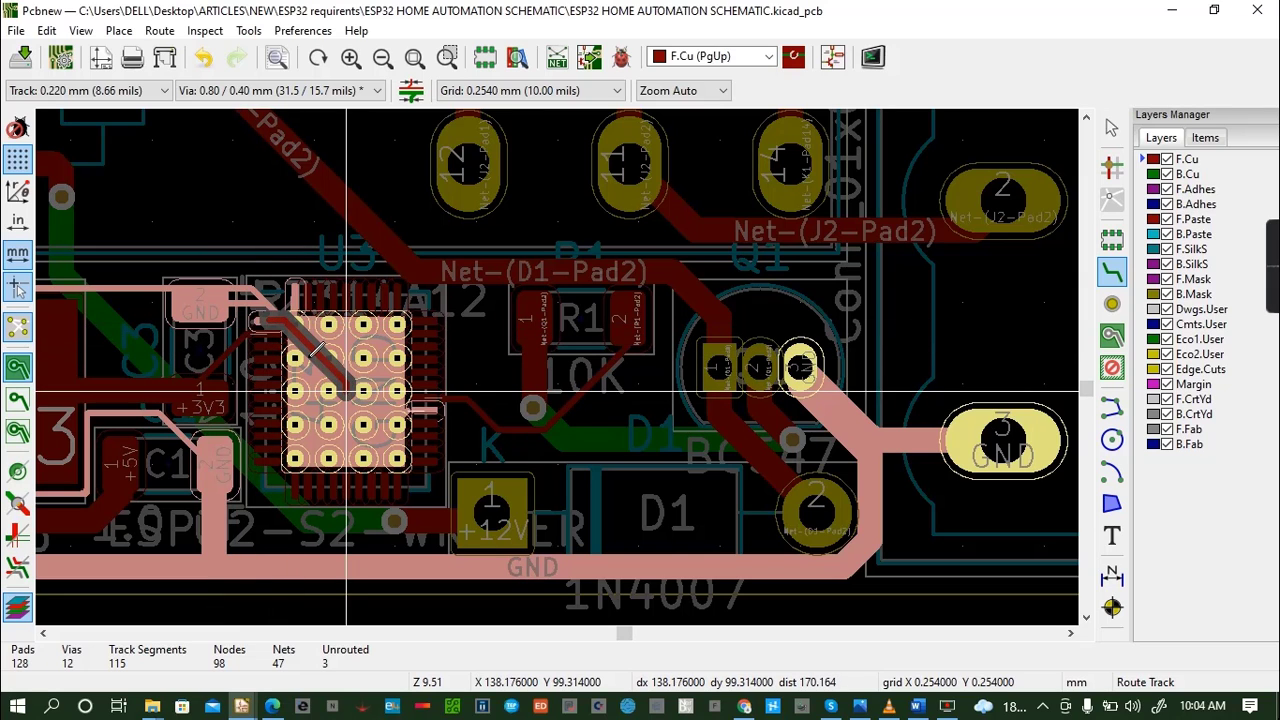
pyautogui.click(358, 393)
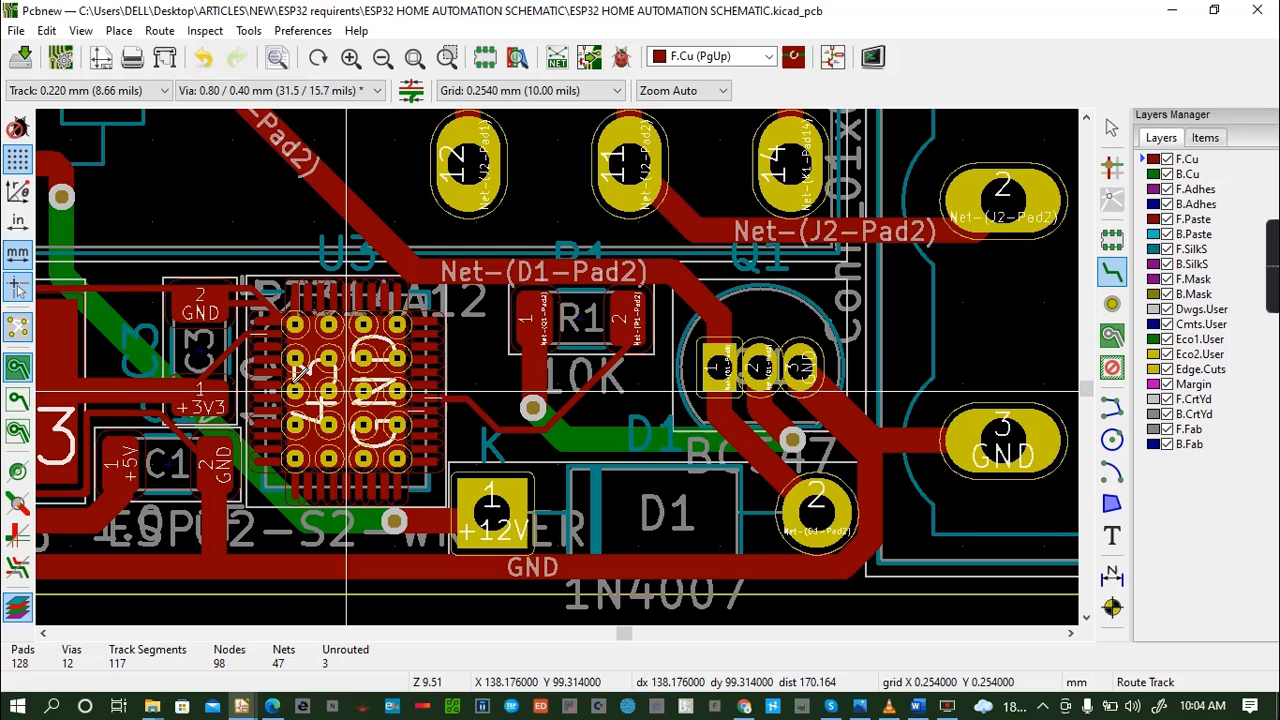
# - Redo the 0.220 mm F.Cu +3V3 track from C3's pad to U3's left-side pad and save the board
pyautogui.click(273, 340)
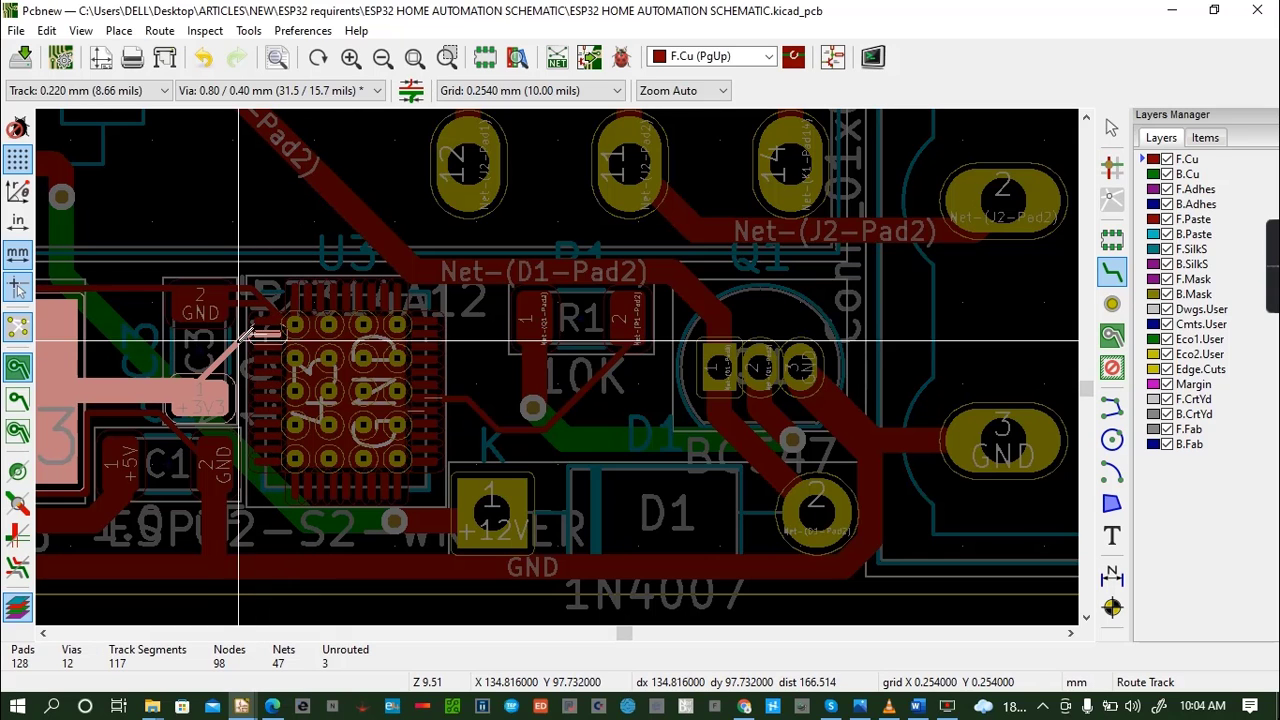
pyautogui.press('Escape')
pyautogui.click(203, 392)
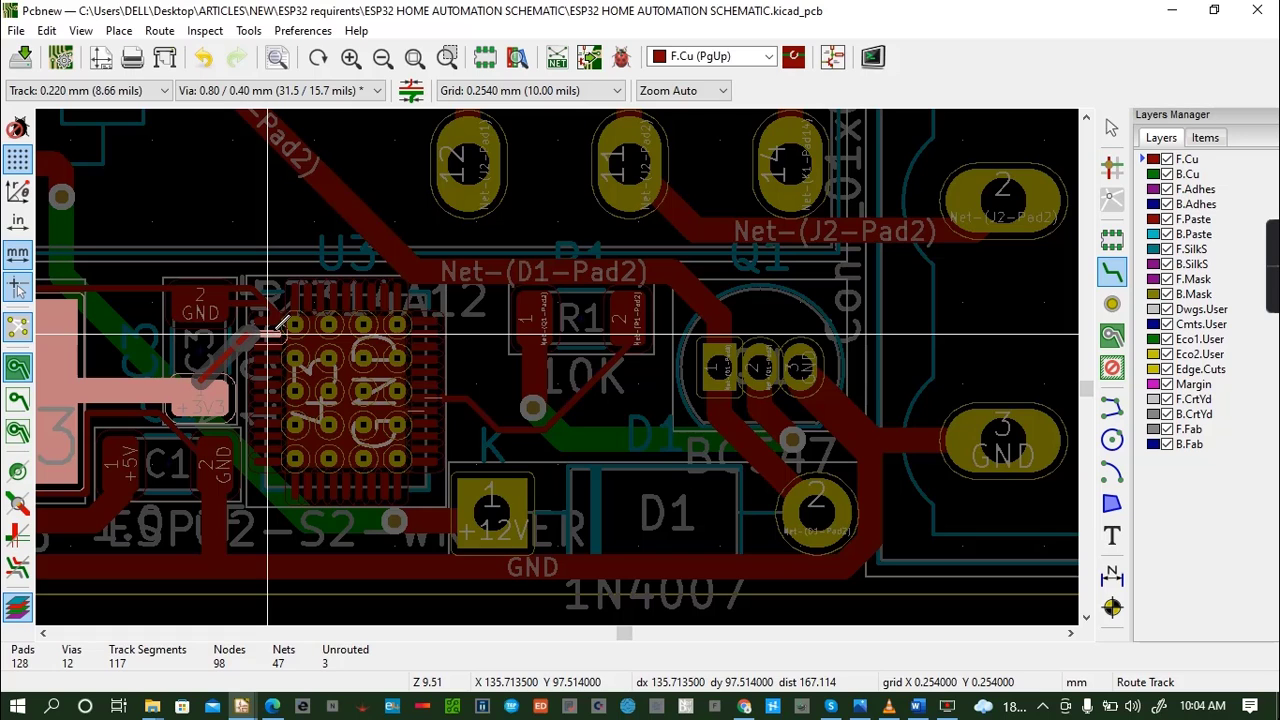
pyautogui.press('Escape')
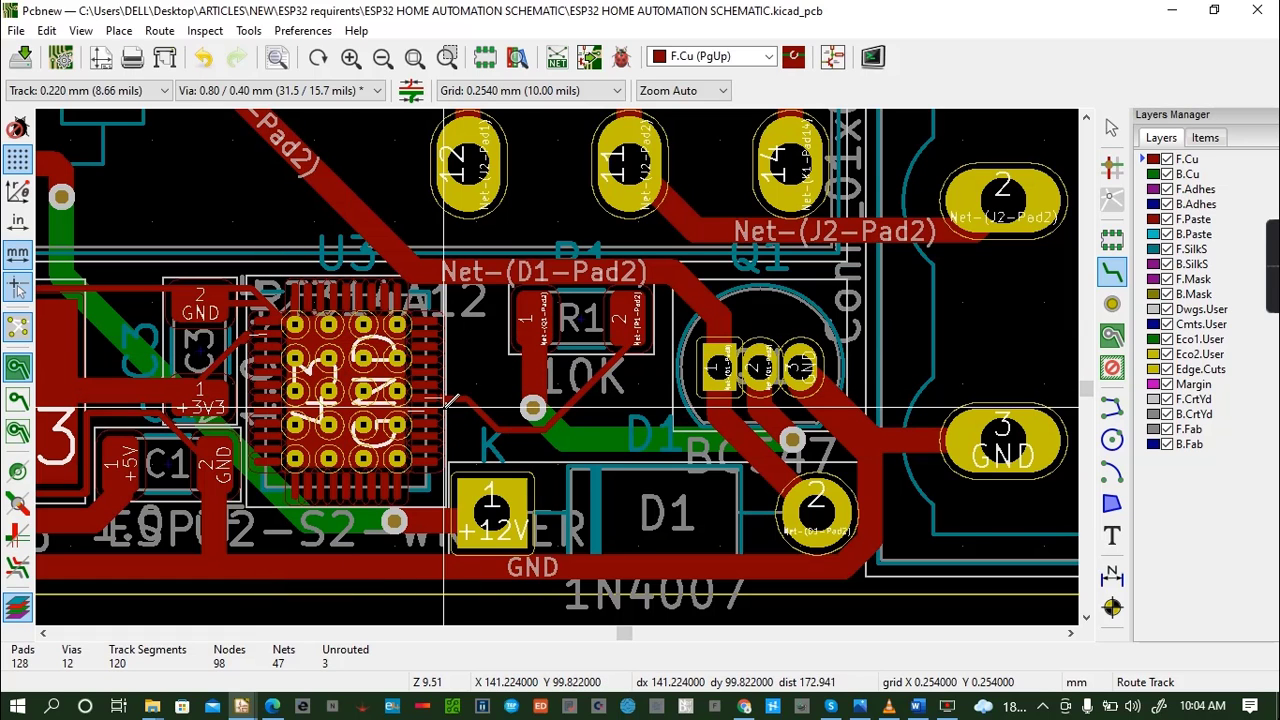
pyautogui.scroll(-5, 448, 402)
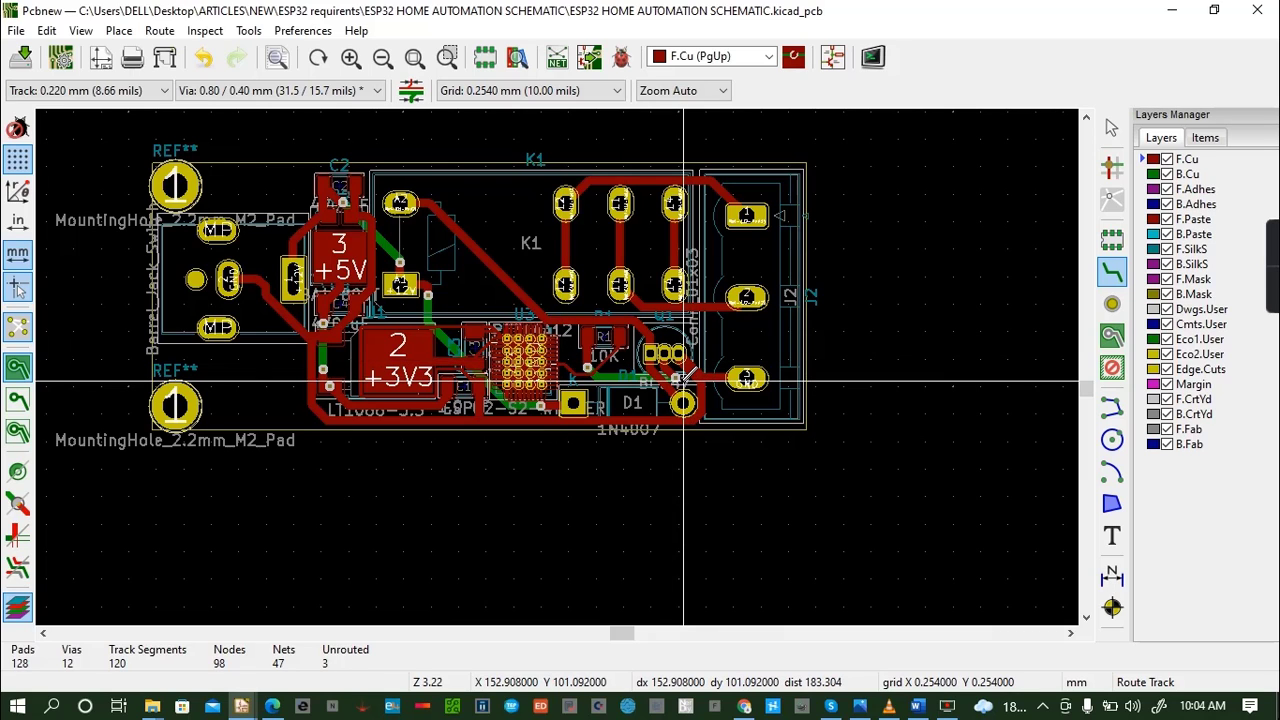
pyautogui.hotkey('ctrl', 's')
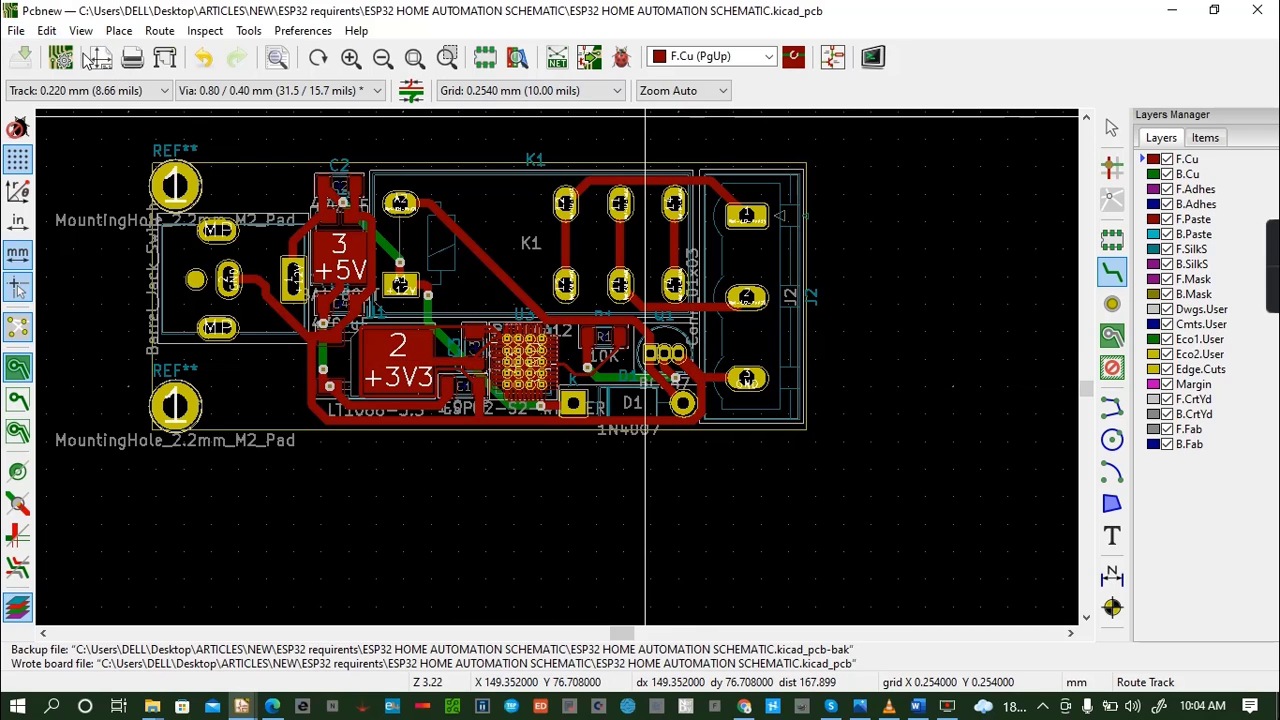
# - Inspect the populated board in the 3D viewer, rotating it, and close the viewer
pyautogui.click(85, 33)
pyautogui.click(123, 148)
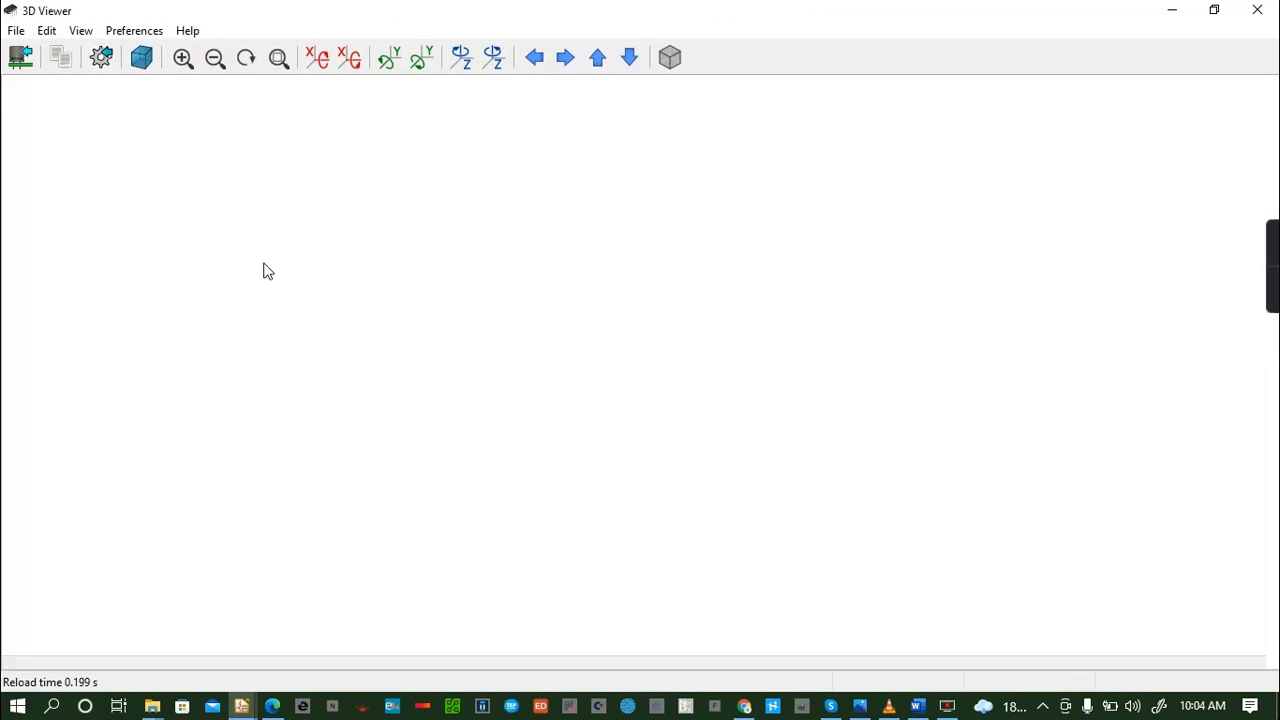
pyautogui.moveTo(503, 383); pyautogui.dragTo(628, 451)
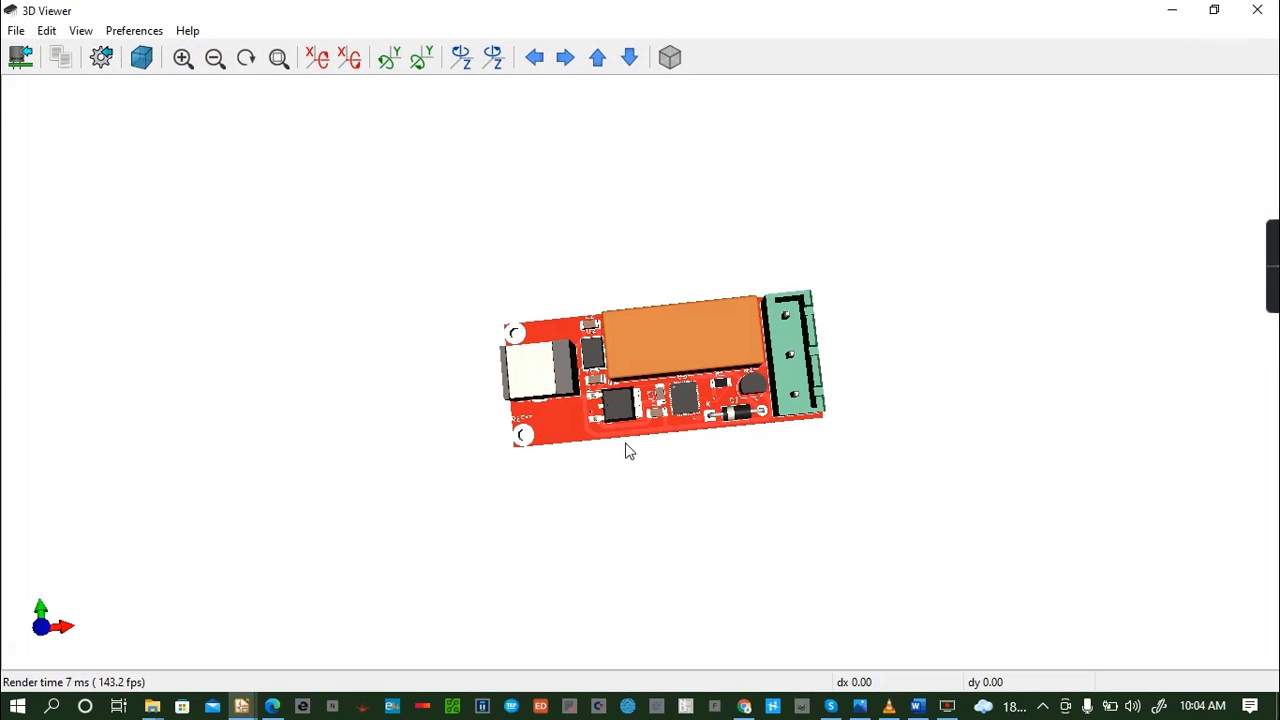
pyautogui.click(1258, 10)
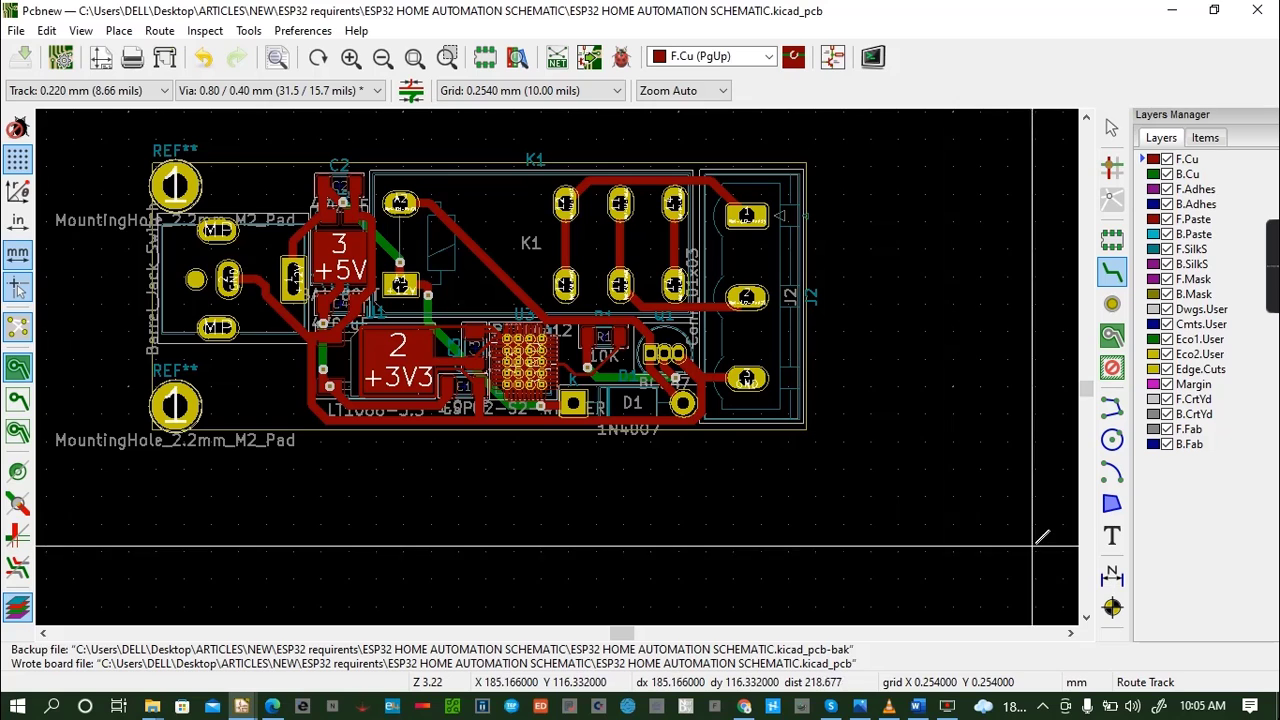
# - Start an F.Cu text reading ESP32 HOME AUTOMATION GADGET in the empty area to the right of the lower mounting hole
pyautogui.click(1112, 535)
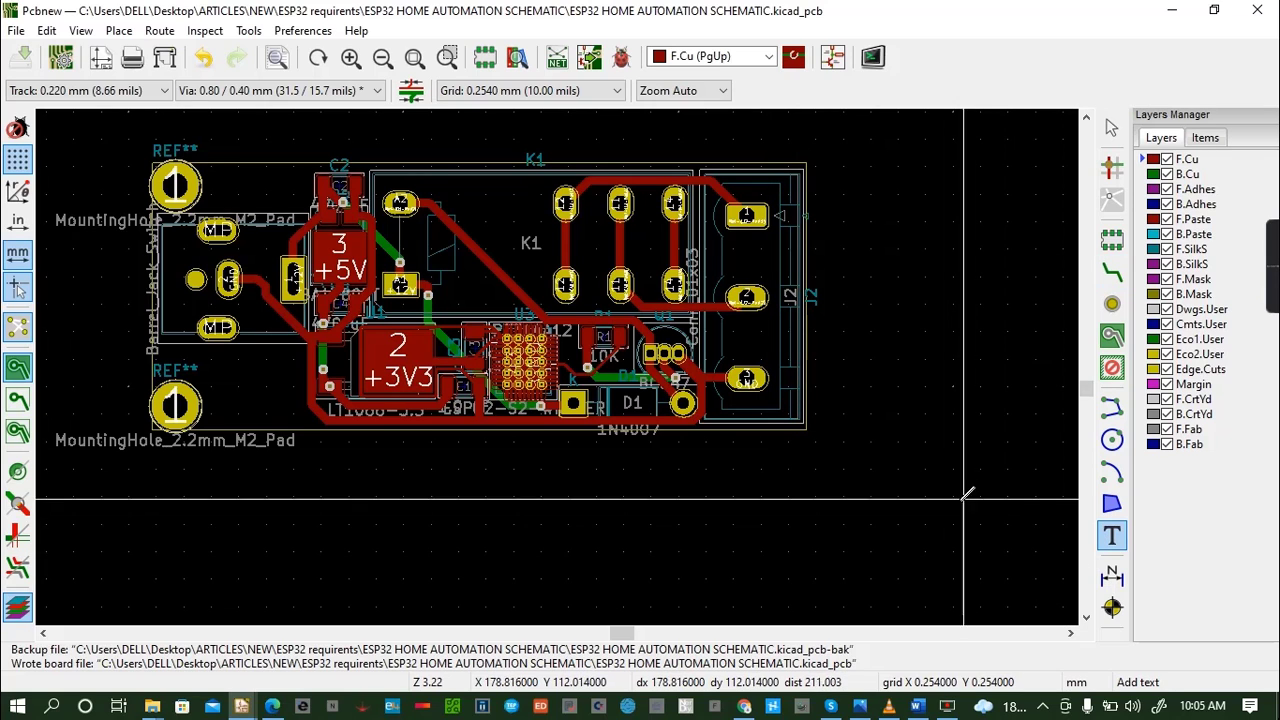
pyautogui.click(264, 388)
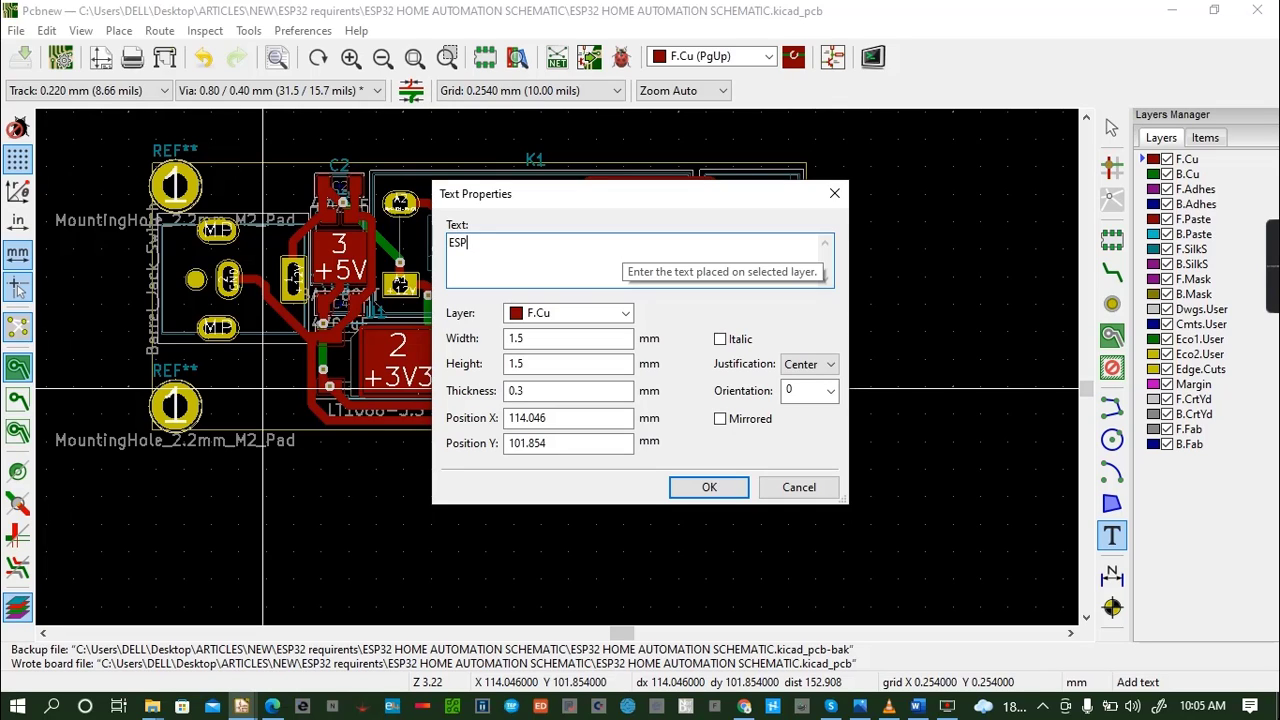
pyautogui.write('ESP32')
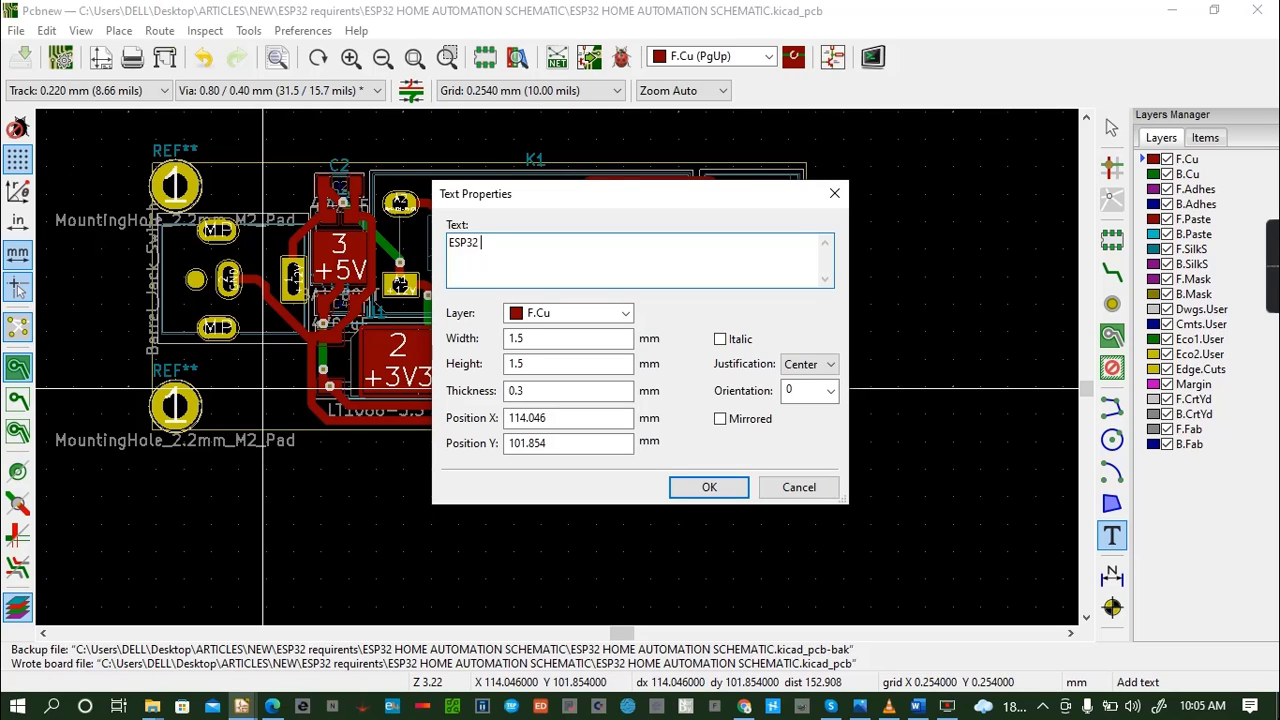
pyautogui.write('HOME AUTOMATI')
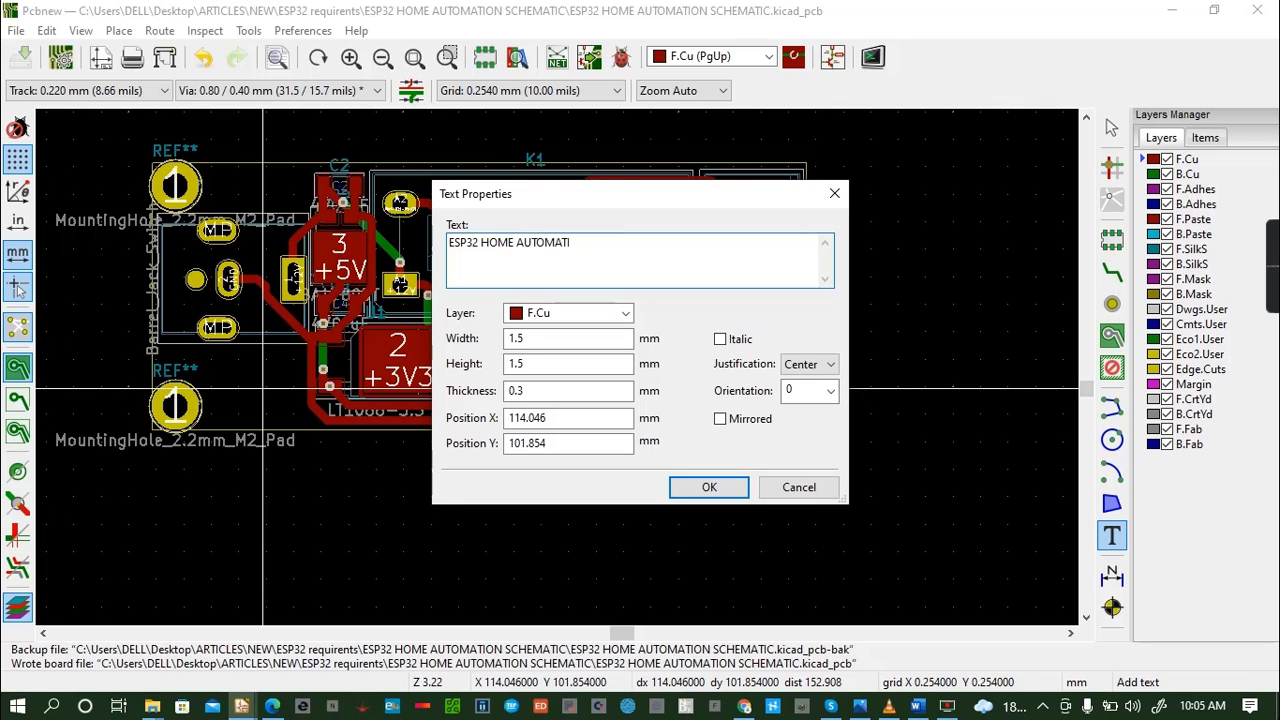
pyautogui.write('ON GADGET')
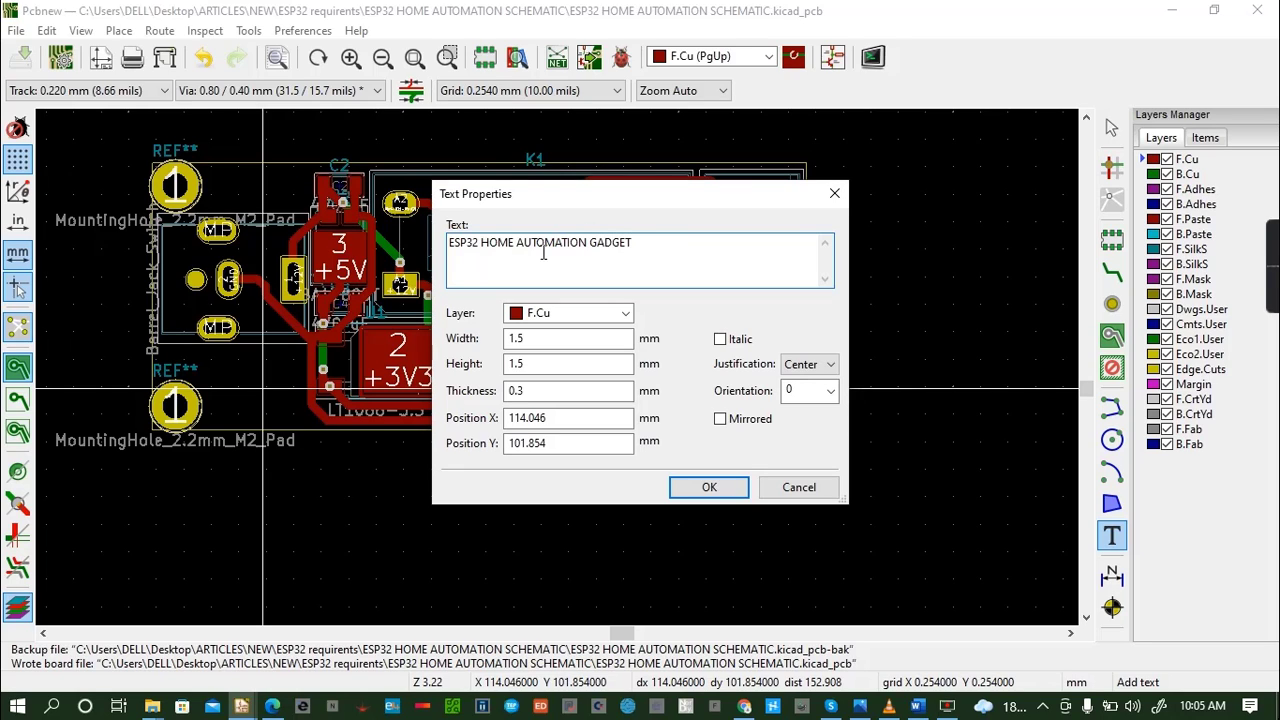
pyautogui.click(481, 243)
pyautogui.press('Return')
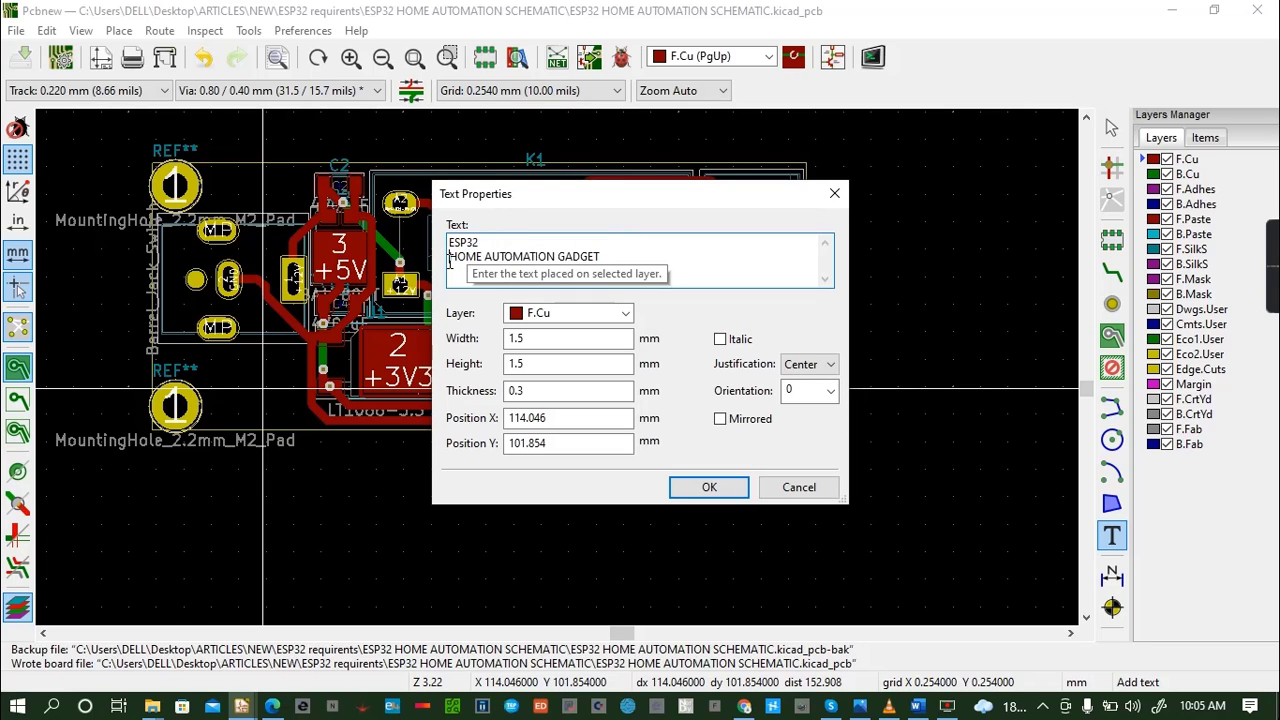
pyautogui.press('BackSpace')
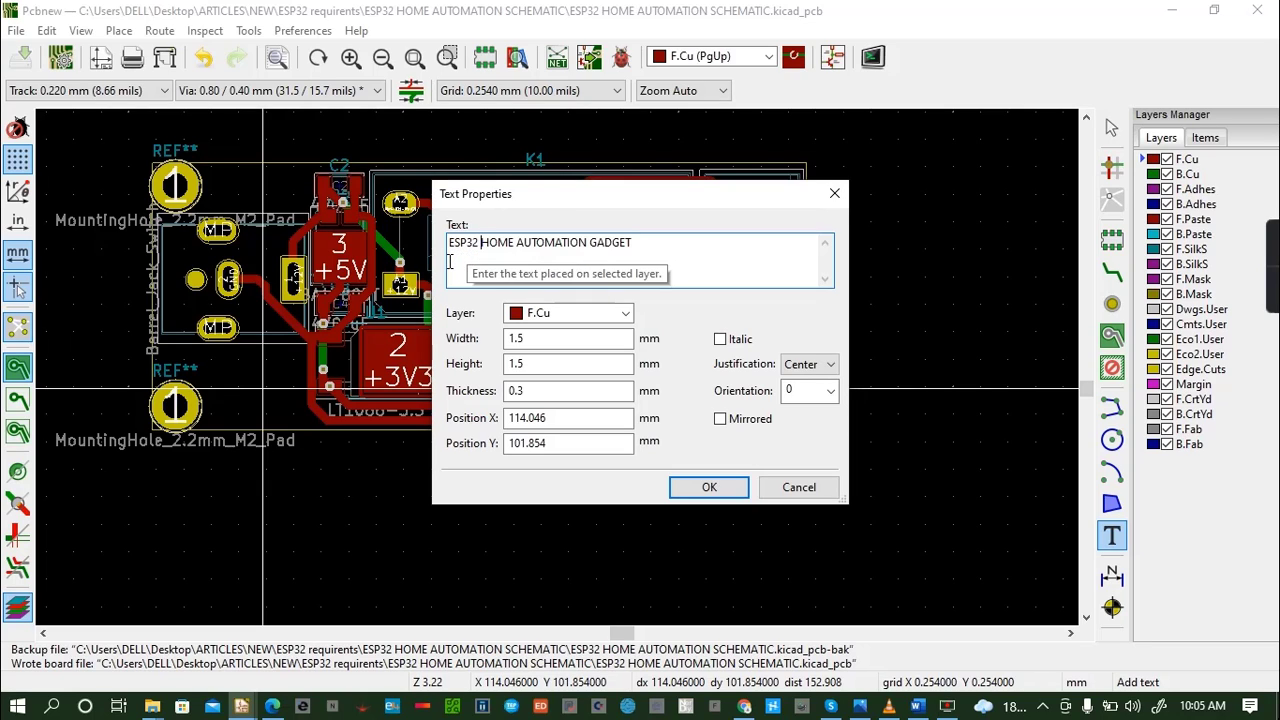
# - Split the text over three lines as ESP32 HOME, AUTOMATION and GADGET, and try placing it beside the lower mounting hole
pyautogui.click(516, 243)
pyautogui.press('BackSpace')
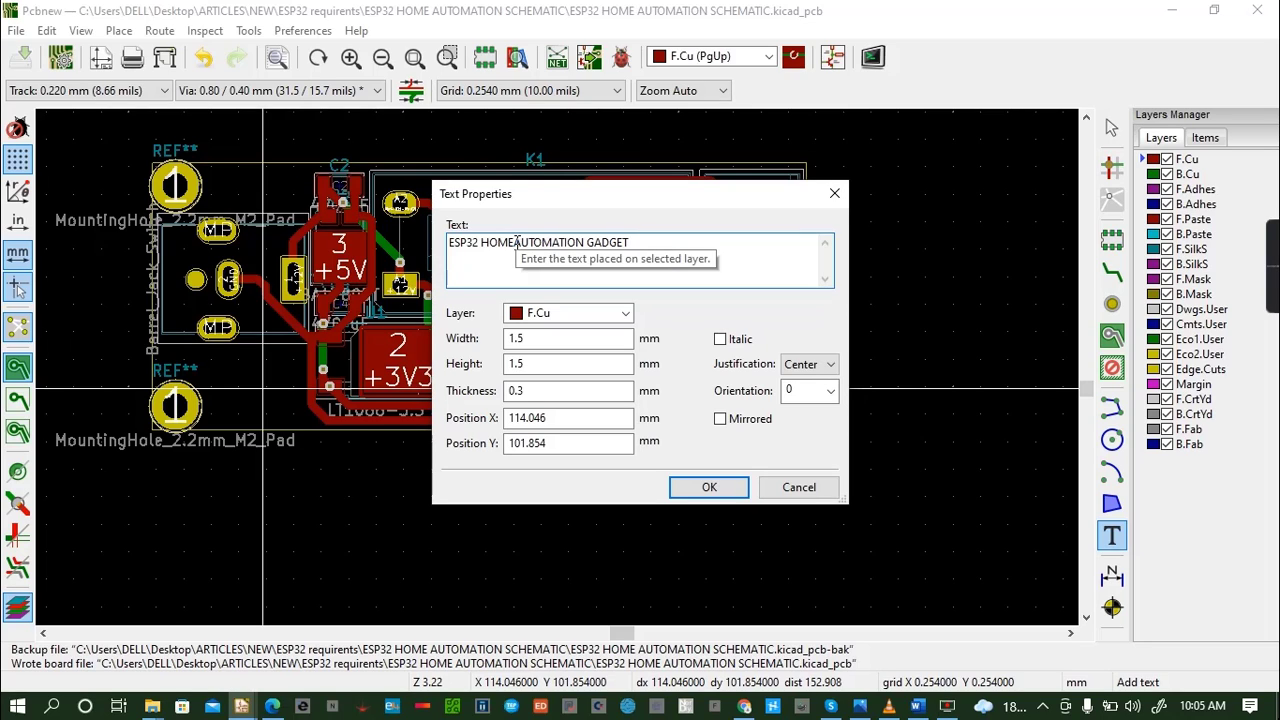
pyautogui.press('Return')
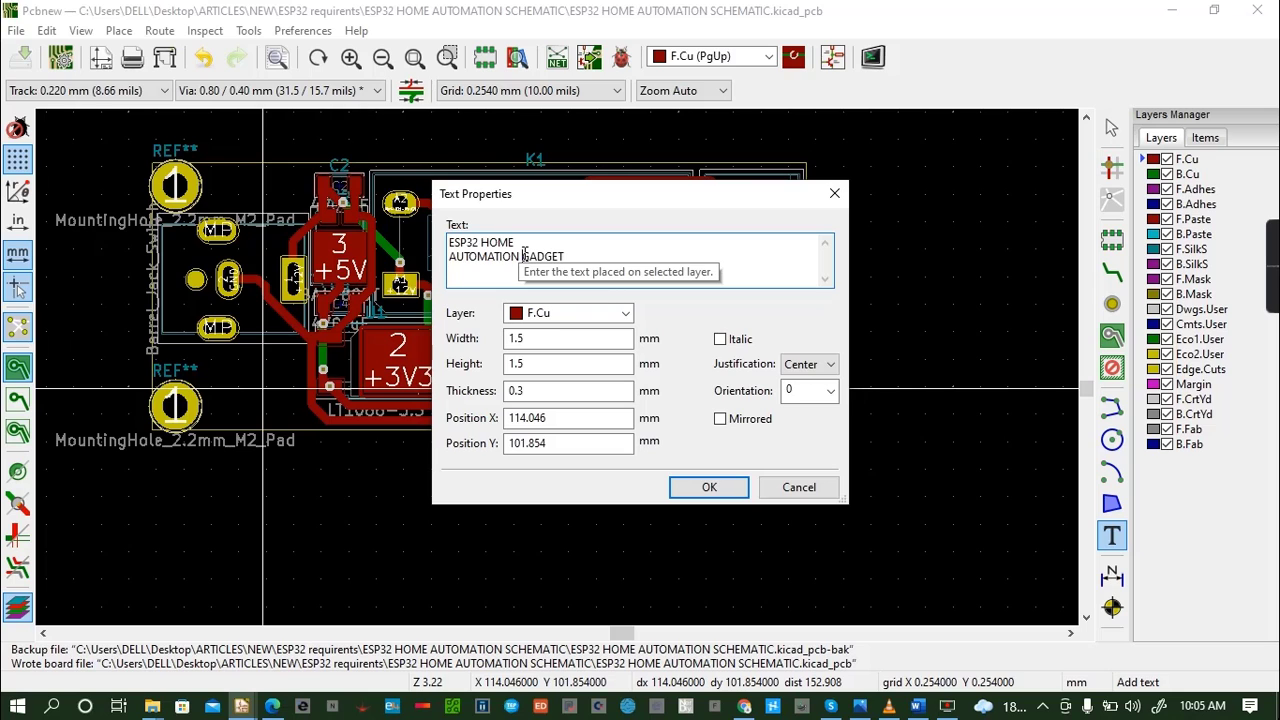
pyautogui.click(522, 256)
pyautogui.press('Return')
pyautogui.click(709, 487)
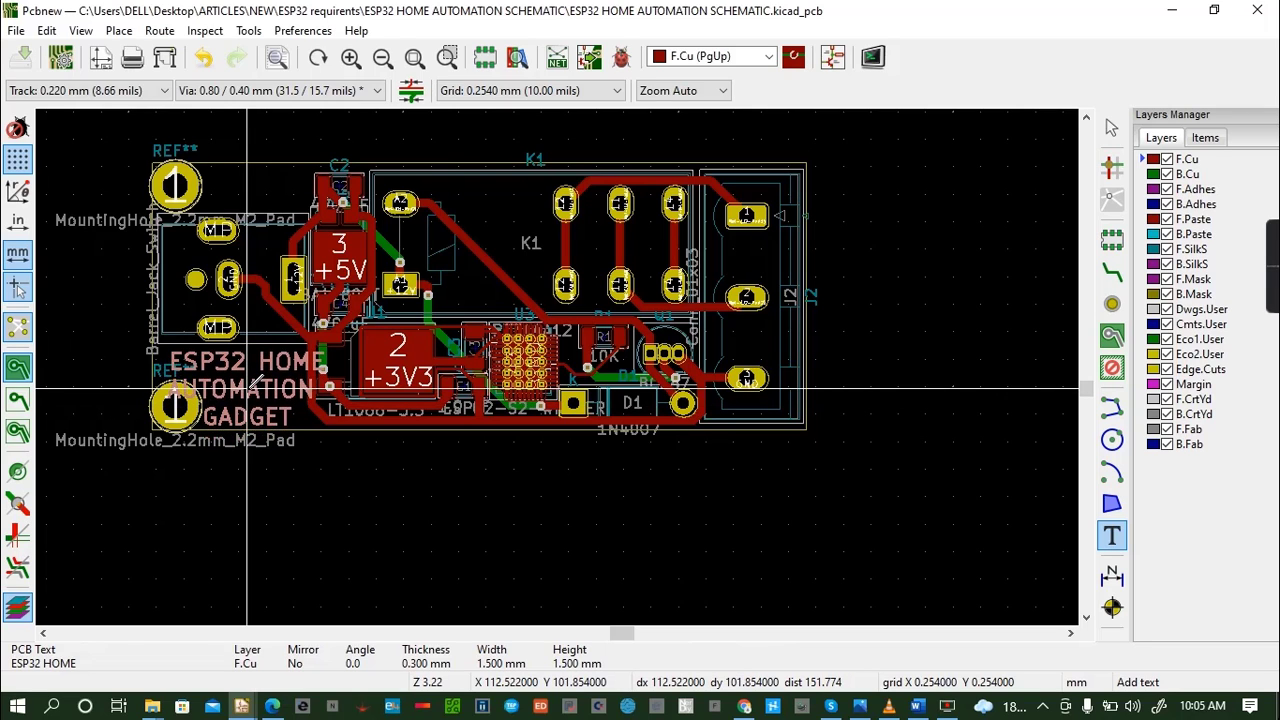
pyautogui.click(247, 388)
# - Dismiss the extra empty text and undo the placement of the three-line label
pyautogui.click(247, 388)
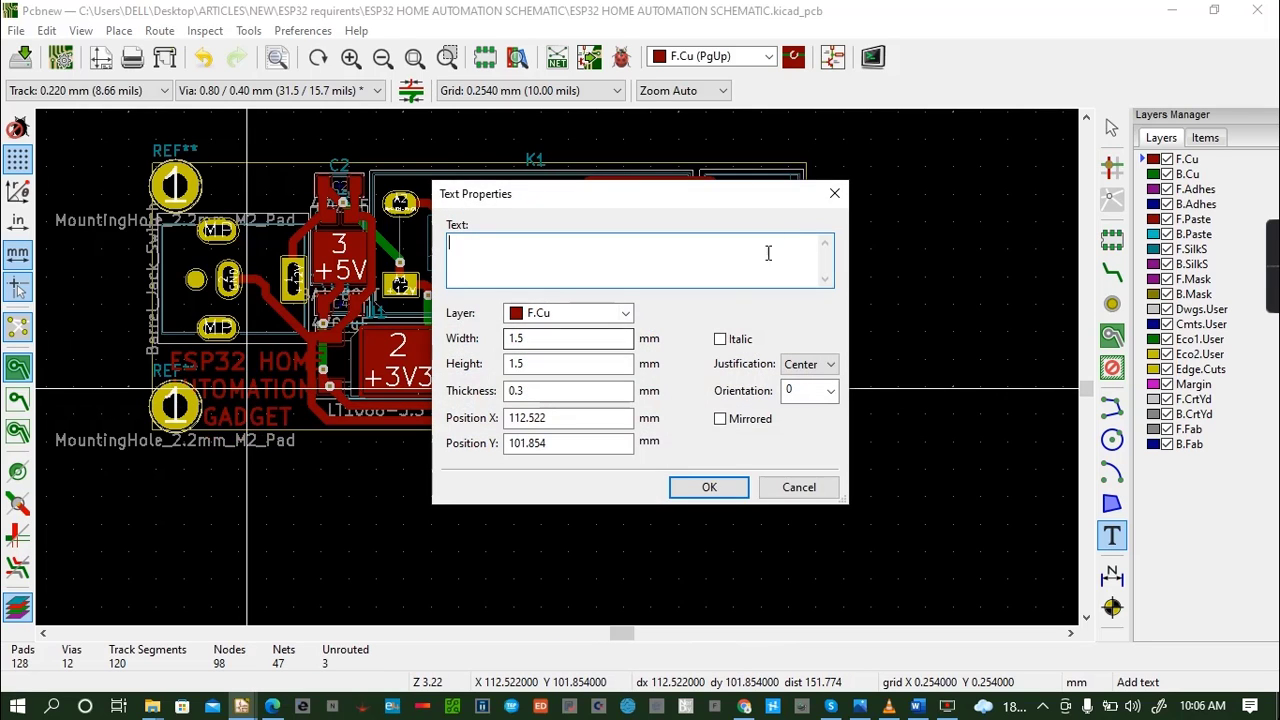
pyautogui.click(835, 193)
pyautogui.click(201, 58)
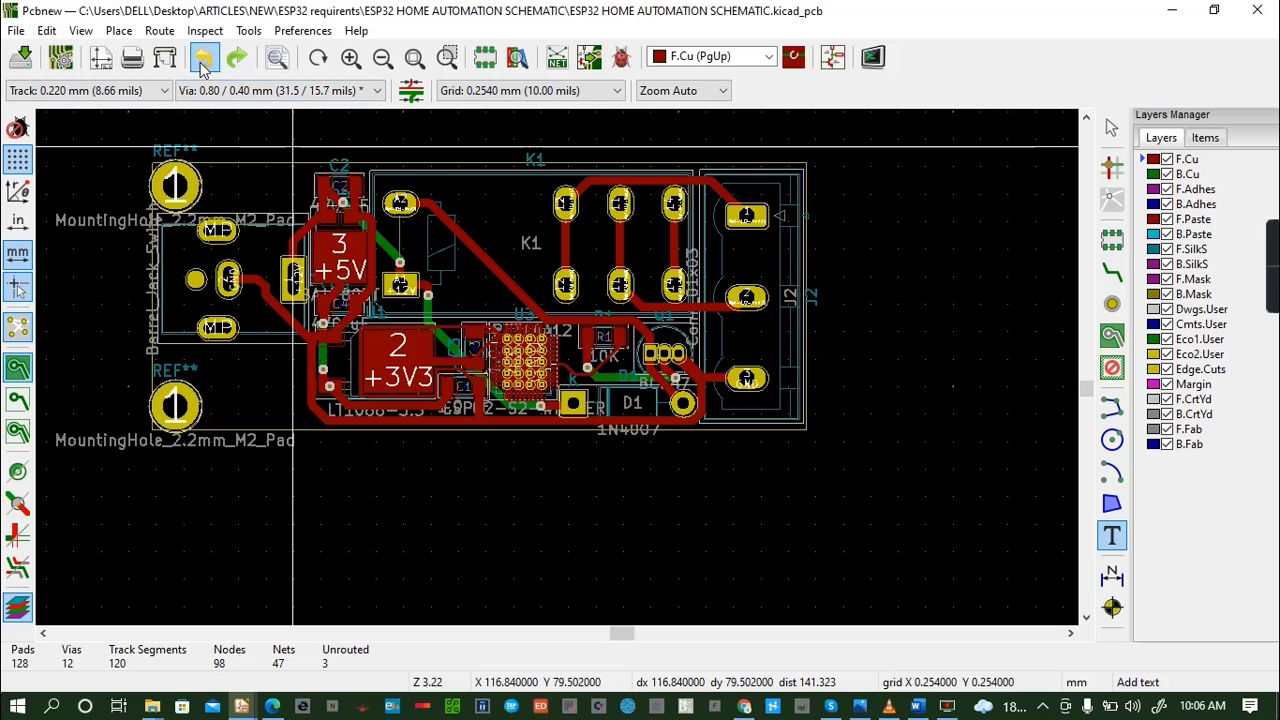
# - Start a new F.Cu text with ESP32 HOME, AUTOMATION and GADGET on three separate lines
pyautogui.click(507, 209)
pyautogui.write('ESP32 HOME')
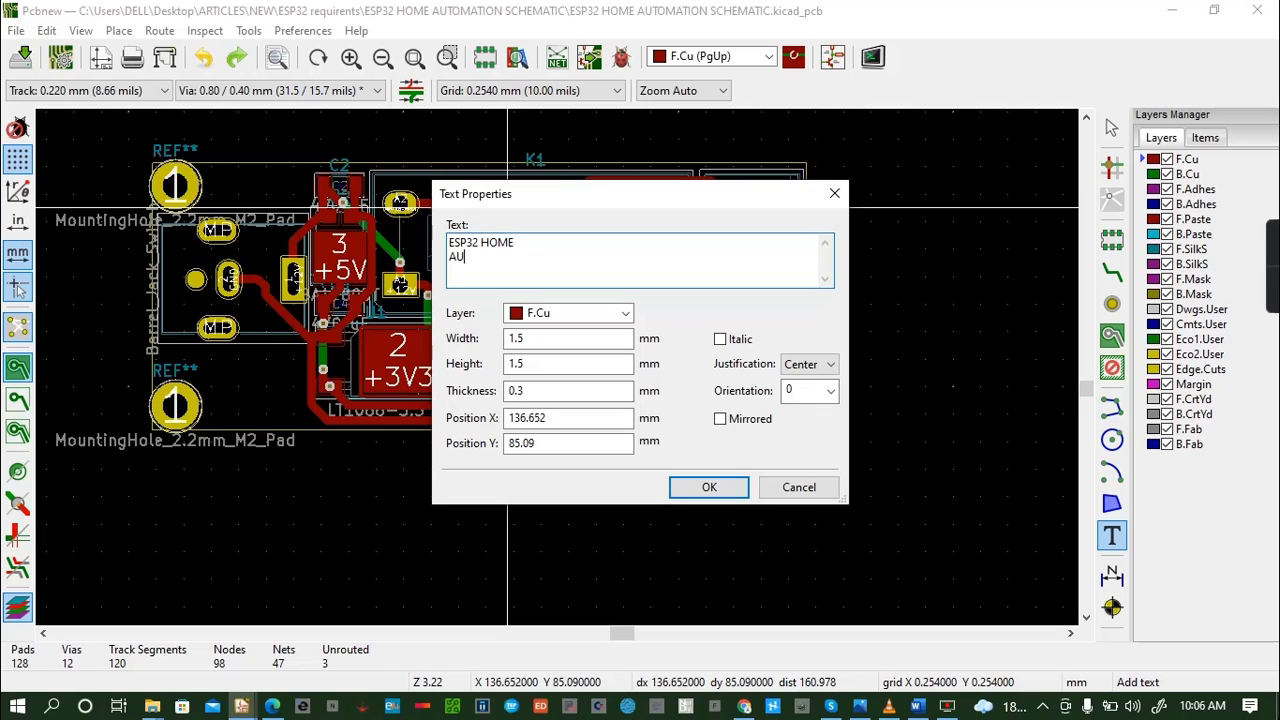
pyautogui.write('ION ')
pyautogui.write('GADGET')
# - Set the label's width and height to 1.0 mm and place it just right of the lower mounting hole
pyautogui.click(580, 340)
pyautogui.write('0')
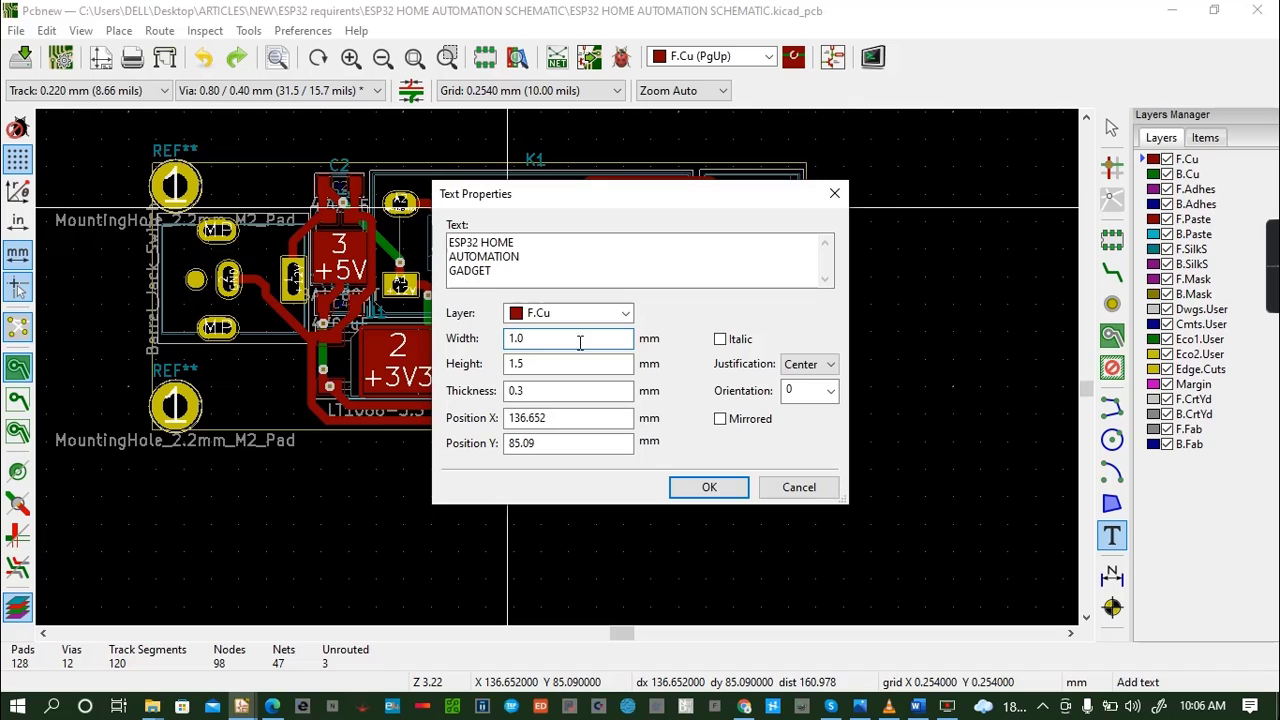
pyautogui.click(533, 362)
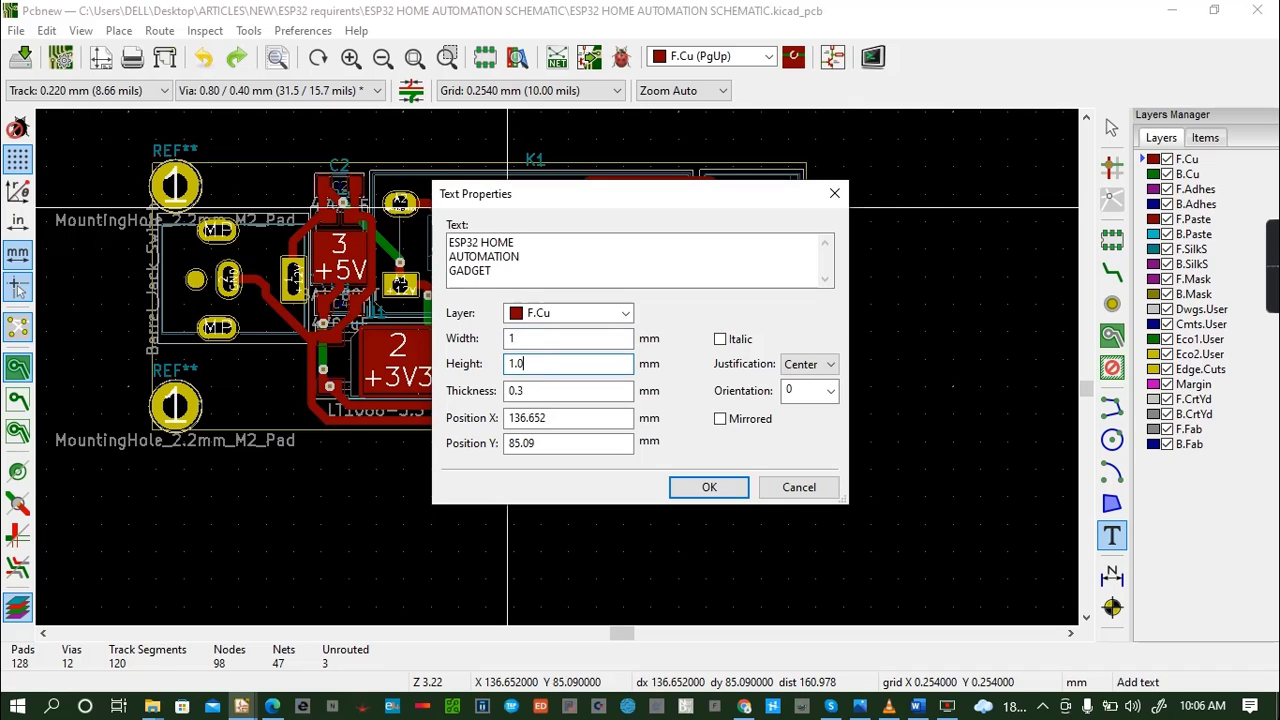
pyautogui.click(545, 391)
pyautogui.click(683, 490)
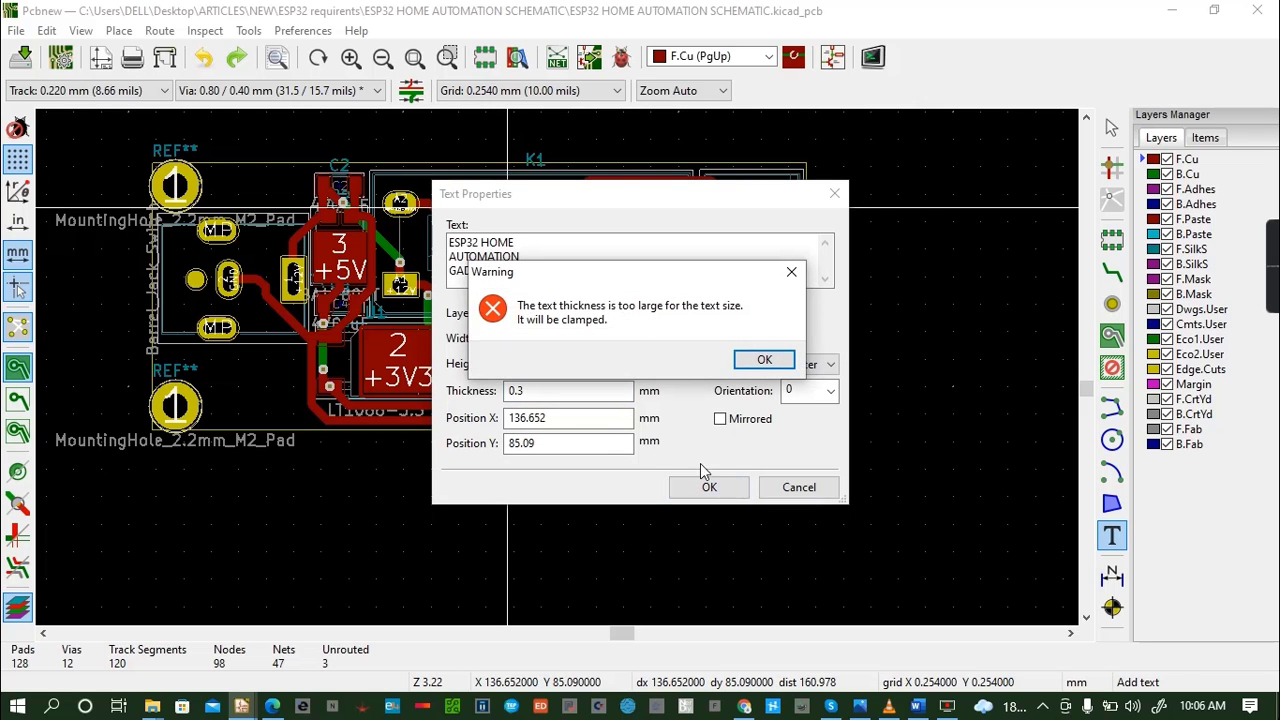
pyautogui.click(791, 273)
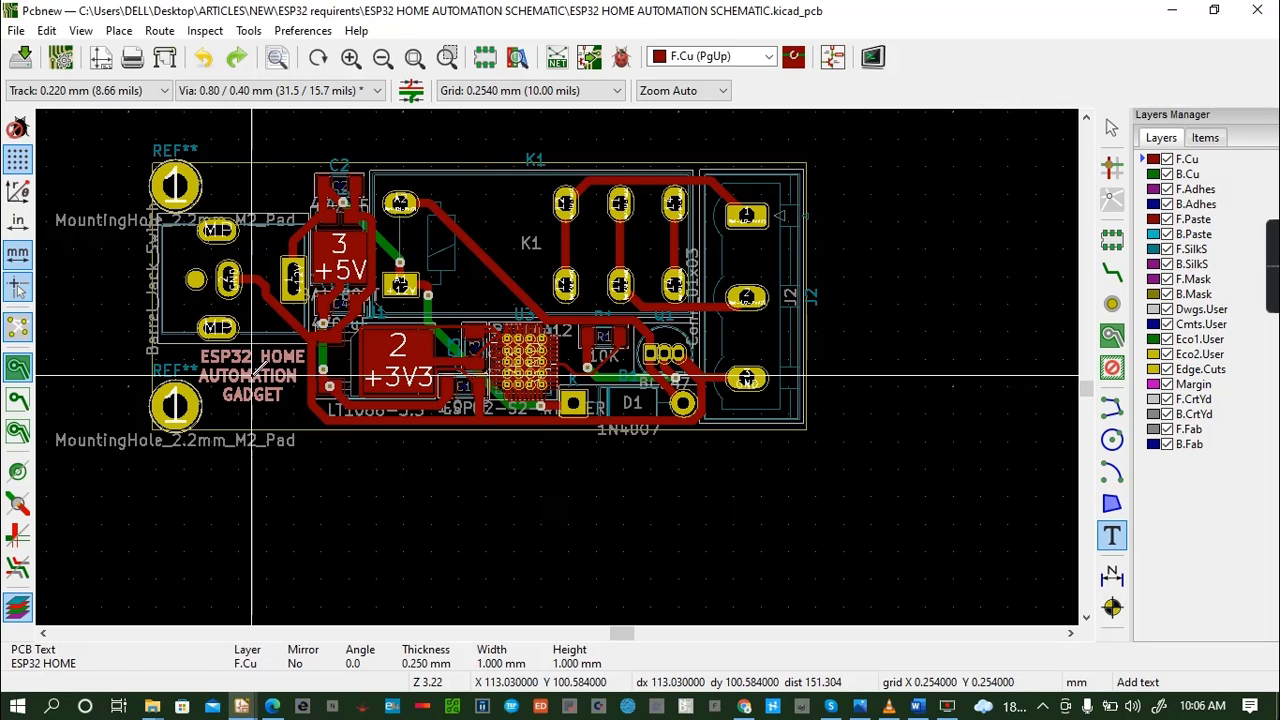
pyautogui.click(252, 377)
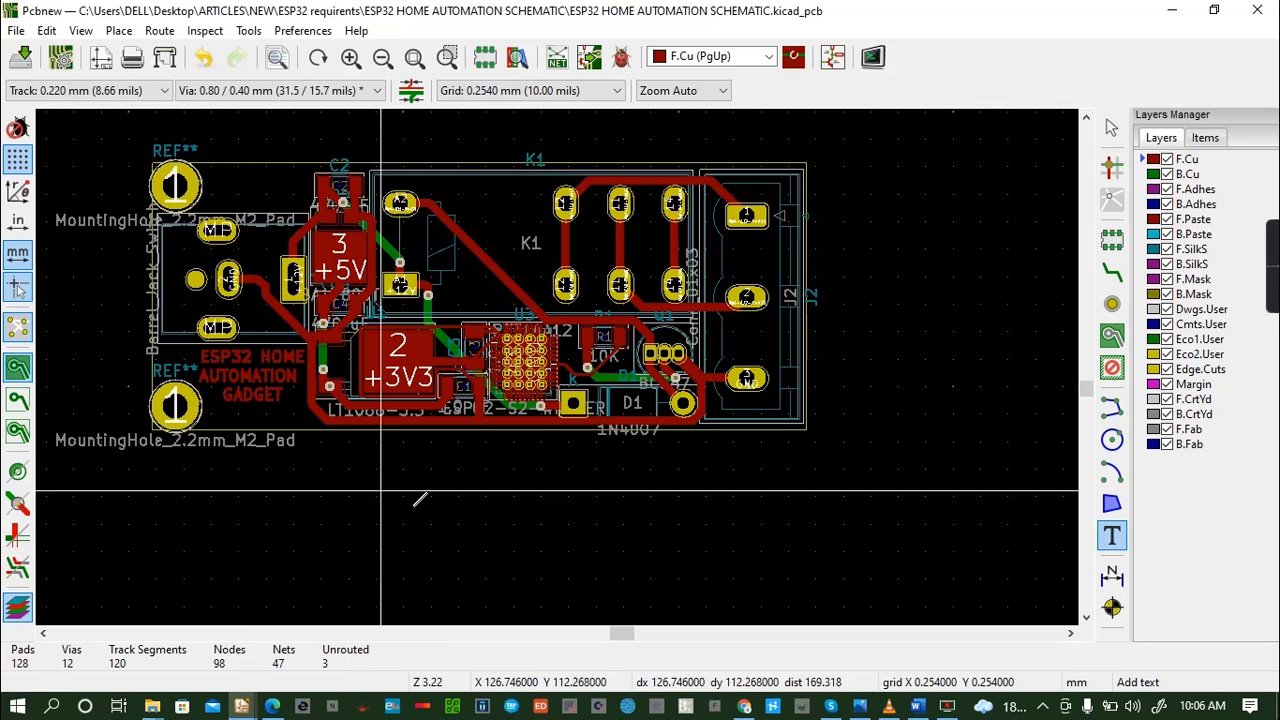
# - Start another F.Cu text containing the designer's full name, correcting the misspelled surname
pyautogui.click(499, 211)
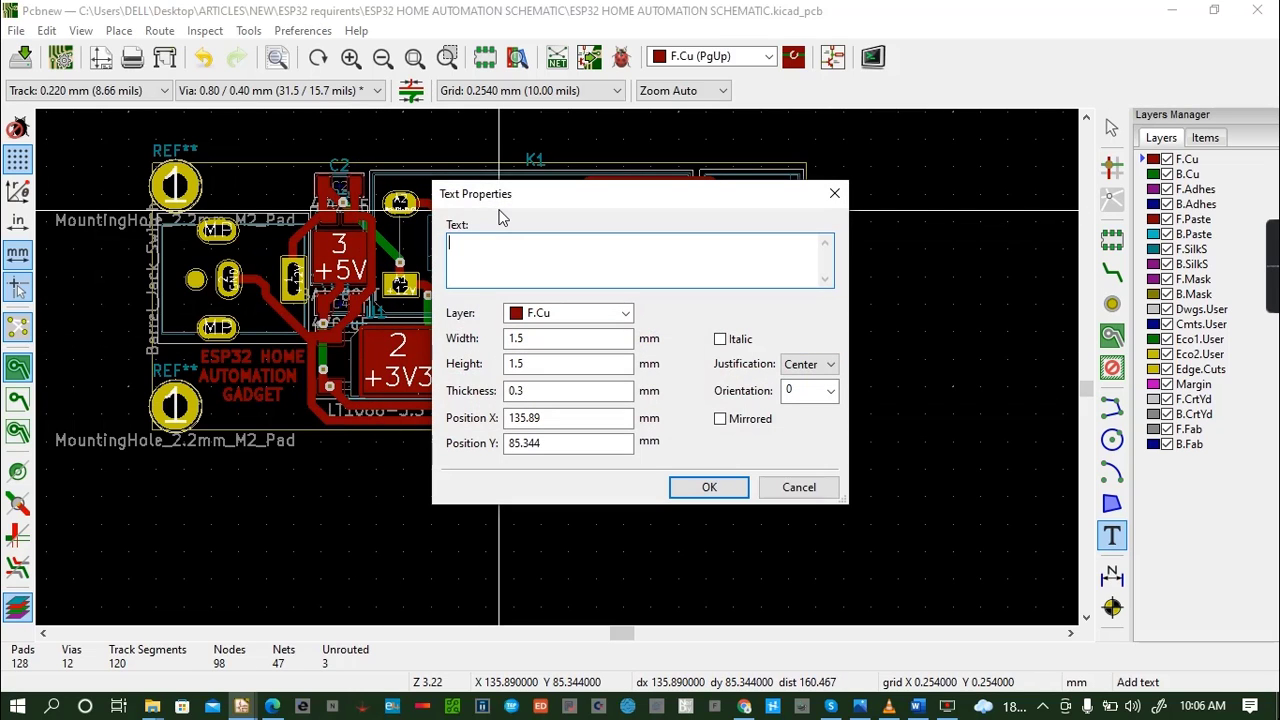
pyautogui.write('Simon Munyua Nugo')
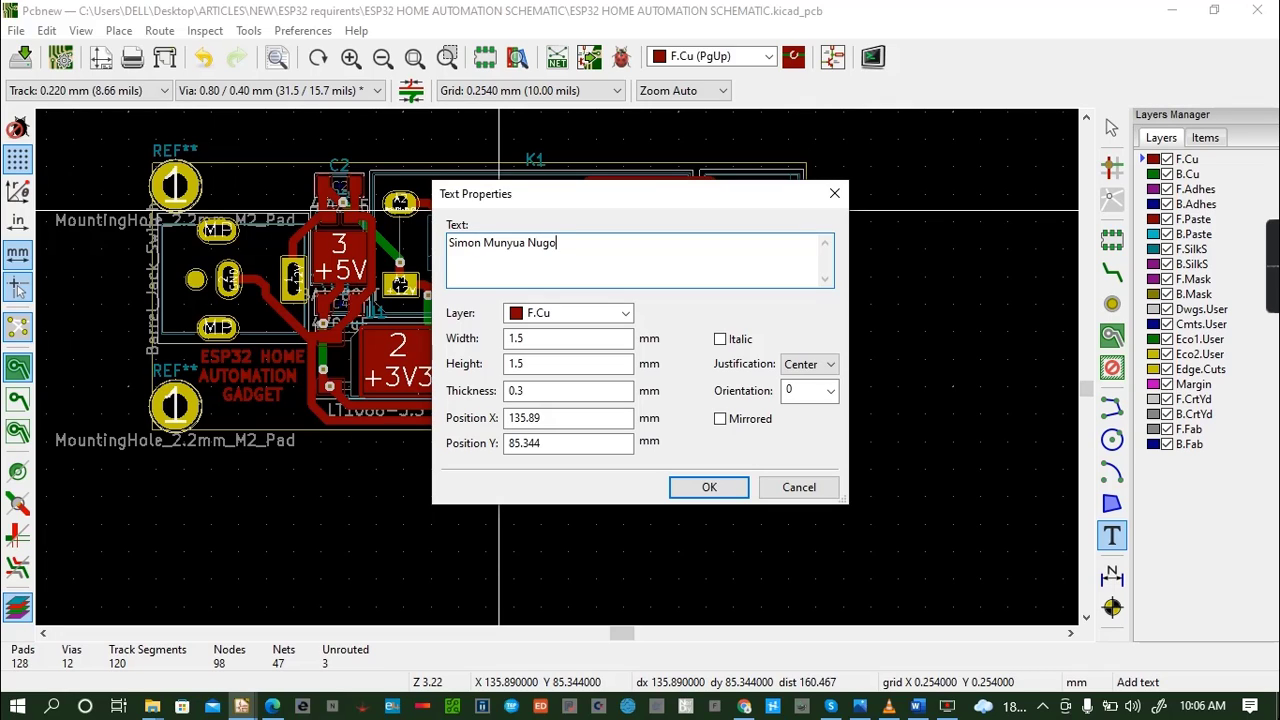
pyautogui.press('BackSpace')
pyautogui.press('BackSpace')
pyautogui.press('BackSpace')
# - Set the name text's width and height to 0.8 mm and its thickness to 0.2 mm
pyautogui.click(593, 337)
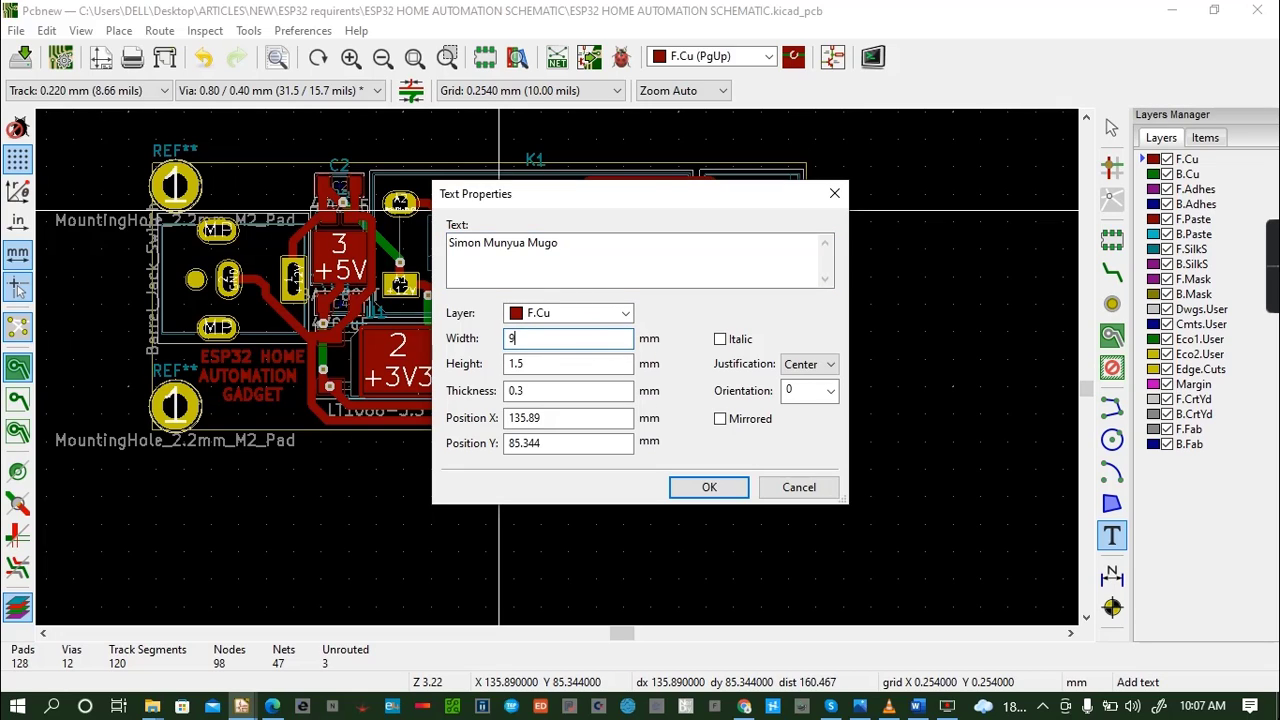
pyautogui.press('BackSpace')
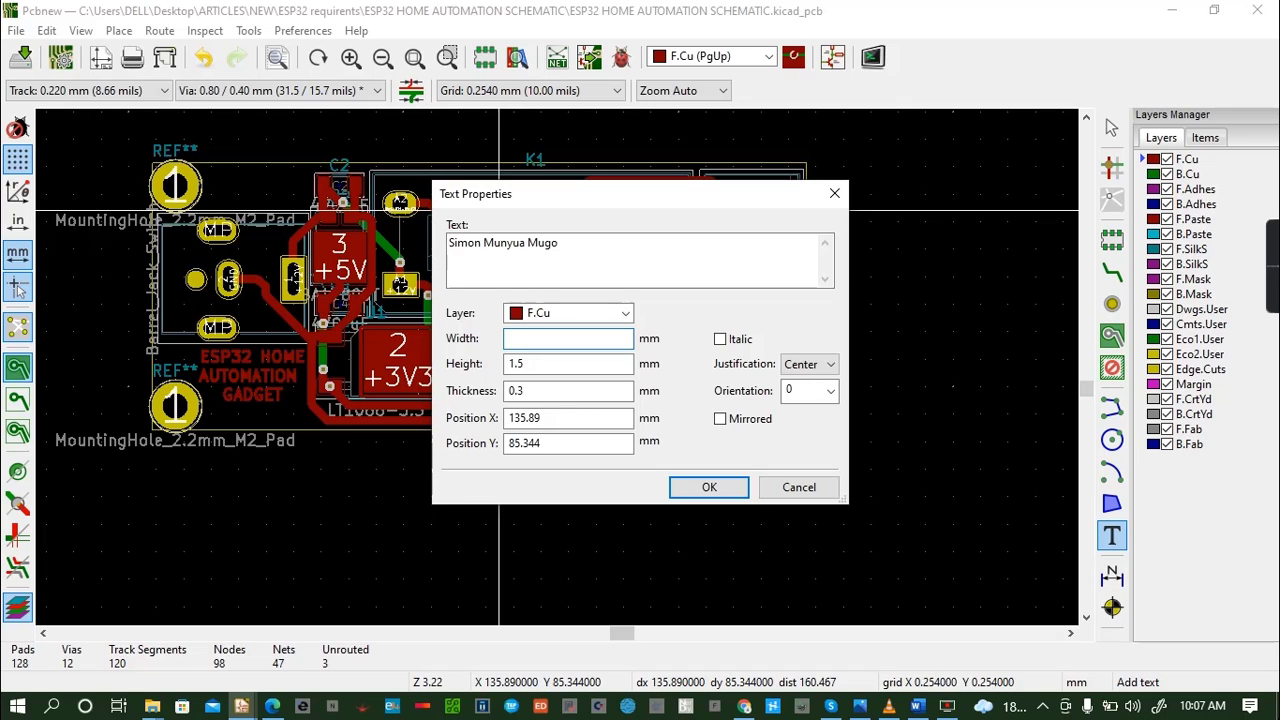
pyautogui.click(559, 365)
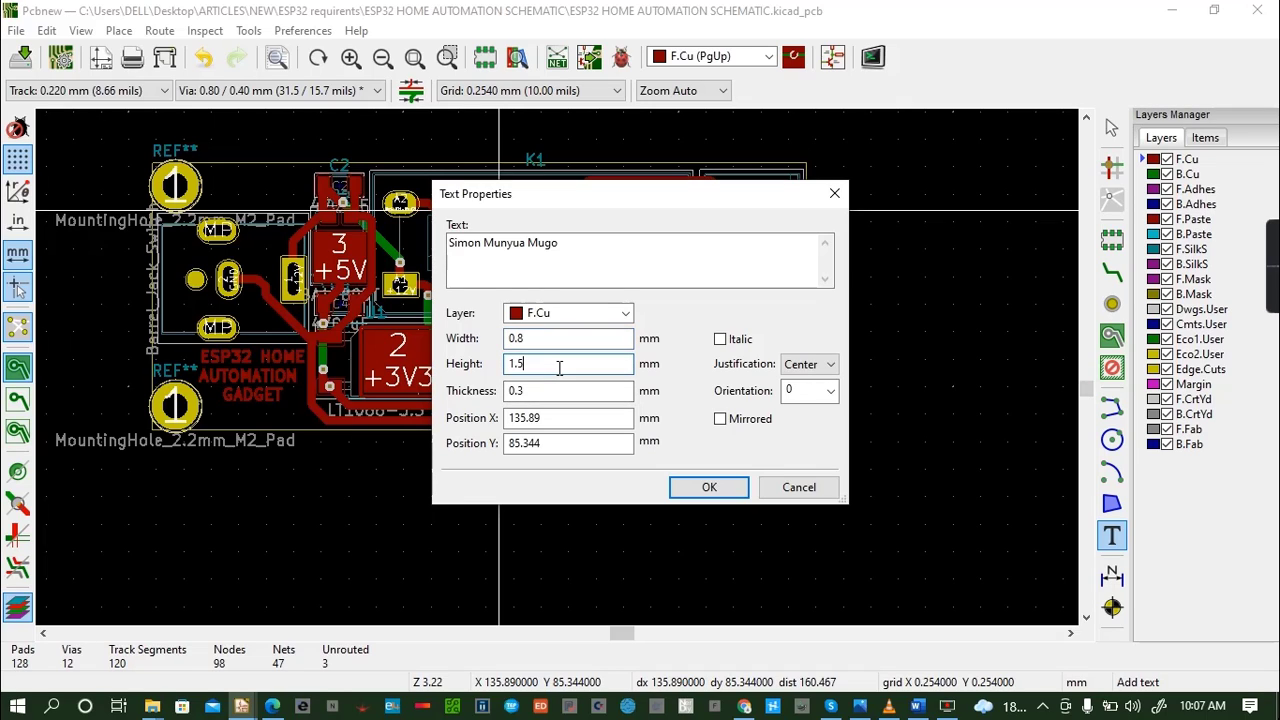
pyautogui.press('BackSpace')
pyautogui.write('.8')
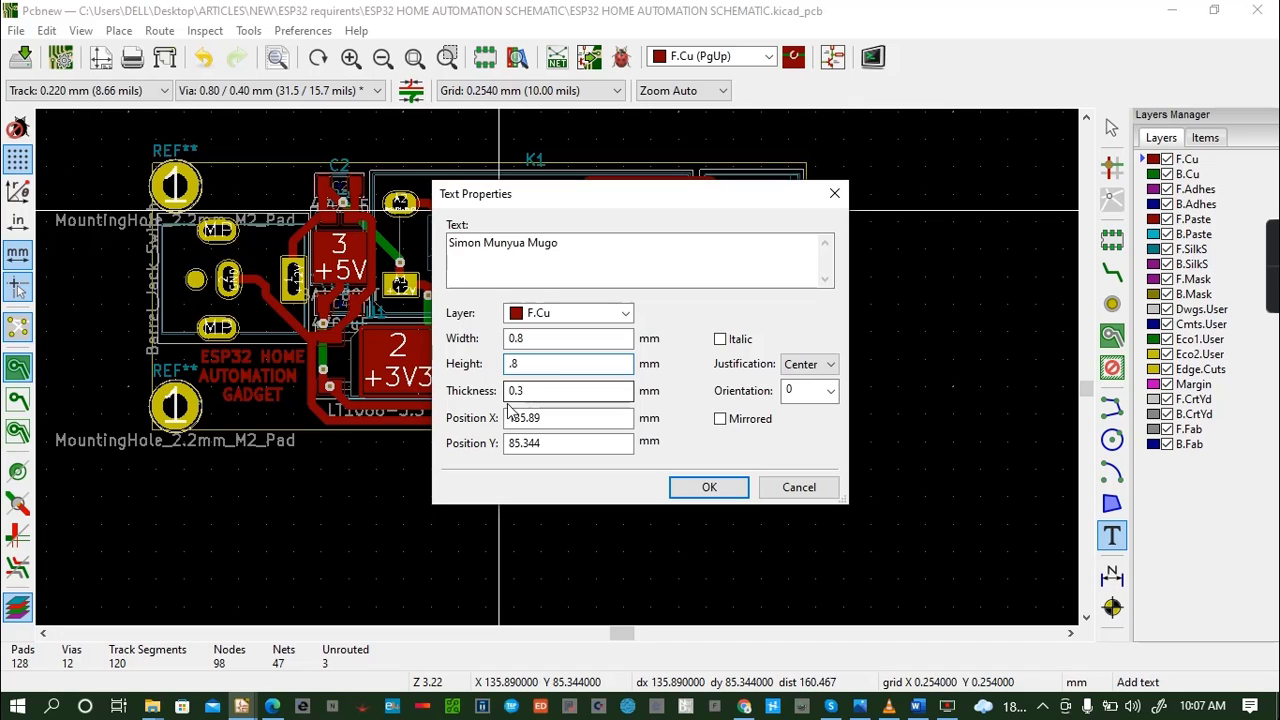
pyautogui.click(529, 392)
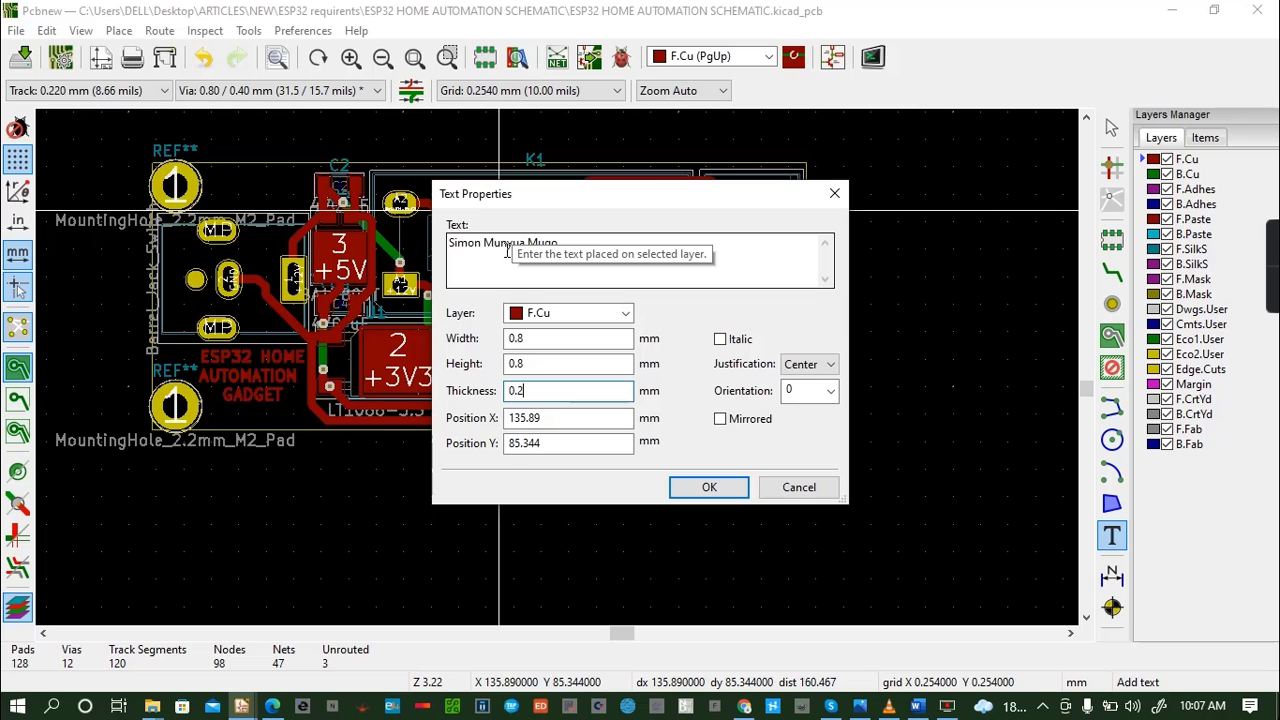
pyautogui.click(709, 487)
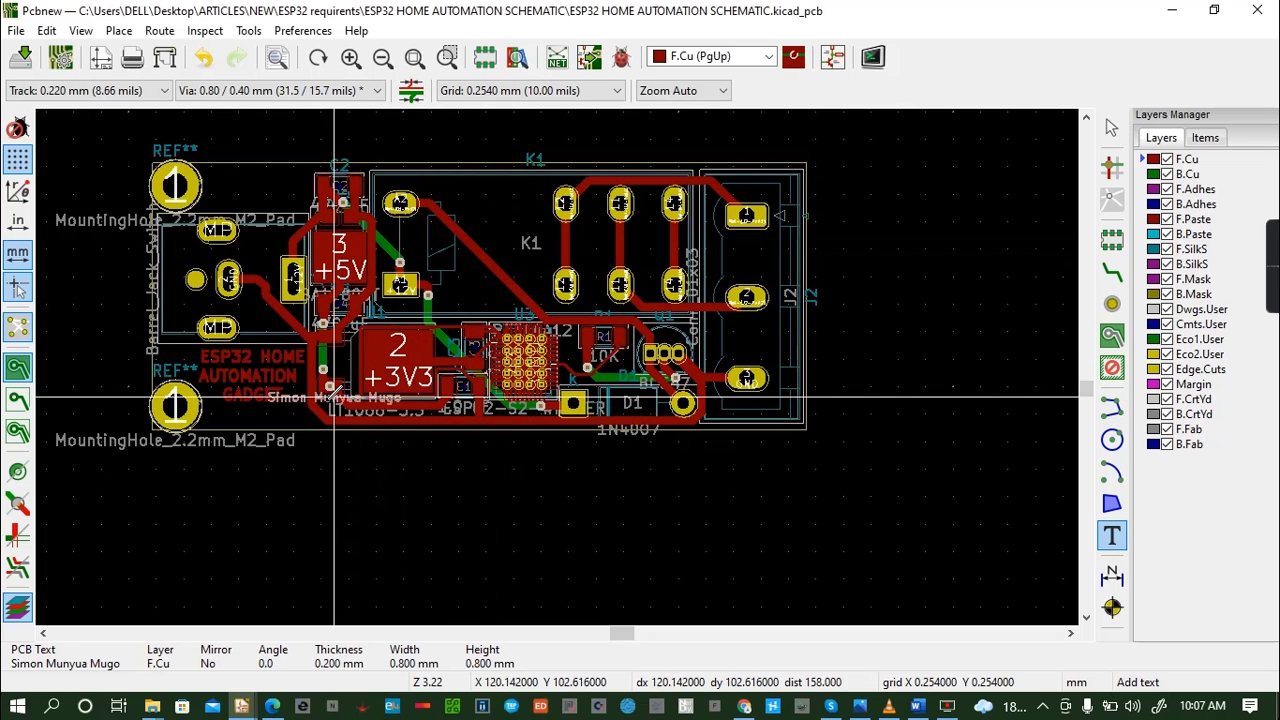
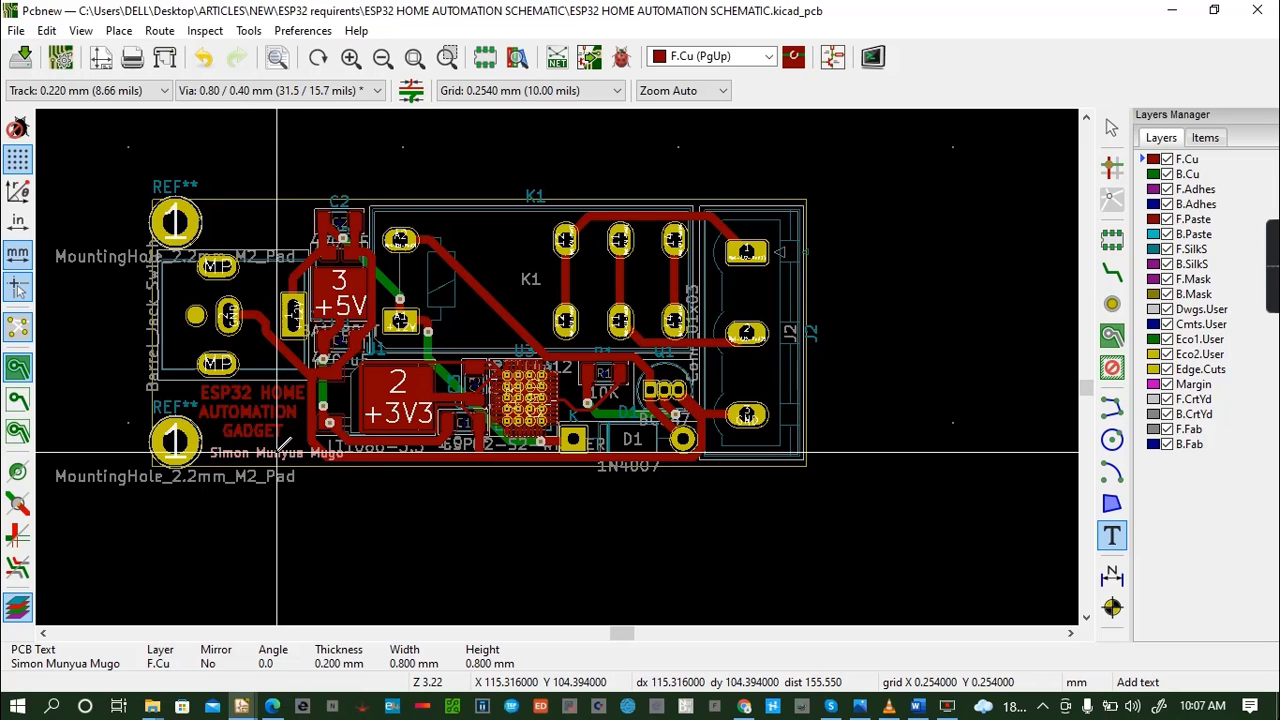
# - Place the designer's name text directly beneath the GADGET line of the copper label and save the board
pyautogui.click(278, 452)
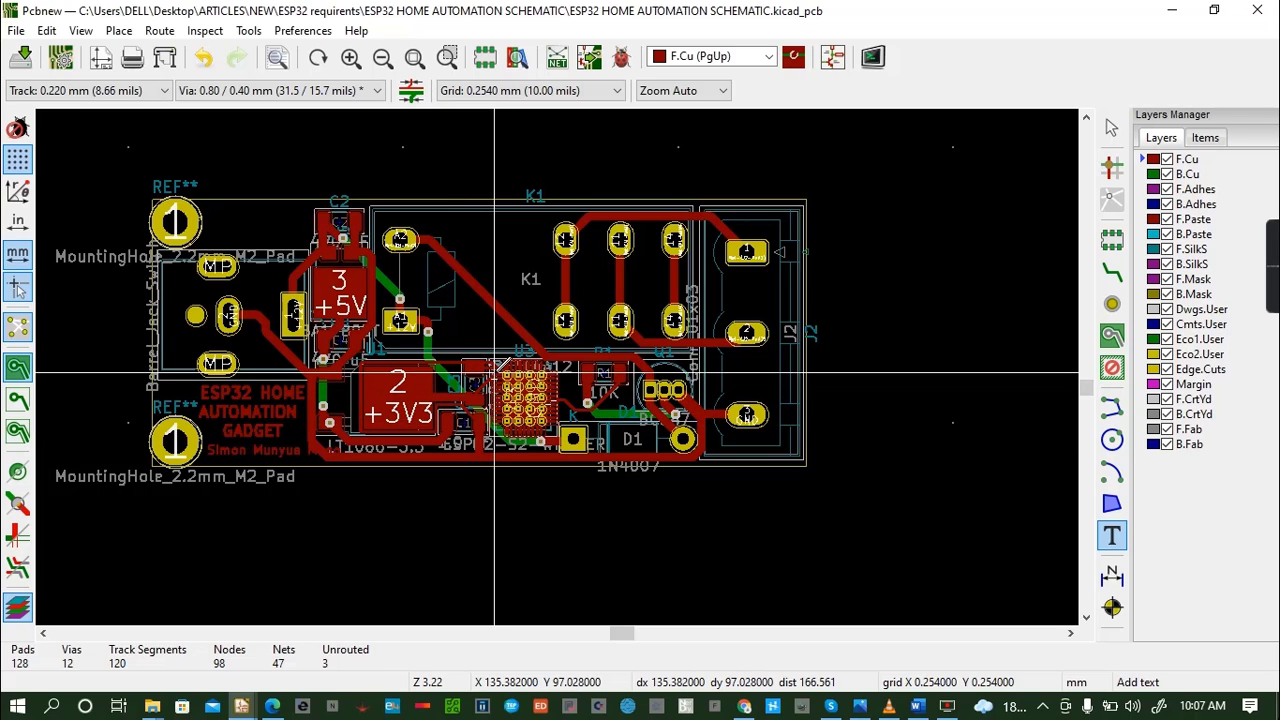
pyautogui.hotkey('ctrl', 's')
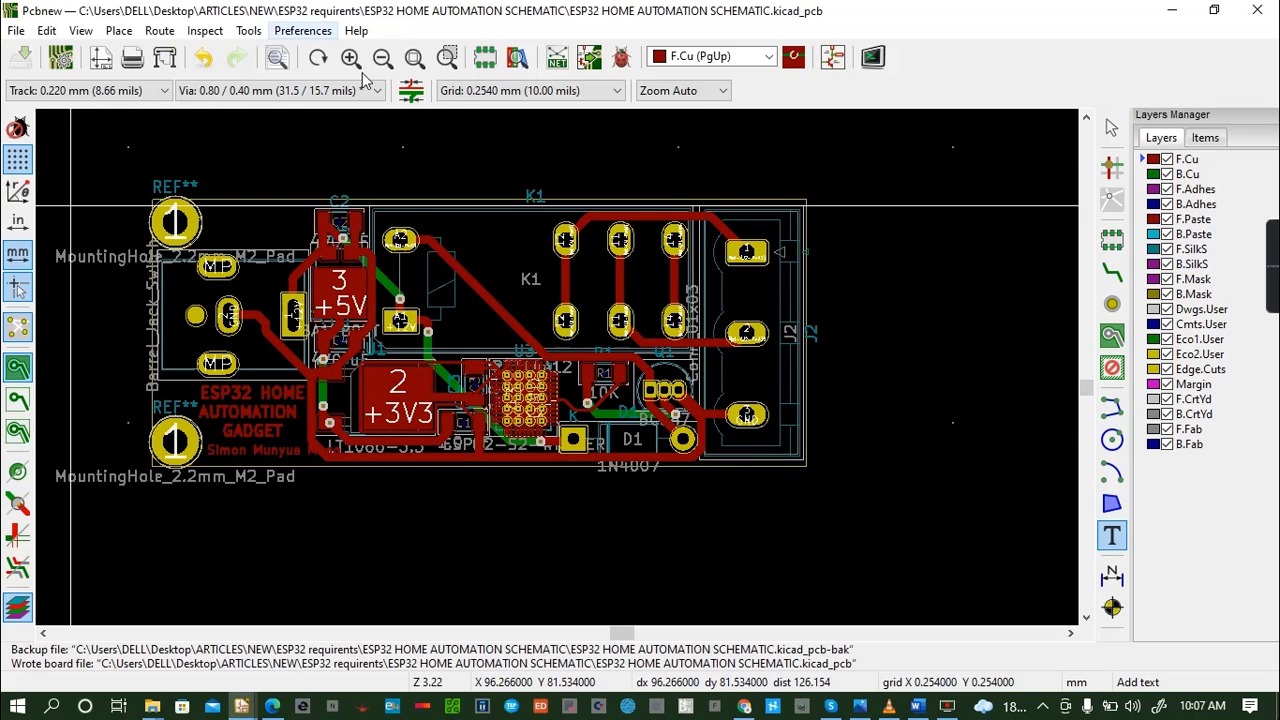
# - Inspect the board with its copper text labels in the 3D viewer, tilting the model, and return to the layout
pyautogui.click(81, 30)
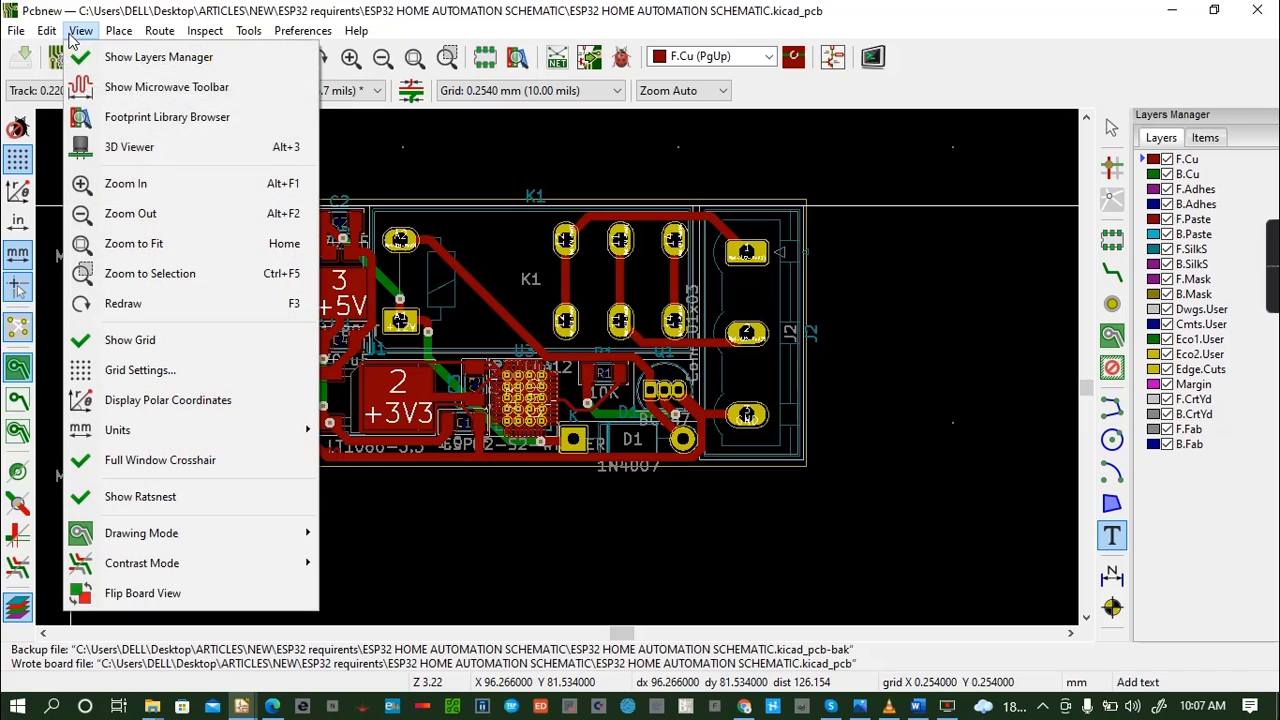
pyautogui.click(130, 147)
pyautogui.moveTo(620, 446); pyautogui.dragTo(640, 395)
pyautogui.click(1256, 10)
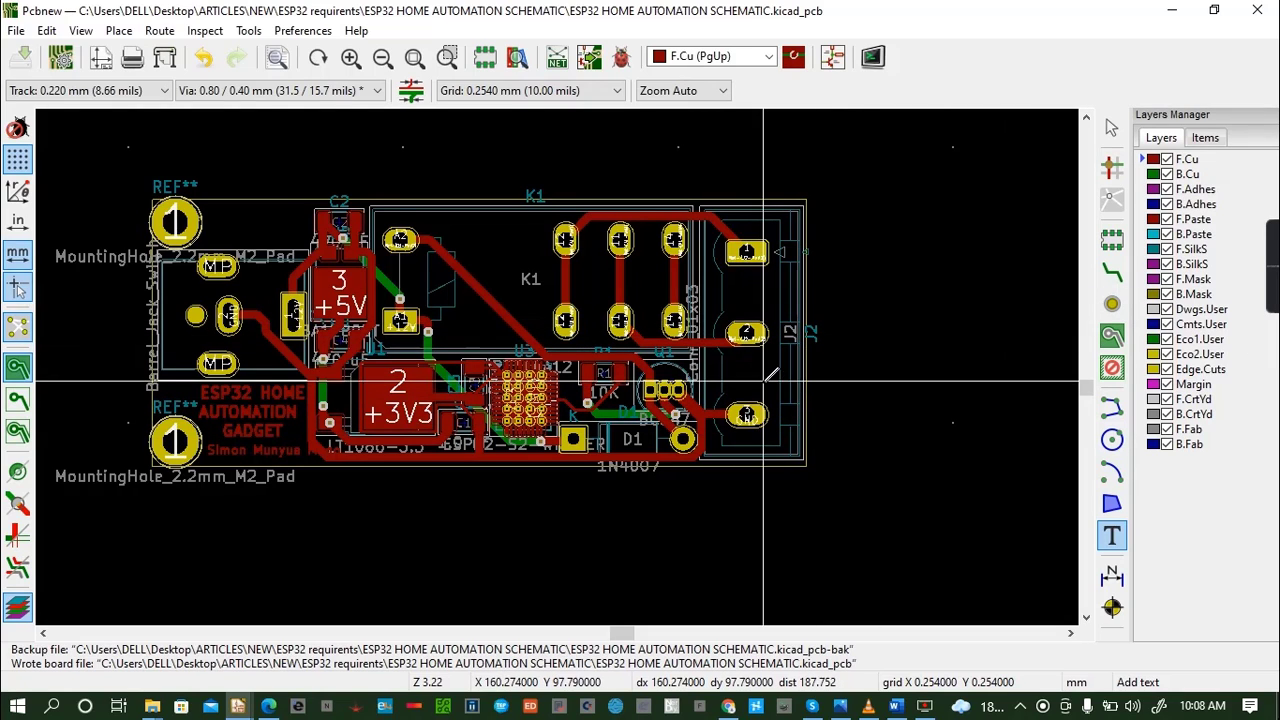
# - Start a copper zone on B.Cu for the GND net, with its first corner just outside the board's upper-left corner
pyautogui.click(1114, 338)
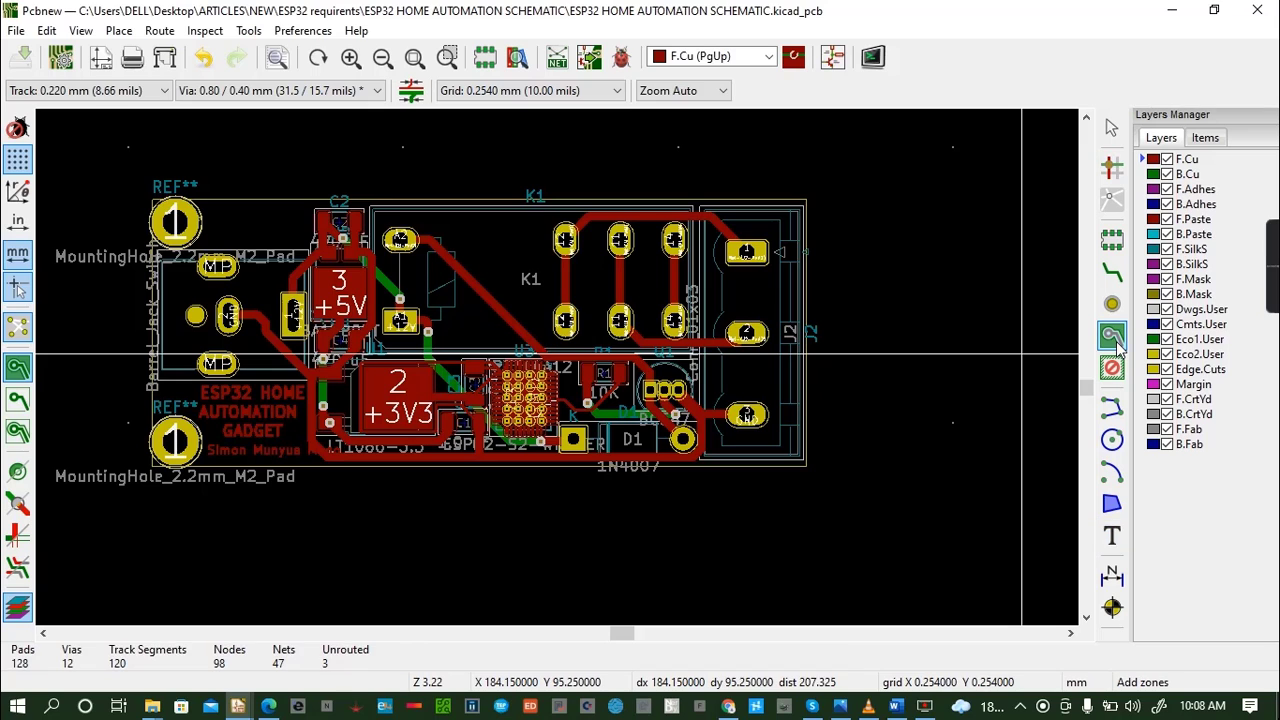
pyautogui.click(143, 182)
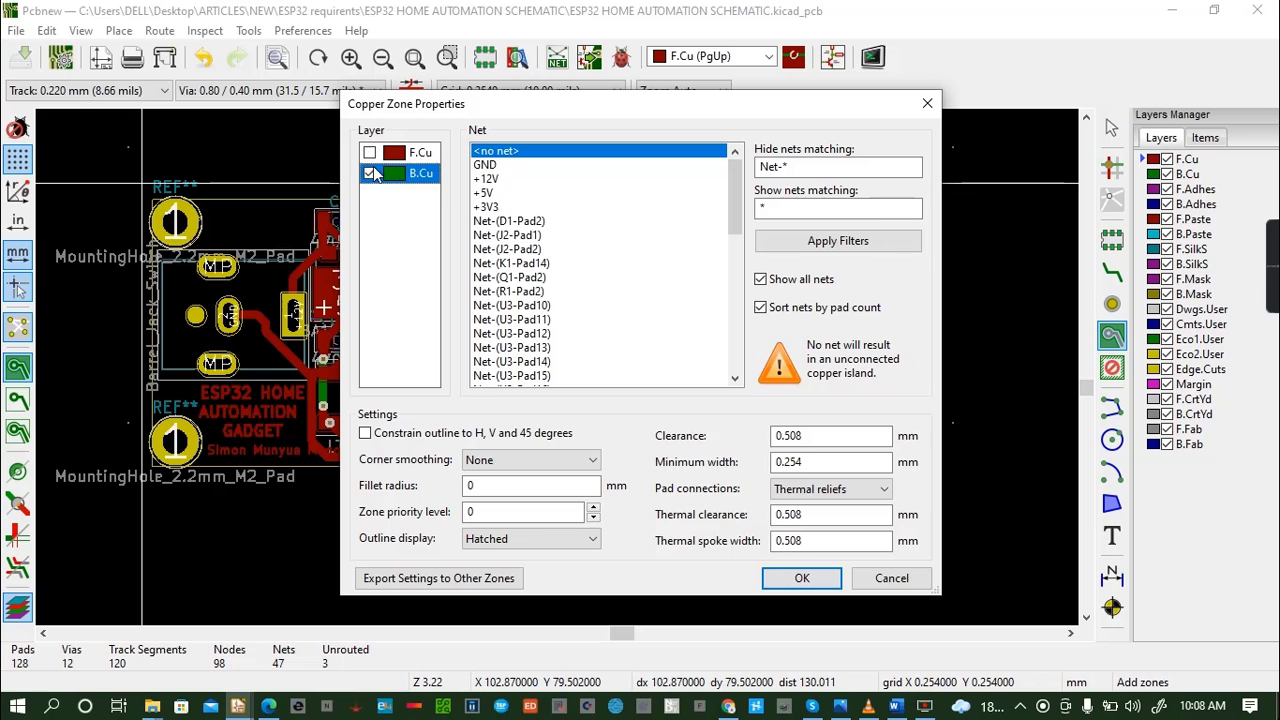
pyautogui.click(505, 165)
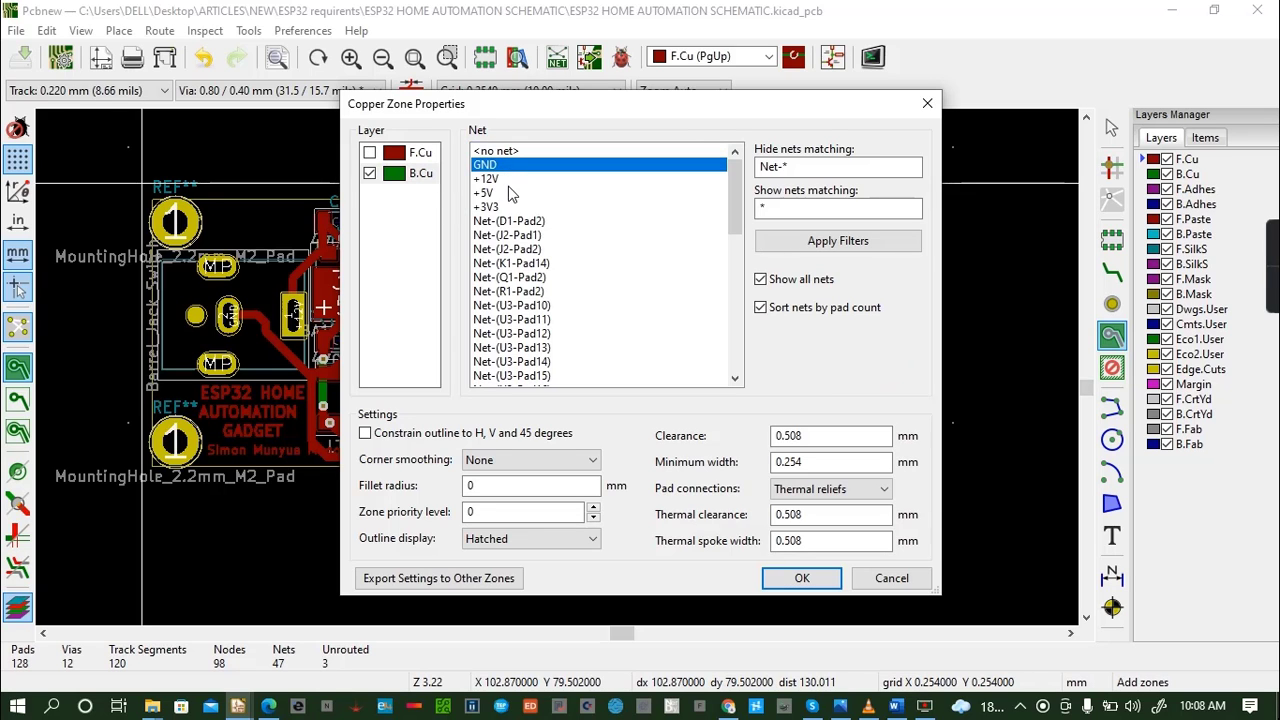
pyautogui.click(802, 578)
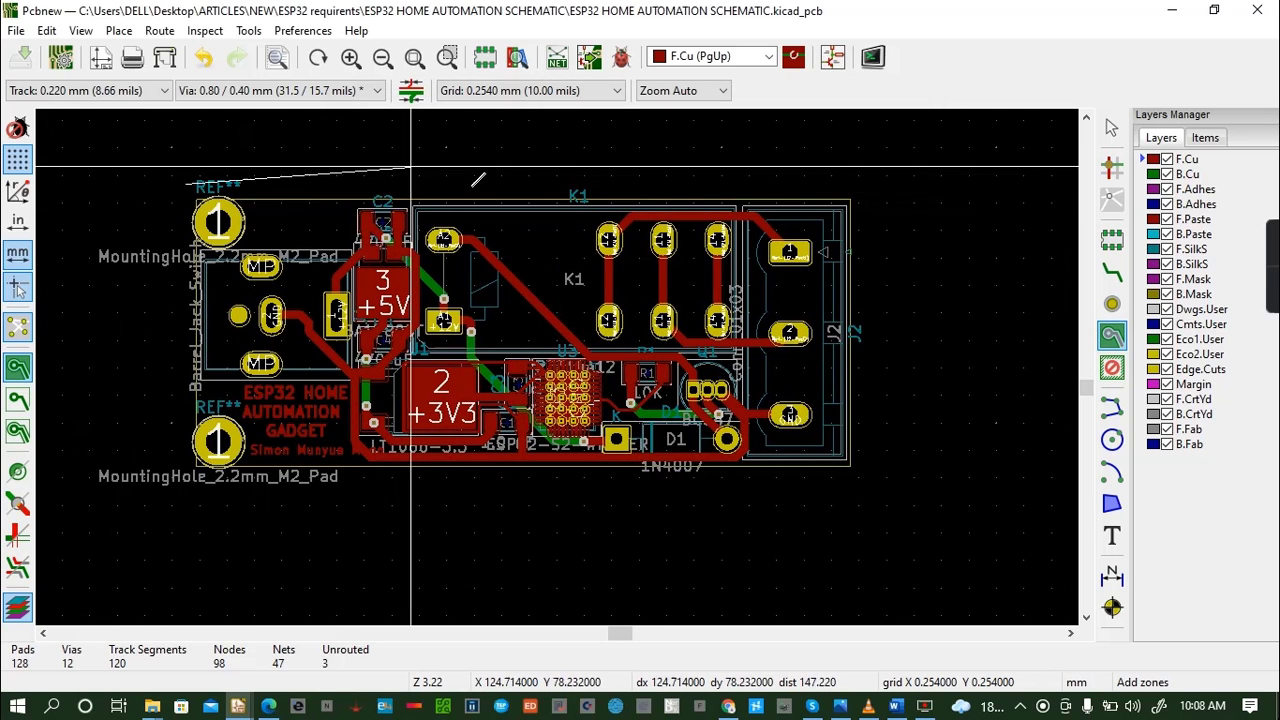
# - Complete the B.Cu zone as a rectangle about 63.5 by 28 mm just outside the board edges, and save the board
pyautogui.click(875, 182)
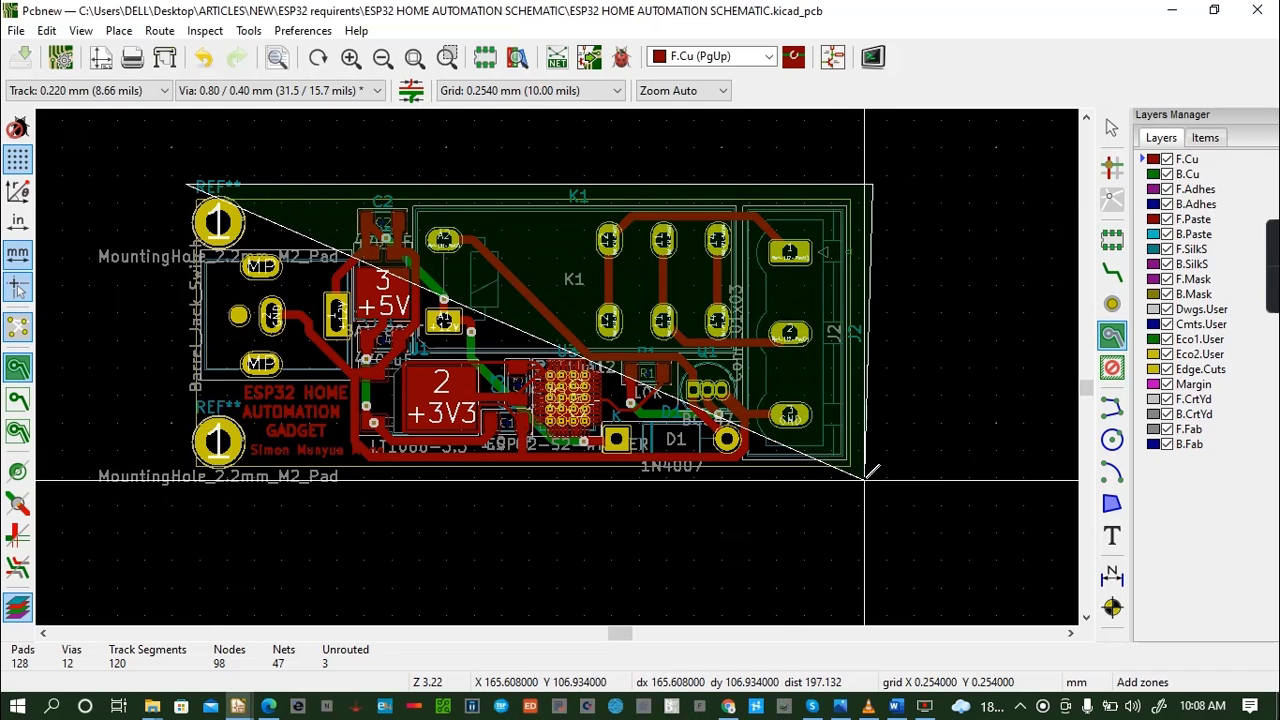
pyautogui.click(874, 483)
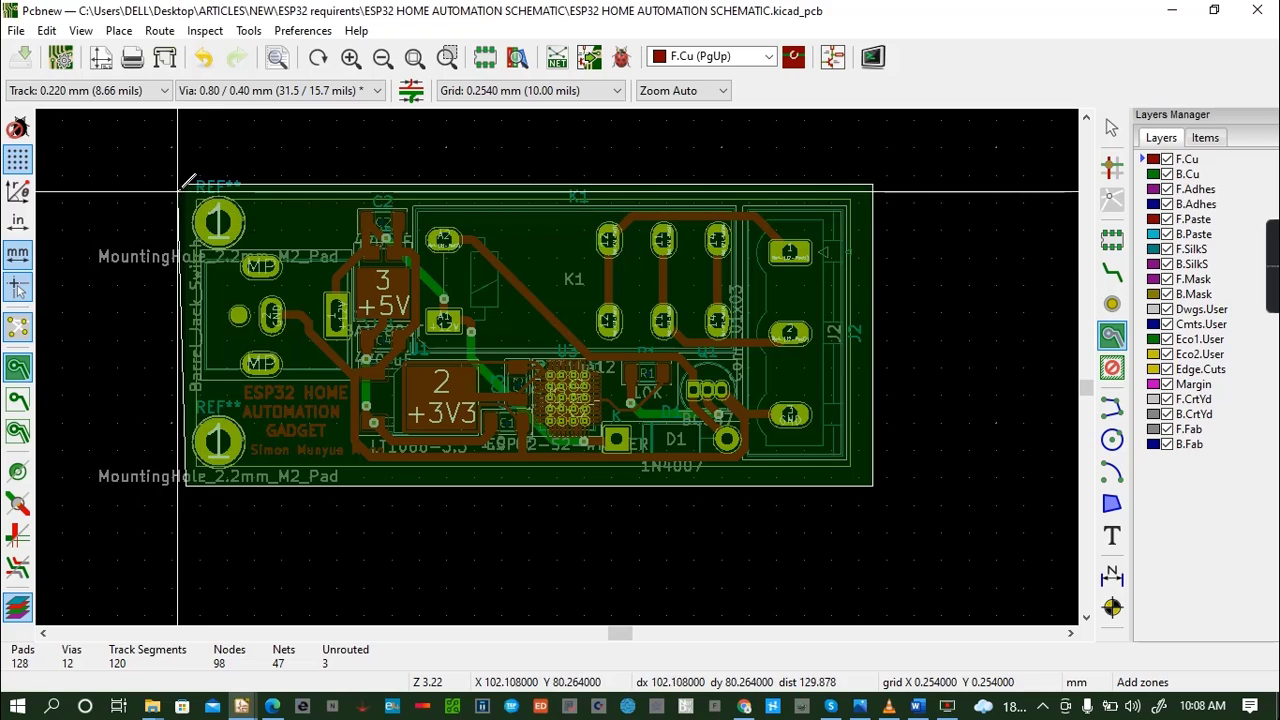
pyautogui.click(186, 181)
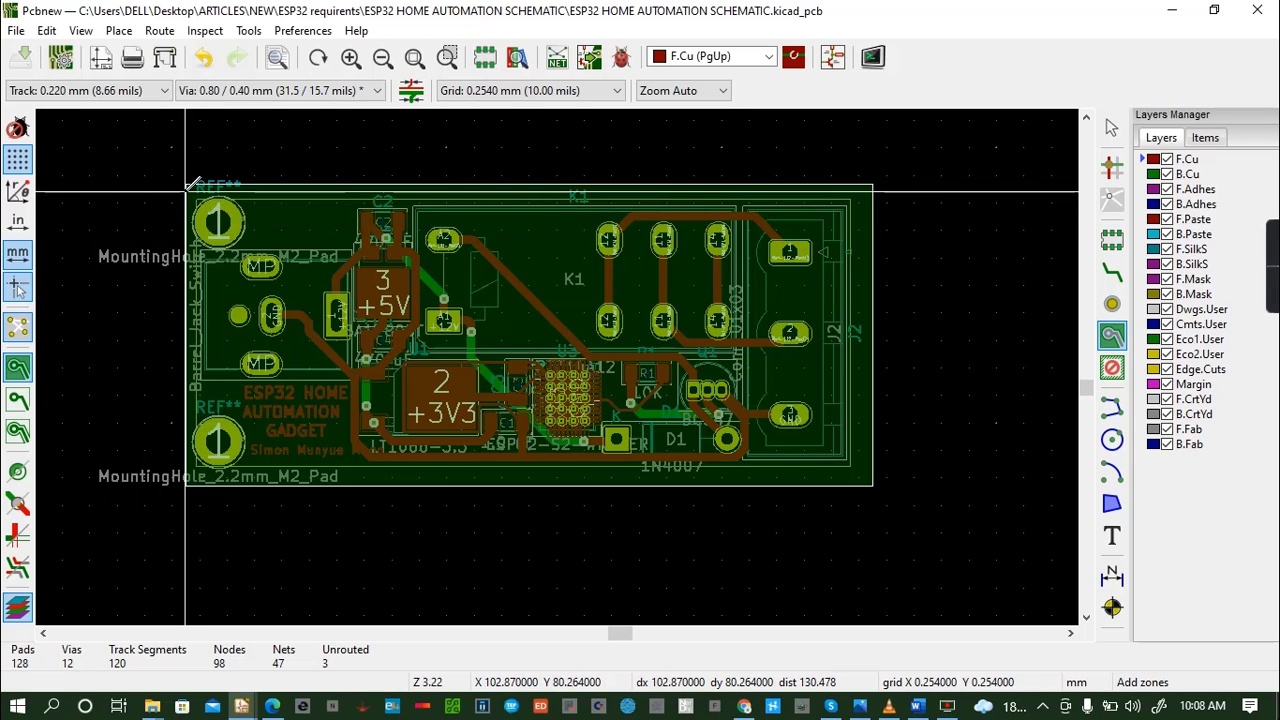
pyautogui.doubleClick(186, 183)
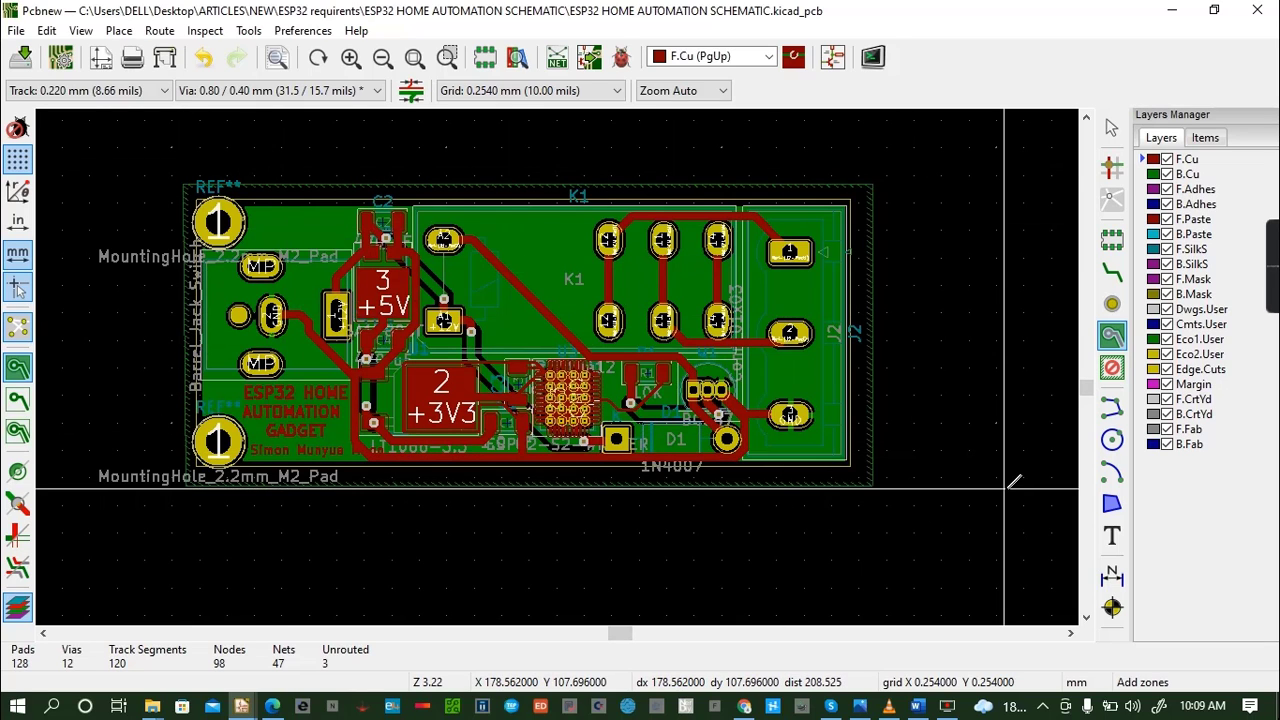
pyautogui.hotkey('ctrl', 's')
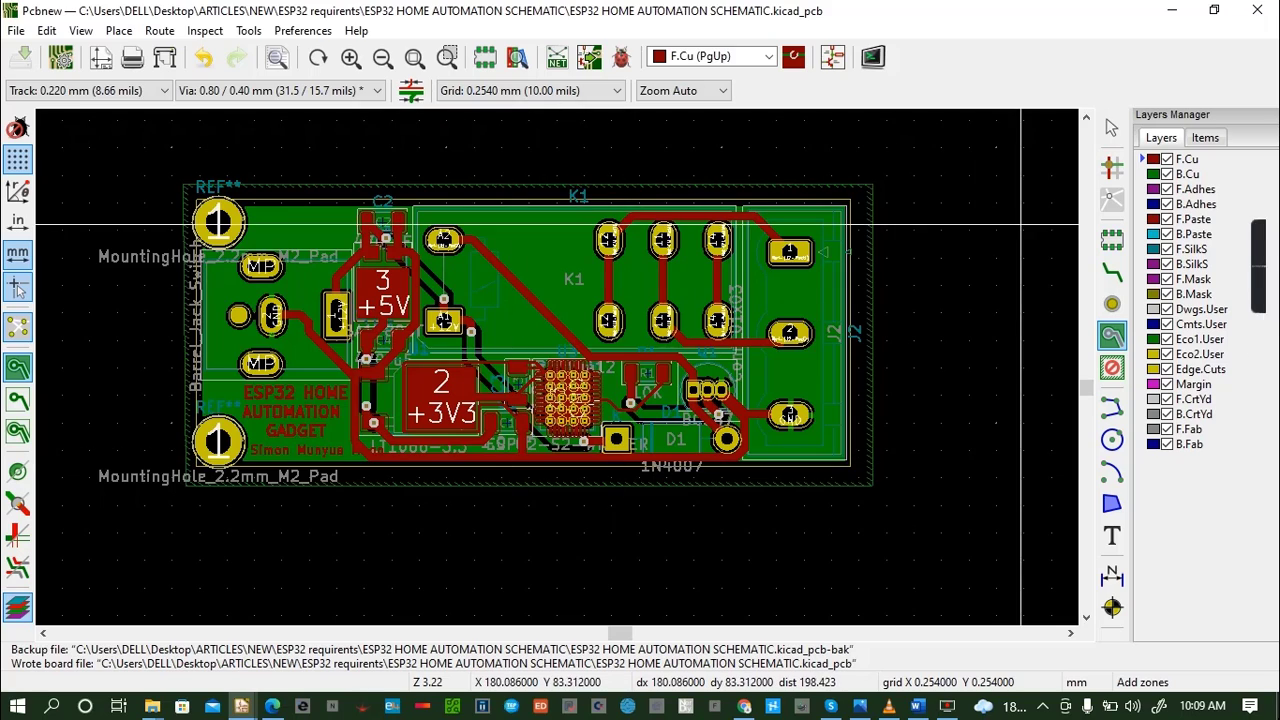
# - Switch the active layer between B.Cu and F.Cu to inspect both copper sides, ending on B.Cu
pyautogui.click(1152, 176)
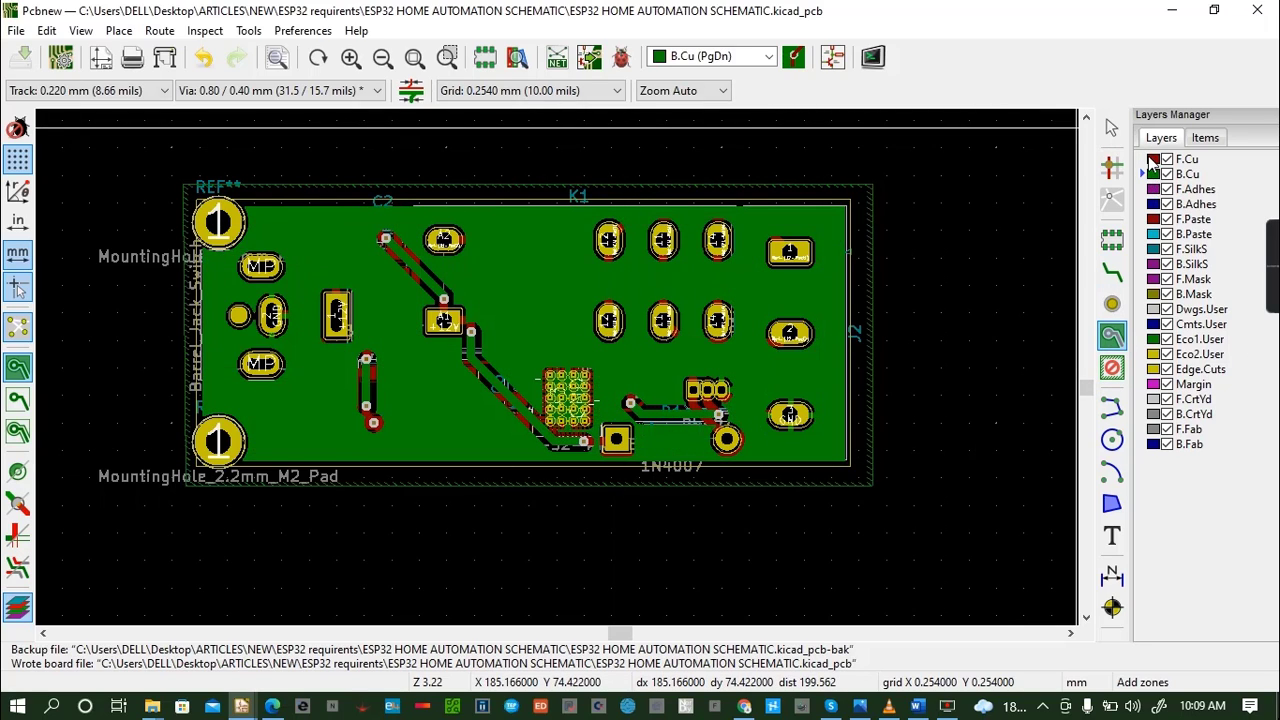
pyautogui.click(1152, 160)
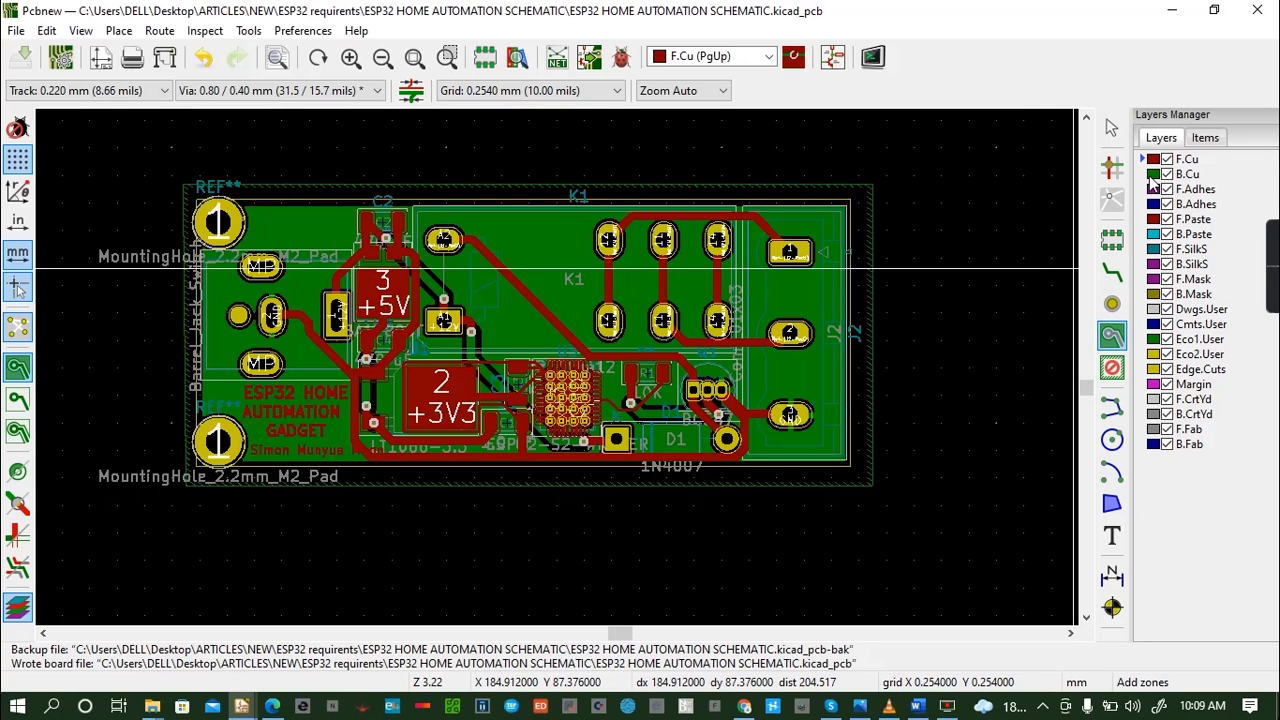
pyautogui.click(1152, 176)
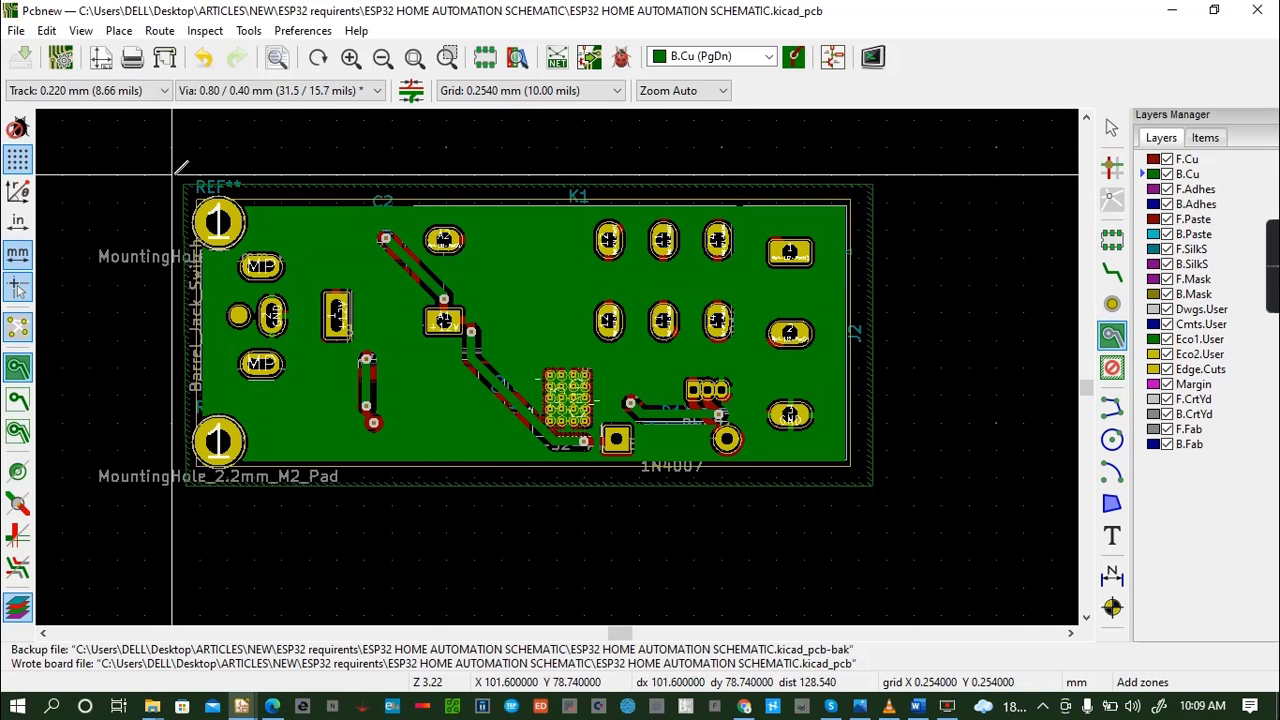
# - Try to outline a copper zone on F.Cu with no net around the board, slightly outside the B.Cu zone
pyautogui.click(179, 176)
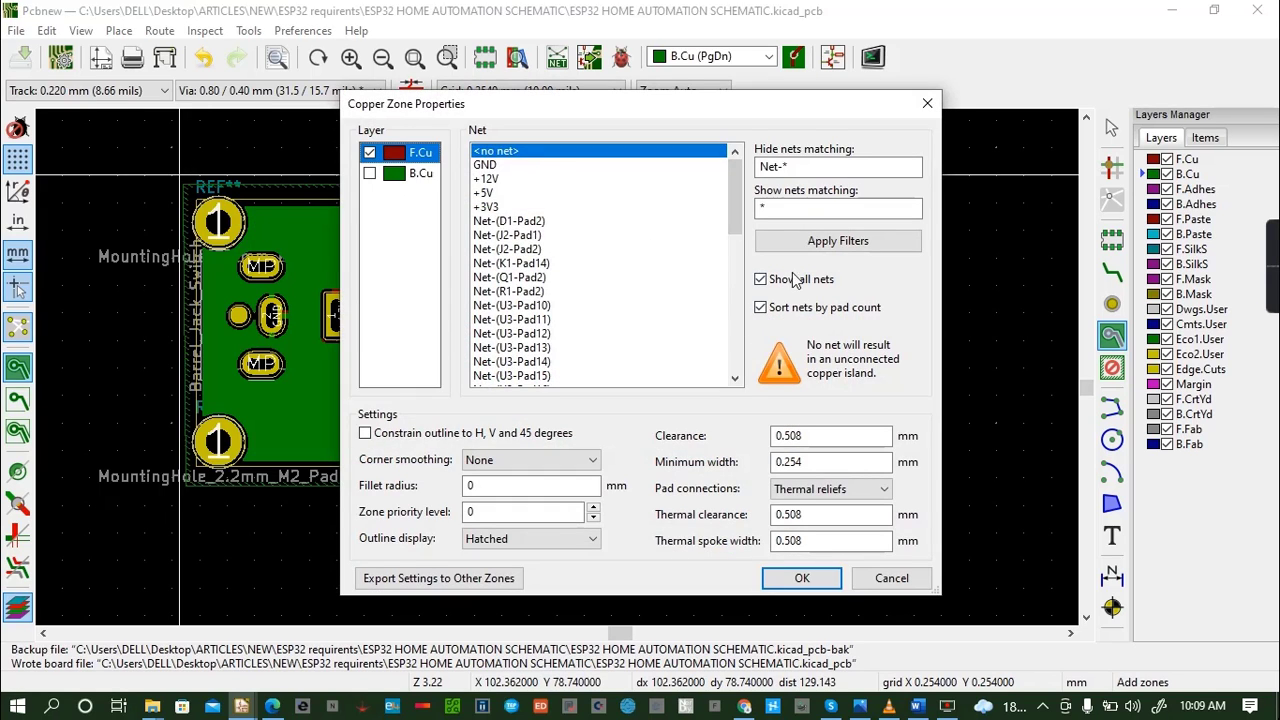
pyautogui.click(802, 578)
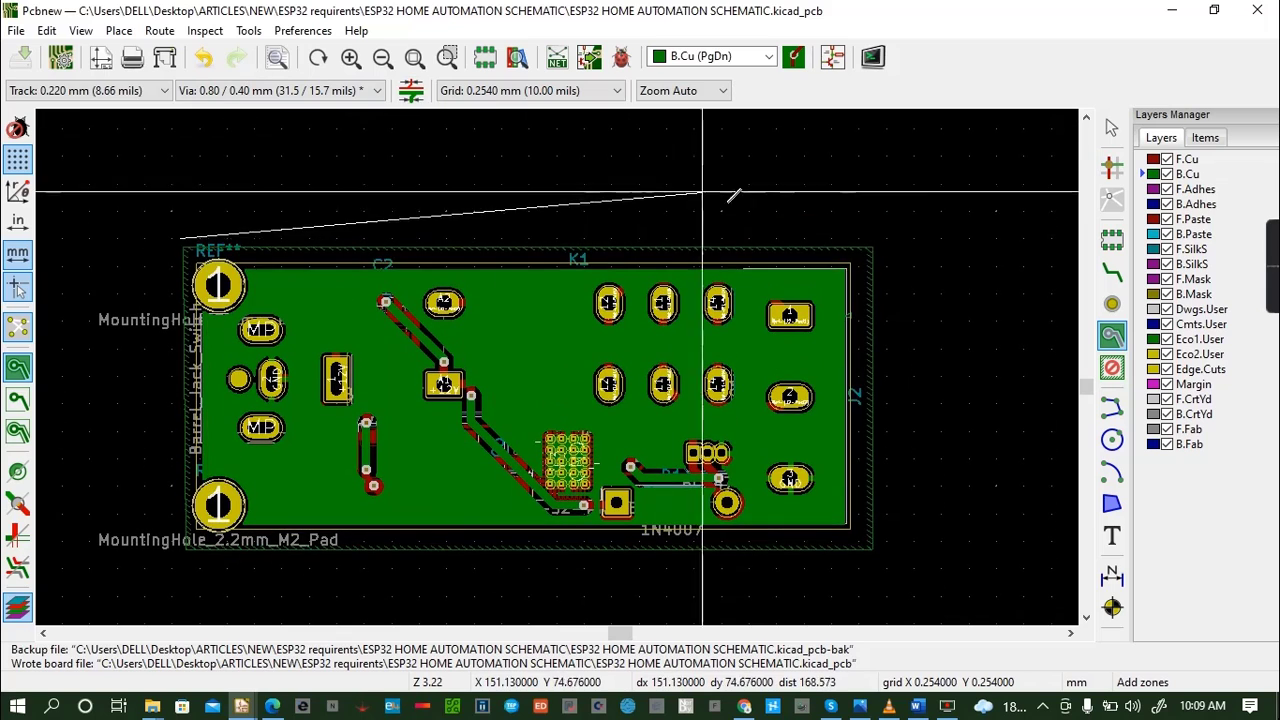
pyautogui.click(879, 240)
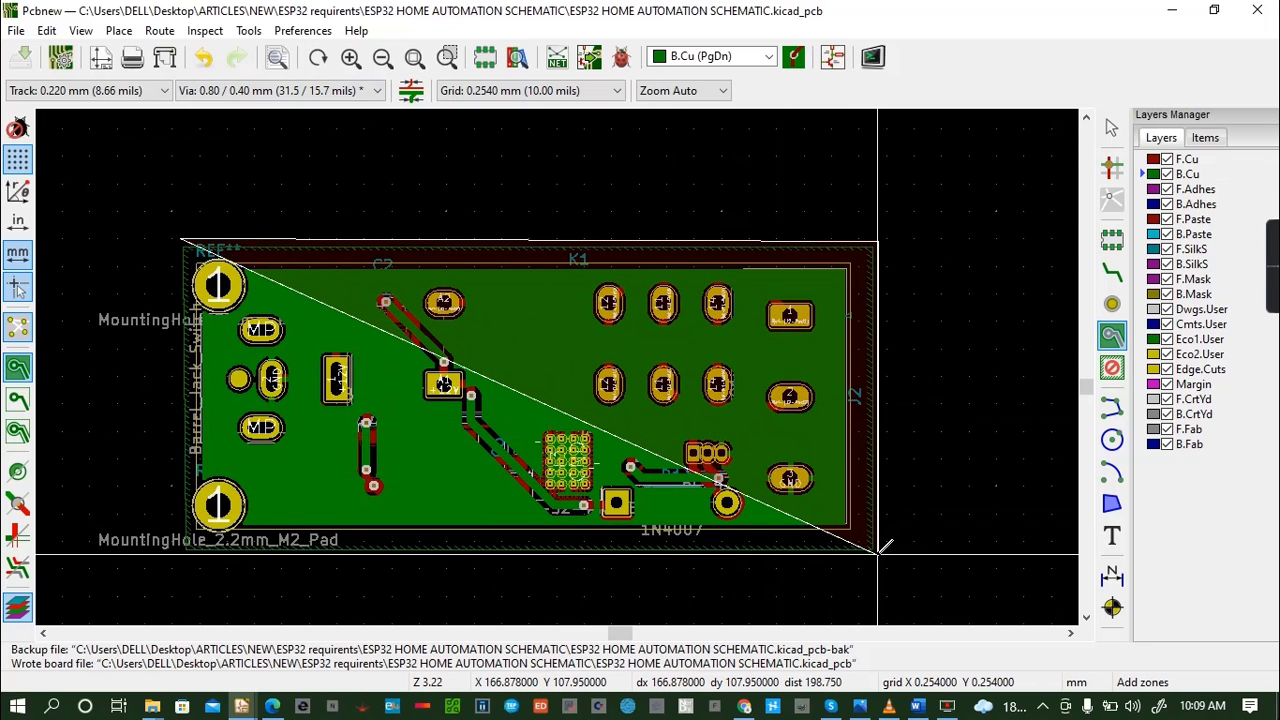
pyautogui.click(879, 551)
pyautogui.scroll(-1, 523, 540)
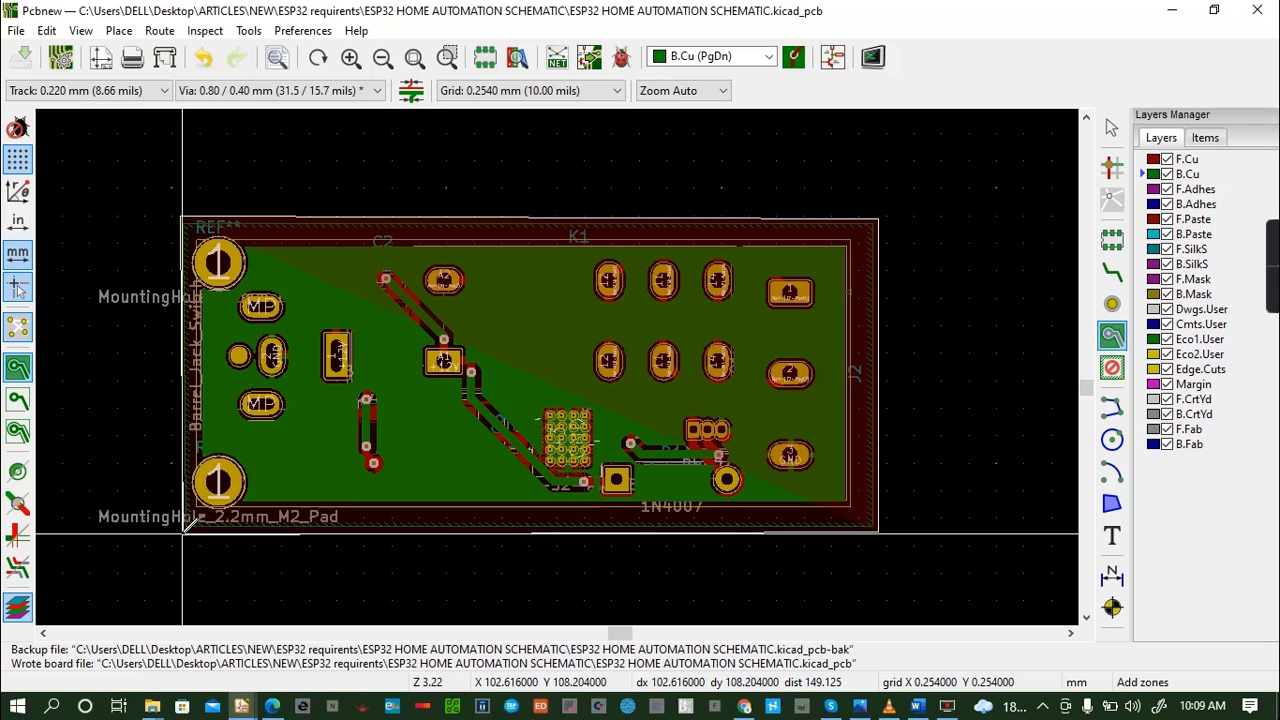
pyautogui.click(183, 532)
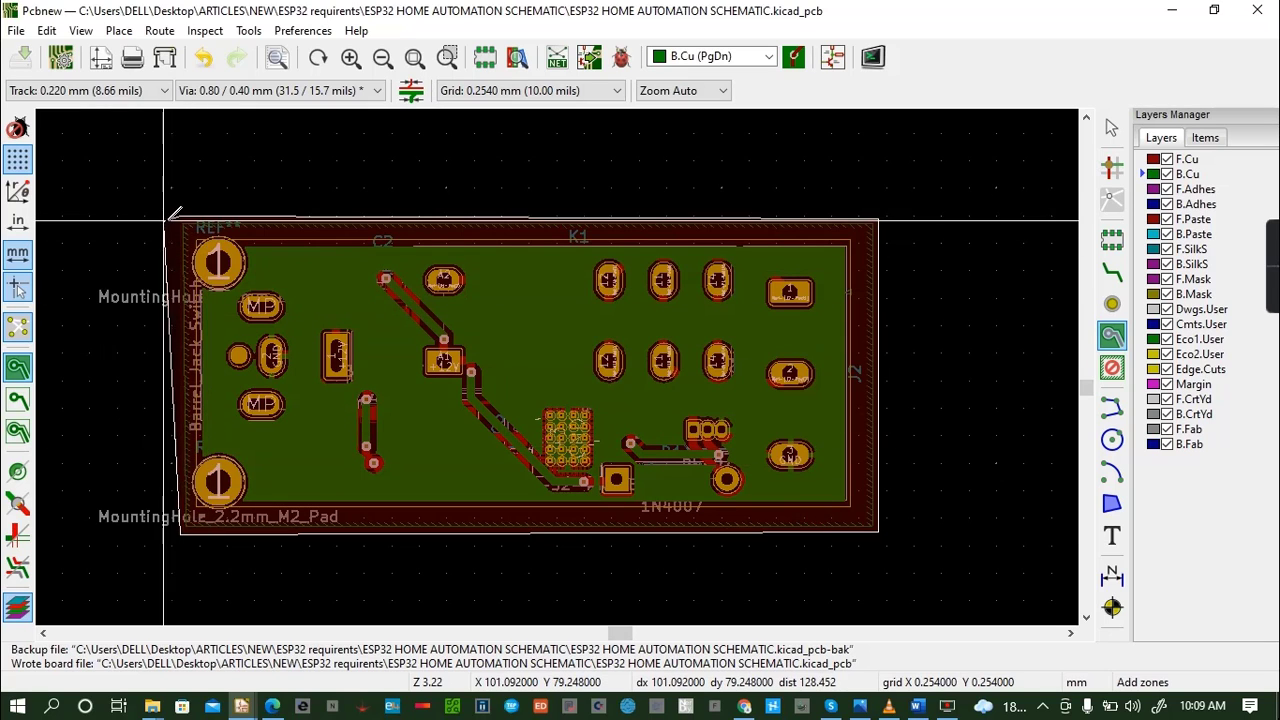
pyautogui.click(183, 214)
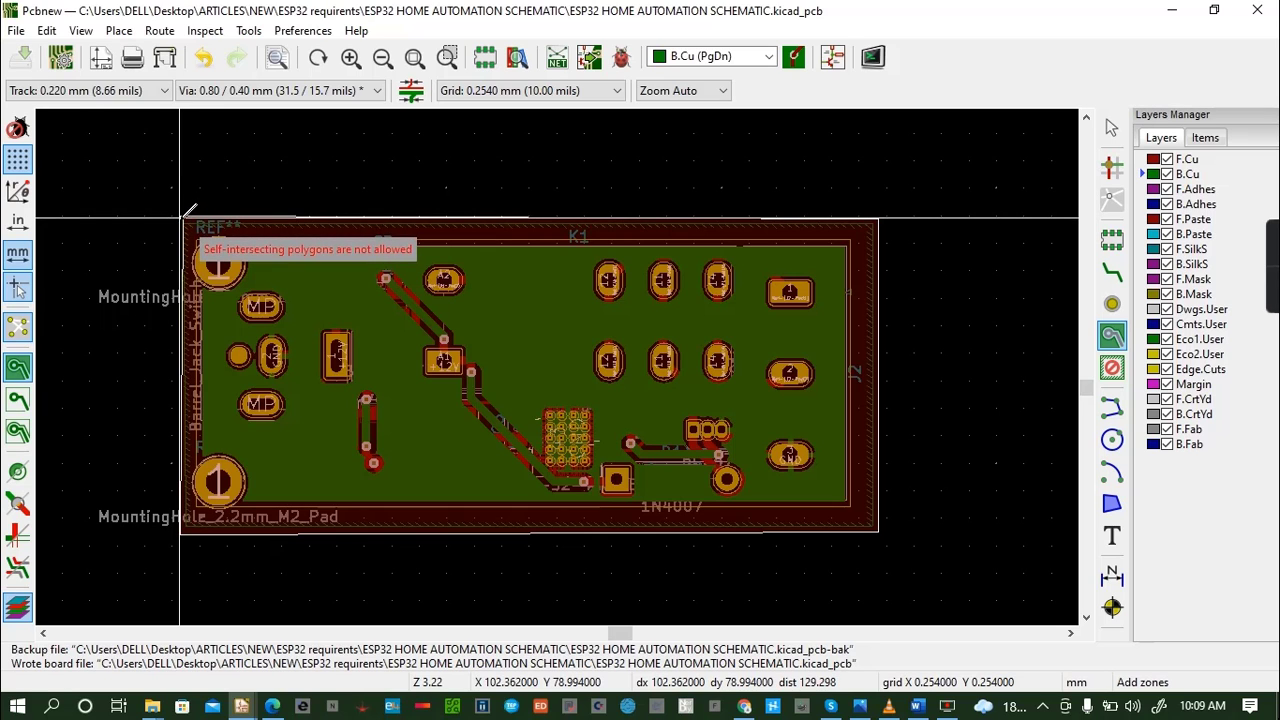
# - Undo the recent board edits, including the B.Cu zone and copper texts, and cancel the unfinished F.Cu zone outline
pyautogui.hotkey('ctrl', 'z')
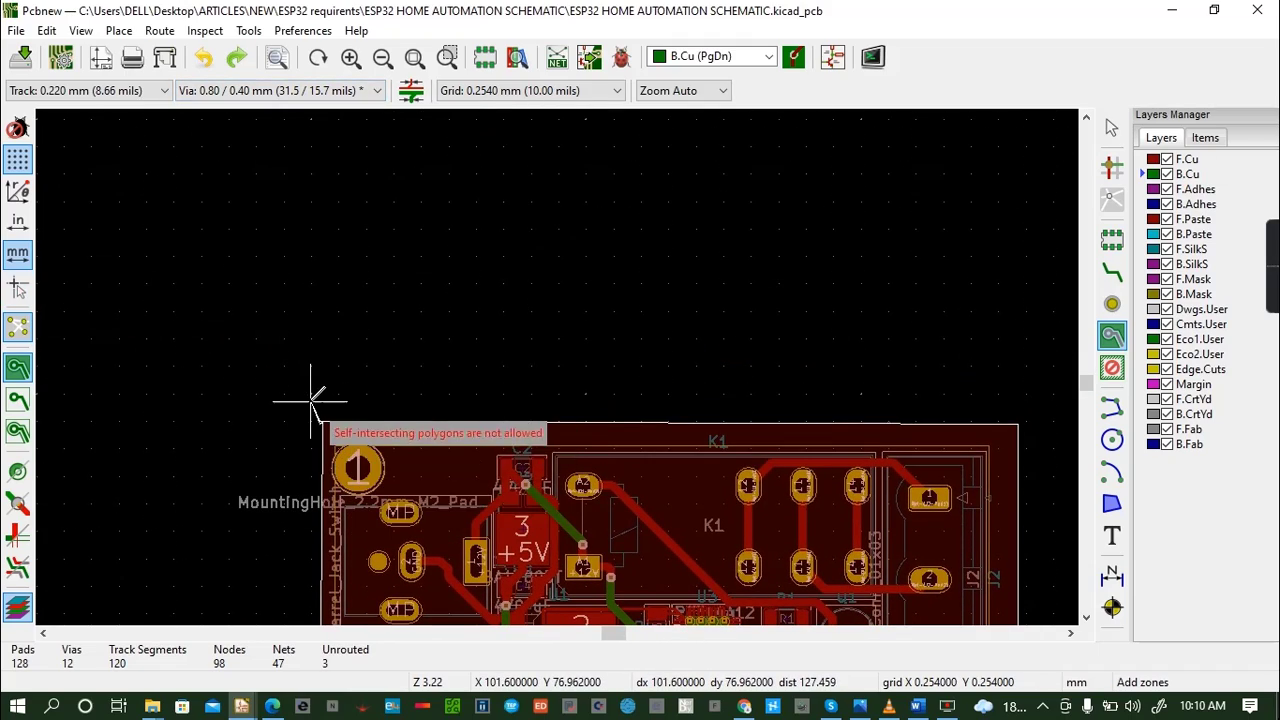
pyautogui.click(206, 60)
pyautogui.click(206, 60)
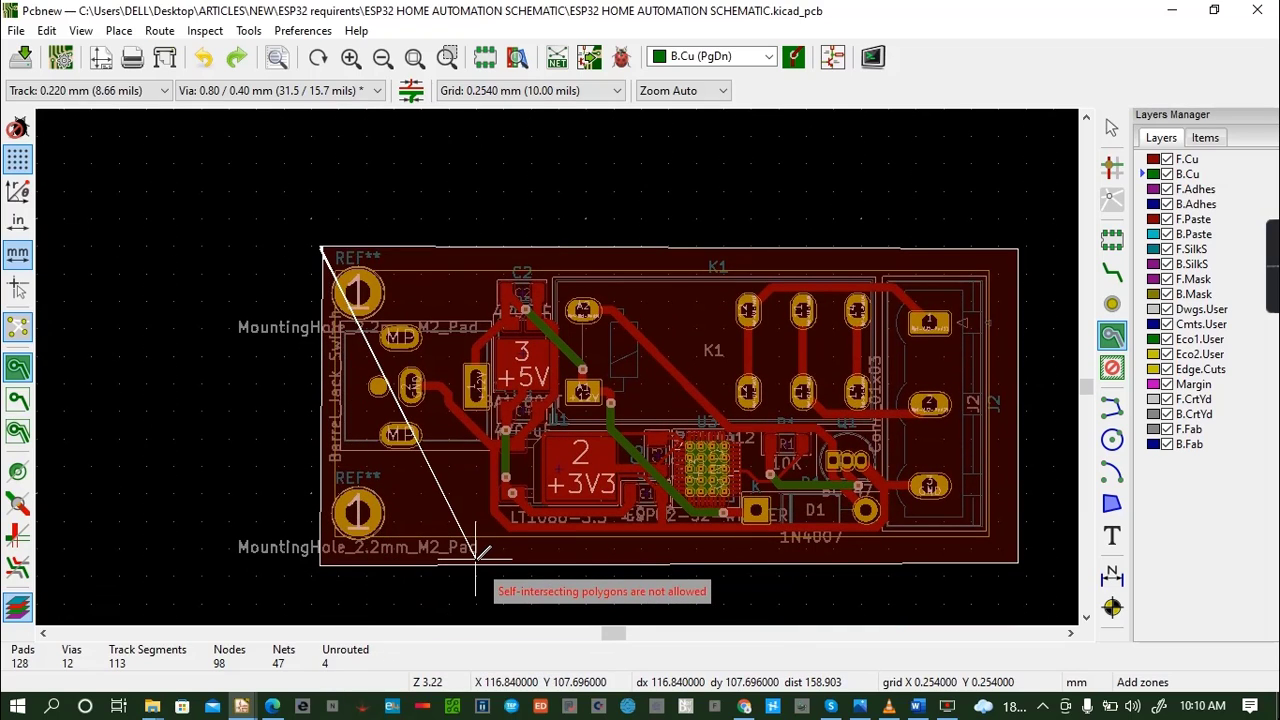
pyautogui.press('Escape')
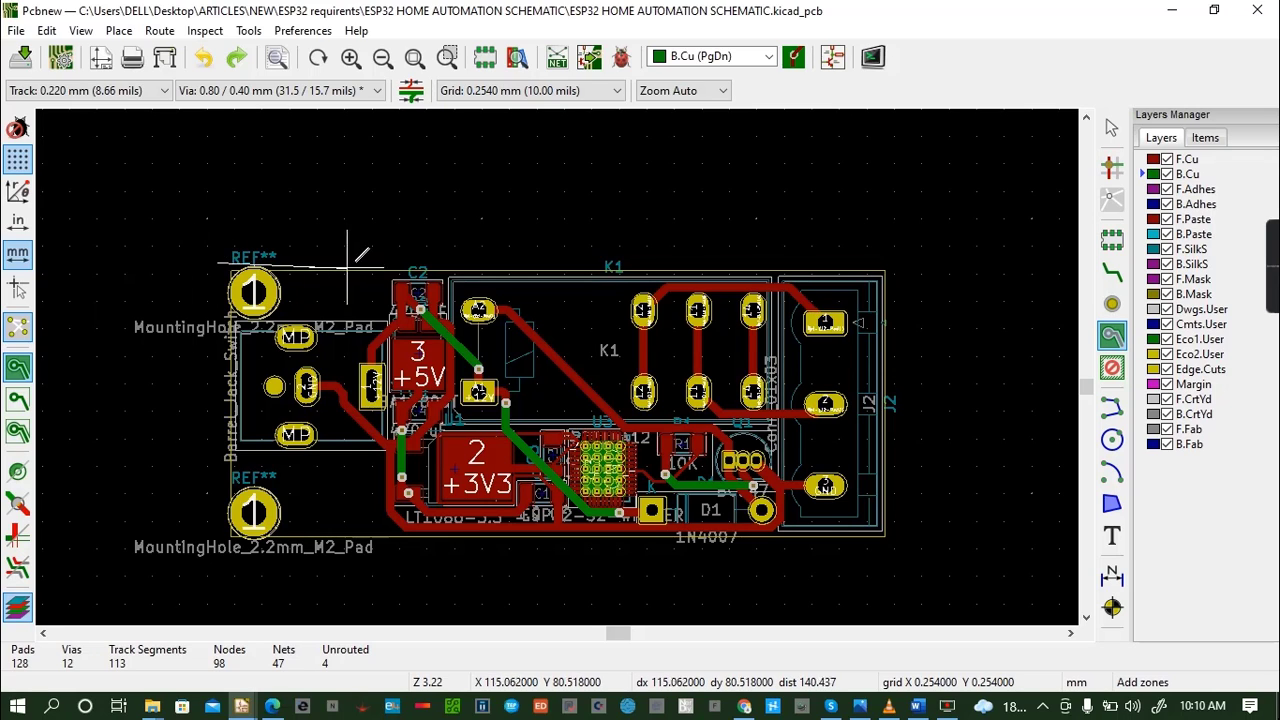
# - Outline an F.Cu copper zone about 63 by 27 mm just outside the board edges, and save the board
pyautogui.click(893, 262)
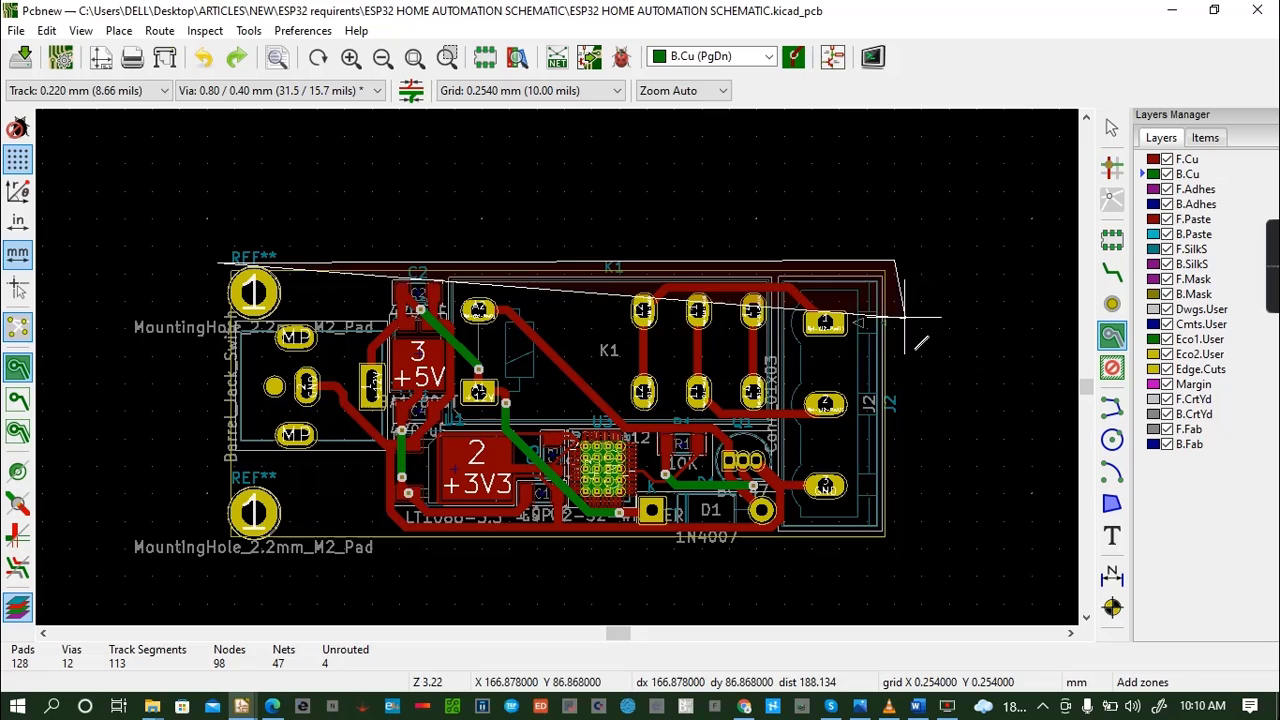
pyautogui.click(894, 552)
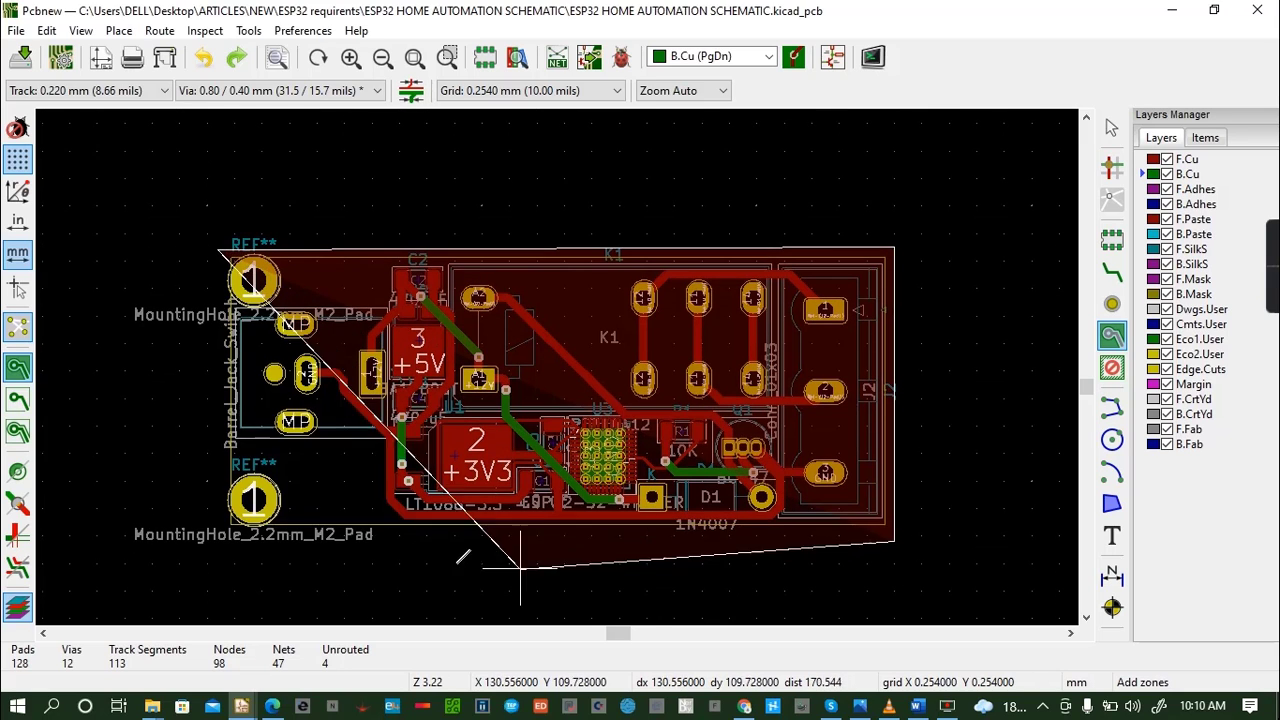
pyautogui.click(218, 535)
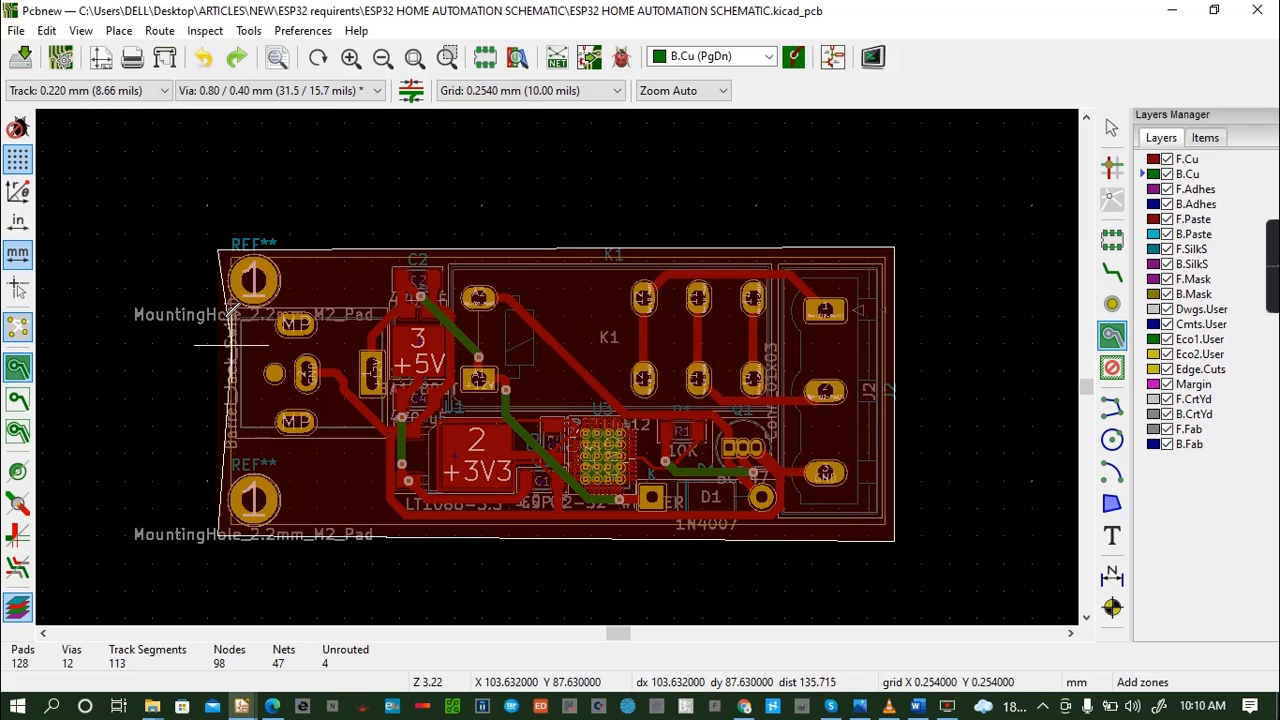
pyautogui.doubleClick(218, 247)
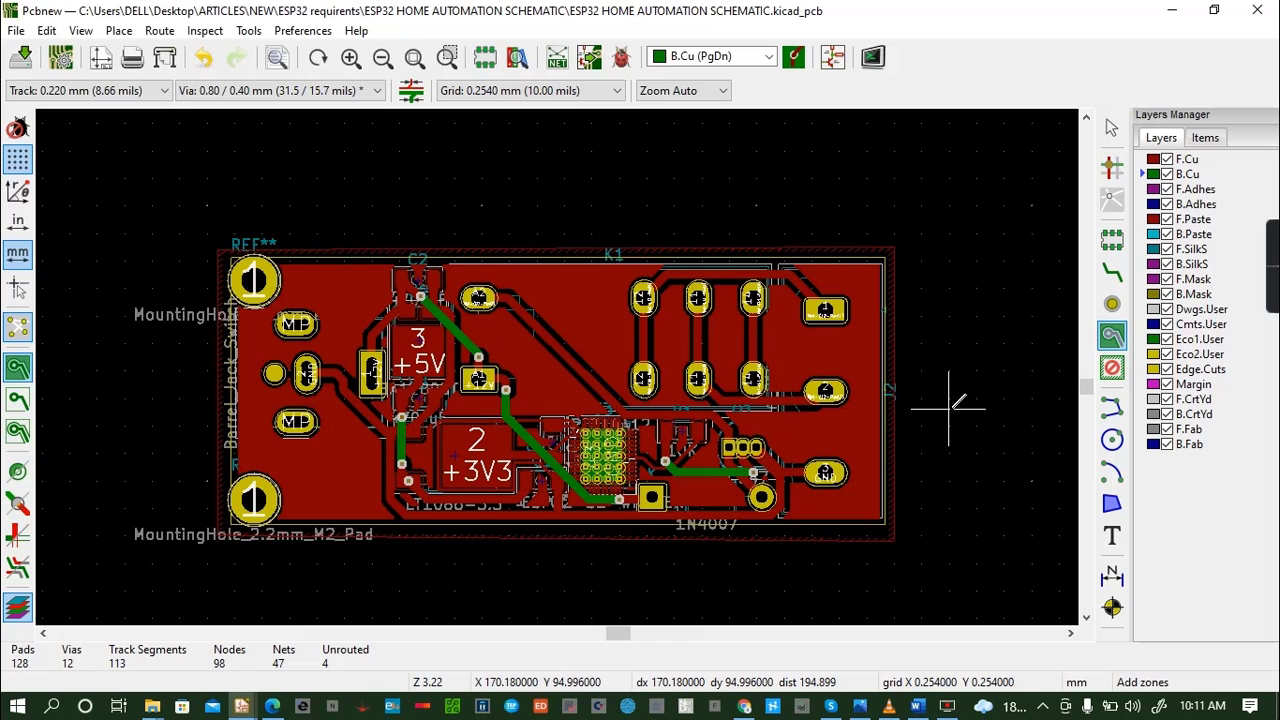
pyautogui.hotkey('ctrl', 's')
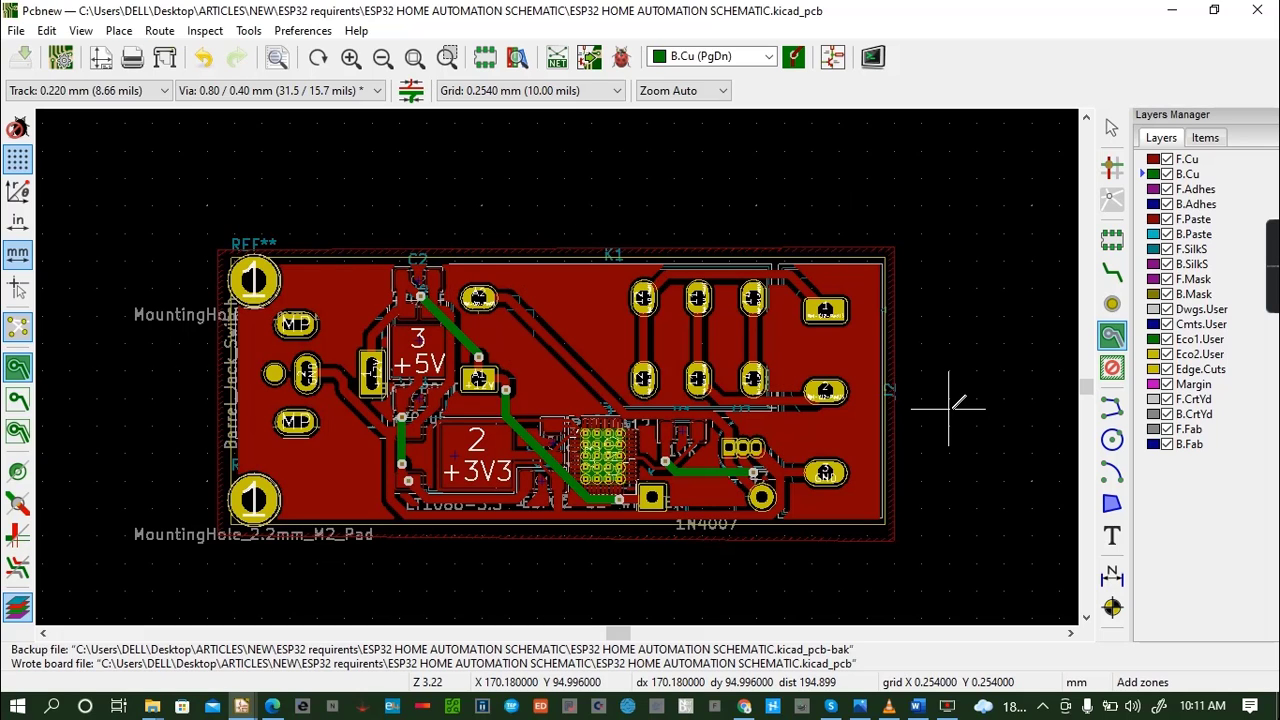
# - Inspect the board with its front copper fill in the 3D viewer and return to the layout
pyautogui.click(1088, 618)
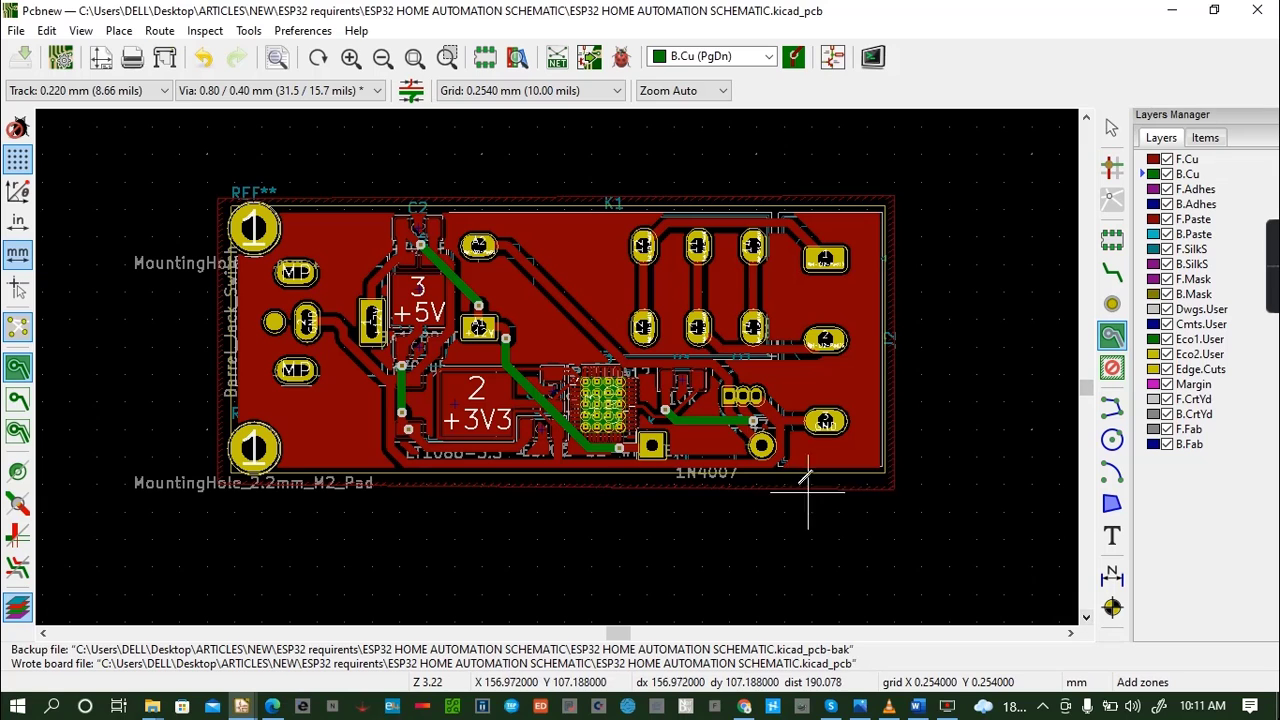
pyautogui.click(79, 30)
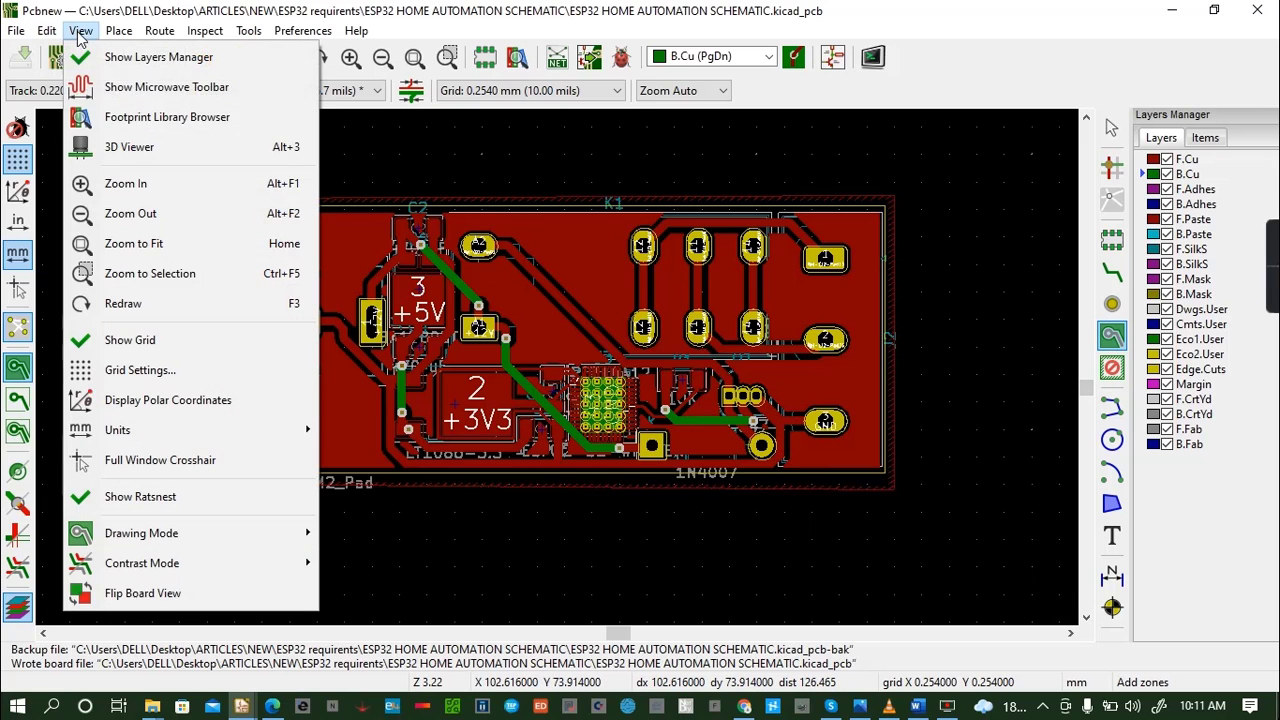
pyautogui.click(130, 147)
pyautogui.moveTo(598, 272); pyautogui.dragTo(620, 253)
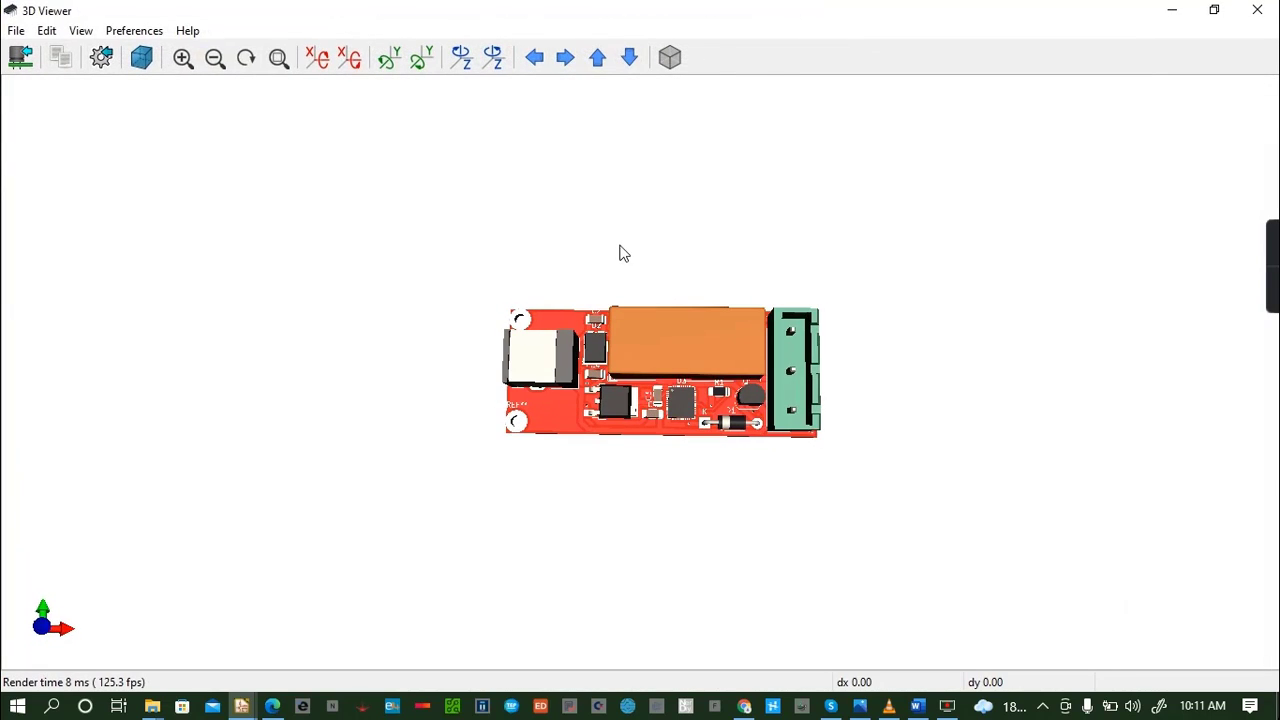
pyautogui.click(1256, 10)
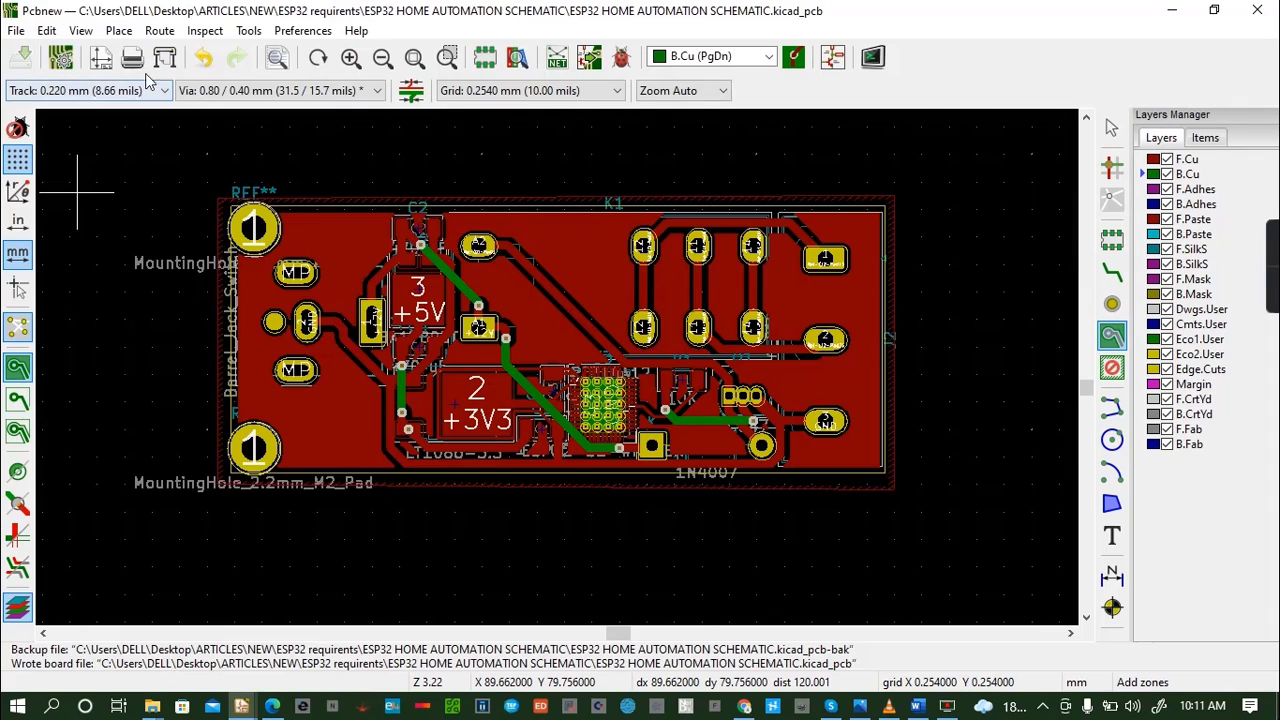
# - Undo the filled F.Cu copper zone around the board
pyautogui.click(204, 59)
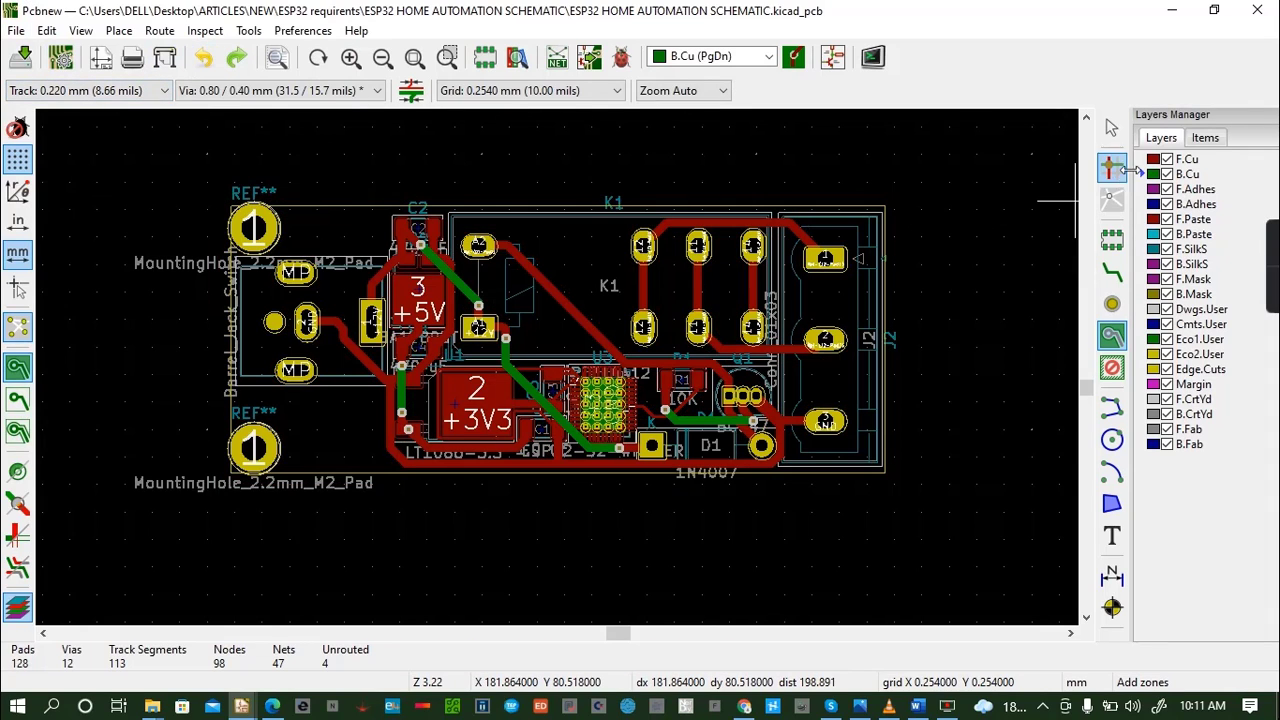
# - Outline an F.Cu copper zone with no net, about 62 by 26 mm, just outside the board edges, and save the board
pyautogui.click(224, 200)
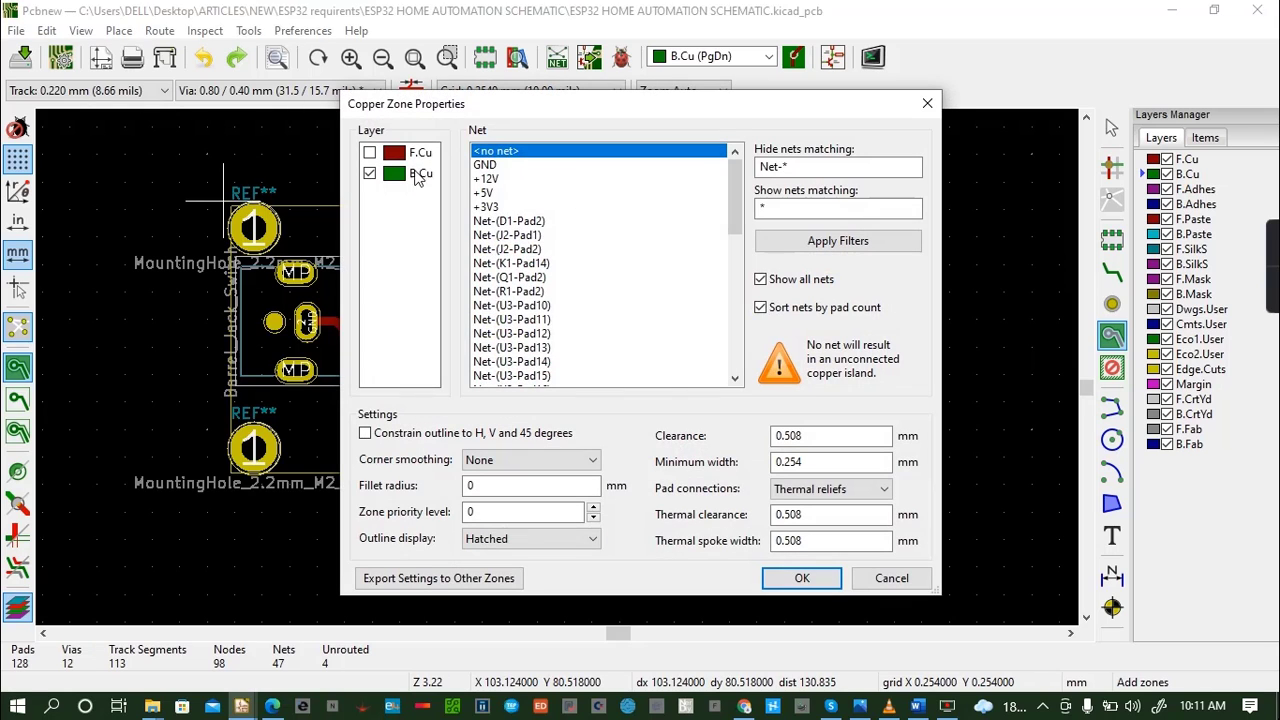
pyautogui.click(799, 582)
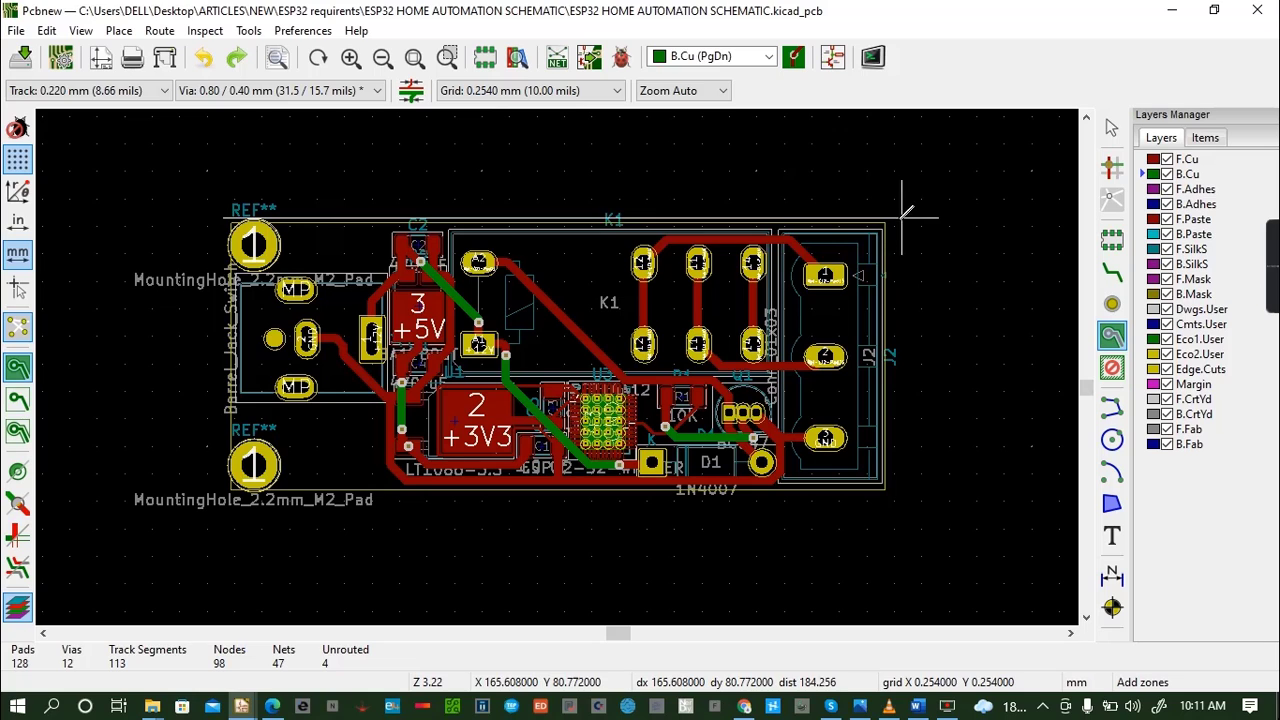
pyautogui.click(893, 217)
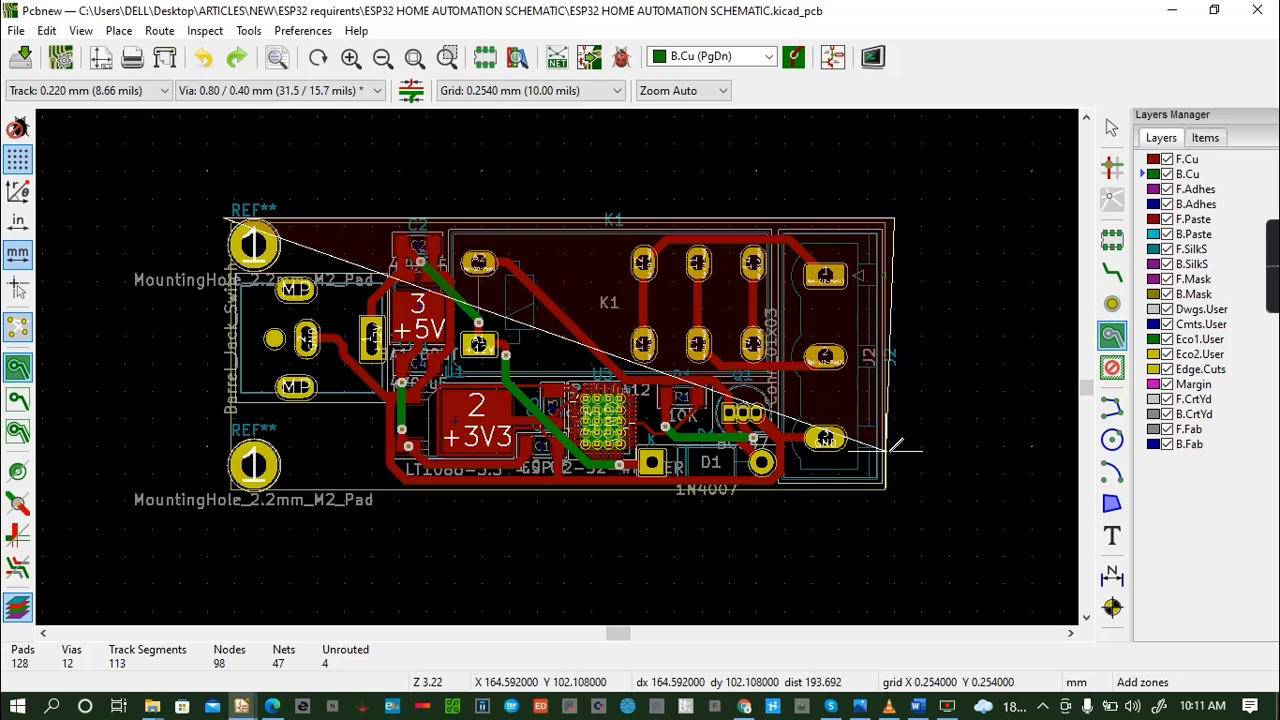
pyautogui.click(894, 500)
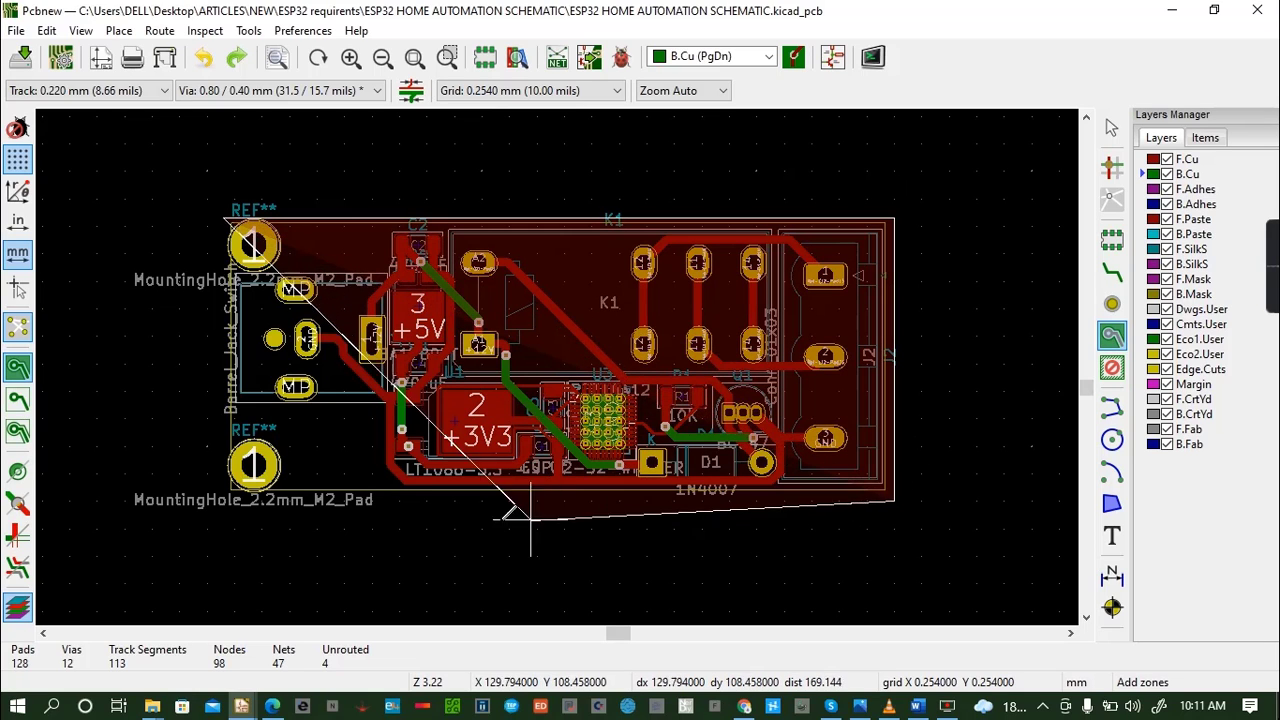
pyautogui.click(224, 496)
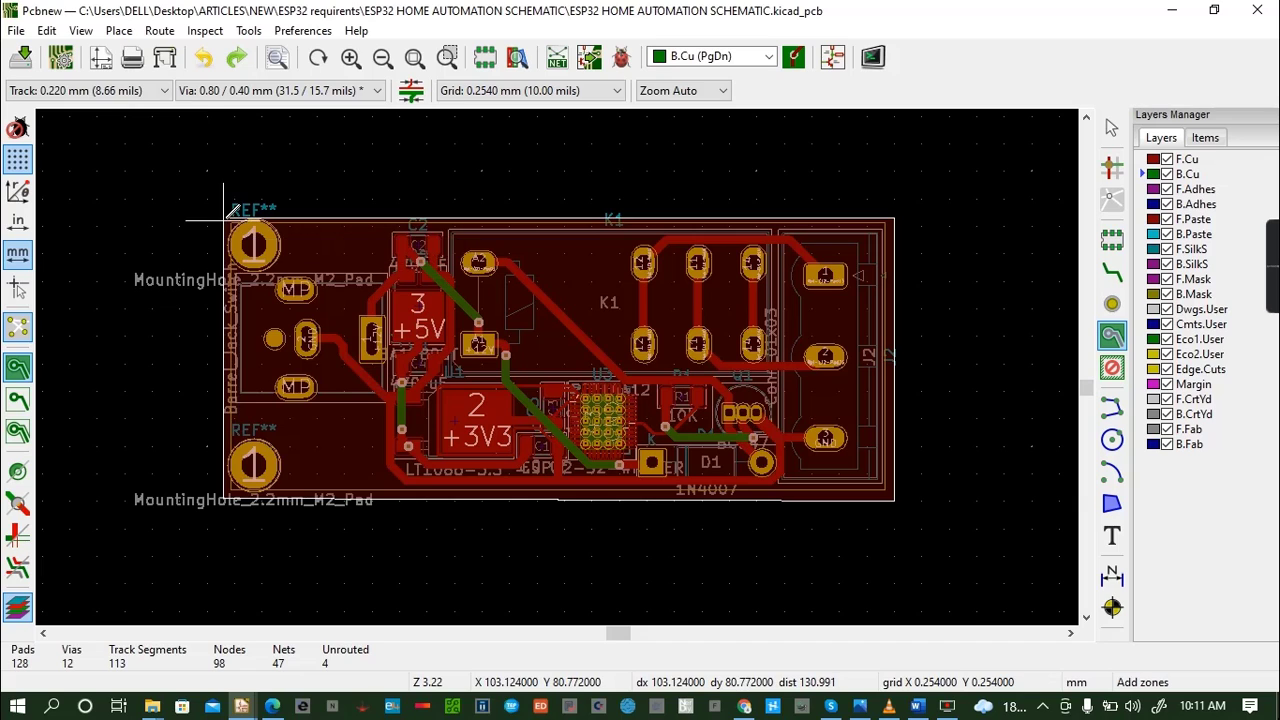
pyautogui.click(224, 216)
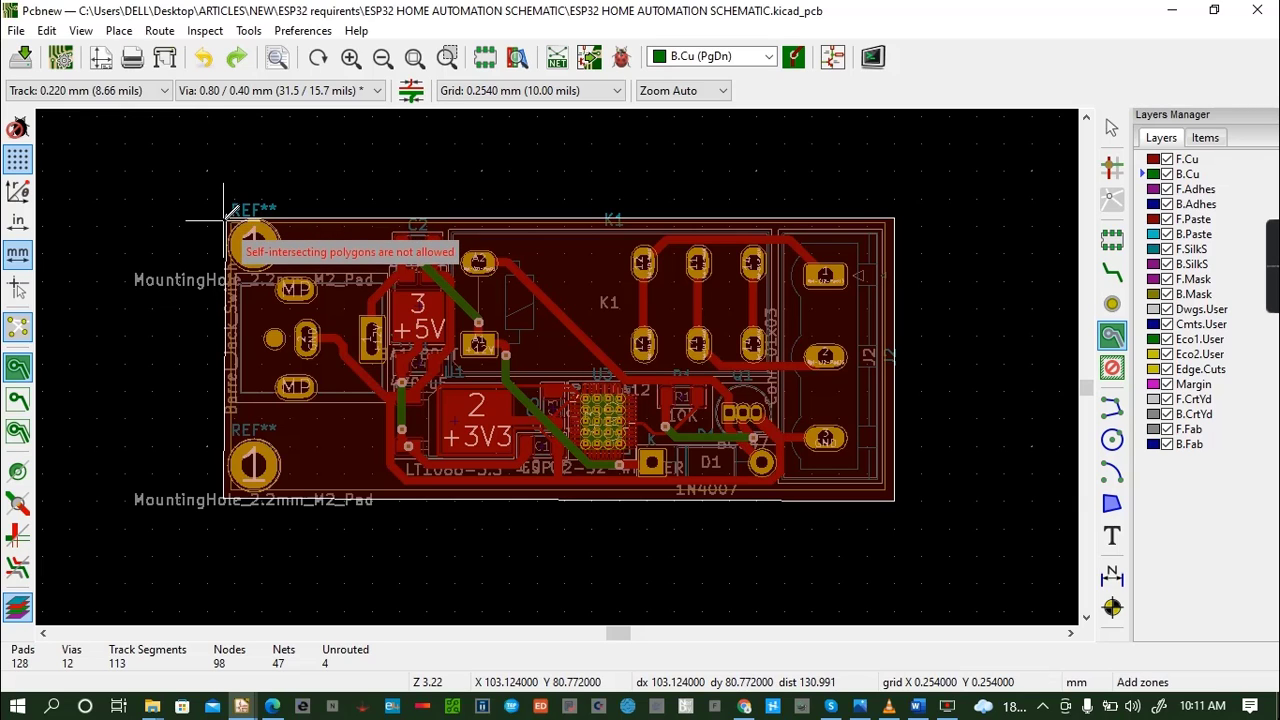
pyautogui.click(224, 217)
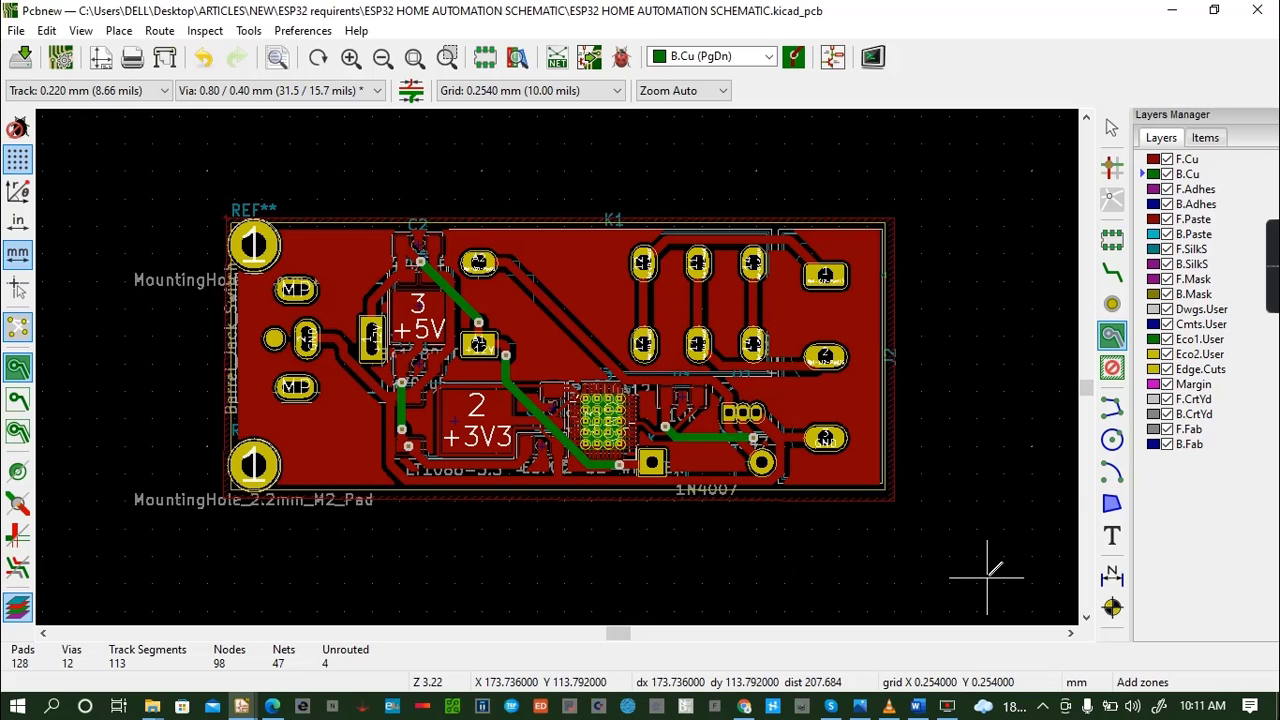
pyautogui.hotkey('ctrl', 's')
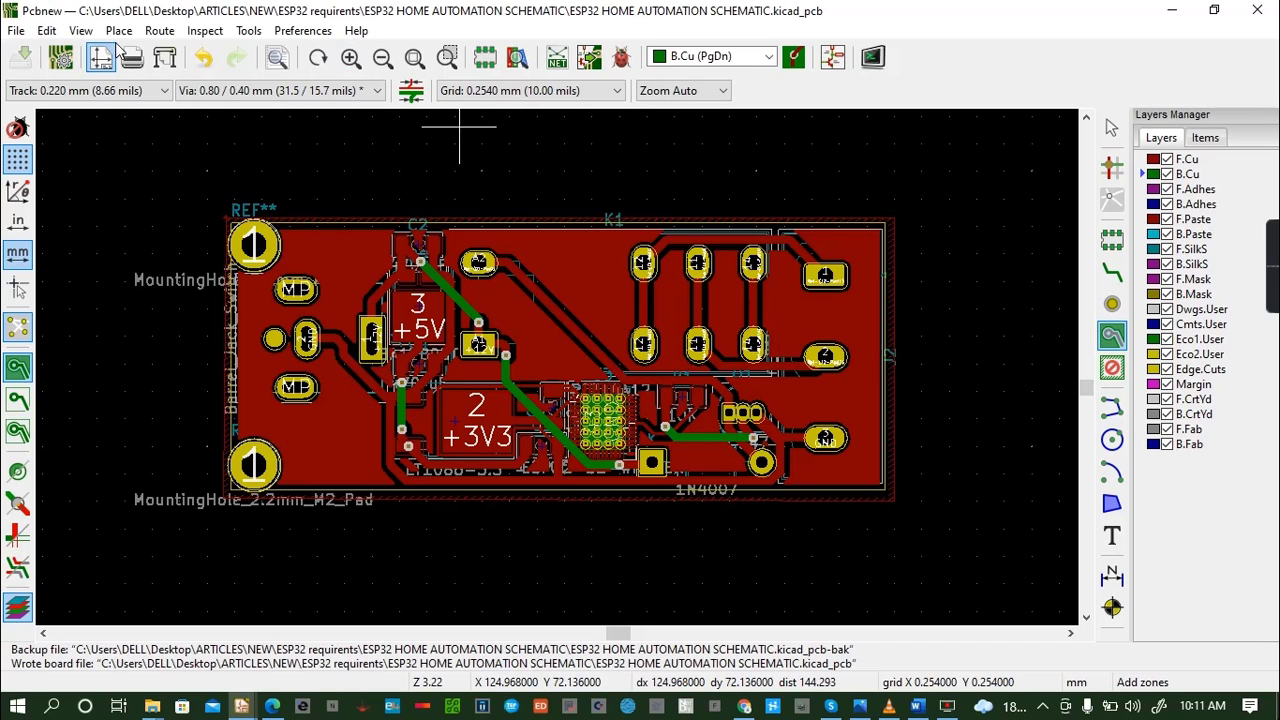
# - Open the board in the 3D viewer and rotate it to examine the front copper fill
pyautogui.click(80, 30)
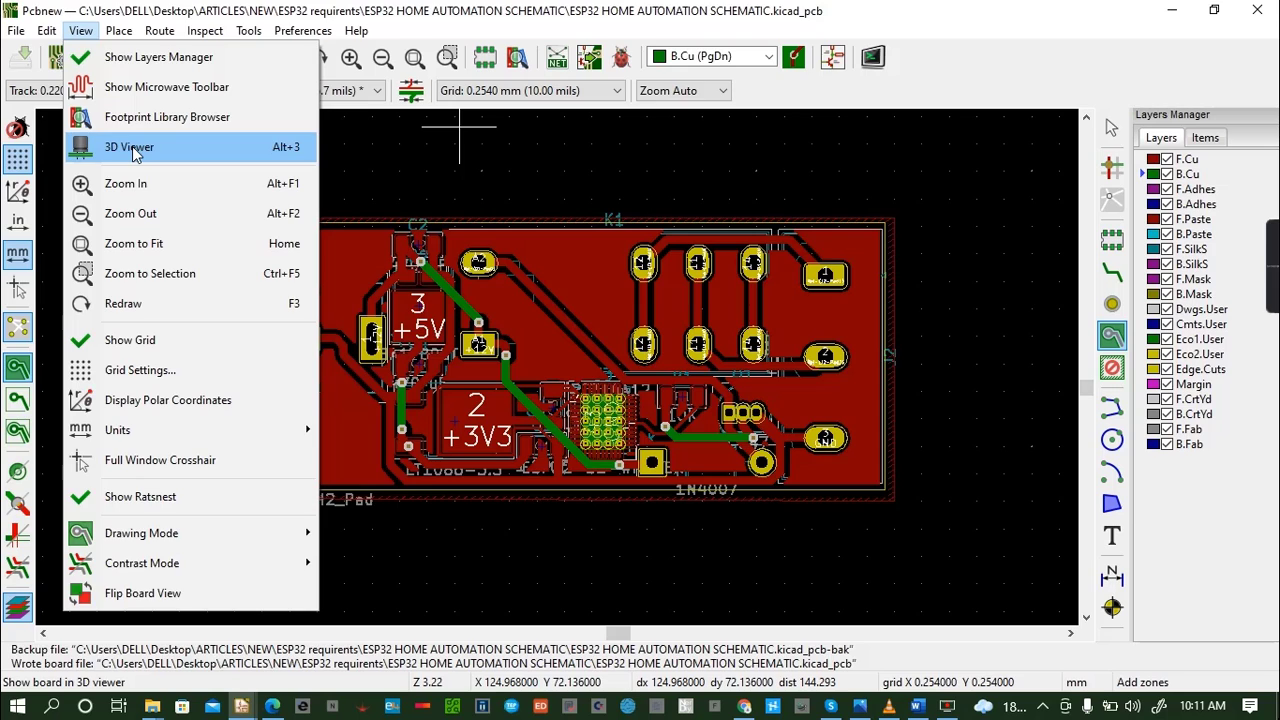
pyautogui.click(130, 148)
pyautogui.moveTo(505, 445); pyautogui.dragTo(634, 357)
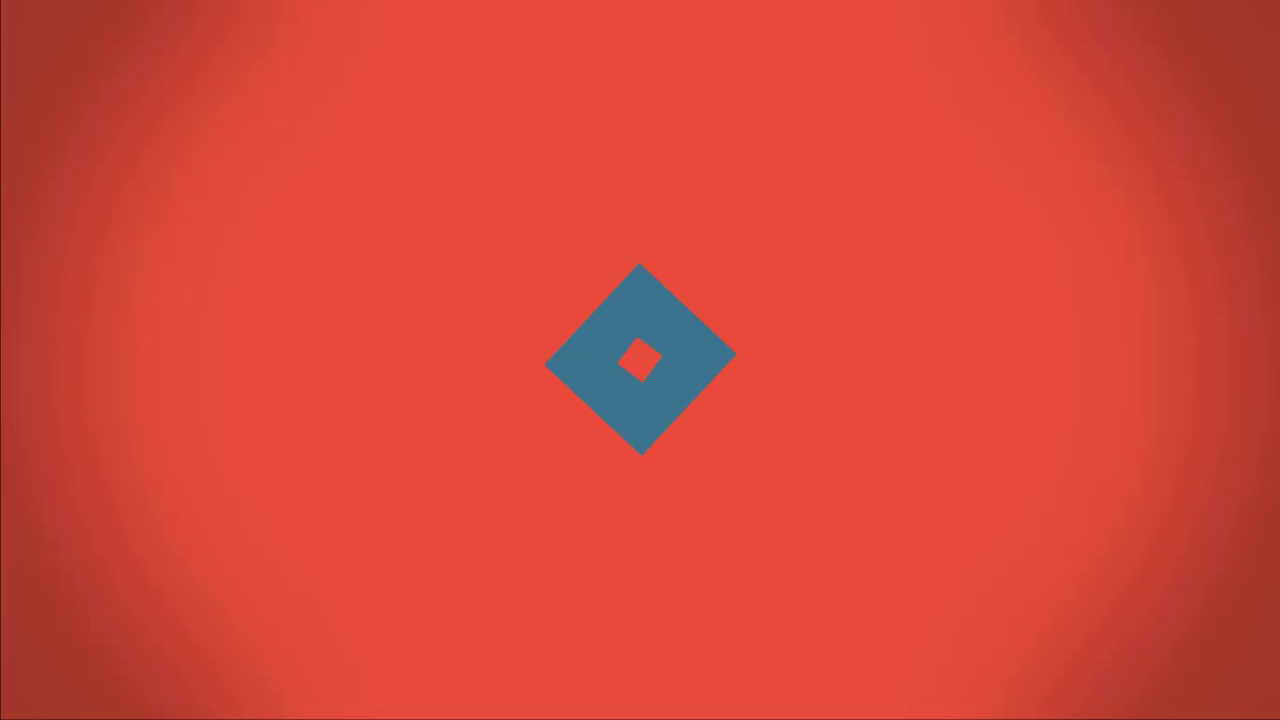